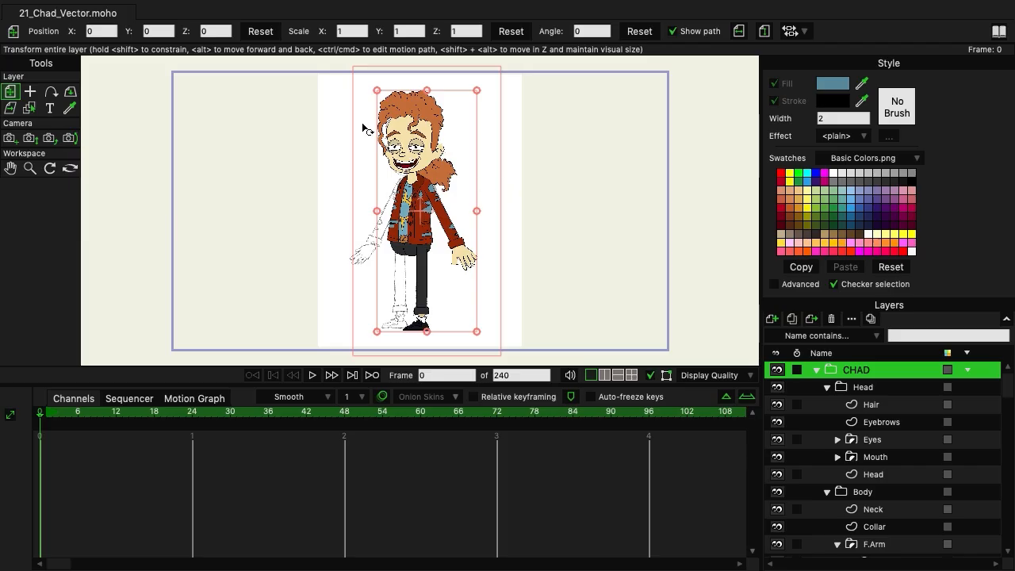
# Add a vector layer directly above the Head layer inside the Head group and name it Shade.
pyautogui.scroll(5, 395, 161)
pyautogui.moveTo(509, 170); pyautogui.dragTo(477, 240)
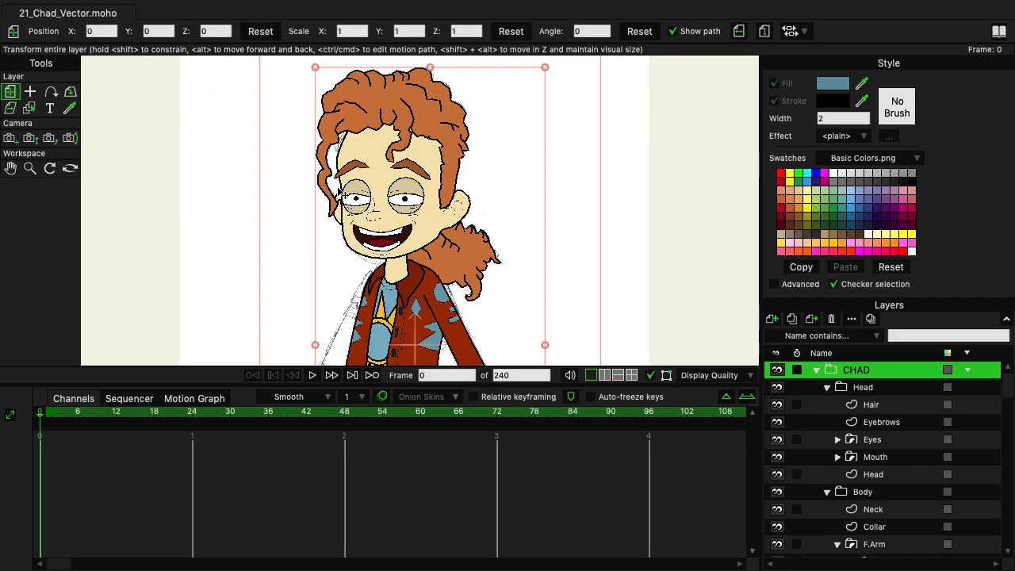
pyautogui.click(867, 476)
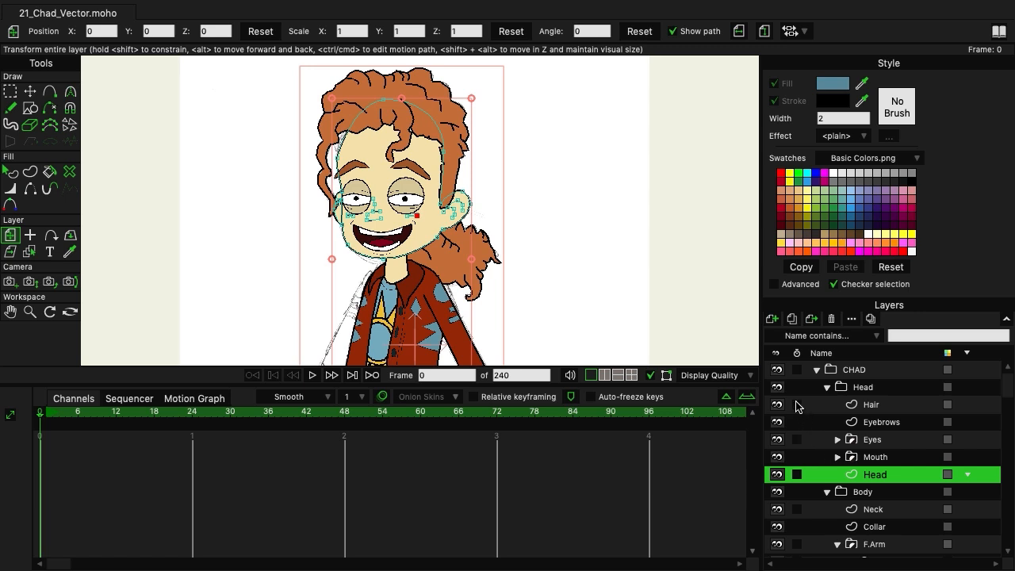
pyautogui.click(771, 318)
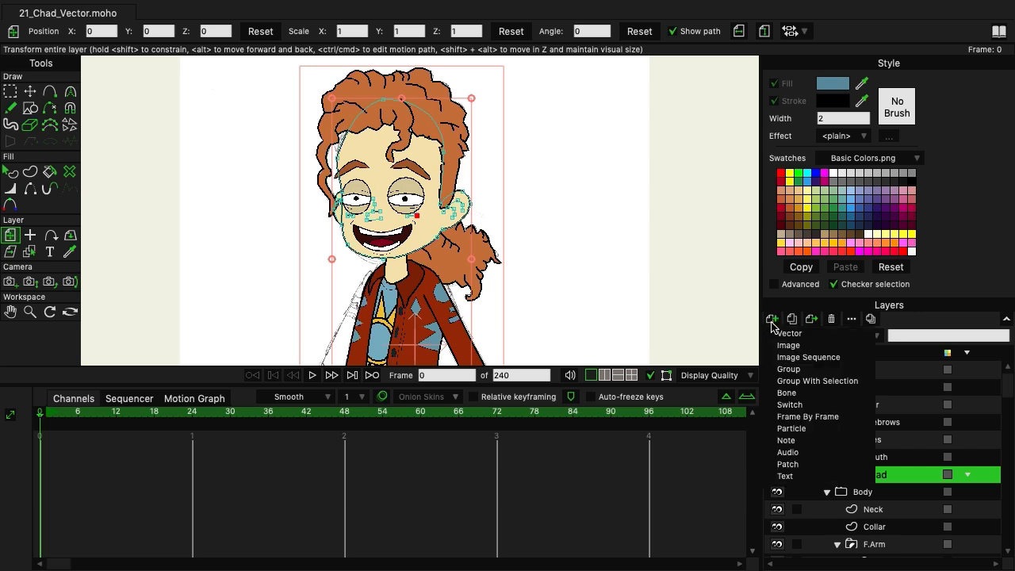
pyautogui.click(779, 333)
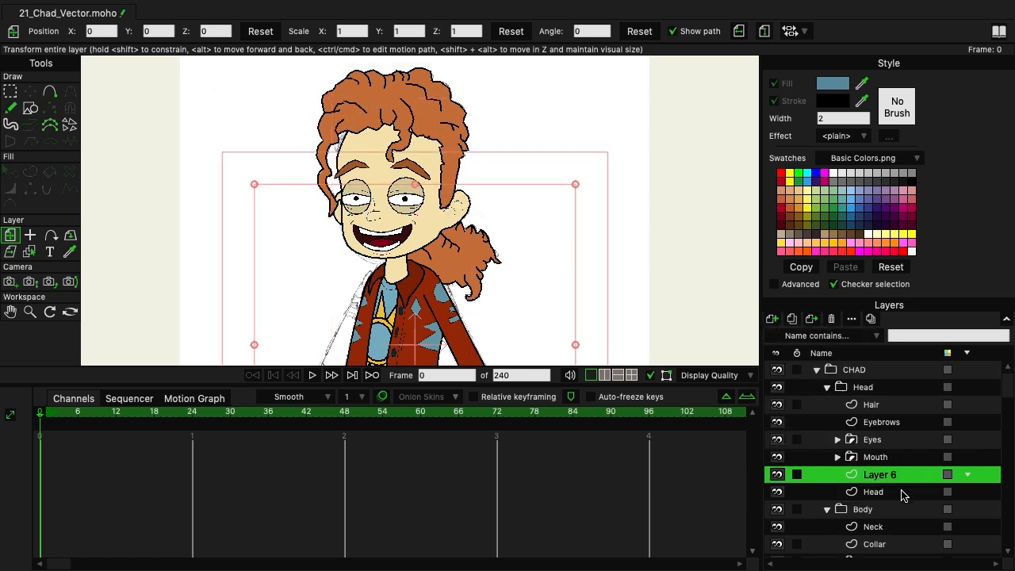
pyautogui.doubleClick(886, 476)
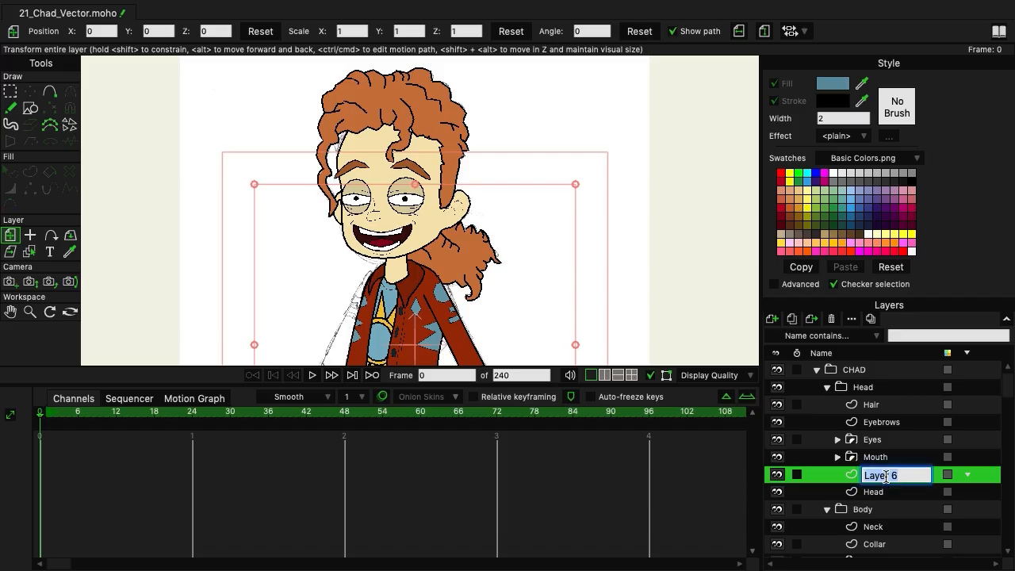
pyautogui.write('Shade')
pyautogui.press('Return')
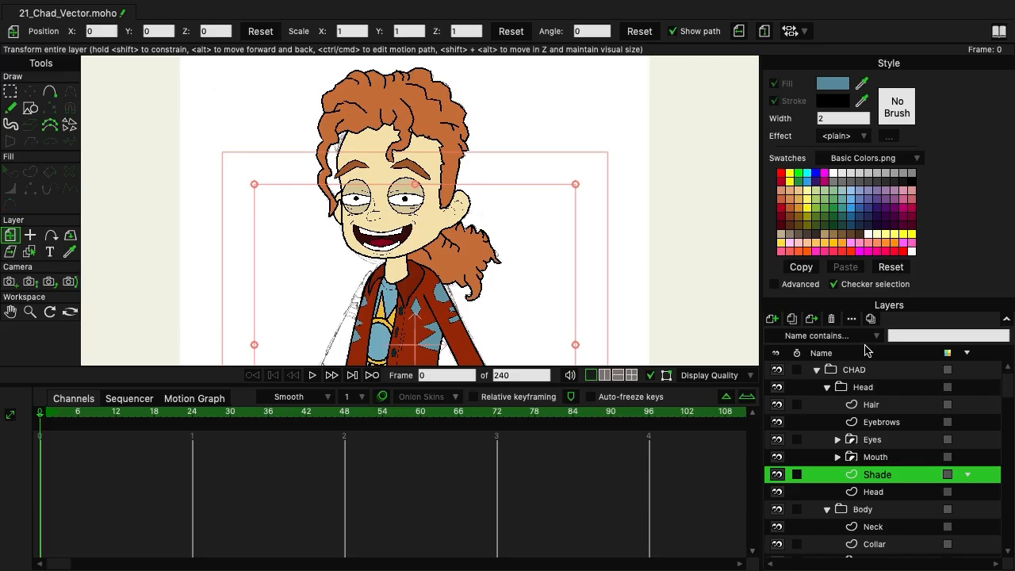
# Prepare the Add Point tool with auto-fill on and a black 000000 fill at alpha 104.
pyautogui.press('a')
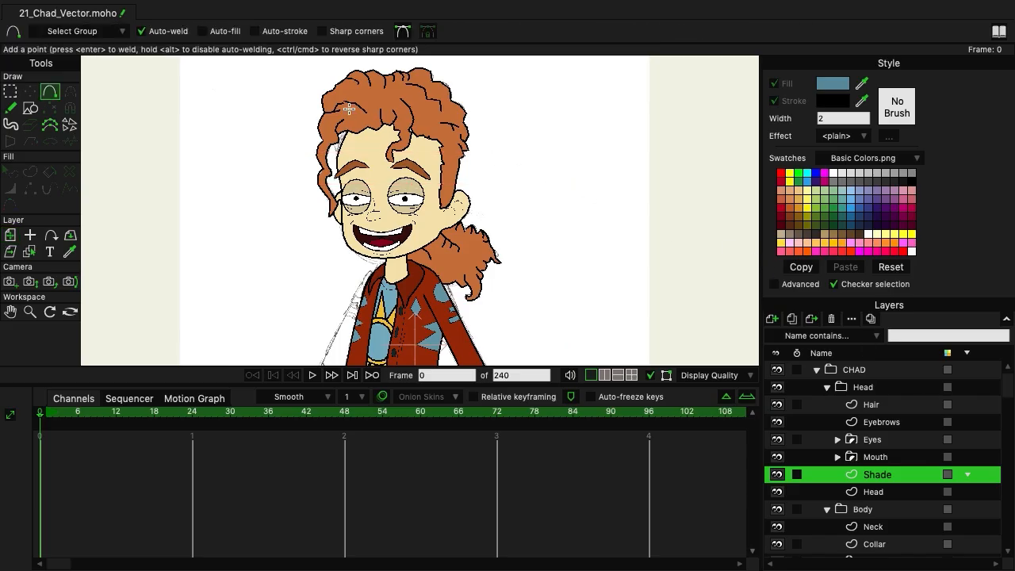
pyautogui.click(225, 32)
pyautogui.click(832, 84)
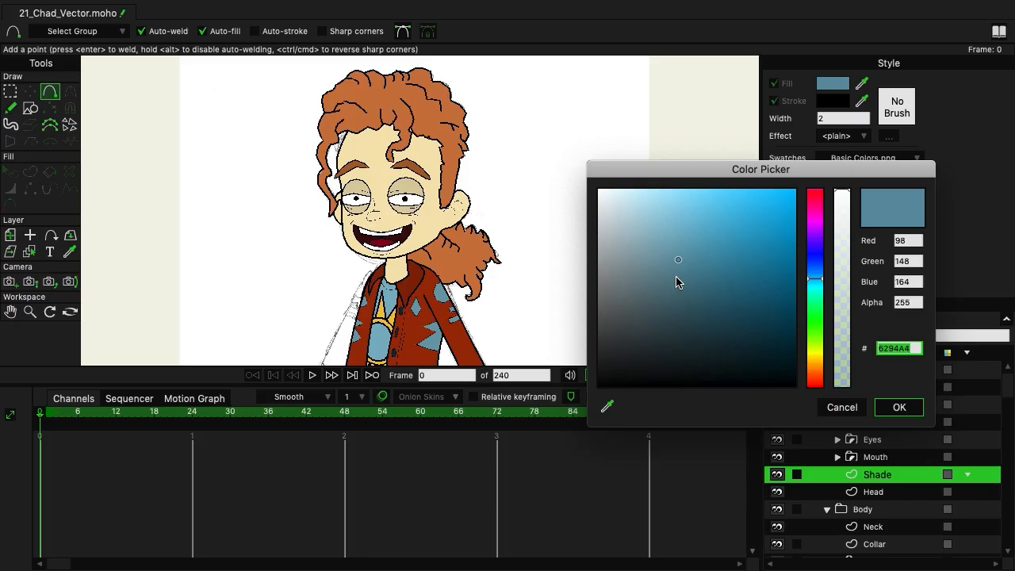
pyautogui.write('000000')
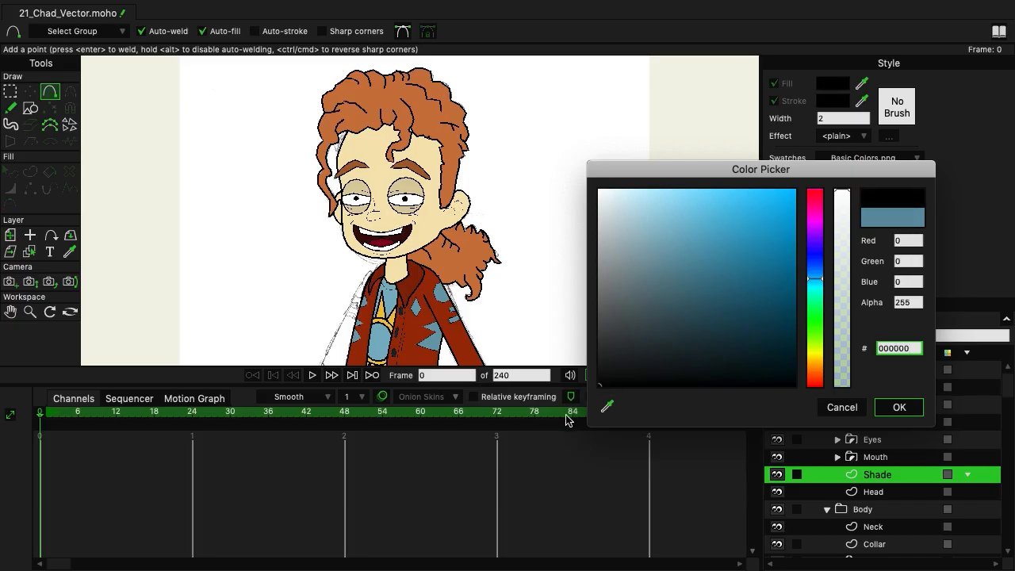
pyautogui.moveTo(843, 193); pyautogui.dragTo(822, 315)
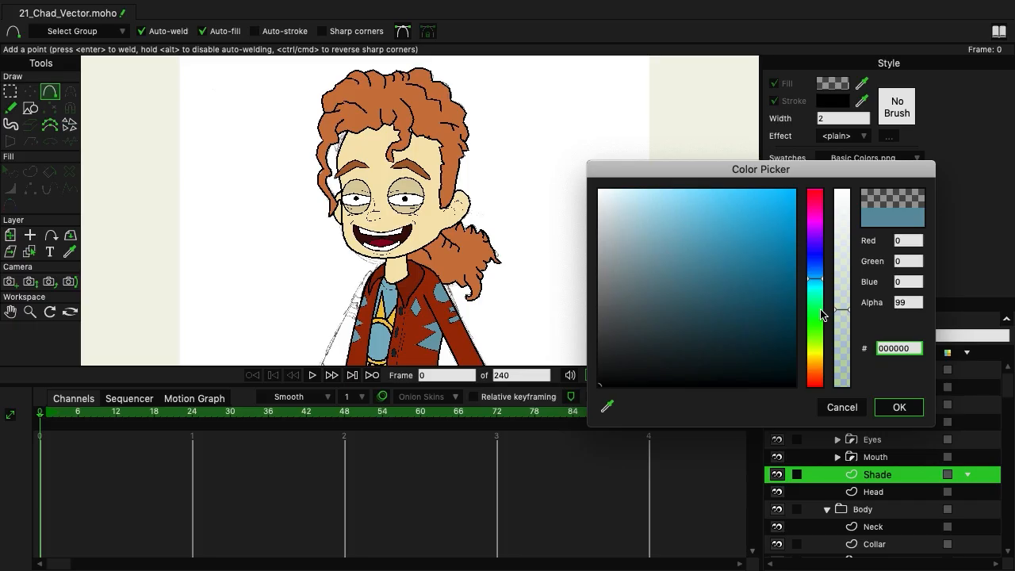
pyautogui.moveTo(822, 314)
pyautogui.mouseDown()
pyautogui.moveTo(825, 287)
pyautogui.moveTo(825, 310)
pyautogui.mouseUp()
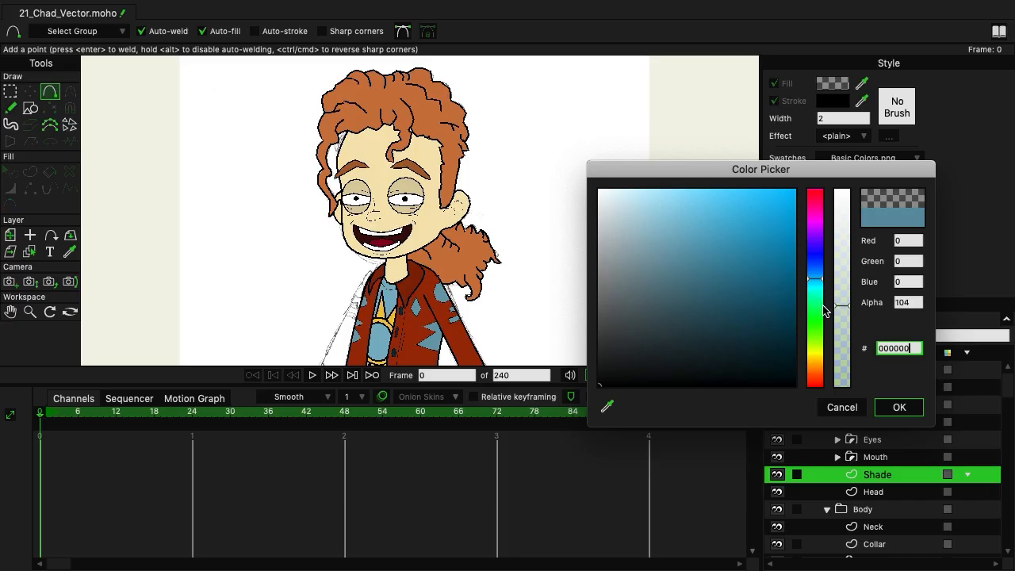
pyautogui.click(899, 406)
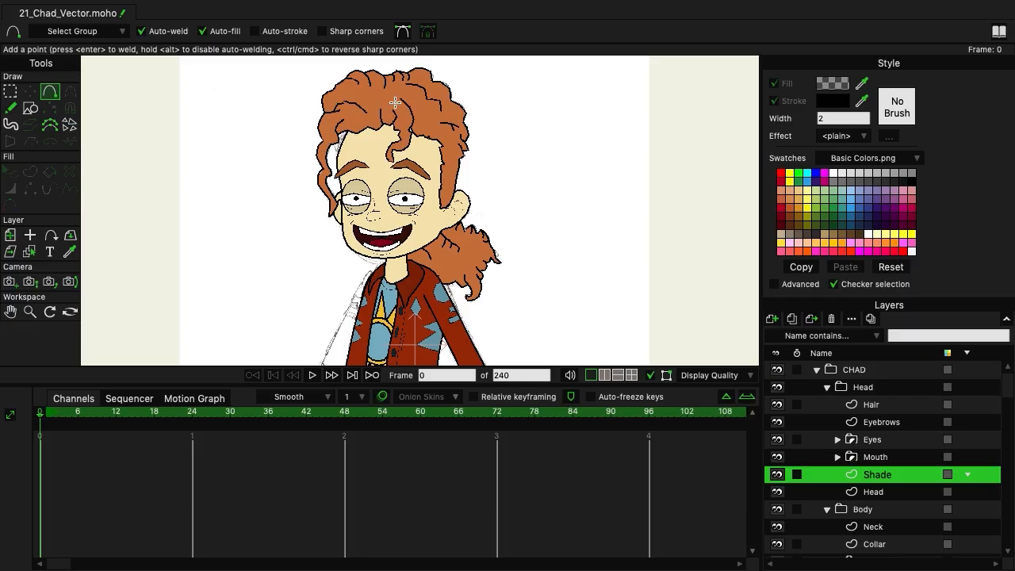
# Draw a closed shadow shape from the hair down the shaded side of the face, under the chin and back around the ear.
pyautogui.moveTo(395, 99)
pyautogui.mouseDown()
pyautogui.moveTo(407, 138)
pyautogui.moveTo(435, 144)
pyautogui.moveTo(425, 188)
pyautogui.mouseUp()
pyautogui.moveTo(426, 188); pyautogui.dragTo(391, 97)
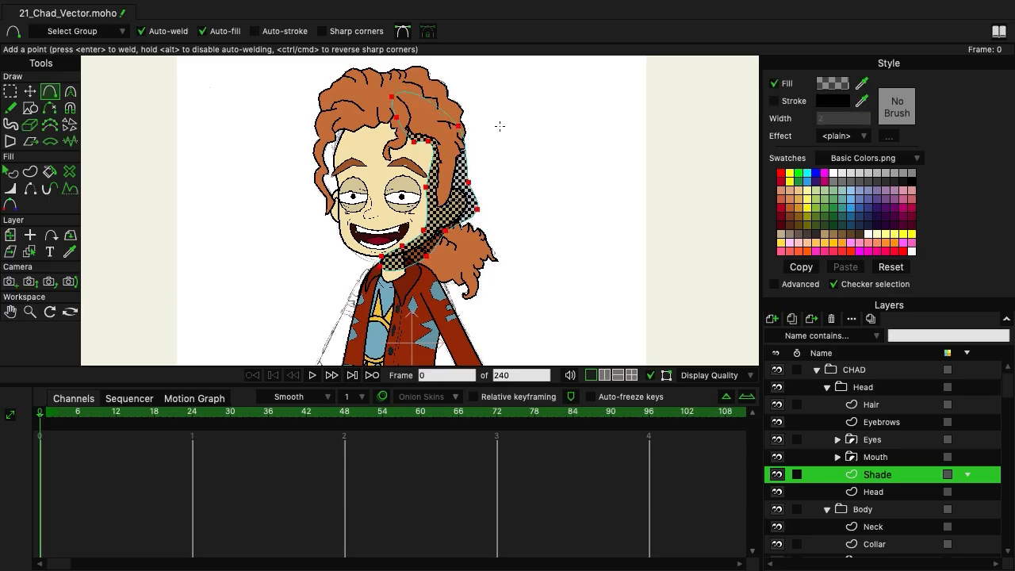
pyautogui.click(10, 91)
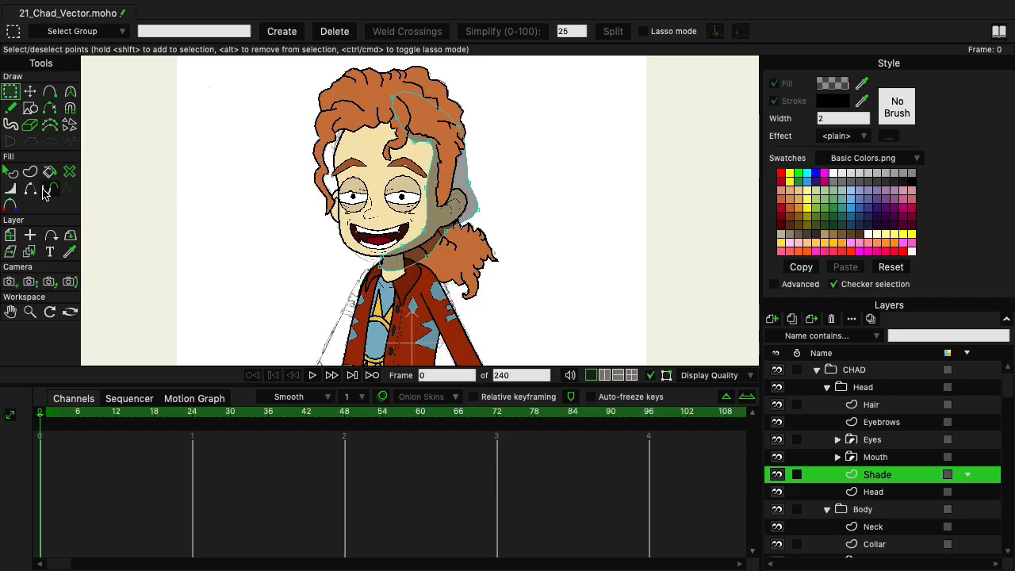
# Lower the shadow shape's fill alpha to 59 and deselect the shape.
pyautogui.click(10, 171)
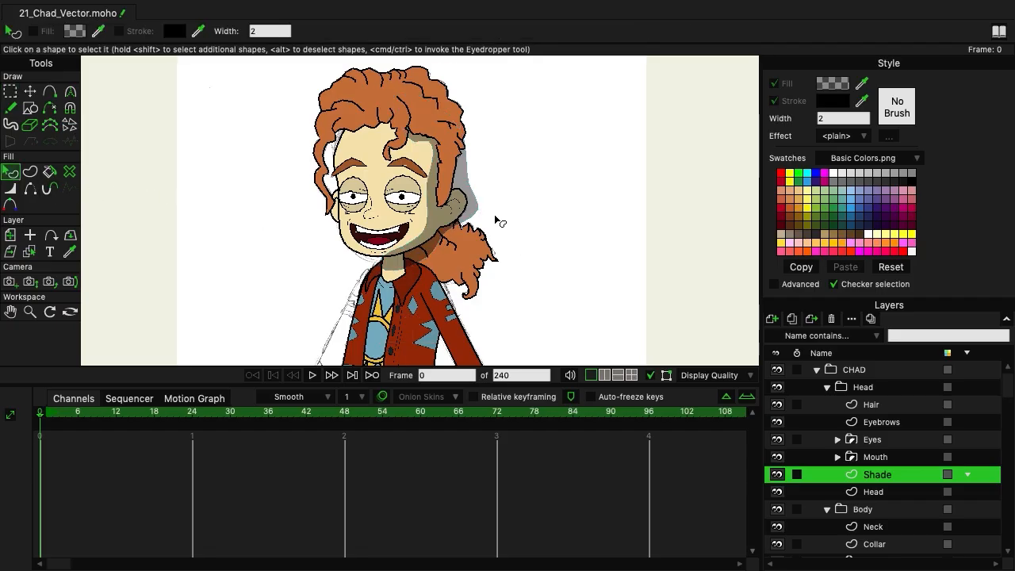
pyautogui.click(440, 228)
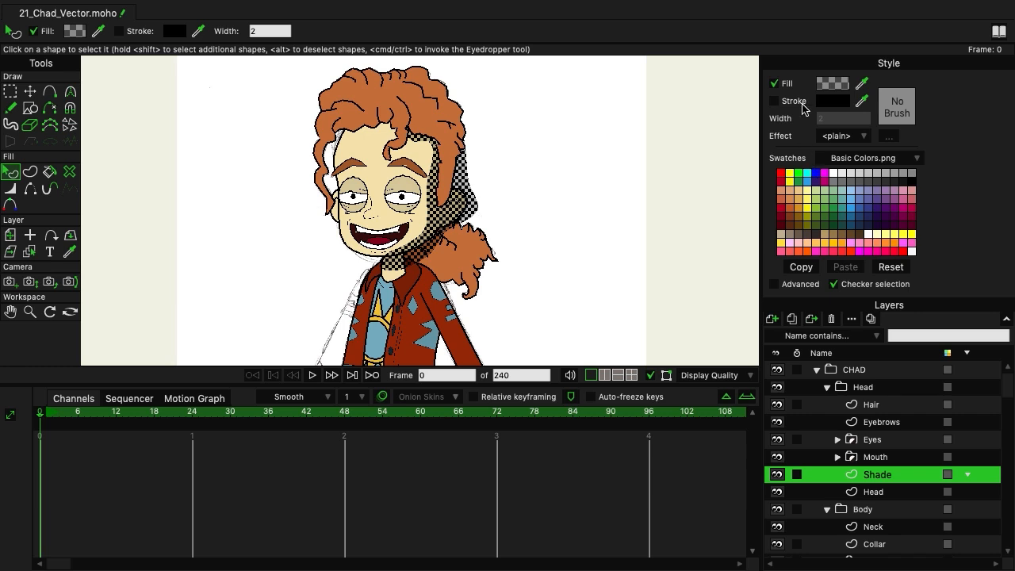
pyautogui.click(829, 85)
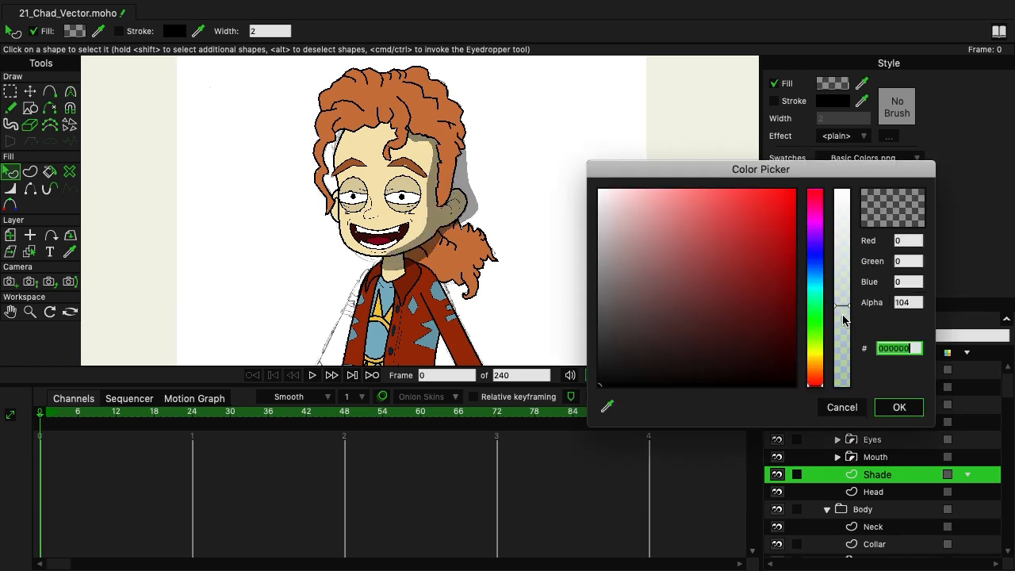
pyautogui.moveTo(842, 305); pyautogui.dragTo(849, 342)
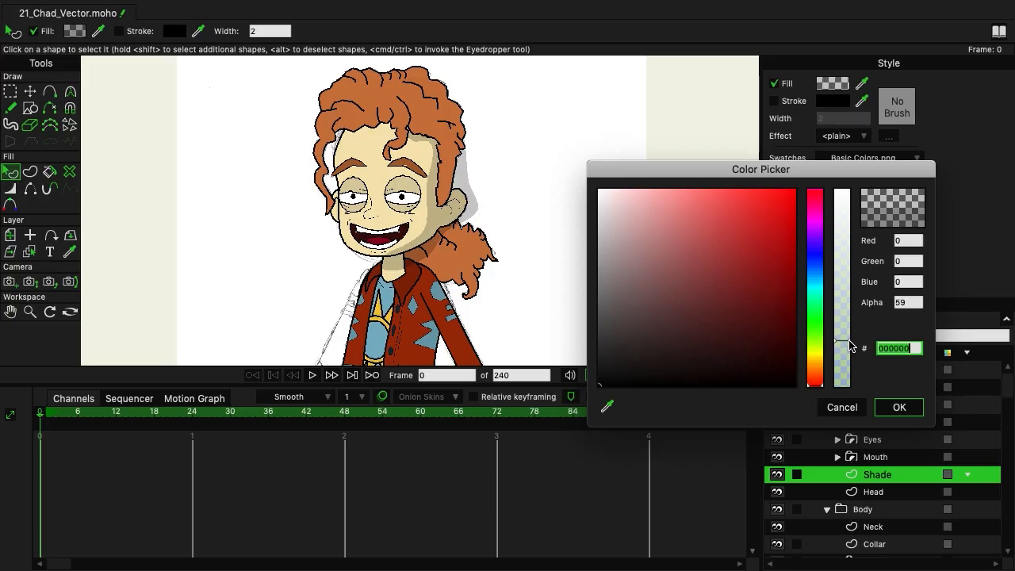
pyautogui.click(888, 407)
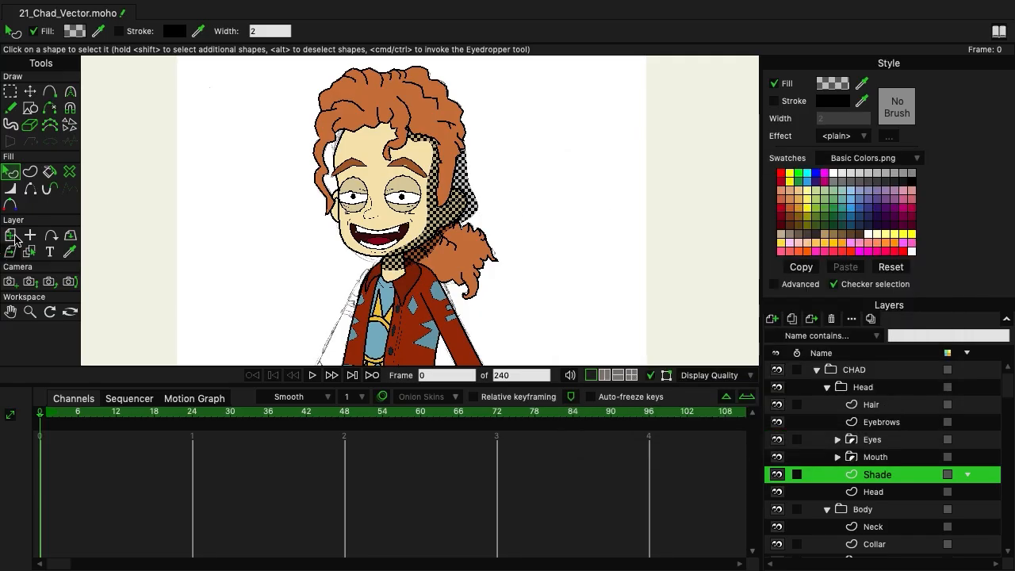
pyautogui.click(30, 92)
pyautogui.click(203, 239)
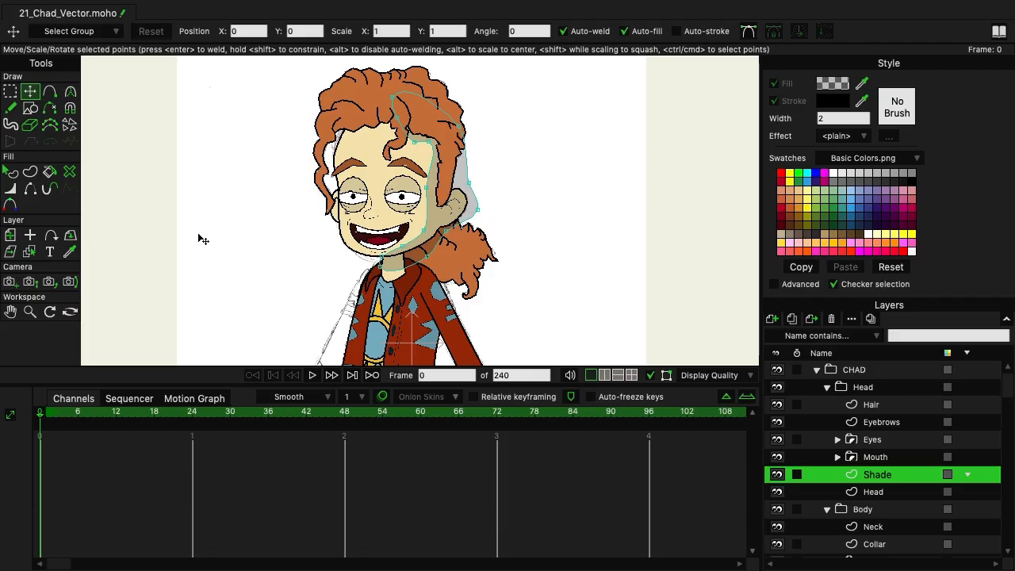
# Group the Shade and Head layers together and name the new group Head.
pyautogui.keyDown('shift'); pyautogui.click(880, 492); pyautogui.keyUp('shift')
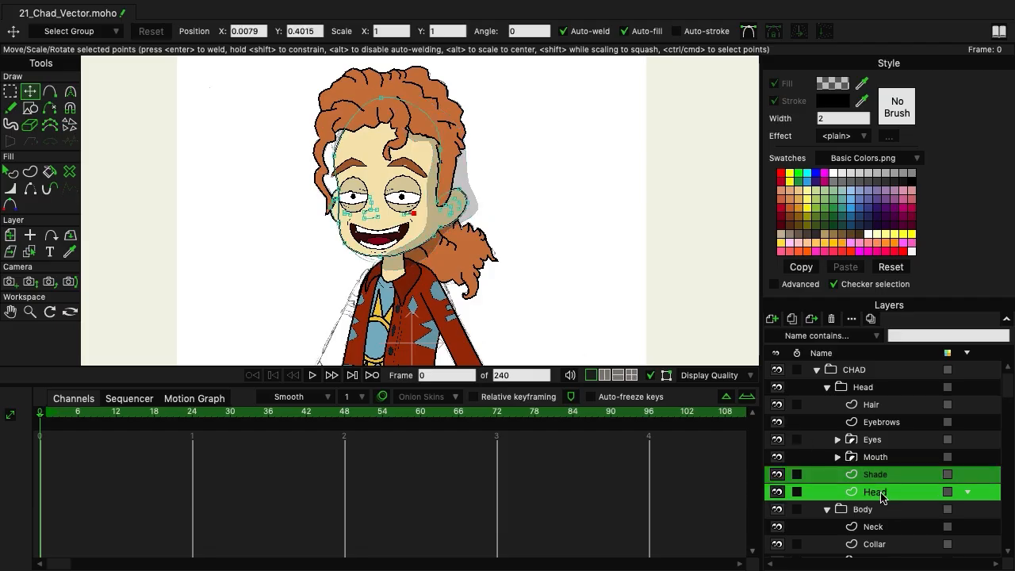
pyautogui.rightClick(881, 496)
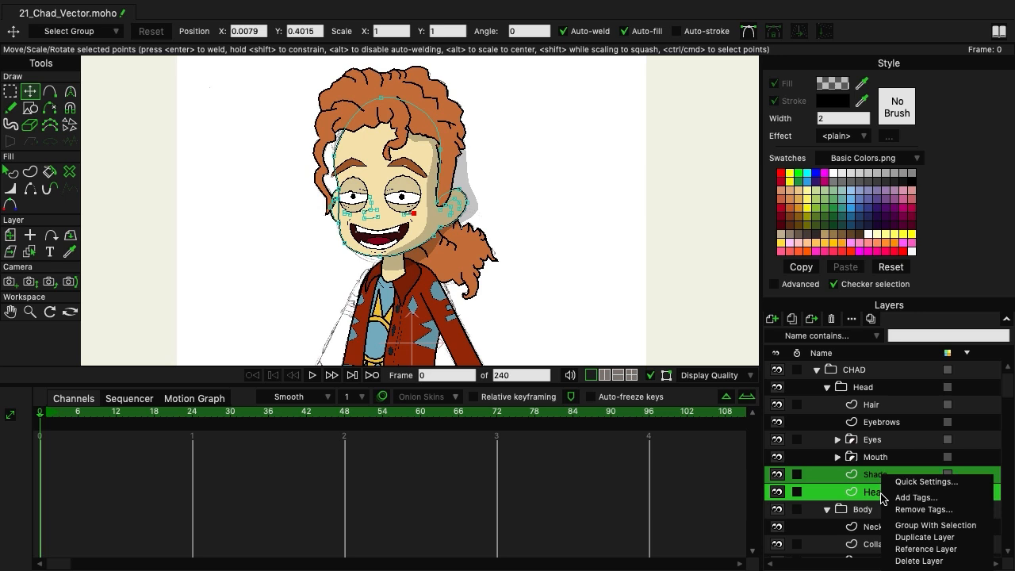
pyautogui.click(939, 527)
pyautogui.scroll(-1, 886, 479)
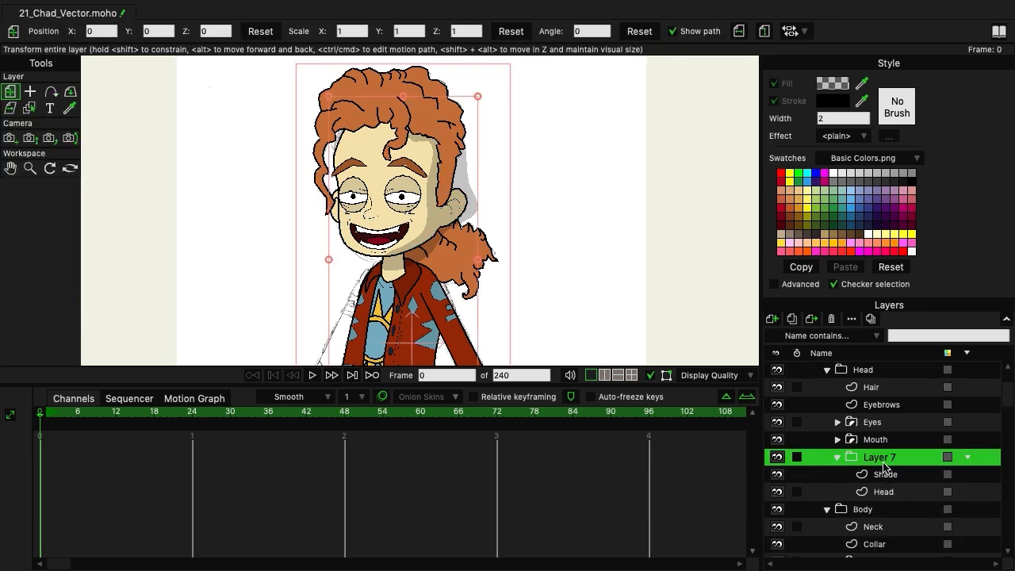
pyautogui.doubleClick(880, 459)
pyautogui.write('H')
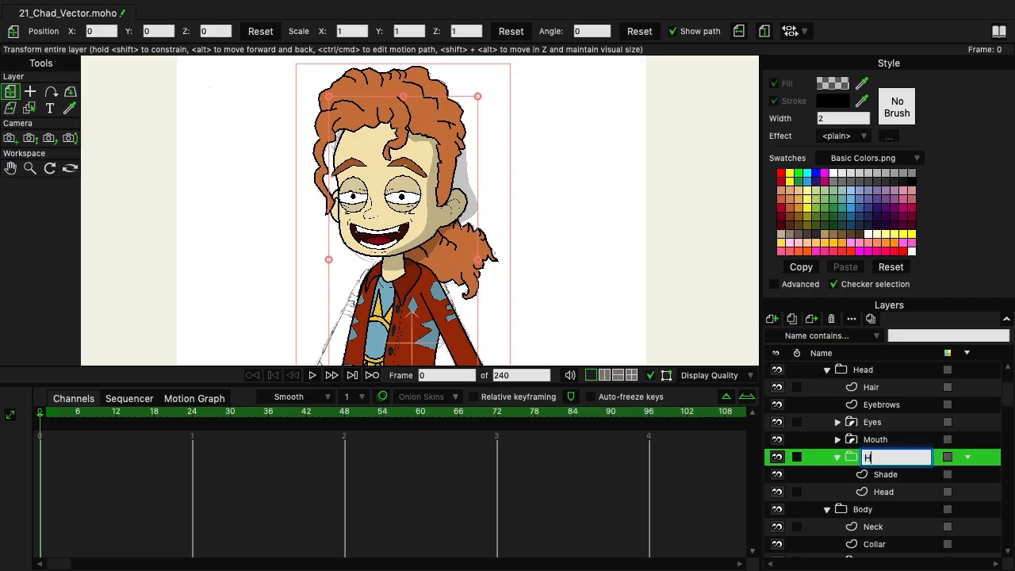
pyautogui.write('ead')
pyautogui.press('Return')
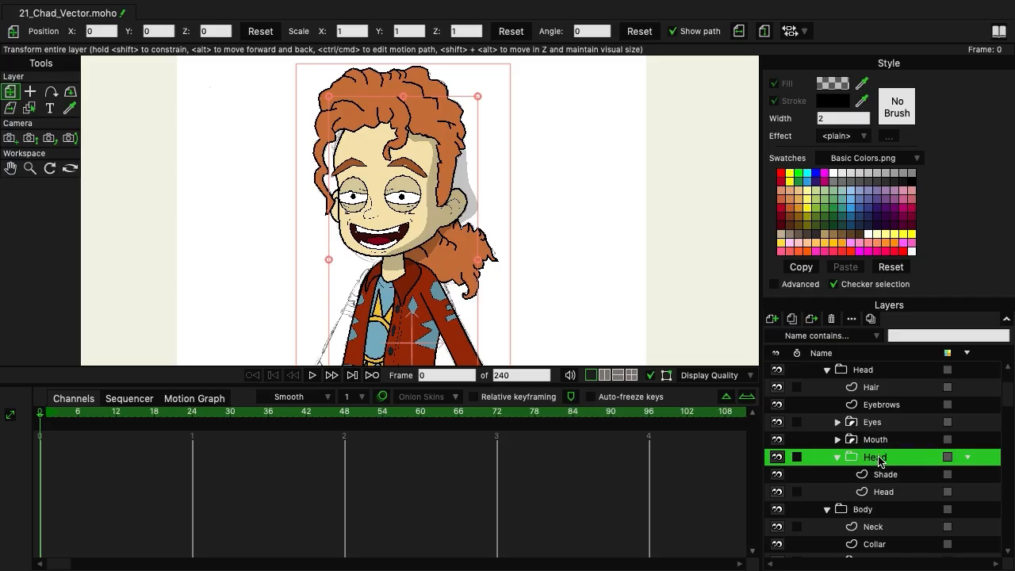
# Set the new Head group's masking to Hide all.
pyautogui.doubleClick(852, 458)
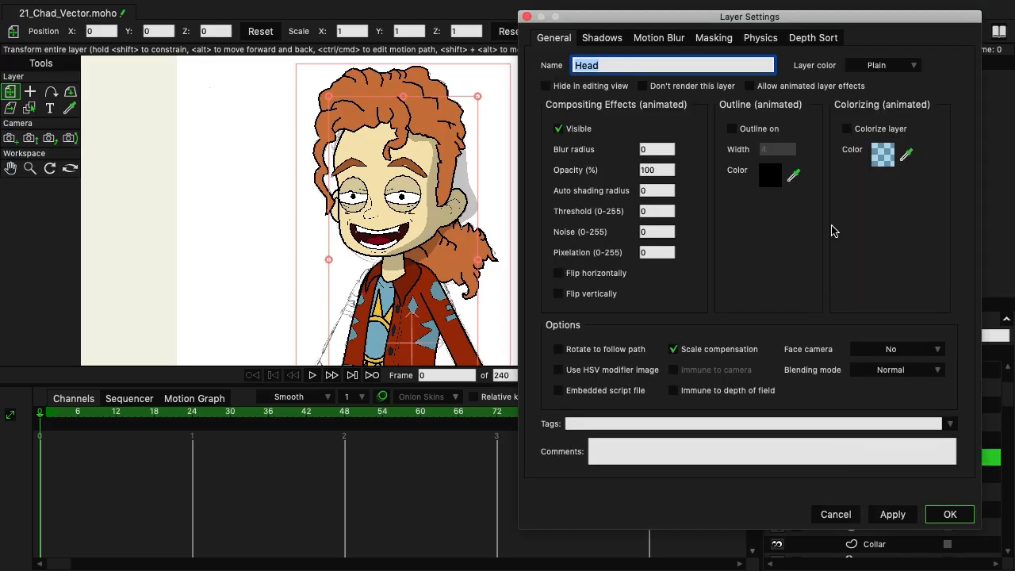
pyautogui.click(732, 37)
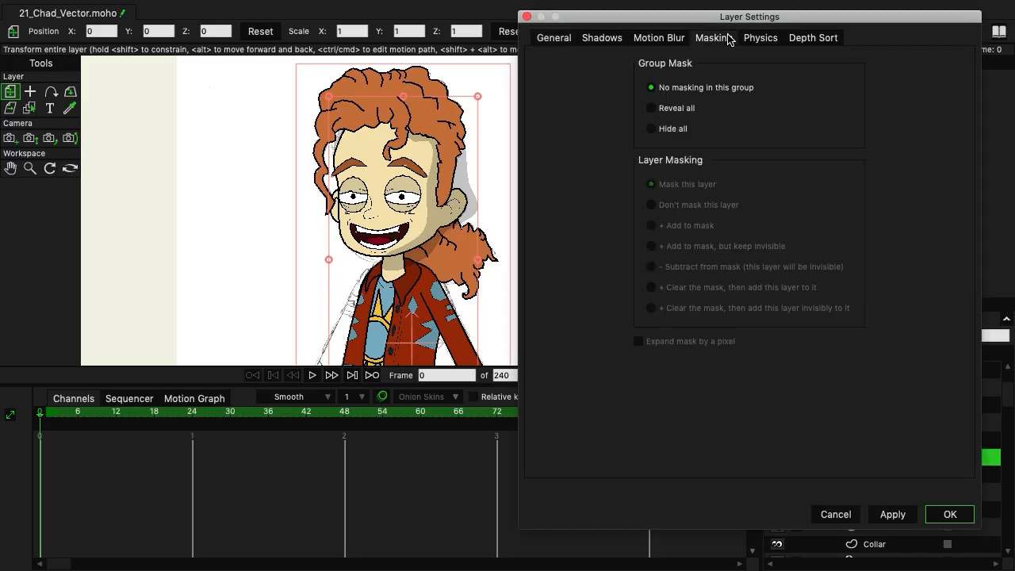
pyautogui.click(675, 128)
pyautogui.click(948, 514)
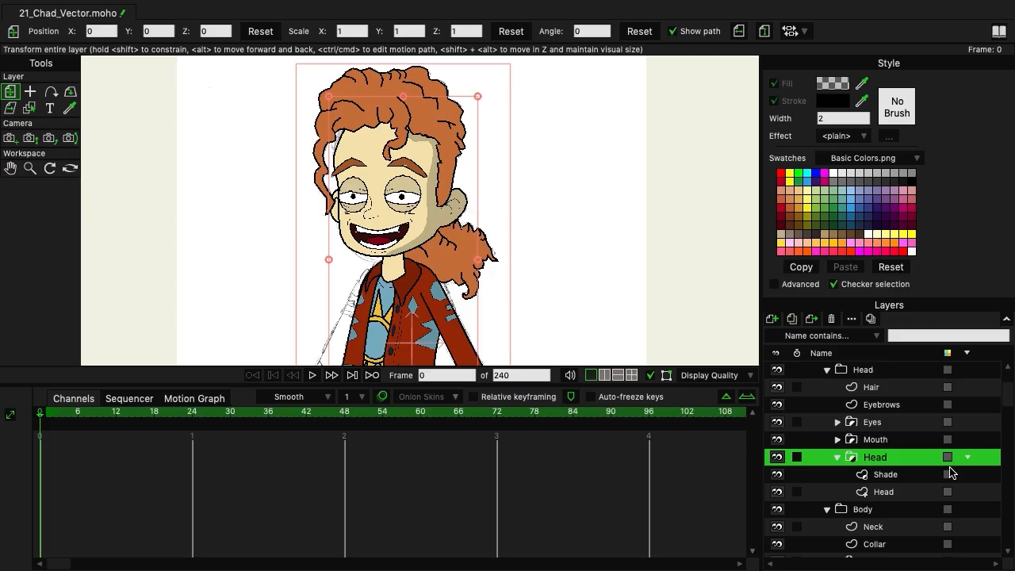
# Exclude strokes from the mask made by the Head vector layer inside the group.
pyautogui.doubleClick(902, 491)
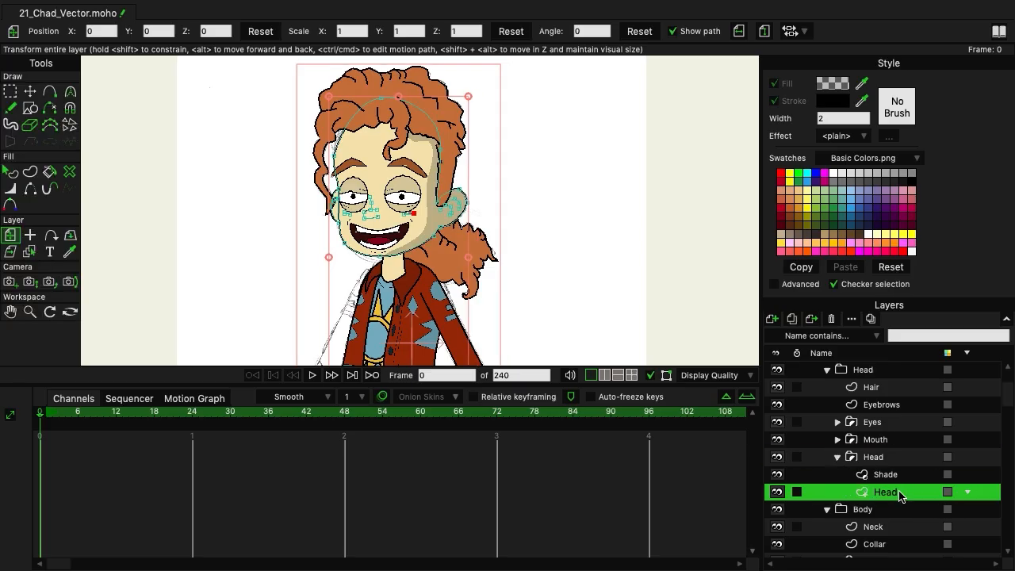
pyautogui.click(712, 37)
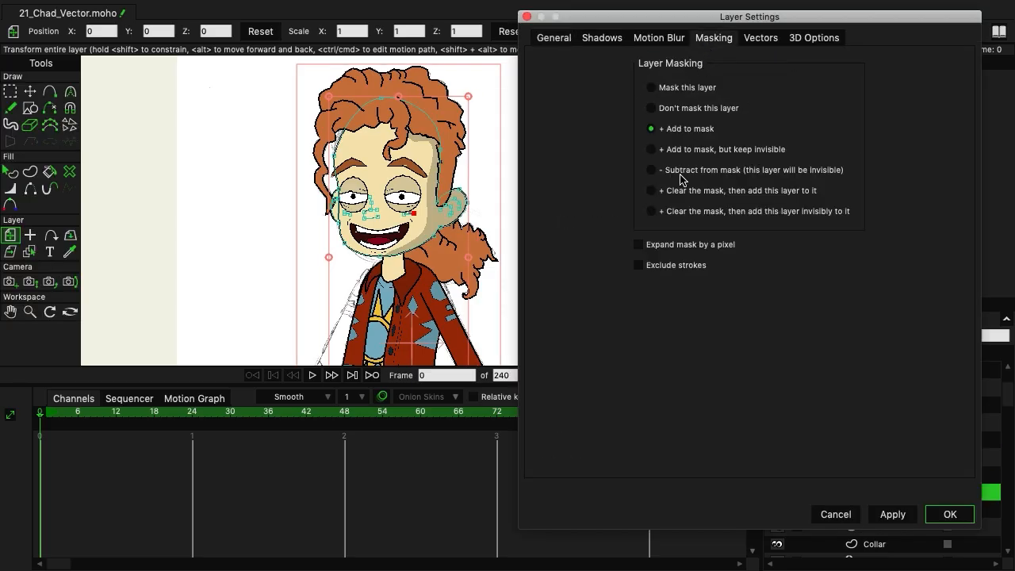
pyautogui.click(640, 267)
pyautogui.click(951, 513)
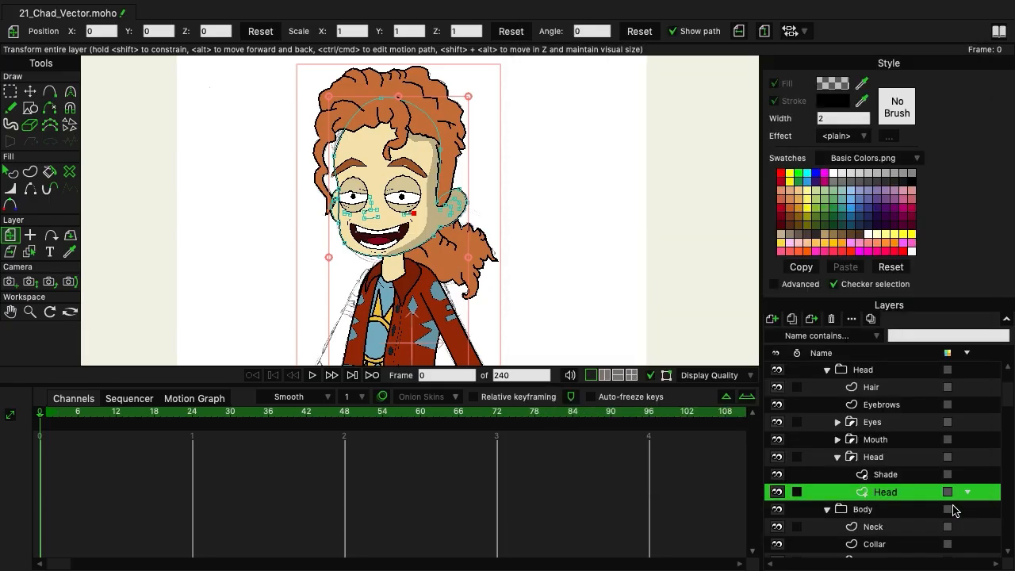
# Adjust the Shade shape's points near the hairline and along the jaw to refine the shadow edge.
pyautogui.click(889, 475)
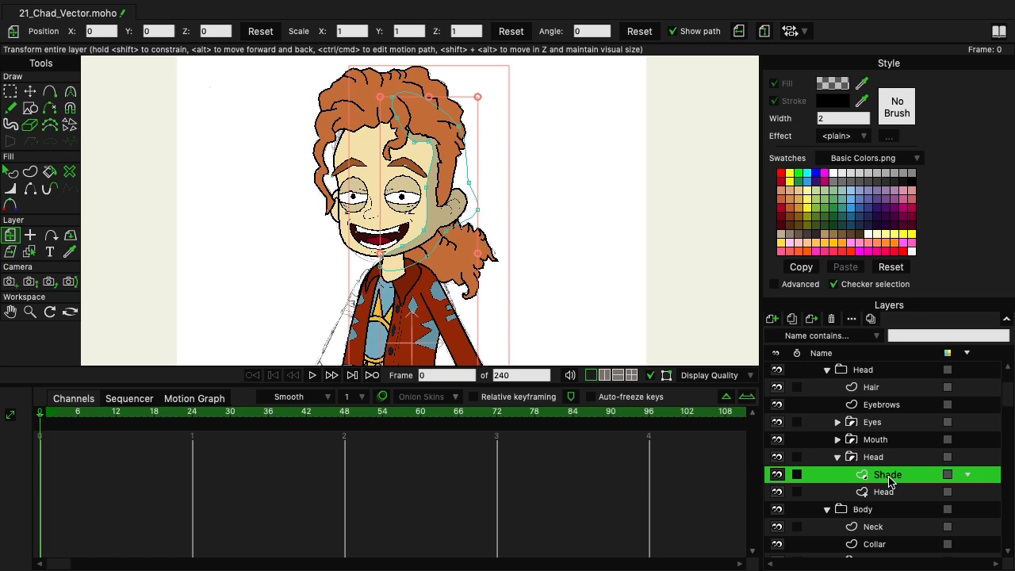
pyautogui.click(32, 93)
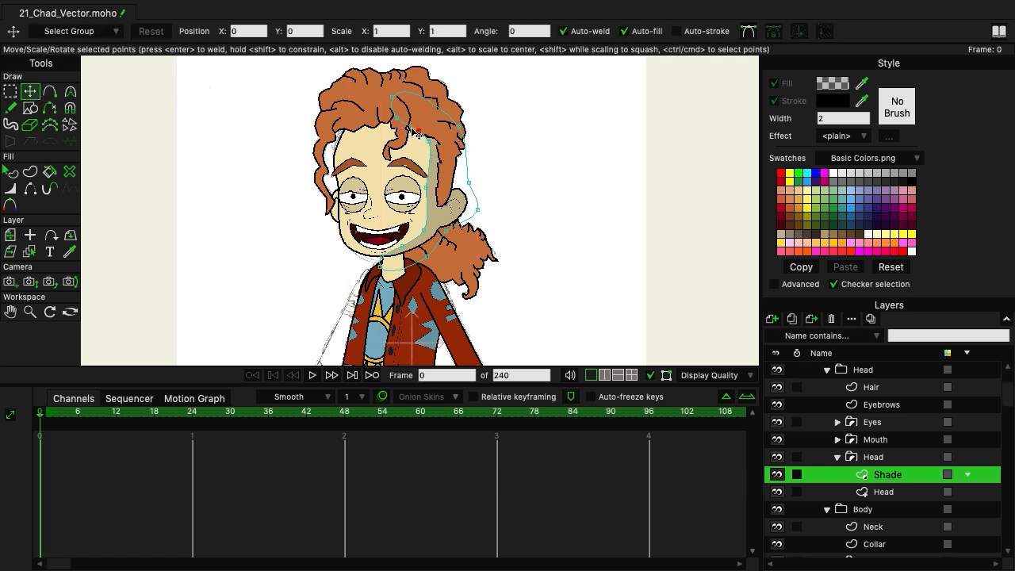
pyautogui.click(417, 131)
pyautogui.click(418, 137)
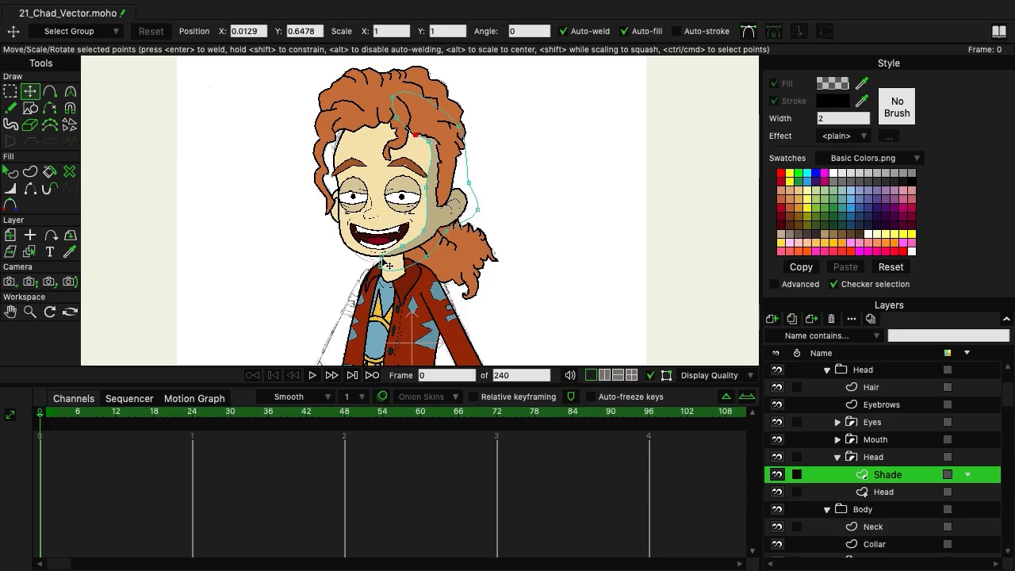
pyautogui.click(406, 246)
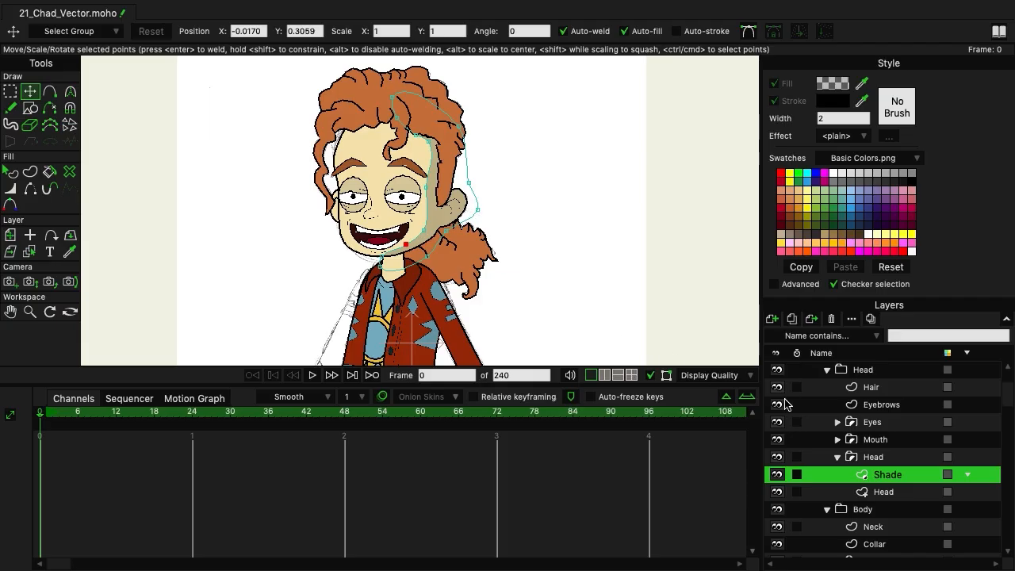
# Collapse the inner Head group and add a new vector layer named Shade directly above the Hair layer.
pyautogui.click(838, 457)
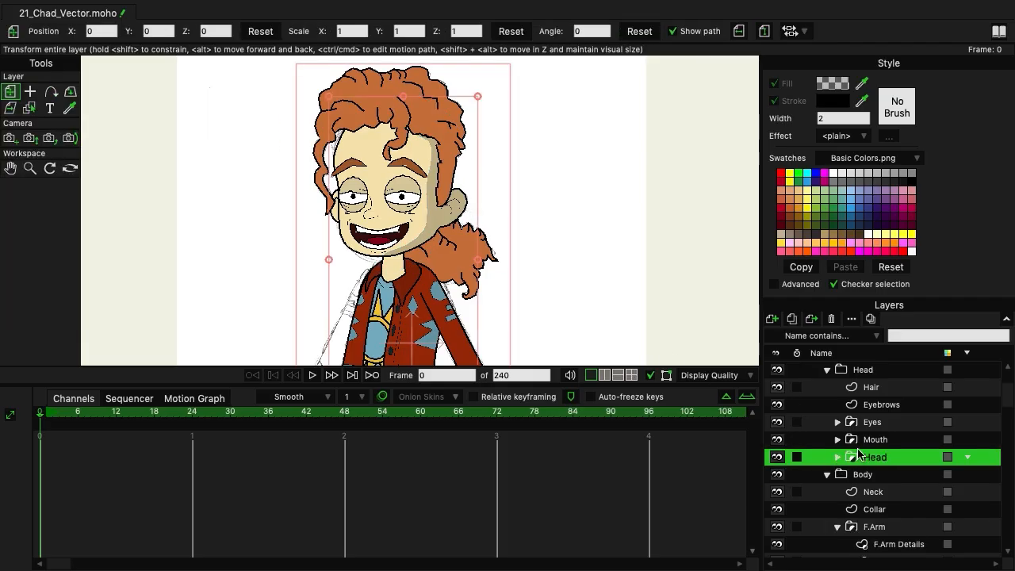
pyautogui.scroll(1, 840, 456)
pyautogui.click(880, 406)
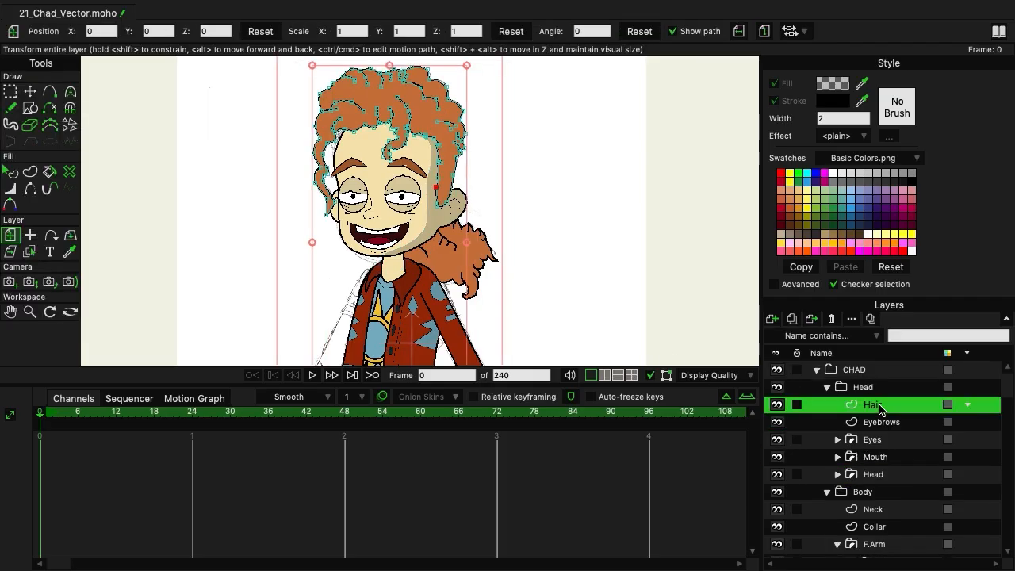
pyautogui.click(773, 319)
pyautogui.click(775, 333)
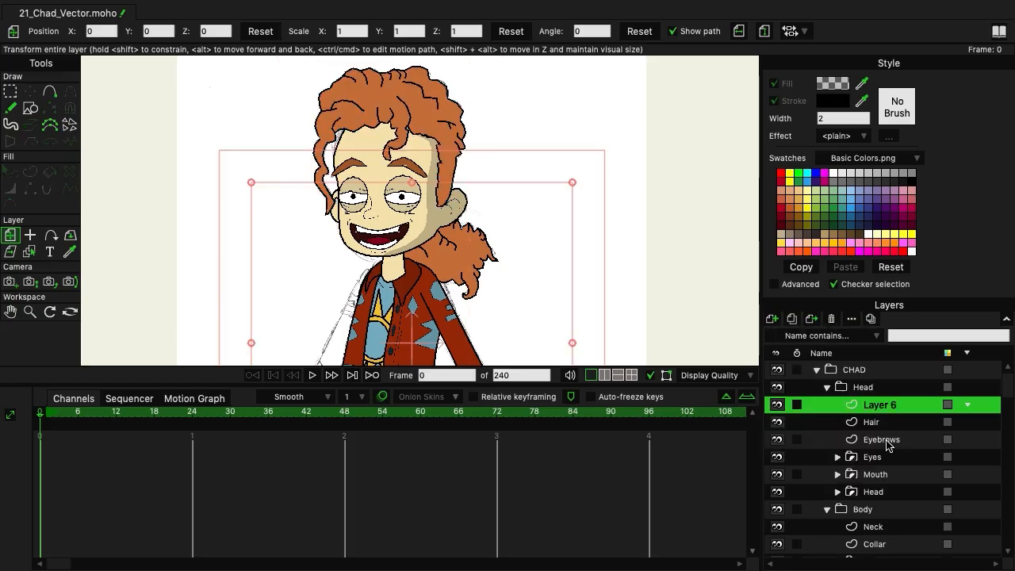
pyautogui.doubleClick(886, 406)
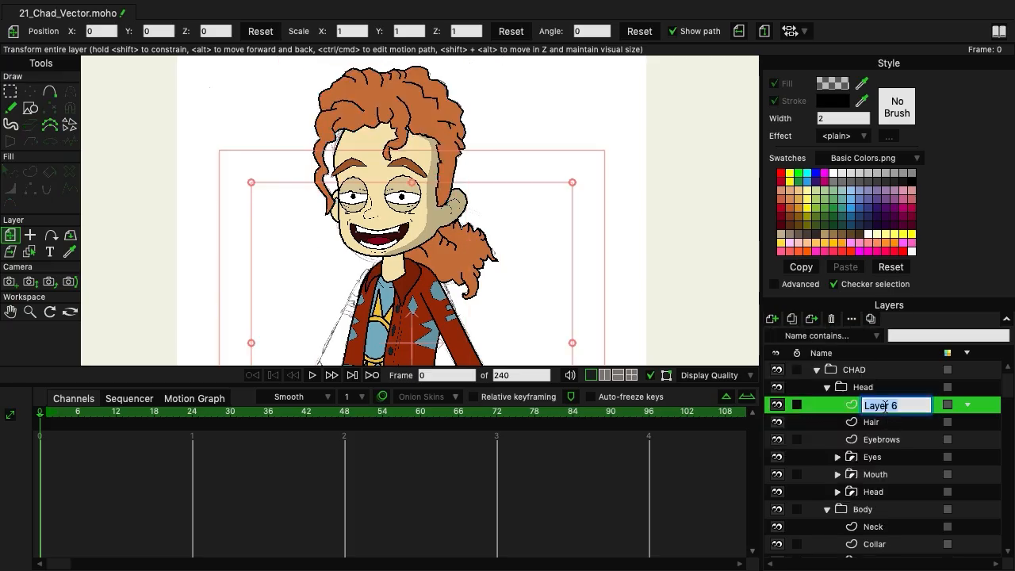
pyautogui.write('Shade')
pyautogui.press('Return')
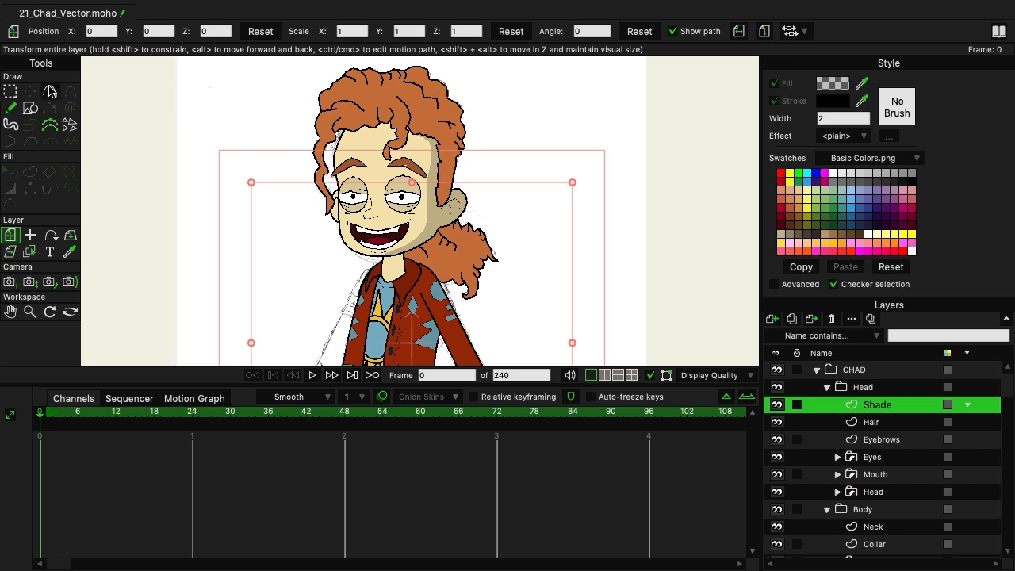
# Draw a closed shade shape over the hair on the face's shaded side, following the locks inside and extending beyond the outer outline.
pyautogui.click(49, 91)
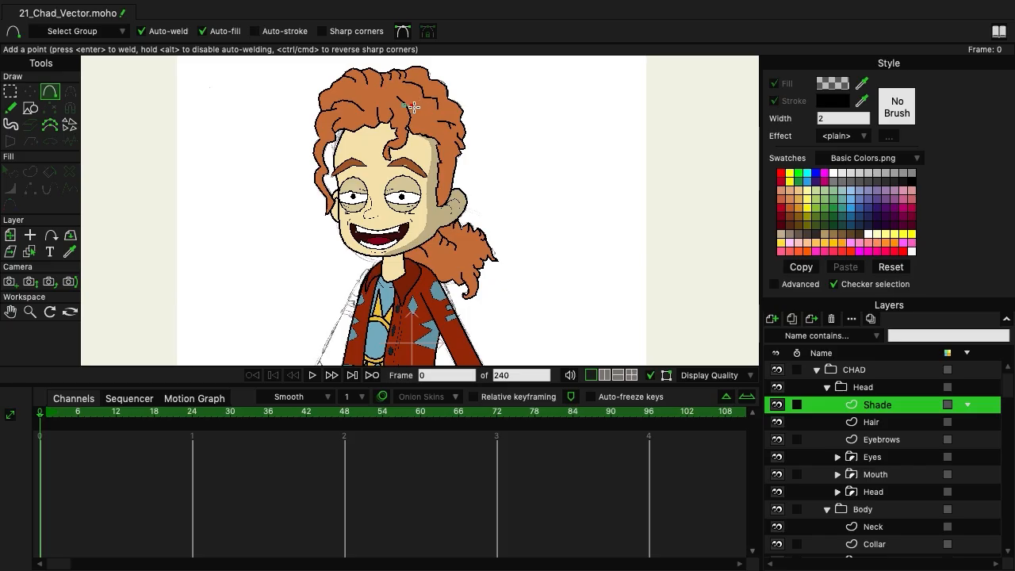
pyautogui.moveTo(415, 107); pyautogui.dragTo(415, 125)
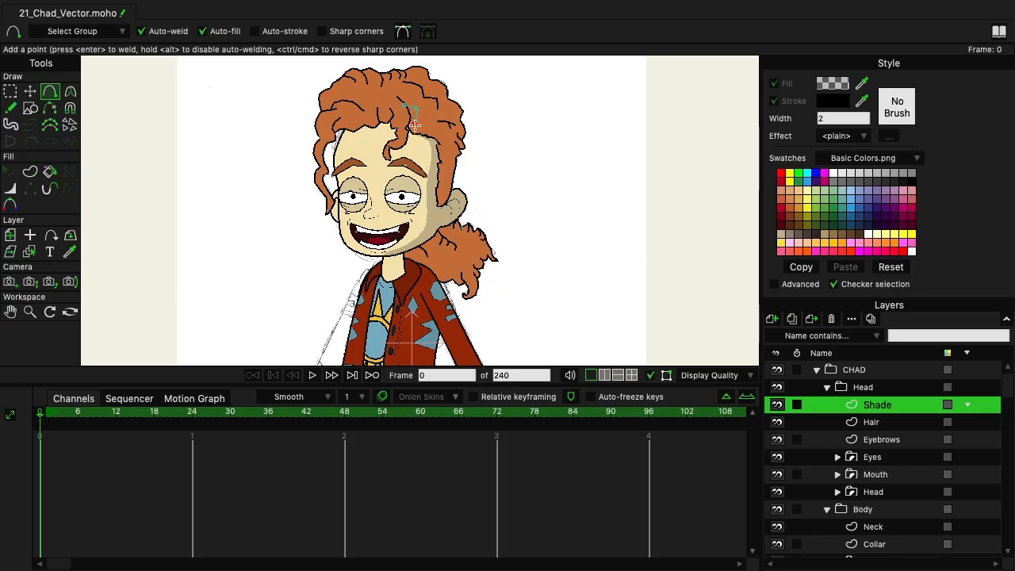
pyautogui.click(417, 129)
pyautogui.moveTo(429, 104); pyautogui.dragTo(418, 98)
pyautogui.scroll(3, 416, 99)
pyautogui.scroll(3, 478, 127)
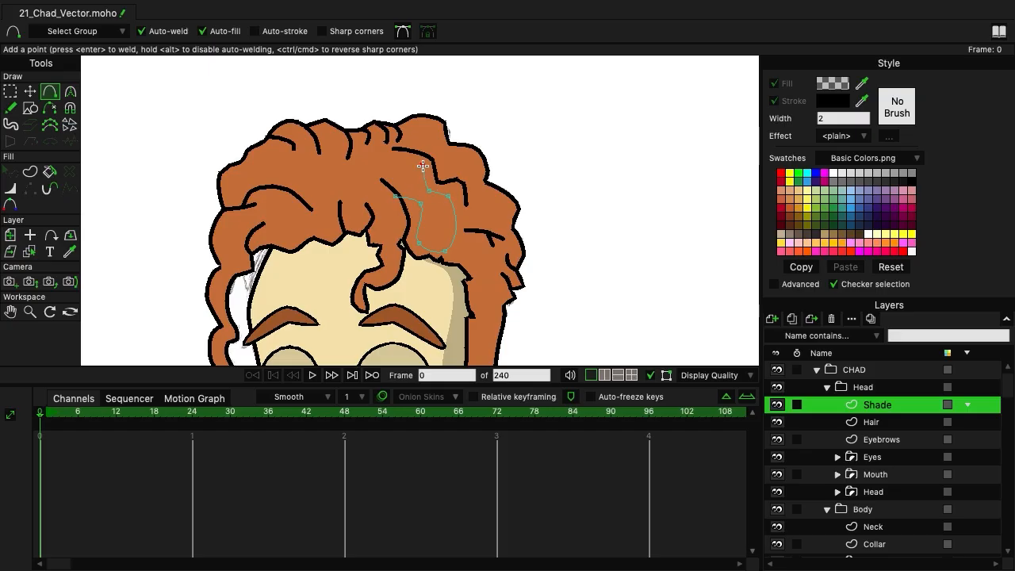
pyautogui.moveTo(423, 166); pyautogui.dragTo(381, 187)
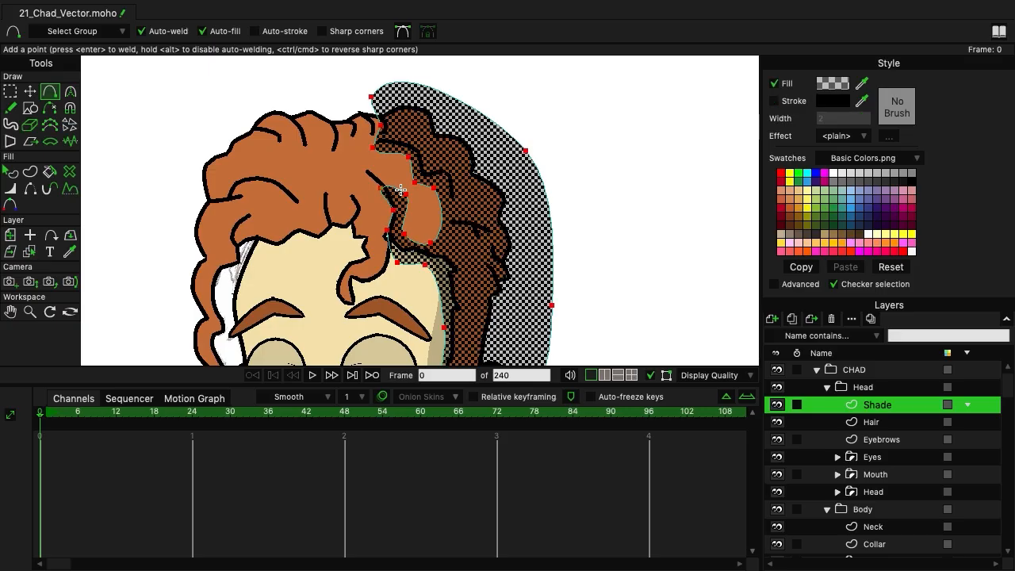
# Move the shade shape's inner points onto the black line beside the front curl and down to the hairline.
pyautogui.click(10, 92)
pyautogui.scroll(-3, 607, 268)
pyautogui.scroll(4, 626, 163)
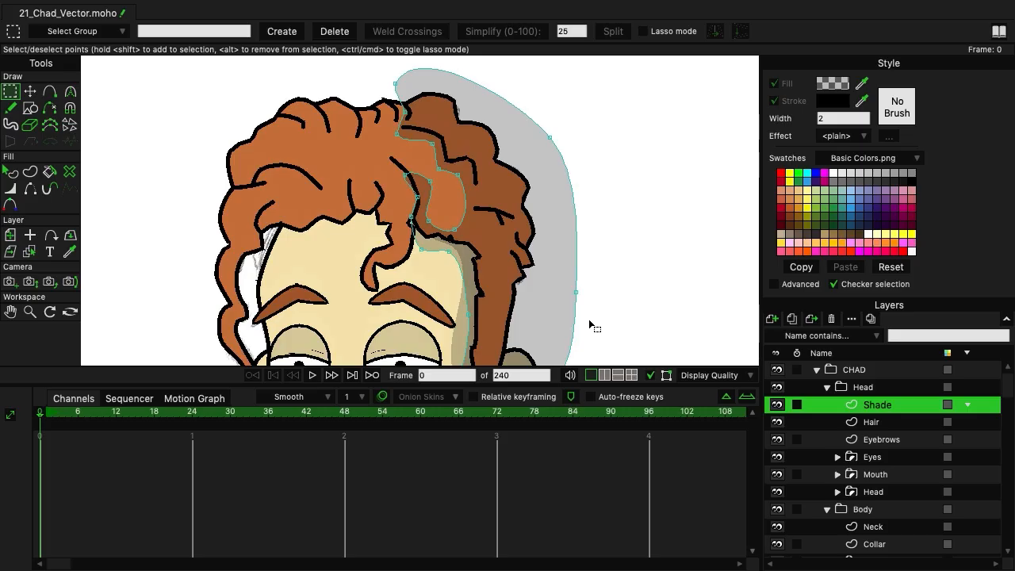
pyautogui.scroll(3, 588, 319)
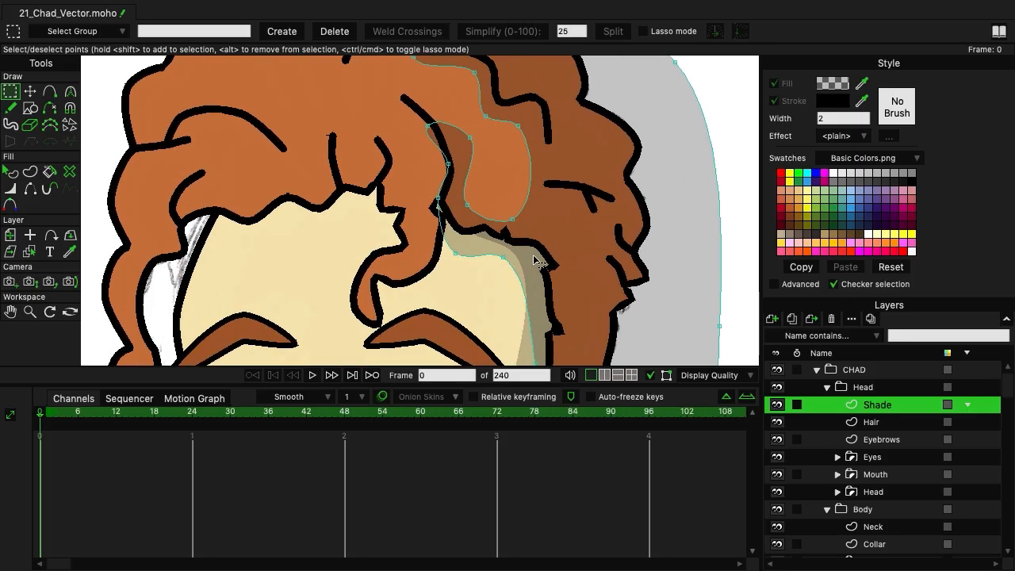
pyautogui.click(29, 92)
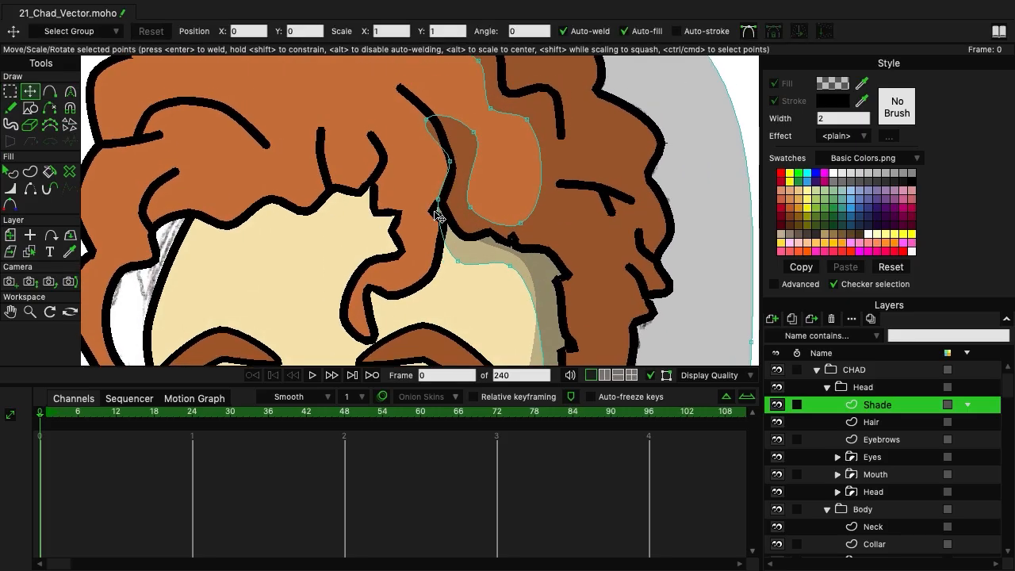
pyautogui.moveTo(449, 160); pyautogui.dragTo(456, 159)
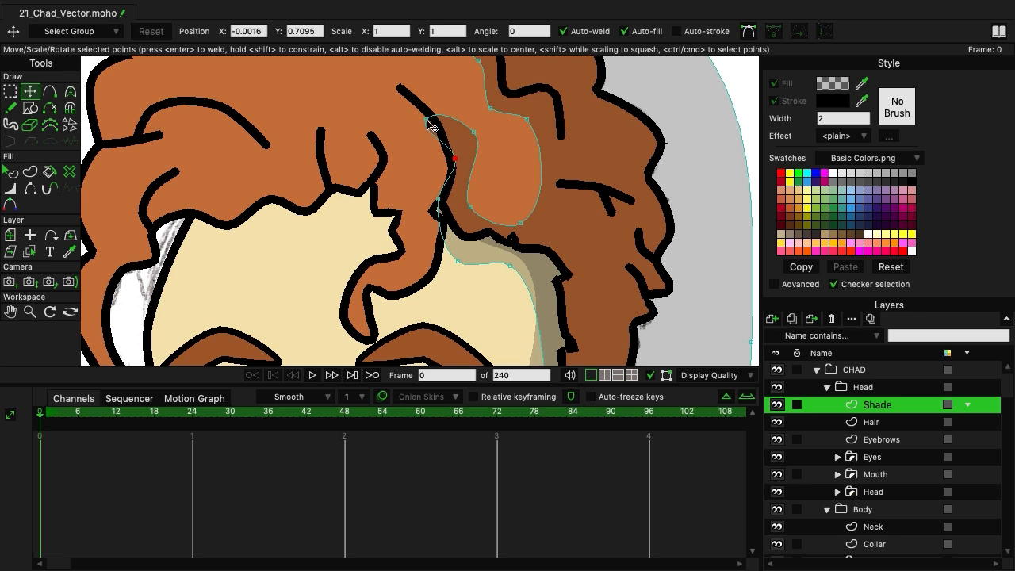
pyautogui.moveTo(427, 120); pyautogui.dragTo(437, 122)
pyautogui.moveTo(437, 200)
pyautogui.mouseDown()
pyautogui.moveTo(436, 214)
pyautogui.moveTo(446, 208)
pyautogui.mouseUp()
pyautogui.moveTo(457, 264); pyautogui.dragTo(464, 234)
pyautogui.hscroll(-3, 465, 235)
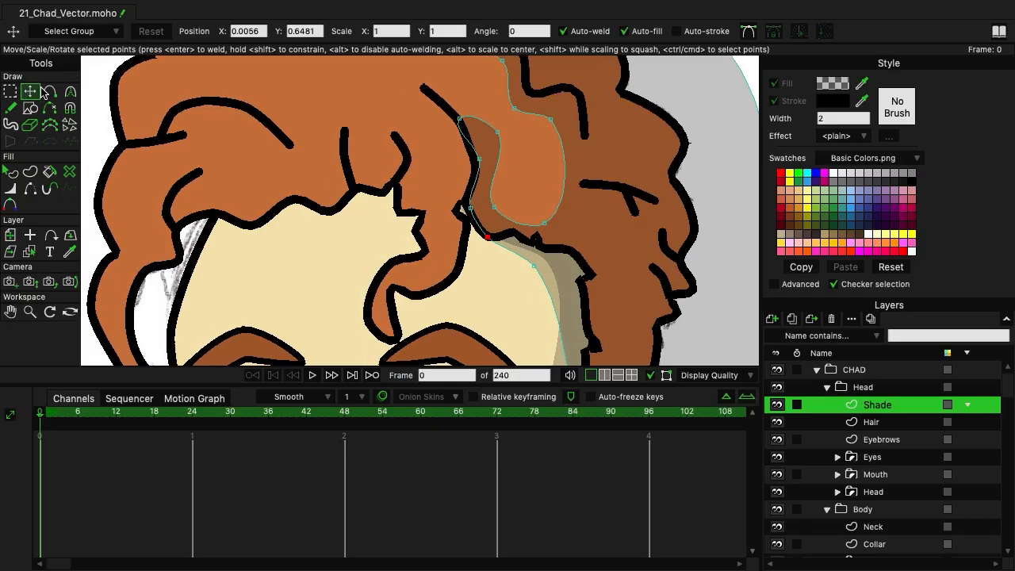
# Draw a closed shade shape along the front curl, from the top of its line to its tip and back up its outer edge.
pyautogui.click(50, 92)
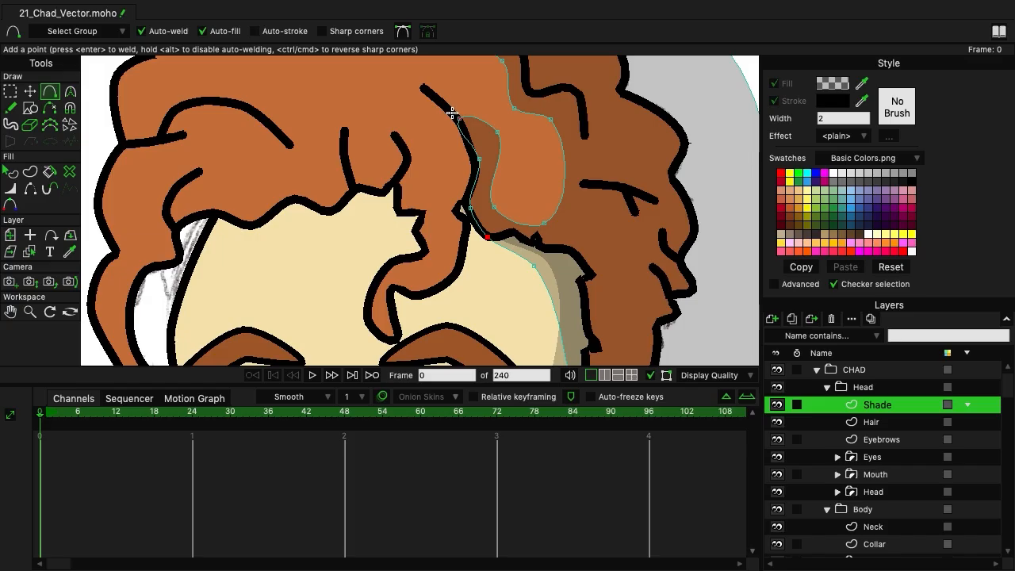
pyautogui.moveTo(452, 113); pyautogui.dragTo(425, 91)
pyautogui.click(403, 92)
pyautogui.click(424, 110)
pyautogui.click(452, 148)
pyautogui.click(446, 198)
pyautogui.click(442, 233)
pyautogui.click(440, 266)
pyautogui.click(403, 278)
pyautogui.click(389, 287)
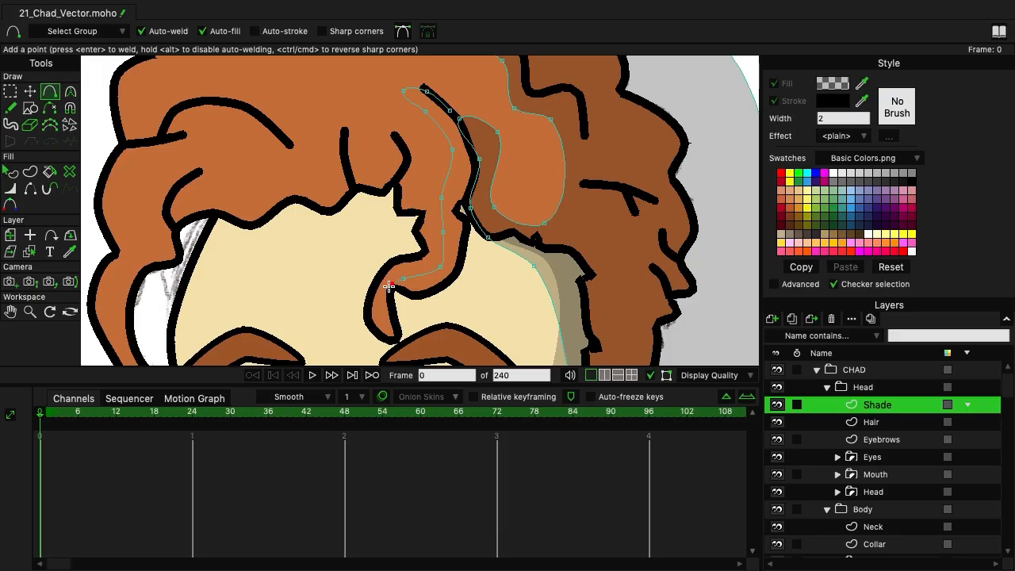
pyautogui.moveTo(388, 287); pyautogui.dragTo(391, 278)
pyautogui.click(381, 296)
pyautogui.click(378, 339)
pyautogui.click(420, 355)
pyautogui.click(412, 308)
pyautogui.click(527, 289)
pyautogui.click(474, 247)
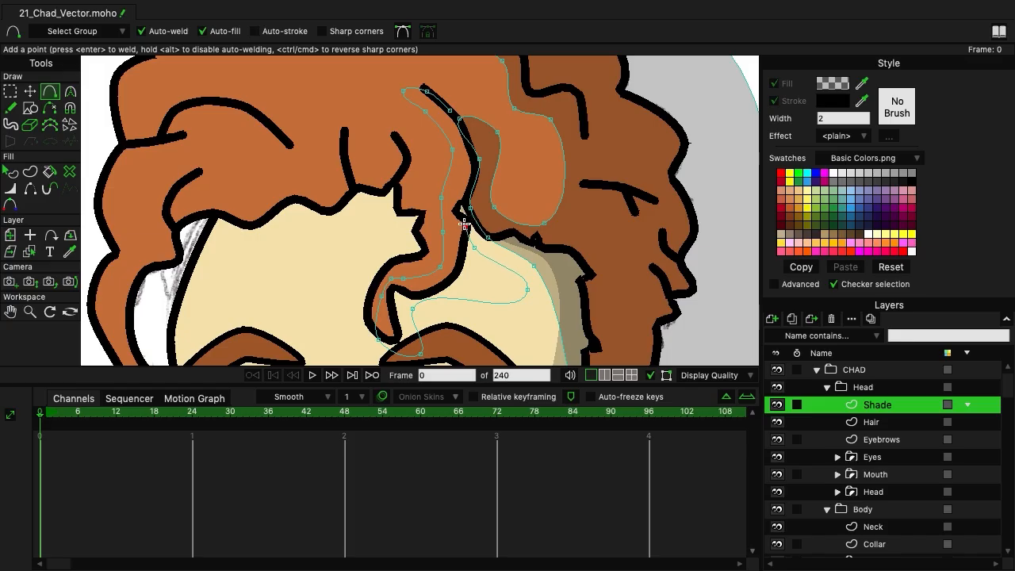
pyautogui.click(464, 226)
pyautogui.click(459, 206)
pyautogui.click(467, 161)
pyautogui.click(450, 112)
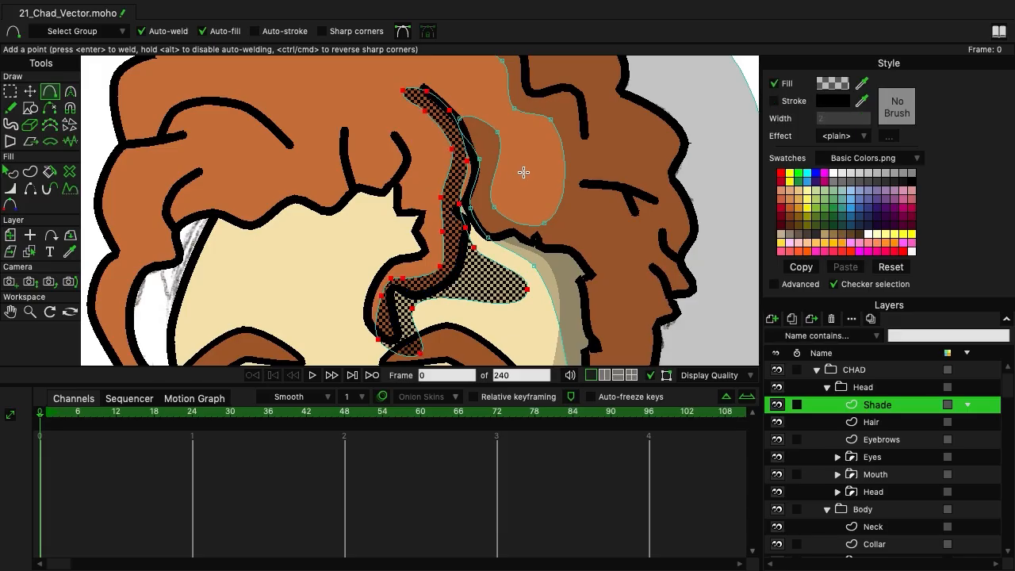
# Refine the front curl shade's outer edge by adding a point and moving its points onto the black outline.
pyautogui.click(30, 91)
pyautogui.click(242, 211)
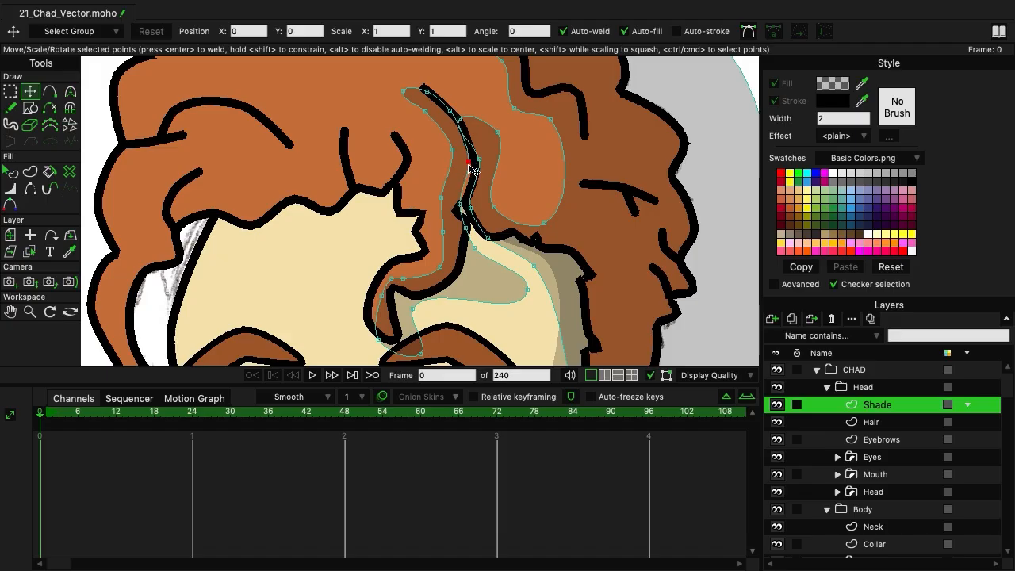
pyautogui.moveTo(473, 170); pyautogui.dragTo(468, 230)
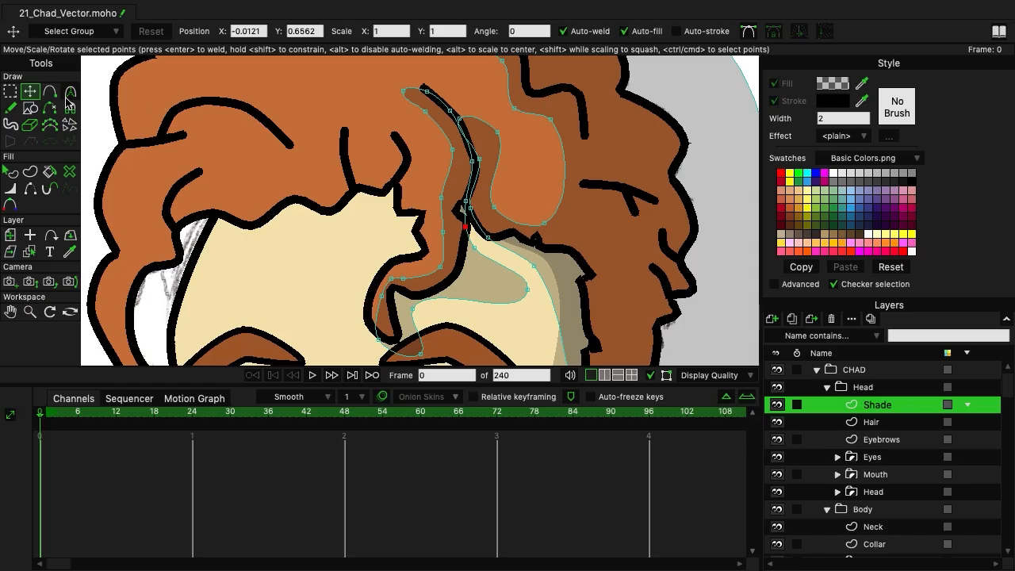
pyautogui.moveTo(470, 209); pyautogui.dragTo(459, 210)
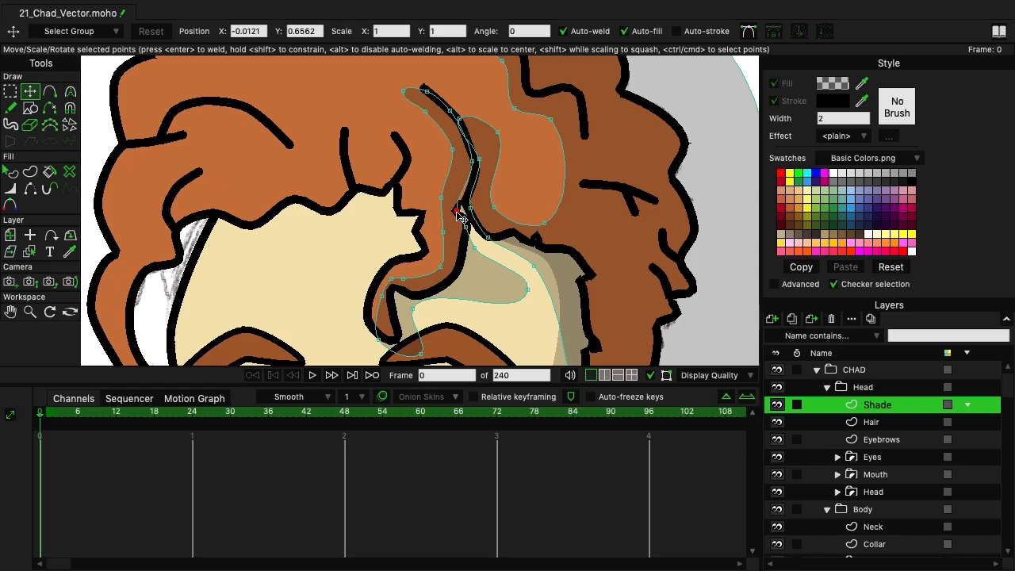
pyautogui.click(49, 91)
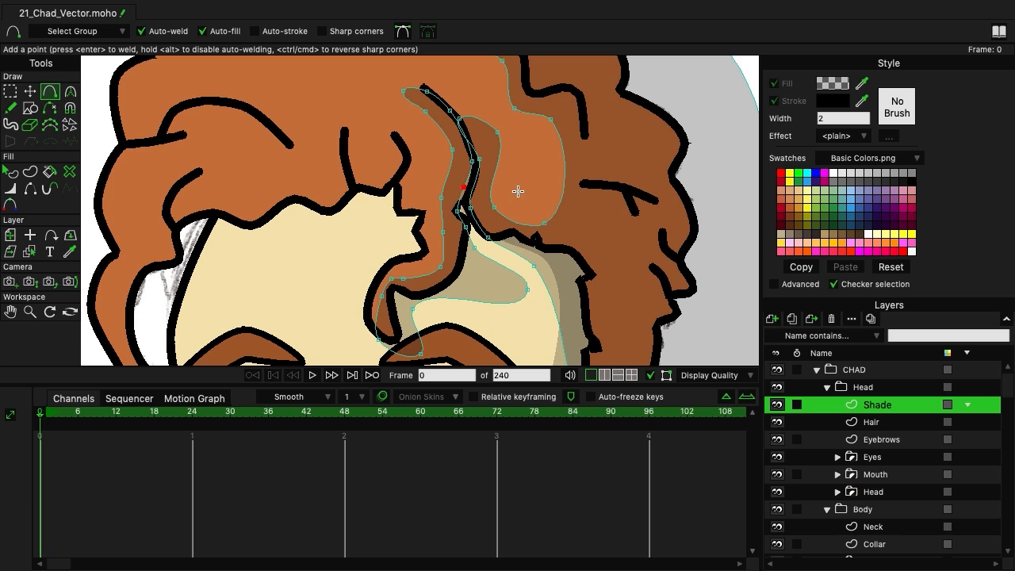
pyautogui.press('t')
pyautogui.moveTo(462, 190); pyautogui.dragTo(468, 224)
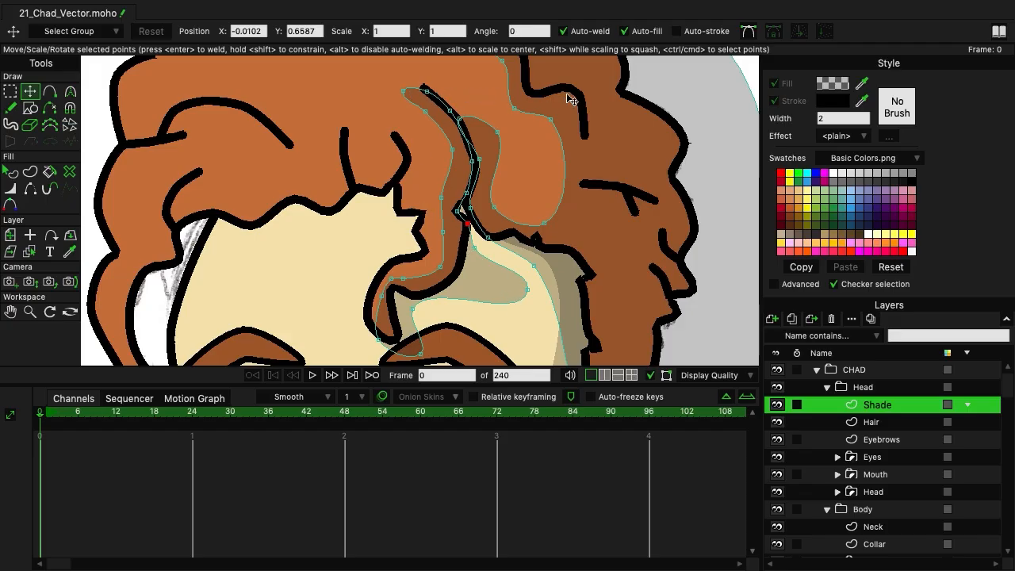
# Draw a closed shade shape along the wavy hairline above the forehead, following the edge of the fringe.
pyautogui.scroll(-3, 566, 190)
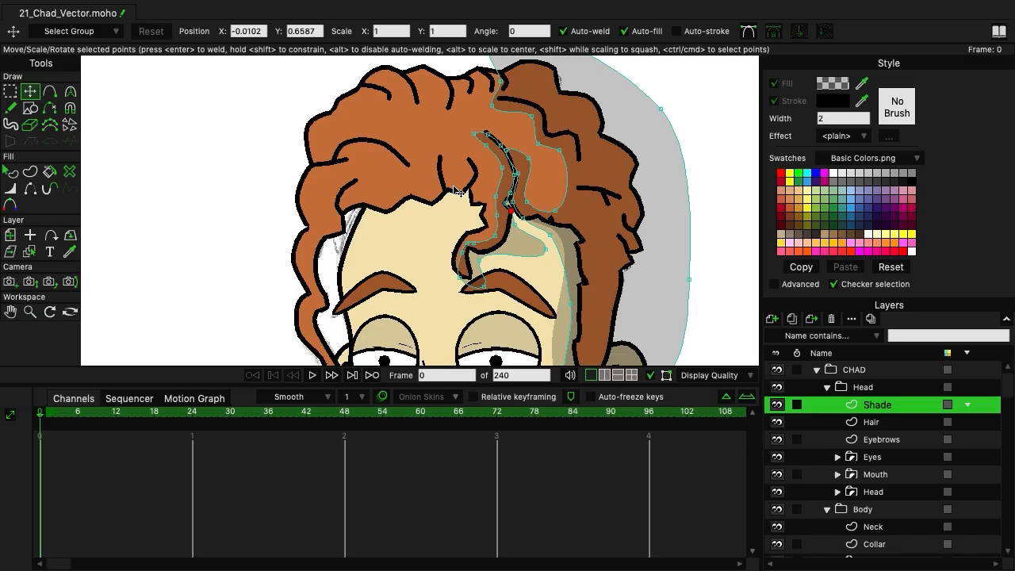
pyautogui.press('a')
pyautogui.scroll(3, 457, 190)
pyautogui.moveTo(553, 212)
pyautogui.mouseDown()
pyautogui.moveTo(534, 180)
pyautogui.moveTo(504, 179)
pyautogui.moveTo(456, 199)
pyautogui.moveTo(426, 193)
pyautogui.moveTo(386, 220)
pyautogui.moveTo(349, 214)
pyautogui.moveTo(324, 256)
pyautogui.moveTo(326, 230)
pyautogui.moveTo(291, 239)
pyautogui.moveTo(328, 251)
pyautogui.moveTo(395, 249)
pyautogui.mouseUp()
pyautogui.moveTo(395, 250); pyautogui.dragTo(552, 227)
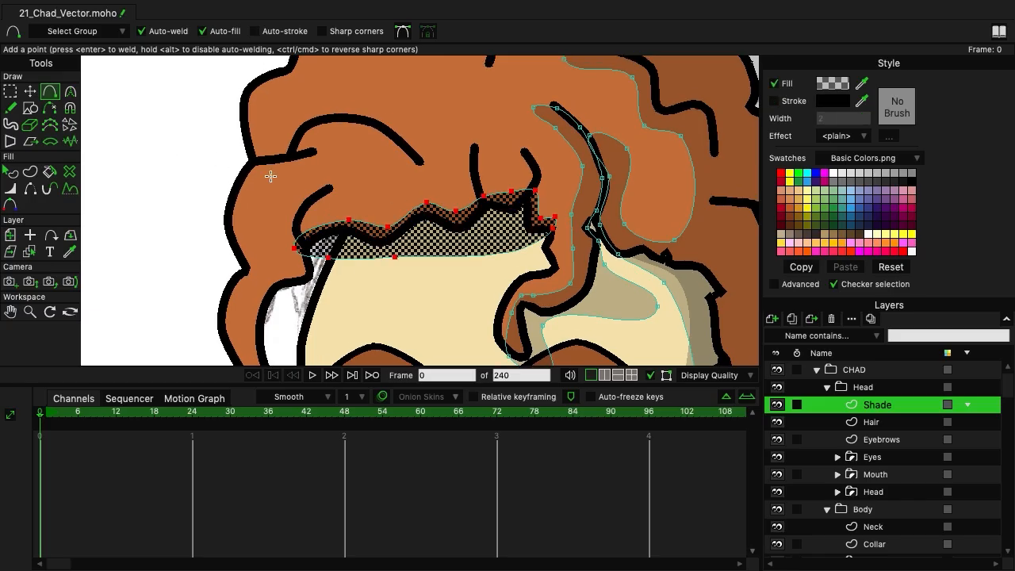
# Draw a small closed shade shape around the curved strand line in the hair above the fringe.
pyautogui.moveTo(457, 134)
pyautogui.mouseDown()
pyautogui.moveTo(446, 219)
pyautogui.moveTo(417, 241)
pyautogui.moveTo(399, 216)
pyautogui.moveTo(339, 180)
pyautogui.moveTo(328, 206)
pyautogui.moveTo(352, 228)
pyautogui.mouseUp()
pyautogui.moveTo(397, 248); pyautogui.dragTo(395, 260)
pyautogui.click(419, 242)
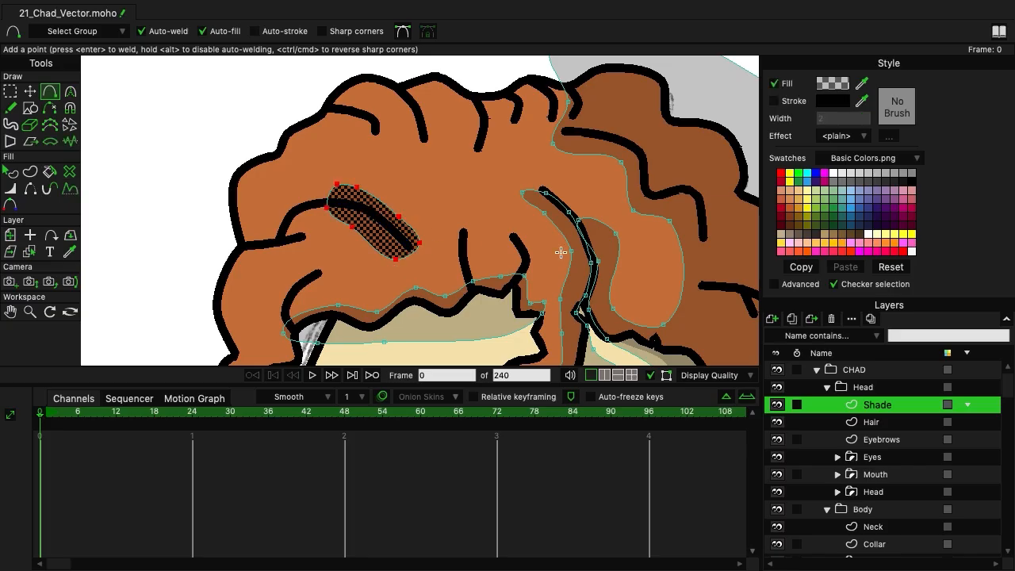
# Move the small strand shade's lower points up onto the black strand line so the shade sits only above it.
pyautogui.click(30, 91)
pyautogui.click(69, 125)
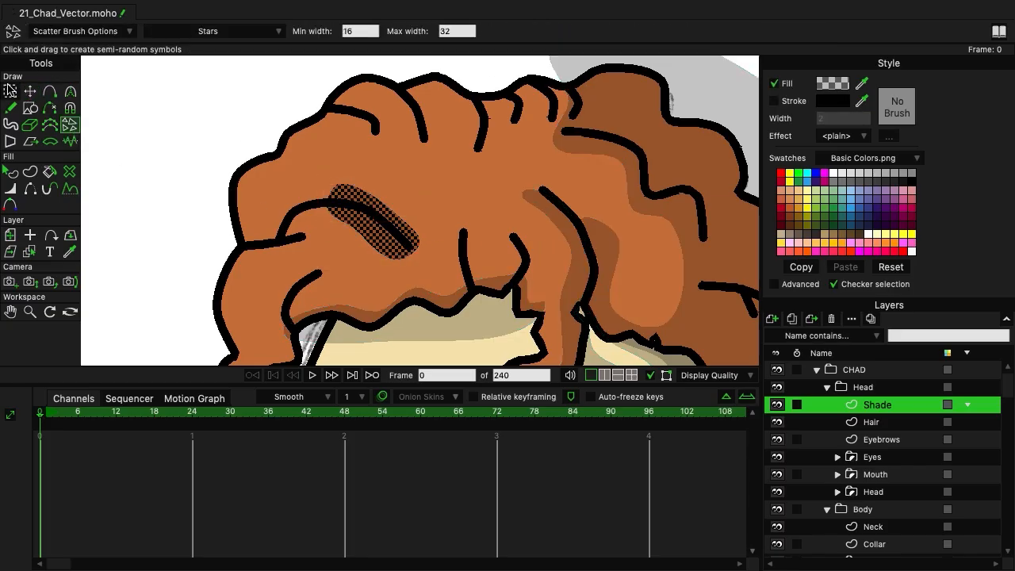
pyautogui.click(30, 91)
pyautogui.moveTo(352, 226); pyautogui.dragTo(327, 201)
pyautogui.moveTo(395, 259)
pyautogui.mouseDown()
pyautogui.moveTo(402, 239)
pyautogui.moveTo(406, 246)
pyautogui.mouseUp()
pyautogui.moveTo(356, 210); pyautogui.dragTo(329, 199)
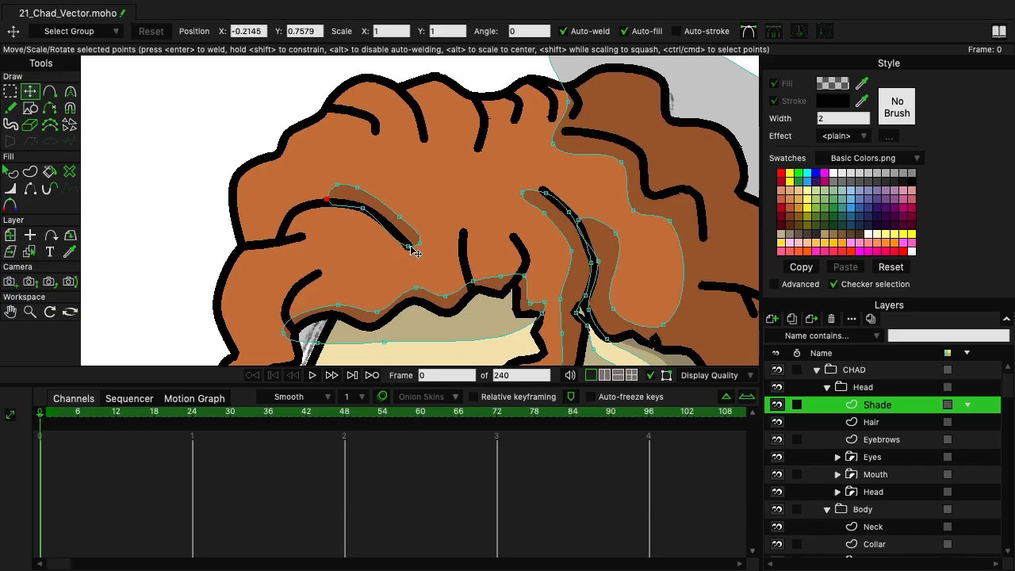
pyautogui.moveTo(408, 248); pyautogui.dragTo(413, 250)
pyautogui.moveTo(407, 232); pyautogui.dragTo(490, 87)
# Move the end point of the hairline shade inward to the edge of the hair beside the forehead.
pyautogui.click(49, 91)
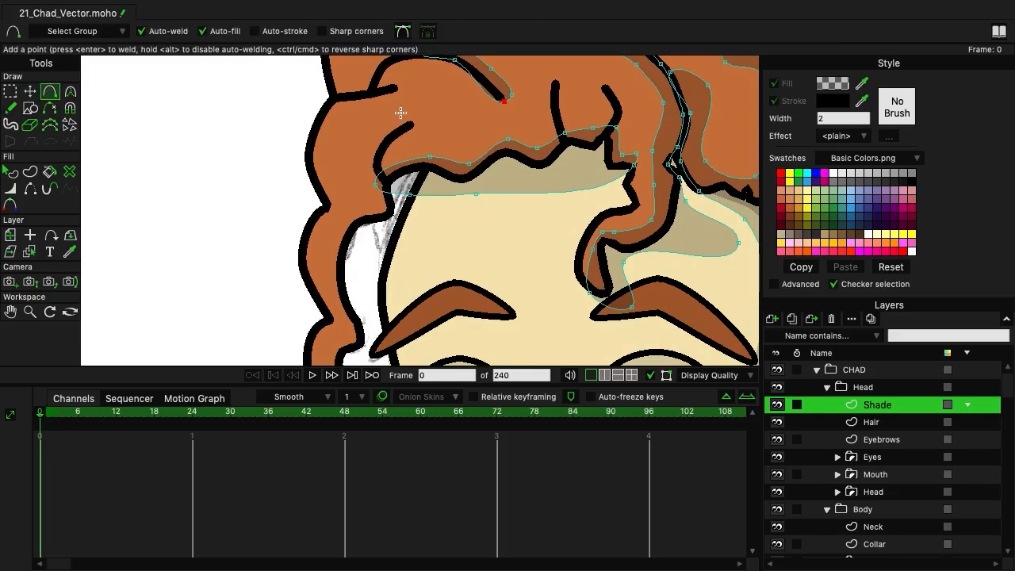
pyautogui.click(30, 91)
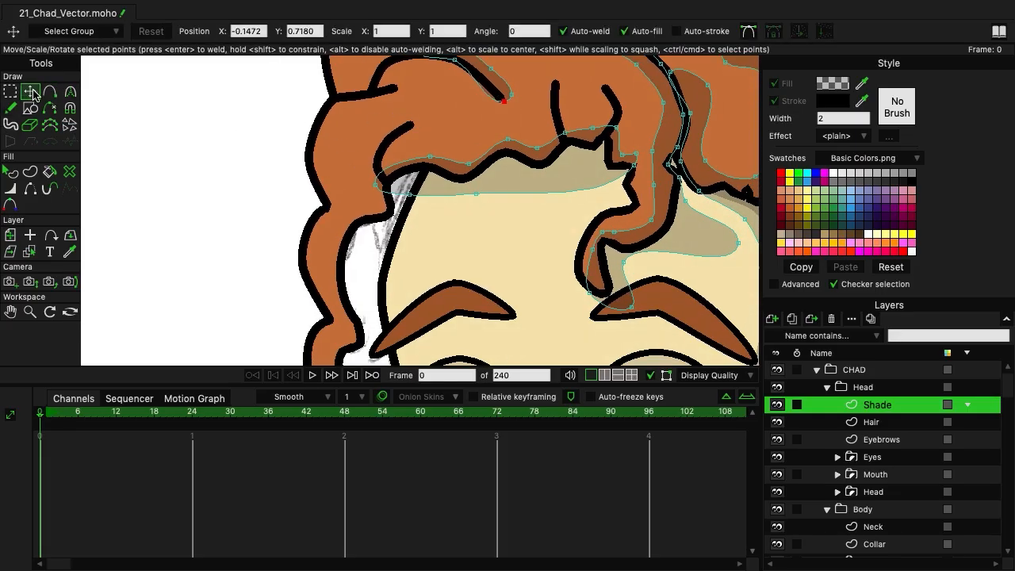
pyautogui.click(375, 187)
pyautogui.moveTo(376, 190); pyautogui.dragTo(391, 192)
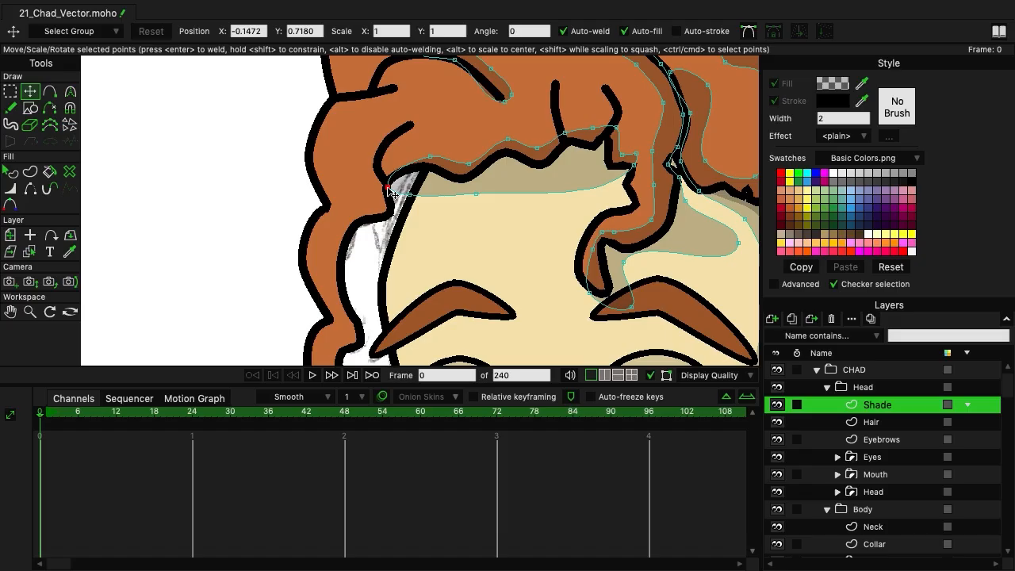
# Draw a closed shade shape down the inner side of the long hanging side lock and back up to the short strand line.
pyautogui.click(49, 91)
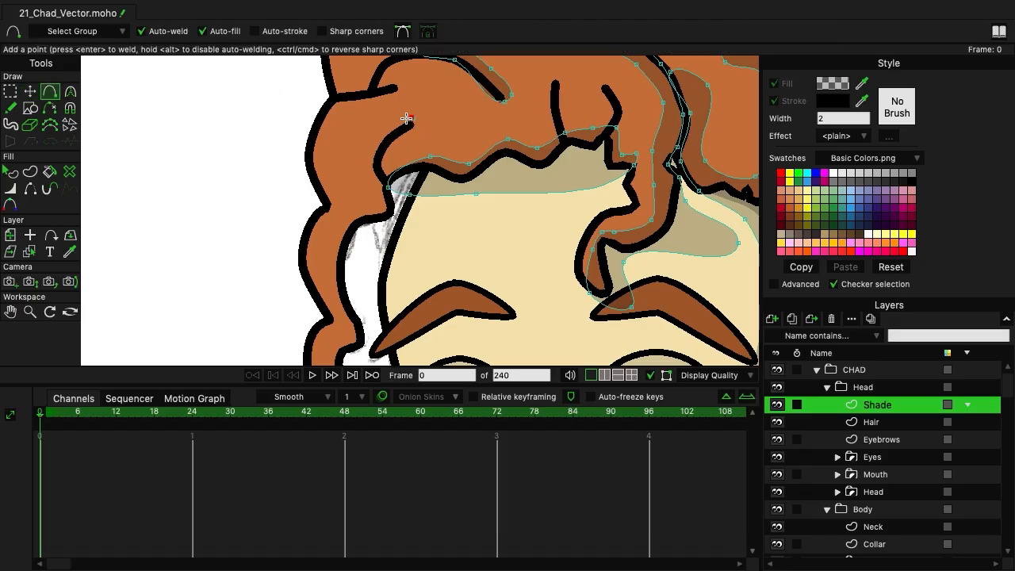
pyautogui.moveTo(406, 118)
pyautogui.mouseDown()
pyautogui.moveTo(378, 123)
pyautogui.moveTo(358, 165)
pyautogui.mouseUp()
pyautogui.moveTo(358, 165)
pyautogui.mouseDown()
pyautogui.moveTo(368, 194)
pyautogui.moveTo(339, 218)
pyautogui.mouseUp()
pyautogui.moveTo(339, 219); pyautogui.dragTo(378, 265)
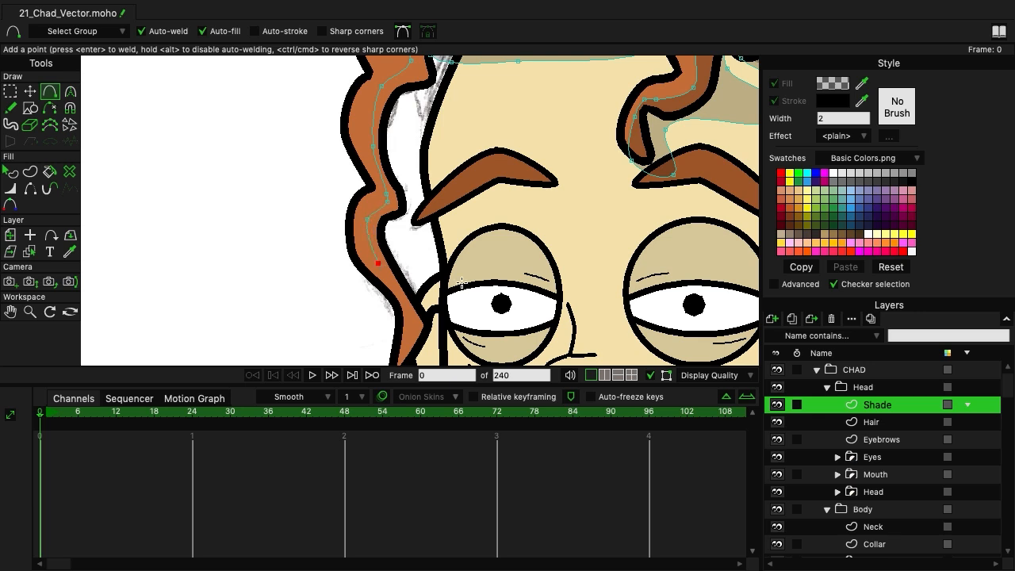
pyautogui.moveTo(461, 282); pyautogui.dragTo(350, 138)
pyautogui.moveTo(266, 119)
pyautogui.mouseDown()
pyautogui.moveTo(302, 182)
pyautogui.moveTo(280, 237)
pyautogui.moveTo(333, 169)
pyautogui.mouseUp()
pyautogui.moveTo(334, 170); pyautogui.dragTo(372, 376)
pyautogui.moveTo(382, 309); pyautogui.dragTo(369, 251)
pyautogui.moveTo(365, 323); pyautogui.dragTo(328, 322)
pyautogui.moveTo(373, 264); pyautogui.dragTo(406, 198)
pyautogui.moveTo(372, 307); pyautogui.dragTo(374, 185)
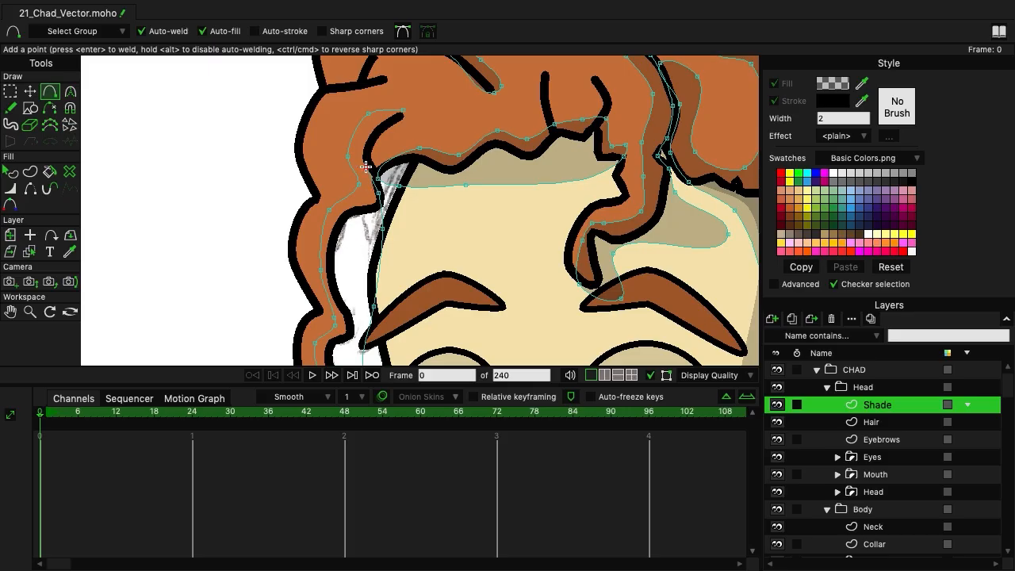
pyautogui.moveTo(368, 147); pyautogui.dragTo(402, 109)
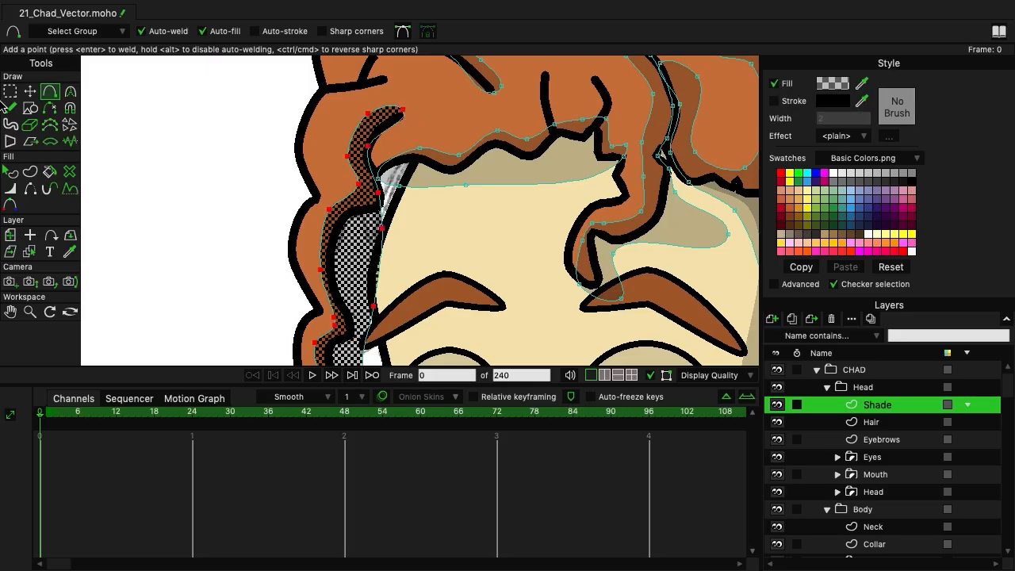
# Adjust the shade points along the inner side of the long side lock and around its short strand line.
pyautogui.click(30, 91)
pyautogui.click(147, 166)
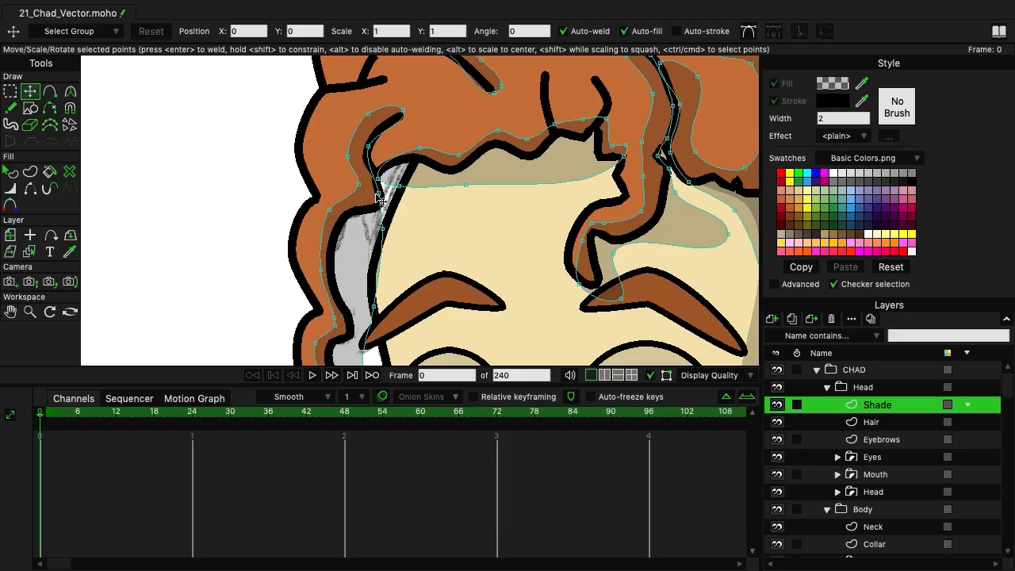
pyautogui.click(383, 228)
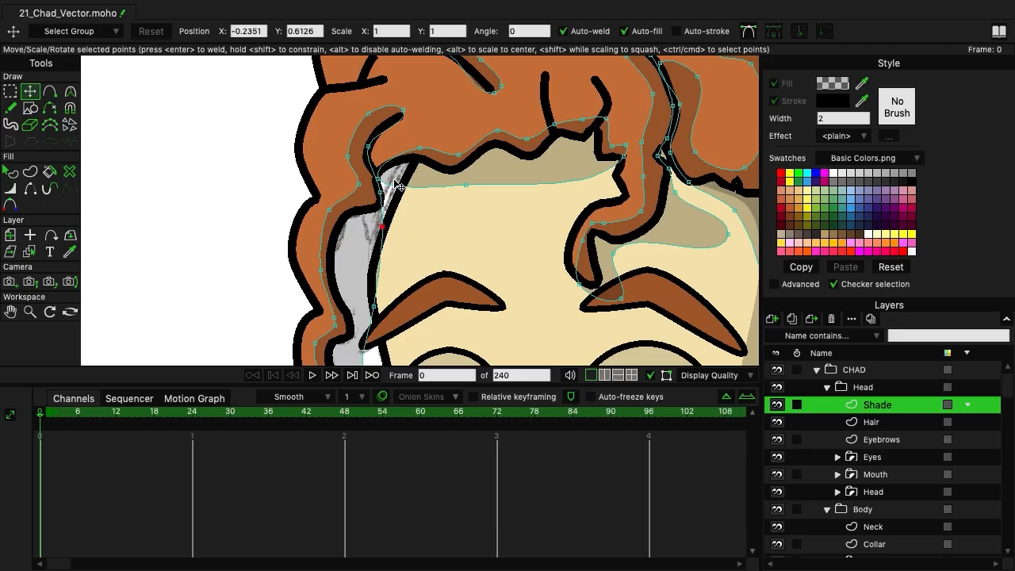
pyautogui.click(368, 117)
pyautogui.scroll(-4, 443, 240)
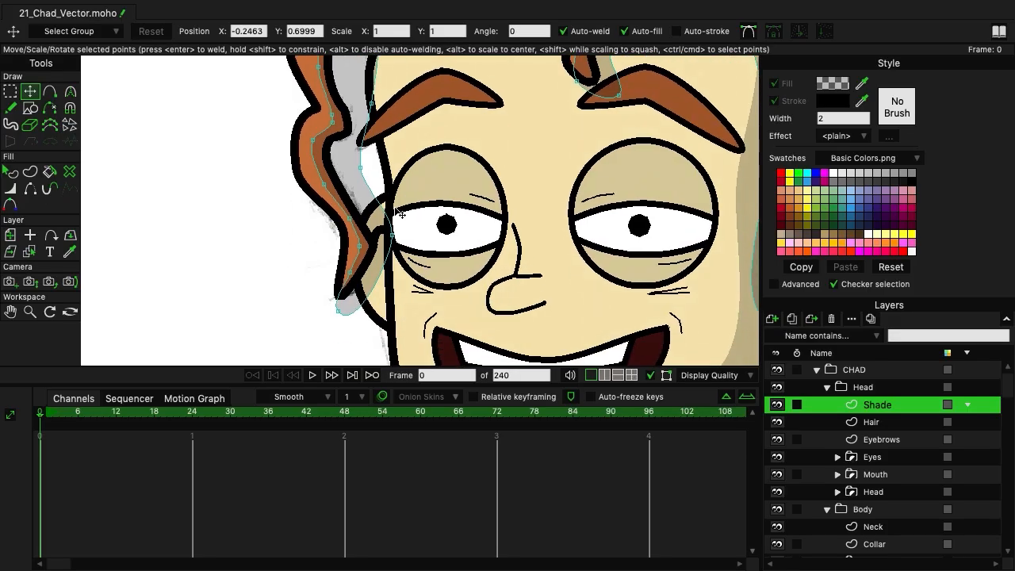
pyautogui.scroll(4, 385, 239)
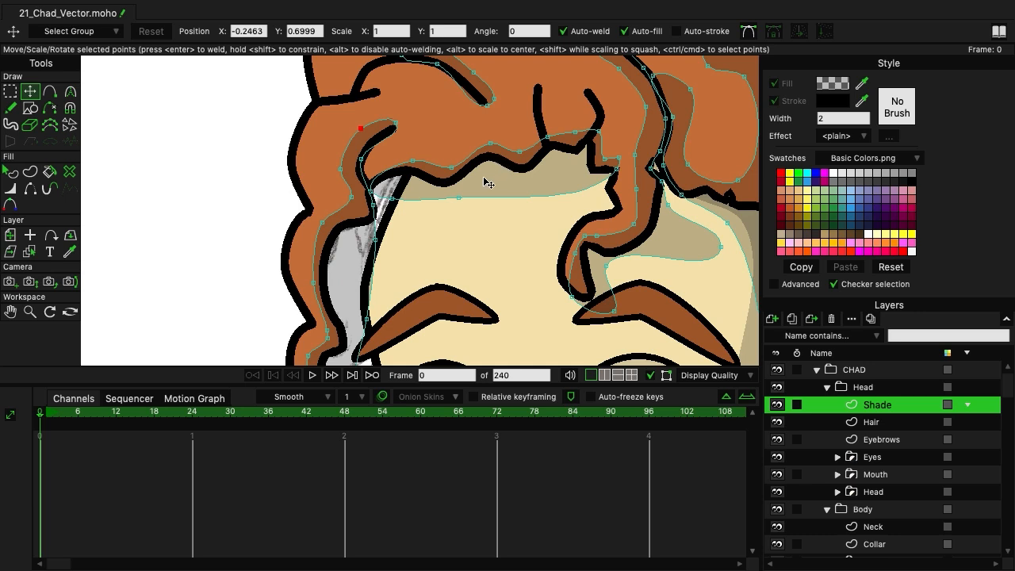
# Draw small closed shade shapes around three of the short strand lines along the top edge of the hair.
pyautogui.moveTo(523, 103); pyautogui.dragTo(428, 281)
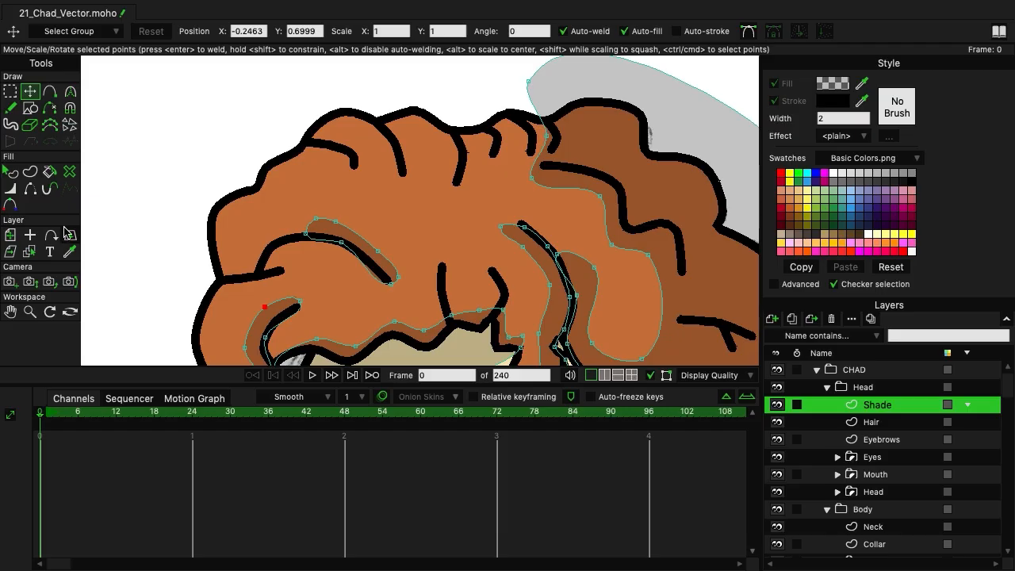
pyautogui.click(51, 92)
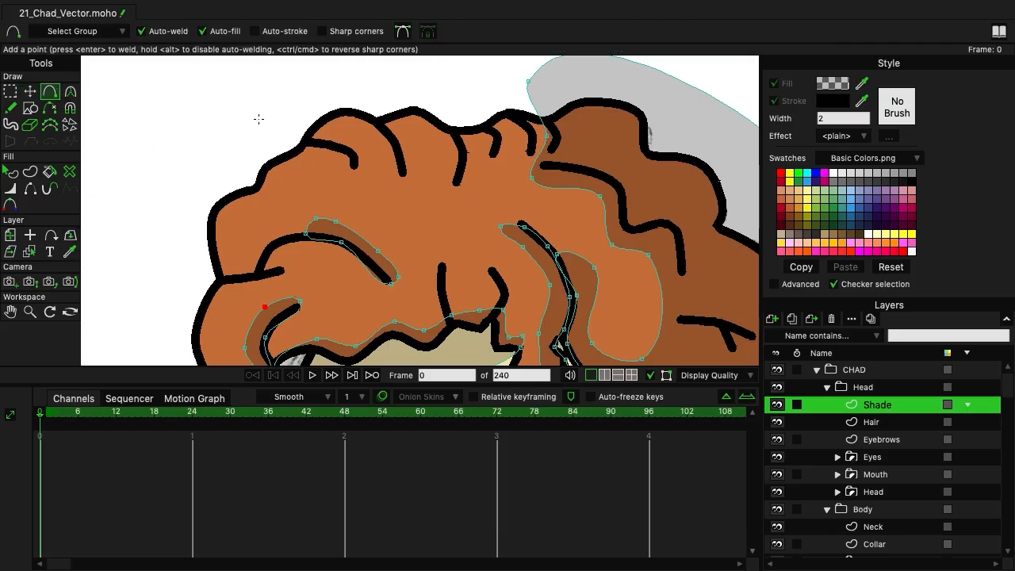
pyautogui.moveTo(315, 141)
pyautogui.mouseDown()
pyautogui.moveTo(358, 158)
pyautogui.moveTo(348, 136)
pyautogui.moveTo(316, 127)
pyautogui.moveTo(305, 142)
pyautogui.moveTo(315, 140)
pyautogui.mouseUp()
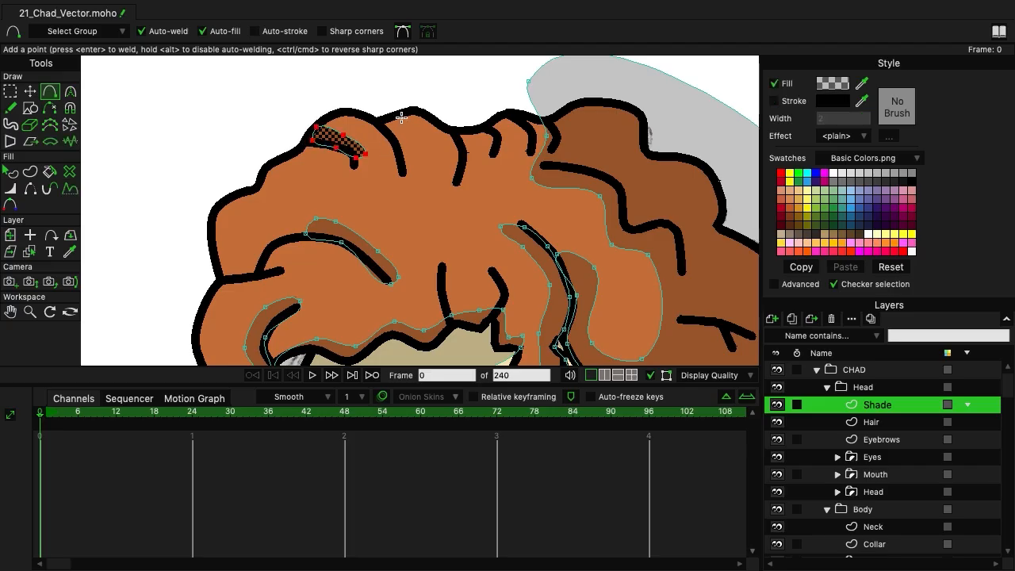
pyautogui.moveTo(360, 119)
pyautogui.mouseDown()
pyautogui.moveTo(394, 161)
pyautogui.moveTo(414, 111)
pyautogui.moveTo(361, 120)
pyautogui.mouseUp()
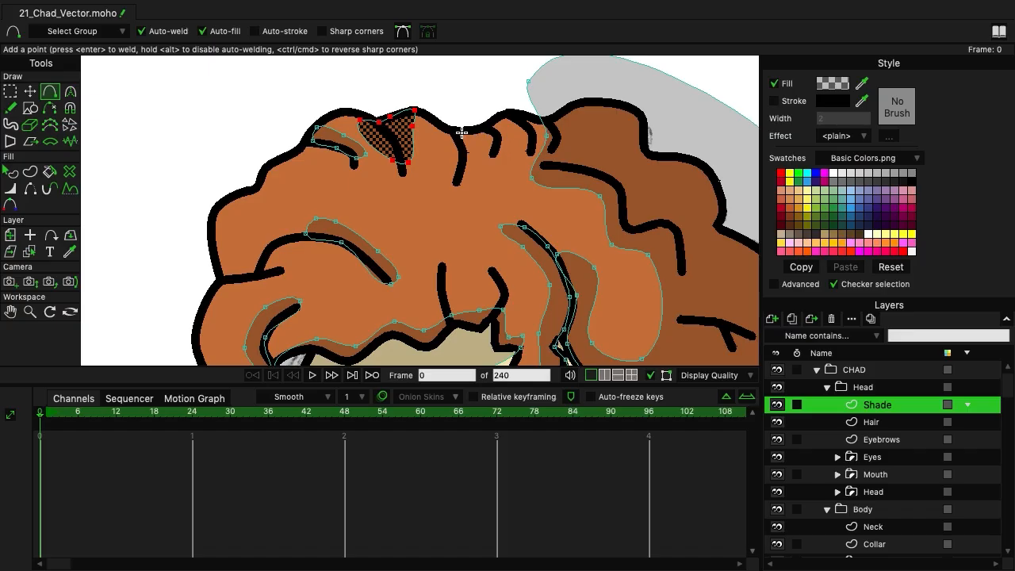
pyautogui.moveTo(441, 126)
pyautogui.mouseDown()
pyautogui.moveTo(451, 157)
pyautogui.moveTo(471, 128)
pyautogui.moveTo(441, 124)
pyautogui.mouseUp()
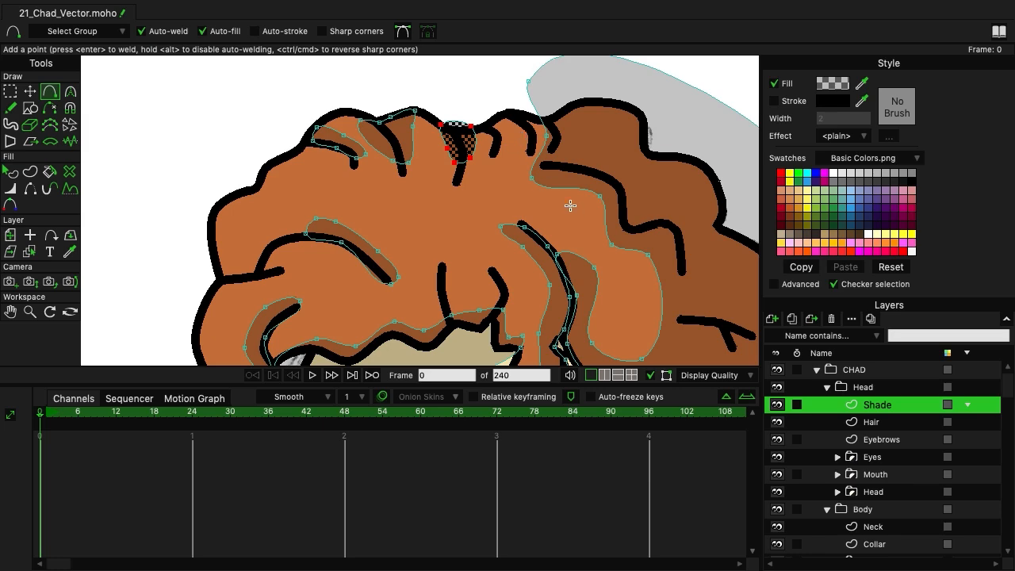
# Group the Shade and Hair layers together inside the Head group and name the new group Hair.
pyautogui.scroll(-8, 615, 230)
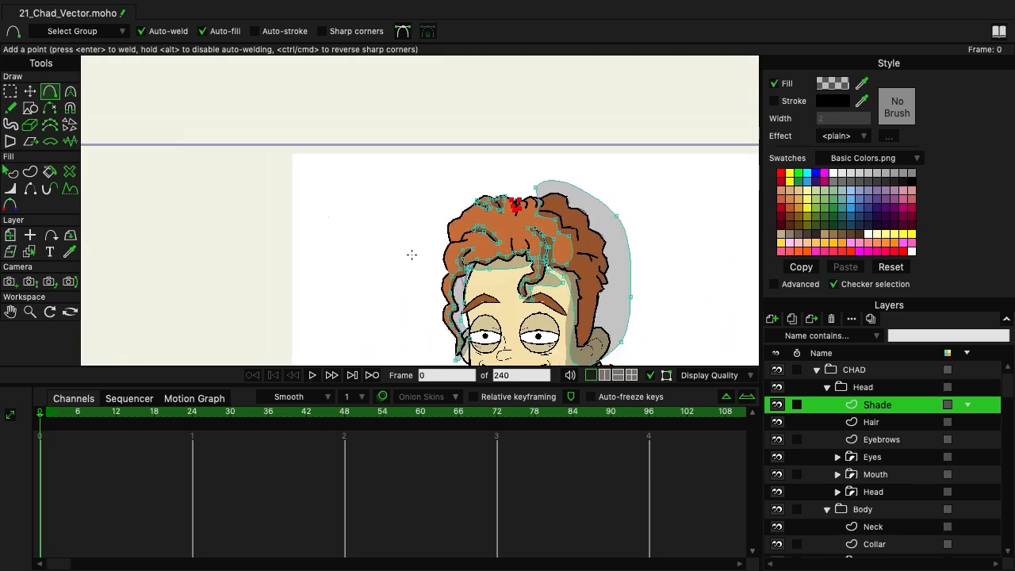
pyautogui.moveTo(334, 181); pyautogui.dragTo(328, 176)
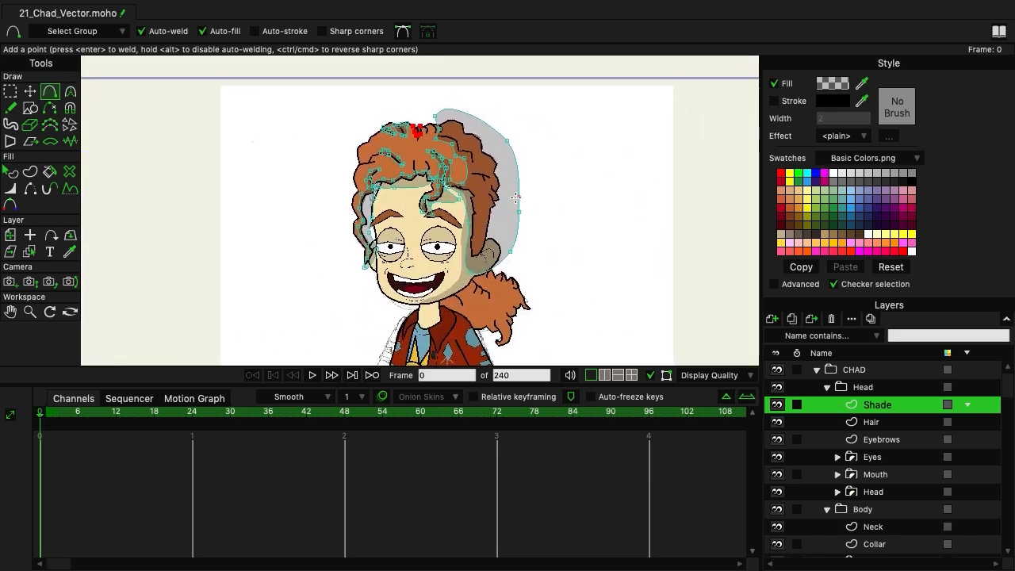
pyautogui.keyDown('shift'); pyautogui.click(882, 424); pyautogui.keyUp('shift')
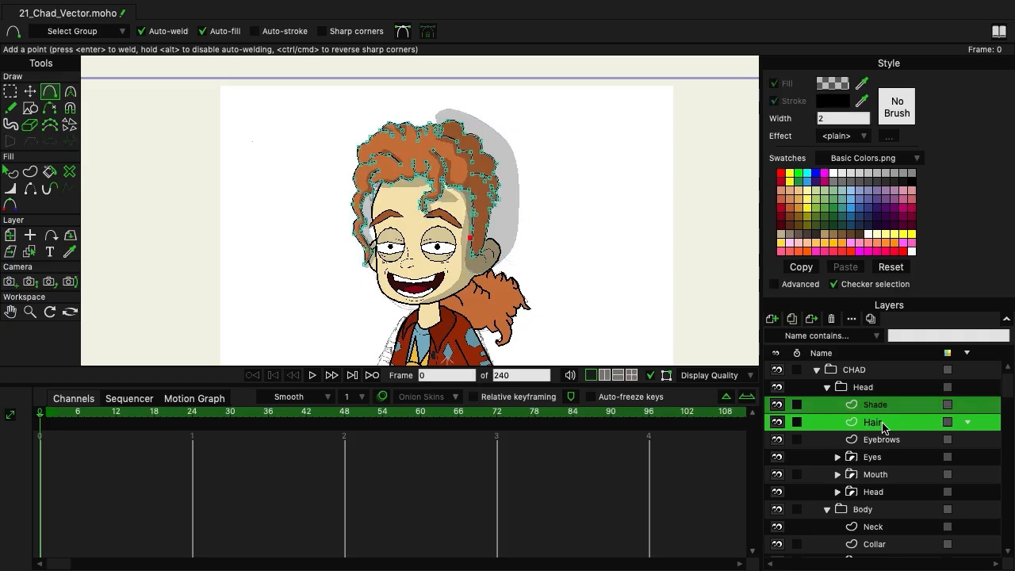
pyautogui.rightClick(882, 426)
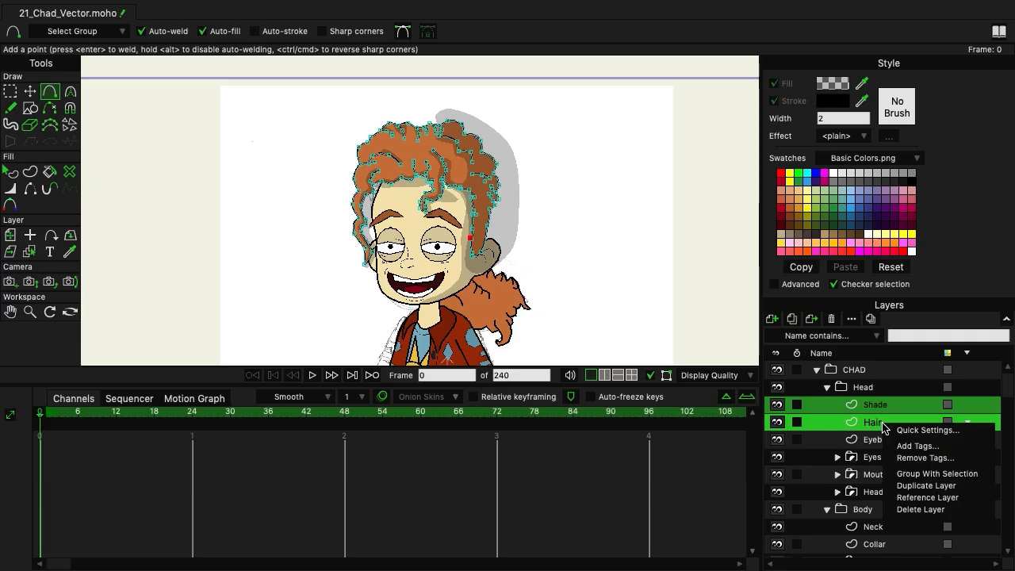
pyautogui.click(931, 476)
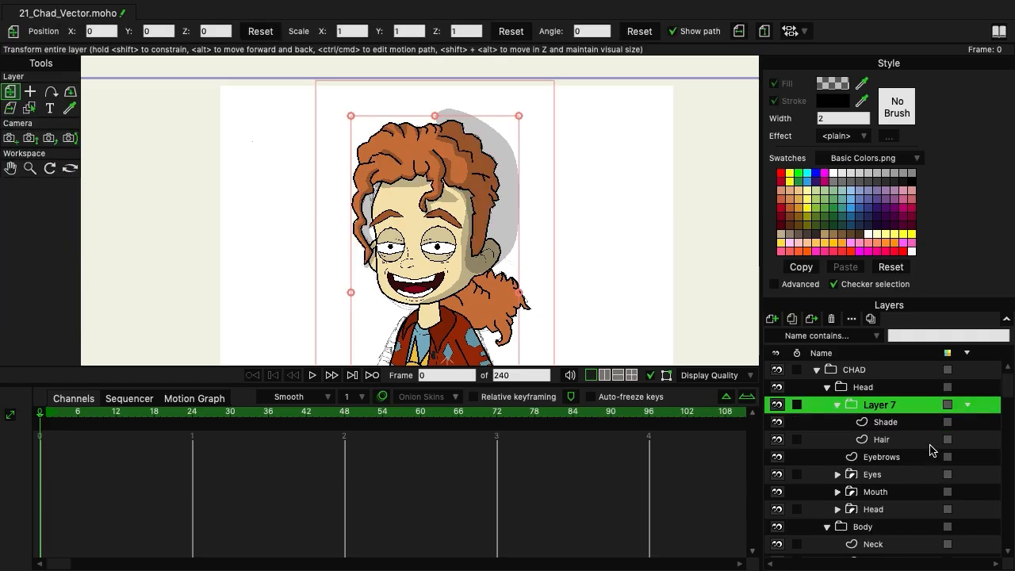
pyautogui.doubleClick(878, 407)
pyautogui.write('H')
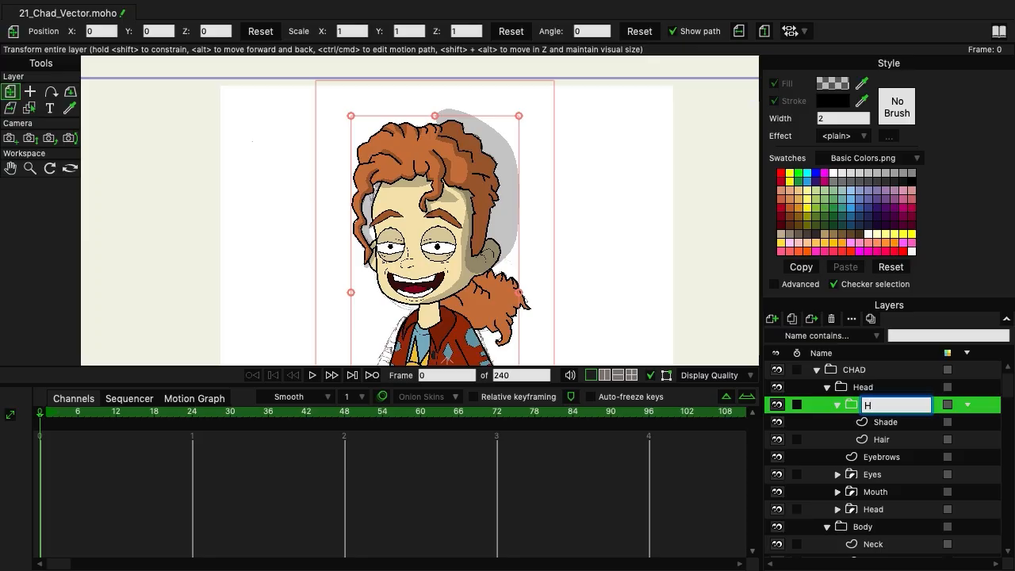
pyautogui.write('air')
pyautogui.press('Return')
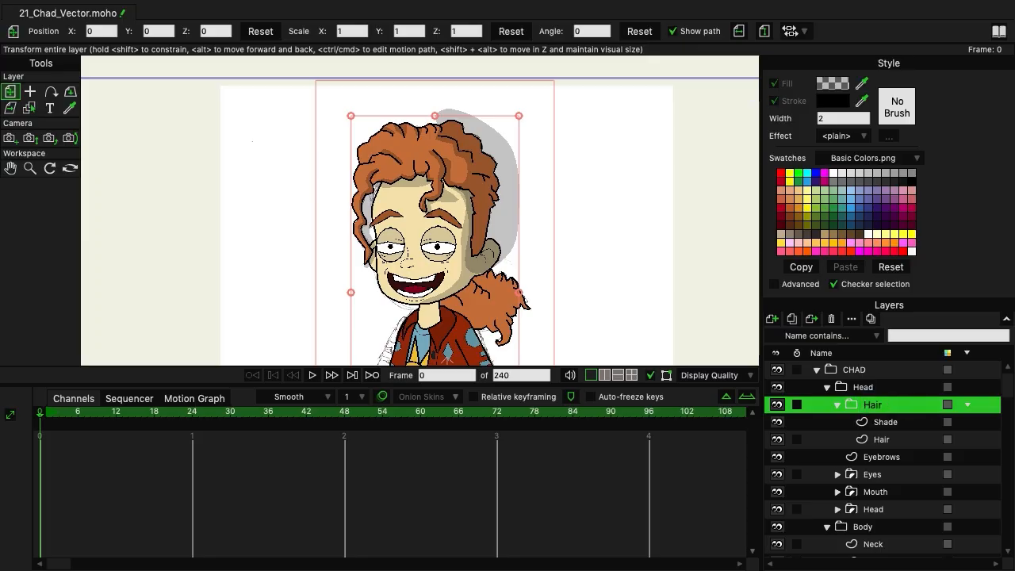
# Set the group mask of the new Hair group to Hide all and apply it.
pyautogui.doubleClick(853, 411)
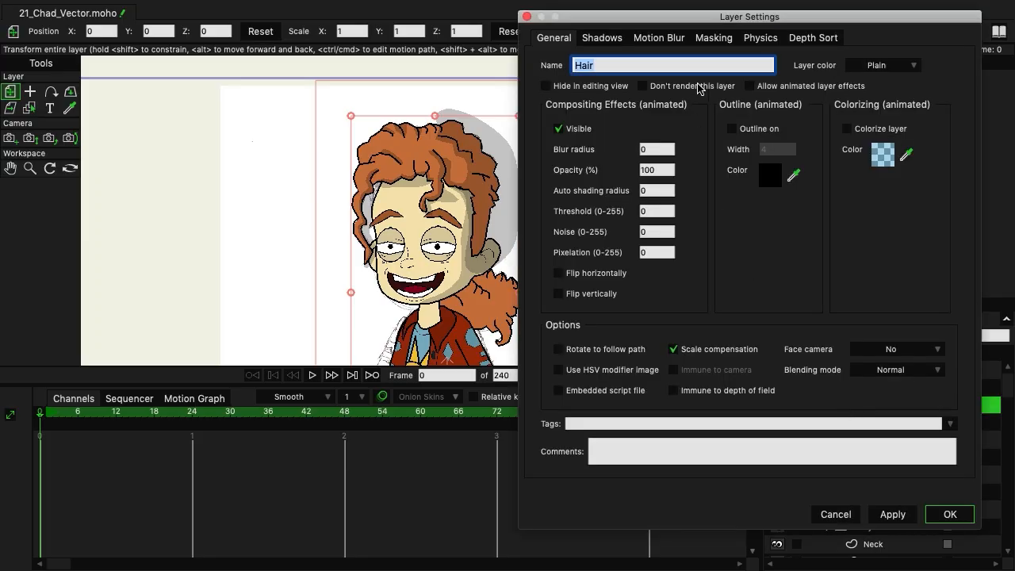
pyautogui.click(708, 38)
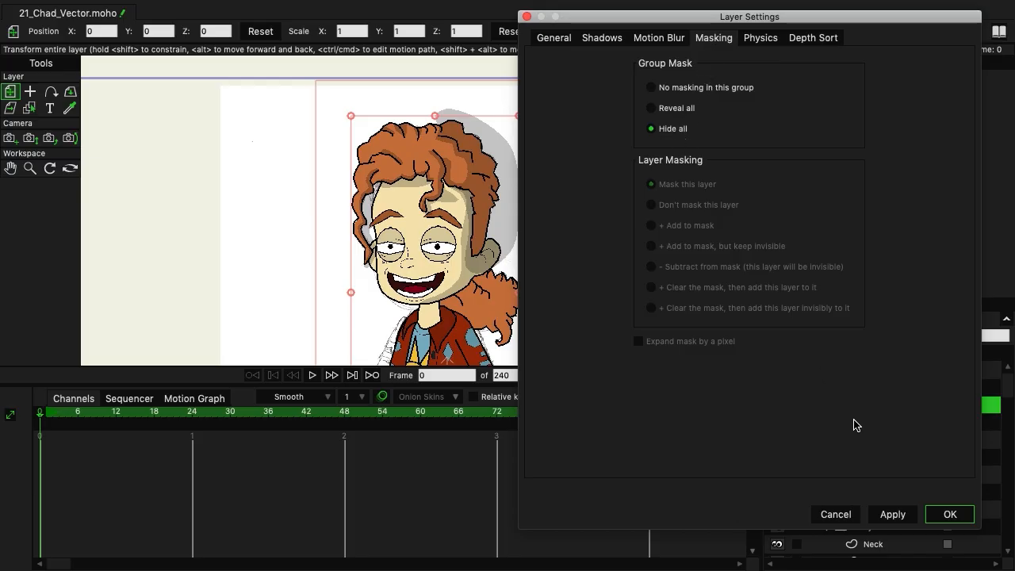
pyautogui.click(898, 519)
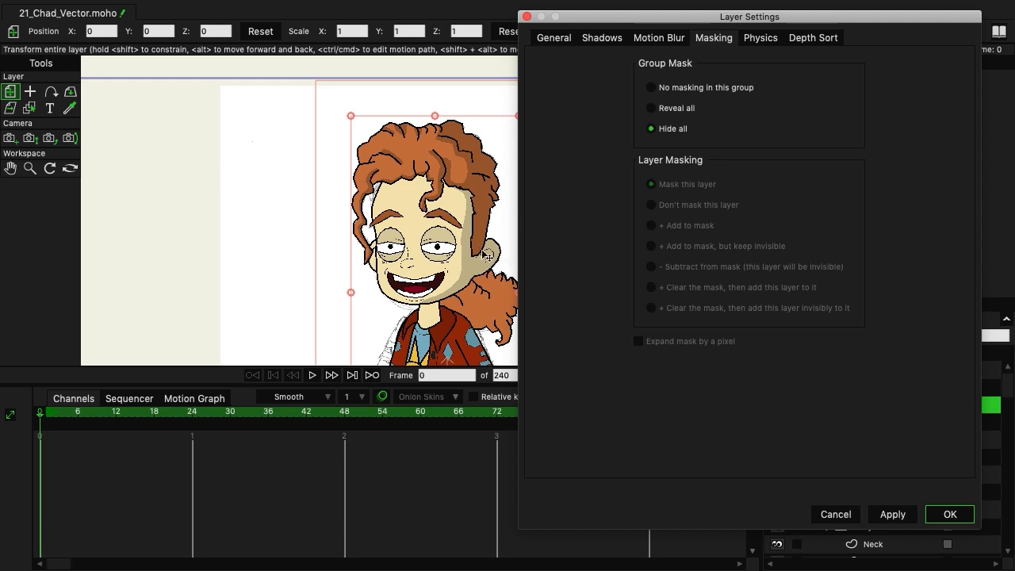
pyautogui.click(405, 181)
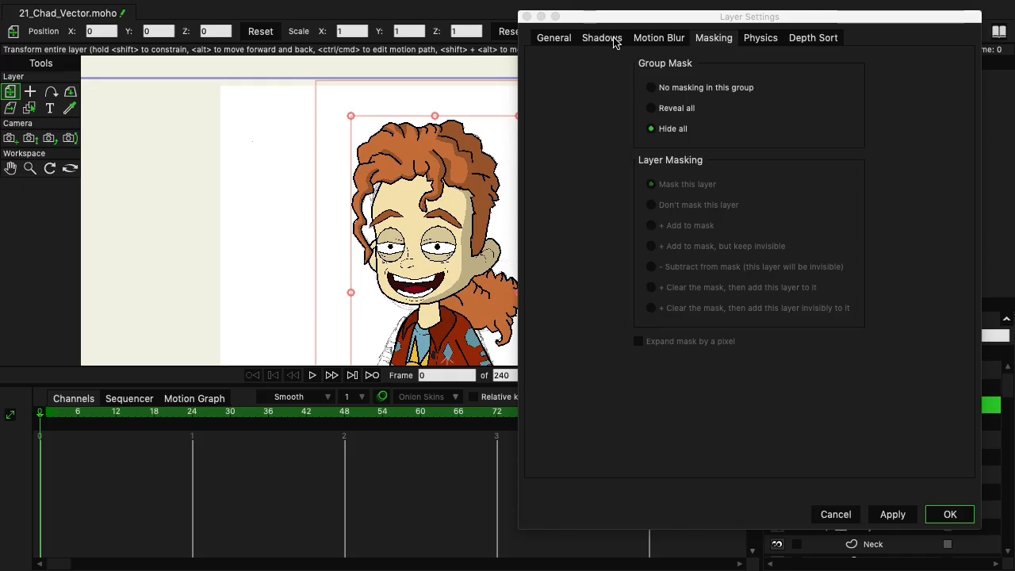
# Turn on Exclude strokes in the masking settings of the Hair vector layer, keeping it as Add to mask.
pyautogui.moveTo(620, 24); pyautogui.dragTo(245, 40)
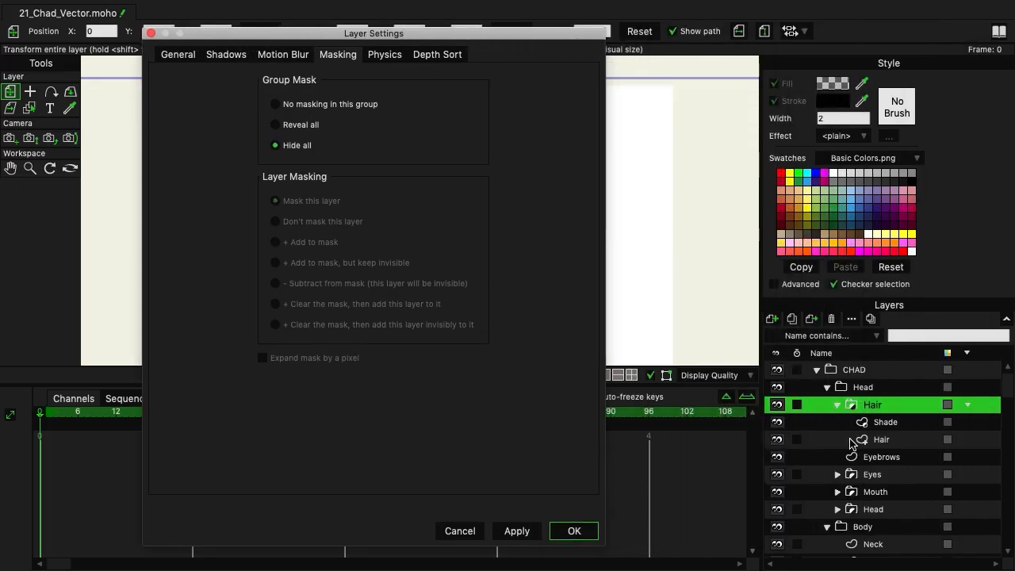
pyautogui.click(894, 440)
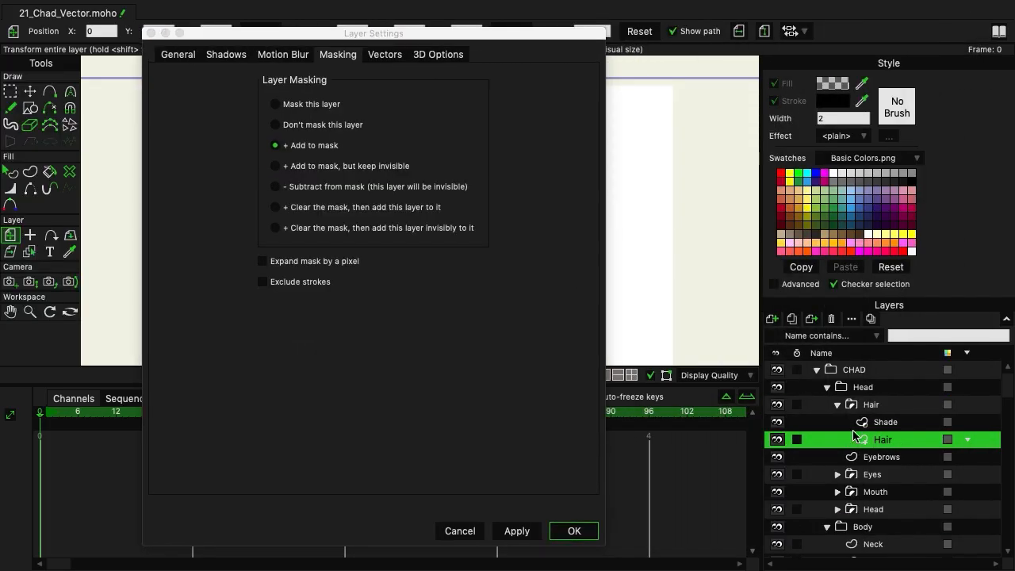
pyautogui.click(299, 282)
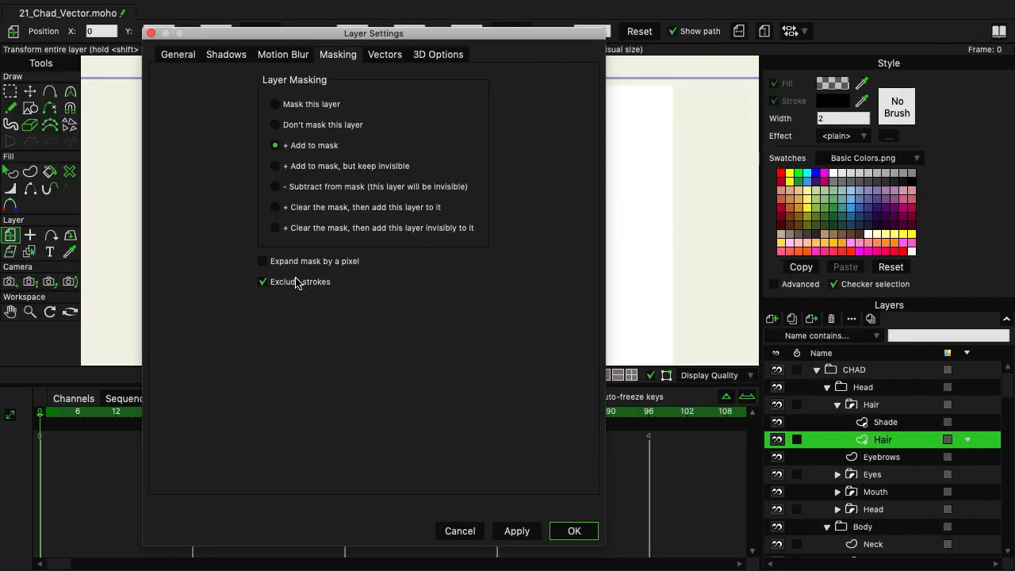
pyautogui.click(574, 531)
# On the Shade layer, adjust the lower points of the small shades around the strand lines at the top of the hair.
pyautogui.scroll(3, 365, 207)
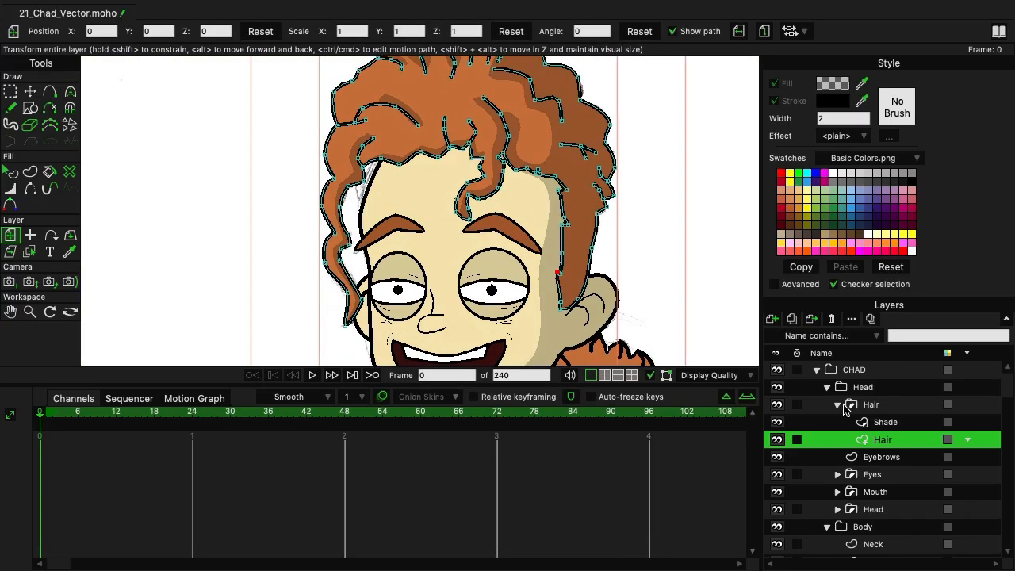
pyautogui.click(896, 426)
pyautogui.scroll(2, 558, 129)
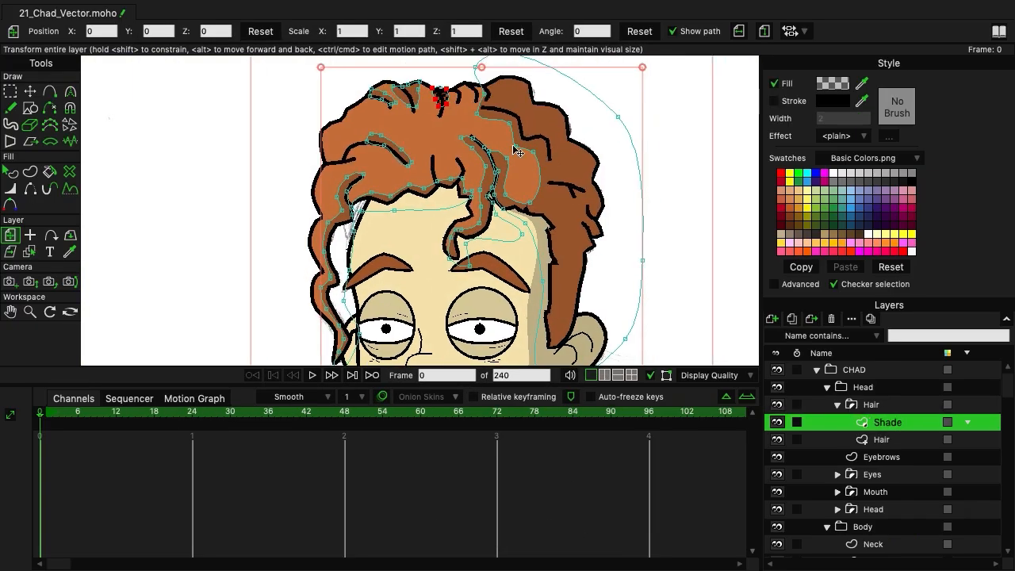
pyautogui.click(11, 91)
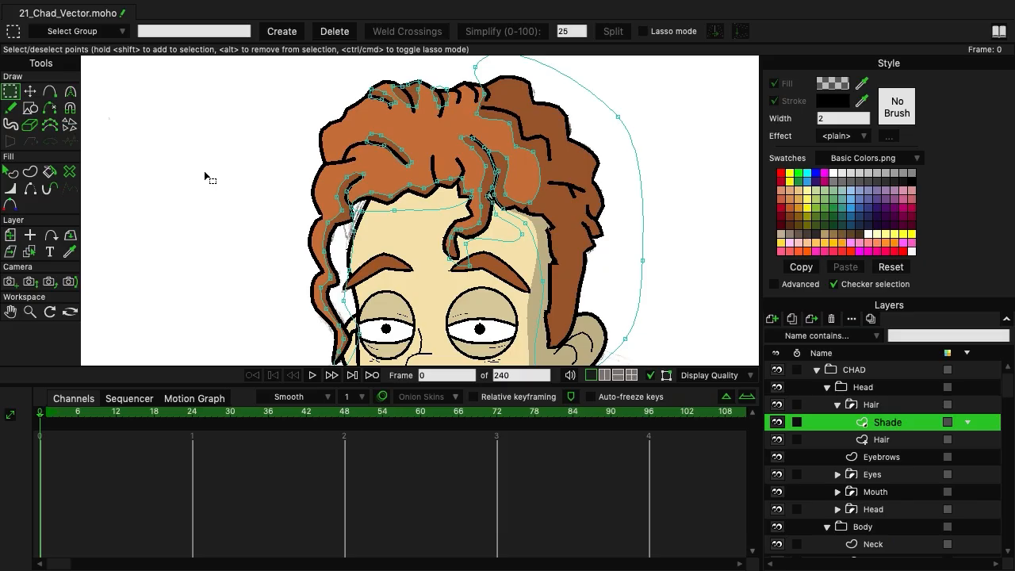
pyautogui.click(27, 91)
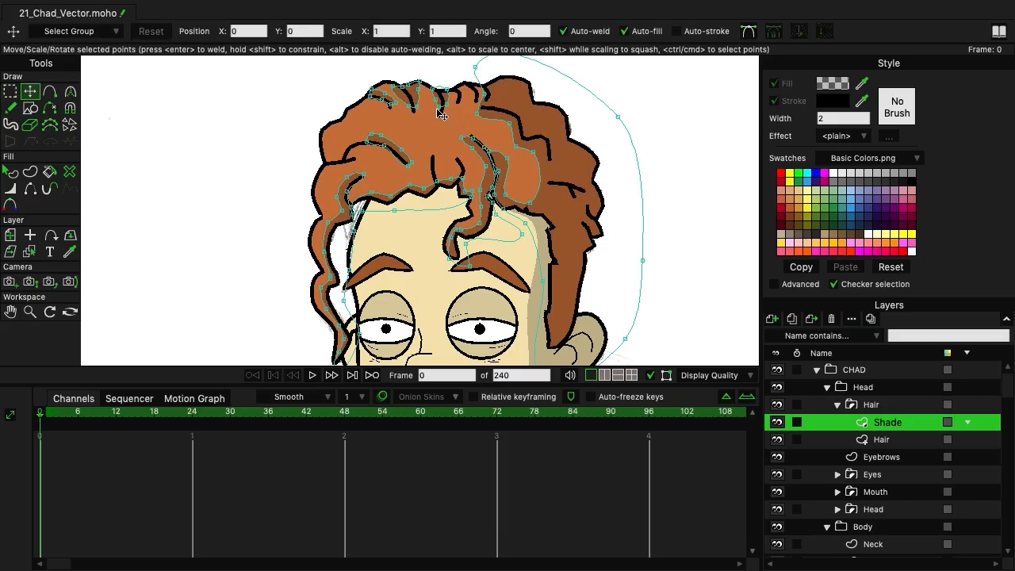
pyautogui.click(440, 109)
pyautogui.moveTo(443, 111); pyautogui.dragTo(401, 119)
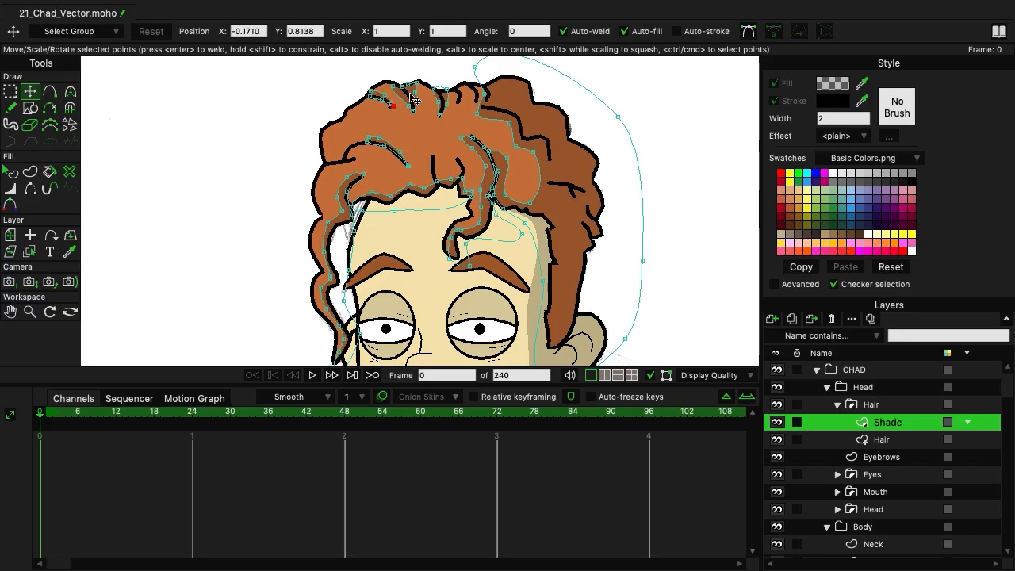
# Move the upper point of the side lock's shade along the short curved strand line so the shade fits it.
pyautogui.click(351, 179)
pyautogui.click(353, 176)
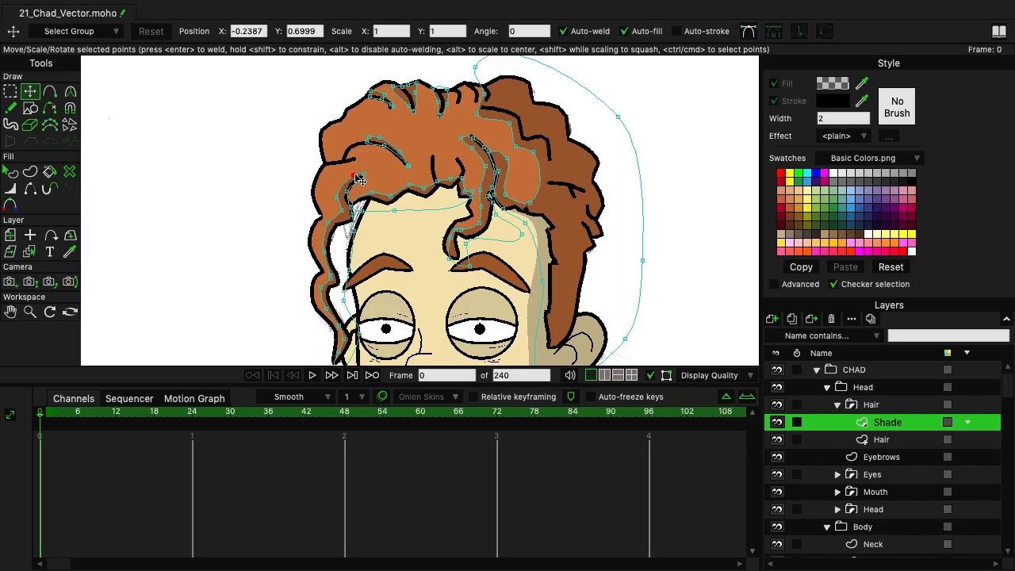
pyautogui.moveTo(360, 183); pyautogui.dragTo(354, 180)
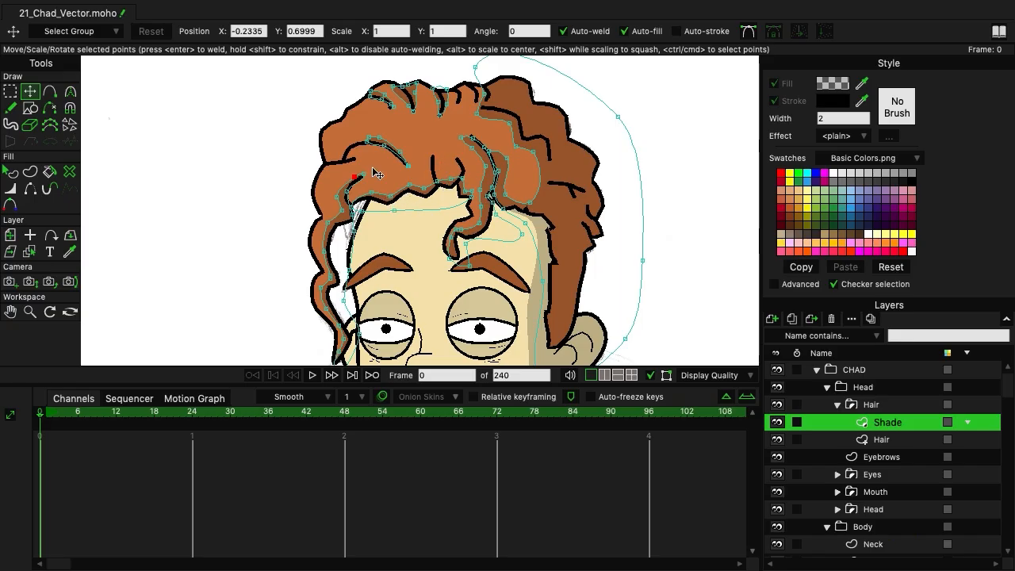
# Draw a small closed shade shape around the short vertical strand line above the middle of the fringe.
pyautogui.press('a')
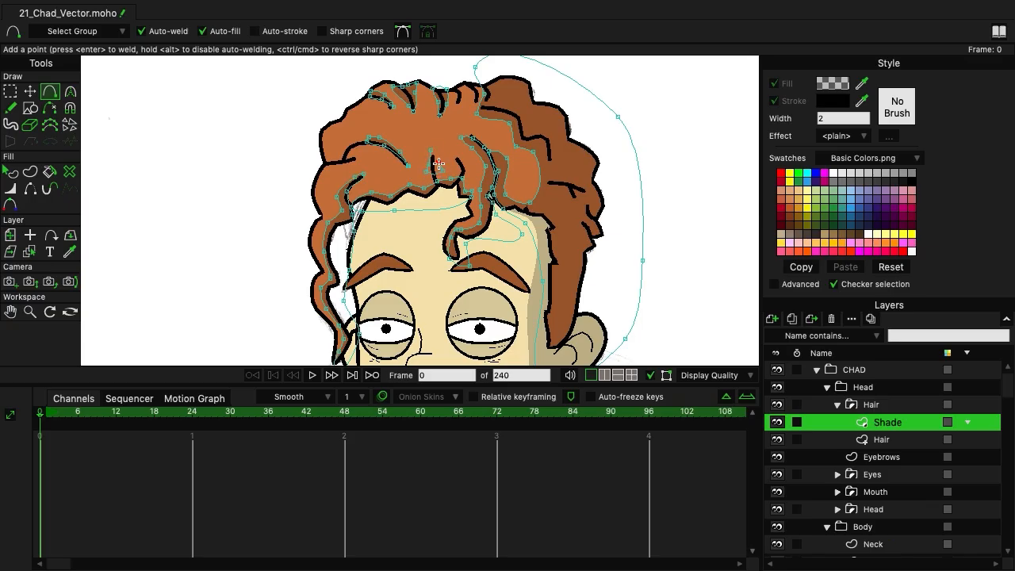
pyautogui.moveTo(432, 149); pyautogui.dragTo(433, 167)
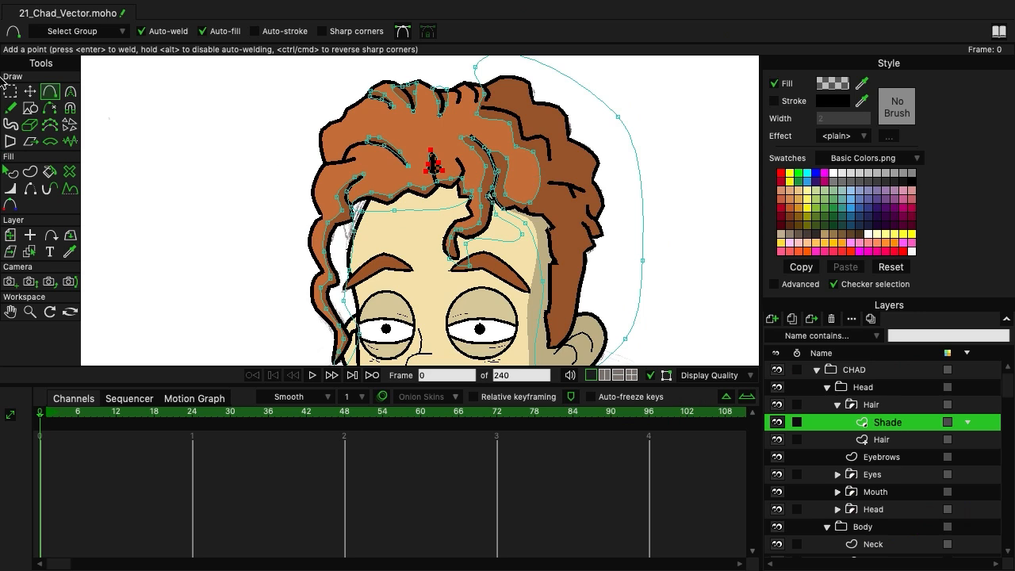
pyautogui.click(70, 124)
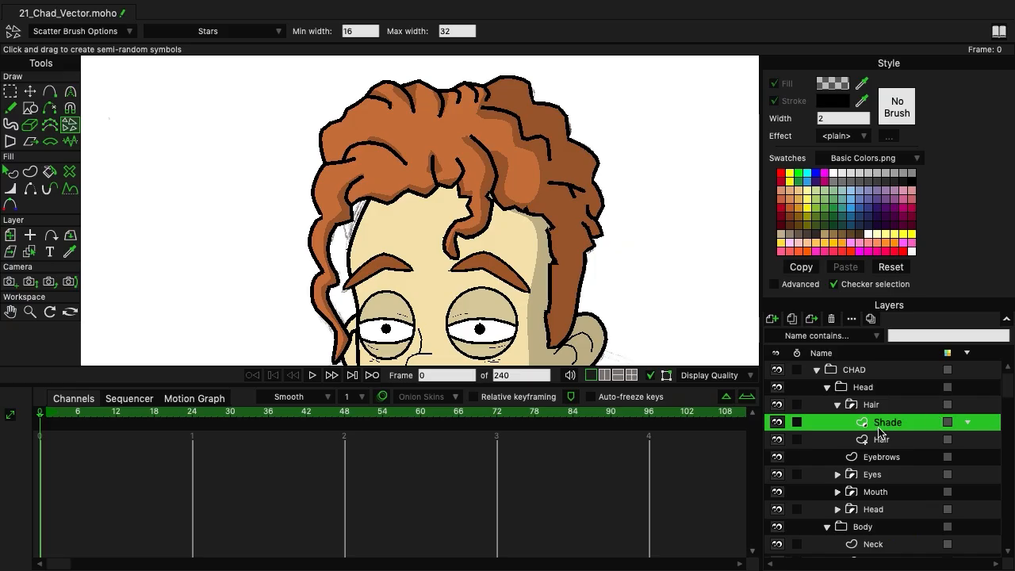
# Add a new vector layer above the Shade layer in the Hair group.
pyautogui.click(772, 319)
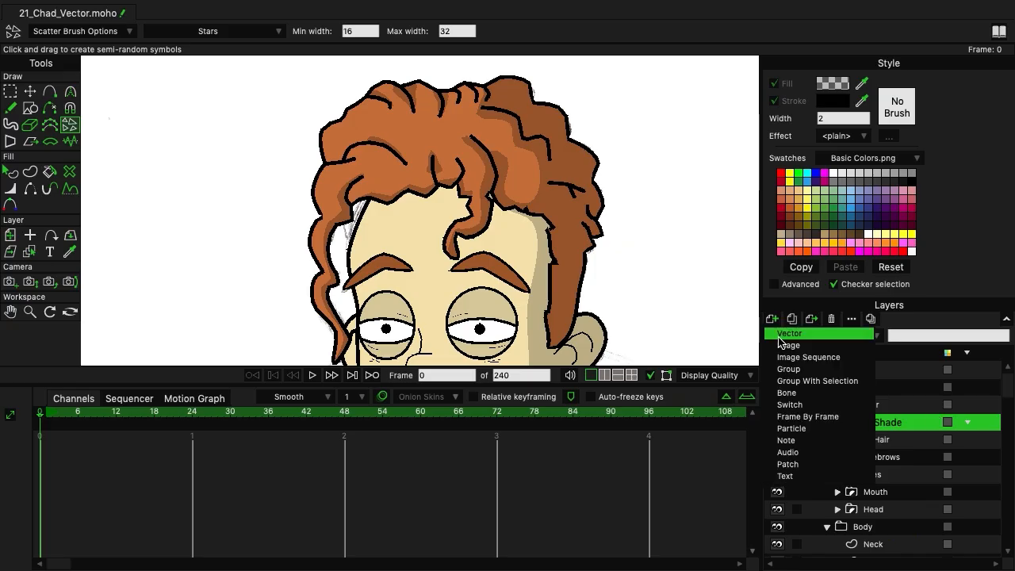
pyautogui.click(779, 337)
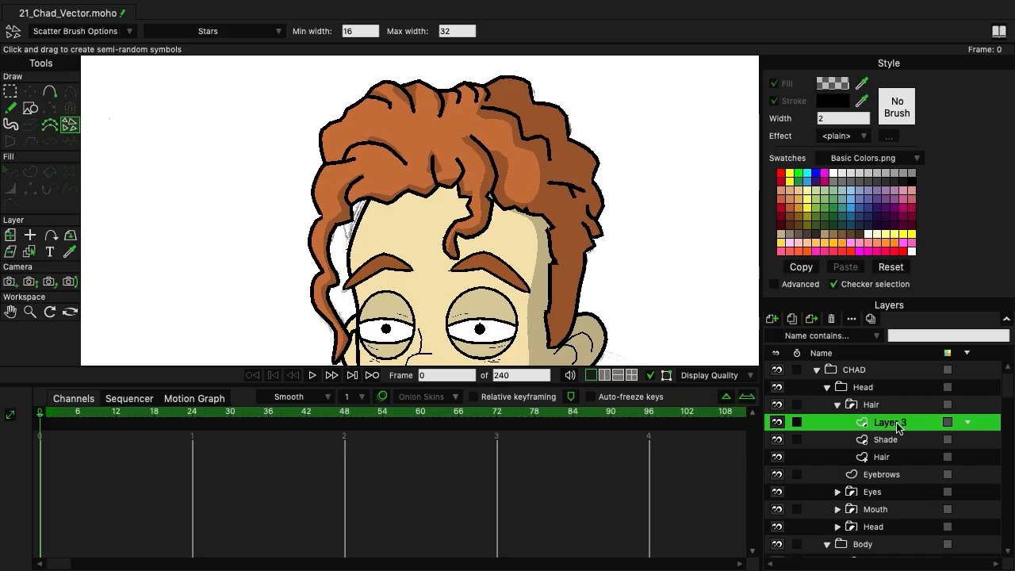
# Rename the new vector layer in the Hair group as "Shade 2".
pyautogui.doubleClick(889, 422)
pyautogui.write('Shade 2')
pyautogui.press('Return')
# On the Shade 2 layer, start a shade outline just inside the hair's right contour, from the crown down to the sideburn.
pyautogui.click(49, 92)
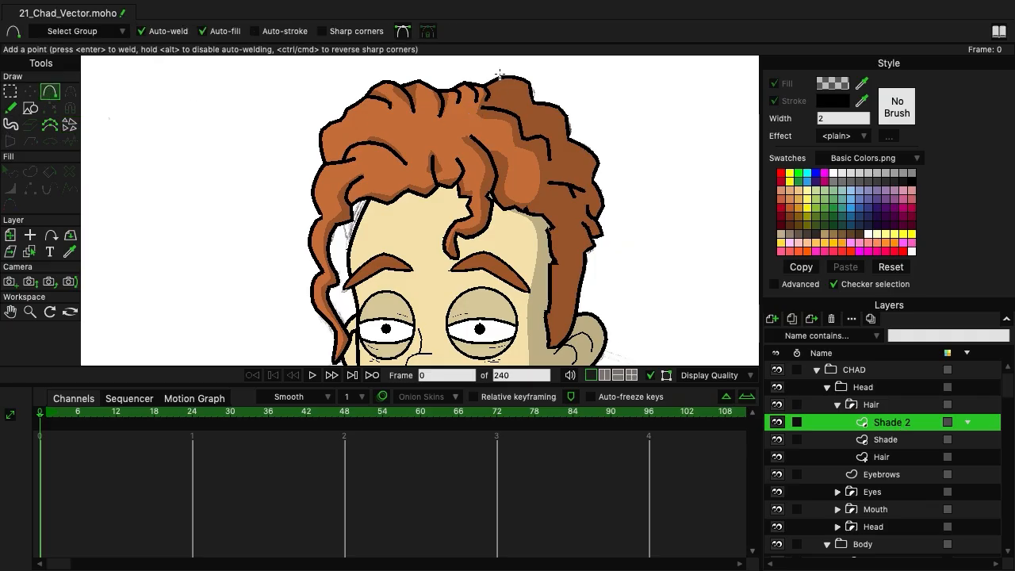
pyautogui.moveTo(503, 74)
pyautogui.mouseDown()
pyautogui.moveTo(529, 115)
pyautogui.moveTo(547, 120)
pyautogui.mouseUp()
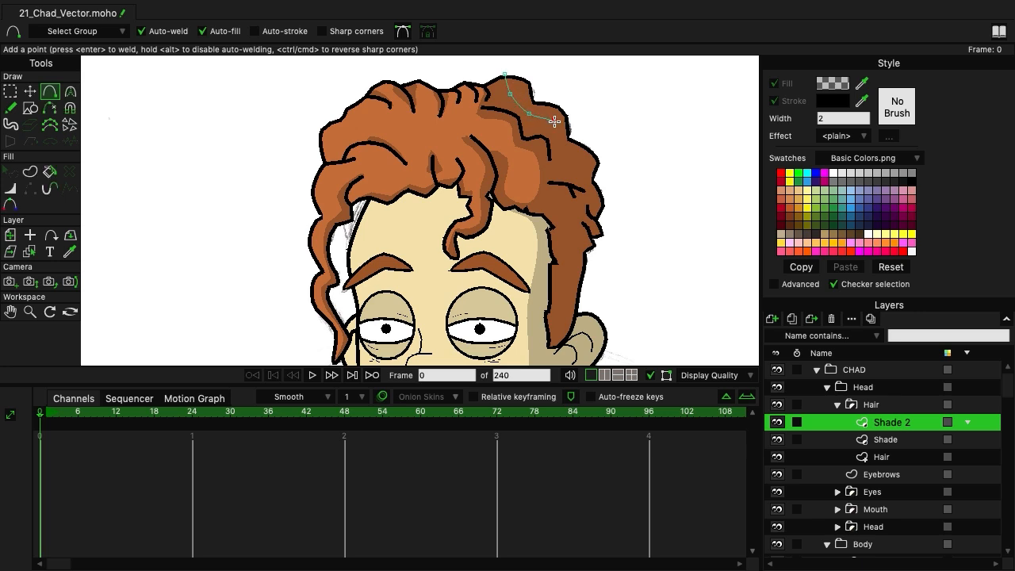
pyautogui.click(559, 150)
pyautogui.click(587, 163)
pyautogui.click(579, 186)
pyautogui.click(582, 229)
pyautogui.moveTo(576, 241); pyautogui.dragTo(561, 337)
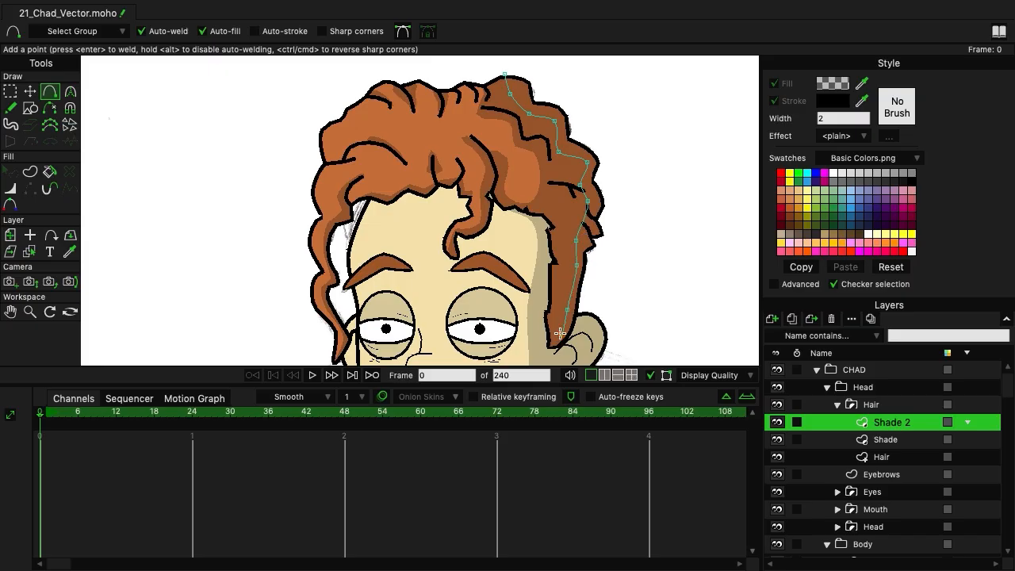
# Continue the outline past the sideburn tip and around the outside of the hair, closing the shape at the crown.
pyautogui.scroll(-5, 560, 333)
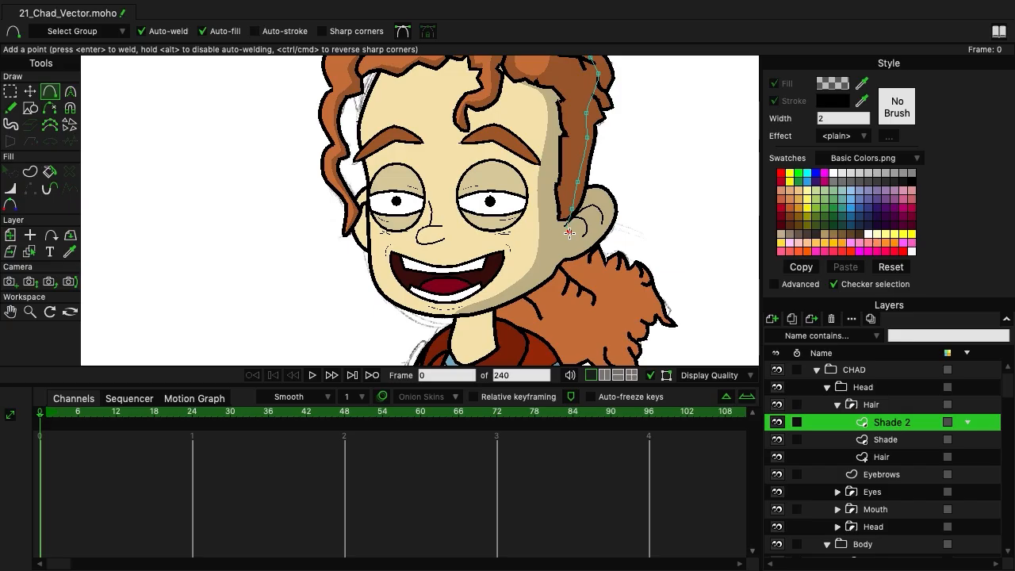
pyautogui.scroll(5, 571, 283)
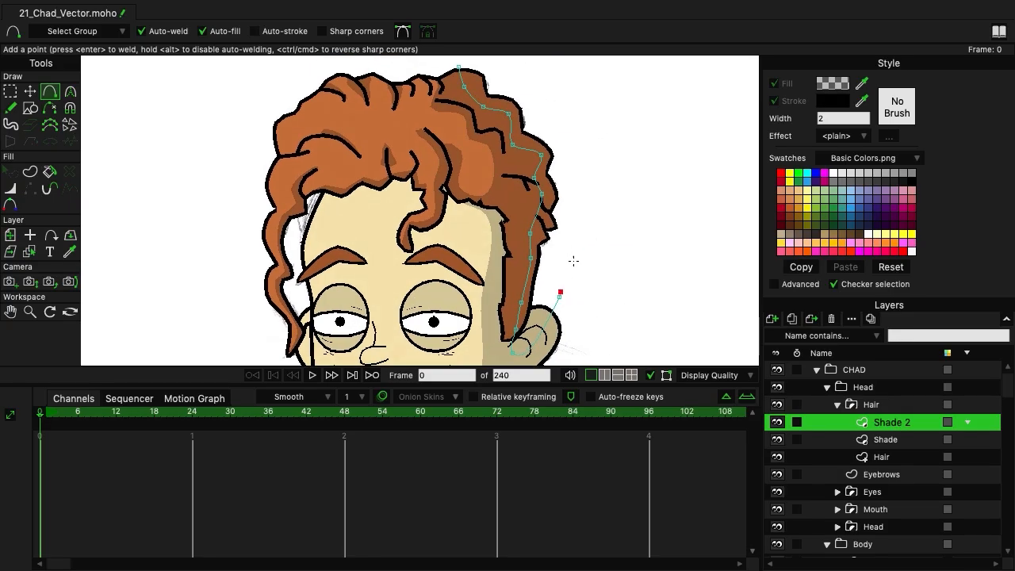
pyautogui.click(607, 166)
pyautogui.click(573, 106)
pyautogui.scroll(2, 575, 110)
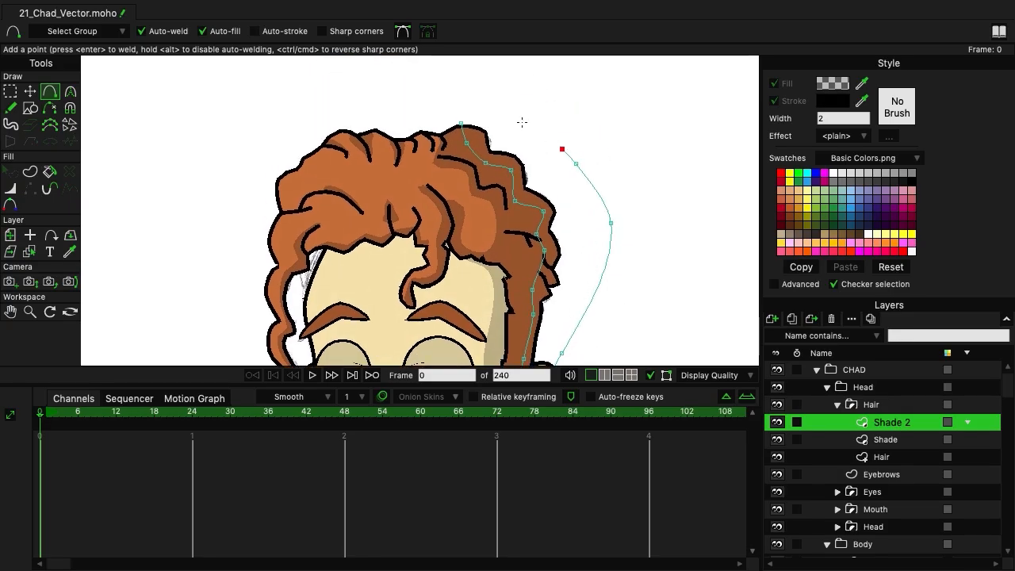
pyautogui.click(474, 96)
pyautogui.click(461, 124)
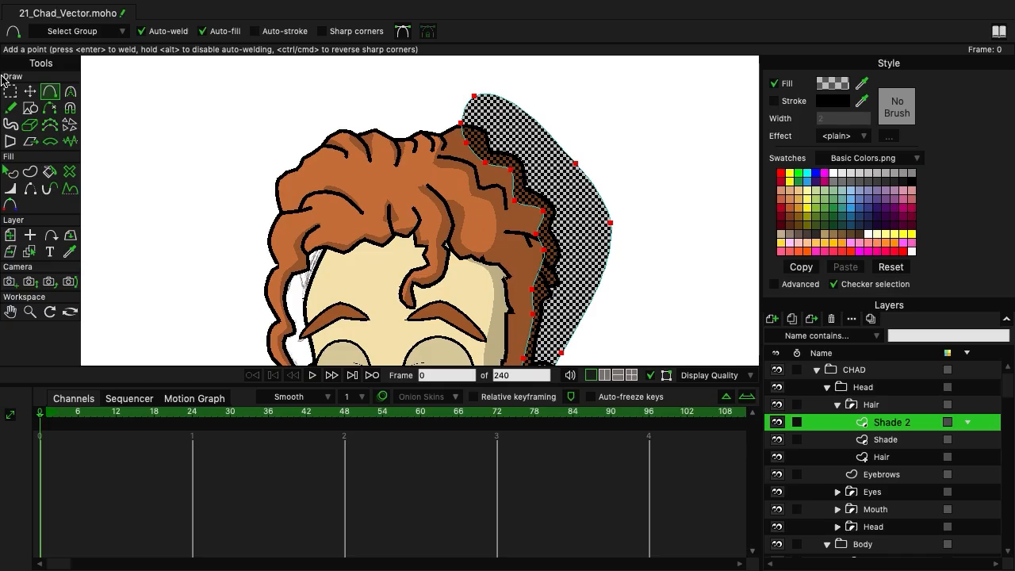
# Deselect the new shade shape and delete the stray point in the empty area above the hair.
pyautogui.hotkey('ctrl', 'd')
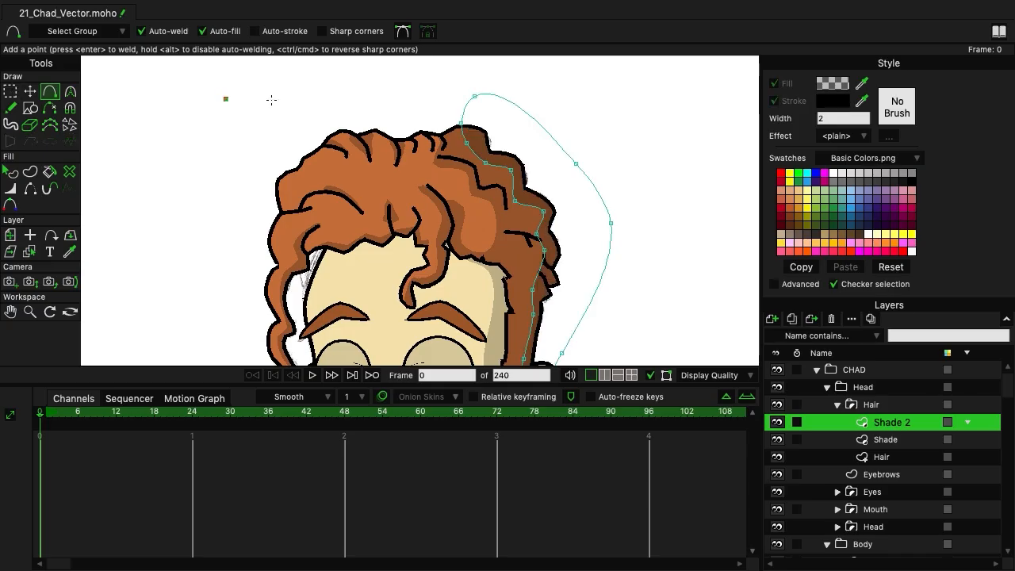
pyautogui.click(29, 91)
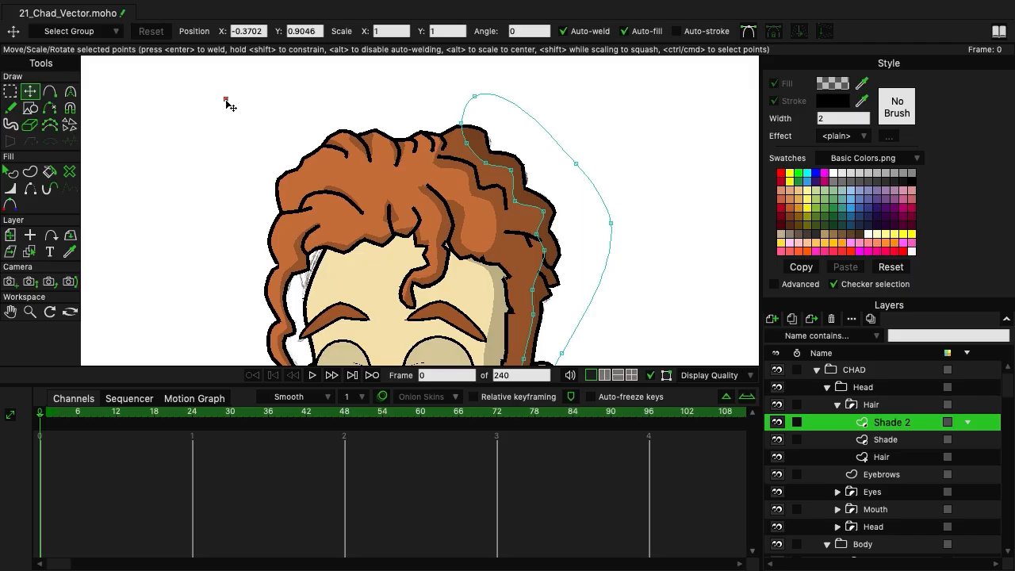
pyautogui.press('Delete')
# Adjust the points of the shade's inner edge from the crown down the wavy right side of the hair.
pyautogui.click(488, 158)
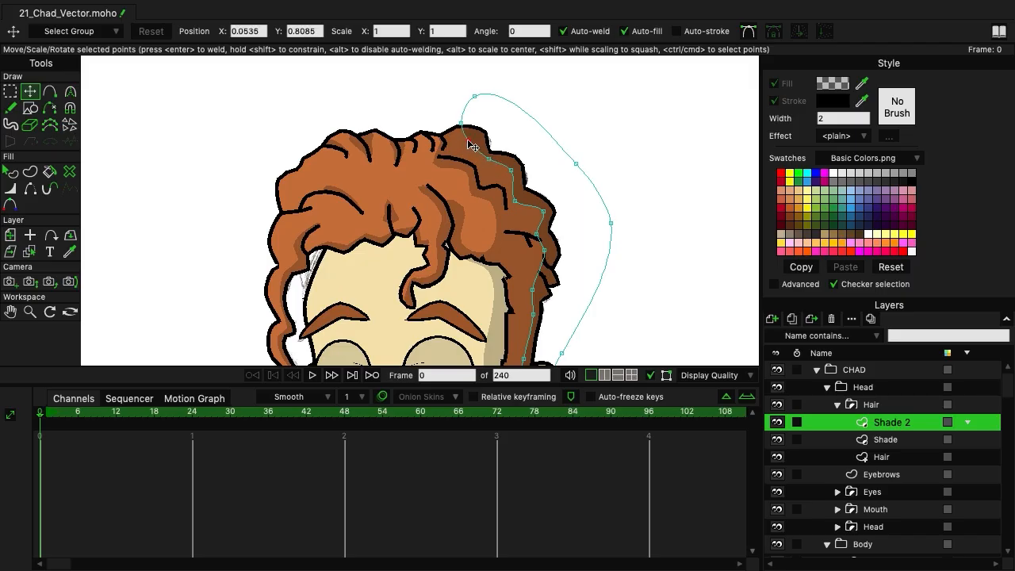
pyautogui.click(511, 165)
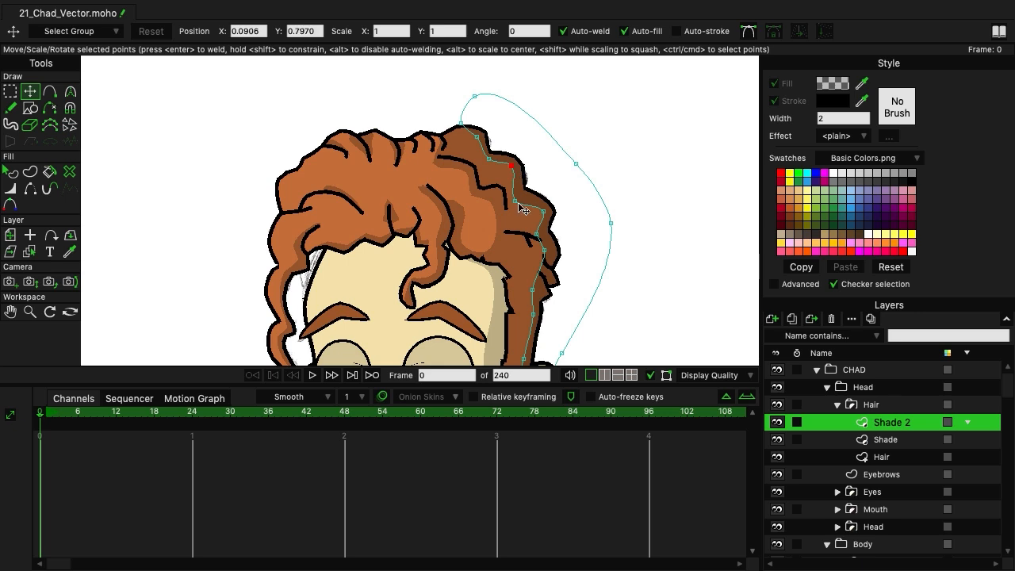
pyautogui.click(543, 212)
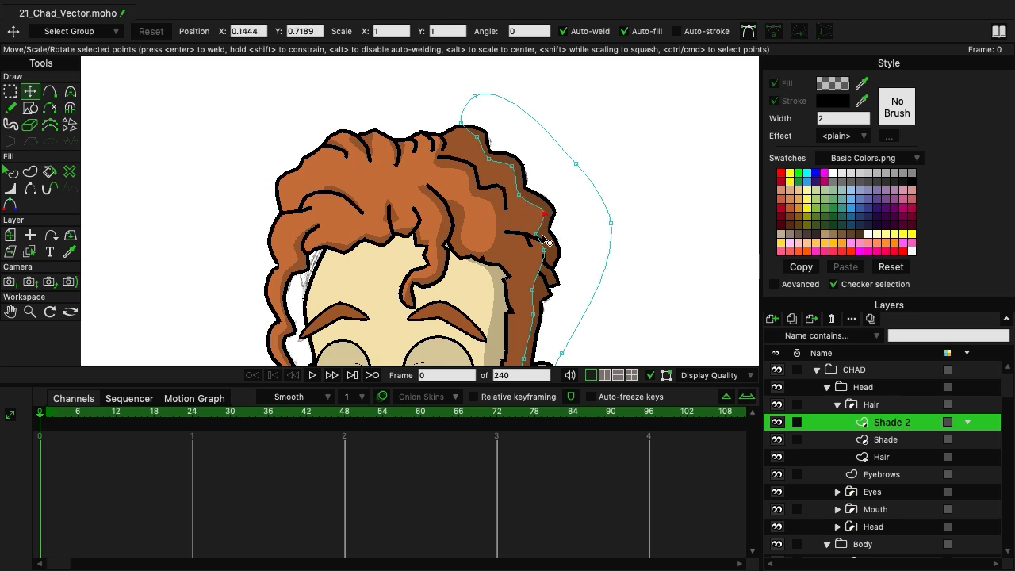
pyautogui.click(549, 252)
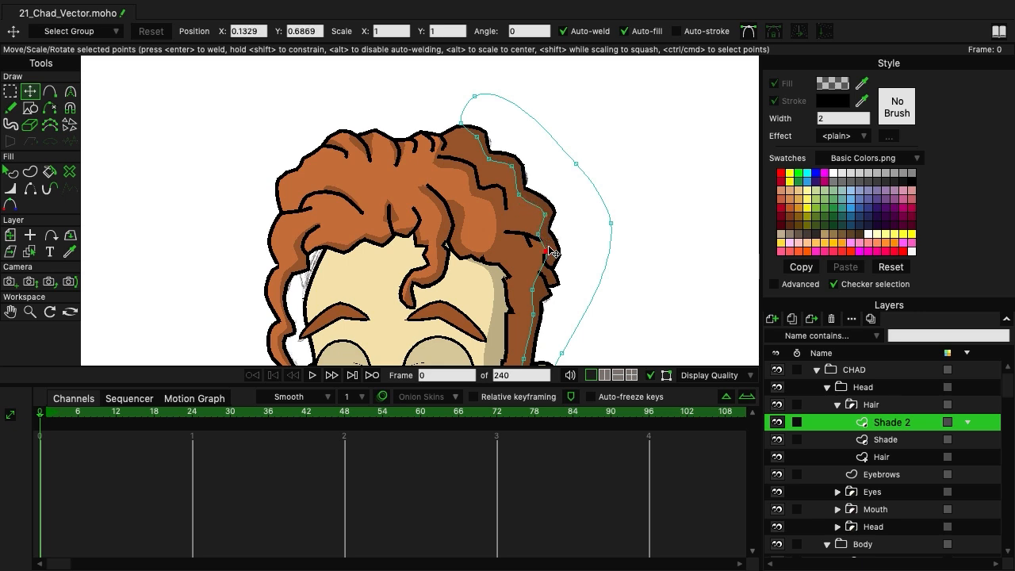
pyautogui.click(532, 290)
# Adjust the shade's points along the sideburn down to its tip, then select the Hair group to check the shading.
pyautogui.scroll(-3, 547, 238)
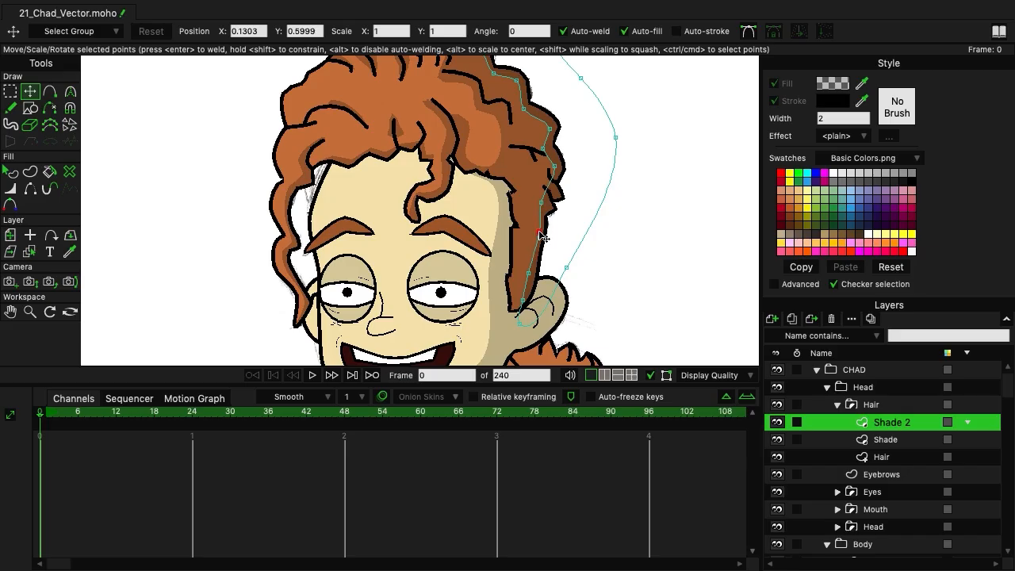
pyautogui.click(536, 234)
pyautogui.click(528, 275)
pyautogui.click(524, 308)
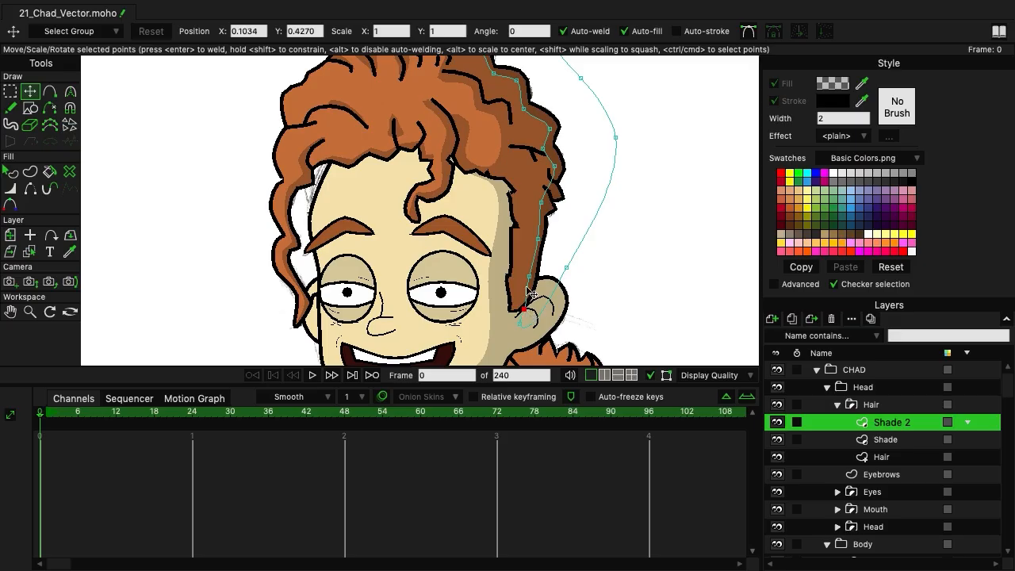
pyautogui.click(565, 267)
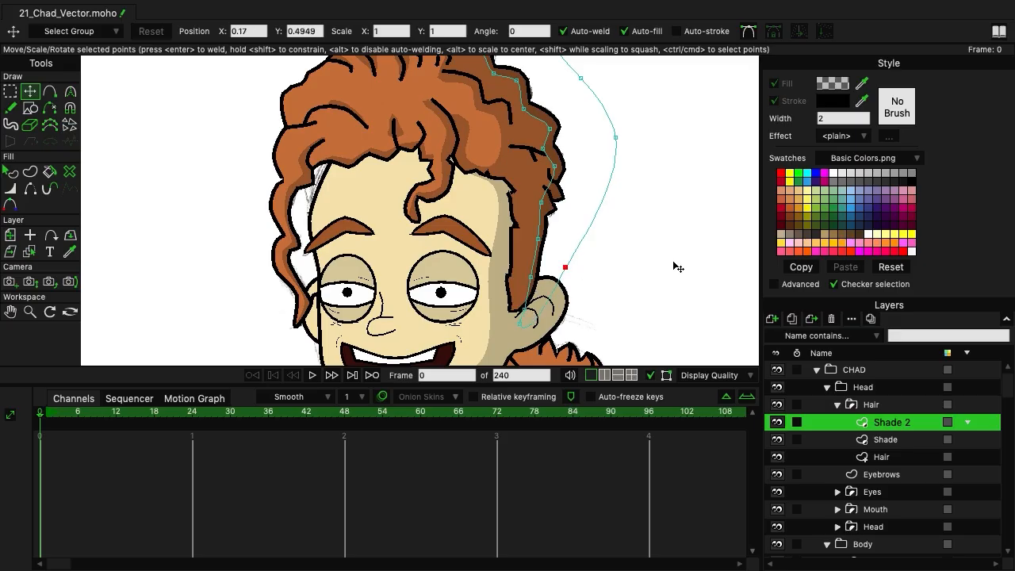
pyautogui.click(878, 406)
pyautogui.scroll(-2, 604, 250)
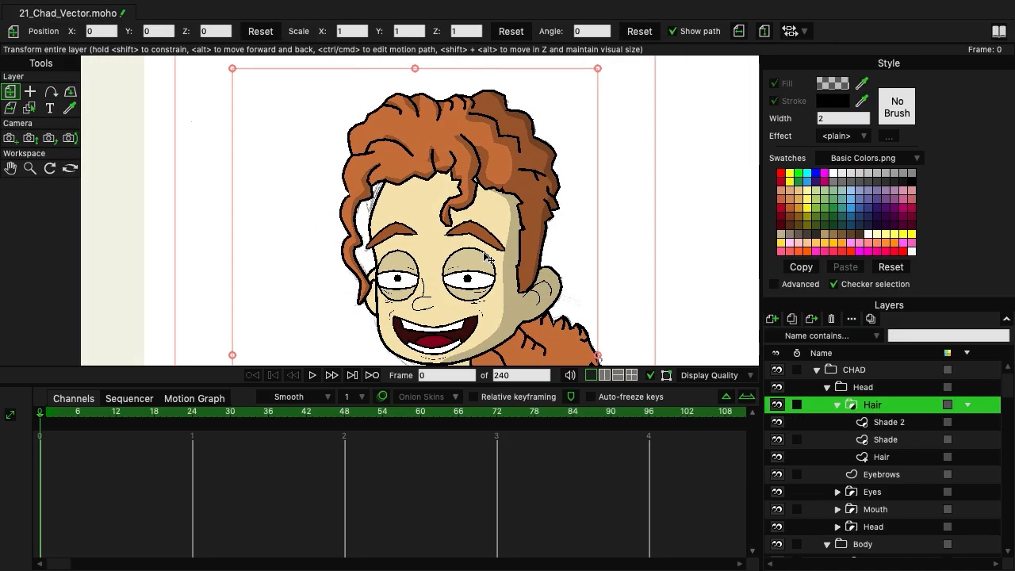
pyautogui.scroll(2, 475, 88)
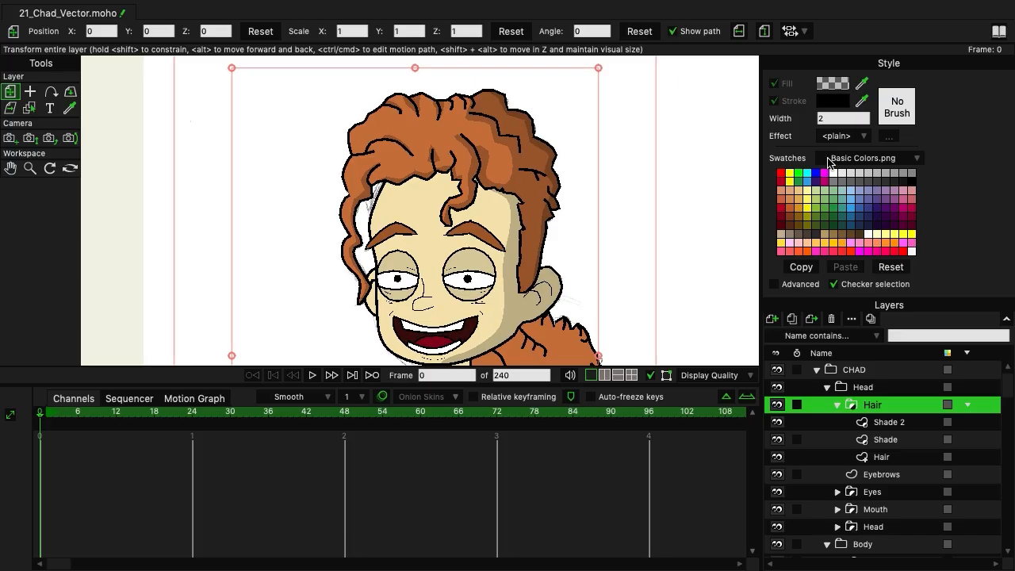
# On the Shade 2 layer, draw a closed shade shape around the long zigzag strand line below the crown.
pyautogui.scroll(3, 529, 143)
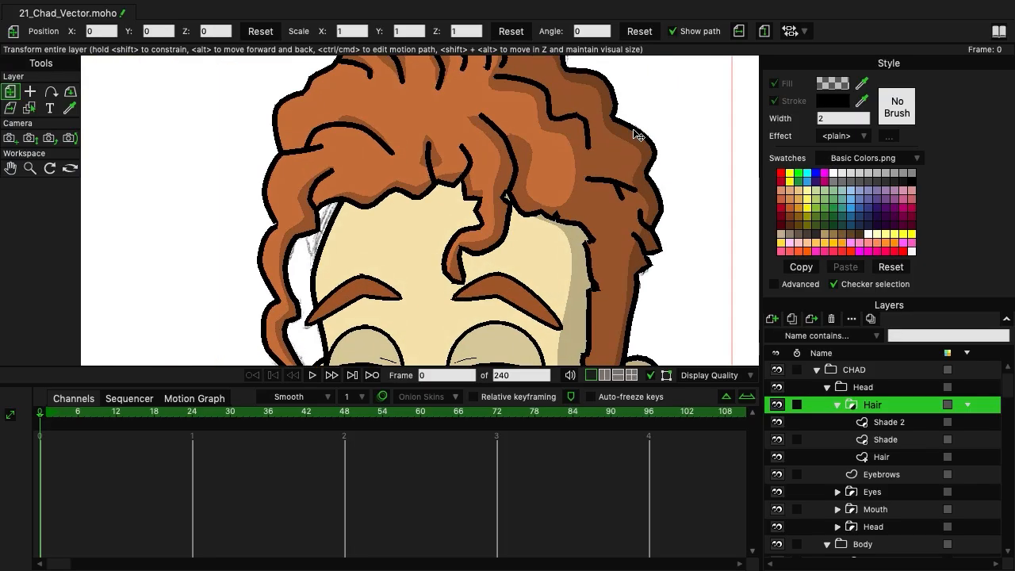
pyautogui.moveTo(586, 130); pyautogui.dragTo(525, 185)
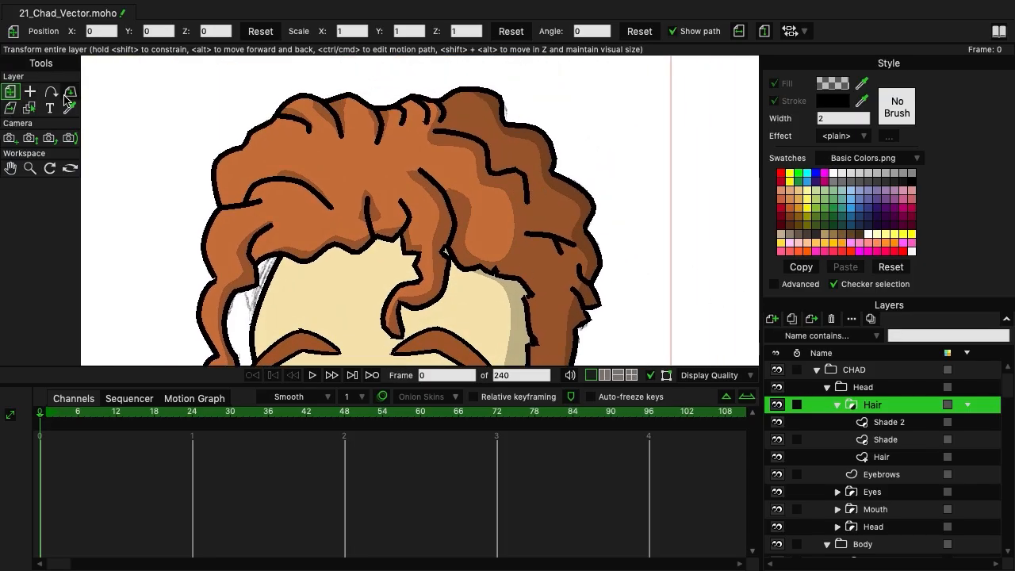
pyautogui.click(886, 421)
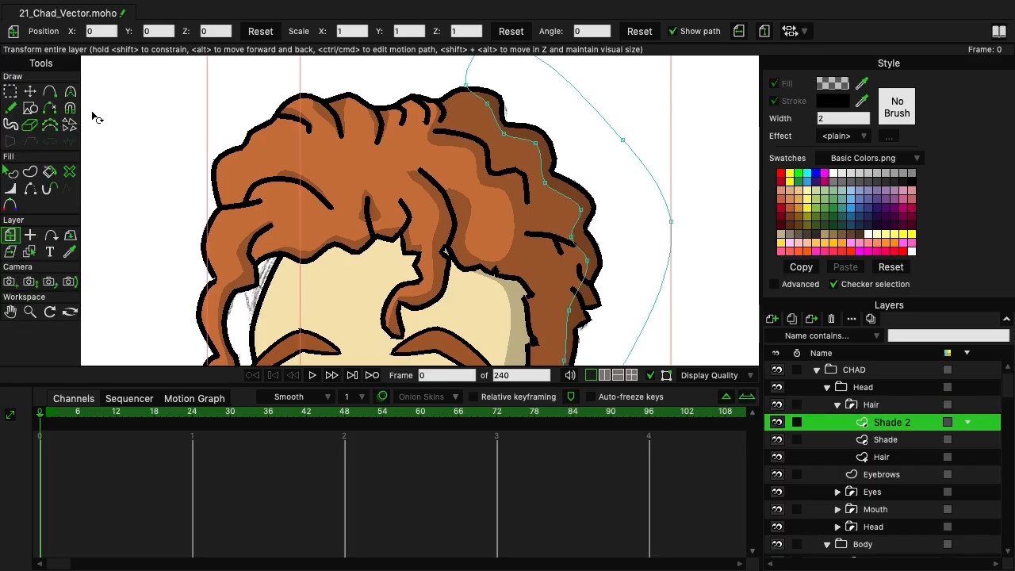
pyautogui.click(50, 91)
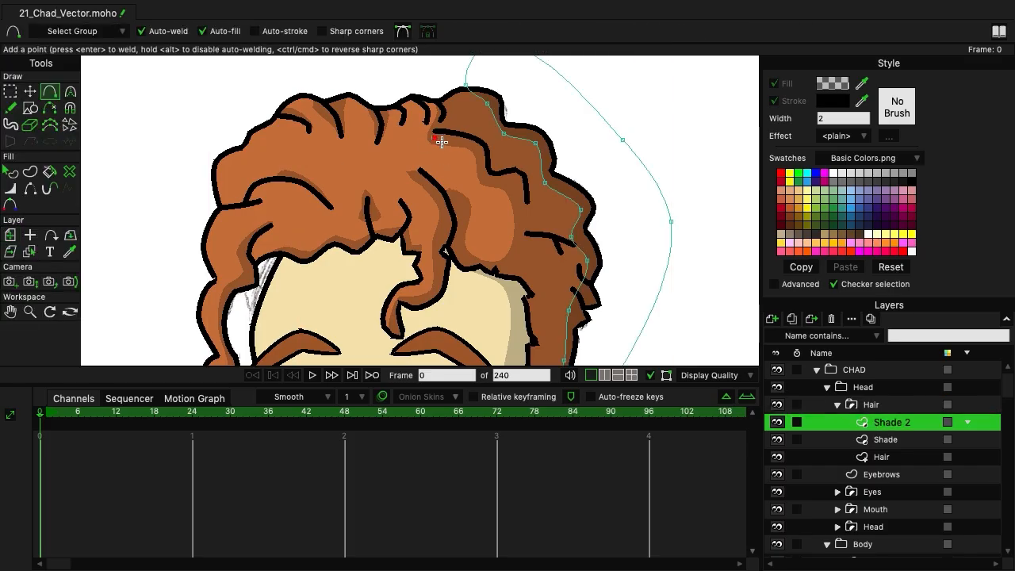
pyautogui.moveTo(441, 142)
pyautogui.mouseDown()
pyautogui.moveTo(462, 143)
pyautogui.moveTo(490, 180)
pyautogui.moveTo(512, 177)
pyautogui.moveTo(520, 198)
pyautogui.moveTo(537, 192)
pyautogui.moveTo(524, 162)
pyautogui.moveTo(500, 156)
pyautogui.moveTo(473, 124)
pyautogui.moveTo(443, 120)
pyautogui.moveTo(434, 137)
pyautogui.mouseUp()
# Move the lower-edge points of the zigzag strand's shade onto the strand line.
pyautogui.click(29, 91)
pyautogui.click(454, 169)
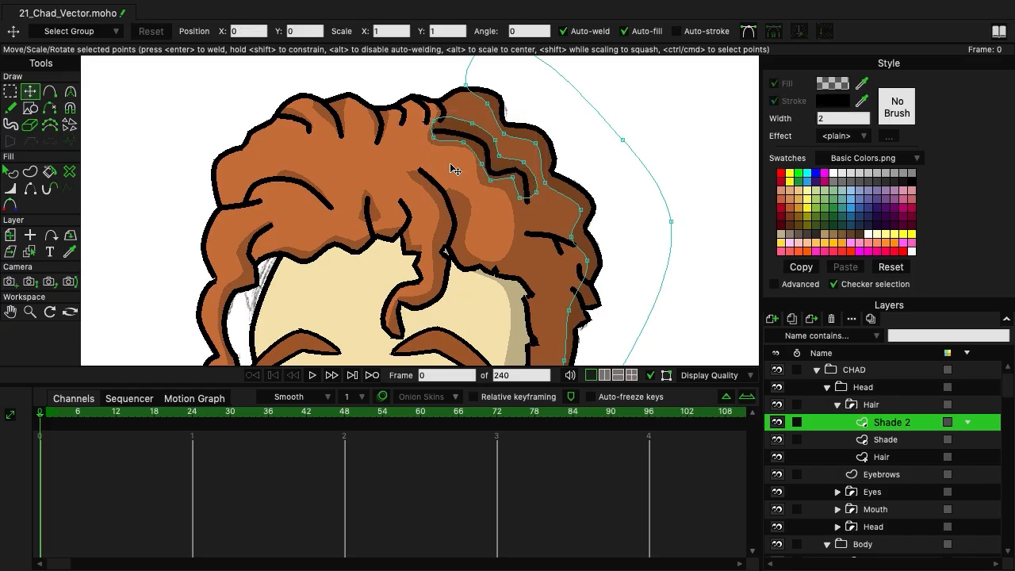
pyautogui.click(435, 135)
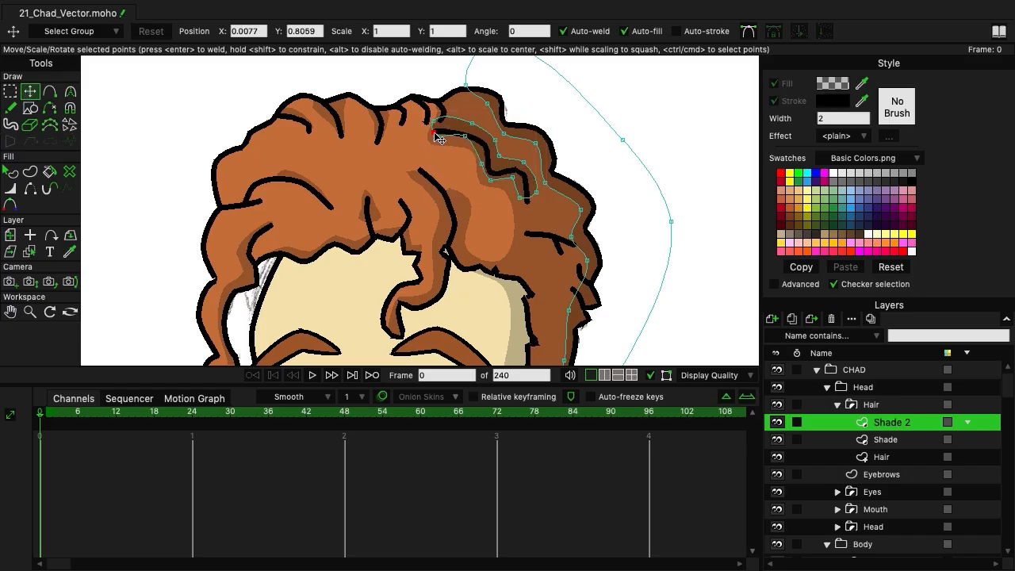
pyautogui.moveTo(438, 138); pyautogui.dragTo(519, 172)
pyautogui.click(870, 405)
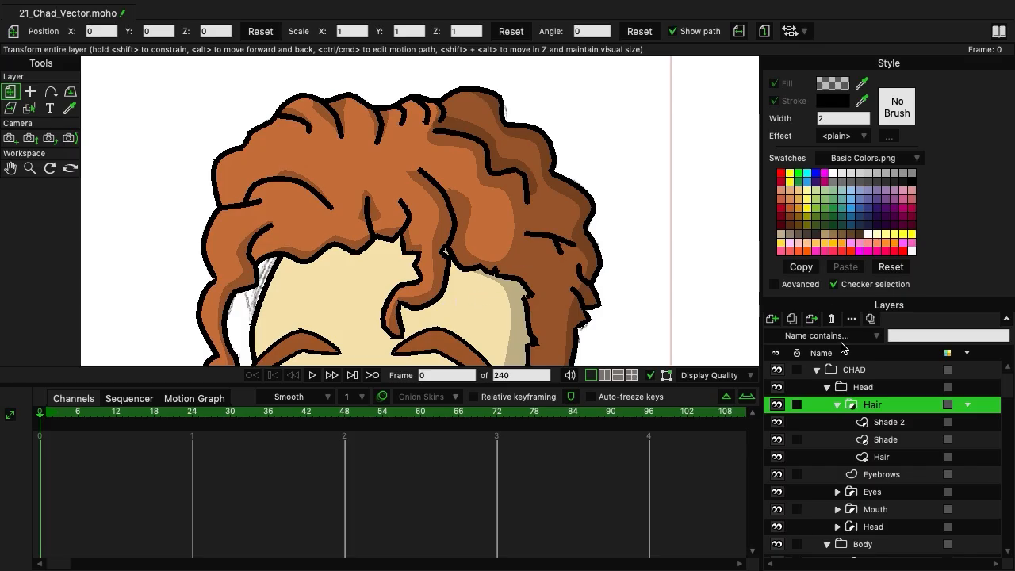
# Move the upper-edge and end points of the zigzag strand's shade closer to the line so the shade tapers at both ends.
pyautogui.click(886, 425)
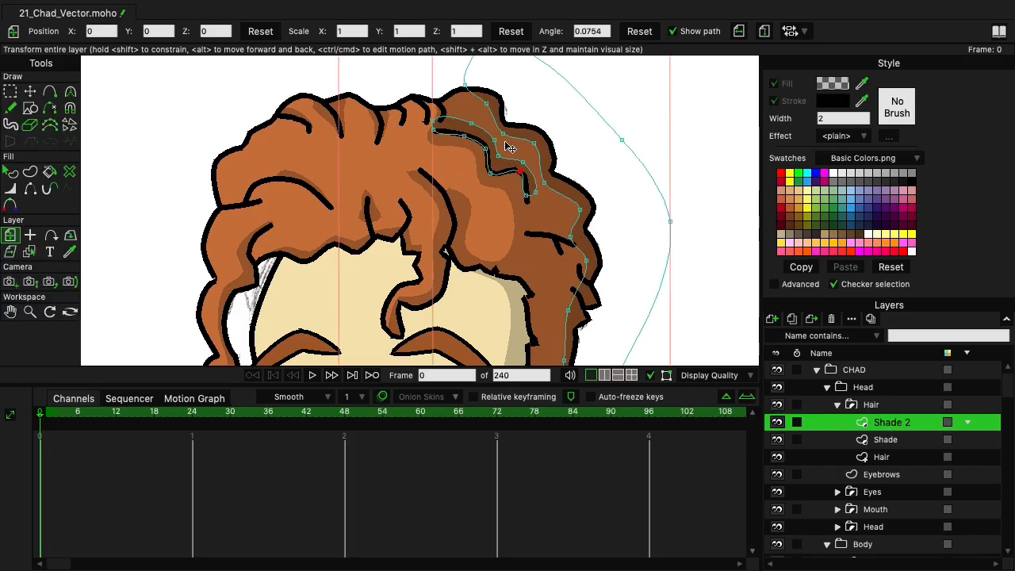
pyautogui.click(30, 92)
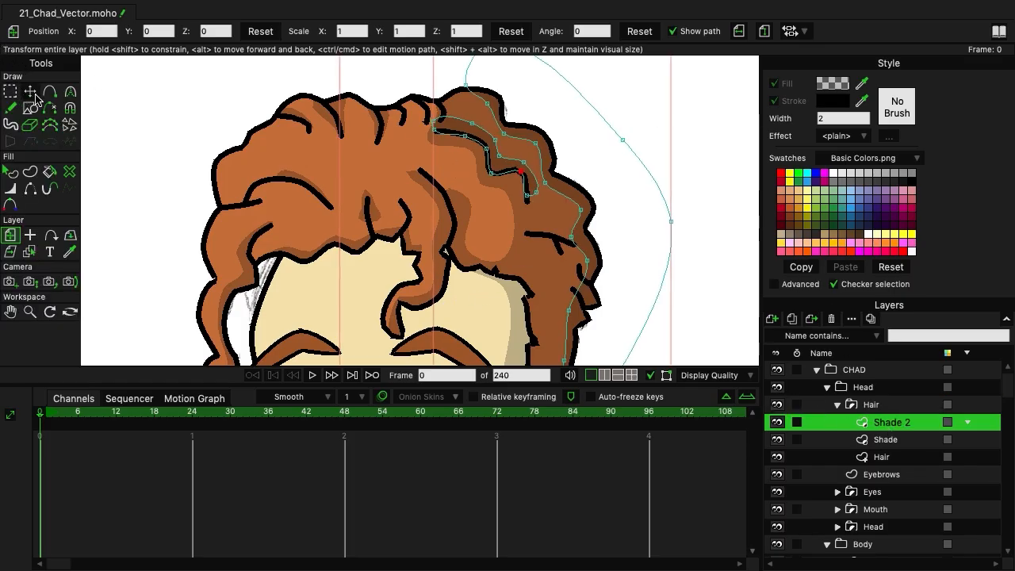
pyautogui.click(176, 133)
pyautogui.moveTo(471, 123); pyautogui.dragTo(421, 129)
pyautogui.click(429, 124)
pyautogui.moveTo(496, 143)
pyautogui.mouseDown()
pyautogui.moveTo(510, 177)
pyautogui.moveTo(527, 176)
pyautogui.mouseUp()
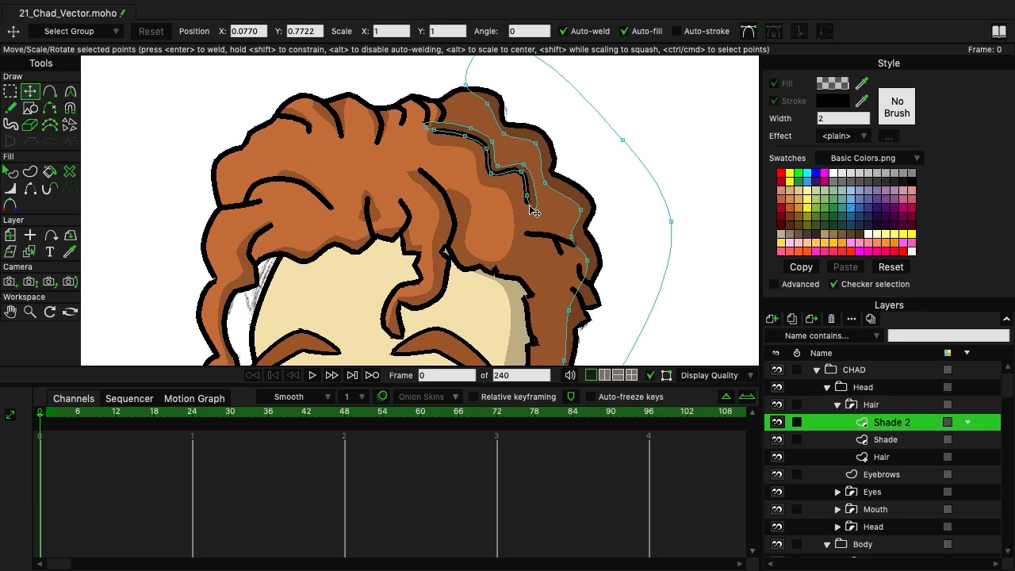
# On the Shade 2 layer, draw a small closed shade shape along the right side of the central lock's curved strand line.
pyautogui.click(887, 442)
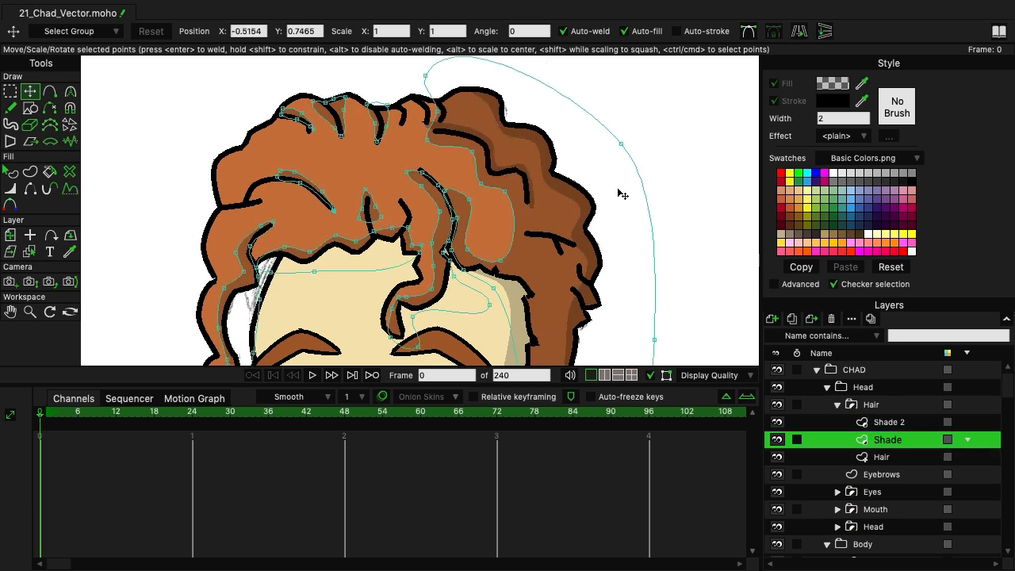
pyautogui.click(50, 91)
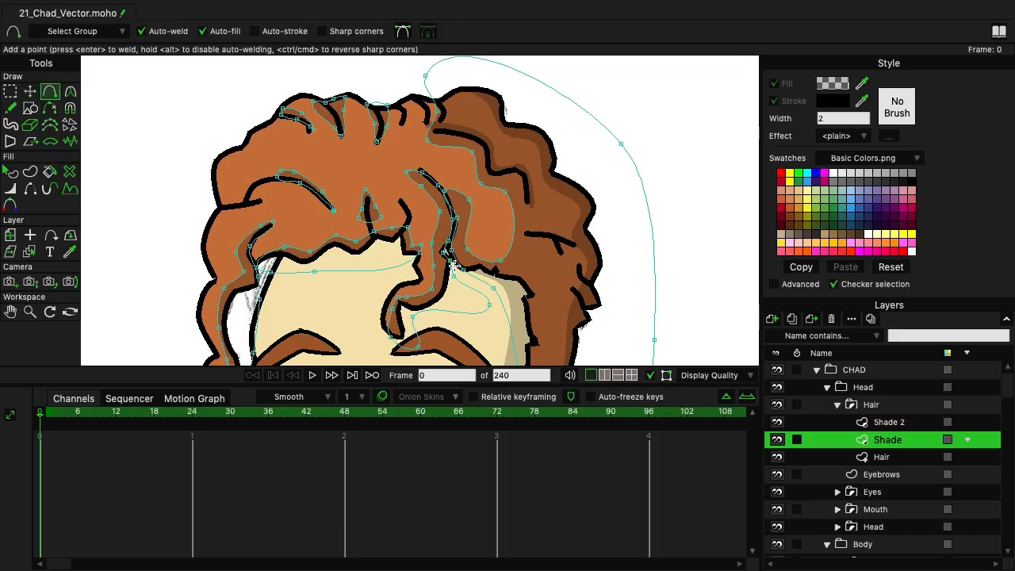
pyautogui.click(891, 424)
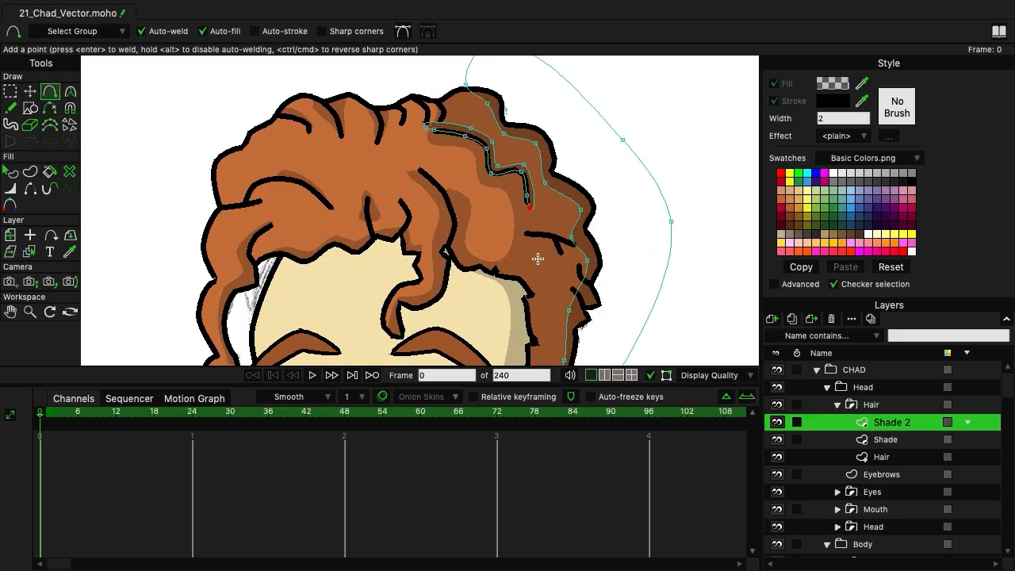
pyautogui.click(448, 247)
pyautogui.click(464, 208)
pyautogui.click(461, 195)
pyautogui.click(449, 195)
pyautogui.click(449, 204)
pyautogui.click(450, 247)
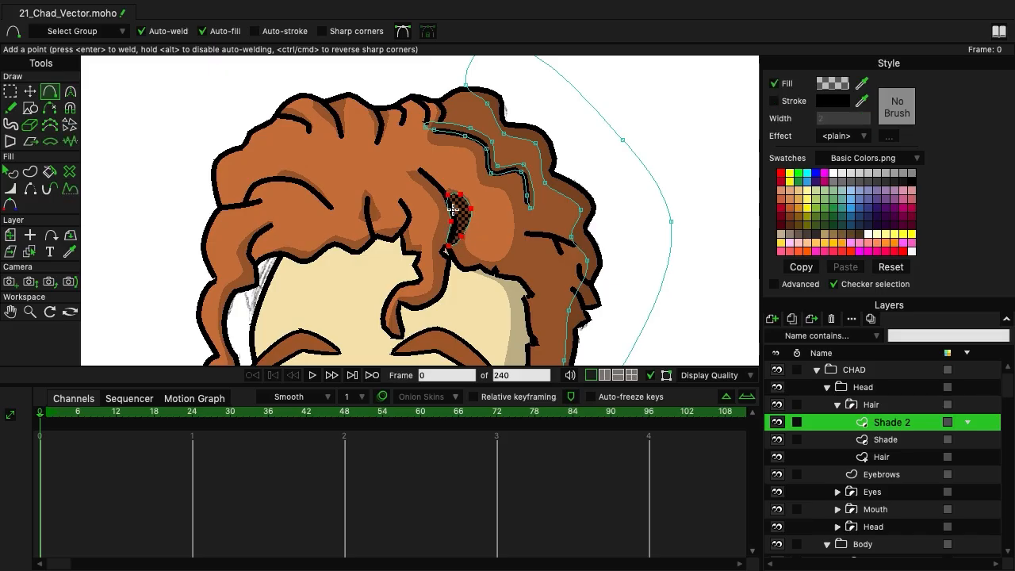
# Move the top and outer points of the central lock's small shade inward to make it narrower.
pyautogui.press('g')
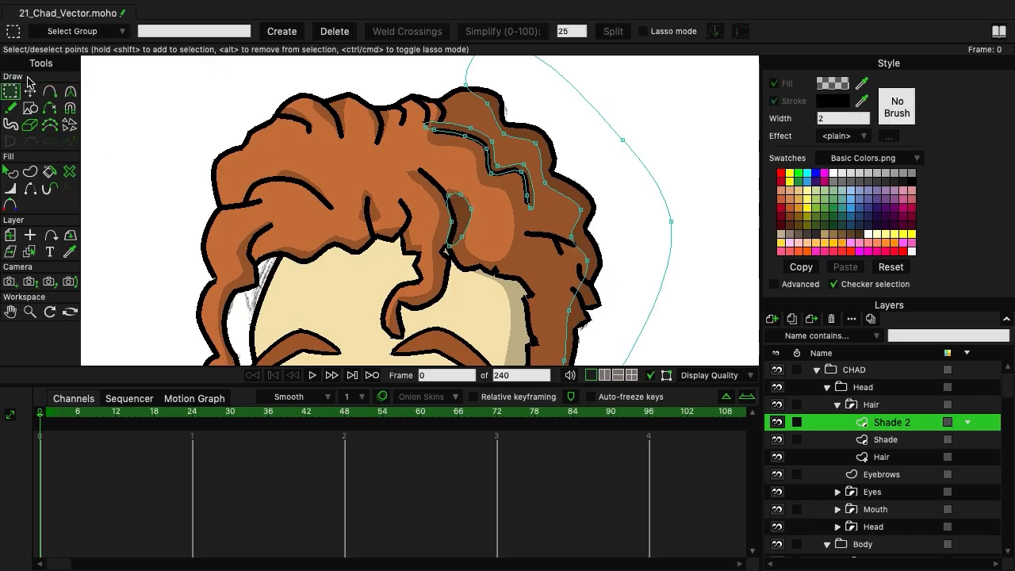
pyautogui.click(29, 91)
pyautogui.click(460, 197)
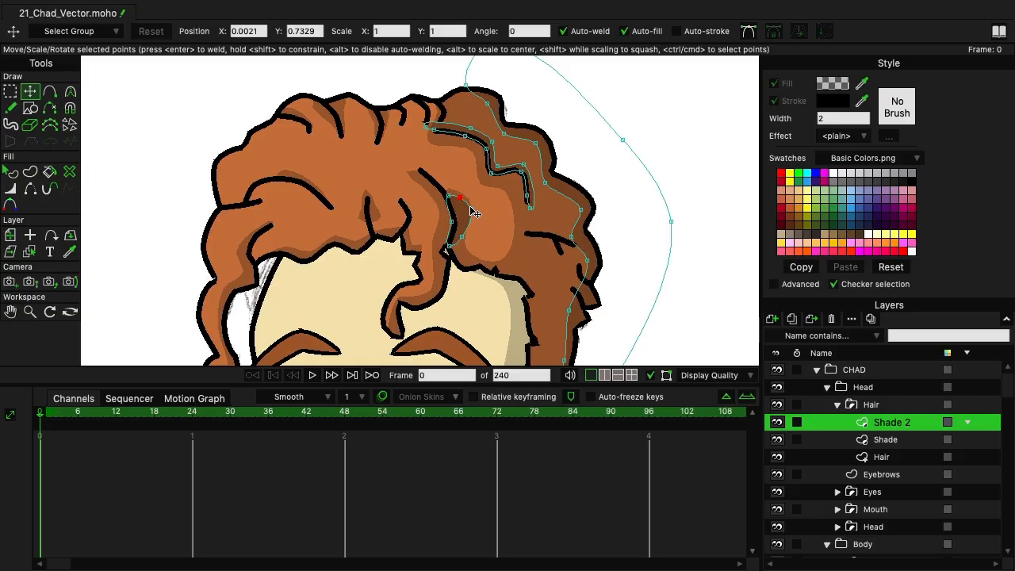
pyautogui.moveTo(468, 215)
pyautogui.mouseDown()
pyautogui.moveTo(468, 255)
pyautogui.moveTo(459, 204)
pyautogui.mouseUp()
pyautogui.click(904, 405)
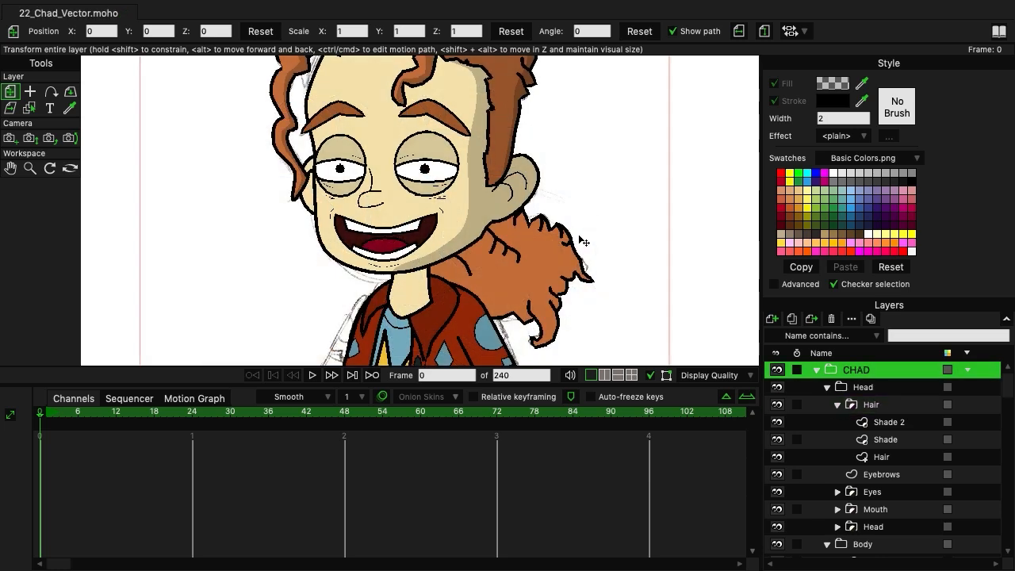
# Add a vector layer named Shade directly above the Ponytail layer in the Body group.
pyautogui.moveTo(595, 301); pyautogui.dragTo(505, 256)
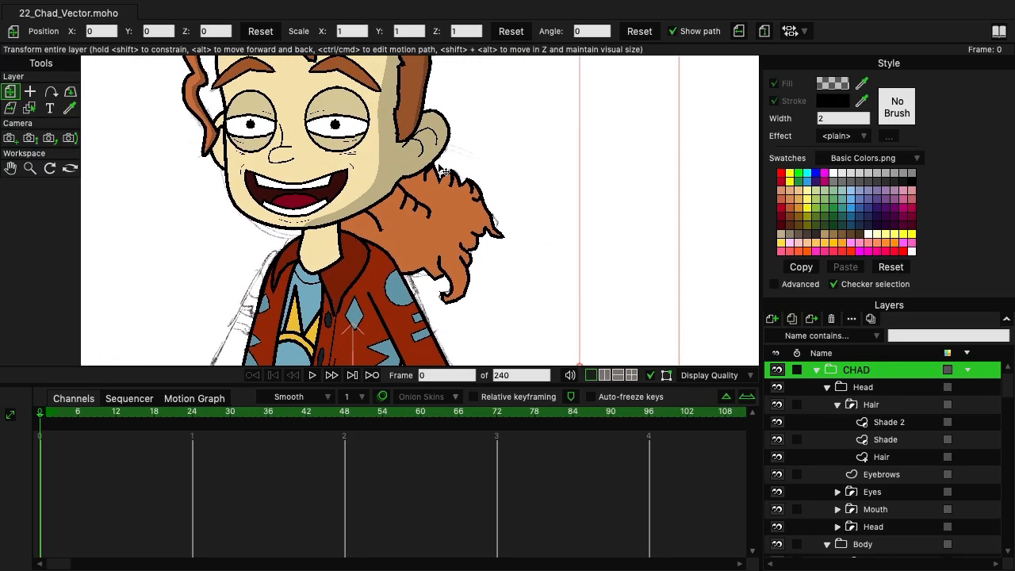
pyautogui.click(837, 405)
pyautogui.scroll(-4, 863, 423)
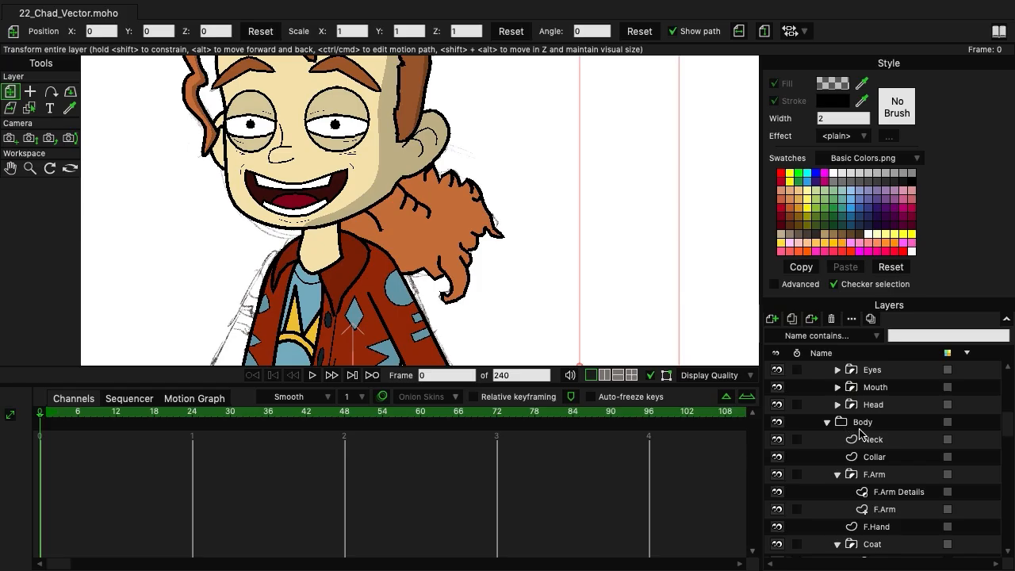
pyautogui.scroll(-3, 860, 434)
pyautogui.scroll(-2, 861, 435)
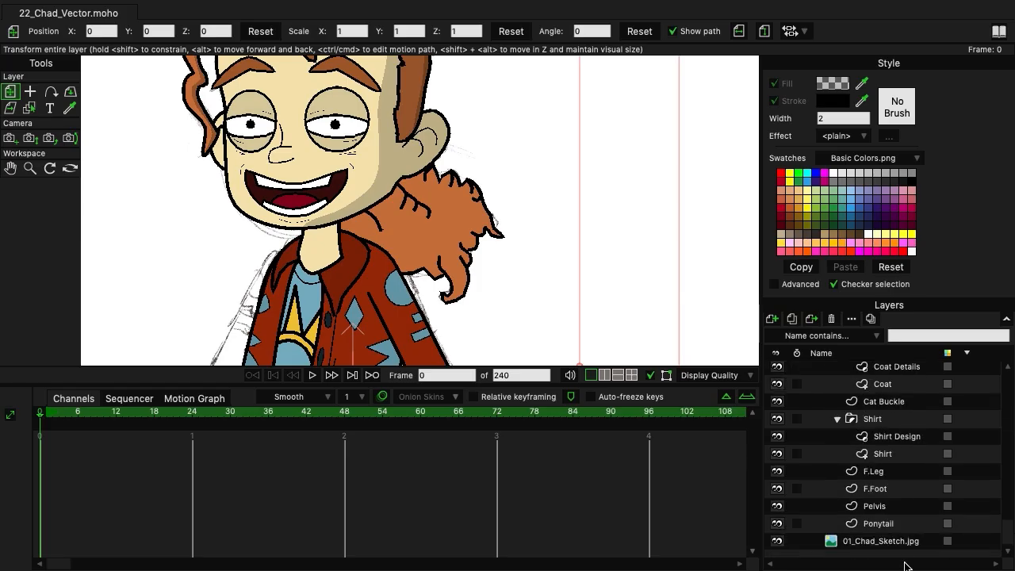
pyautogui.click(886, 525)
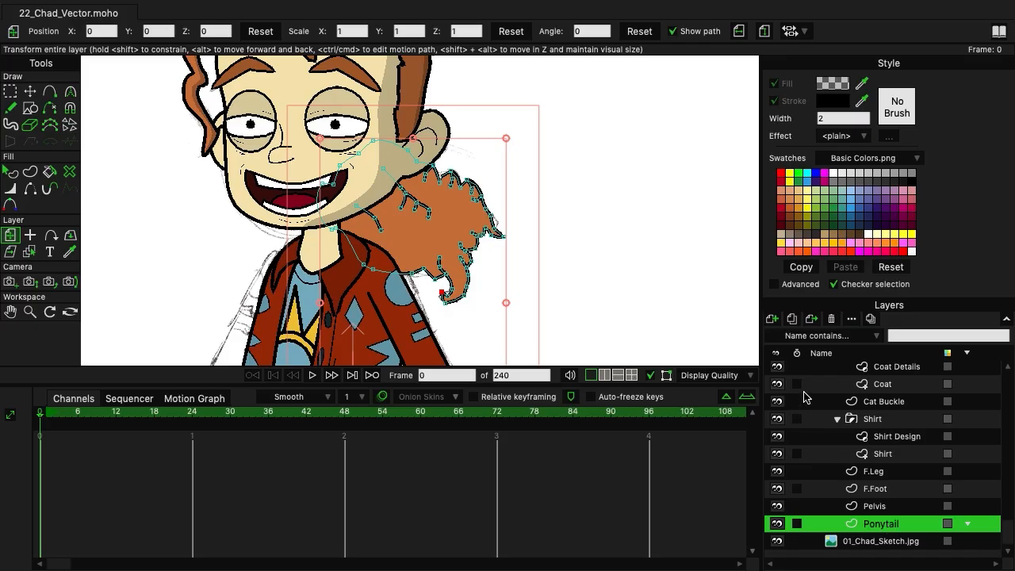
pyautogui.click(771, 320)
pyautogui.click(858, 452)
pyautogui.press('Return')
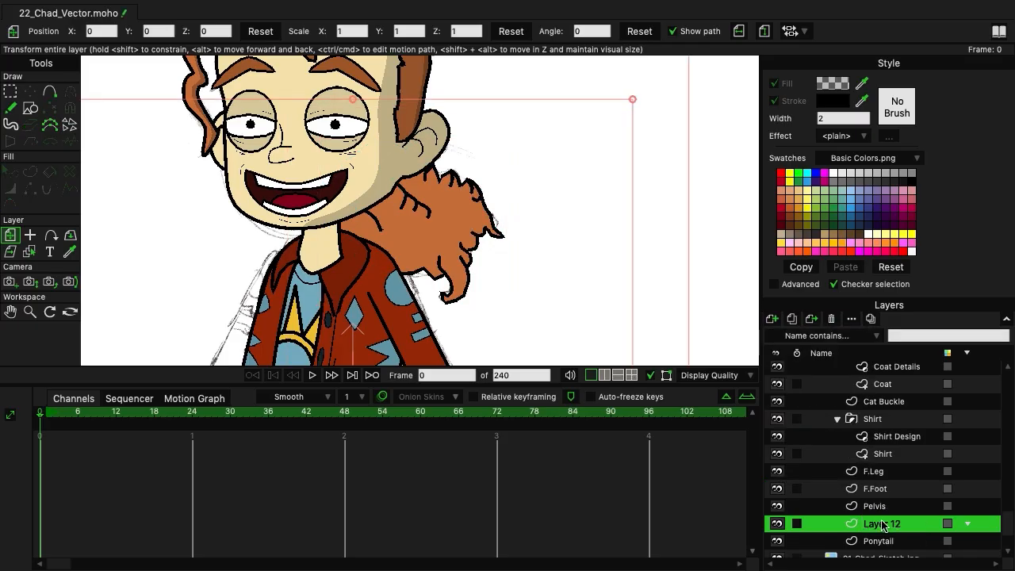
pyautogui.doubleClick(881, 523)
pyautogui.write('Shade')
pyautogui.press('Return')
# Draw a large closed shade shape over the outer part of the ponytail, extending well past its outline.
pyautogui.click(49, 93)
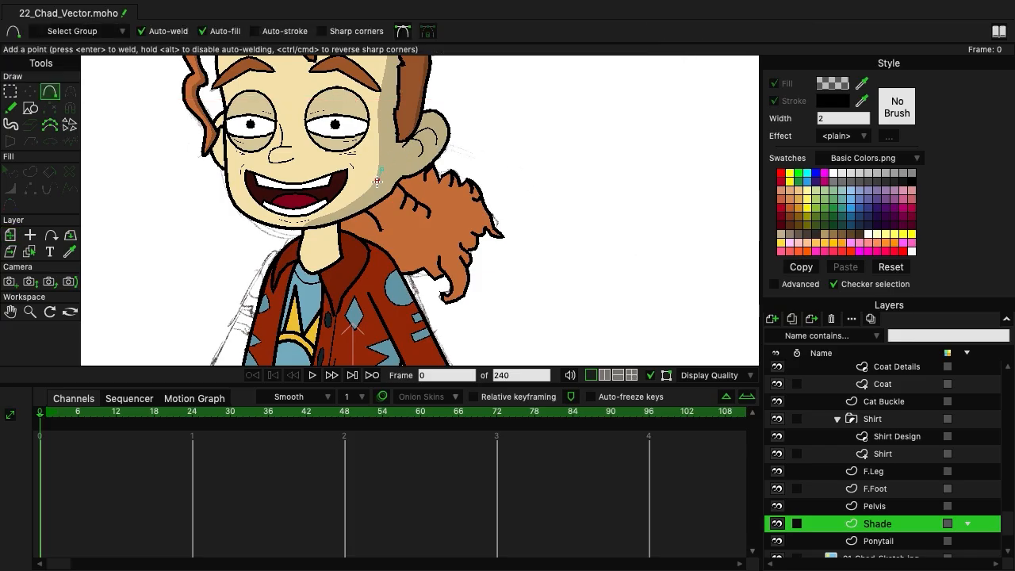
pyautogui.moveTo(376, 183)
pyautogui.mouseDown()
pyautogui.moveTo(372, 309)
pyautogui.moveTo(513, 334)
pyautogui.moveTo(503, 158)
pyautogui.moveTo(443, 150)
pyautogui.moveTo(381, 169)
pyautogui.mouseUp()
pyautogui.press('t')
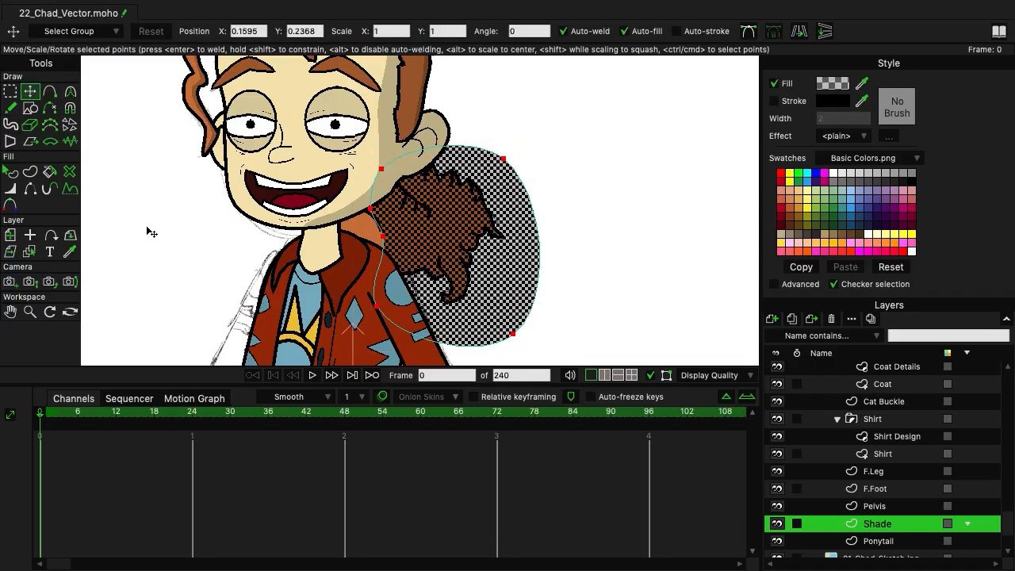
pyautogui.click(176, 238)
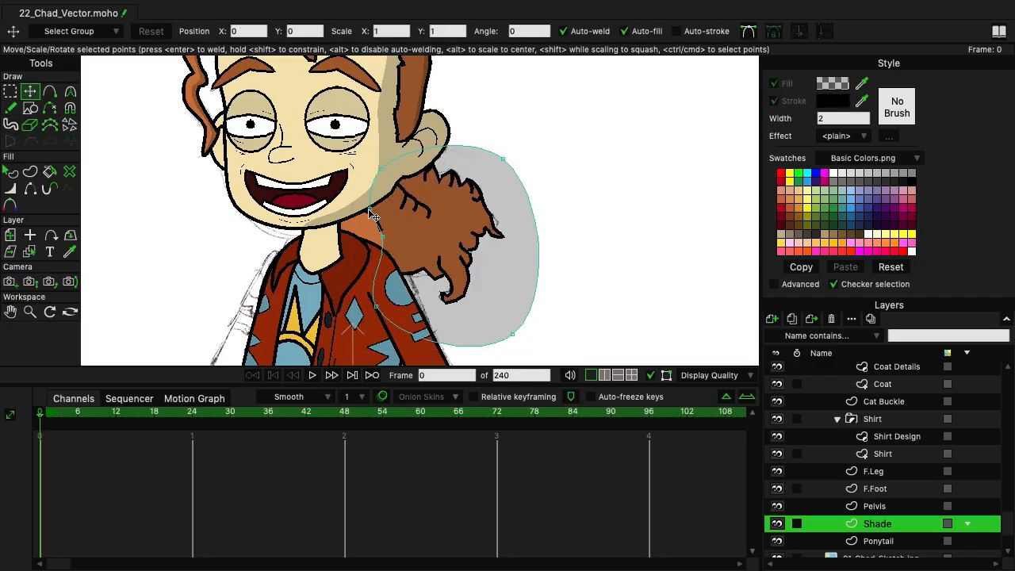
# Move the inner-edge points of the ponytail shade outward from the neck and add an extra point to that edge.
pyautogui.moveTo(384, 213)
pyautogui.mouseDown()
pyautogui.moveTo(408, 237)
pyautogui.moveTo(403, 231)
pyautogui.mouseUp()
pyautogui.click(49, 92)
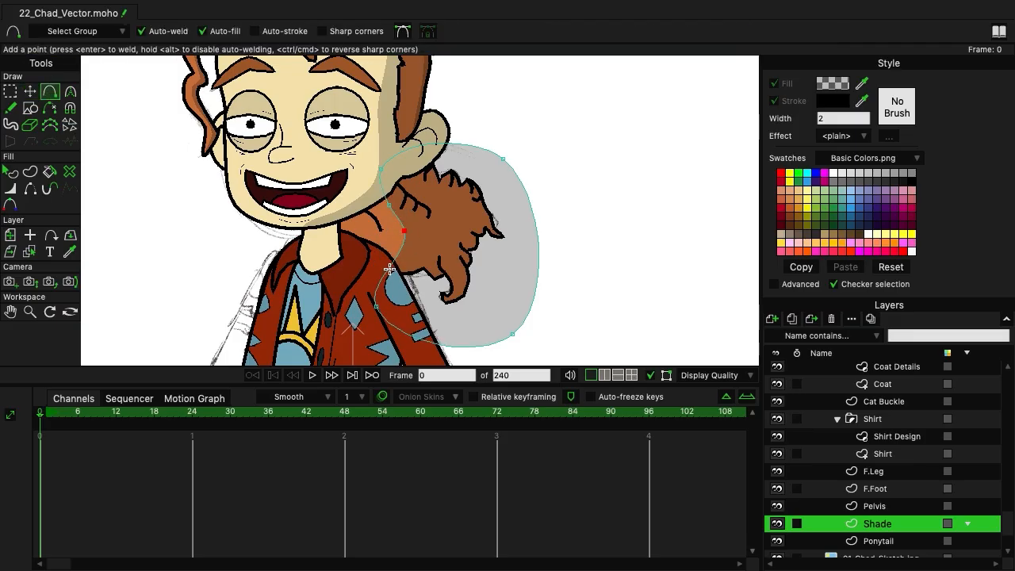
pyautogui.click(396, 250)
pyautogui.click(30, 93)
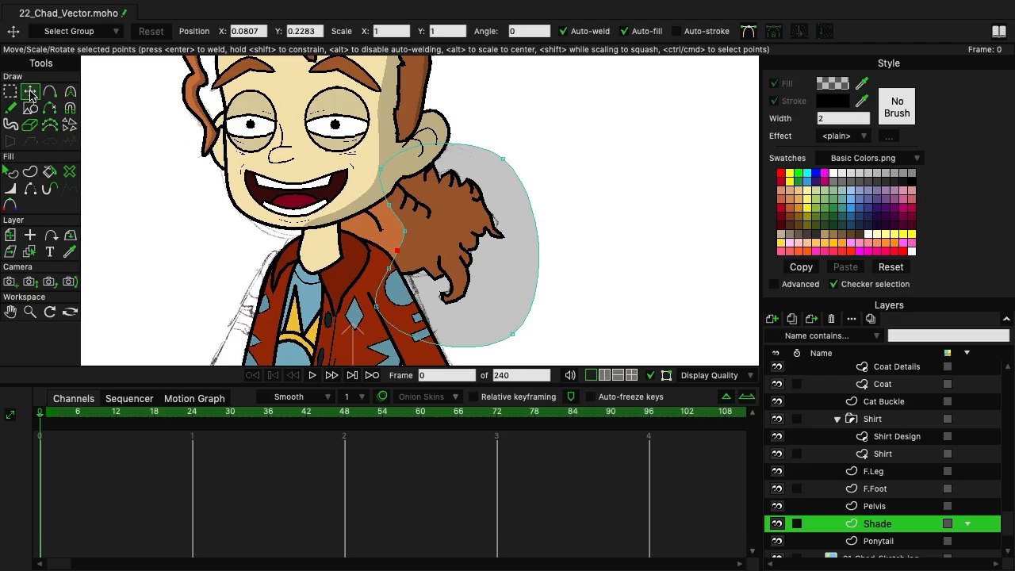
pyautogui.click(405, 231)
pyautogui.moveTo(406, 236); pyautogui.dragTo(398, 257)
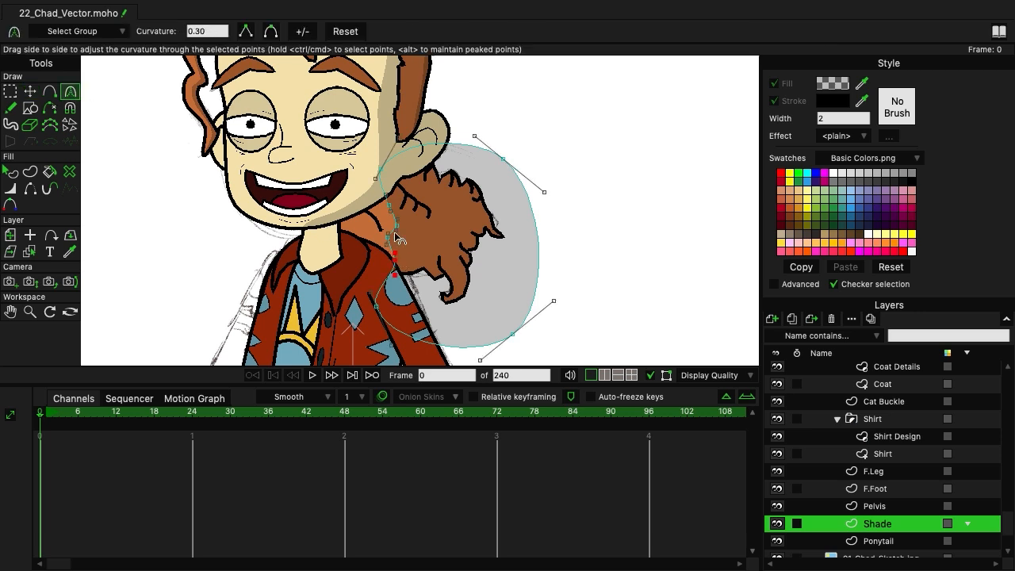
# Adjust the curve handles on the ponytail shade's inner edge with the Curvature tool and deselect the points.
pyautogui.moveTo(387, 231)
pyautogui.mouseDown()
pyautogui.moveTo(379, 233)
pyautogui.moveTo(391, 241)
pyautogui.moveTo(383, 235)
pyautogui.mouseUp()
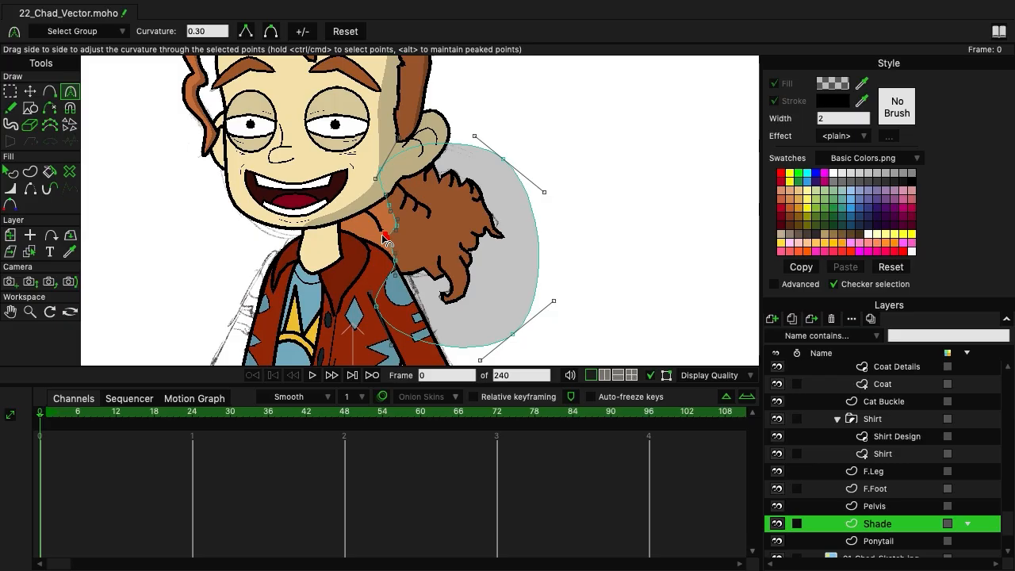
pyautogui.click(50, 91)
pyautogui.click(10, 91)
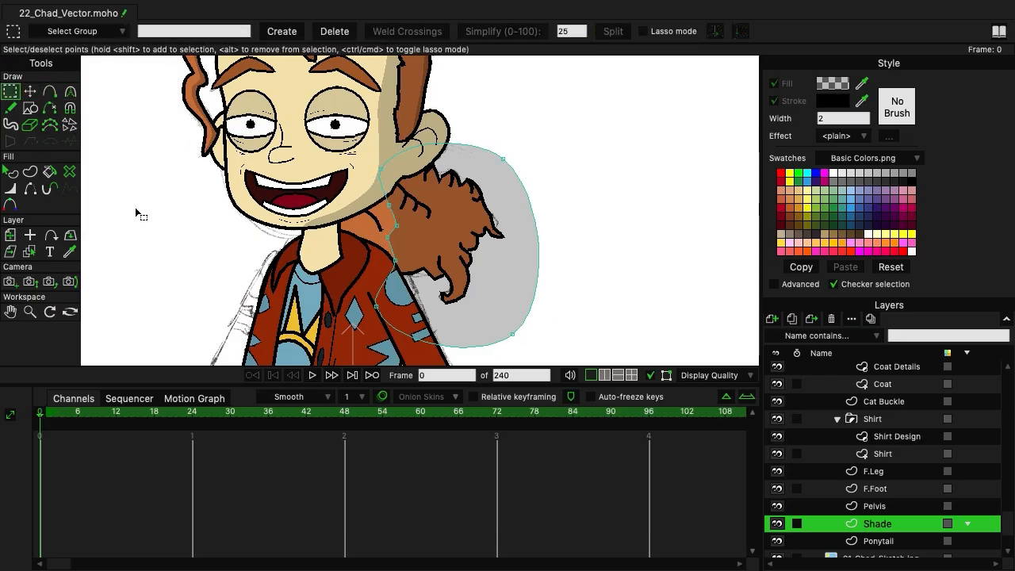
# Group the Shade and Ponytail layers together and name the group Ponytail.
pyautogui.click(894, 512)
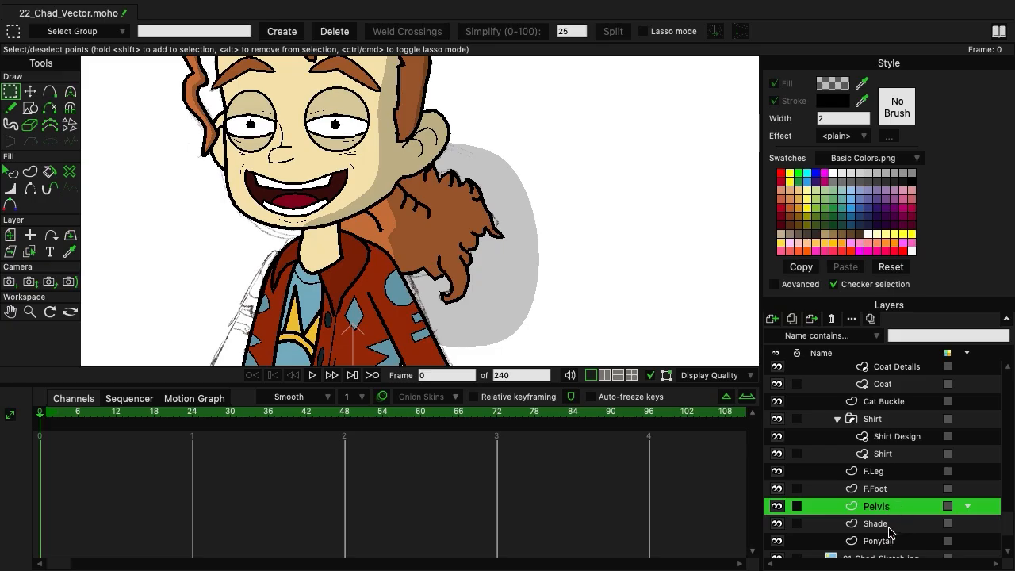
pyautogui.click(891, 526)
pyautogui.keyDown('ctrl'); pyautogui.click(890, 541); pyautogui.keyUp('ctrl')
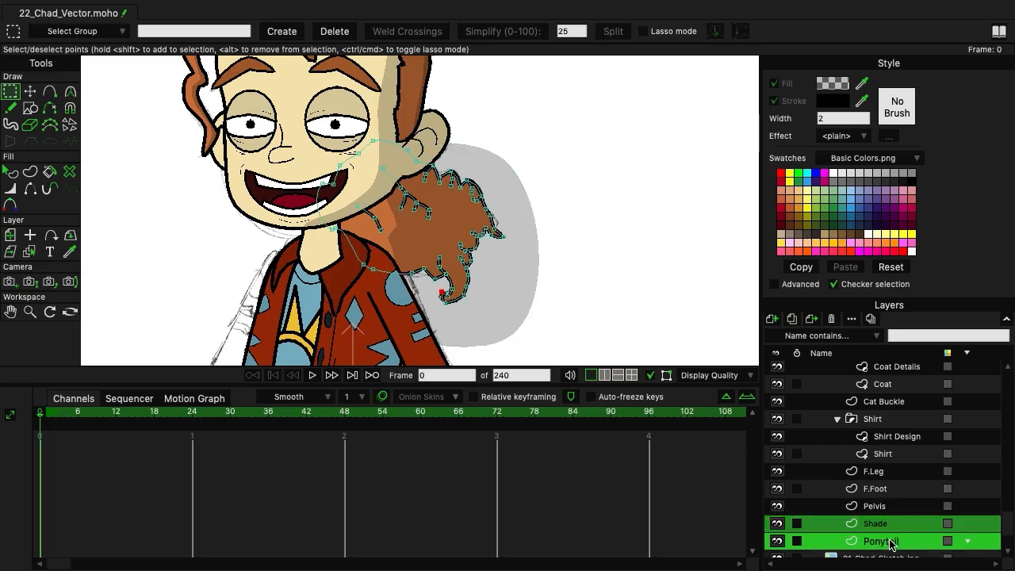
pyautogui.rightClick(890, 544)
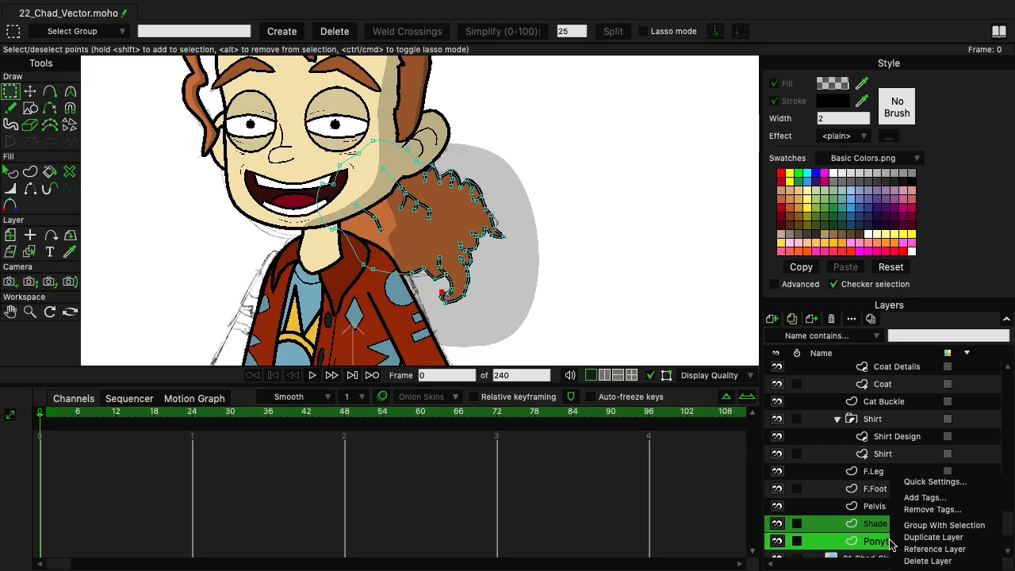
pyautogui.click(937, 525)
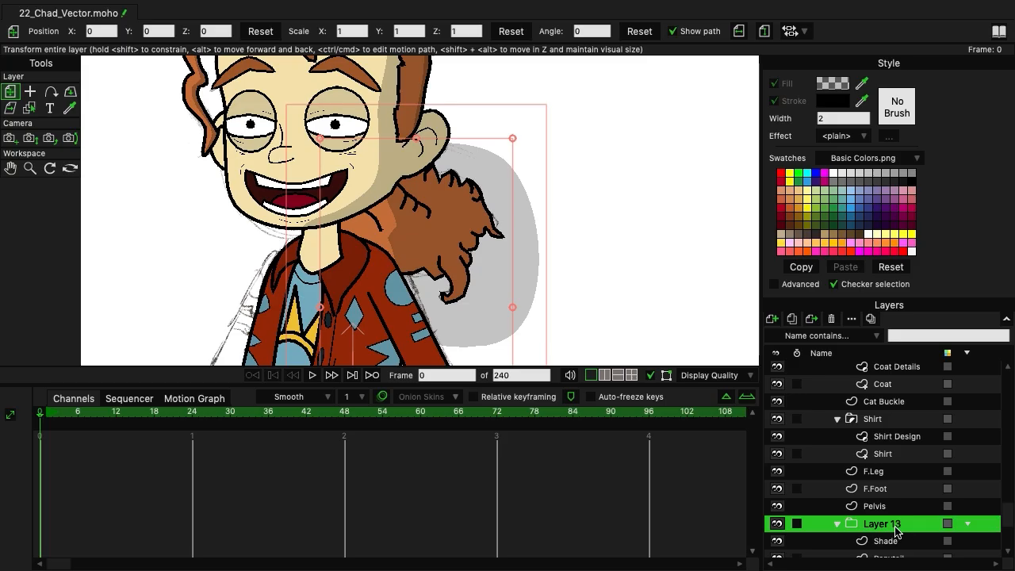
pyautogui.doubleClick(894, 526)
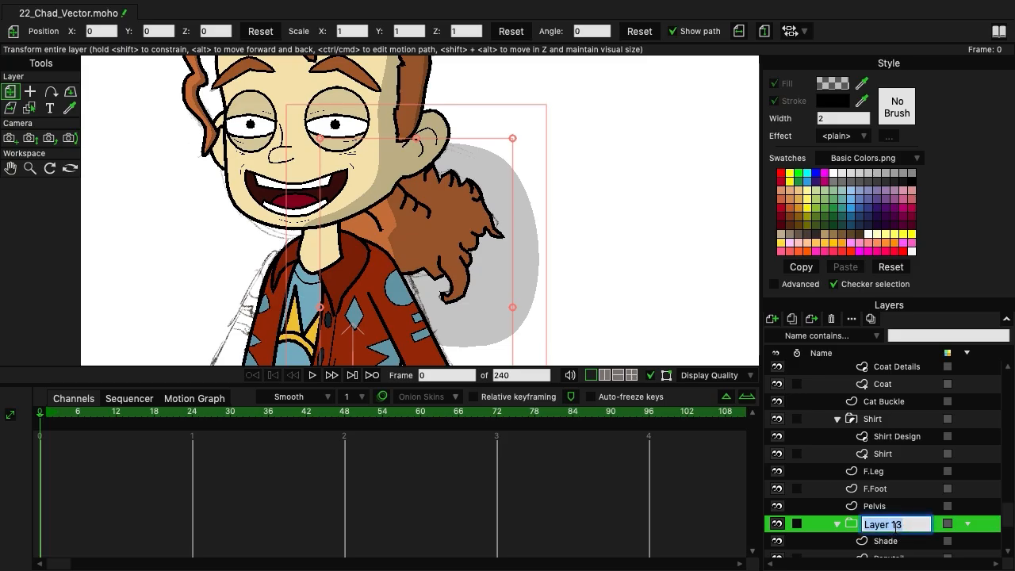
pyautogui.write('H')
pyautogui.write('Ponytail')
pyautogui.press('Return')
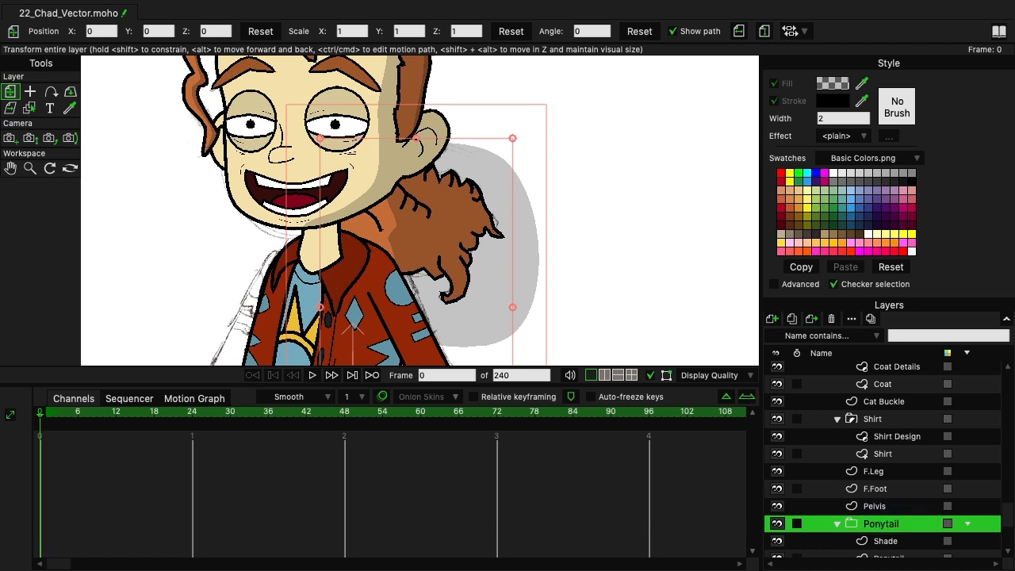
# Set the Ponytail group's mask to Hide all.
pyautogui.doubleClick(850, 526)
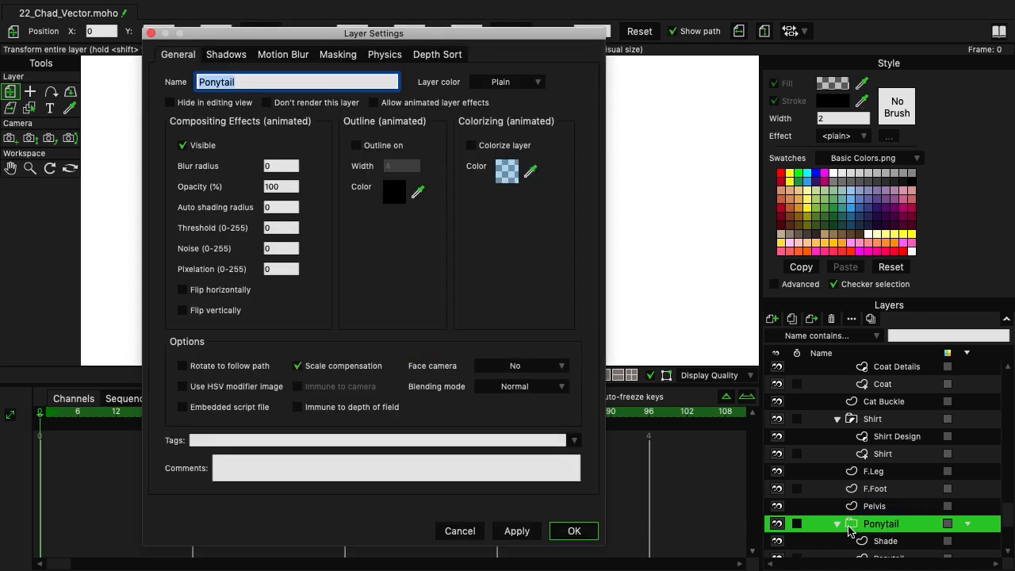
pyautogui.click(344, 58)
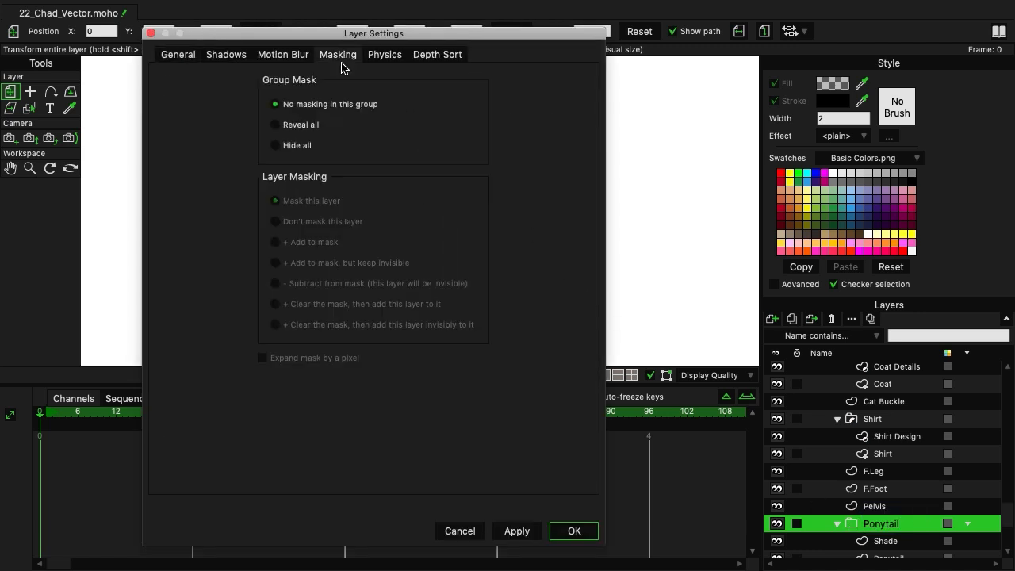
pyautogui.click(316, 142)
pyautogui.click(516, 535)
# Set the Ponytail layer inside the group to add to the mask with strokes excluded.
pyautogui.scroll(-2, 895, 497)
pyautogui.click(895, 526)
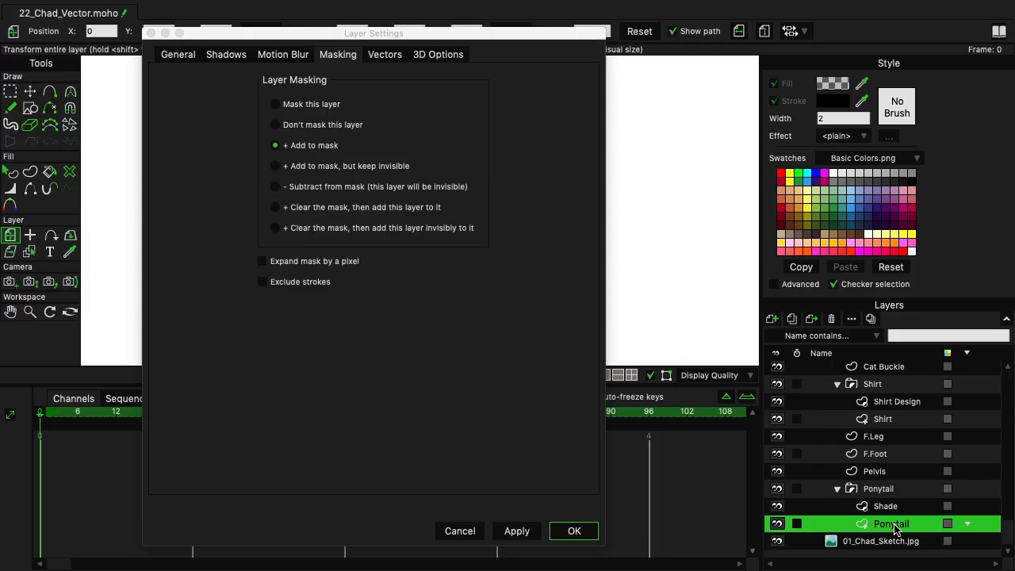
pyautogui.click(271, 290)
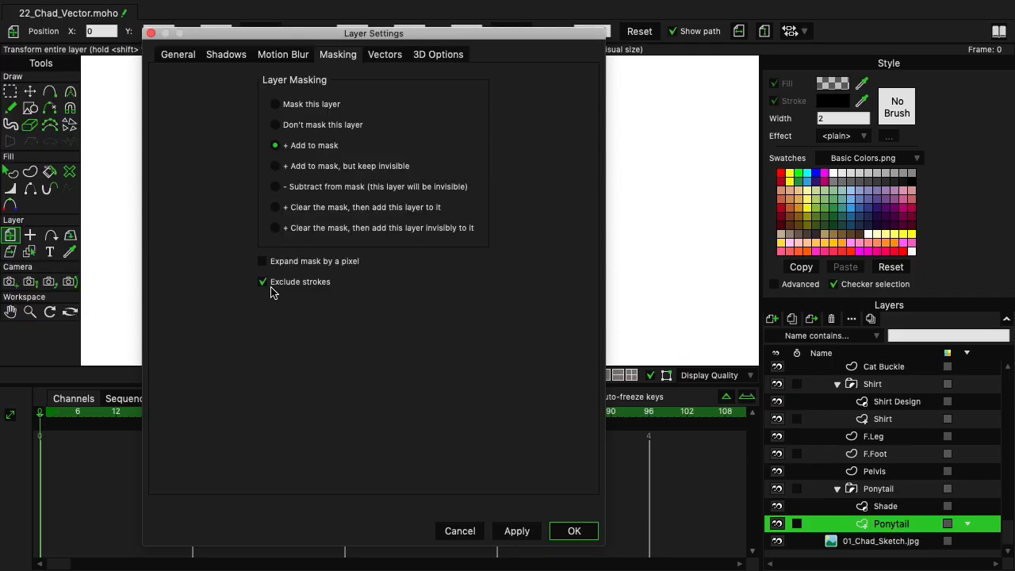
pyautogui.click(572, 531)
pyautogui.click(879, 489)
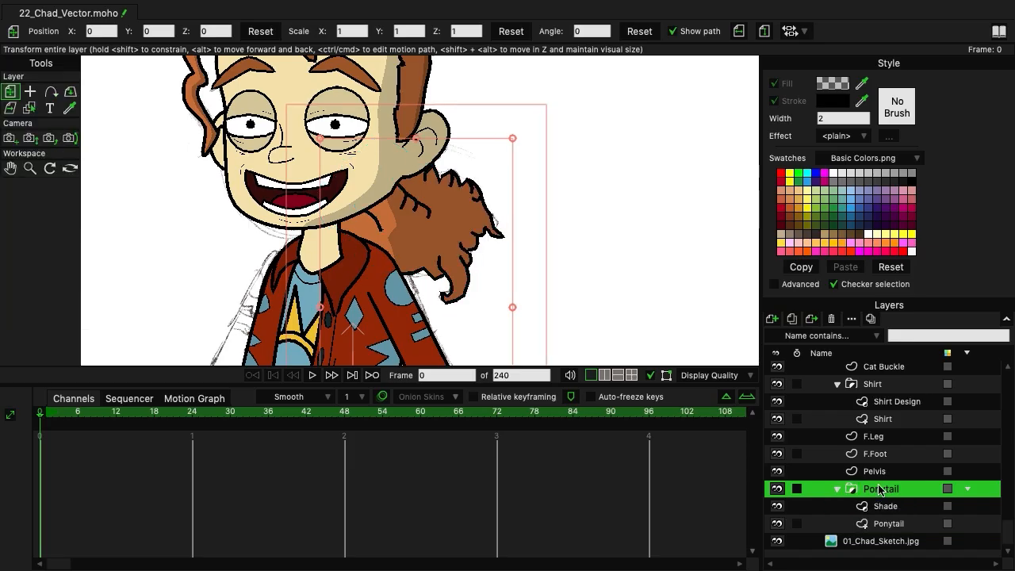
# Add a vector layer named Shade directly above the Neck layer in the Body group.
pyautogui.scroll(-3, 626, 297)
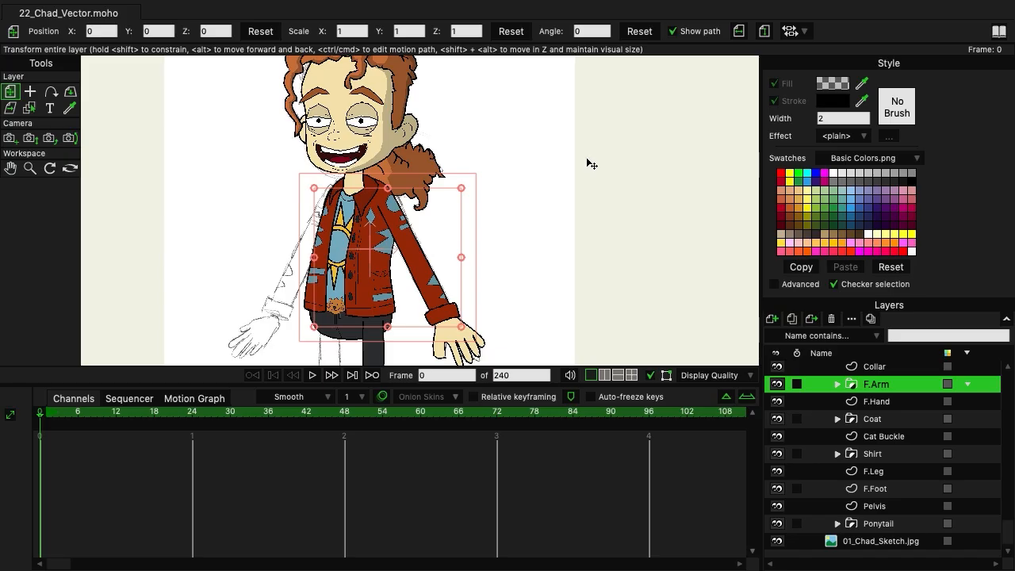
pyautogui.scroll(3, 886, 448)
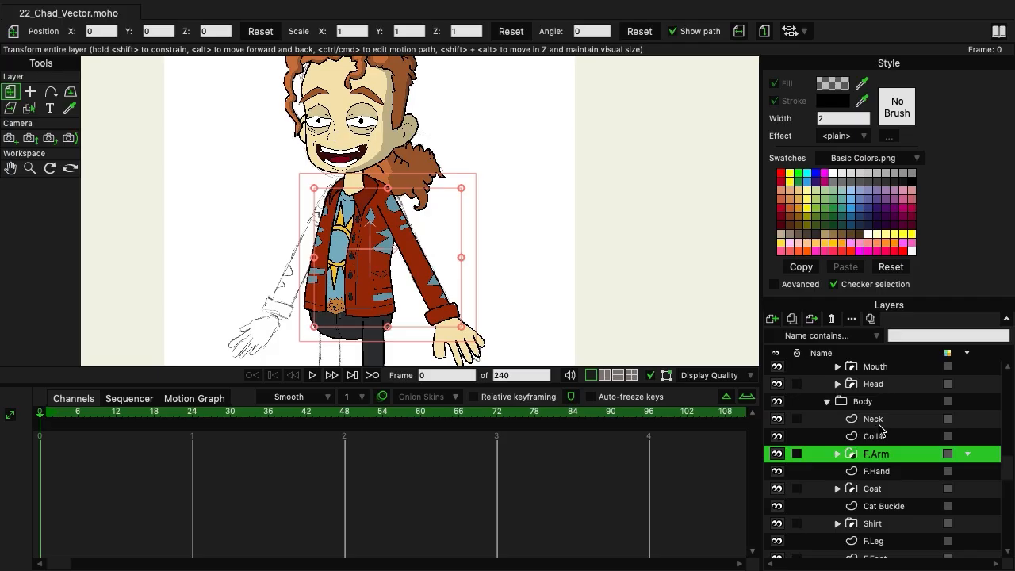
pyautogui.click(878, 420)
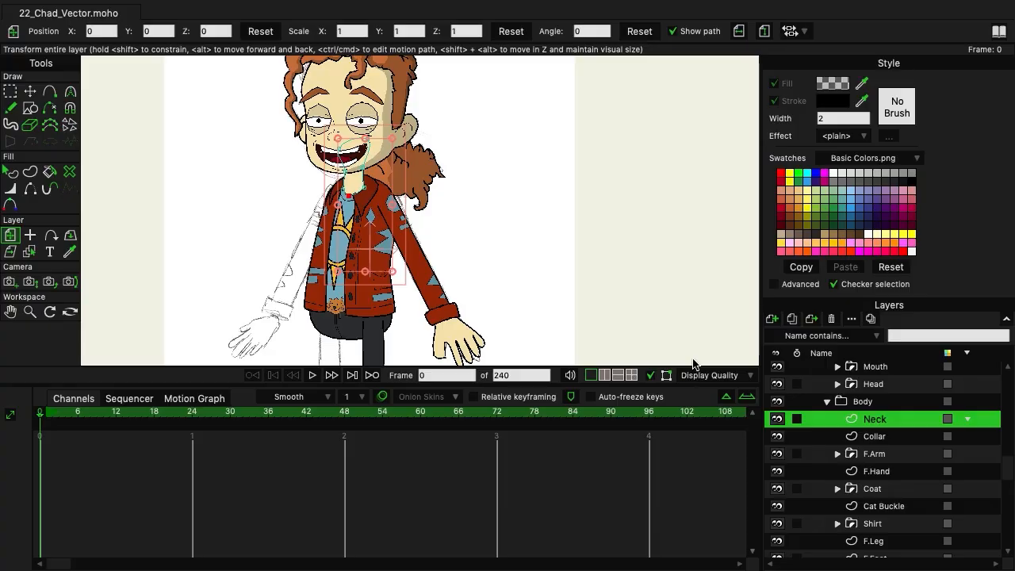
pyautogui.scroll(1, 388, 225)
pyautogui.scroll(5, 389, 224)
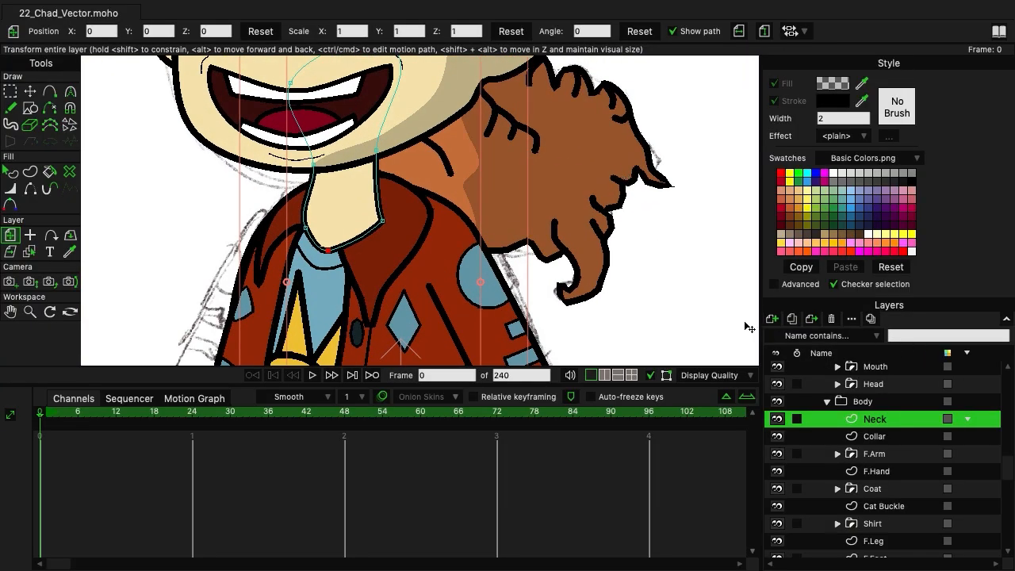
pyautogui.click(771, 319)
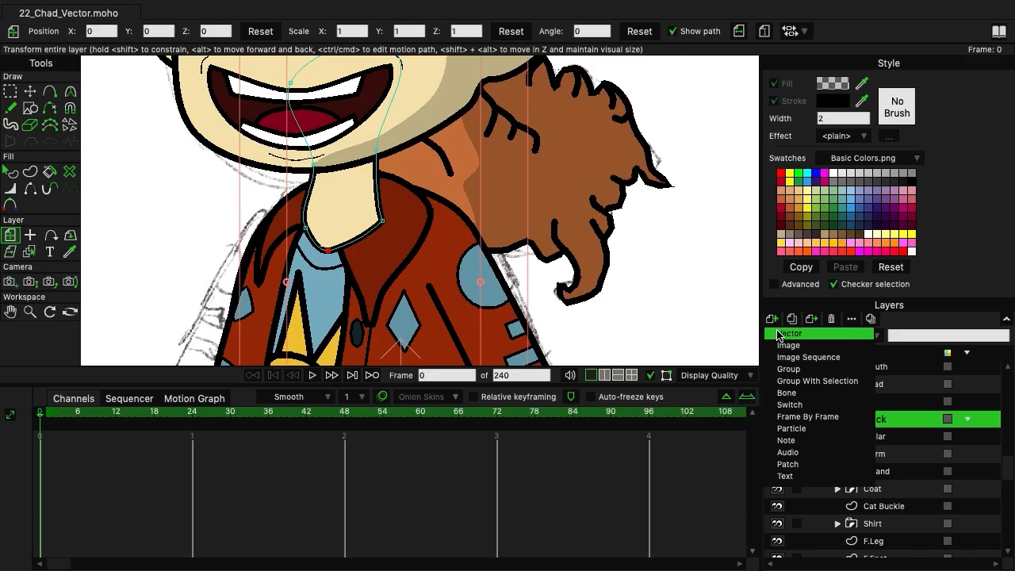
pyautogui.click(777, 334)
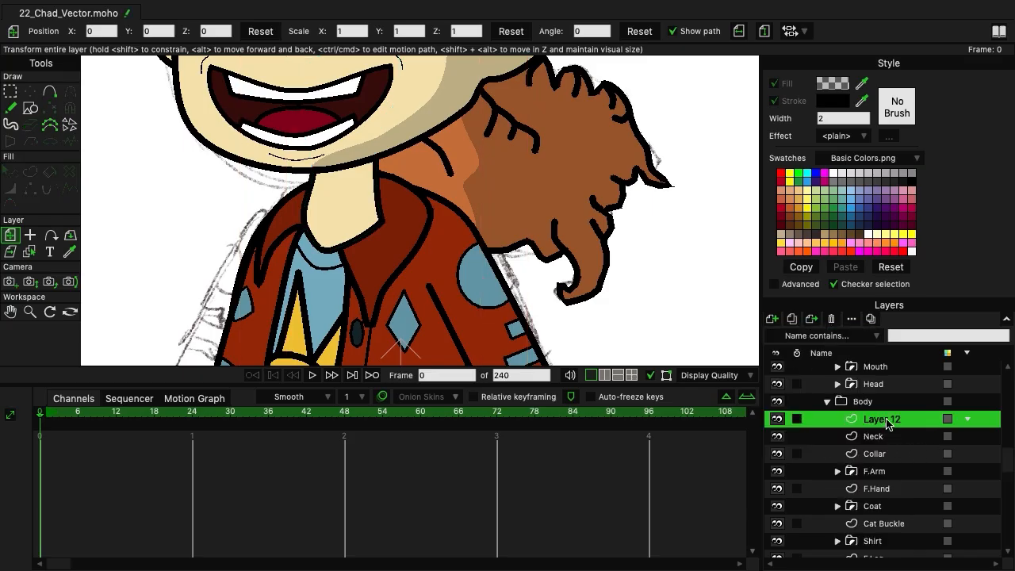
pyautogui.doubleClick(886, 421)
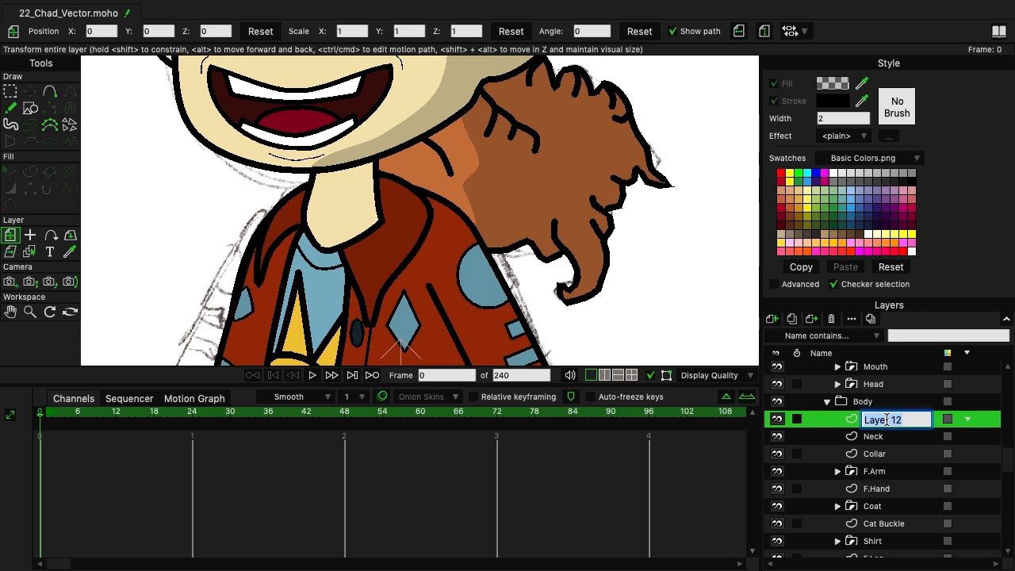
pyautogui.write('Shade')
pyautogui.press('Return')
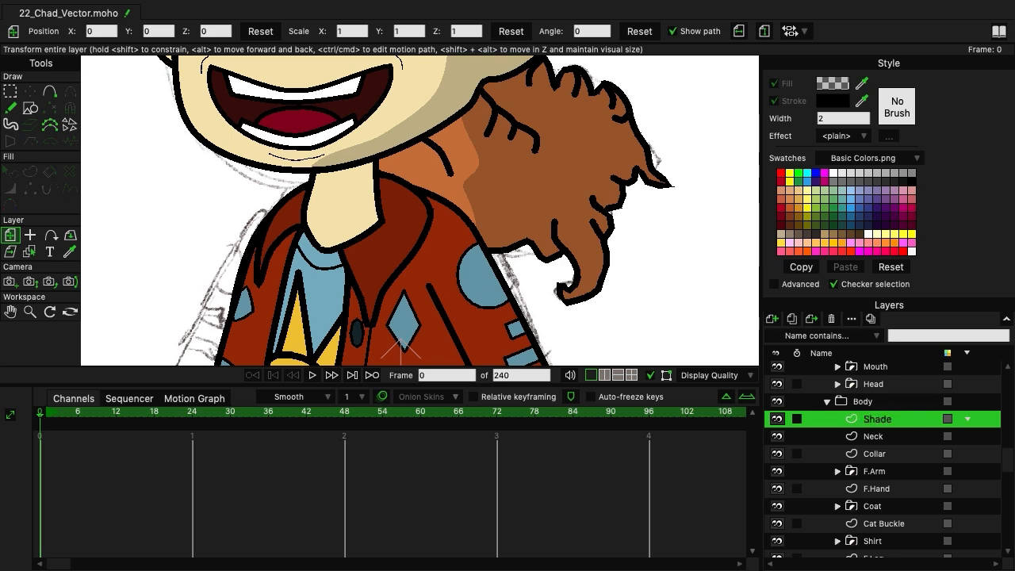
# On the new Shade layer, draw a closed shade shape across the upper neck under the chin and deselect its points.
pyautogui.click(51, 93)
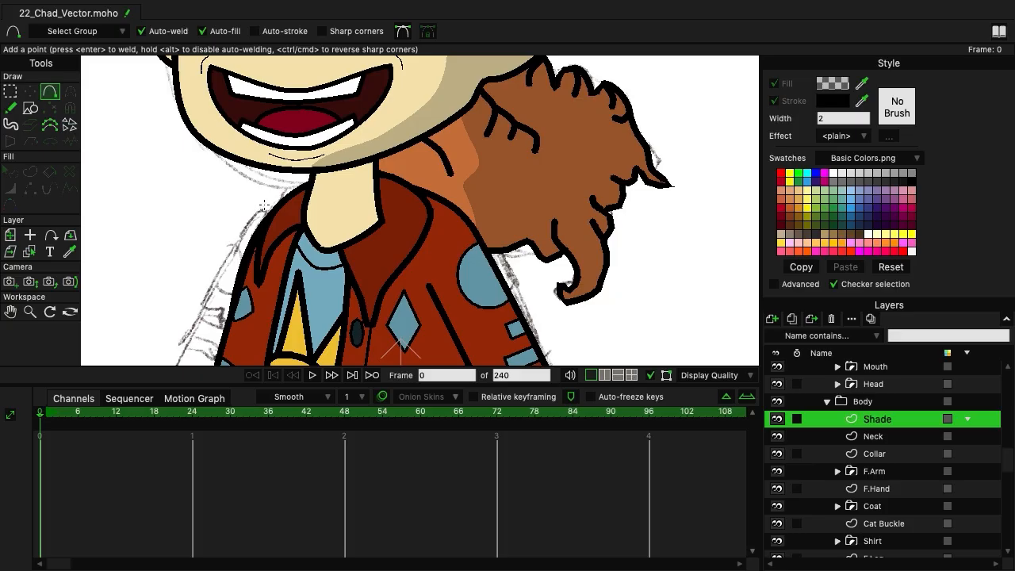
pyautogui.moveTo(299, 180); pyautogui.dragTo(388, 139)
pyautogui.moveTo(388, 139); pyautogui.dragTo(300, 154)
pyautogui.moveTo(299, 155); pyautogui.dragTo(299, 180)
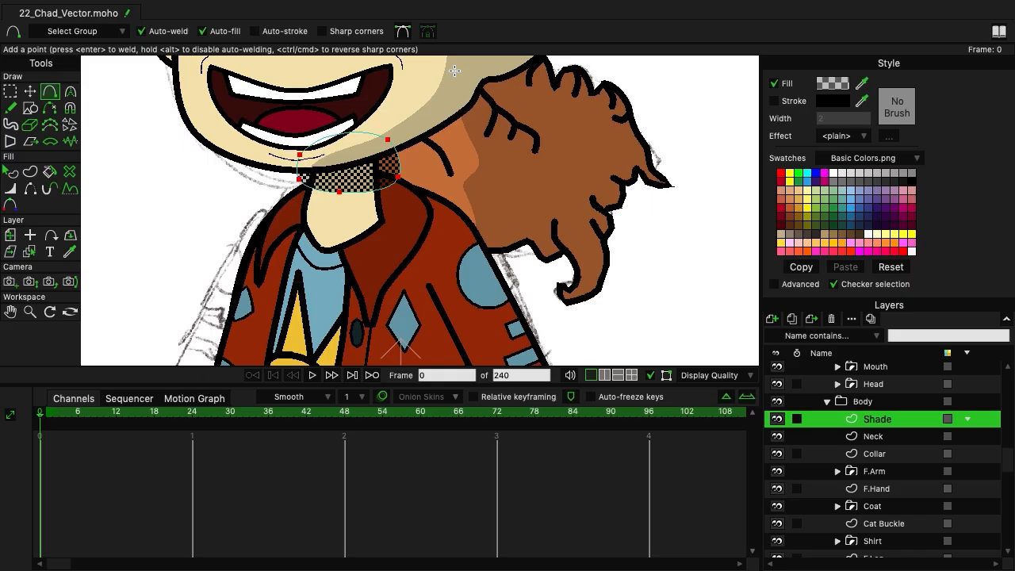
pyautogui.click(10, 91)
pyautogui.click(135, 197)
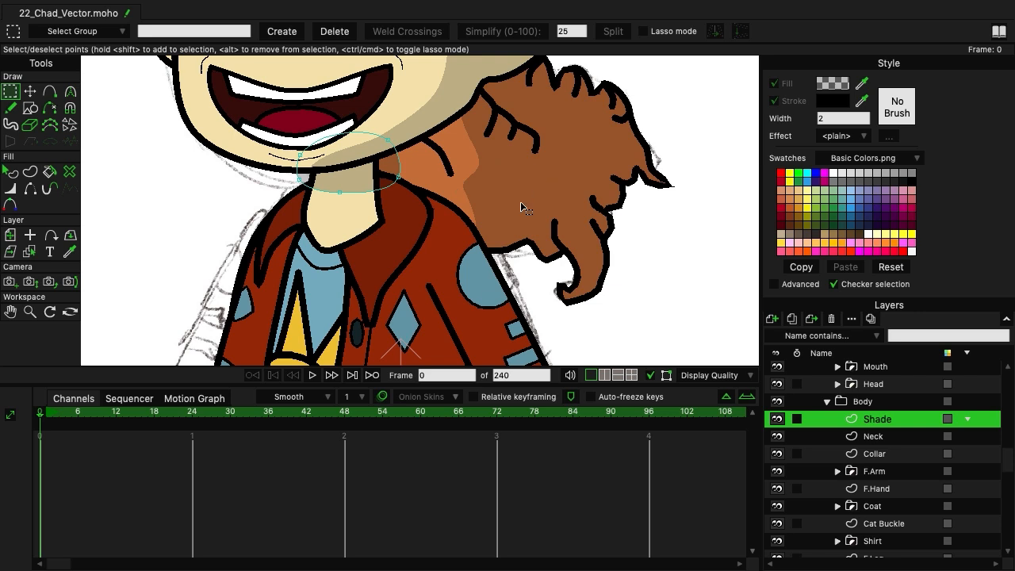
# Reshape the neck shade by moving its points so the lower edge follows the chin more closely across the upper neck.
pyautogui.moveTo(502, 121); pyautogui.dragTo(632, 277)
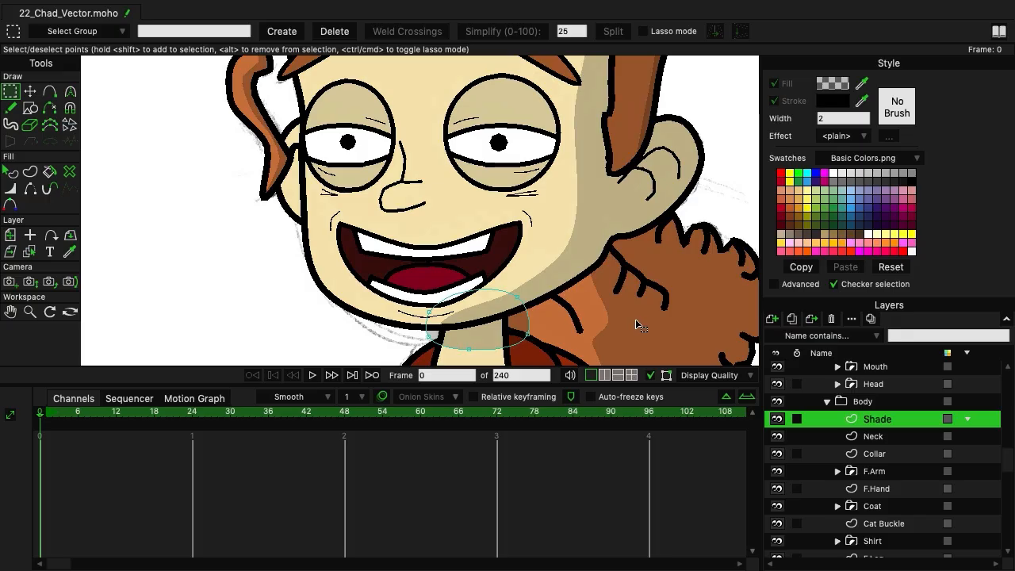
pyautogui.scroll(-5, 568, 186)
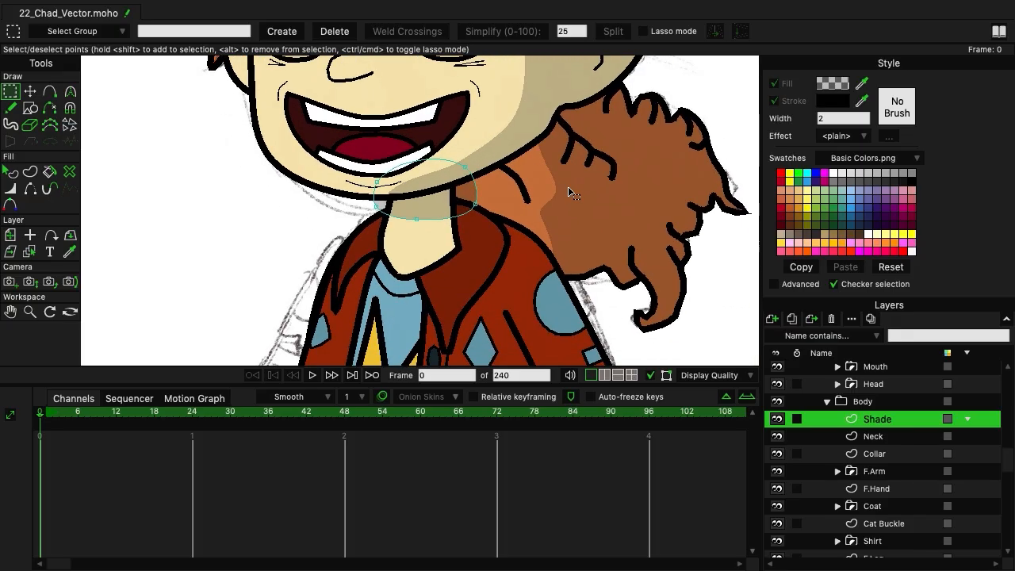
pyautogui.click(24, 97)
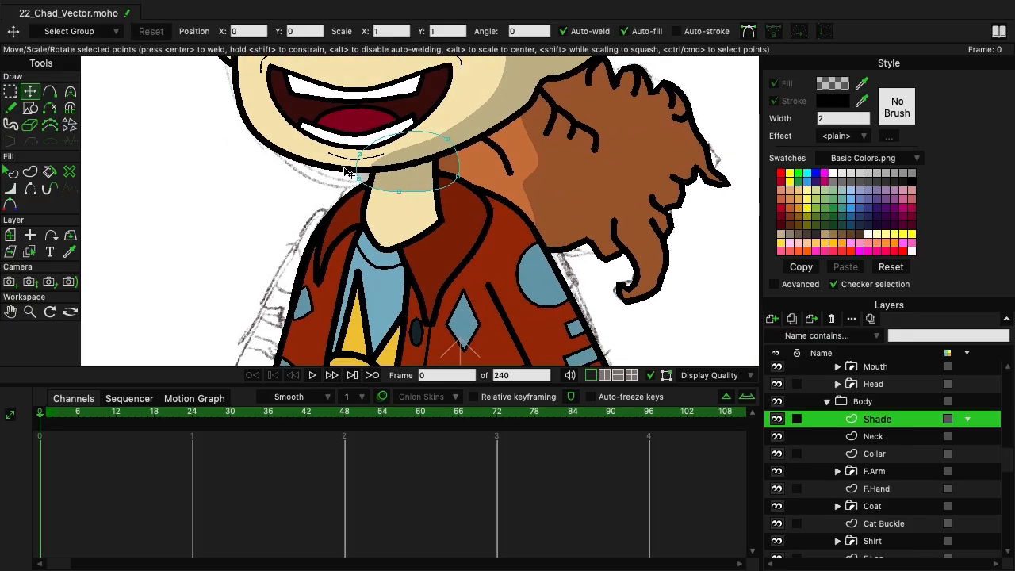
pyautogui.moveTo(360, 153); pyautogui.dragTo(360, 179)
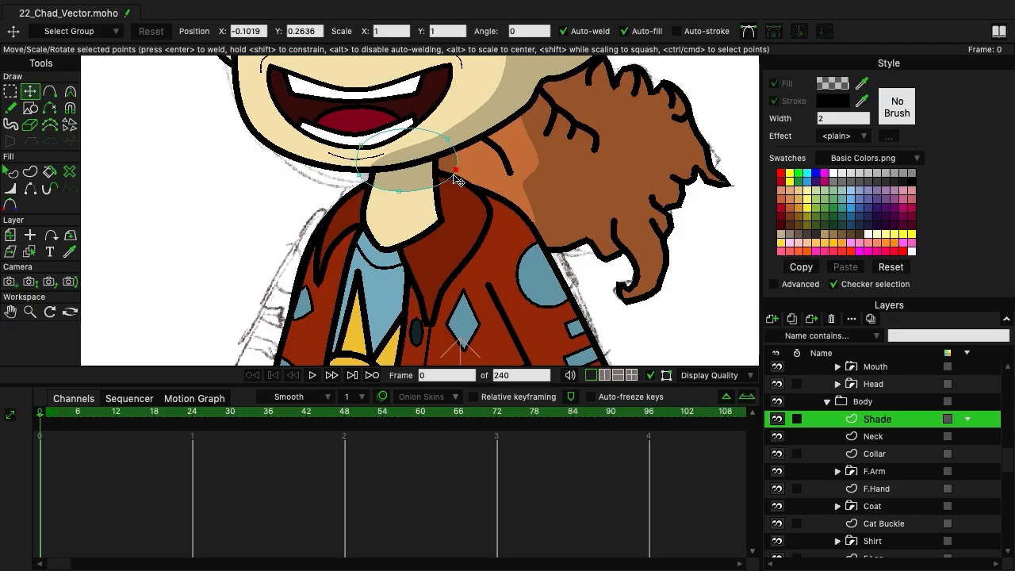
pyautogui.click(399, 190)
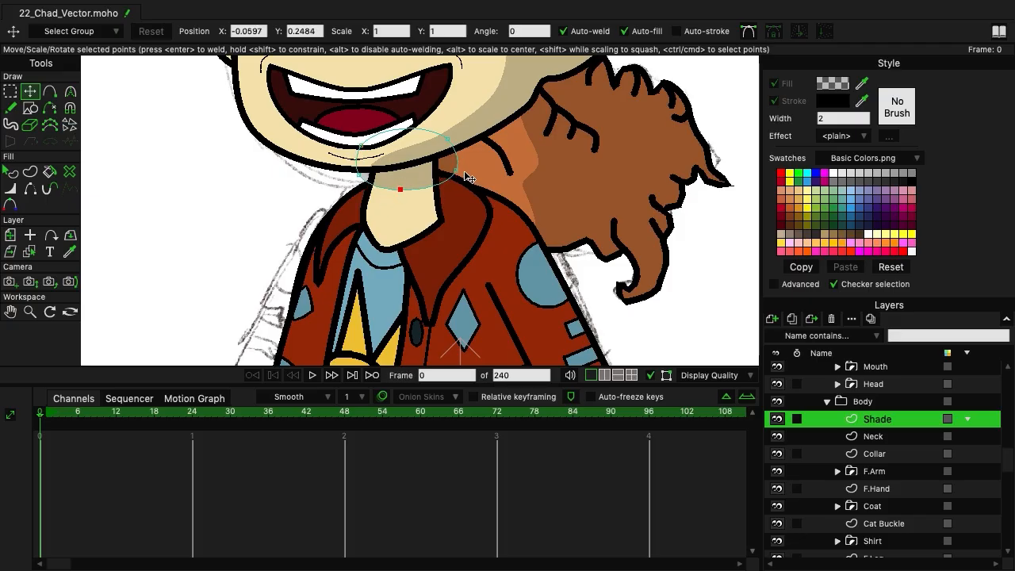
pyautogui.moveTo(447, 139); pyautogui.dragTo(446, 120)
pyautogui.moveTo(361, 153); pyautogui.dragTo(361, 140)
pyautogui.moveTo(400, 190); pyautogui.dragTo(409, 192)
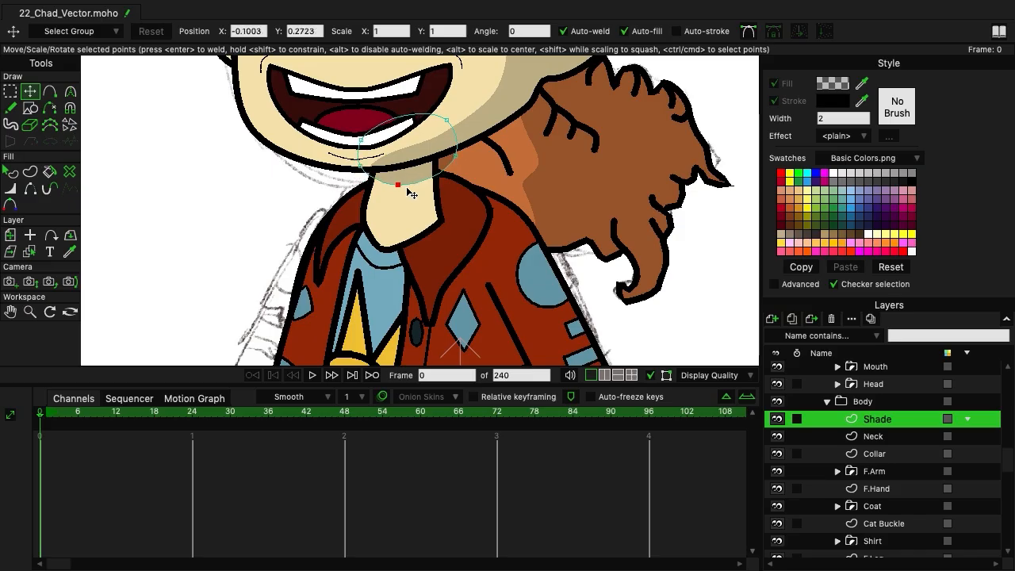
pyautogui.moveTo(411, 194); pyautogui.dragTo(409, 190)
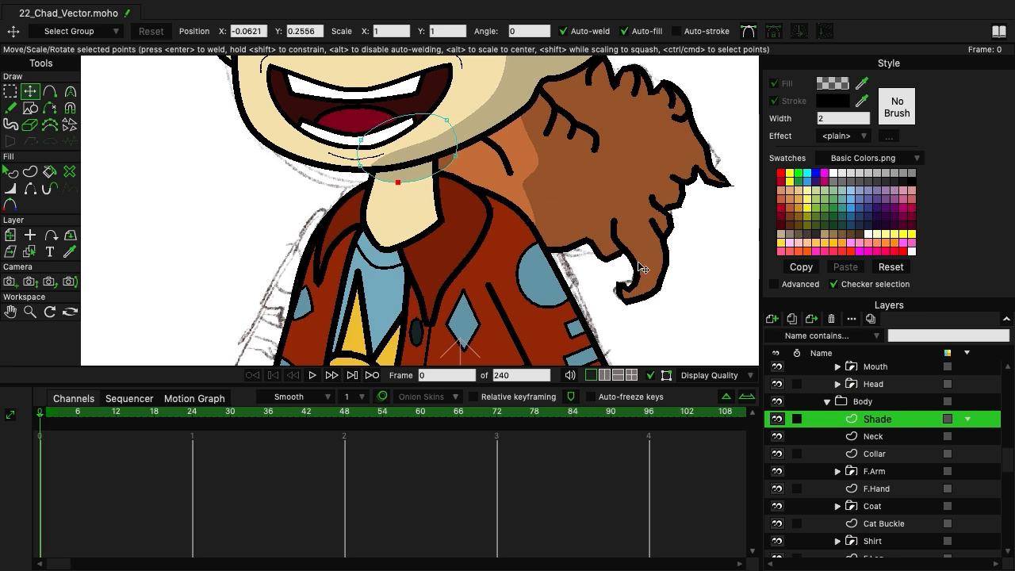
# Group the neck's Shade layer with the Neck layer and name the new group Neck.
pyautogui.keyDown('ctrl'); pyautogui.click(875, 436); pyautogui.keyUp('ctrl')
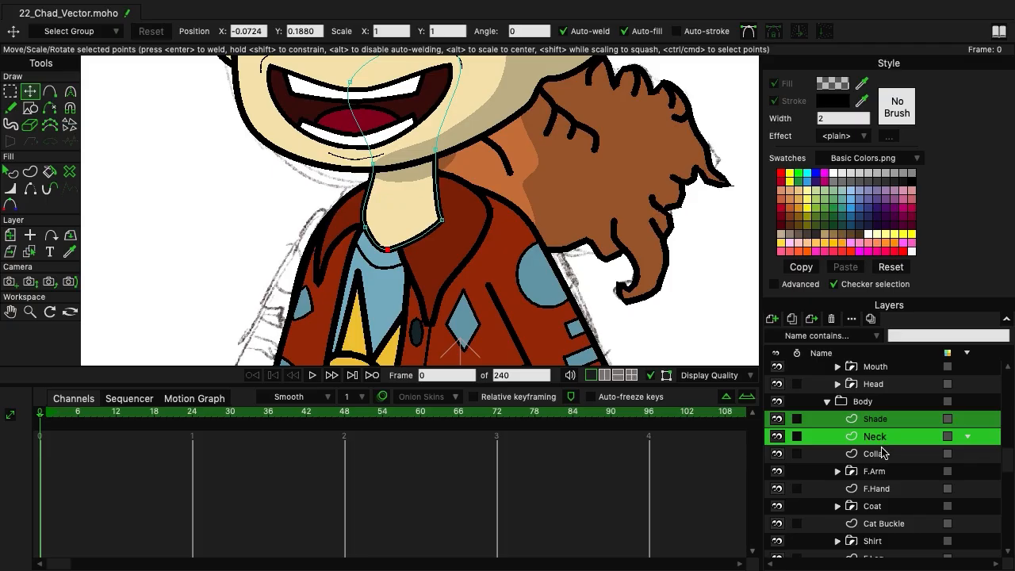
pyautogui.rightClick(882, 438)
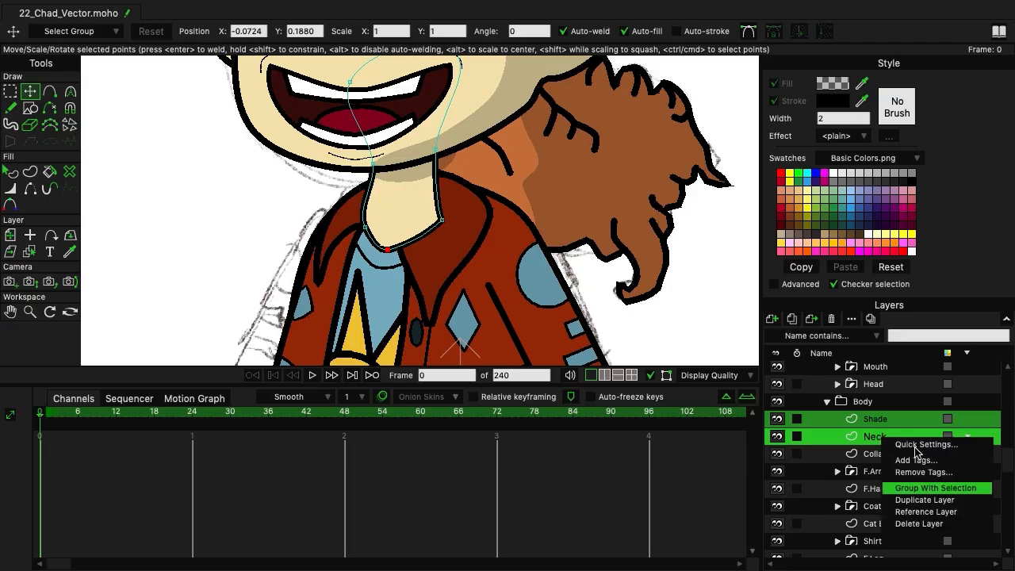
pyautogui.click(936, 489)
pyautogui.doubleClick(884, 423)
pyautogui.write('N')
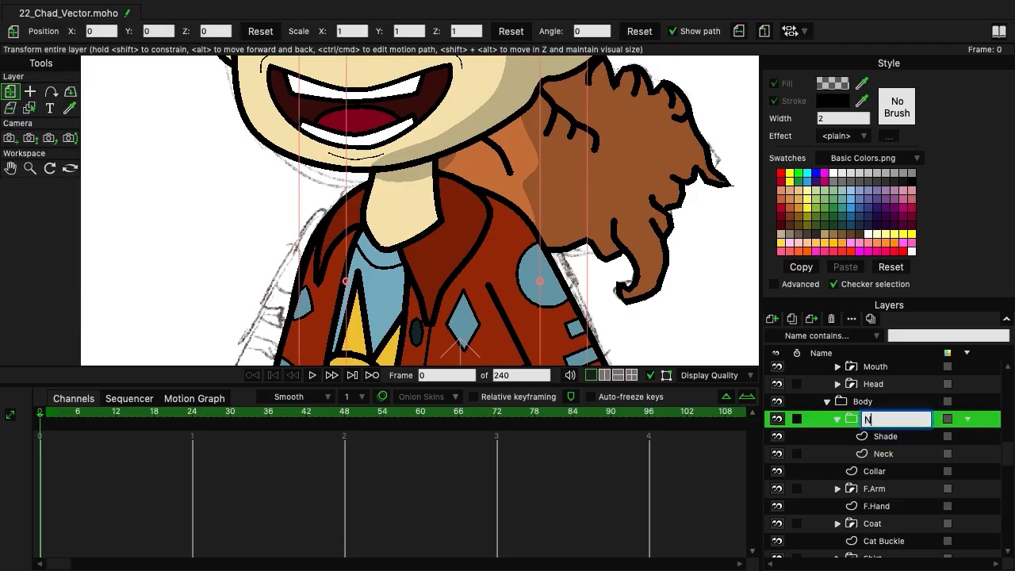
pyautogui.write('eck')
pyautogui.press('Return')
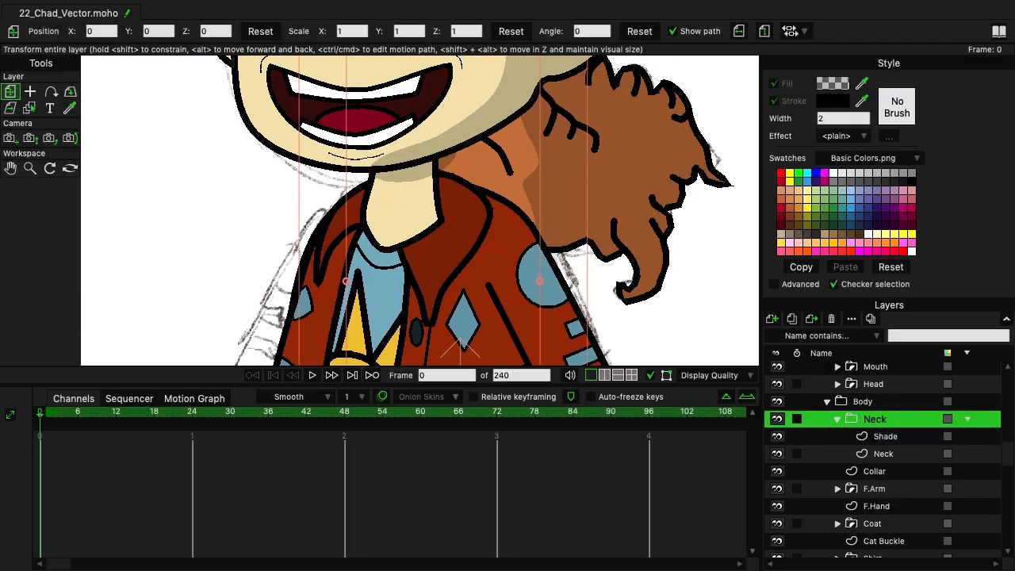
# Set the Neck group's mask to Hide all.
pyautogui.doubleClick(847, 420)
pyautogui.click(339, 55)
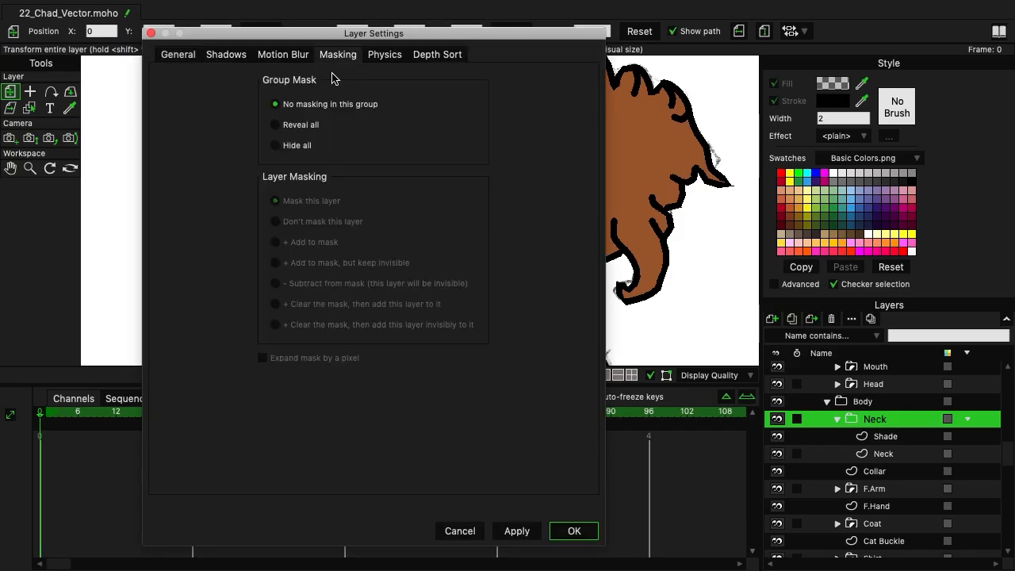
pyautogui.click(304, 147)
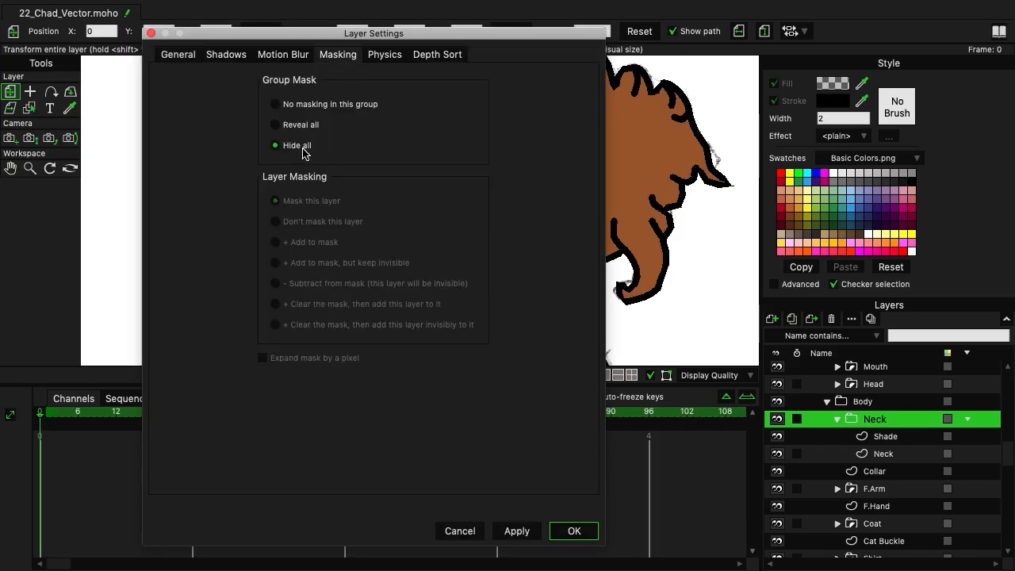
pyautogui.click(568, 536)
# Exclude strokes from the mask of the Neck layer inside the Neck group.
pyautogui.doubleClick(884, 455)
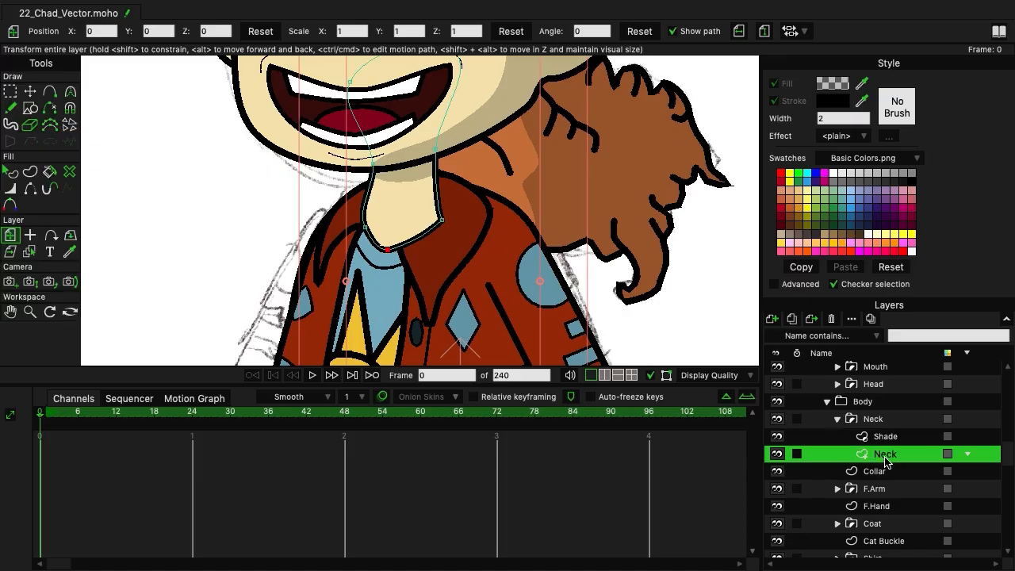
pyautogui.click(340, 56)
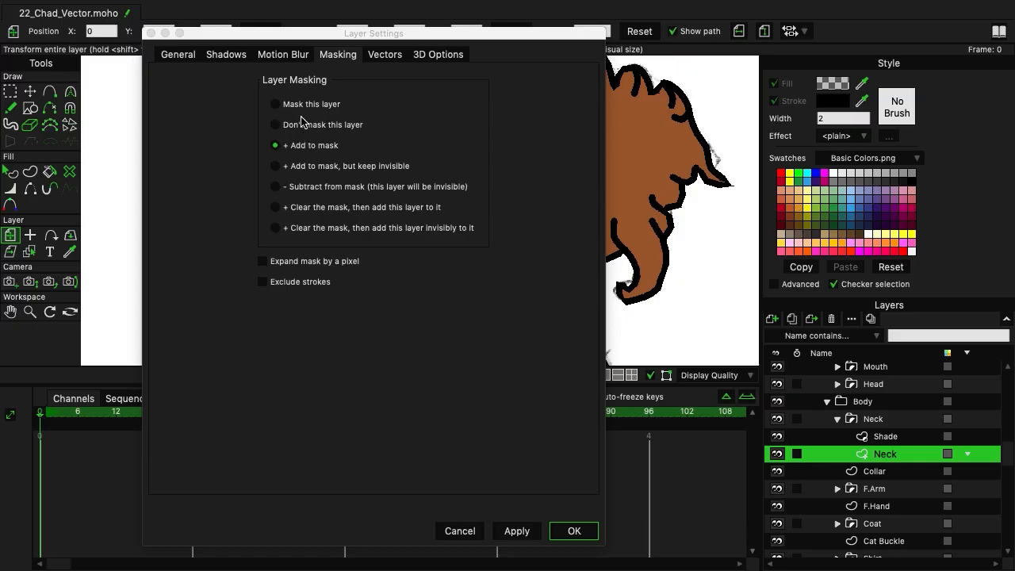
pyautogui.click(287, 283)
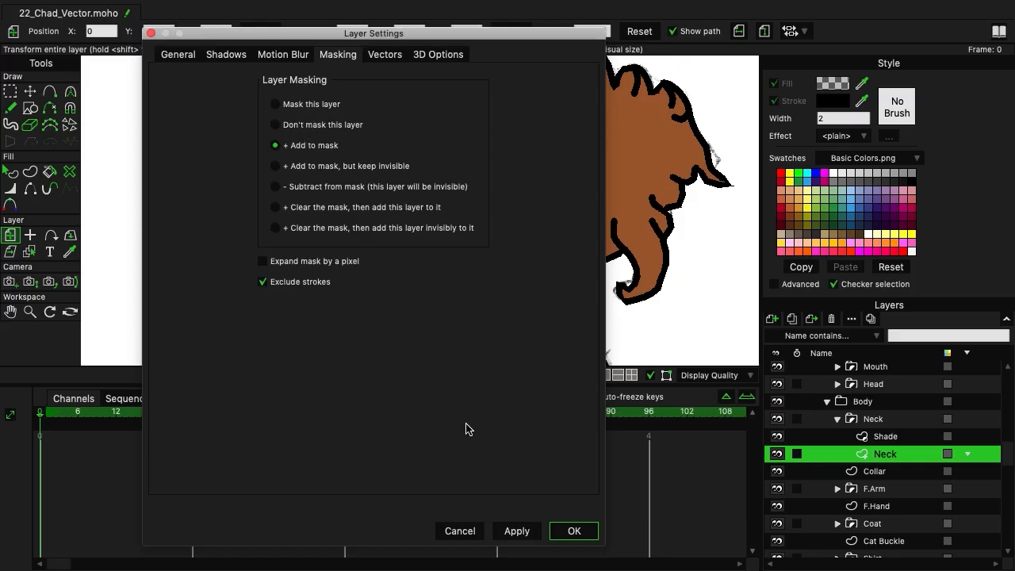
pyautogui.click(586, 533)
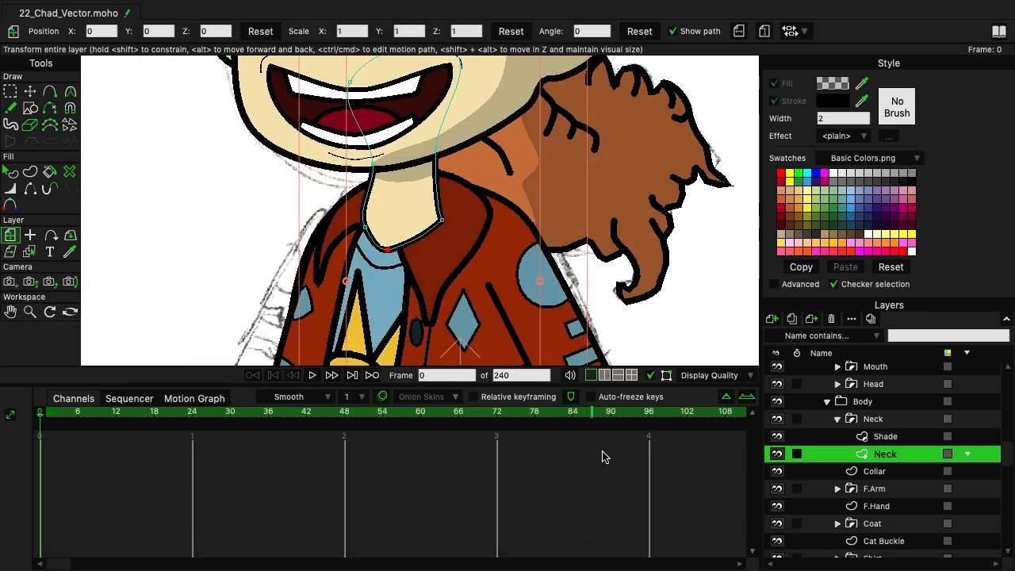
# Collapse the Neck group and add a vector layer named Shade directly above the Collar layer.
pyautogui.click(891, 472)
pyautogui.click(836, 418)
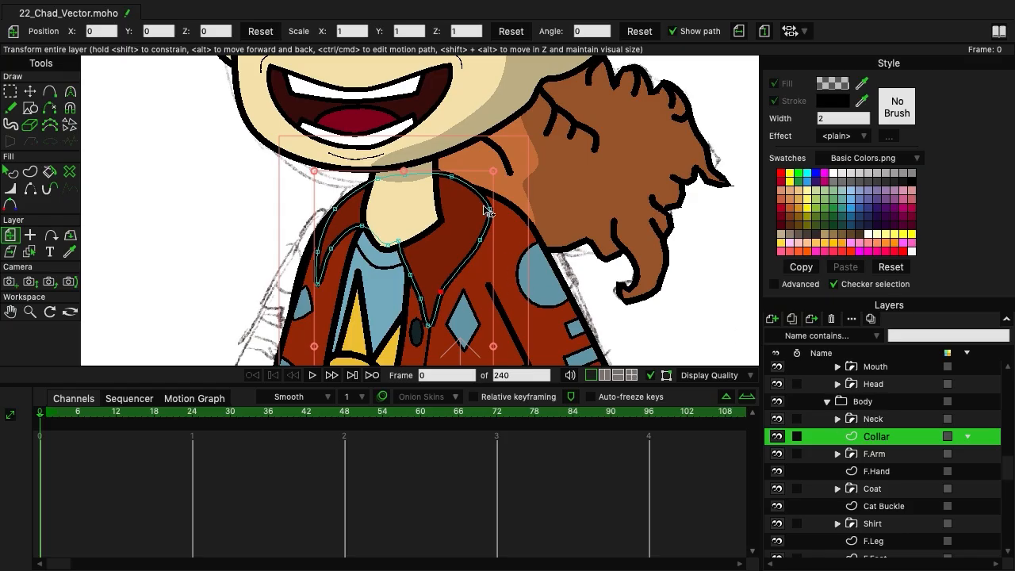
pyautogui.scroll(3, 446, 220)
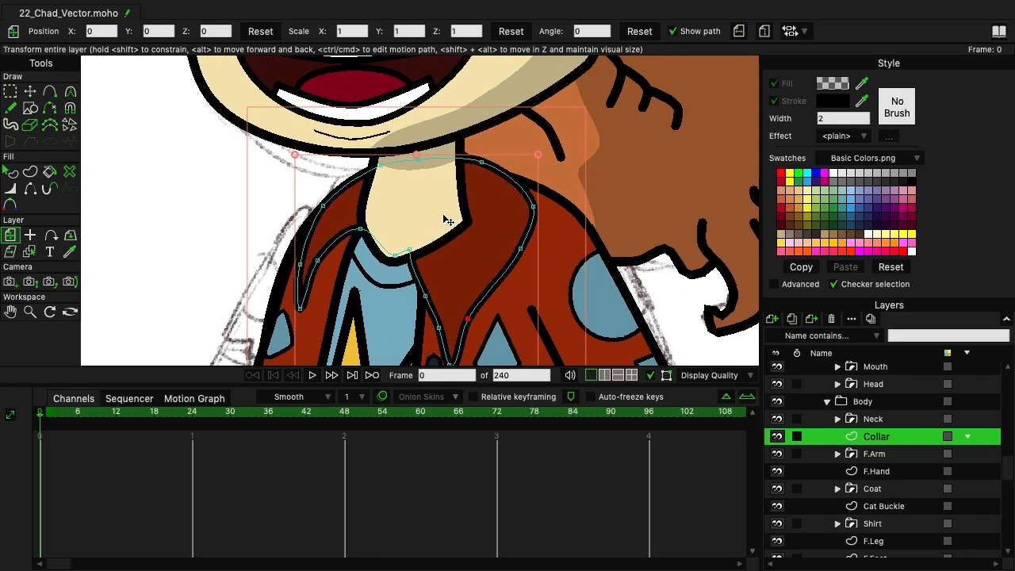
pyautogui.click(771, 319)
pyautogui.click(788, 331)
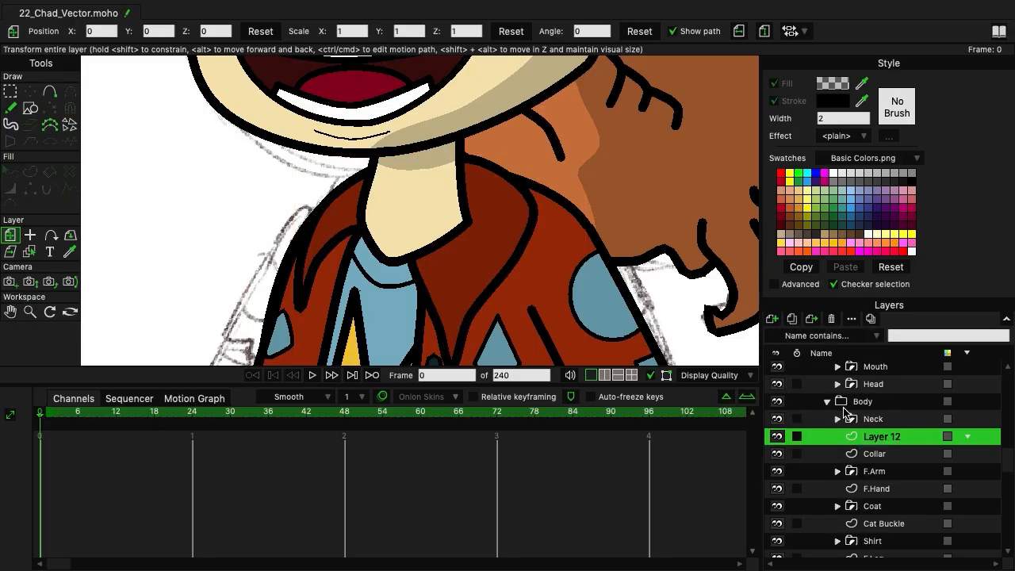
pyautogui.doubleClick(887, 437)
pyautogui.write('Shade')
pyautogui.press('Return')
# On the new Shade layer, draw a closed shade shape along the collar's outer edges and around the neck, then deselect its points.
pyautogui.click(44, 94)
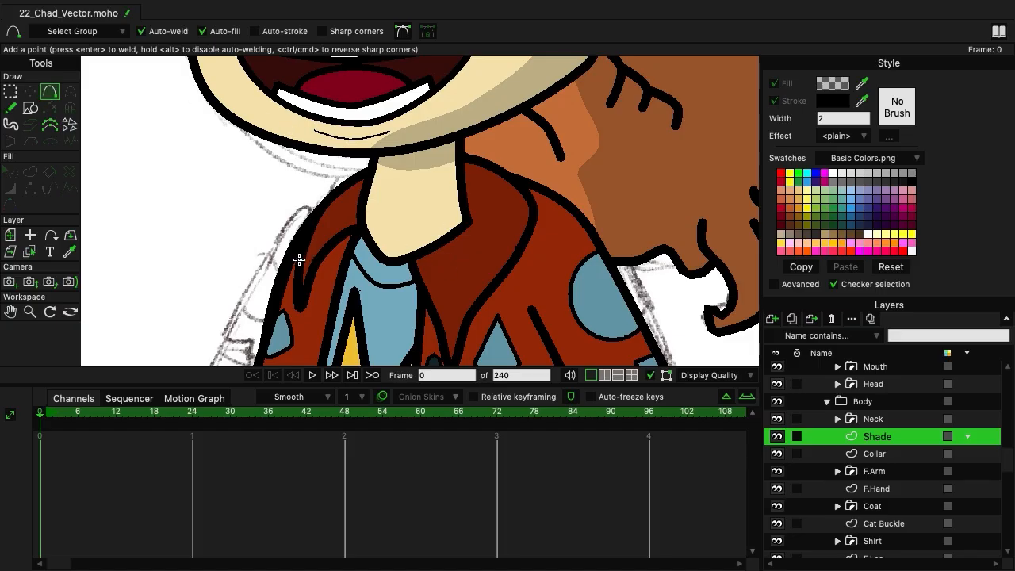
pyautogui.moveTo(299, 259); pyautogui.dragTo(337, 220)
pyautogui.click(338, 220)
pyautogui.click(349, 209)
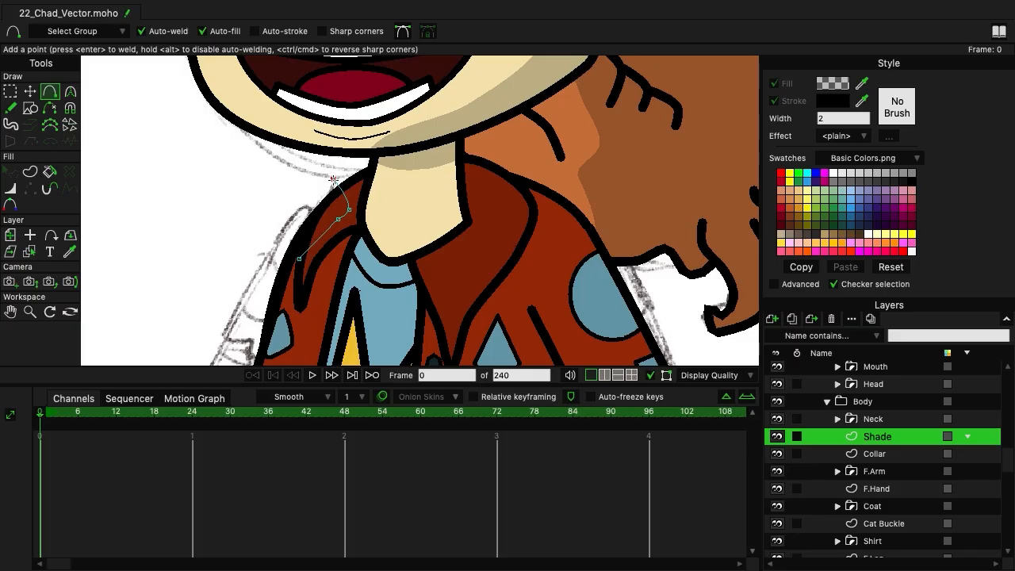
pyautogui.click(333, 180)
pyautogui.click(507, 152)
pyautogui.click(544, 207)
pyautogui.click(527, 272)
pyautogui.scroll(-3, 476, 227)
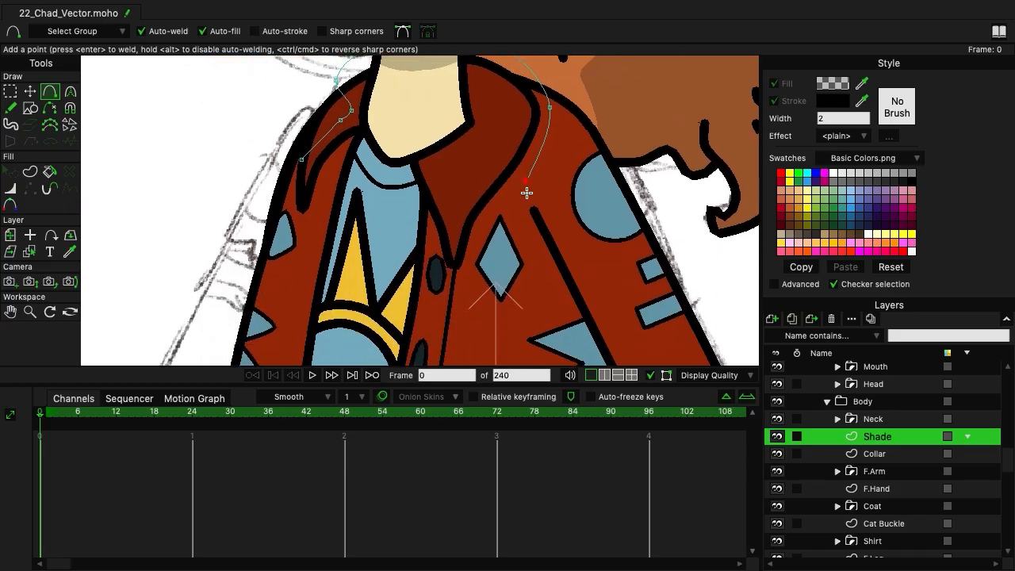
pyautogui.click(479, 225)
pyautogui.click(469, 276)
pyautogui.click(437, 276)
pyautogui.click(456, 222)
pyautogui.click(463, 207)
pyautogui.click(503, 157)
pyautogui.click(519, 112)
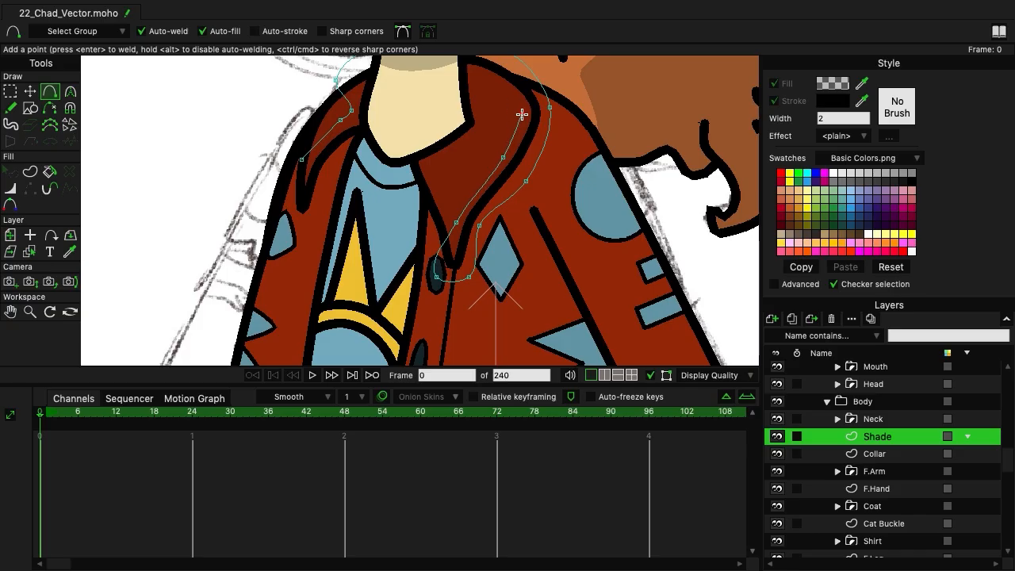
pyautogui.moveTo(521, 114); pyautogui.dragTo(304, 161)
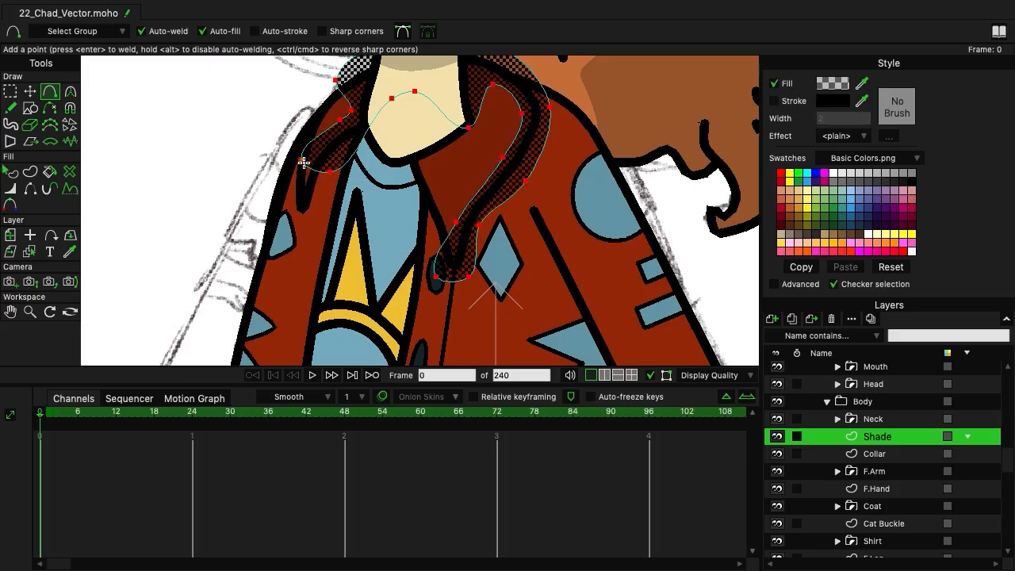
pyautogui.moveTo(650, 122); pyautogui.dragTo(627, 136)
# Group the collar's Shade layer with the Collar layer and name the new group Collar.
pyautogui.keyDown('shift'); pyautogui.click(896, 459); pyautogui.keyUp('shift')
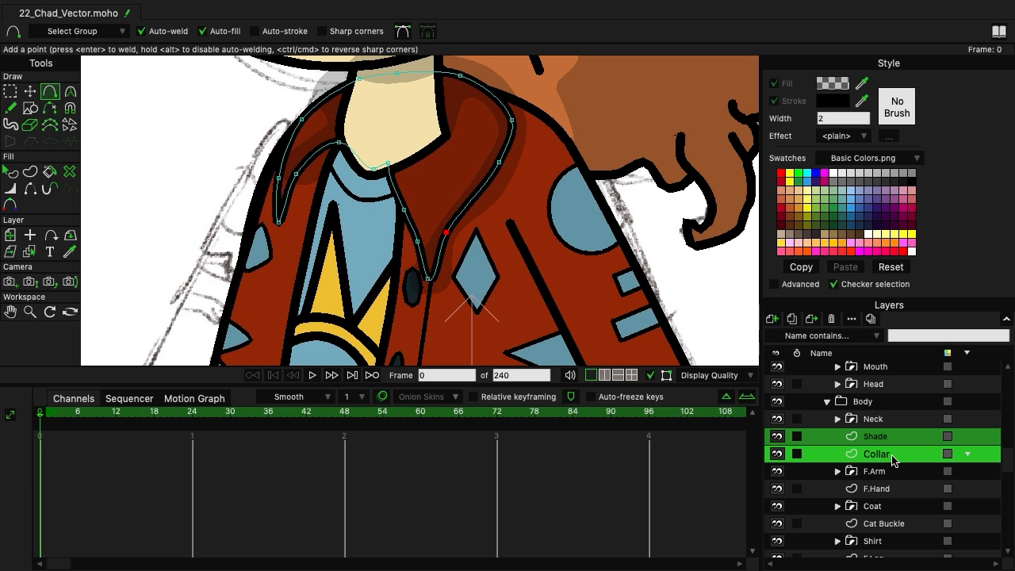
pyautogui.rightClick(876, 458)
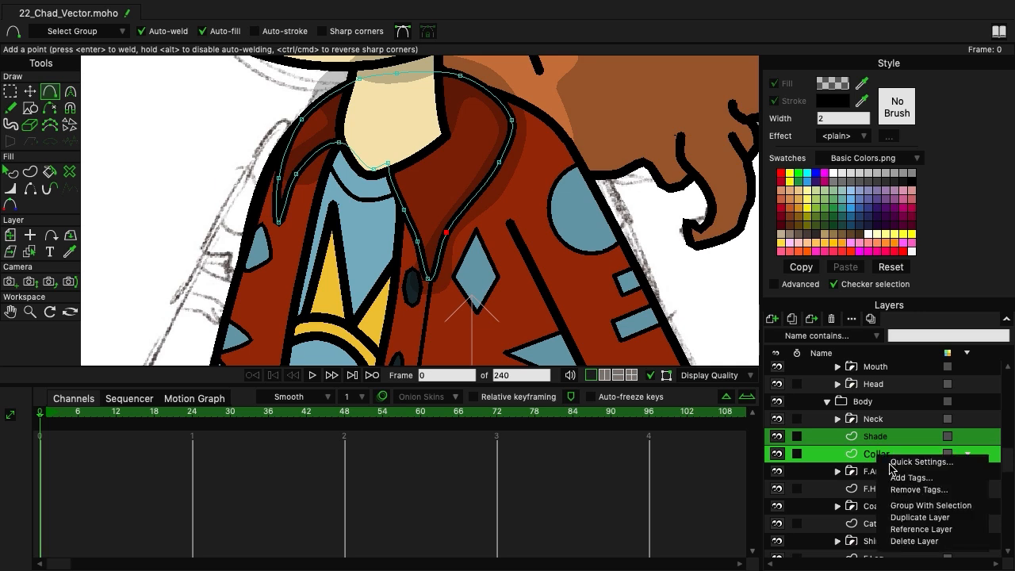
pyautogui.click(929, 505)
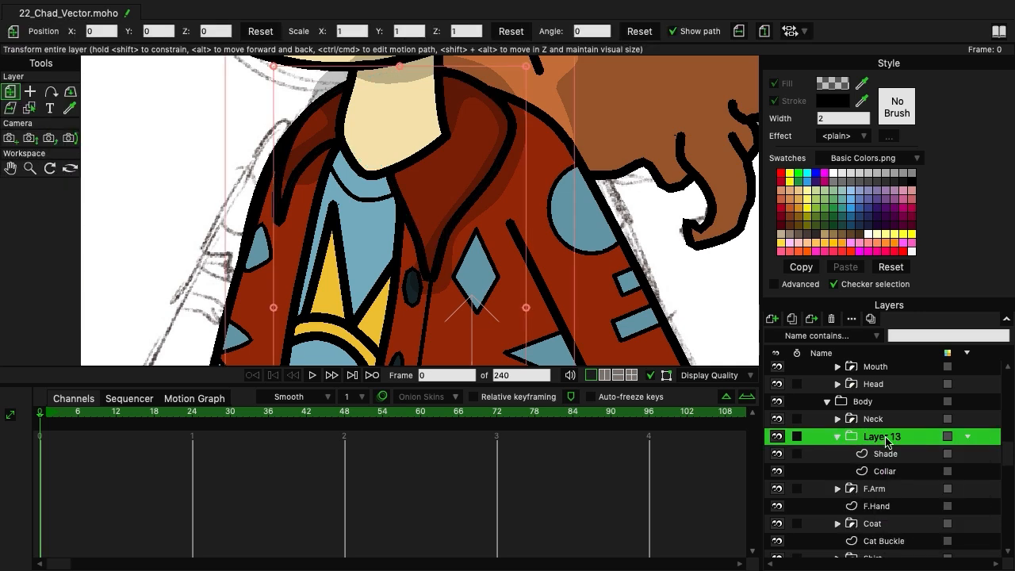
pyautogui.doubleClick(885, 437)
pyautogui.write('Collar')
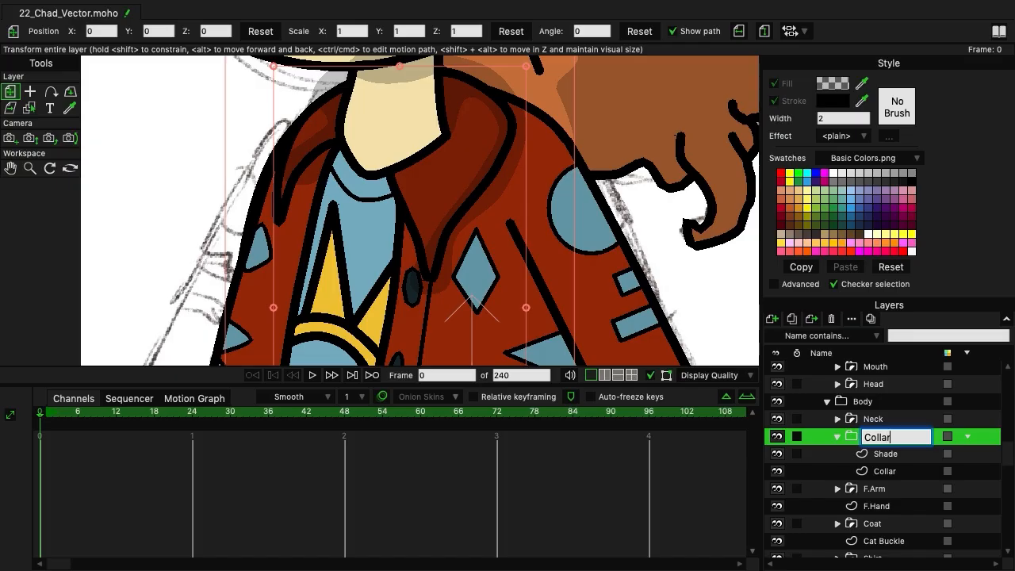
pyautogui.press('Return')
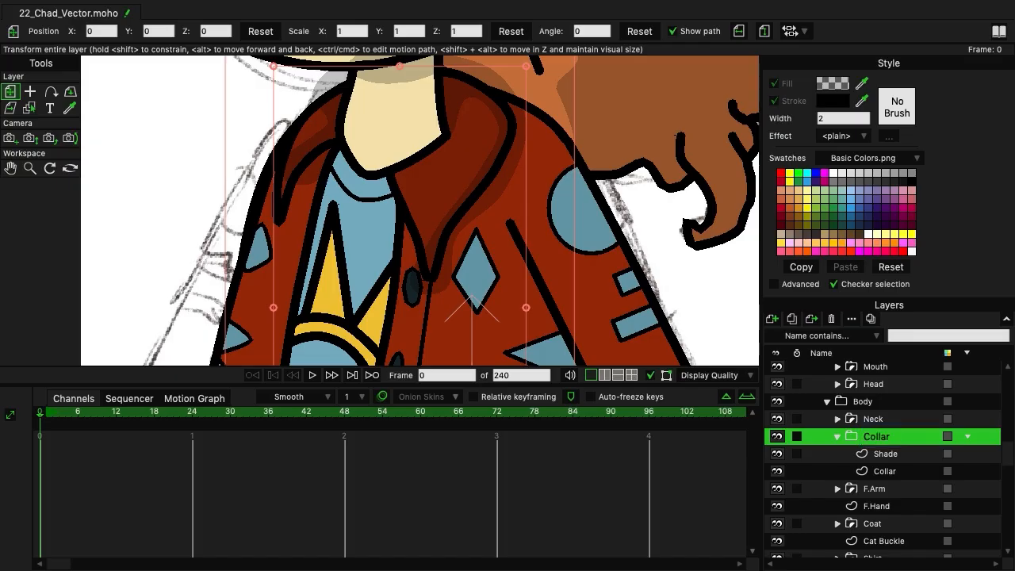
# Set the Collar group's mask to Hide all and apply it.
pyautogui.doubleClick(851, 437)
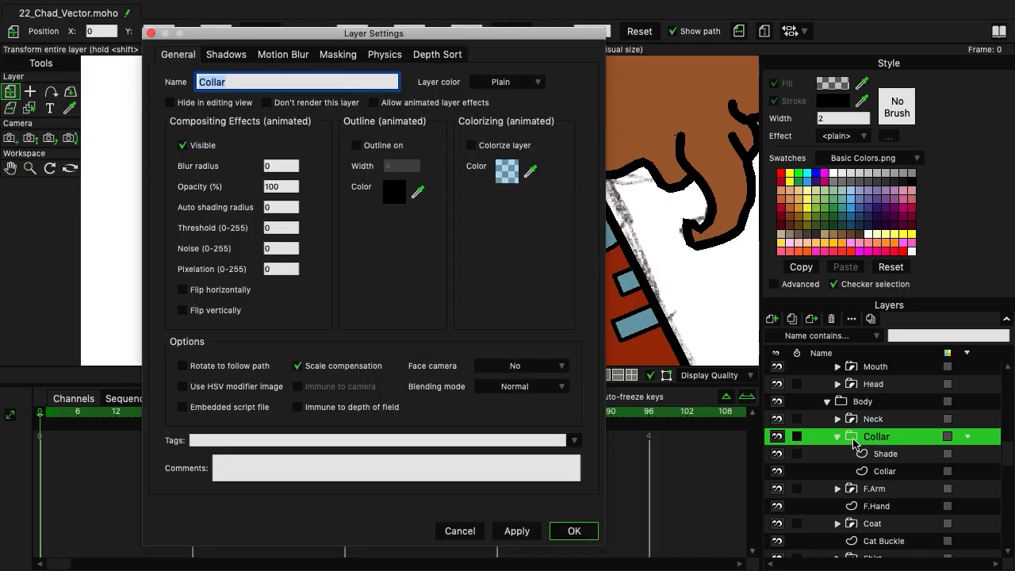
pyautogui.click(337, 55)
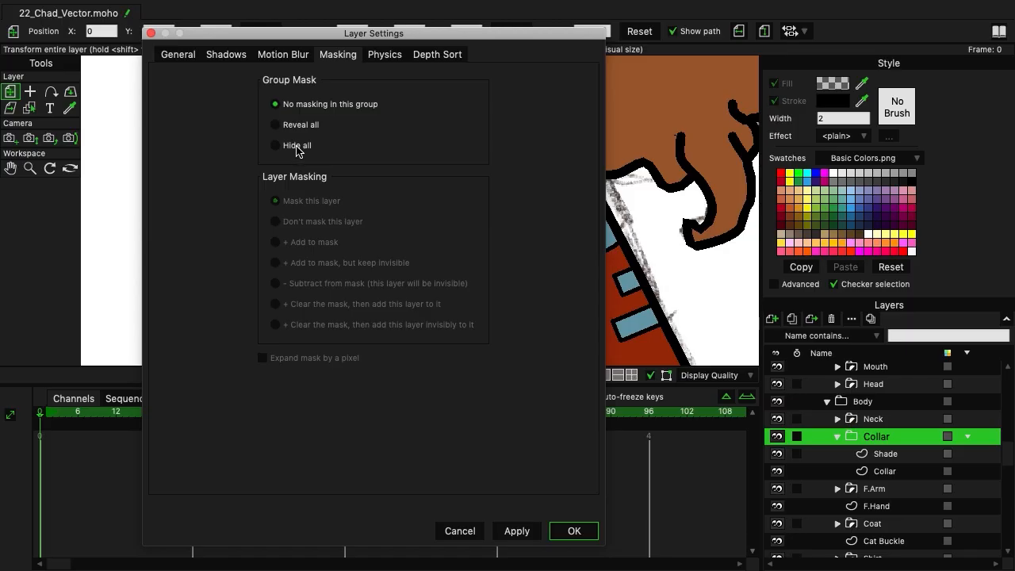
pyautogui.click(531, 537)
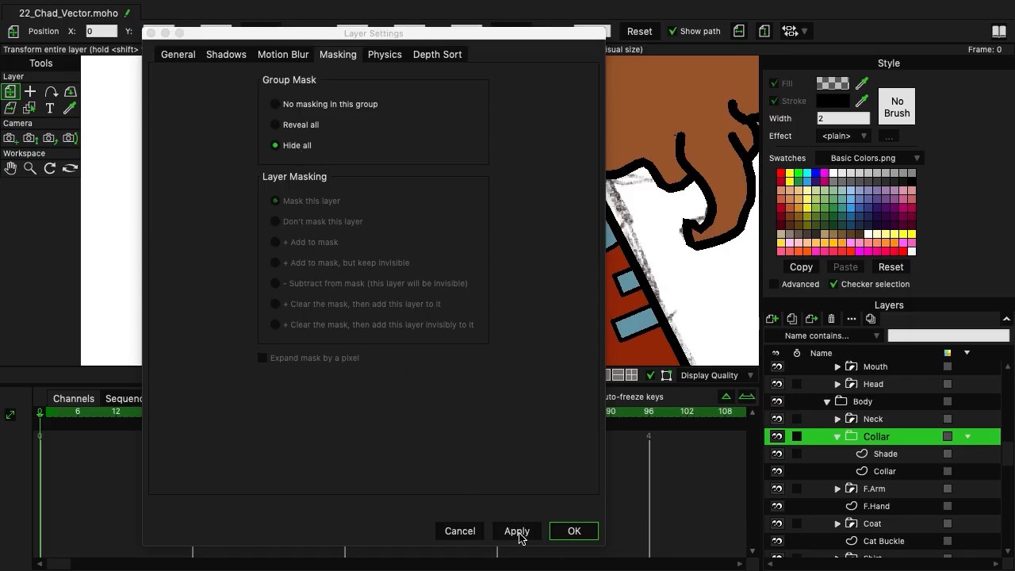
# Exclude strokes from the mask of the Collar layer inside the Collar group.
pyautogui.click(893, 476)
pyautogui.click(290, 283)
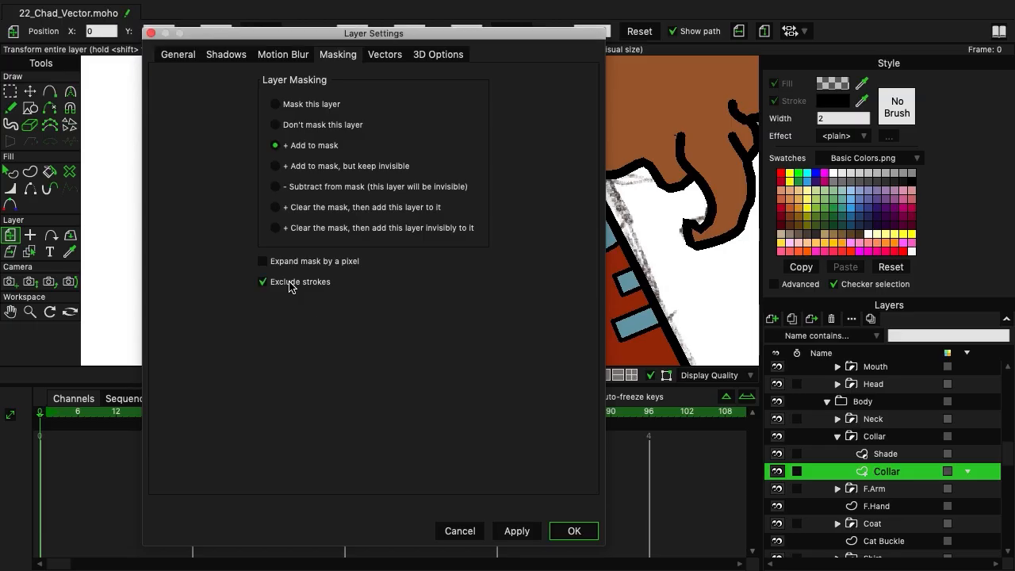
pyautogui.click(573, 531)
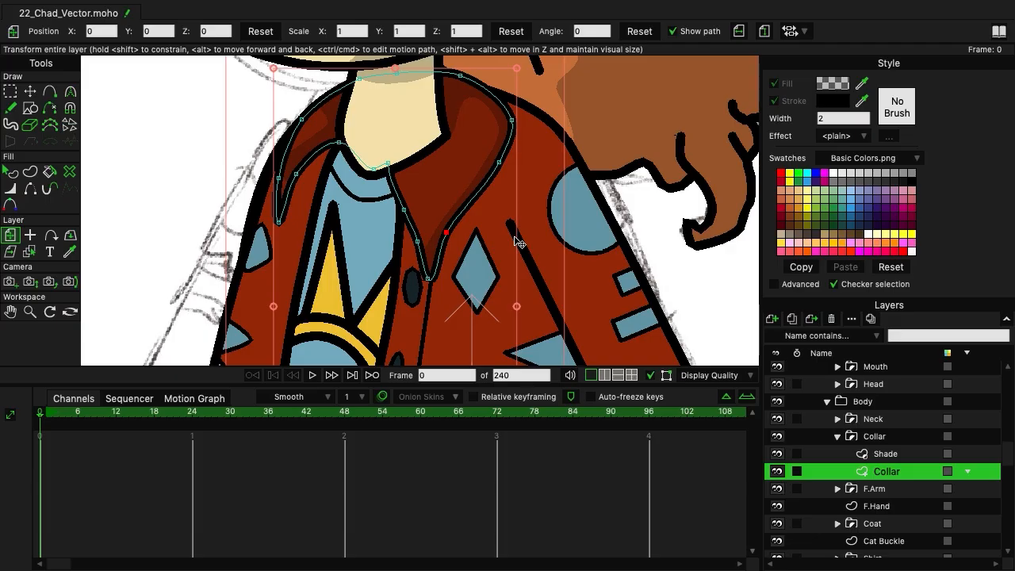
# On the collar's Shade layer, move the shade shape's outer points closer to the collar's upper edges and its narrow side flap.
pyautogui.click(29, 91)
pyautogui.click(888, 453)
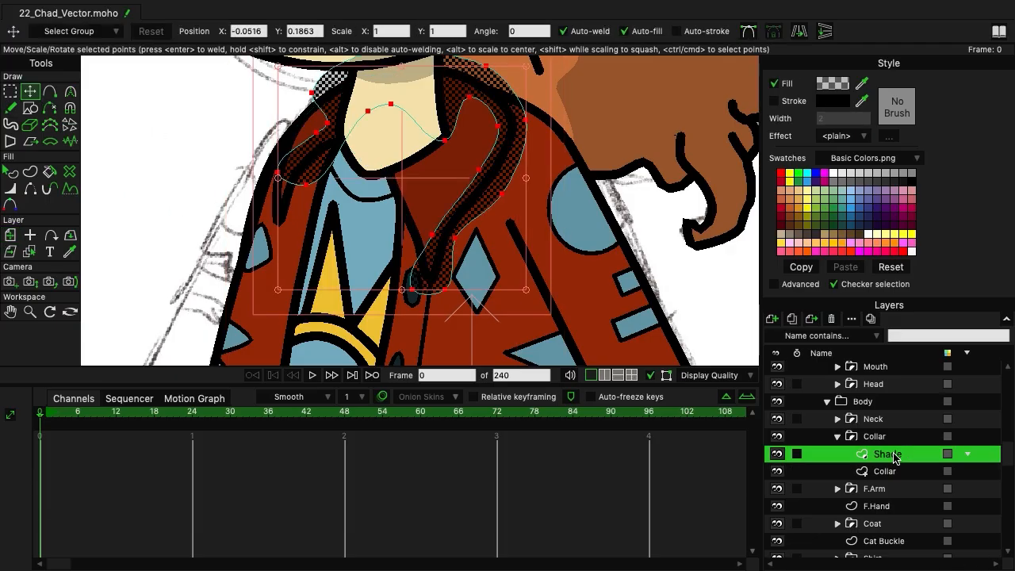
pyautogui.click(246, 112)
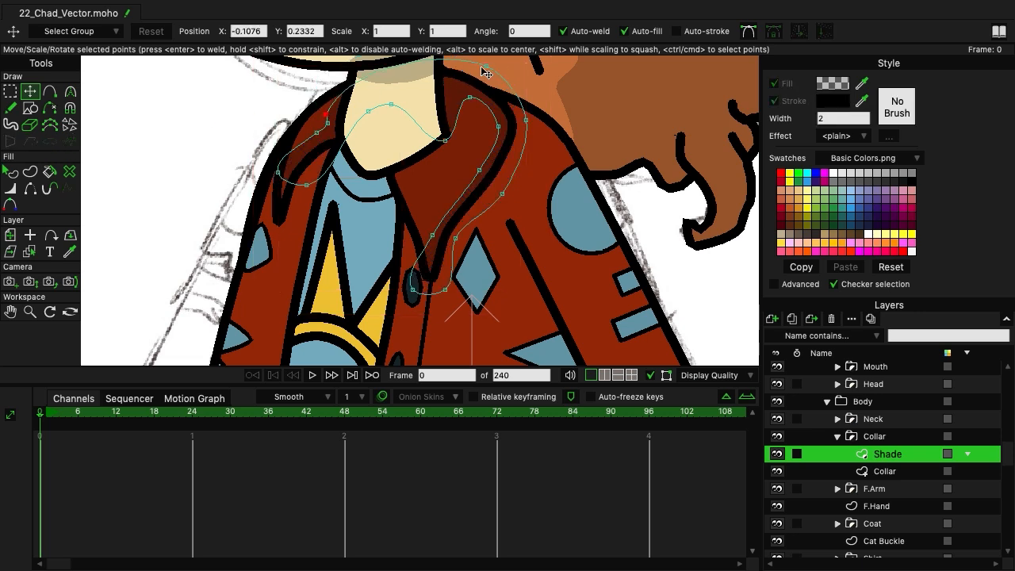
pyautogui.moveTo(485, 66); pyautogui.dragTo(504, 95)
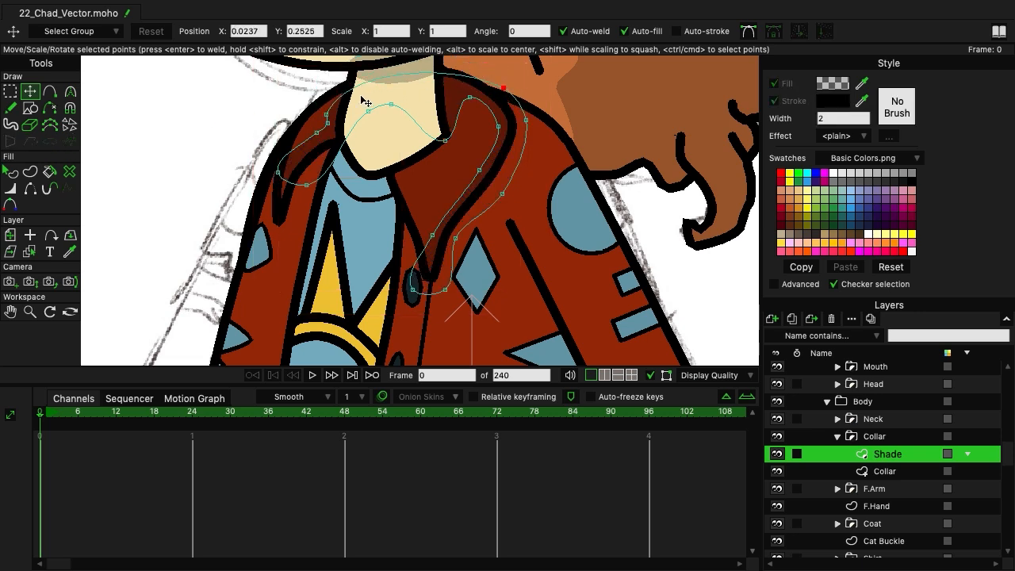
pyautogui.click(330, 113)
pyautogui.moveTo(334, 112); pyautogui.dragTo(328, 110)
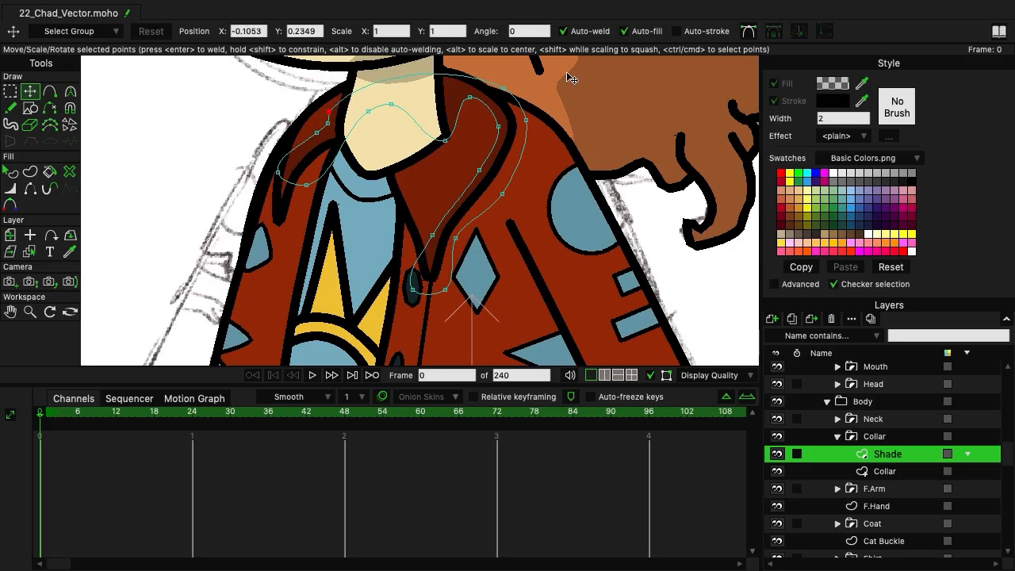
pyautogui.moveTo(277, 171); pyautogui.dragTo(287, 197)
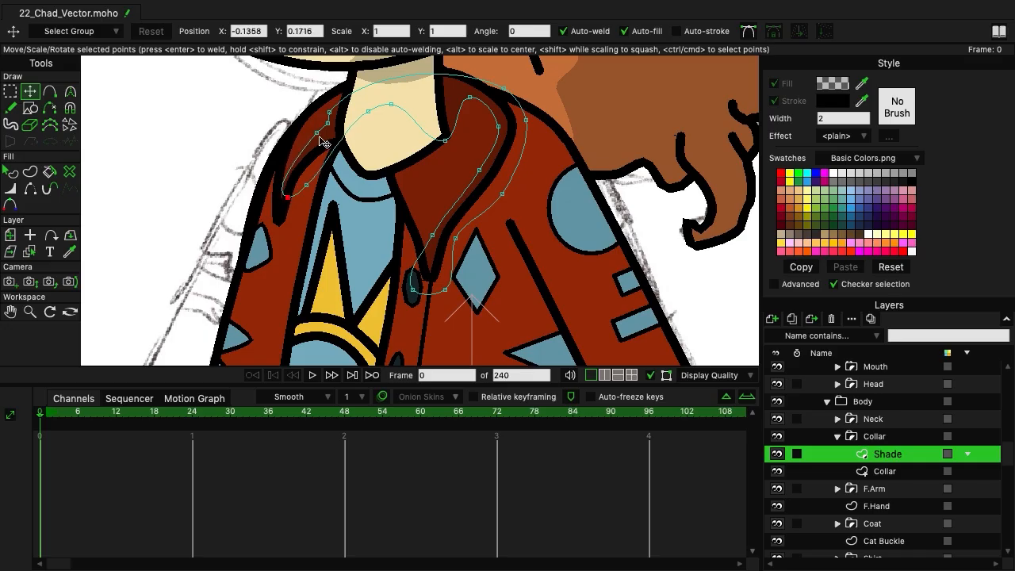
# Reposition the shade's inner points on the wide collar flap and adjust the curve handles at its upper peak.
pyautogui.click(443, 140)
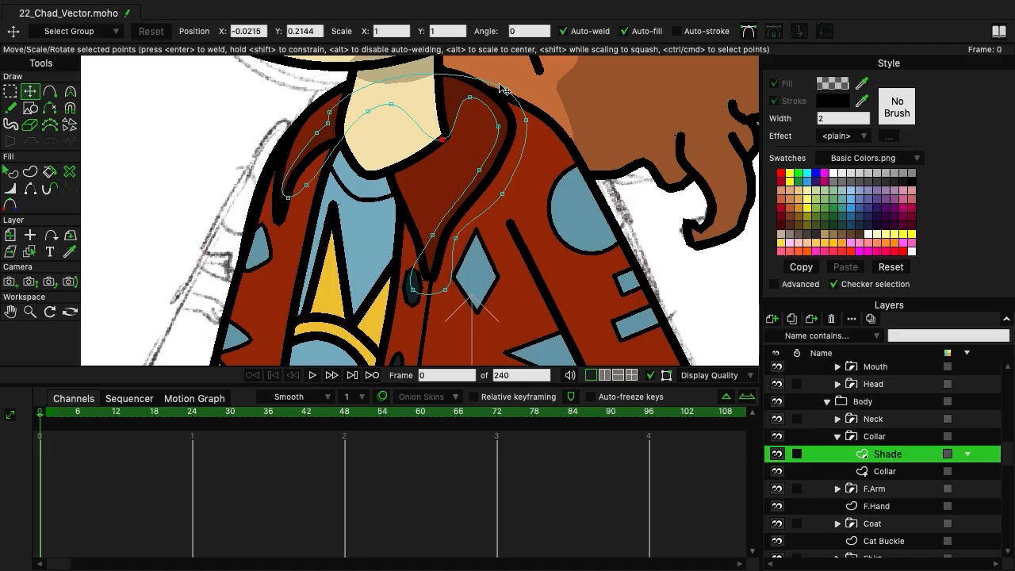
pyautogui.moveTo(498, 126); pyautogui.dragTo(489, 148)
pyautogui.moveTo(470, 96)
pyautogui.mouseDown()
pyautogui.moveTo(464, 119)
pyautogui.moveTo(463, 110)
pyautogui.mouseUp()
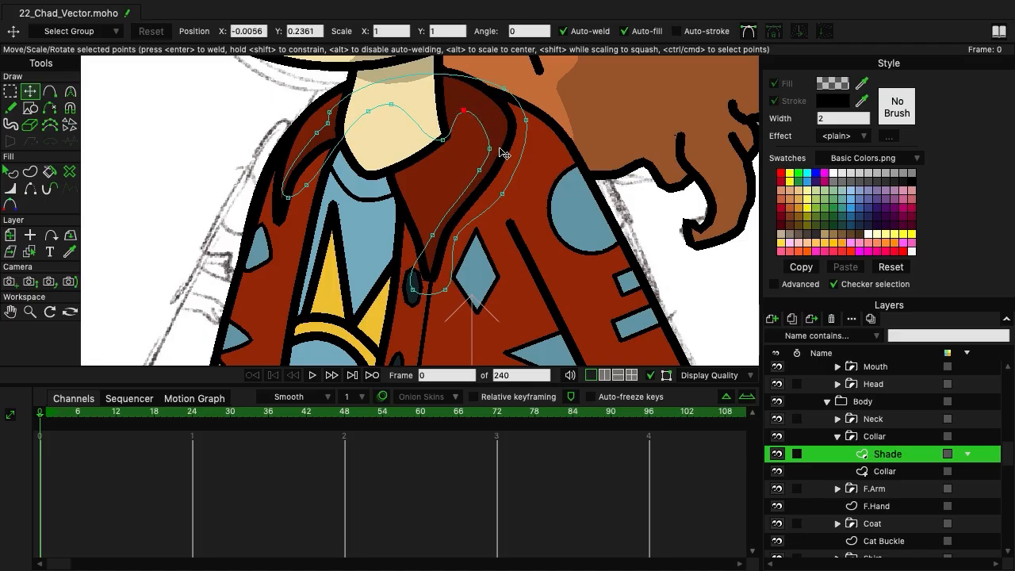
pyautogui.click(69, 91)
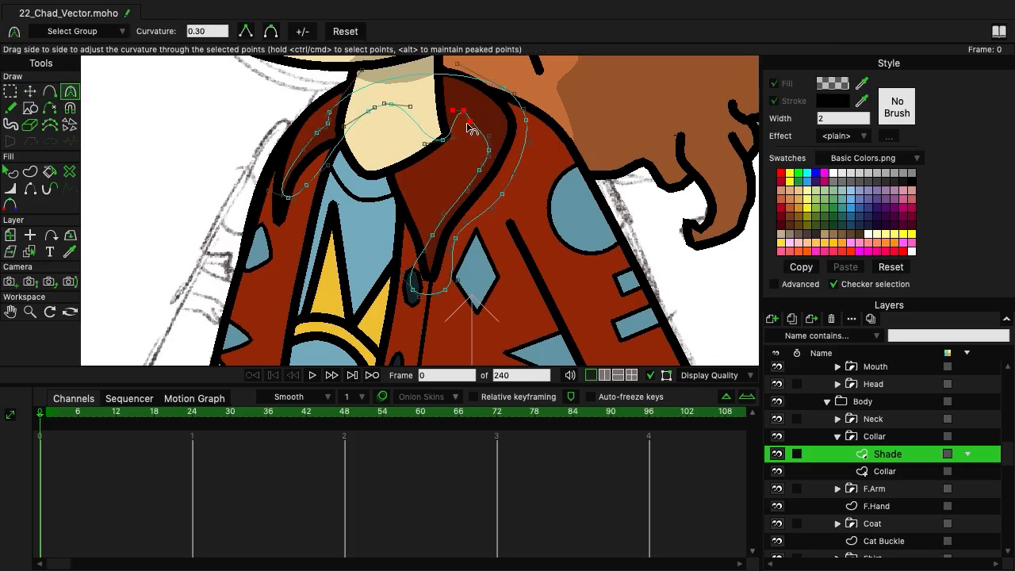
pyautogui.click(454, 116)
pyautogui.moveTo(452, 116); pyautogui.dragTo(453, 117)
# On the Collar layer, draw a short curved crease line from the neck opening up into the wide collar flap.
pyautogui.click(904, 471)
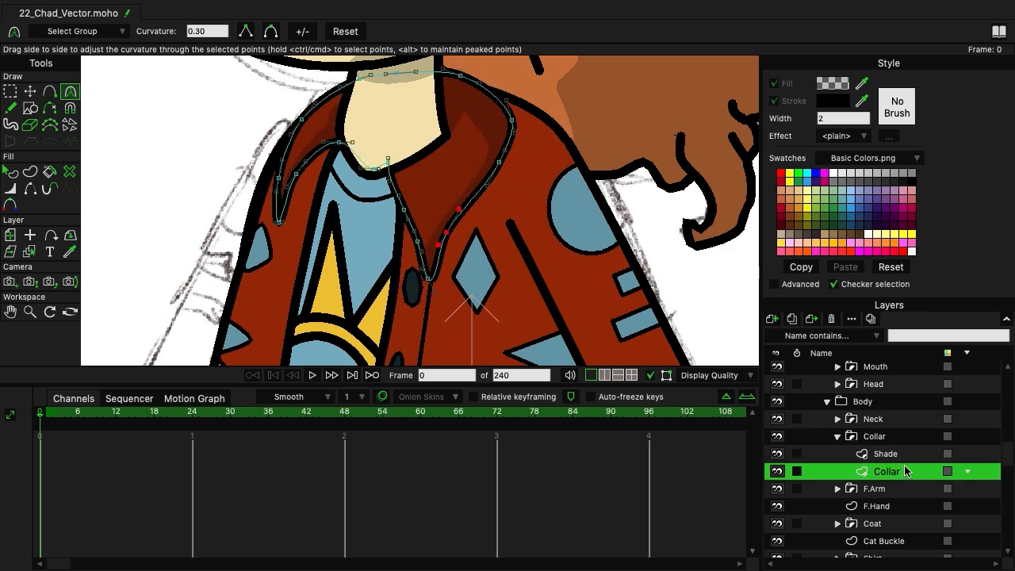
pyautogui.click(49, 93)
pyautogui.click(444, 141)
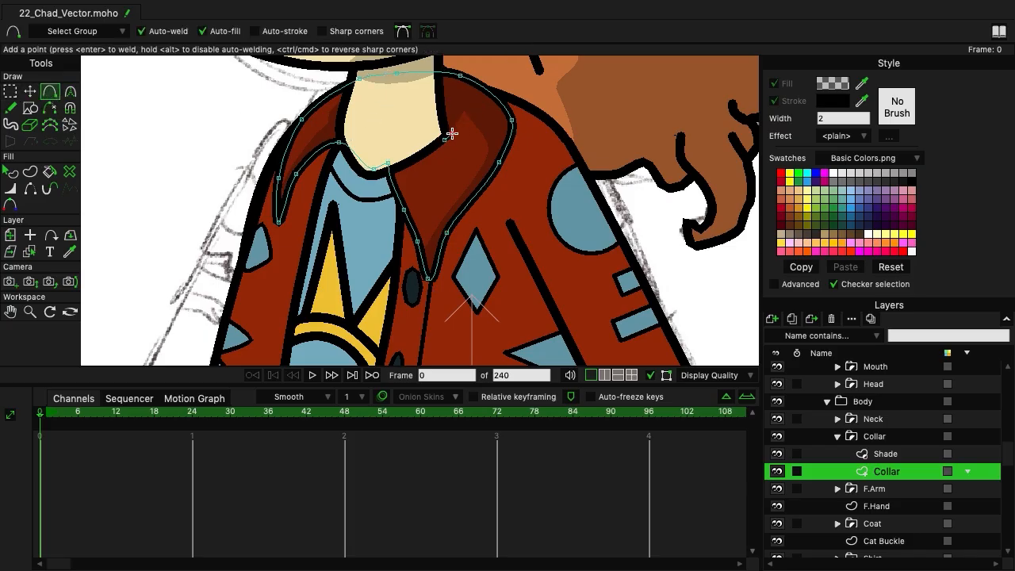
pyautogui.click(457, 127)
# Make the crease line a stroke-only shape of width 4 and pull its points in toward the neck opening.
pyautogui.click(10, 92)
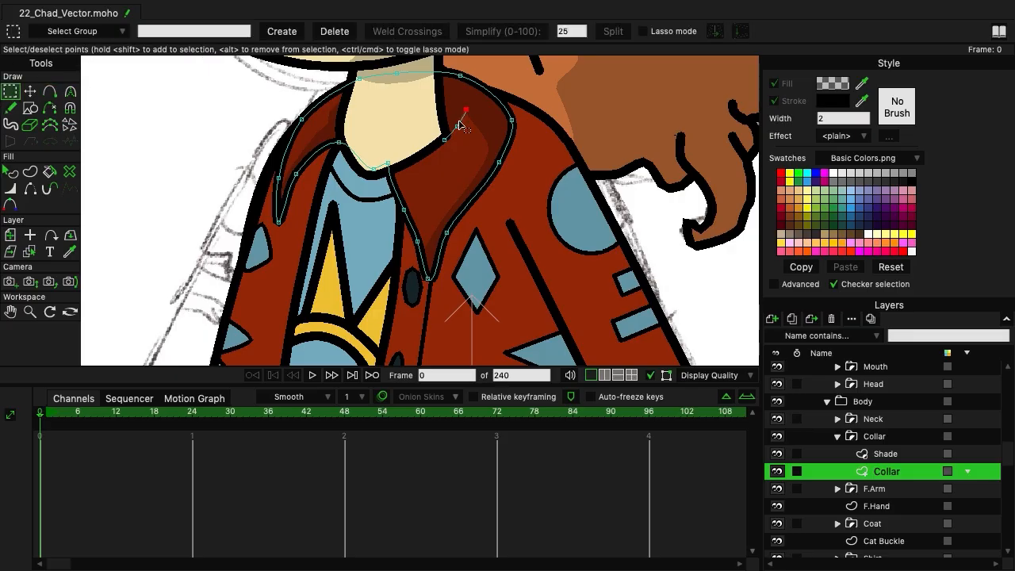
pyautogui.moveTo(485, 149); pyautogui.dragTo(440, 106)
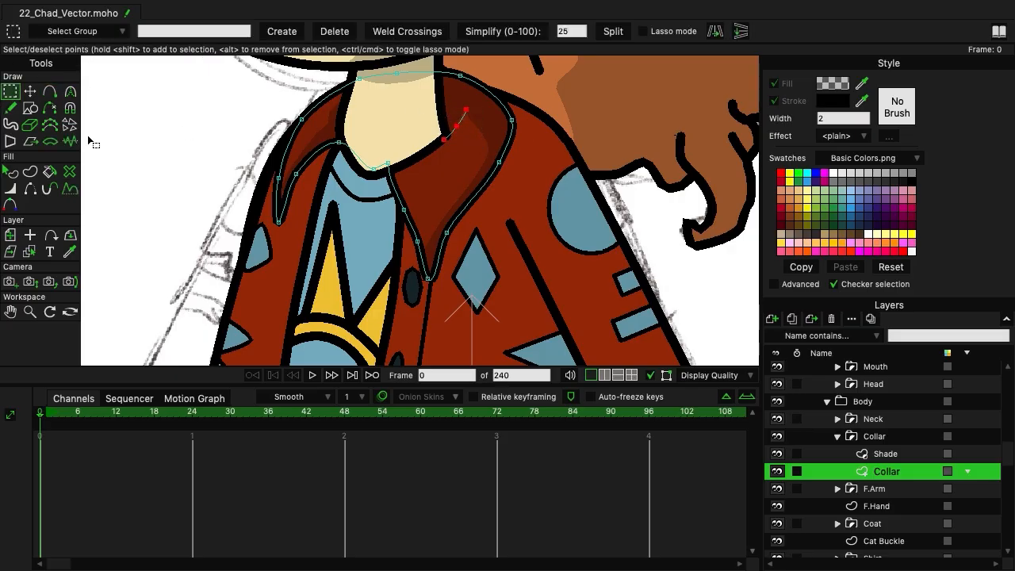
pyautogui.click(32, 173)
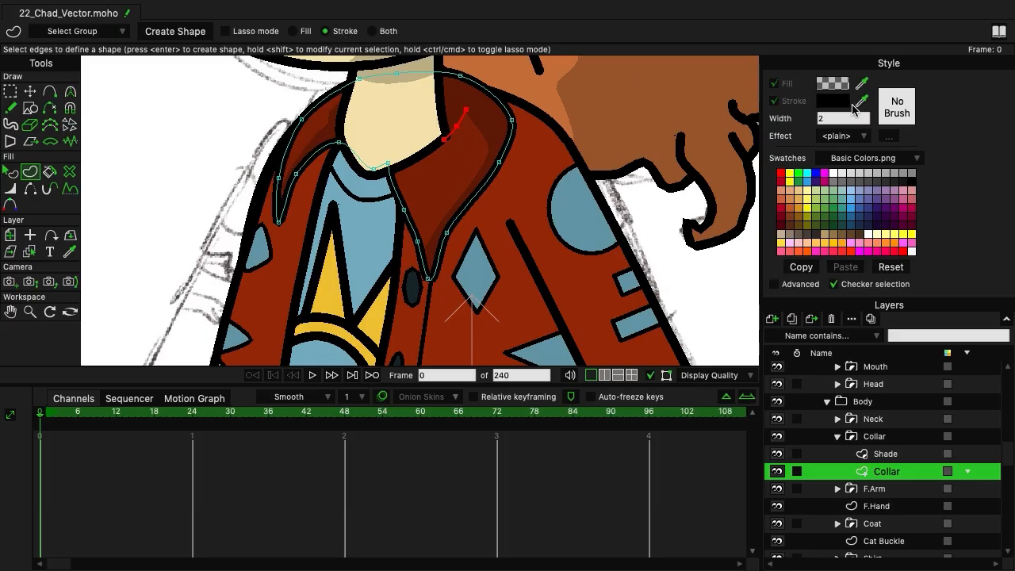
pyautogui.click(832, 118)
pyautogui.write('4')
pyautogui.click(178, 36)
pyautogui.click(10, 91)
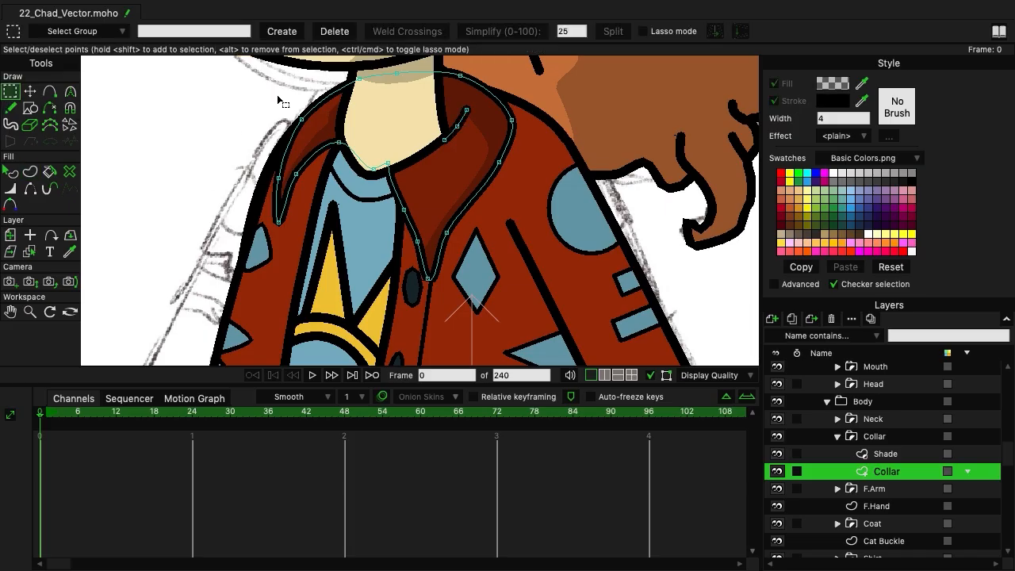
pyautogui.click(29, 91)
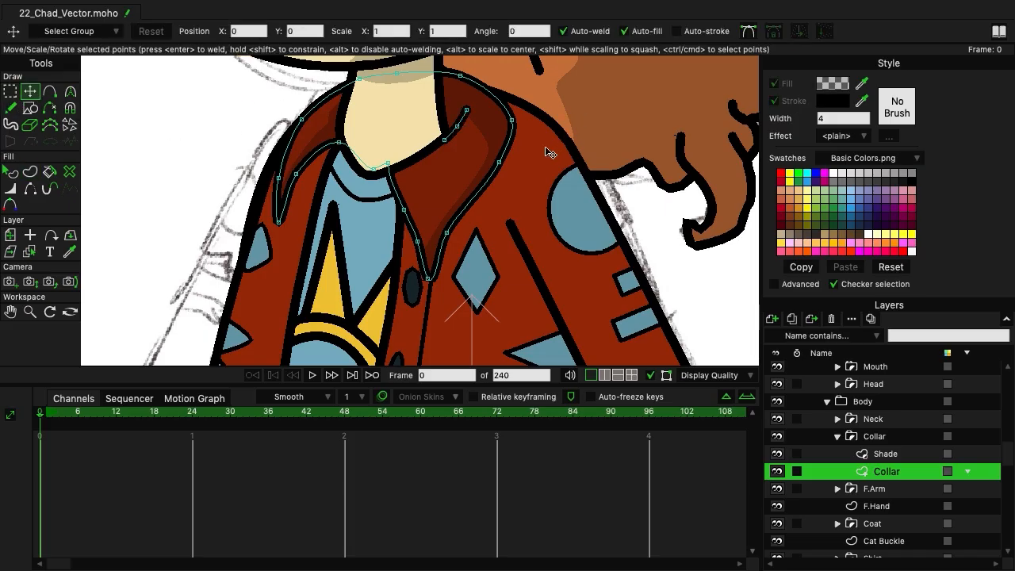
pyautogui.moveTo(457, 127)
pyautogui.mouseDown()
pyautogui.moveTo(454, 134)
pyautogui.moveTo(467, 114)
pyautogui.moveTo(450, 153)
pyautogui.moveTo(442, 150)
pyautogui.moveTo(463, 133)
pyautogui.mouseUp()
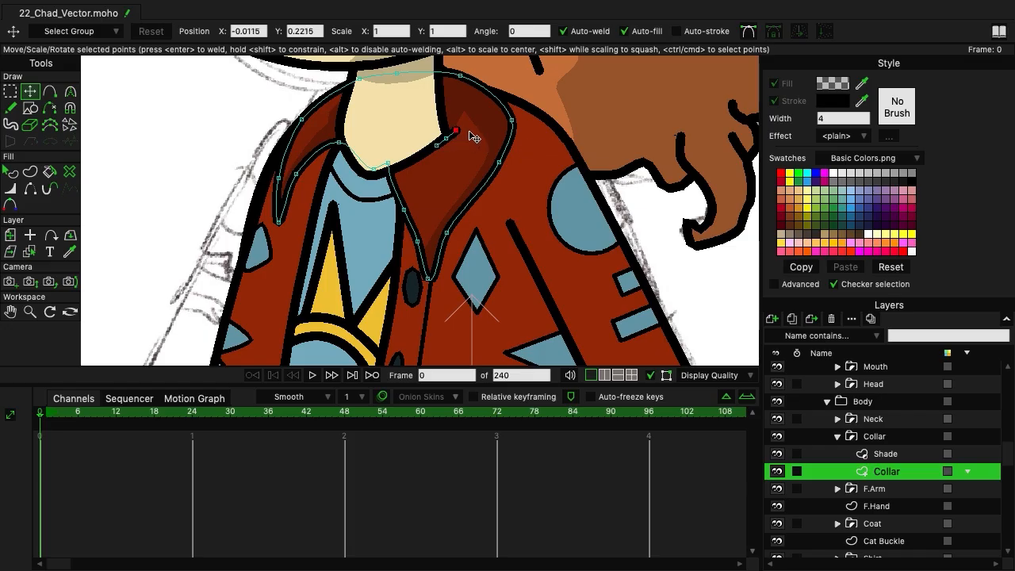
# On the collar's Shade layer, reshape the inner shade edge around the crease and pull its lowest point under the flap's tip.
pyautogui.click(881, 455)
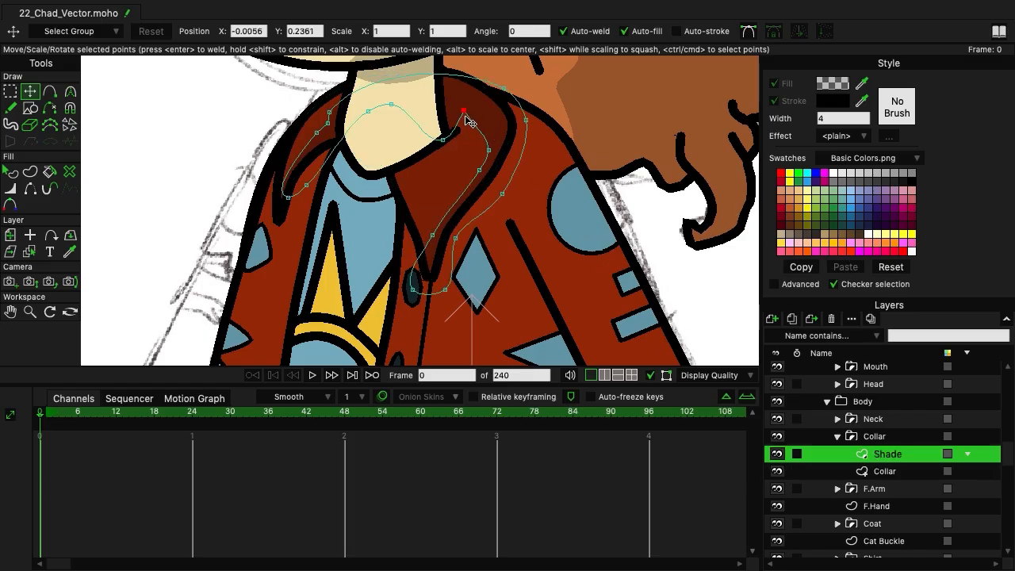
pyautogui.moveTo(464, 111); pyautogui.dragTo(476, 104)
pyautogui.click(441, 138)
pyautogui.click(477, 104)
pyautogui.moveTo(489, 151); pyautogui.dragTo(492, 145)
pyautogui.click(475, 104)
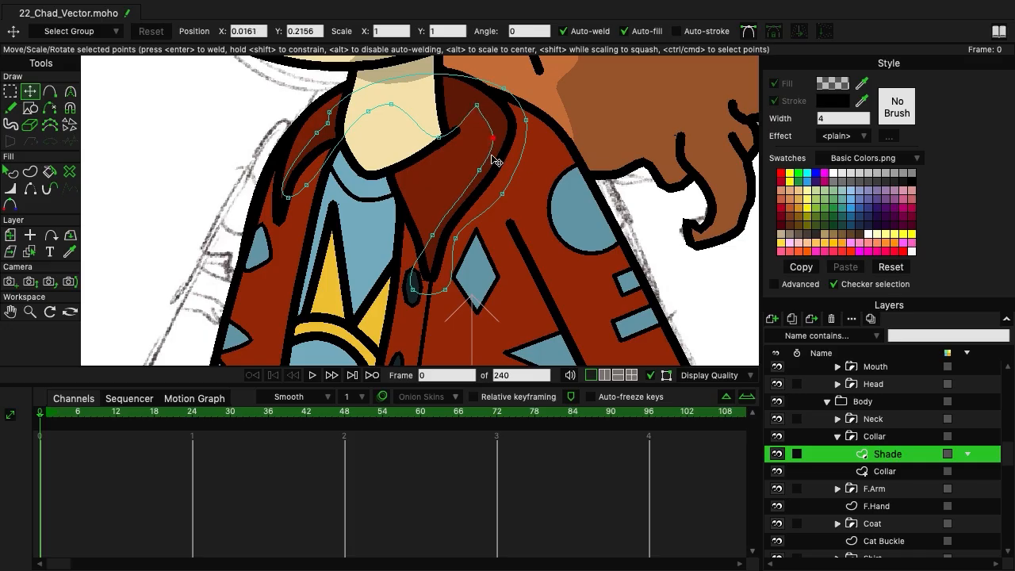
pyautogui.moveTo(413, 288); pyautogui.dragTo(441, 292)
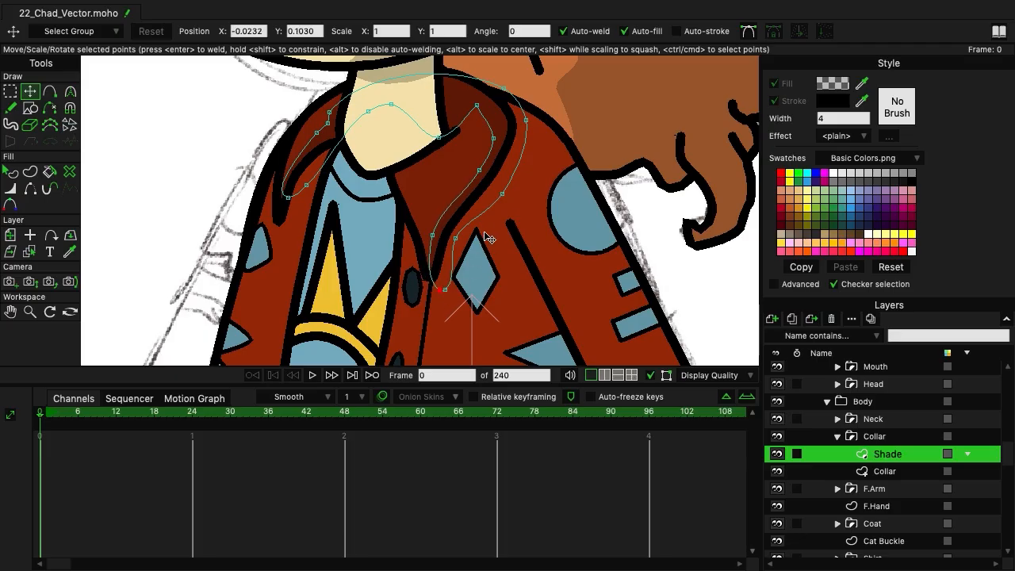
# Select the Collar group and collapse it in the layer list.
pyautogui.click(885, 435)
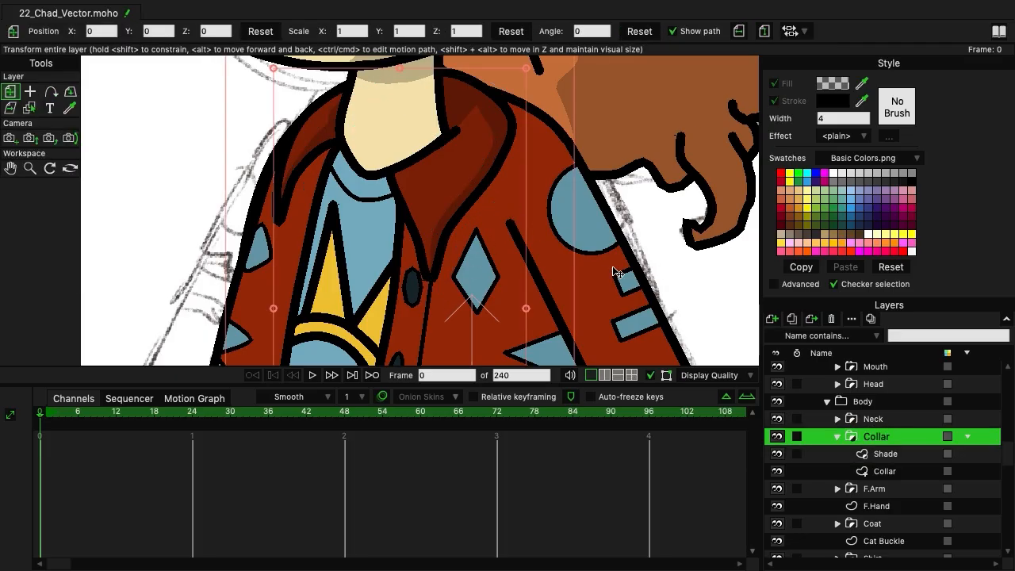
pyautogui.scroll(-2, 603, 216)
pyautogui.moveTo(464, 235); pyautogui.dragTo(389, 233)
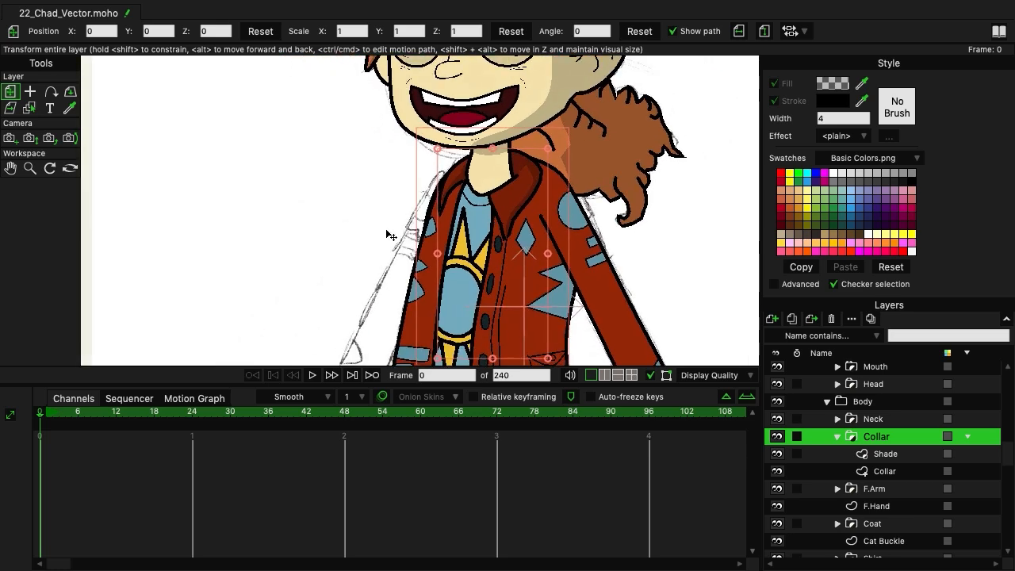
pyautogui.moveTo(596, 198); pyautogui.dragTo(493, 199)
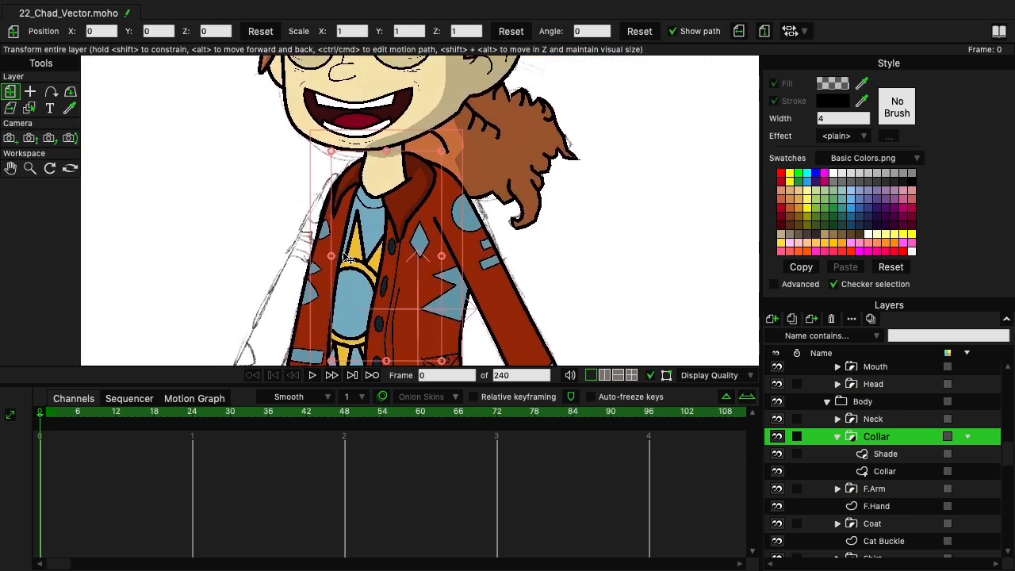
pyautogui.click(838, 438)
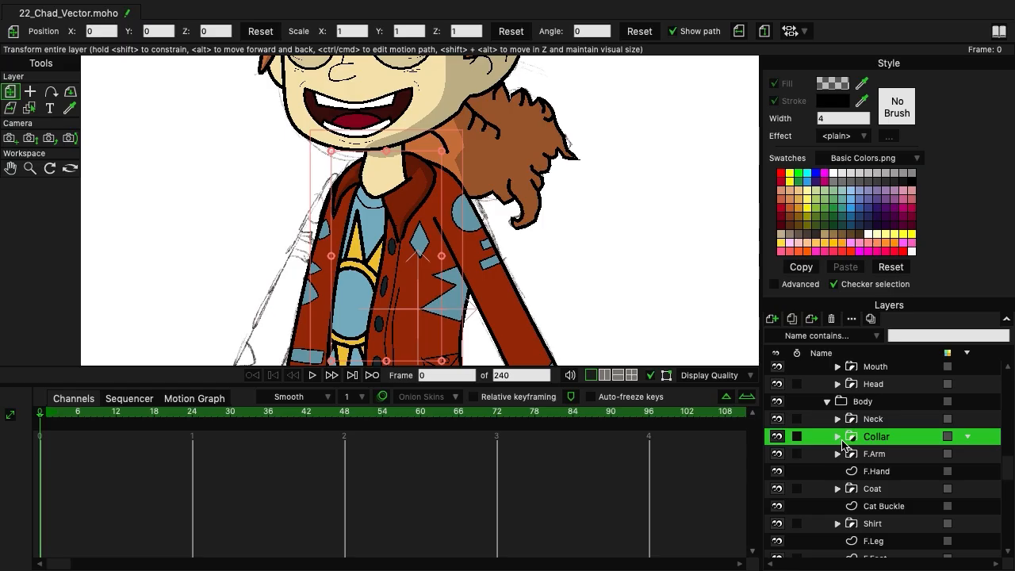
# Hide the F.Arm group to expose the coat.
pyautogui.scroll(-2, 841, 446)
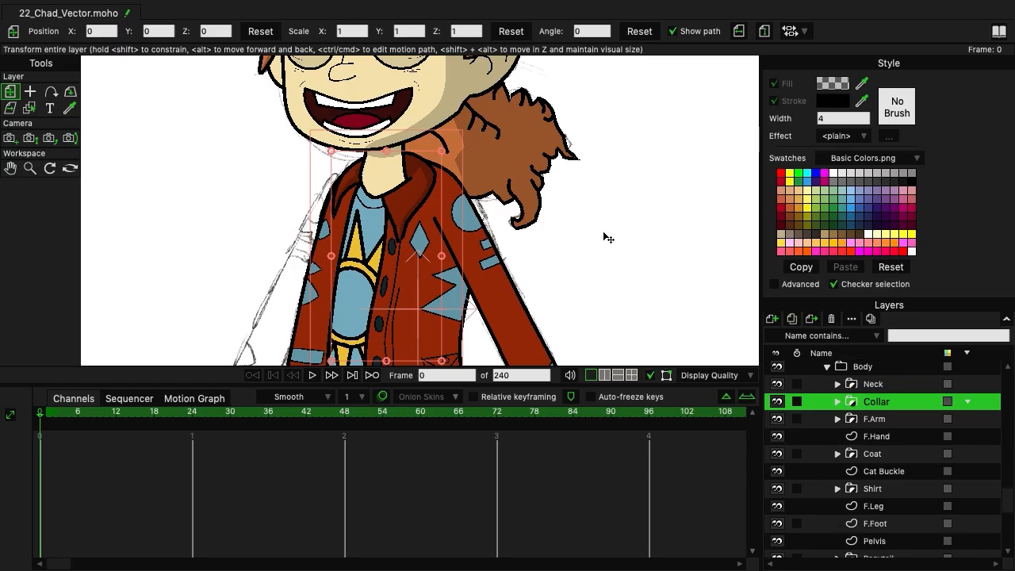
pyautogui.scroll(-3, 602, 235)
pyautogui.scroll(-1, 404, 234)
pyautogui.moveTo(580, 299); pyautogui.dragTo(545, 250)
pyautogui.moveTo(554, 177); pyautogui.dragTo(547, 237)
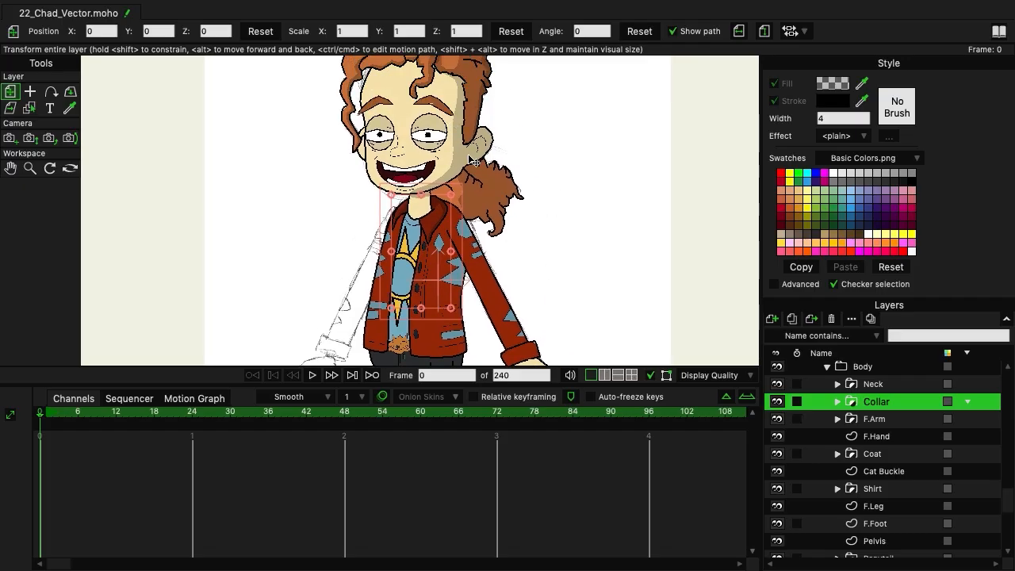
pyautogui.moveTo(525, 256); pyautogui.dragTo(503, 222)
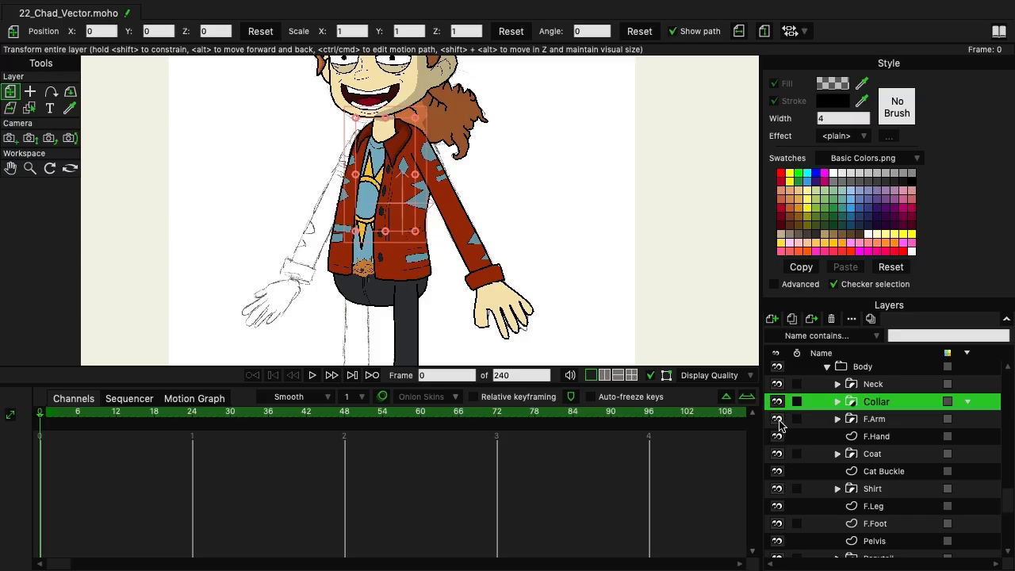
pyautogui.click(777, 419)
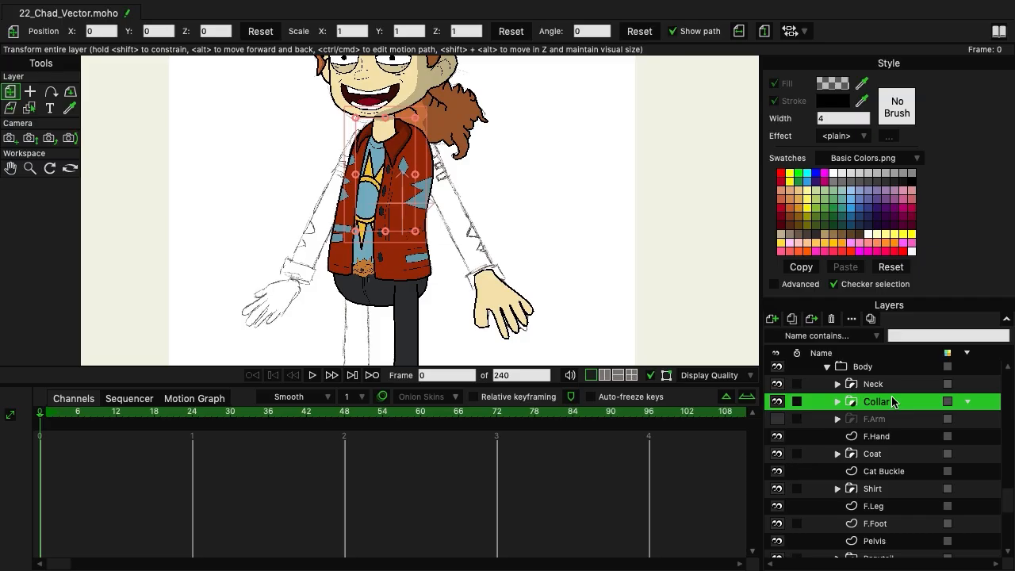
# Add a new vector layer above Coat Details inside the Coat group and name it Shade.
pyautogui.click(837, 454)
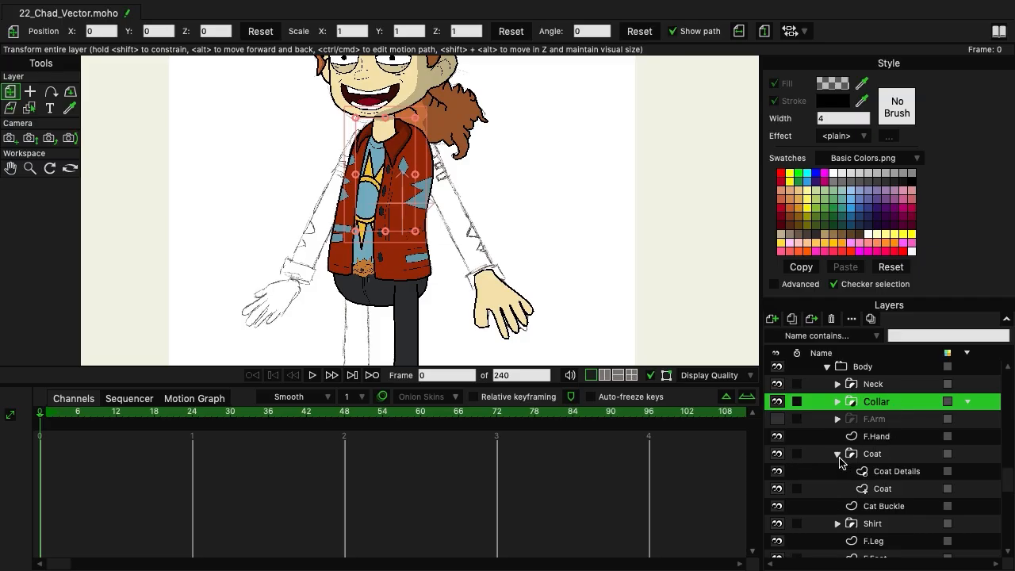
pyautogui.scroll(1, 906, 480)
pyautogui.click(896, 489)
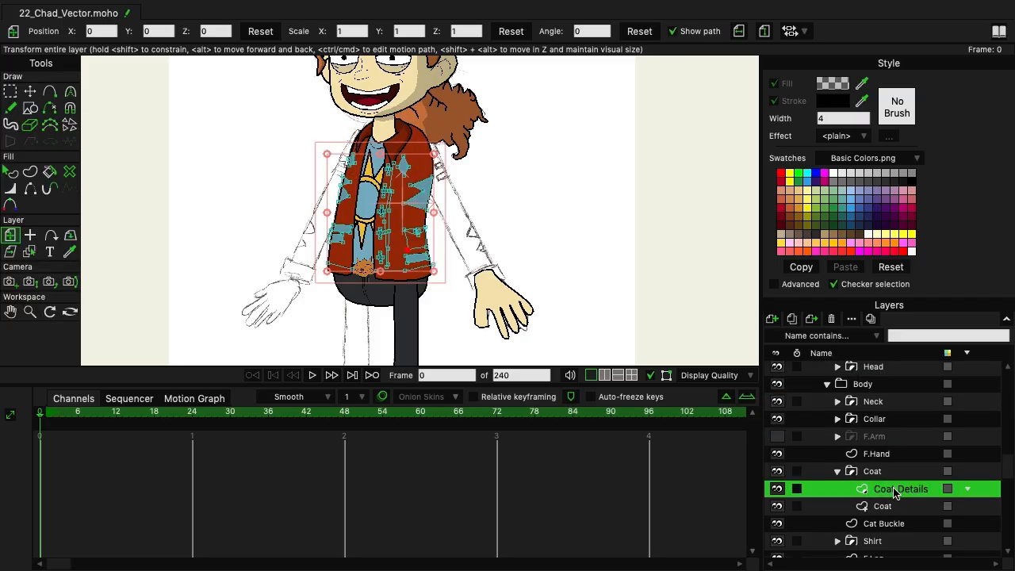
pyautogui.click(771, 320)
pyautogui.click(781, 334)
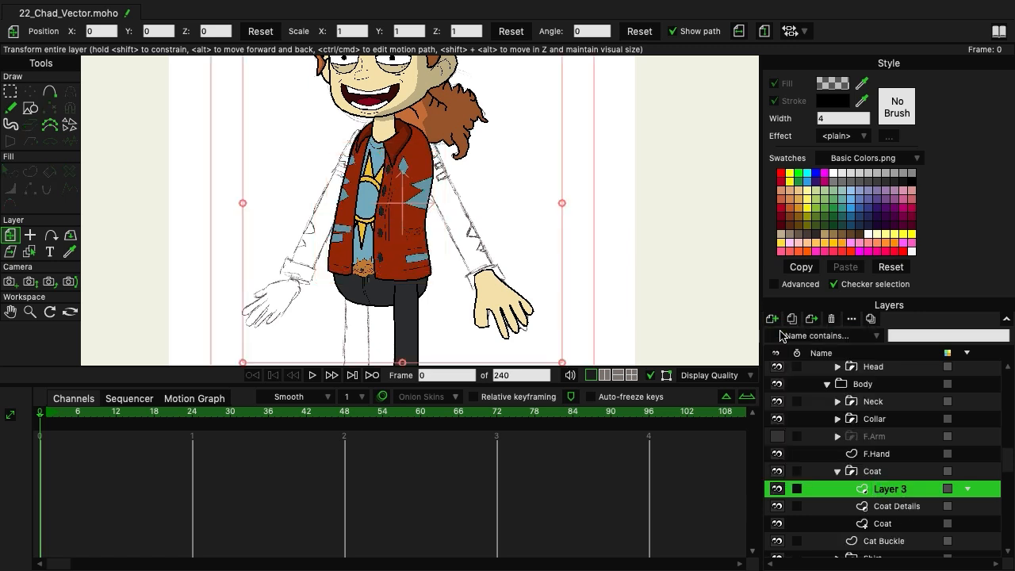
pyautogui.doubleClick(904, 491)
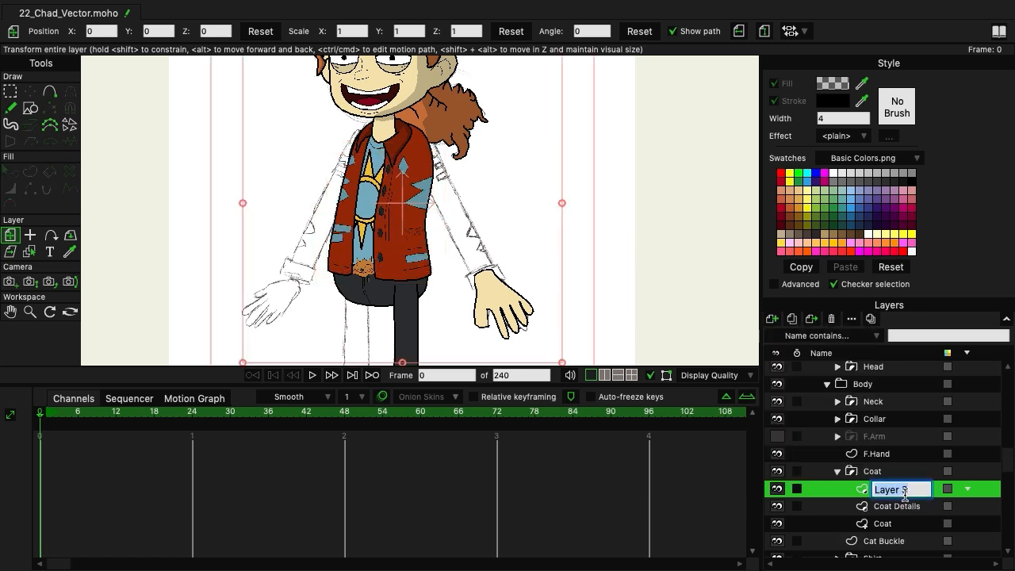
pyautogui.write('Shade')
pyautogui.press('Return')
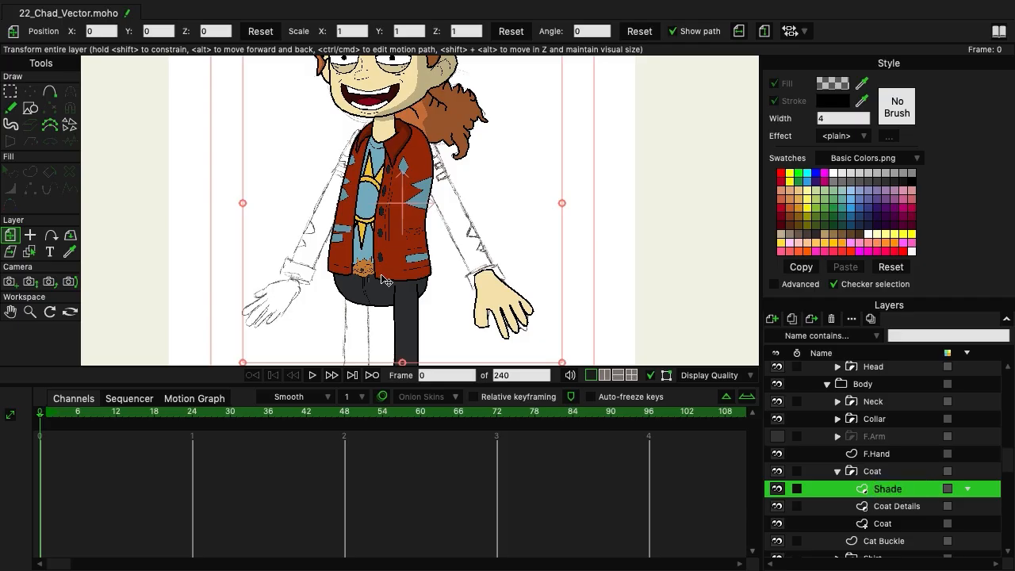
# On the coat's Shade layer, trace the shade's inner edge from the collar flap's tip up to the shoulder and down to below the hem.
pyautogui.click(49, 93)
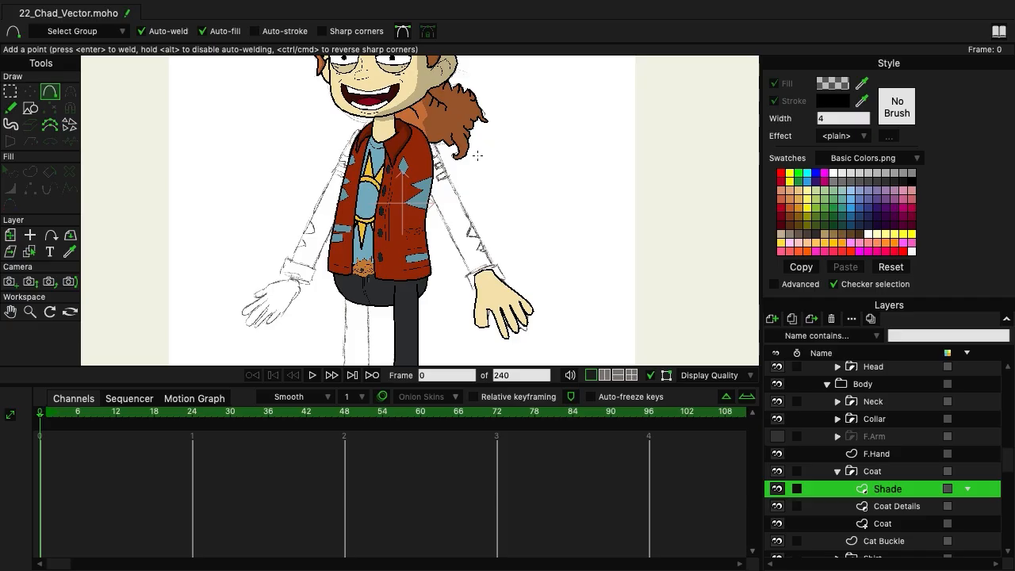
pyautogui.scroll(3, 435, 176)
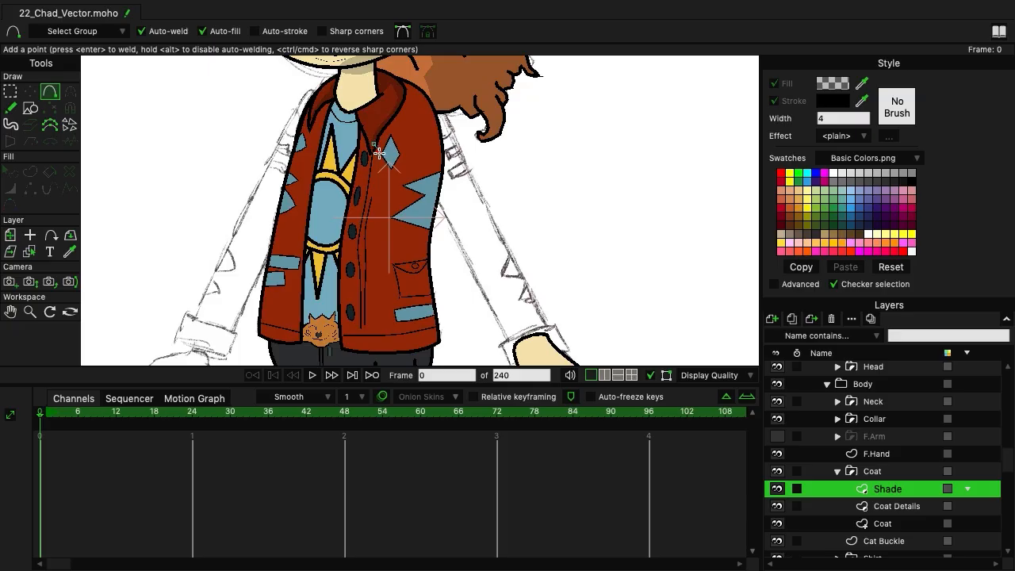
pyautogui.click(379, 153)
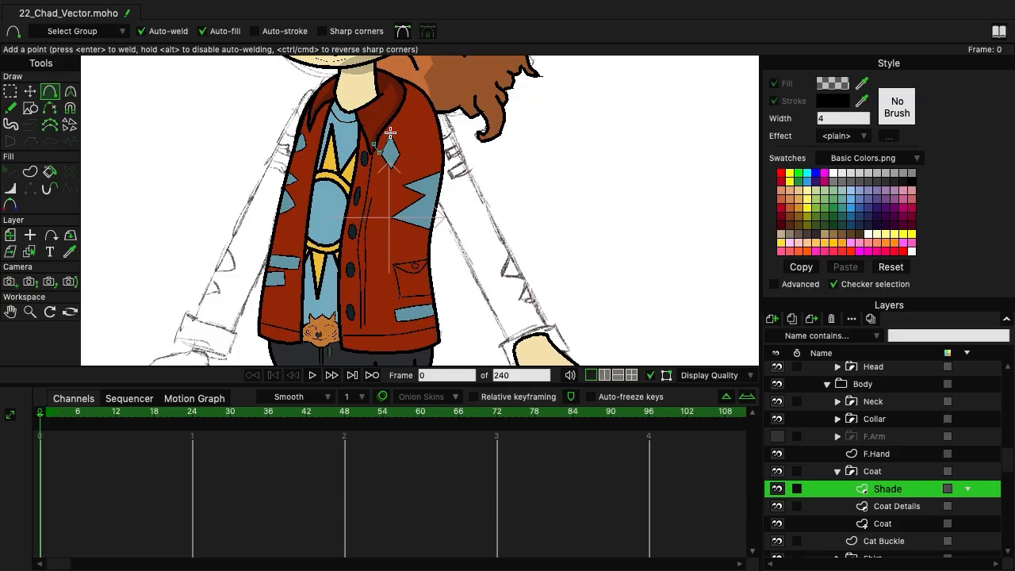
pyautogui.moveTo(390, 129); pyautogui.dragTo(418, 146)
pyautogui.click(427, 176)
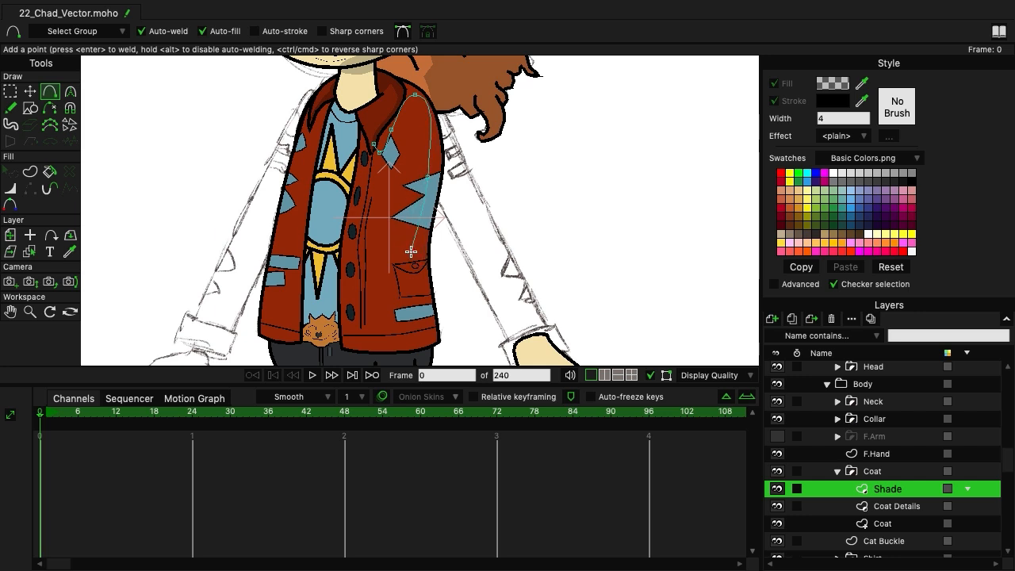
pyautogui.click(411, 251)
pyautogui.click(409, 311)
pyautogui.click(414, 357)
# Close the shade shape around the outside of the coat's right side back to the collar flap, and deselect it.
pyautogui.click(461, 341)
pyautogui.click(452, 229)
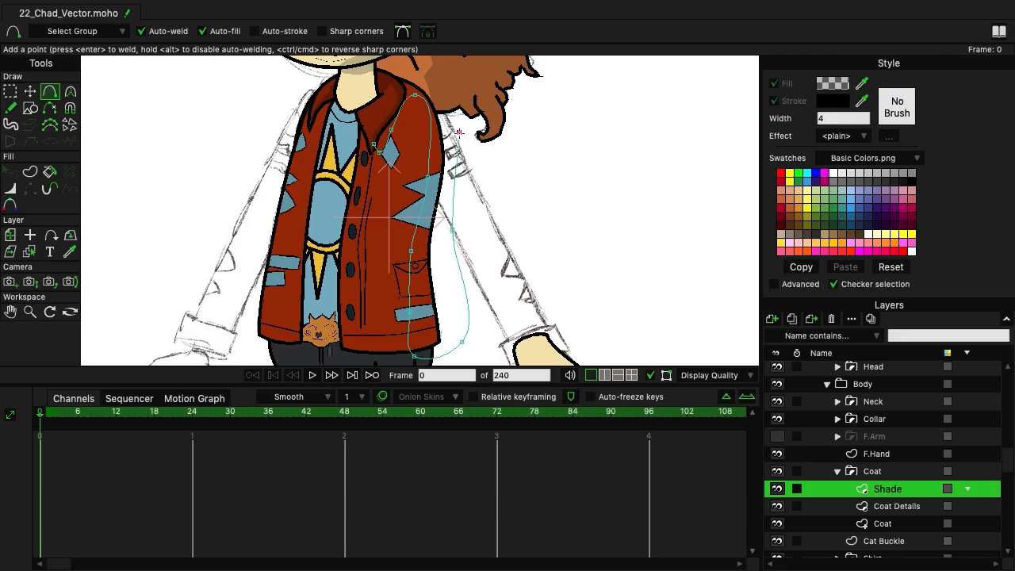
pyautogui.moveTo(457, 112); pyautogui.dragTo(373, 142)
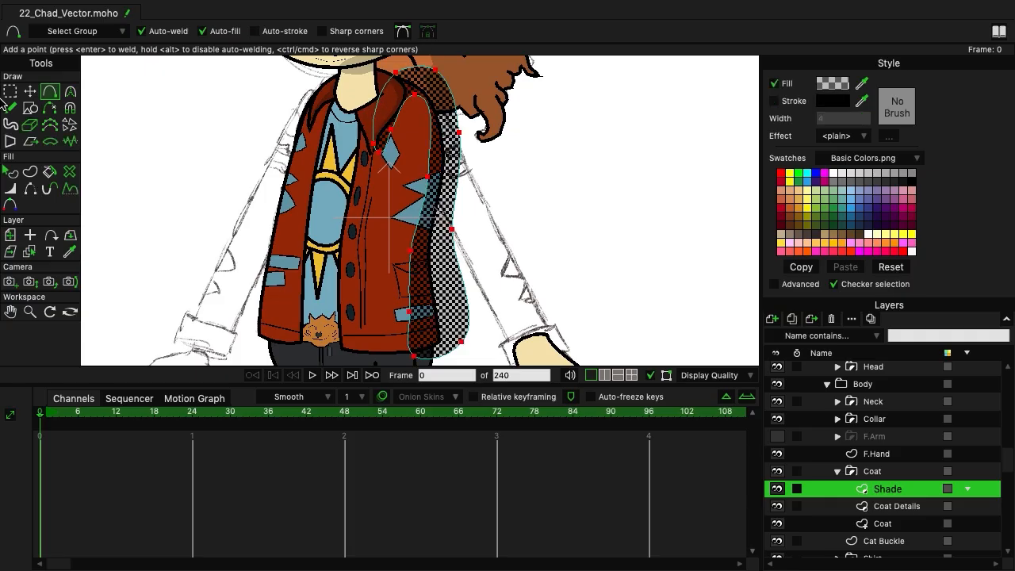
pyautogui.click(10, 91)
pyautogui.click(147, 106)
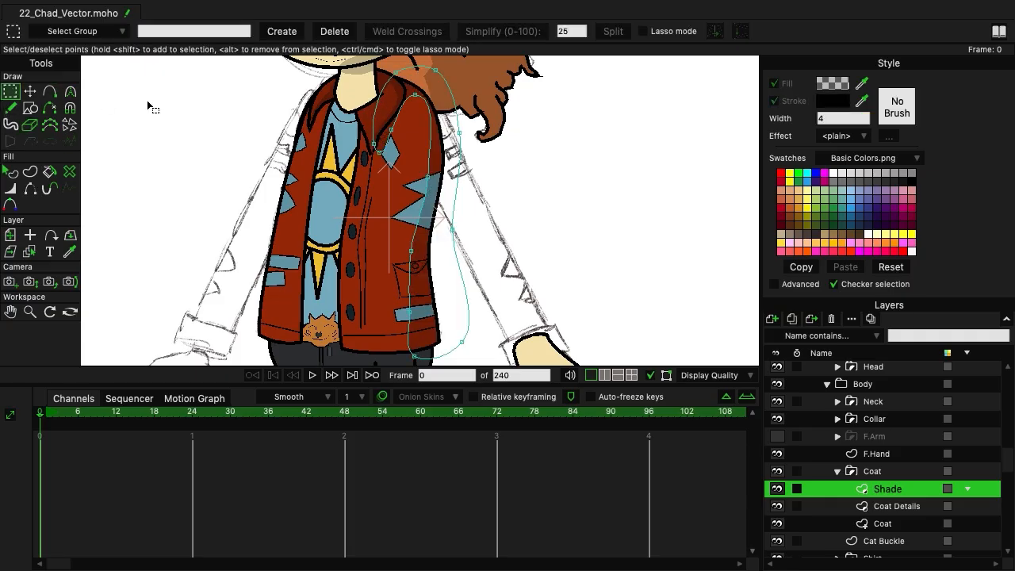
# Lower the shade's peak point below the shoulder and adjust its curve handles to narrow the bend.
pyautogui.click(69, 92)
pyautogui.scroll(5, 342, 140)
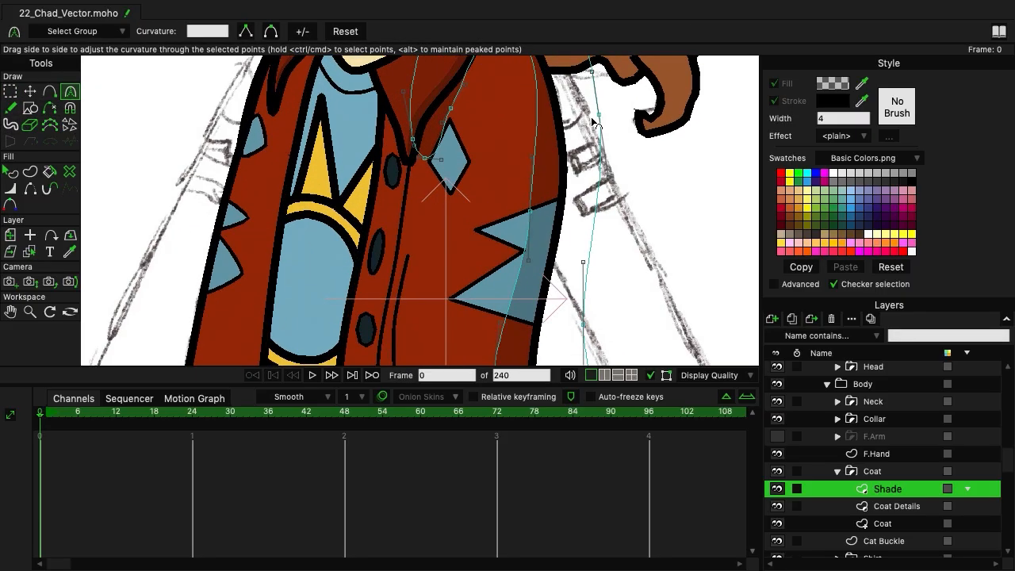
pyautogui.moveTo(466, 123); pyautogui.dragTo(405, 201)
pyautogui.click(30, 92)
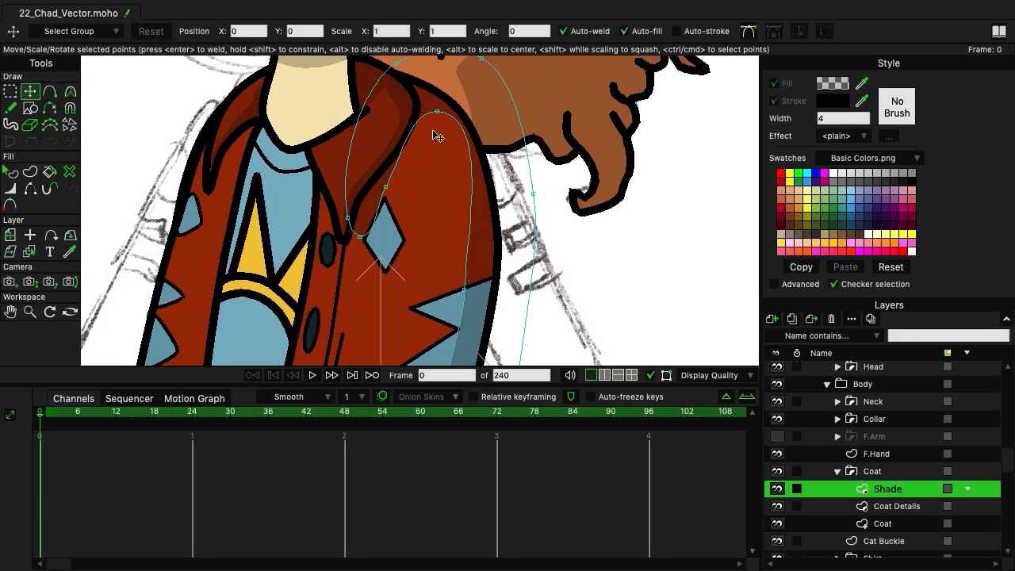
pyautogui.moveTo(437, 112); pyautogui.dragTo(435, 155)
pyautogui.click(69, 92)
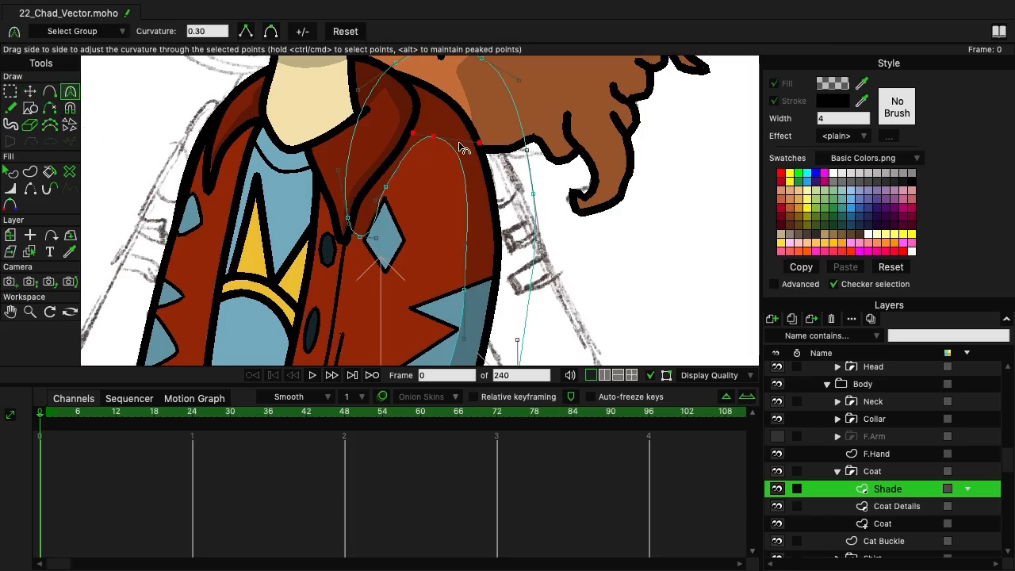
pyautogui.moveTo(485, 147); pyautogui.dragTo(454, 184)
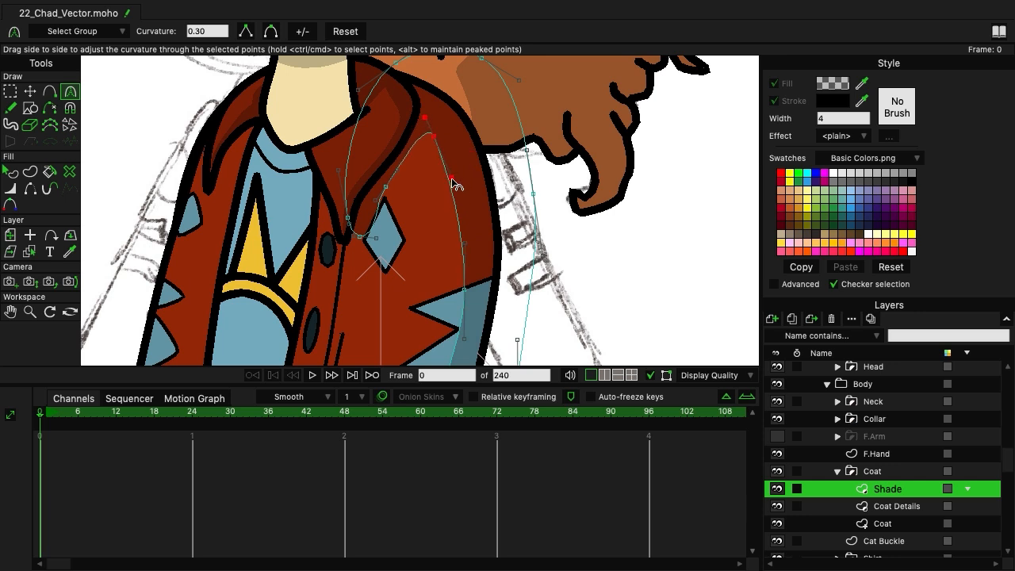
# Nudge the shade's peak point up toward the shoulder seam and angle its collar-side handle into a sharp corner.
pyautogui.click(30, 91)
pyautogui.click(435, 137)
pyautogui.moveTo(438, 143); pyautogui.dragTo(446, 137)
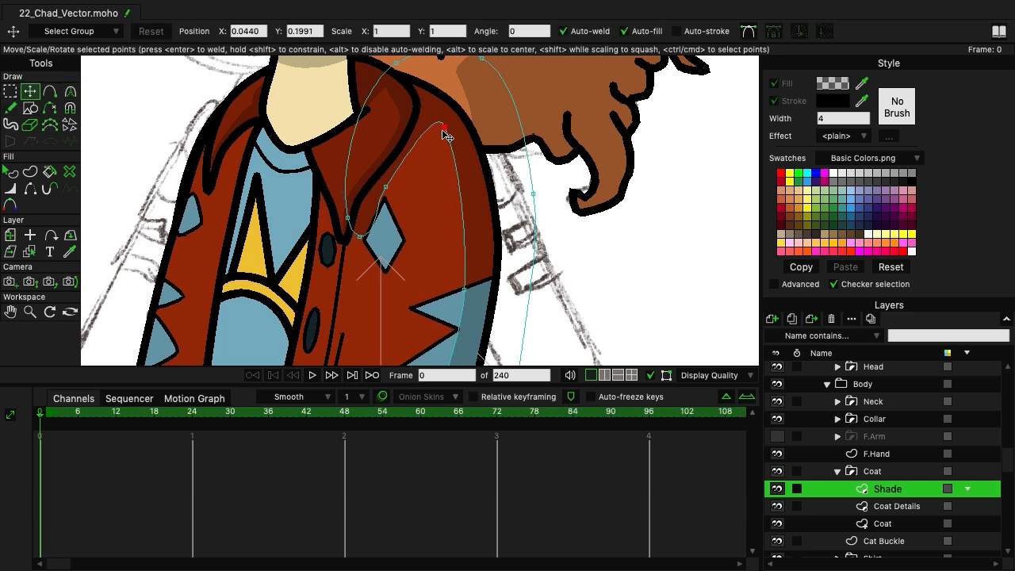
pyautogui.press('c')
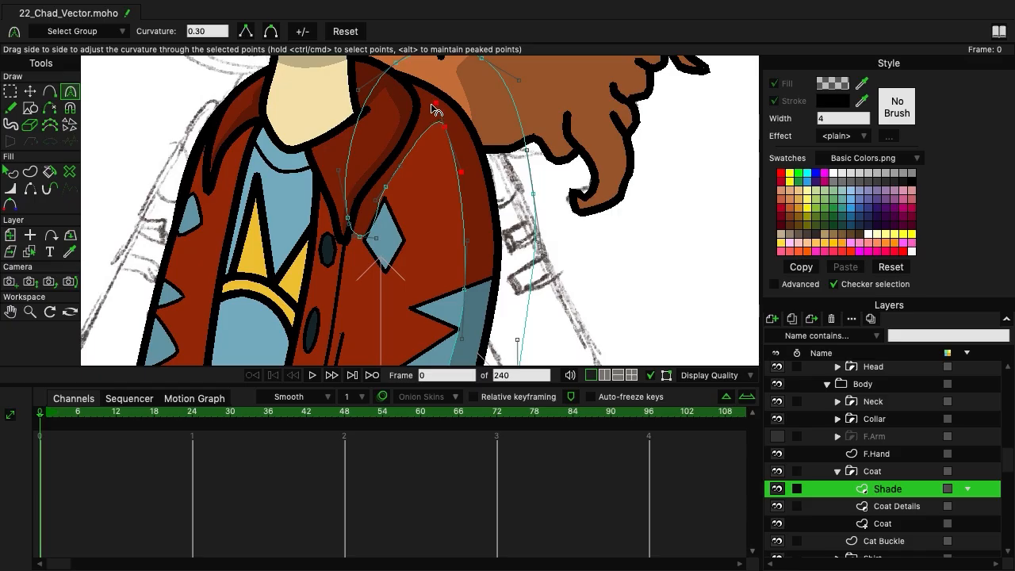
pyautogui.moveTo(432, 104); pyautogui.dragTo(418, 135)
# Pull the shade's lowest collar point under the flap's tip and move the neighbouring edge point closer to the collar.
pyautogui.press('t')
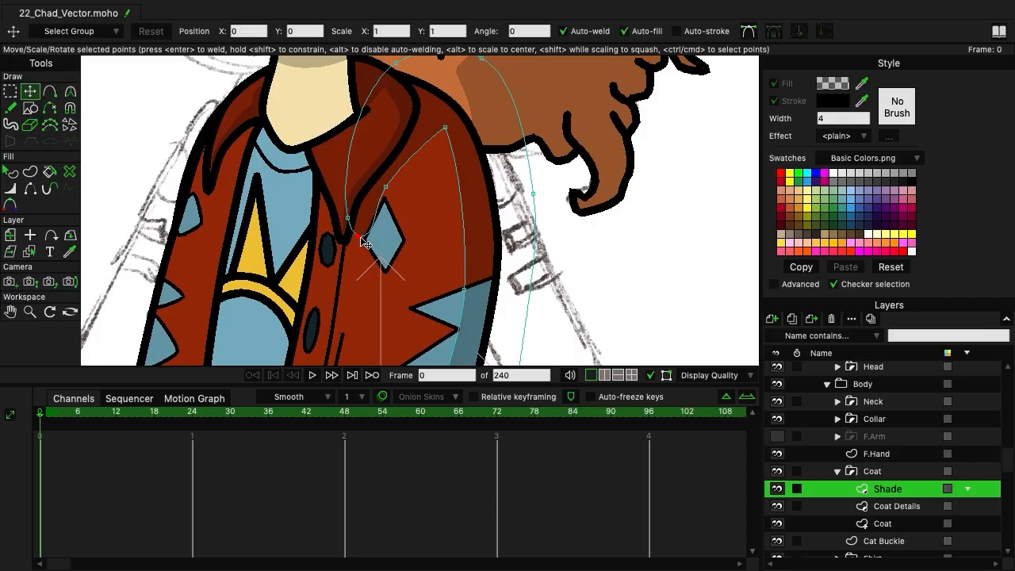
pyautogui.moveTo(360, 240)
pyautogui.mouseDown()
pyautogui.moveTo(343, 245)
pyautogui.moveTo(348, 253)
pyautogui.moveTo(353, 241)
pyautogui.mouseUp()
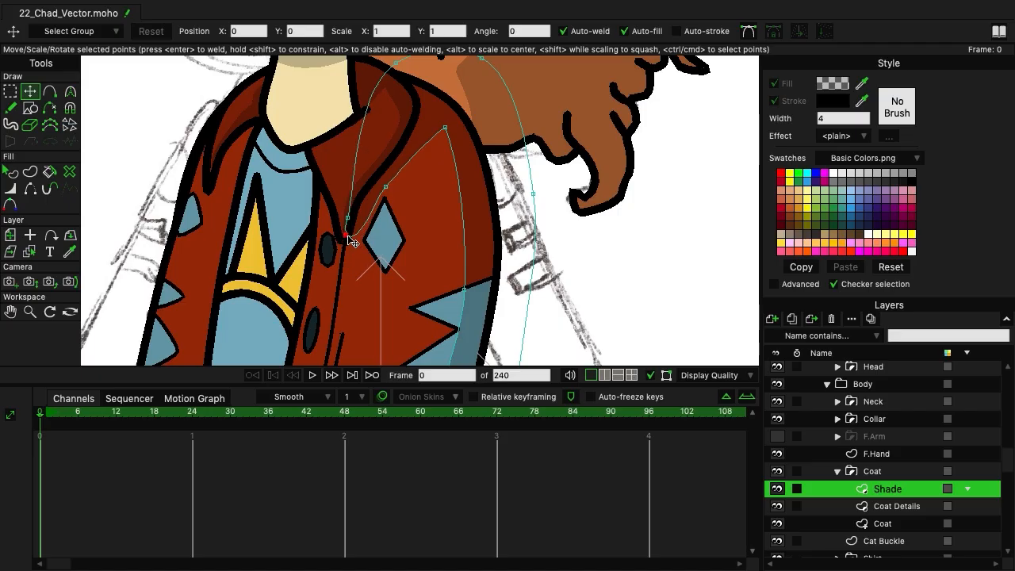
pyautogui.moveTo(384, 193); pyautogui.dragTo(379, 199)
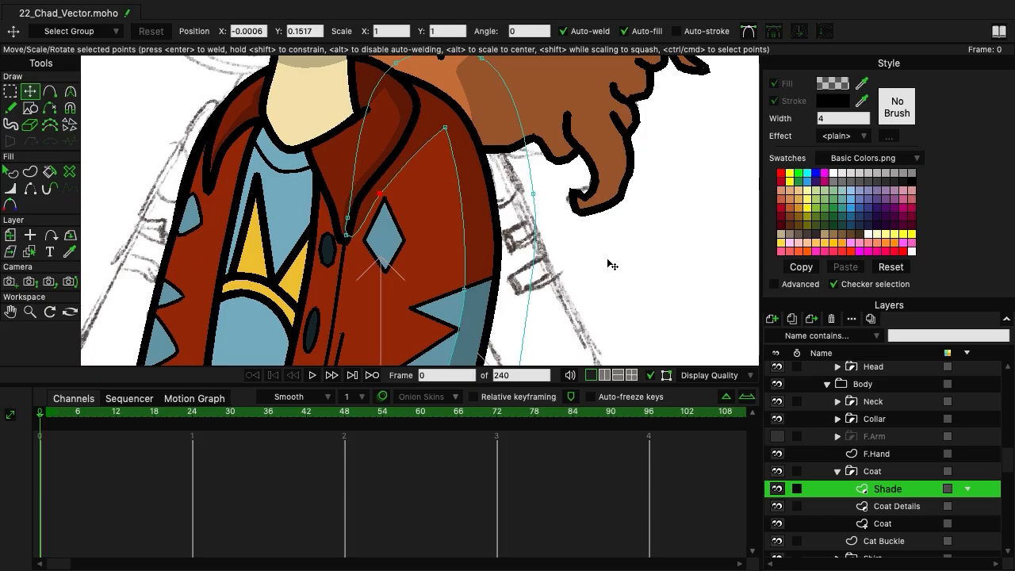
# Adjust the curve handle of the shade's bottom point so the inner edge crosses the right hem more directly.
pyautogui.scroll(-10, 611, 264)
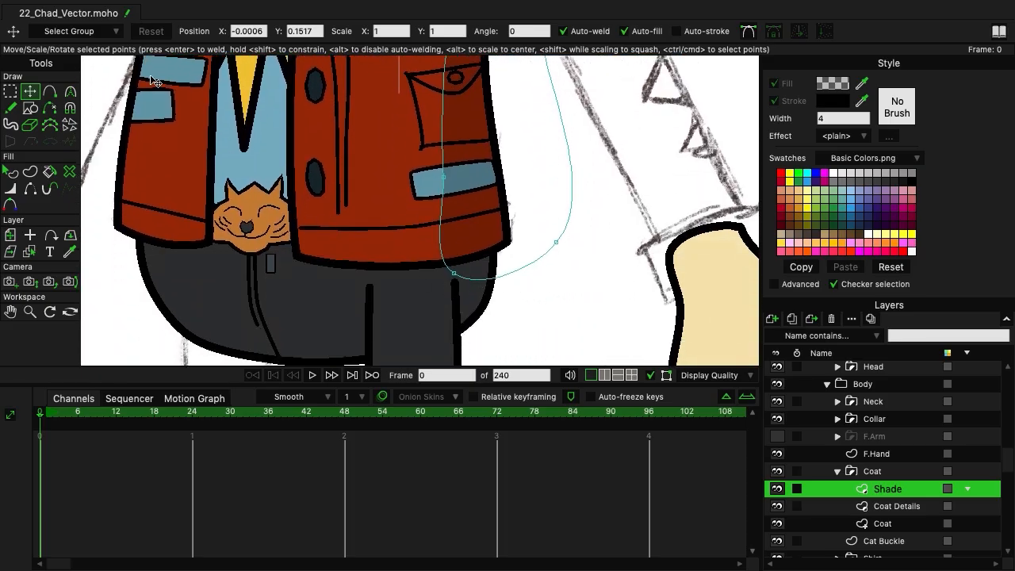
pyautogui.click(70, 93)
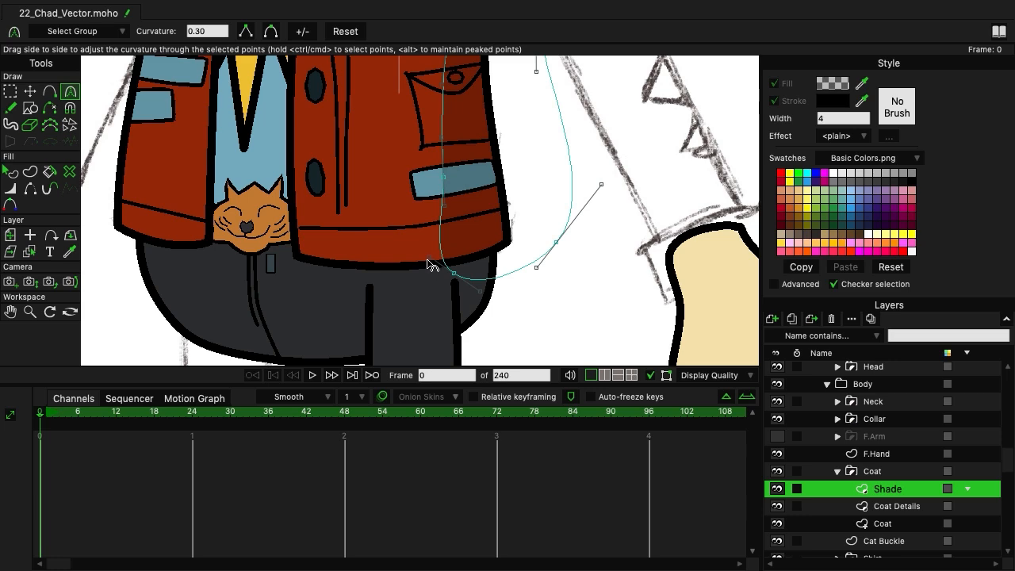
pyautogui.click(442, 255)
pyautogui.moveTo(442, 256); pyautogui.dragTo(446, 256)
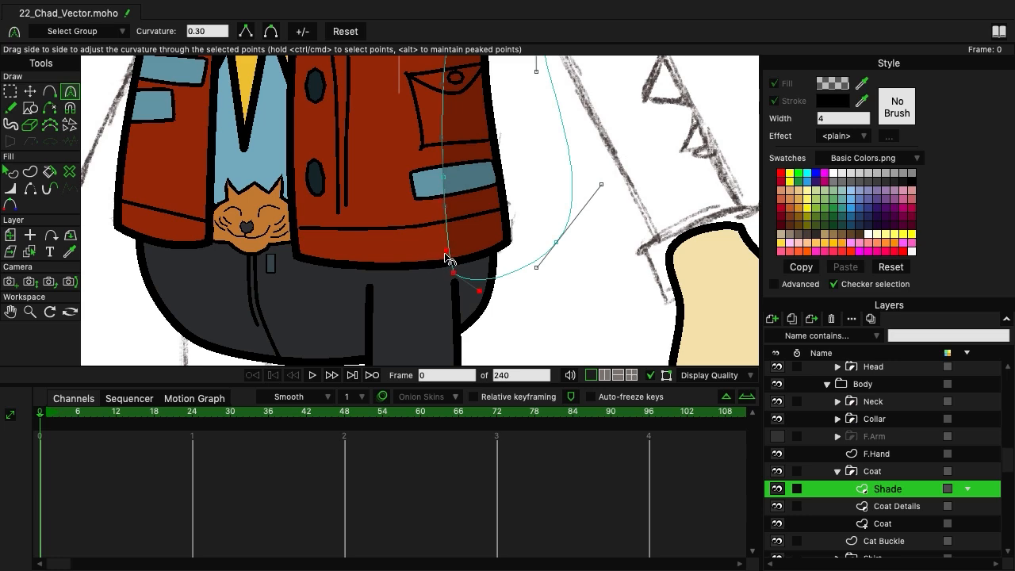
# Select the Coat group and examine the shading across both front panels without the shade's outline.
pyautogui.scroll(-3, 496, 151)
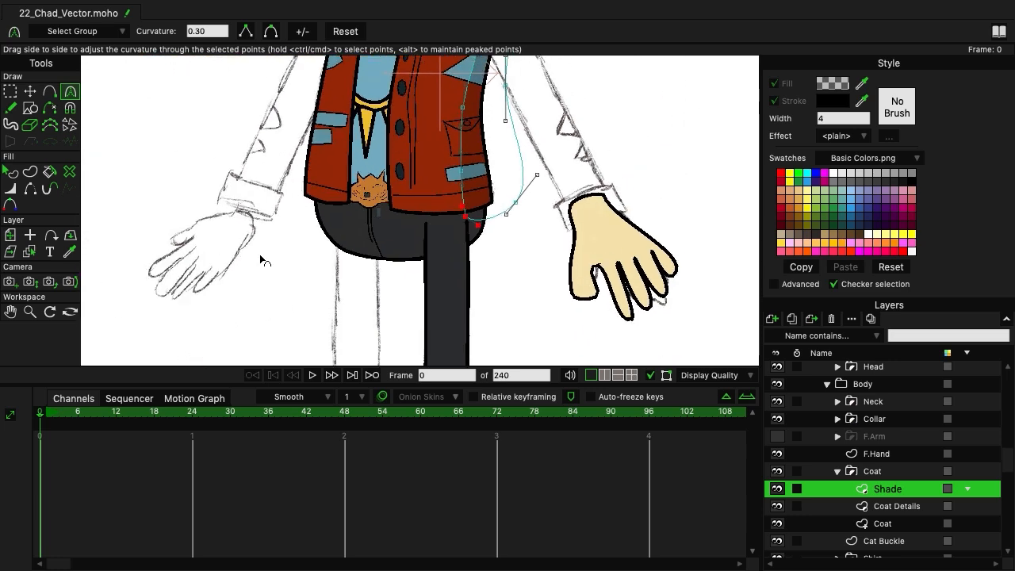
pyautogui.scroll(-1, 405, 119)
pyautogui.moveTo(404, 117); pyautogui.dragTo(385, 268)
pyautogui.click(872, 473)
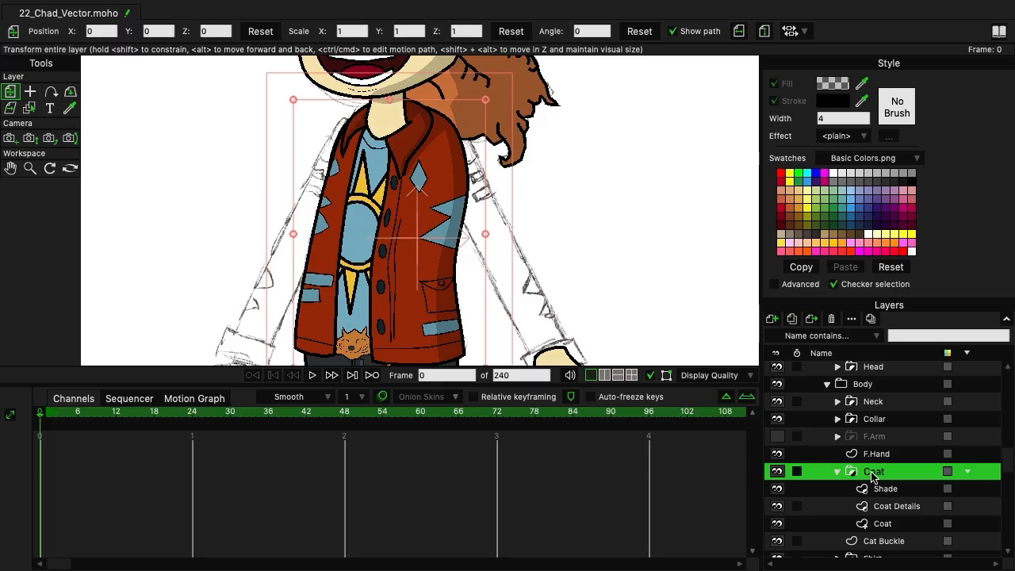
pyautogui.scroll(1, 328, 253)
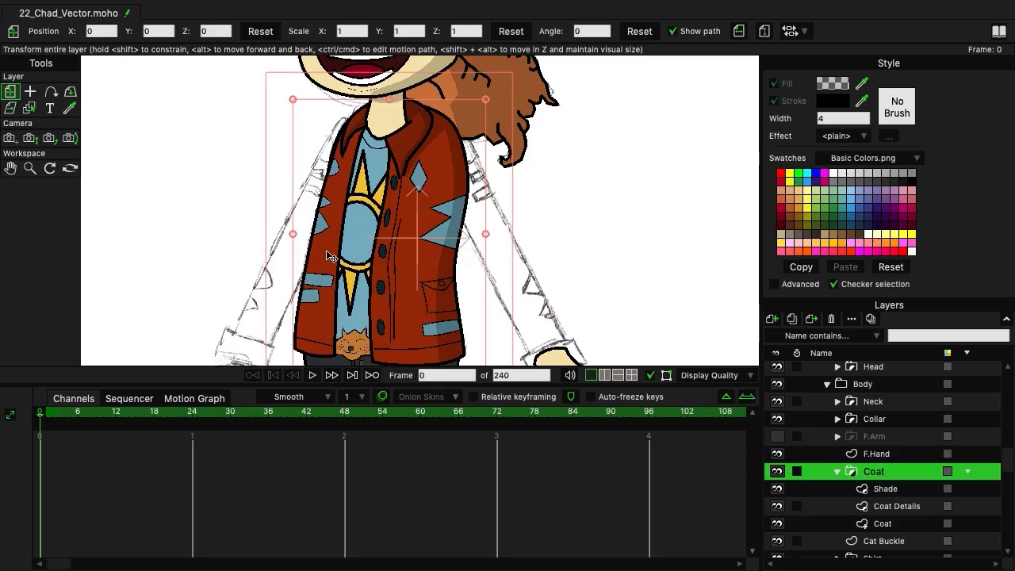
pyautogui.scroll(5, 327, 253)
pyautogui.moveTo(397, 249); pyautogui.dragTo(468, 188)
pyautogui.scroll(-3, 464, 187)
pyautogui.moveTo(460, 118); pyautogui.dragTo(441, 151)
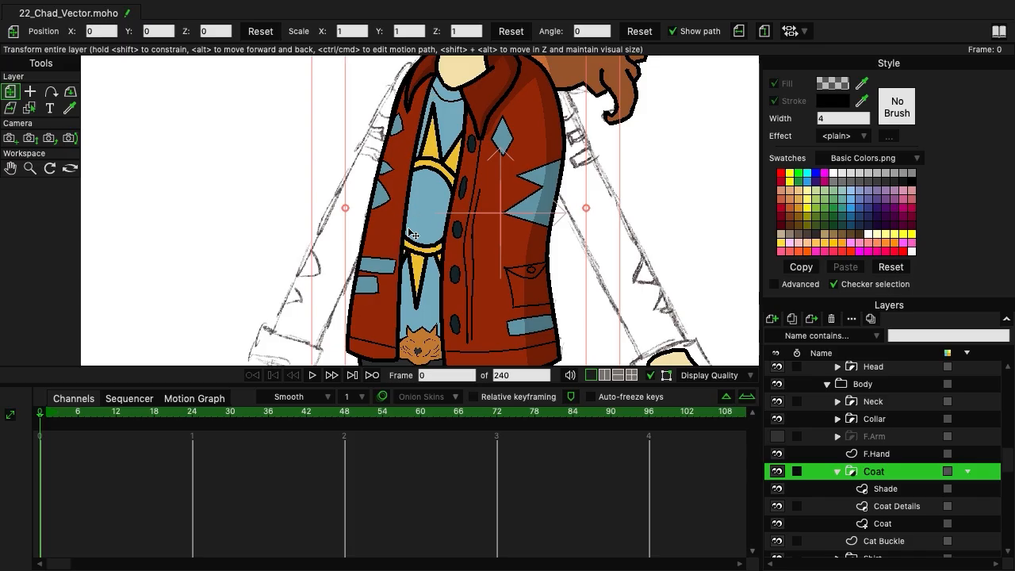
# On the Shade layer, draw a second closed shade shape along the left front panel's opening edge, from the collar to below the hem.
pyautogui.click(883, 489)
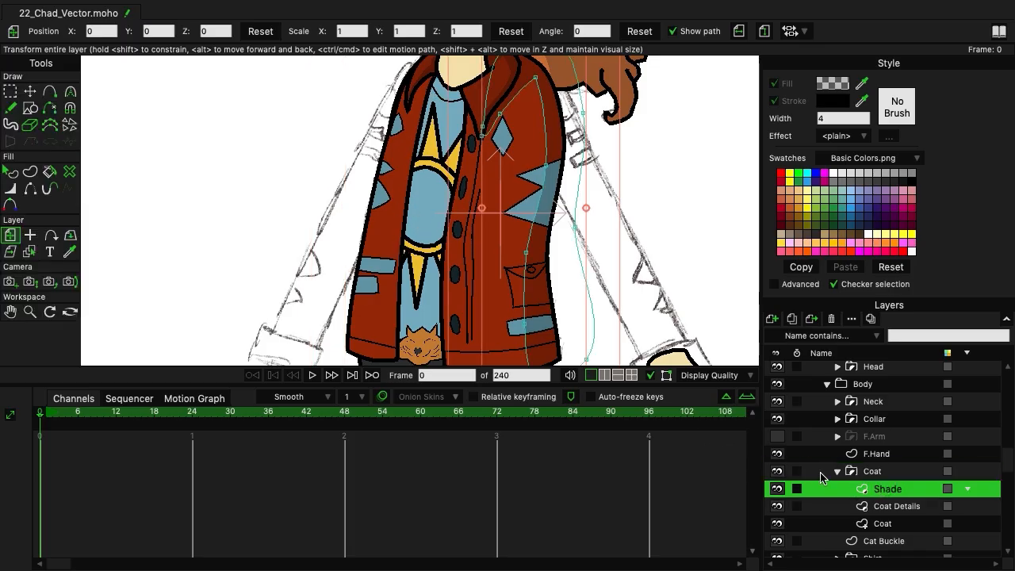
pyautogui.click(50, 92)
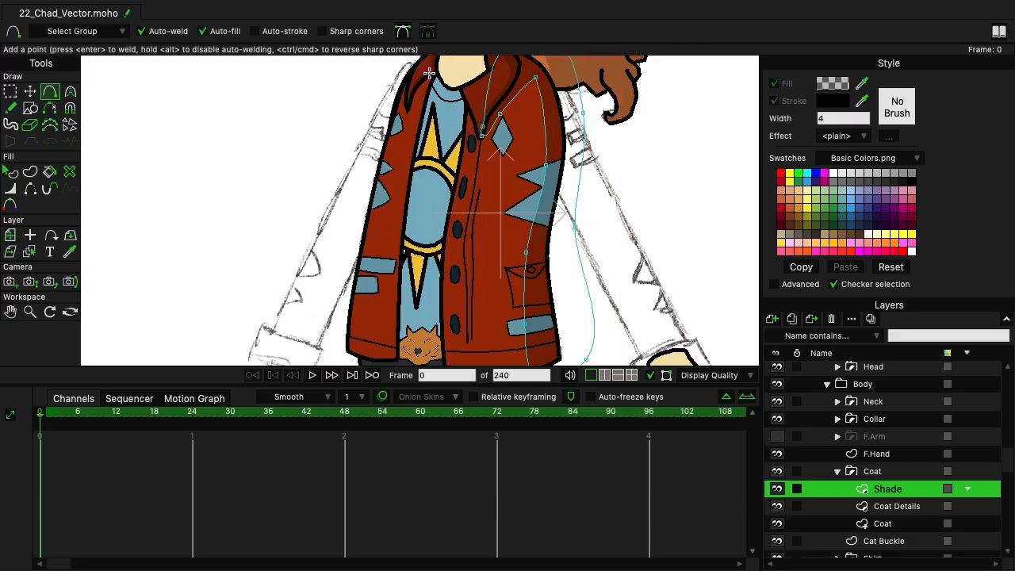
pyautogui.moveTo(429, 70); pyautogui.dragTo(392, 287)
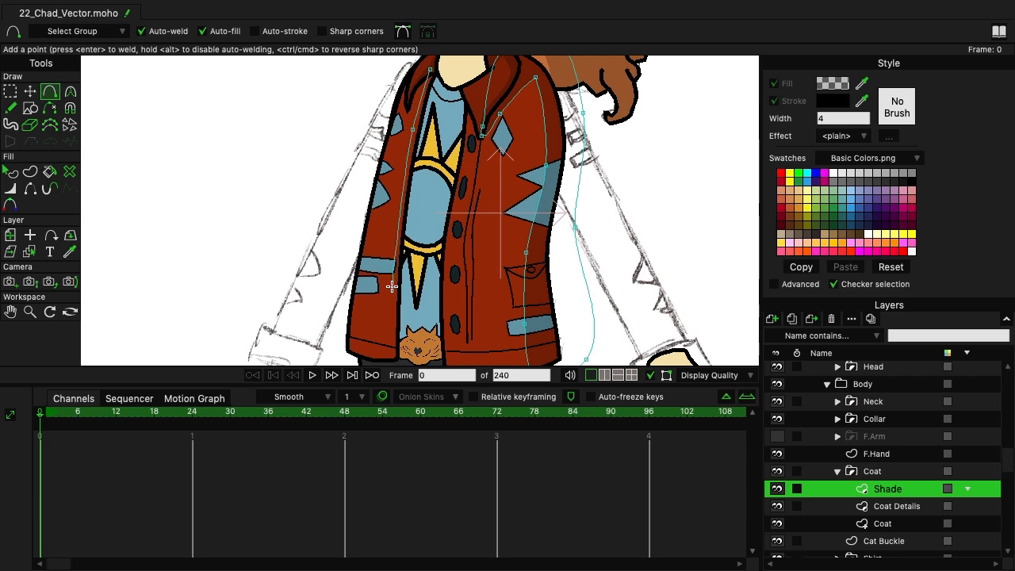
pyautogui.scroll(-5, 412, 290)
pyautogui.moveTo(392, 114); pyautogui.dragTo(408, 202)
pyautogui.moveTo(408, 202); pyautogui.dragTo(362, 163)
pyautogui.moveTo(421, 333); pyautogui.dragTo(445, 199)
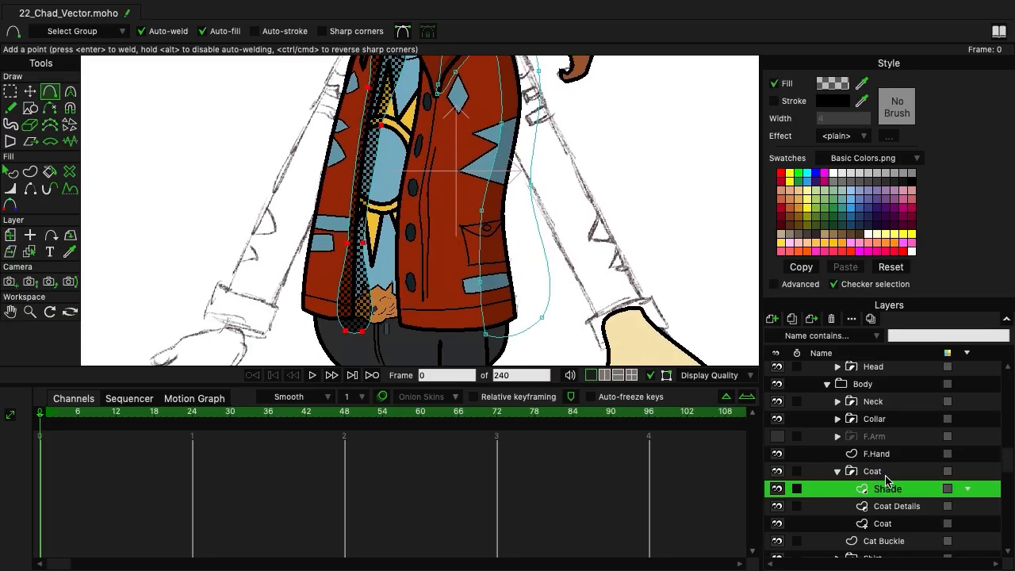
# Check the coat without outlines, reselect the Shade layer, and refine the curve handles at the left panel shade's bottom and top points.
pyautogui.click(872, 471)
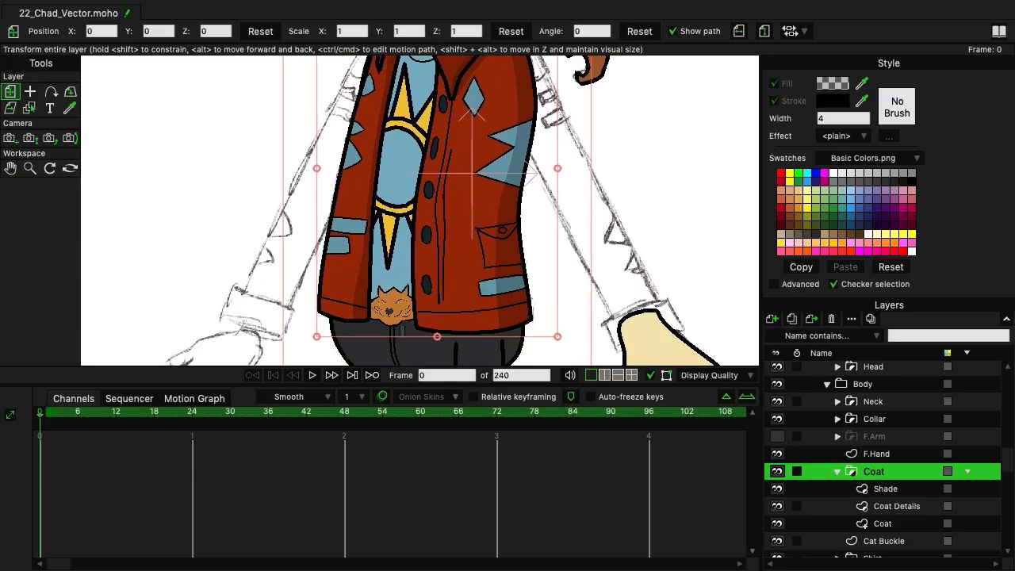
pyautogui.click(894, 499)
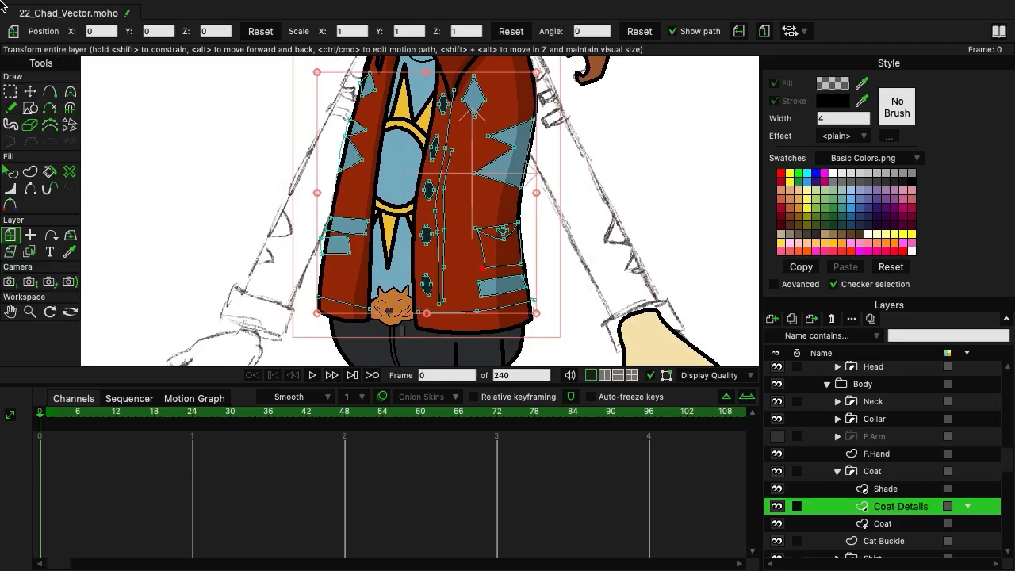
pyautogui.press('t')
pyautogui.click(886, 489)
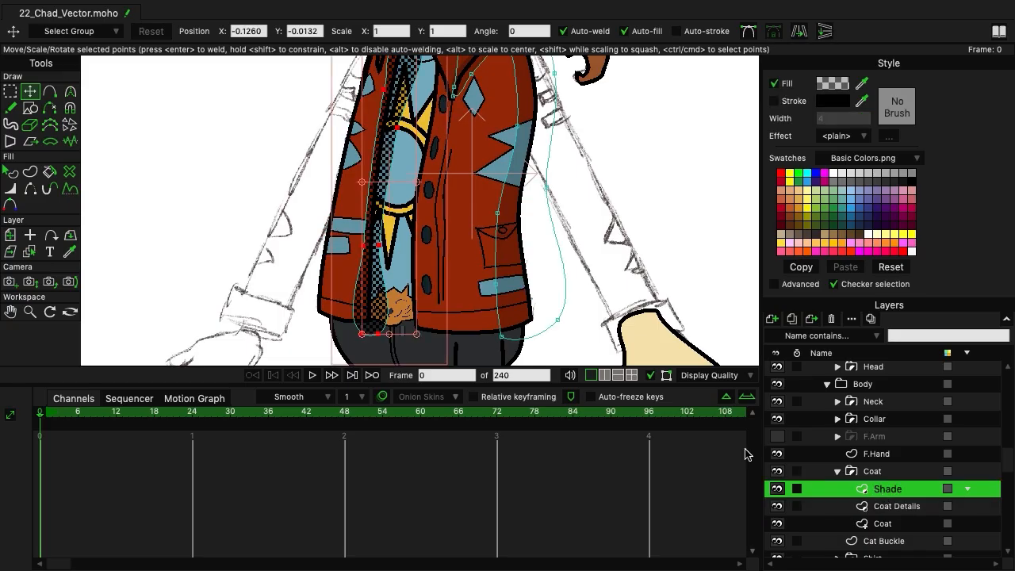
pyautogui.scroll(-4, 367, 265)
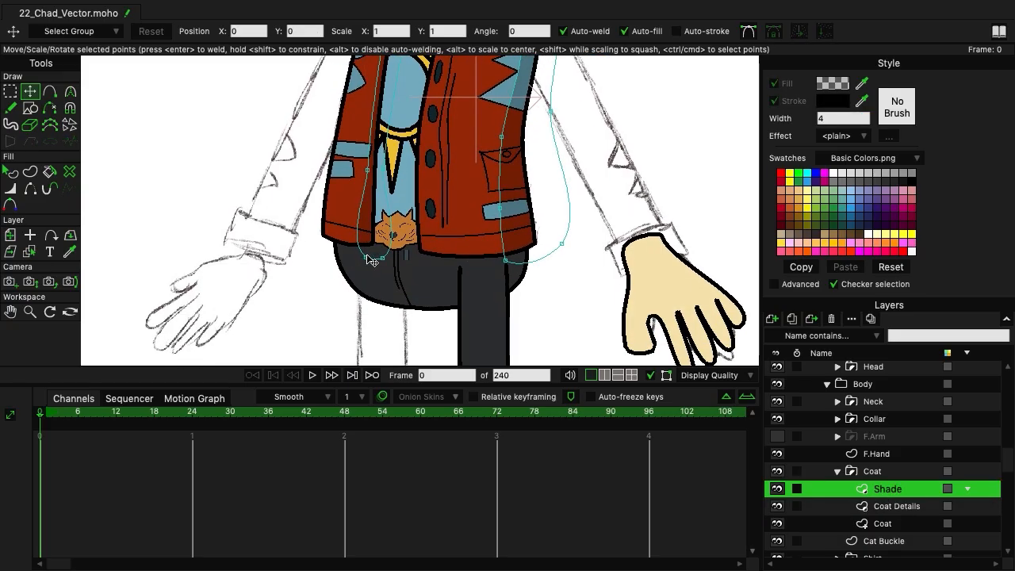
pyautogui.click(73, 91)
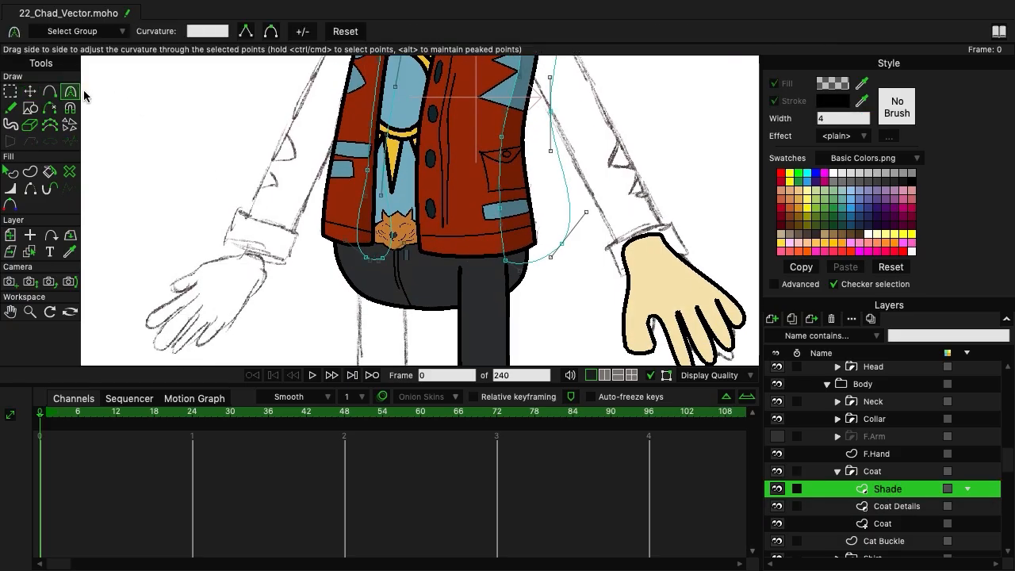
pyautogui.keyDown('ctrl'); pyautogui.click(366, 257); pyautogui.keyUp('ctrl')
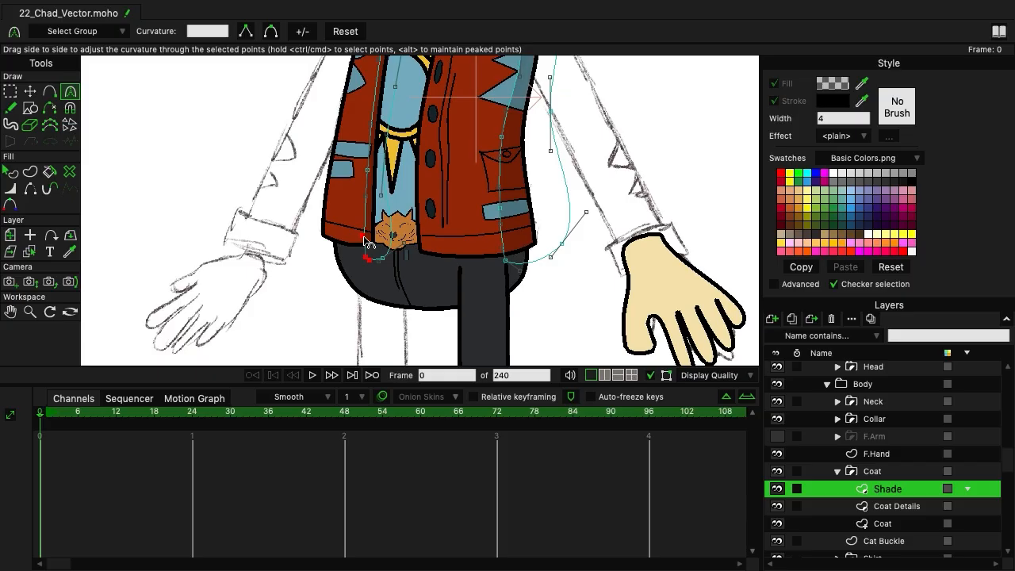
pyautogui.scroll(5, 366, 242)
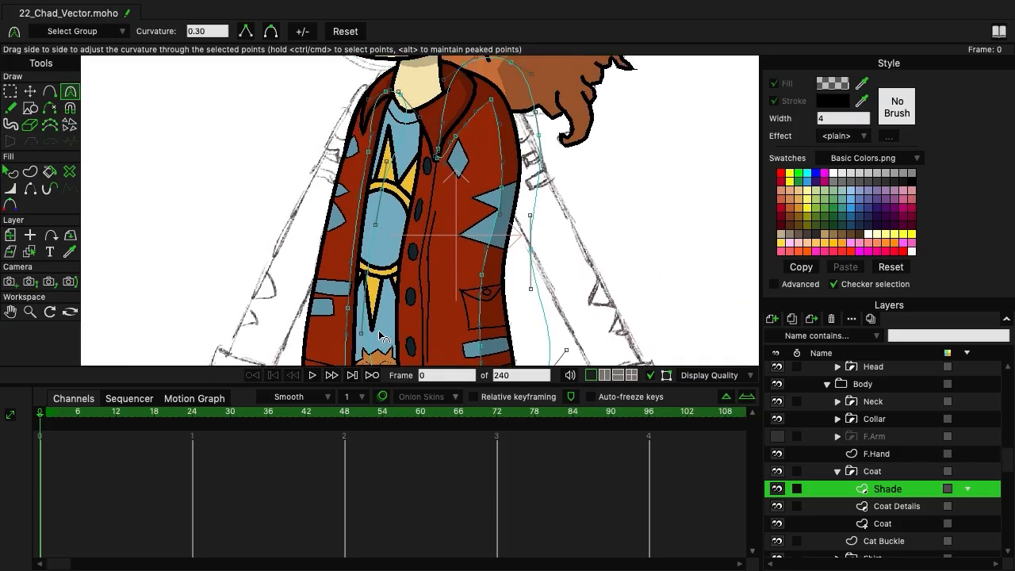
pyautogui.keyDown('ctrl'); pyautogui.click(386, 92); pyautogui.keyUp('ctrl')
pyautogui.scroll(-5, 500, 227)
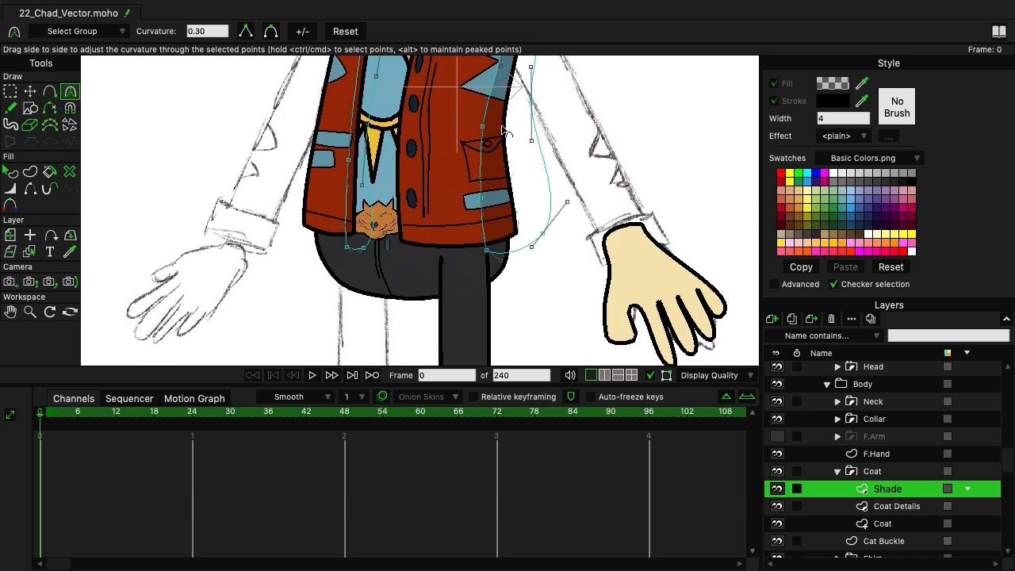
# Select the Coat group and examine the whole coat's shading without the shade outlines.
pyautogui.click(874, 471)
pyautogui.scroll(4, 537, 191)
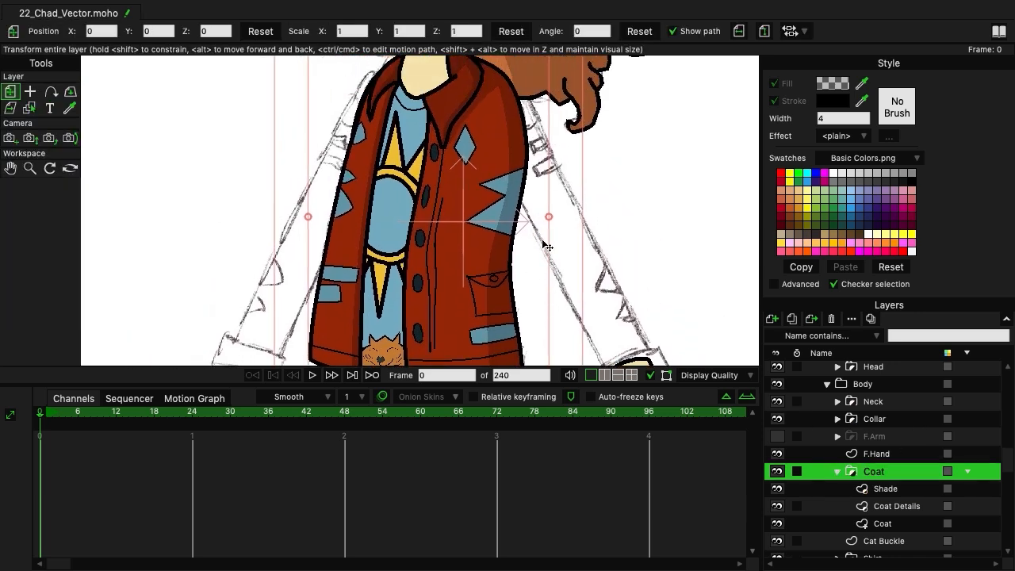
pyautogui.scroll(-3, 551, 159)
pyautogui.scroll(5, 551, 198)
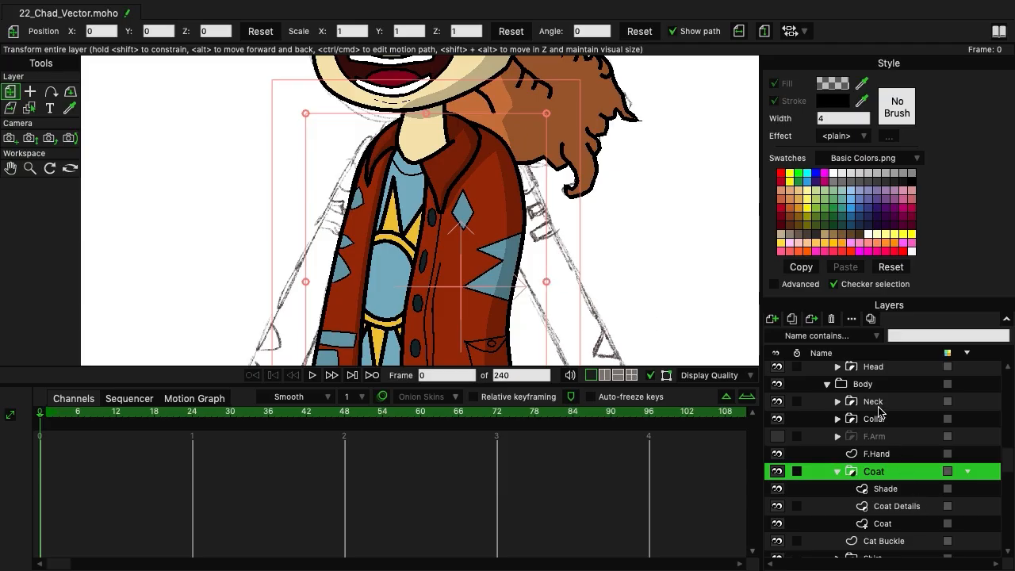
# On the Collar layer, move the two points at the left lapel's inner corner outward, away from the shirt neckline.
pyautogui.click(840, 420)
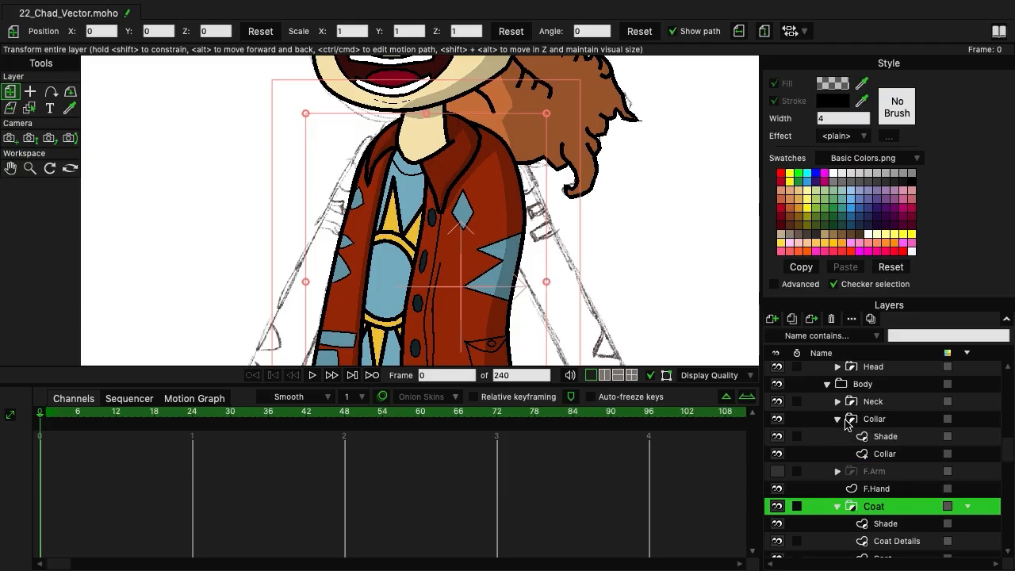
pyautogui.click(902, 455)
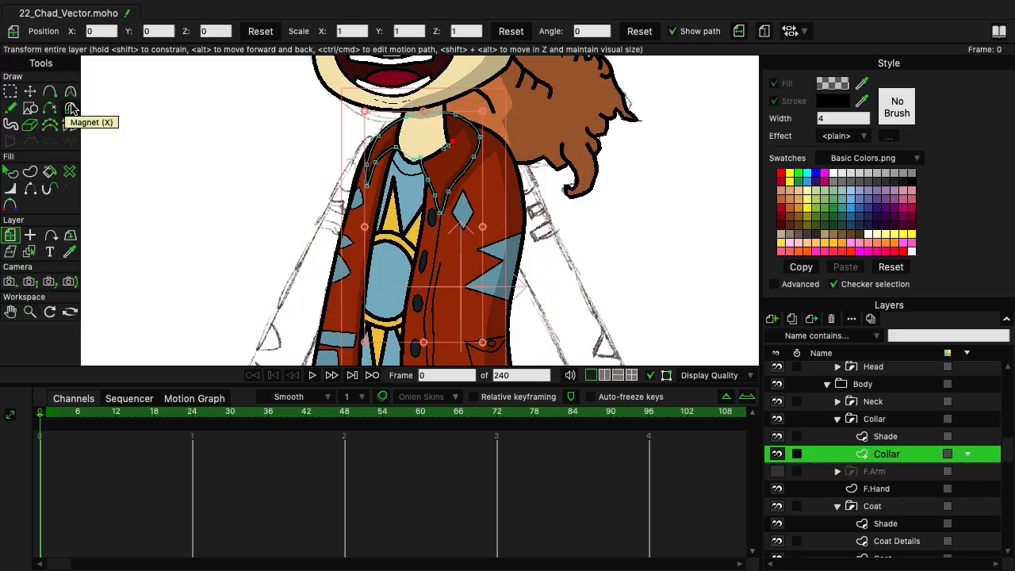
pyautogui.scroll(4, 181, 97)
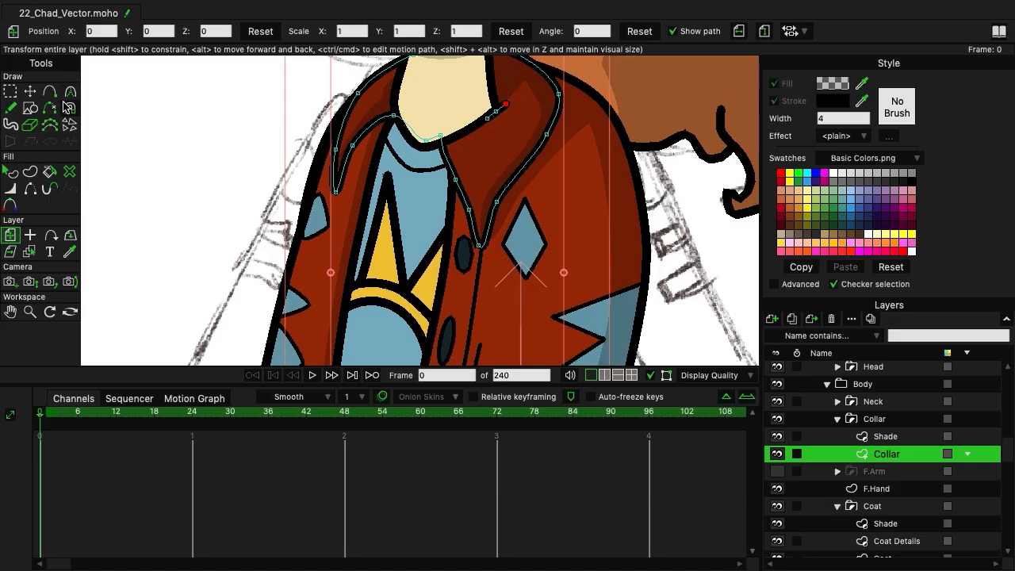
pyautogui.click(29, 91)
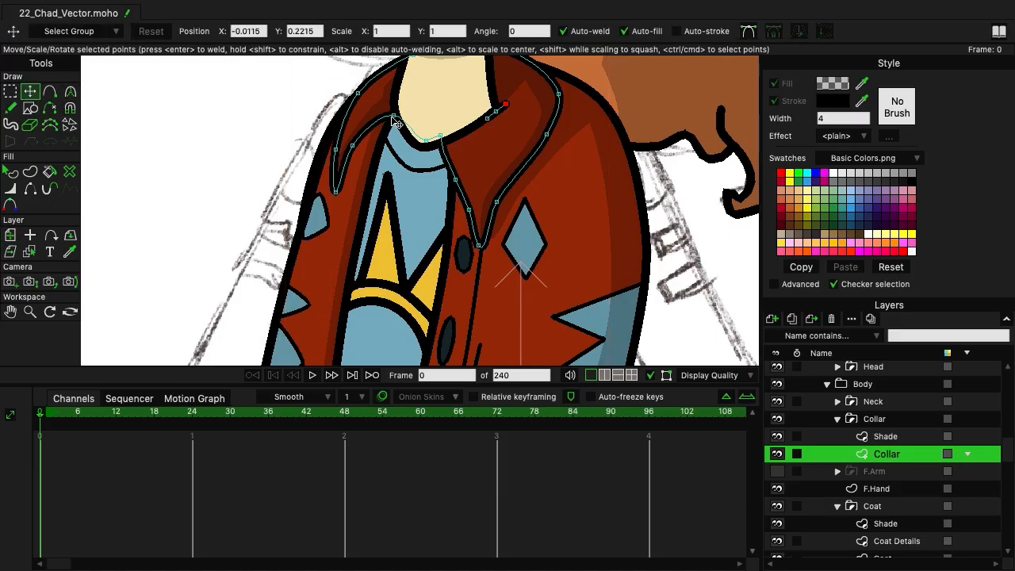
pyautogui.moveTo(393, 115); pyautogui.dragTo(374, 121)
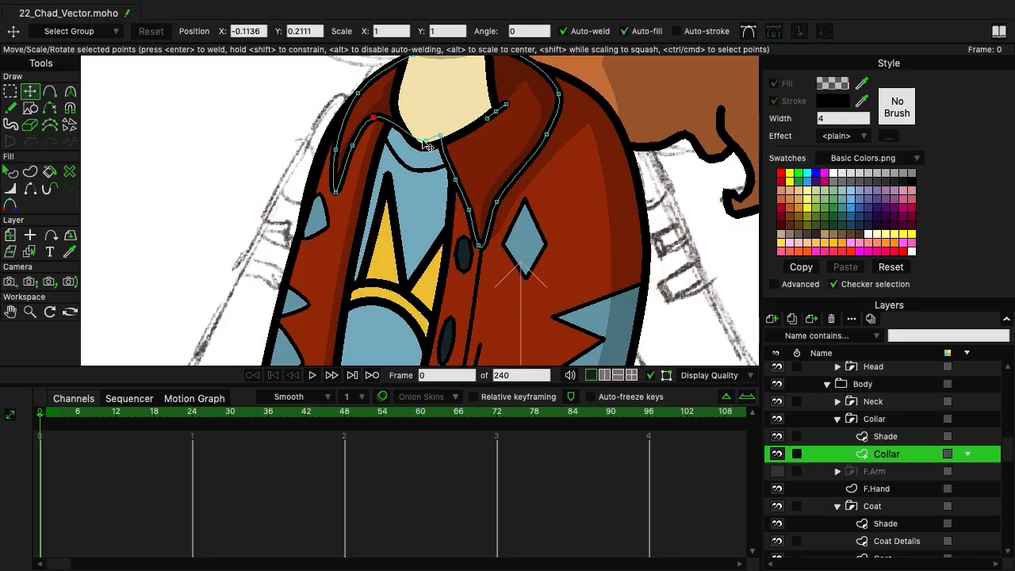
pyautogui.moveTo(427, 145); pyautogui.dragTo(376, 132)
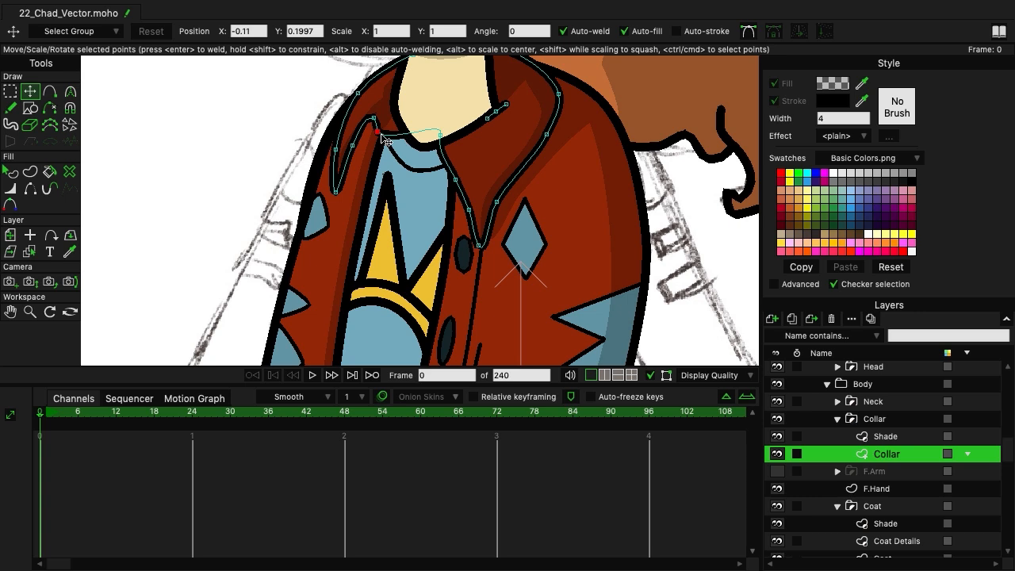
pyautogui.moveTo(376, 132); pyautogui.dragTo(374, 118)
# Fine-tune the lower point of the left lapel's inner corner, placing it just below the lapel's top point.
pyautogui.click(33, 194)
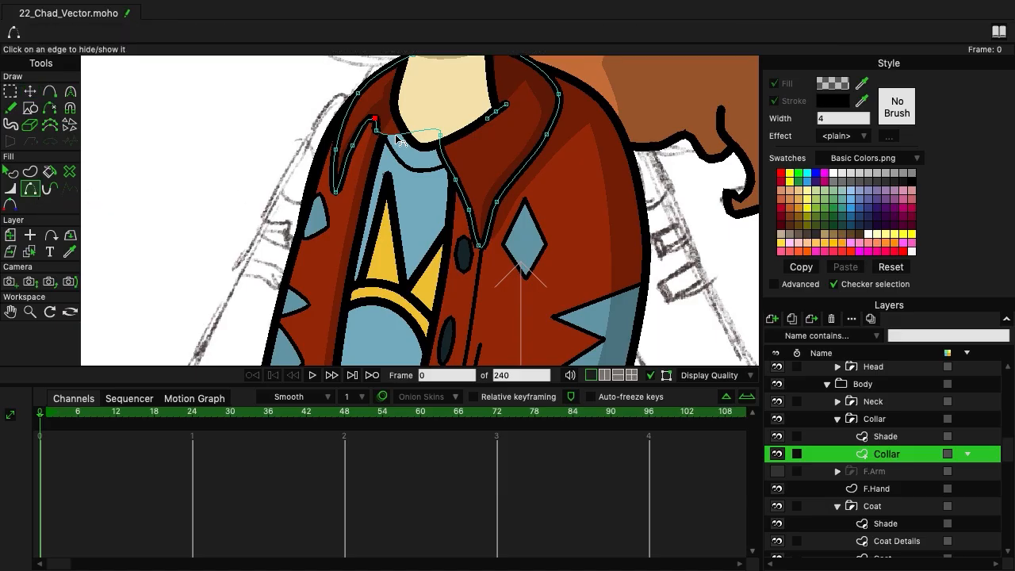
pyautogui.click(30, 91)
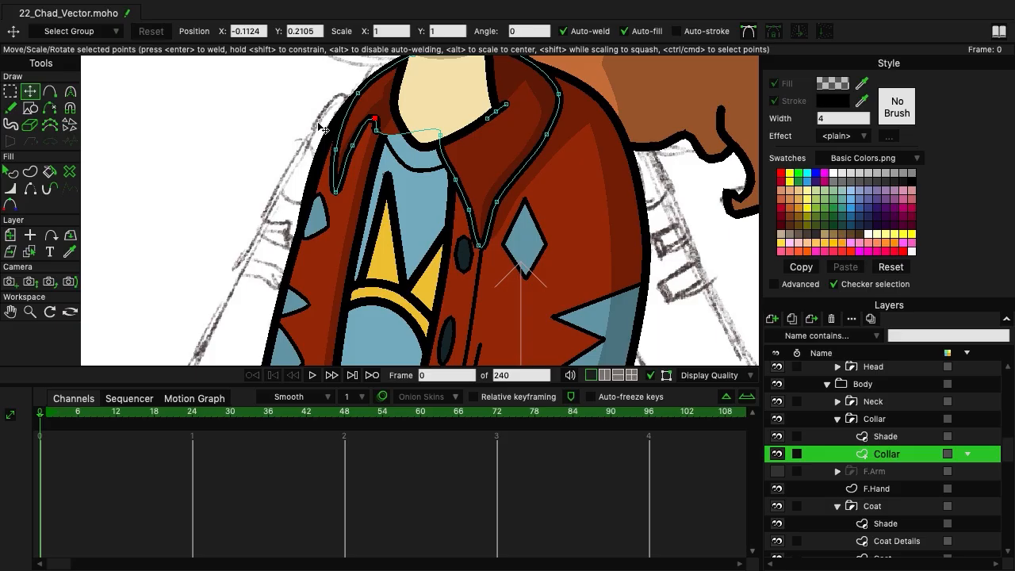
pyautogui.moveTo(377, 125)
pyautogui.mouseDown()
pyautogui.moveTo(373, 136)
pyautogui.moveTo(373, 121)
pyautogui.moveTo(386, 127)
pyautogui.moveTo(371, 139)
pyautogui.mouseUp()
pyautogui.click(374, 128)
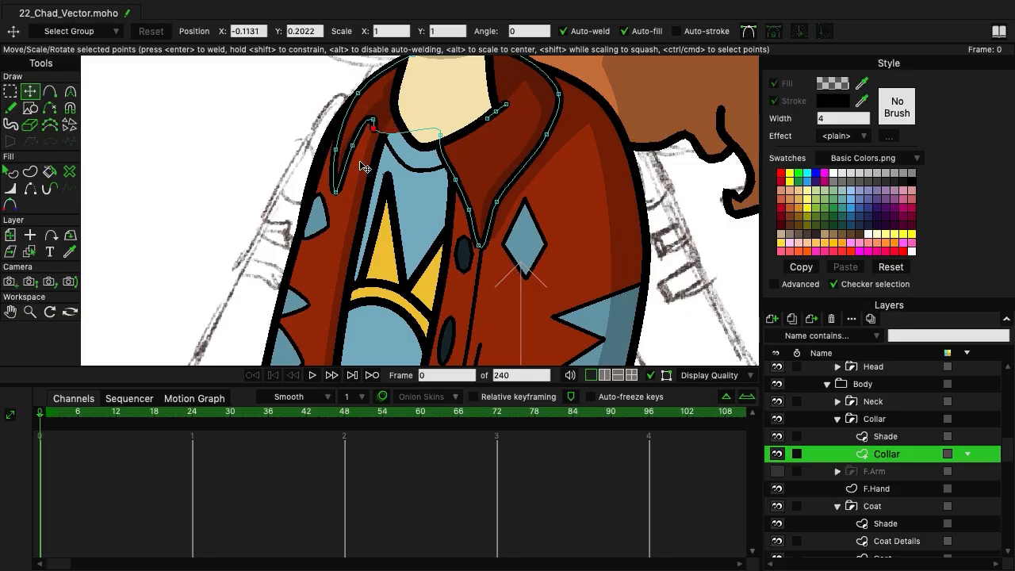
# Check the collar's Shade layer, then select the Collar group and examine the reshaped collar without outlines.
pyautogui.click(892, 437)
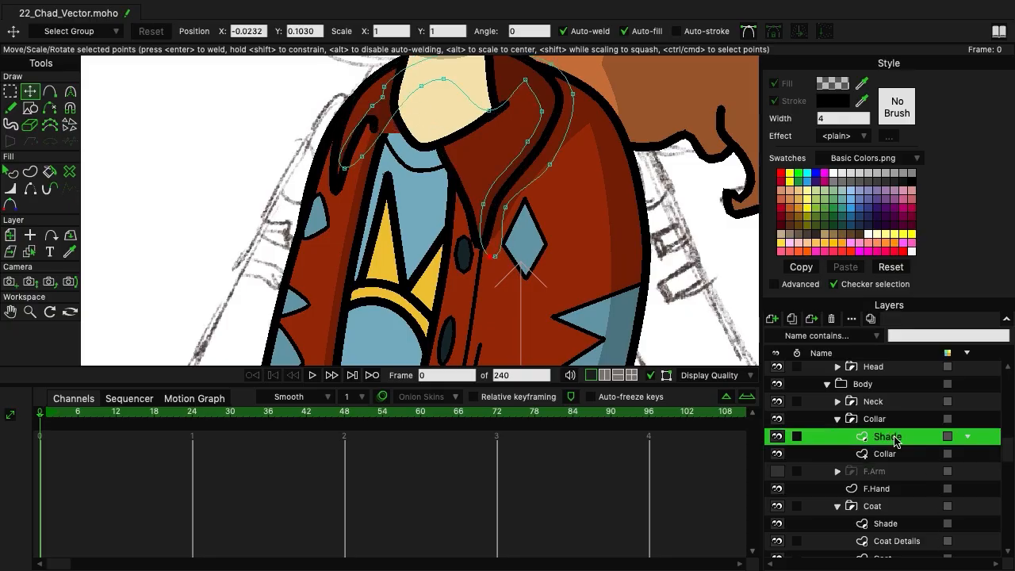
pyautogui.click(894, 420)
pyautogui.scroll(-3, 558, 229)
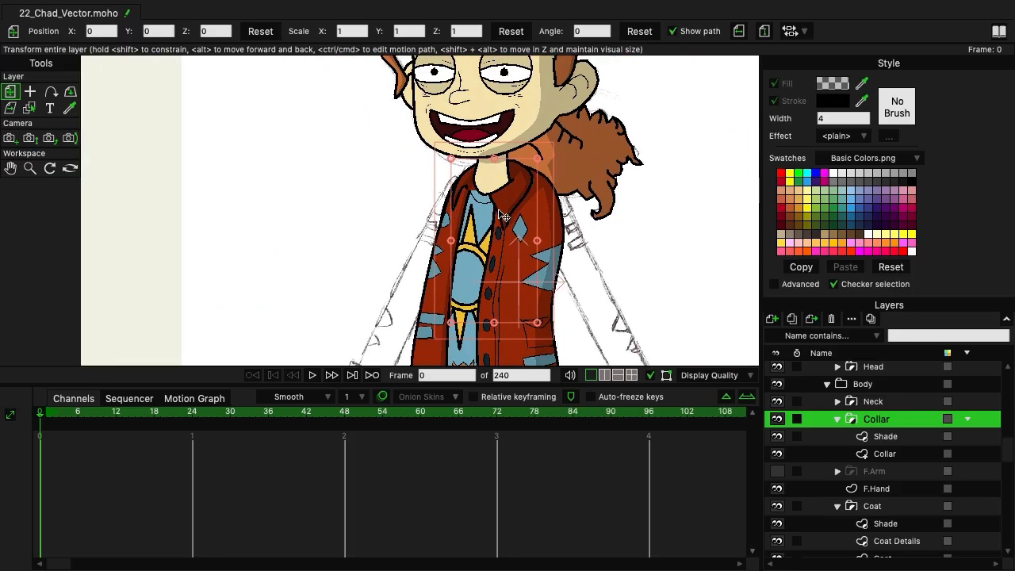
pyautogui.scroll(-1, 618, 230)
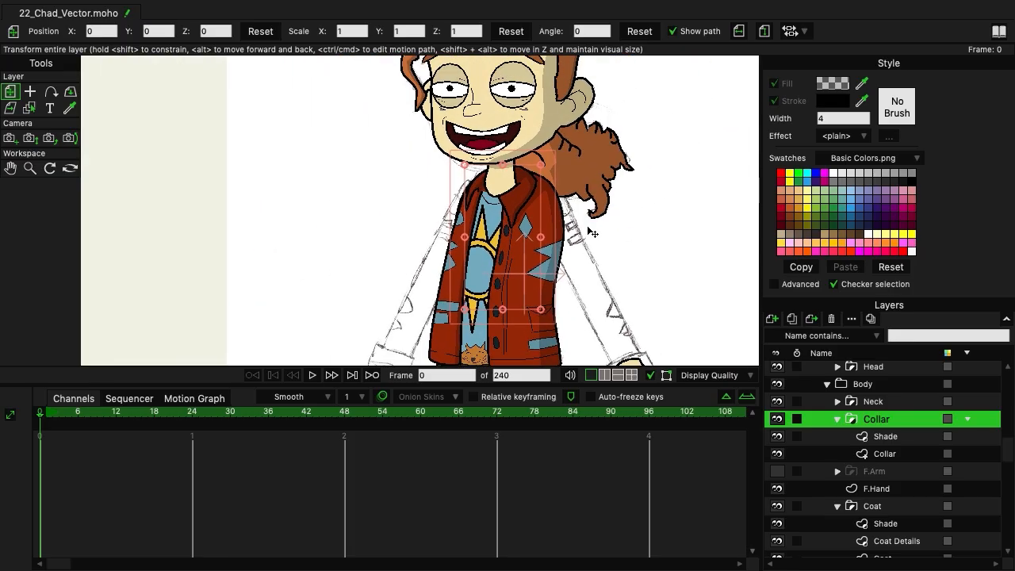
# On the Coat group's Shade layer, draw a narrow closed outline along the left front panel's hem, ending at the existing opening-edge shade.
pyautogui.moveTo(568, 283); pyautogui.dragTo(491, 112)
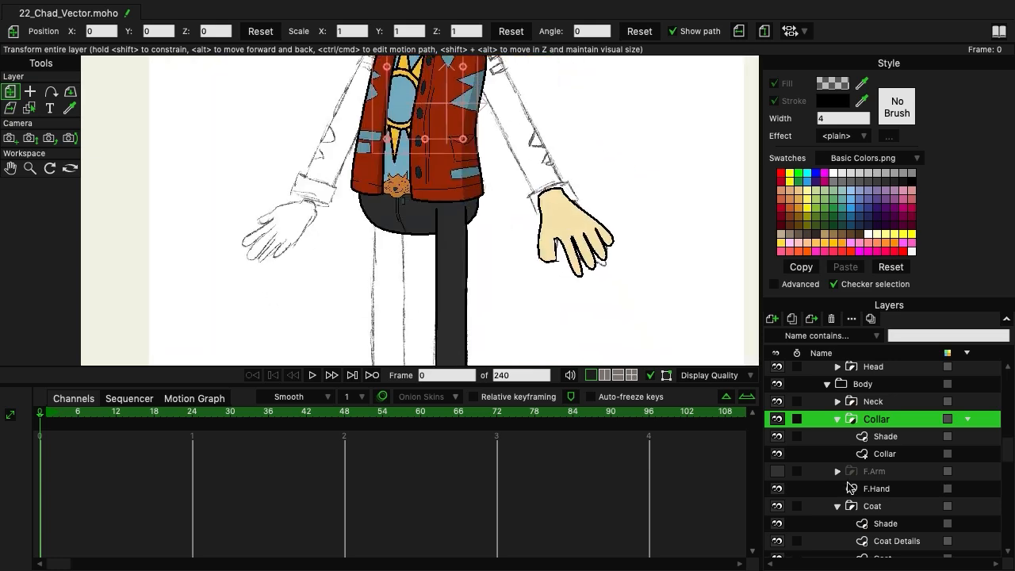
pyautogui.click(886, 524)
pyautogui.scroll(4, 329, 245)
pyautogui.scroll(3, 479, 222)
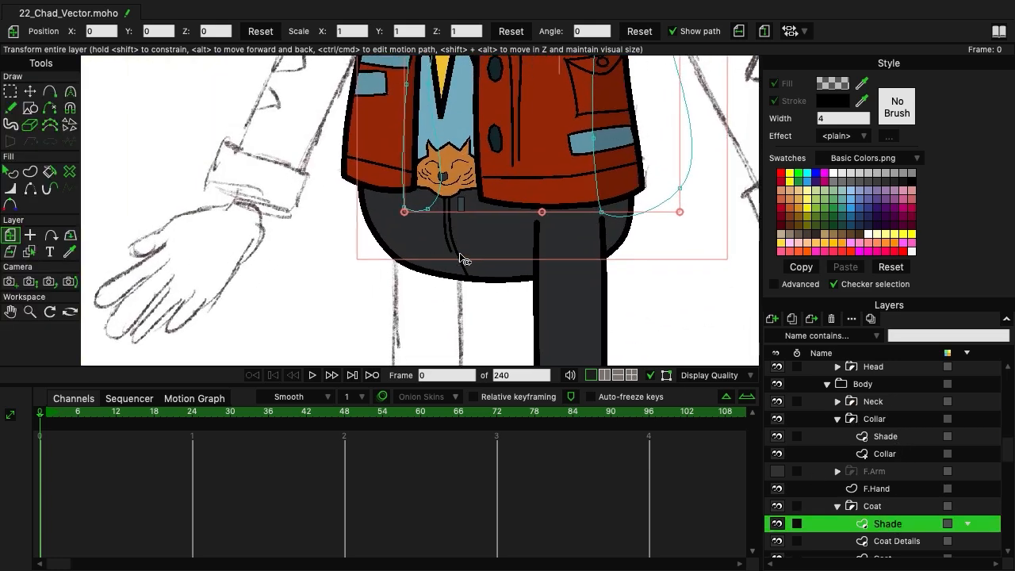
pyautogui.click(49, 92)
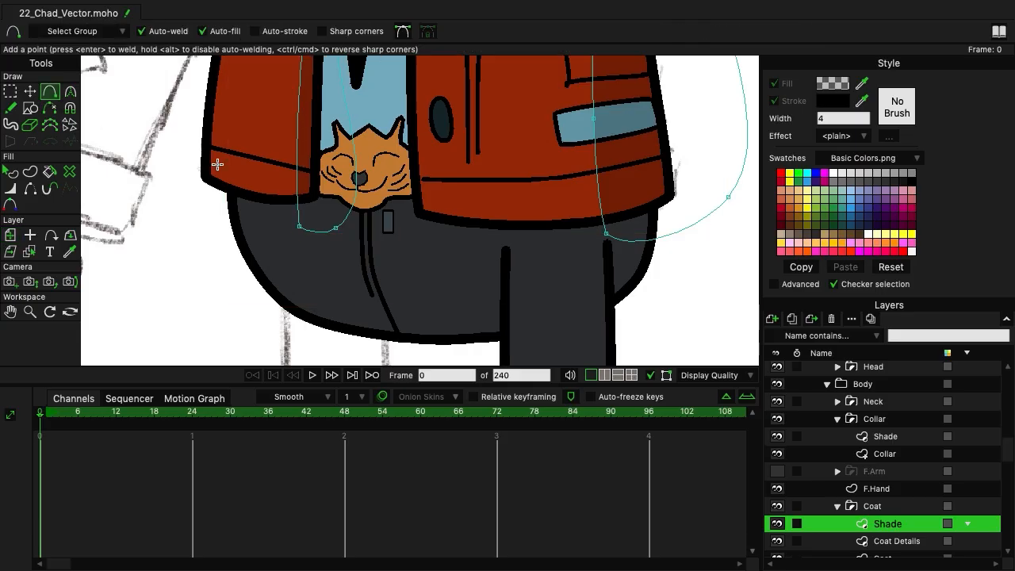
pyautogui.moveTo(204, 166); pyautogui.dragTo(296, 186)
pyautogui.moveTo(203, 166); pyautogui.dragTo(247, 202)
pyautogui.moveTo(246, 201); pyautogui.dragTo(296, 204)
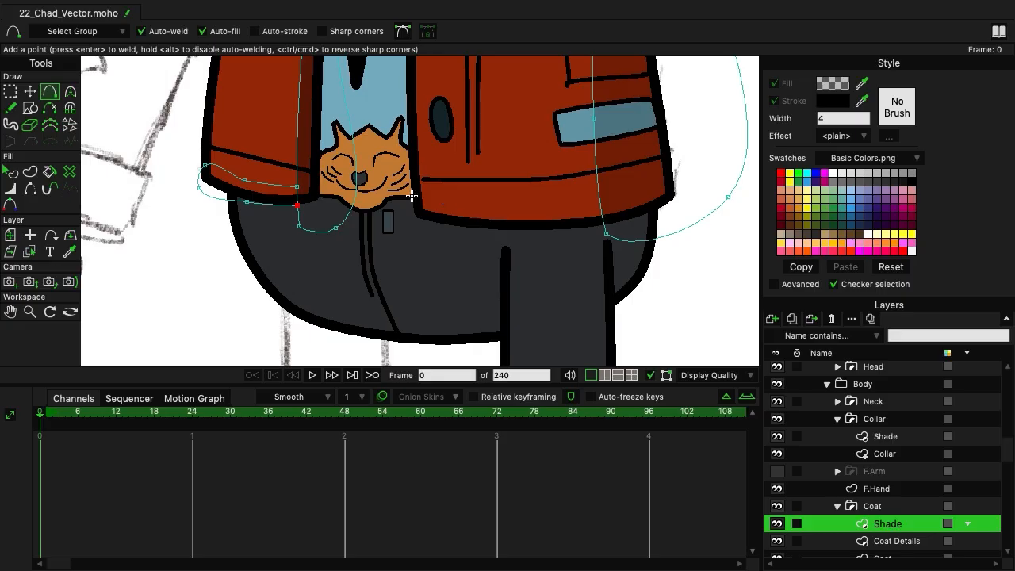
# Draw a second closed outline along the right front panel's hem, welded to the side shade's lower inner edge.
pyautogui.moveTo(405, 198)
pyautogui.mouseDown()
pyautogui.moveTo(523, 198)
pyautogui.moveTo(539, 215)
pyautogui.moveTo(601, 209)
pyautogui.mouseUp()
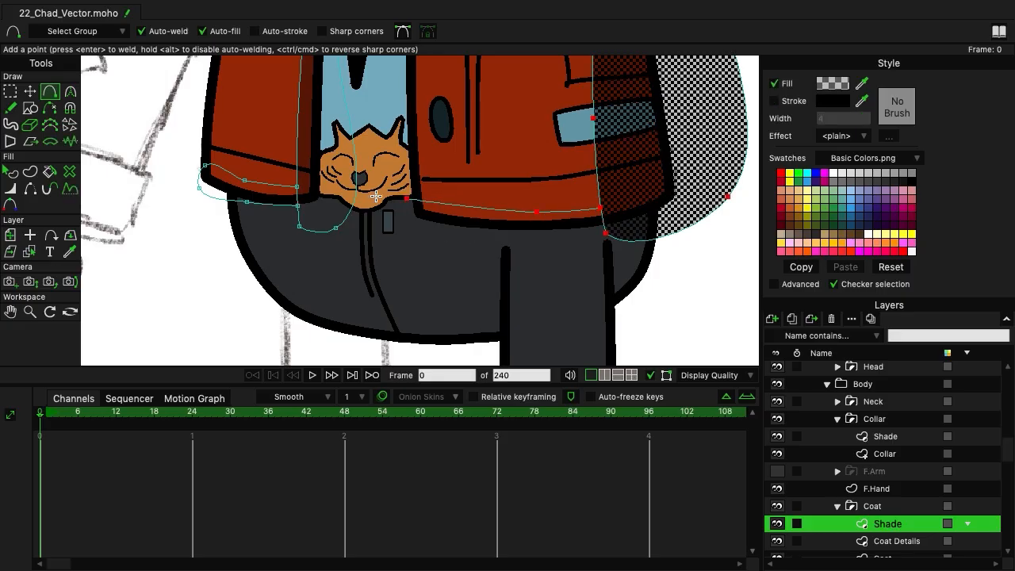
pyautogui.moveTo(405, 198); pyautogui.dragTo(407, 227)
pyautogui.moveTo(407, 227); pyautogui.dragTo(603, 234)
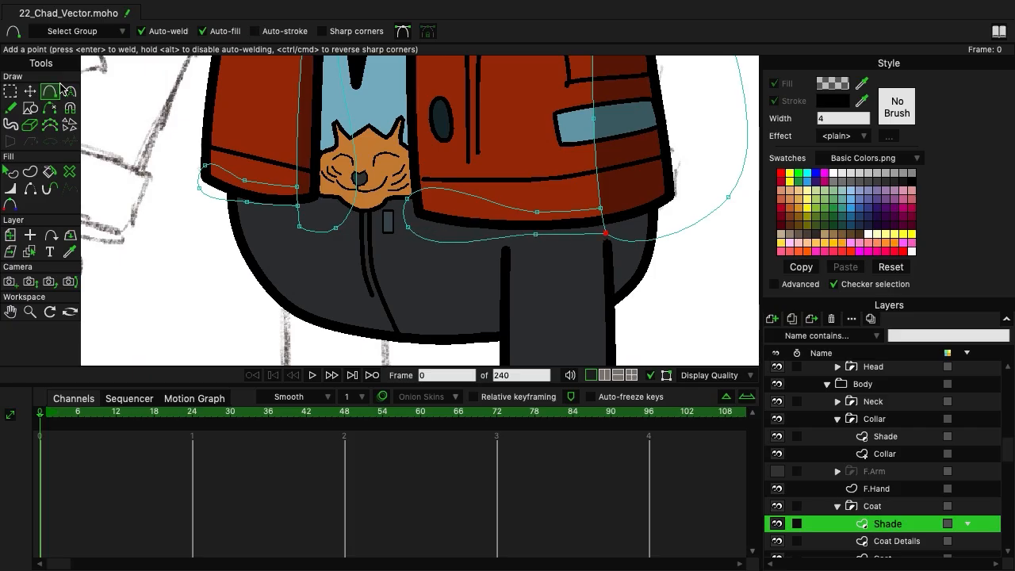
# Select the left hem outline's edges and create a fill-only shade shape from them.
pyautogui.click(30, 171)
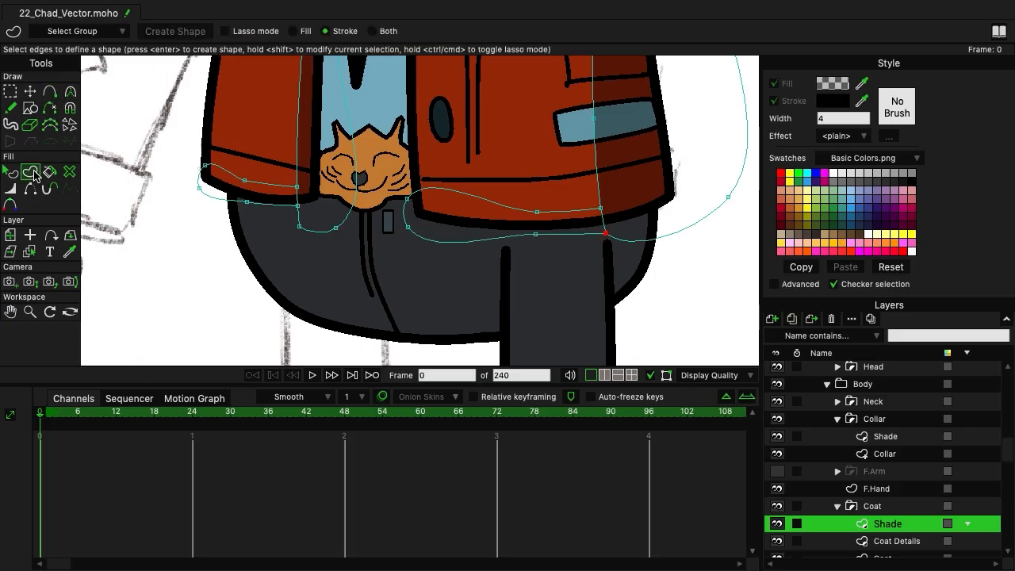
pyautogui.moveTo(220, 141); pyautogui.dragTo(195, 221)
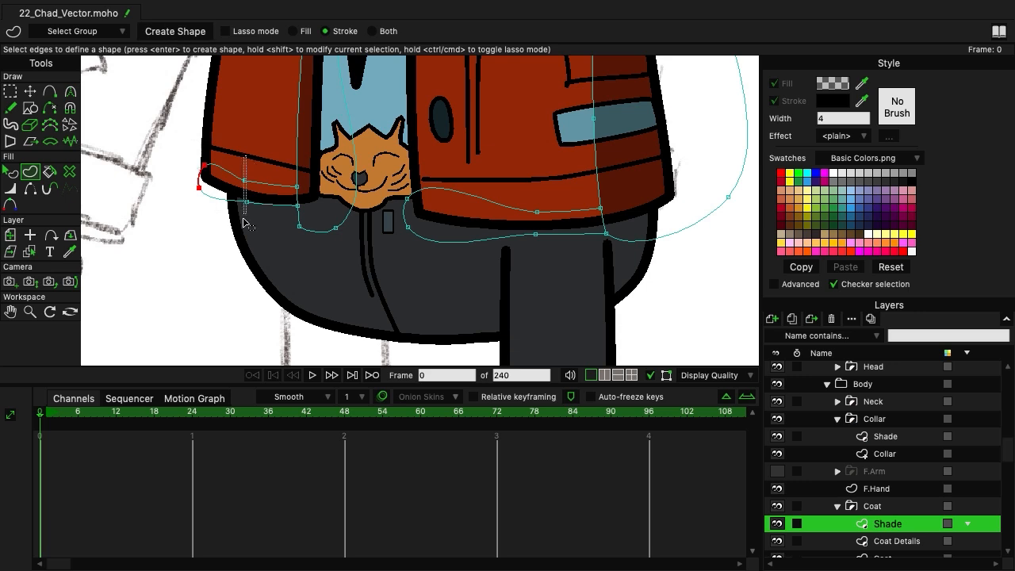
pyautogui.moveTo(235, 159); pyautogui.dragTo(301, 212)
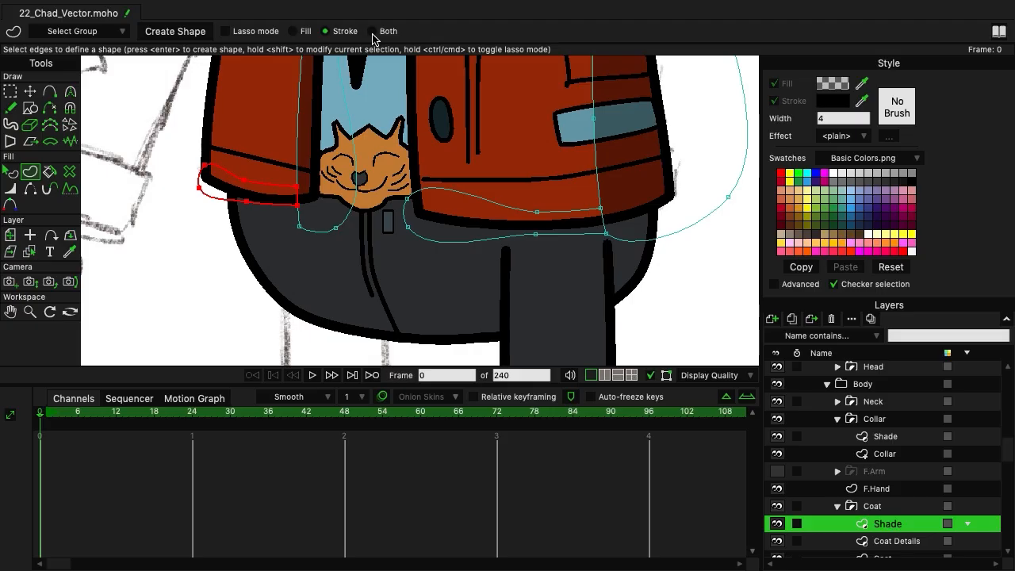
pyautogui.click(293, 32)
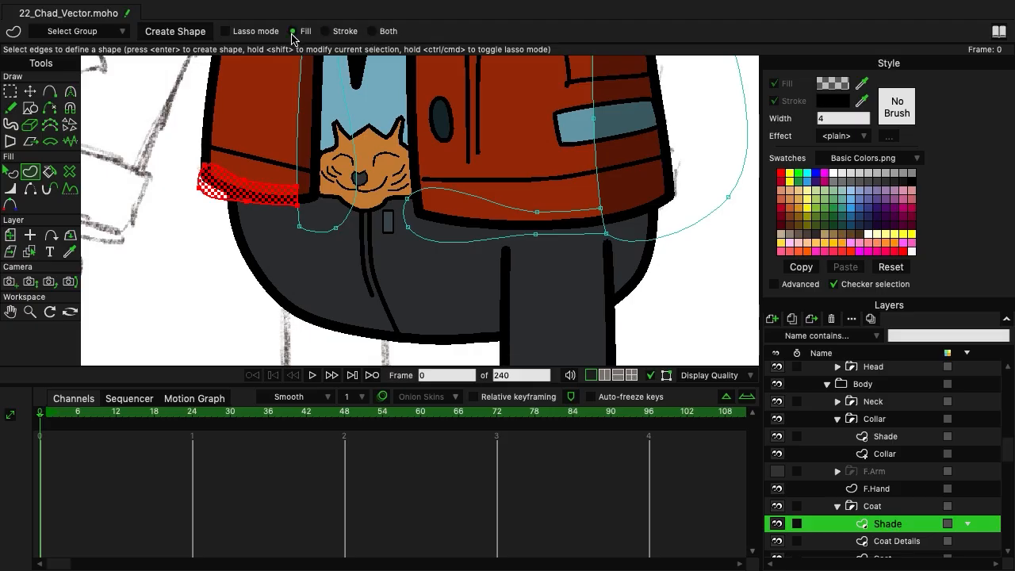
pyautogui.click(198, 33)
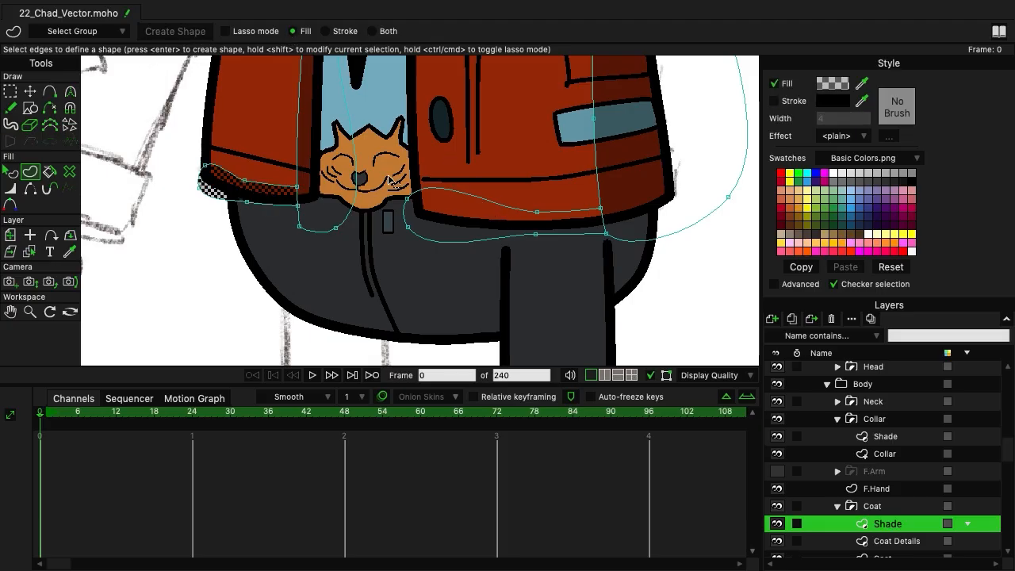
# Create a fill-only shape from the closed outline along the coat's lower front hem in the coat's Shade layer.
pyautogui.moveTo(388, 176); pyautogui.dragTo(610, 259)
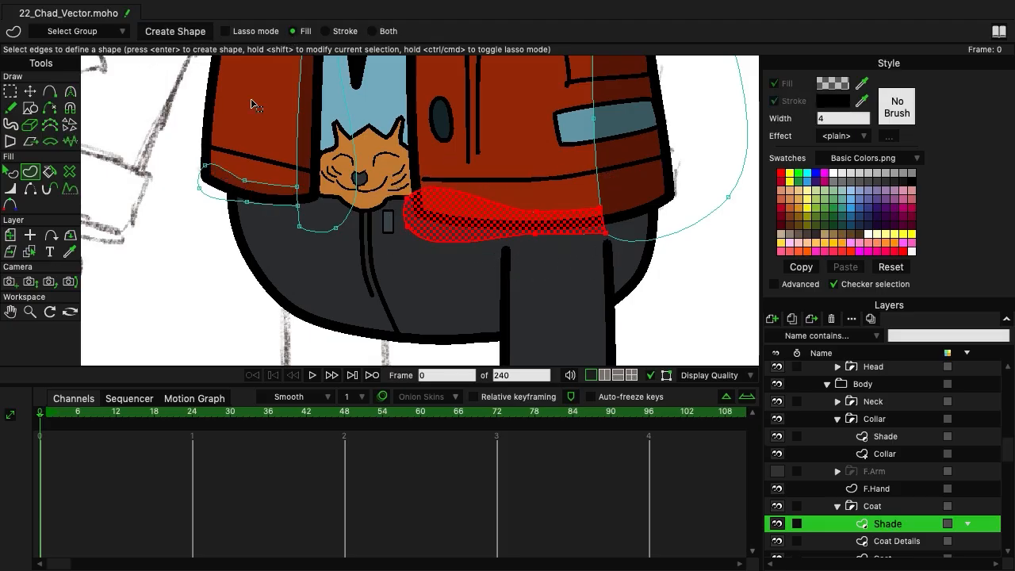
pyautogui.click(174, 32)
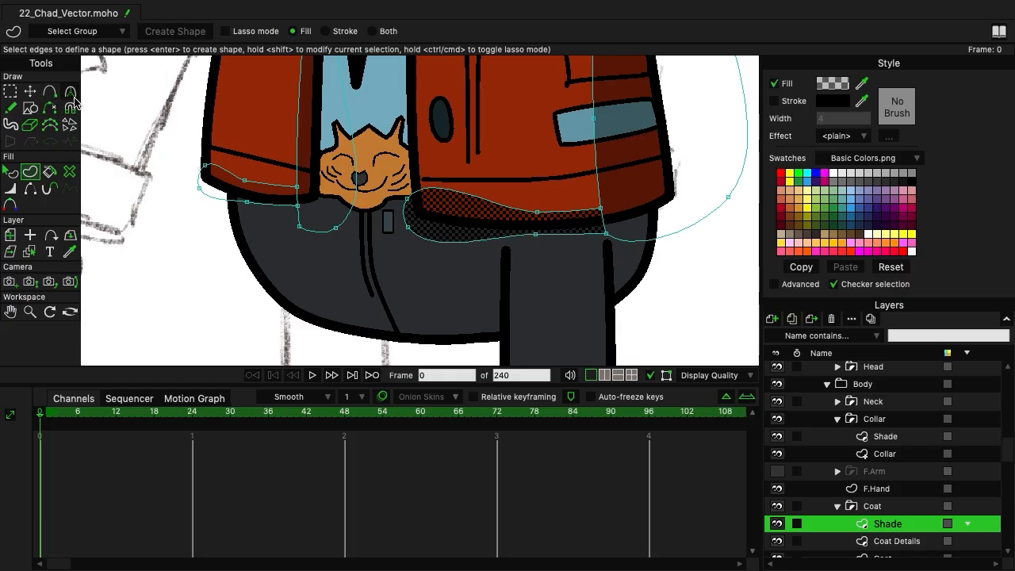
pyautogui.click(10, 91)
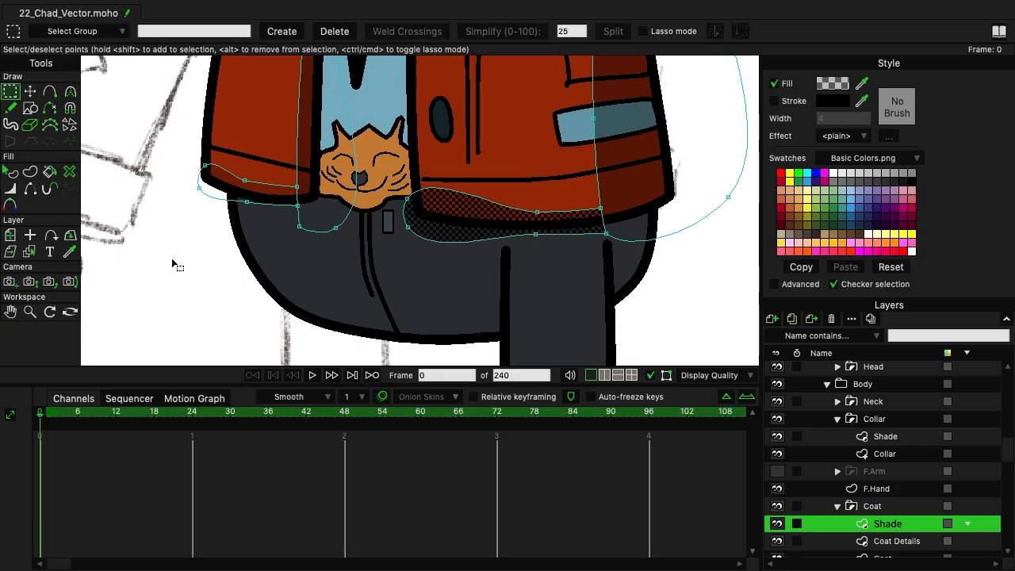
# Adjust the curve handles and points of the two coat hem shade shapes so their upper edges follow the hem.
pyautogui.click(70, 91)
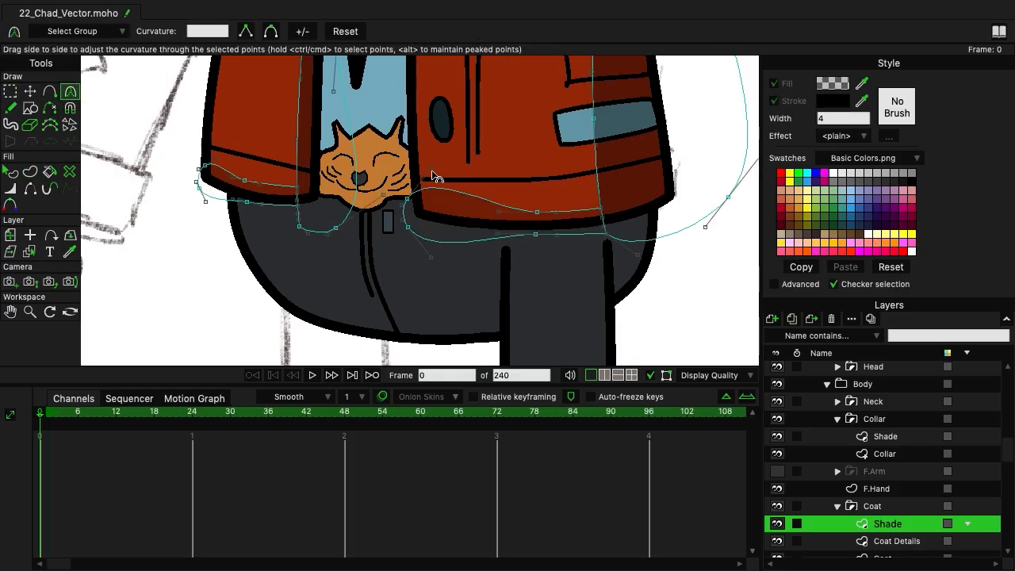
pyautogui.moveTo(431, 170); pyautogui.dragTo(443, 211)
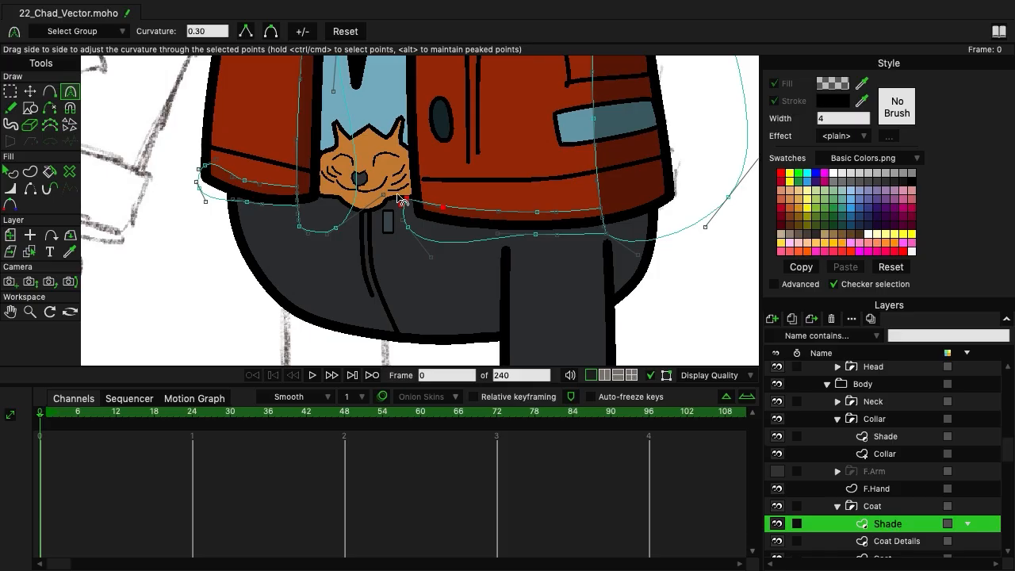
pyautogui.moveTo(216, 166); pyautogui.dragTo(222, 176)
pyautogui.click(29, 92)
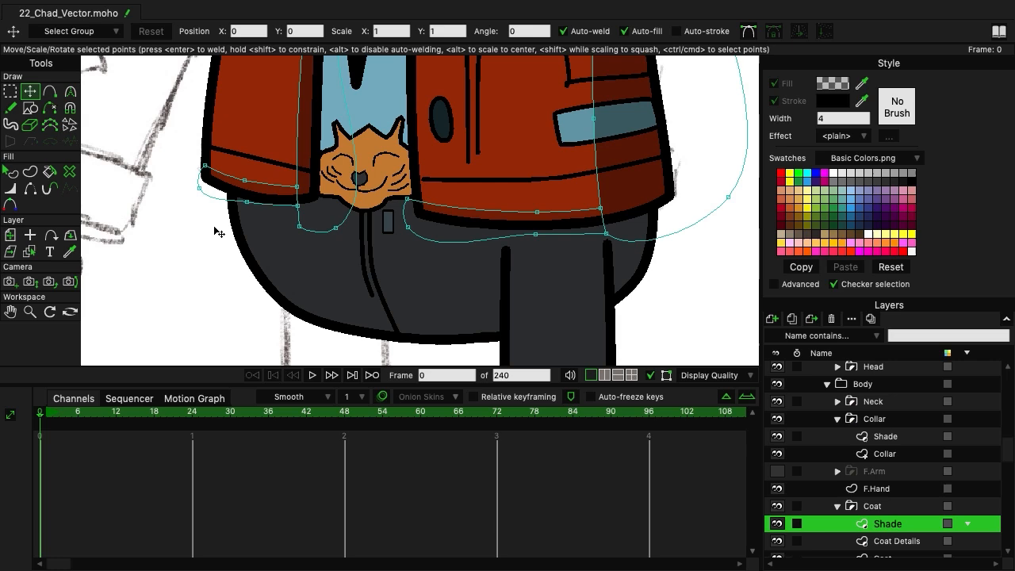
pyautogui.click(244, 181)
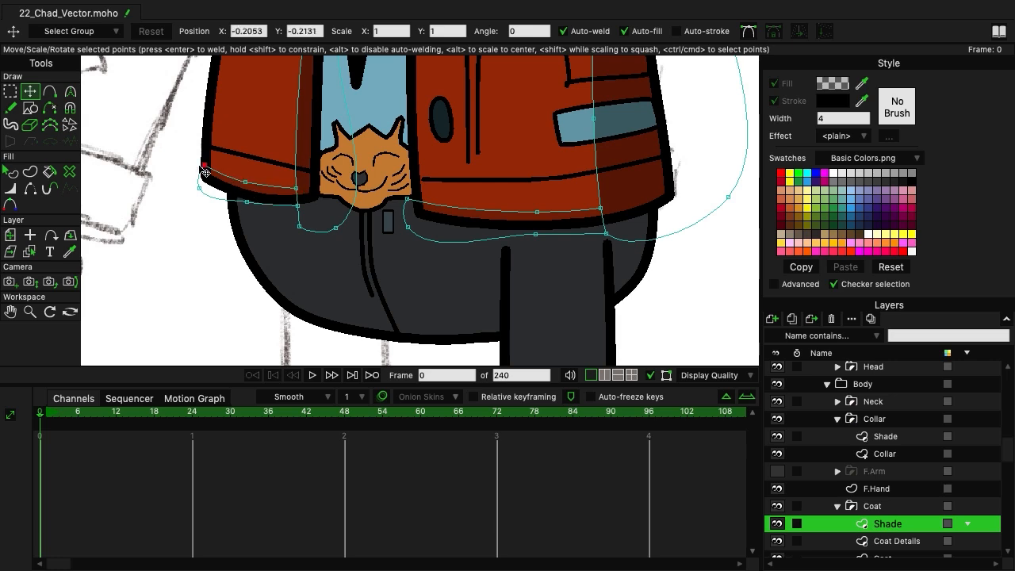
pyautogui.click(203, 274)
pyautogui.click(197, 286)
# Add a new vector layer directly above the Pelvis layer and name it Shade.
pyautogui.scroll(-5, 501, 275)
pyautogui.scroll(-5, 364, 306)
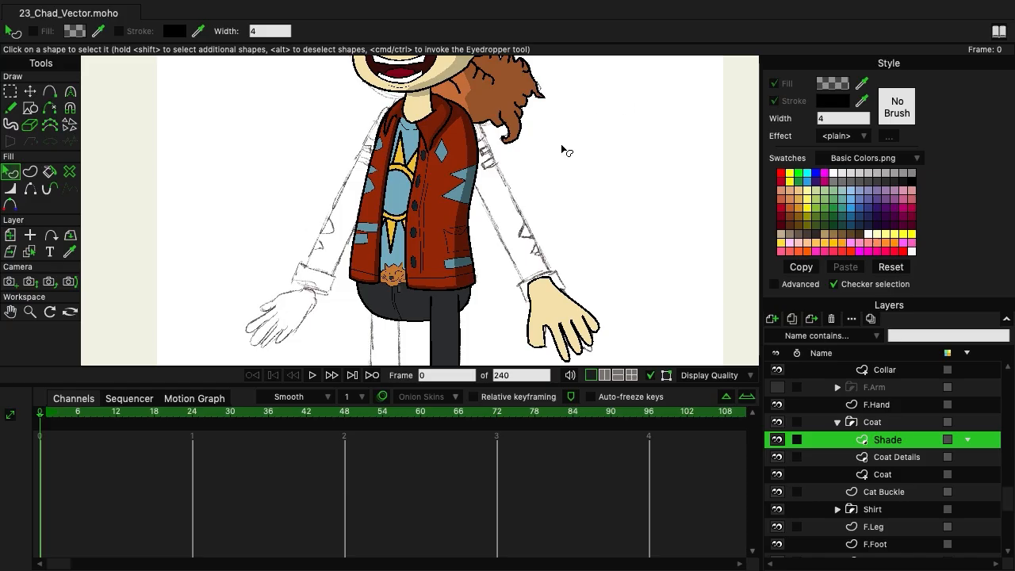
pyautogui.scroll(6, 578, 235)
pyautogui.moveTo(578, 258); pyautogui.dragTo(573, 136)
pyautogui.scroll(3, 574, 137)
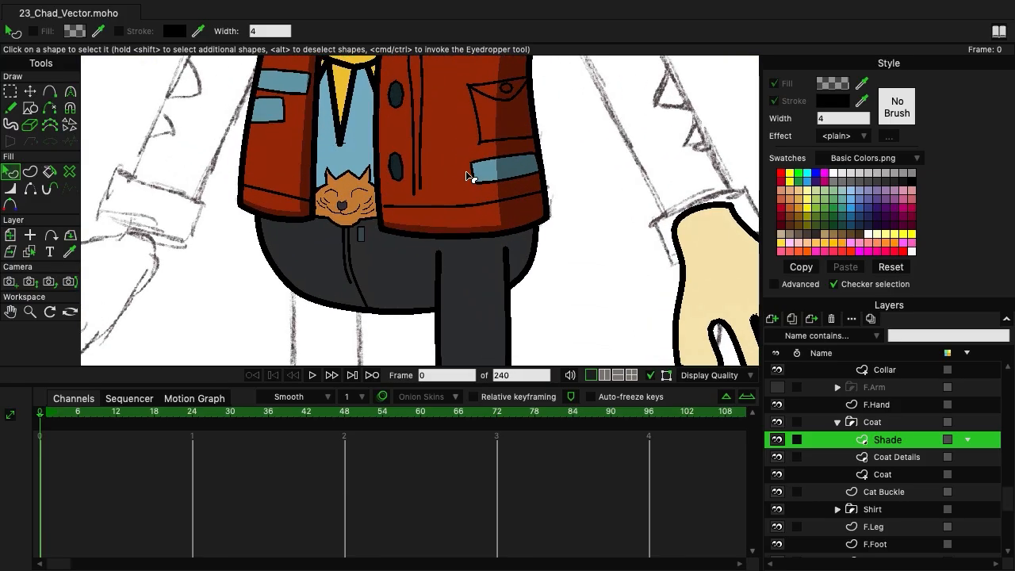
pyautogui.scroll(-3, 911, 474)
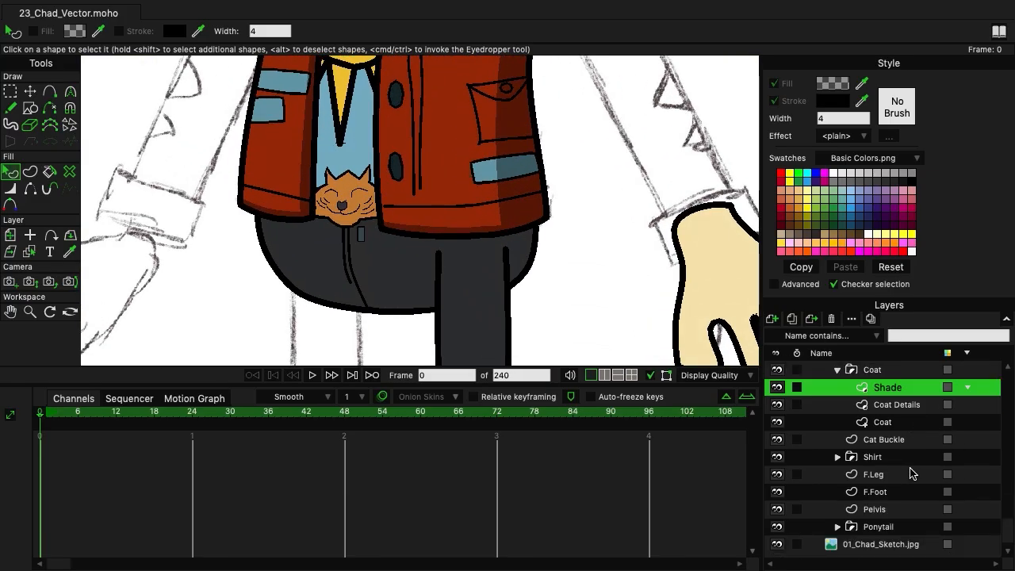
pyautogui.click(880, 514)
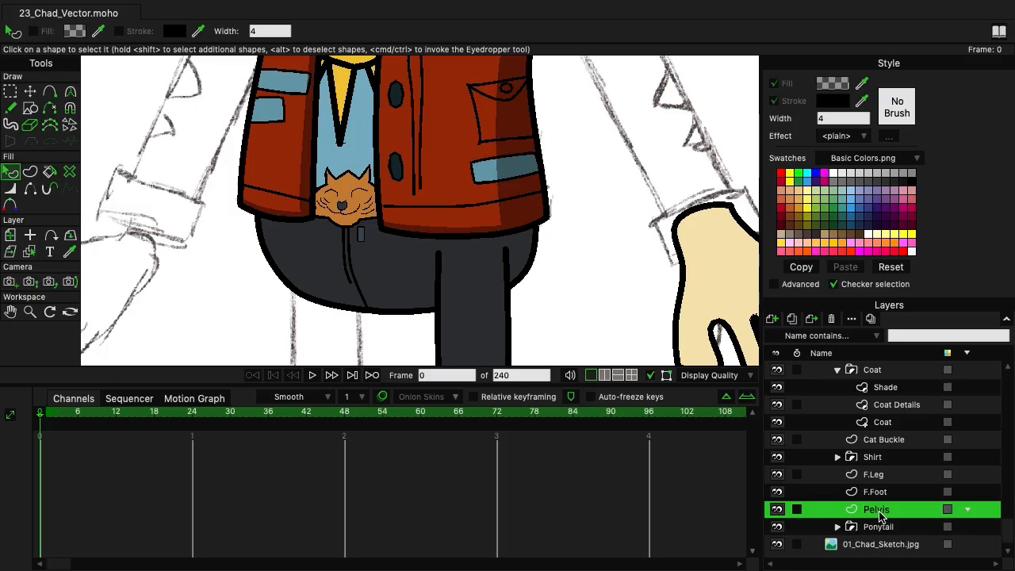
pyautogui.click(772, 321)
pyautogui.click(784, 333)
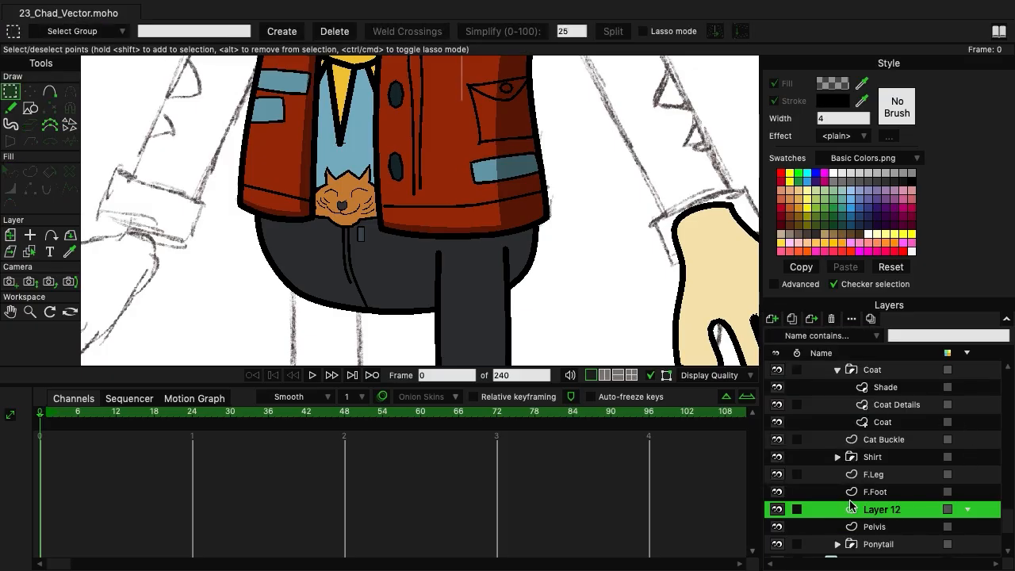
pyautogui.doubleClick(885, 510)
pyautogui.write('Shade')
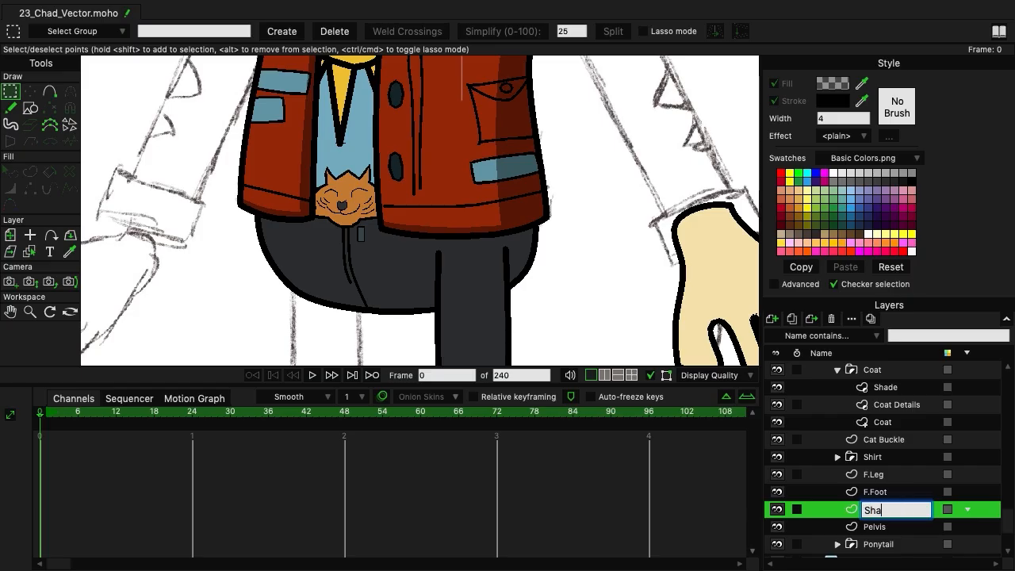
pyautogui.press('Return')
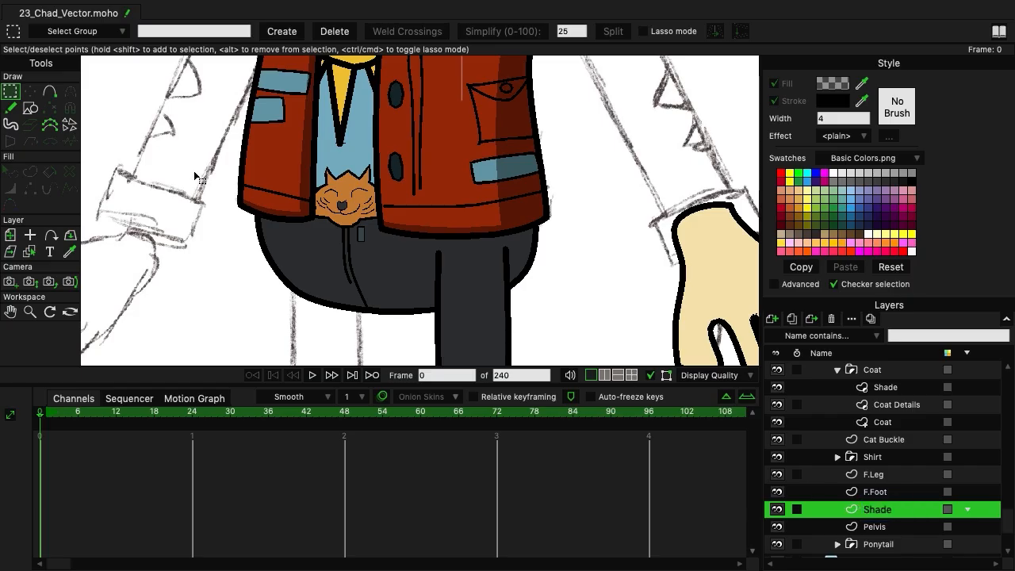
# Draw a closed, fill-only shadow shape on the pelvis beneath the smaller coat flap's hem.
pyautogui.click(50, 91)
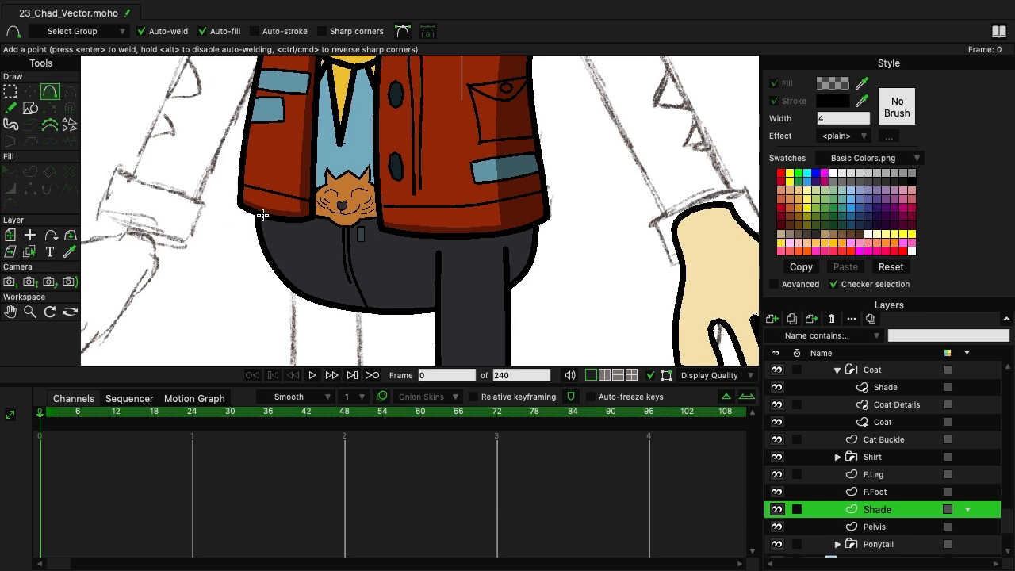
pyautogui.moveTo(260, 226)
pyautogui.mouseDown()
pyautogui.moveTo(321, 231)
pyautogui.moveTo(288, 210)
pyautogui.moveTo(245, 207)
pyautogui.moveTo(256, 225)
pyautogui.mouseUp()
pyautogui.click(12, 94)
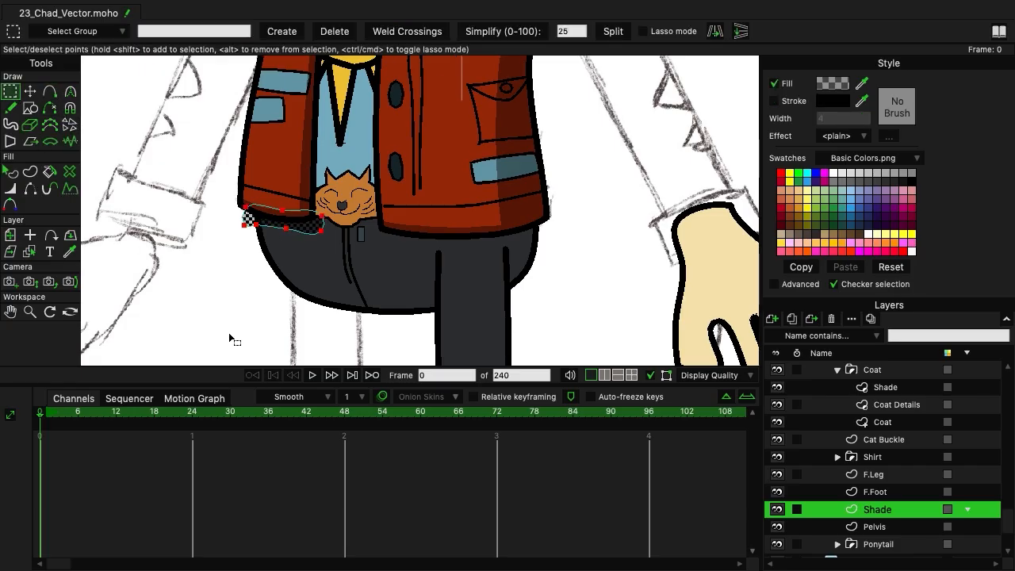
pyautogui.click(230, 333)
# Draw a second shadow shape in the pelvis Shade layer, running under the larger coat flap and down the outer hip.
pyautogui.click(898, 492)
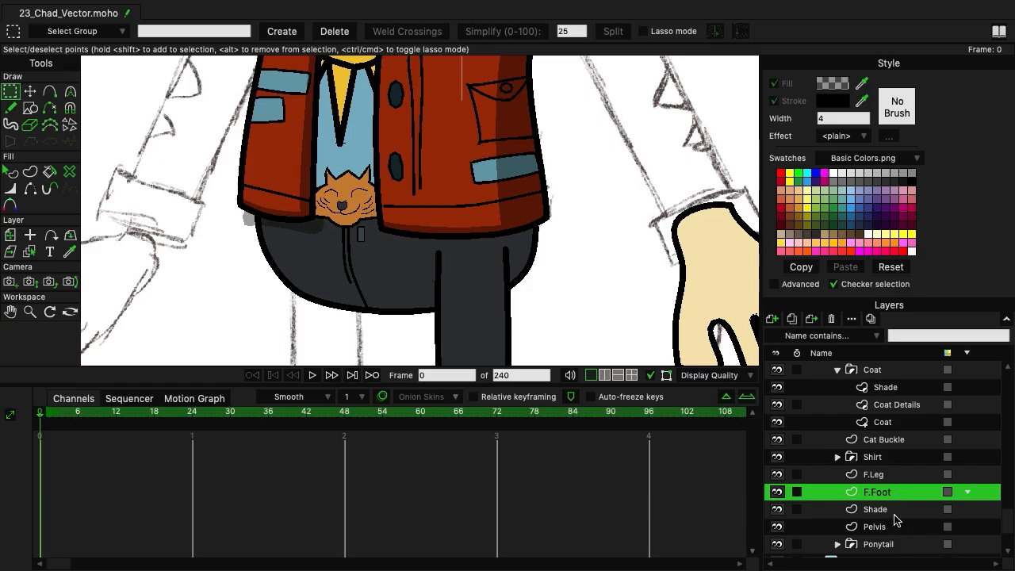
pyautogui.click(896, 509)
pyautogui.press('a')
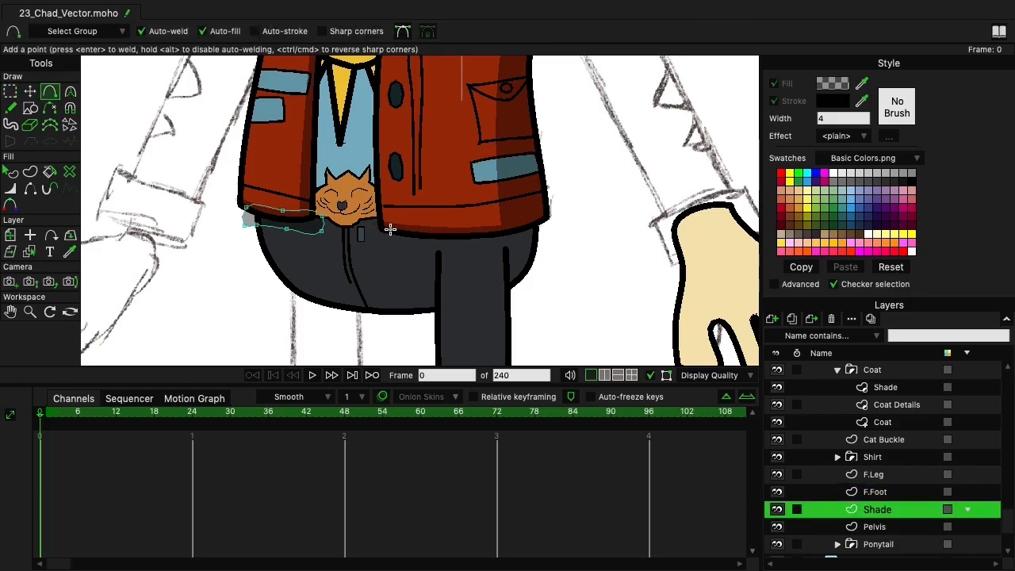
pyautogui.moveTo(390, 230); pyautogui.dragTo(563, 209)
pyautogui.moveTo(564, 209); pyautogui.dragTo(389, 229)
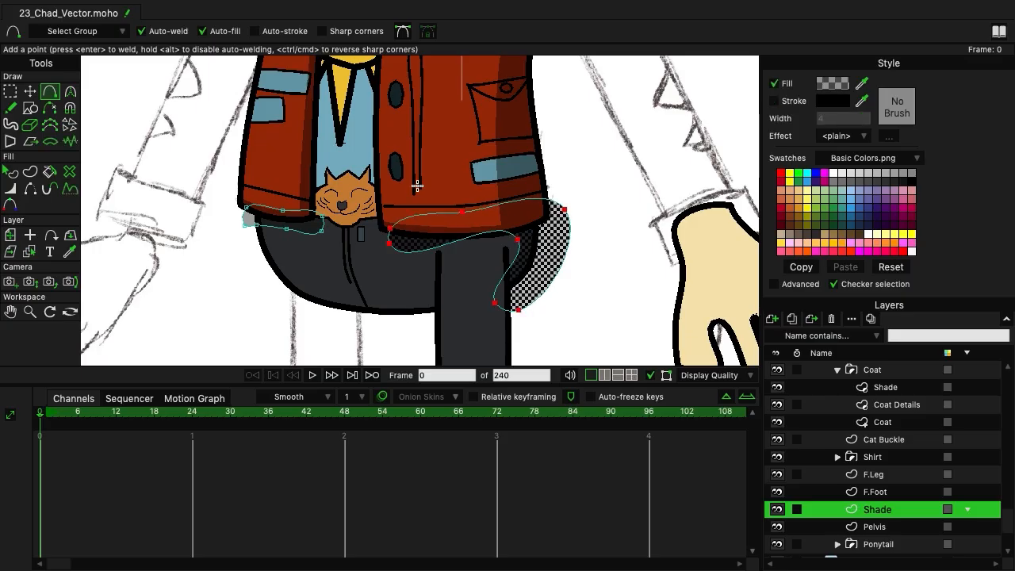
pyautogui.click(11, 92)
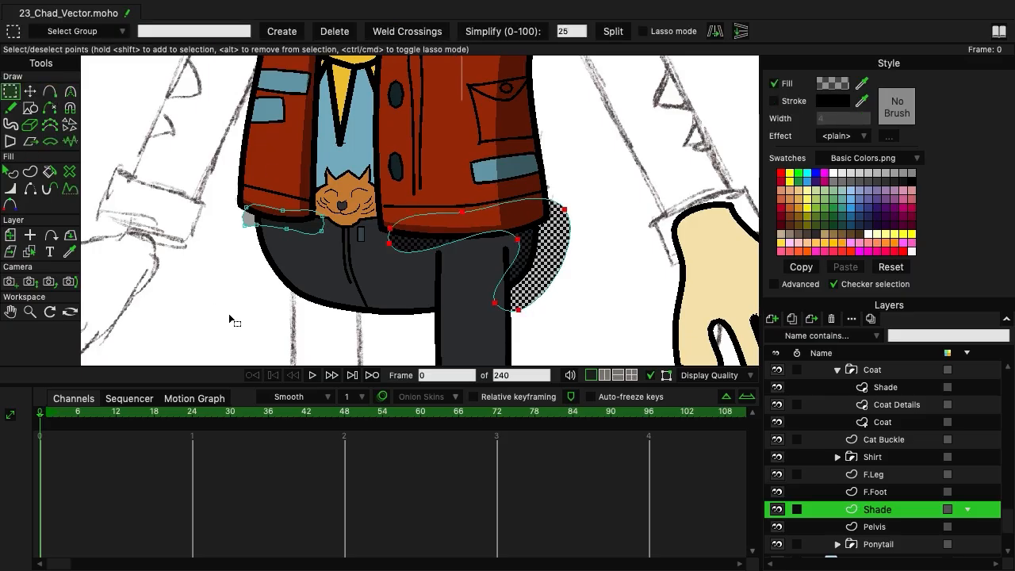
# Adjust the curve handles along the lower edge of the larger pelvis shadow so it runs parallel to the coat hem.
pyautogui.click(70, 91)
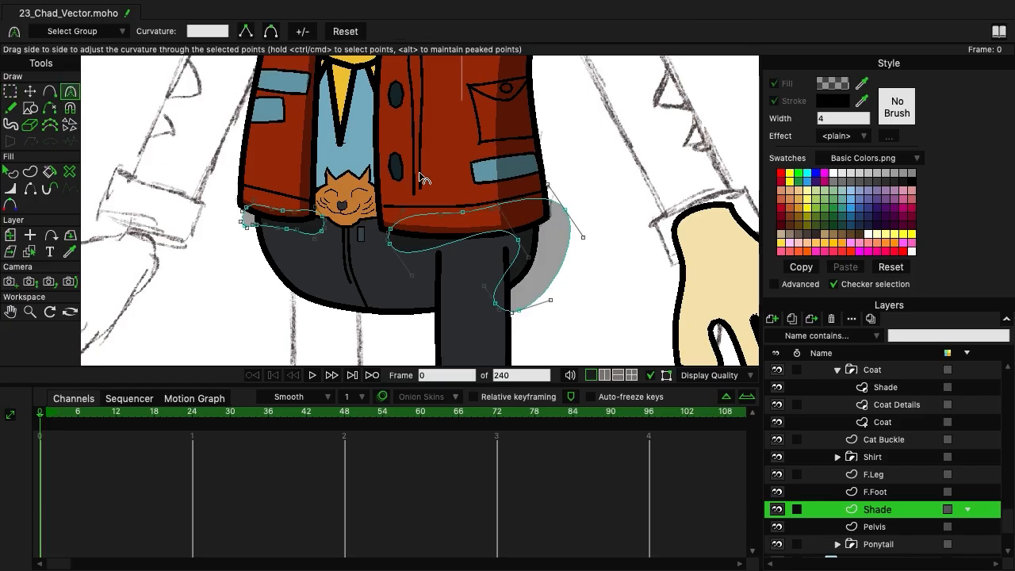
pyautogui.moveTo(410, 276); pyautogui.dragTo(407, 271)
pyautogui.moveTo(501, 212); pyautogui.dragTo(488, 243)
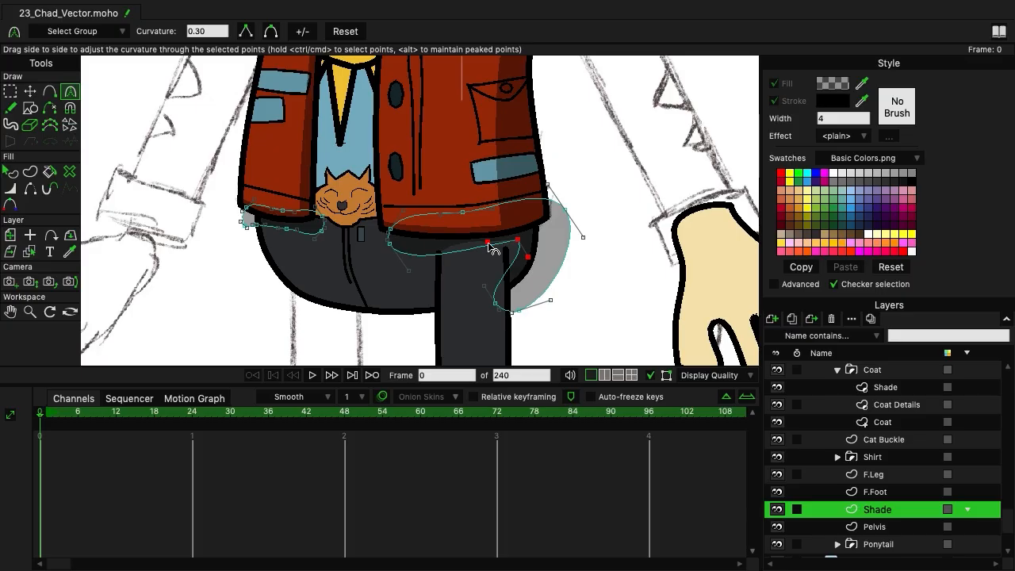
pyautogui.moveTo(409, 274); pyautogui.dragTo(426, 258)
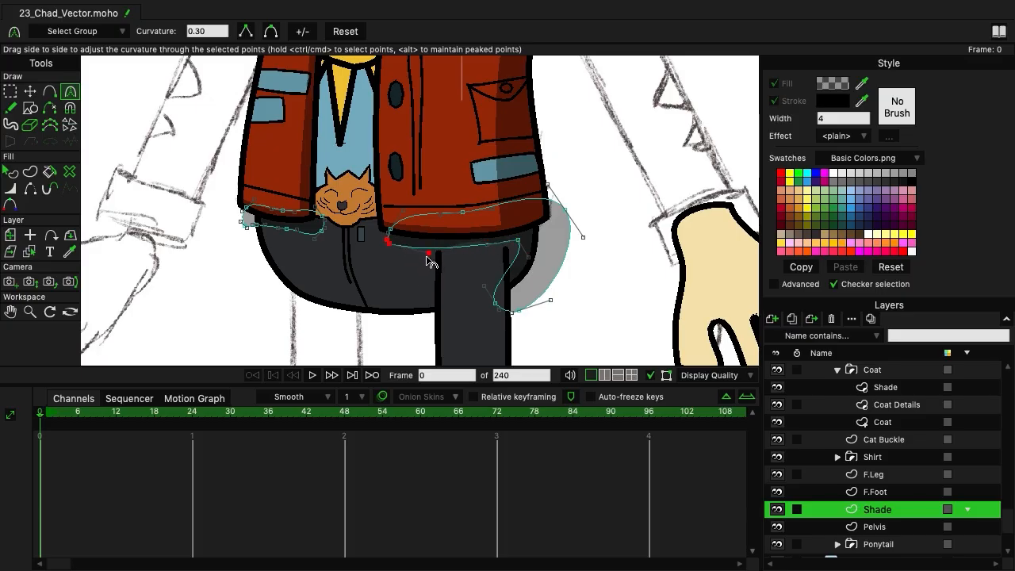
pyautogui.moveTo(495, 249); pyautogui.dragTo(496, 257)
# Refine the small pelvis shadow under the narrower coat flap by adjusting its corner curves and repositioning its lower end points.
pyautogui.keyDown('ctrl'); pyautogui.click(319, 229); pyautogui.keyUp('ctrl')
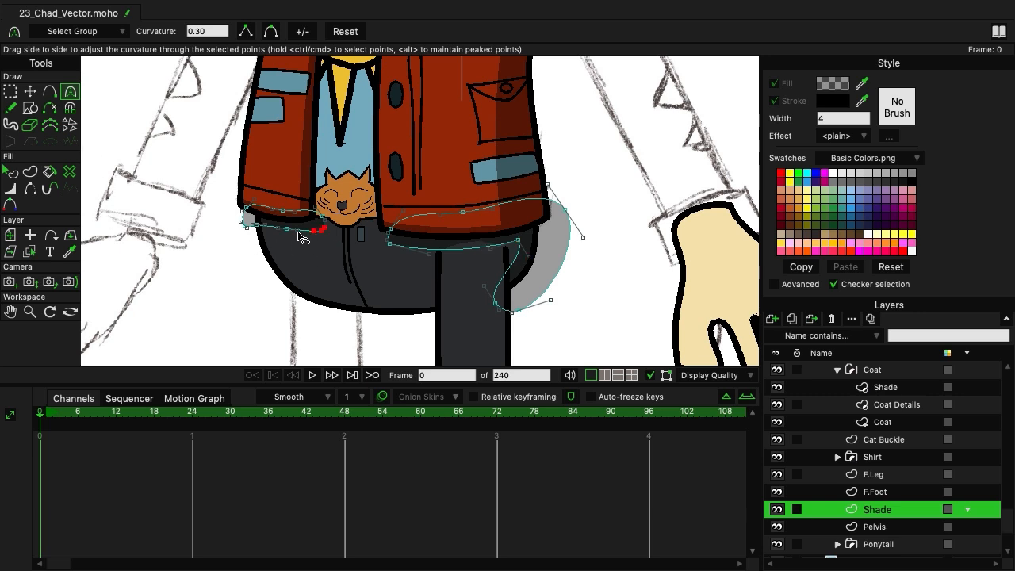
pyautogui.keyDown('ctrl'); pyautogui.click(245, 224); pyautogui.keyUp('ctrl')
pyautogui.press('t')
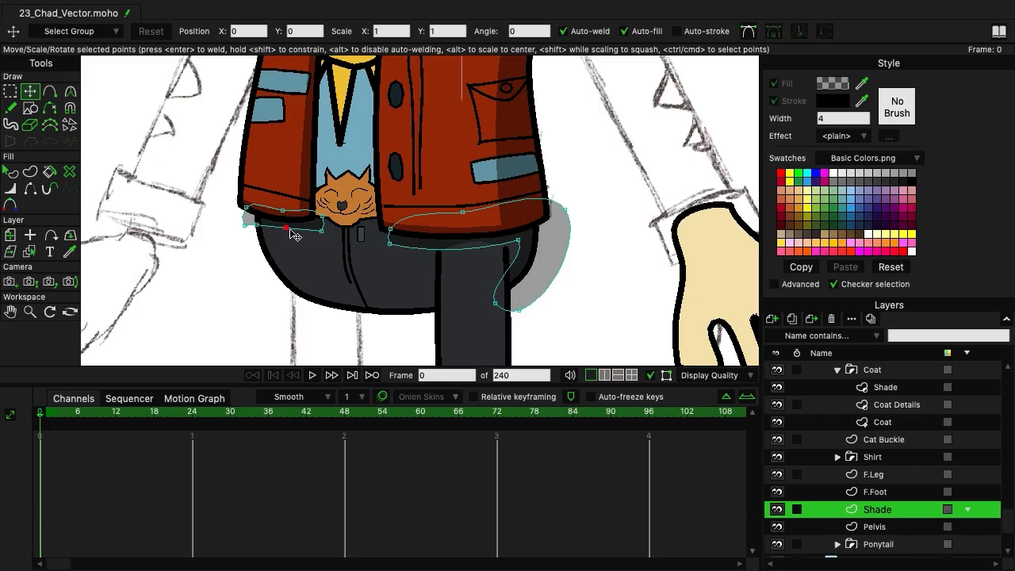
pyautogui.moveTo(290, 234); pyautogui.dragTo(246, 227)
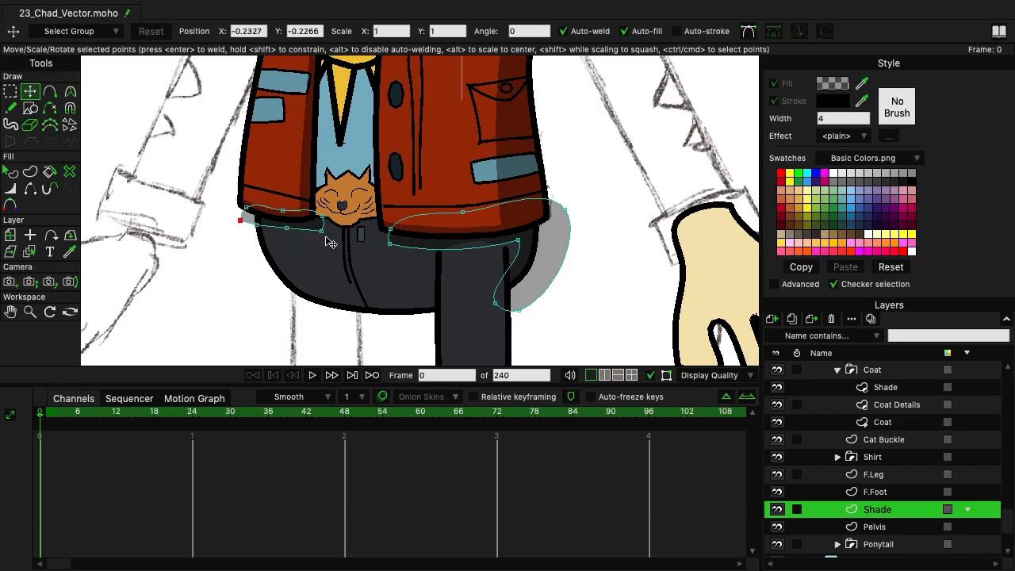
pyautogui.click(315, 229)
pyautogui.moveTo(321, 217); pyautogui.dragTo(314, 207)
pyautogui.click(316, 229)
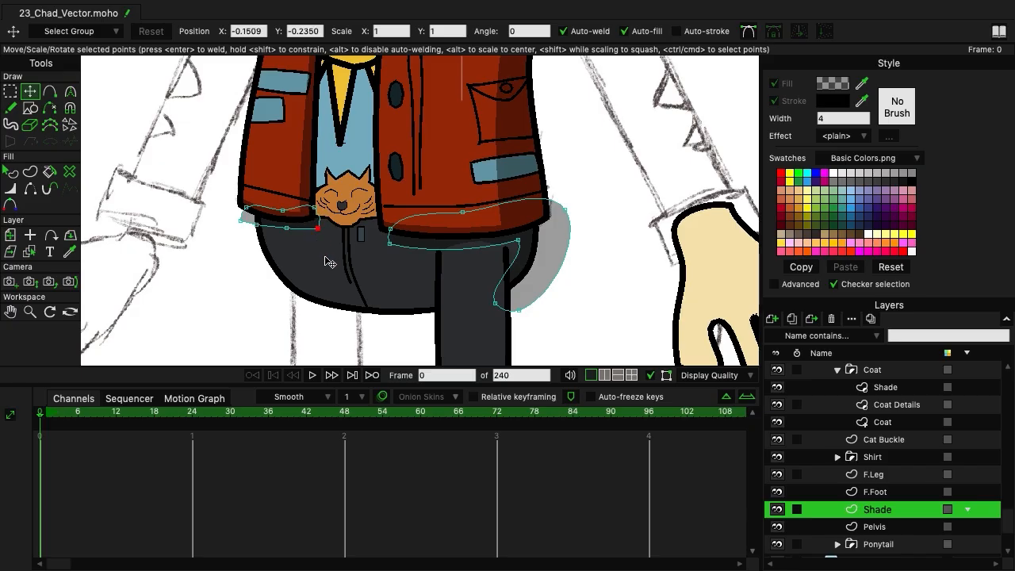
# Move the two top points of the F.Leg shape down, below the coat's shadow on the pelvis.
pyautogui.click(883, 478)
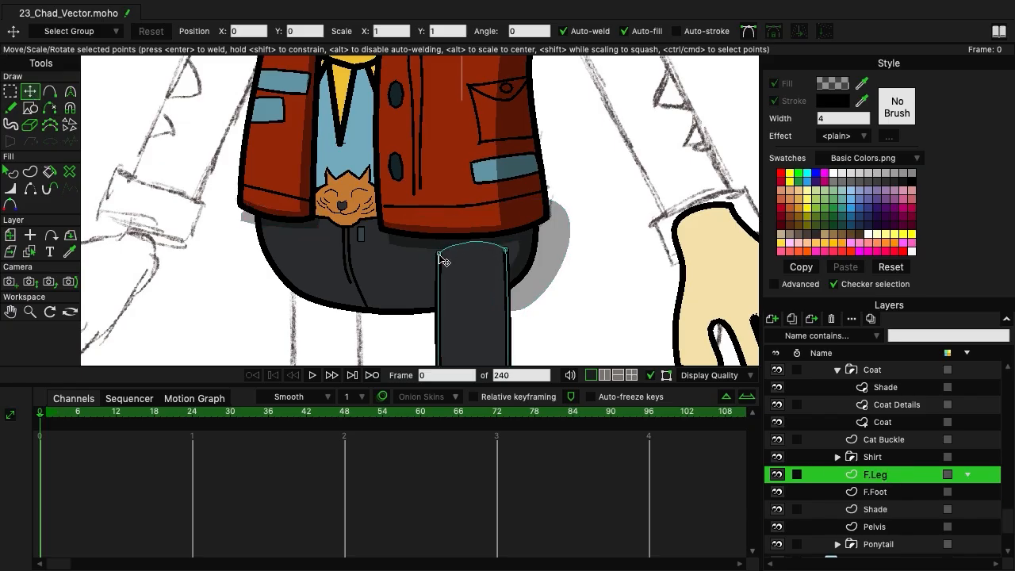
pyautogui.moveTo(439, 253); pyautogui.dragTo(444, 271)
pyautogui.moveTo(507, 253); pyautogui.dragTo(512, 276)
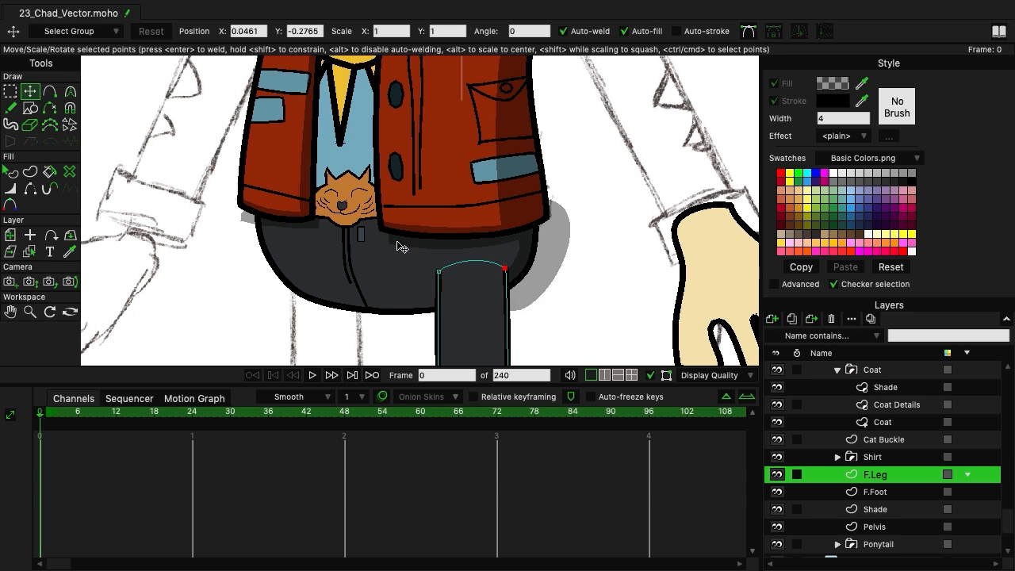
# Fine-tune the top outer point of the F.Leg shape by nudging it slightly downward and outward.
pyautogui.hscroll(1, 507, 250)
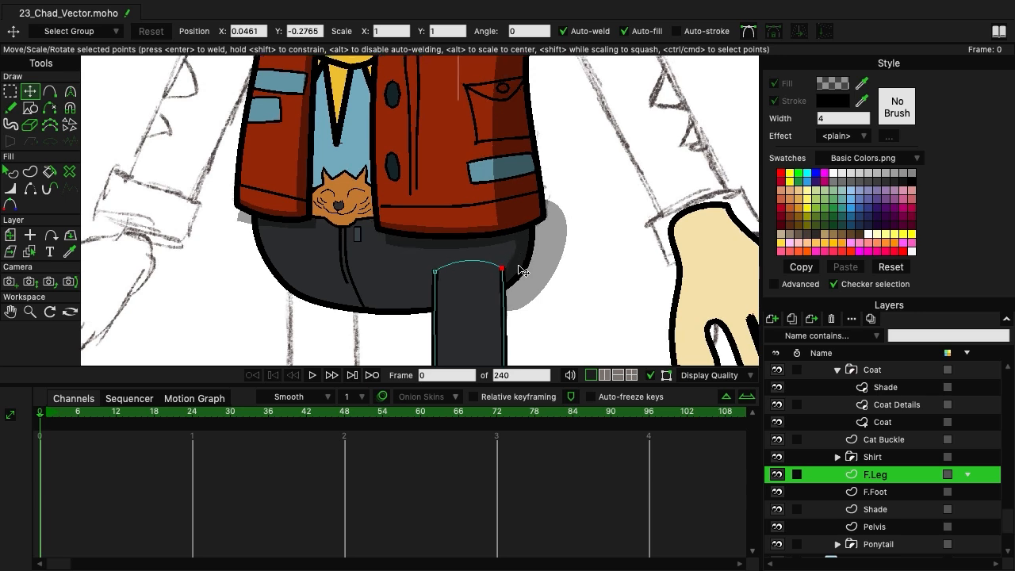
pyautogui.scroll(-5, 554, 300)
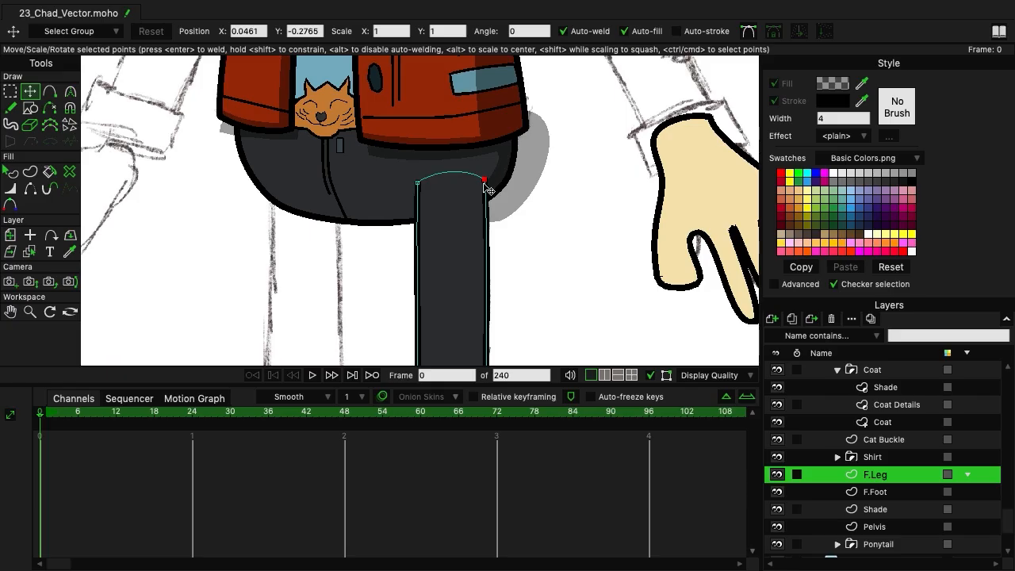
pyautogui.scroll(-5, 514, 227)
pyautogui.scroll(4, 487, 151)
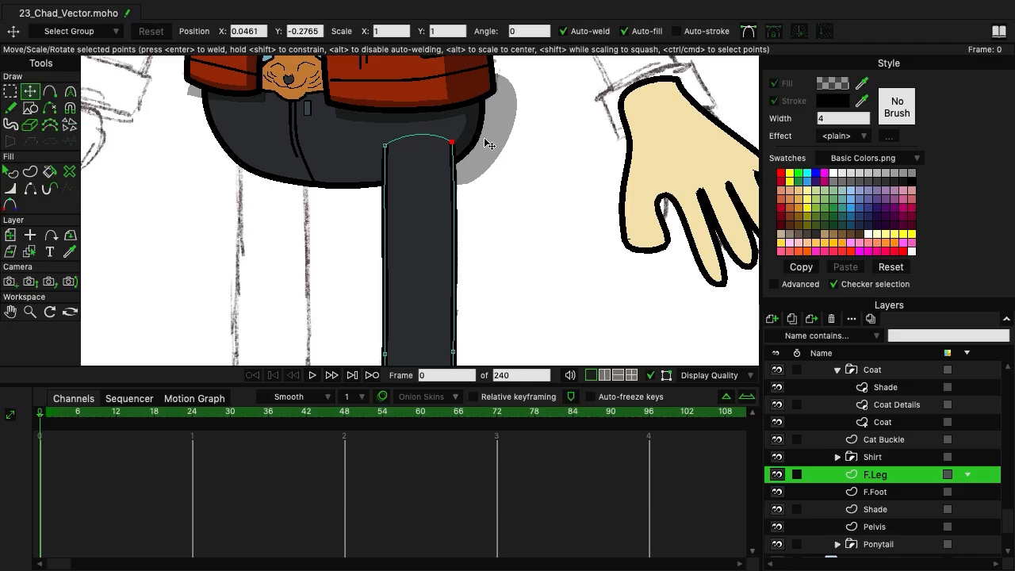
pyautogui.scroll(-5, 502, 169)
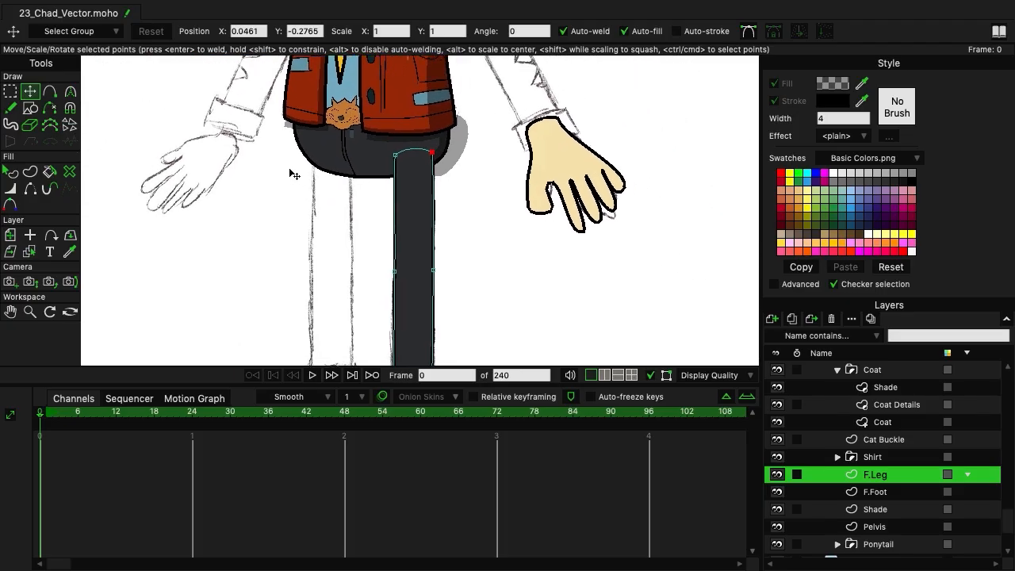
pyautogui.moveTo(290, 170); pyautogui.dragTo(284, 137)
pyautogui.moveTo(428, 119); pyautogui.dragTo(429, 122)
pyautogui.scroll(3, 452, 154)
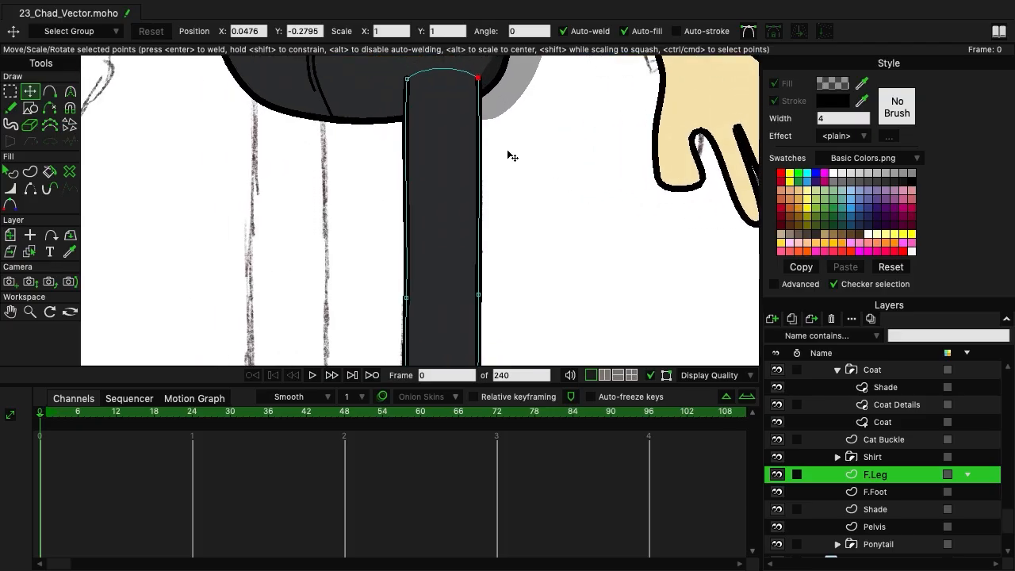
pyautogui.scroll(-1, 511, 156)
pyautogui.scroll(2, 528, 225)
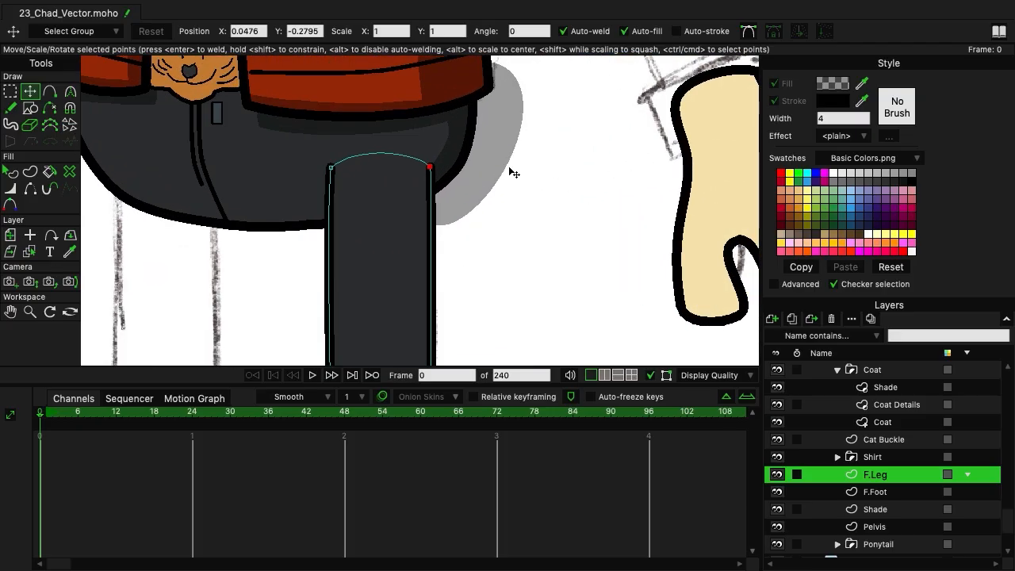
# Nudge the top outer point of the F.Leg shape slightly up and inward, about level with the top inner point.
pyautogui.moveTo(430, 167); pyautogui.dragTo(428, 166)
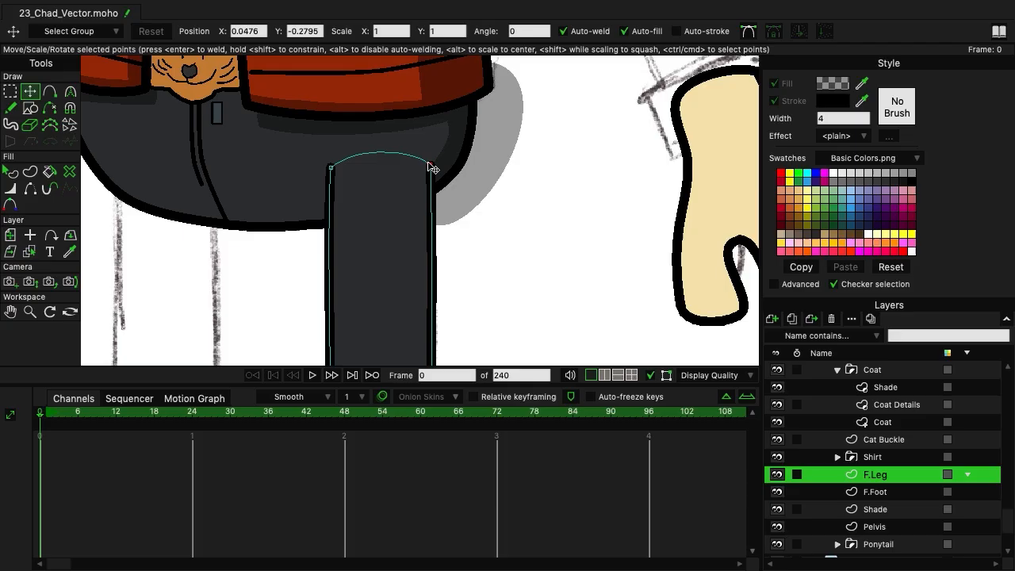
pyautogui.click(332, 168)
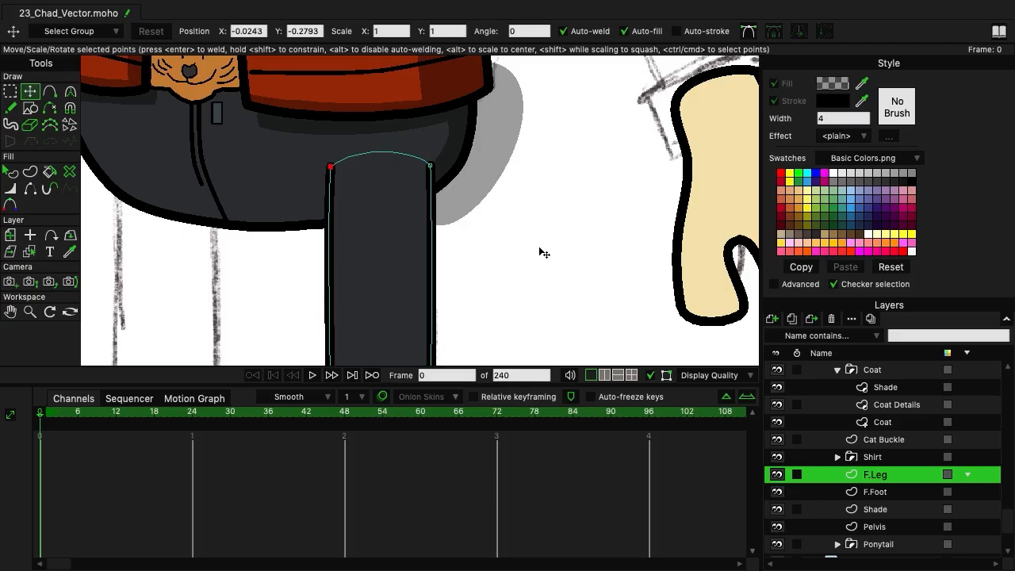
pyautogui.scroll(-1, 527, 252)
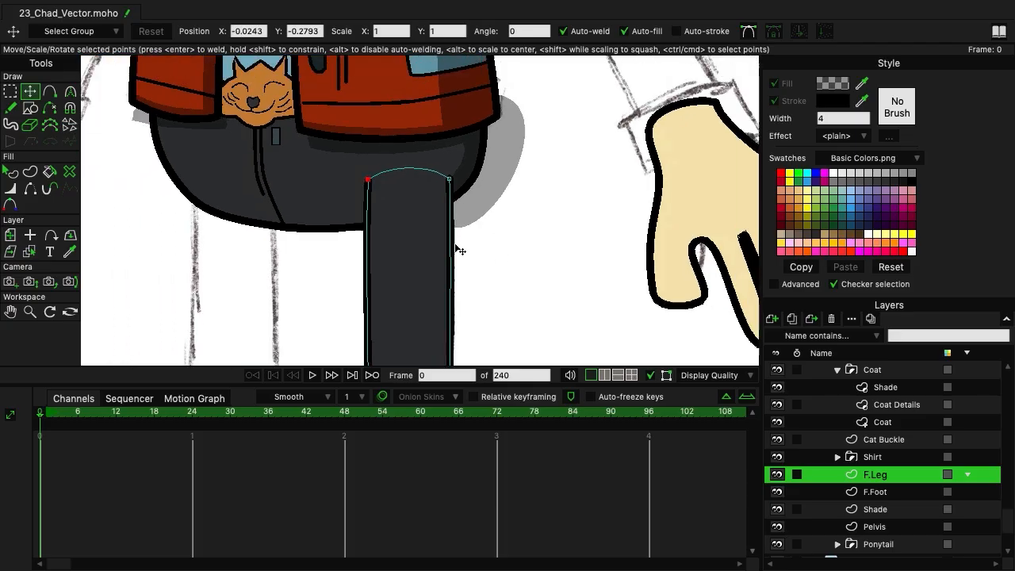
# Add a vector layer directly above F.Leg and name it Shade.
pyautogui.click(769, 322)
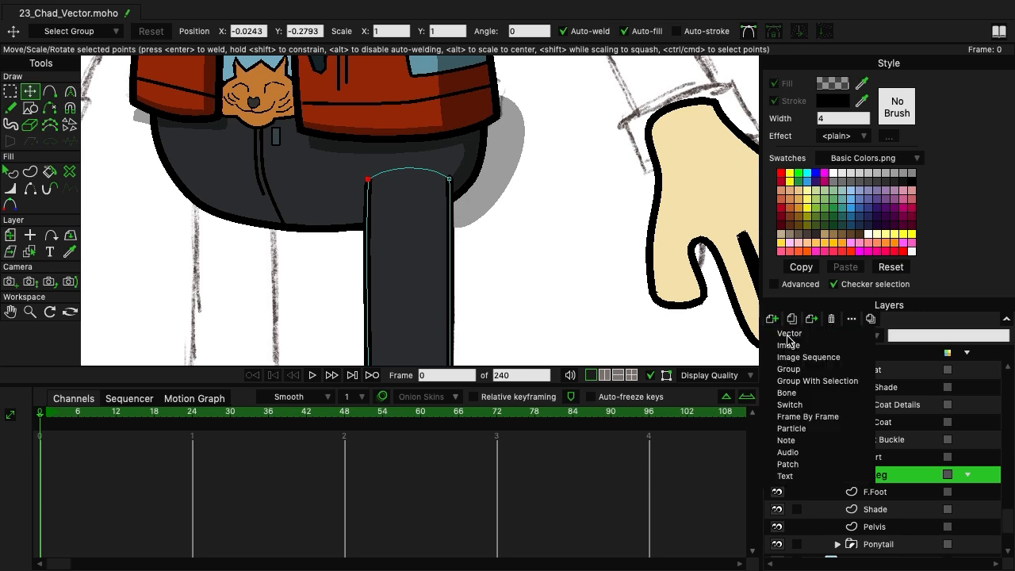
pyautogui.click(789, 340)
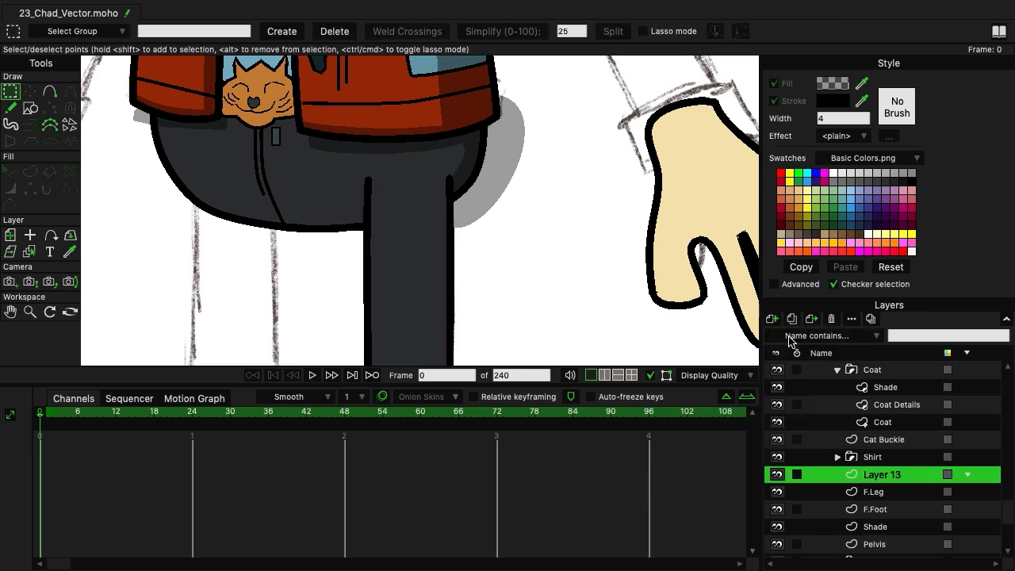
pyautogui.doubleClick(882, 474)
pyautogui.write('Shade')
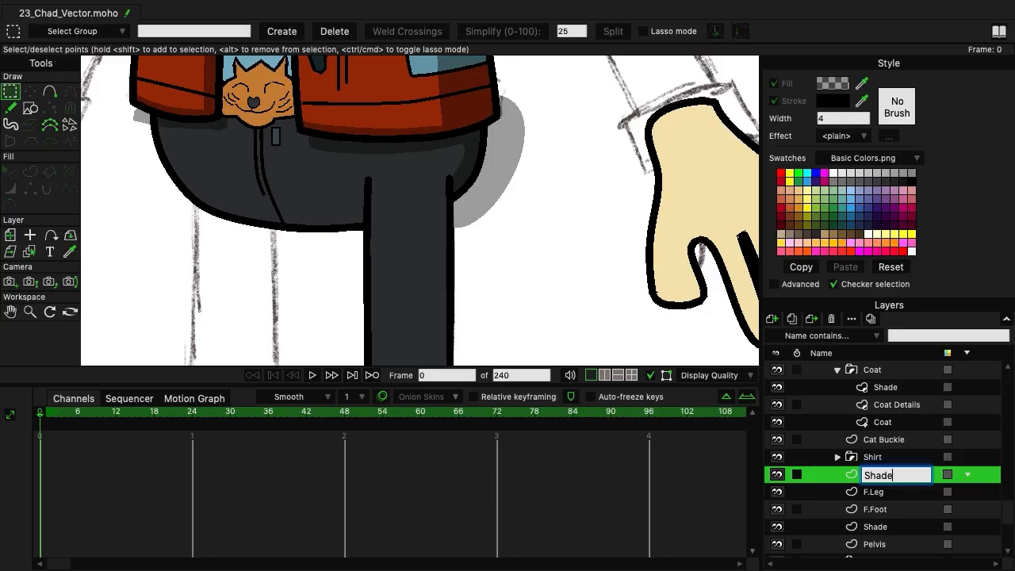
pyautogui.press('Return')
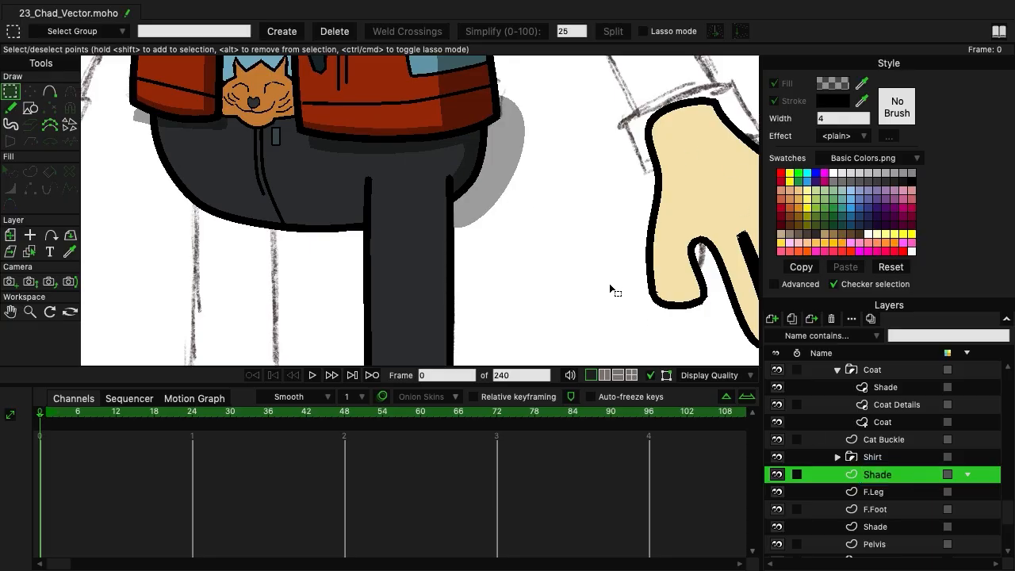
# Draw a narrow vertical rectangle along the outer edge of the front leg, from the pelvis down to the trouser cuff.
pyautogui.moveTo(609, 287); pyautogui.dragTo(550, 212)
pyautogui.scroll(-5, 550, 213)
pyautogui.press('s')
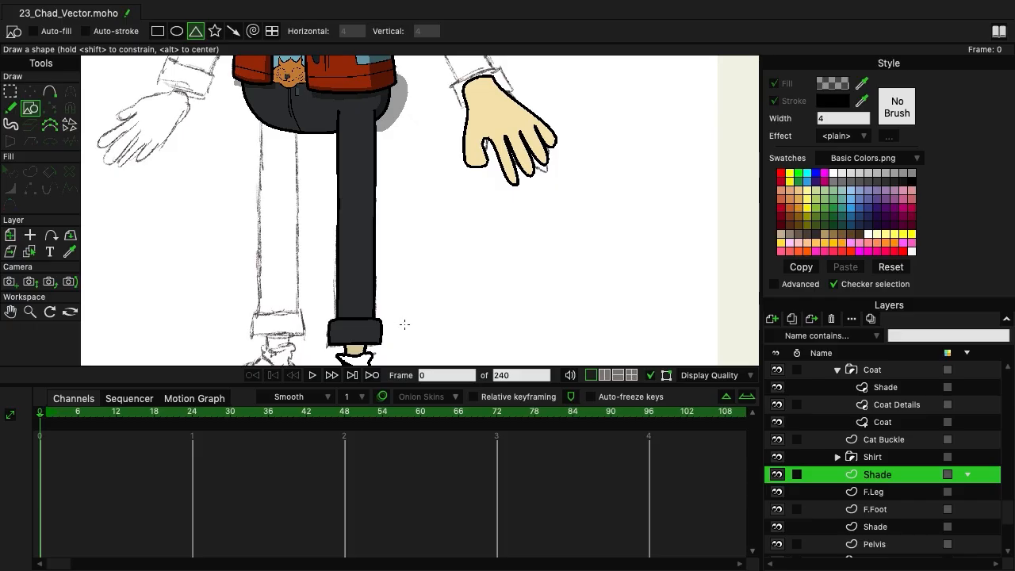
pyautogui.click(157, 31)
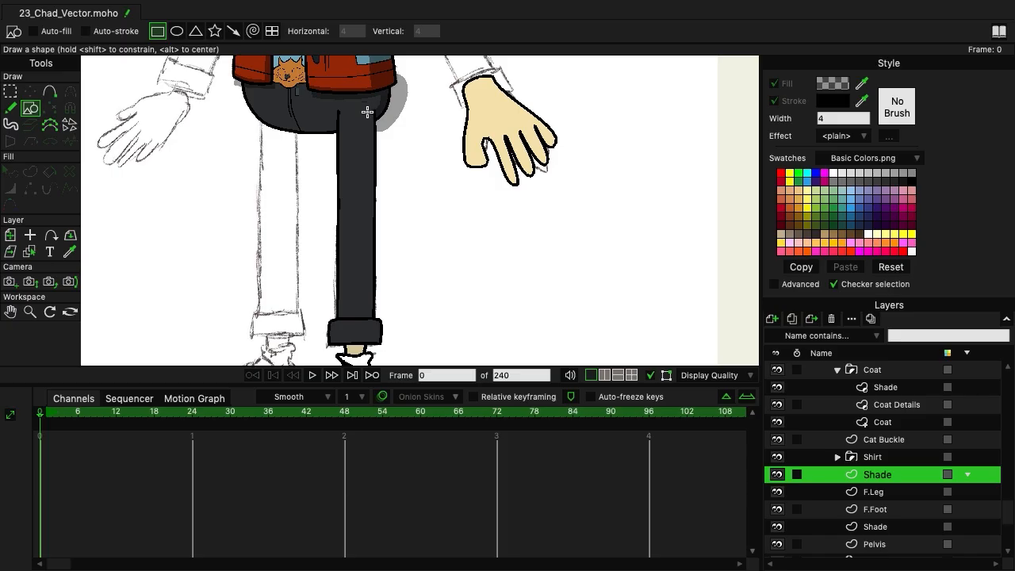
pyautogui.moveTo(367, 112); pyautogui.dragTo(378, 321)
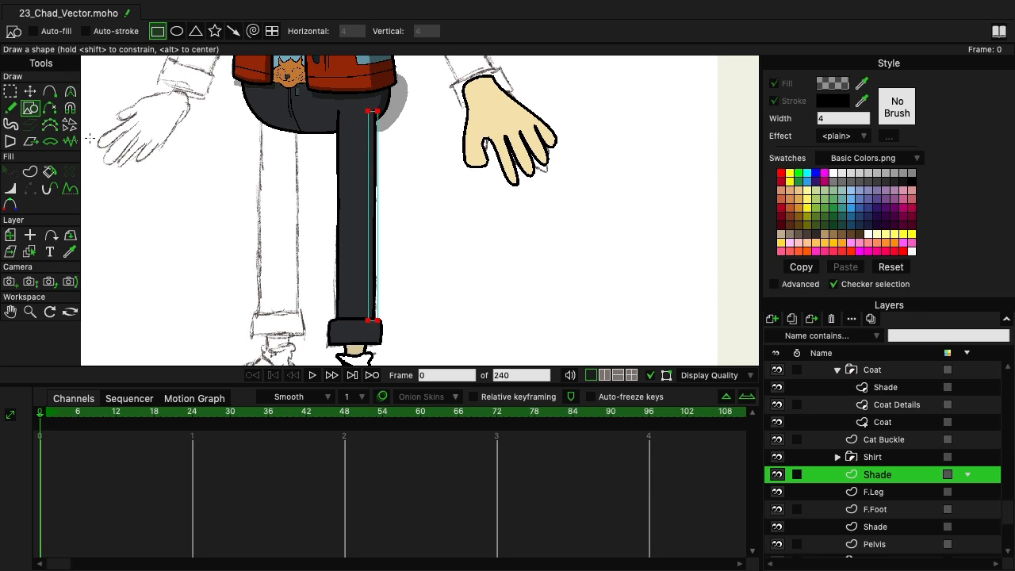
# Create a fill-only shape from the narrow rectangle and check the leg shading with its outline deselected.
pyautogui.click(31, 173)
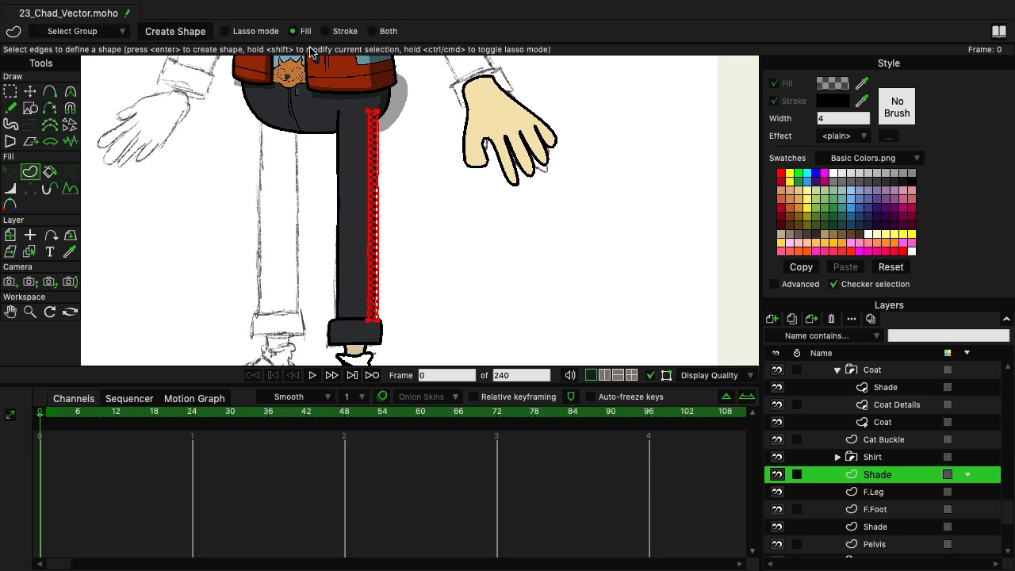
pyautogui.click(171, 33)
pyautogui.press('g')
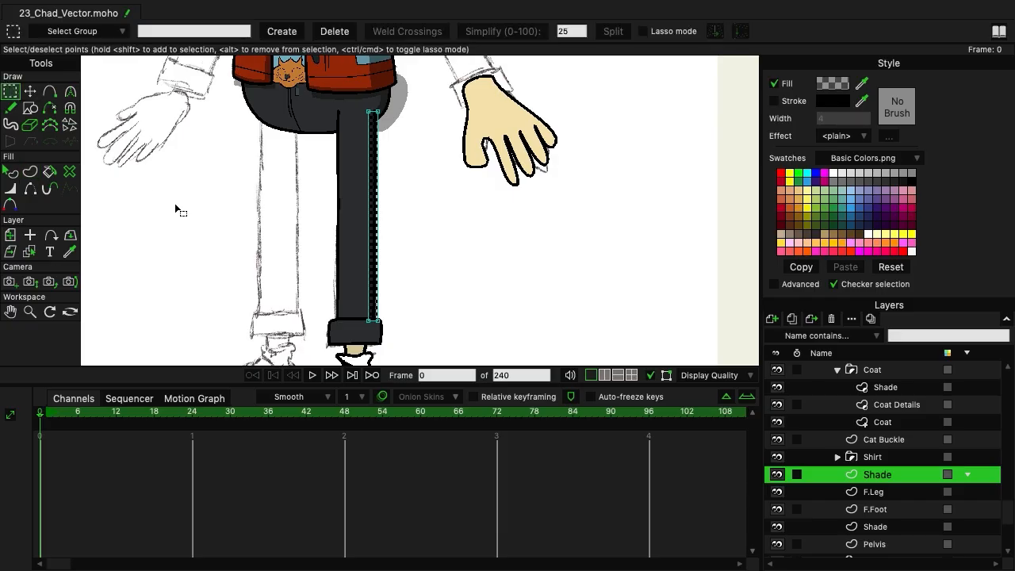
pyautogui.scroll(5, 396, 209)
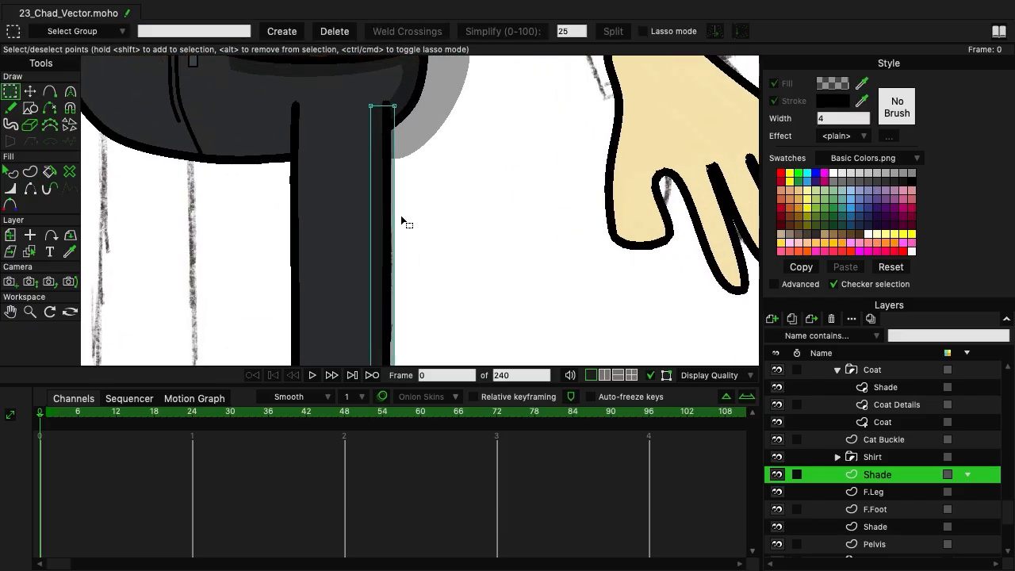
pyautogui.click(870, 457)
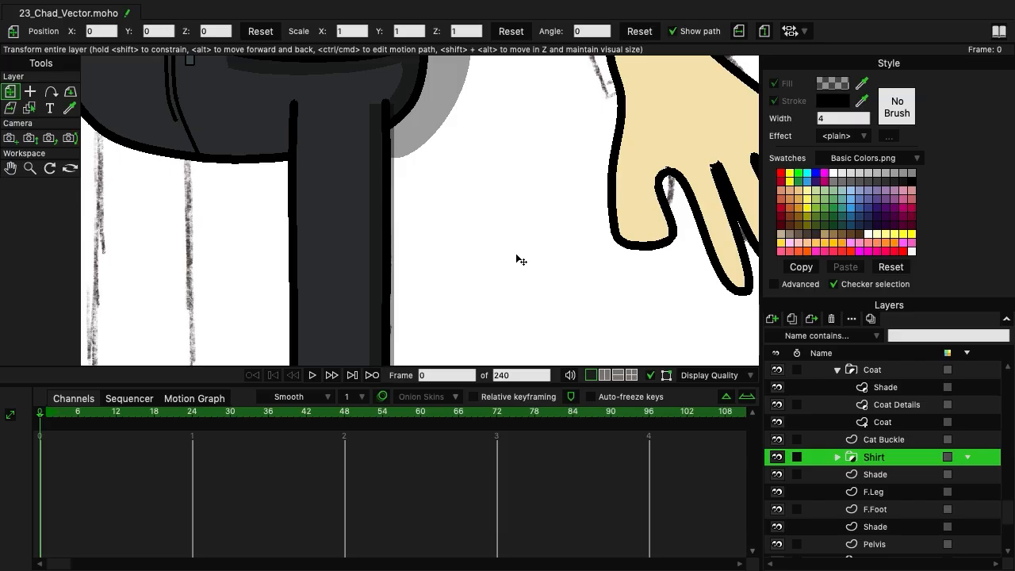
pyautogui.scroll(10, 481, 143)
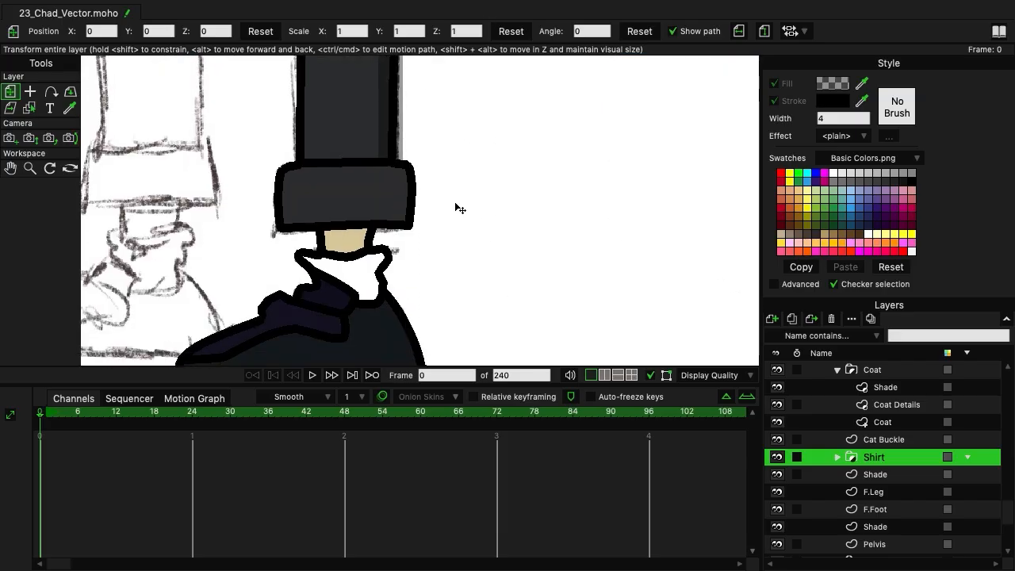
# Add a point to the bottom edge of the leg's shade and reposition the lower points so it extends over the trouser cuff.
pyautogui.click(885, 474)
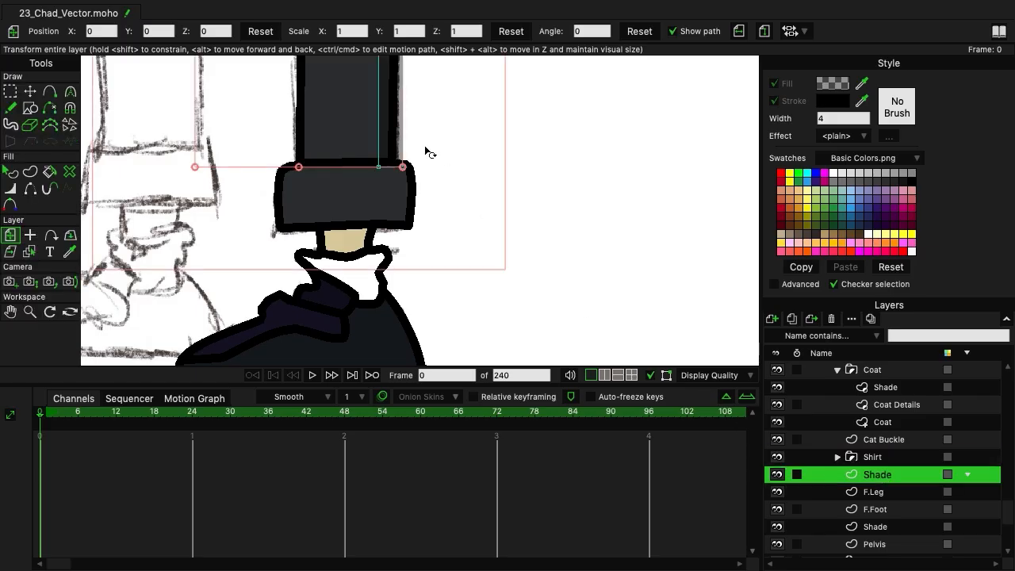
pyautogui.click(50, 94)
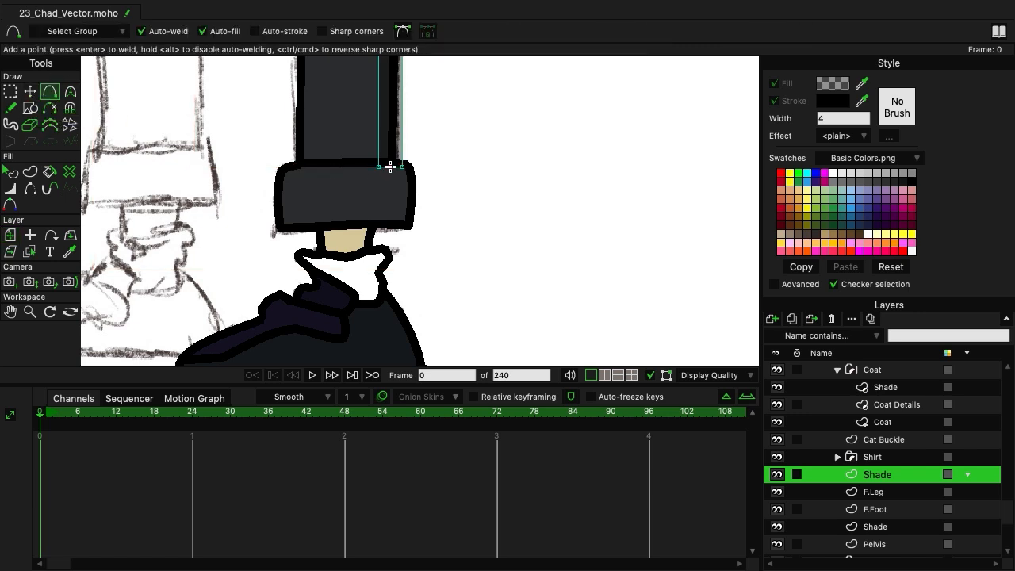
pyautogui.click(30, 92)
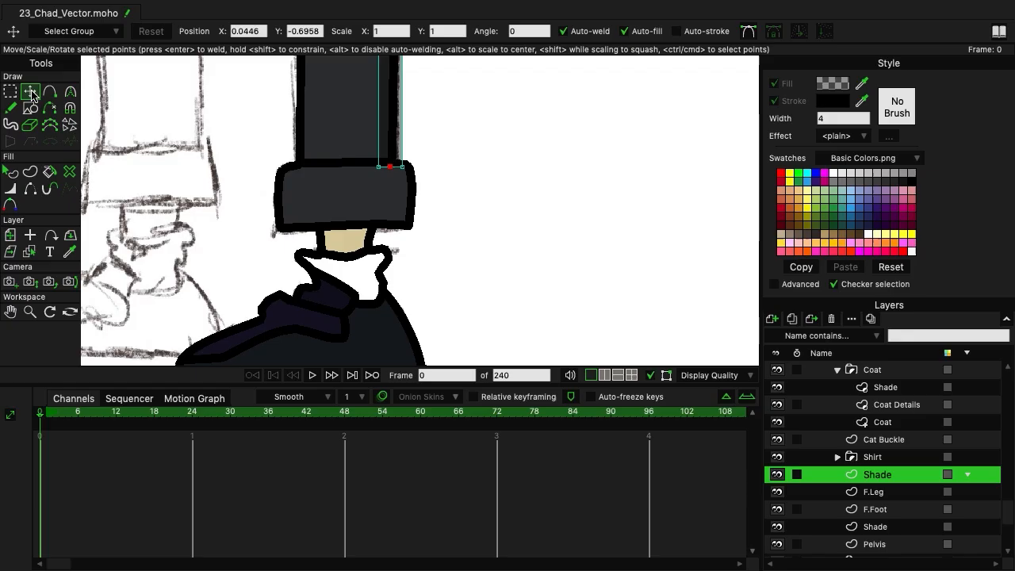
pyautogui.moveTo(390, 166); pyautogui.dragTo(413, 248)
pyautogui.moveTo(390, 167)
pyautogui.mouseDown()
pyautogui.moveTo(393, 251)
pyautogui.moveTo(399, 166)
pyautogui.moveTo(379, 173)
pyautogui.mouseUp()
pyautogui.moveTo(393, 247); pyautogui.dragTo(380, 243)
pyautogui.moveTo(376, 168); pyautogui.dragTo(375, 161)
pyautogui.click(383, 248)
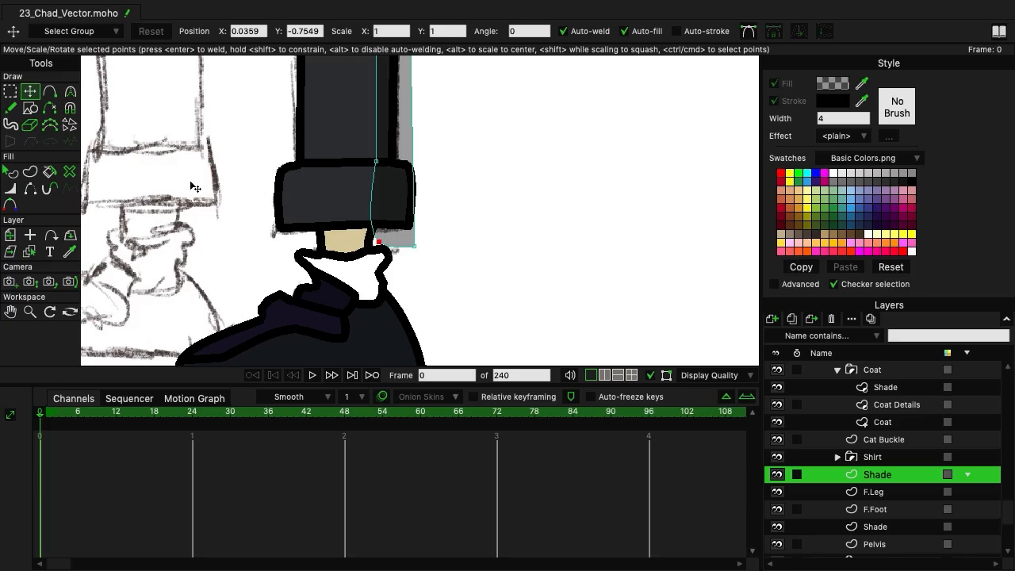
# Straighten the shade's inner edge across the cuff by adjusting the curvature of its bottom inner point.
pyautogui.click(69, 91)
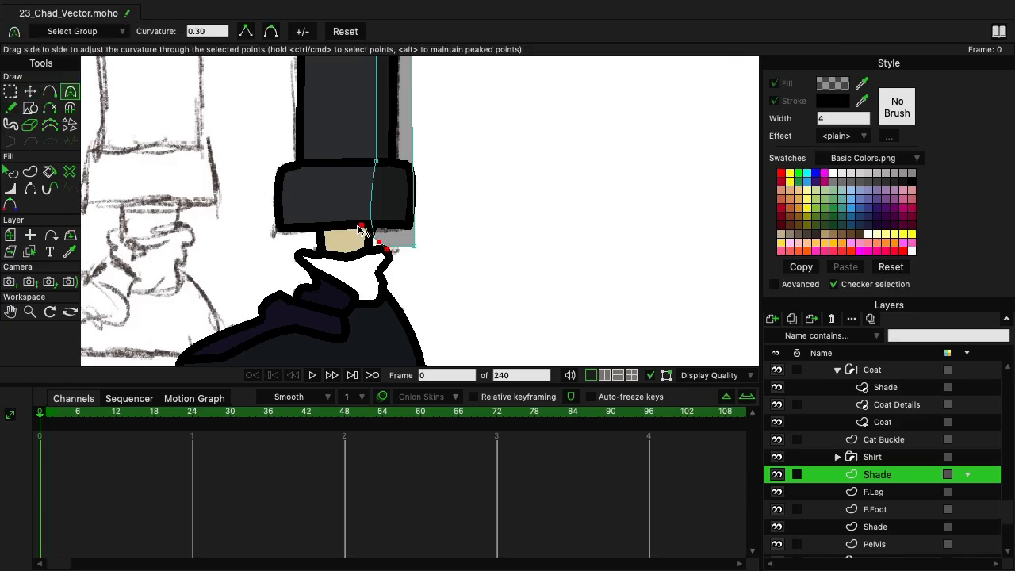
pyautogui.moveTo(361, 227); pyautogui.dragTo(367, 223)
pyautogui.click(30, 91)
pyautogui.click(639, 214)
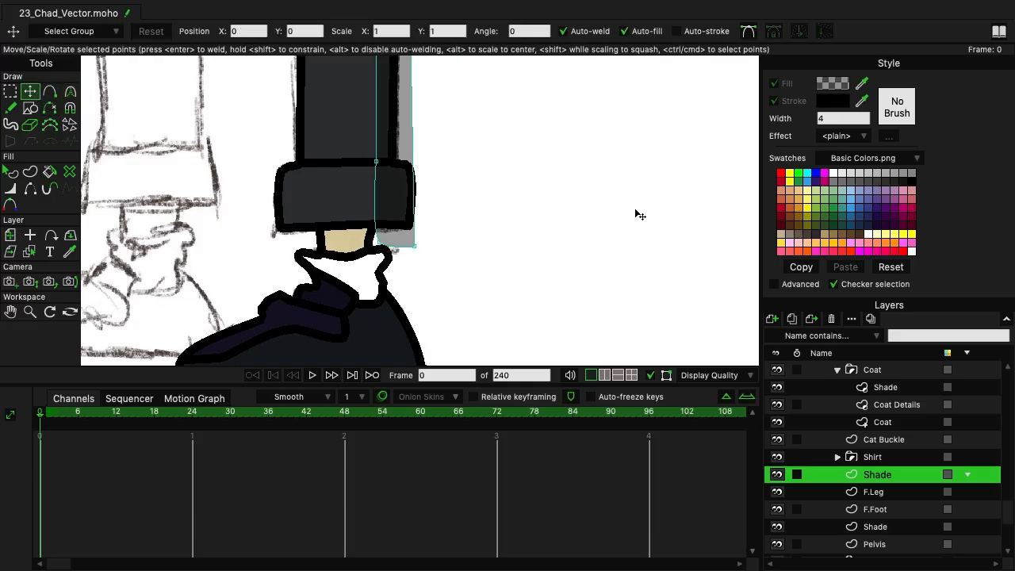
pyautogui.click(899, 446)
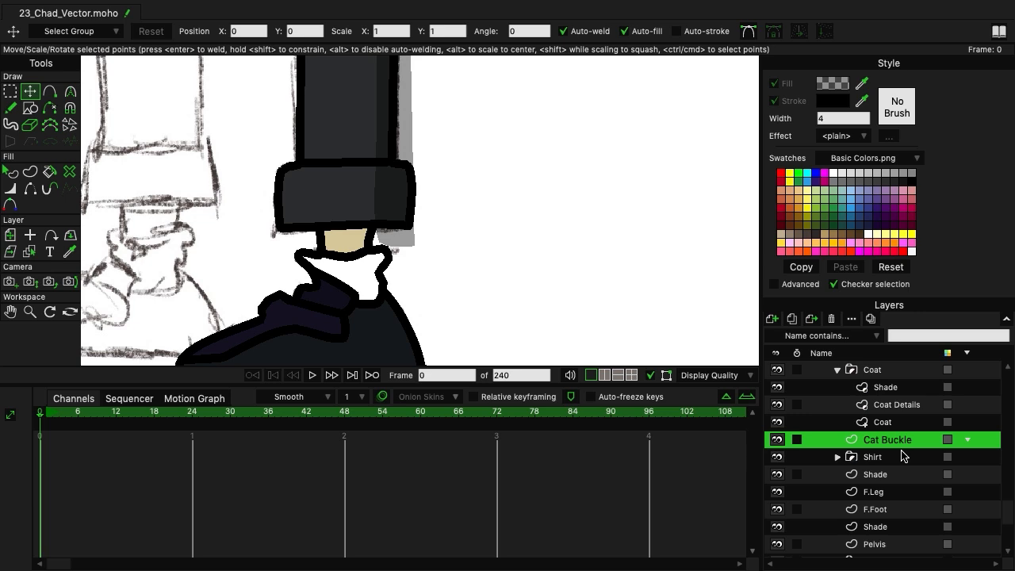
# Add another vector layer between F.Leg and the leg's shade layer and name it Shade.
pyautogui.click(881, 493)
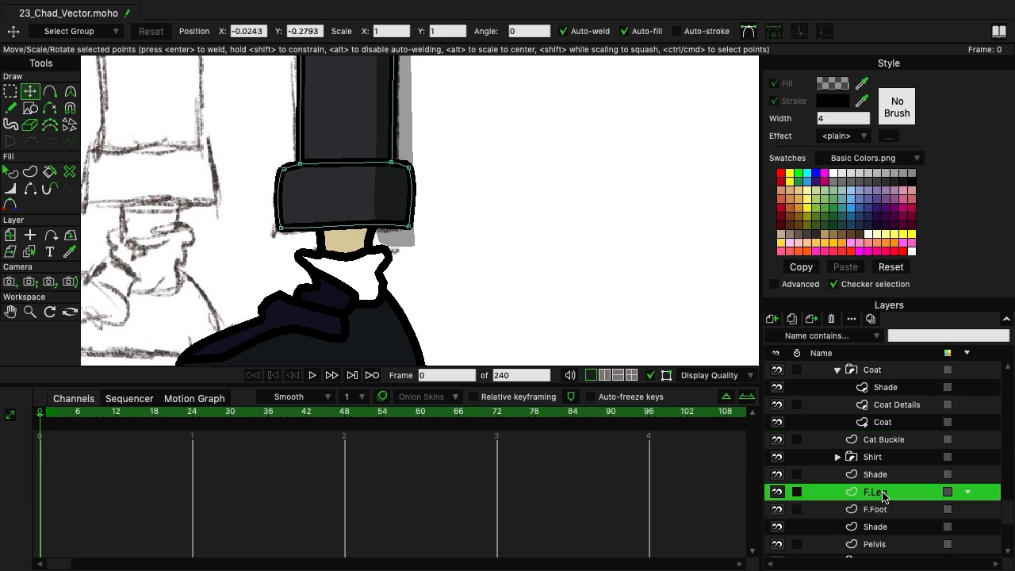
pyautogui.click(771, 318)
pyautogui.click(776, 333)
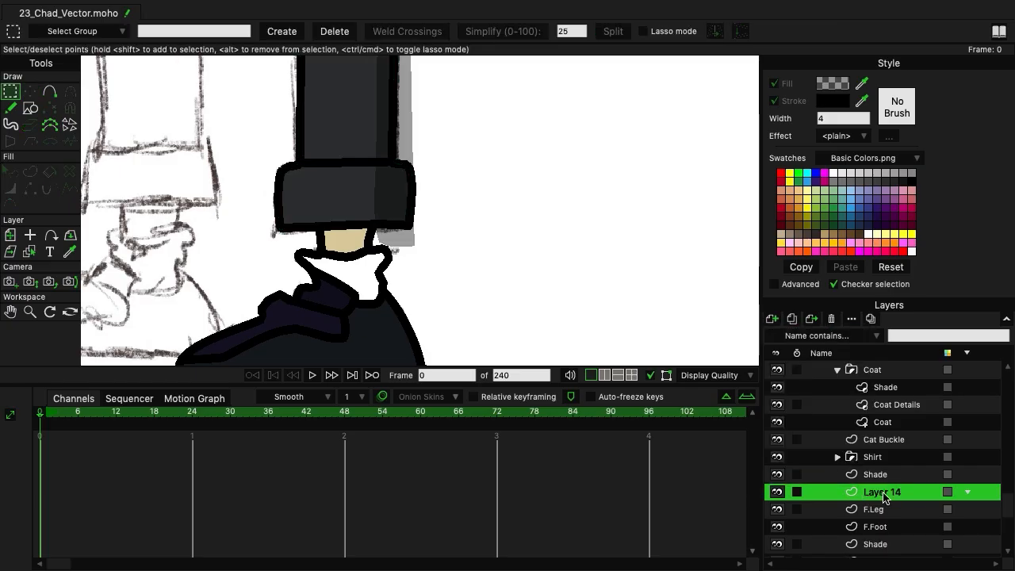
pyautogui.write('Shade')
pyautogui.press('Return')
# Draw a closed, filled shade shape across the ankle, the back of the sock, and the heel and sole of the front shoe.
pyautogui.scroll(-3, 562, 260)
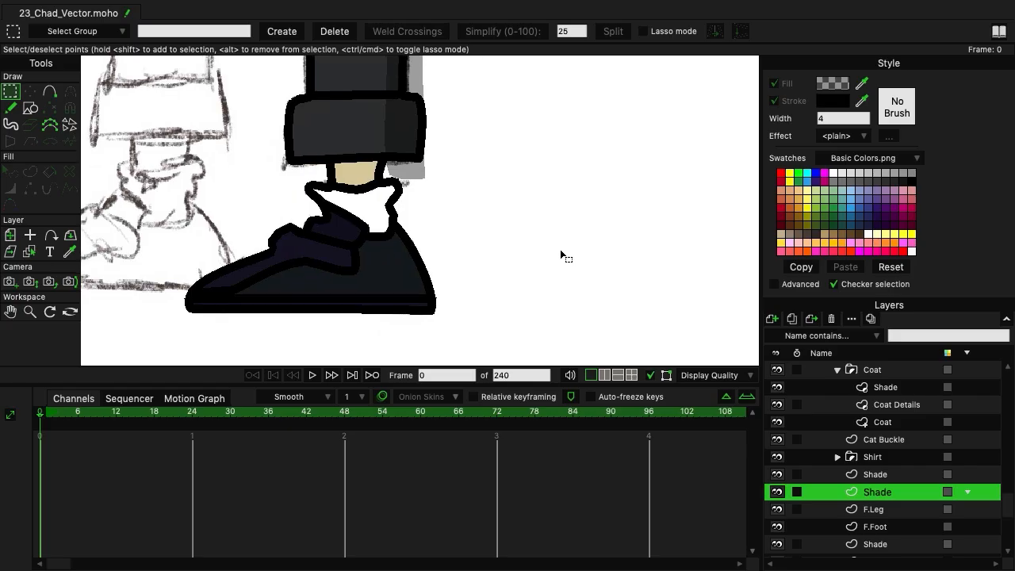
pyautogui.click(50, 93)
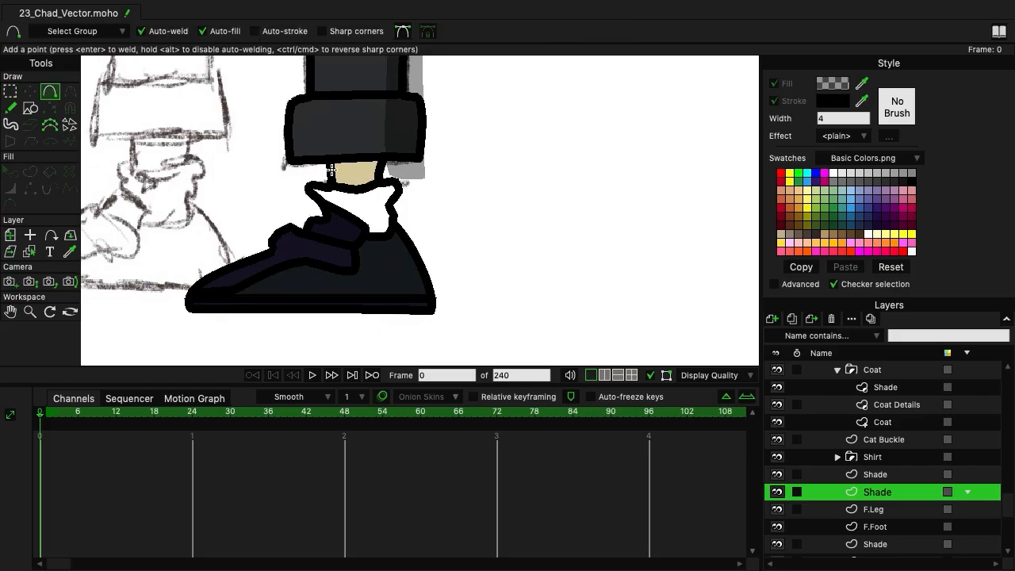
pyautogui.moveTo(332, 170); pyautogui.dragTo(367, 176)
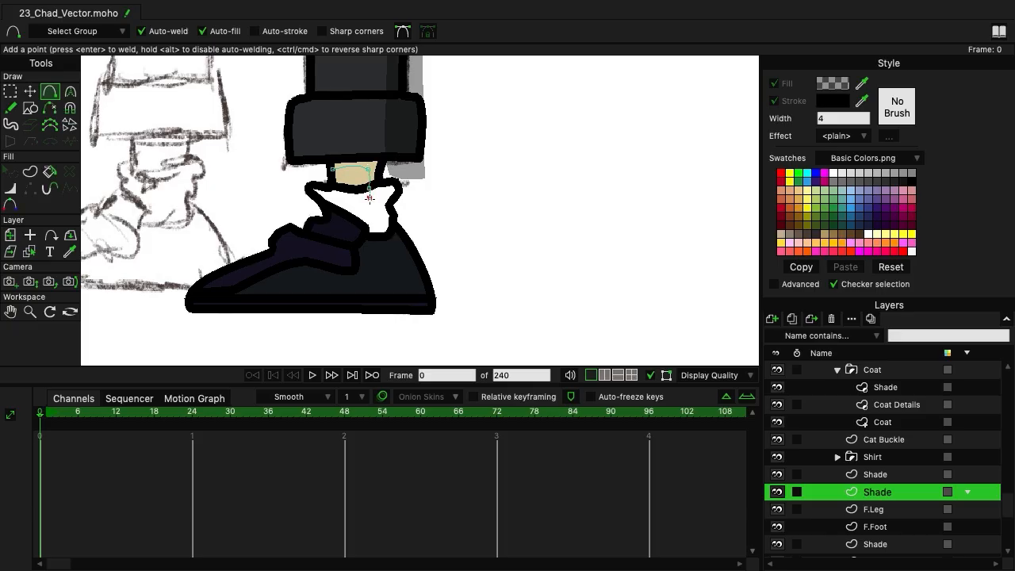
pyautogui.moveTo(372, 197); pyautogui.dragTo(400, 295)
pyautogui.moveTo(401, 295); pyautogui.dragTo(455, 314)
pyautogui.moveTo(455, 314); pyautogui.dragTo(331, 152)
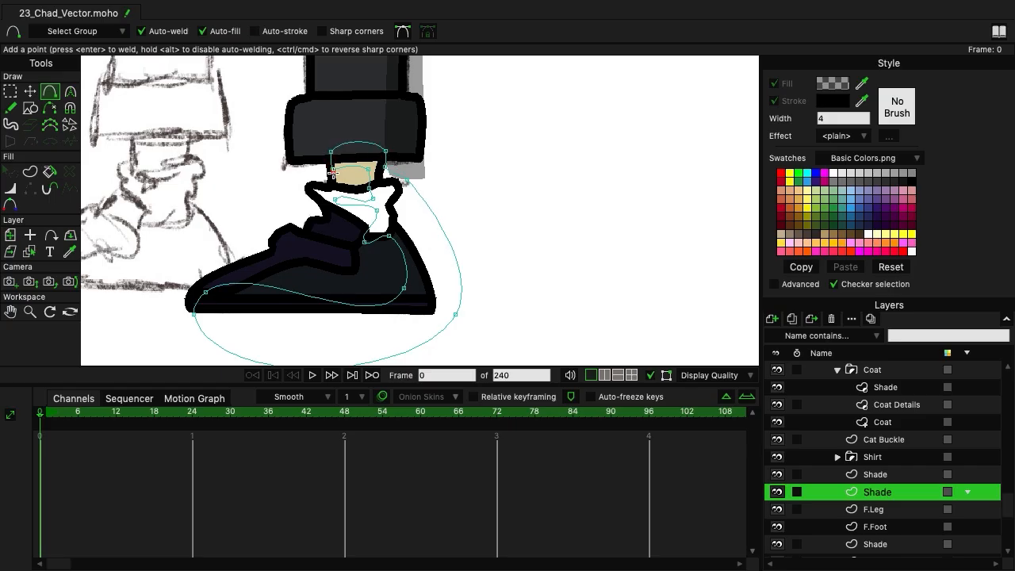
pyautogui.click(334, 168)
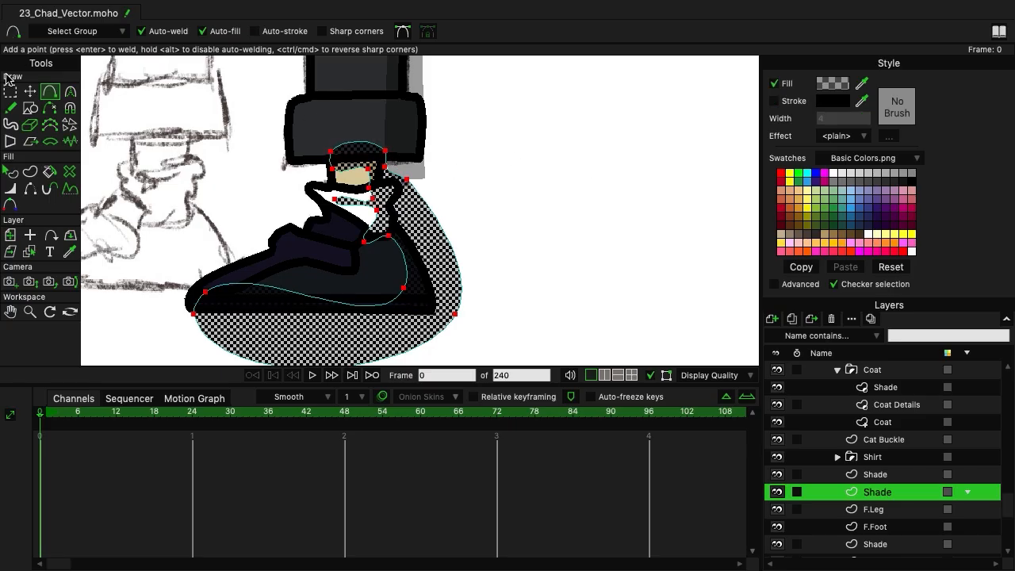
pyautogui.press('g')
pyautogui.click(614, 234)
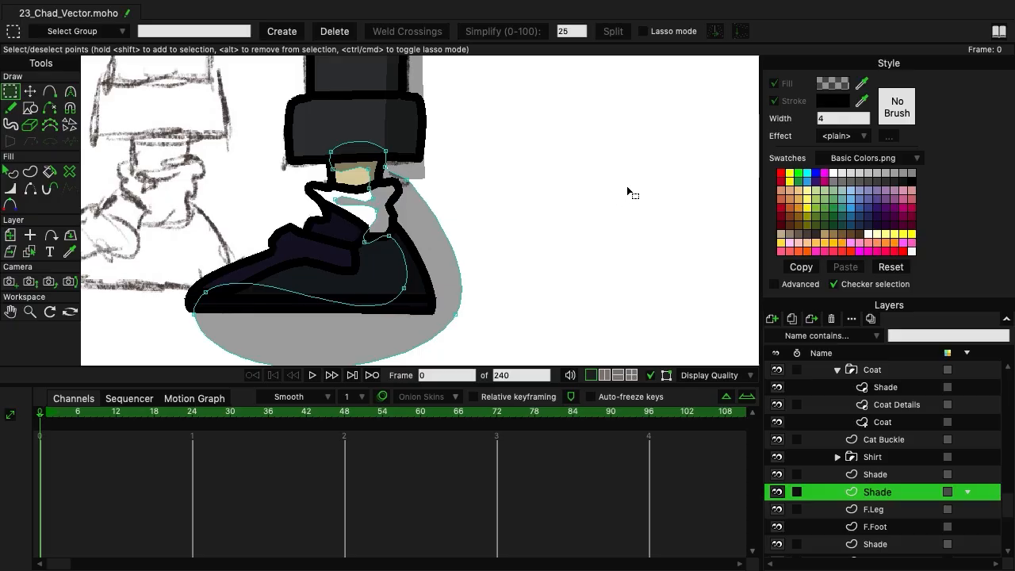
# Group the Pelvis layer with the Shade layer directly above it and name the group Pelvis.
pyautogui.scroll(-10, 625, 187)
pyautogui.scroll(4, 397, 119)
pyautogui.scroll(-3, 560, 195)
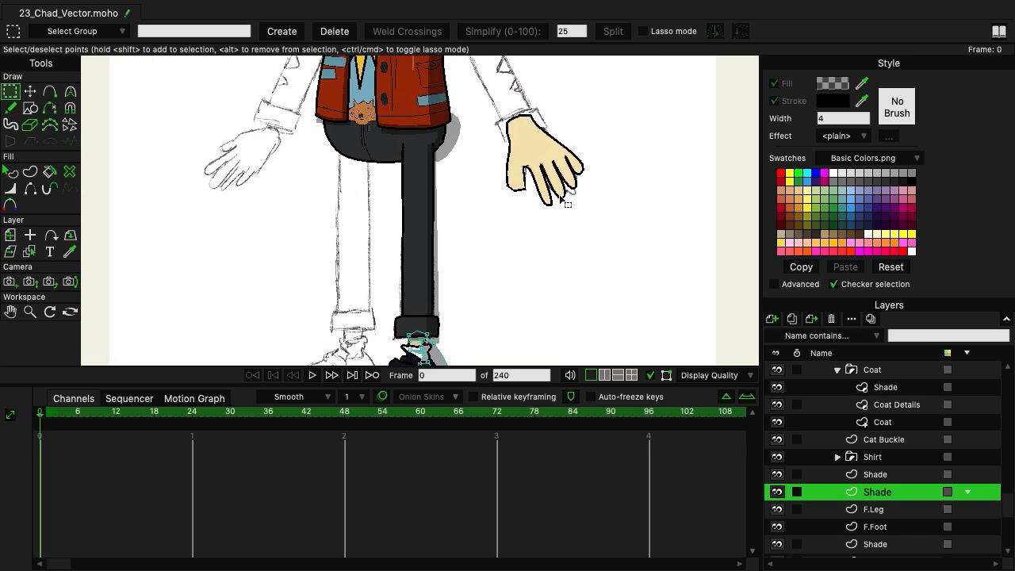
pyautogui.moveTo(567, 203); pyautogui.dragTo(512, 305)
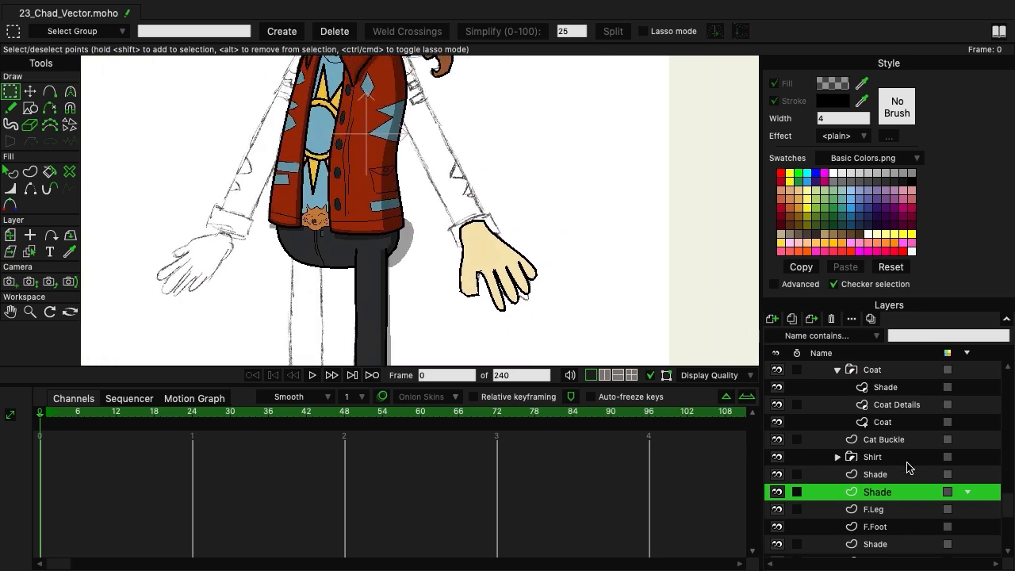
pyautogui.moveTo(1007, 502); pyautogui.dragTo(1009, 536)
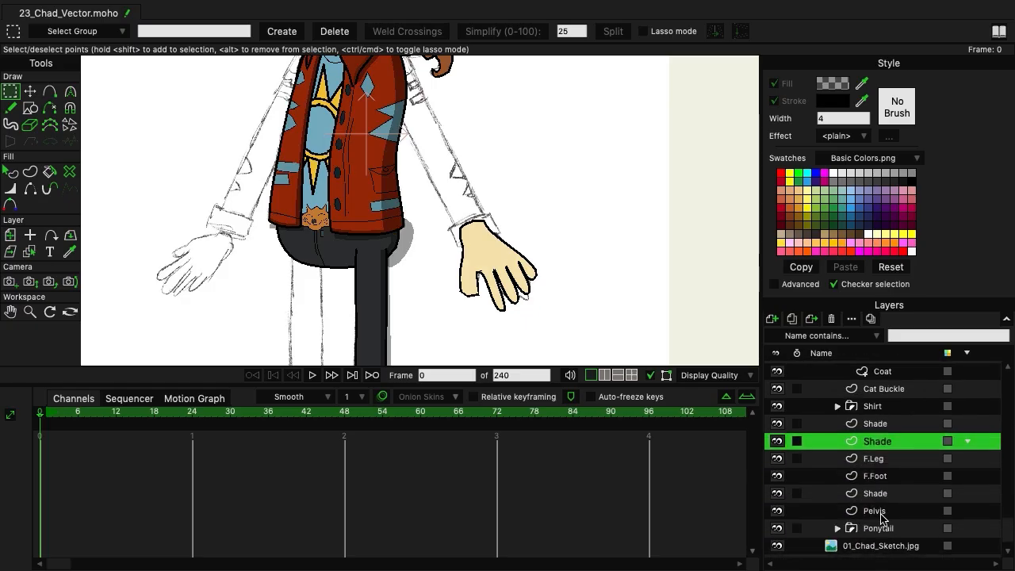
pyautogui.click(875, 514)
pyautogui.keyDown('ctrl'); pyautogui.click(874, 495); pyautogui.keyUp('ctrl')
pyautogui.rightClick(875, 496)
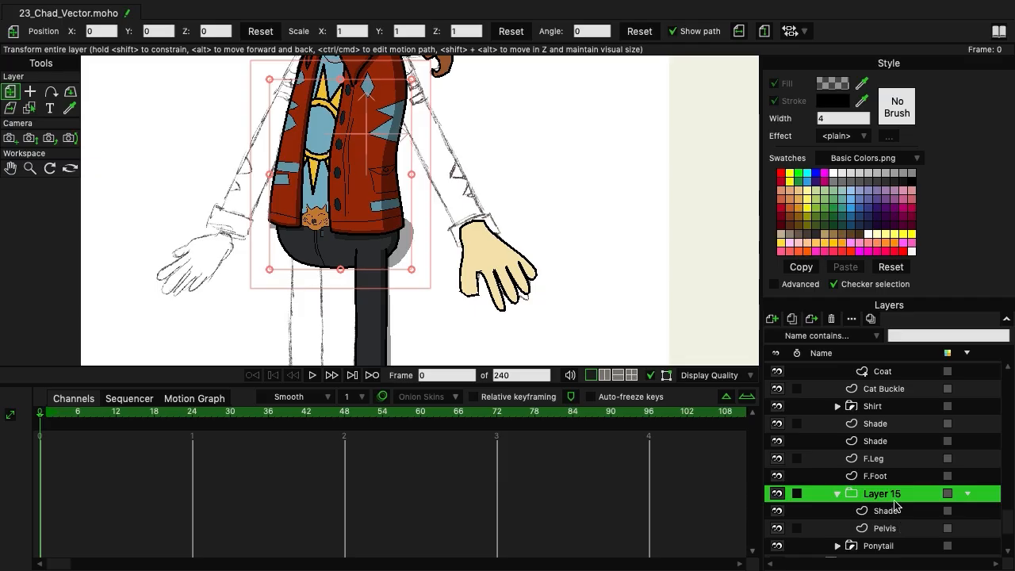
pyautogui.doubleClick(895, 499)
pyautogui.write('Pelvis')
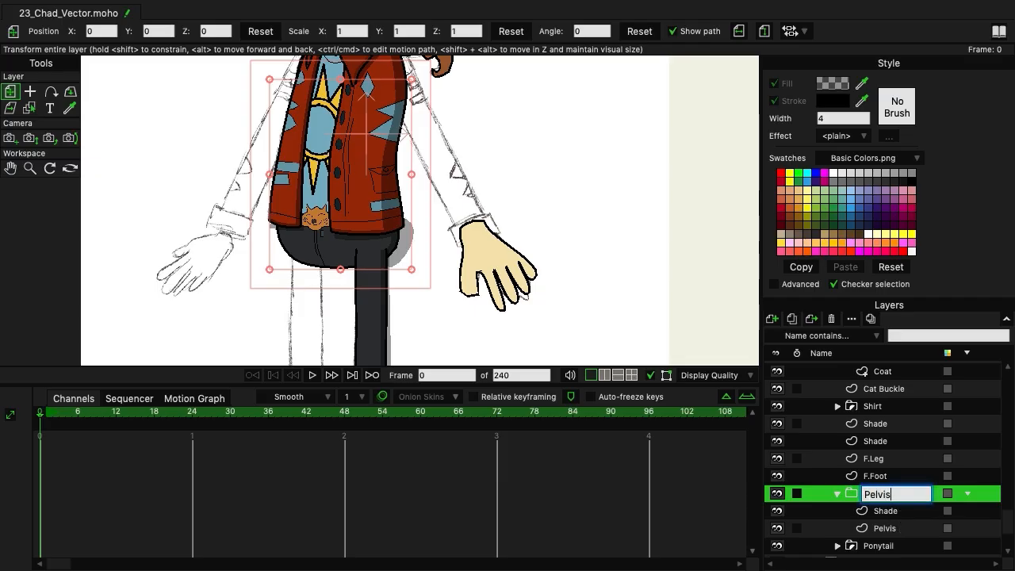
pyautogui.press('Return')
# Set the Pelvis group's mask to Hide all and exclude strokes from the mask of the Pelvis layer inside it.
pyautogui.doubleClick(850, 493)
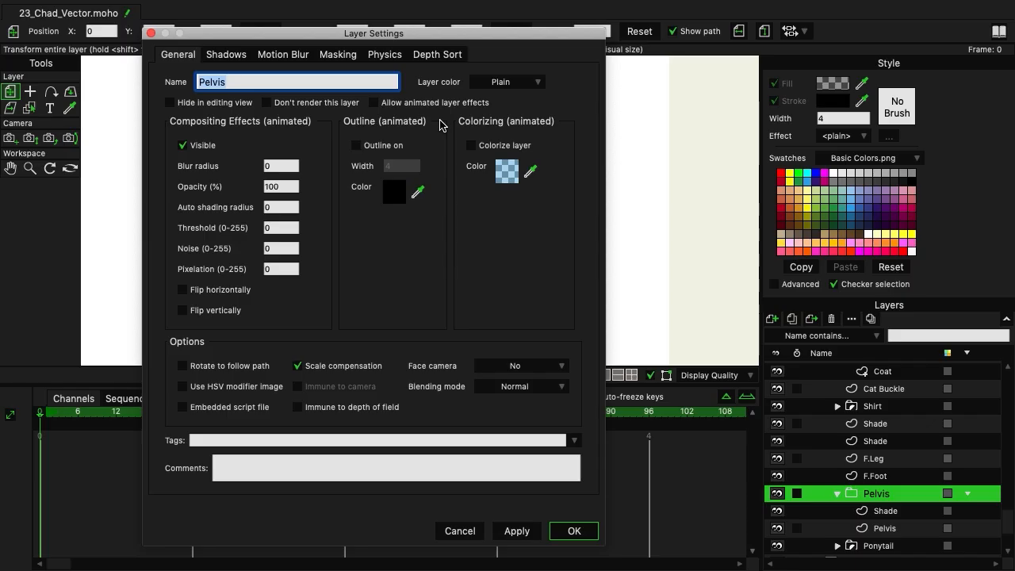
pyautogui.click(338, 56)
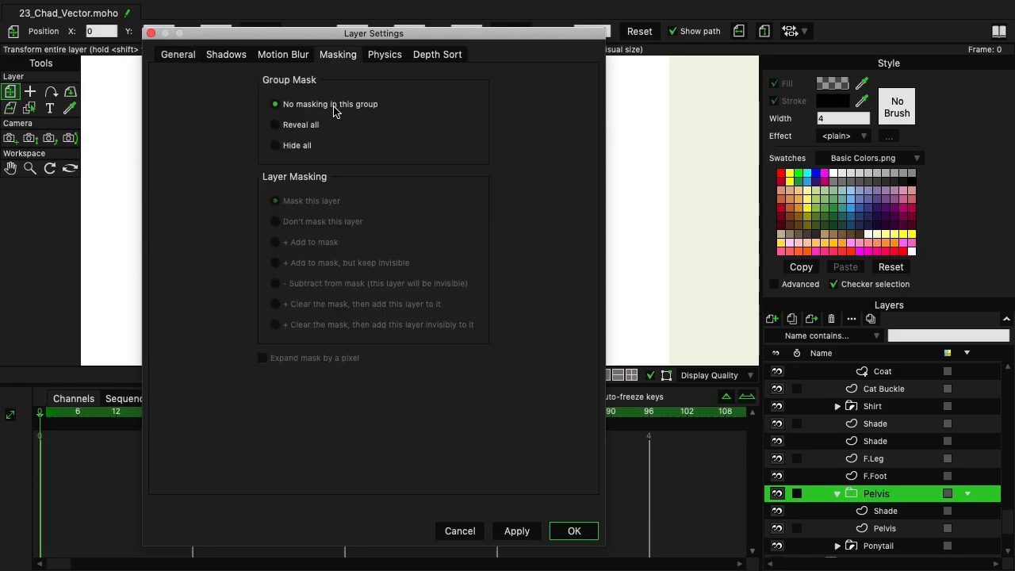
pyautogui.click(288, 148)
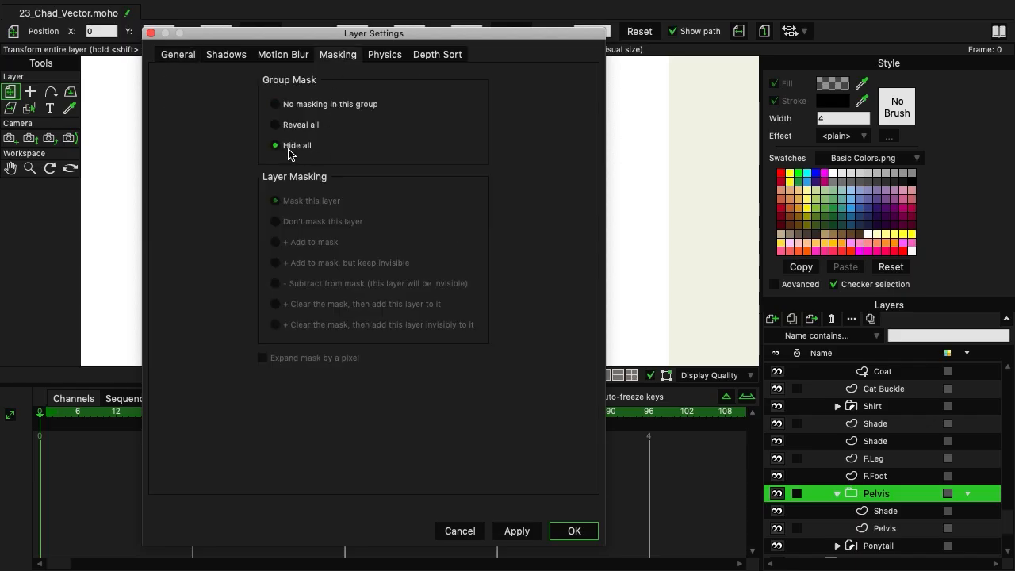
pyautogui.click(516, 530)
pyautogui.click(856, 528)
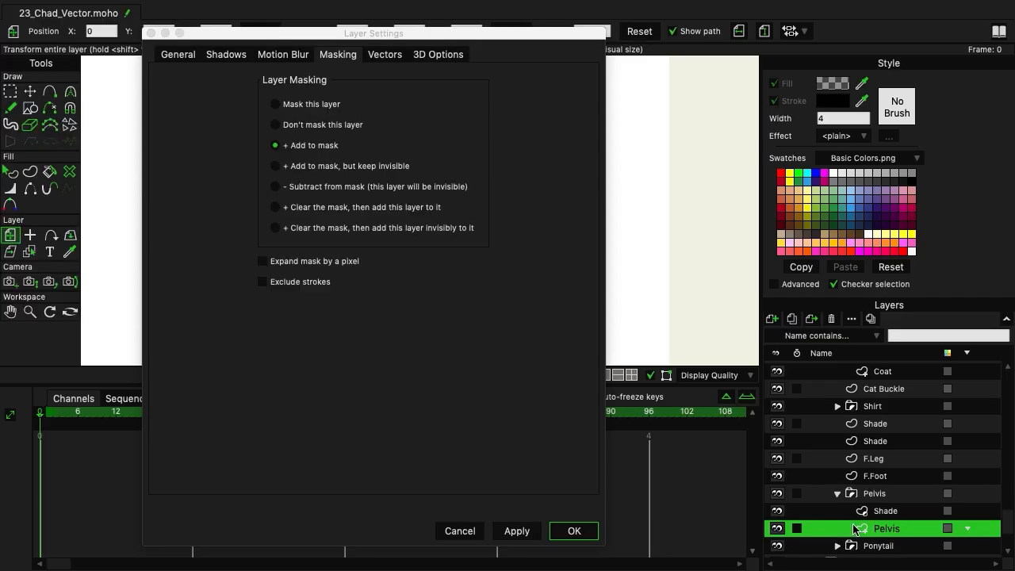
pyautogui.click(323, 281)
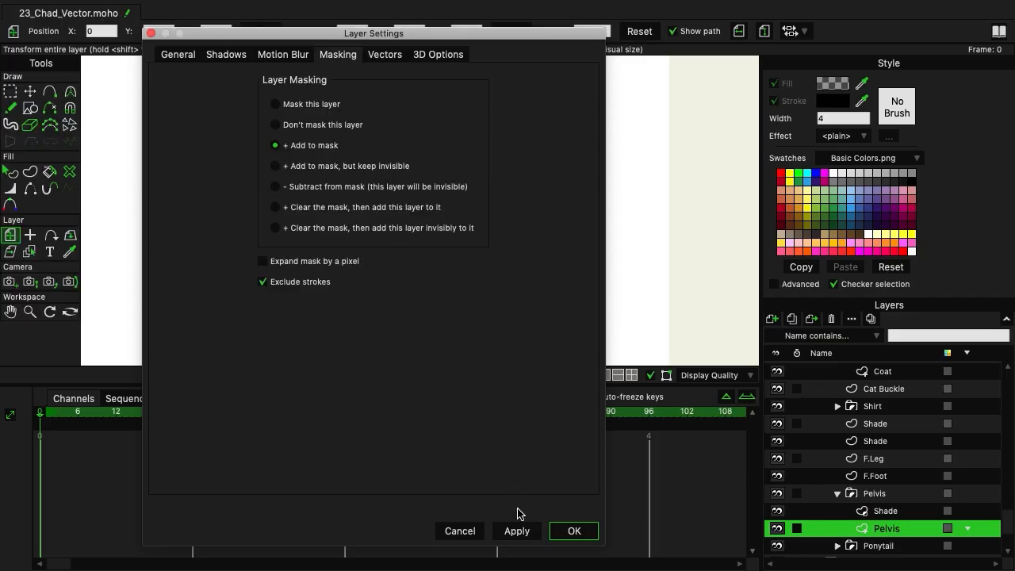
pyautogui.click(574, 530)
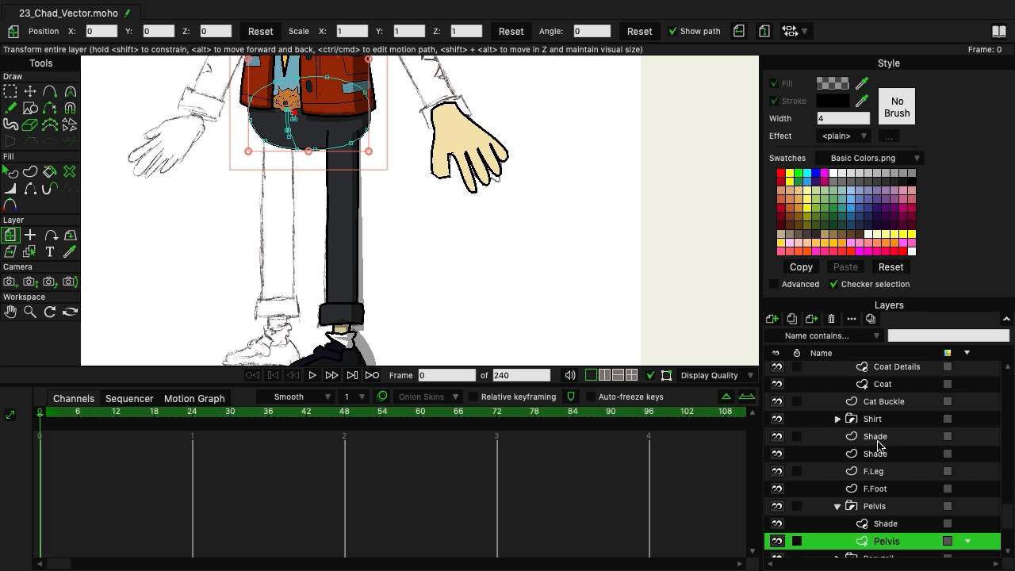
# Move the foot's Shade layer below F.Leg so it sits directly above F.Foot.
pyautogui.click(879, 441)
pyautogui.click(877, 457)
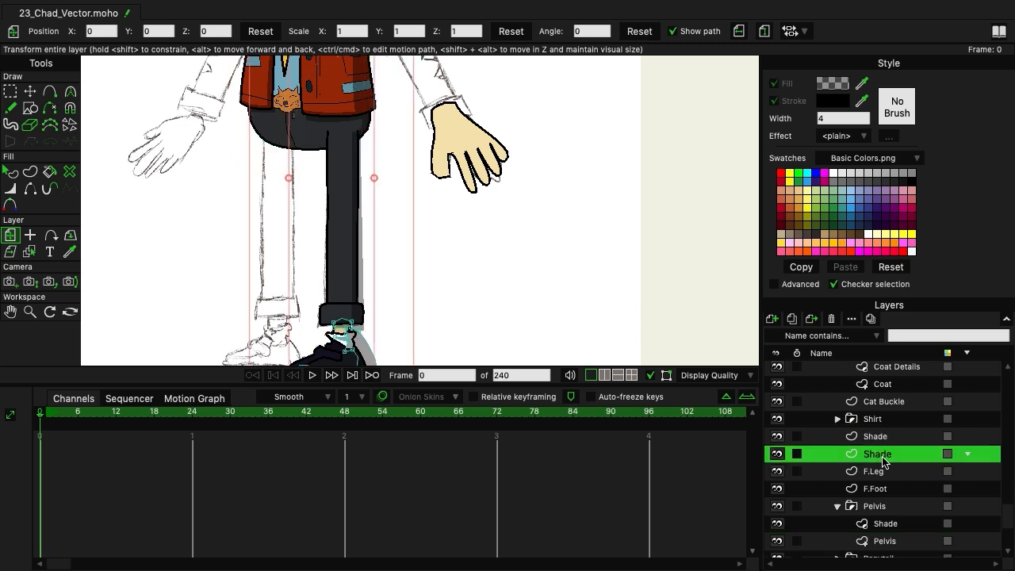
pyautogui.moveTo(882, 468); pyautogui.dragTo(882, 479)
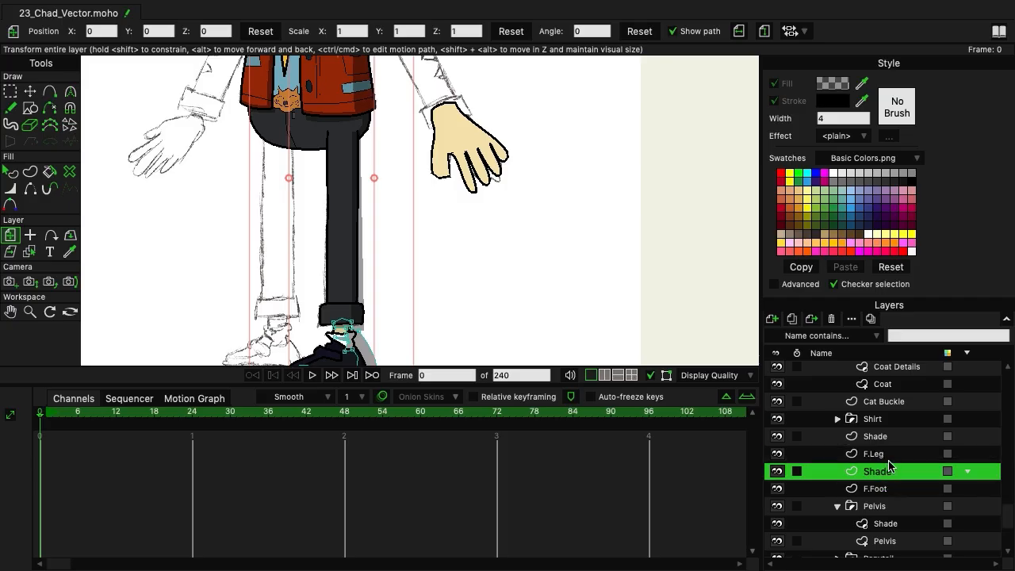
# Group the leg's Shade layer with the F.Leg layer and name the group F.Leg.
pyautogui.click(880, 440)
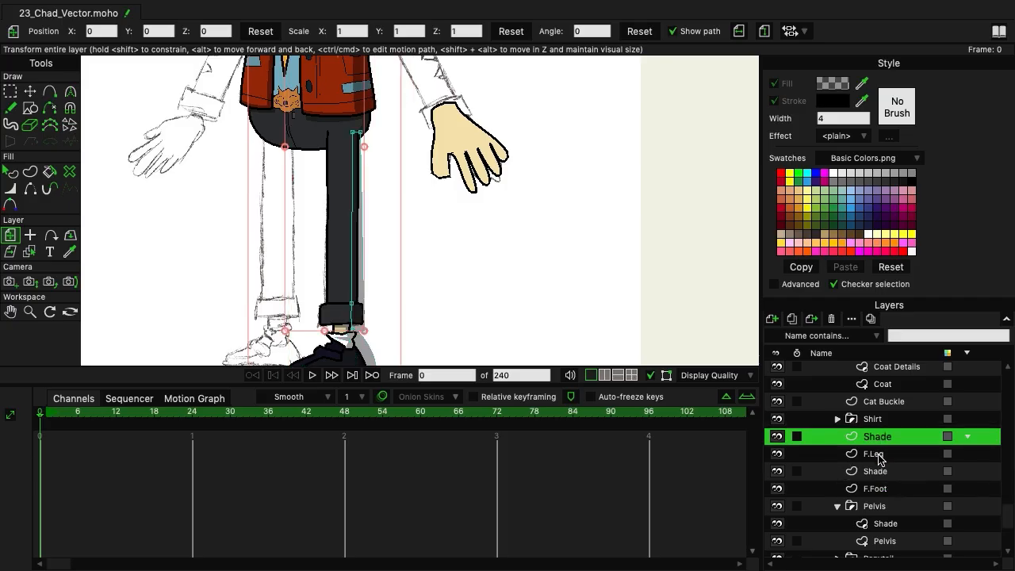
pyautogui.keyDown('shift'); pyautogui.click(878, 455); pyautogui.keyUp('shift')
pyautogui.rightClick(883, 460)
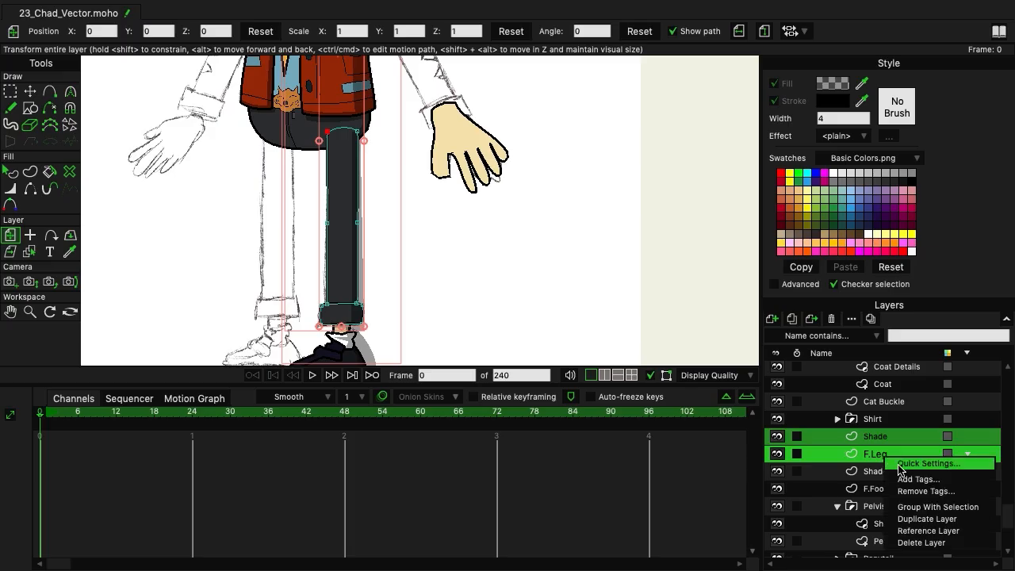
pyautogui.click(926, 508)
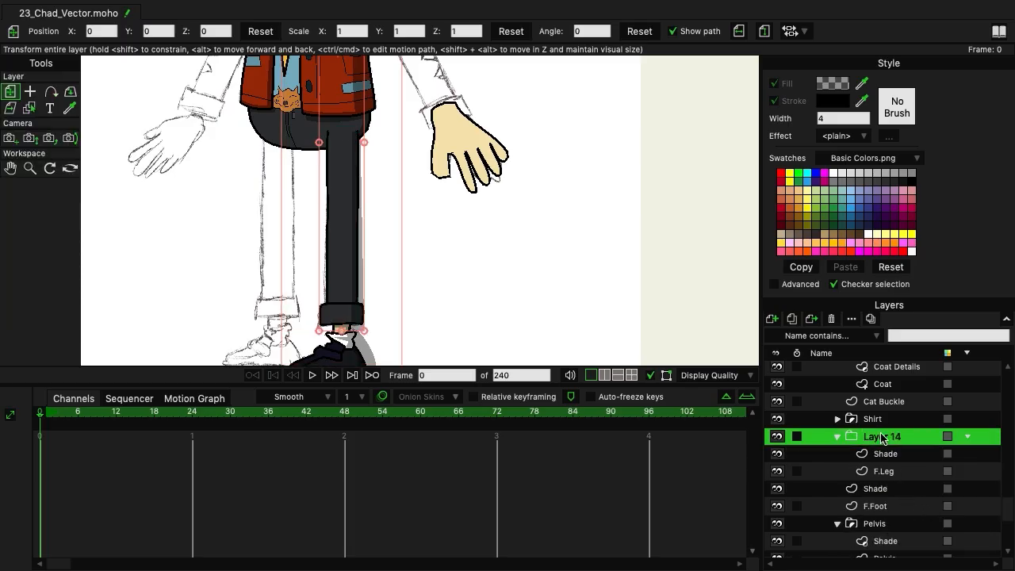
pyautogui.doubleClick(882, 437)
pyautogui.write('F.')
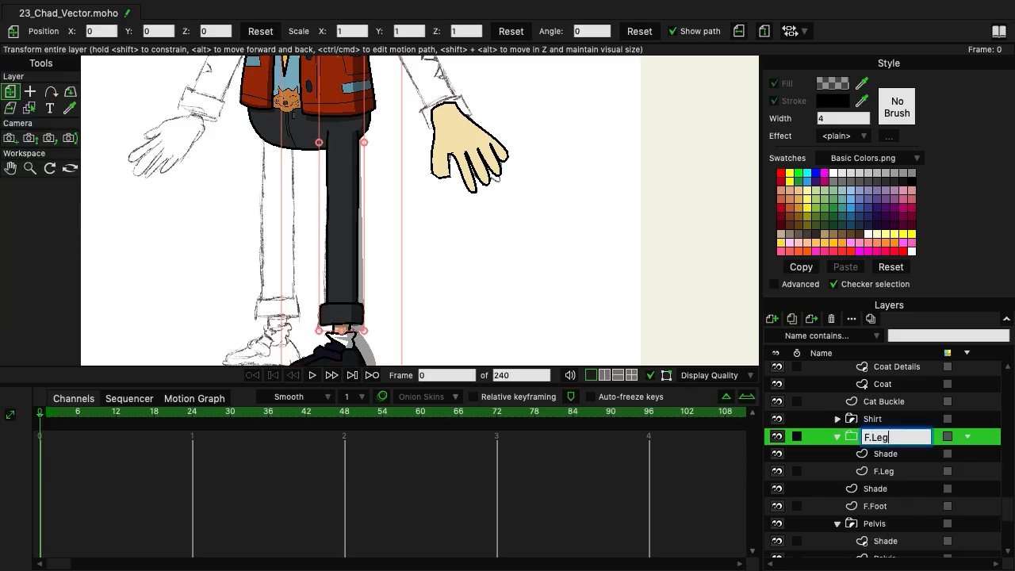
pyautogui.write('Leg')
pyautogui.press('Return')
# Group the foot's Shade layer with the F.Foot layer and name the group F.Foot.
pyautogui.click(872, 488)
pyautogui.keyDown('shift'); pyautogui.click(874, 506); pyautogui.keyUp('shift')
pyautogui.rightClick(878, 509)
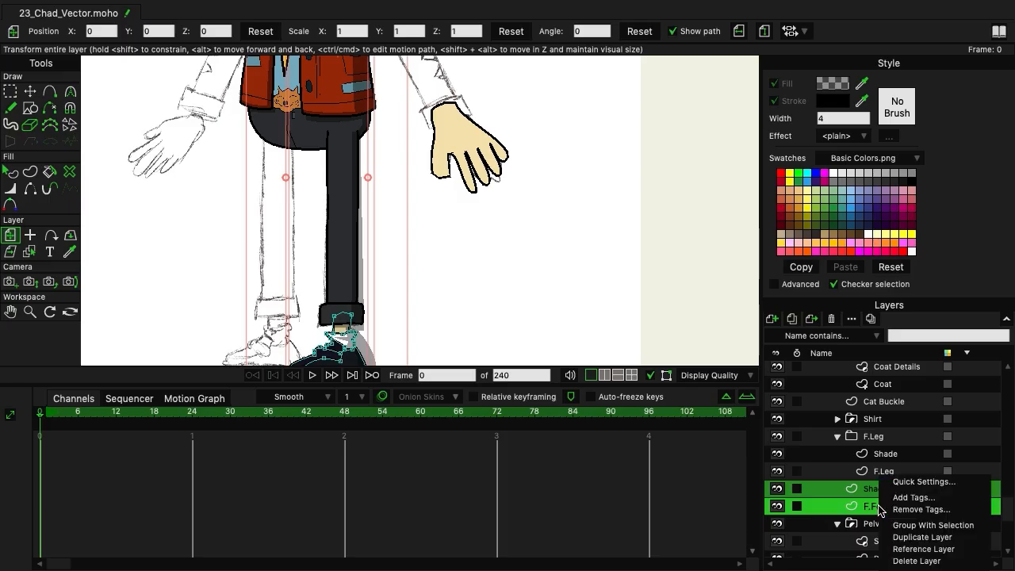
pyautogui.click(907, 524)
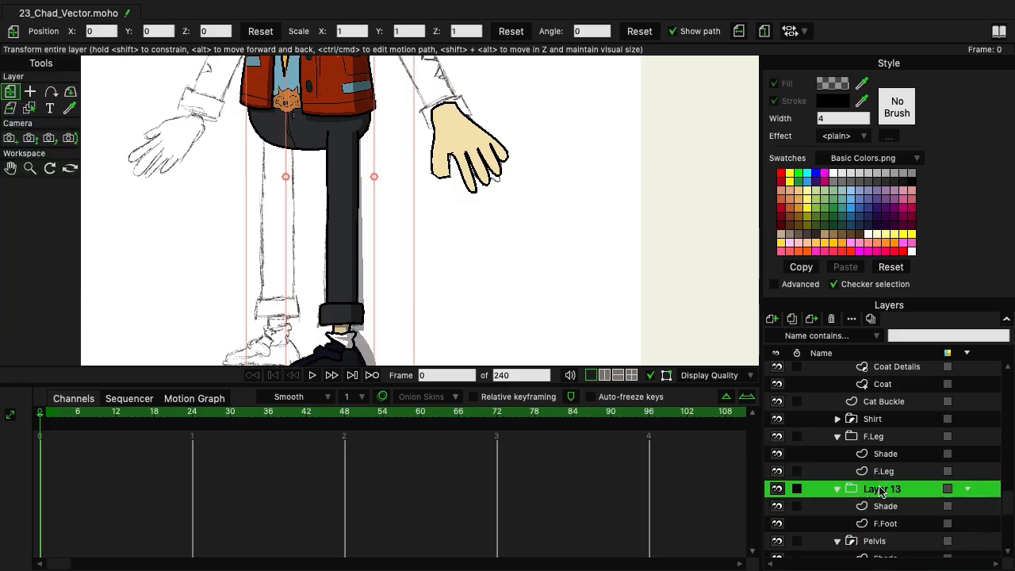
pyautogui.doubleClick(882, 490)
pyautogui.write('F.Foot')
pyautogui.press('Return')
# Set the group mask of both the F.Leg and F.Foot groups to Hide all.
pyautogui.click(837, 488)
pyautogui.click(837, 435)
pyautogui.doubleClick(851, 438)
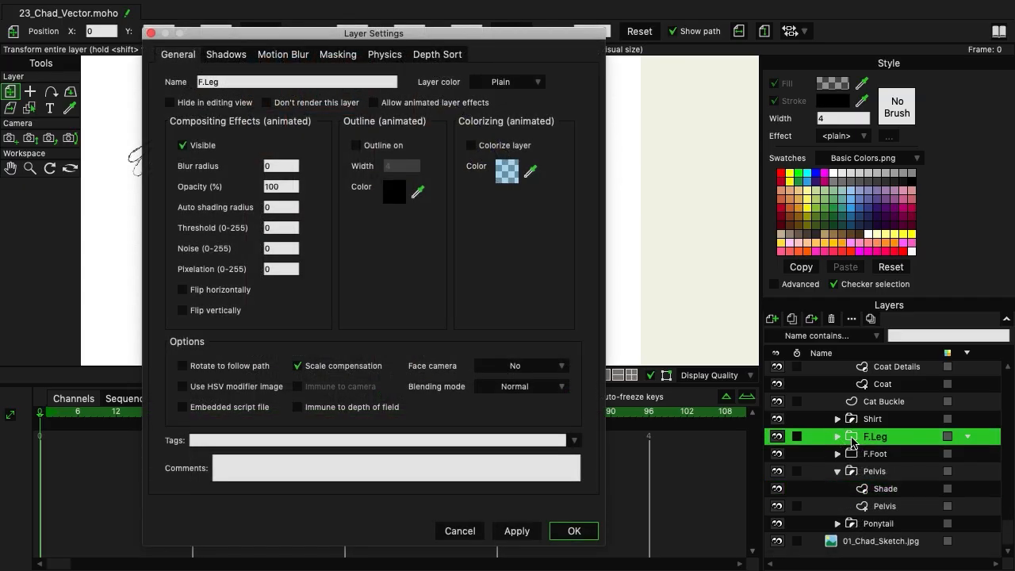
pyautogui.keyDown('shift'); pyautogui.click(881, 456); pyautogui.keyUp('shift')
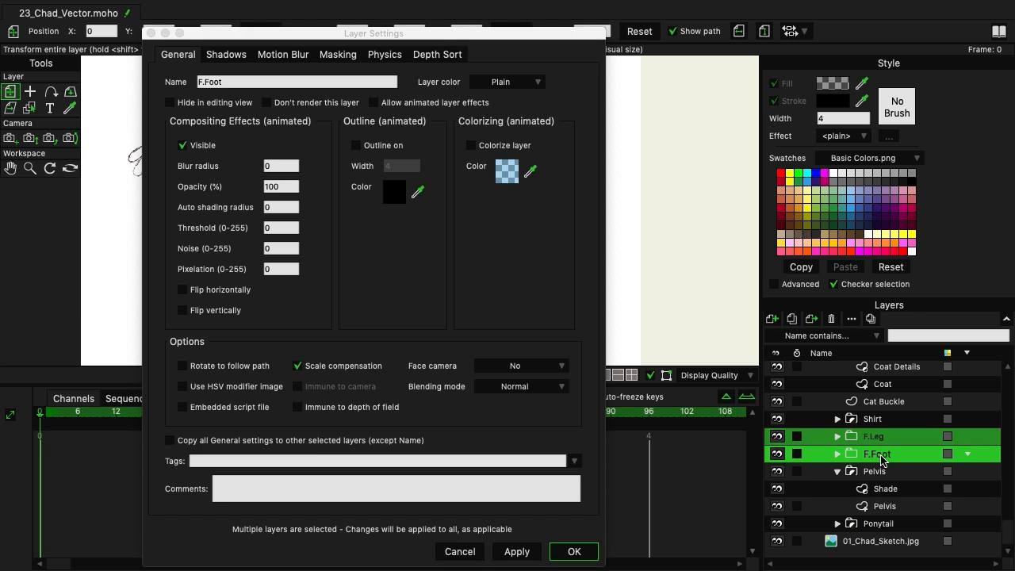
pyautogui.click(338, 54)
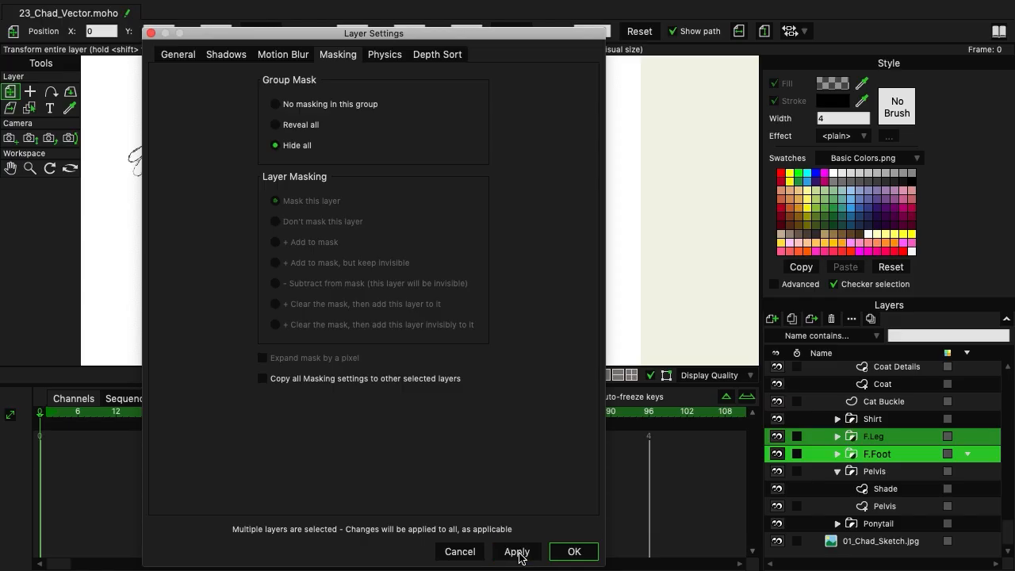
pyautogui.click(569, 555)
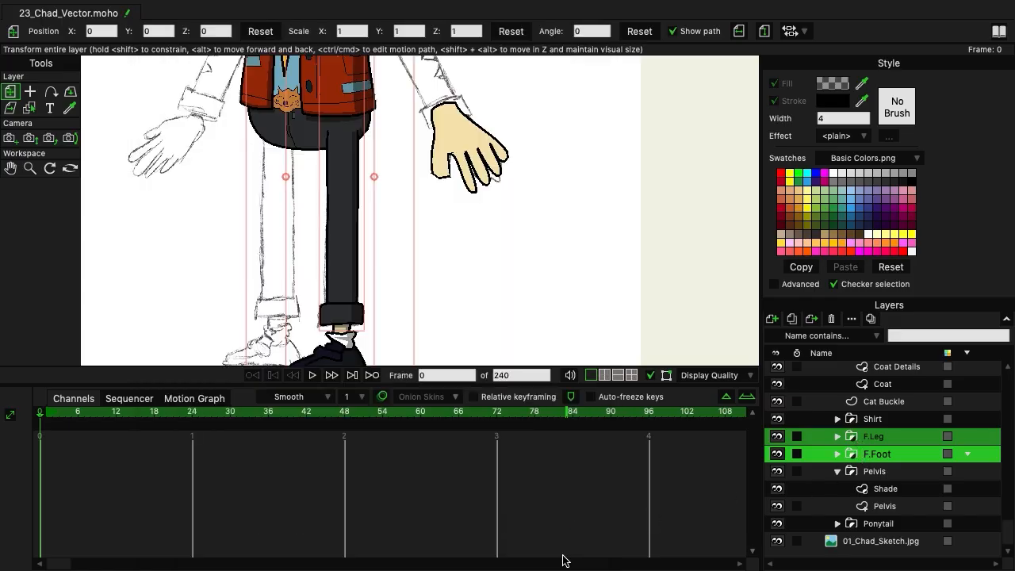
# Exclude strokes from the masks of the F.Leg and F.Foot vector layers inside their groups.
pyautogui.click(837, 453)
pyautogui.click(837, 436)
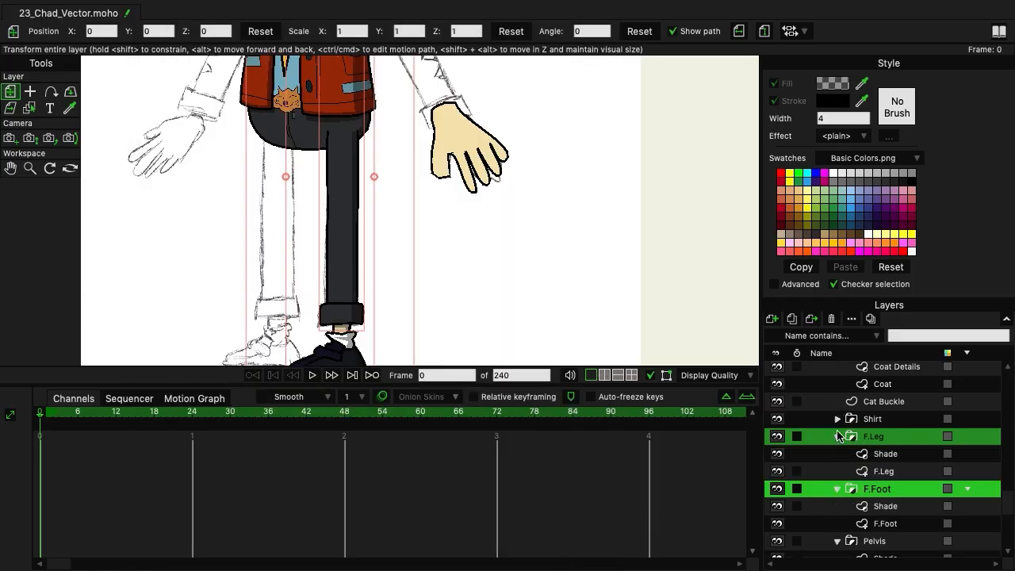
pyautogui.click(885, 474)
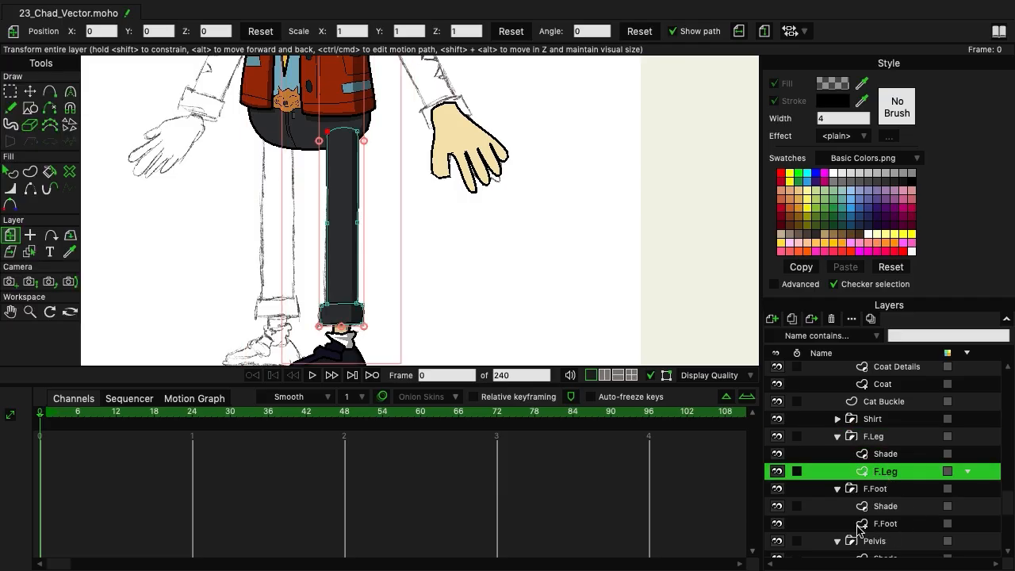
pyautogui.doubleClick(863, 474)
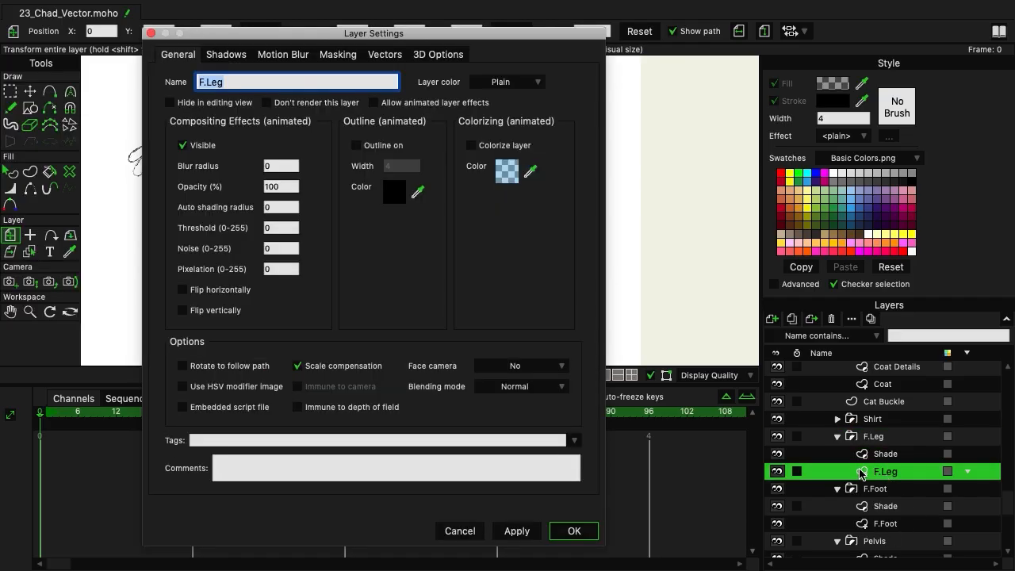
pyautogui.keyDown('super'); pyautogui.click(887, 525); pyautogui.keyUp('super')
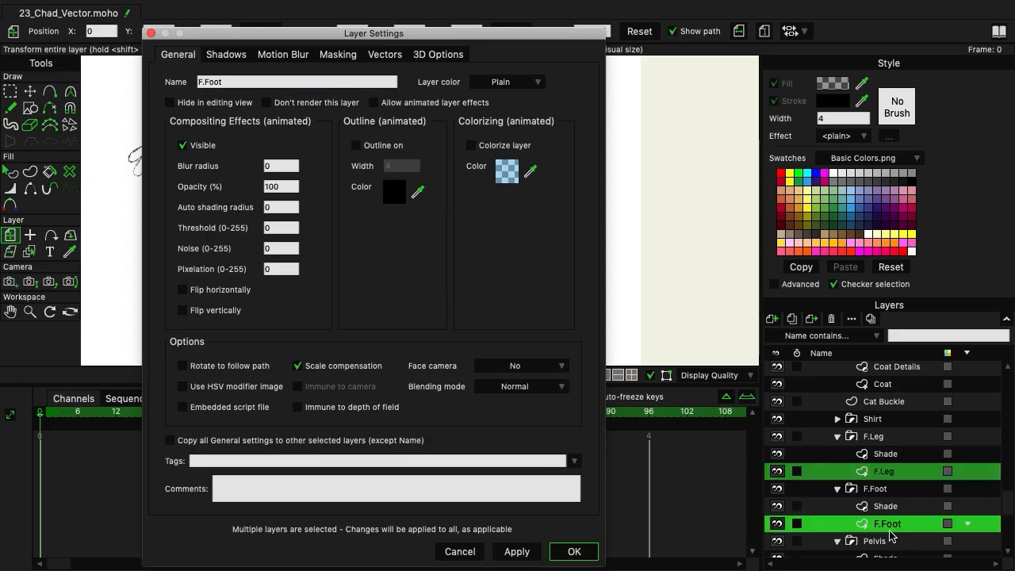
pyautogui.click(332, 56)
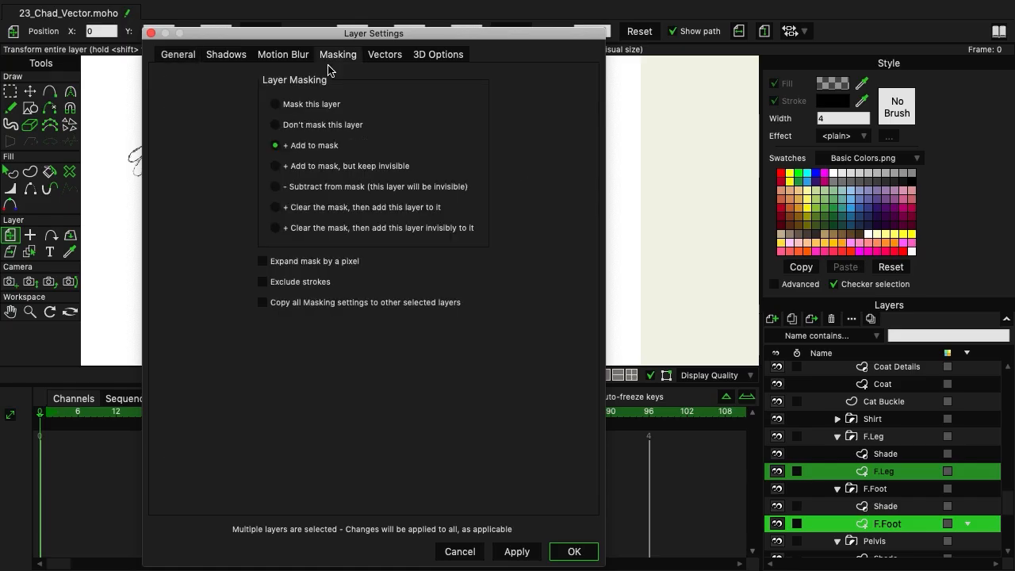
pyautogui.click(273, 284)
pyautogui.click(502, 547)
pyautogui.click(584, 552)
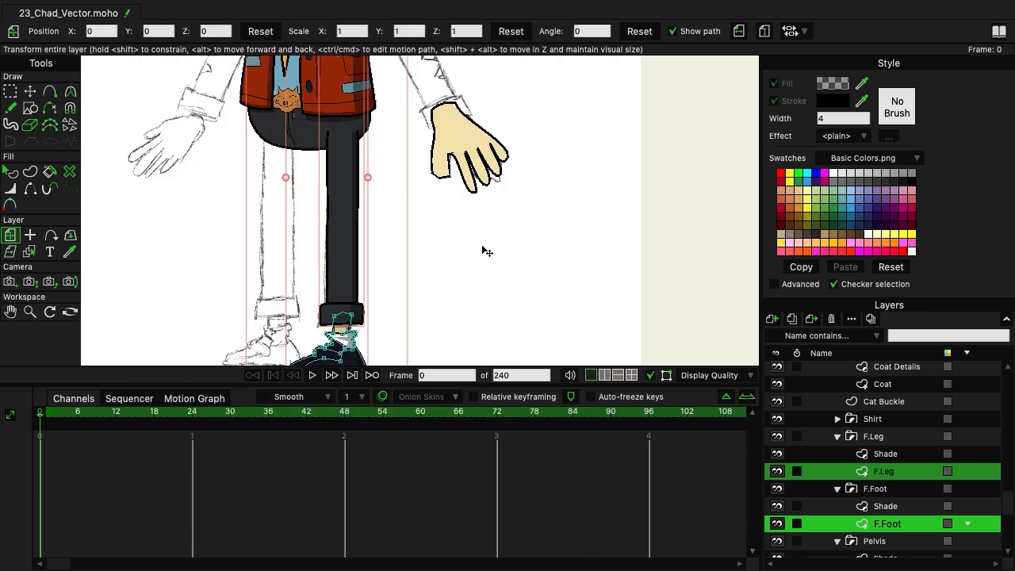
# Examine the masked shading on the front leg, ankle, sock and shoe up close.
pyautogui.click(880, 436)
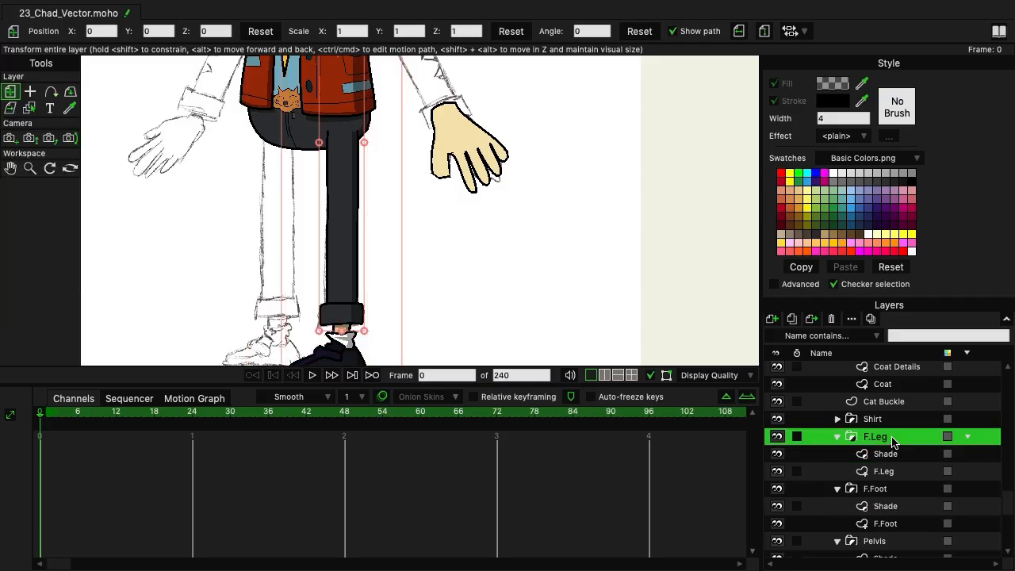
pyautogui.scroll(-3, 686, 253)
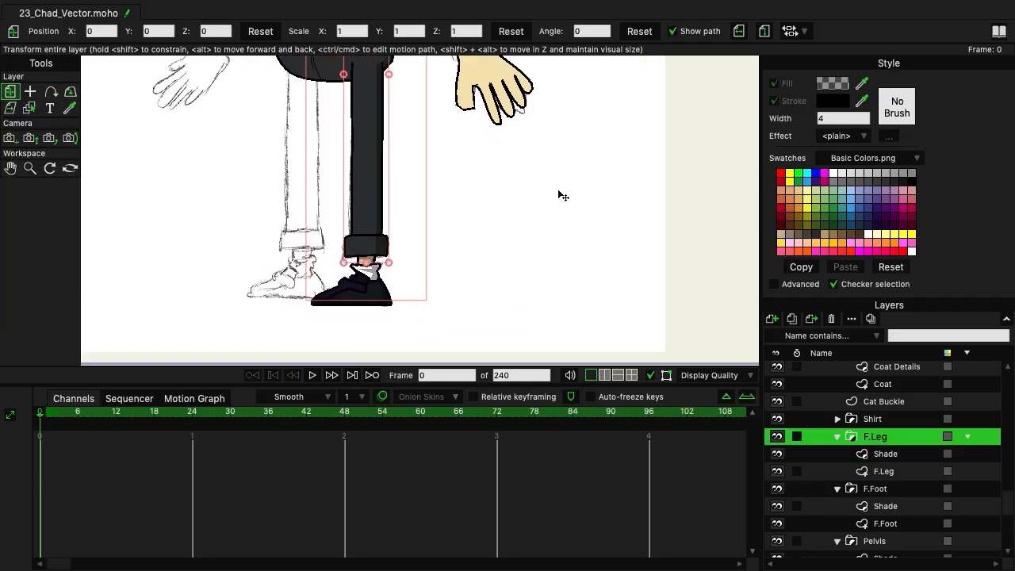
pyautogui.scroll(3, 482, 249)
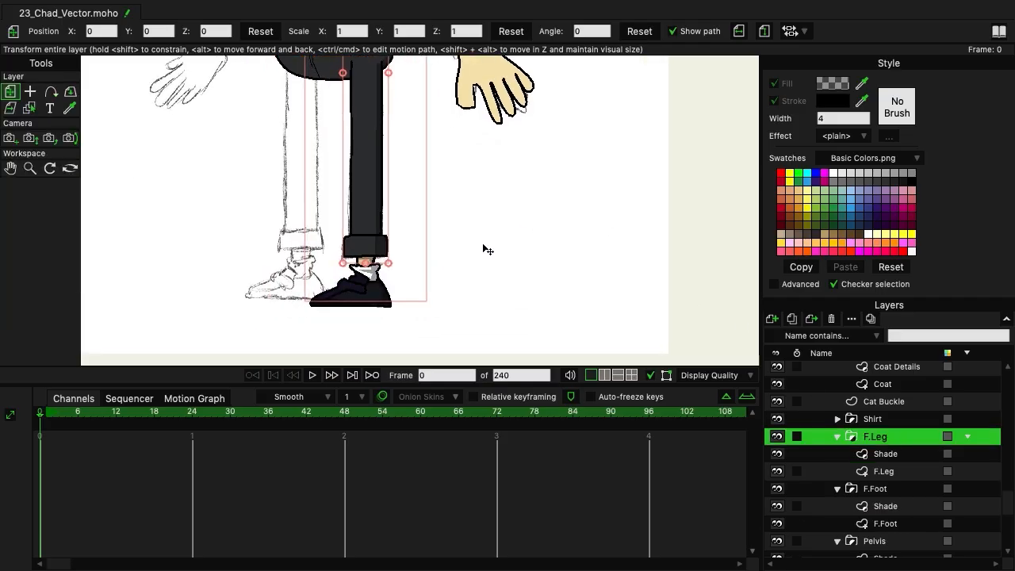
pyautogui.scroll(-2, 478, 163)
pyautogui.scroll(1, 483, 195)
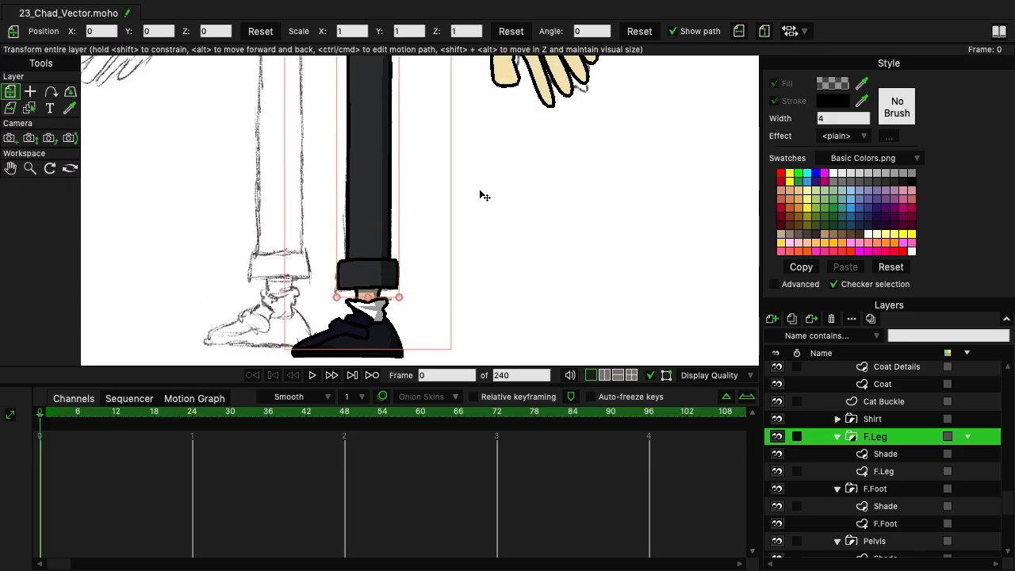
pyautogui.click(884, 506)
pyautogui.scroll(5, 555, 238)
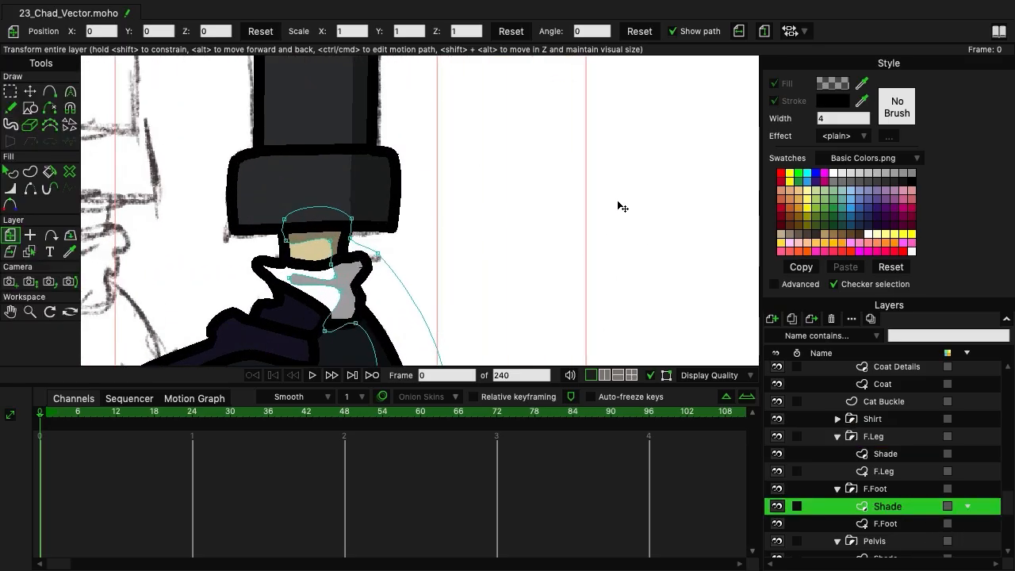
pyautogui.scroll(-5, 490, 209)
pyautogui.hscroll(-4, 489, 208)
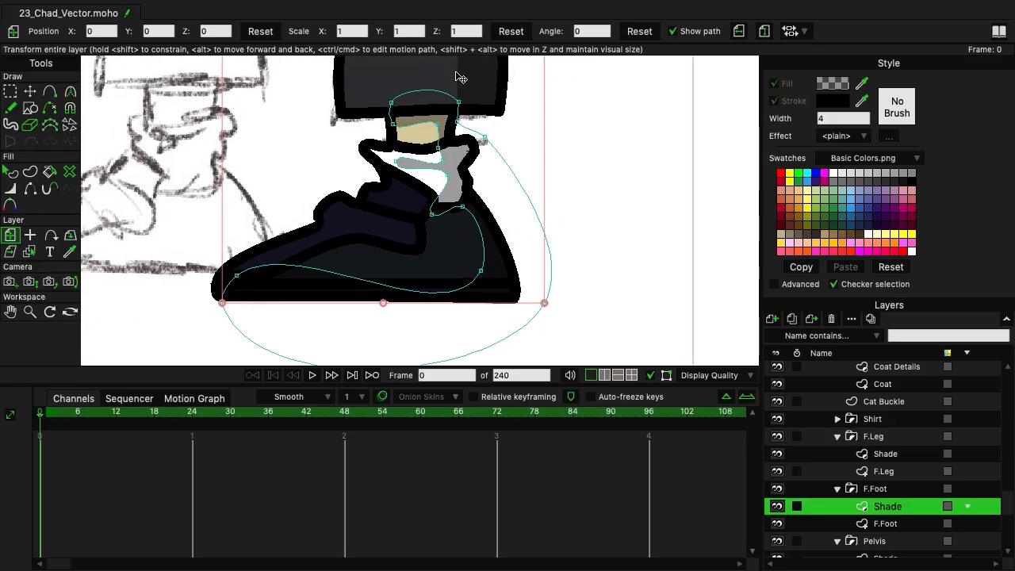
# Straighten the F.Foot Shade shape's edges across the ankle and reposition its points below the trouser cuff and at the sock.
pyautogui.click(70, 94)
pyautogui.moveTo(402, 134); pyautogui.dragTo(403, 126)
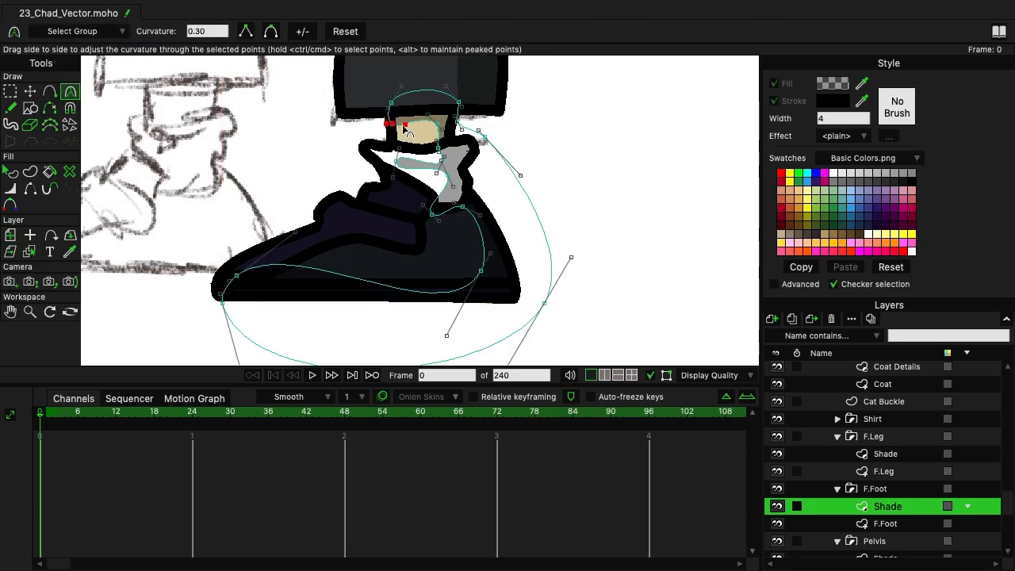
pyautogui.click(452, 131)
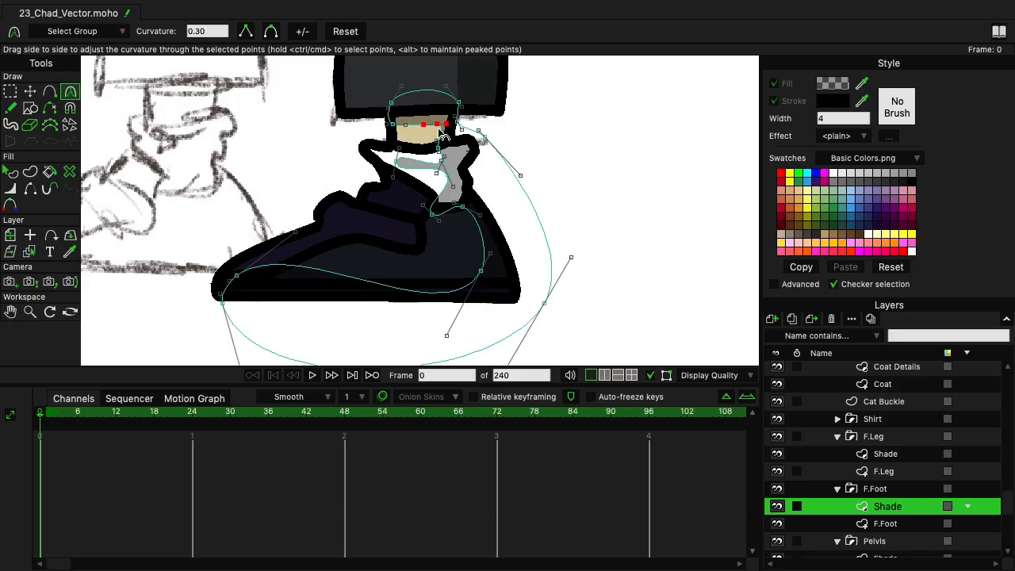
pyautogui.press('t')
pyautogui.click(440, 125)
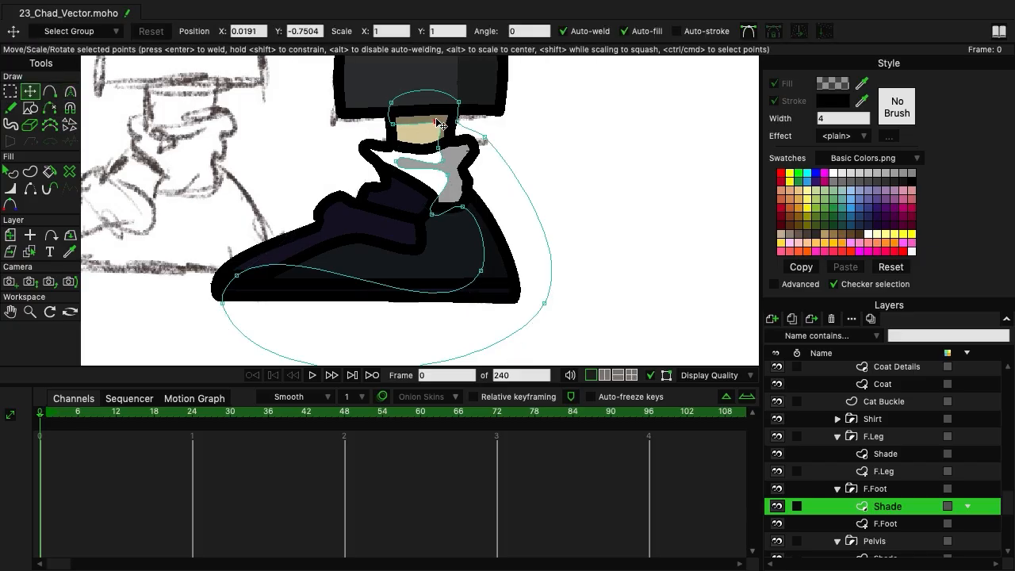
pyautogui.click(390, 126)
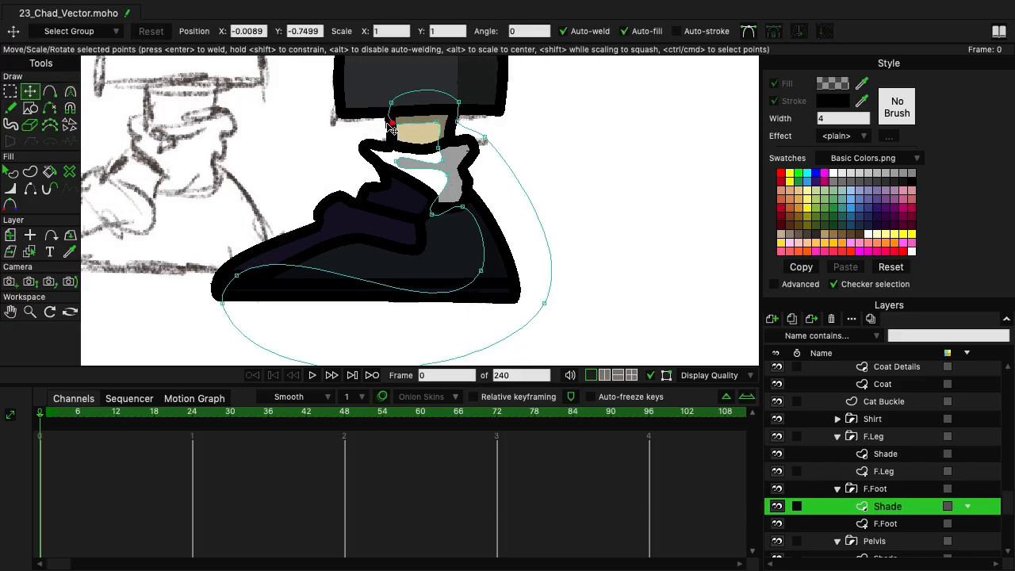
pyautogui.click(435, 148)
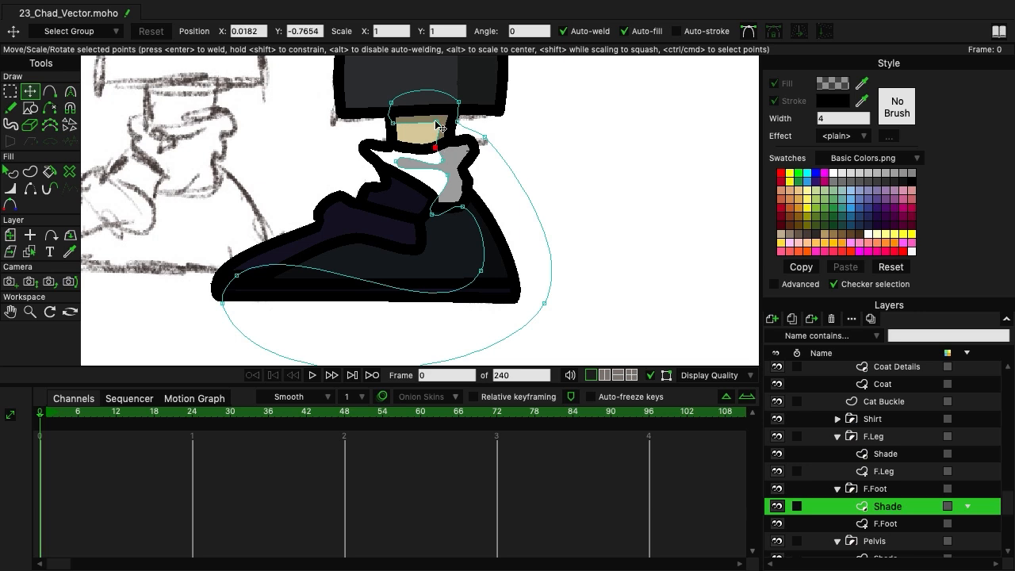
pyautogui.click(436, 121)
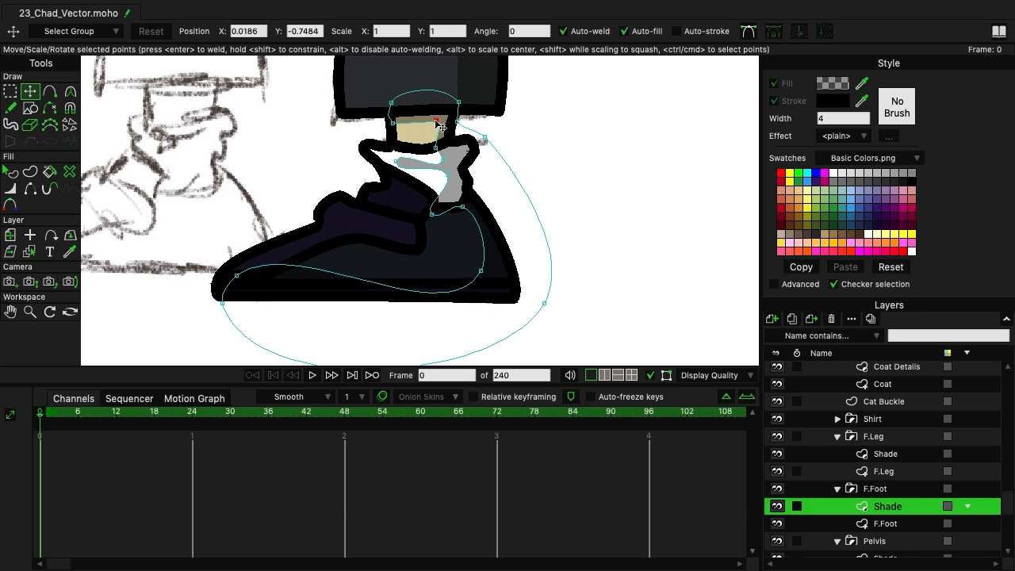
# Adjust the F.Foot Shade shape's curvature at the sock and shoe, straightening the edge along the sole and lowering its heel point.
pyautogui.click(70, 92)
pyautogui.moveTo(393, 174)
pyautogui.mouseDown()
pyautogui.moveTo(383, 167)
pyautogui.moveTo(438, 171)
pyautogui.moveTo(402, 156)
pyautogui.moveTo(401, 167)
pyautogui.mouseUp()
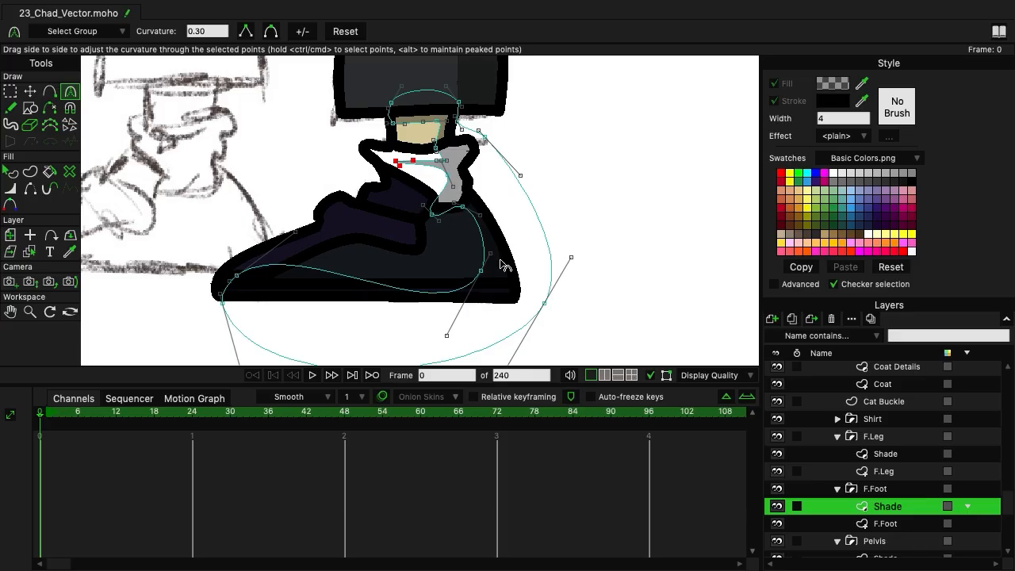
pyautogui.moveTo(295, 242); pyautogui.dragTo(296, 287)
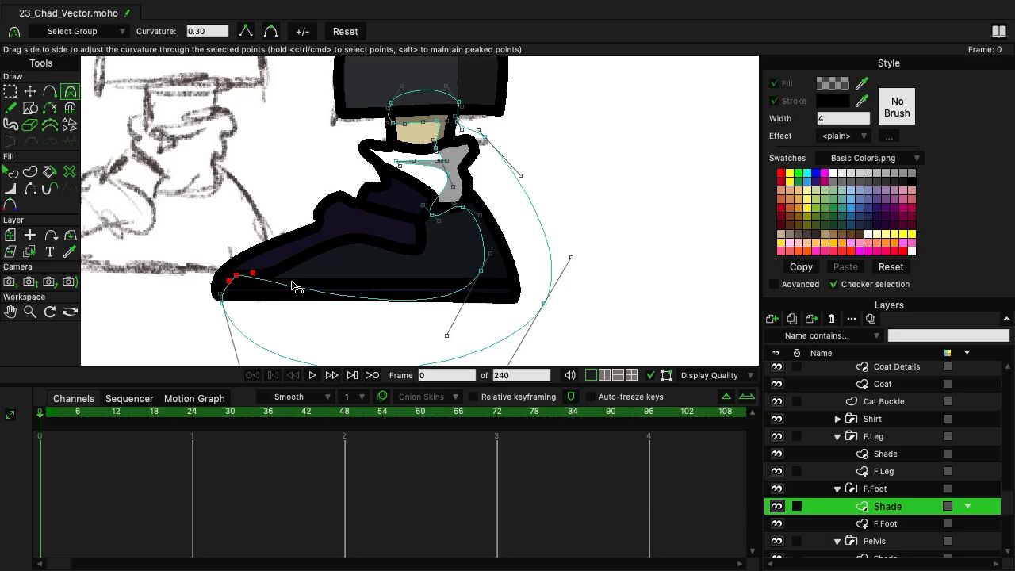
pyautogui.moveTo(479, 271)
pyautogui.mouseDown()
pyautogui.moveTo(459, 267)
pyautogui.moveTo(482, 282)
pyautogui.mouseUp()
pyautogui.press('t')
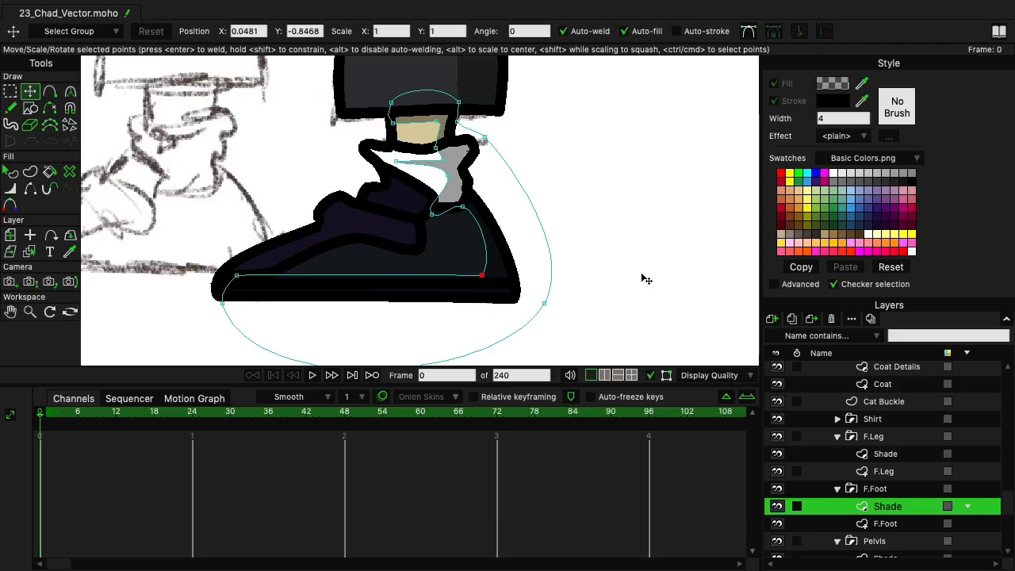
# Examine the foot and front leg shading with the F.Foot group selected, comparing it with the rest of the figure.
pyautogui.click(872, 489)
pyautogui.scroll(-3, 618, 267)
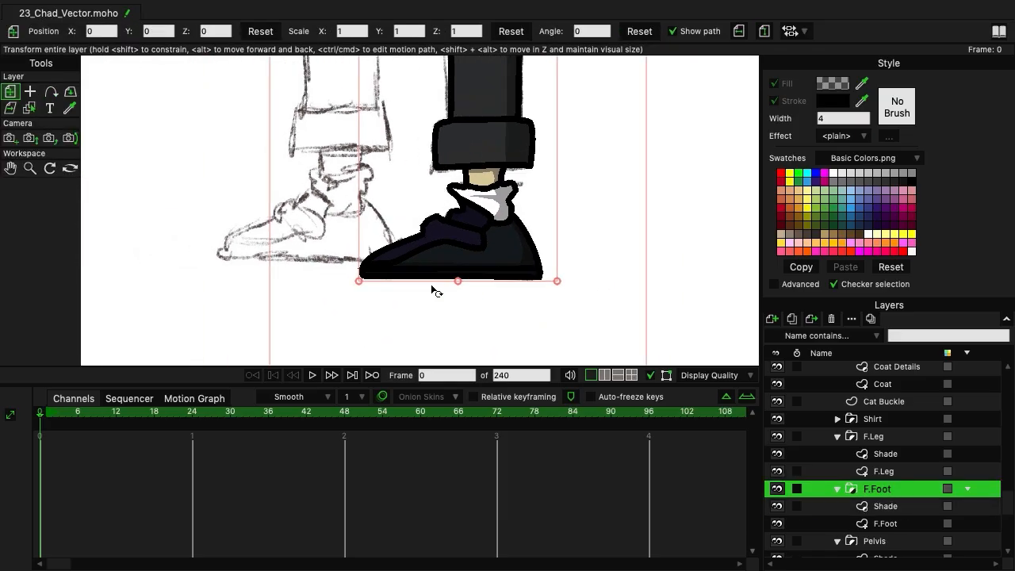
pyautogui.moveTo(605, 209); pyautogui.dragTo(501, 260)
pyautogui.scroll(-2, 482, 238)
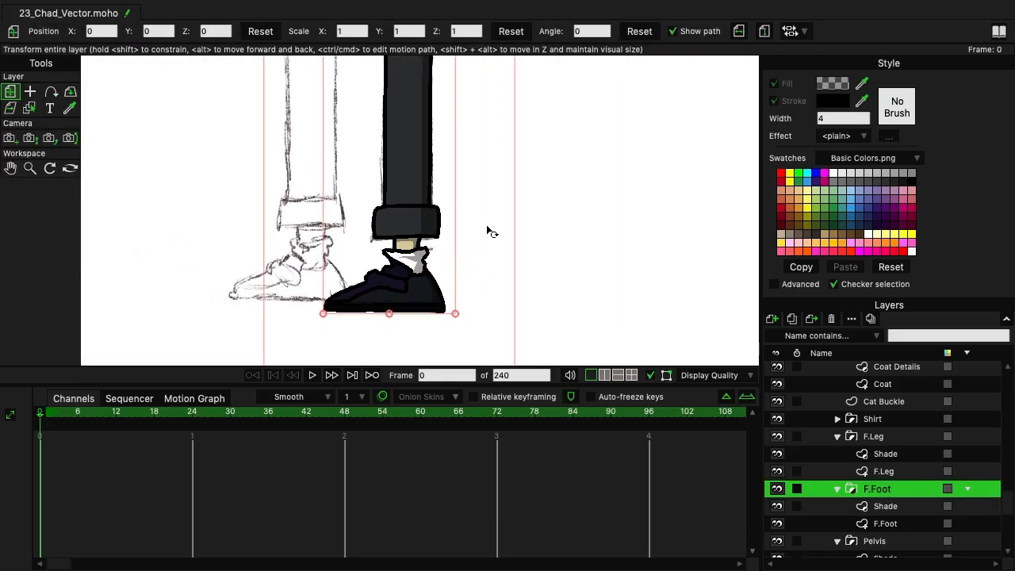
pyautogui.moveTo(478, 193); pyautogui.dragTo(474, 364)
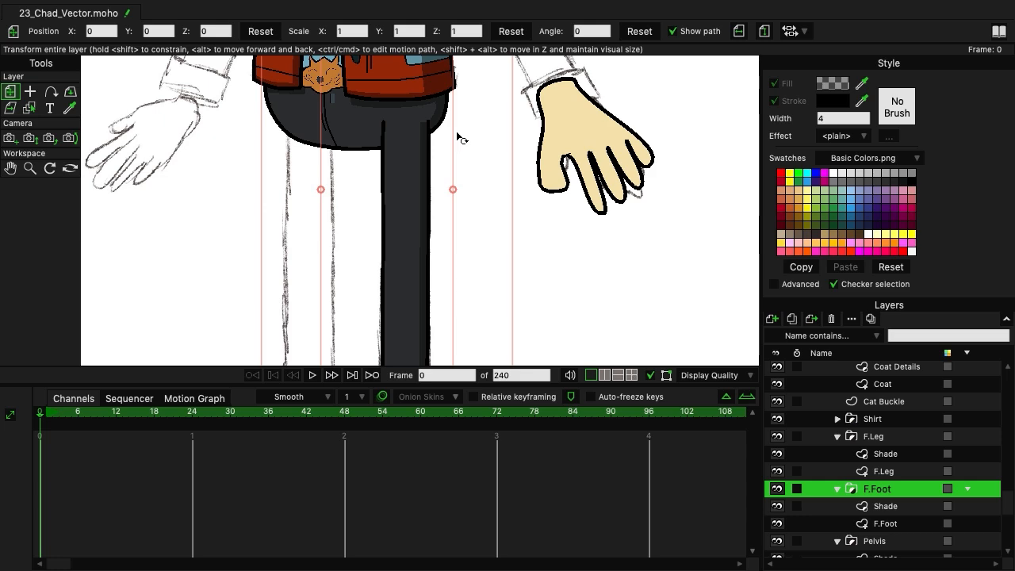
pyautogui.scroll(-4, 458, 137)
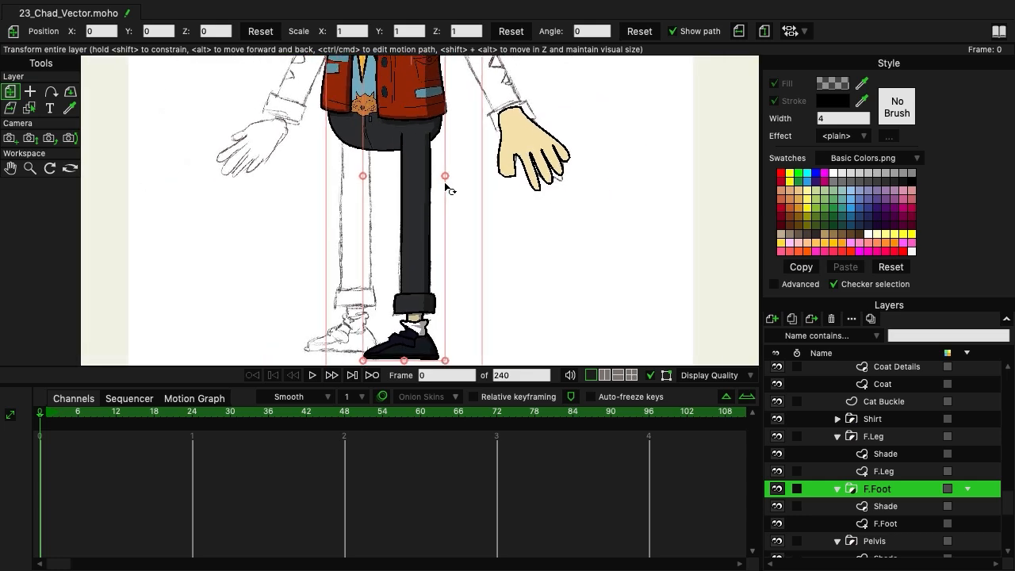
pyautogui.scroll(-1, 451, 182)
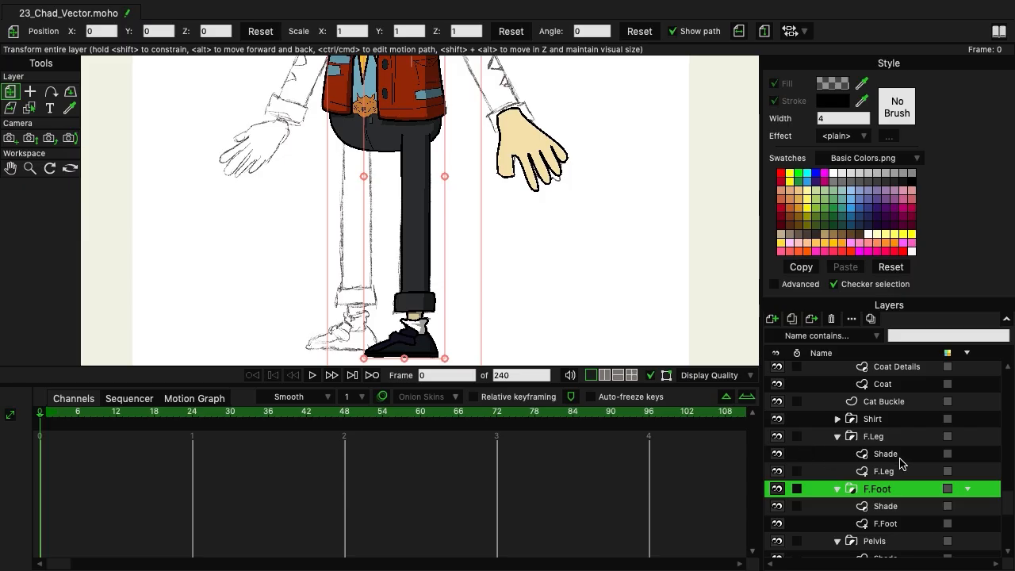
# Collapse the Head and Collar groups, then make the F.Arm group visible and expand it.
pyautogui.scroll(3, 900, 464)
pyautogui.scroll(3, 901, 464)
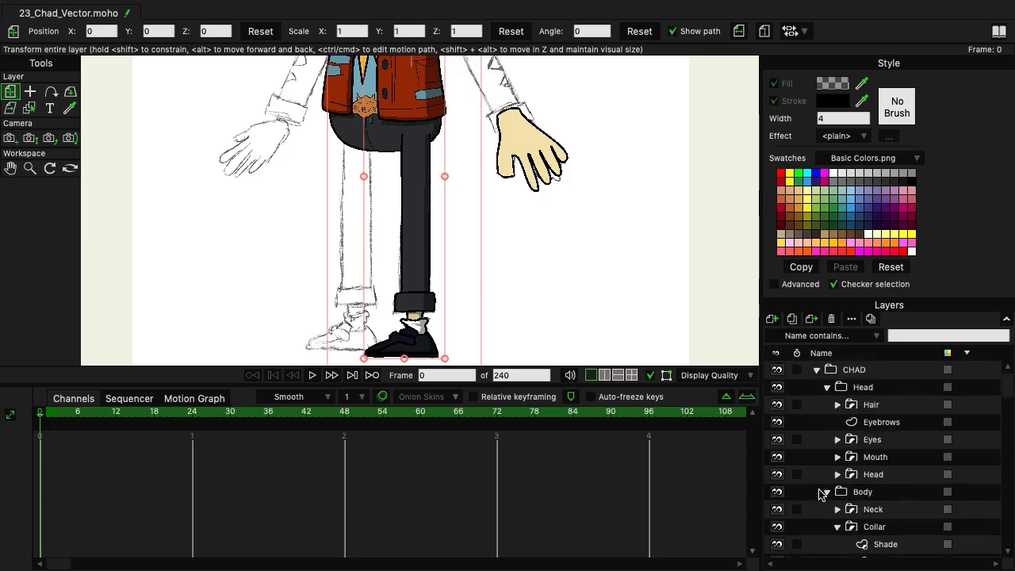
pyautogui.click(826, 387)
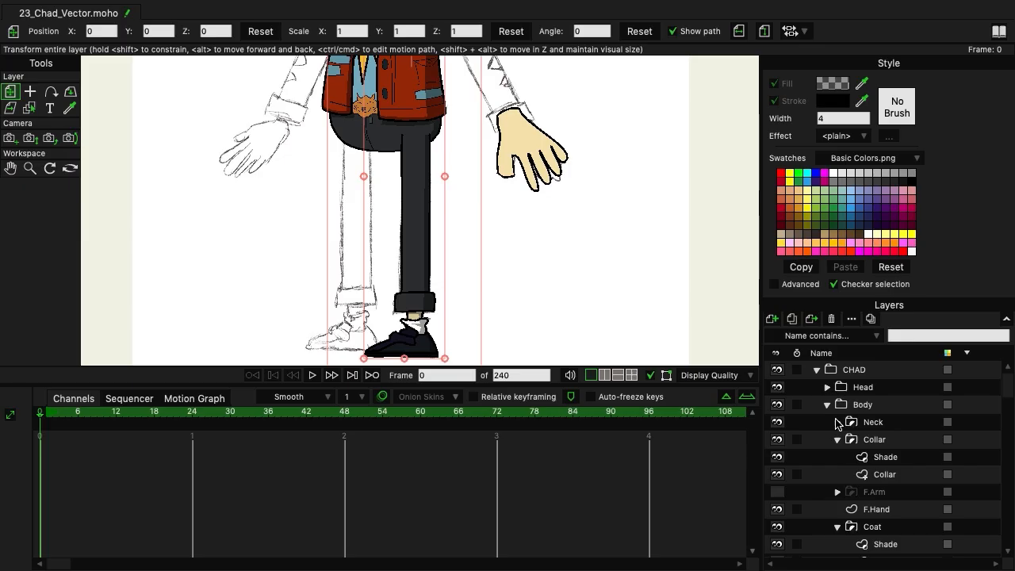
pyautogui.click(837, 440)
pyautogui.click(777, 456)
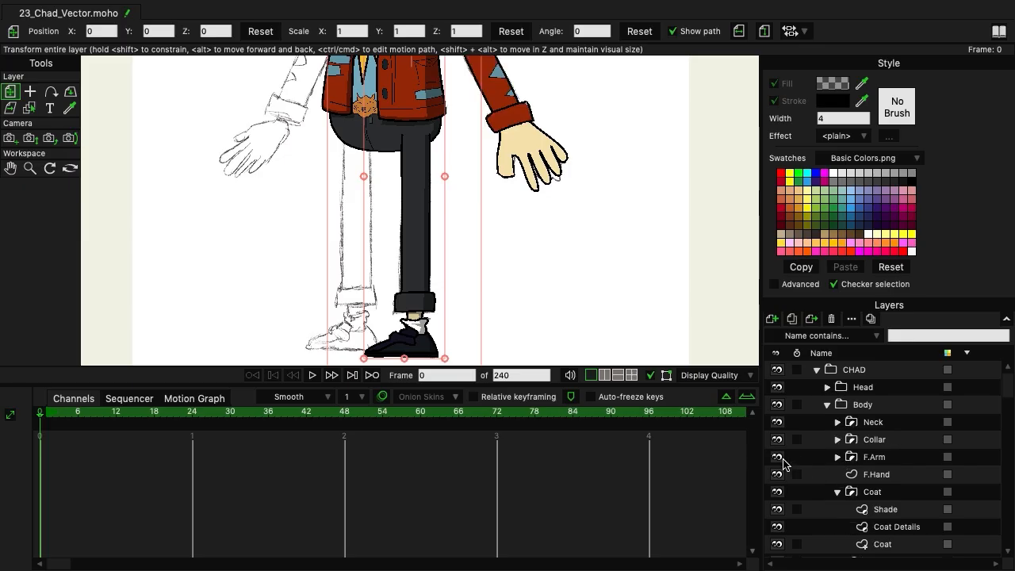
pyautogui.moveTo(503, 220); pyautogui.dragTo(484, 395)
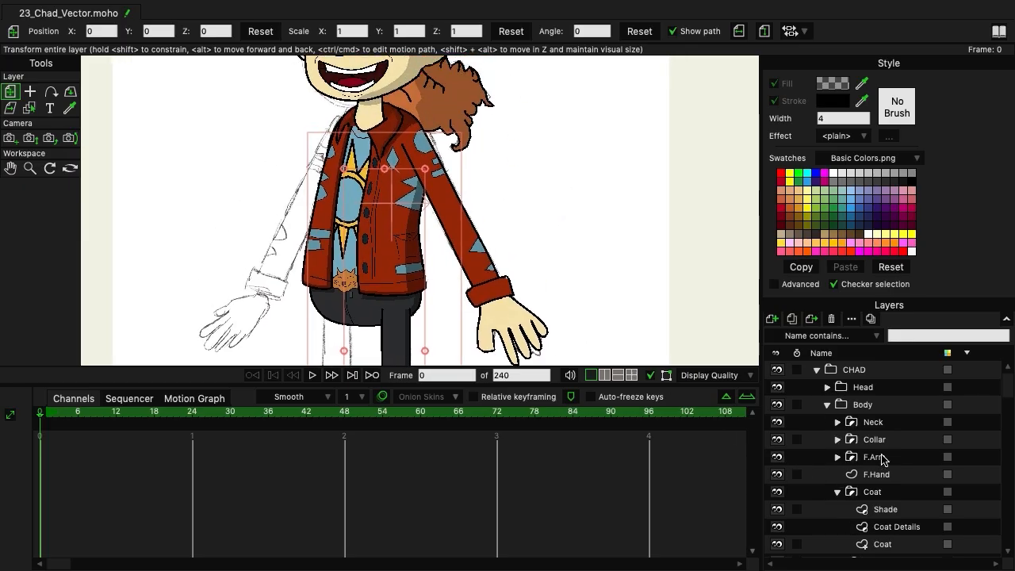
pyautogui.click(837, 457)
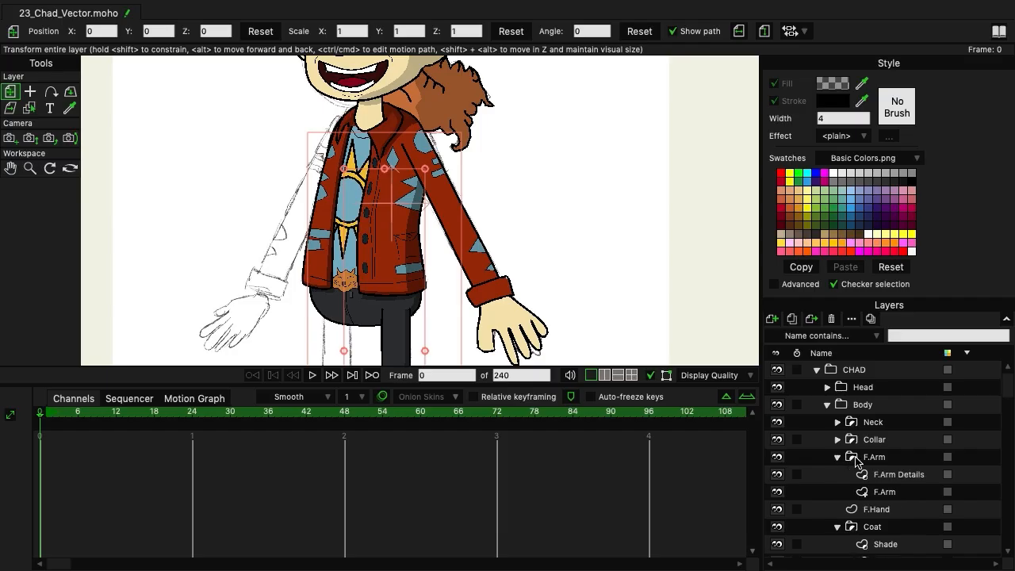
# Add a vector layer above F.Arm Details in the F.Arm group and name it Shade.
pyautogui.click(893, 475)
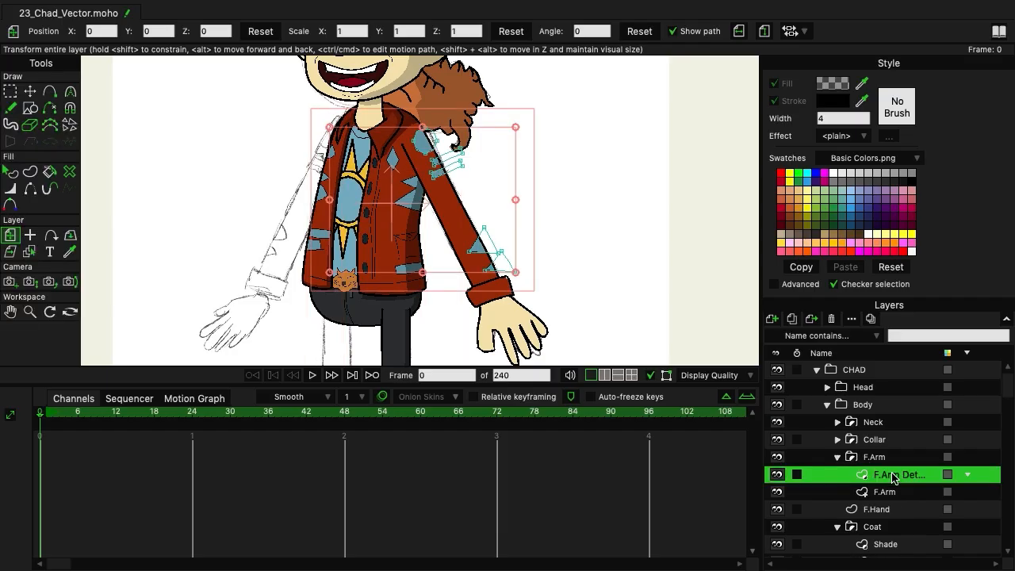
pyautogui.click(772, 319)
pyautogui.click(783, 336)
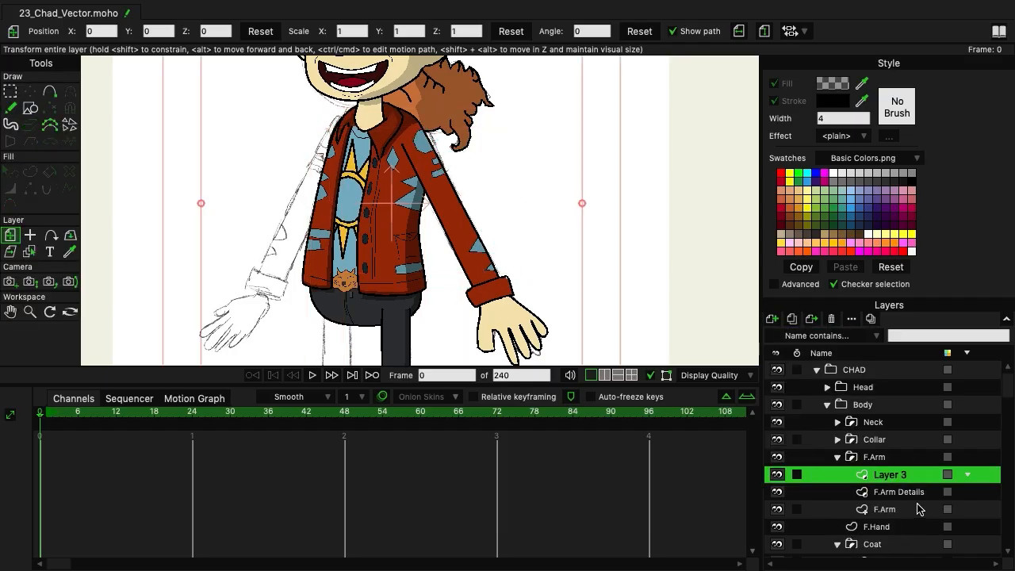
pyautogui.doubleClick(891, 475)
pyautogui.write('Shade')
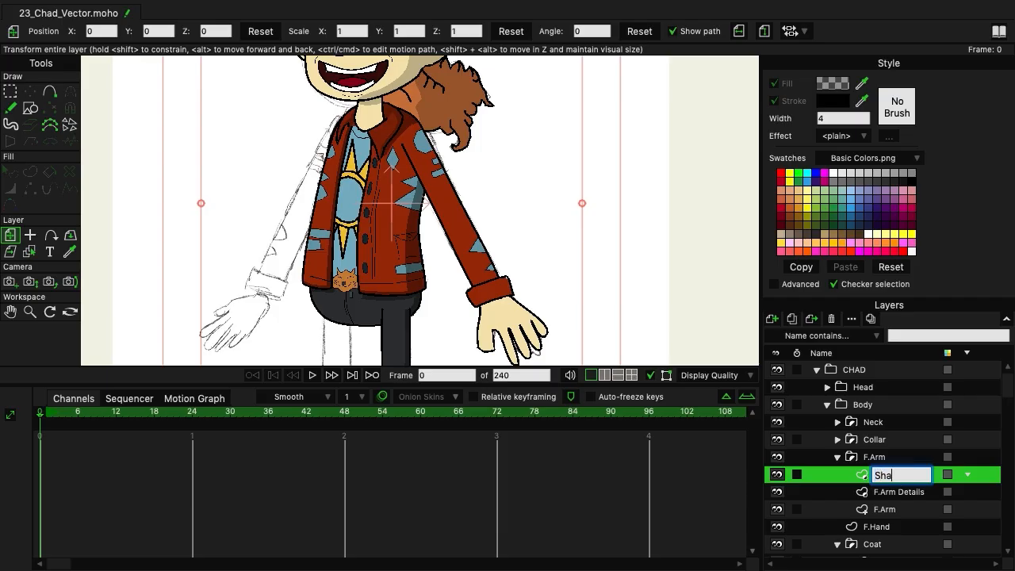
pyautogui.press('Return')
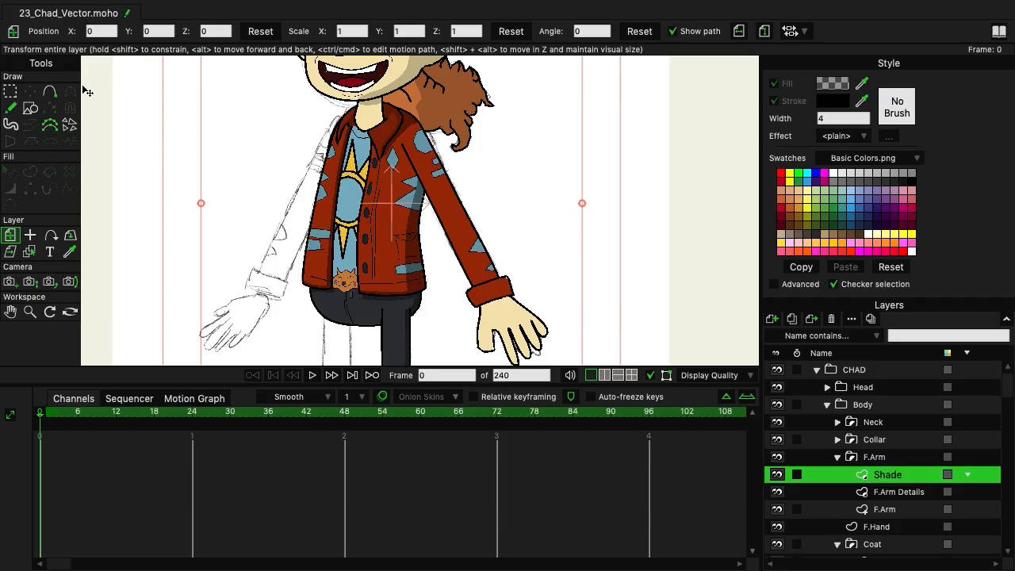
# Draw a closed shade shape from the shoulder down the sleeve's outer side, across the cuff and back up outside the arm.
pyautogui.click(49, 92)
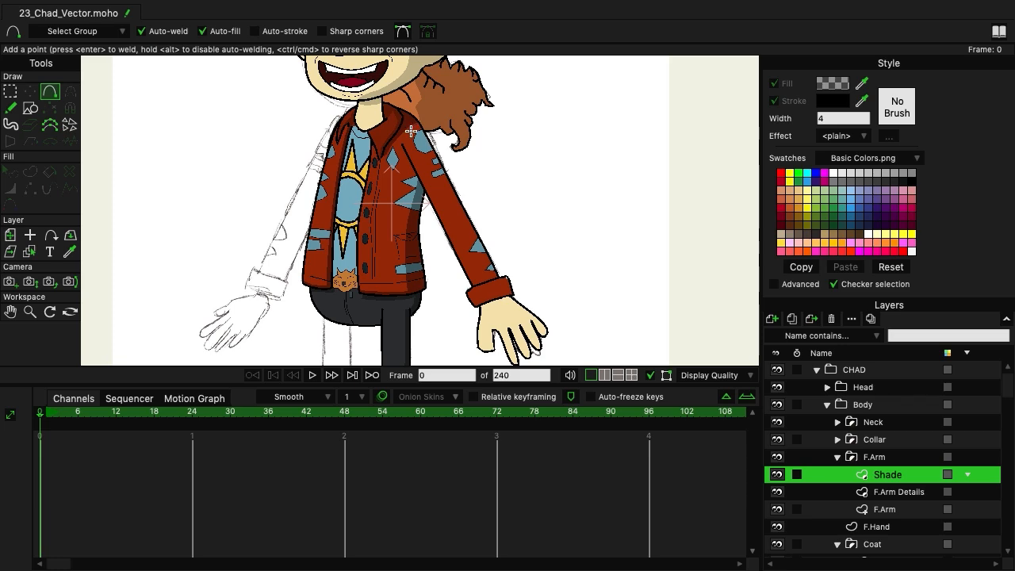
pyautogui.scroll(5, 411, 131)
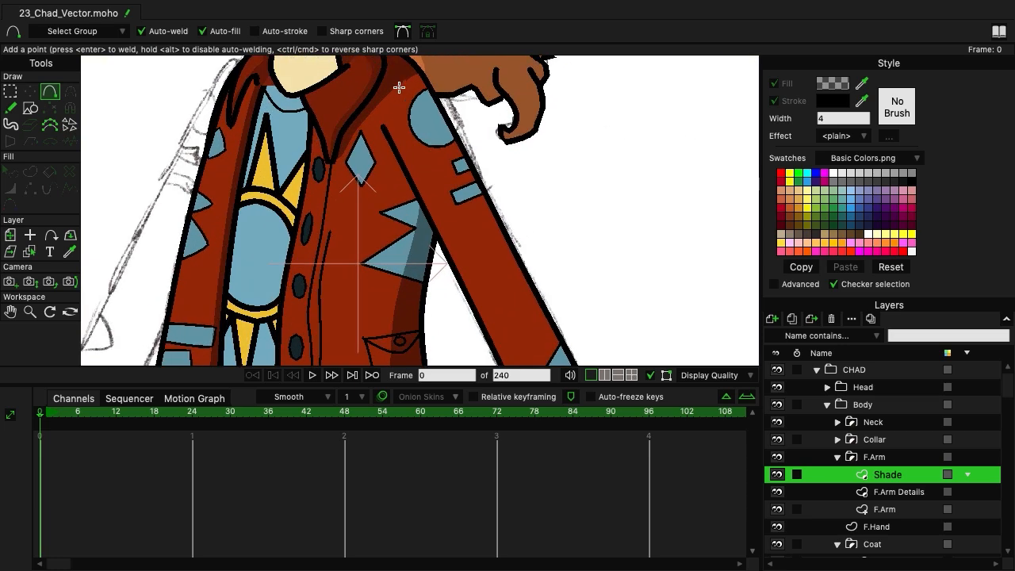
pyautogui.moveTo(405, 83); pyautogui.dragTo(426, 100)
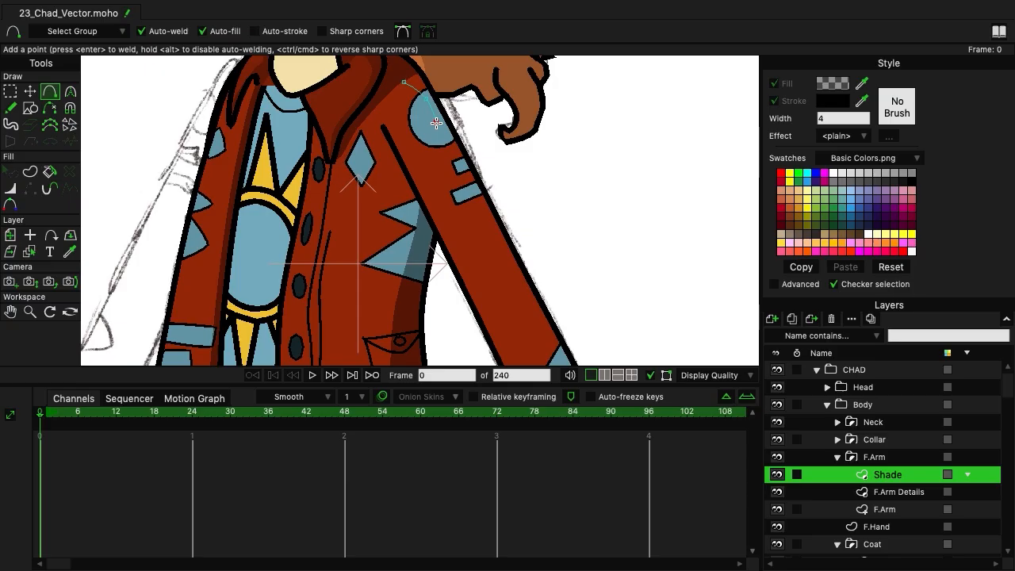
pyautogui.moveTo(479, 159); pyautogui.dragTo(391, 122)
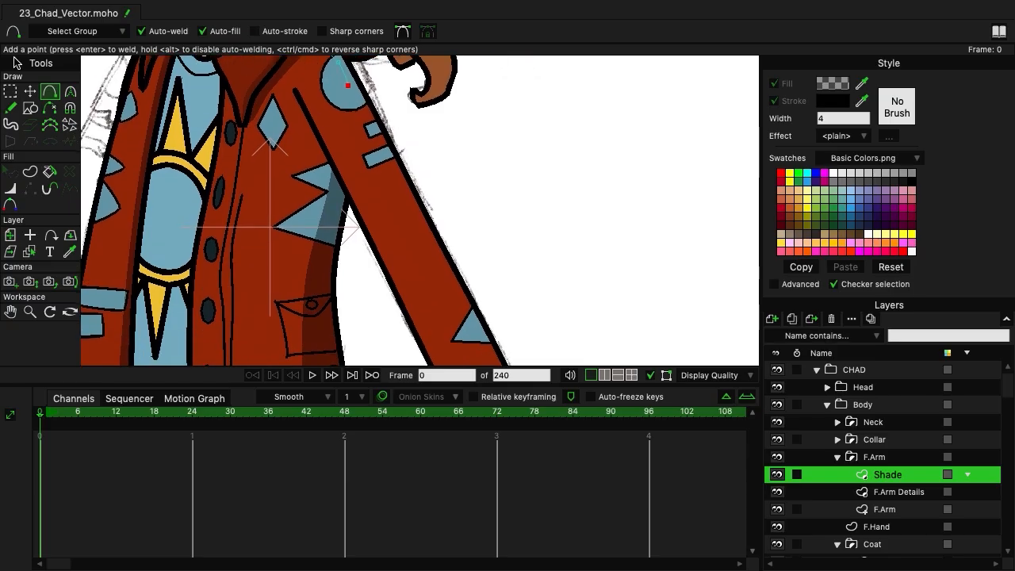
pyautogui.click(30, 92)
pyautogui.moveTo(348, 86); pyautogui.dragTo(348, 245)
pyautogui.click(50, 92)
pyautogui.moveTo(364, 287); pyautogui.dragTo(401, 164)
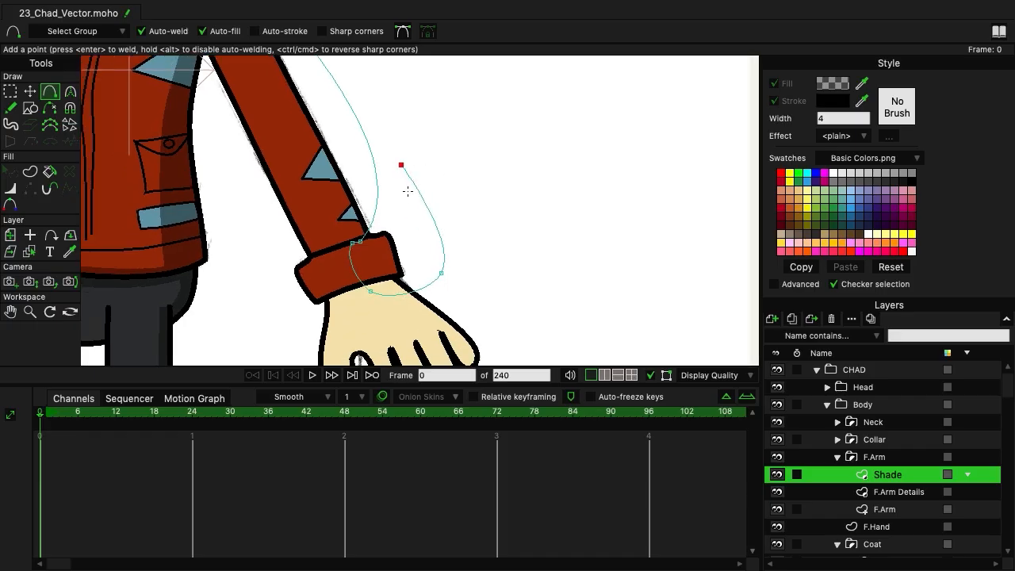
pyautogui.scroll(-4, 407, 191)
pyautogui.moveTo(299, 172); pyautogui.dragTo(405, 324)
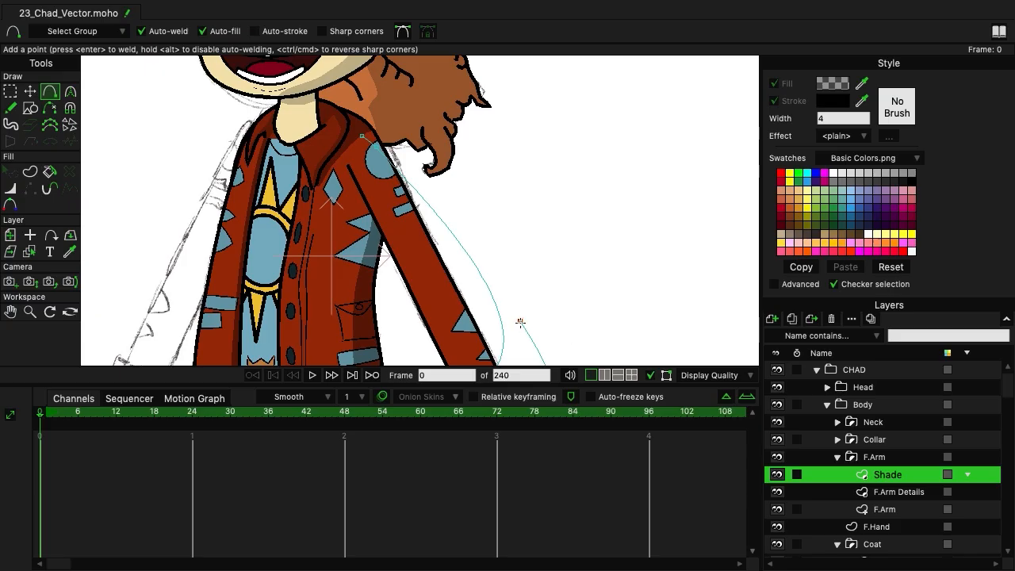
pyautogui.moveTo(520, 322); pyautogui.dragTo(360, 135)
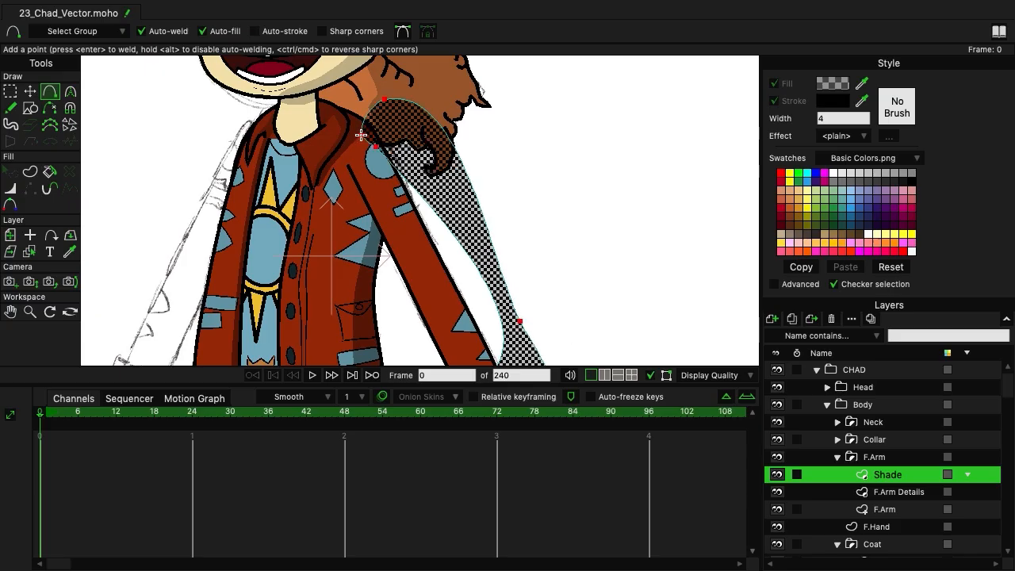
# Adjust the curvature of the F.Arm shade's inner edge so it follows the outer side of the sleeve down to the cuff.
pyautogui.click(70, 91)
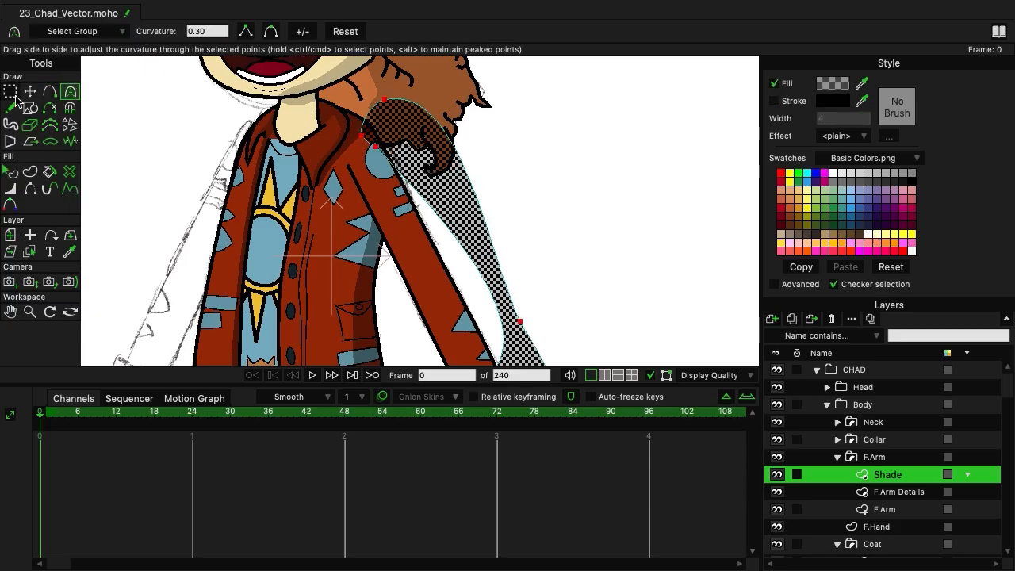
pyautogui.click(11, 91)
pyautogui.click(174, 117)
pyautogui.click(70, 91)
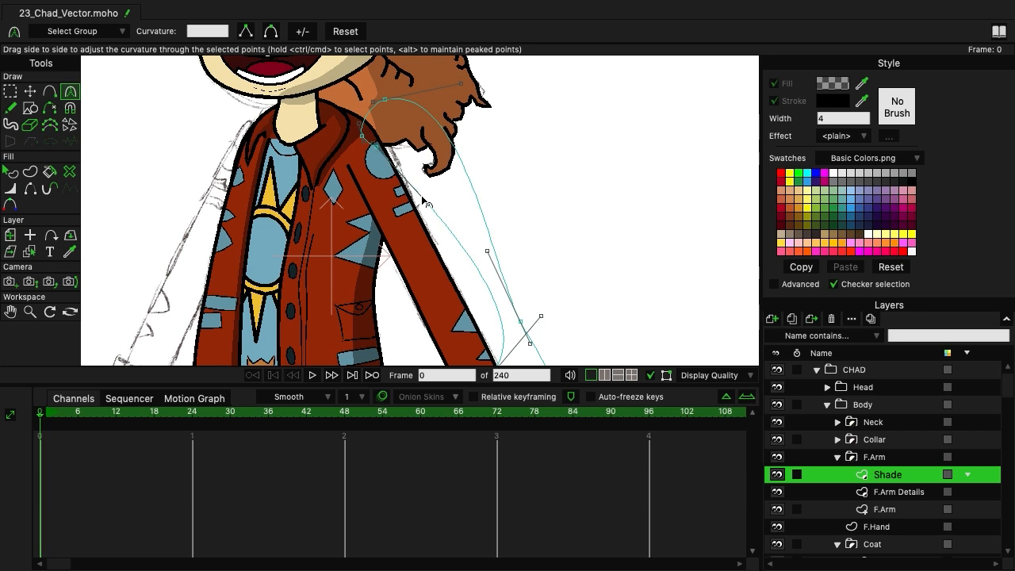
pyautogui.moveTo(428, 206); pyautogui.dragTo(401, 211)
pyautogui.moveTo(542, 317); pyautogui.dragTo(469, 328)
pyautogui.moveTo(534, 278); pyautogui.dragTo(573, 285)
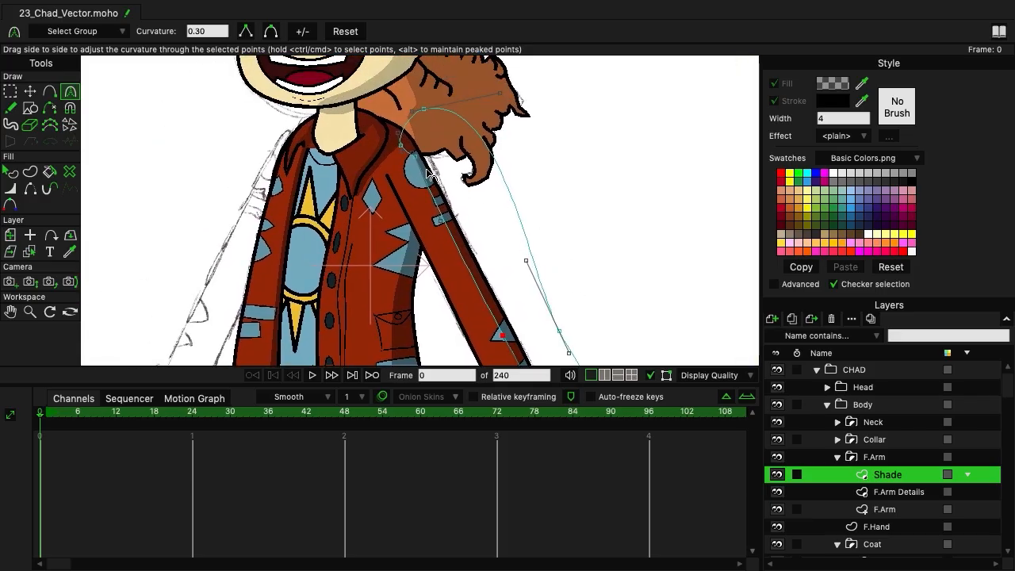
pyautogui.moveTo(427, 170); pyautogui.dragTo(480, 208)
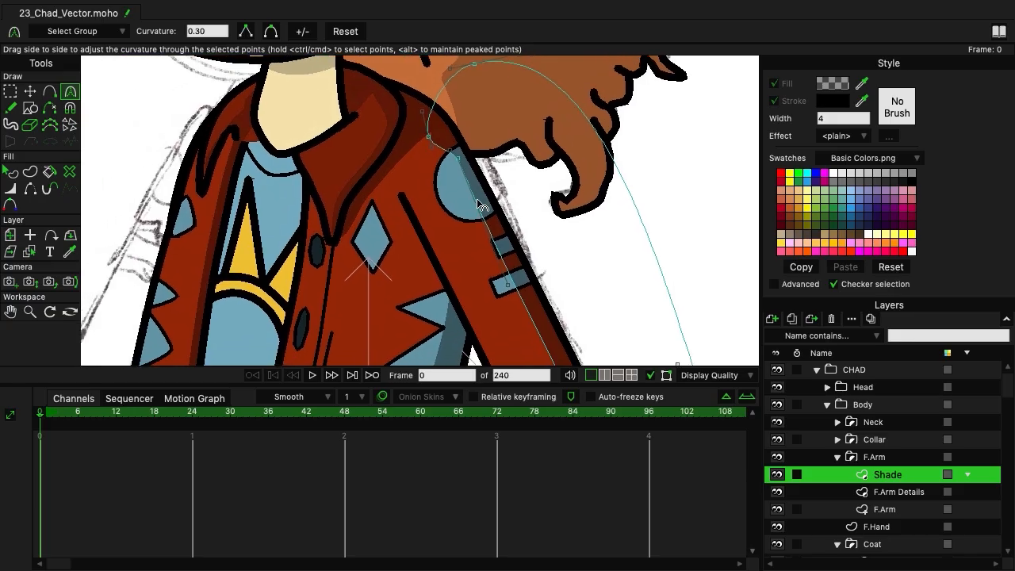
# Bend the curve at the shade shape's inner shoulder point so its upper end rounds over the shoulder, and check it without the outline.
pyautogui.scroll(2, 480, 208)
pyautogui.click(30, 92)
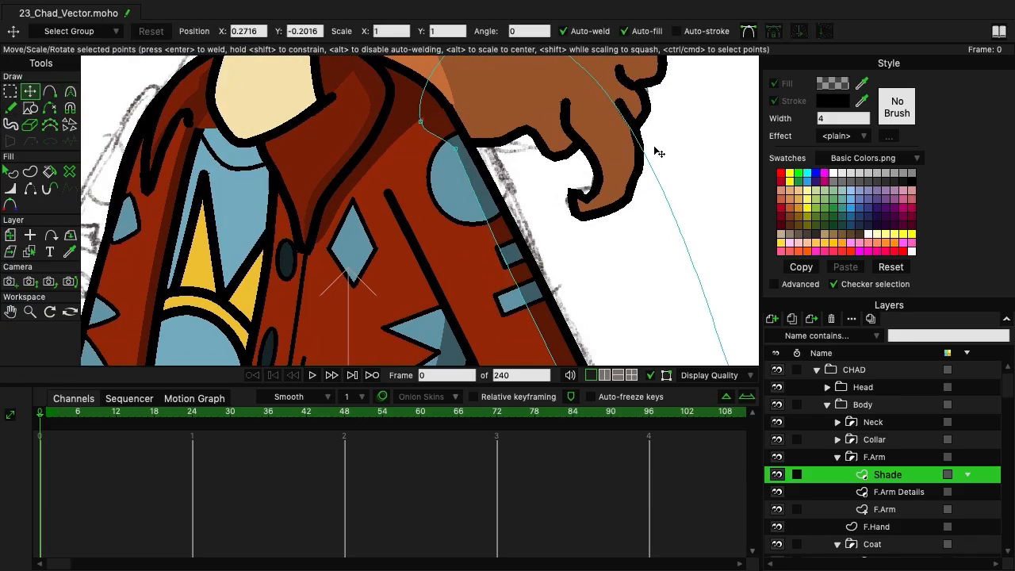
pyautogui.click(455, 147)
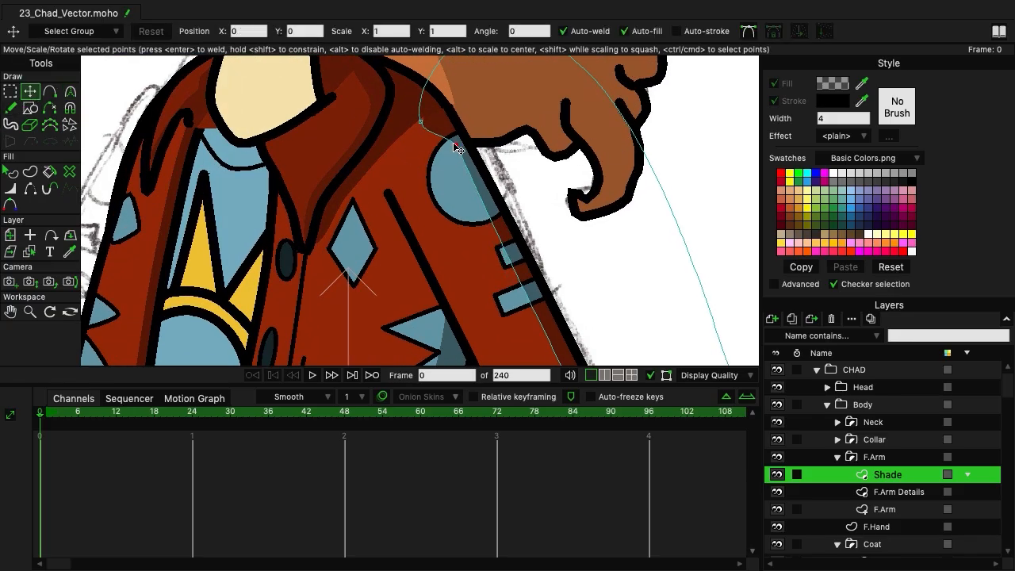
pyautogui.click(67, 94)
pyautogui.moveTo(421, 135); pyautogui.dragTo(439, 118)
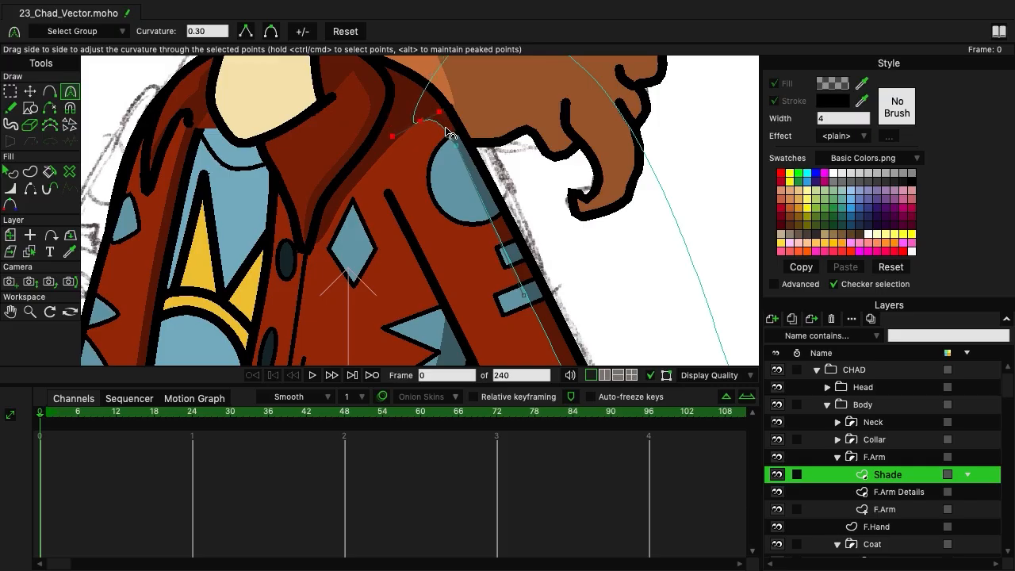
pyautogui.click(30, 91)
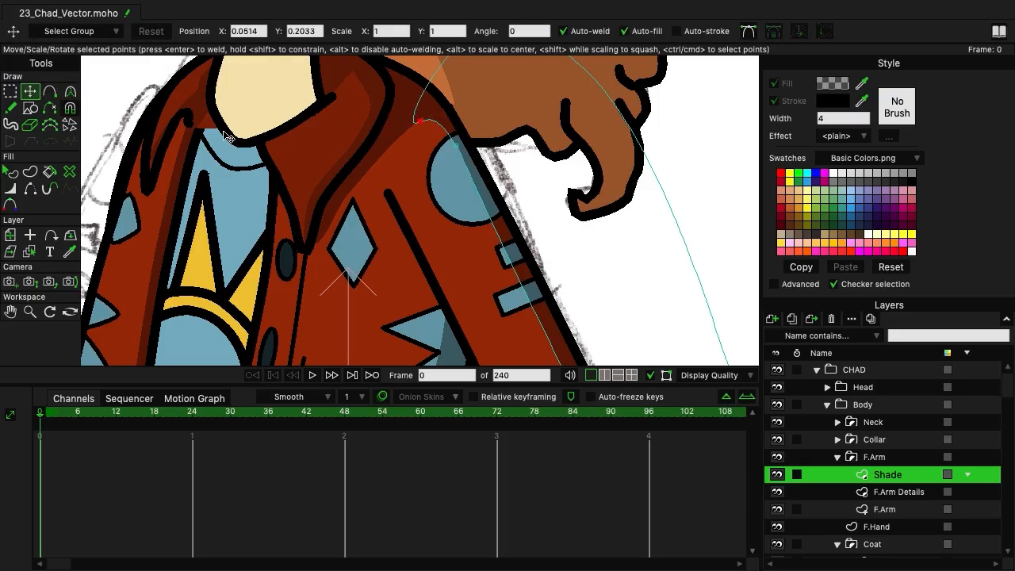
pyautogui.click(887, 442)
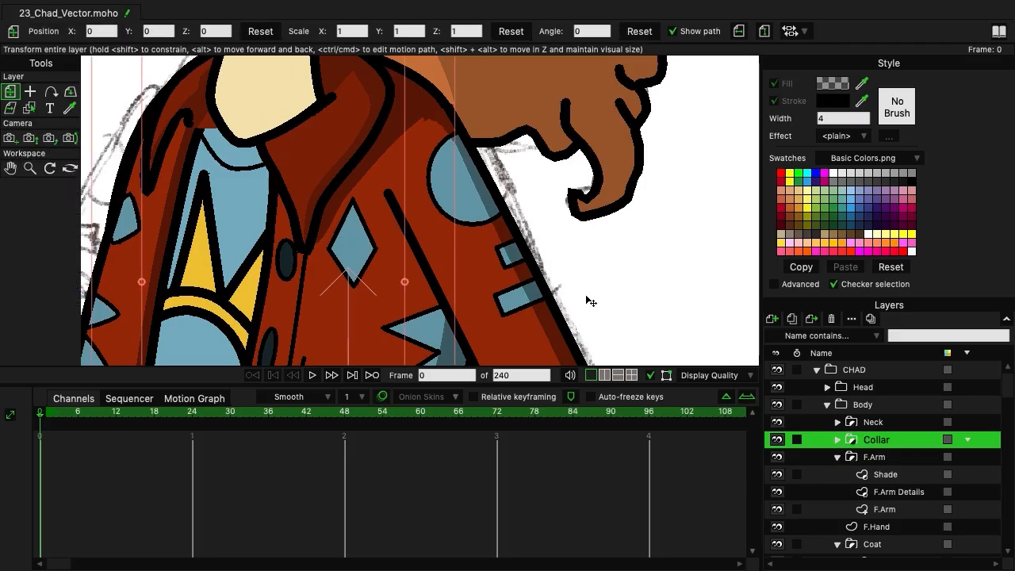
pyautogui.scroll(-2, 412, 301)
pyautogui.scroll(-1, 412, 302)
pyautogui.scroll(3, 493, 227)
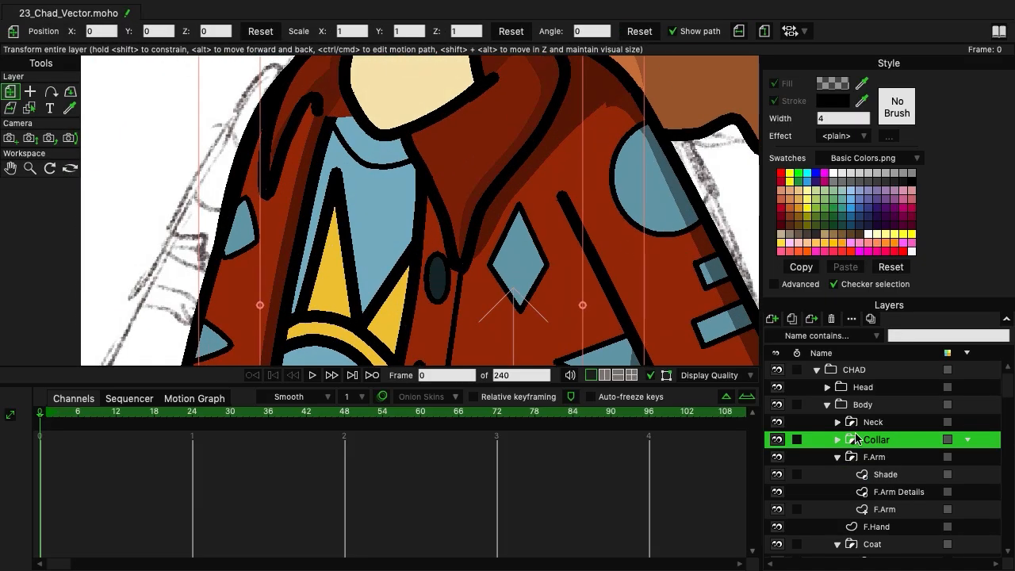
# Nudge the shade shape's inner shoulder point slightly upward and review the arm with the F.Arm group selected.
pyautogui.click(886, 474)
pyautogui.click(29, 91)
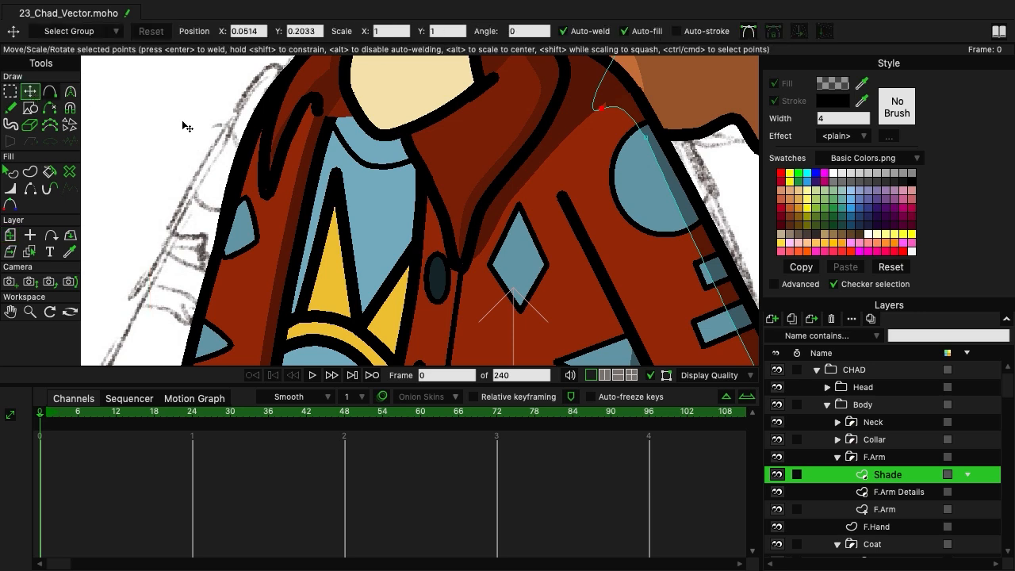
pyautogui.moveTo(604, 108)
pyautogui.mouseDown()
pyautogui.moveTo(613, 103)
pyautogui.moveTo(602, 104)
pyautogui.mouseUp()
pyautogui.click(886, 450)
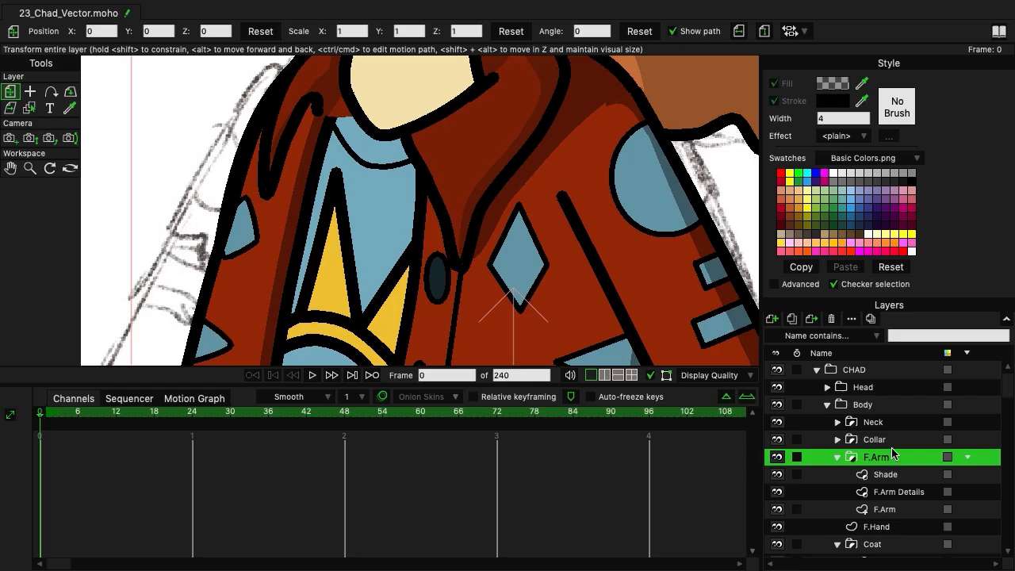
pyautogui.scroll(-10, 357, 117)
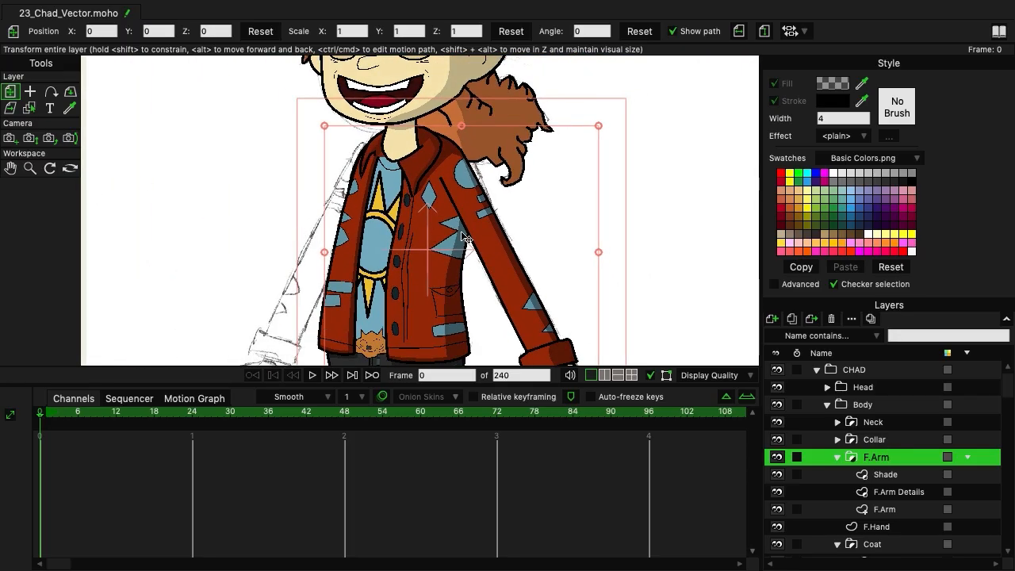
pyautogui.scroll(4, 527, 216)
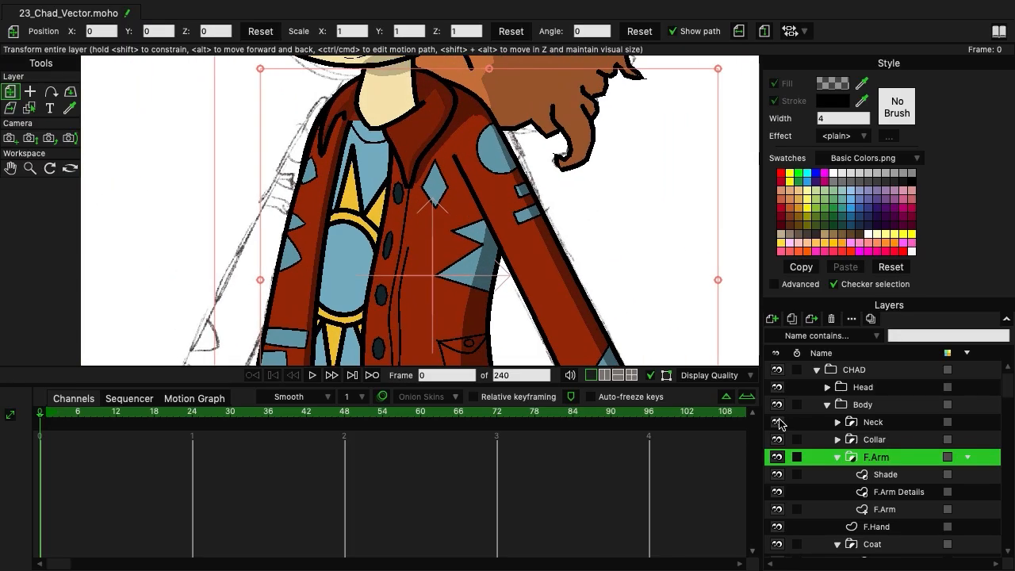
# Refine the curve handle of the F.Arm shade between the shoulder point and the round blue patch.
pyautogui.click(892, 478)
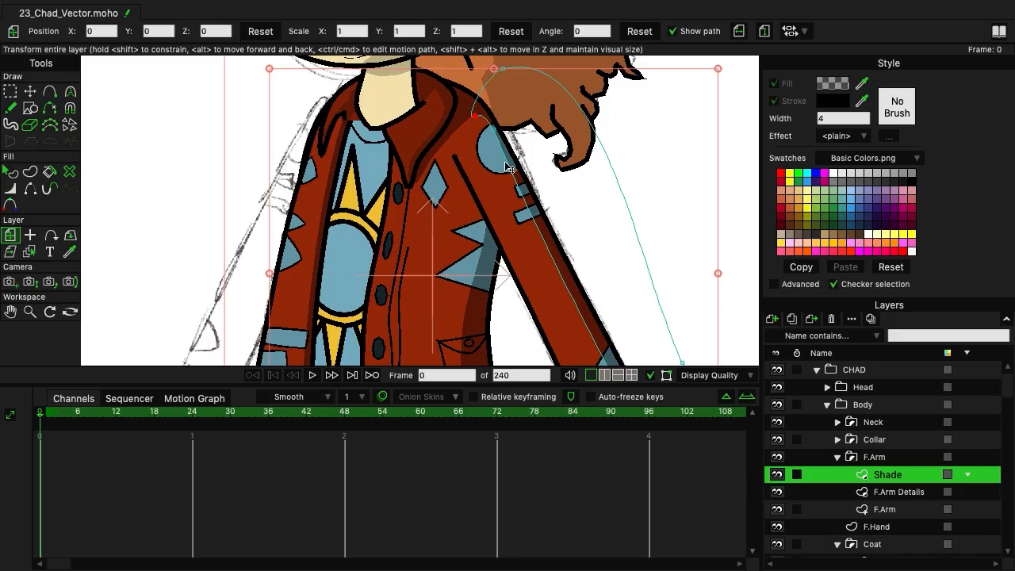
pyautogui.click(10, 91)
pyautogui.click(69, 91)
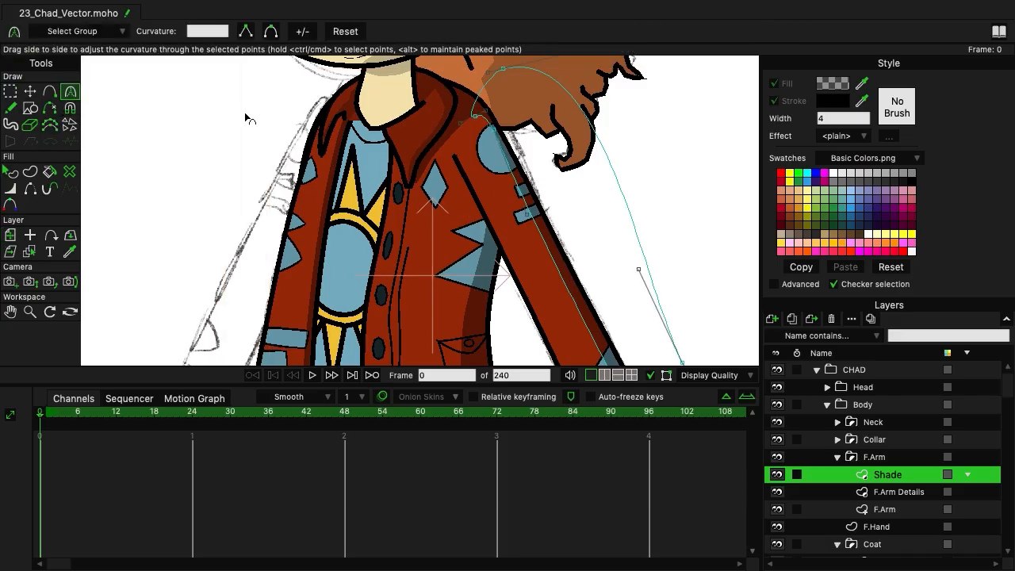
pyautogui.click(490, 128)
pyautogui.moveTo(489, 128); pyautogui.dragTo(486, 120)
pyautogui.press('t')
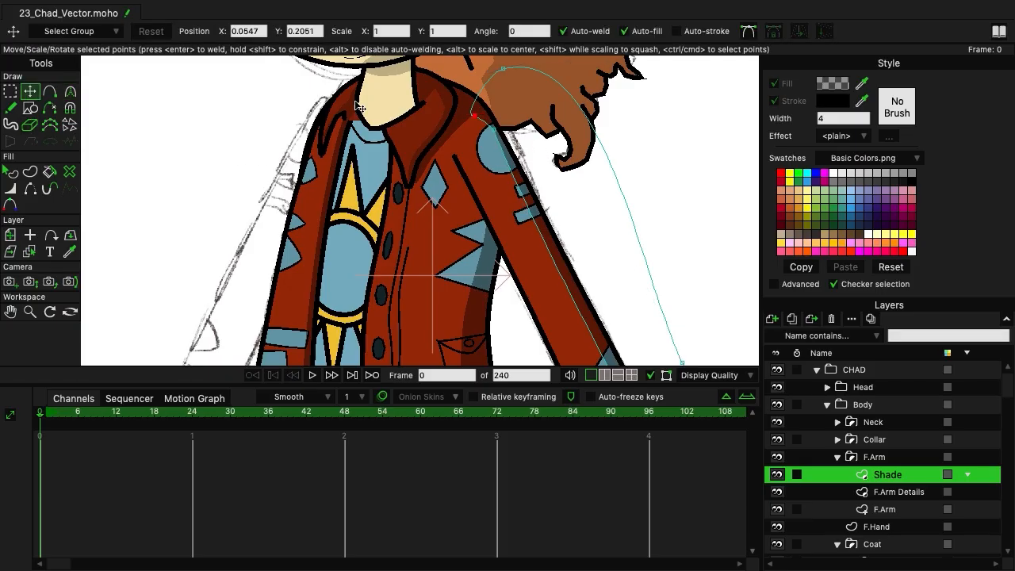
# Smooth the shade's curve at the point above the round blue sleeve patch, then review the whole figure with F.Arm selected.
pyautogui.click(495, 138)
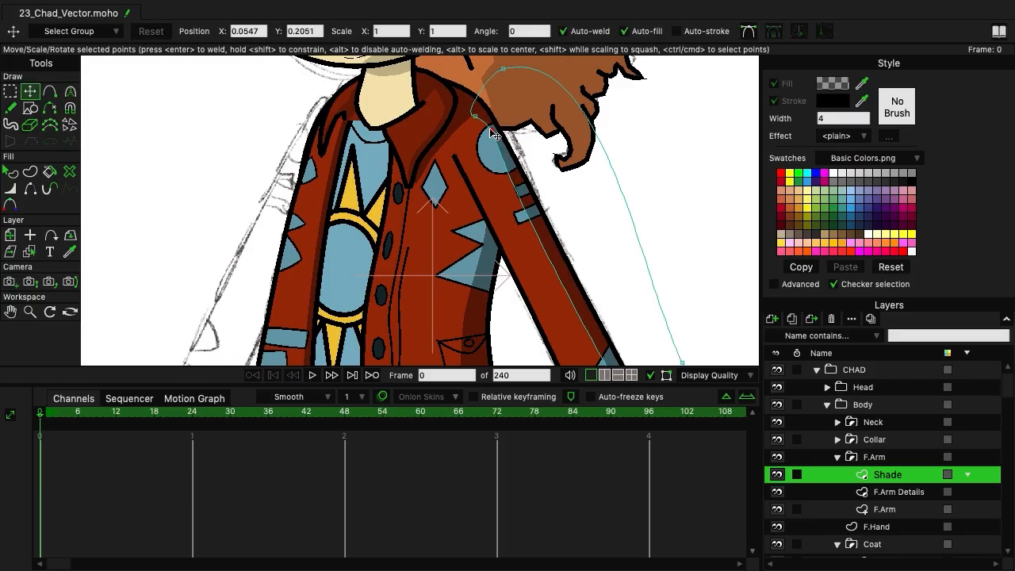
pyautogui.click(71, 91)
pyautogui.scroll(3, 468, 156)
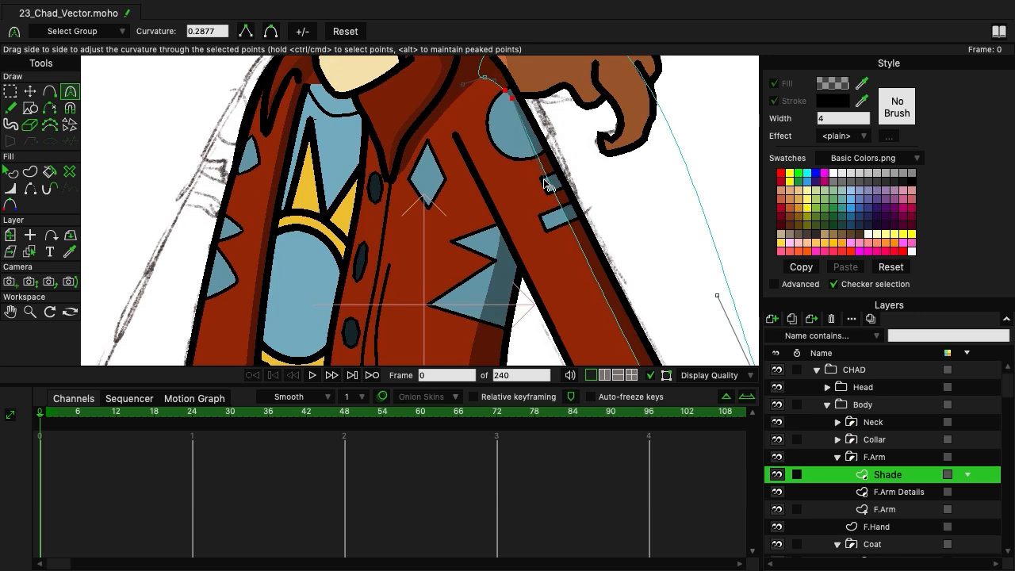
pyautogui.click(522, 119)
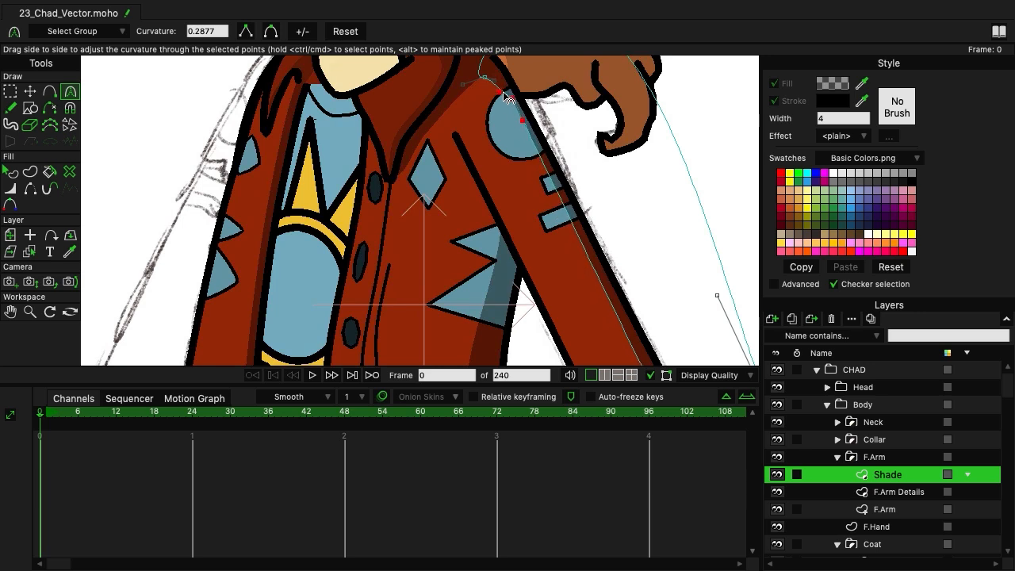
pyautogui.moveTo(505, 93); pyautogui.dragTo(460, 205)
pyautogui.scroll(-3, 284, 259)
pyautogui.scroll(-3, 306, 225)
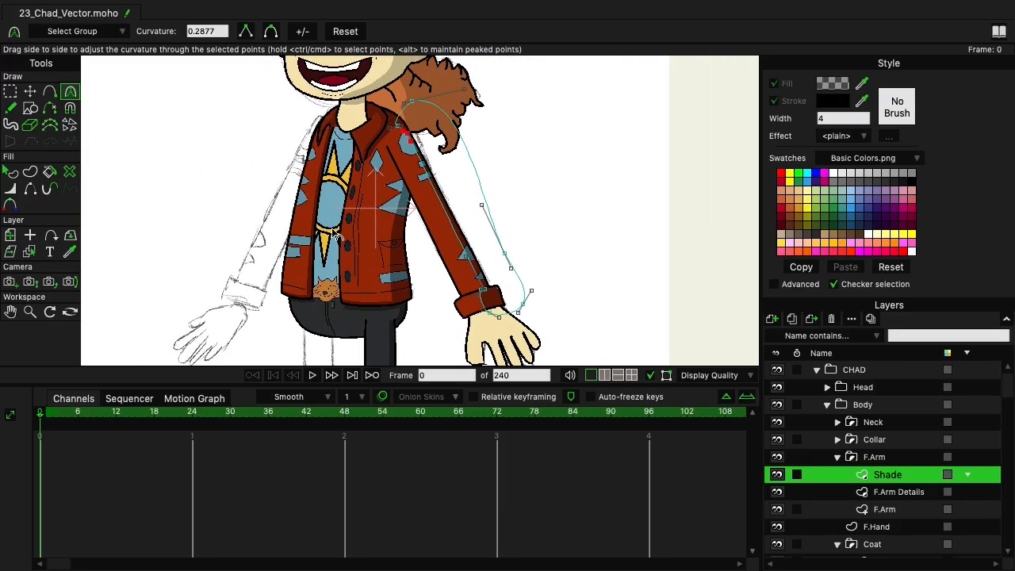
pyautogui.click(881, 459)
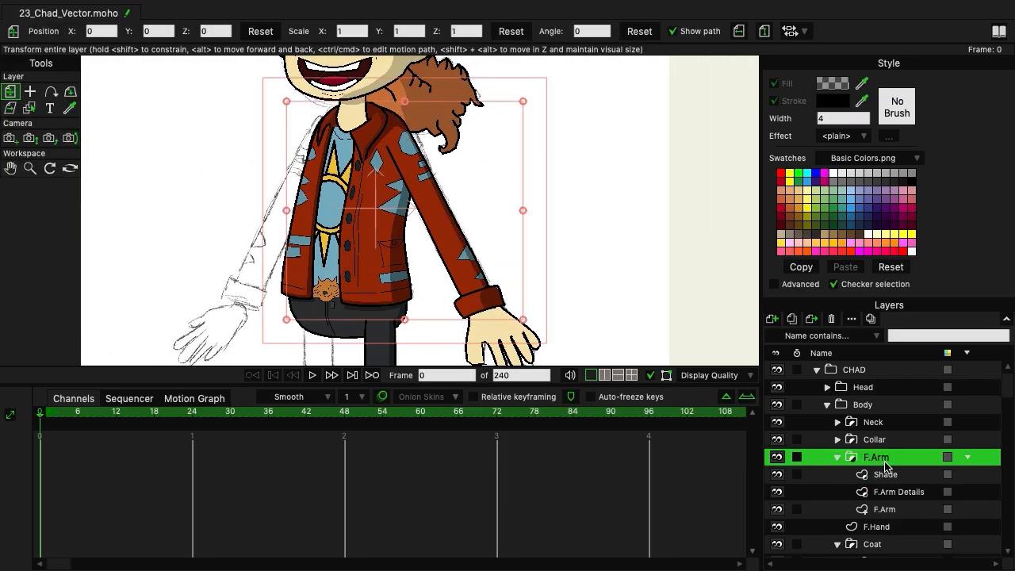
pyautogui.scroll(-5, 362, 278)
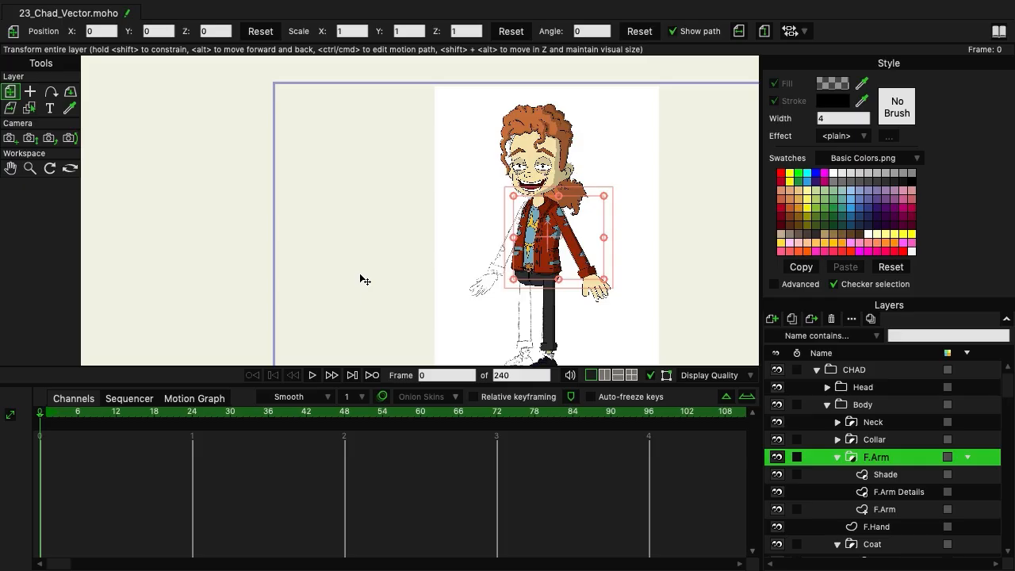
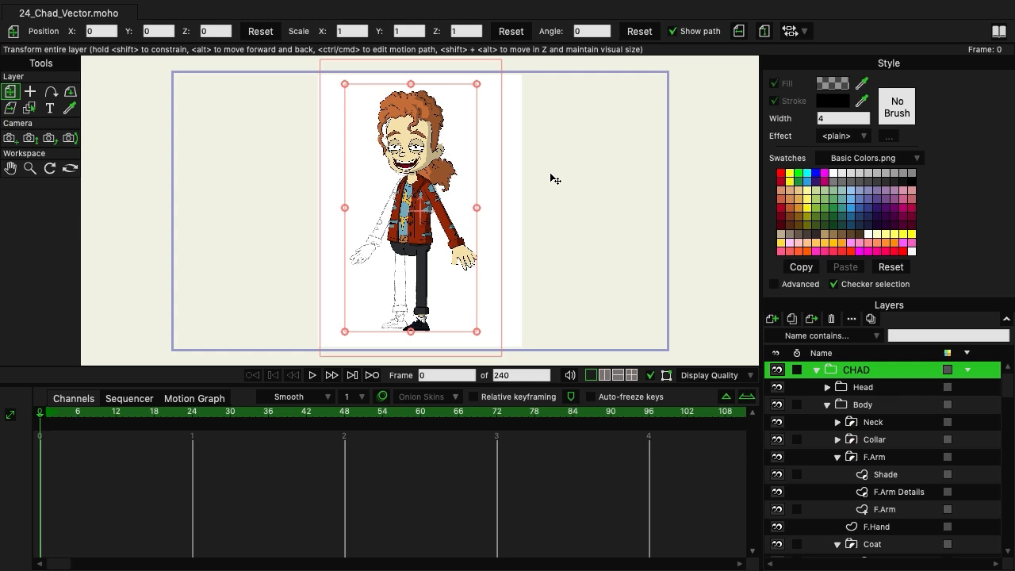
# Collapse the F.Arm and Coat groups, then expand the Head group and its Hair subgroup.
pyautogui.scroll(5, 398, 155)
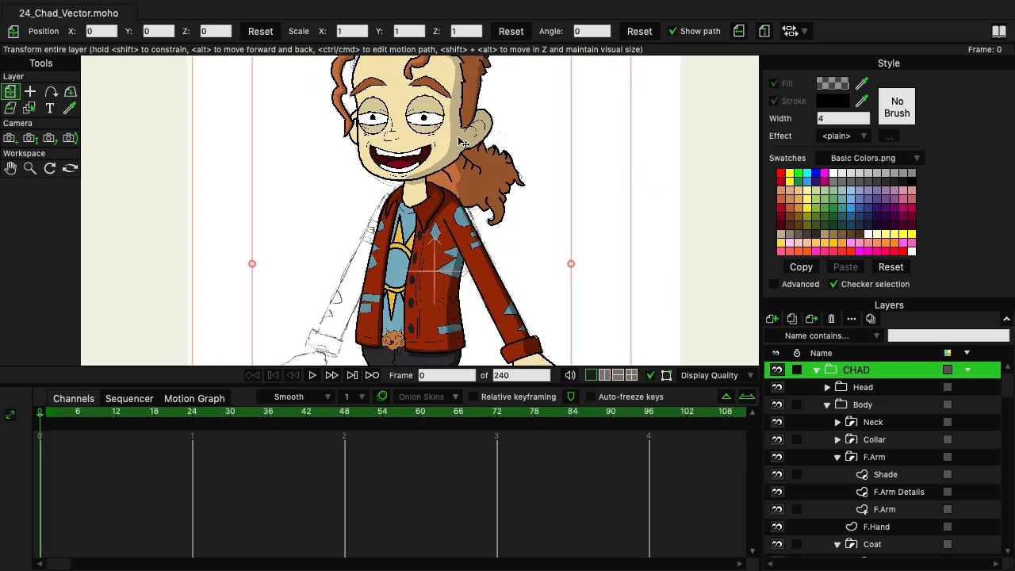
pyautogui.scroll(2, 457, 141)
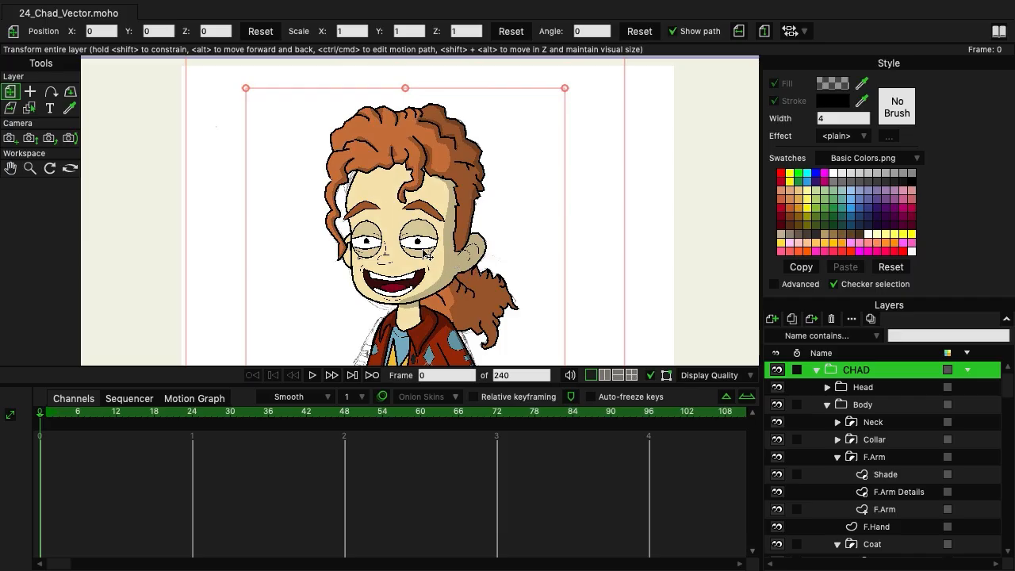
pyautogui.scroll(3, 507, 246)
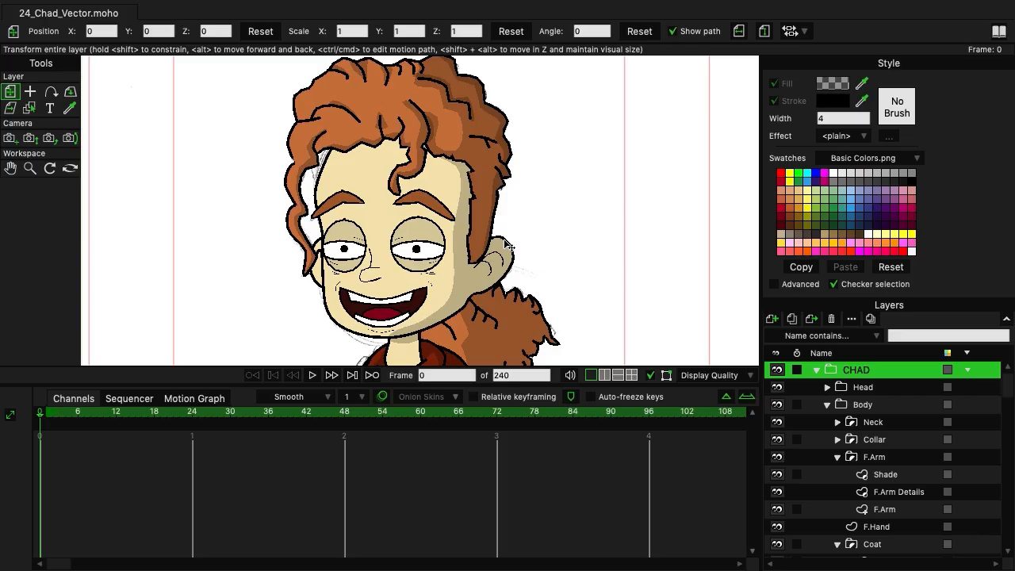
pyautogui.click(837, 457)
pyautogui.click(836, 492)
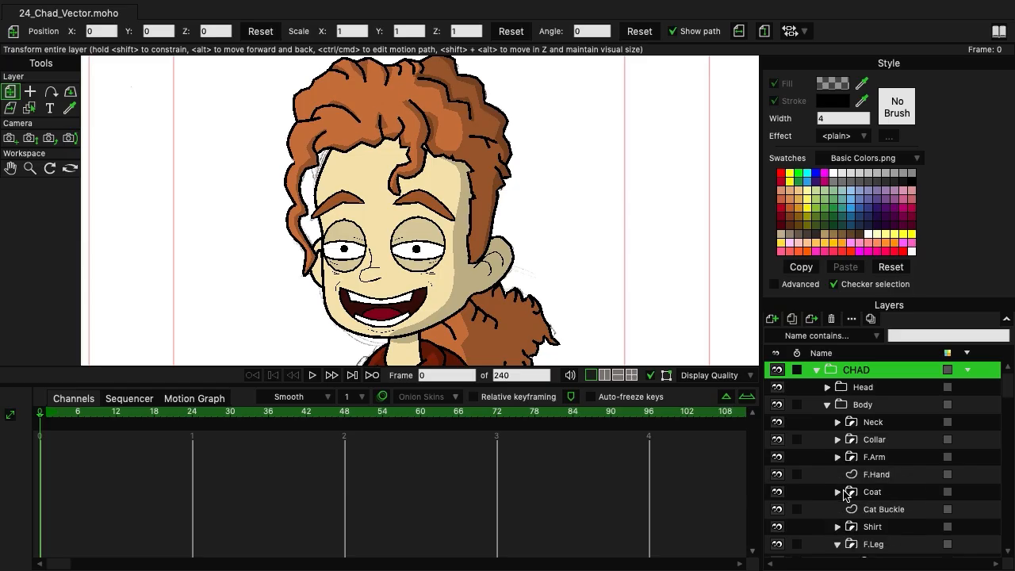
pyautogui.scroll(-1, 842, 493)
pyautogui.scroll(1, 841, 492)
pyautogui.click(827, 388)
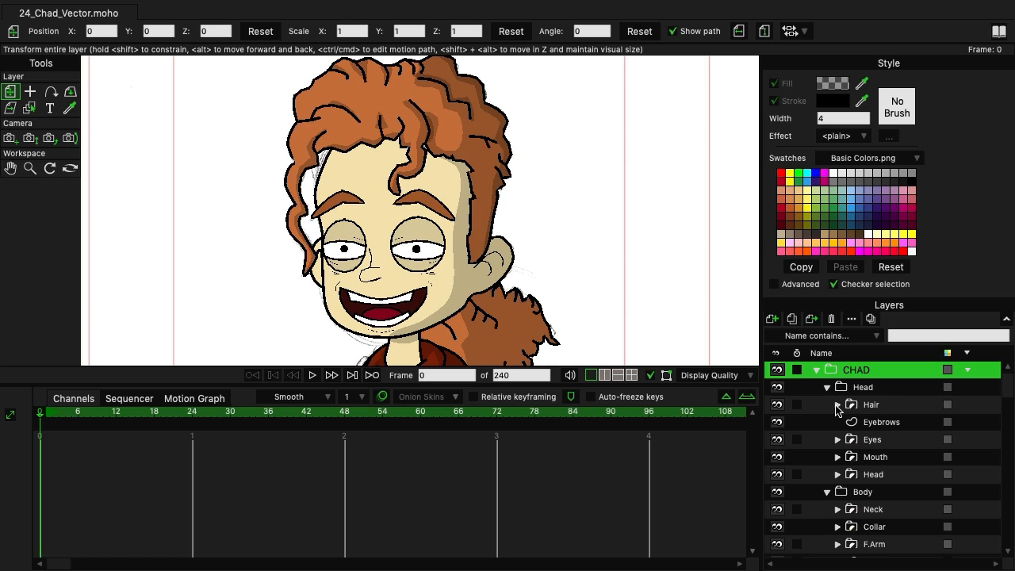
pyautogui.click(836, 405)
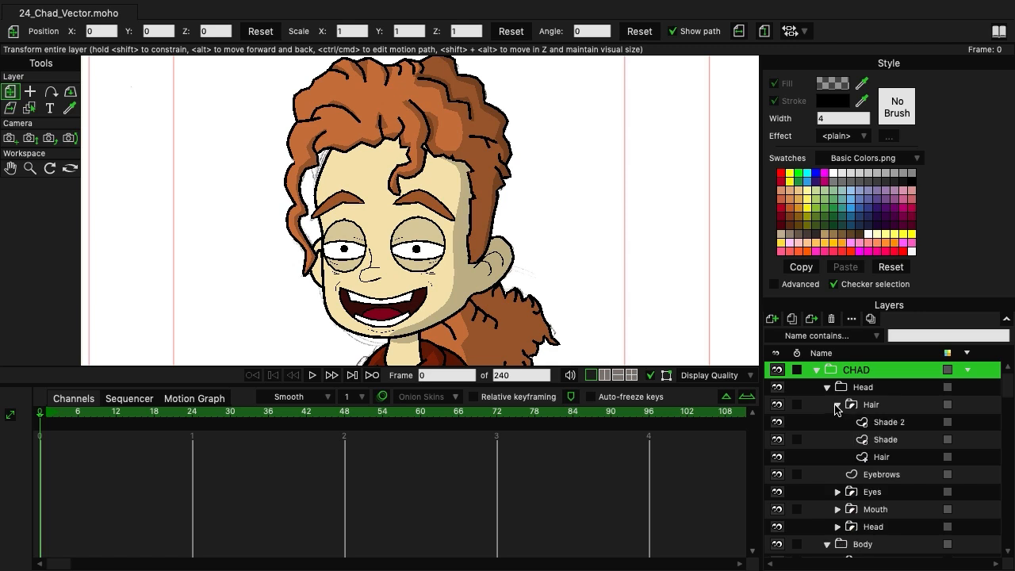
# Add a vector layer above Shade 2 in the Hair group and name it Highlights.
pyautogui.click(898, 424)
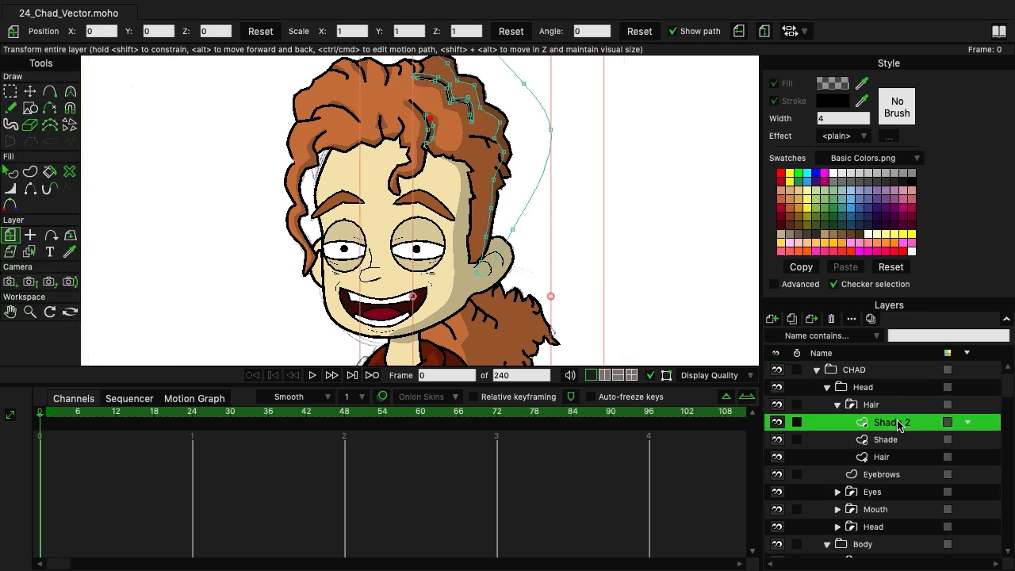
pyautogui.click(771, 319)
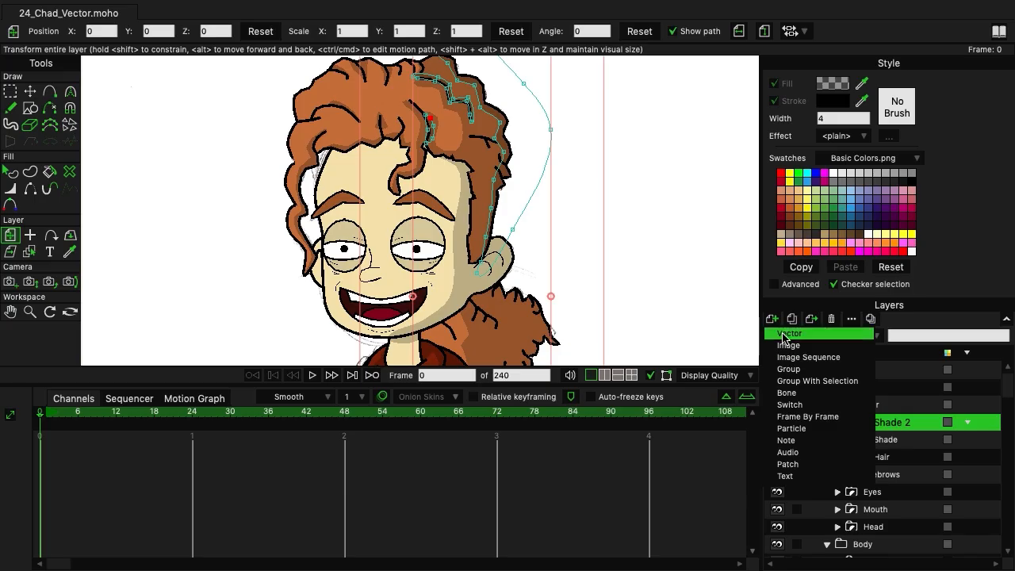
pyautogui.click(782, 337)
pyautogui.doubleClick(892, 422)
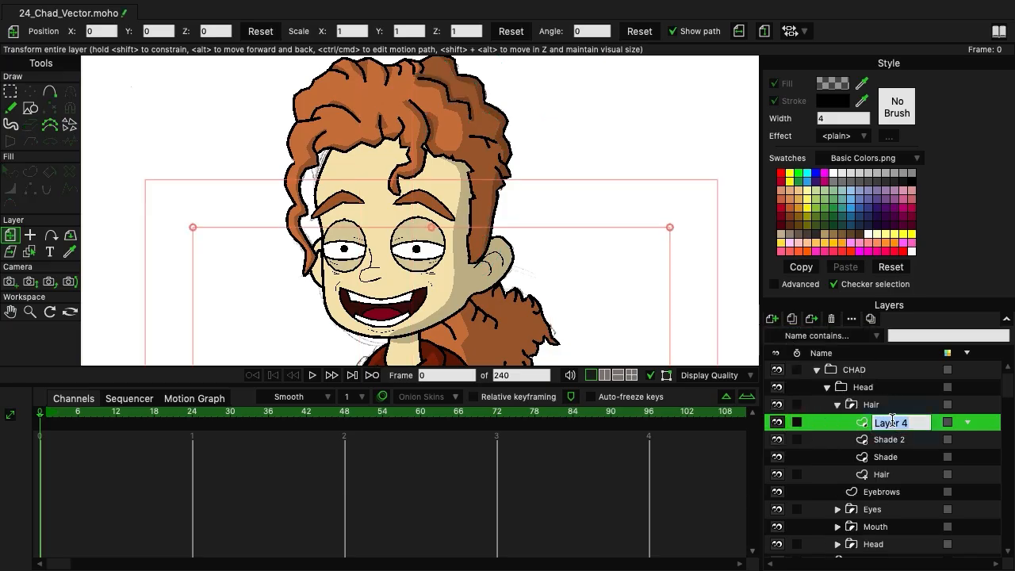
pyautogui.write('Highlifght')
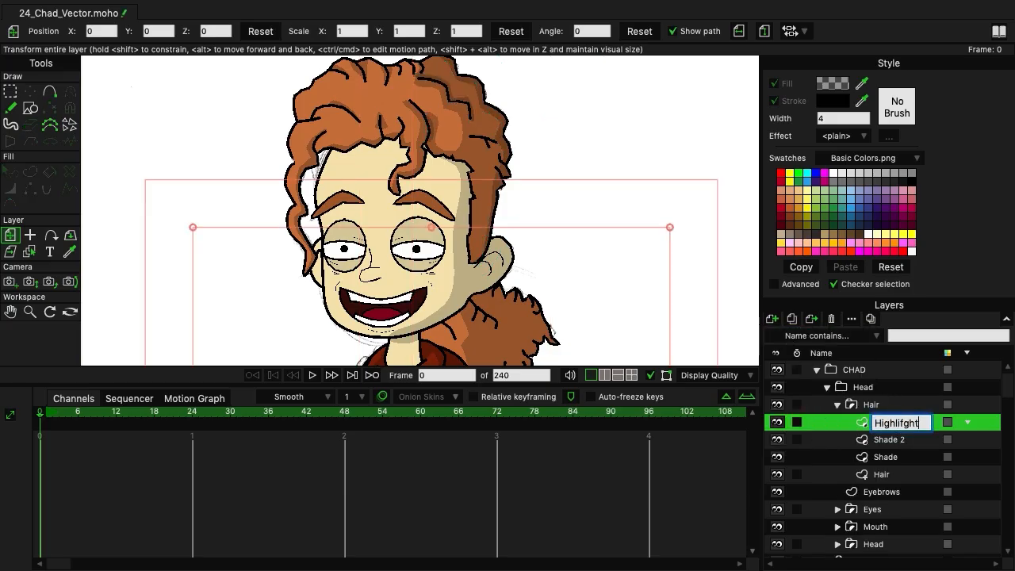
pyautogui.press('BackSpace')
pyautogui.press('BackSpace')
pyautogui.press('BackSpace')
pyautogui.press('BackSpace')
pyautogui.write('ghts')
pyautogui.press('Return')
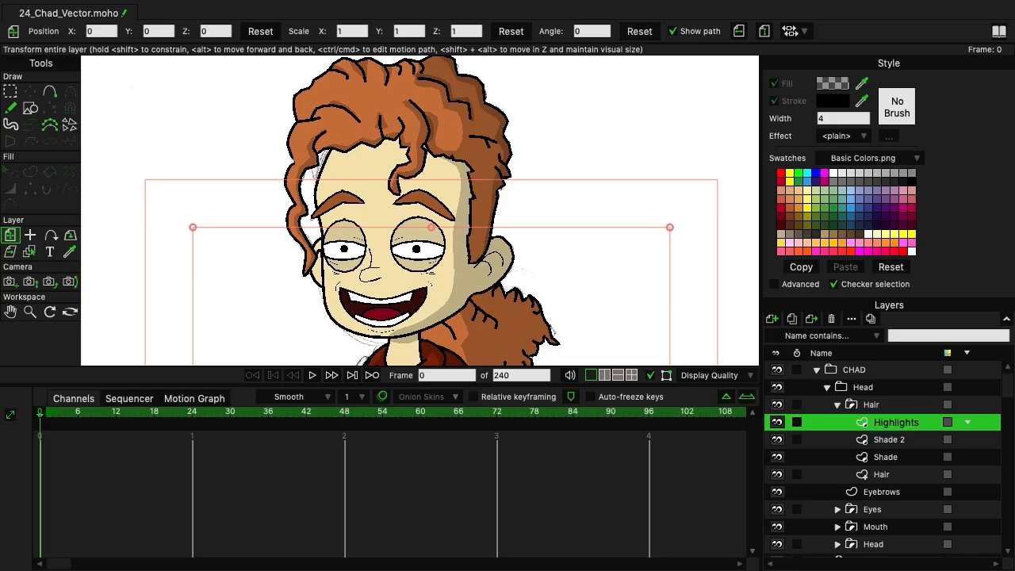
# Set the fill colour for new points on the Highlights layer to white, hex FFFFFF.
pyautogui.hscroll(-1, 303, 112)
pyautogui.scroll(5, 303, 108)
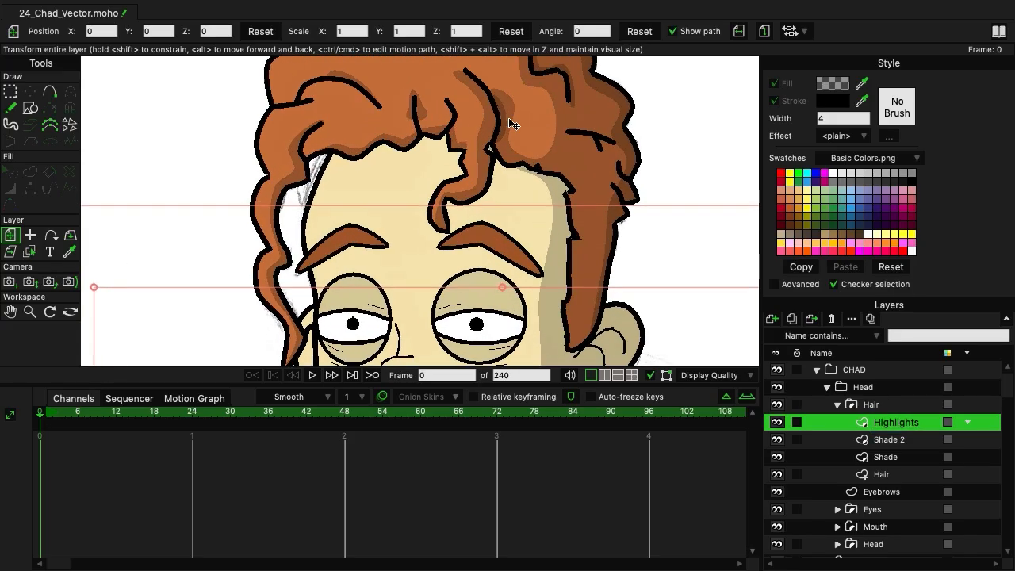
pyautogui.click(49, 92)
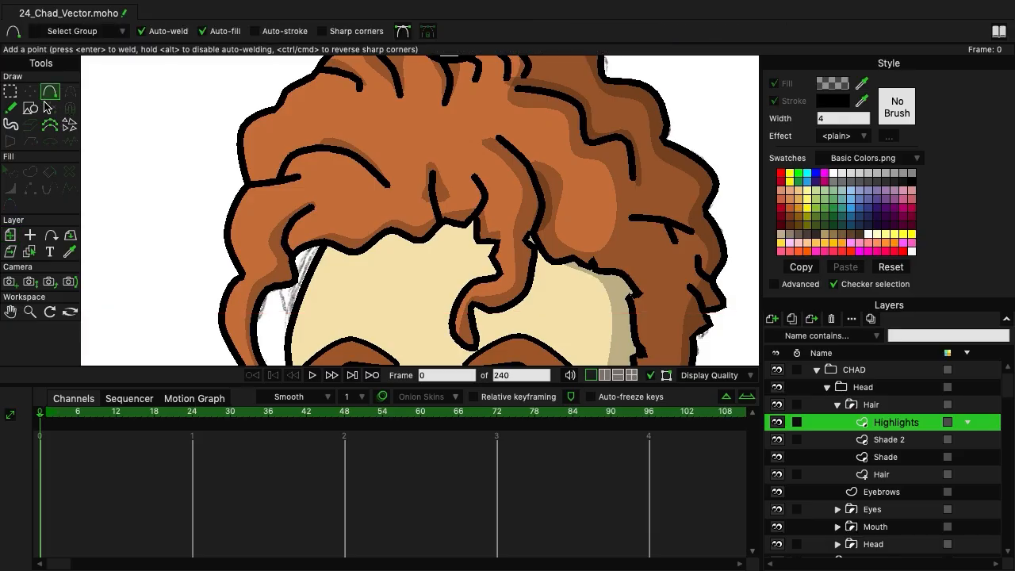
pyautogui.click(831, 84)
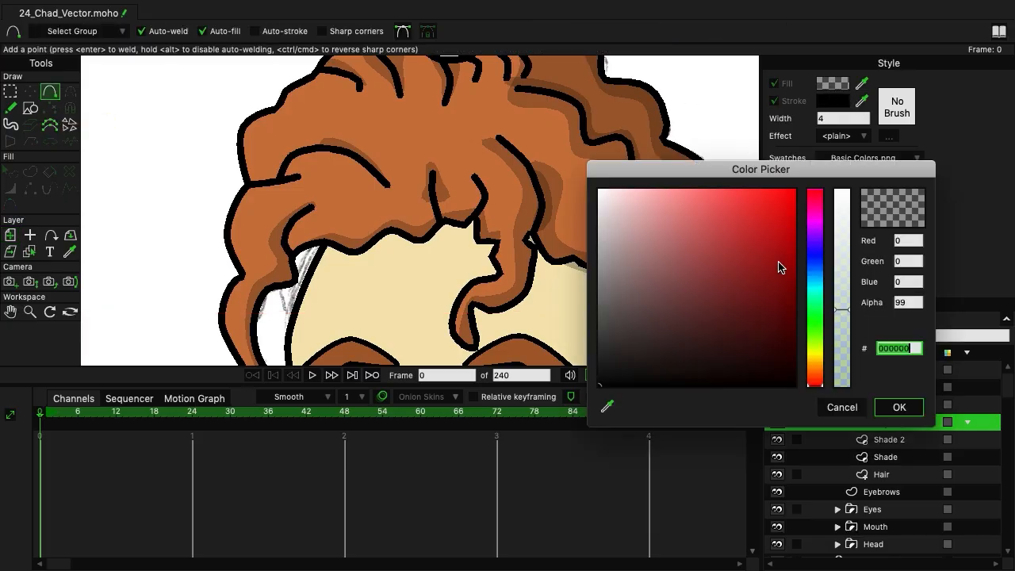
pyautogui.write('FFFFFF')
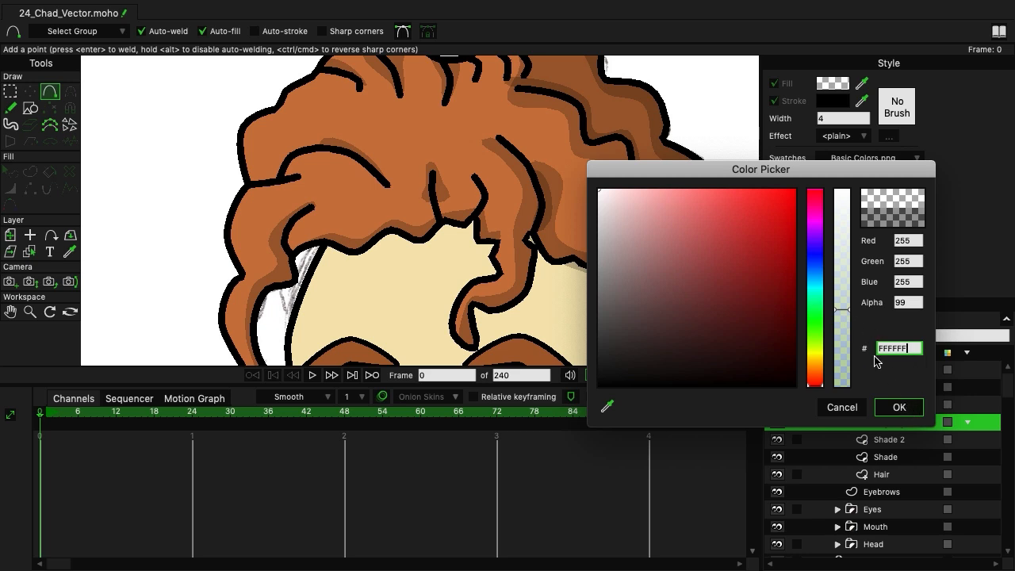
pyautogui.click(898, 408)
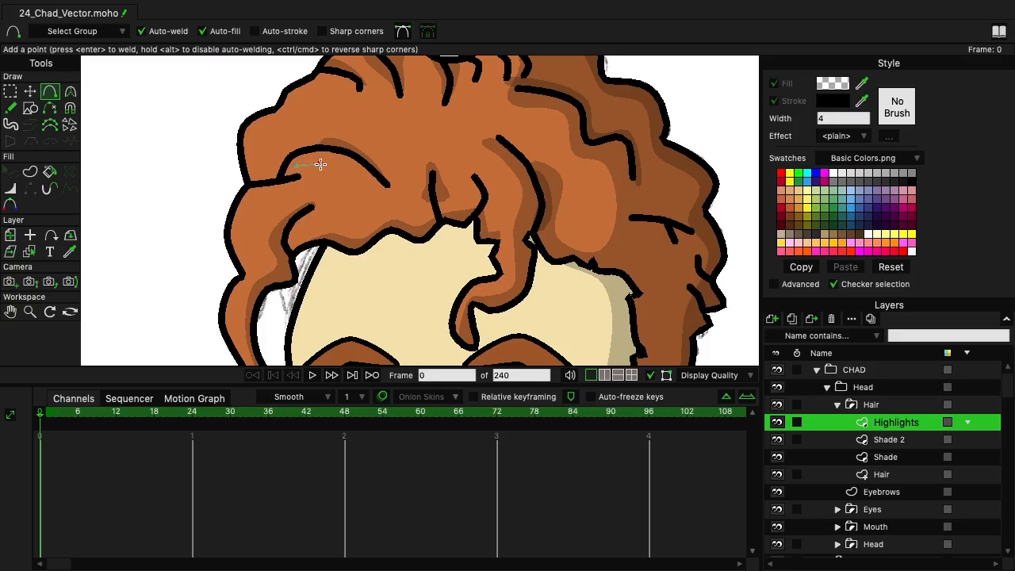
# Draw a curved highlight beneath the arched strand line above the forehead, then nudge its end points to shape it.
pyautogui.moveTo(320, 164); pyautogui.dragTo(368, 181)
pyautogui.click(296, 161)
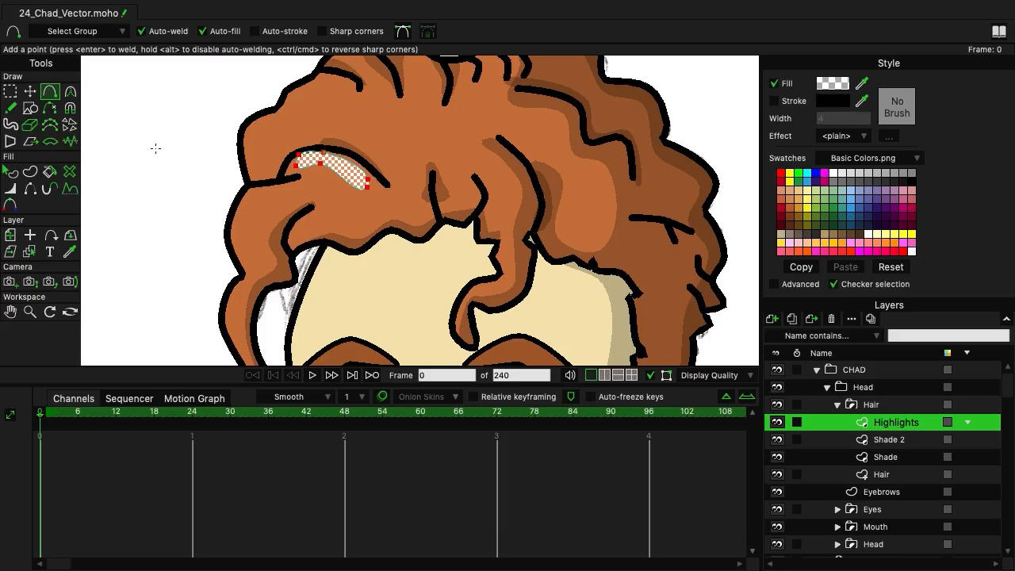
pyautogui.click(29, 91)
pyautogui.click(99, 140)
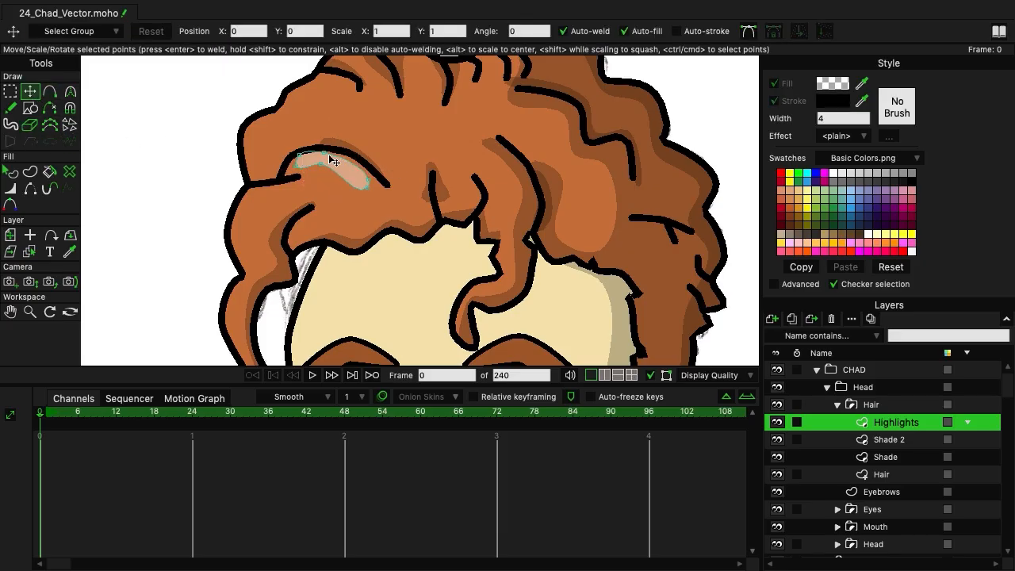
pyautogui.moveTo(328, 161); pyautogui.dragTo(302, 161)
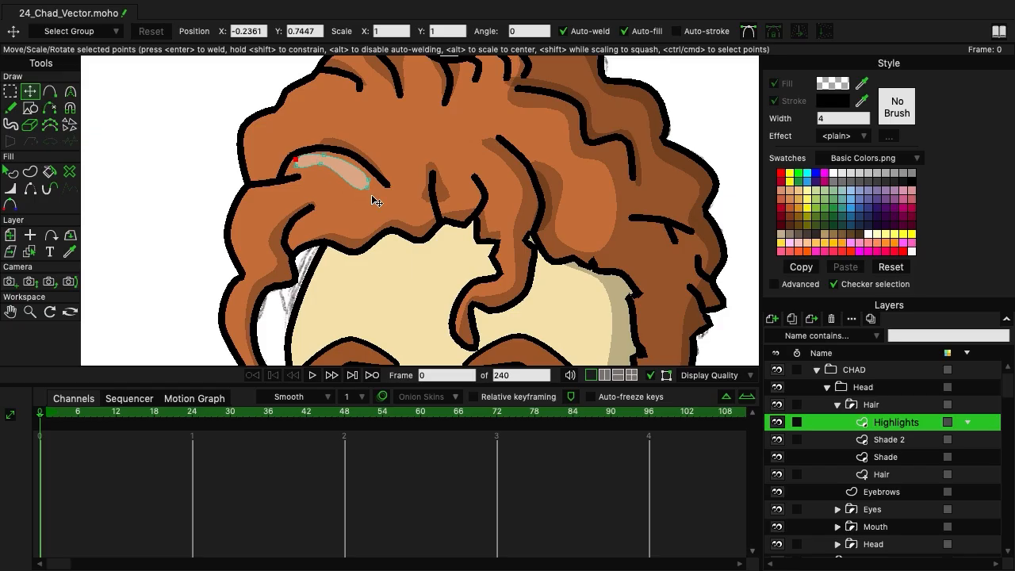
pyautogui.moveTo(374, 190); pyautogui.dragTo(358, 180)
pyautogui.click(854, 410)
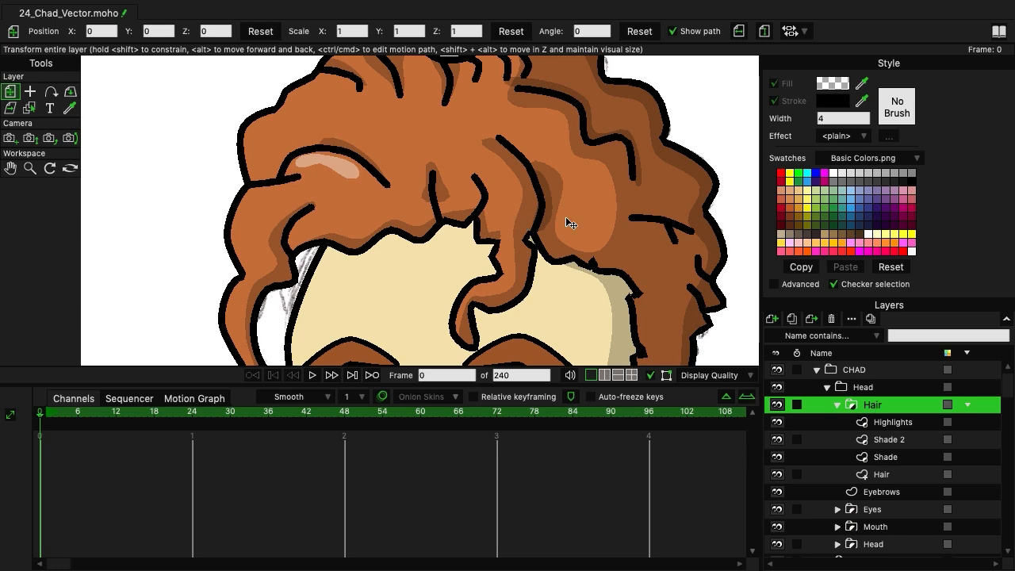
pyautogui.scroll(-3, 356, 250)
pyautogui.scroll(5, 352, 249)
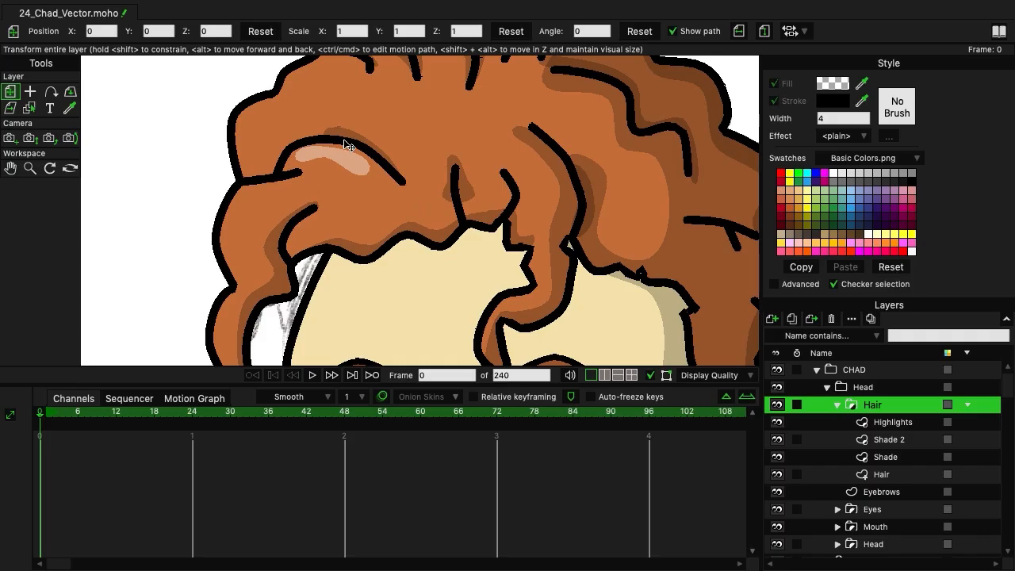
# On the Highlights layer, draw a long curved highlight down the outer curl just below the arched strand.
pyautogui.click(899, 422)
pyautogui.click(49, 93)
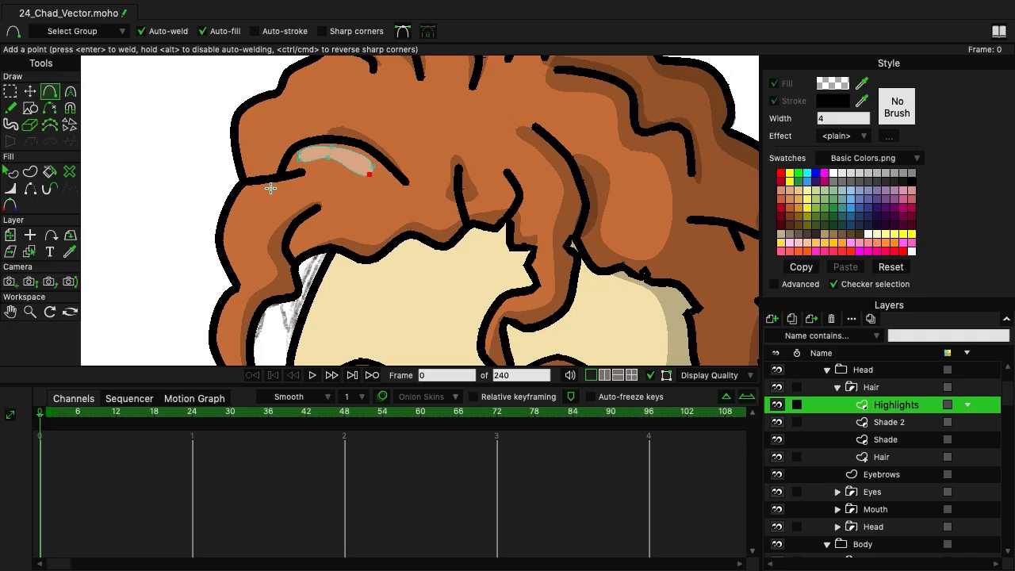
pyautogui.moveTo(268, 190); pyautogui.dragTo(258, 282)
pyautogui.click(249, 245)
pyautogui.click(256, 217)
pyautogui.click(273, 204)
pyautogui.moveTo(274, 204); pyautogui.dragTo(275, 195)
# Draw an elongated highlight along the hanging side lock beside the forehead.
pyautogui.scroll(-5, 301, 159)
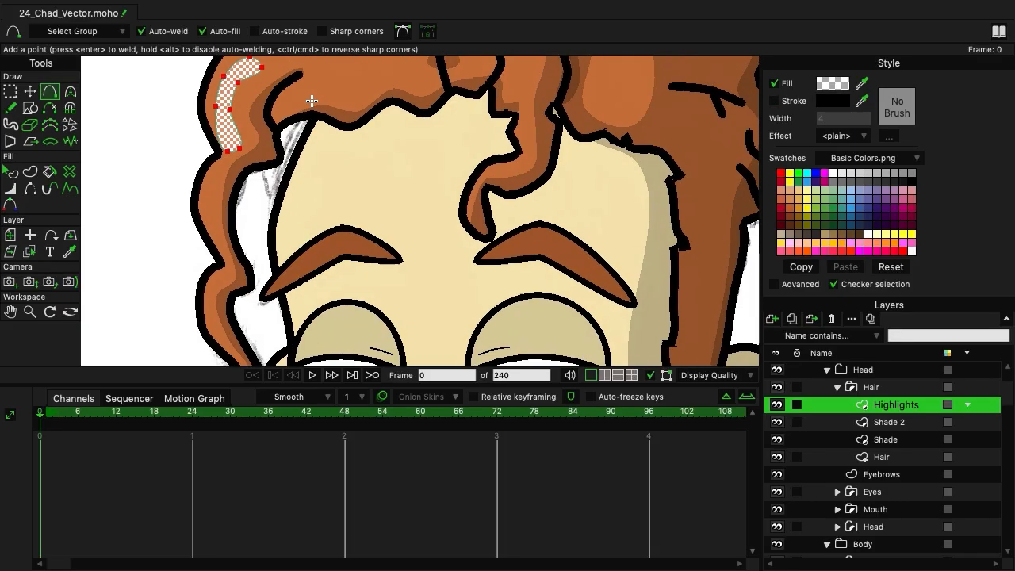
pyautogui.click(206, 173)
pyautogui.moveTo(206, 179)
pyautogui.mouseDown()
pyautogui.moveTo(200, 196)
pyautogui.moveTo(221, 241)
pyautogui.moveTo(218, 162)
pyautogui.mouseUp()
# Draw two small highlights on the bend of the hanging side lock, level with and just below the eyebrow.
pyautogui.moveTo(327, 247); pyautogui.dragTo(325, 151)
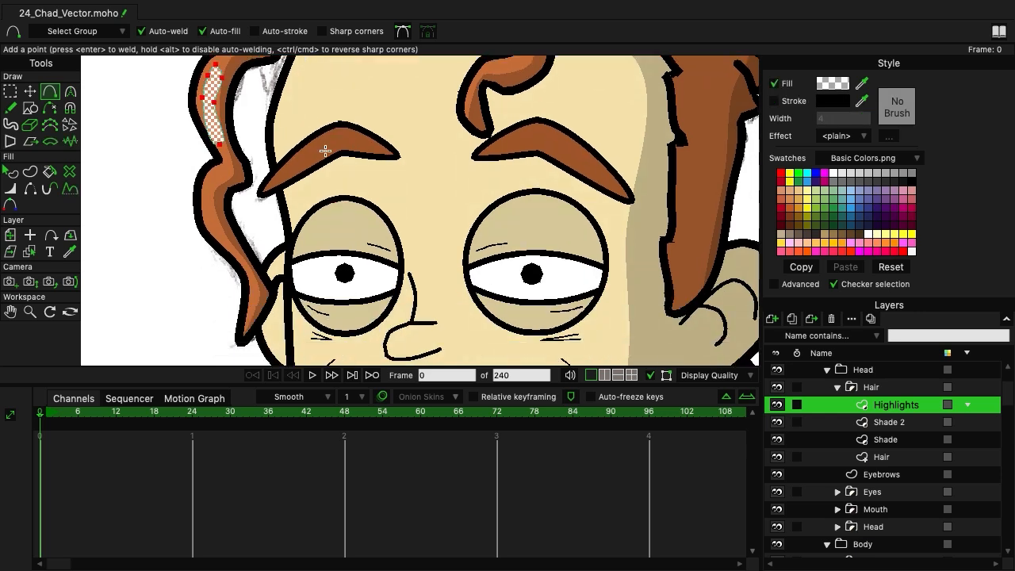
pyautogui.moveTo(215, 169)
pyautogui.mouseDown()
pyautogui.moveTo(202, 192)
pyautogui.moveTo(225, 174)
pyautogui.mouseUp()
pyautogui.moveTo(225, 174); pyautogui.dragTo(217, 168)
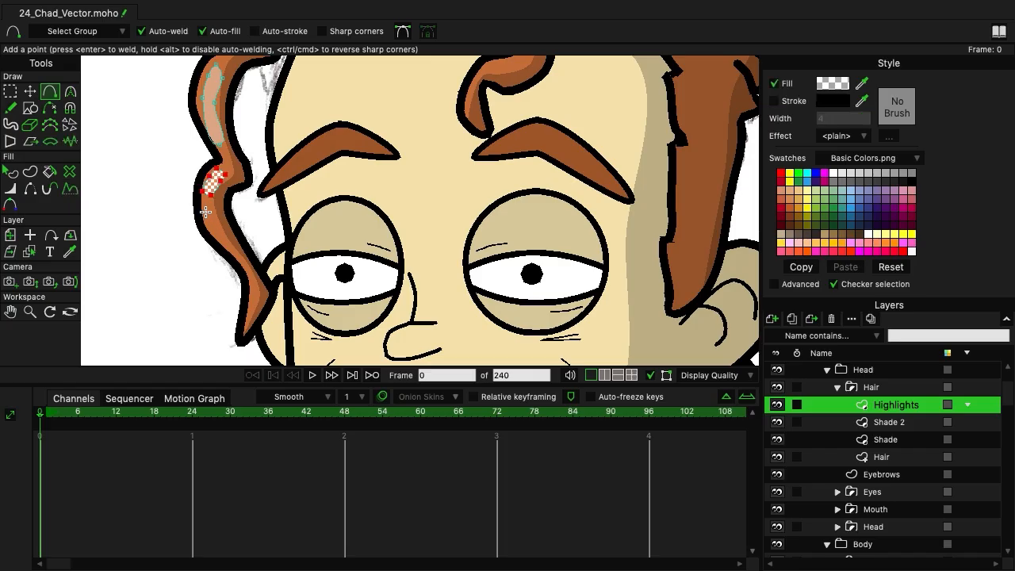
pyautogui.moveTo(205, 212); pyautogui.dragTo(208, 225)
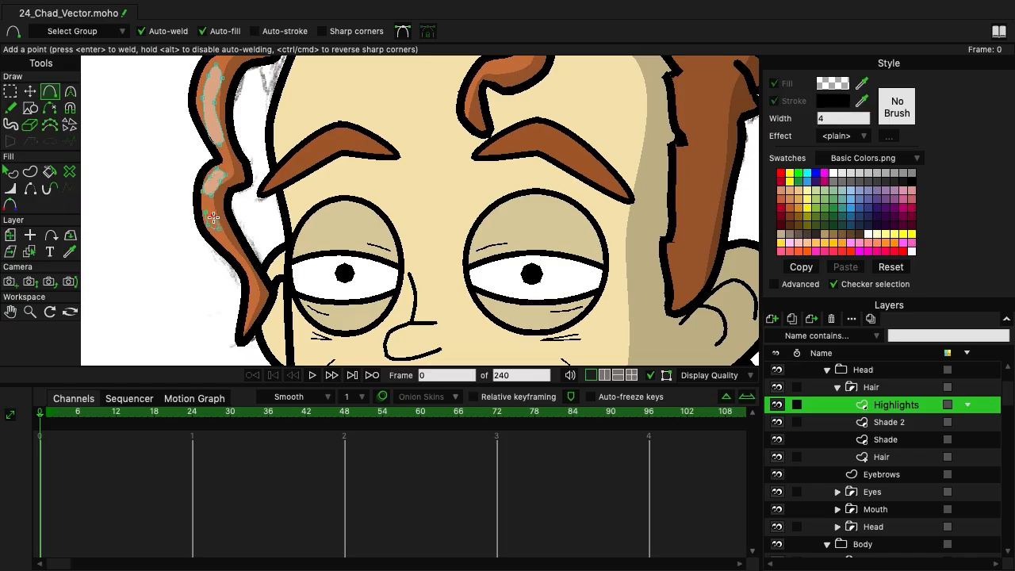
pyautogui.click(217, 210)
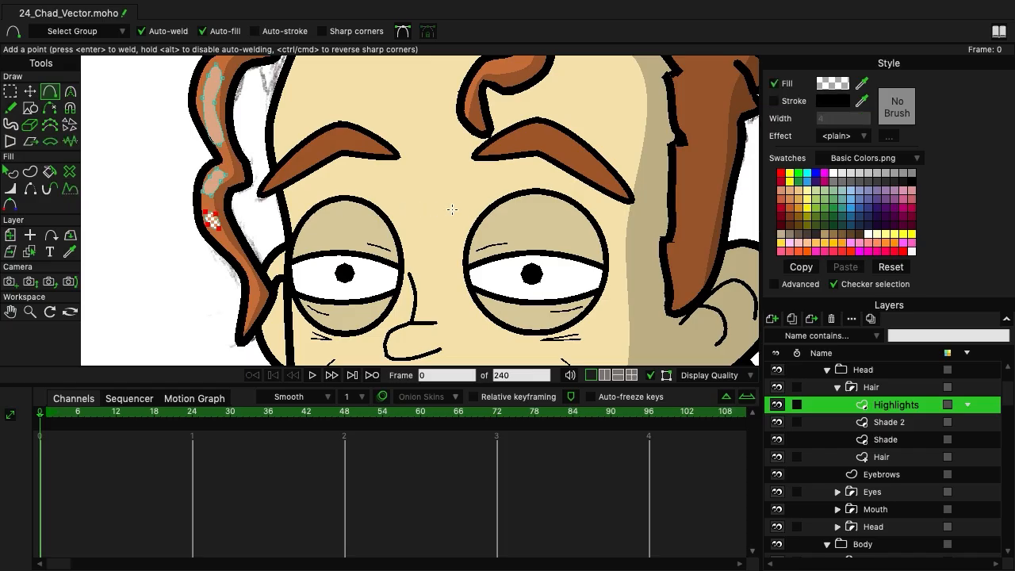
# Draw a curved highlight along the outer edge of the curl above the arched strand, redoing the misplaced point on its outer side.
pyautogui.moveTo(452, 209)
pyautogui.mouseDown()
pyautogui.moveTo(432, 286)
pyautogui.moveTo(443, 402)
pyautogui.mouseUp()
pyautogui.moveTo(449, 280); pyautogui.dragTo(451, 372)
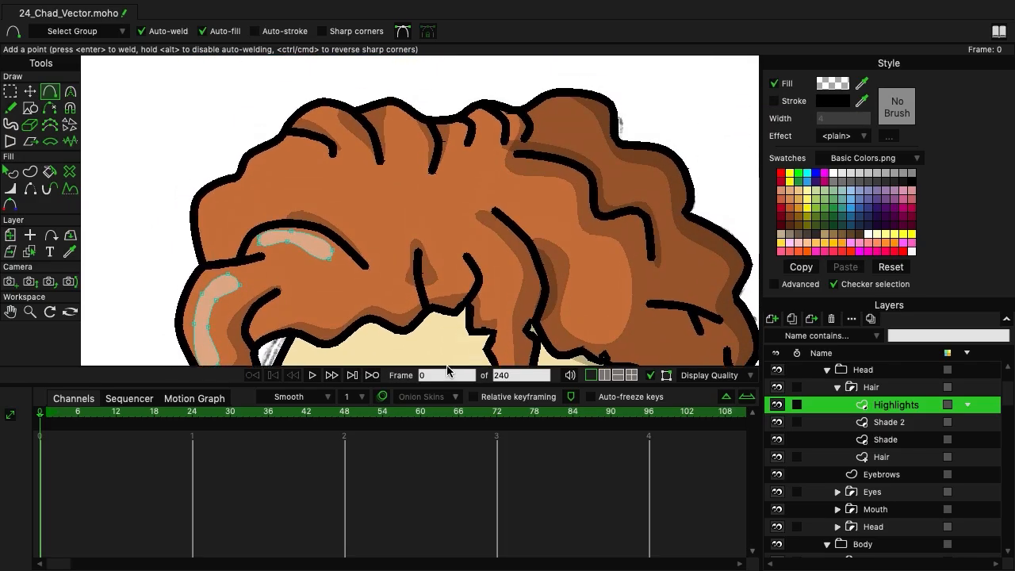
pyautogui.moveTo(216, 254); pyautogui.dragTo(243, 198)
pyautogui.click(237, 185)
pyautogui.click(208, 211)
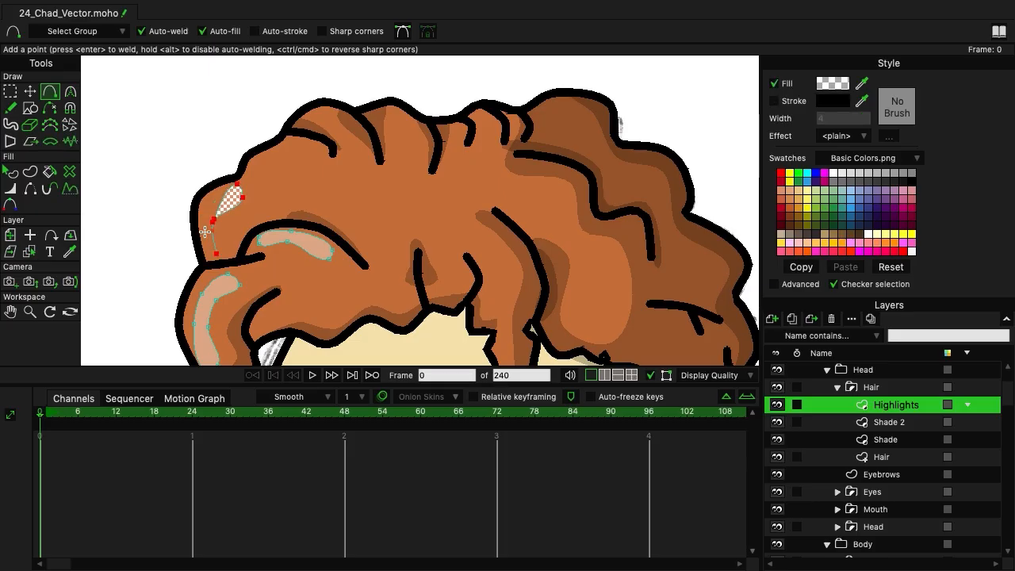
pyautogui.hotkey('ctrl', 'z')
pyautogui.moveTo(235, 185)
pyautogui.mouseDown()
pyautogui.moveTo(205, 210)
pyautogui.moveTo(202, 252)
pyautogui.moveTo(212, 255)
pyautogui.mouseUp()
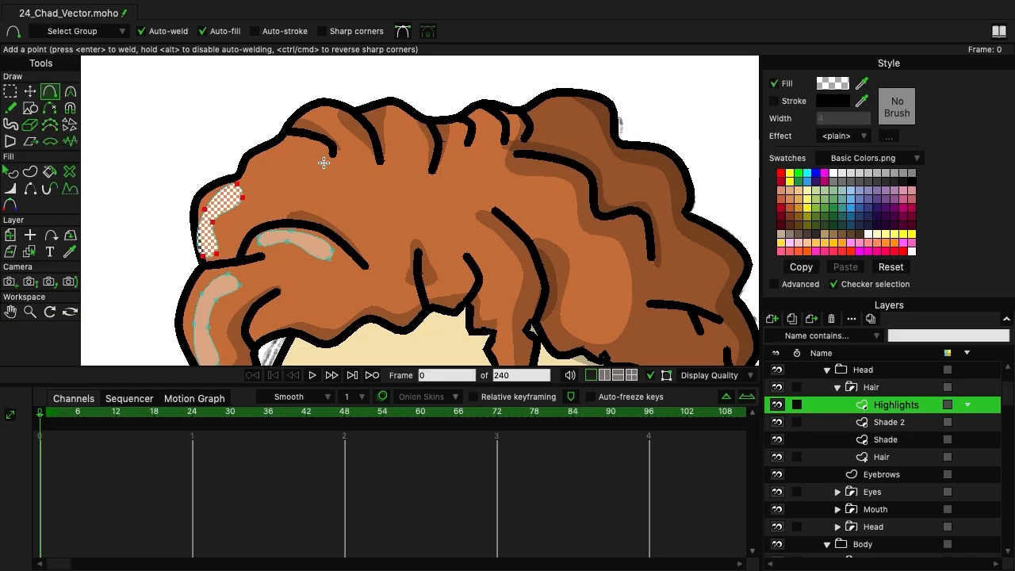
# Draw a highlight below the short strand line near the crown and a small one on the tuft above, adjusting the small one's points.
pyautogui.moveTo(266, 170)
pyautogui.mouseDown()
pyautogui.moveTo(317, 164)
pyautogui.moveTo(311, 151)
pyautogui.moveTo(282, 149)
pyautogui.moveTo(259, 160)
pyautogui.moveTo(265, 170)
pyautogui.mouseUp()
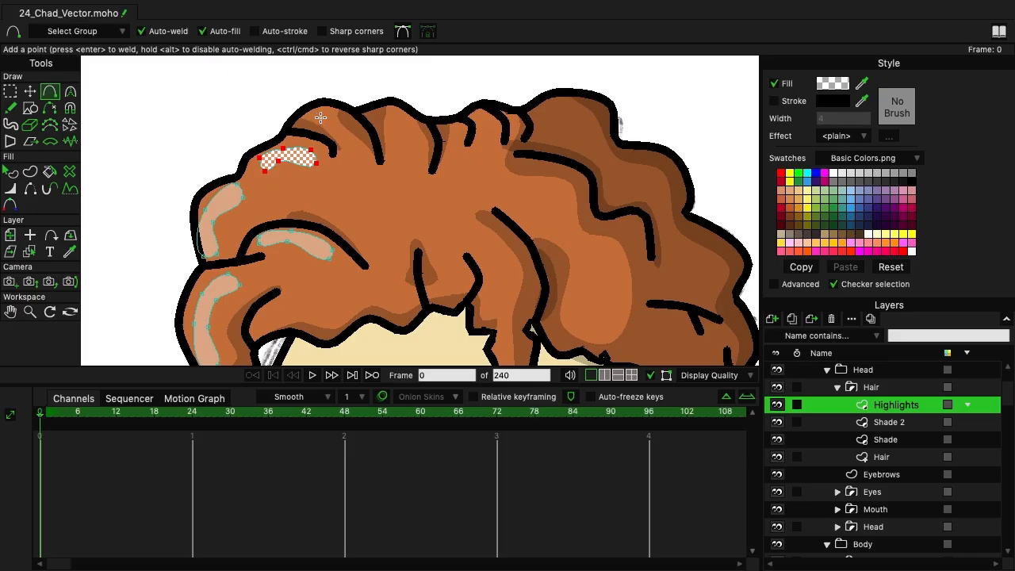
pyautogui.moveTo(331, 111)
pyautogui.mouseDown()
pyautogui.moveTo(311, 111)
pyautogui.moveTo(328, 133)
pyautogui.moveTo(337, 117)
pyautogui.mouseUp()
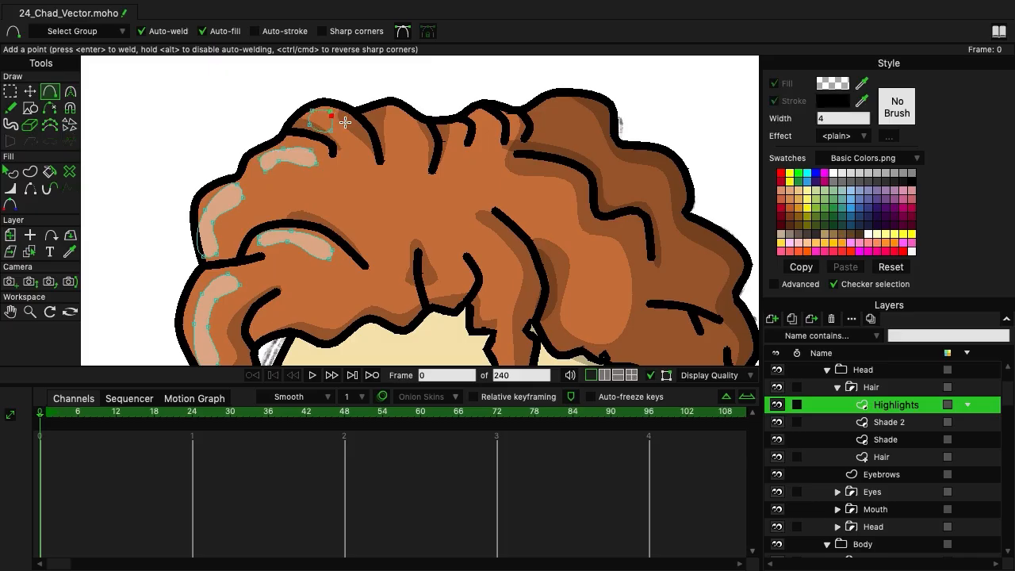
pyautogui.click(330, 112)
pyautogui.press('t')
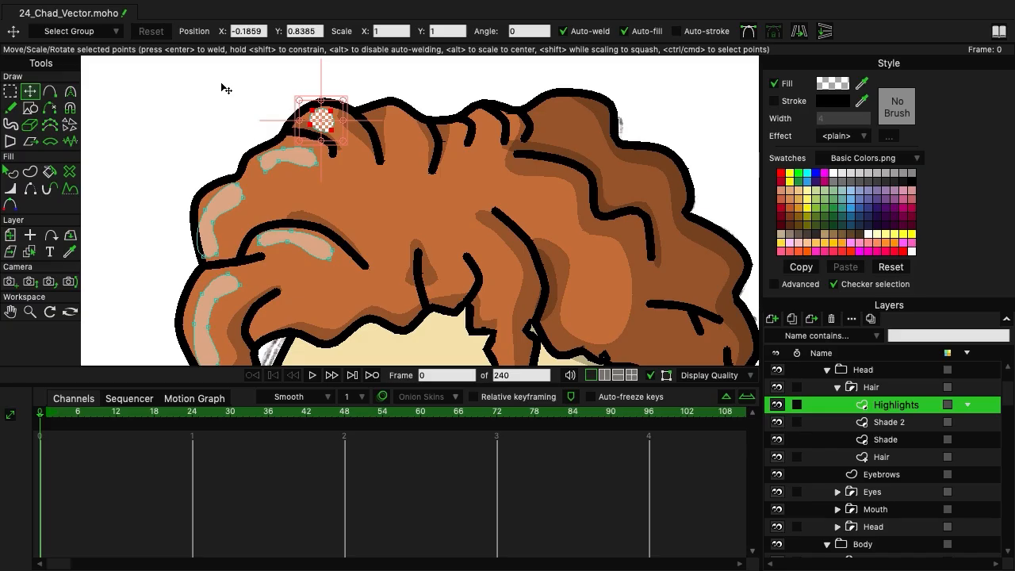
pyautogui.click(324, 122)
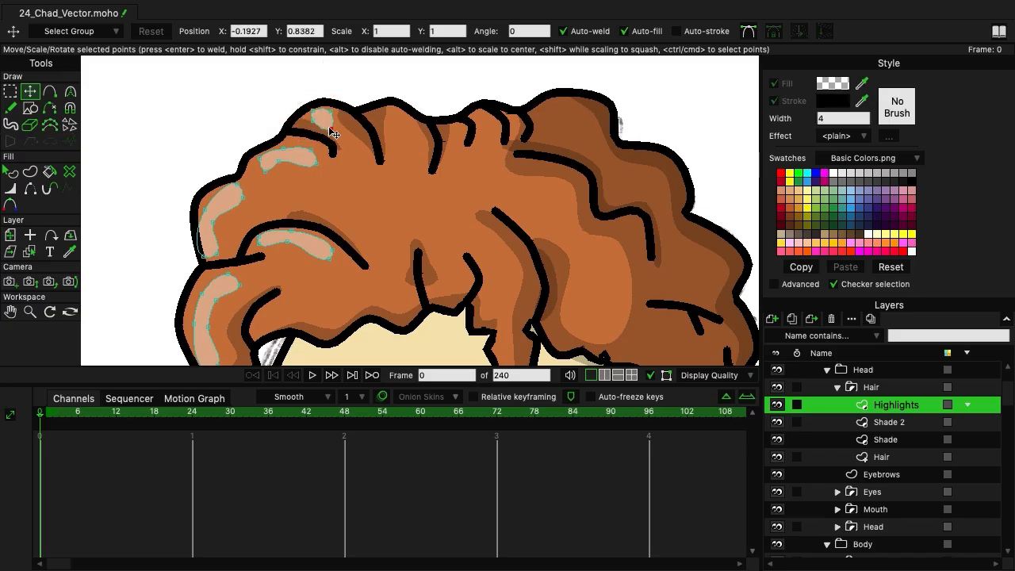
pyautogui.moveTo(323, 123); pyautogui.dragTo(314, 114)
# Draw four small highlights in the central hair: two above the parting strand line and one on each side of the short forelock line.
pyautogui.scroll(-5, 380, 187)
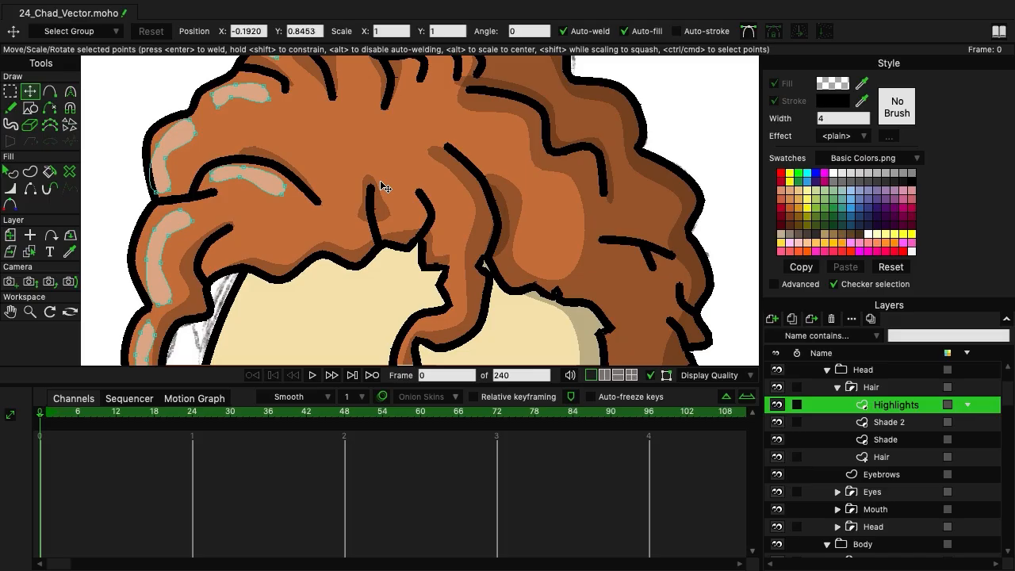
pyautogui.click(47, 93)
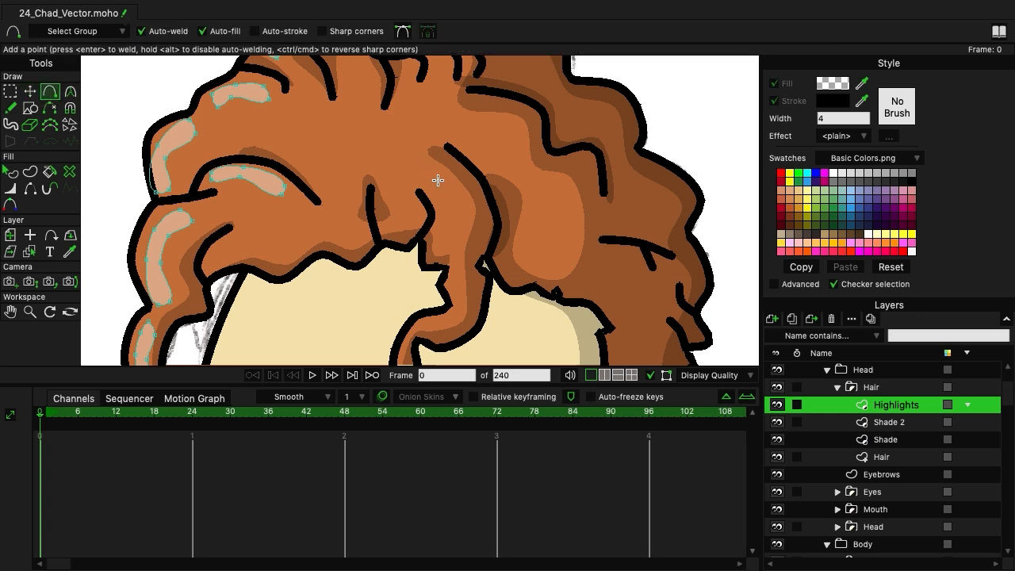
pyautogui.moveTo(480, 123); pyautogui.dragTo(457, 135)
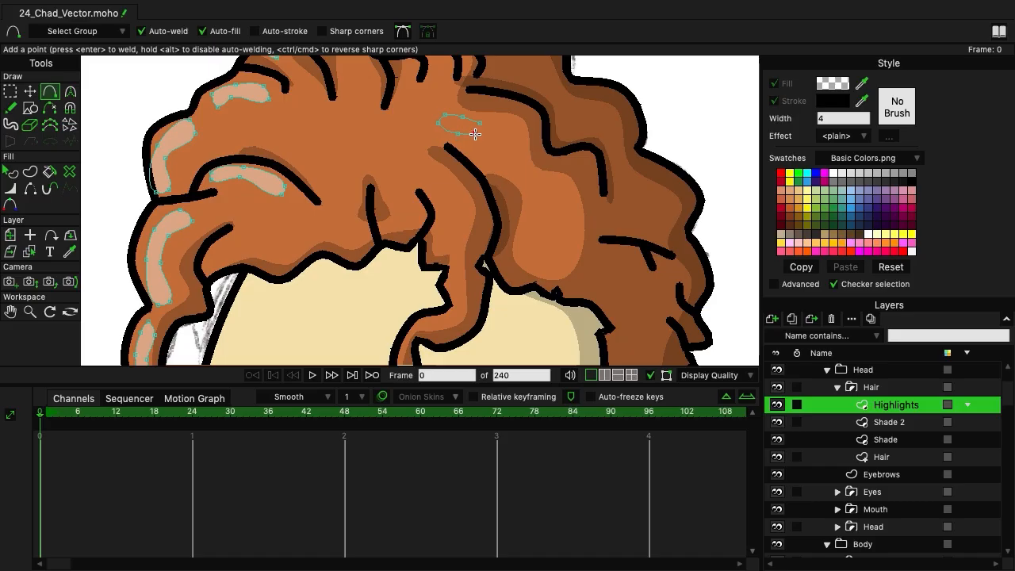
pyautogui.click(477, 127)
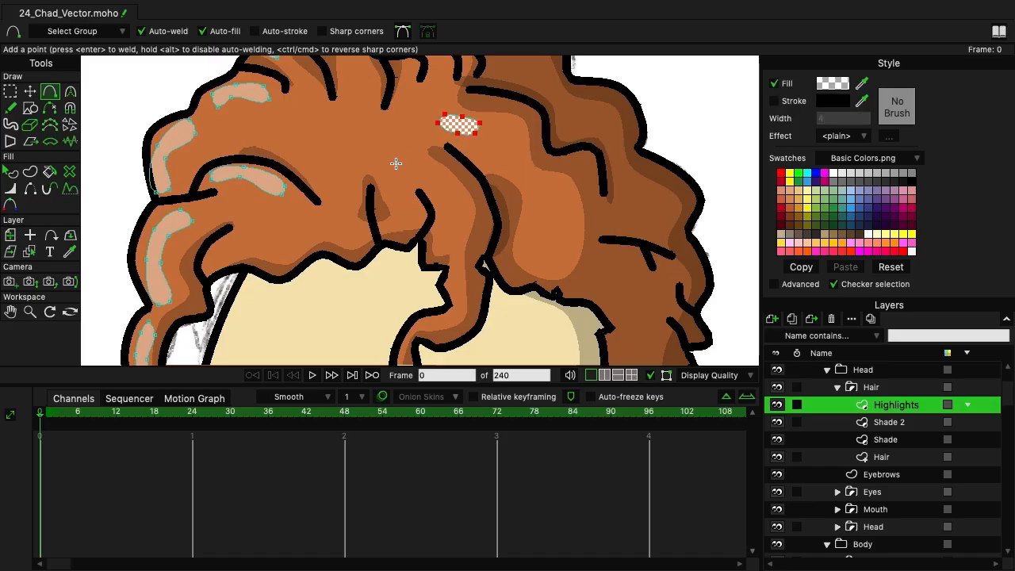
pyautogui.moveTo(431, 157); pyautogui.dragTo(413, 170)
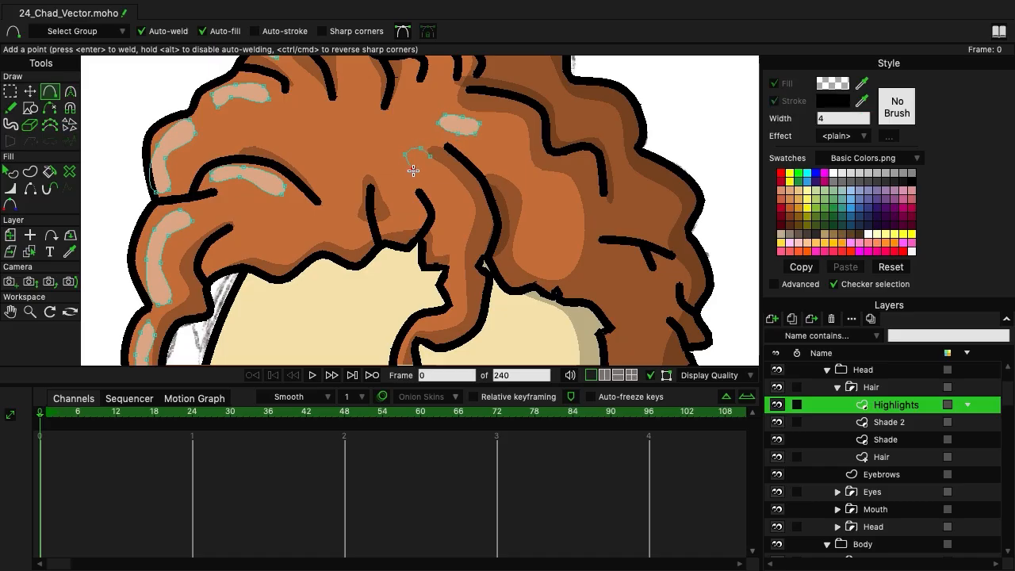
pyautogui.click(430, 160)
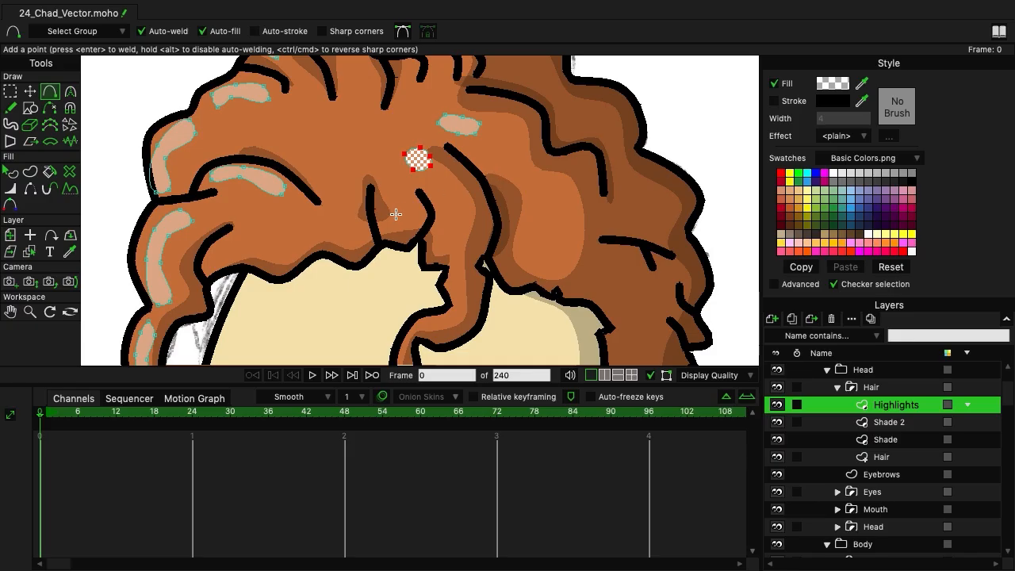
pyautogui.moveTo(400, 231)
pyautogui.mouseDown()
pyautogui.moveTo(406, 198)
pyautogui.moveTo(395, 232)
pyautogui.moveTo(455, 210)
pyautogui.moveTo(449, 197)
pyautogui.moveTo(444, 244)
pyautogui.mouseUp()
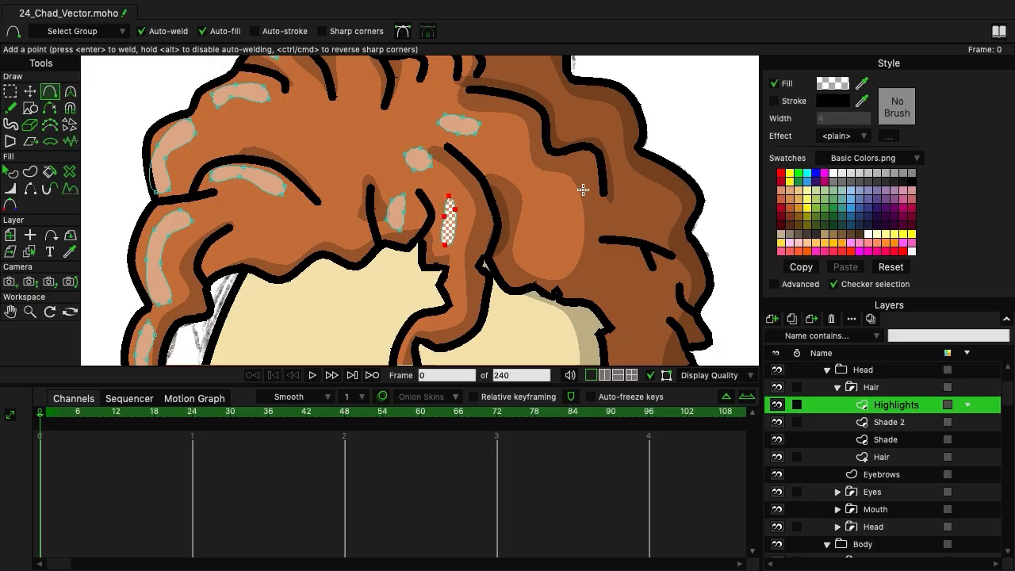
# Adjust the point curvature at the end and along the lower edge of the highlight below the crown's short strand line.
pyautogui.click(32, 93)
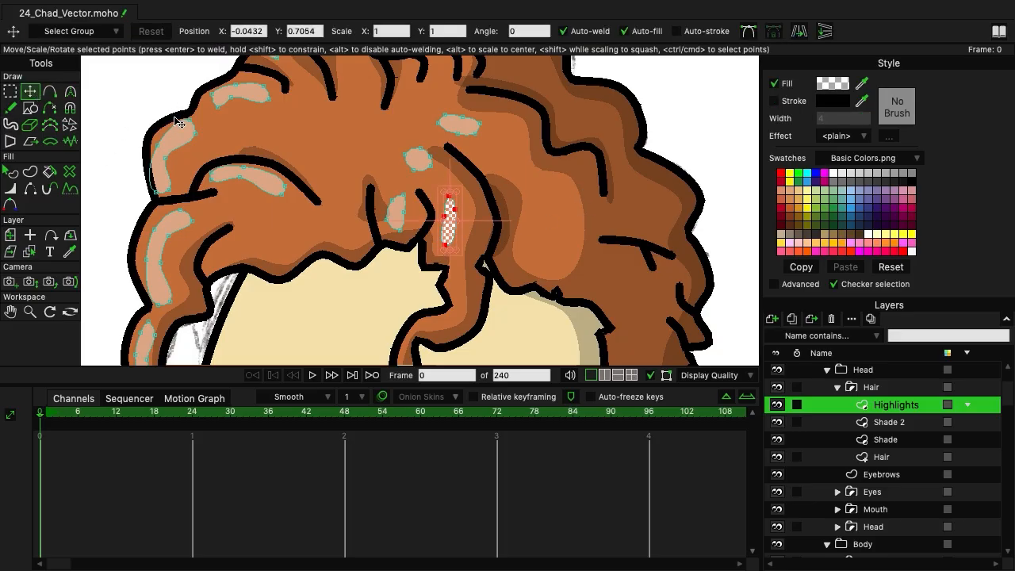
pyautogui.press('c')
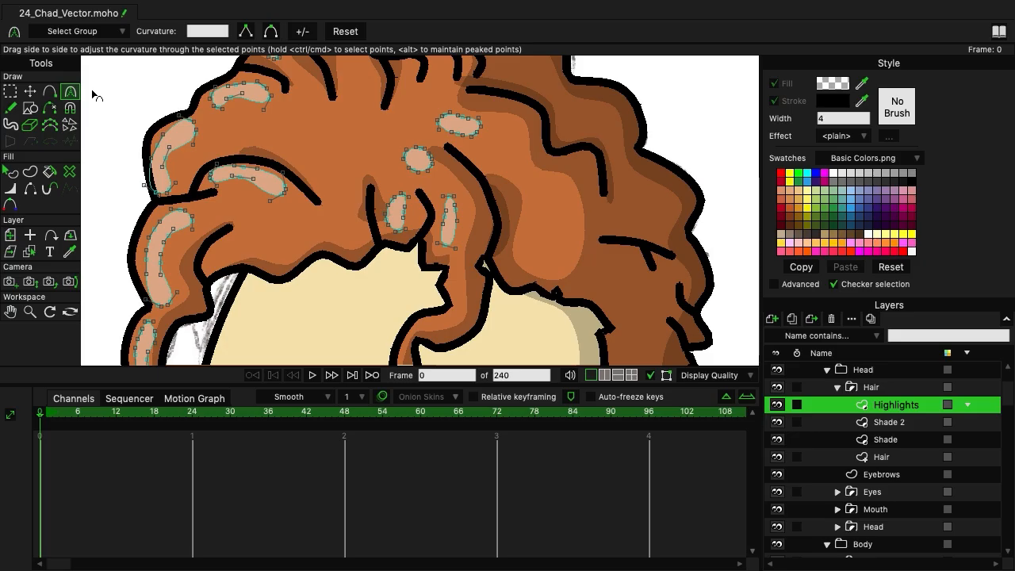
pyautogui.click(270, 99)
pyautogui.click(225, 106)
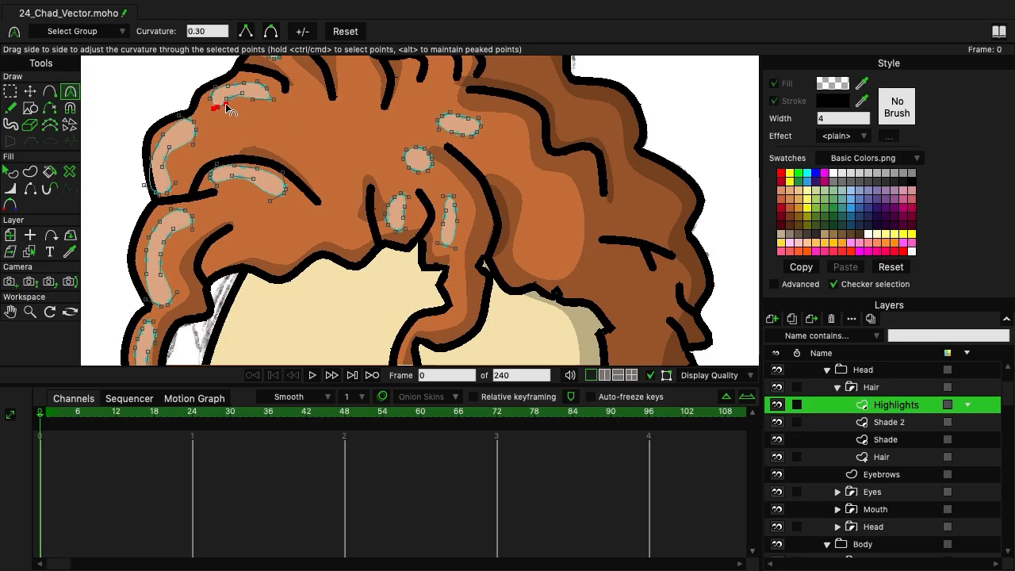
# Smooth and reposition the points of the curved highlight above the arched strand, keeping its tail inside the curl.
pyautogui.click(177, 183)
pyautogui.moveTo(175, 141); pyautogui.dragTo(159, 171)
pyautogui.click(171, 142)
pyautogui.click(188, 141)
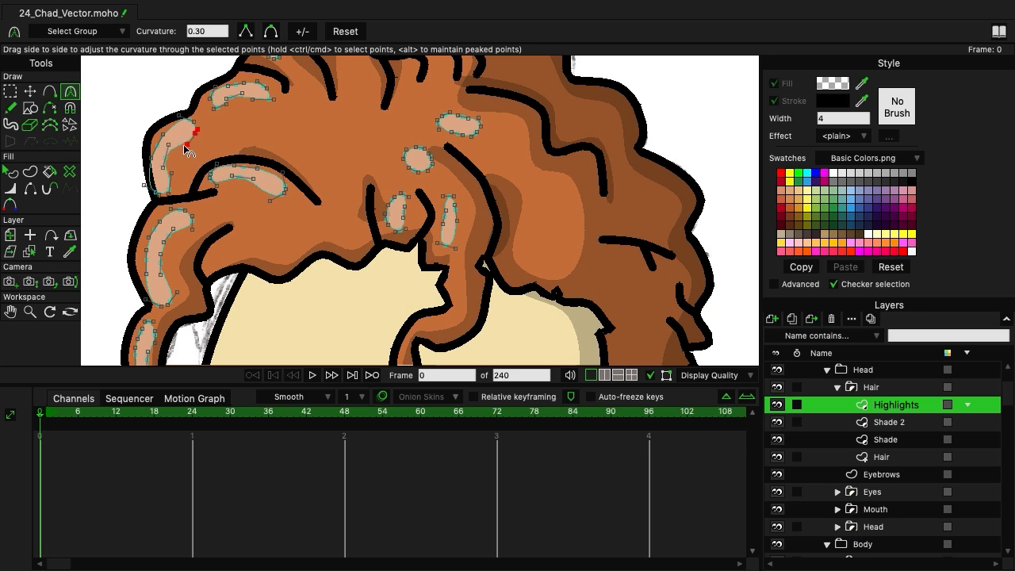
pyautogui.click(29, 91)
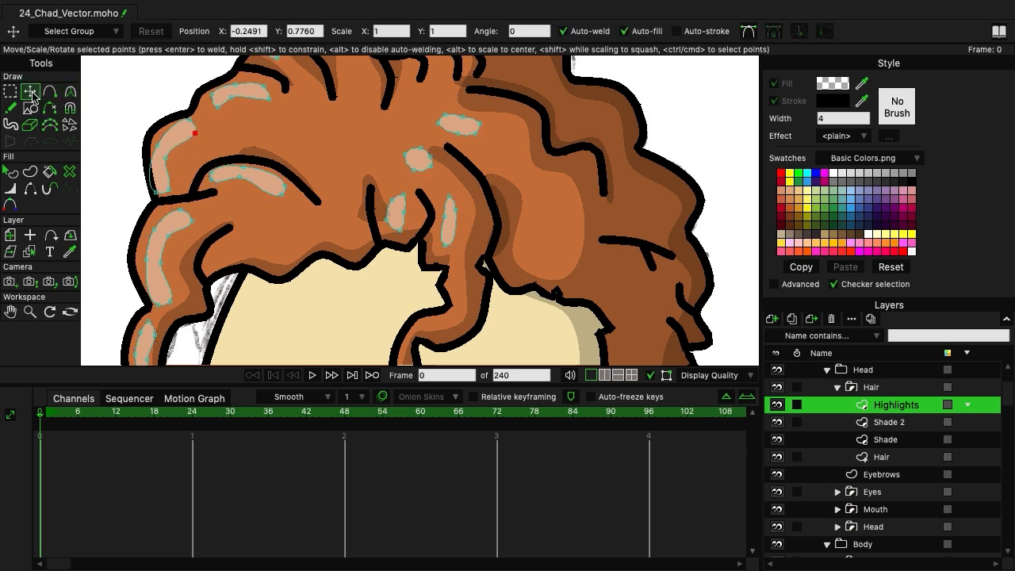
pyautogui.moveTo(155, 196); pyautogui.dragTo(168, 192)
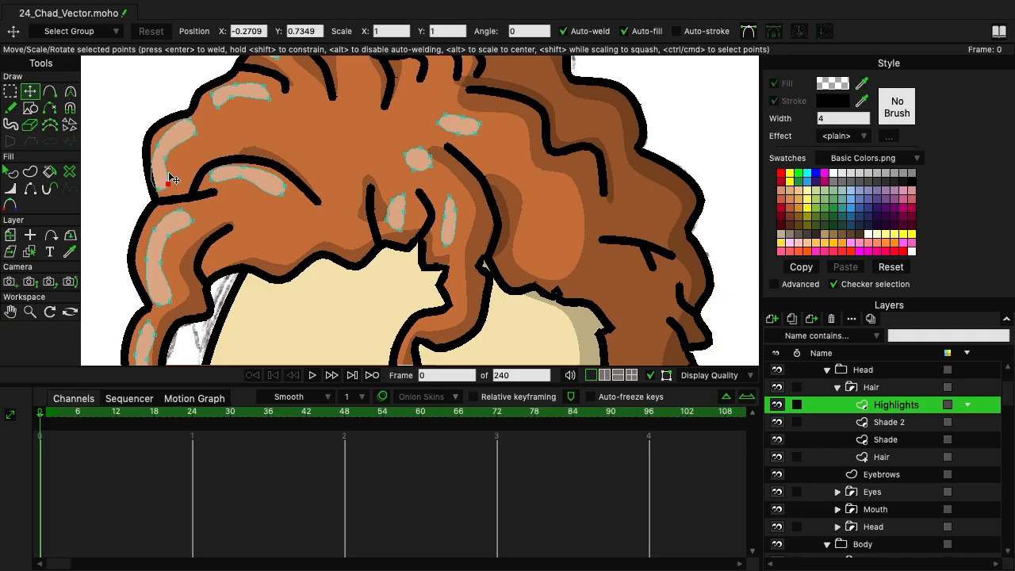
pyautogui.moveTo(170, 155); pyautogui.dragTo(168, 155)
pyautogui.click(192, 131)
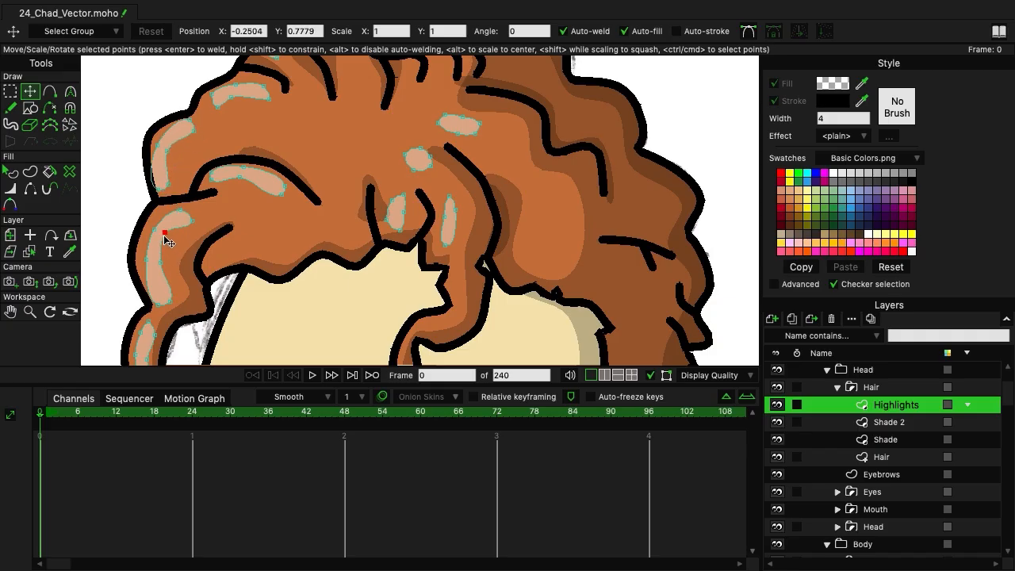
# Reshape the long highlight on the curl below the arched strand, moving its inner points outward and its outer edge onto the hair outline.
pyautogui.click(156, 261)
pyautogui.moveTo(170, 305); pyautogui.dragTo(165, 302)
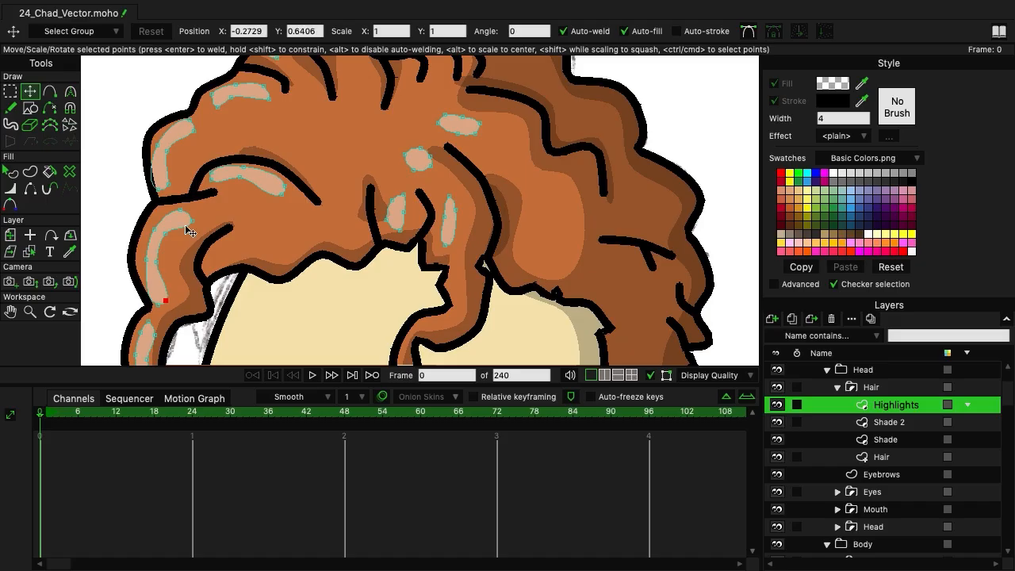
pyautogui.moveTo(192, 221); pyautogui.dragTo(148, 228)
pyautogui.moveTo(152, 266); pyautogui.dragTo(174, 213)
pyautogui.click(158, 233)
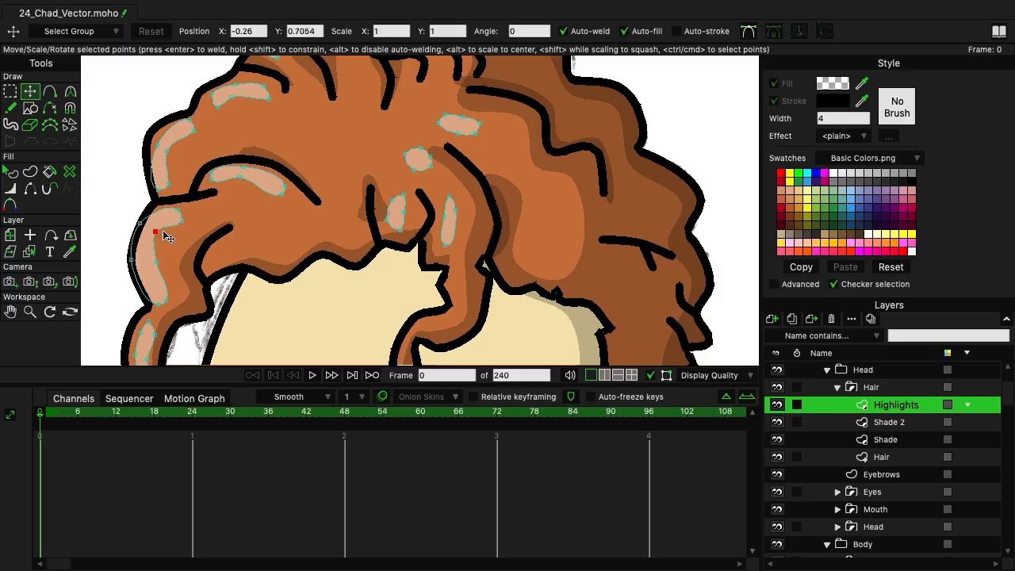
pyautogui.moveTo(164, 262); pyautogui.dragTo(317, 210)
# Shift the highlights on the hanging side lock outward against the lock's outer outline.
pyautogui.click(246, 254)
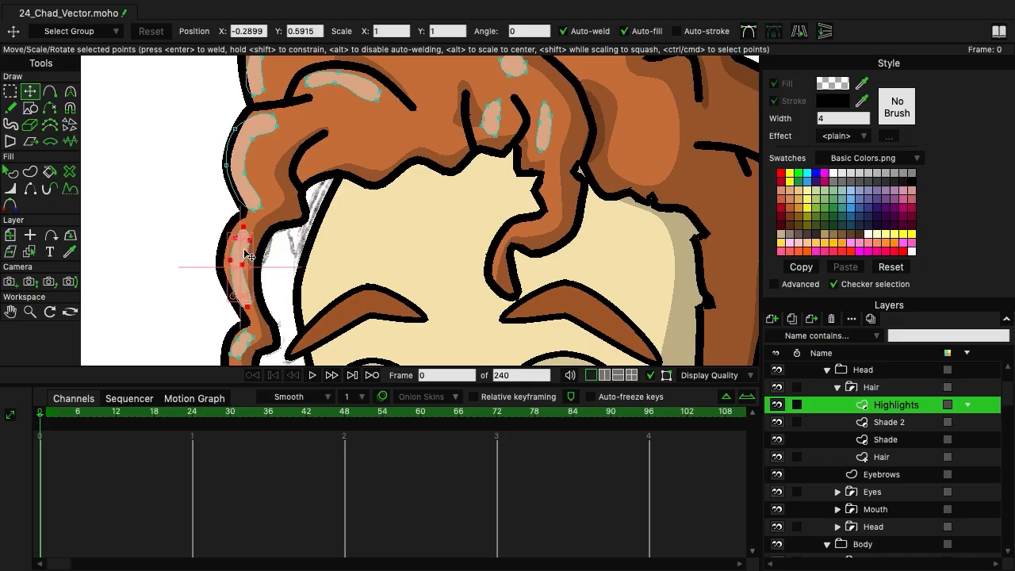
pyautogui.moveTo(245, 250); pyautogui.dragTo(236, 247)
pyautogui.moveTo(326, 286); pyautogui.dragTo(325, 197)
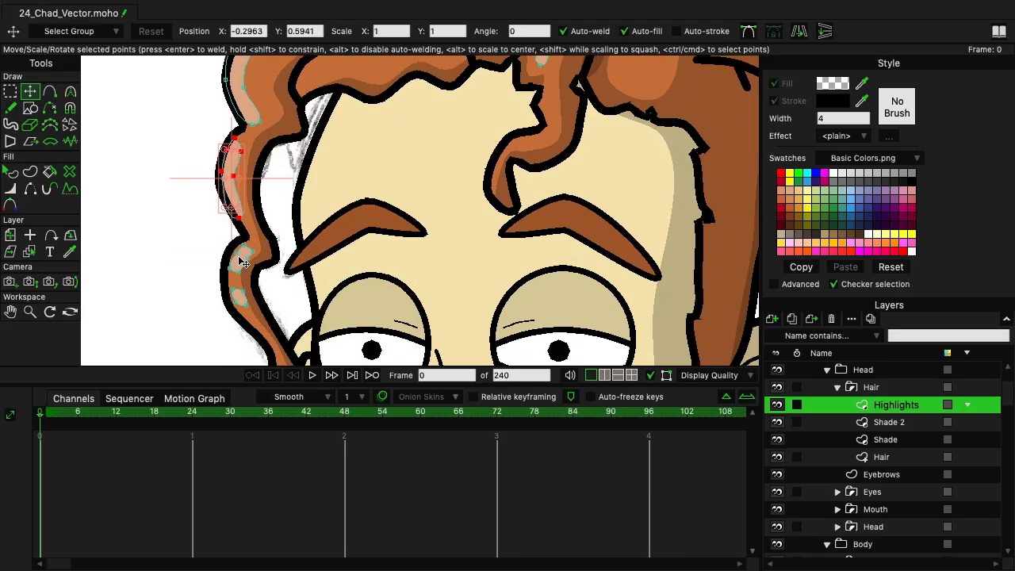
pyautogui.click(241, 262)
pyautogui.moveTo(240, 266); pyautogui.dragTo(238, 297)
# Fine-tune the points of the small highlights in the central hair beside the forelock line and above the parting strand.
pyautogui.scroll(5, 269, 295)
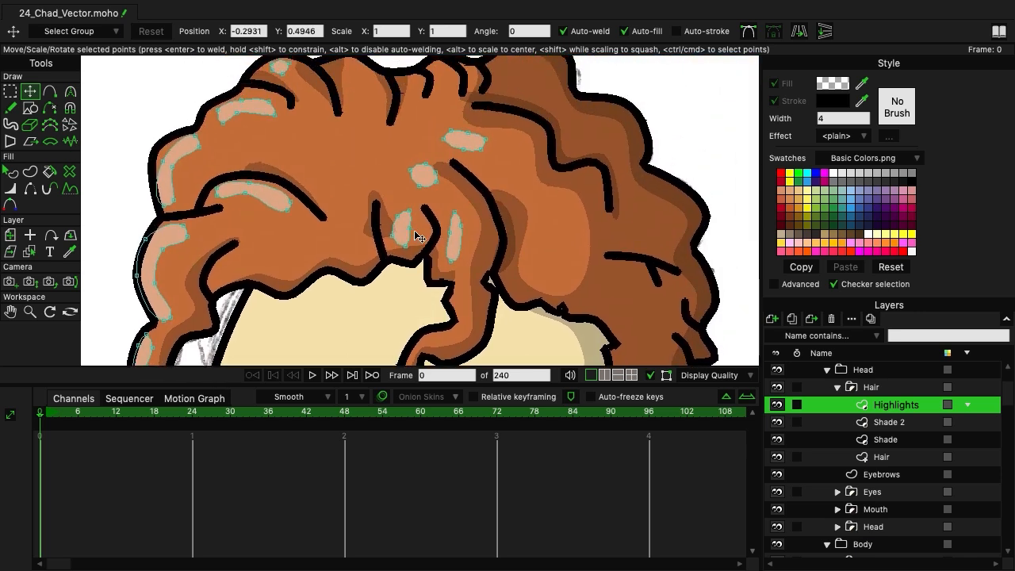
pyautogui.click(412, 229)
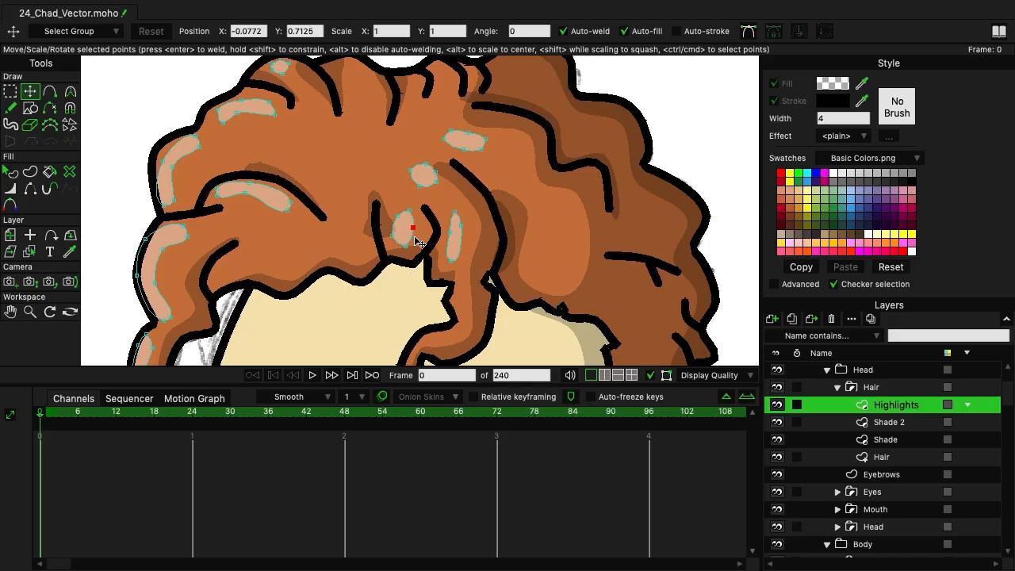
pyautogui.moveTo(413, 255); pyautogui.dragTo(436, 214)
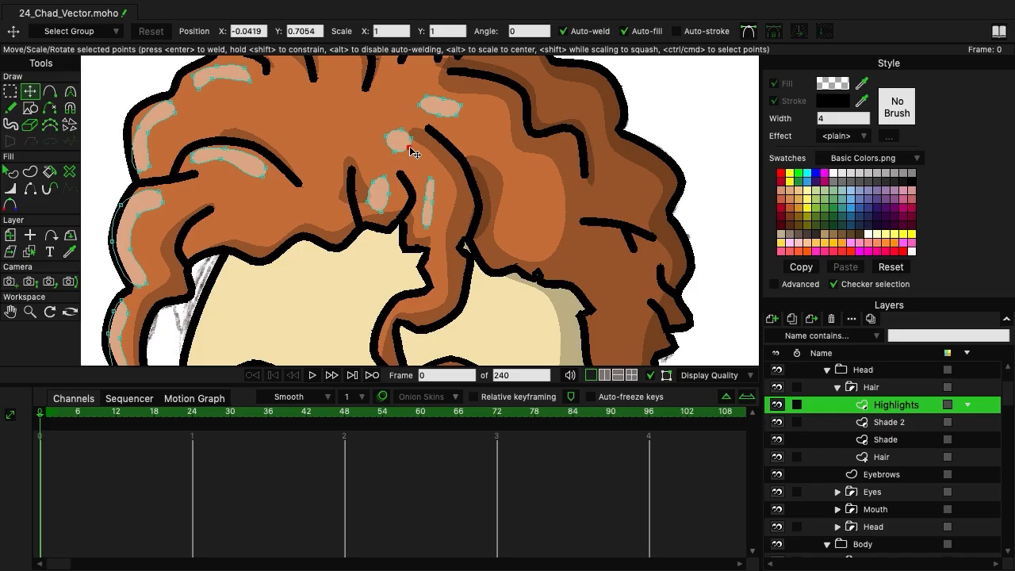
pyautogui.click(405, 149)
pyautogui.moveTo(397, 152); pyautogui.dragTo(395, 148)
pyautogui.click(411, 138)
pyautogui.moveTo(457, 148); pyautogui.dragTo(454, 197)
pyautogui.moveTo(436, 163); pyautogui.dragTo(437, 159)
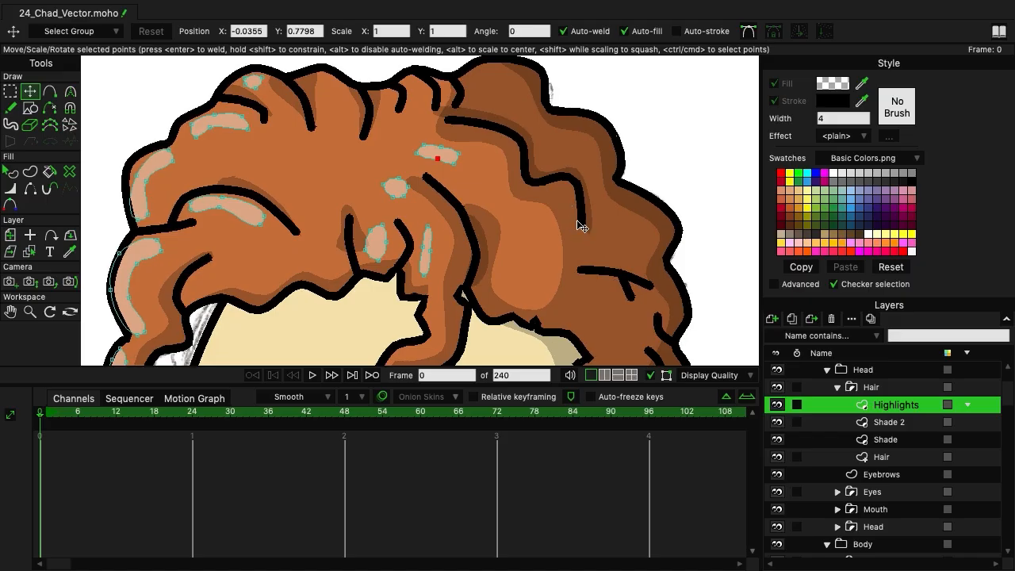
pyautogui.scroll(-5, 466, 214)
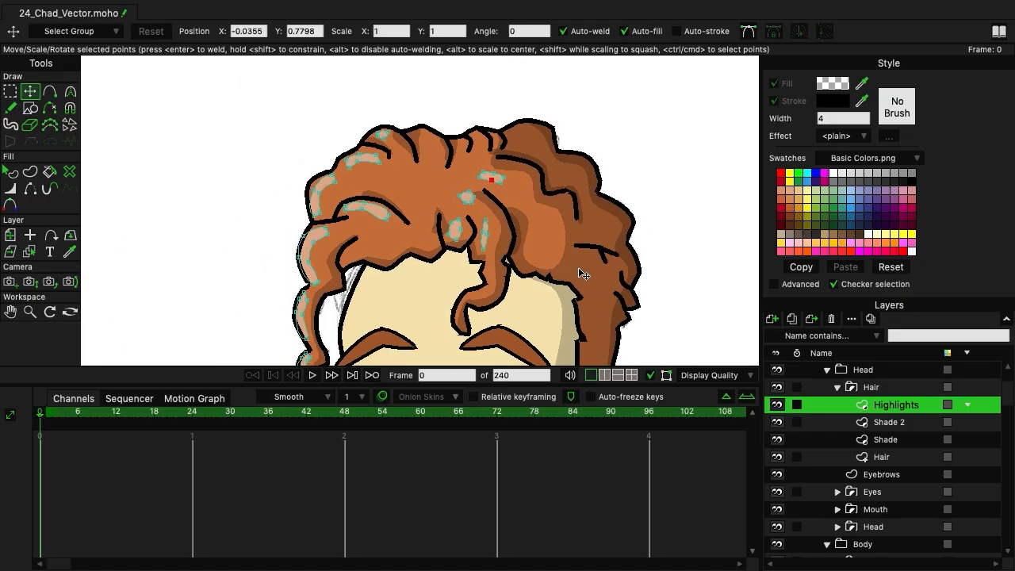
pyautogui.scroll(-4, 582, 277)
pyautogui.scroll(-3, 587, 242)
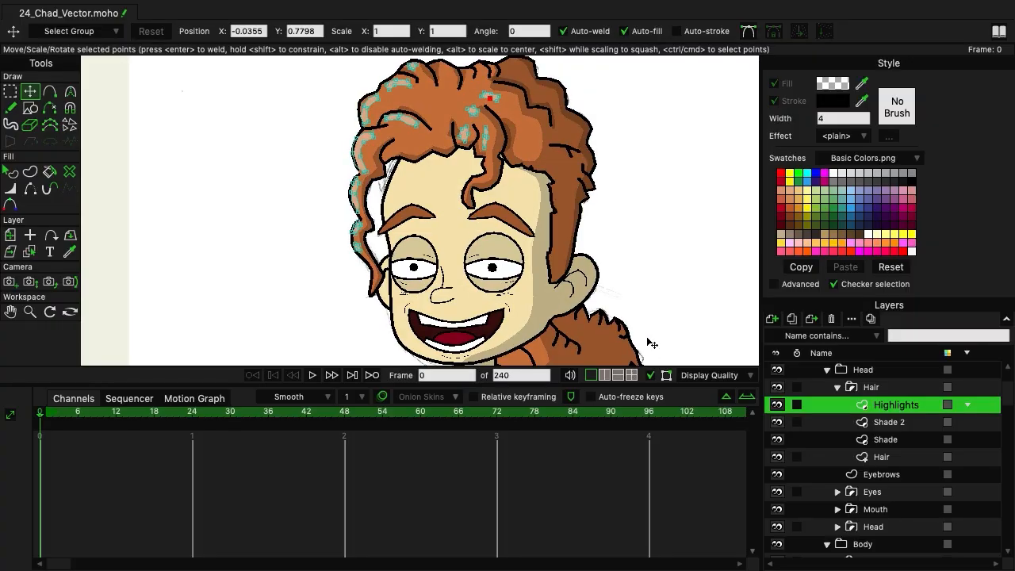
pyautogui.moveTo(640, 323); pyautogui.dragTo(555, 208)
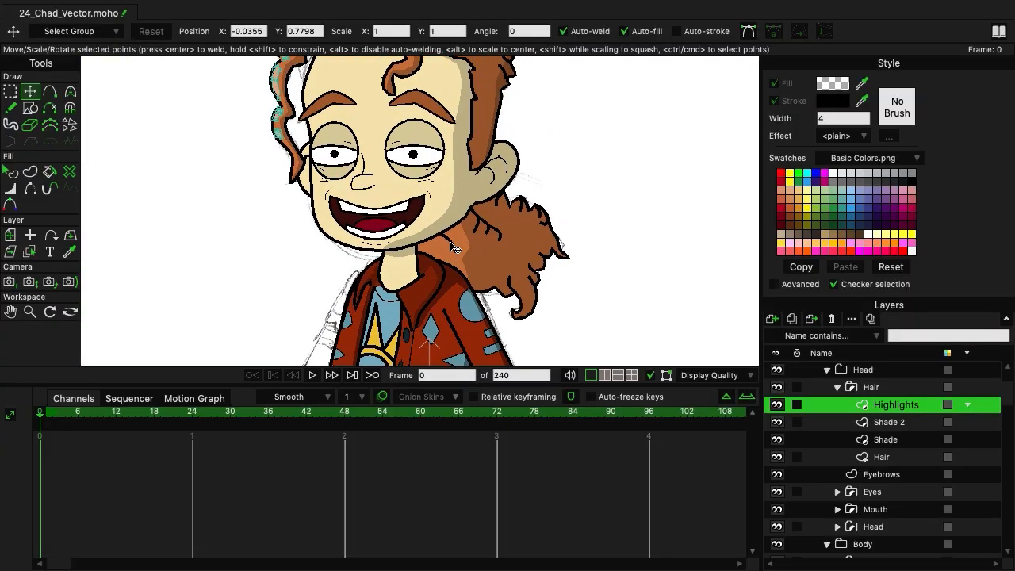
pyautogui.moveTo(579, 178); pyautogui.dragTo(573, 313)
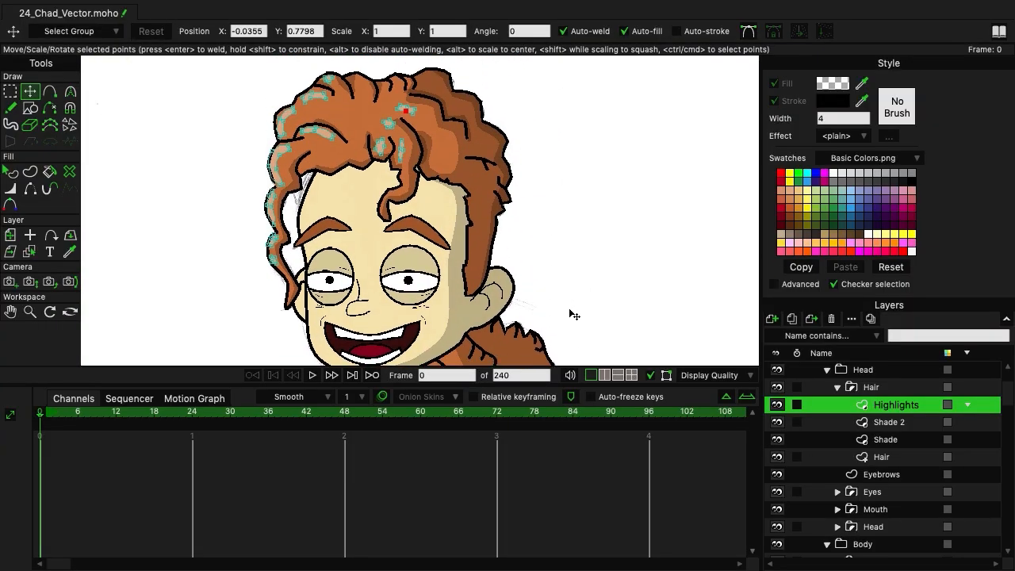
# Collapse the Hair group and add a vector layer named Highlights above Shade in the Head group.
pyautogui.moveTo(561, 258); pyautogui.dragTo(564, 218)
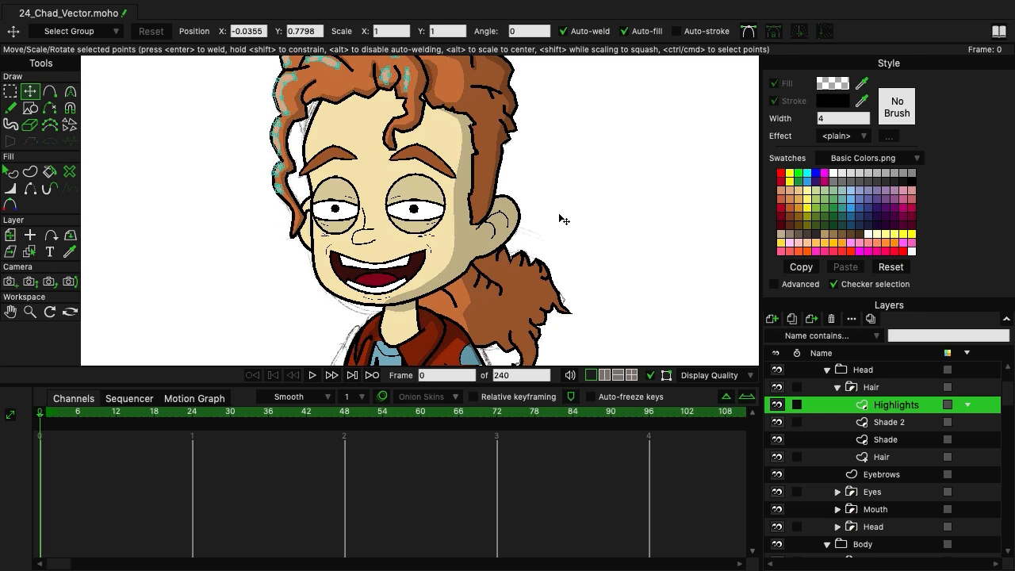
pyautogui.click(840, 387)
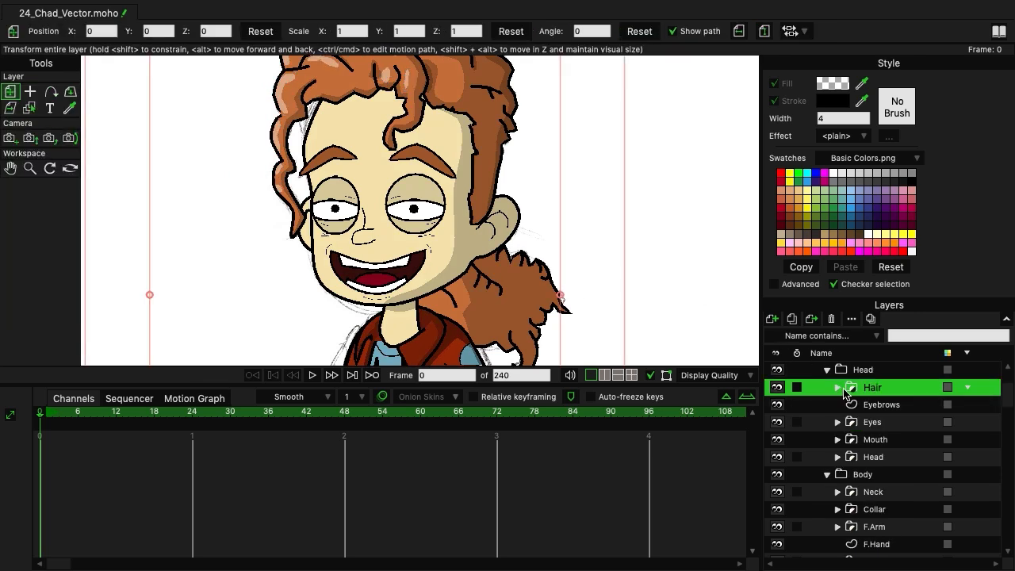
pyautogui.click(837, 457)
pyautogui.click(883, 477)
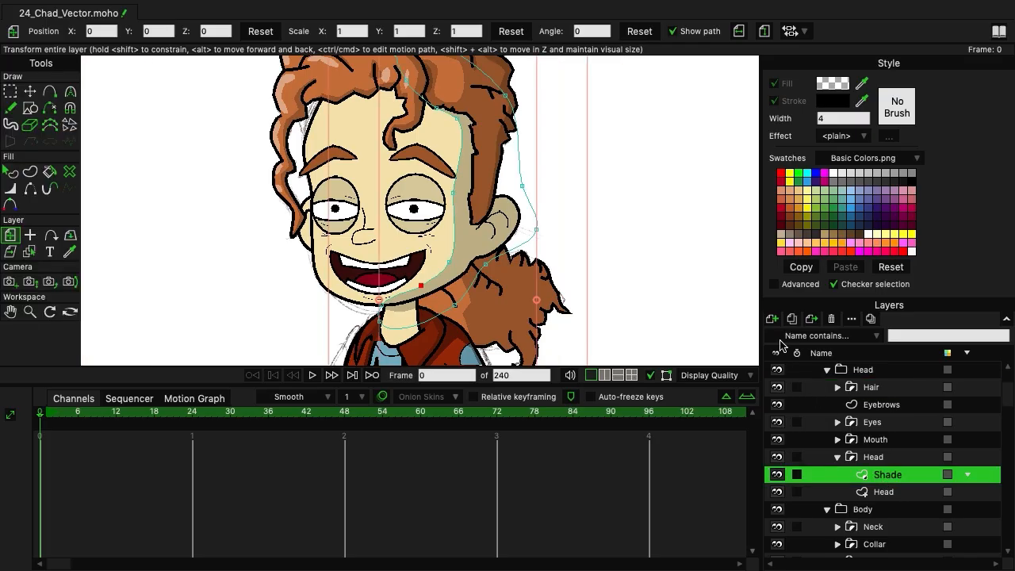
pyautogui.click(770, 318)
pyautogui.click(787, 334)
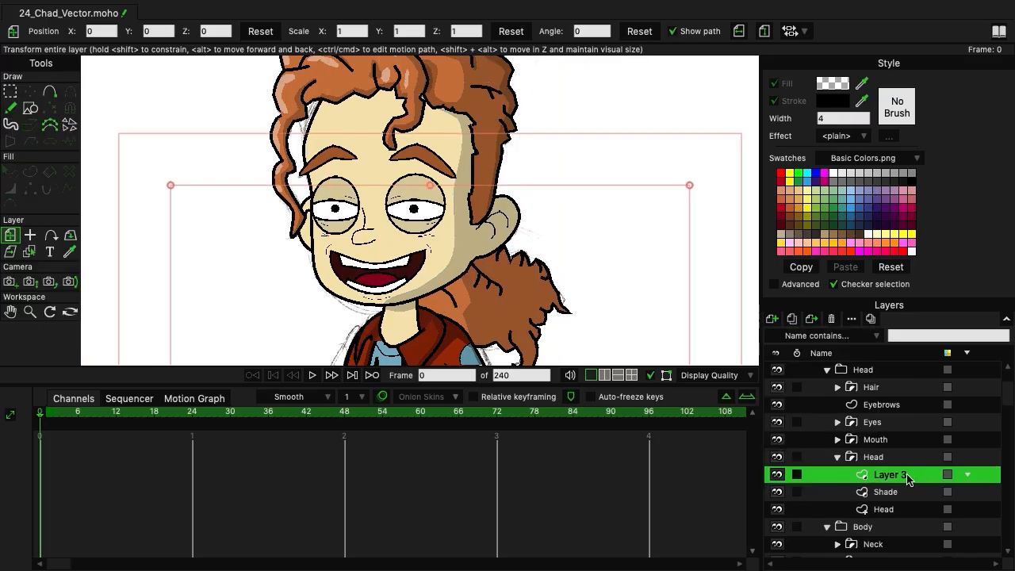
pyautogui.doubleClick(908, 475)
pyautogui.write('H')
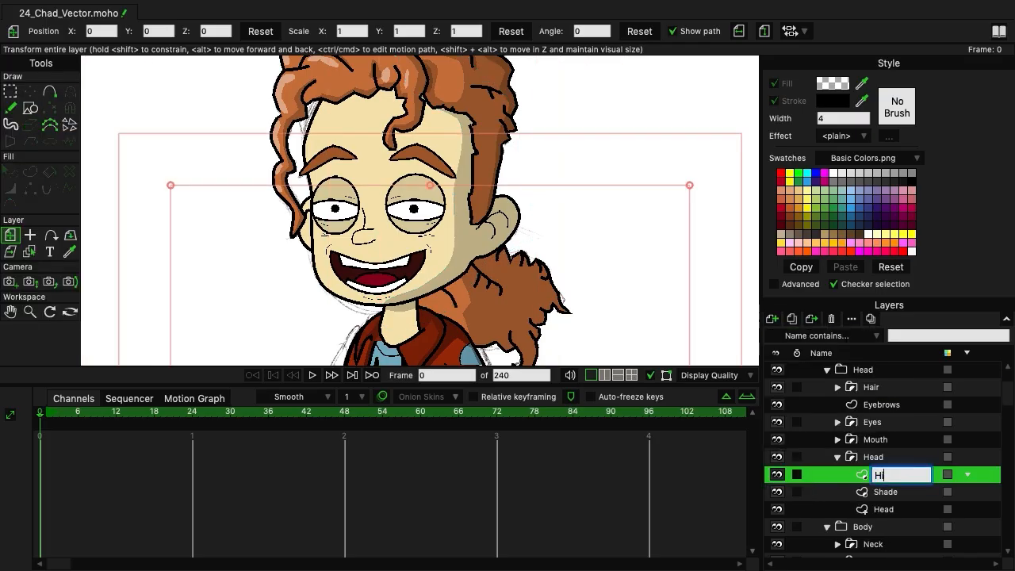
pyautogui.write('ighlights')
pyautogui.press('Return')
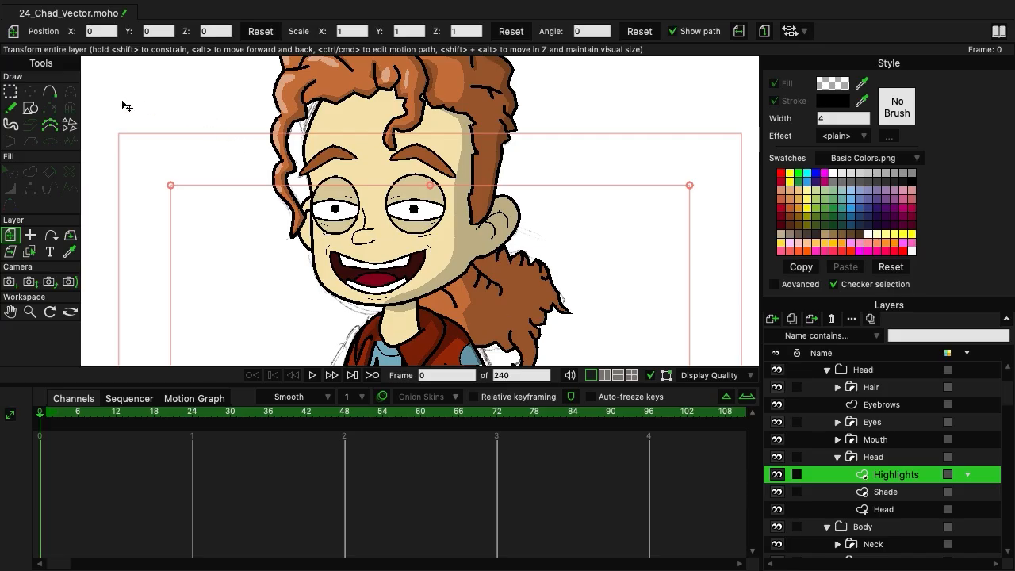
# Draw a long, narrow highlight down the unshaded side of the face from hairline to chin, and refine its inner edge points.
pyautogui.click(49, 91)
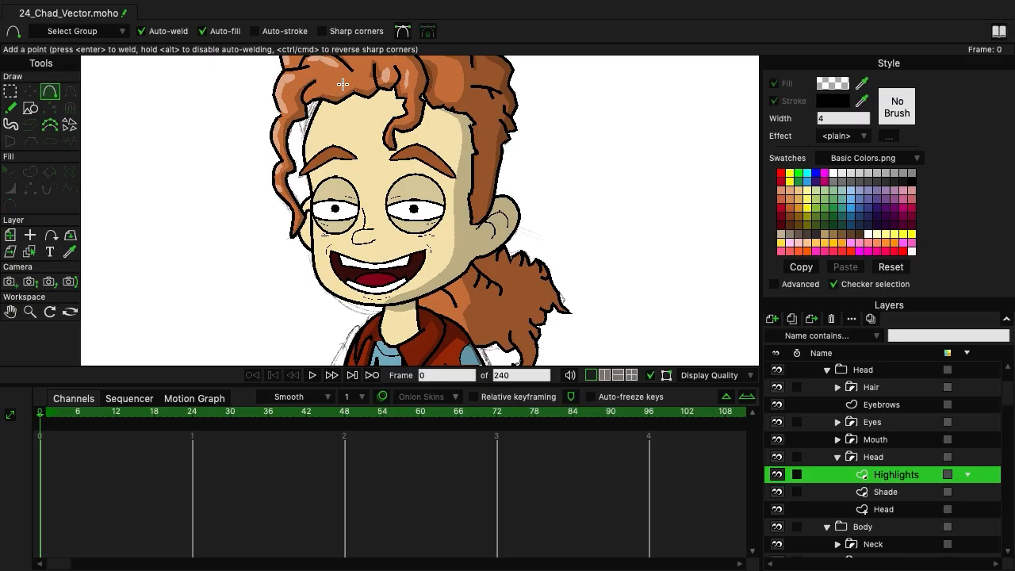
pyautogui.moveTo(342, 84)
pyautogui.mouseDown()
pyautogui.moveTo(313, 168)
pyautogui.moveTo(319, 265)
pyautogui.moveTo(341, 303)
pyautogui.moveTo(305, 272)
pyautogui.moveTo(295, 155)
pyautogui.moveTo(304, 94)
pyautogui.moveTo(324, 76)
pyautogui.moveTo(342, 81)
pyautogui.mouseUp()
pyautogui.click(29, 91)
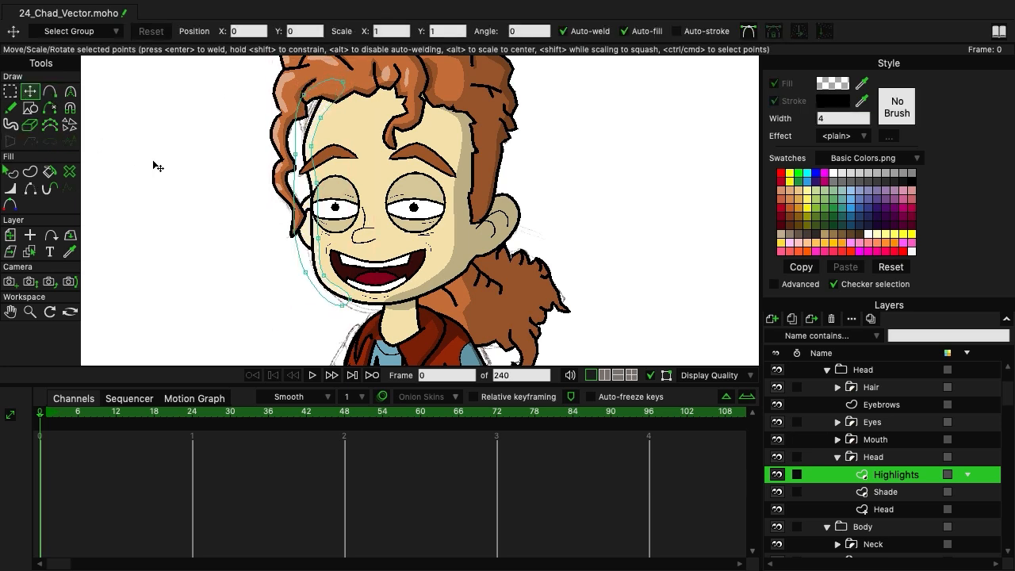
pyautogui.moveTo(321, 119); pyautogui.dragTo(319, 119)
pyautogui.moveTo(343, 87); pyautogui.dragTo(331, 84)
pyautogui.moveTo(319, 118); pyautogui.dragTo(311, 152)
pyautogui.click(316, 184)
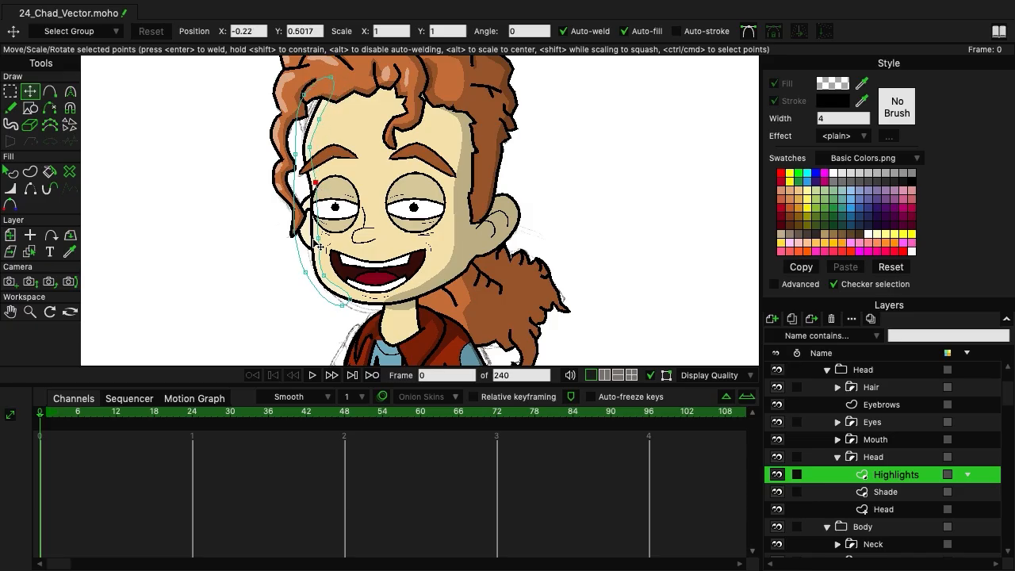
pyautogui.click(317, 238)
pyautogui.click(345, 302)
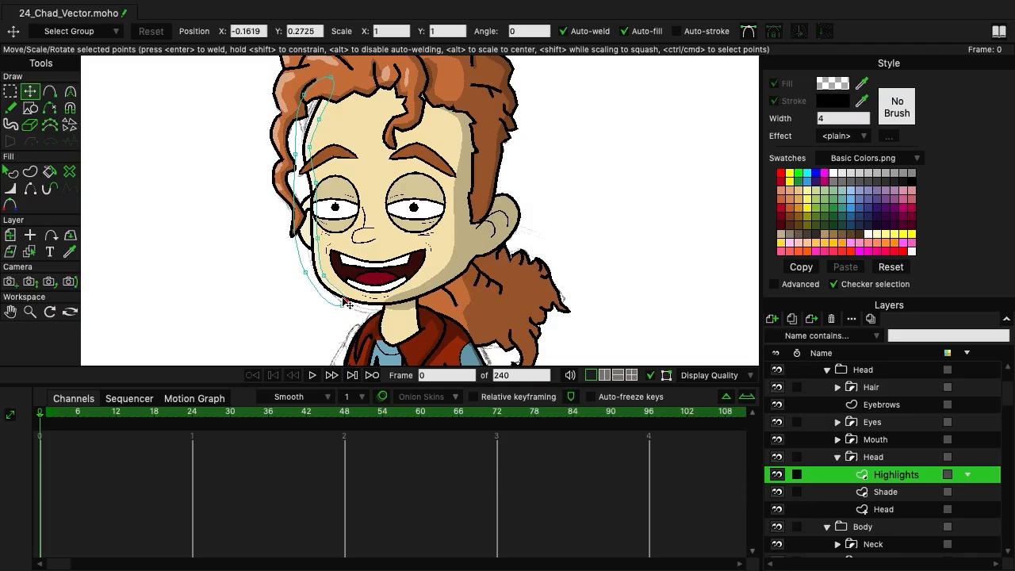
pyautogui.click(325, 277)
# Set the face highlight's fill to white with an alpha of 137.
pyautogui.moveTo(260, 130); pyautogui.dragTo(263, 134)
pyautogui.click(895, 459)
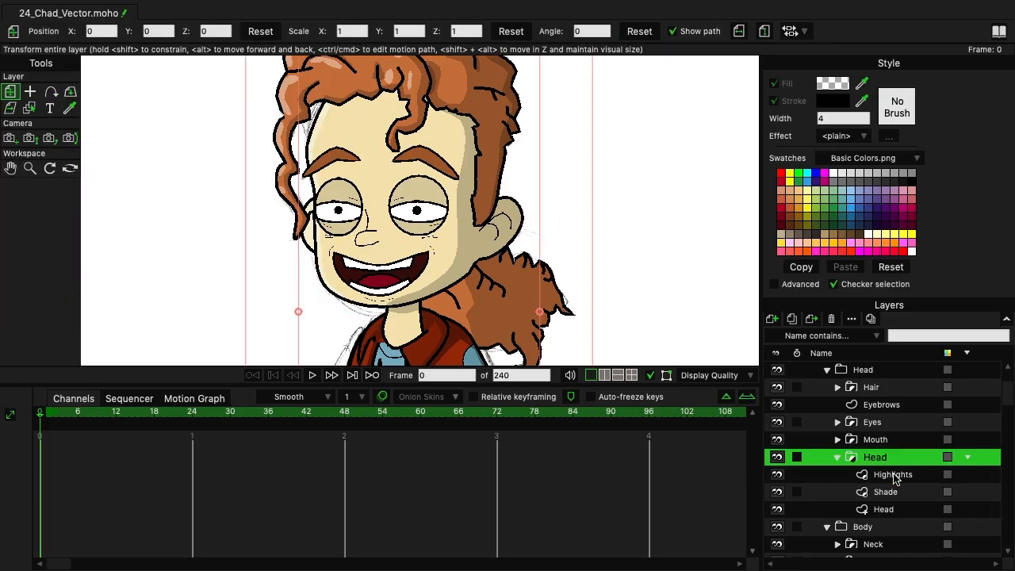
pyautogui.click(894, 475)
pyautogui.click(11, 172)
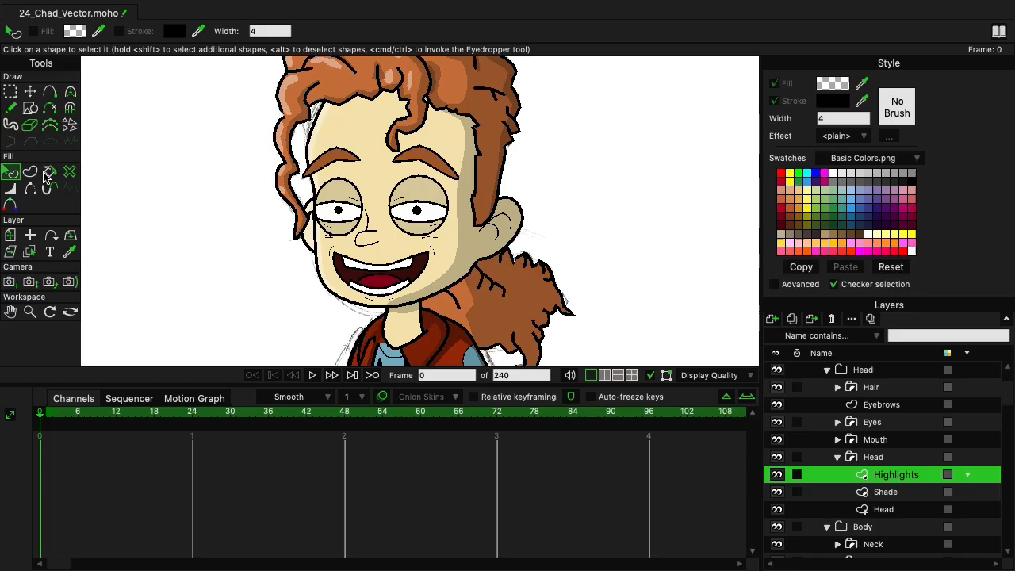
pyautogui.click(322, 122)
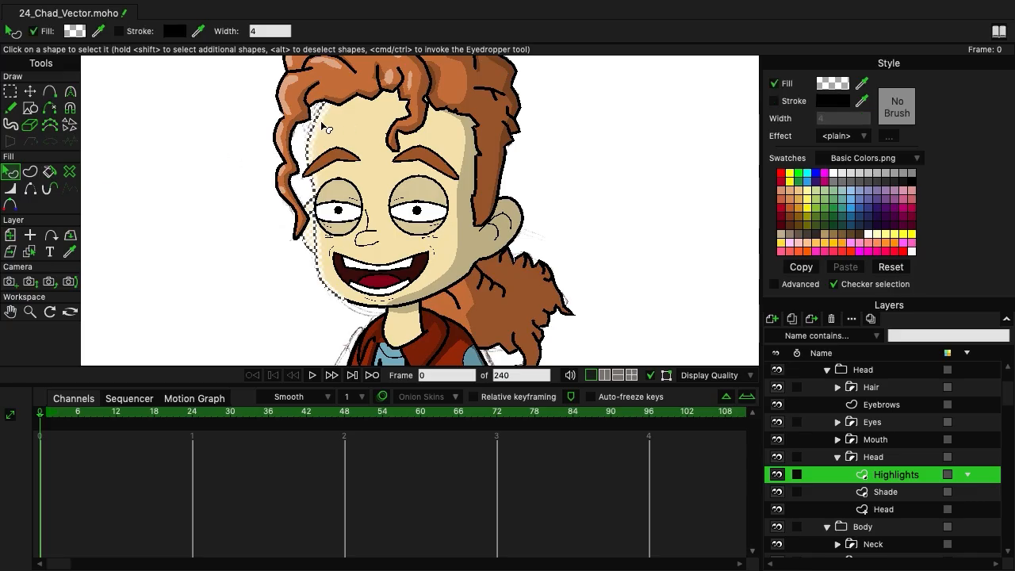
pyautogui.click(832, 87)
pyautogui.moveTo(842, 311)
pyautogui.mouseDown()
pyautogui.moveTo(847, 266)
pyautogui.moveTo(842, 285)
pyautogui.mouseUp()
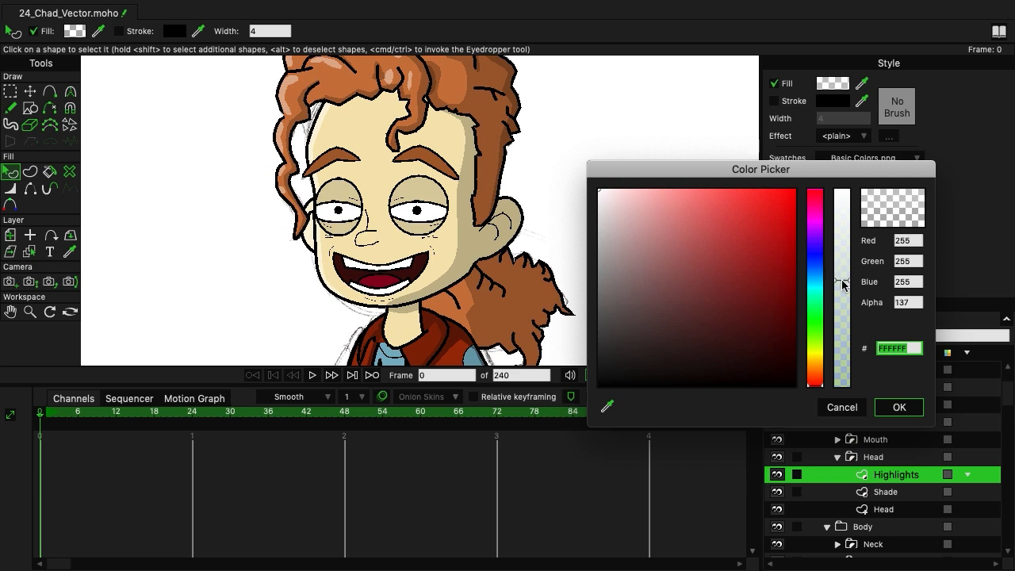
pyautogui.click(901, 407)
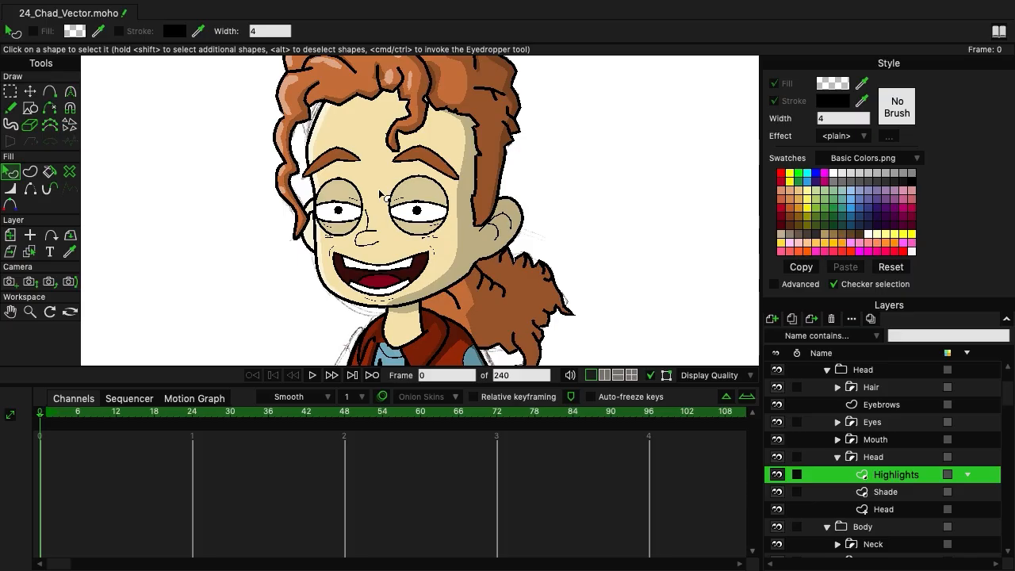
pyautogui.scroll(4, 380, 195)
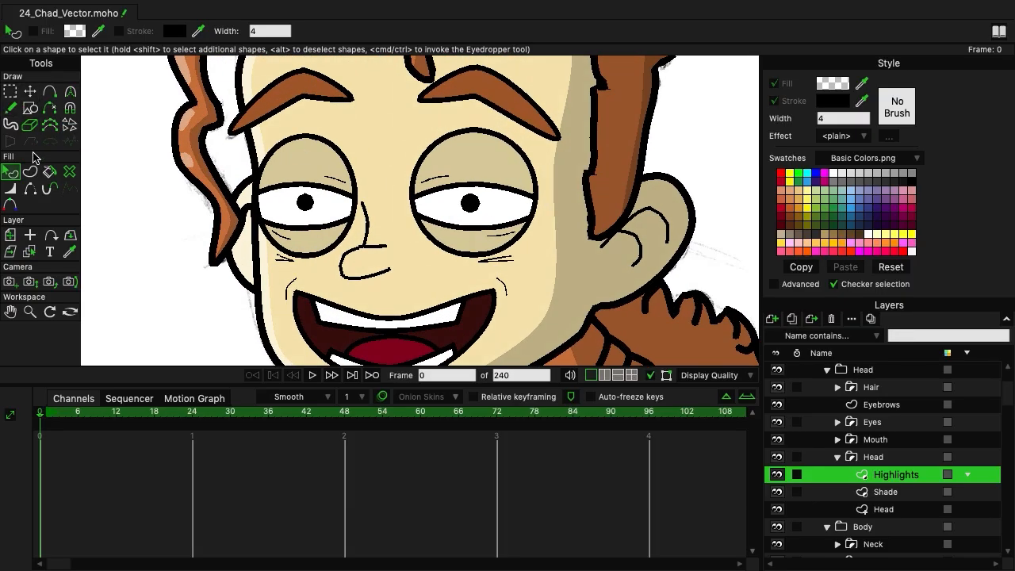
# Draw a small, narrow filled highlight along the nose bridge, between the eyes.
pyautogui.click(46, 94)
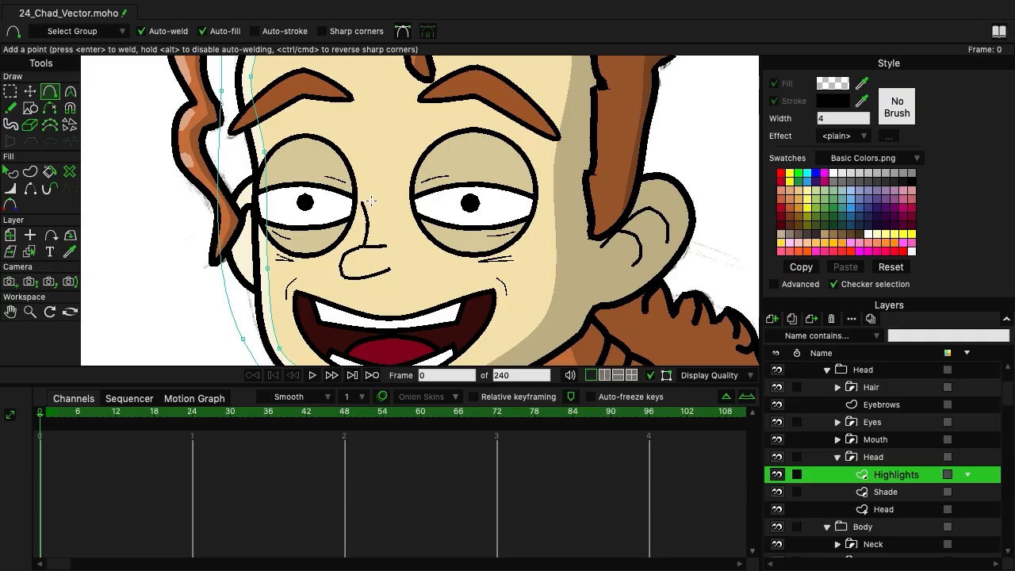
pyautogui.moveTo(374, 222)
pyautogui.mouseDown()
pyautogui.moveTo(371, 240)
pyautogui.moveTo(374, 222)
pyautogui.mouseUp()
pyautogui.moveTo(374, 221); pyautogui.dragTo(372, 201)
pyautogui.hotkey('ctrl', 'z')
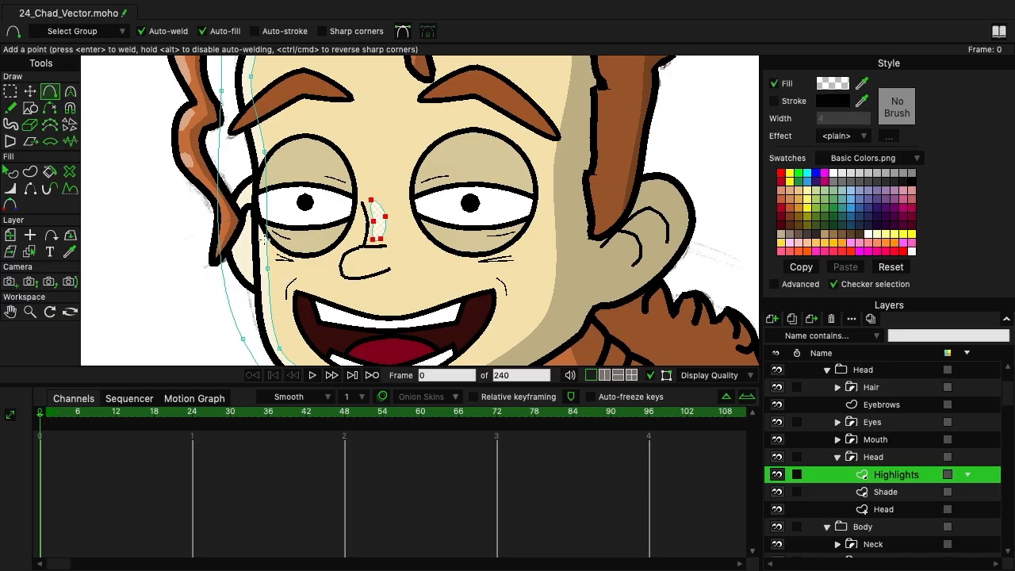
# Draw a small oval on the nose tip and create a filled highlight shape from it.
pyautogui.click(30, 108)
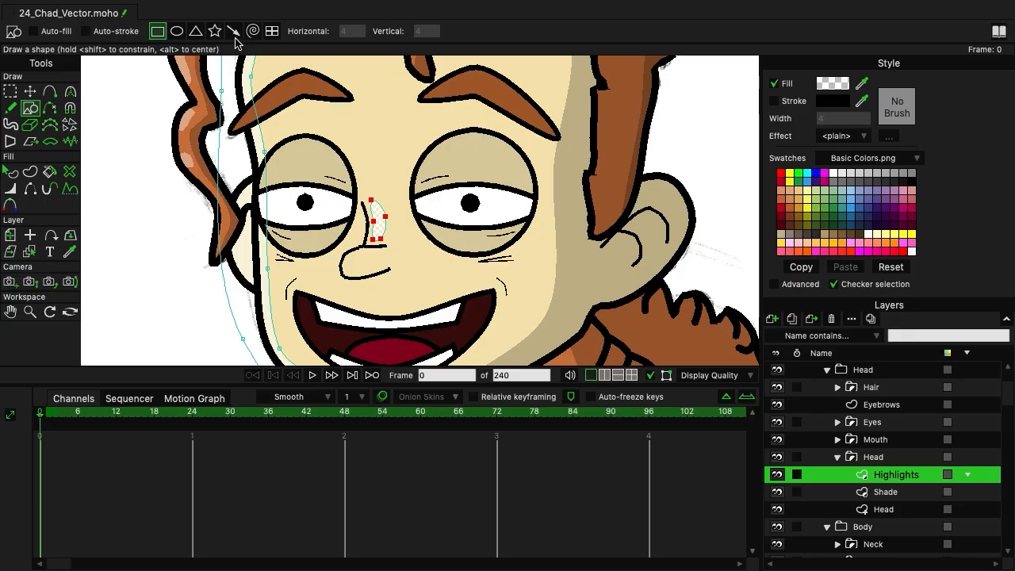
pyautogui.click(176, 30)
pyautogui.moveTo(347, 261); pyautogui.dragTo(363, 268)
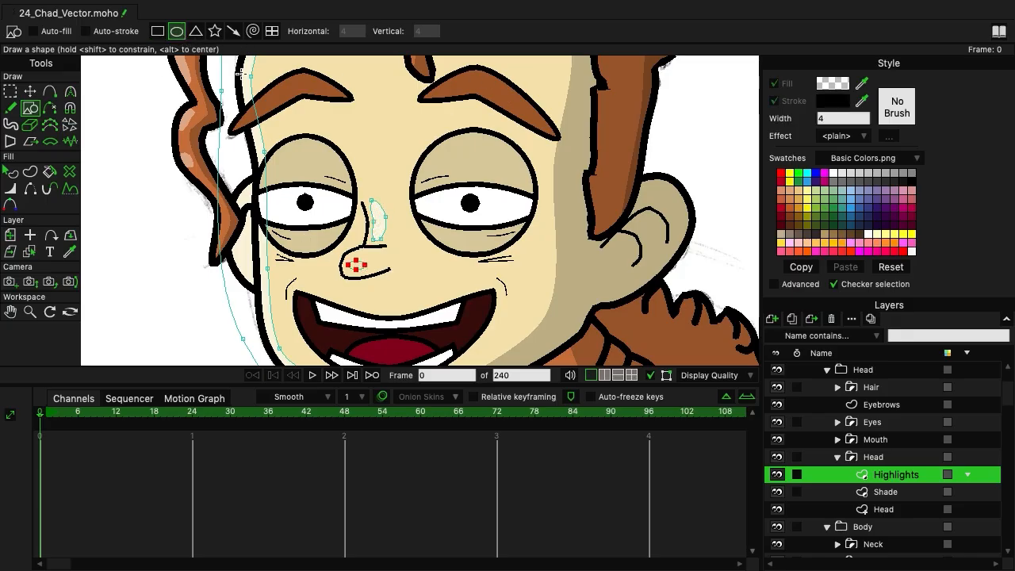
pyautogui.click(30, 171)
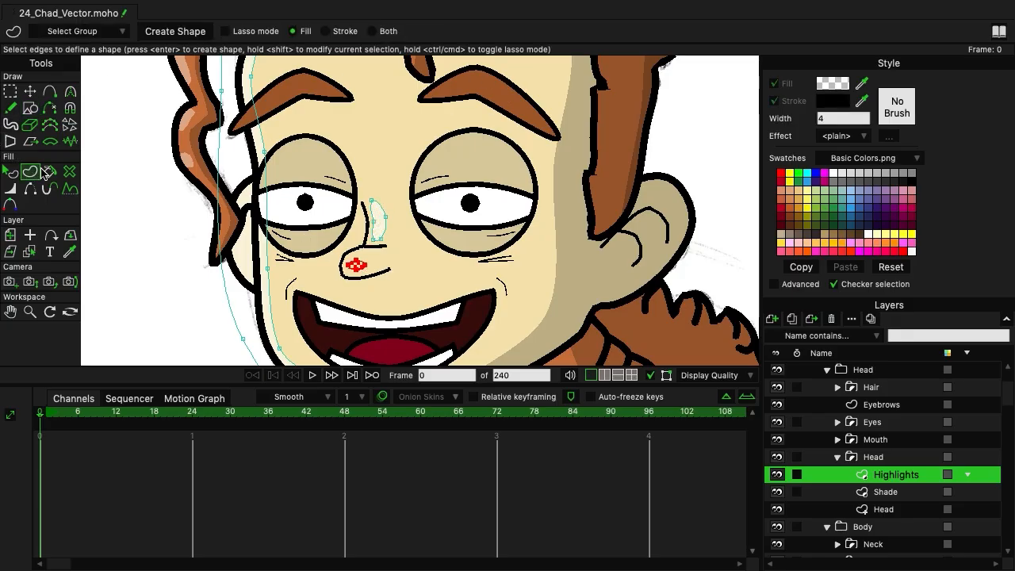
pyautogui.click(181, 35)
pyautogui.click(10, 91)
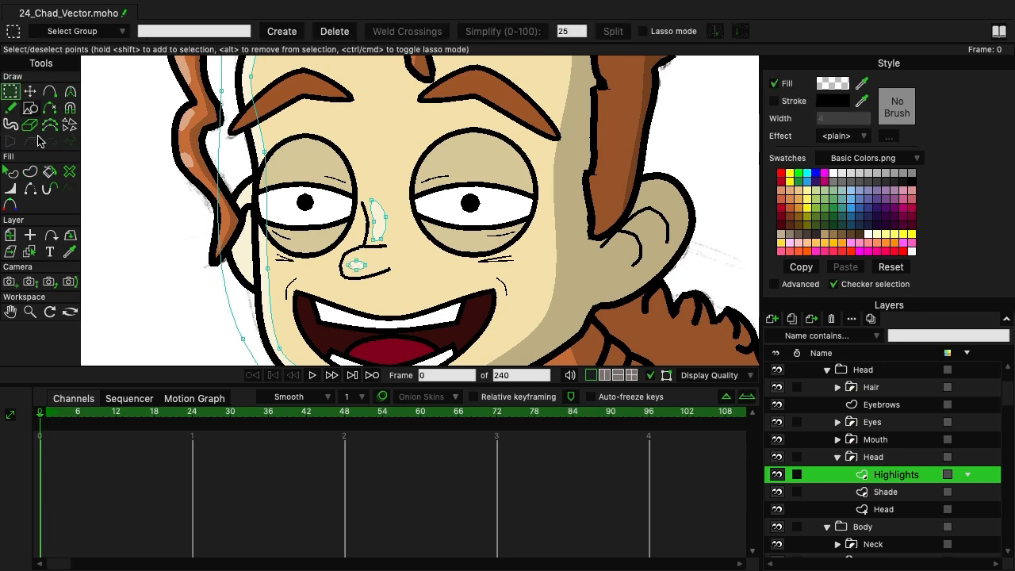
# Draw small ovals above the upper lip and on the chin, and create filled highlight shapes from both.
pyautogui.click(30, 108)
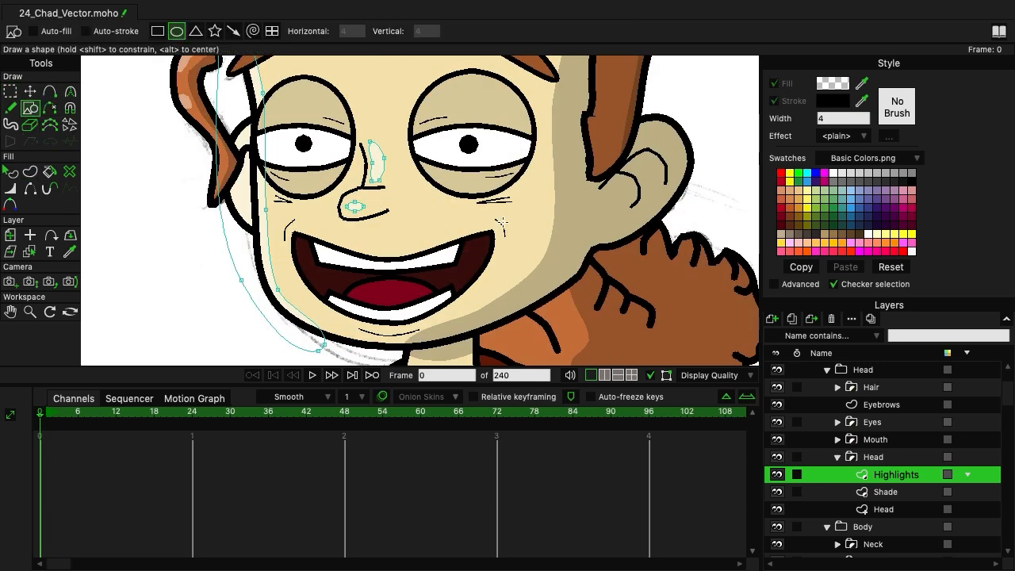
pyautogui.moveTo(370, 243); pyautogui.dragTo(388, 252)
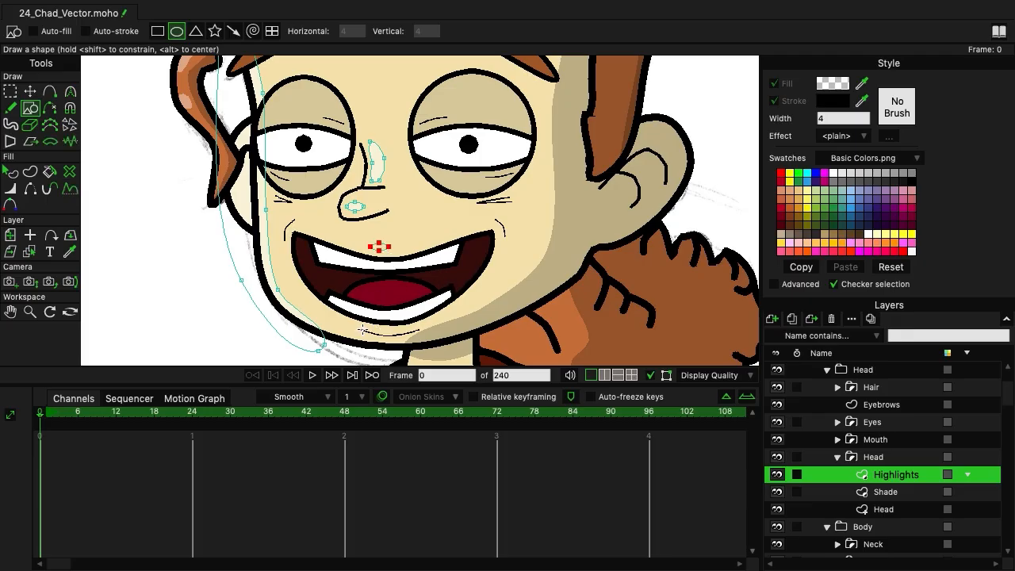
pyautogui.moveTo(367, 325); pyautogui.dragTo(389, 331)
pyautogui.click(10, 91)
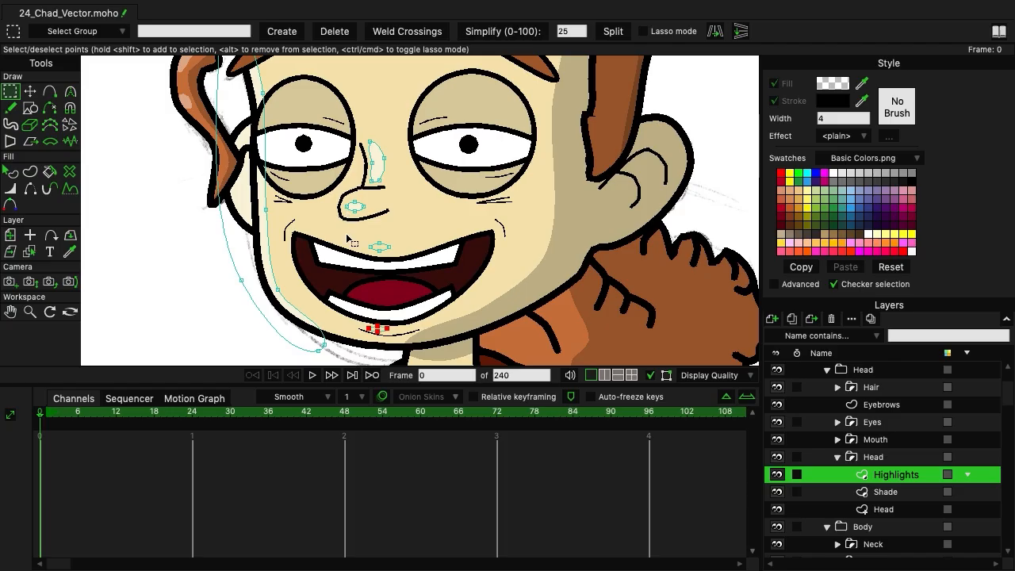
pyautogui.moveTo(349, 239); pyautogui.dragTo(412, 343)
pyautogui.click(30, 171)
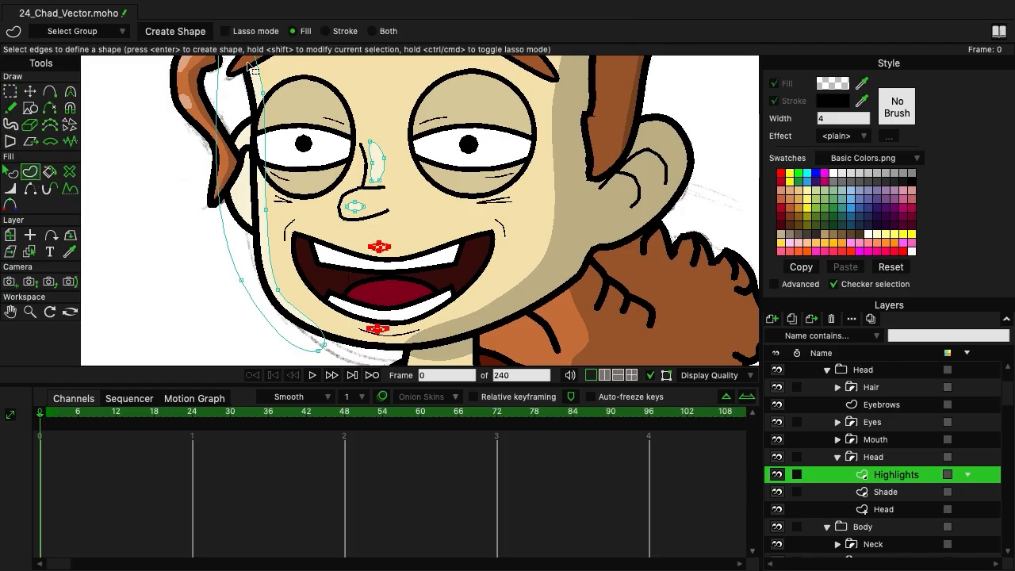
pyautogui.click(162, 33)
pyautogui.click(11, 92)
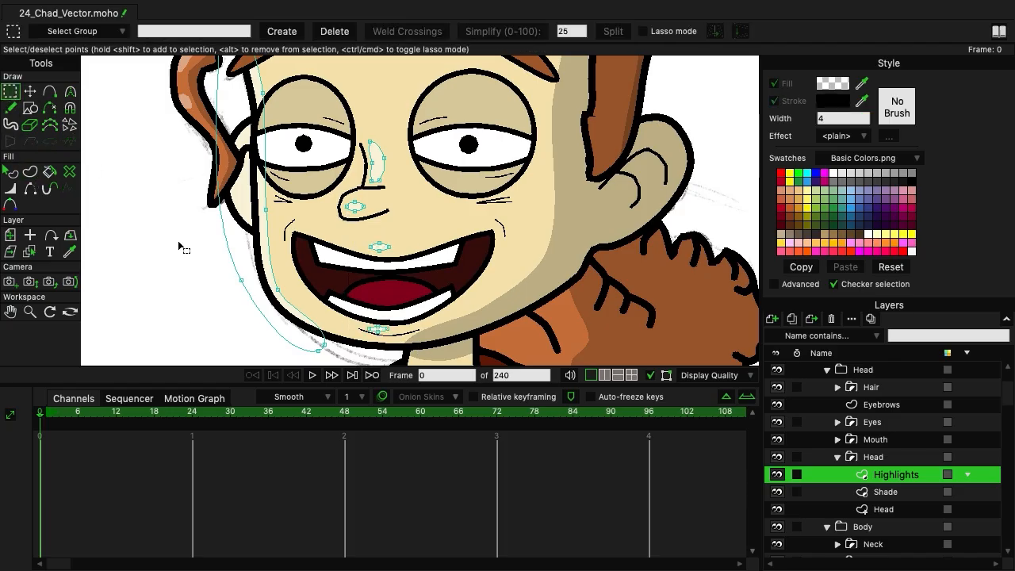
# Adjust the nose bridge highlight's points to make it slimmer and bring its upper tip closer to the nose line.
pyautogui.click(30, 91)
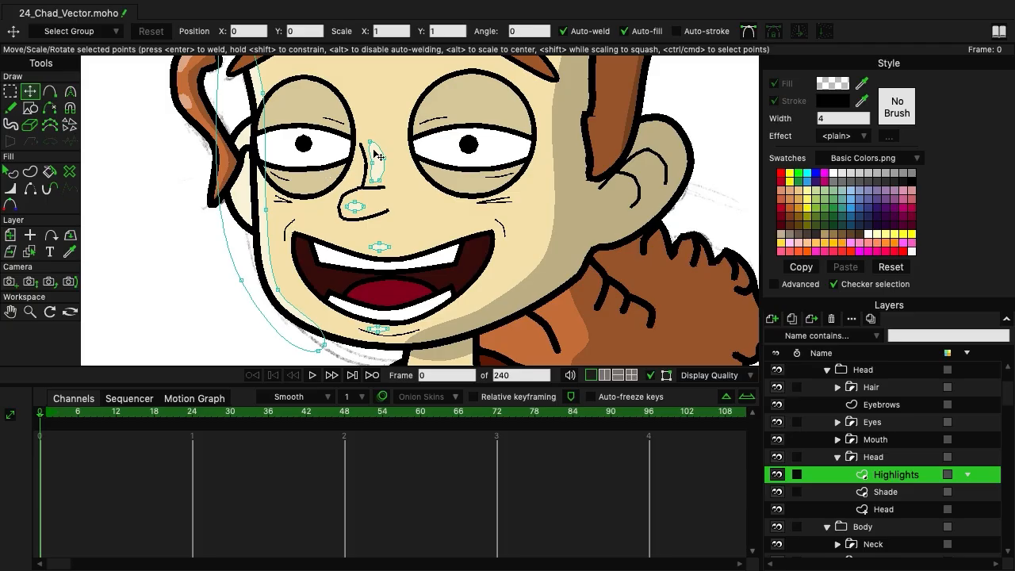
pyautogui.moveTo(372, 148); pyautogui.dragTo(380, 183)
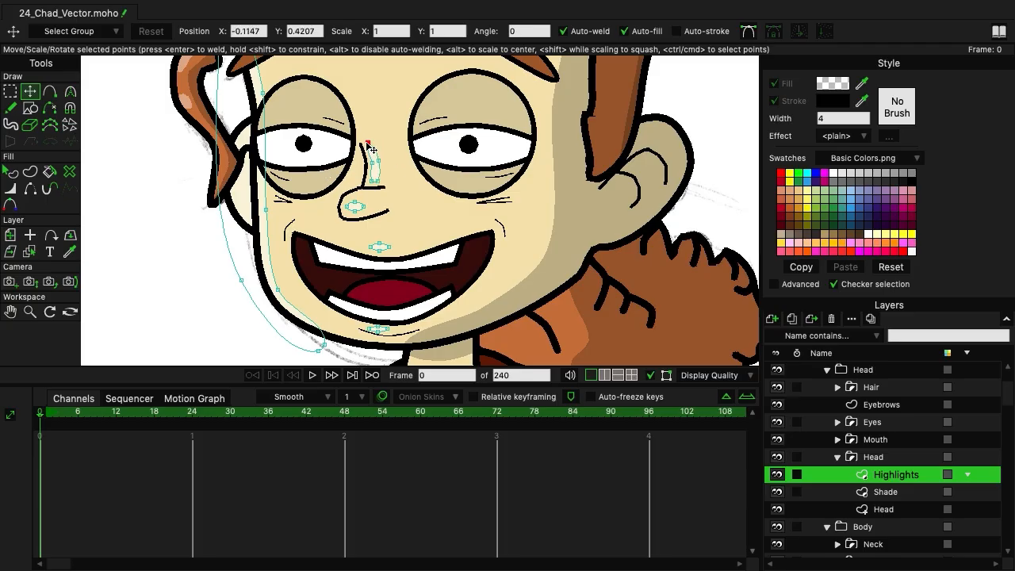
pyautogui.moveTo(372, 149); pyautogui.dragTo(369, 144)
pyautogui.scroll(-4, 301, 253)
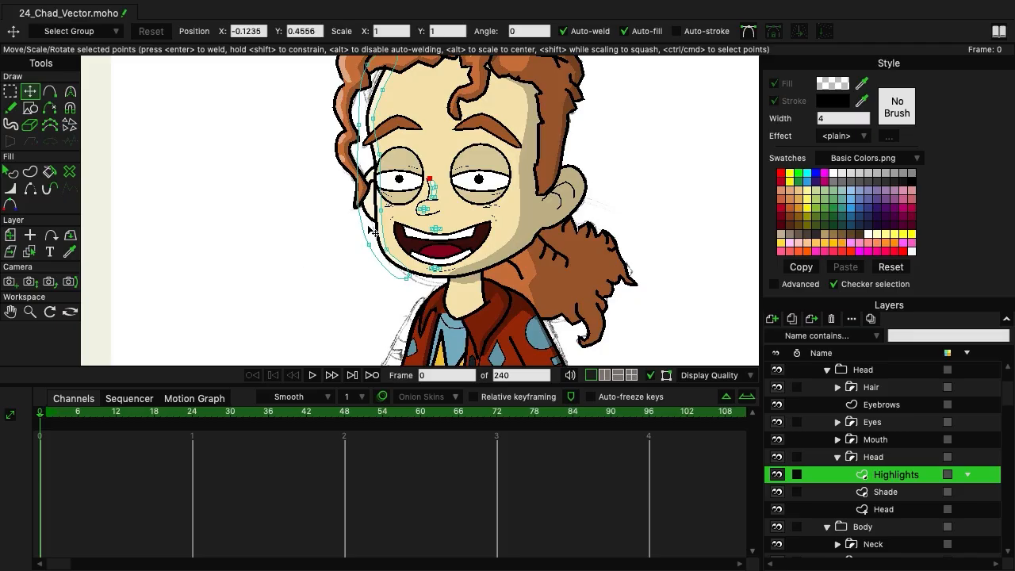
pyautogui.moveTo(371, 231); pyautogui.dragTo(322, 268)
# Expand the Eyes group and add a vector layer named Highlights above Top Eye Lids.
pyautogui.click(897, 460)
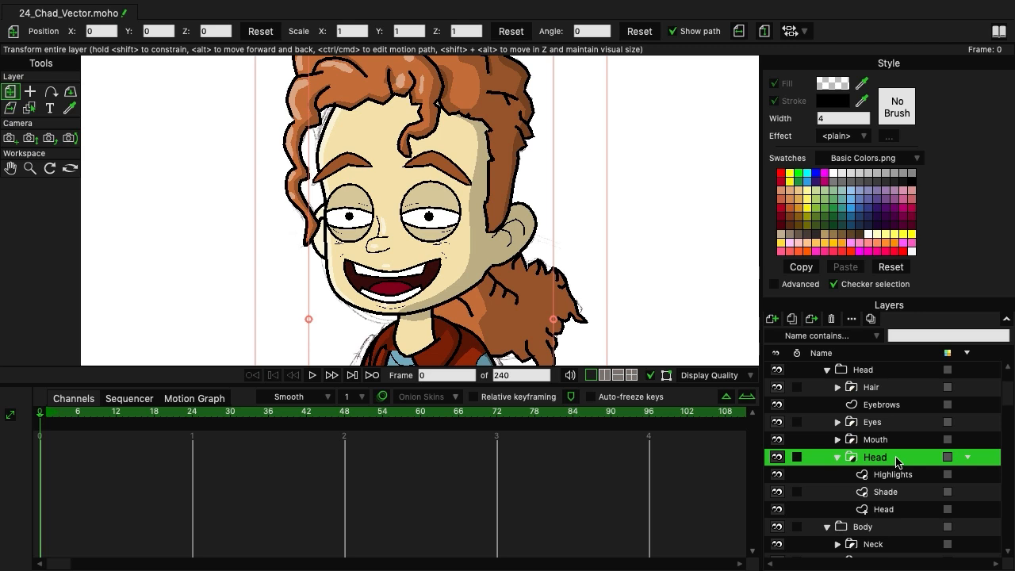
pyautogui.click(836, 423)
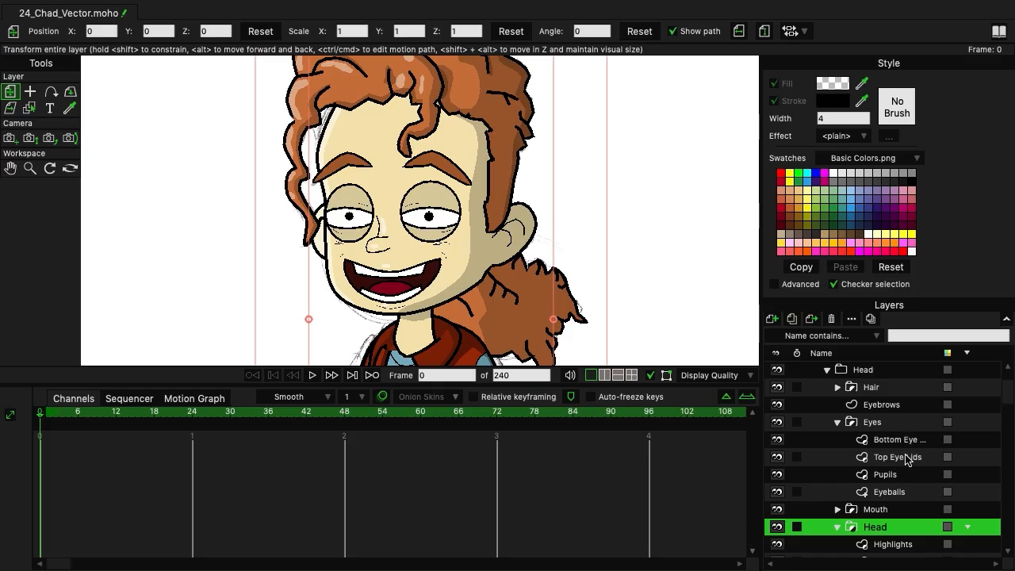
pyautogui.click(907, 463)
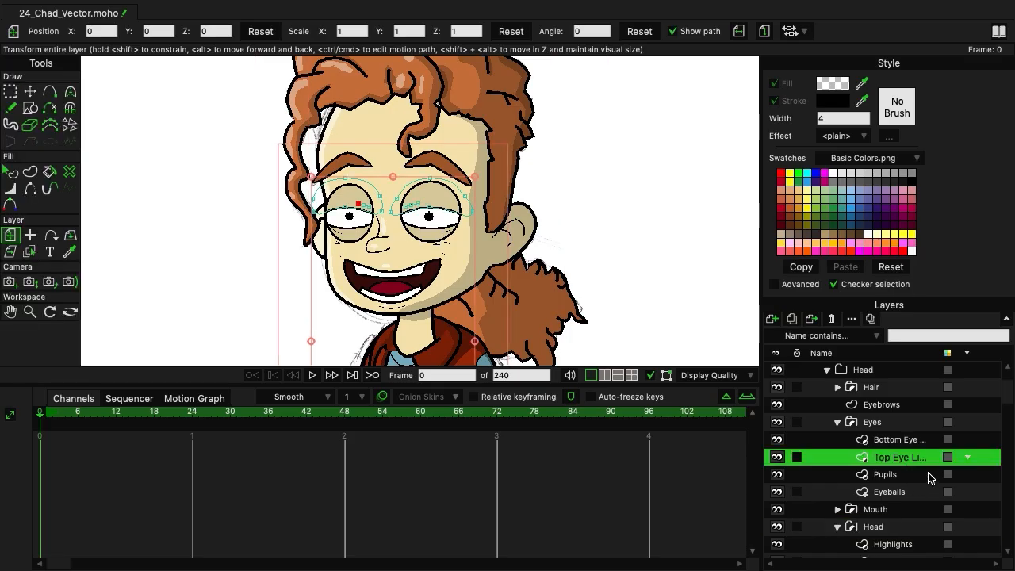
pyautogui.click(772, 317)
pyautogui.click(784, 333)
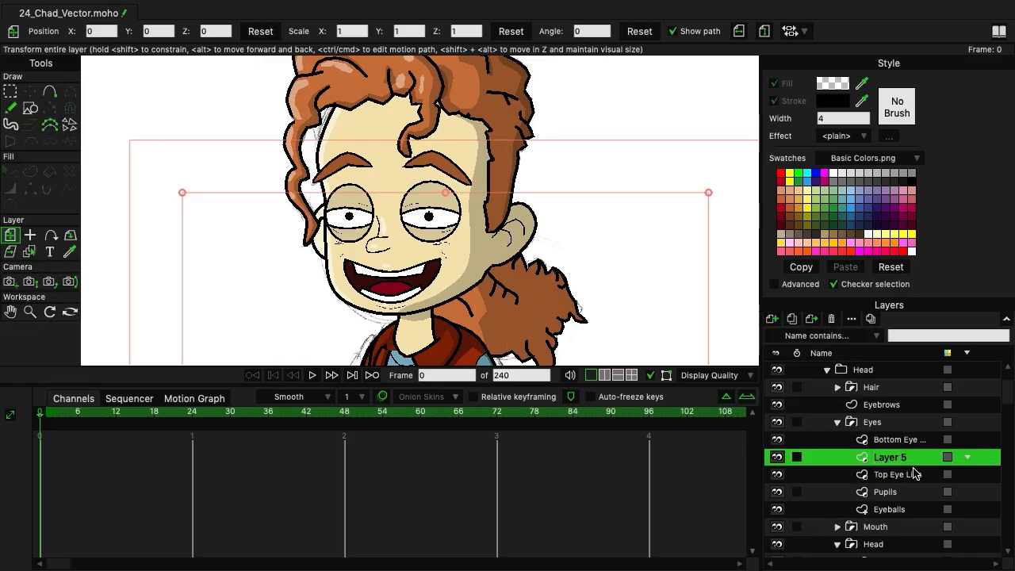
pyautogui.doubleClick(904, 458)
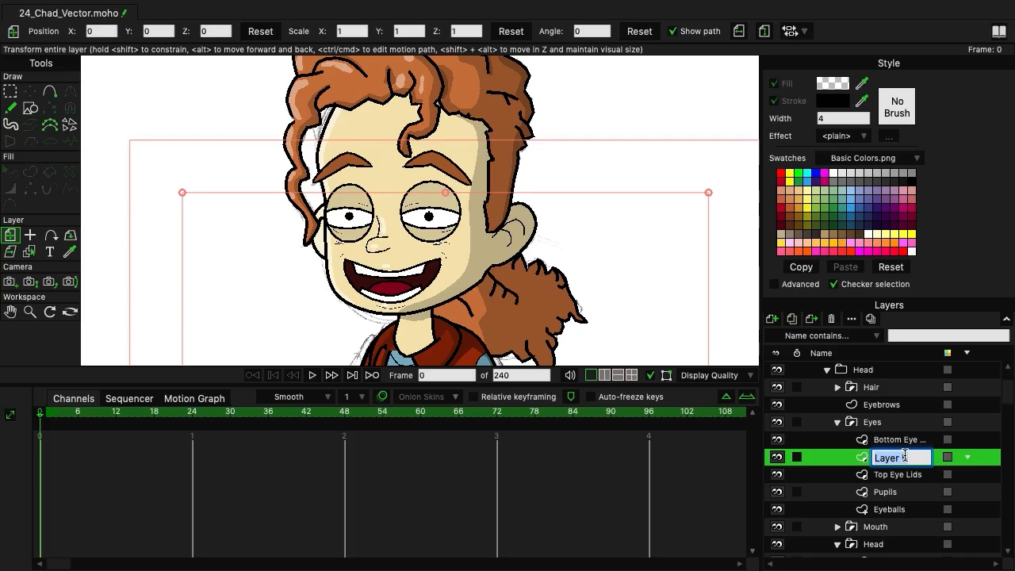
pyautogui.write('Highlights')
pyautogui.press('Return')
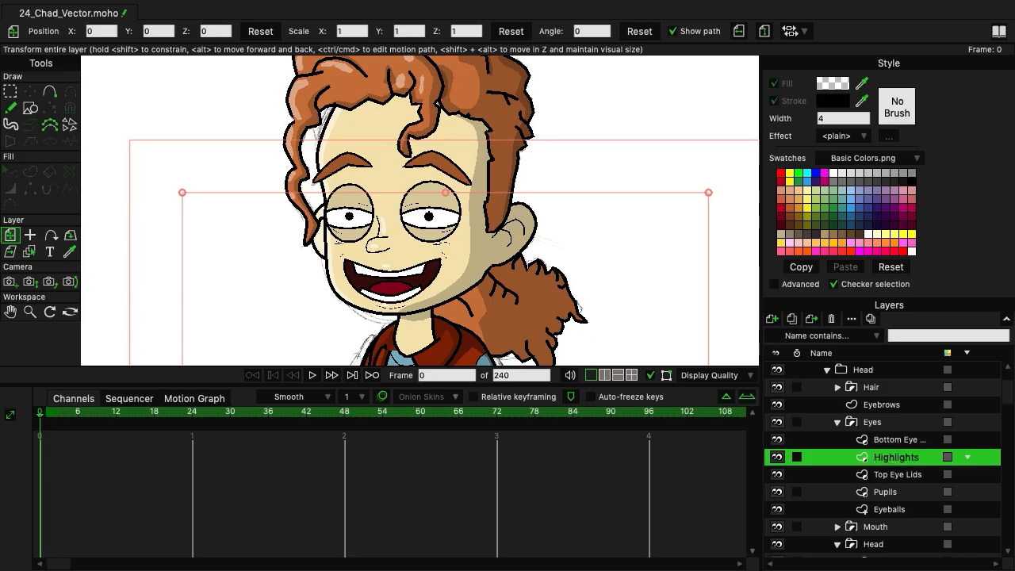
# Draw a tall filled highlight on the upper eyelid nearer the shaded side of the face and adjust its lower corner.
pyautogui.scroll(5, 396, 206)
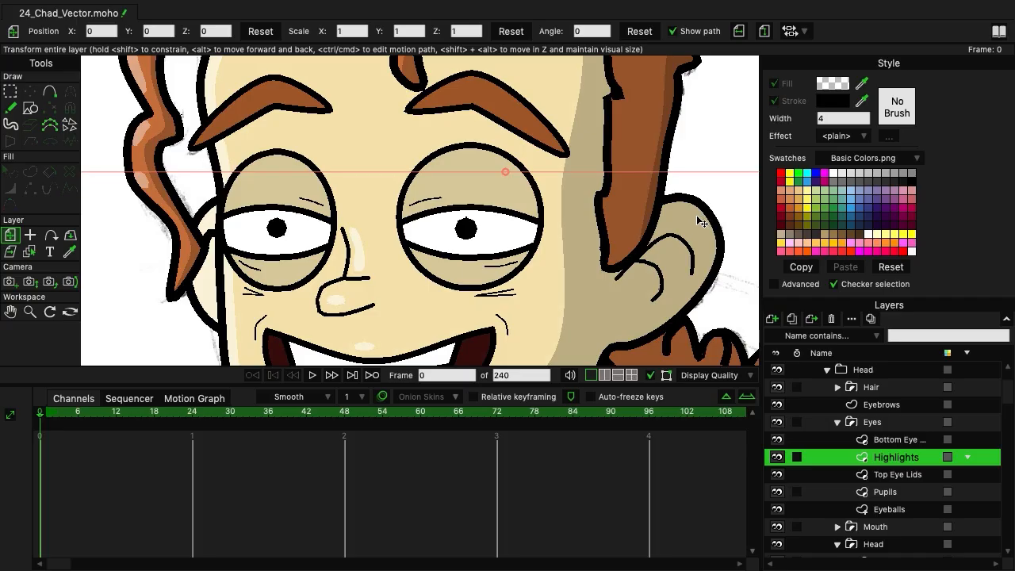
pyautogui.click(50, 94)
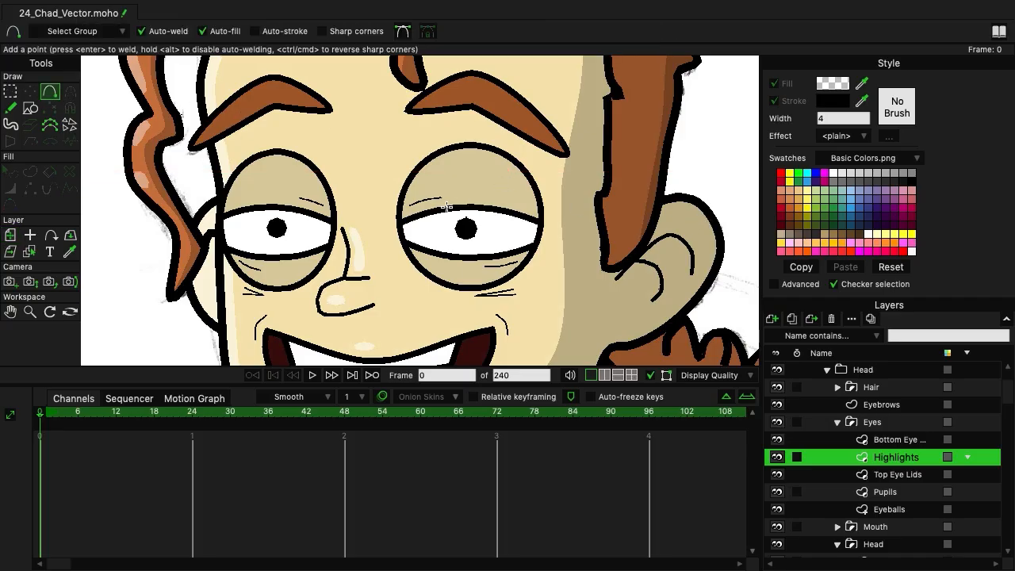
pyautogui.moveTo(446, 206)
pyautogui.mouseDown()
pyautogui.moveTo(474, 208)
pyautogui.moveTo(479, 152)
pyautogui.moveTo(446, 206)
pyautogui.mouseUp()
pyautogui.press('t')
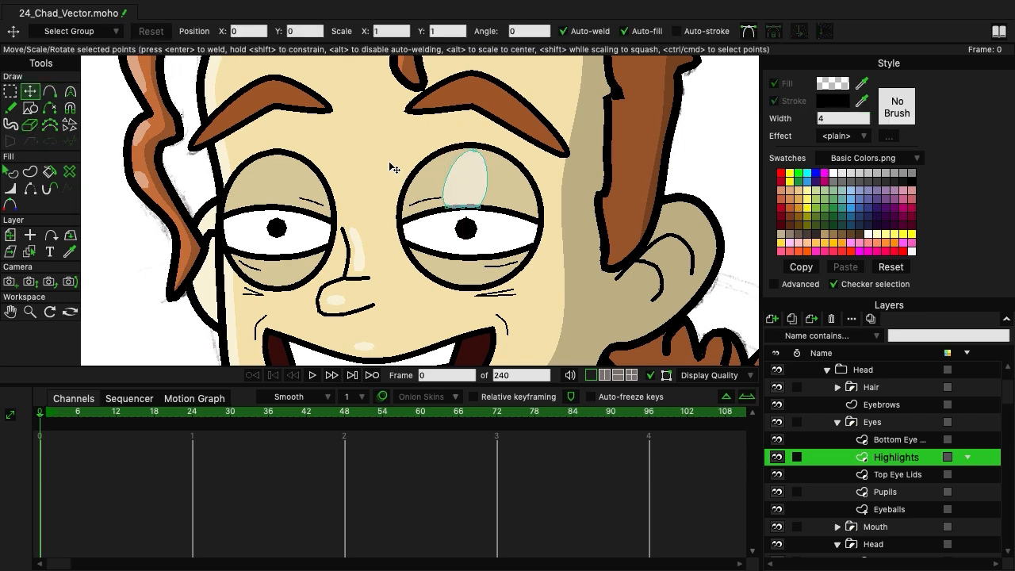
pyautogui.click(447, 206)
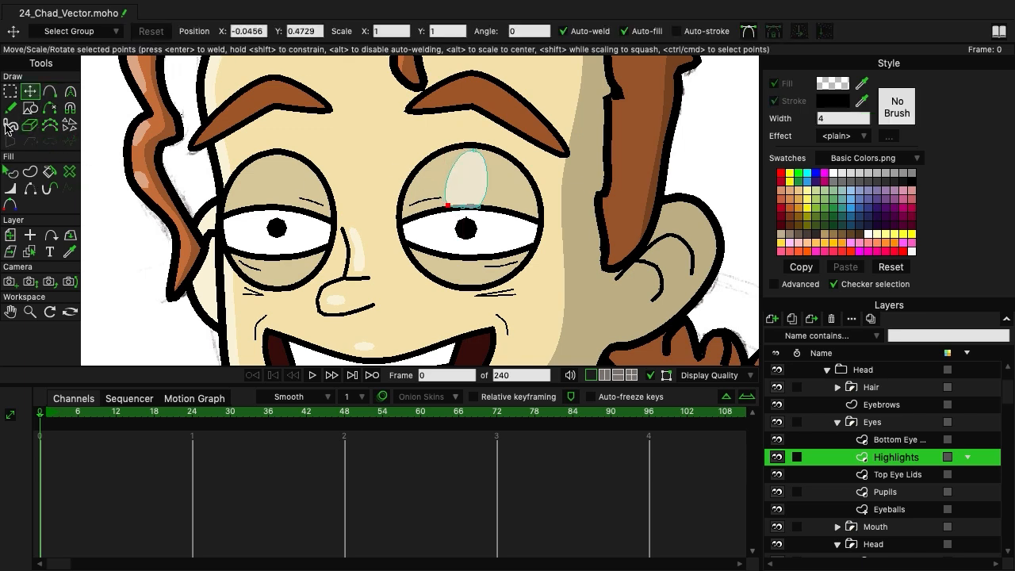
# Set the curvature of all the eyelid highlight's points to 0.1360.
pyautogui.click(57, 92)
pyautogui.click(69, 93)
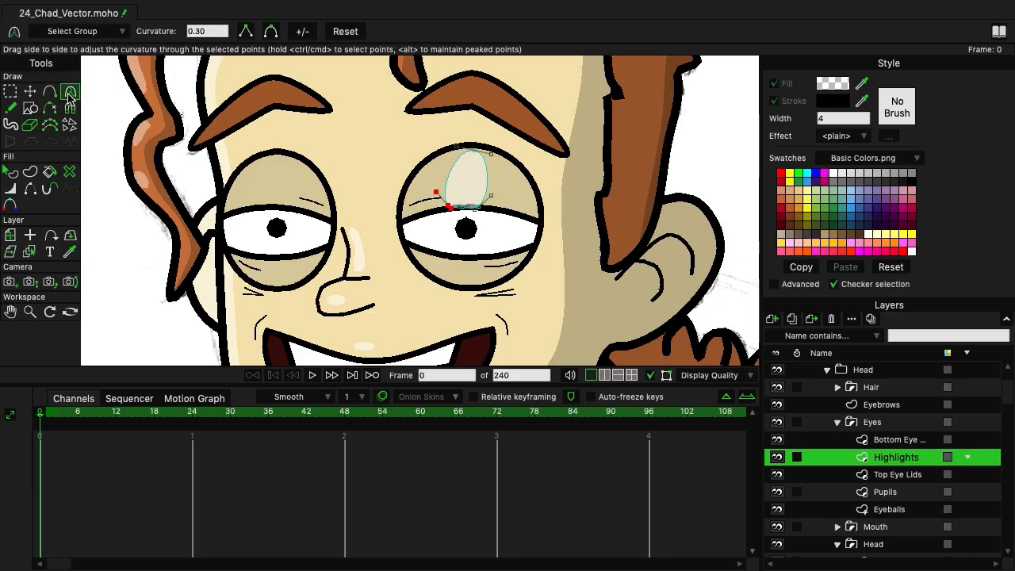
pyautogui.moveTo(299, 125); pyautogui.dragTo(278, 118)
pyautogui.press('super+a')
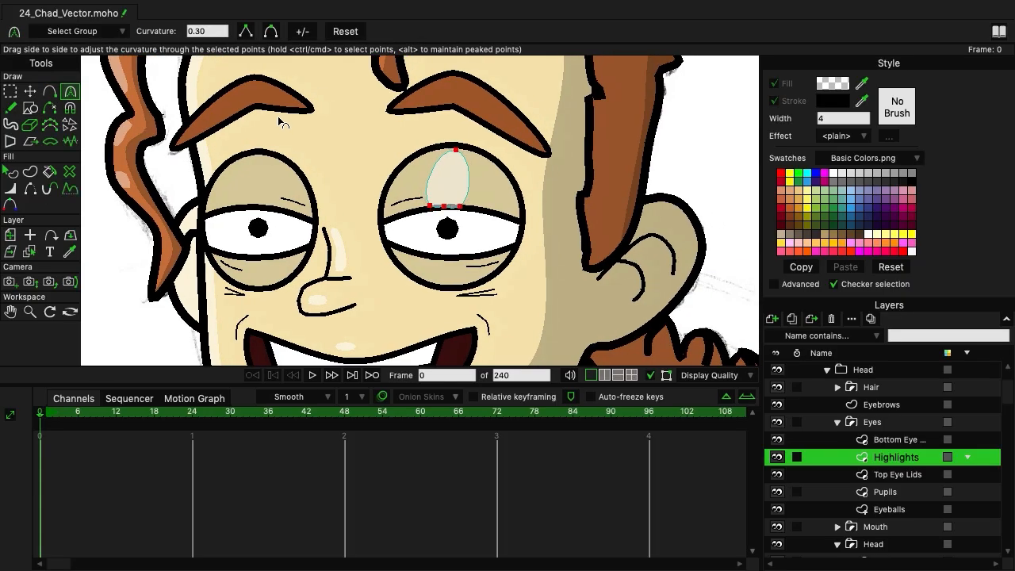
pyautogui.click(220, 31)
pyautogui.write('0.2310')
pyautogui.press('Return')
pyautogui.write('0.16')
pyautogui.press('Return')
pyautogui.write('0.1360')
pyautogui.press('Return')
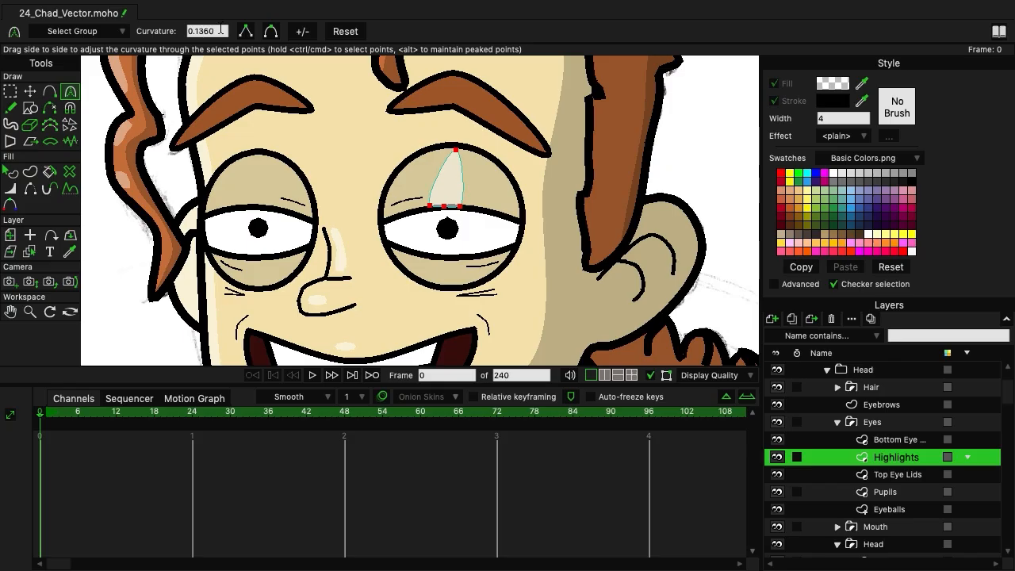
# Narrow the base of the eyelid highlight and sharpen the curve at its upper tip.
pyautogui.click(29, 91)
pyautogui.click(114, 171)
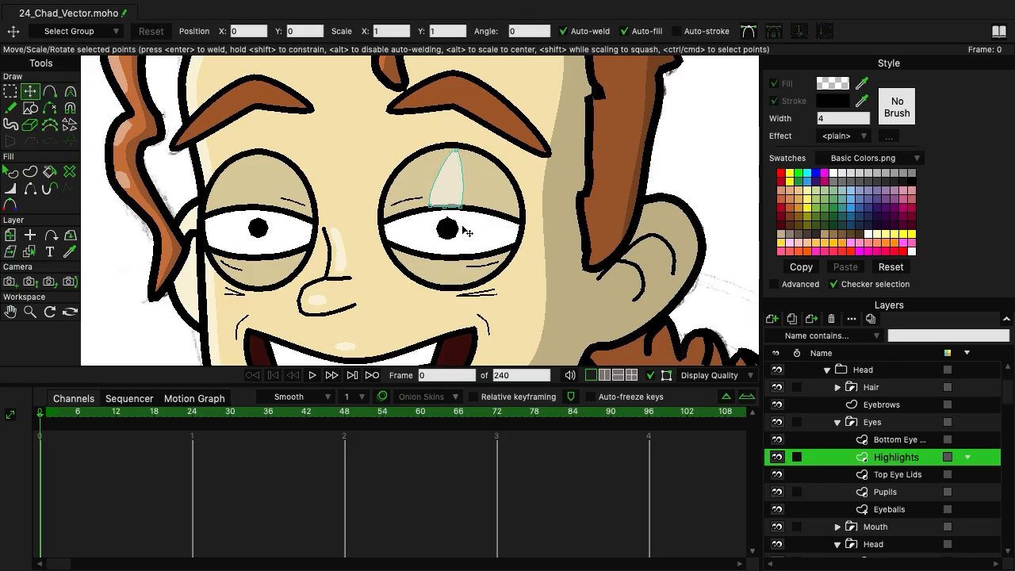
pyautogui.moveTo(435, 208)
pyautogui.mouseDown()
pyautogui.moveTo(457, 210)
pyautogui.moveTo(439, 207)
pyautogui.mouseUp()
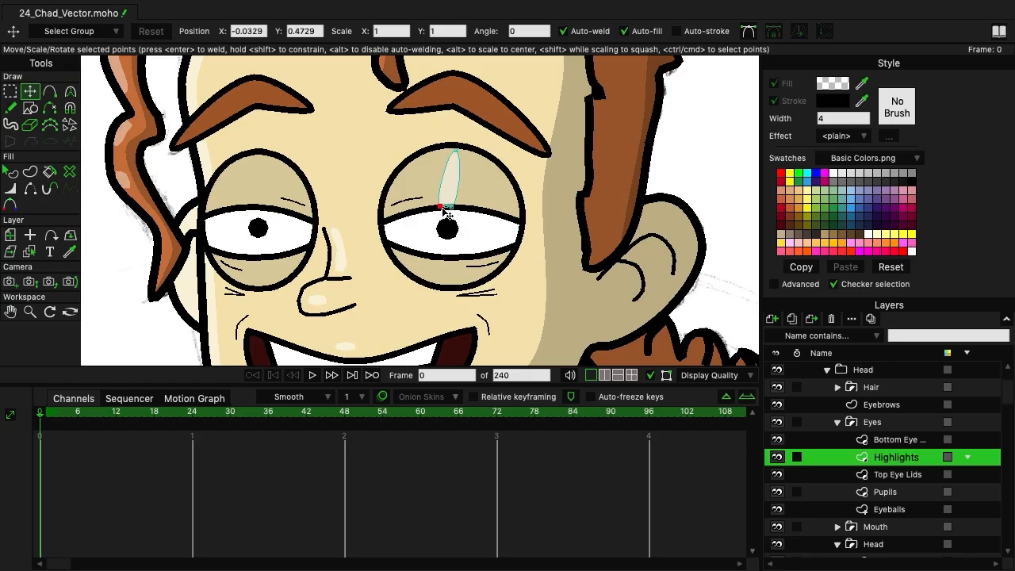
pyautogui.click(70, 92)
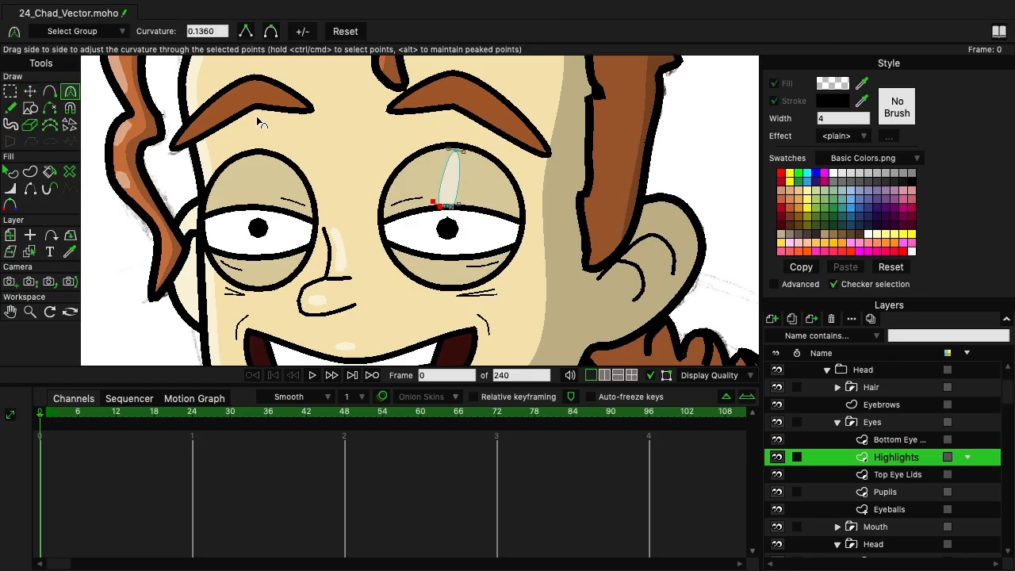
pyautogui.click(464, 158)
pyautogui.moveTo(465, 158)
pyautogui.mouseDown()
pyautogui.moveTo(454, 154)
pyautogui.moveTo(461, 148)
pyautogui.mouseUp()
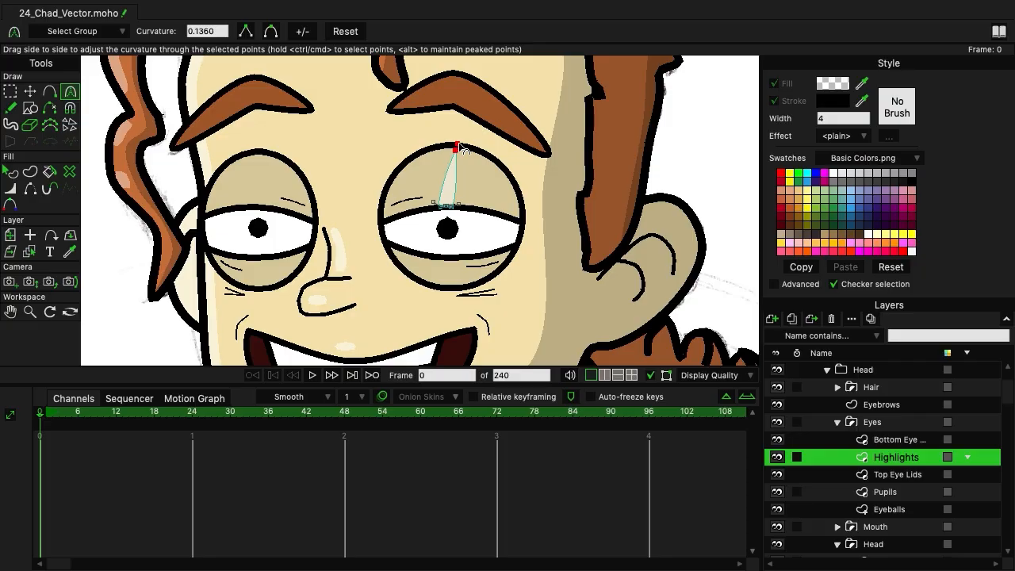
# Lower the eyelid highlight's upper tip and fit its base points just above the lid's edge.
pyautogui.click(30, 92)
pyautogui.moveTo(457, 150); pyautogui.dragTo(456, 157)
pyautogui.moveTo(445, 205); pyautogui.dragTo(447, 210)
pyautogui.click(449, 210)
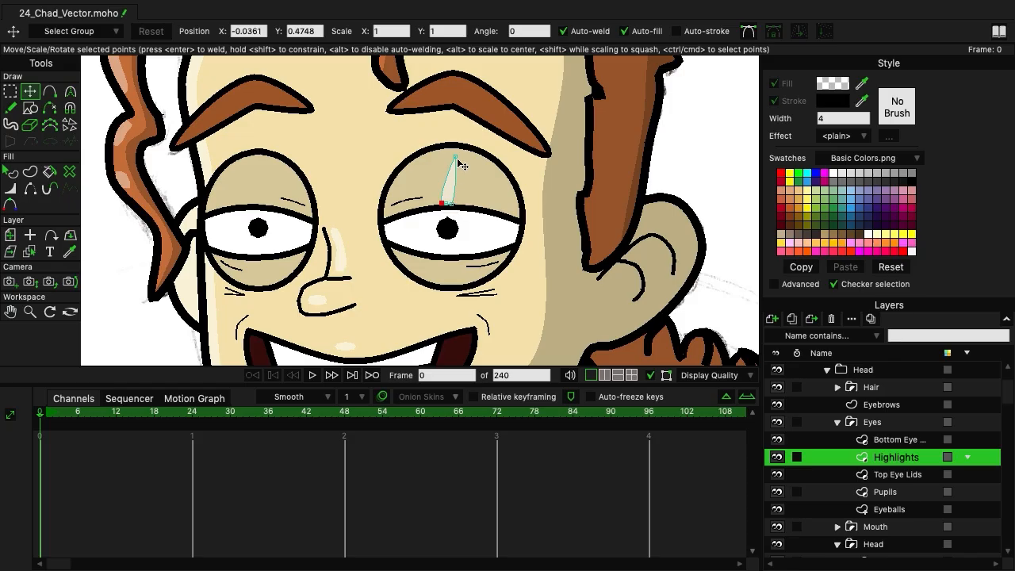
pyautogui.click(890, 444)
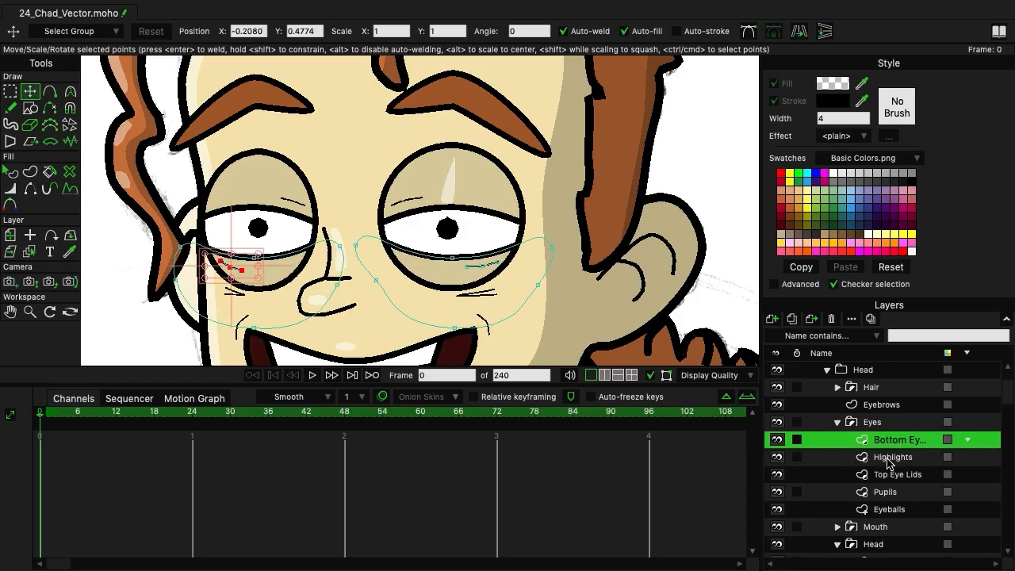
pyautogui.click(891, 459)
pyautogui.moveTo(440, 207); pyautogui.dragTo(445, 206)
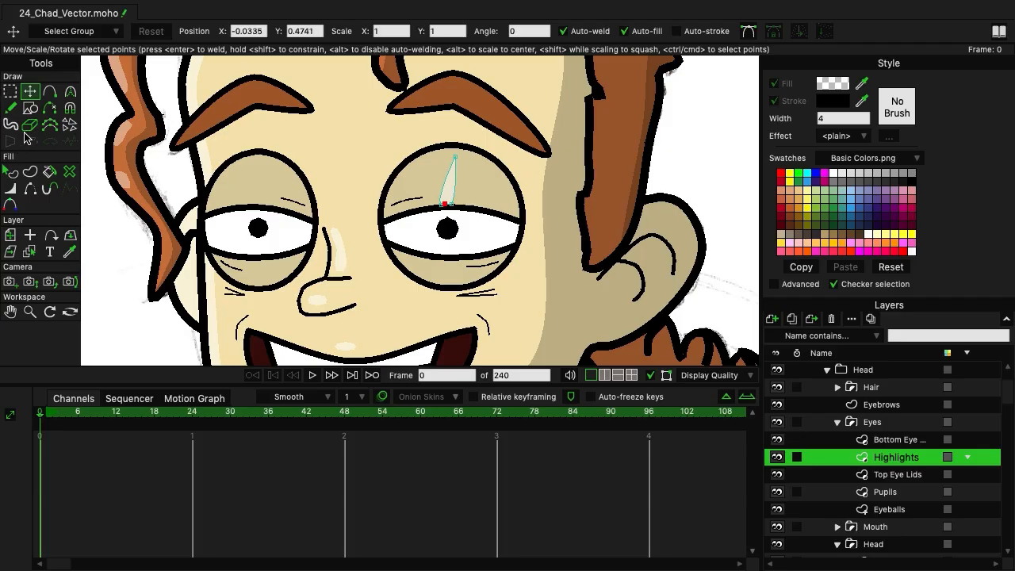
pyautogui.click(49, 91)
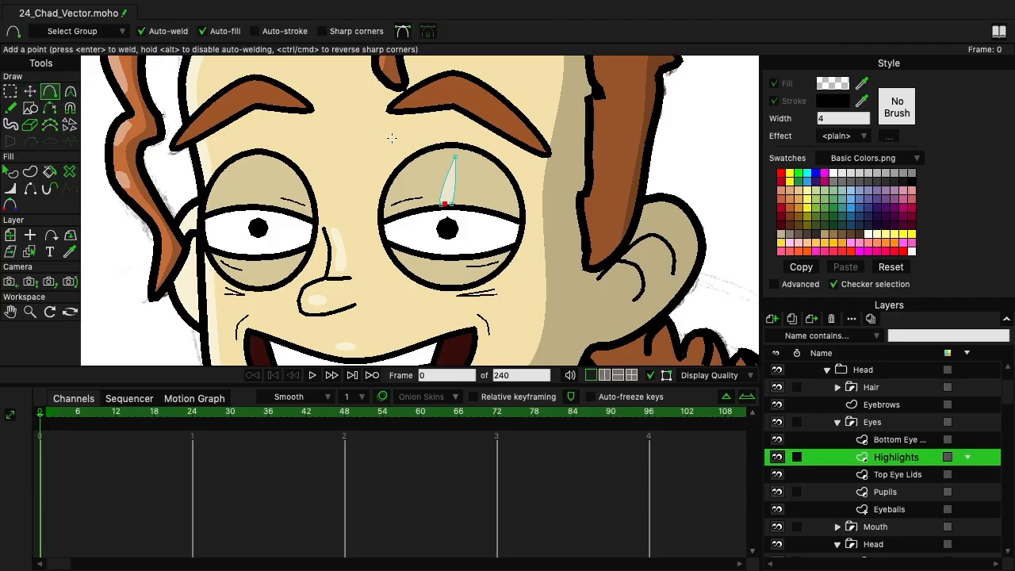
# Add a mid-height point to the upper eyelid highlight's outer edge on the shaded side and pull it inward to shape the curve.
pyautogui.click(454, 184)
pyautogui.click(30, 92)
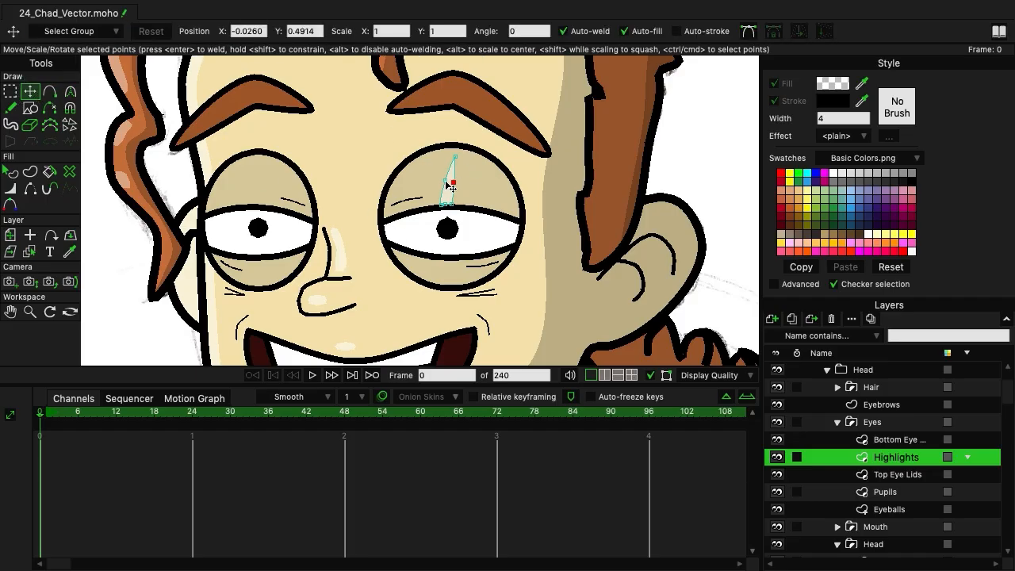
pyautogui.moveTo(453, 182); pyautogui.dragTo(449, 195)
# Duplicate the eyelid highlight onto the other upper eyelid, near its outer edge, and shorten the copy to fit the smaller lid.
pyautogui.press('Tab')
pyautogui.hotkey('ctrl', 'a')
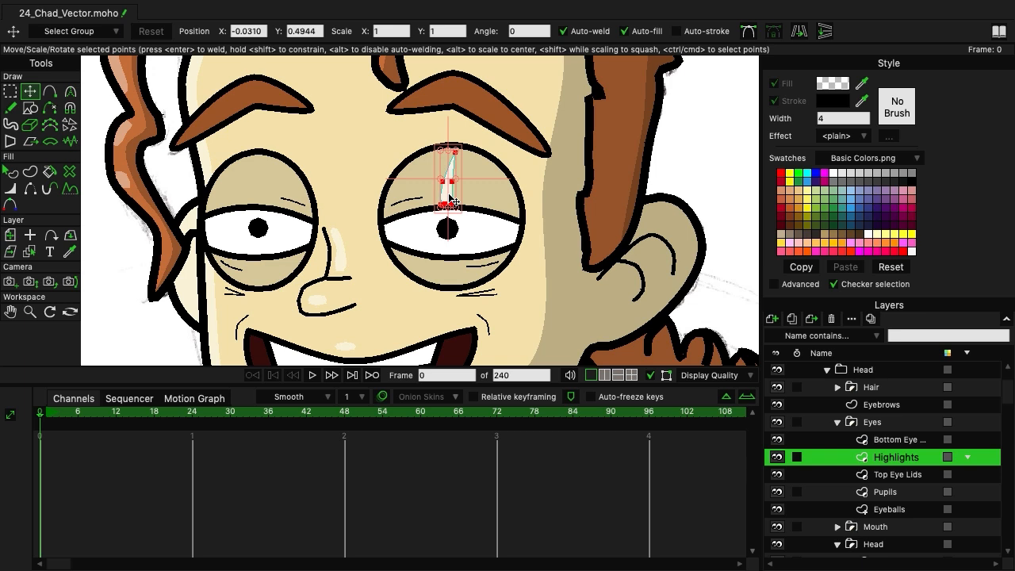
pyautogui.moveTo(448, 200); pyautogui.dragTo(252, 204)
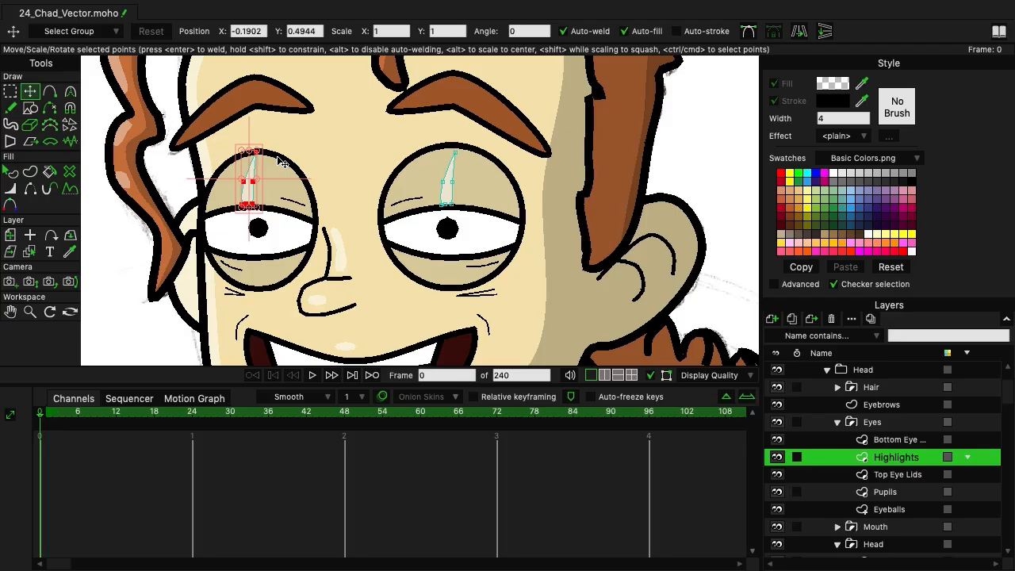
pyautogui.moveTo(255, 204); pyautogui.dragTo(236, 203)
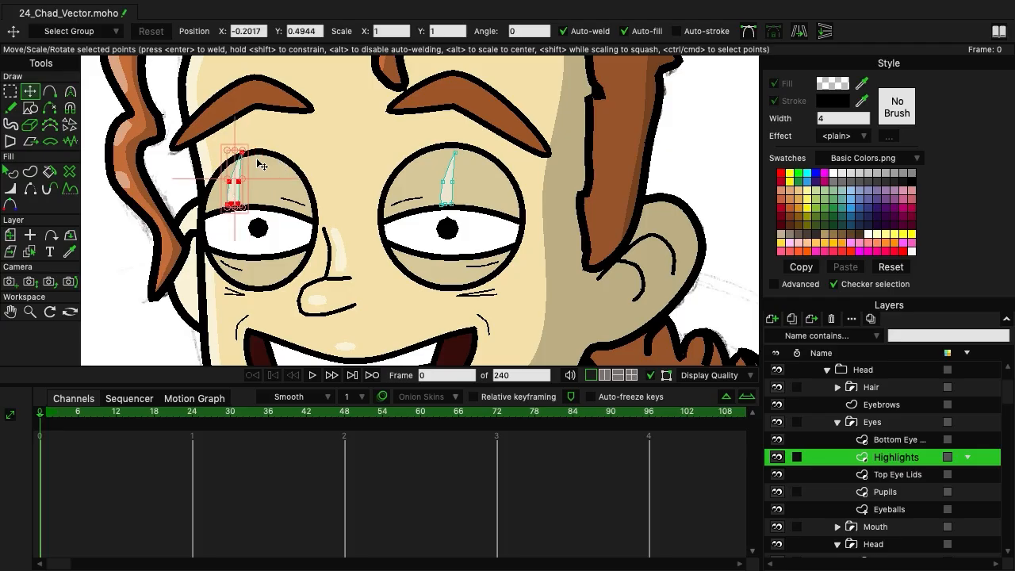
pyautogui.moveTo(235, 151); pyautogui.dragTo(237, 169)
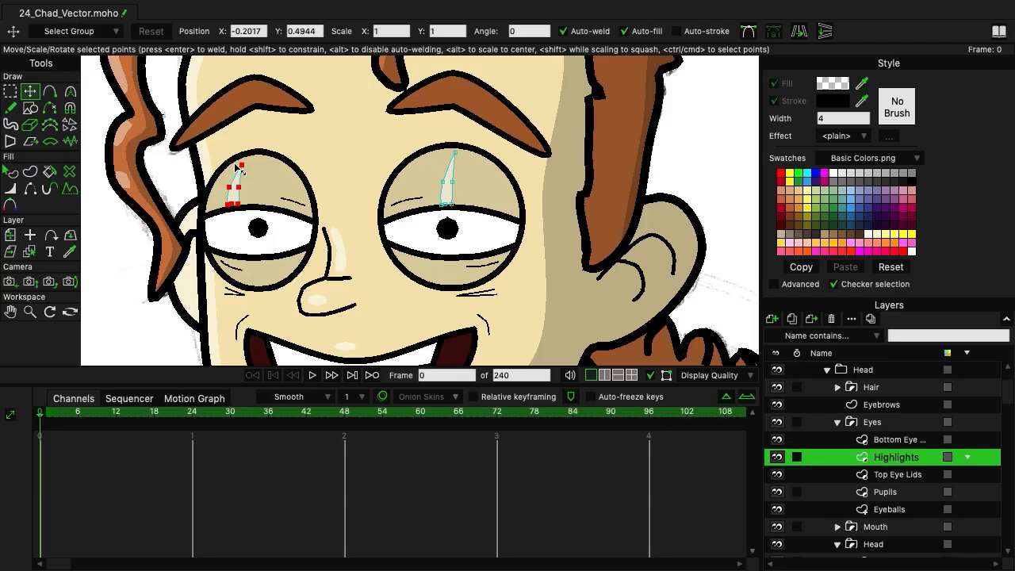
pyautogui.moveTo(235, 166); pyautogui.dragTo(237, 169)
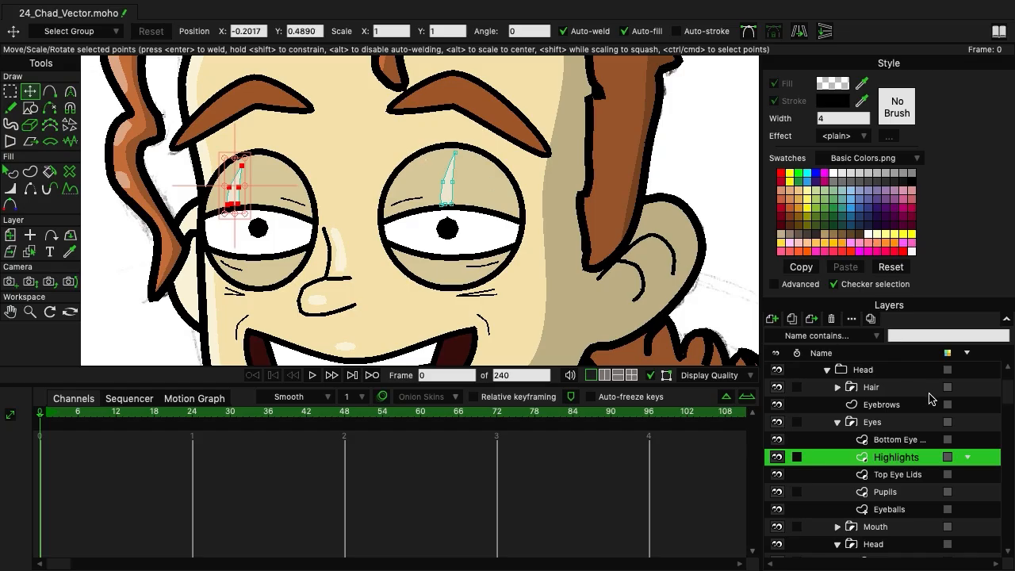
# Raise the Highlights layer above the bottom eyelids layer and place vertically flipped copies of both highlights on the lower lids.
pyautogui.moveTo(901, 460); pyautogui.dragTo(902, 441)
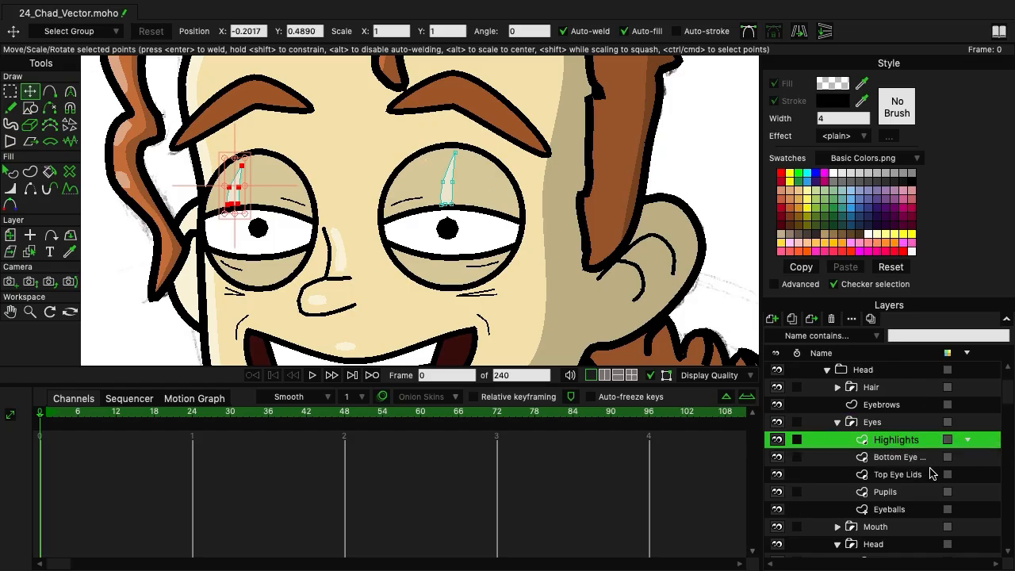
pyautogui.click(11, 92)
pyautogui.moveTo(199, 132); pyautogui.dragTo(519, 270)
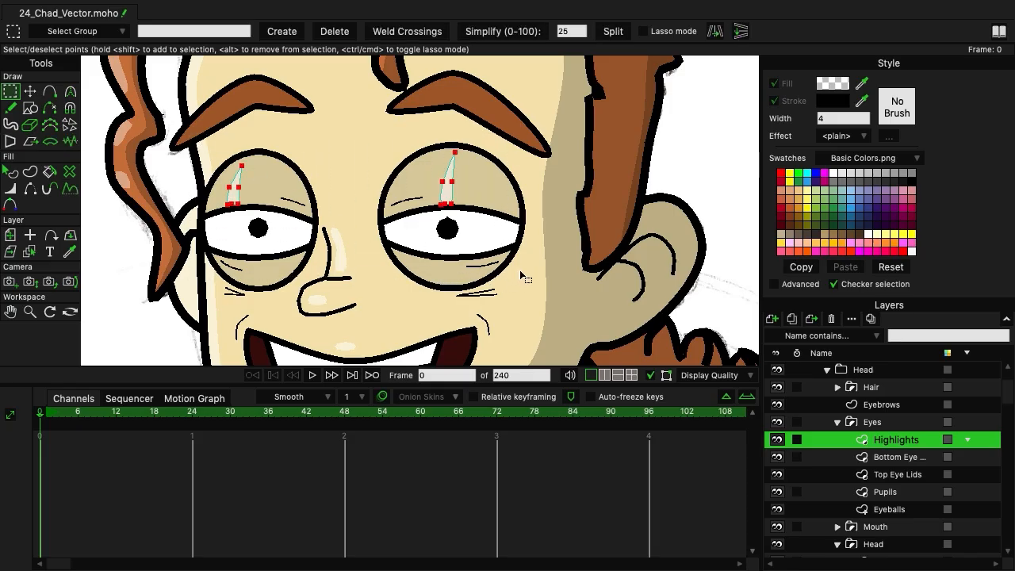
pyautogui.press('t')
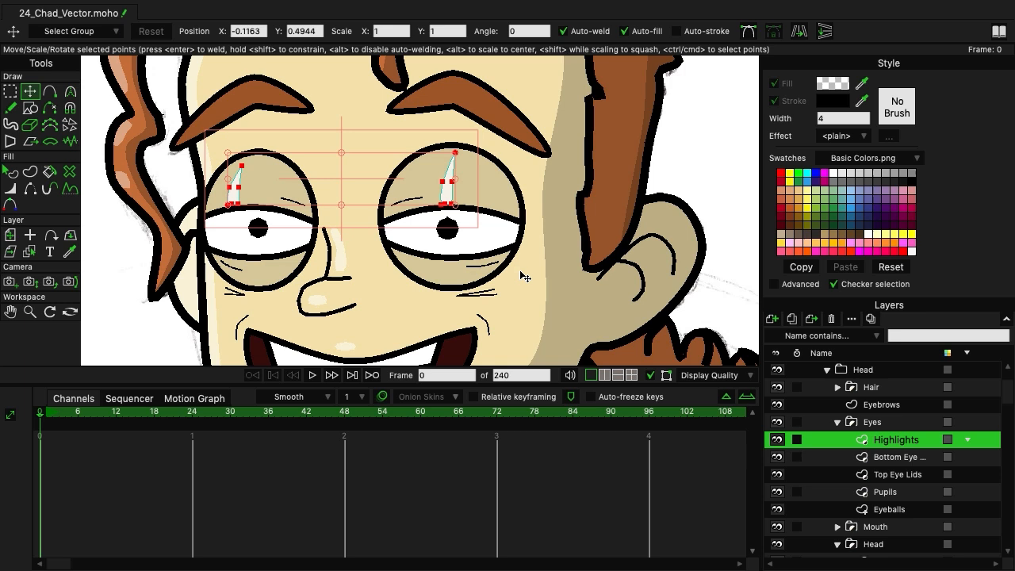
pyautogui.click(823, 33)
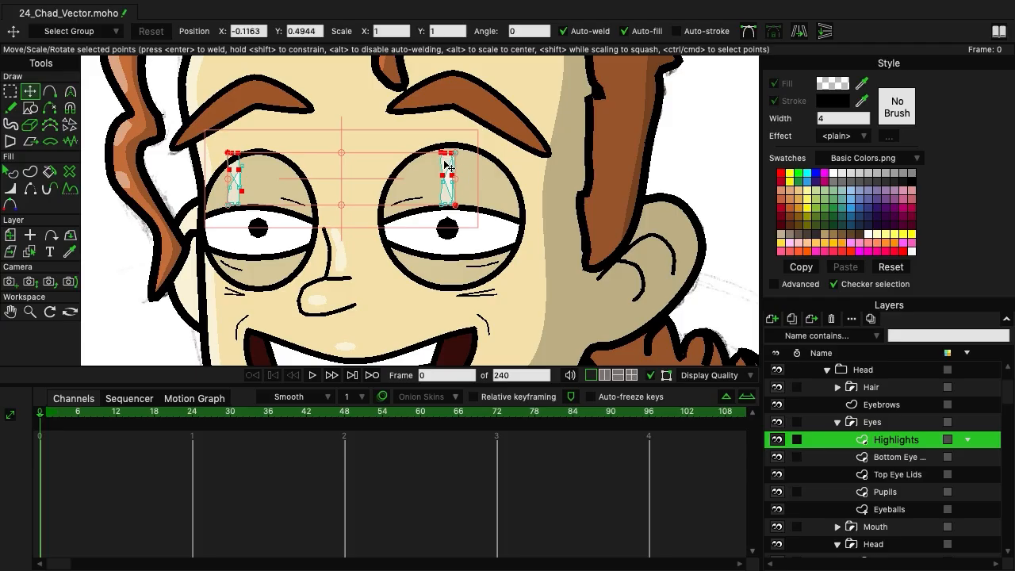
pyautogui.moveTo(448, 161); pyautogui.dragTo(447, 275)
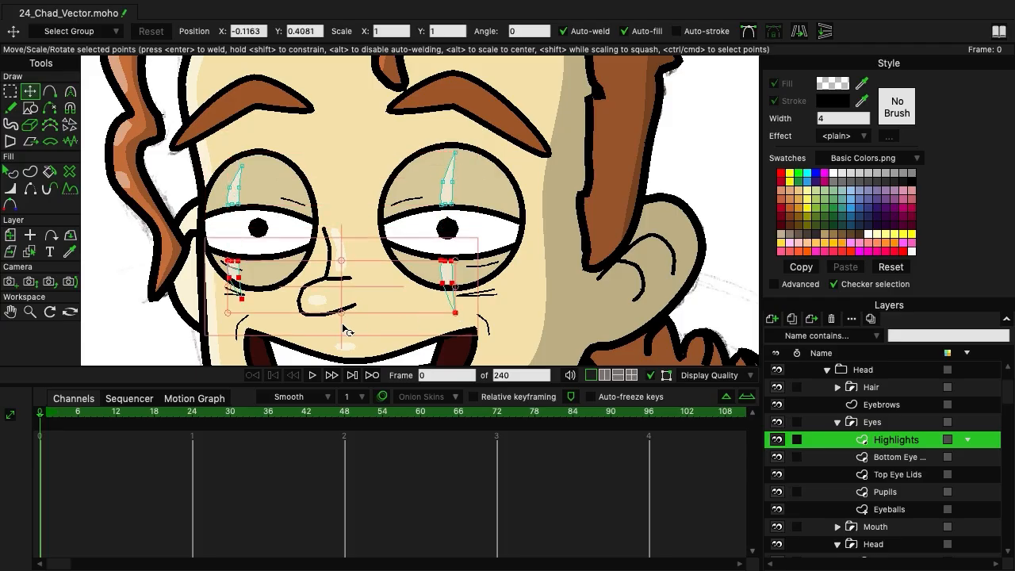
# Shorten the two lower-lid highlights to fit inside the lids and adjust the smaller eye's upper corner point.
pyautogui.moveTo(343, 319); pyautogui.dragTo(343, 294)
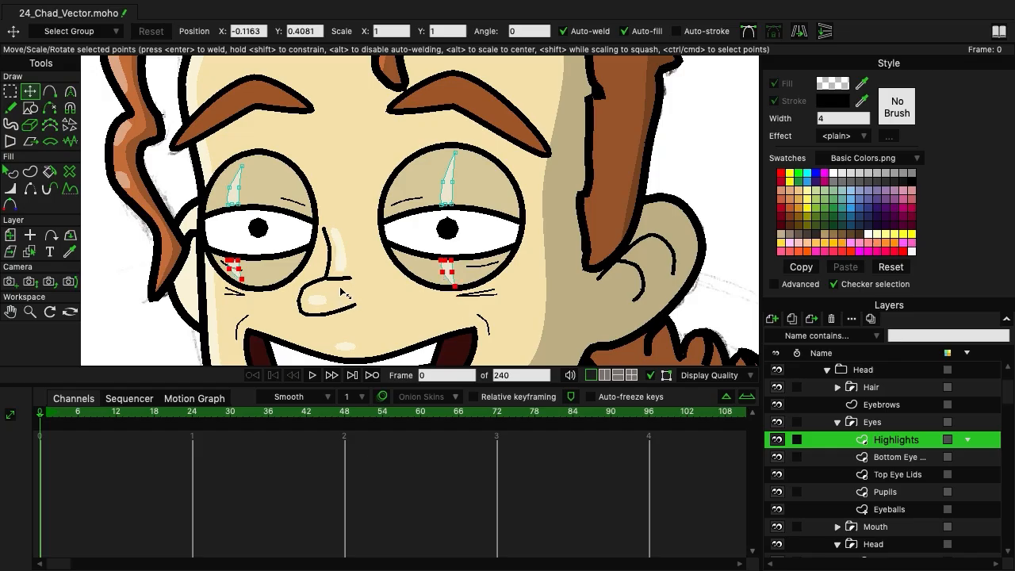
pyautogui.moveTo(342, 293); pyautogui.dragTo(344, 290)
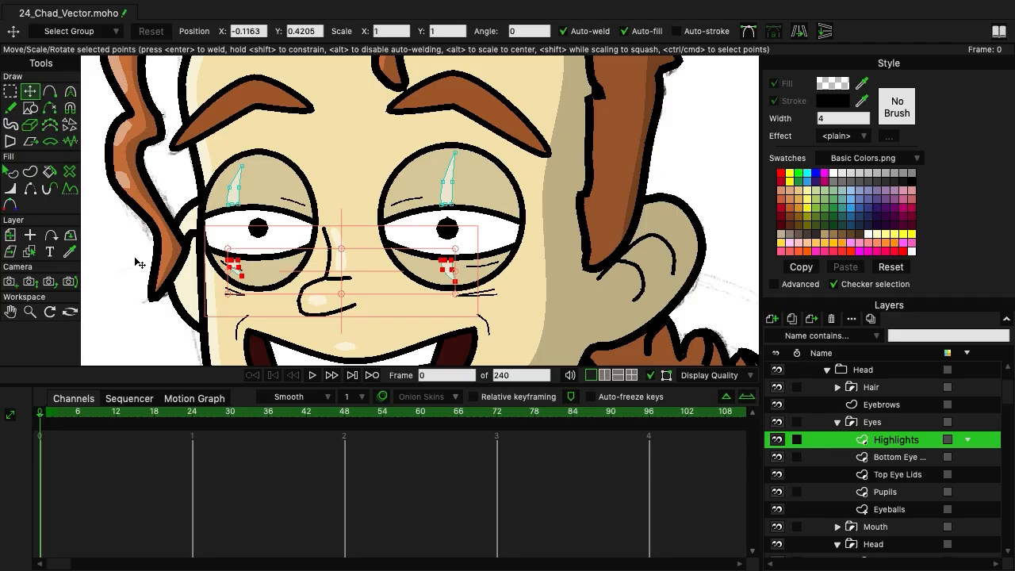
pyautogui.click(152, 290)
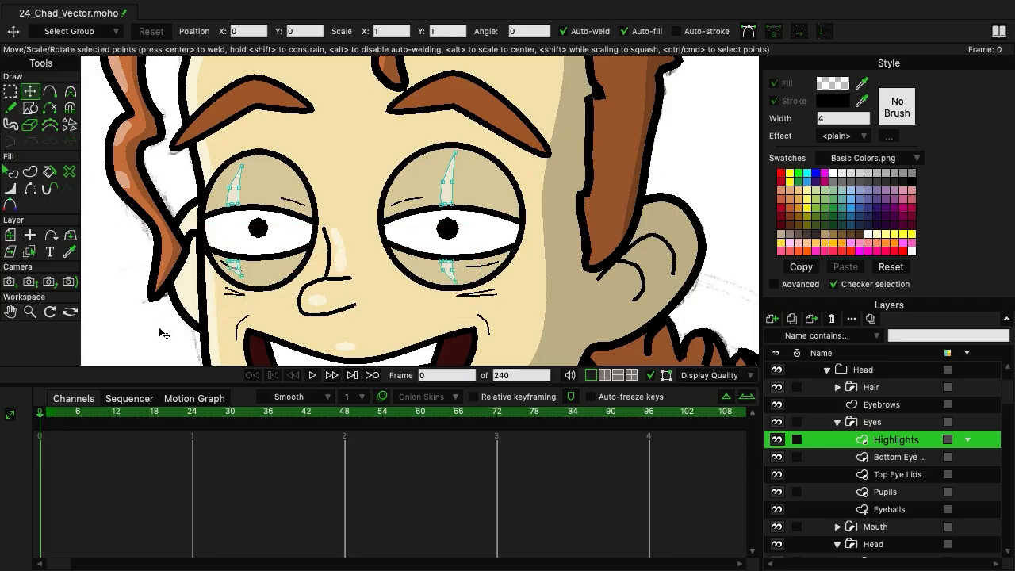
pyautogui.click(226, 260)
pyautogui.moveTo(232, 268); pyautogui.dragTo(229, 262)
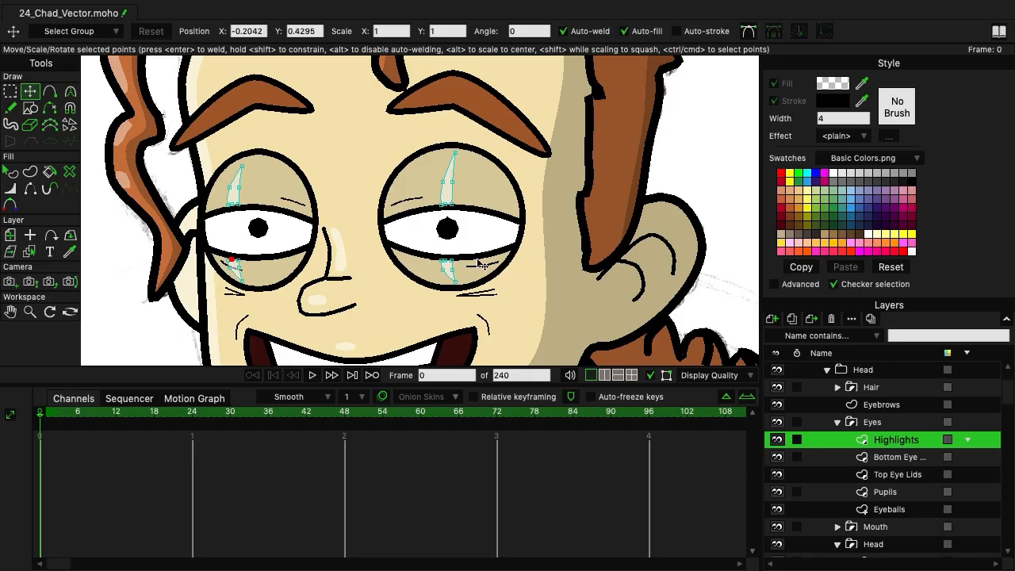
pyautogui.click(892, 422)
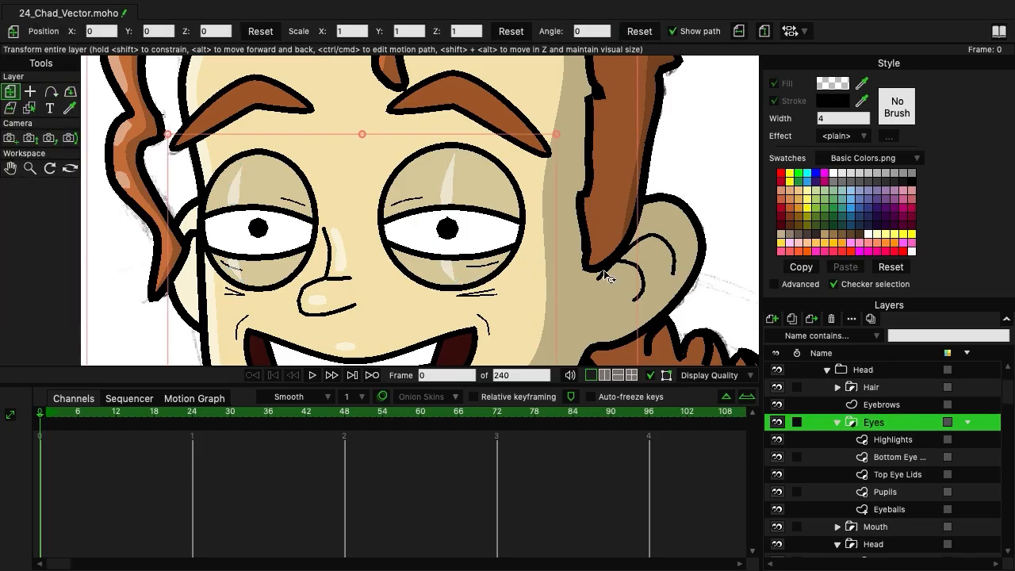
pyautogui.scroll(-1, 559, 267)
pyautogui.scroll(-3, 559, 267)
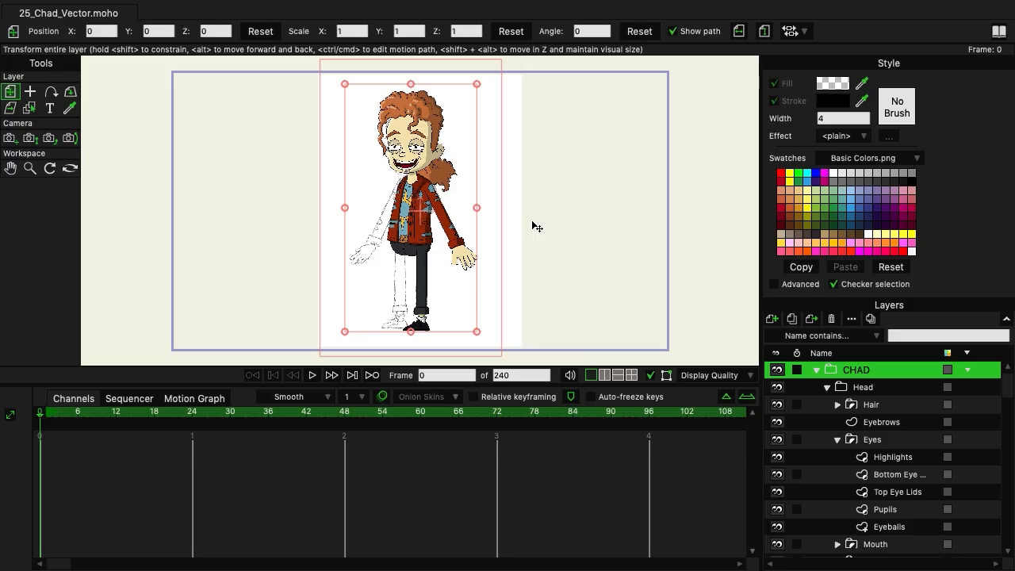
# Create a vector layer named Highlights above the Shade layer in the Collar group.
pyautogui.scroll(8, 606, 198)
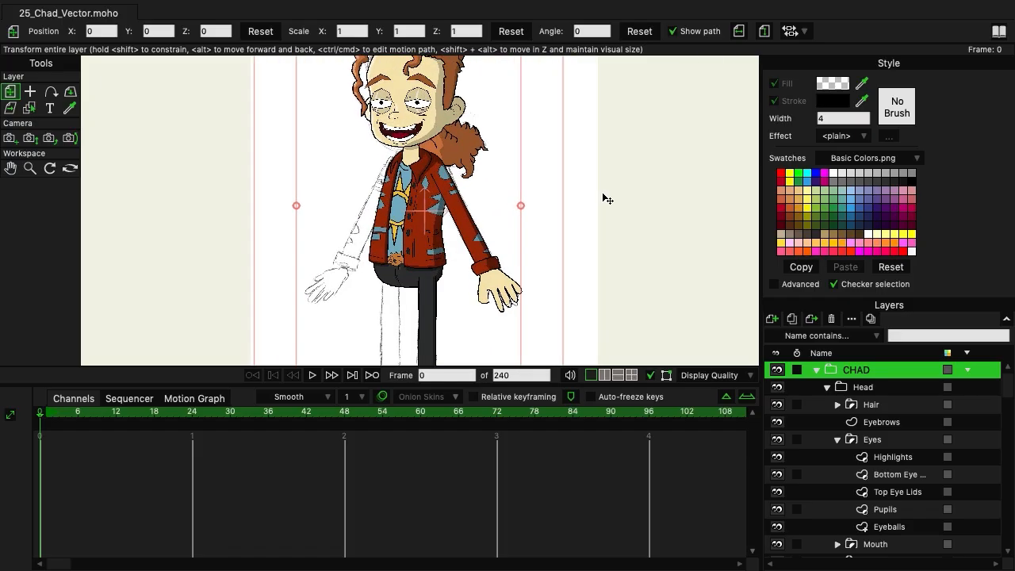
pyautogui.scroll(3, 507, 187)
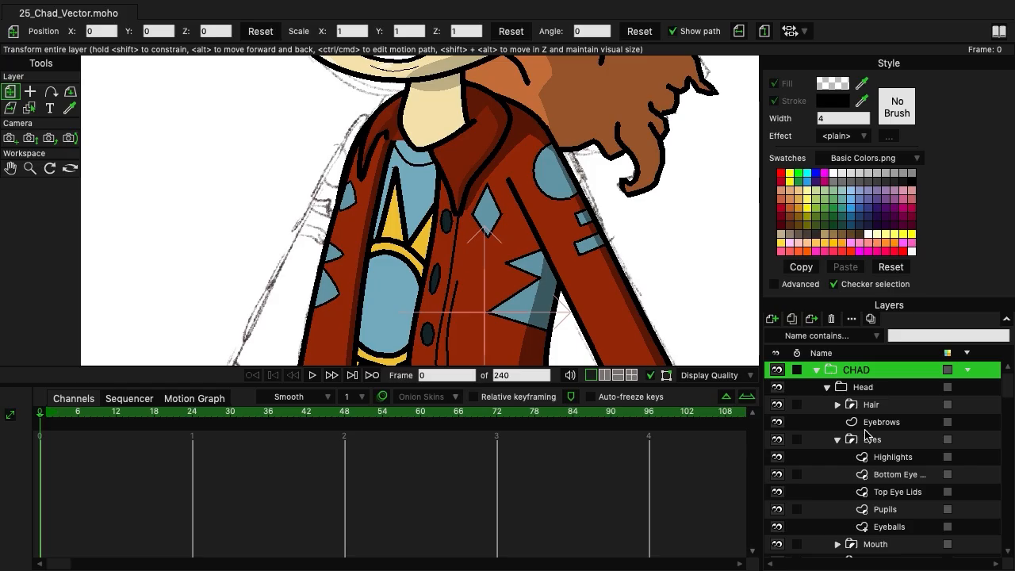
pyautogui.click(837, 440)
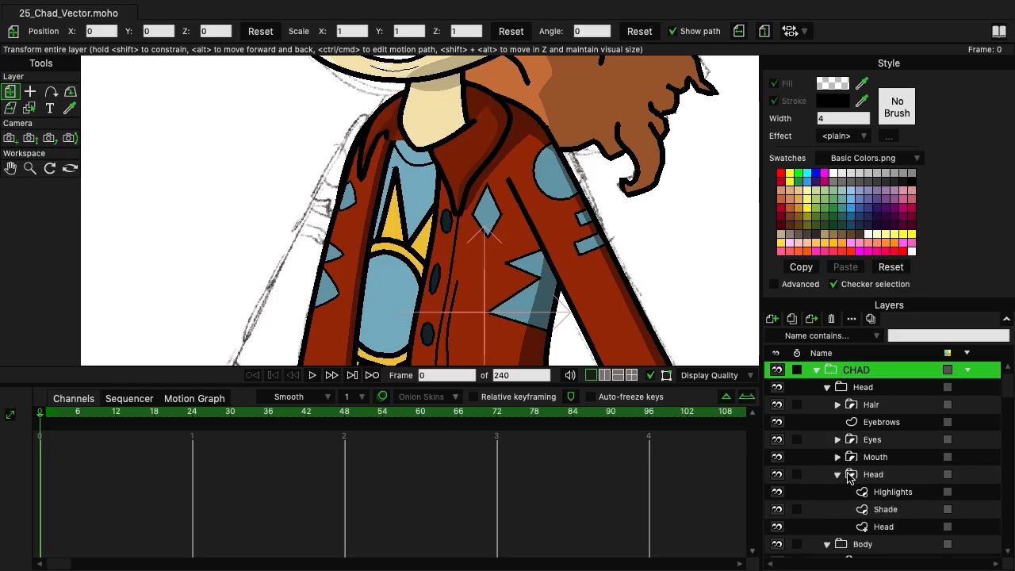
pyautogui.scroll(-3, 848, 476)
pyautogui.click(838, 457)
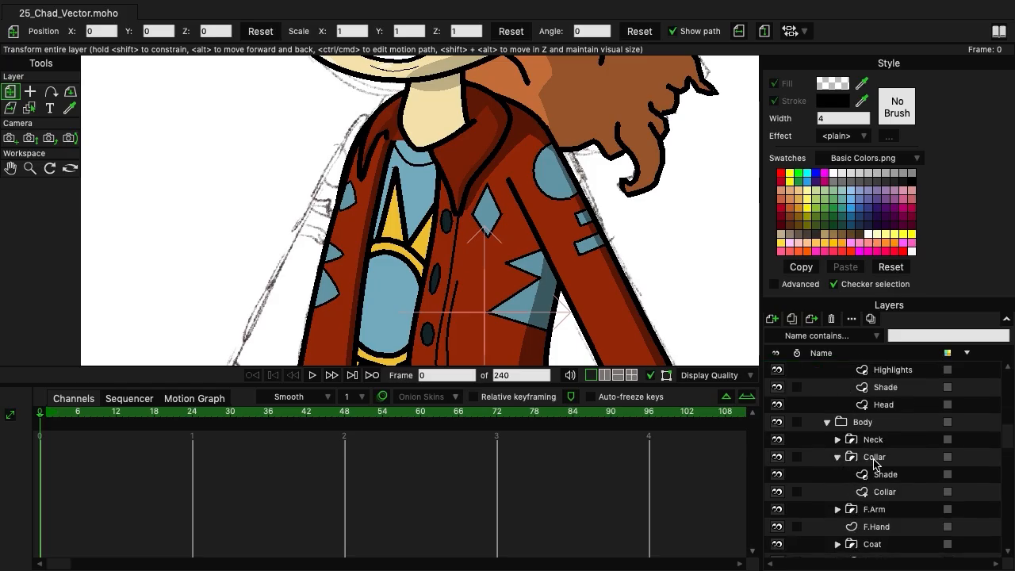
pyautogui.click(888, 474)
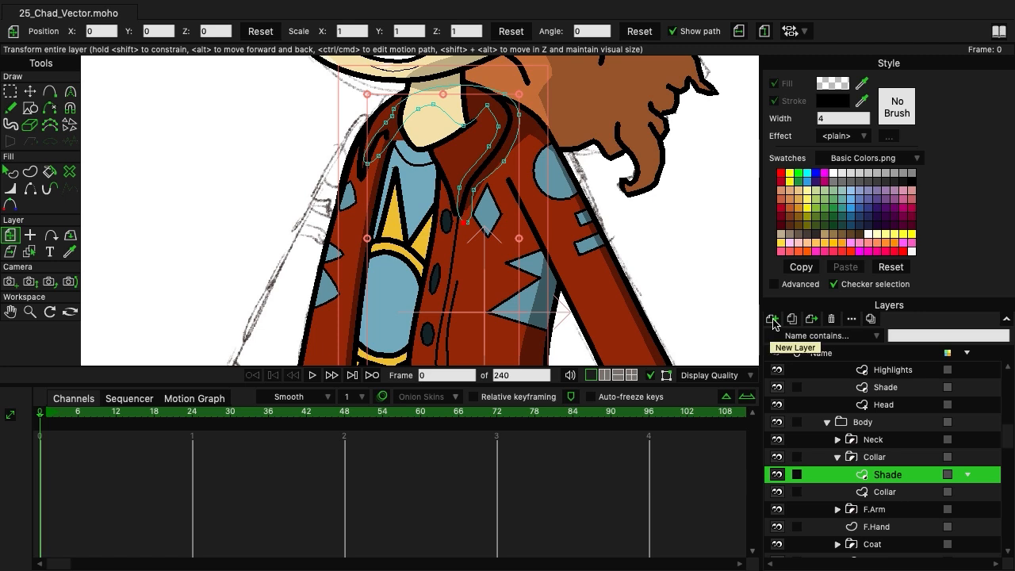
pyautogui.click(772, 318)
pyautogui.click(777, 334)
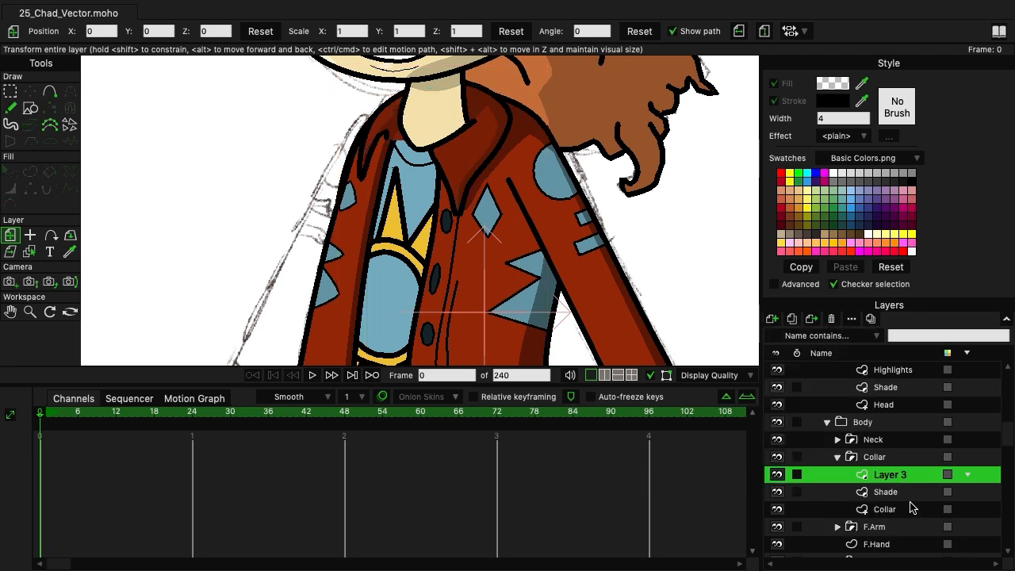
pyautogui.doubleClick(895, 477)
pyautogui.write('Hiu')
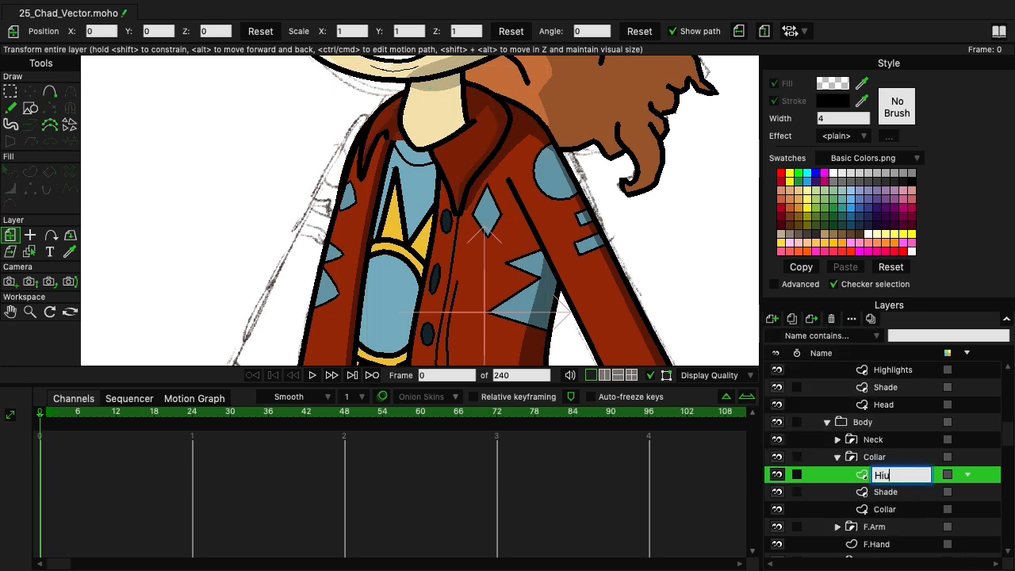
pyautogui.write('hlights')
pyautogui.press('Return')
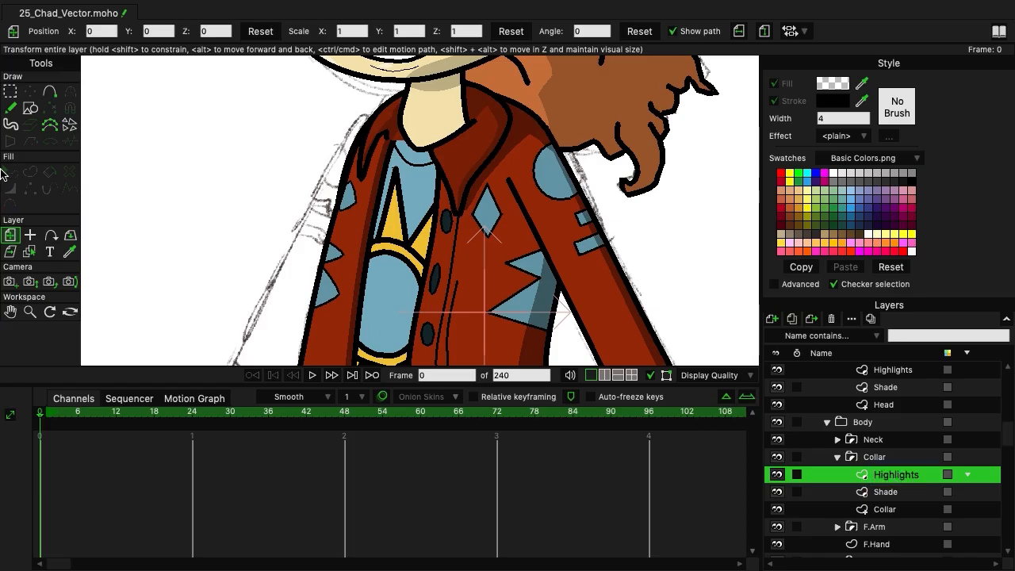
# Draw filled highlight shapes along the inner edge of the front collar flap and the outer edge of the opposite collar side.
pyautogui.click(50, 91)
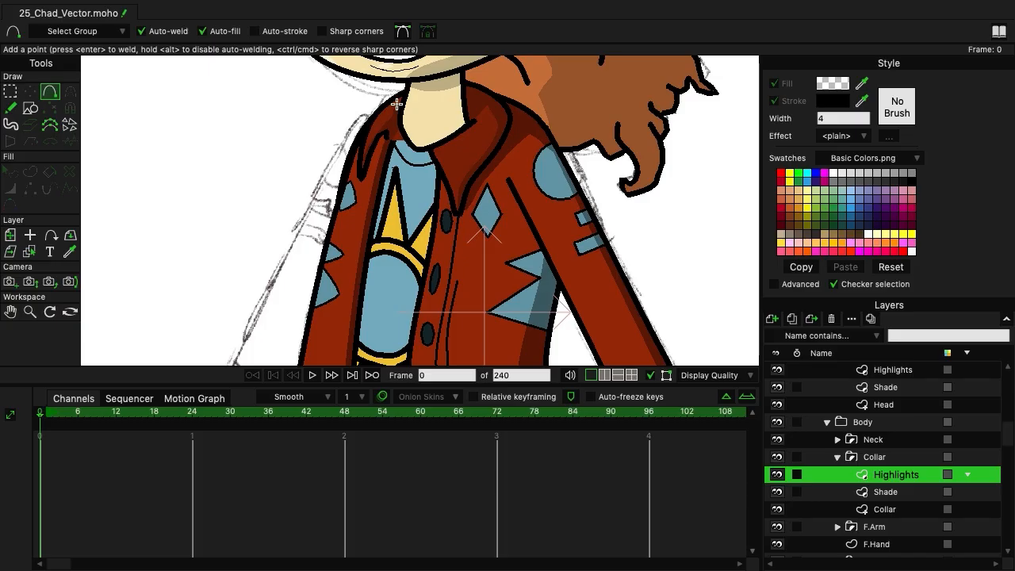
pyautogui.moveTo(405, 97)
pyautogui.mouseDown()
pyautogui.moveTo(362, 143)
pyautogui.moveTo(359, 179)
pyautogui.moveTo(348, 188)
pyautogui.moveTo(369, 95)
pyautogui.moveTo(397, 81)
pyautogui.moveTo(405, 96)
pyautogui.mouseUp()
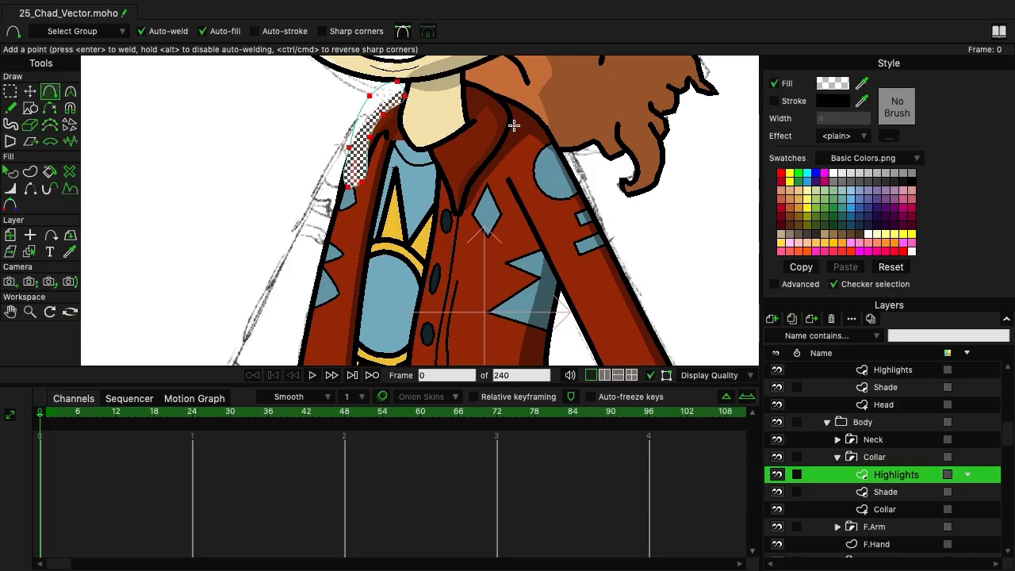
pyautogui.moveTo(480, 126)
pyautogui.mouseDown()
pyautogui.moveTo(441, 153)
pyautogui.moveTo(463, 204)
pyautogui.moveTo(459, 193)
pyautogui.moveTo(457, 228)
pyautogui.moveTo(419, 146)
pyautogui.moveTo(466, 112)
pyautogui.moveTo(480, 113)
pyautogui.moveTo(480, 125)
pyautogui.mouseUp()
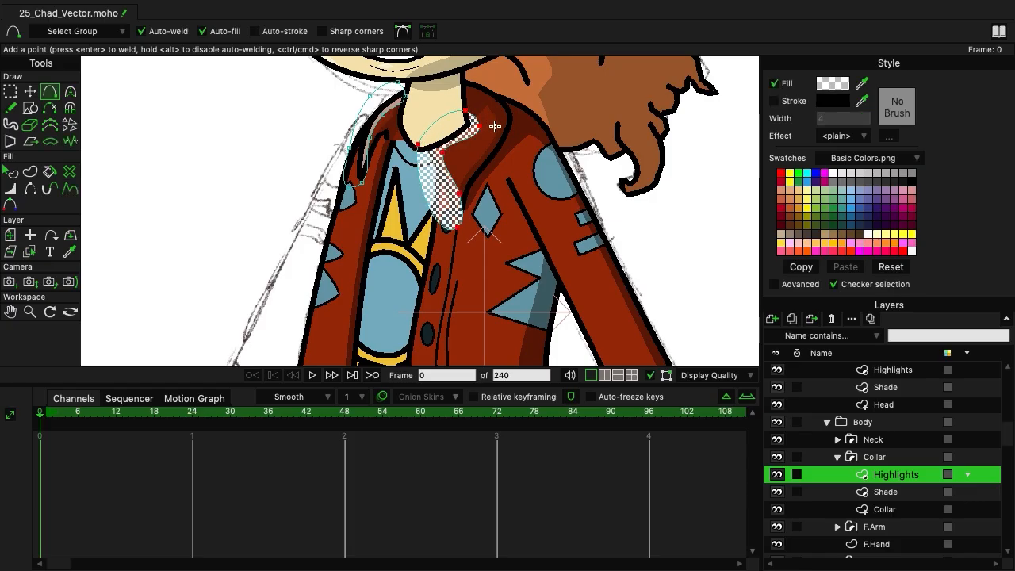
pyautogui.click(12, 93)
pyautogui.click(112, 139)
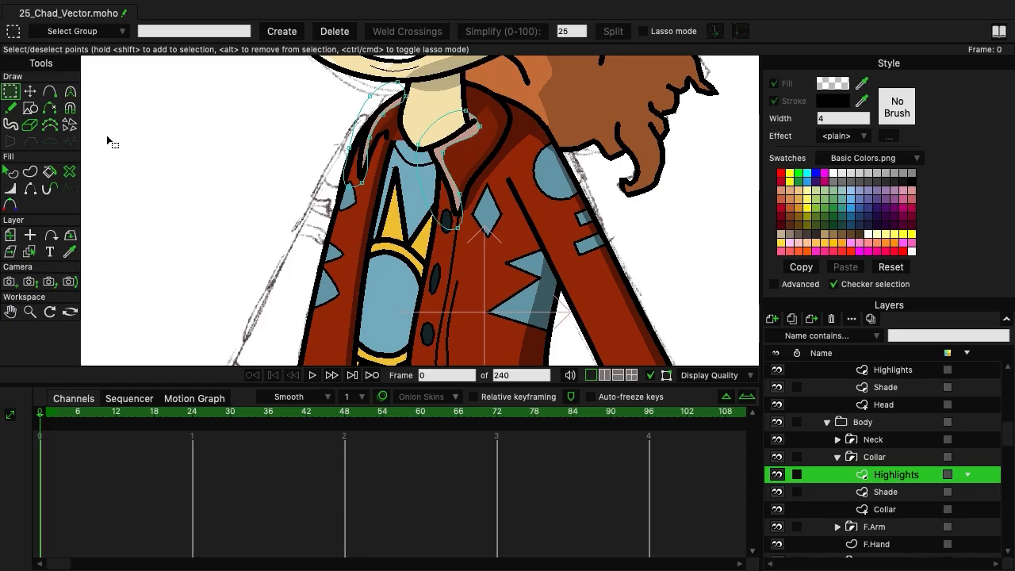
# Select both collar highlight shapes and lower the alpha of their white fill to 57.
pyautogui.click(11, 171)
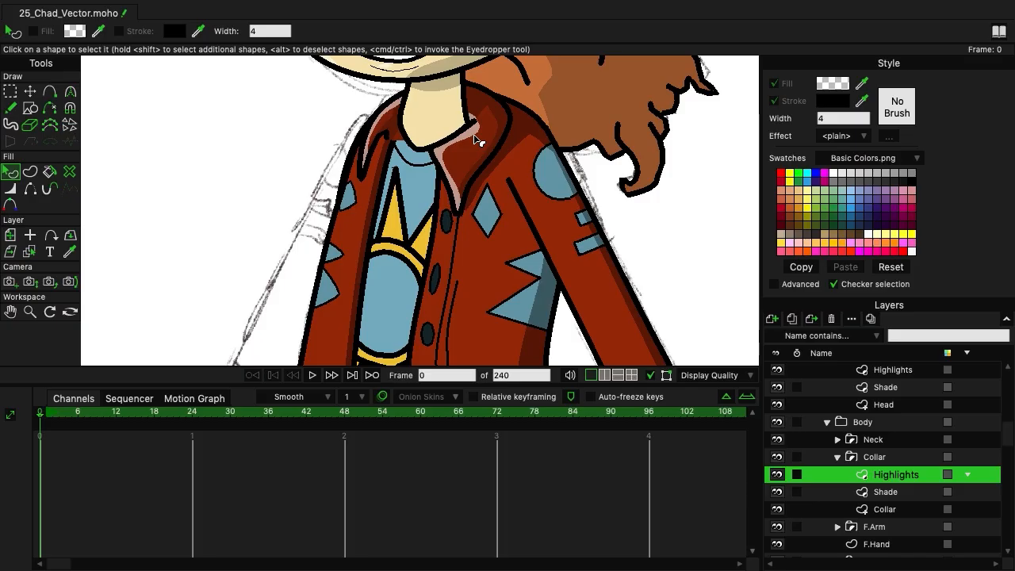
pyautogui.moveTo(507, 126); pyautogui.dragTo(474, 141)
pyautogui.click(451, 154)
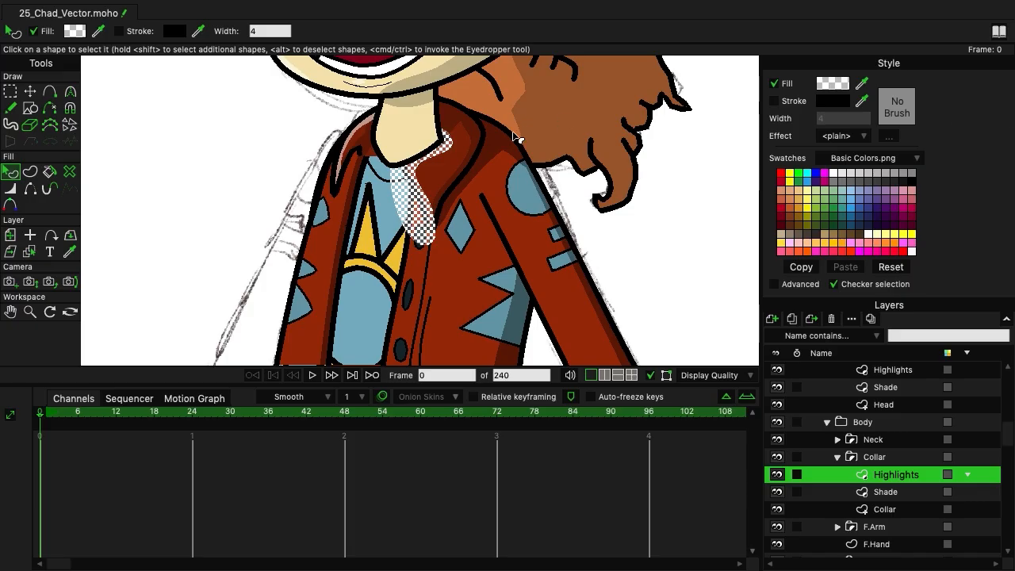
pyautogui.keyDown('shift'); pyautogui.click(374, 120); pyautogui.keyUp('shift')
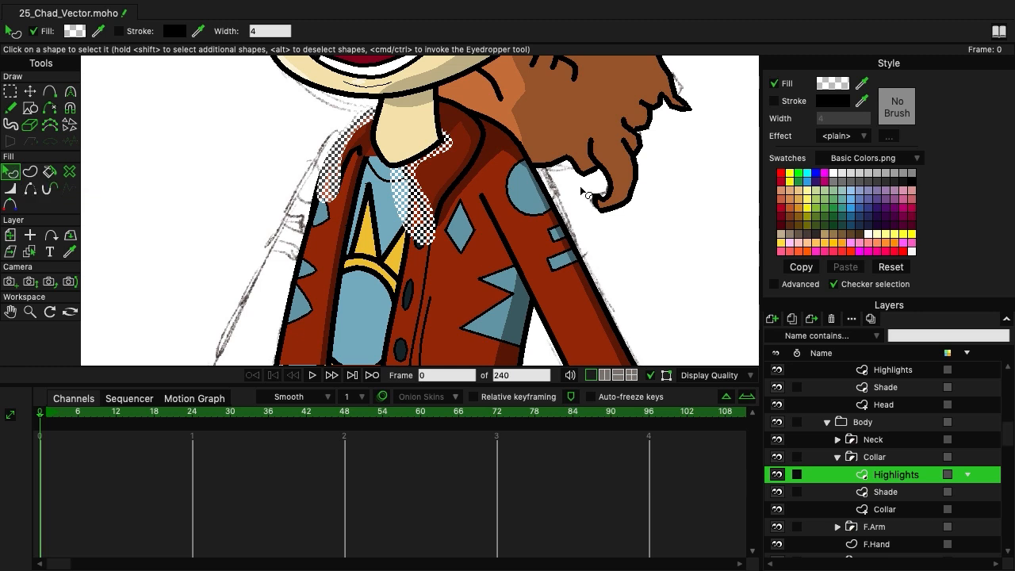
pyautogui.click(832, 83)
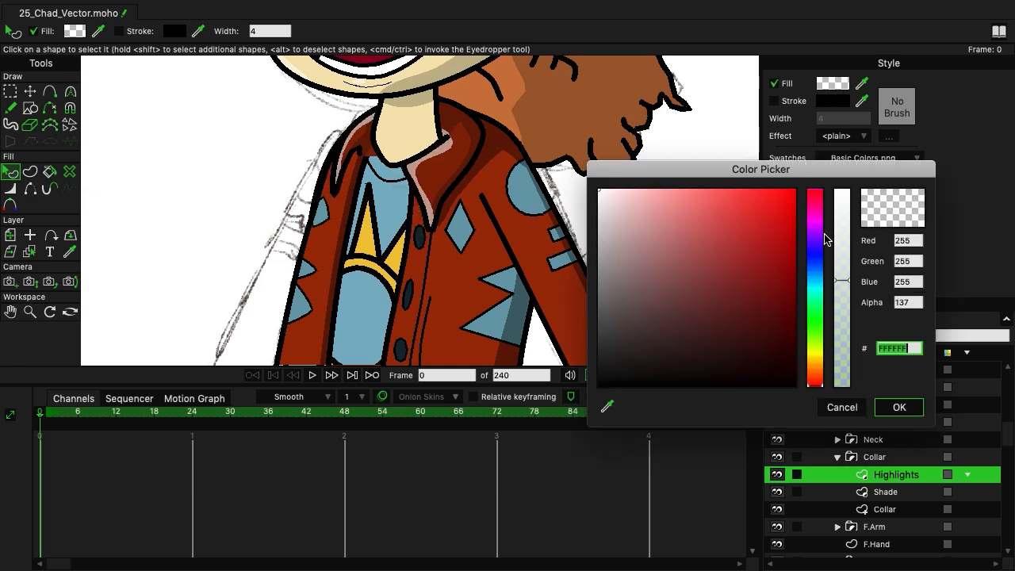
pyautogui.moveTo(845, 286)
pyautogui.mouseDown()
pyautogui.moveTo(842, 364)
pyautogui.moveTo(847, 337)
pyautogui.moveTo(845, 347)
pyautogui.mouseUp()
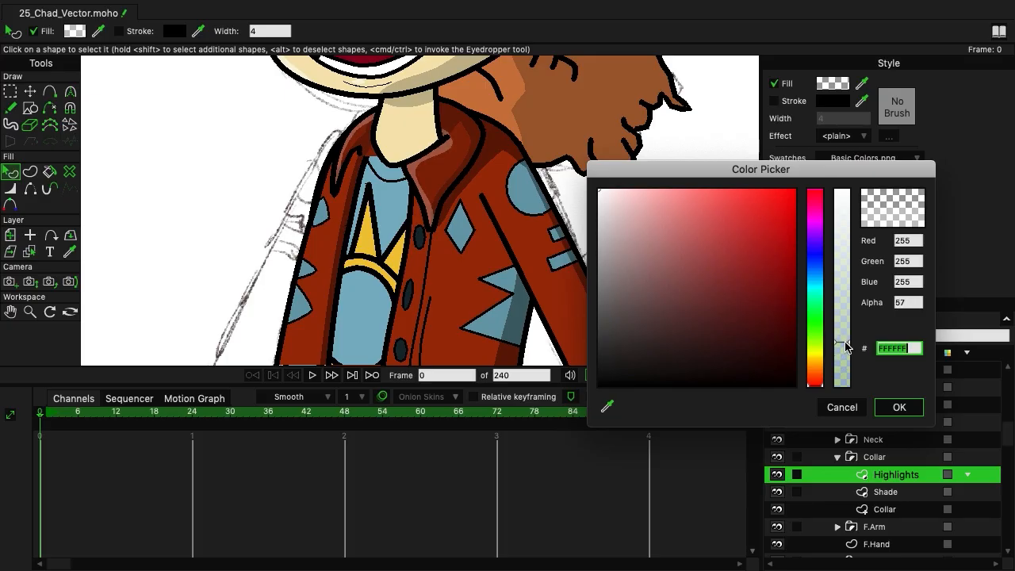
pyautogui.click(899, 406)
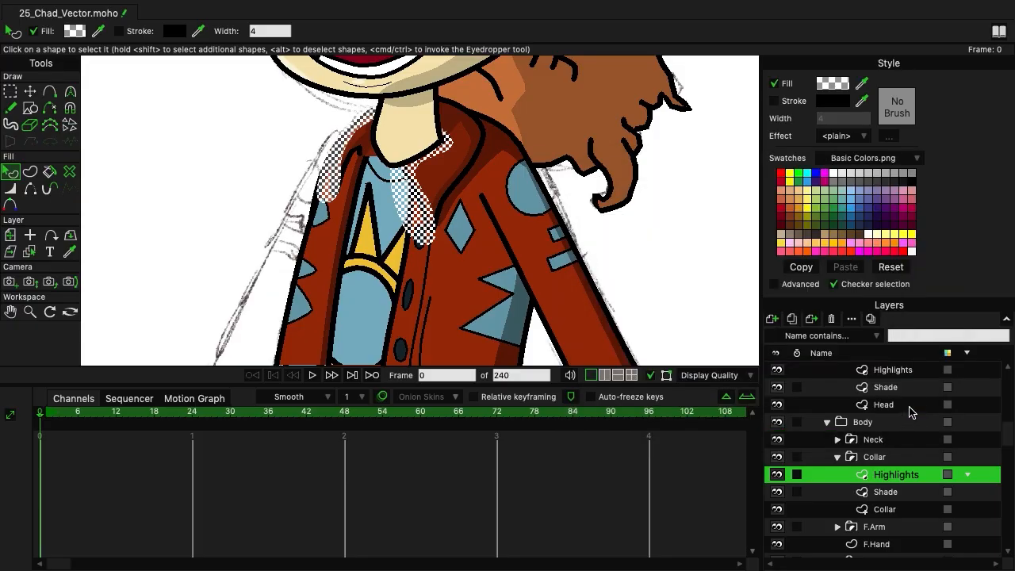
# Adjust the curvature of the front collar highlight's corner point beside the neck and ready the point for moving.
pyautogui.click(10, 91)
pyautogui.click(70, 91)
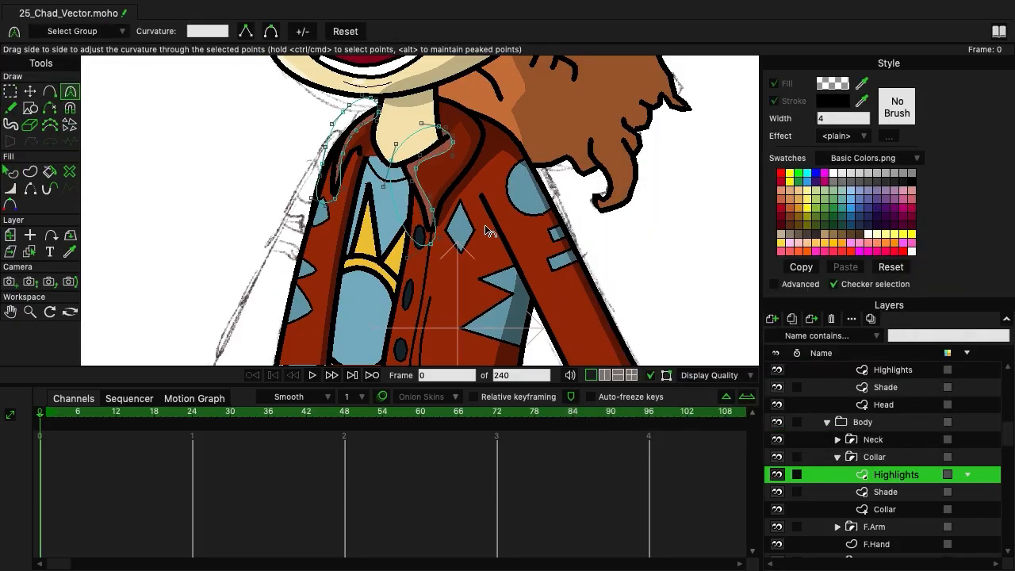
pyautogui.click(449, 158)
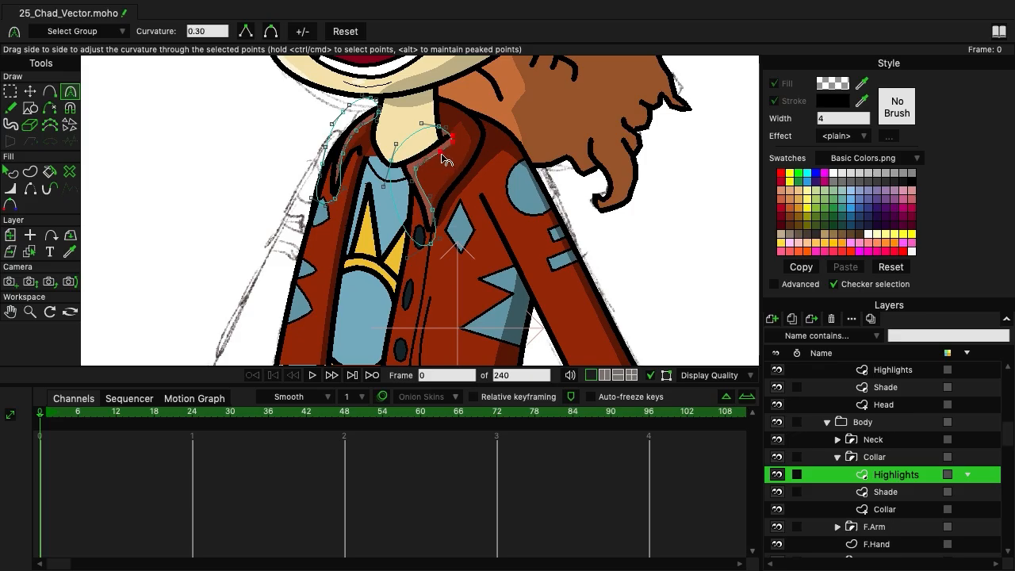
pyautogui.press('t')
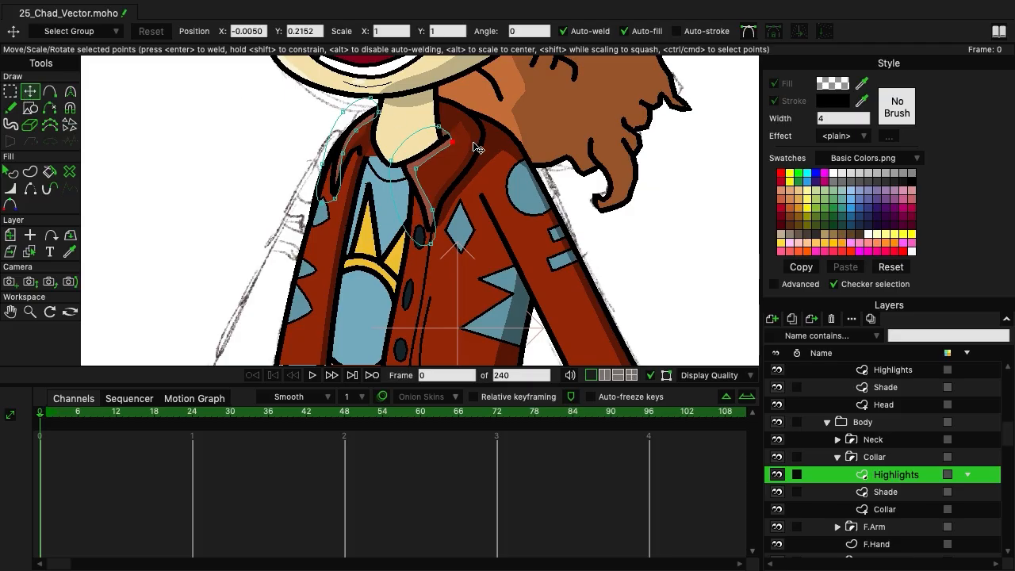
# Refine the collar highlight by repositioning its inner-edge points along the near lapel so the highlight follows the collar outline.
pyautogui.moveTo(454, 147); pyautogui.dragTo(449, 149)
pyautogui.click(70, 91)
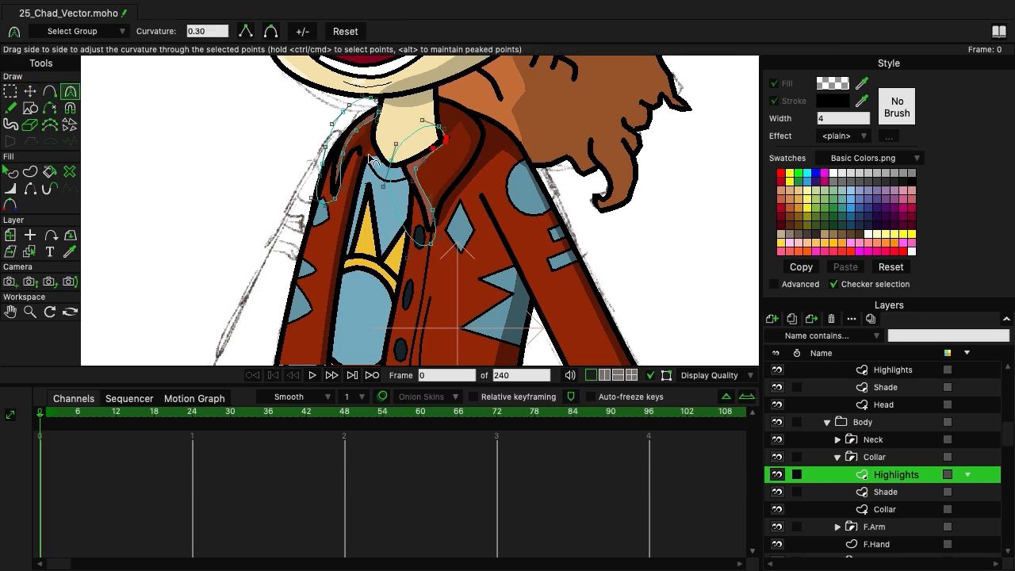
pyautogui.click(417, 177)
pyautogui.click(29, 91)
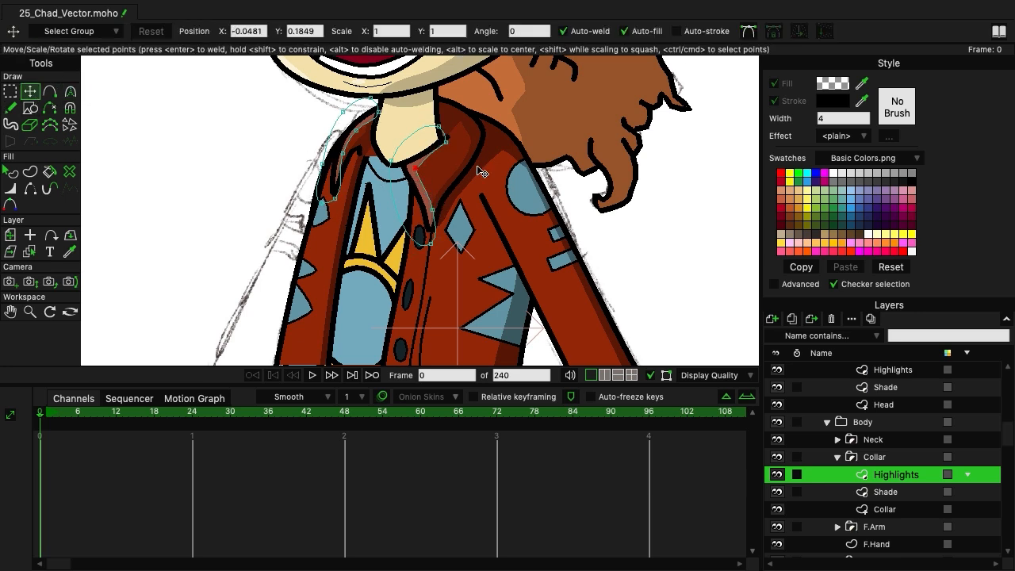
pyautogui.moveTo(427, 176); pyautogui.dragTo(442, 227)
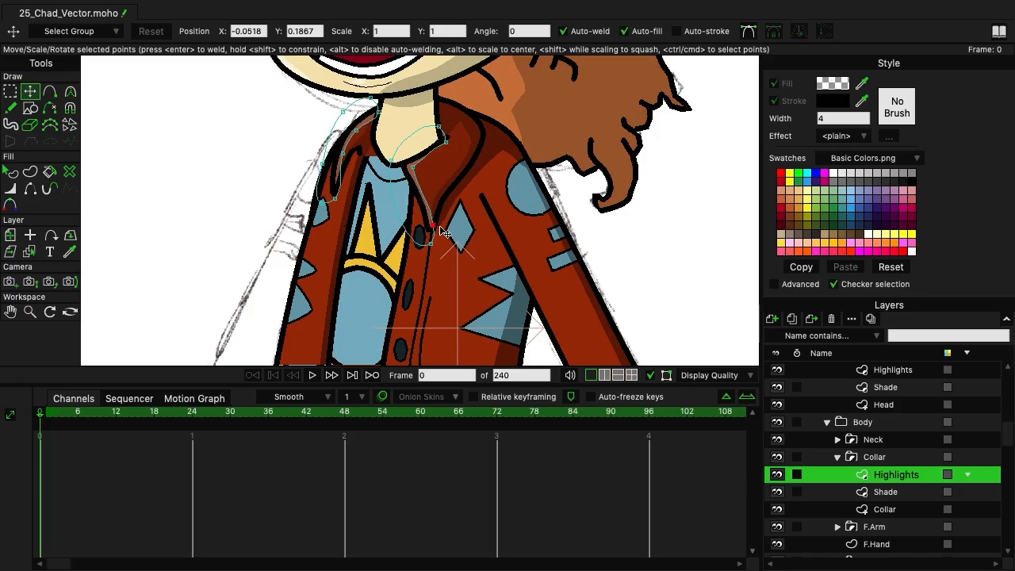
pyautogui.click(448, 143)
pyautogui.click(414, 167)
pyautogui.click(445, 144)
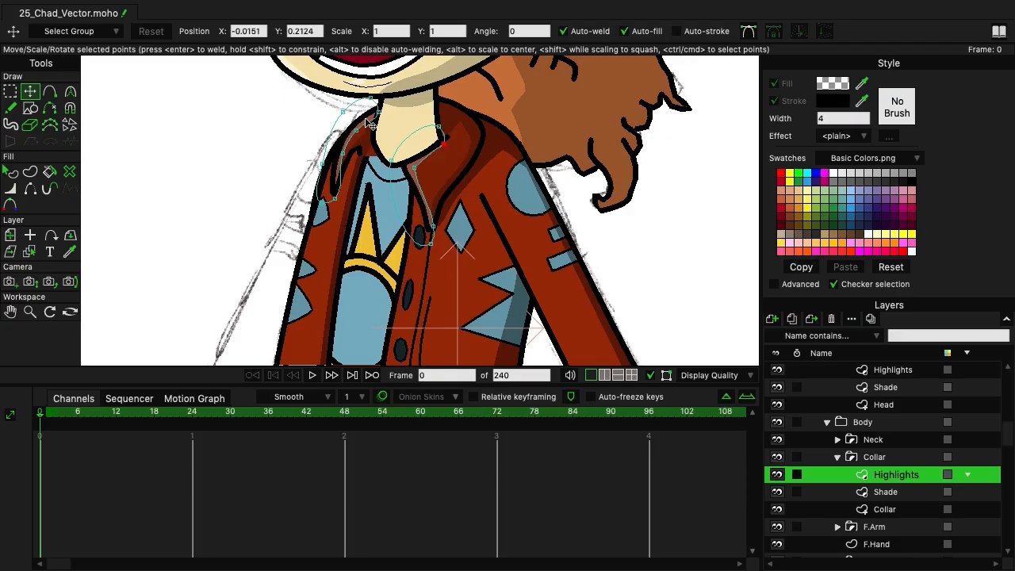
pyautogui.click(334, 198)
pyautogui.click(326, 197)
pyautogui.click(886, 457)
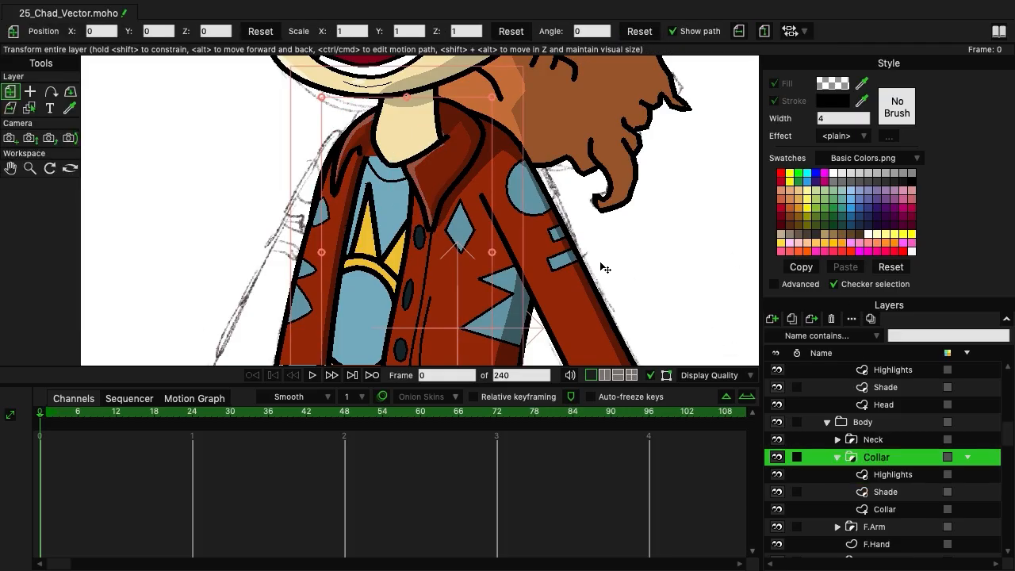
pyautogui.scroll(-5, 580, 243)
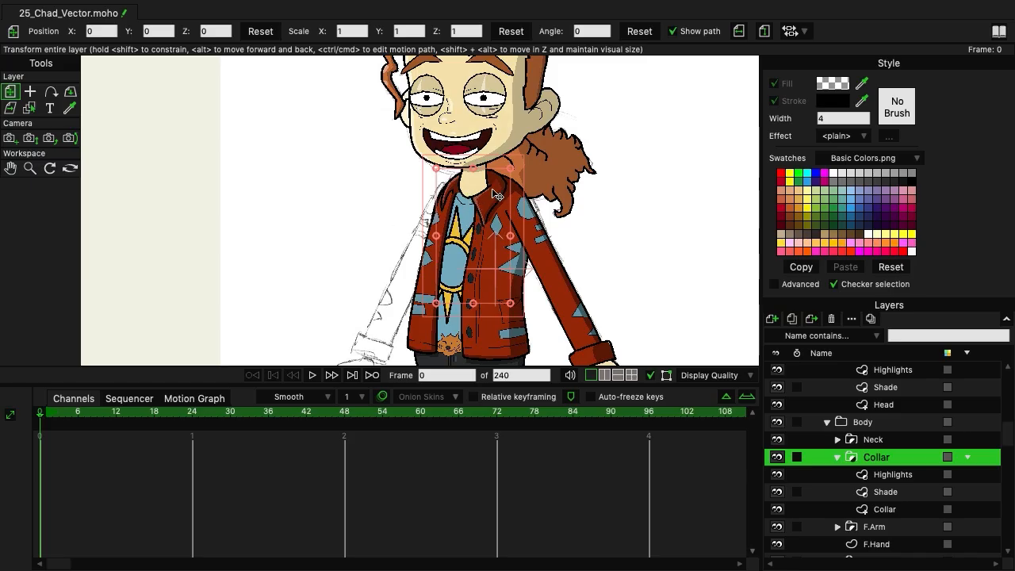
# Add a vector layer above Shade in the Coat group and name it Highlights.
pyautogui.click(838, 457)
pyautogui.scroll(-3, 883, 458)
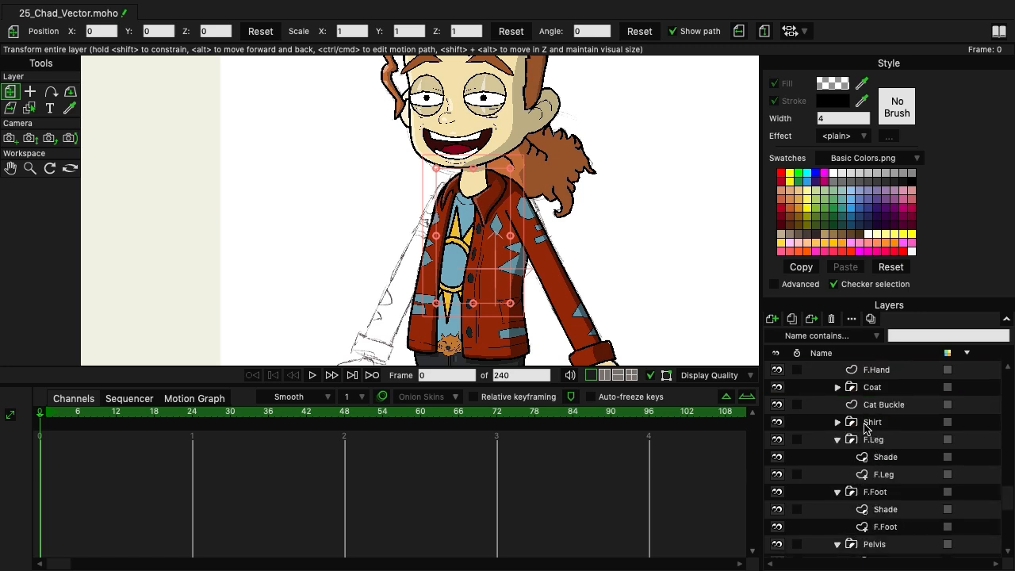
pyautogui.click(837, 387)
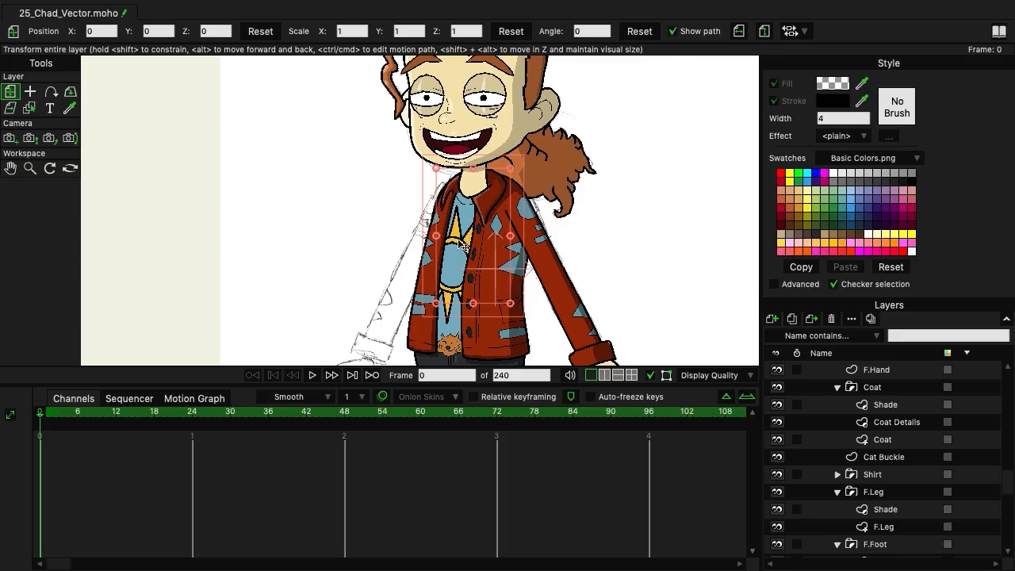
pyautogui.scroll(3, 459, 241)
pyautogui.moveTo(524, 270); pyautogui.dragTo(499, 159)
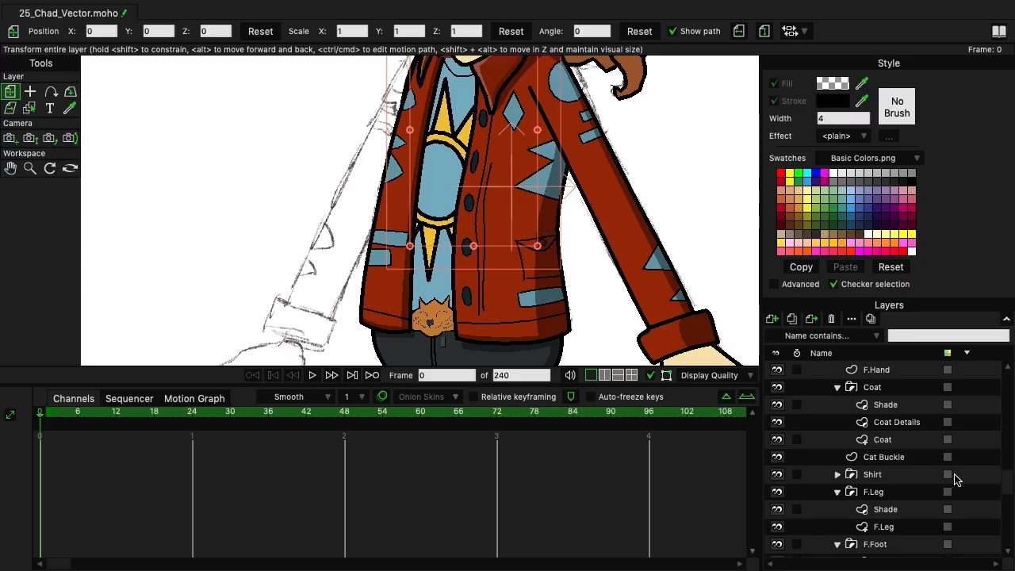
pyautogui.click(906, 408)
pyautogui.click(771, 317)
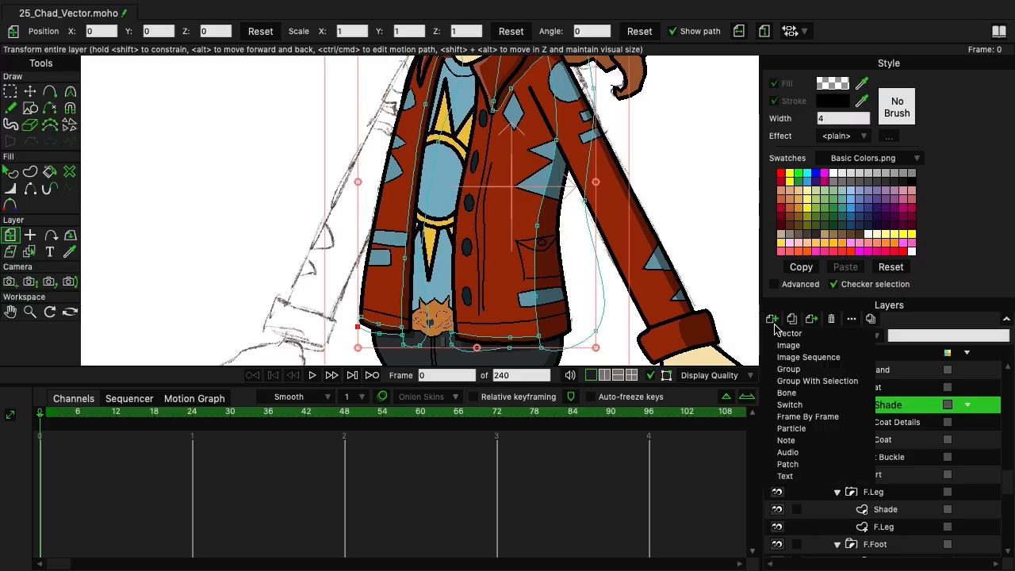
pyautogui.click(793, 333)
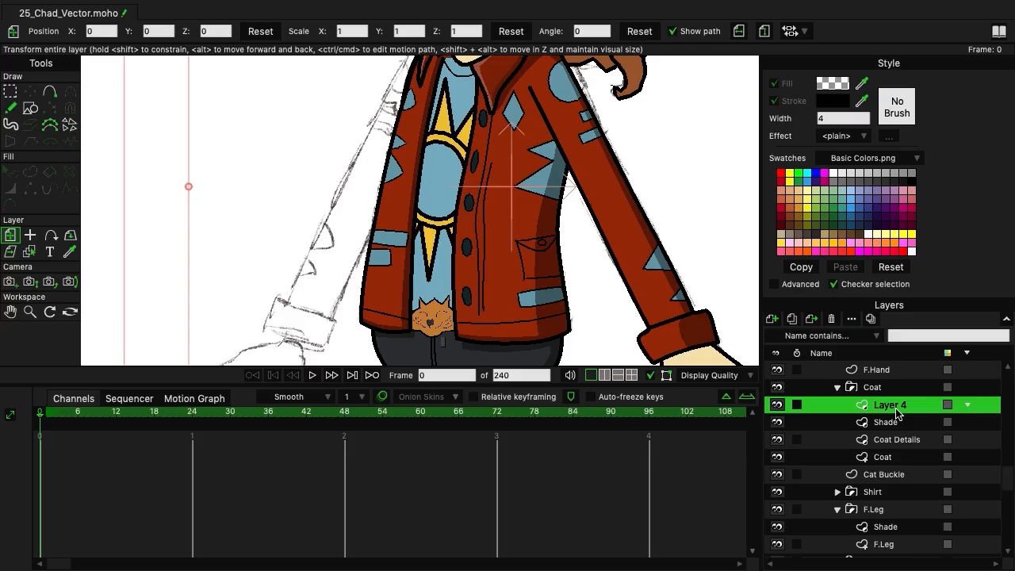
pyautogui.doubleClick(889, 405)
pyautogui.write('Highlight')
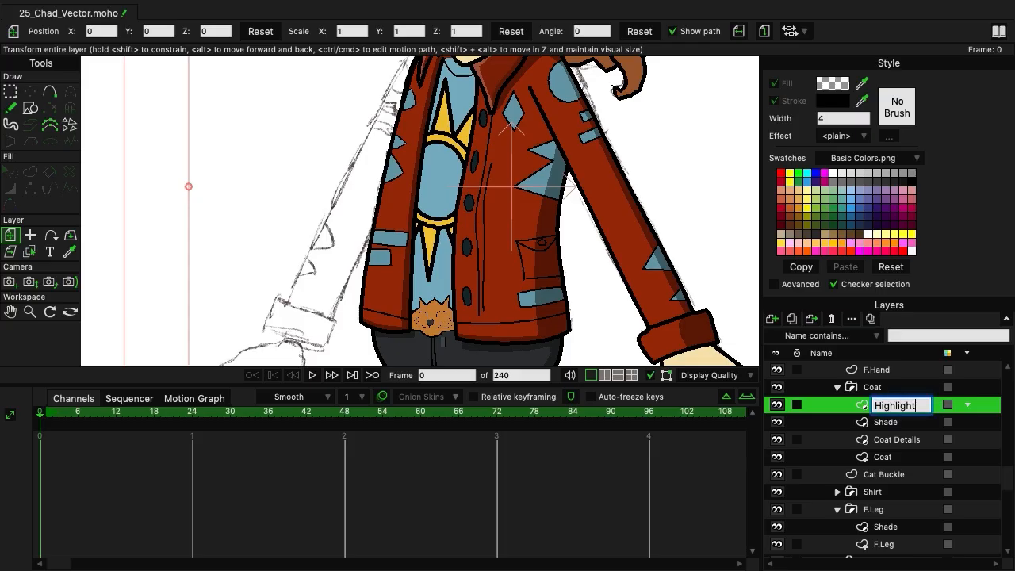
pyautogui.write('s')
pyautogui.press('Return')
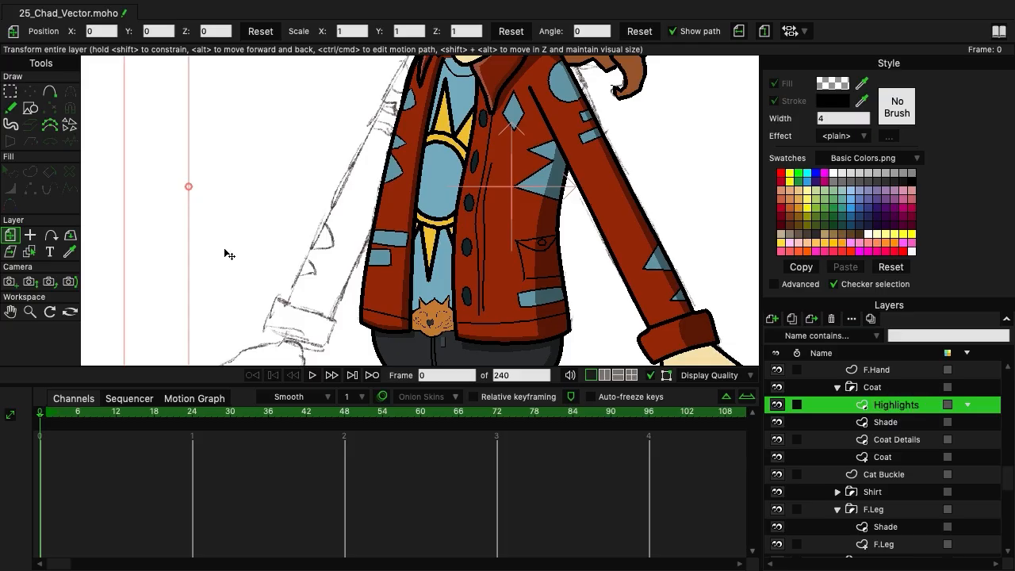
# Draw a closed, narrow highlight shape along the buttoned front edge of the coat, from the collar down to the hem.
pyautogui.click(50, 92)
pyautogui.moveTo(462, 168); pyautogui.dragTo(381, 184)
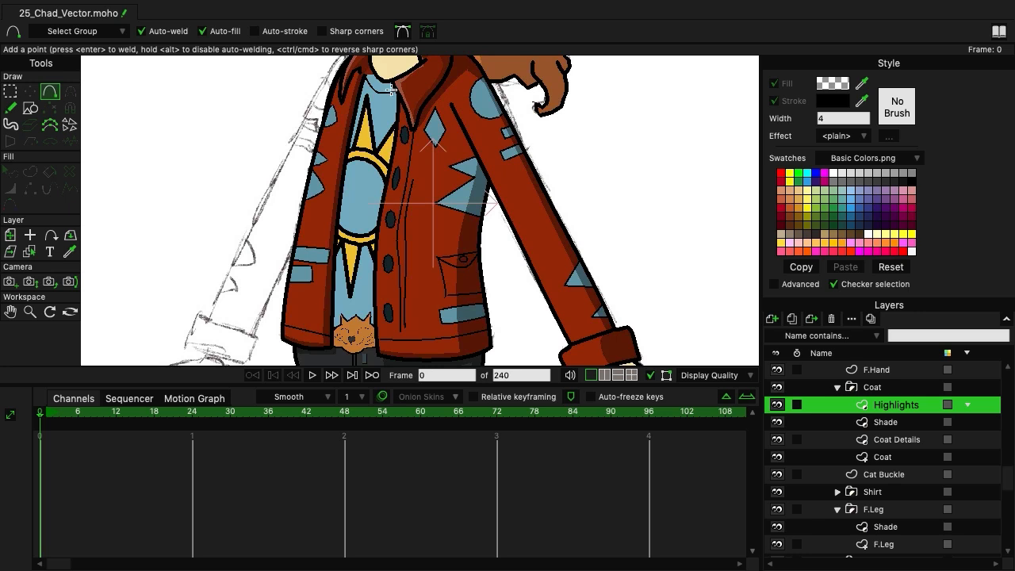
pyautogui.moveTo(394, 81); pyautogui.dragTo(369, 216)
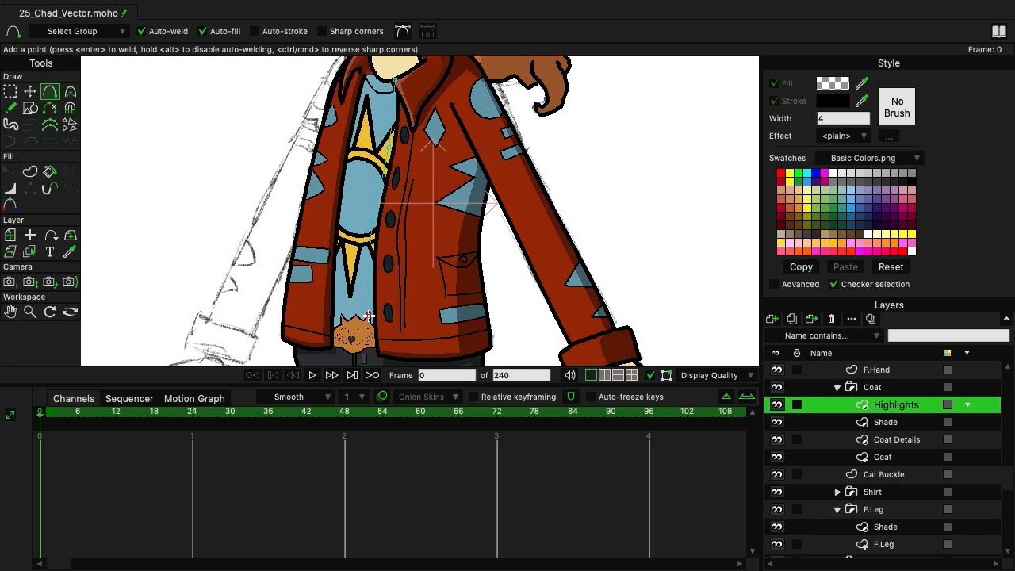
pyautogui.moveTo(372, 362); pyautogui.dragTo(397, 80)
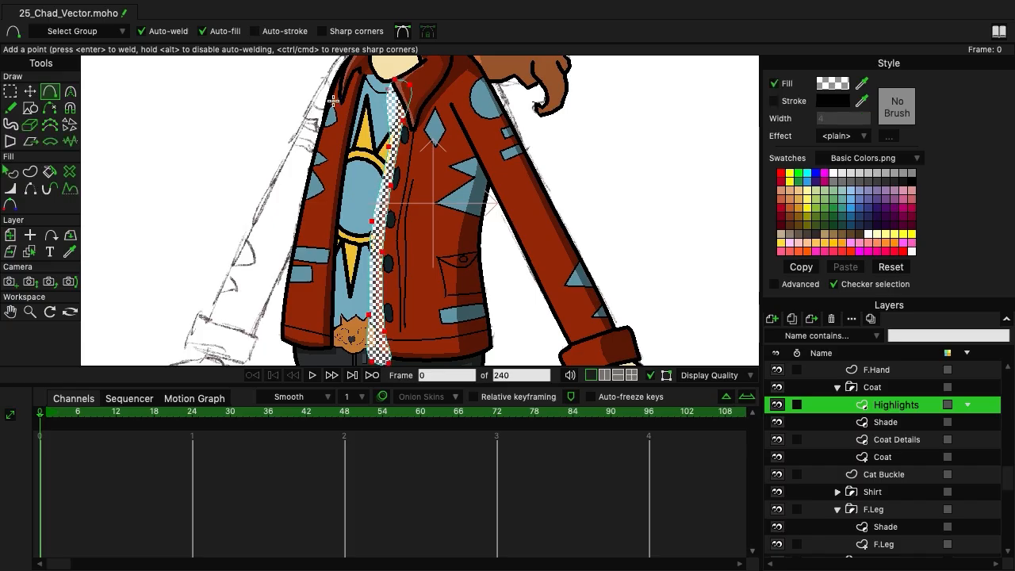
# Narrow the front-edge highlight by moving its points closer to the coat opening from the hem up to the collar.
pyautogui.click(9, 91)
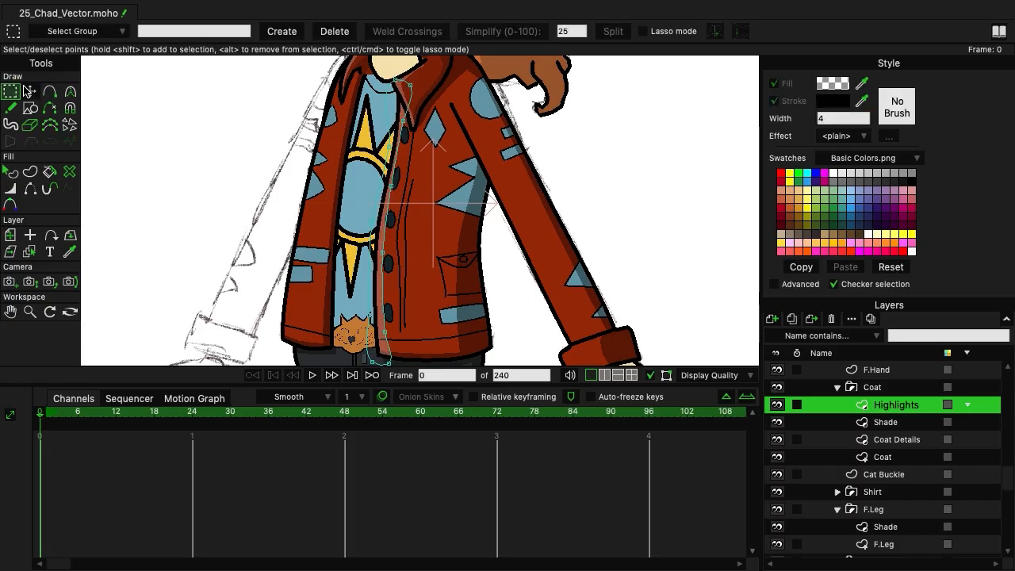
pyautogui.click(29, 91)
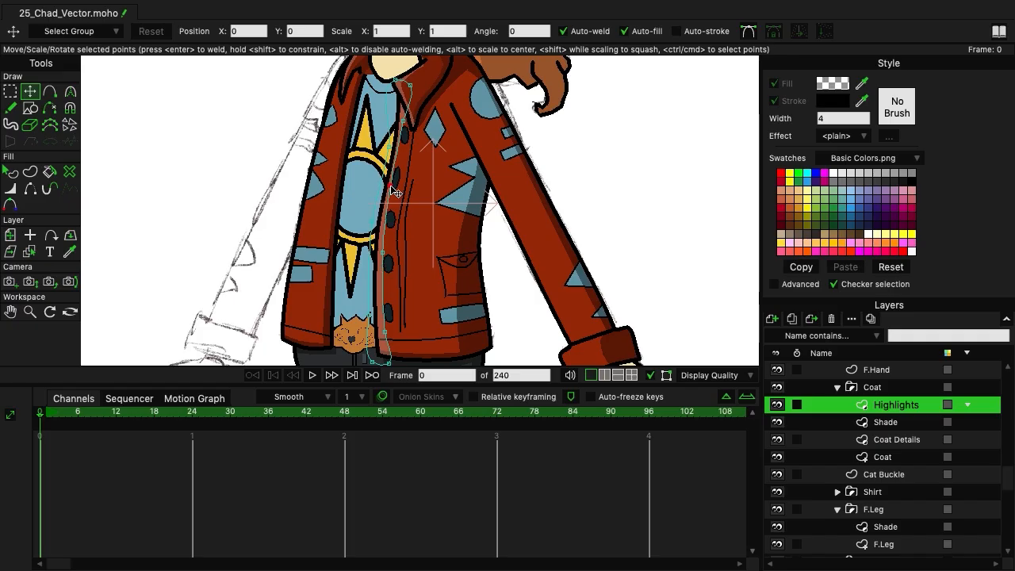
pyautogui.moveTo(383, 252); pyautogui.dragTo(382, 365)
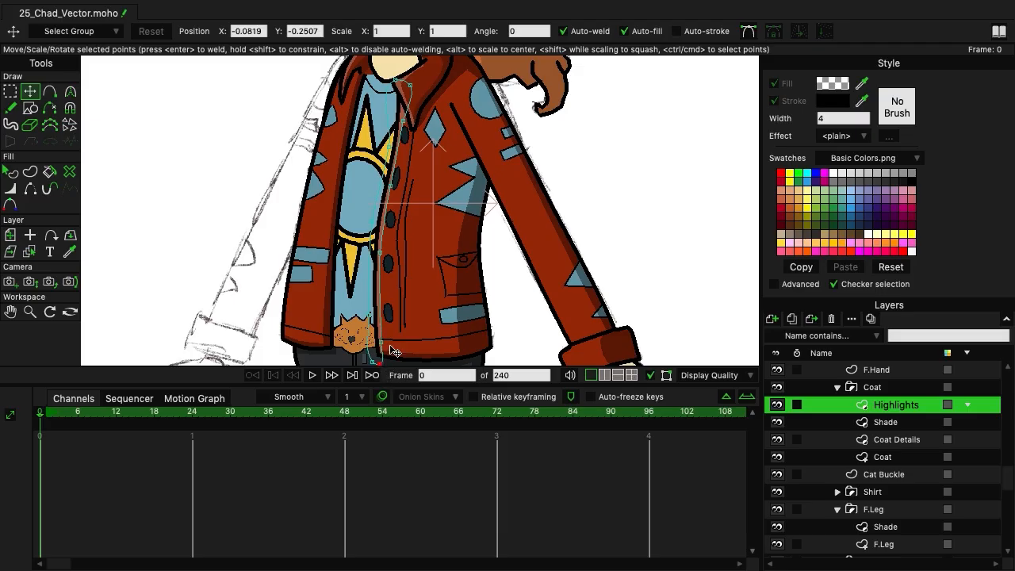
pyautogui.click(403, 120)
pyautogui.moveTo(411, 85); pyautogui.dragTo(408, 75)
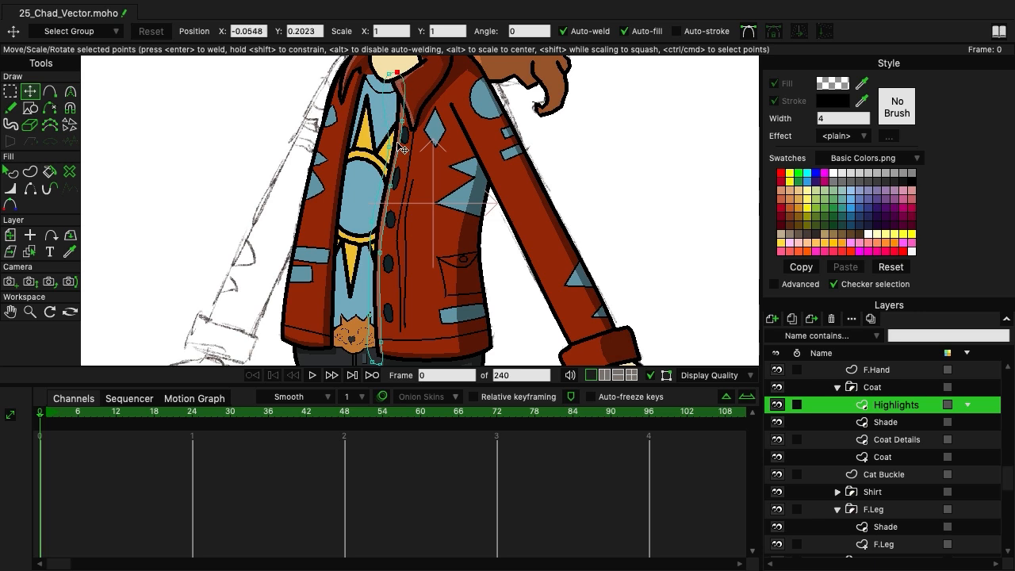
pyautogui.click(909, 423)
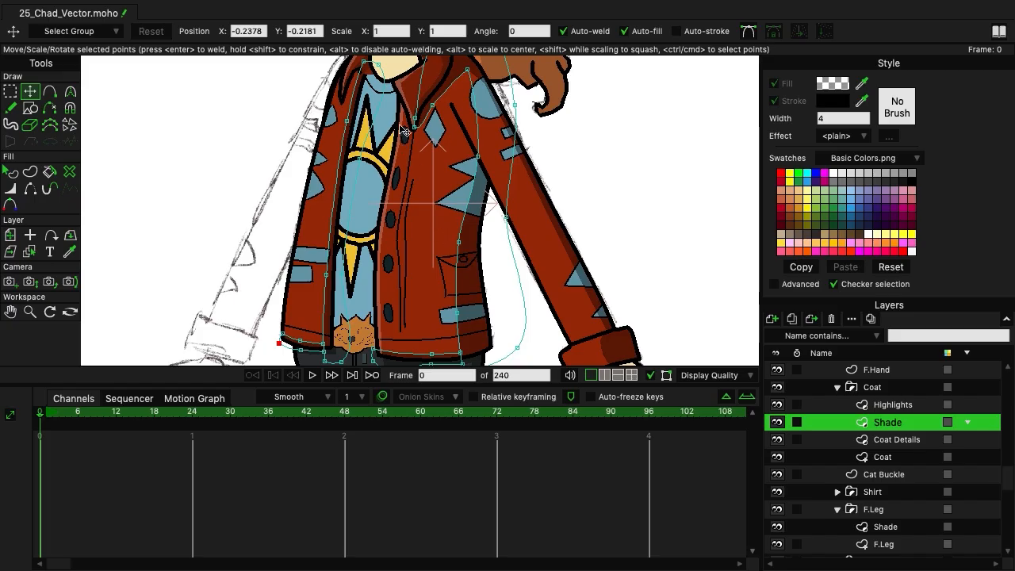
pyautogui.moveTo(398, 339); pyautogui.dragTo(398, 343)
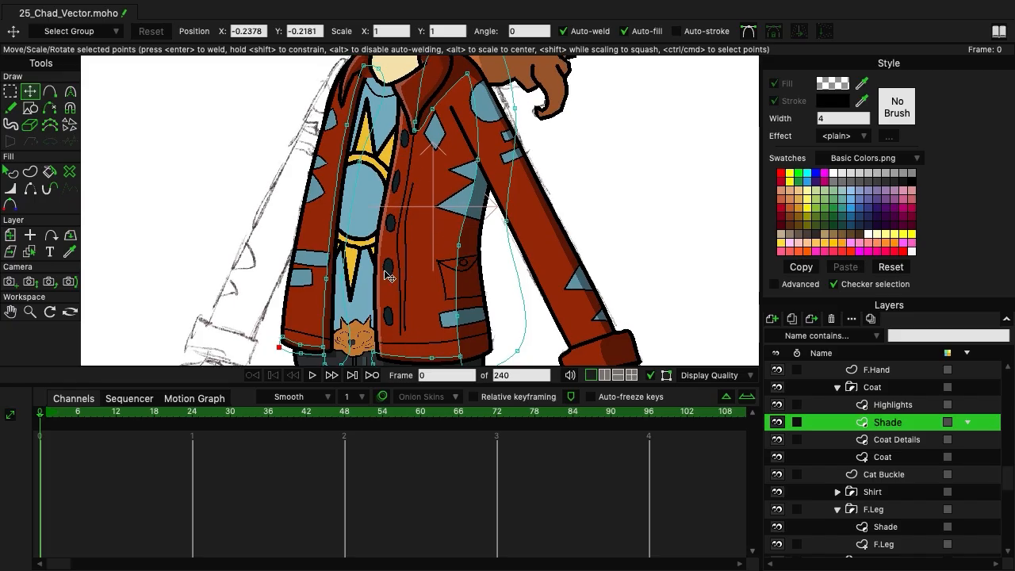
pyautogui.moveTo(386, 272); pyautogui.dragTo(437, 273)
# Draw a second closed shape on the Coat group's Highlights layer along the outer edge of the opposite coat panel, from shoulder to hem.
pyautogui.click(894, 408)
pyautogui.press('a')
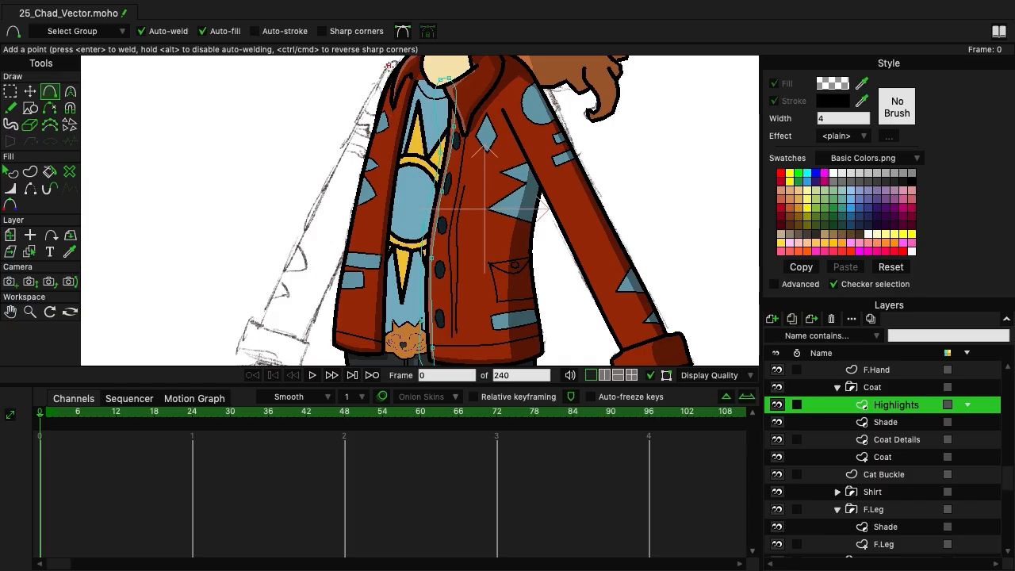
pyautogui.moveTo(374, 86)
pyautogui.mouseDown()
pyautogui.moveTo(344, 133)
pyautogui.moveTo(353, 158)
pyautogui.moveTo(324, 251)
pyautogui.moveTo(318, 355)
pyautogui.moveTo(332, 355)
pyautogui.moveTo(344, 315)
pyautogui.moveTo(391, 64)
pyautogui.mouseUp()
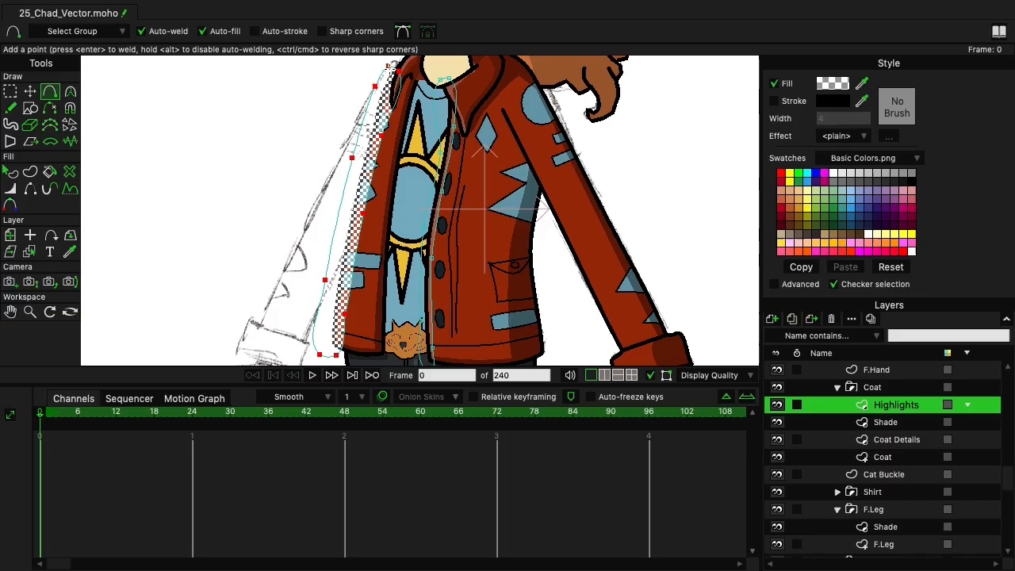
# Slim the outer-edge highlight by nudging its inner points toward the coat outline and lowering the point at the hem.
pyautogui.click(29, 91)
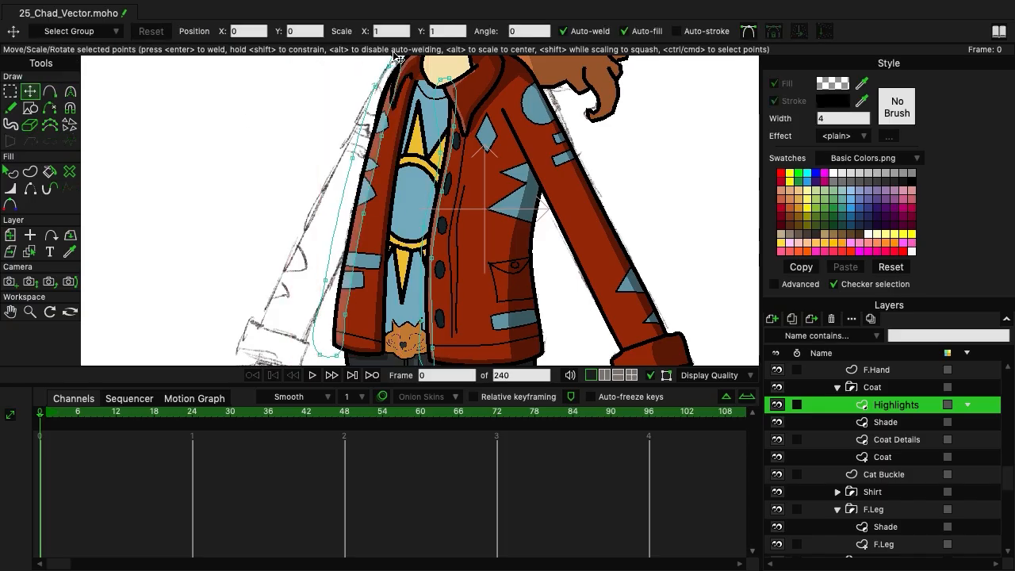
pyautogui.click(378, 136)
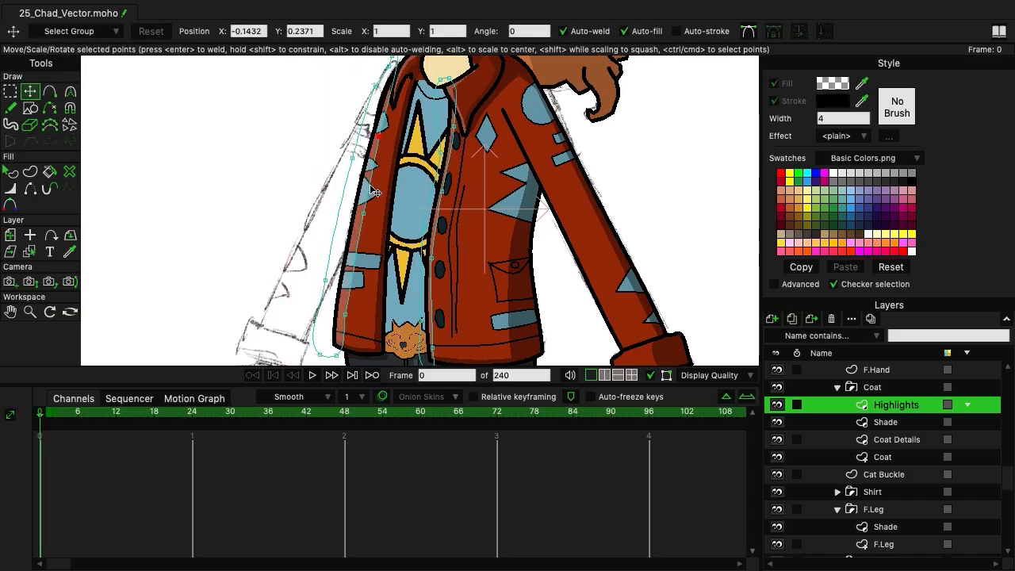
pyautogui.moveTo(363, 214); pyautogui.dragTo(359, 213)
pyautogui.click(378, 138)
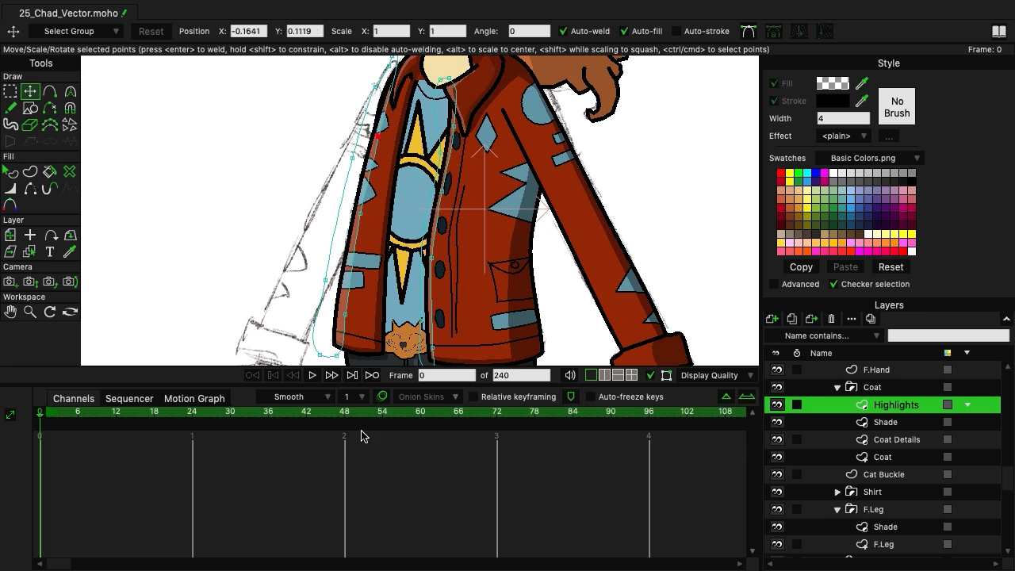
pyautogui.click(346, 317)
pyautogui.moveTo(337, 355); pyautogui.dragTo(330, 359)
pyautogui.moveTo(343, 316); pyautogui.dragTo(341, 316)
pyautogui.moveTo(364, 213); pyautogui.dragTo(362, 214)
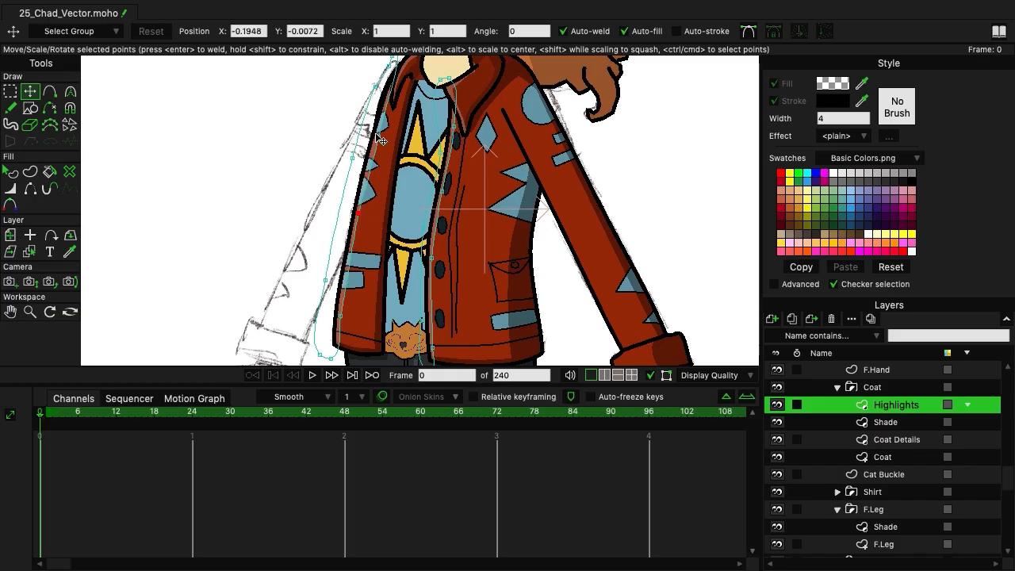
pyautogui.moveTo(380, 137); pyautogui.dragTo(378, 137)
pyautogui.moveTo(441, 90); pyautogui.dragTo(417, 223)
pyautogui.moveTo(370, 188); pyautogui.dragTo(372, 183)
pyautogui.click(896, 387)
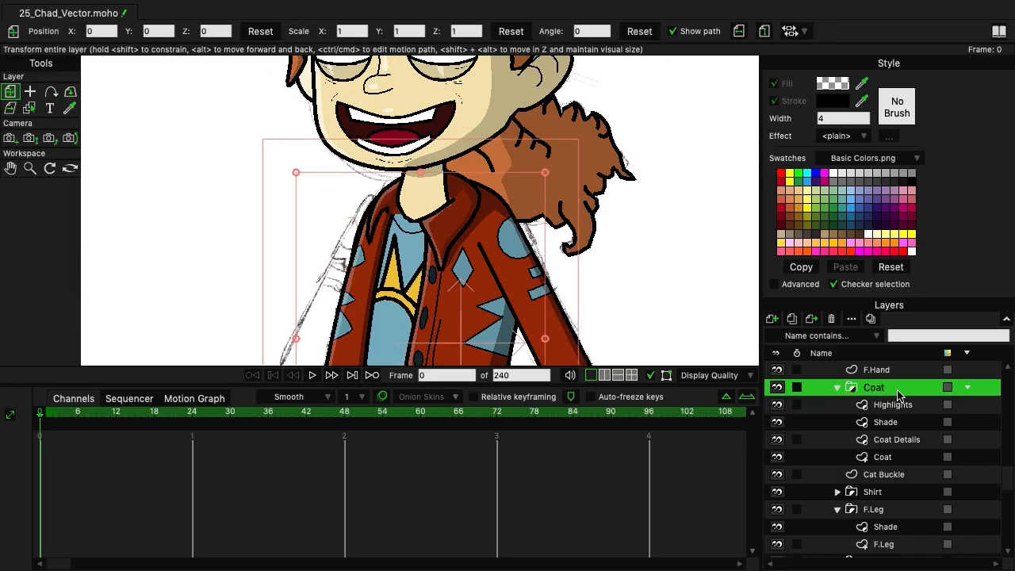
pyautogui.scroll(-4, 561, 286)
pyautogui.scroll(3, 564, 220)
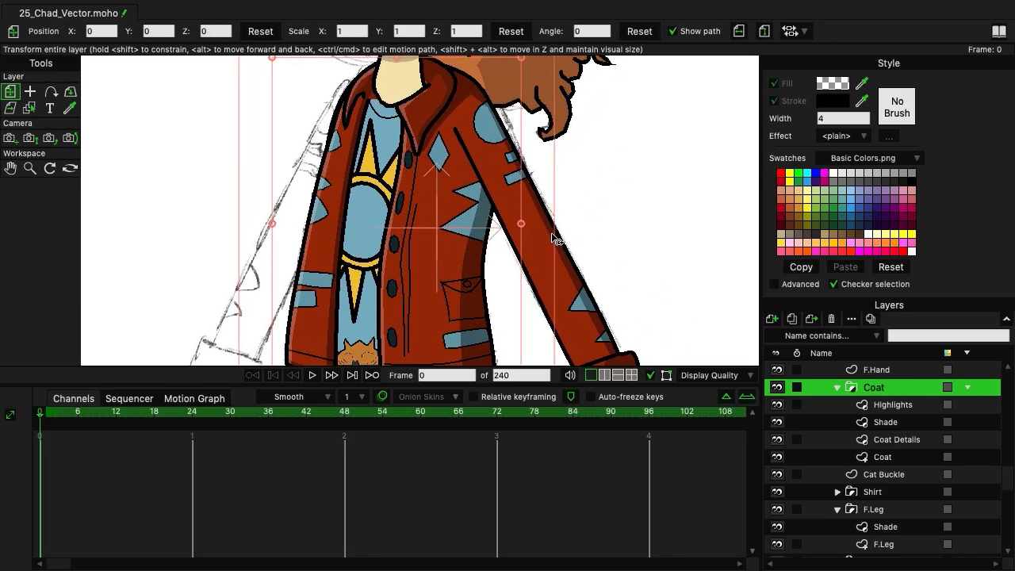
pyautogui.scroll(-3, 555, 242)
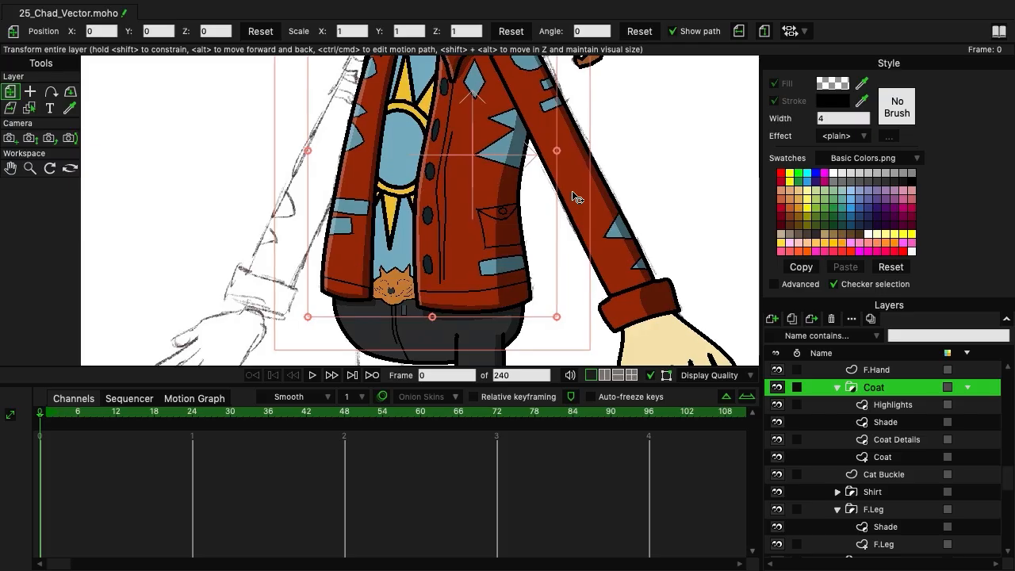
# Raise the bottom points of the outer-edge highlight on the Coat group's Highlights layer to just above the coat's hem.
pyautogui.click(892, 405)
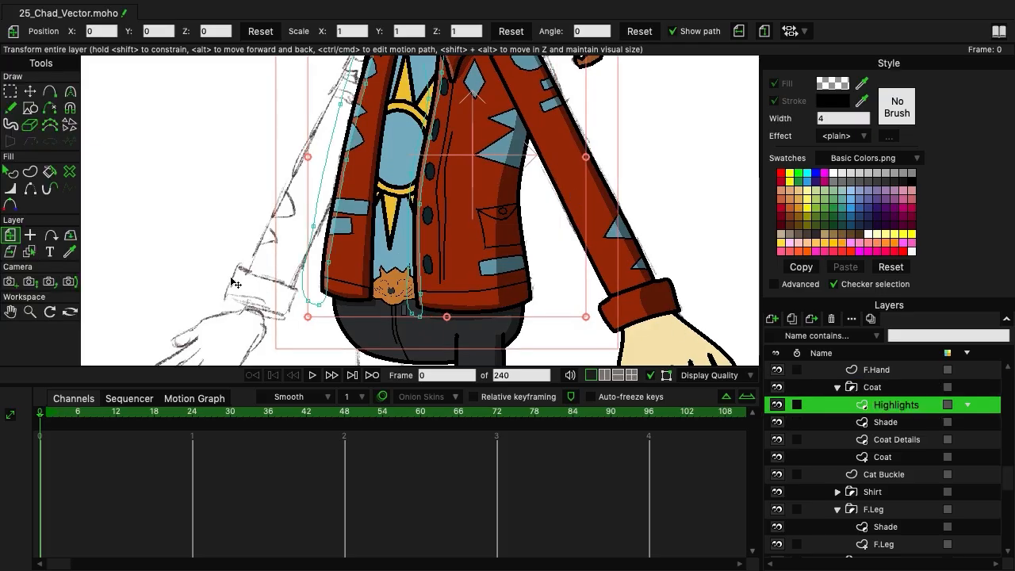
pyautogui.moveTo(321, 309); pyautogui.dragTo(322, 300)
pyautogui.hotkey('ctrl', 'z')
pyautogui.click(11, 94)
pyautogui.click(29, 92)
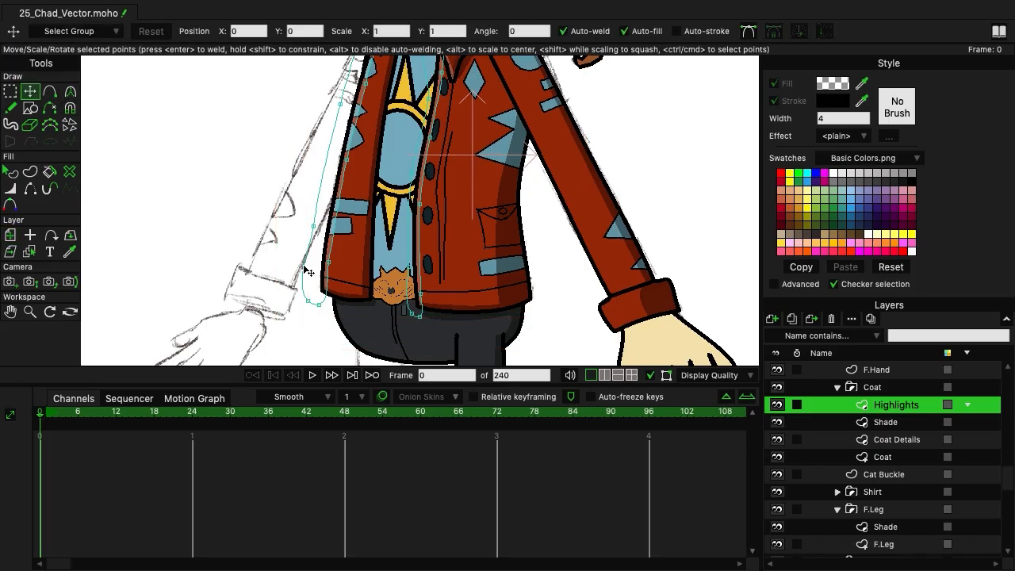
pyautogui.moveTo(319, 306); pyautogui.dragTo(312, 282)
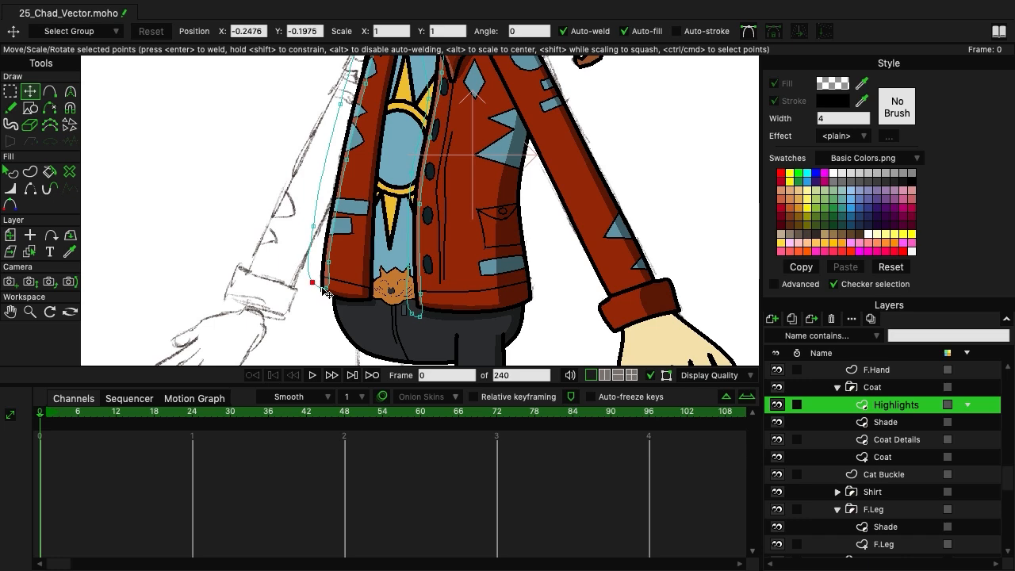
# Refine the outer-edge highlight's hem corner by adjusting its curve handles and nudging its two bottom points along the hem shade.
pyautogui.click(69, 92)
pyautogui.scroll(5, 338, 275)
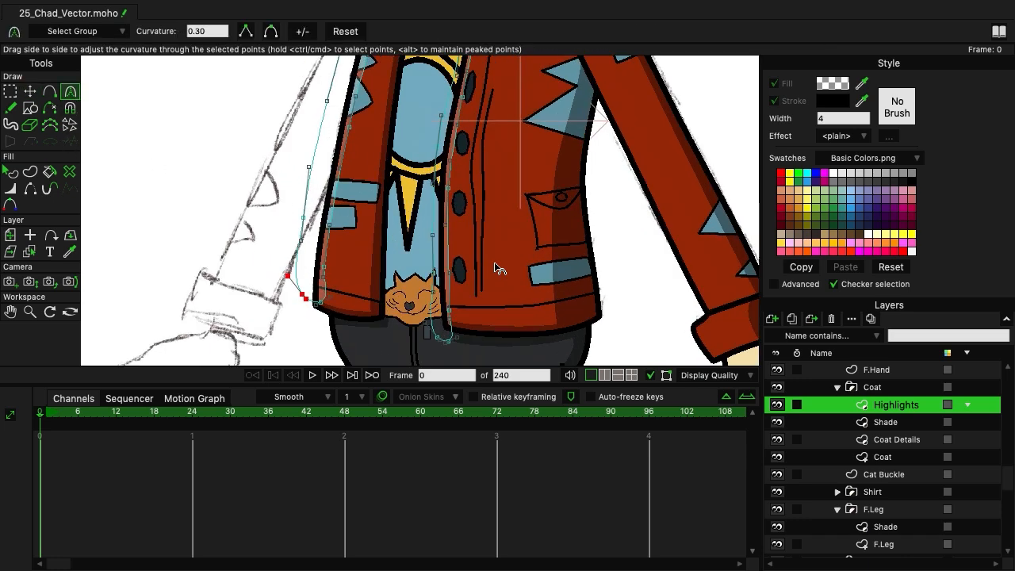
pyautogui.keyDown('ctrl'); pyautogui.click(297, 354); pyautogui.keyUp('ctrl')
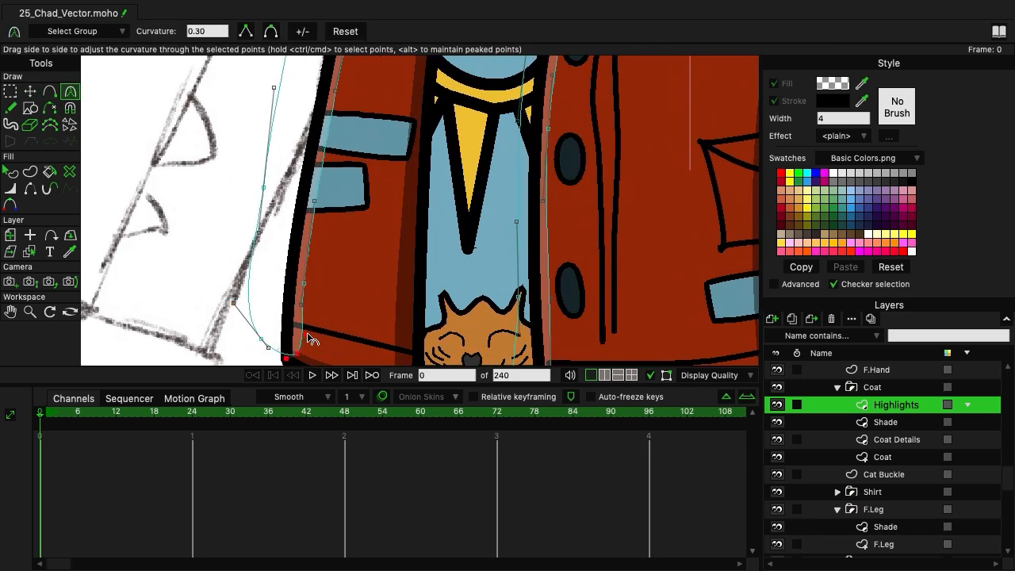
pyautogui.keyDown('ctrl'); pyautogui.click(302, 333); pyautogui.keyUp('ctrl')
pyautogui.click(31, 92)
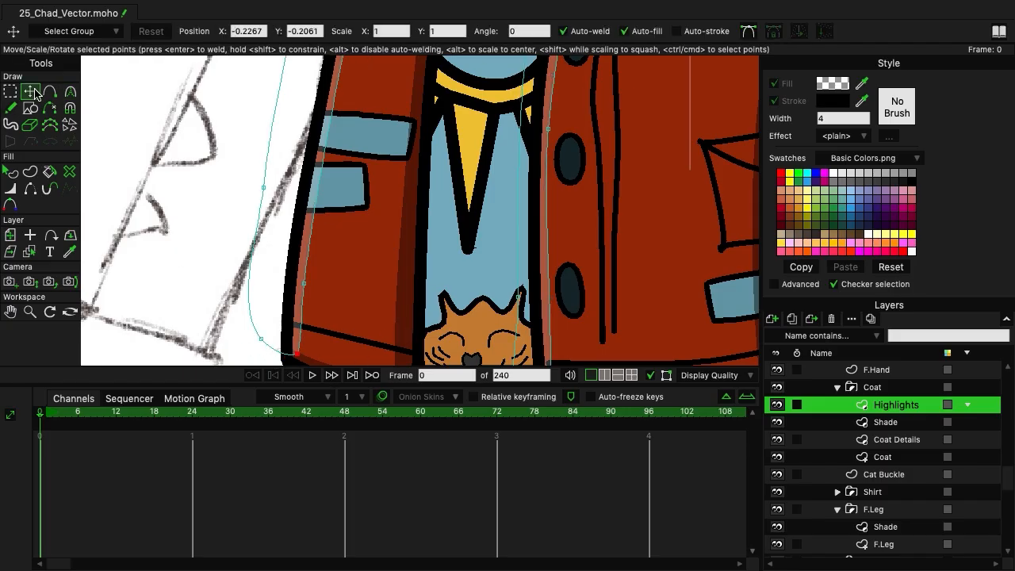
pyautogui.moveTo(300, 358); pyautogui.dragTo(254, 342)
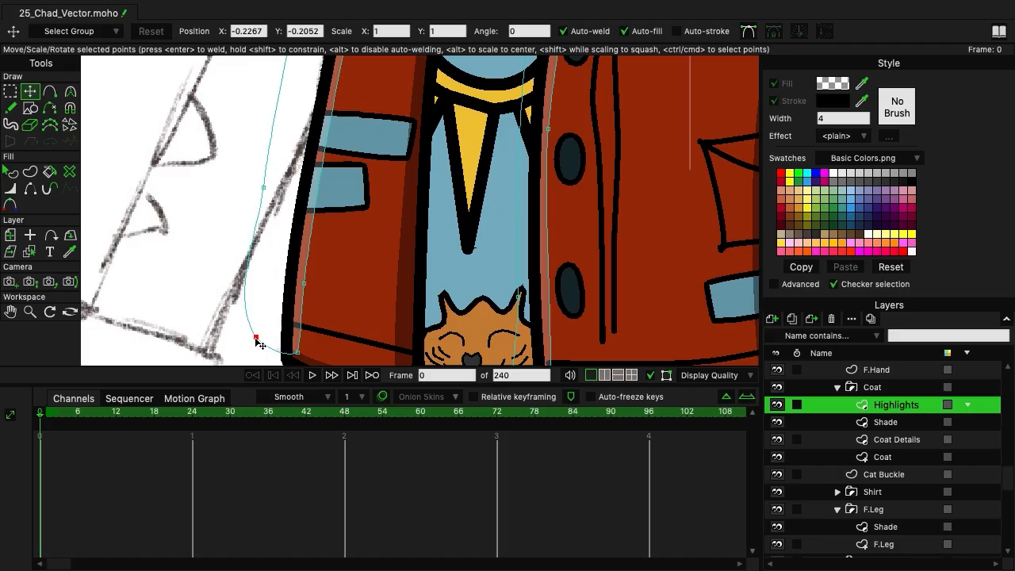
pyautogui.click(70, 92)
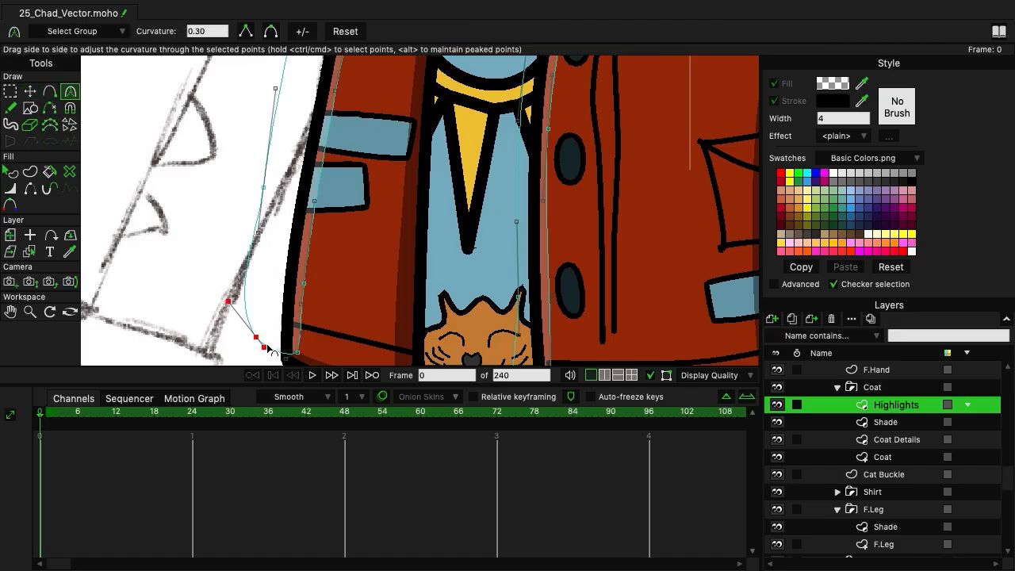
pyautogui.click(282, 349)
# Raise the bottom points of the front-edge highlight to just above the hem shade and adjust the curve at its hem corner.
pyautogui.moveTo(464, 246); pyautogui.dragTo(297, 319)
pyautogui.moveTo(467, 278); pyautogui.dragTo(309, 329)
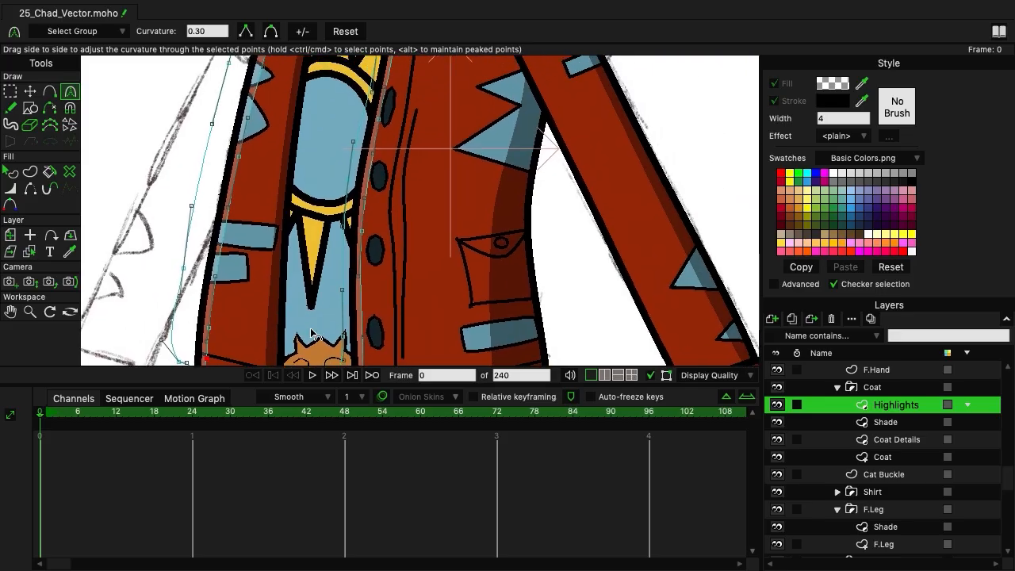
pyautogui.moveTo(382, 294); pyautogui.dragTo(254, 337)
pyautogui.scroll(-1, 254, 338)
pyautogui.scroll(10, 272, 333)
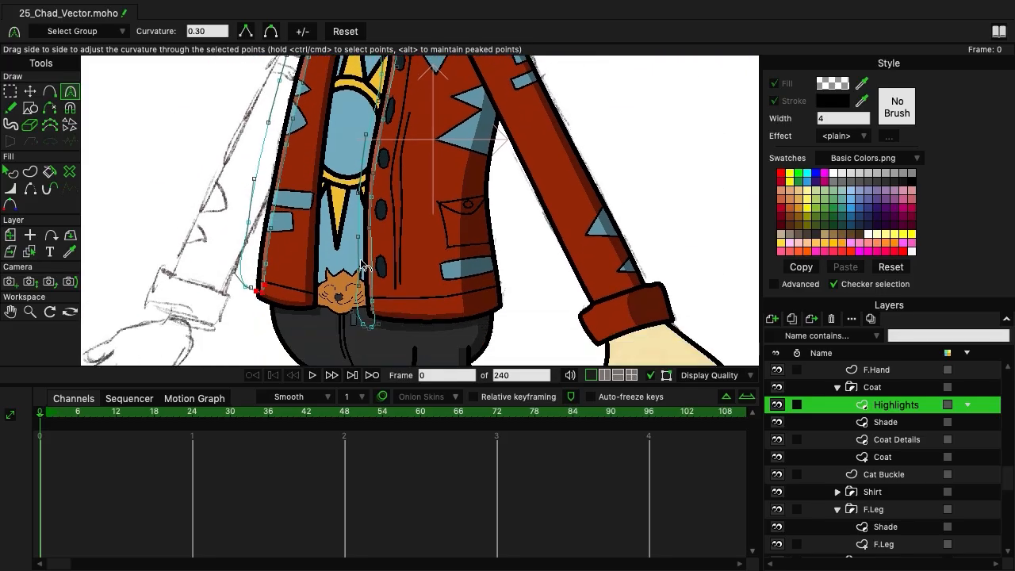
pyautogui.scroll(-2, 410, 274)
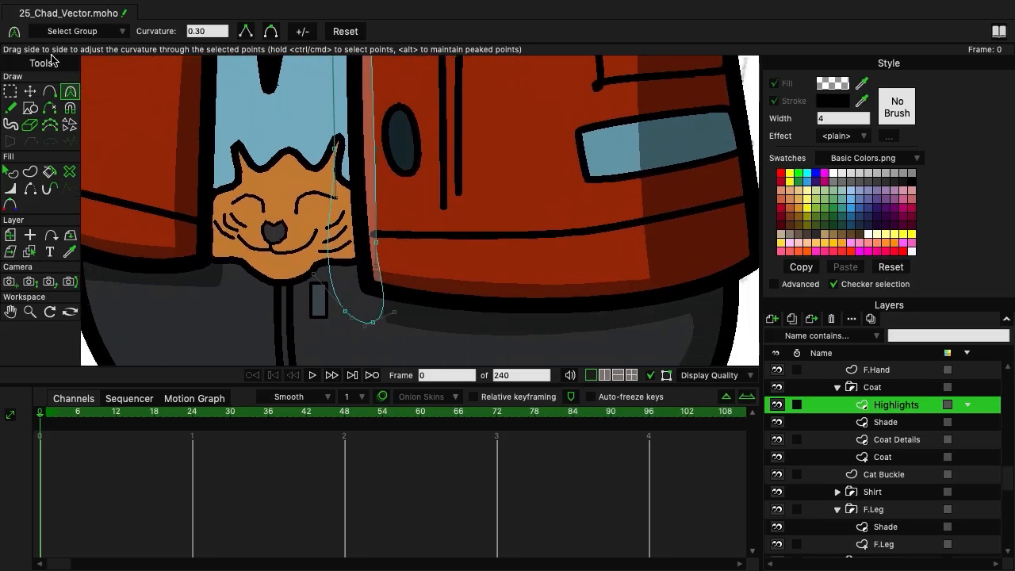
pyautogui.click(29, 92)
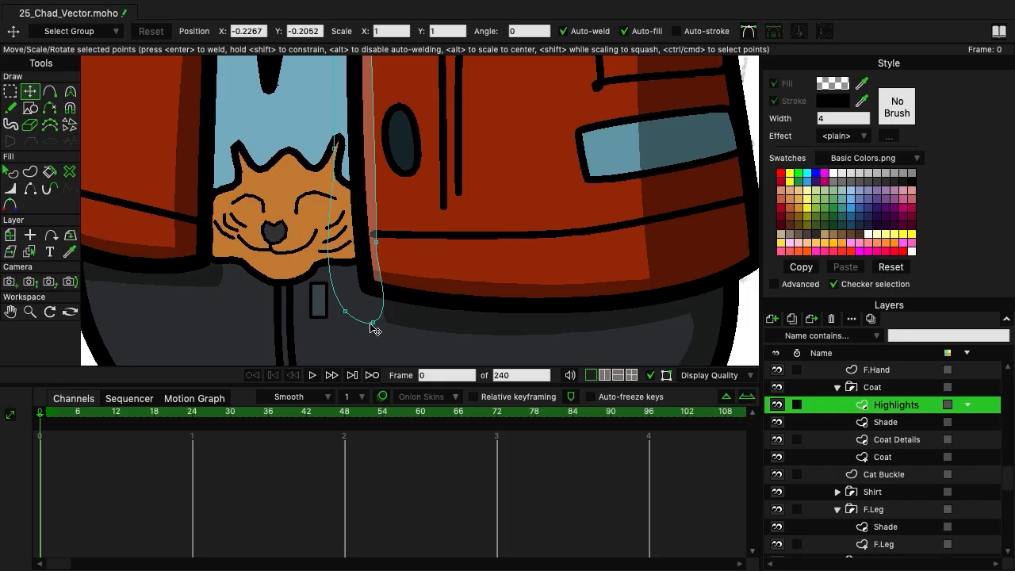
pyautogui.moveTo(373, 325); pyautogui.dragTo(338, 254)
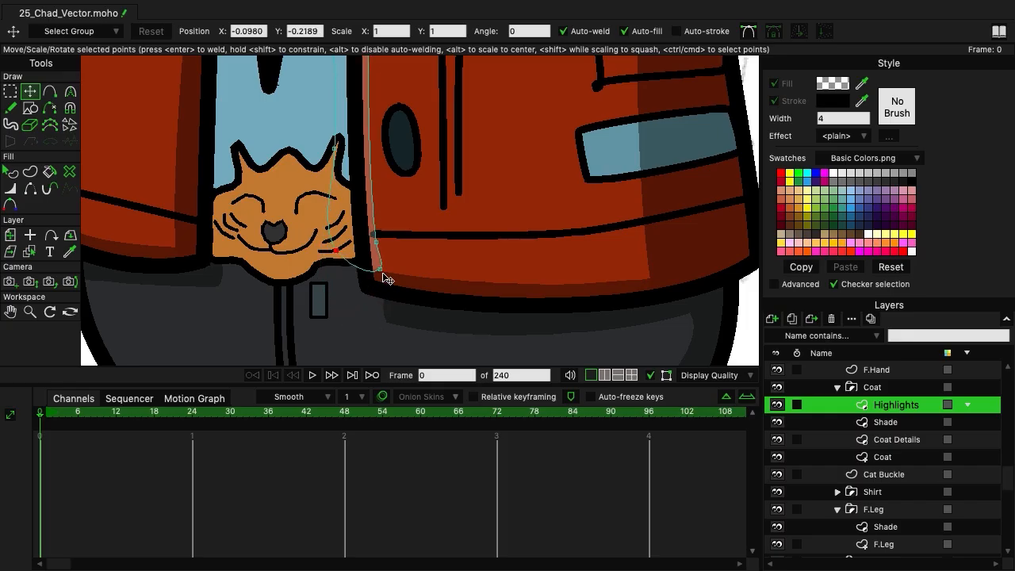
pyautogui.click(70, 91)
pyautogui.click(385, 265)
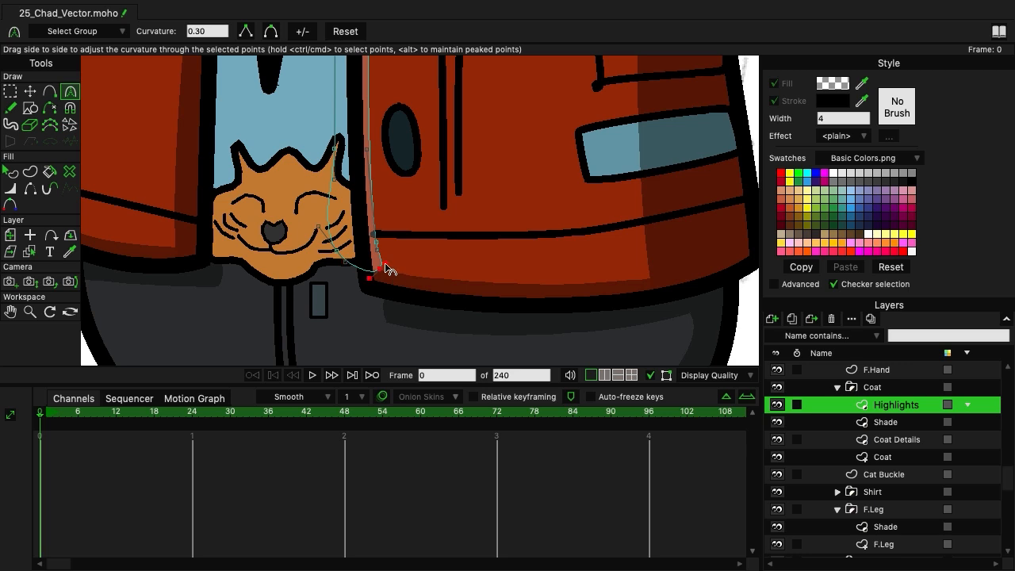
pyautogui.moveTo(377, 250); pyautogui.dragTo(364, 277)
pyautogui.click(30, 91)
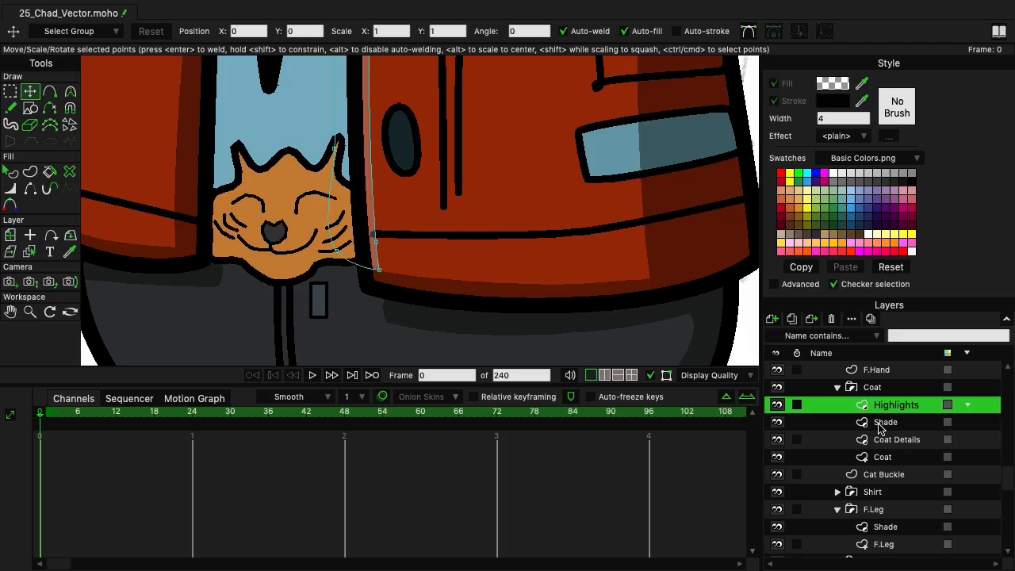
pyautogui.click(902, 422)
pyautogui.scroll(-8, 379, 286)
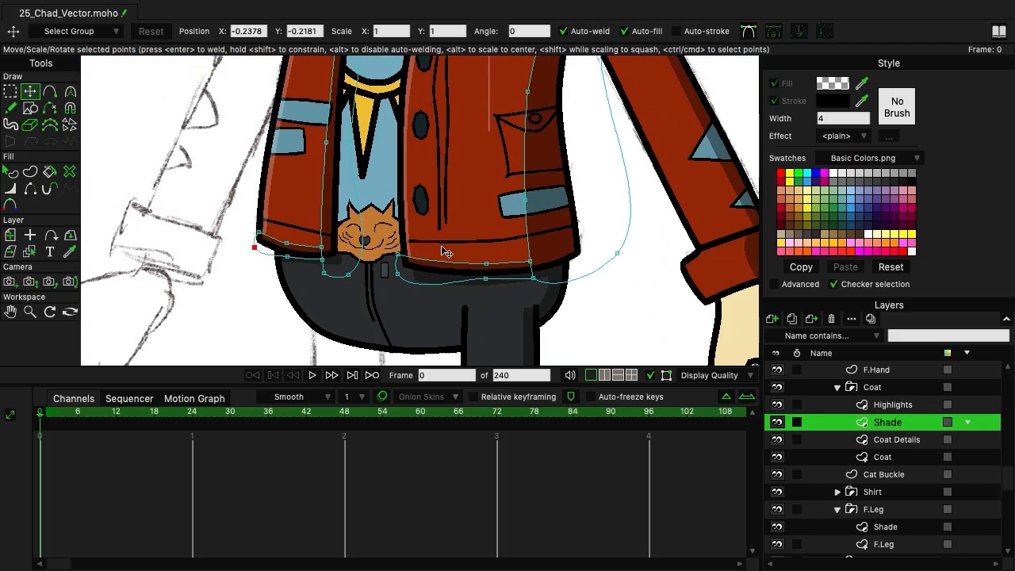
pyautogui.scroll(-2, 369, 274)
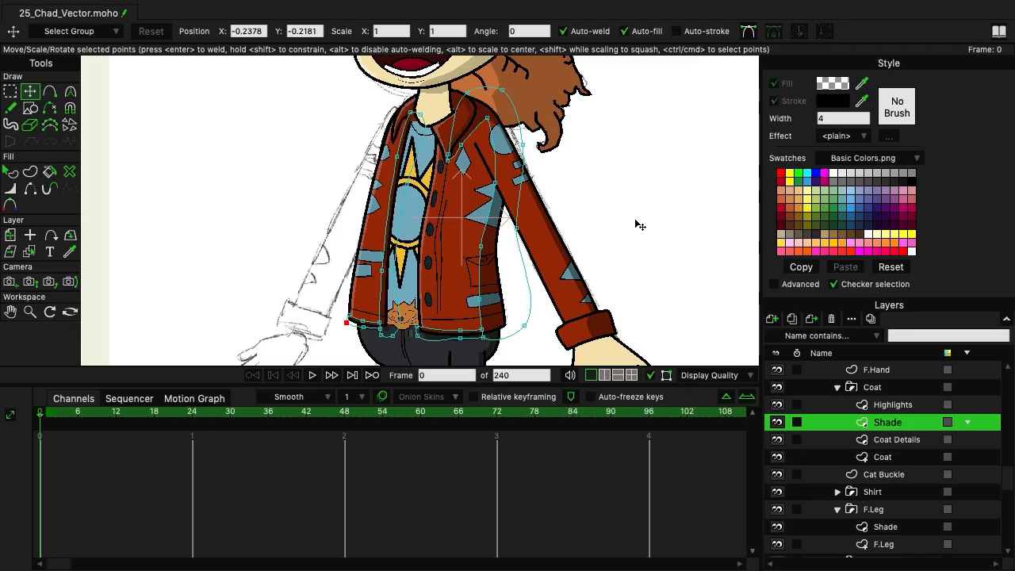
pyautogui.moveTo(595, 192); pyautogui.dragTo(451, 164)
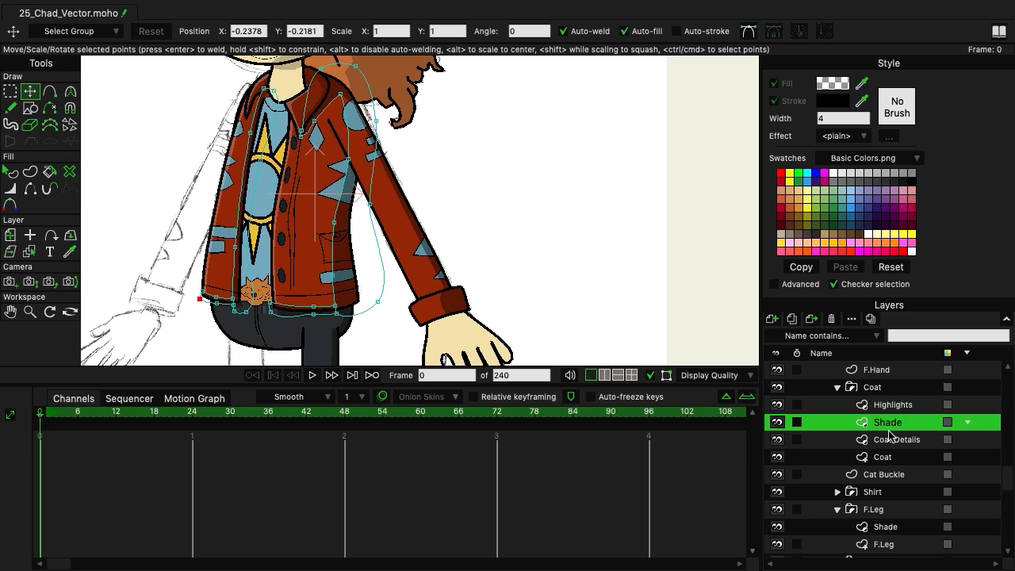
# Add a vector layer named Highlights above the Shade layer in the F.Arm group.
pyautogui.scroll(4, 877, 419)
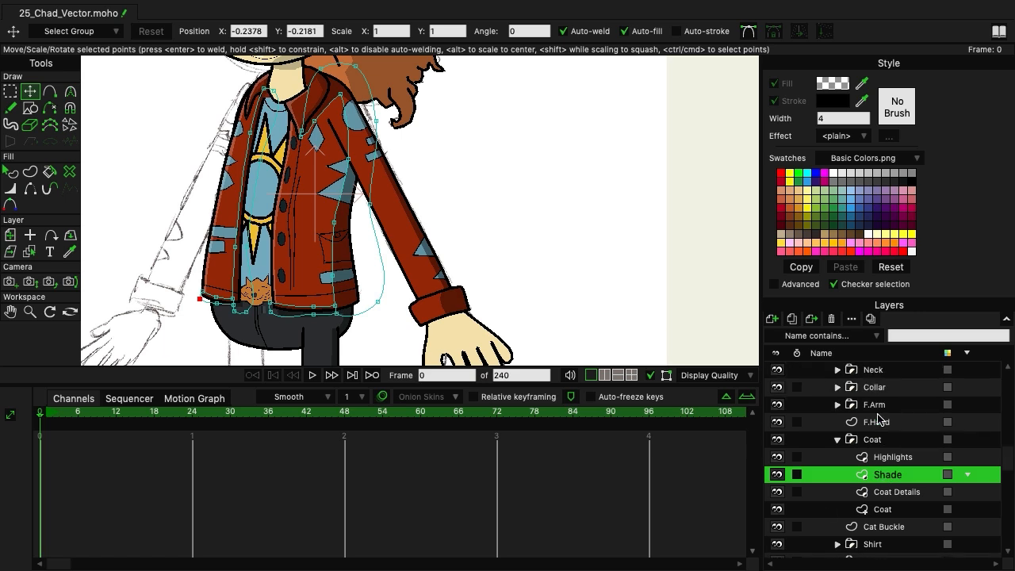
pyautogui.click(838, 422)
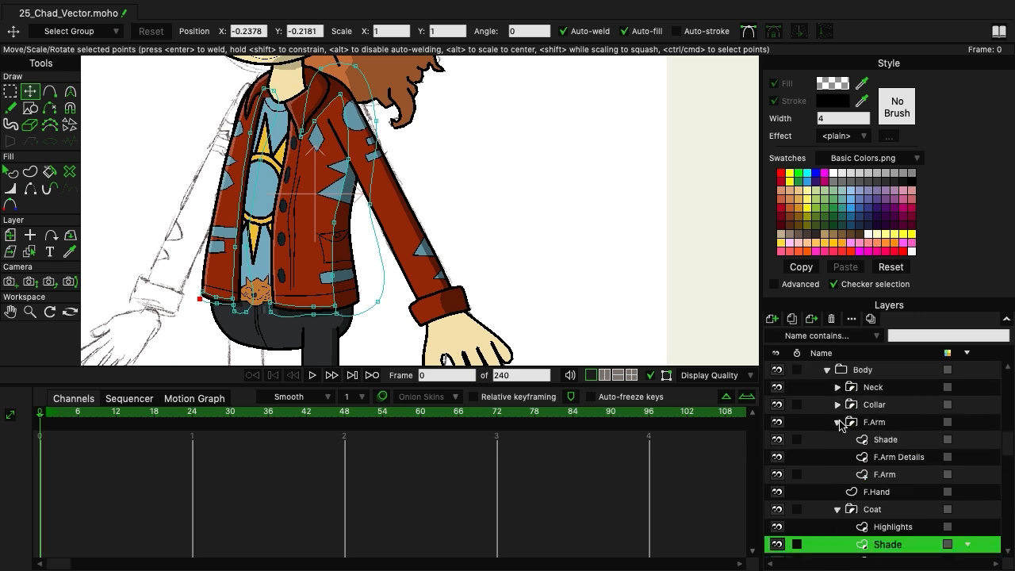
pyautogui.click(888, 440)
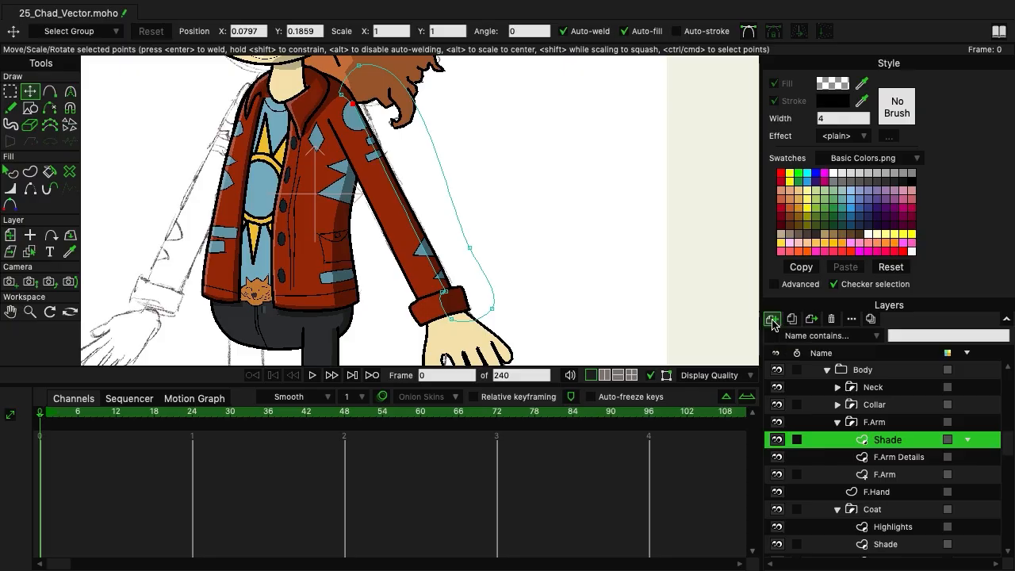
pyautogui.click(772, 318)
pyautogui.click(788, 333)
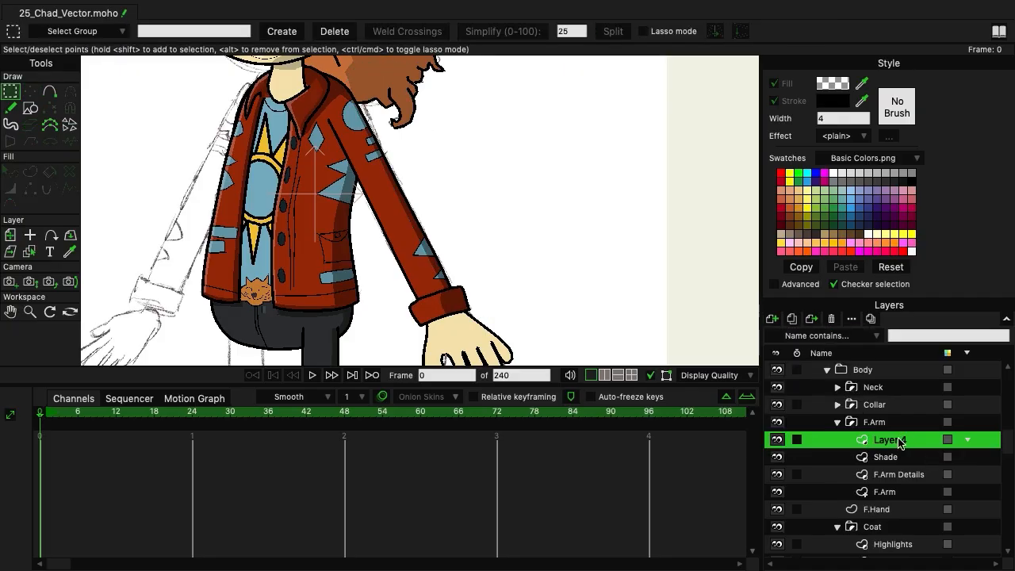
pyautogui.doubleClick(887, 440)
pyautogui.write('Highlights')
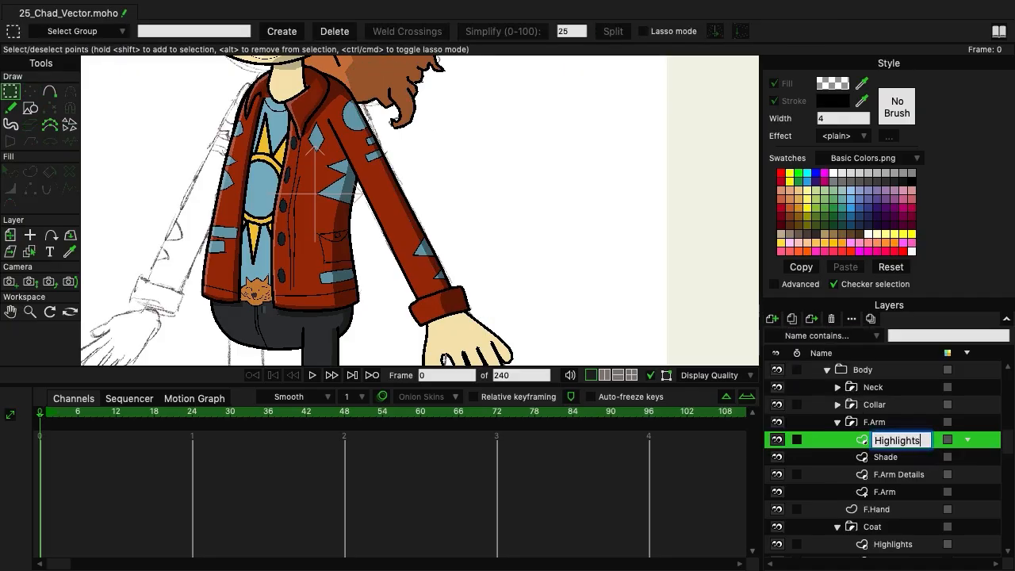
pyautogui.press('Return')
# Draw a tall, narrow rectangle with Auto-fill on and Auto-stroke off, running from the shoulder down past the coat's hem.
pyautogui.moveTo(383, 290); pyautogui.dragTo(381, 266)
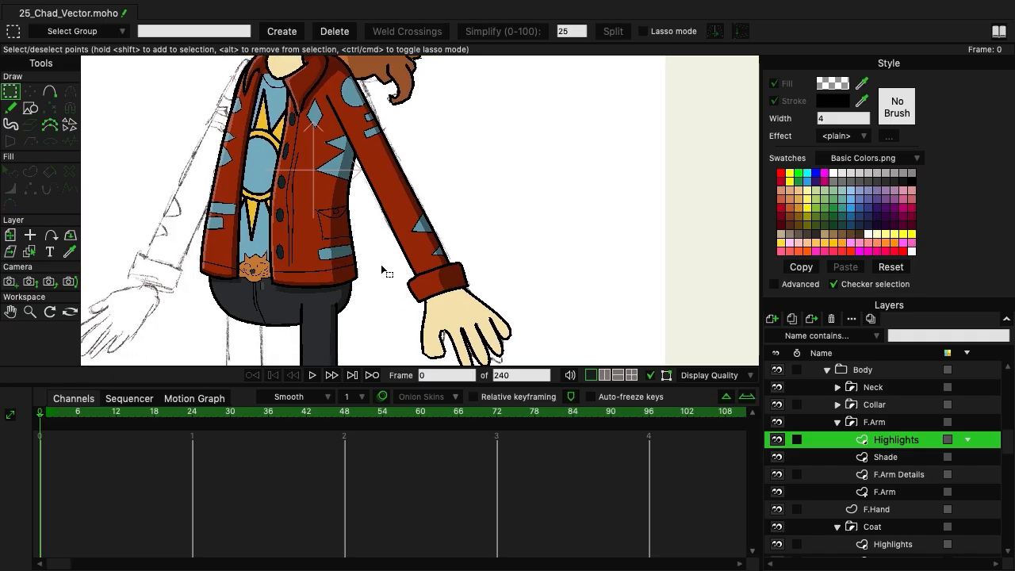
pyautogui.click(31, 111)
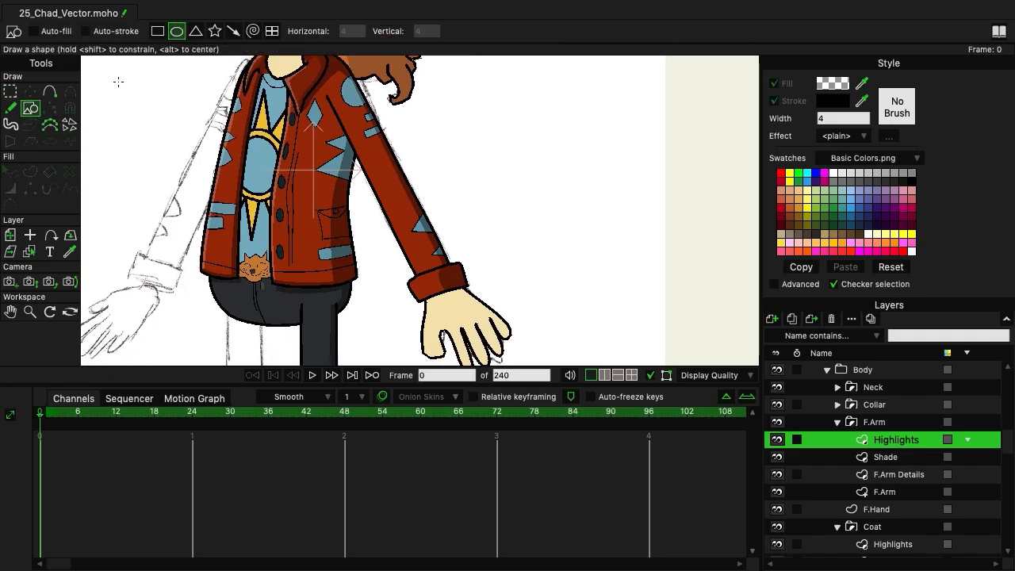
pyautogui.click(160, 33)
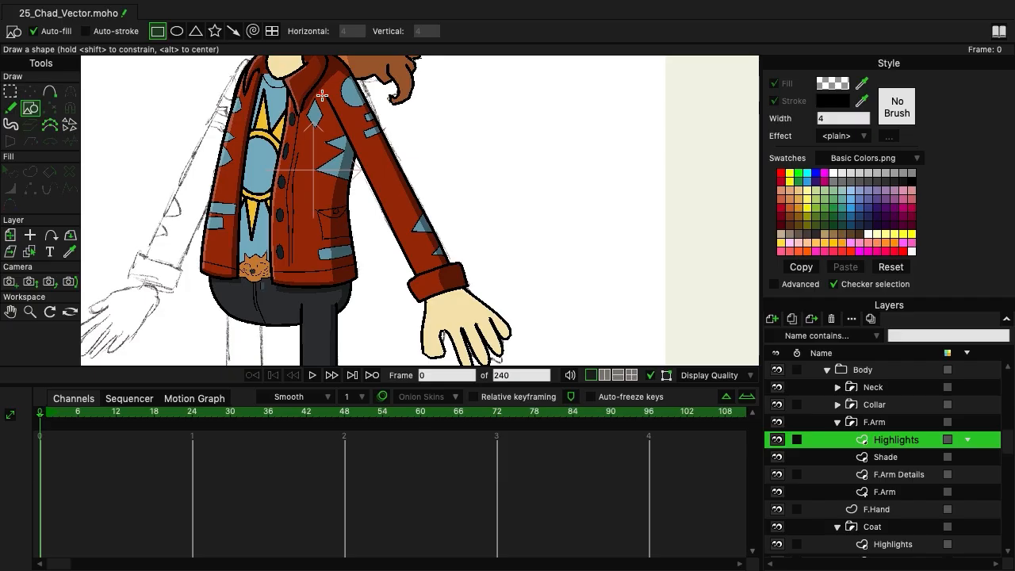
pyautogui.moveTo(322, 95); pyautogui.dragTo(328, 342)
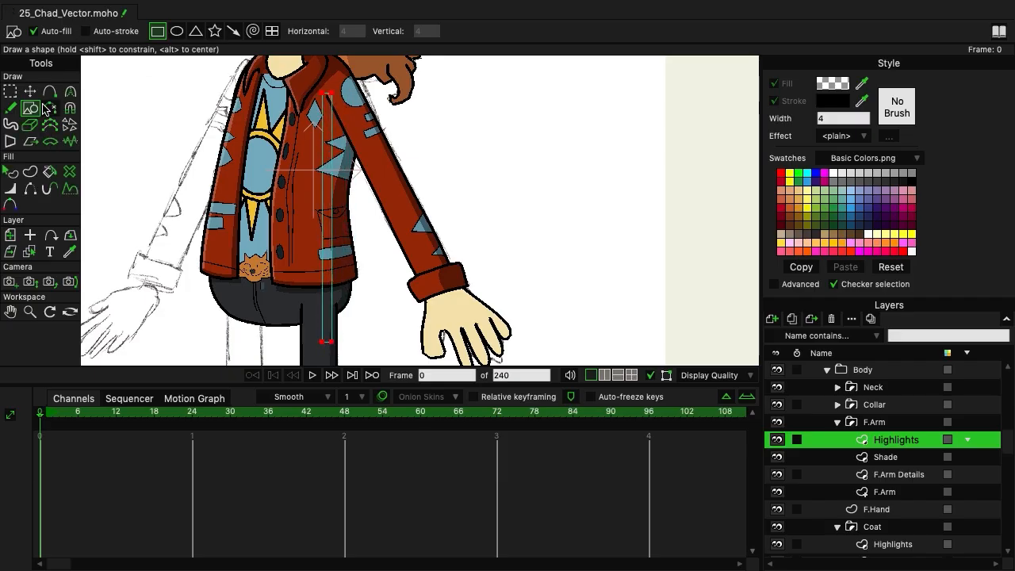
# Rotate the narrow rectangle to the sleeve's angle and position it along the sleeve's inner edge from shoulder to cuff.
pyautogui.click(31, 92)
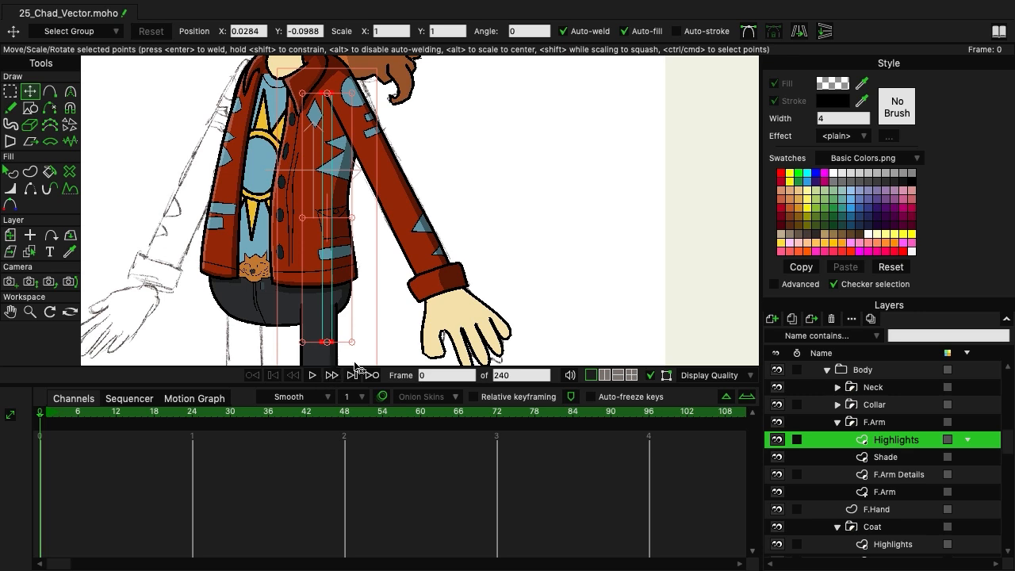
pyautogui.moveTo(358, 350); pyautogui.dragTo(416, 332)
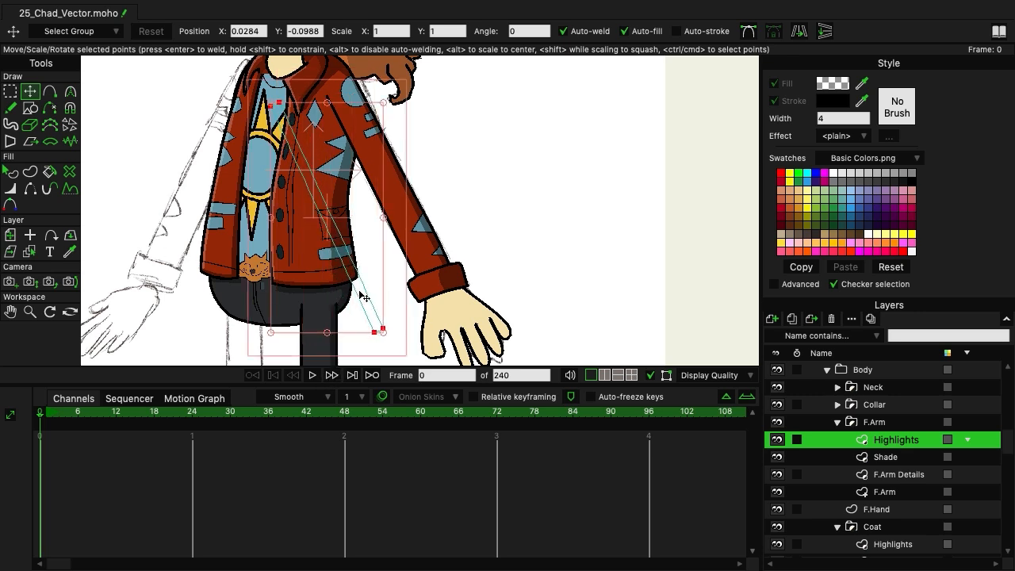
pyautogui.moveTo(360, 295); pyautogui.dragTo(421, 289)
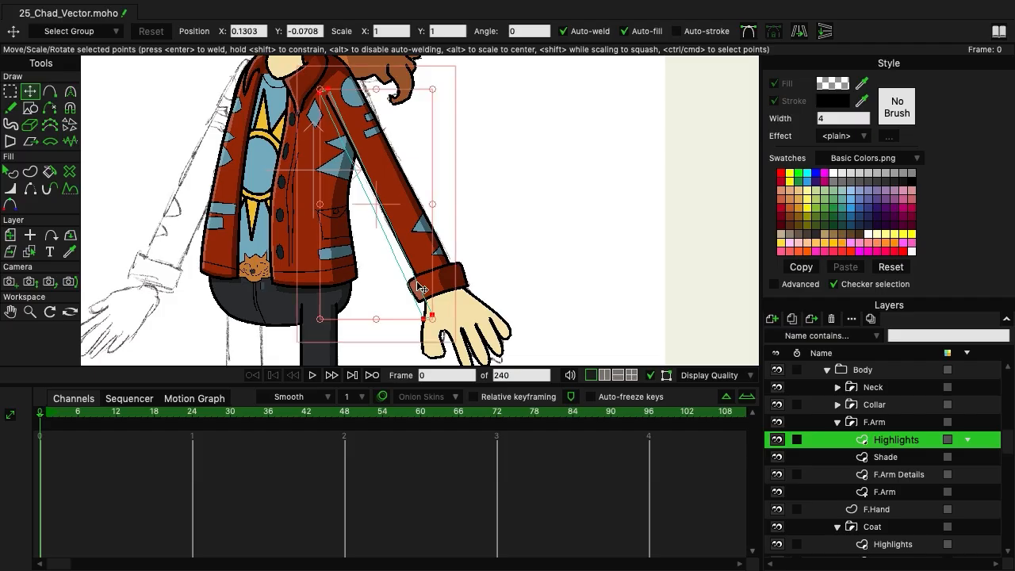
pyautogui.moveTo(443, 325); pyautogui.dragTo(421, 285)
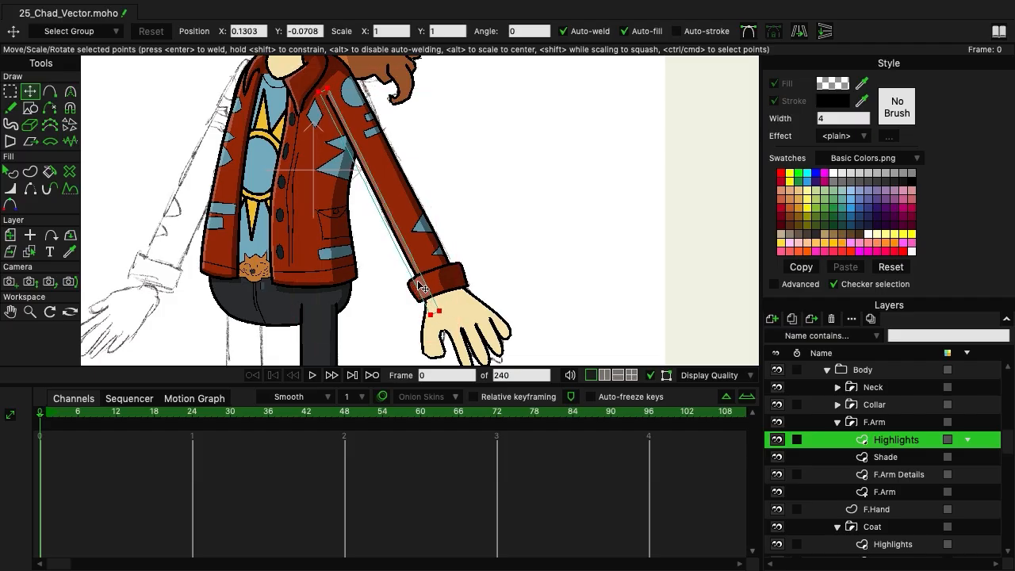
pyautogui.moveTo(421, 287); pyautogui.dragTo(424, 285)
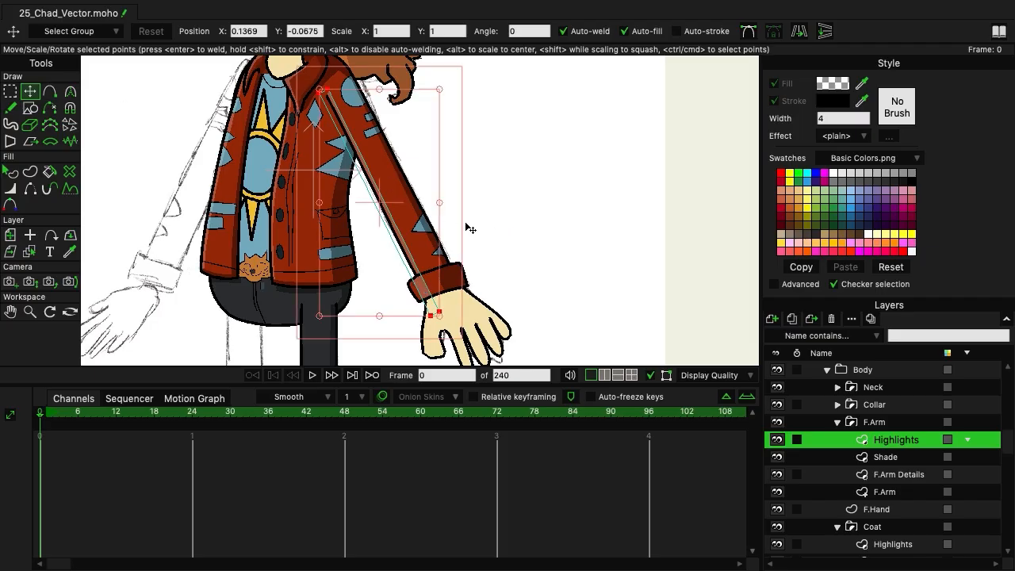
pyautogui.scroll(4, 611, 235)
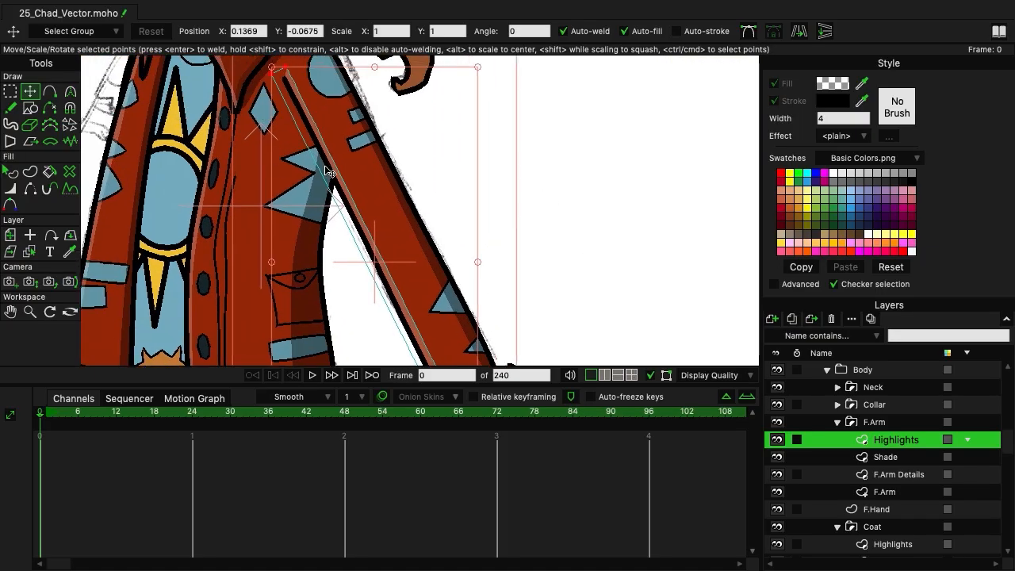
pyautogui.moveTo(325, 167); pyautogui.dragTo(327, 168)
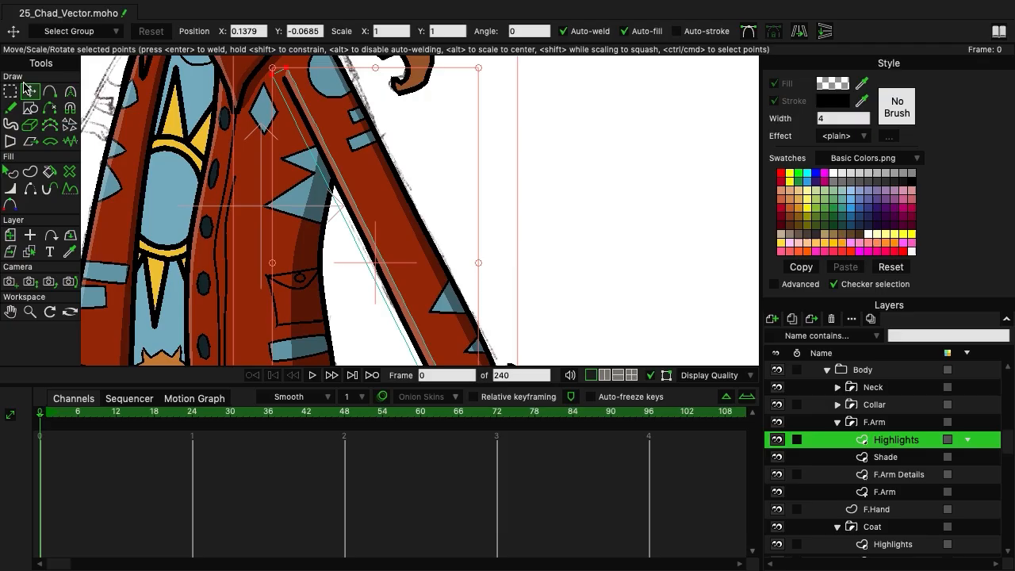
pyautogui.click(173, 170)
pyautogui.moveTo(241, 305); pyautogui.dragTo(211, 138)
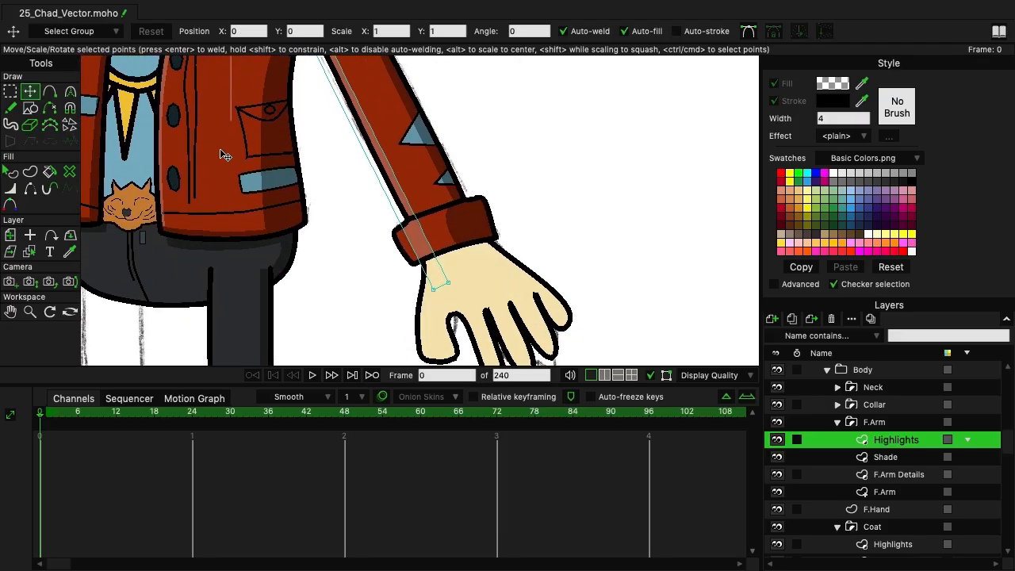
# Turn on Sharp corners, add points to the sleeve highlight's outer line at the cuff and move them outside the cuff's edge.
pyautogui.click(50, 91)
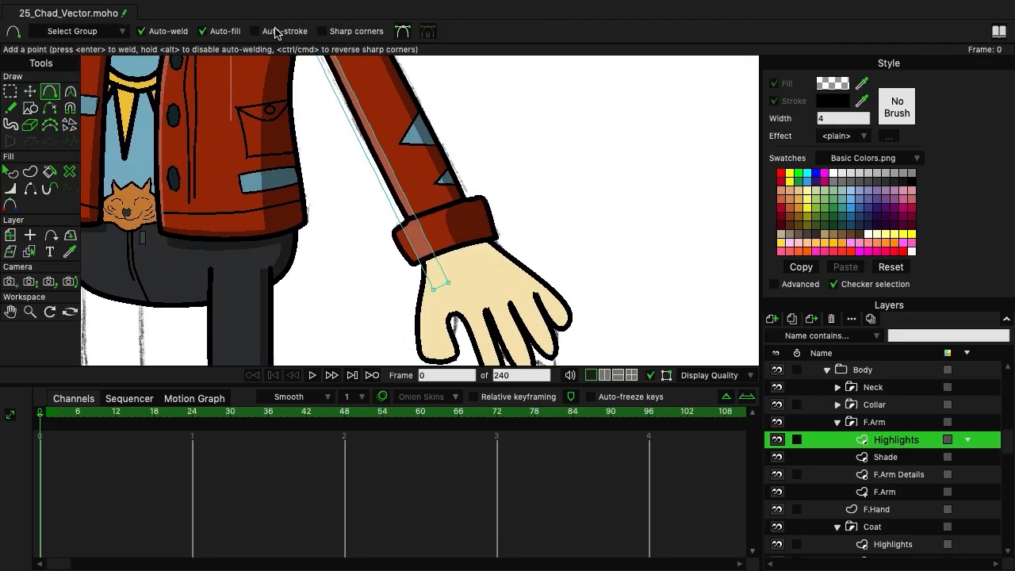
pyautogui.click(336, 32)
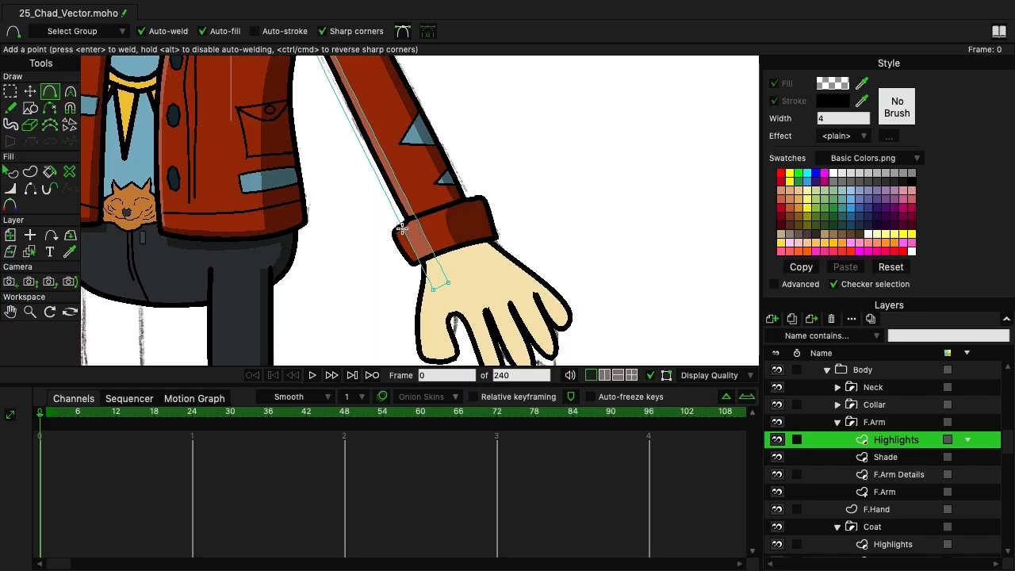
pyautogui.click(420, 262)
pyautogui.click(411, 245)
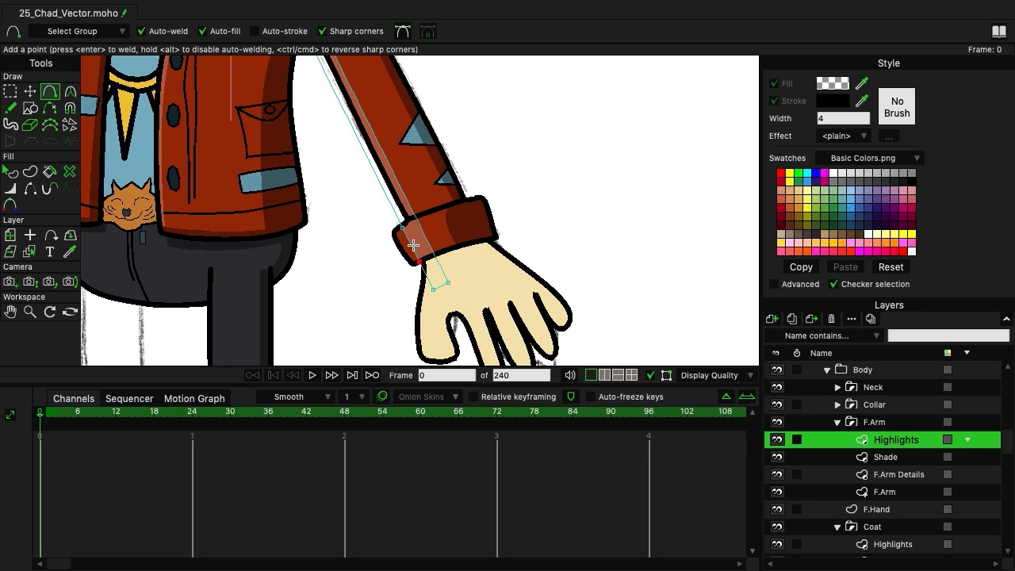
pyautogui.click(30, 92)
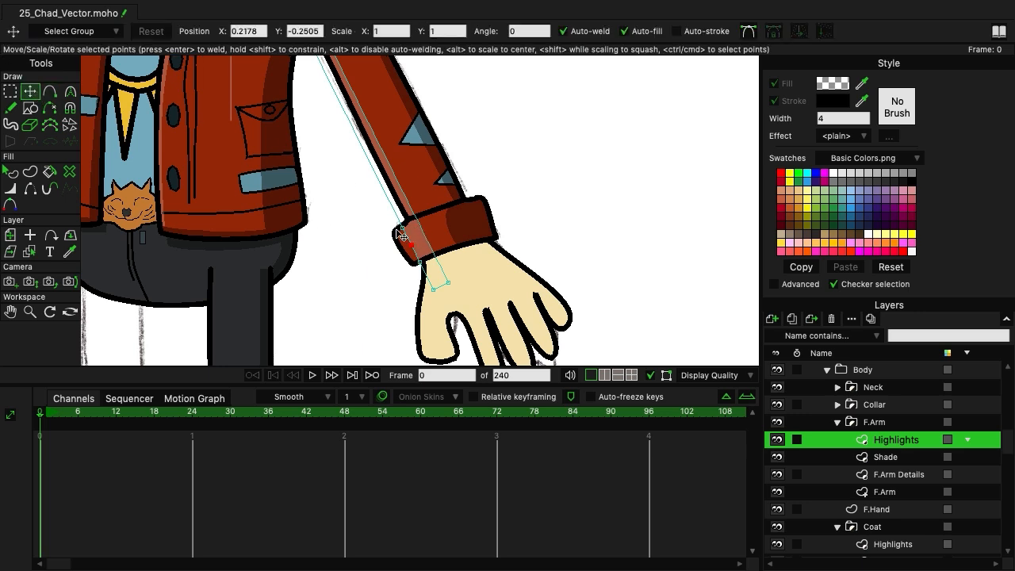
pyautogui.moveTo(403, 229); pyautogui.dragTo(388, 248)
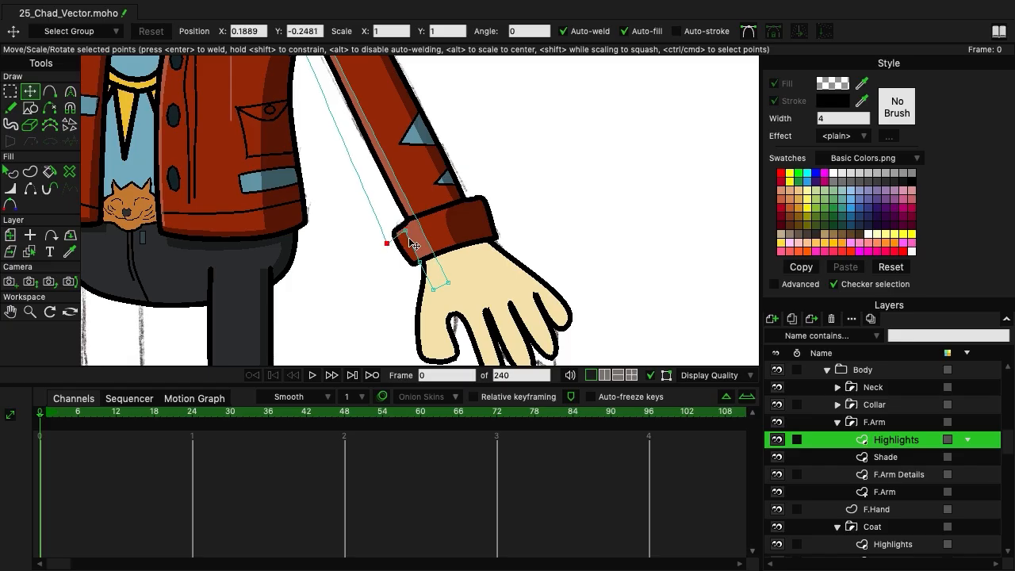
pyautogui.click(402, 233)
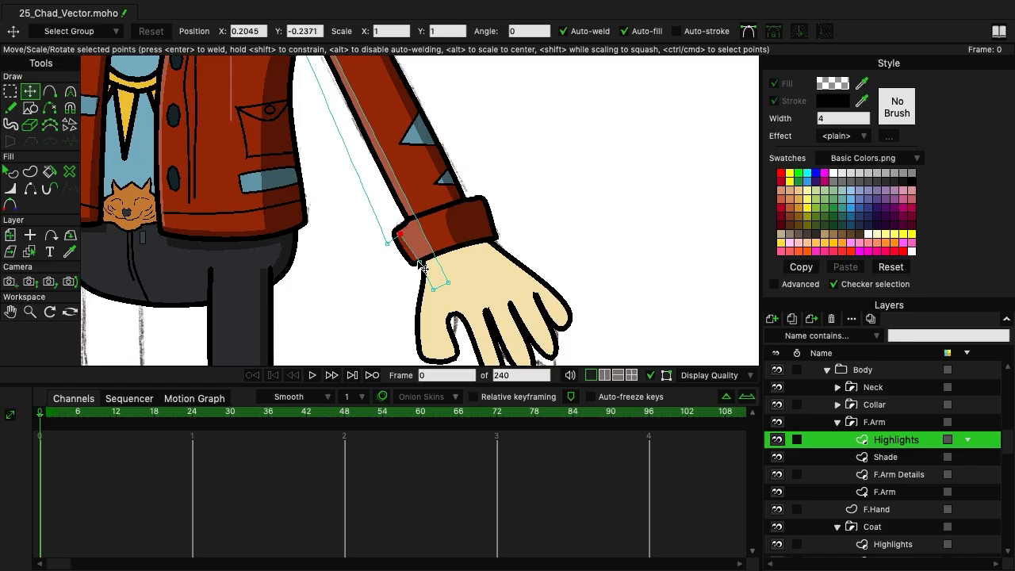
pyautogui.moveTo(422, 269); pyautogui.dragTo(398, 245)
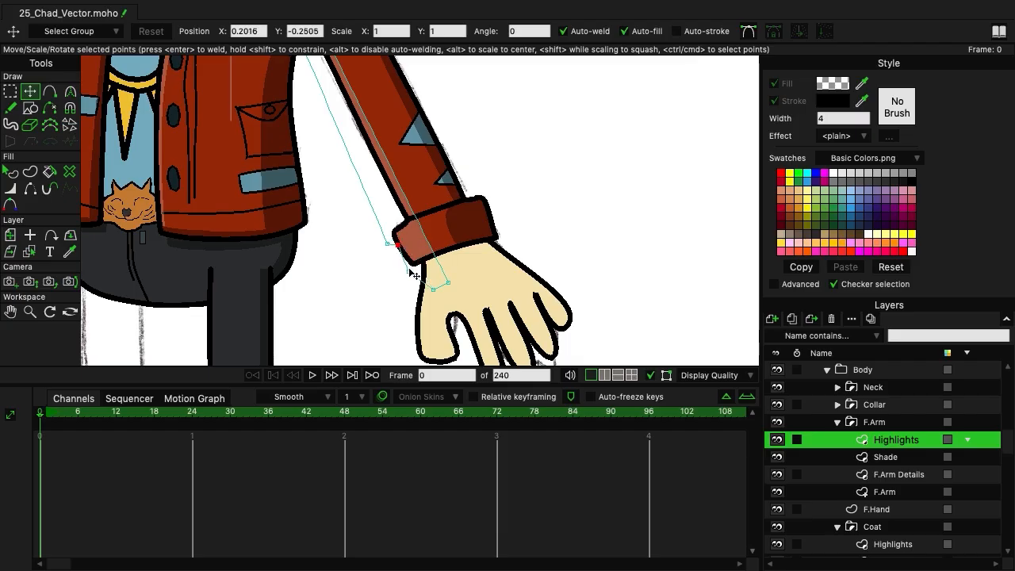
# Add points to the highlight's inner line at the cuff and reposition them so the highlight follows the cuff's edge as a narrow strip.
pyautogui.click(49, 91)
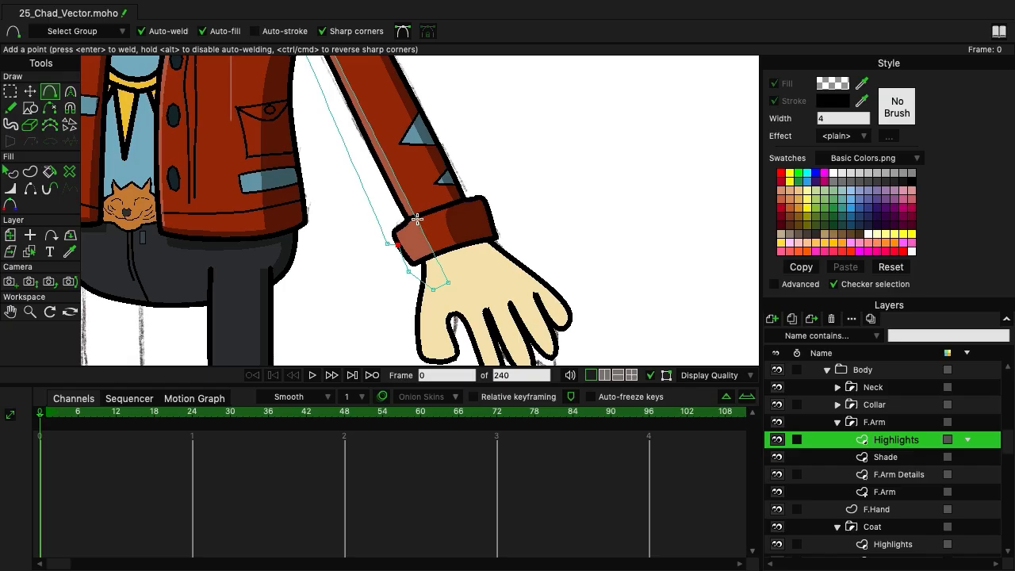
pyautogui.moveTo(417, 217); pyautogui.dragTo(426, 241)
pyautogui.click(30, 92)
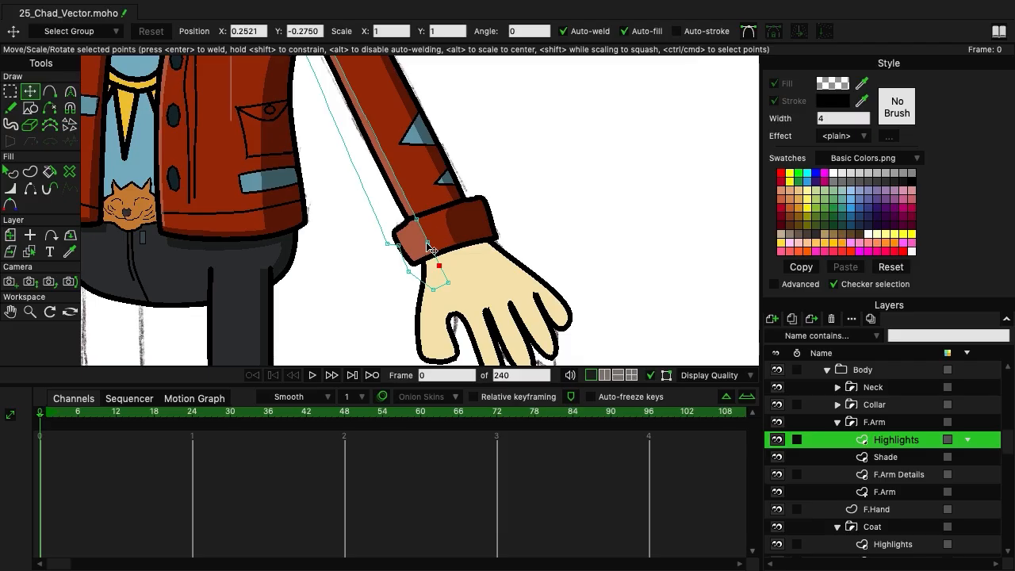
pyautogui.moveTo(444, 268); pyautogui.dragTo(416, 286)
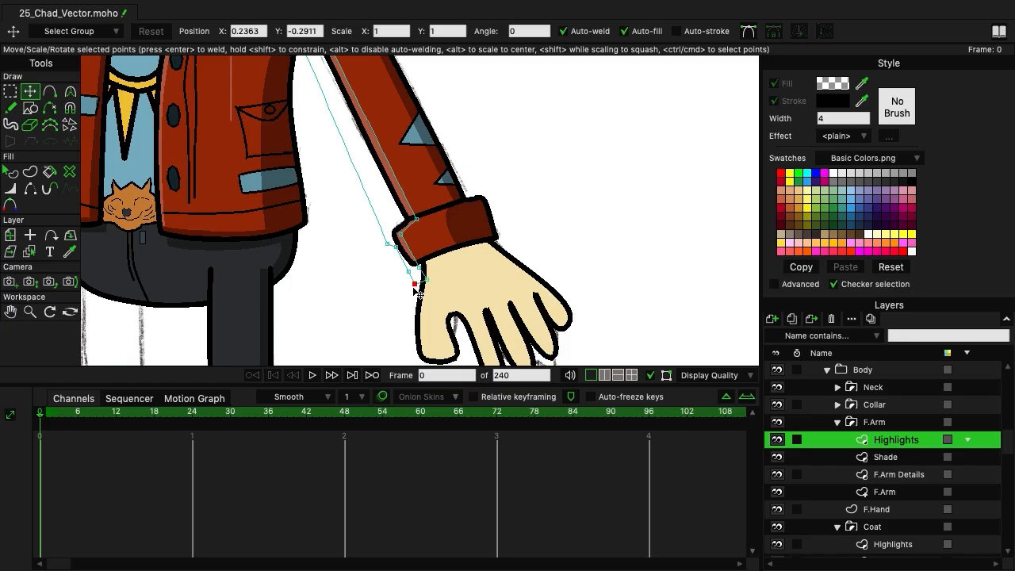
pyautogui.moveTo(389, 245); pyautogui.dragTo(387, 231)
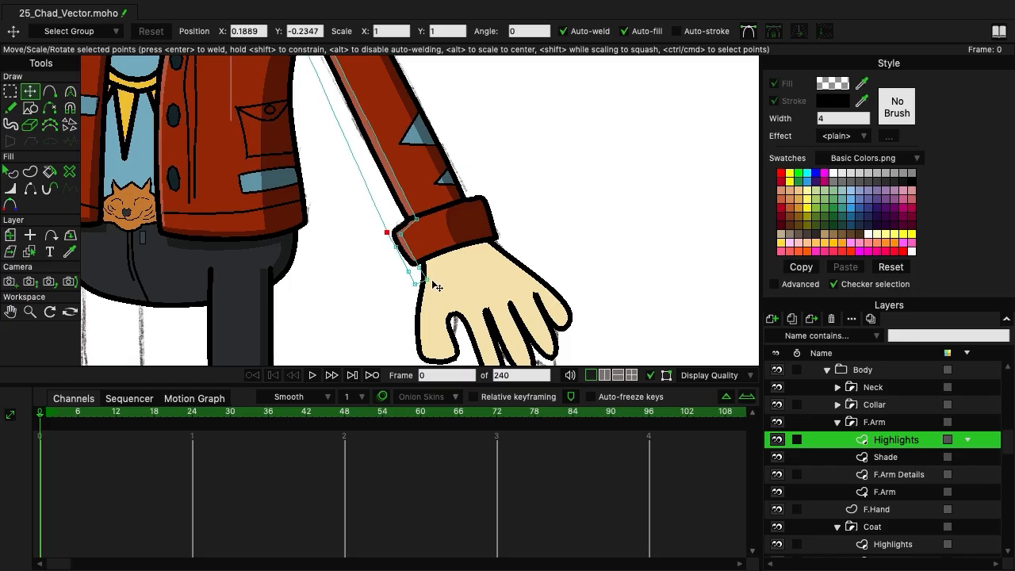
pyautogui.moveTo(420, 268); pyautogui.dragTo(405, 240)
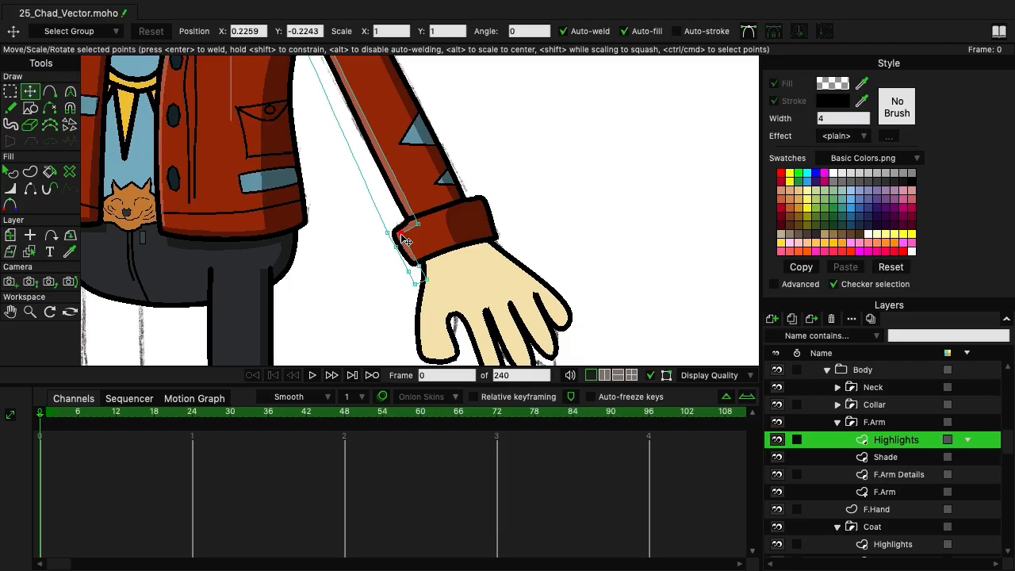
pyautogui.click(419, 223)
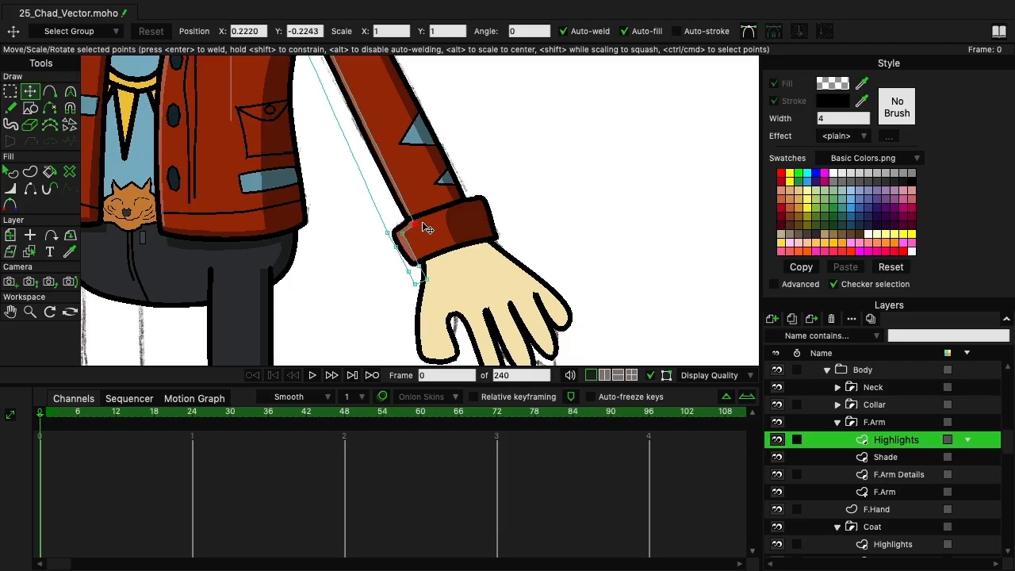
pyautogui.click(419, 265)
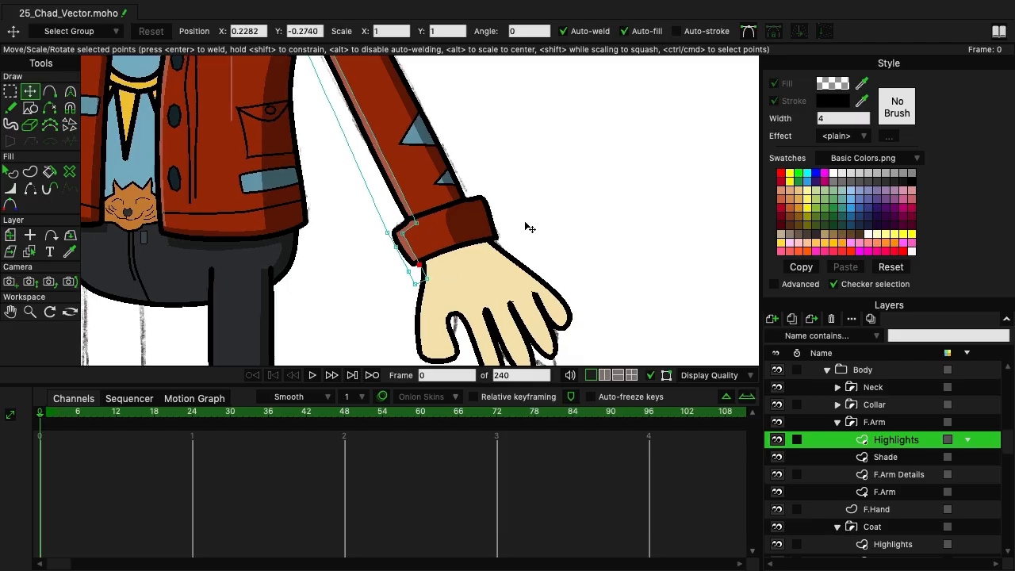
# Add a vector layer named Highlights above the Shade layer in the Pelvis group.
pyautogui.scroll(-4, 329, 272)
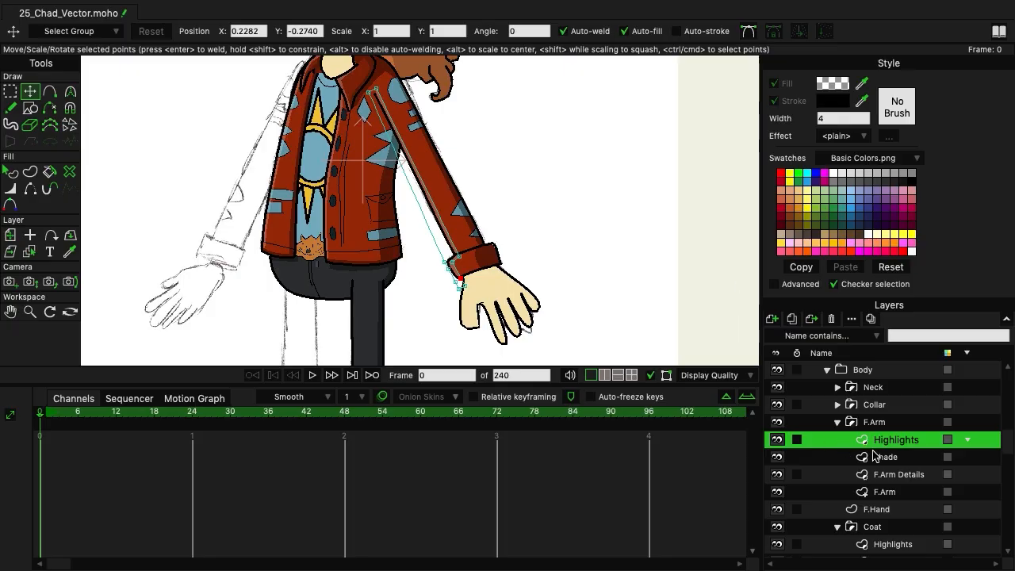
pyautogui.click(909, 457)
pyautogui.moveTo(493, 146); pyautogui.dragTo(584, 225)
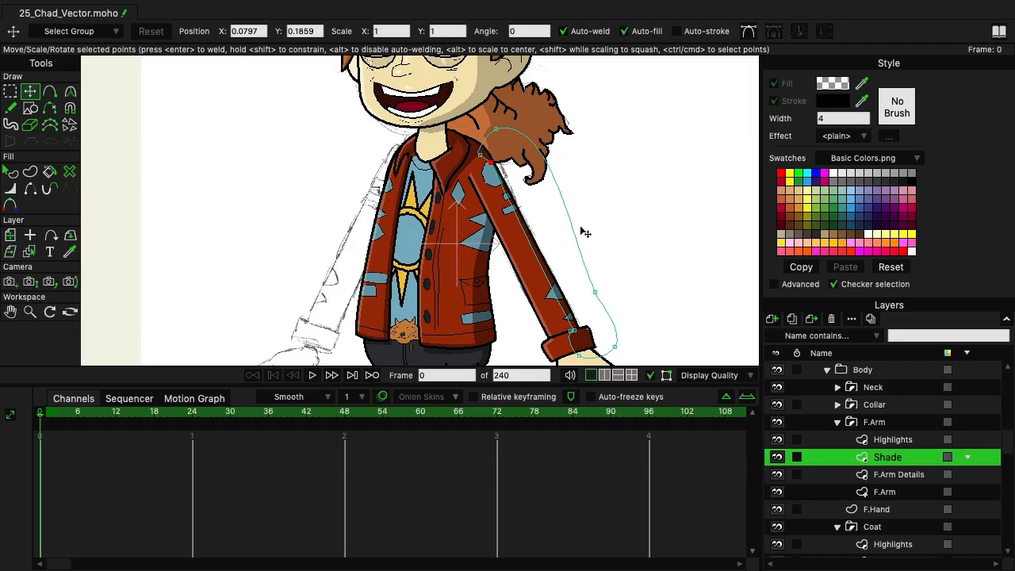
pyautogui.moveTo(560, 248); pyautogui.dragTo(550, 204)
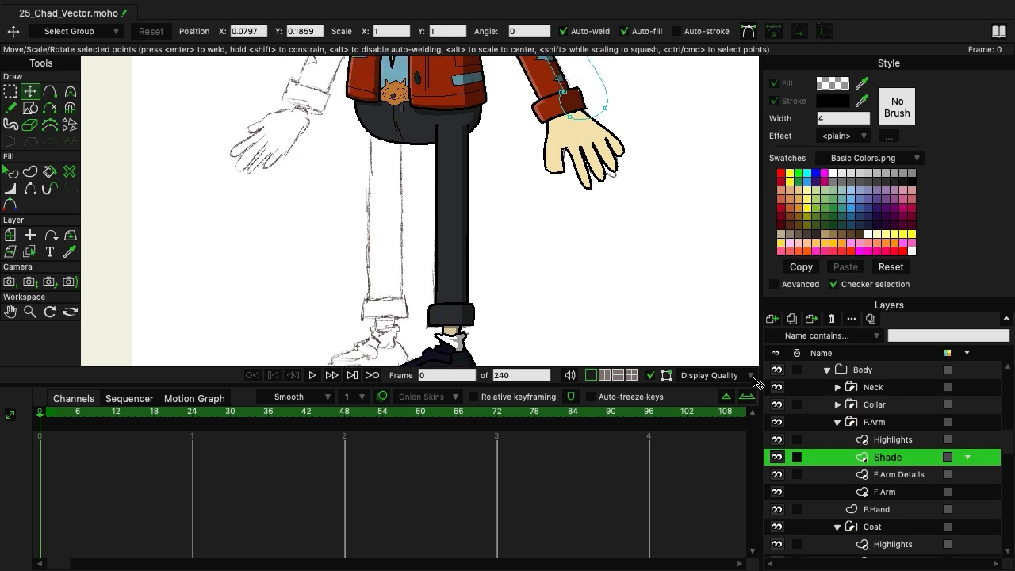
pyautogui.scroll(-3, 889, 469)
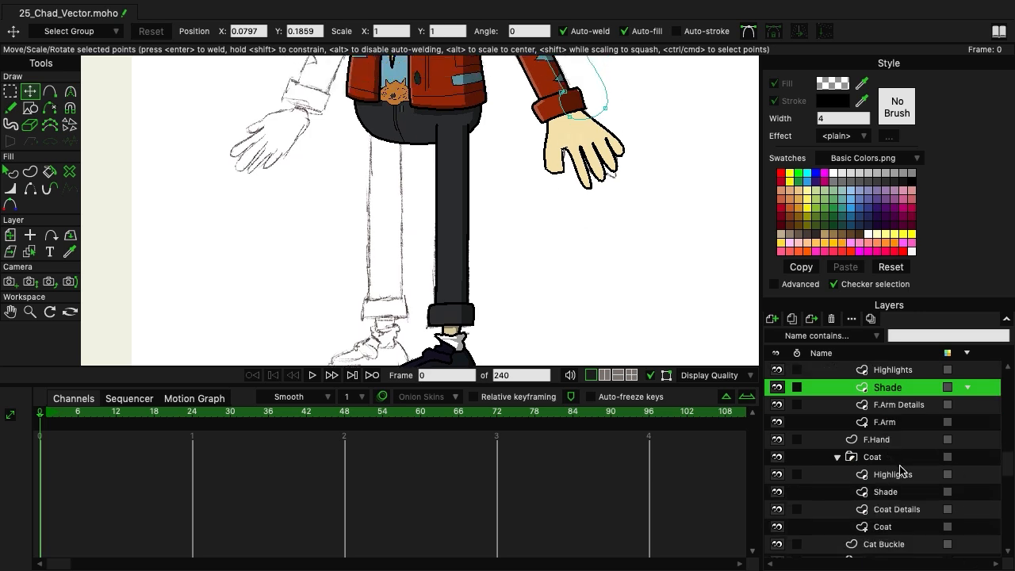
pyautogui.scroll(-8, 900, 469)
pyautogui.scroll(-1, 919, 483)
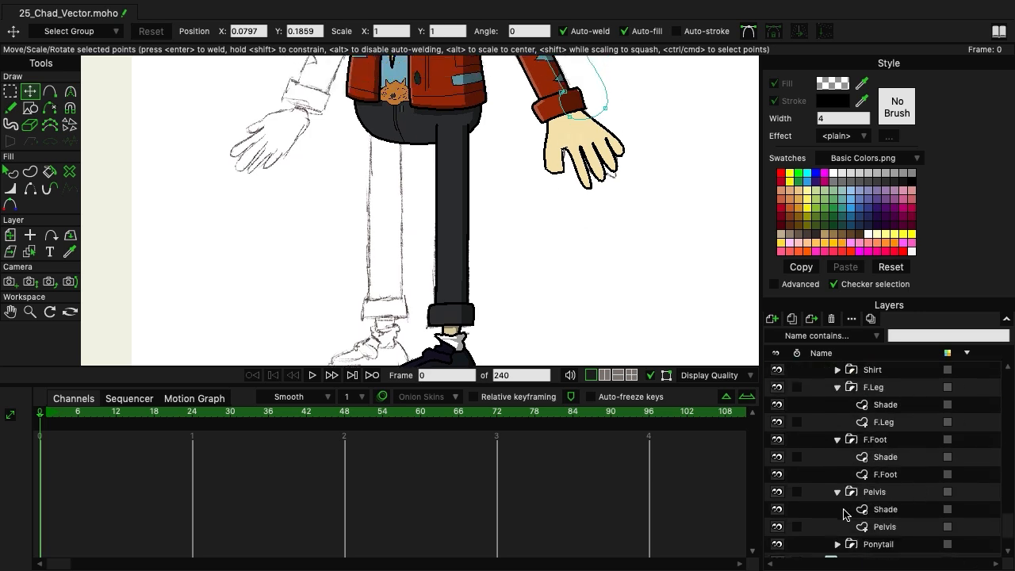
pyautogui.click(875, 511)
pyautogui.click(773, 321)
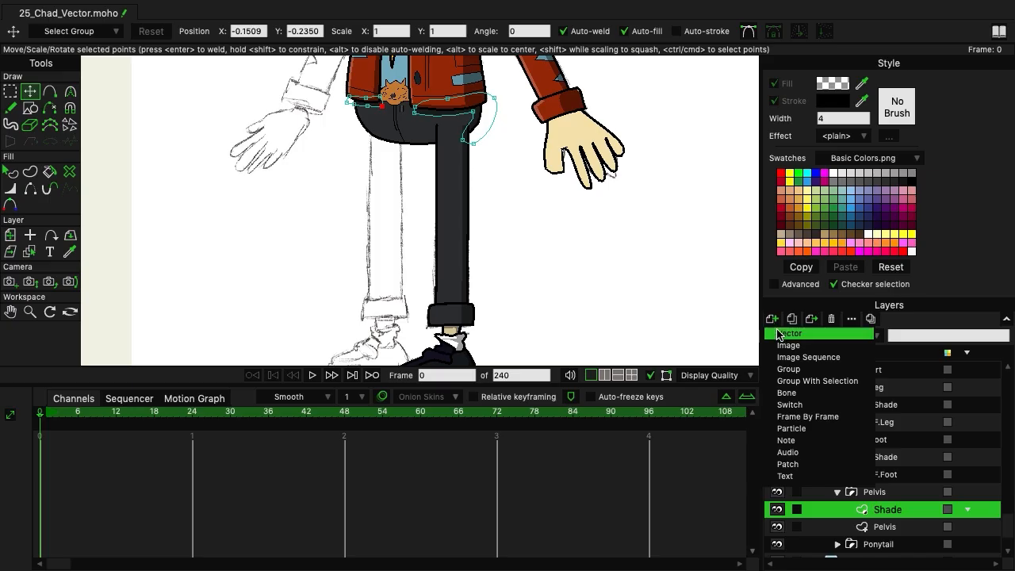
pyautogui.click(776, 335)
pyautogui.doubleClick(906, 511)
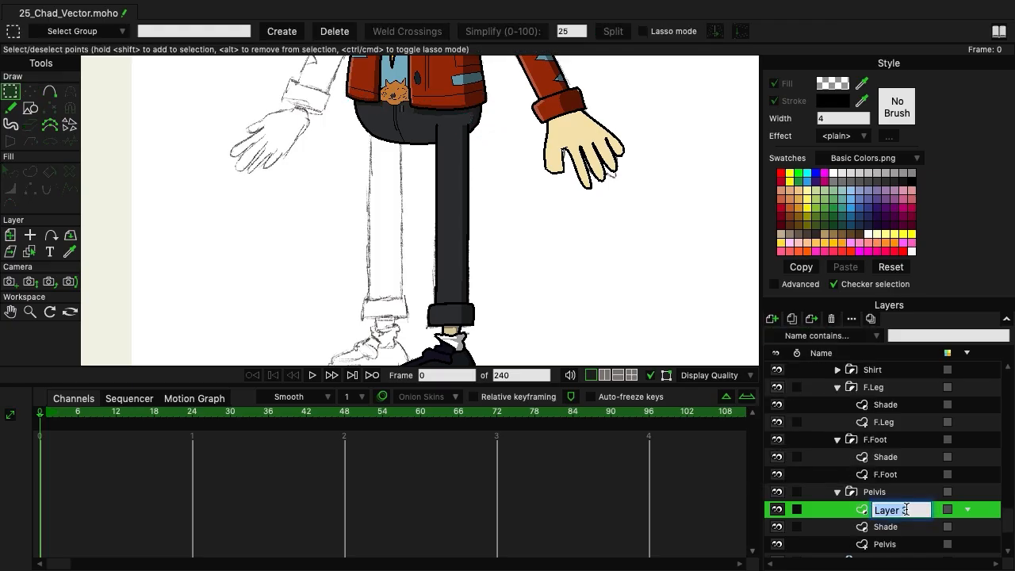
pyautogui.write('Highlights')
pyautogui.press('Return')
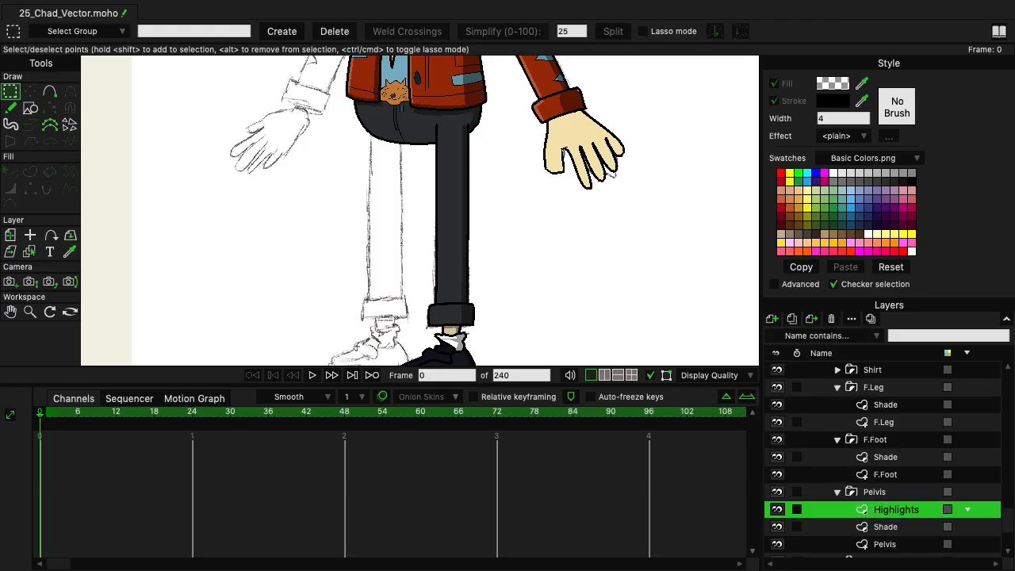
# Draw a closed, narrow highlight shape with sharp corners along the pelvis's curved outer edge, from the coat hem toward the far leg.
pyautogui.click(50, 92)
pyautogui.scroll(5, 459, 222)
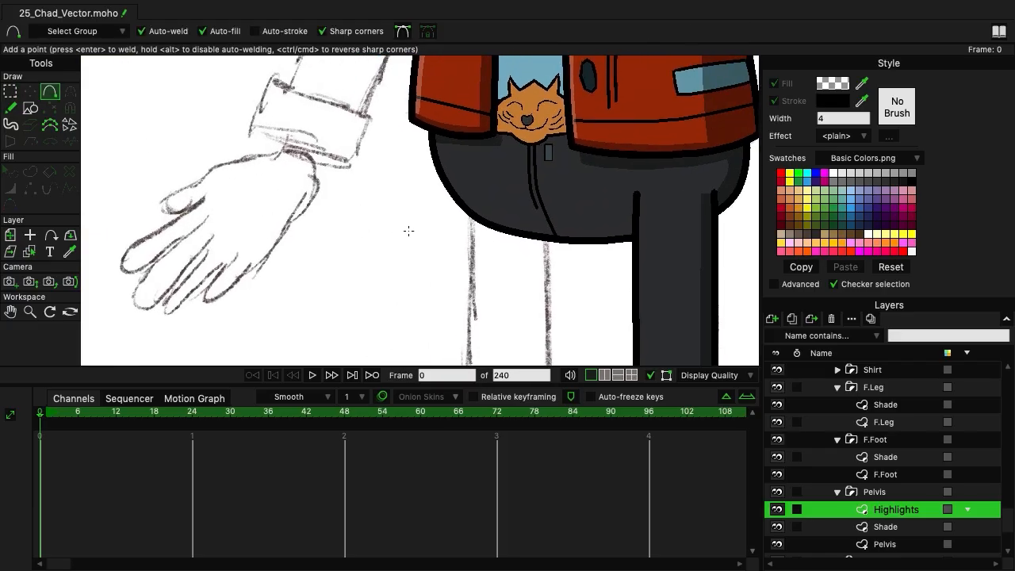
pyautogui.moveTo(409, 230); pyautogui.dragTo(405, 231)
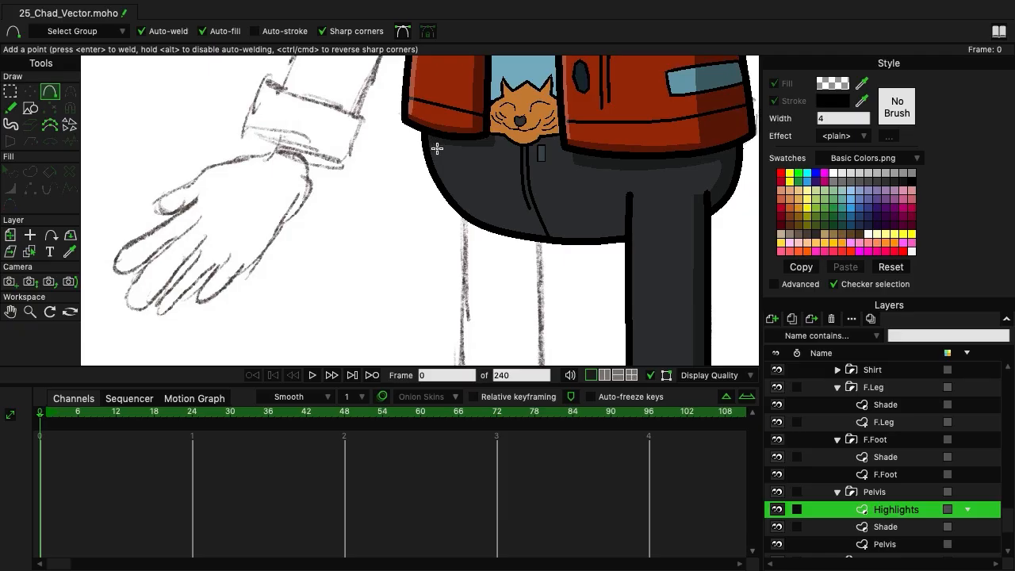
pyautogui.moveTo(433, 143)
pyautogui.mouseDown()
pyautogui.moveTo(465, 204)
pyautogui.moveTo(463, 232)
pyautogui.moveTo(423, 181)
pyautogui.moveTo(415, 140)
pyautogui.moveTo(433, 142)
pyautogui.mouseUp()
pyautogui.press('g')
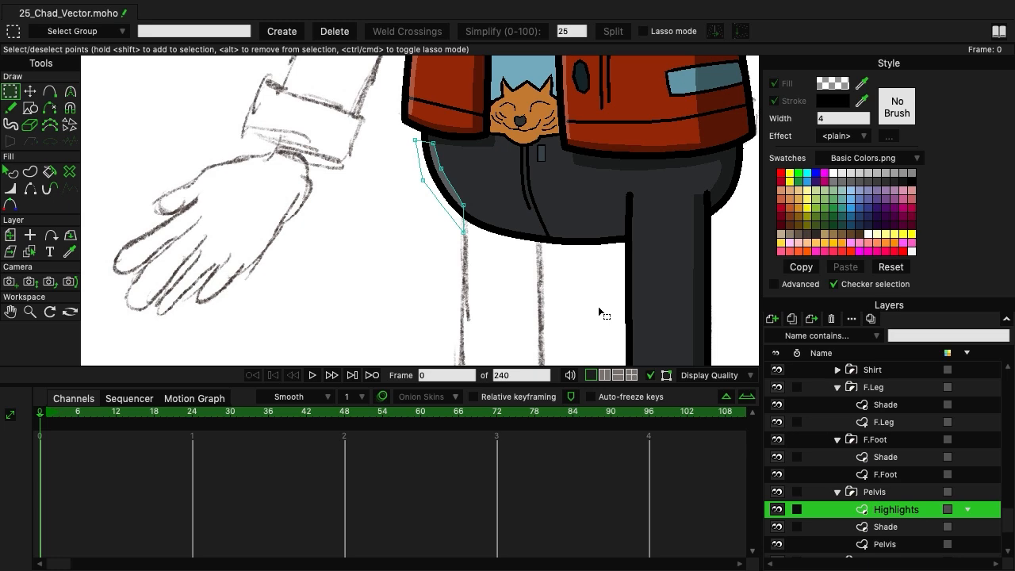
# Add a vector layer named Highlights above the Shade layer in the F.Leg group.
pyautogui.scroll(-6, 599, 311)
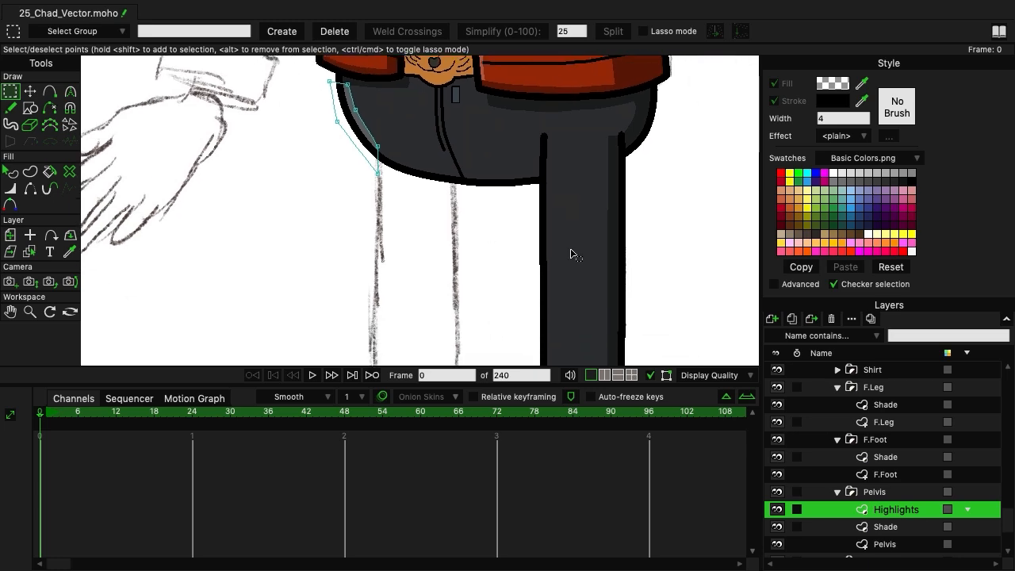
pyautogui.moveTo(517, 278); pyautogui.dragTo(382, 214)
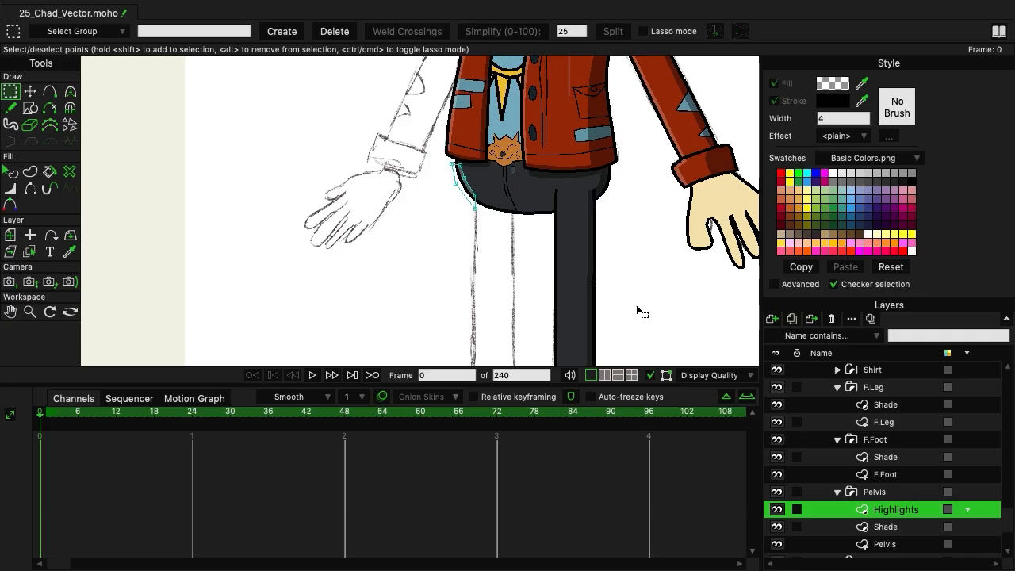
pyautogui.moveTo(637, 310); pyautogui.dragTo(470, 193)
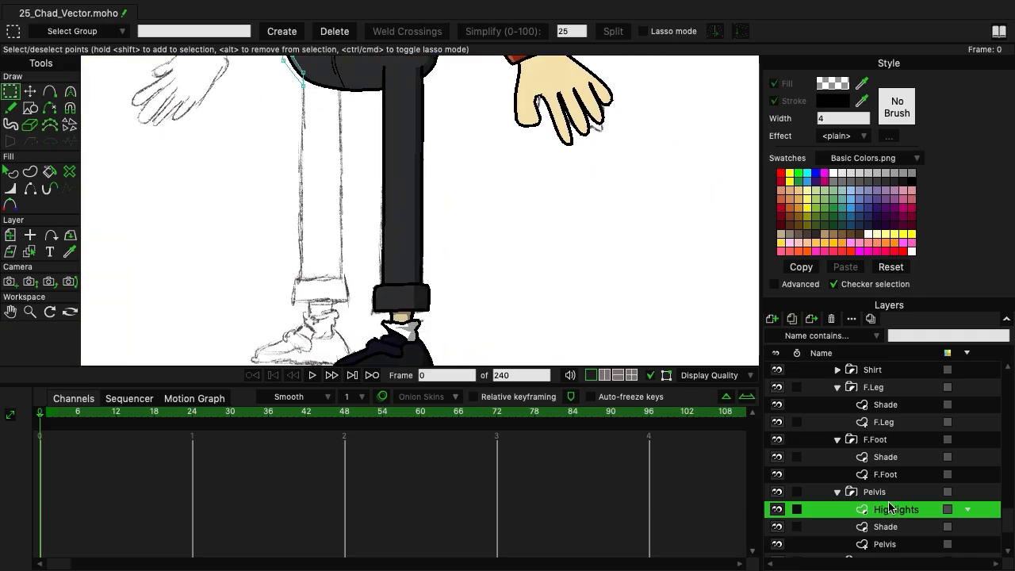
pyautogui.click(885, 404)
pyautogui.click(771, 318)
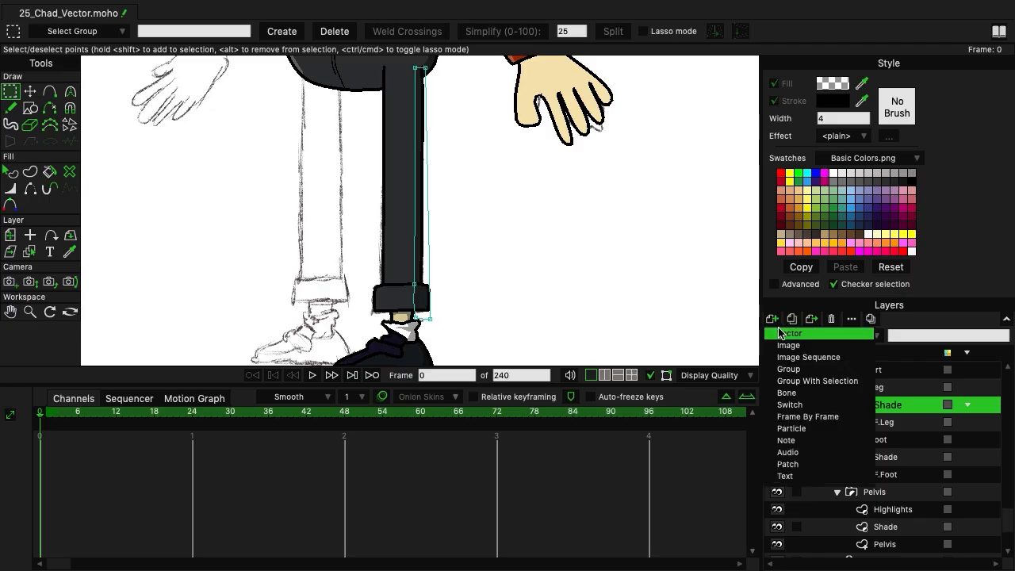
pyautogui.click(801, 329)
pyautogui.write('H')
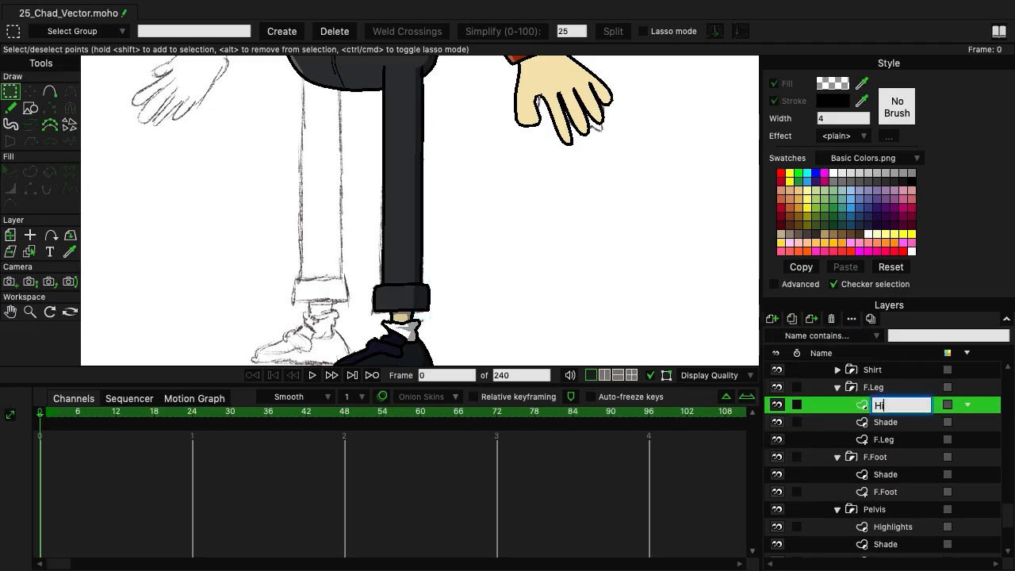
pyautogui.write('ighlighyt')
pyautogui.press('Return')
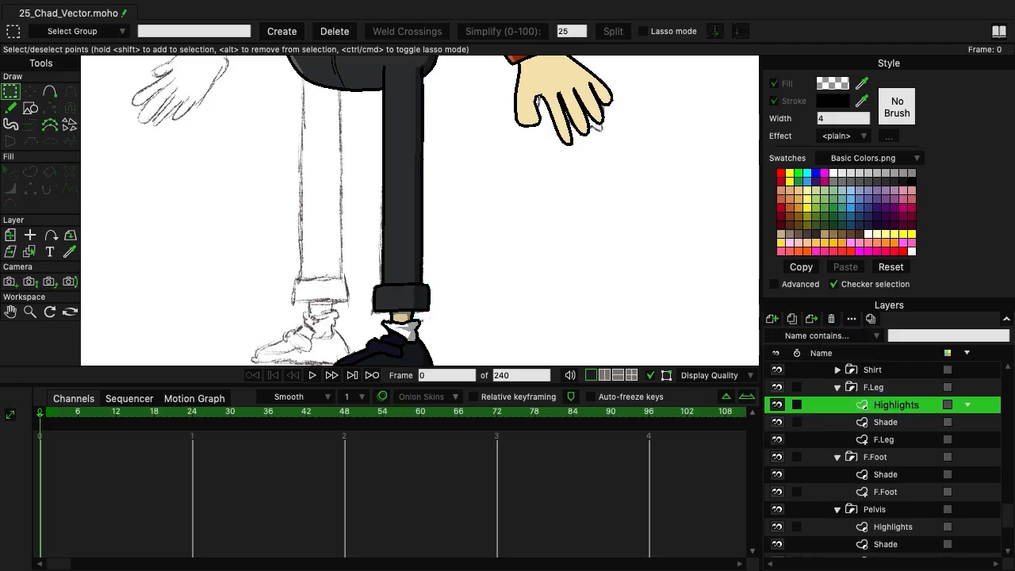
# Draw a closed highlight shape along the front leg's inner edge, running from the top of the leg down past the trouser cuff.
pyautogui.click(47, 92)
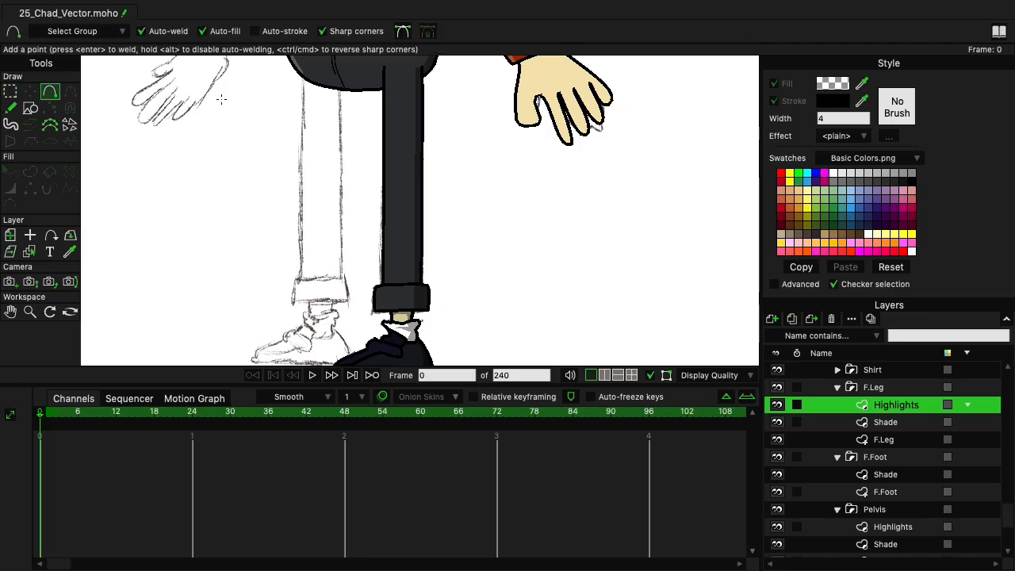
pyautogui.click(388, 63)
pyautogui.hotkey('ctrl', 'z')
pyautogui.moveTo(389, 64); pyautogui.dragTo(388, 277)
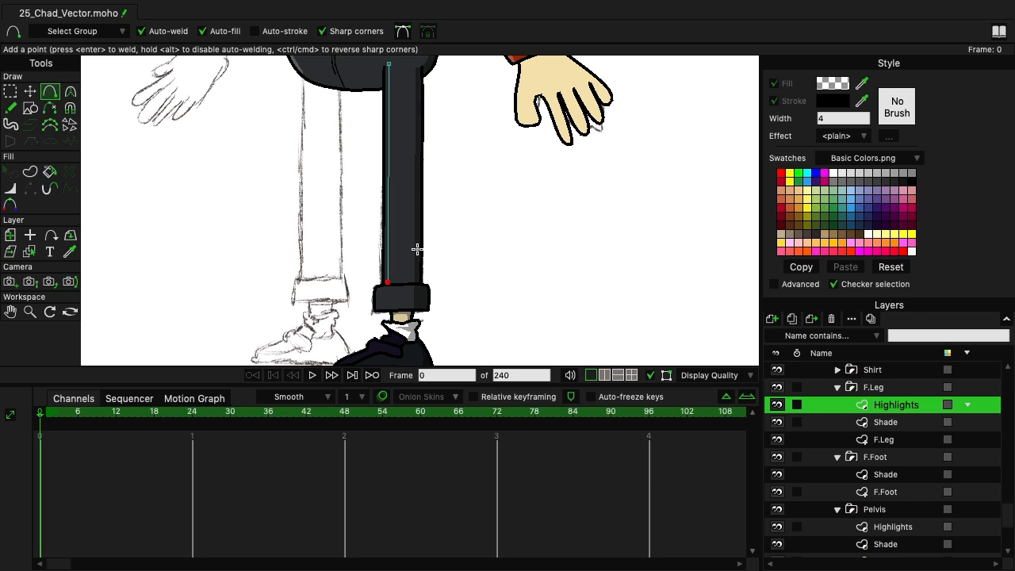
pyautogui.scroll(4, 419, 254)
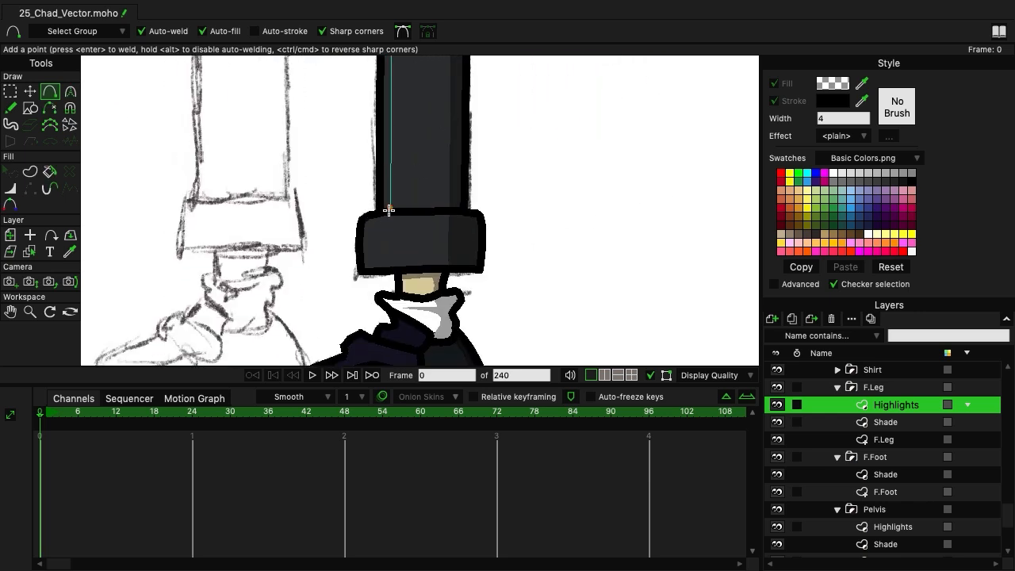
pyautogui.moveTo(388, 210)
pyautogui.mouseDown()
pyautogui.moveTo(451, 208)
pyautogui.moveTo(374, 225)
pyautogui.moveTo(374, 288)
pyautogui.moveTo(326, 290)
pyautogui.moveTo(328, 142)
pyautogui.moveTo(344, 350)
pyautogui.mouseUp()
pyautogui.scroll(-4, 449, 156)
pyautogui.hotkey('ctrl', 'z')
pyautogui.moveTo(447, 122); pyautogui.dragTo(395, 228)
pyautogui.moveTo(317, 259); pyautogui.dragTo(349, 129)
pyautogui.click(14, 92)
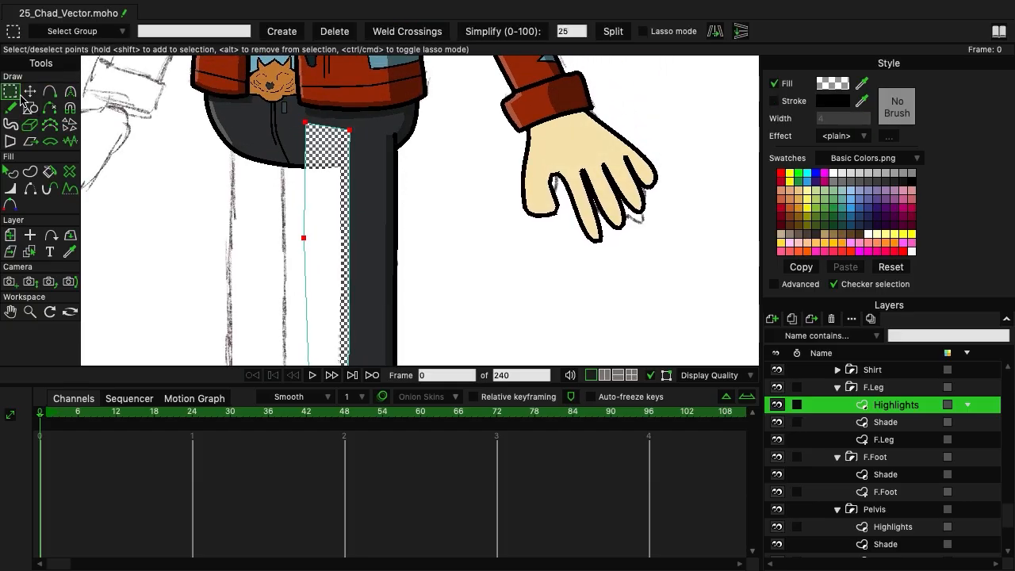
# Reposition the front leg highlight's two points at the cuff seam, moving the outer one across to the seam's far end.
pyautogui.click(145, 172)
pyautogui.scroll(-3, 489, 143)
pyautogui.scroll(-1, 489, 143)
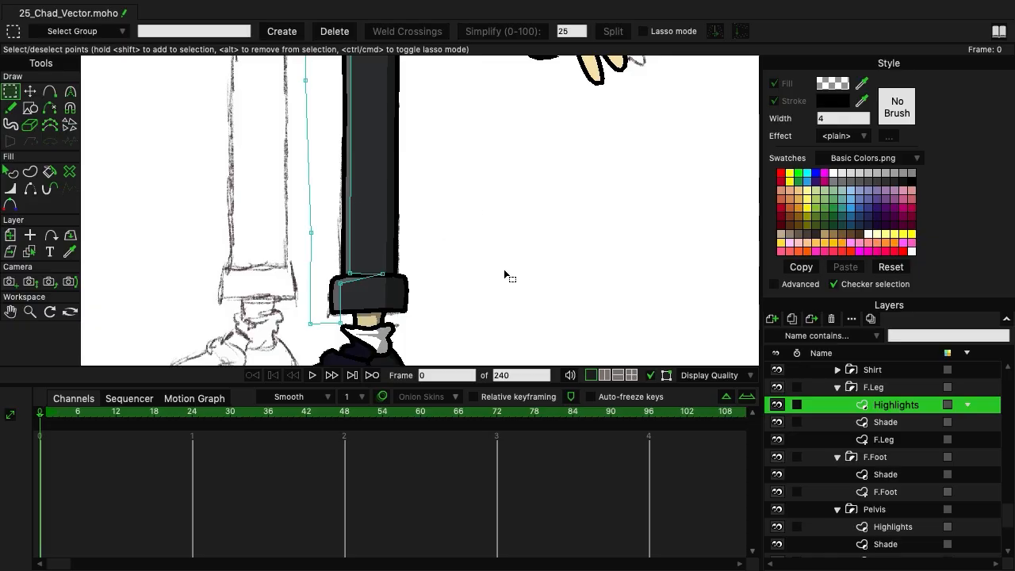
pyautogui.click(886, 422)
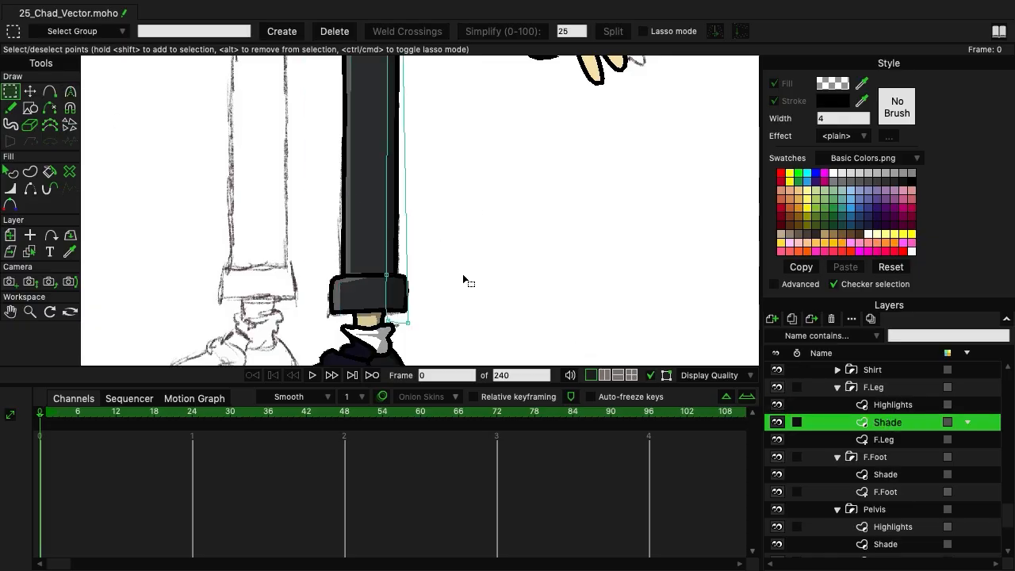
pyautogui.click(896, 404)
pyautogui.scroll(3, 458, 290)
pyautogui.scroll(2, 476, 294)
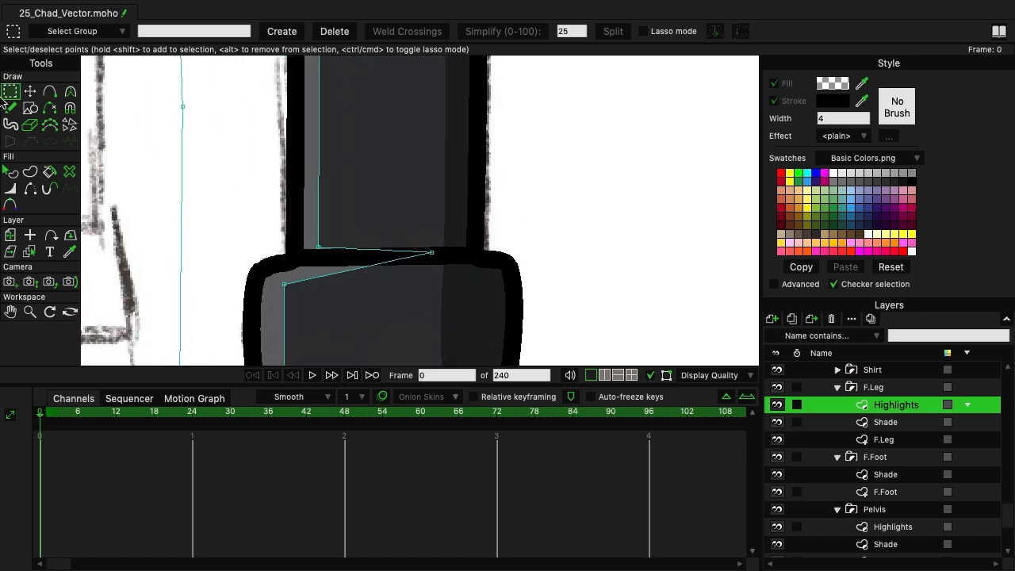
pyautogui.press('t')
pyautogui.moveTo(318, 246); pyautogui.dragTo(314, 253)
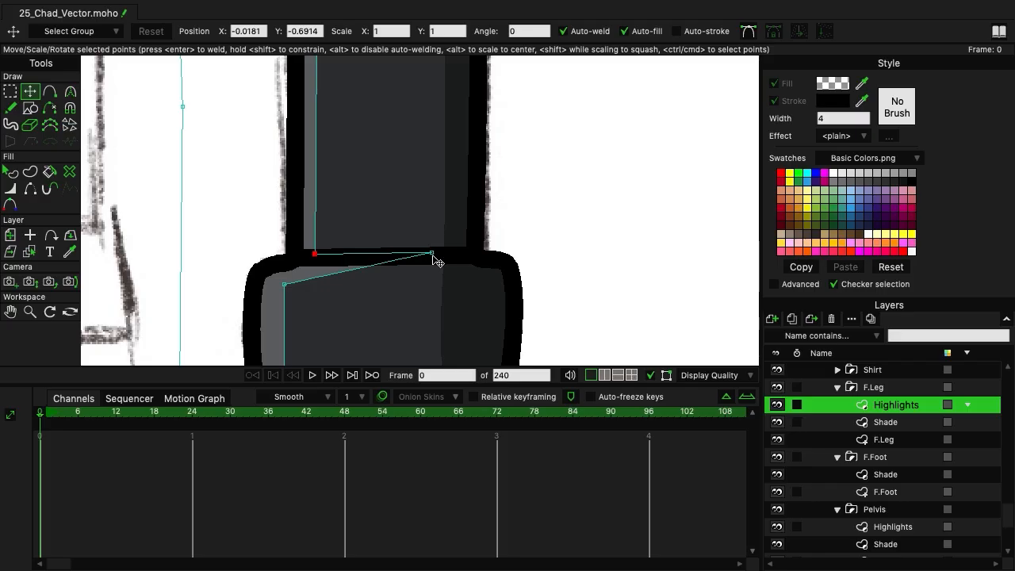
pyautogui.moveTo(432, 256); pyautogui.dragTo(477, 257)
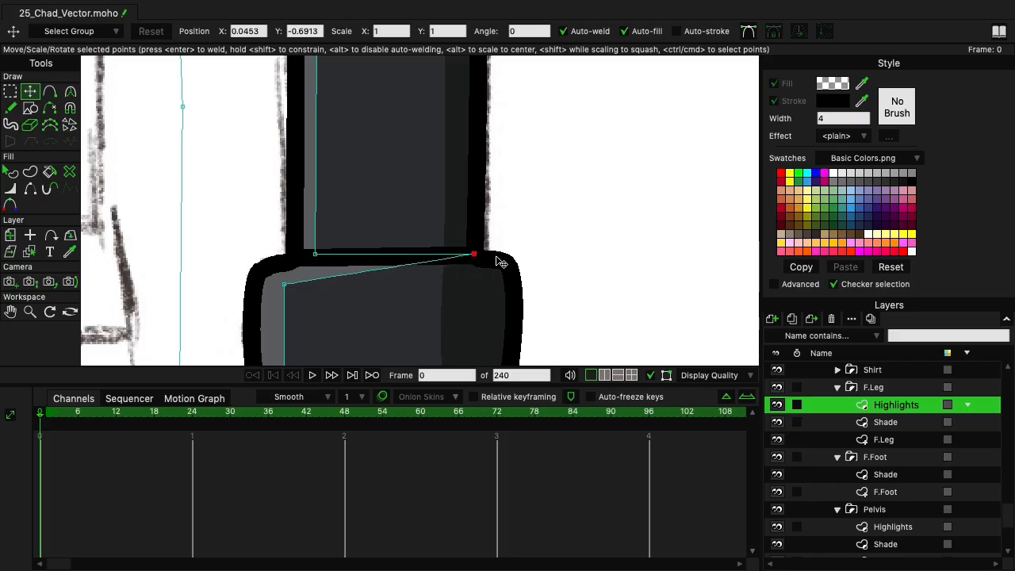
pyautogui.scroll(-3, 499, 261)
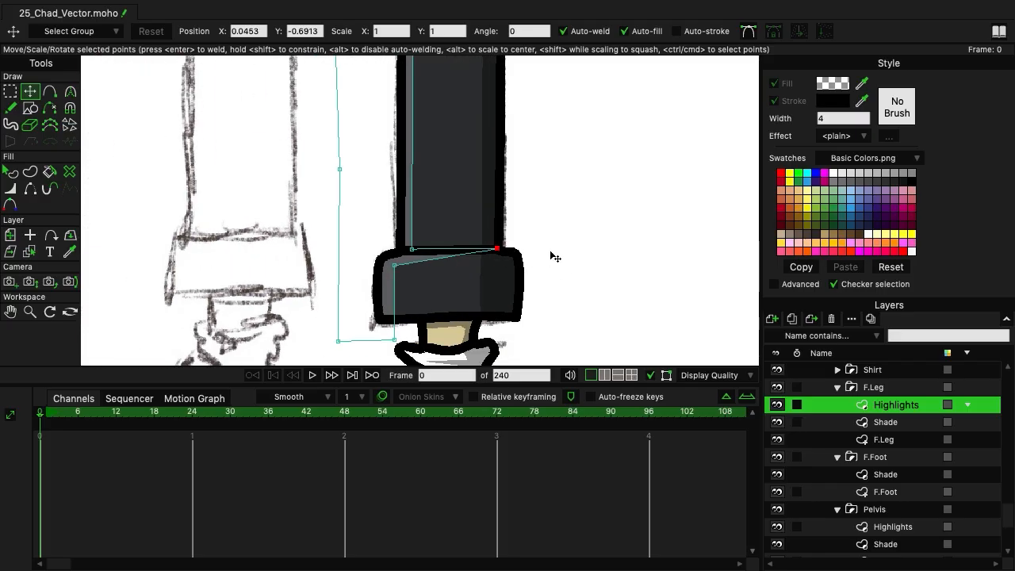
# Select the F.Leg group and render a preview of the character.
pyautogui.click(874, 387)
pyautogui.scroll(-3, 555, 204)
pyautogui.scroll(-2, 339, 242)
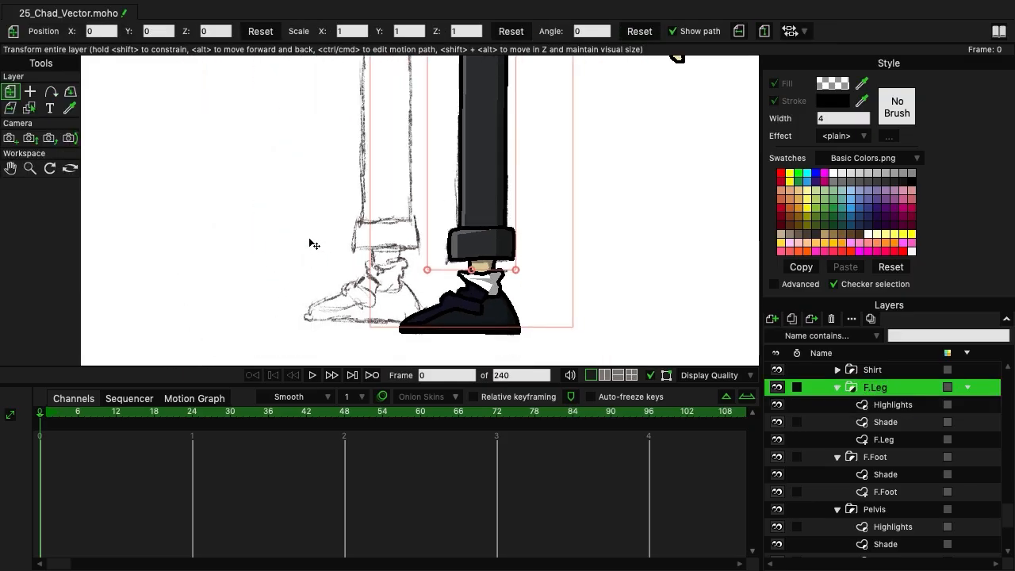
pyautogui.scroll(-3, 314, 245)
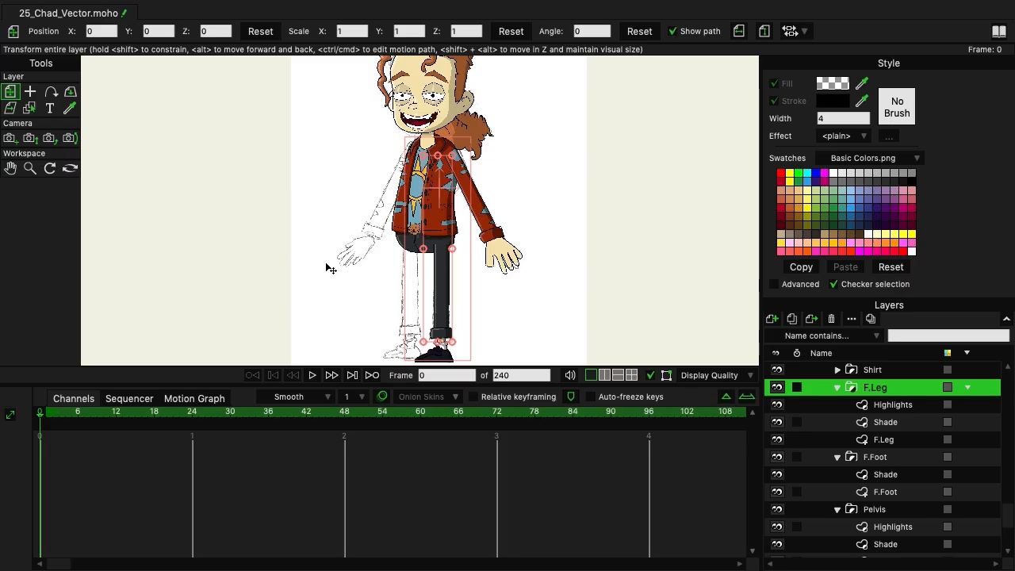
pyautogui.hotkey('ctrl', 'r')
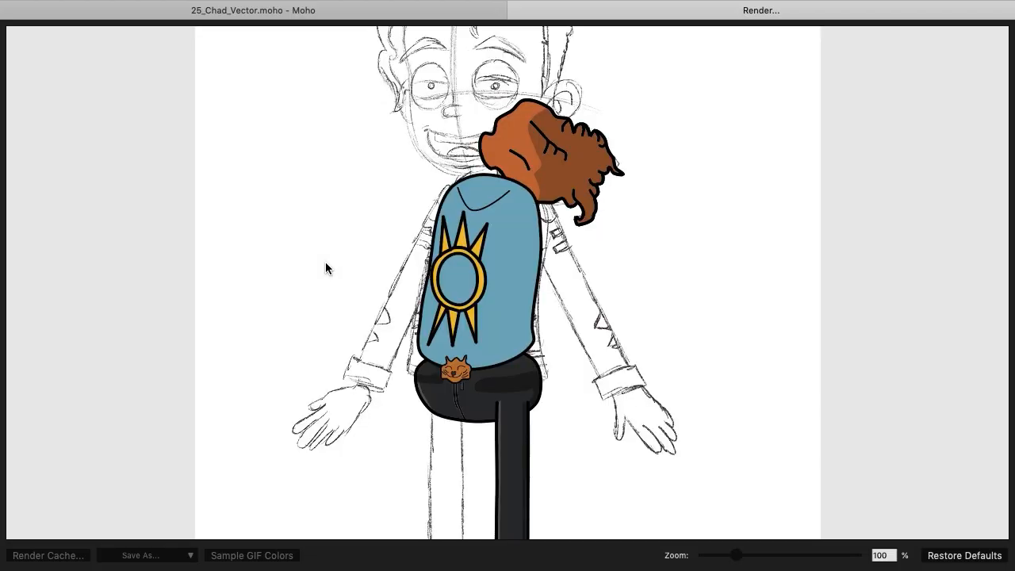
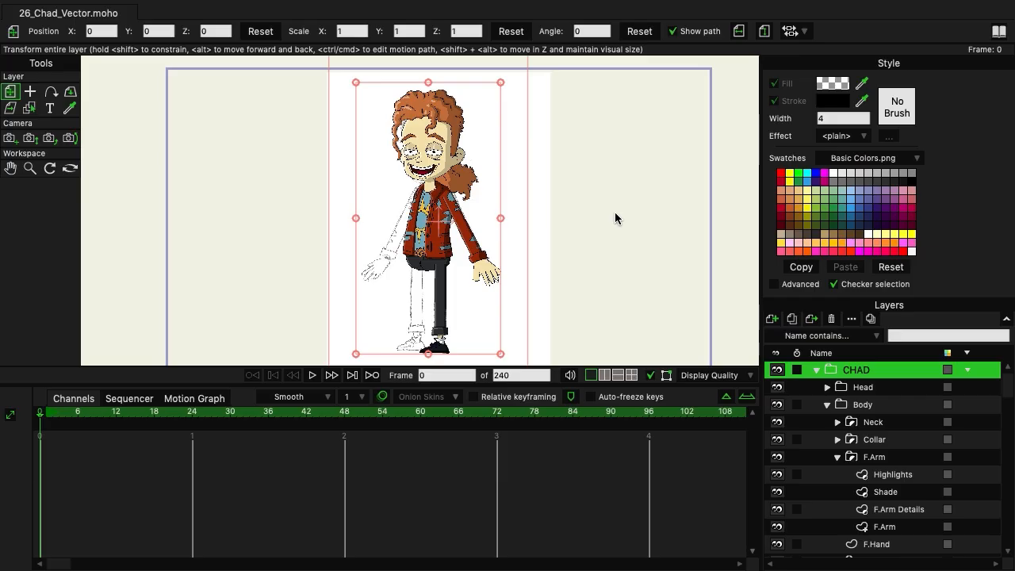
# Duplicate the F.Arm group and name the copy B.Arm.
pyautogui.click(874, 459)
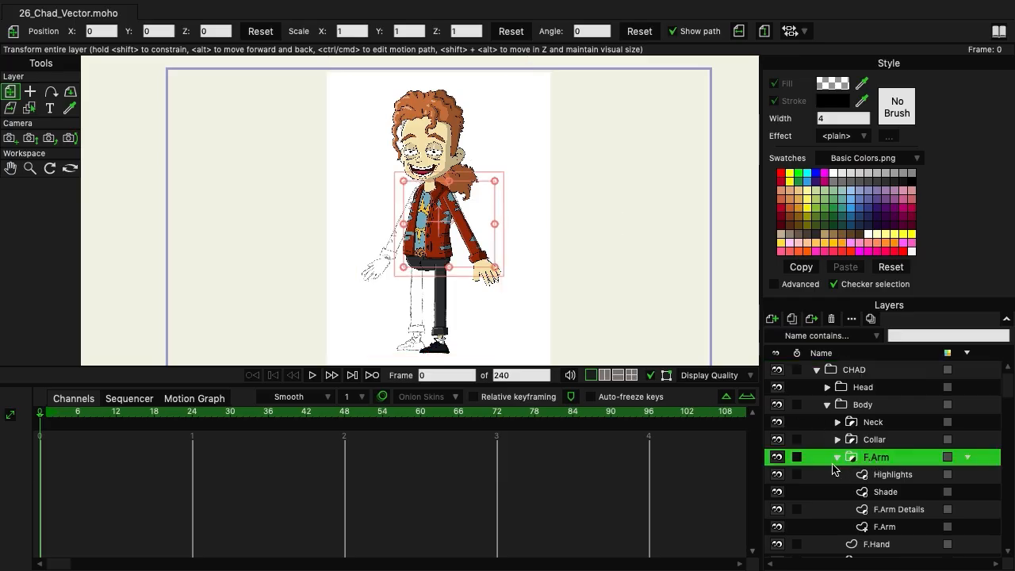
pyautogui.click(791, 318)
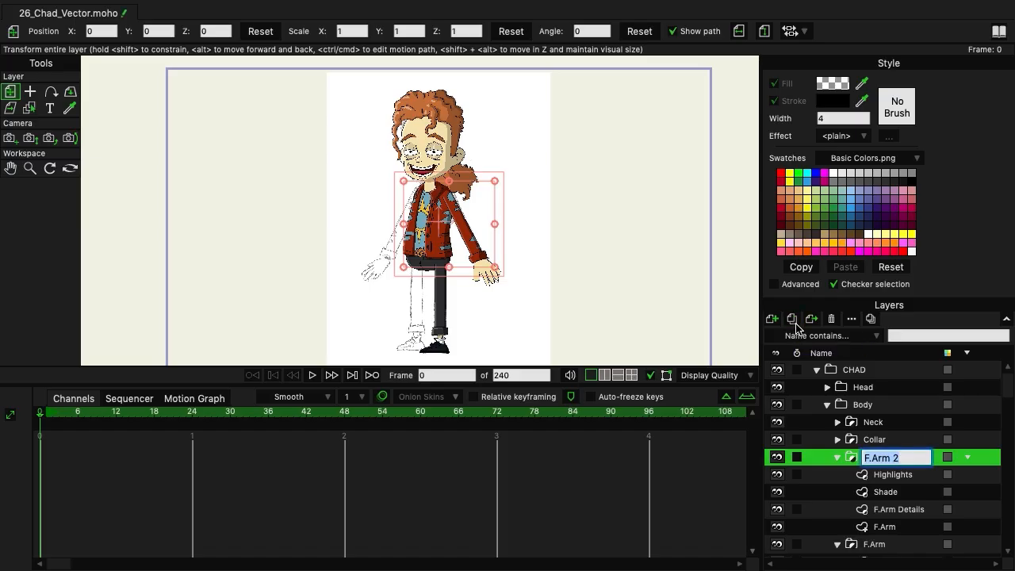
pyautogui.write('B')
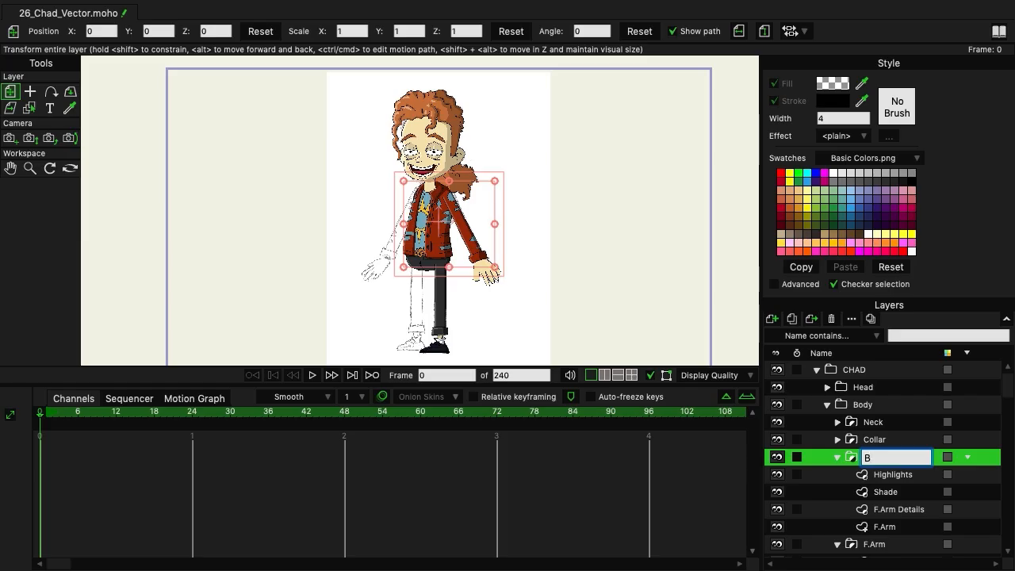
pyautogui.write('.Armm')
pyautogui.press('Return')
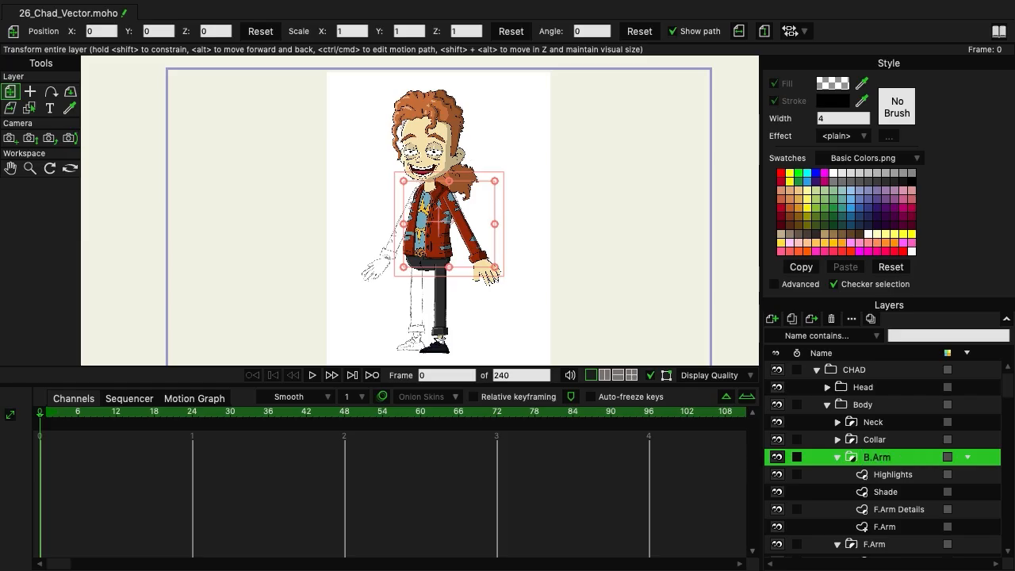
# Rename the F.Arm Details and F.Arm layers inside the B.Arm group as B.Arm Details and B.Arm.
pyautogui.click(890, 514)
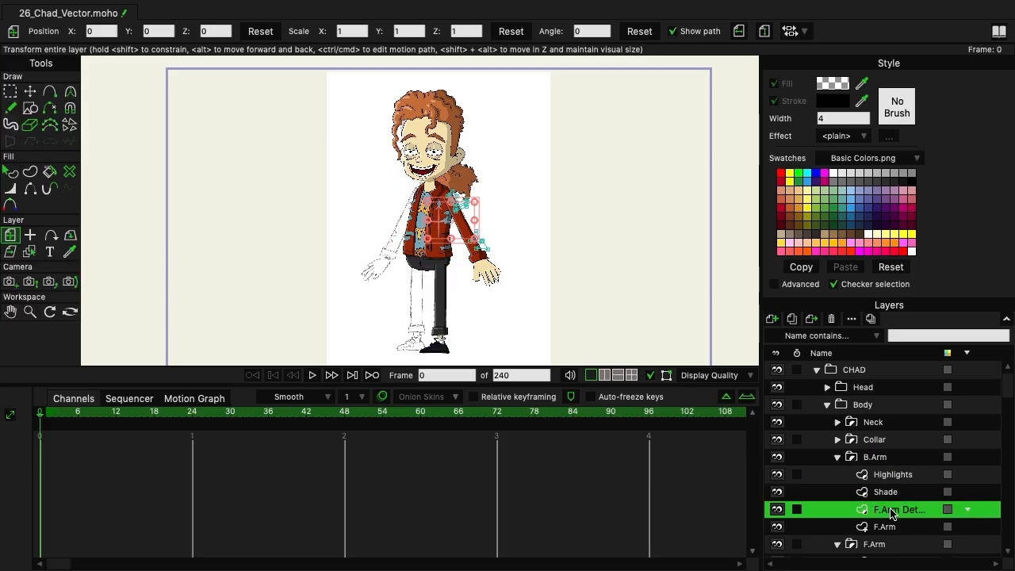
pyautogui.doubleClick(890, 514)
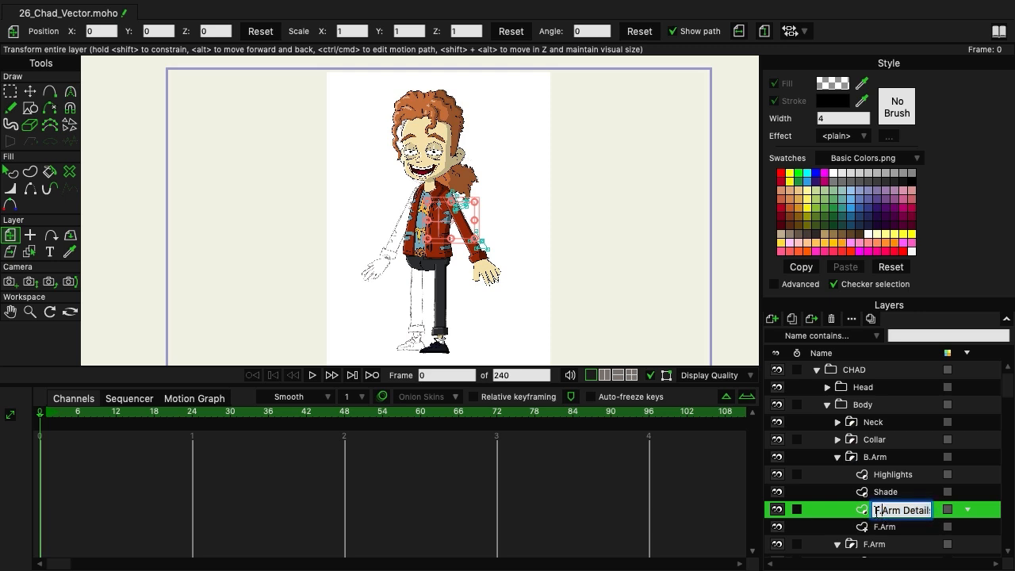
pyautogui.click(877, 509)
pyautogui.press('Delete')
pyautogui.write('B')
pyautogui.click(885, 530)
pyautogui.doubleClick(885, 530)
pyautogui.click(875, 527)
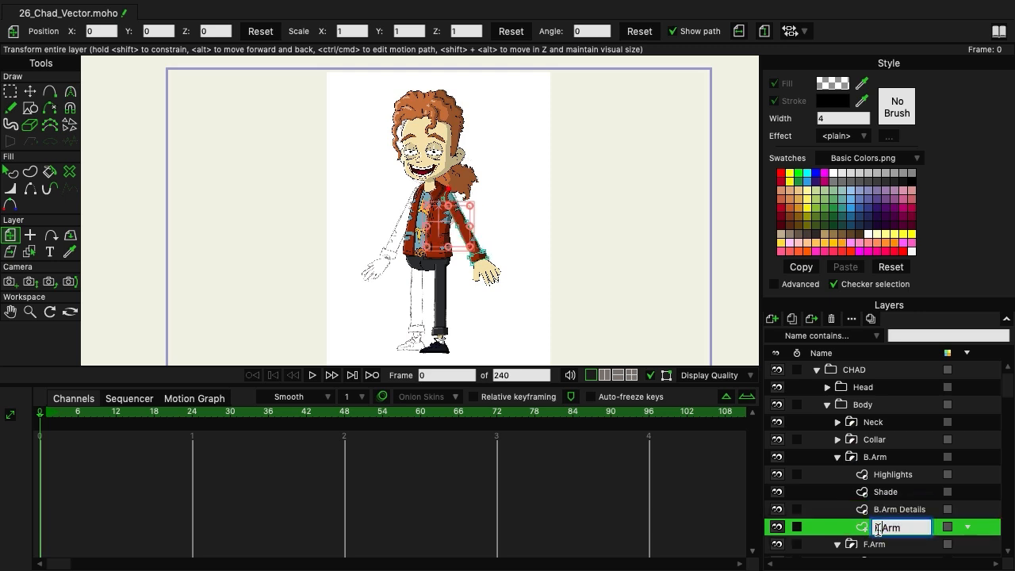
pyautogui.press('Delete')
pyautogui.write('B')
pyautogui.click(886, 510)
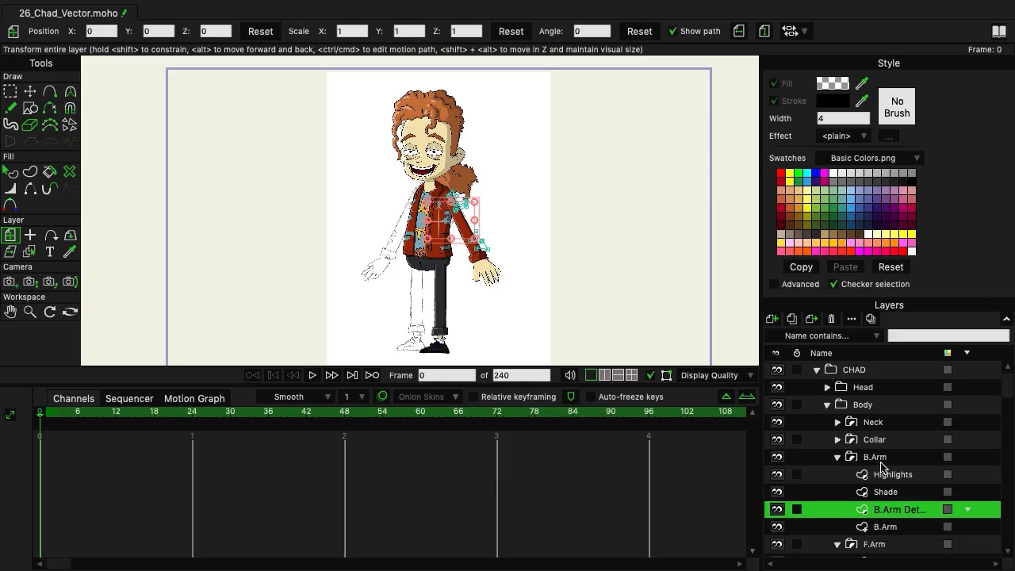
# Flip the B.Arm group horizontally and move it over the sketched back arm, to about X -0.083.
pyautogui.click(881, 465)
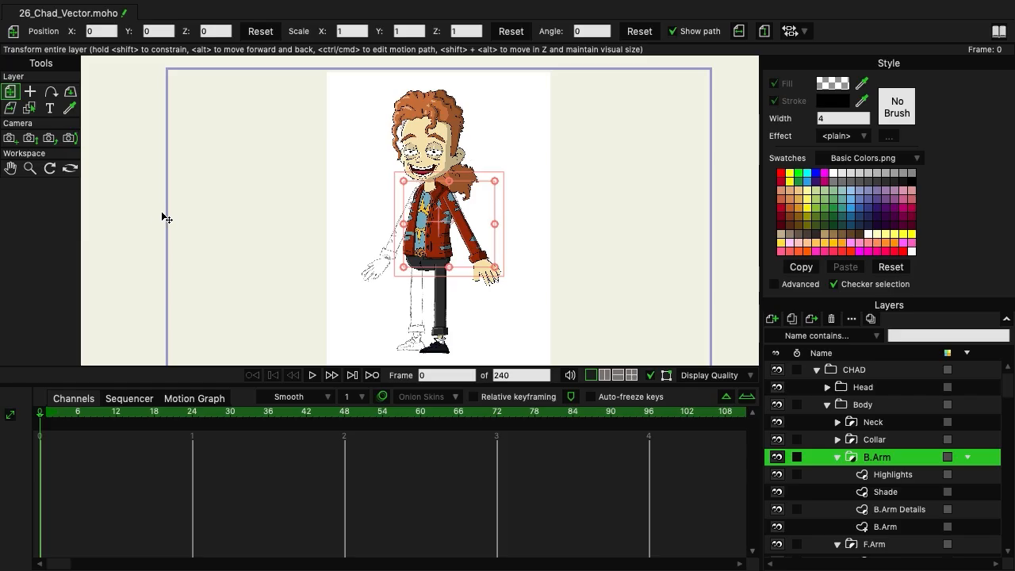
pyautogui.hscroll(1, 689, 71)
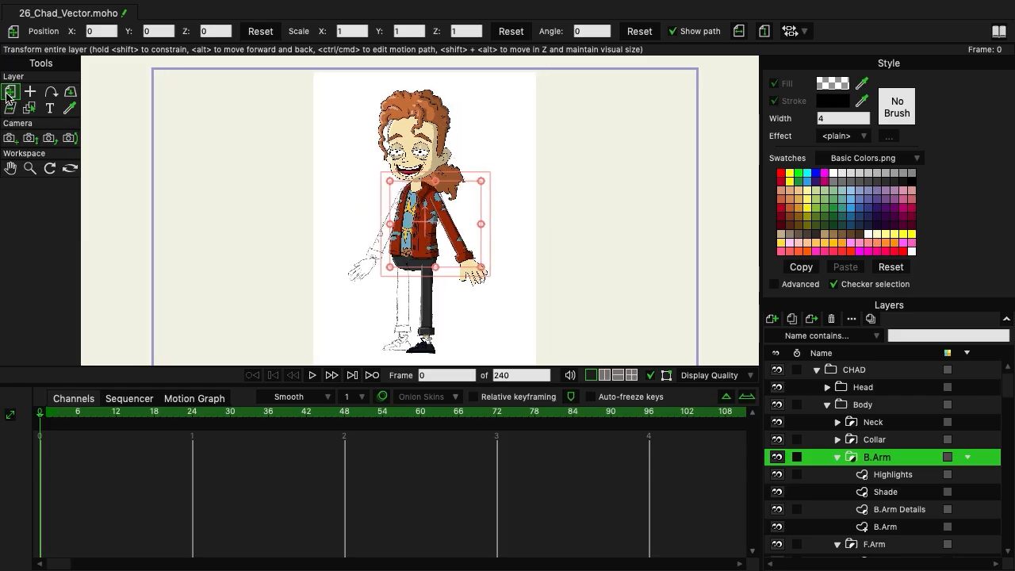
pyautogui.hscroll(2, 487, 84)
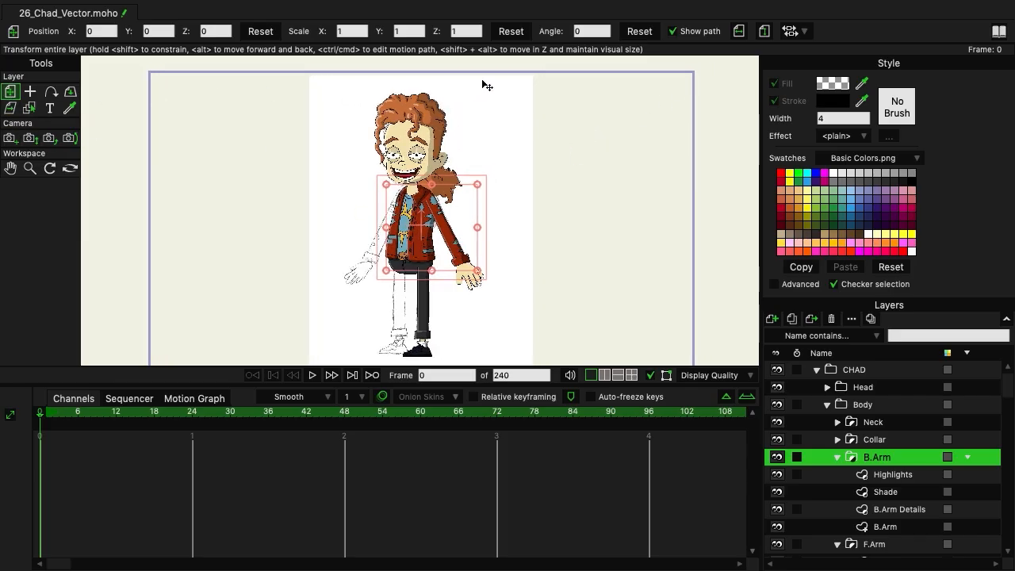
pyautogui.click(737, 32)
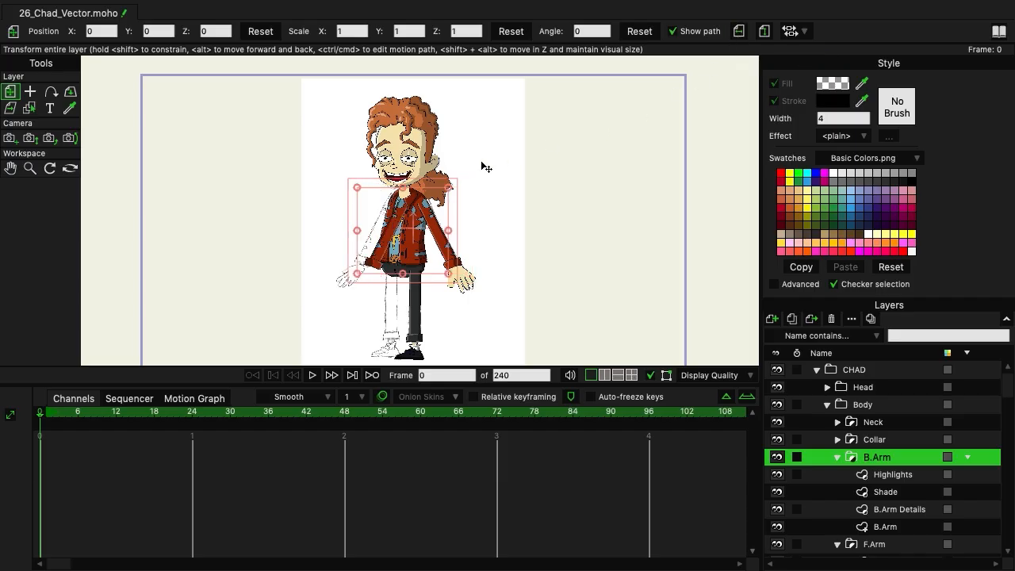
pyautogui.moveTo(395, 220); pyautogui.dragTo(386, 221)
pyautogui.scroll(5, 616, 204)
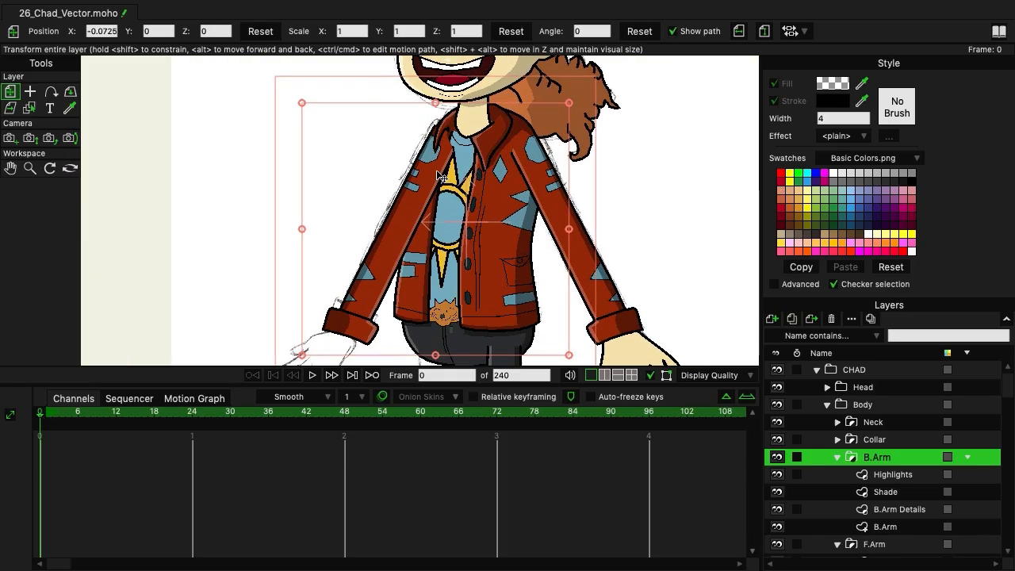
pyautogui.moveTo(420, 180); pyautogui.dragTo(412, 178)
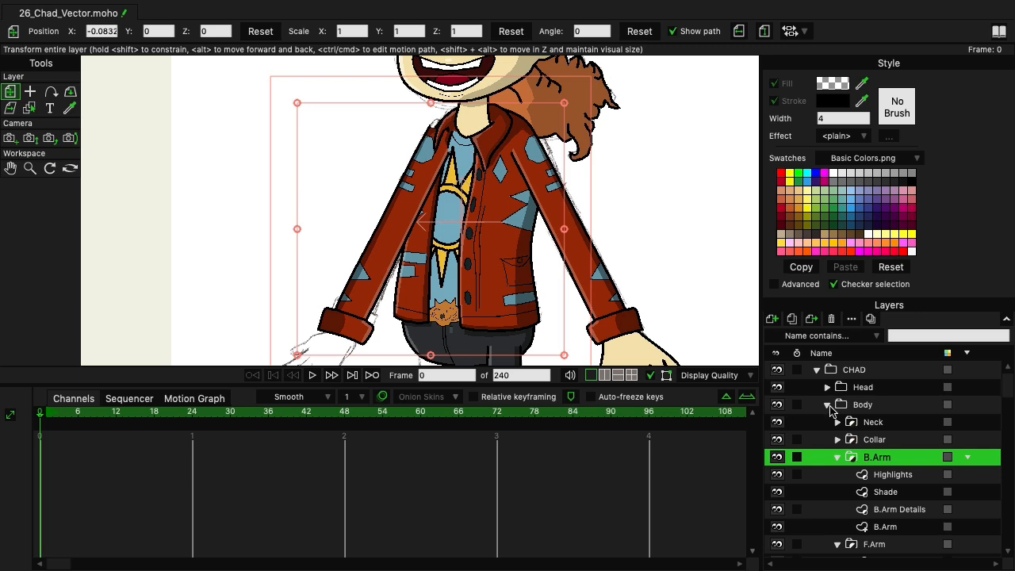
# Collapse the expanded groups in Body and move the B.Arm group between Pelvis and Ponytail in the layer order.
pyautogui.click(836, 457)
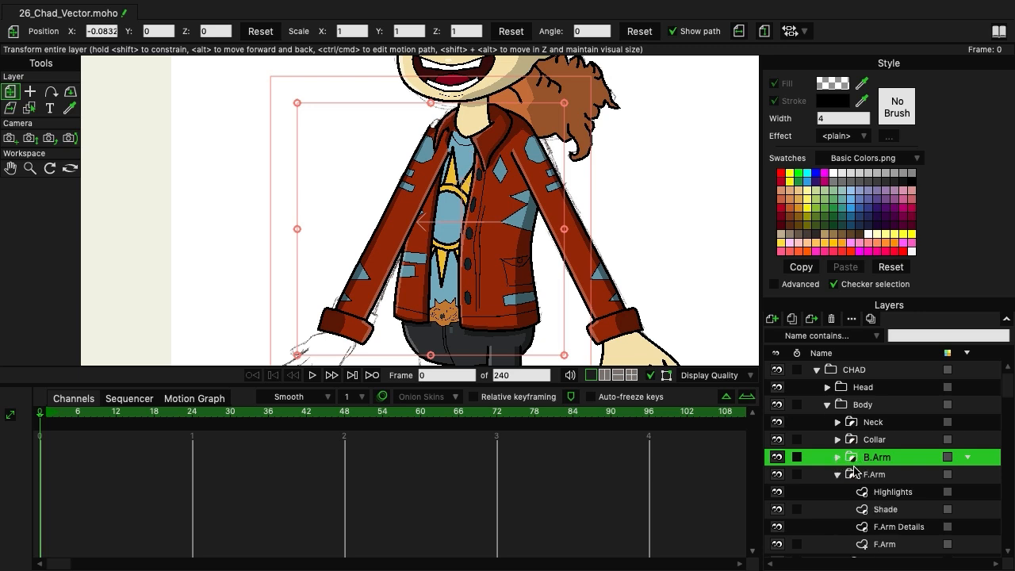
pyautogui.click(837, 474)
pyautogui.click(837, 509)
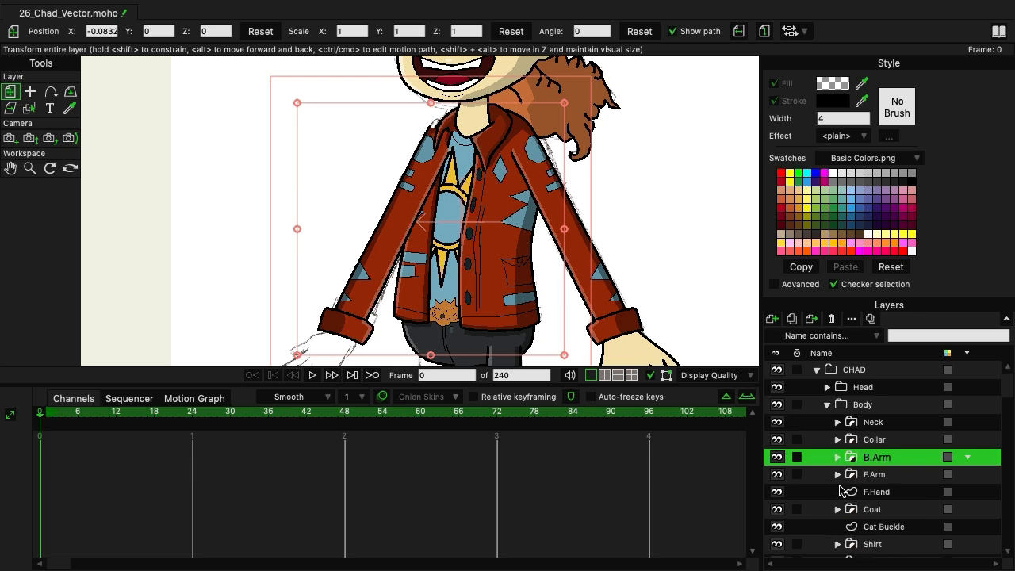
pyautogui.scroll(-1, 839, 489)
pyautogui.scroll(-7, 839, 489)
pyautogui.scroll(4, 839, 489)
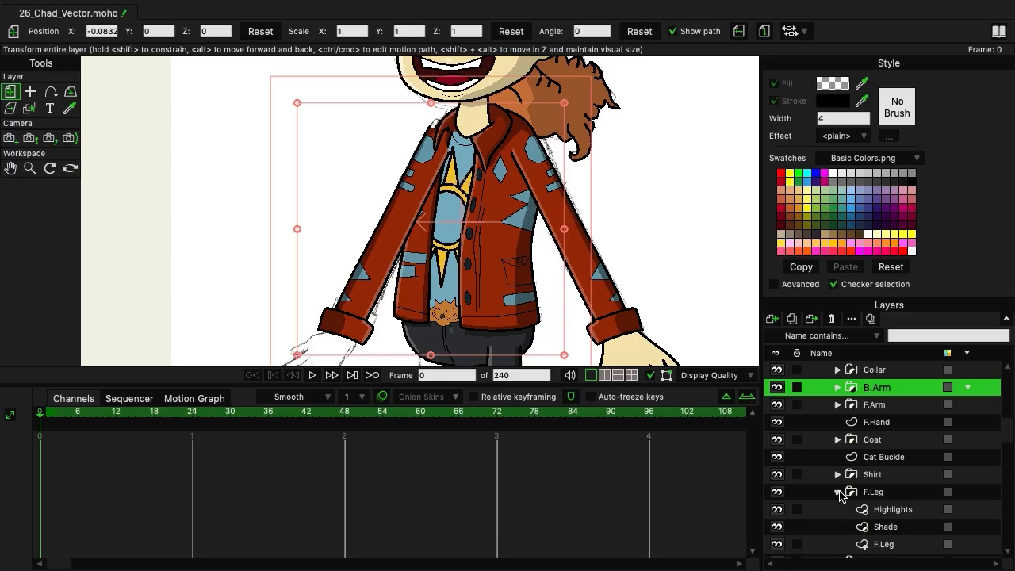
pyautogui.click(837, 492)
pyautogui.click(837, 509)
pyautogui.scroll(-2, 839, 531)
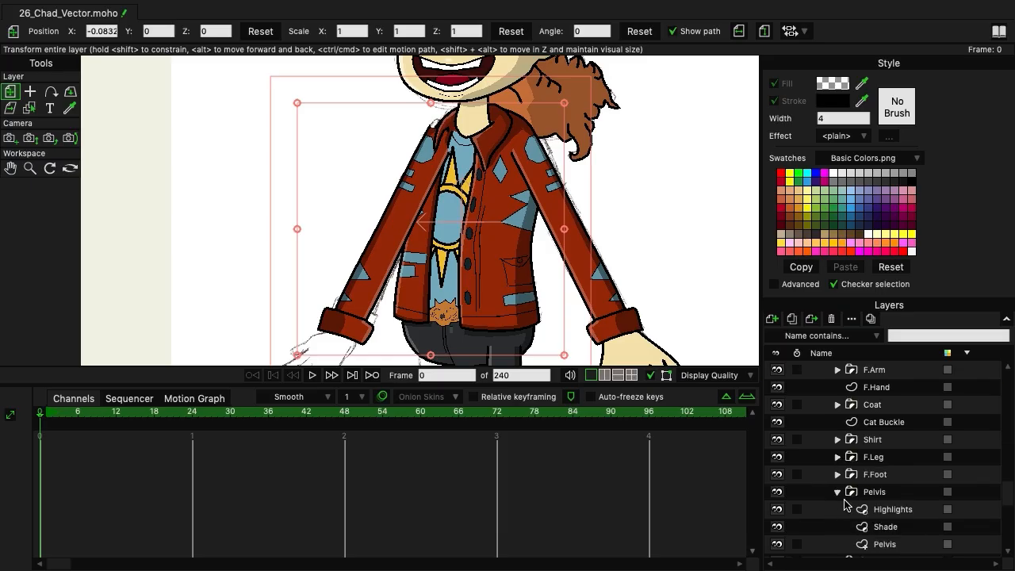
pyautogui.click(837, 493)
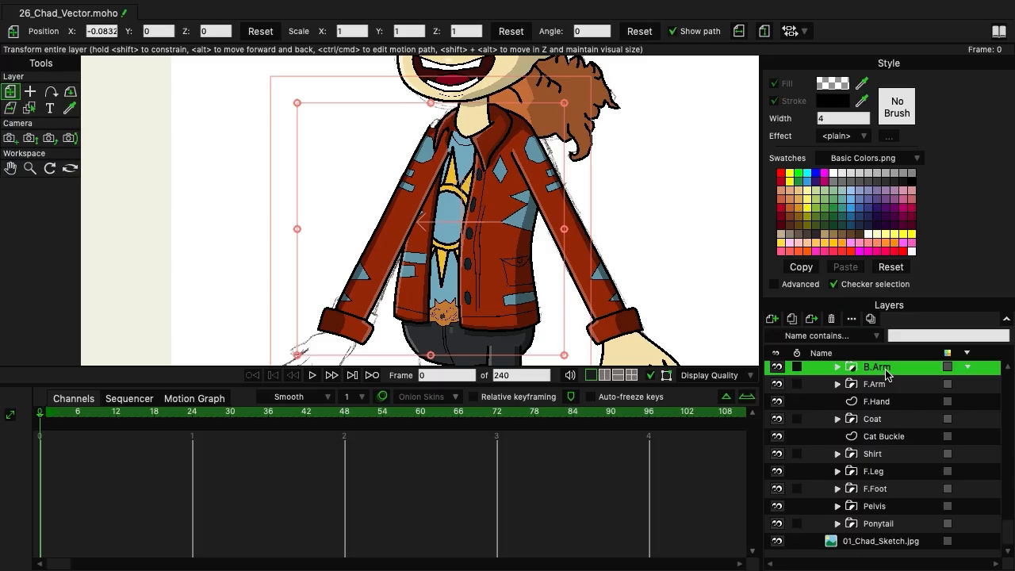
pyautogui.moveTo(886, 374); pyautogui.dragTo(888, 522)
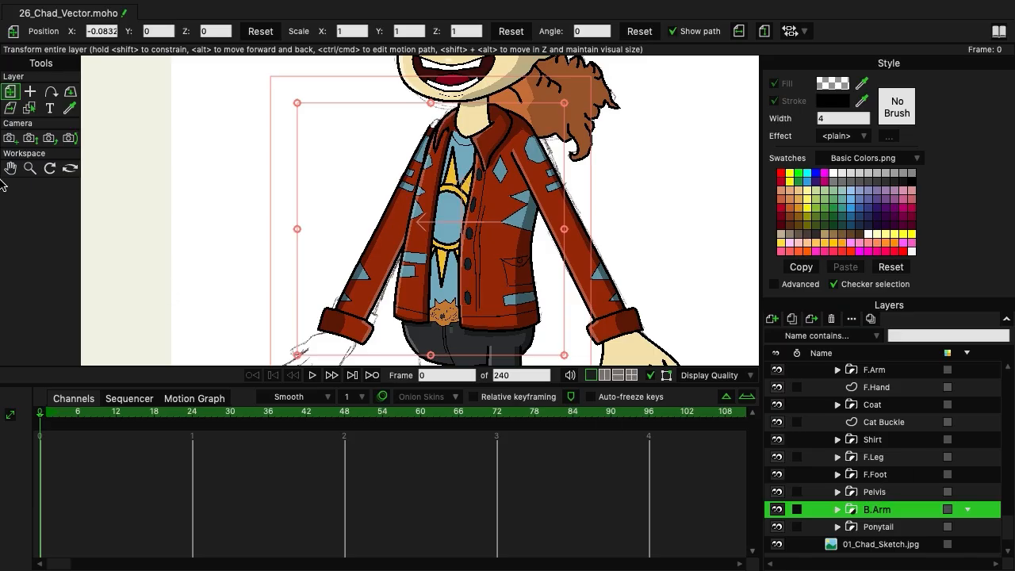
# Shift the B.Arm group inward behind the coat, to about X -0.066, Y 0.002.
pyautogui.moveTo(353, 285); pyautogui.dragTo(365, 287)
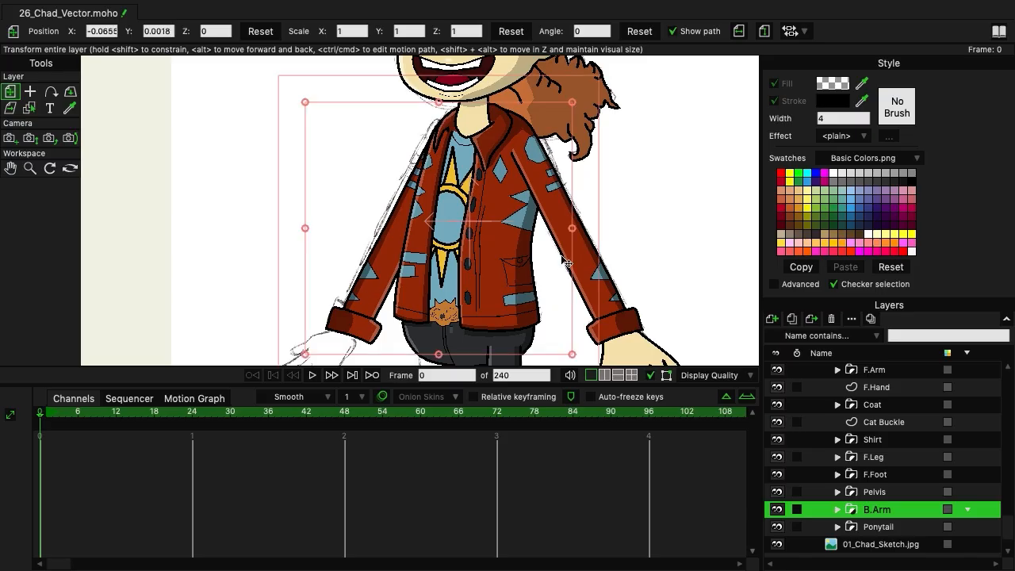
pyautogui.scroll(-1, 585, 254)
pyautogui.scroll(-2, 585, 254)
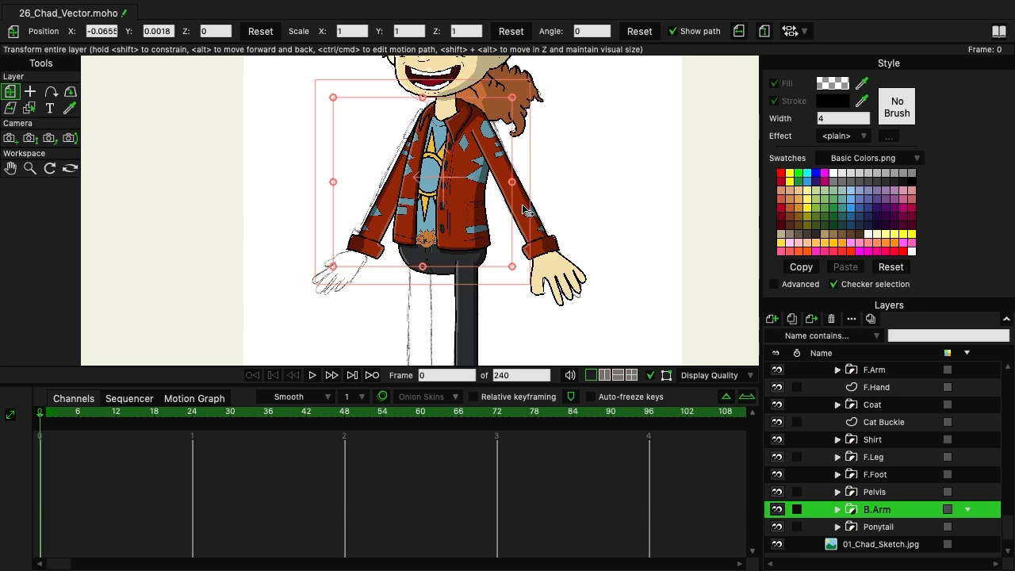
# Duplicate the F.Hand layer and place the copy between B.Arm and Ponytail in the layer order.
pyautogui.scroll(2, 853, 456)
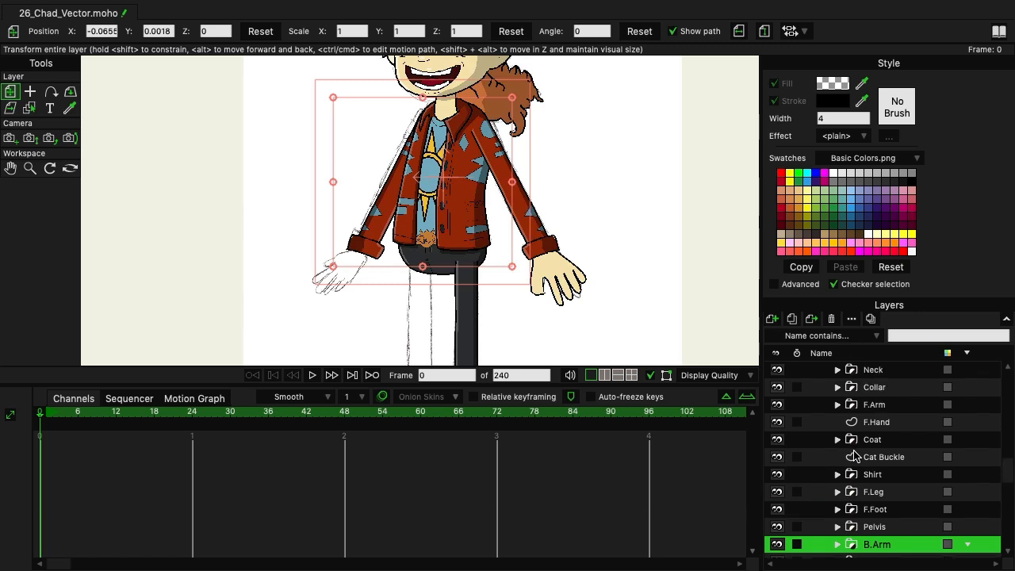
pyautogui.scroll(1, 853, 456)
pyautogui.click(878, 441)
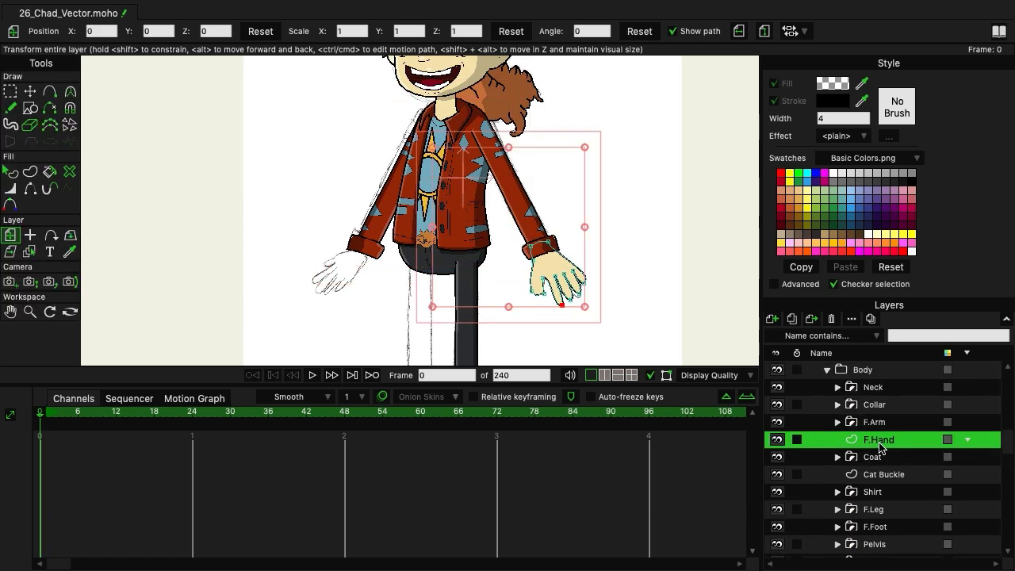
pyautogui.click(791, 318)
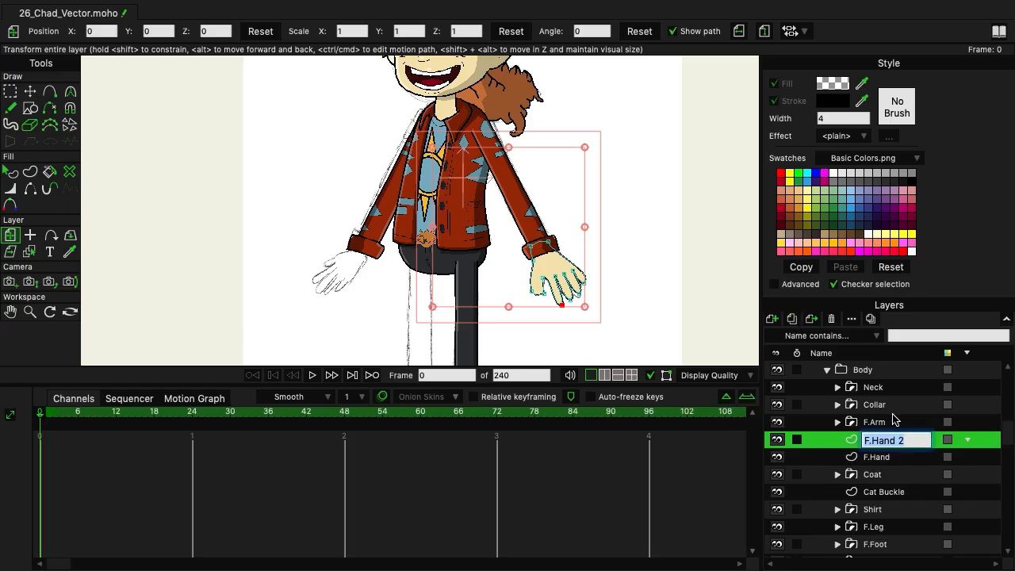
pyautogui.press('Return')
pyautogui.scroll(-4, 900, 440)
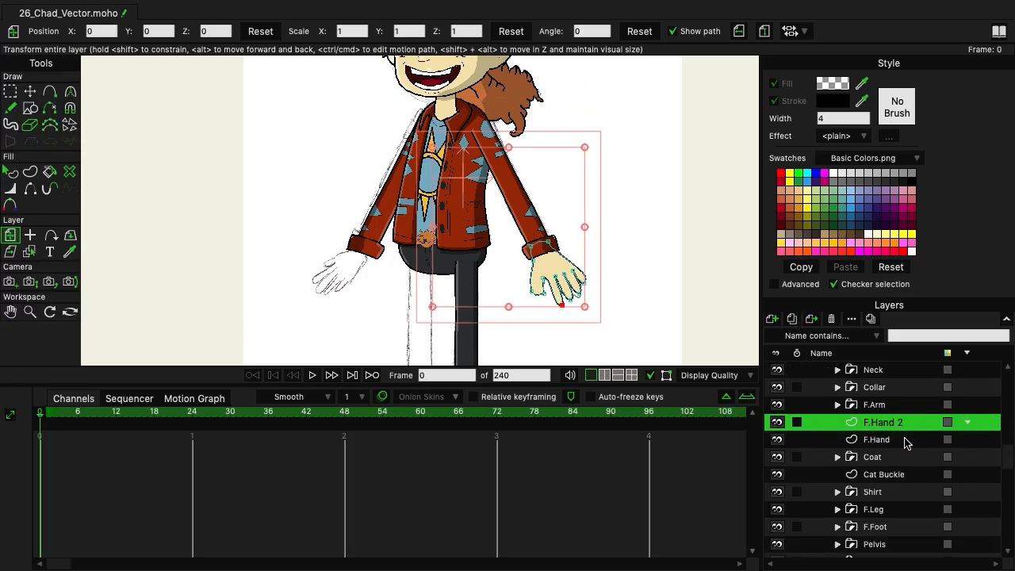
pyautogui.moveTo(893, 373); pyautogui.dragTo(896, 520)
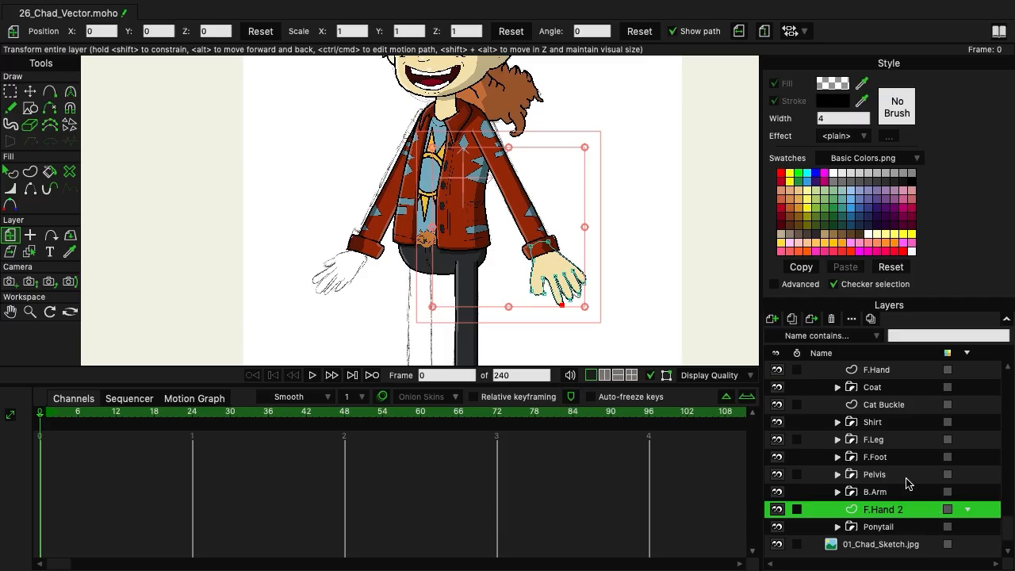
# Flip the duplicated hand layer horizontally and move it over the sketched back hand, to about X -0.082.
pyautogui.click(738, 31)
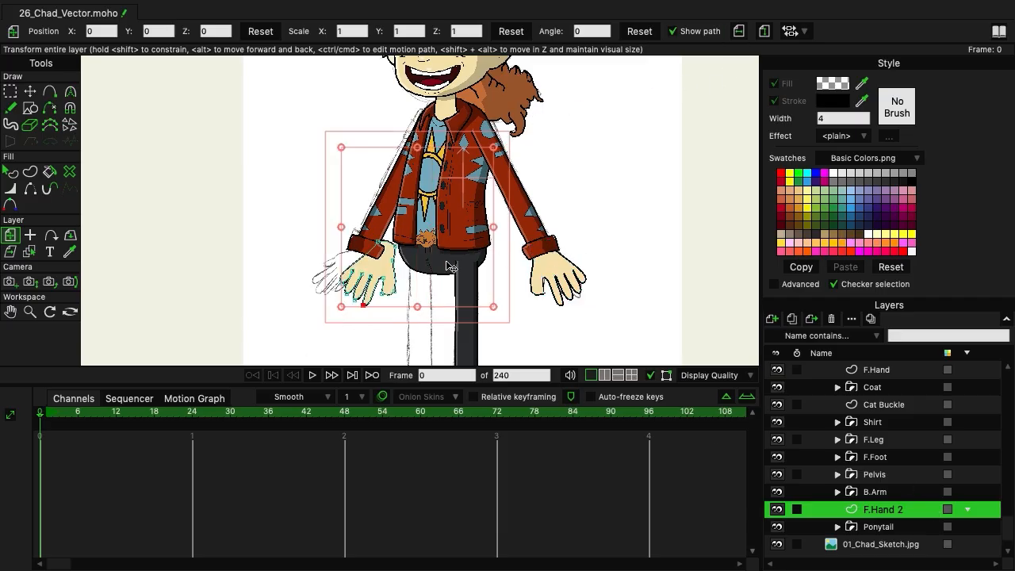
pyautogui.moveTo(381, 273); pyautogui.dragTo(356, 274)
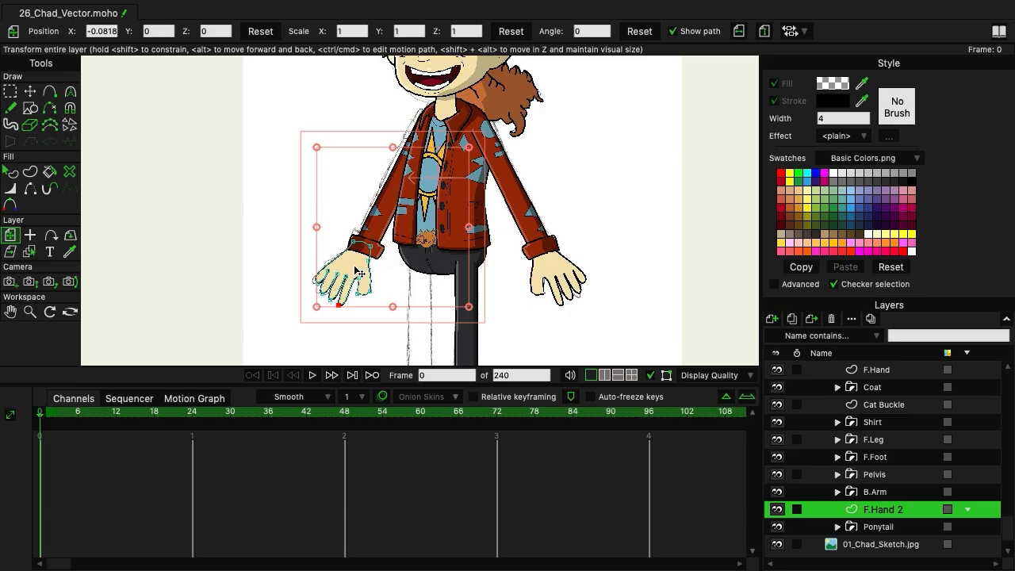
pyautogui.moveTo(528, 305); pyautogui.dragTo(524, 207)
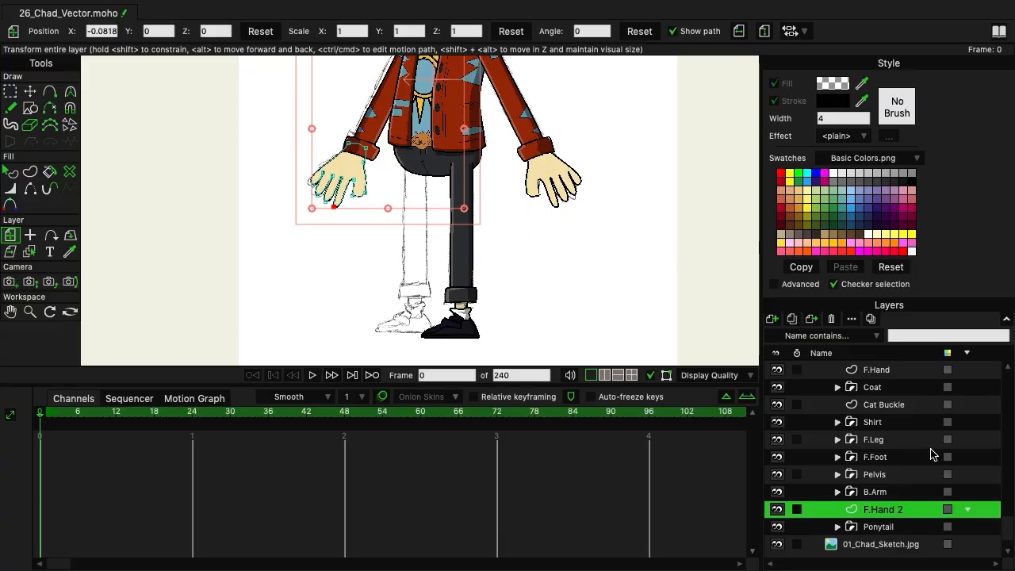
# Rename the duplicated hand layer as B.Hand.
pyautogui.doubleClick(880, 511)
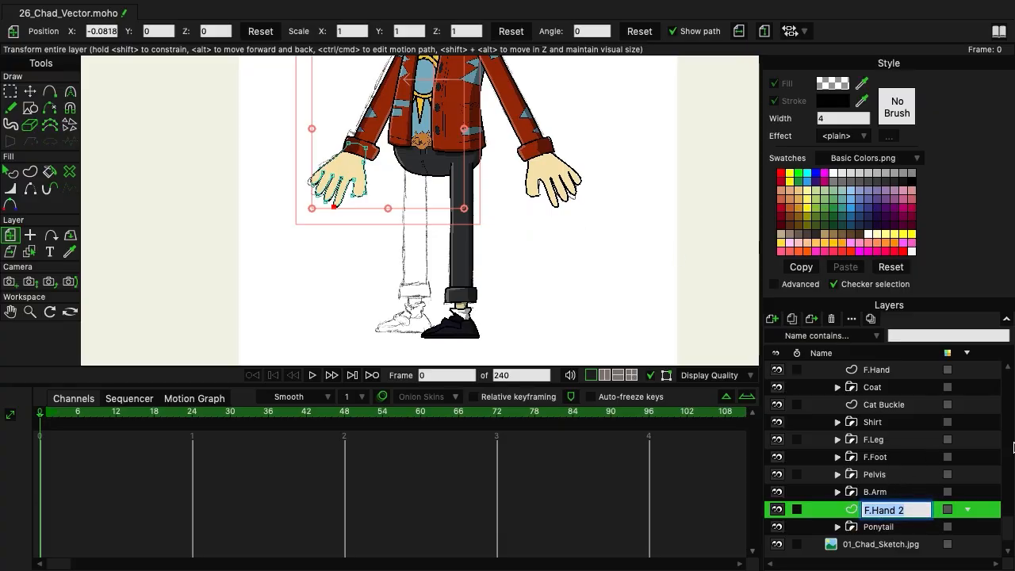
pyautogui.write('B.Hand')
pyautogui.press('Return')
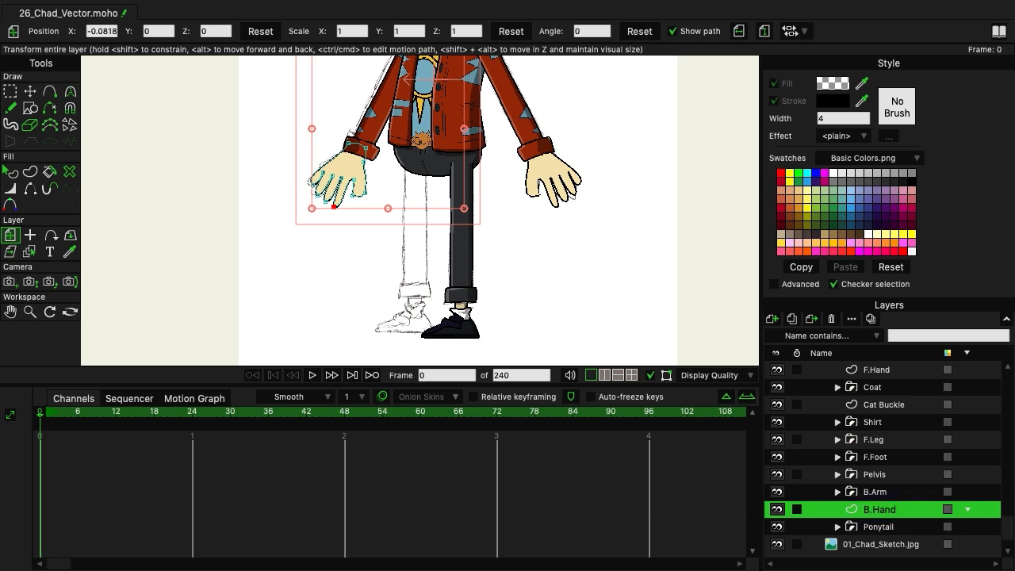
# Duplicate the F.Leg group and rename the copy as B.Leg.
pyautogui.click(888, 445)
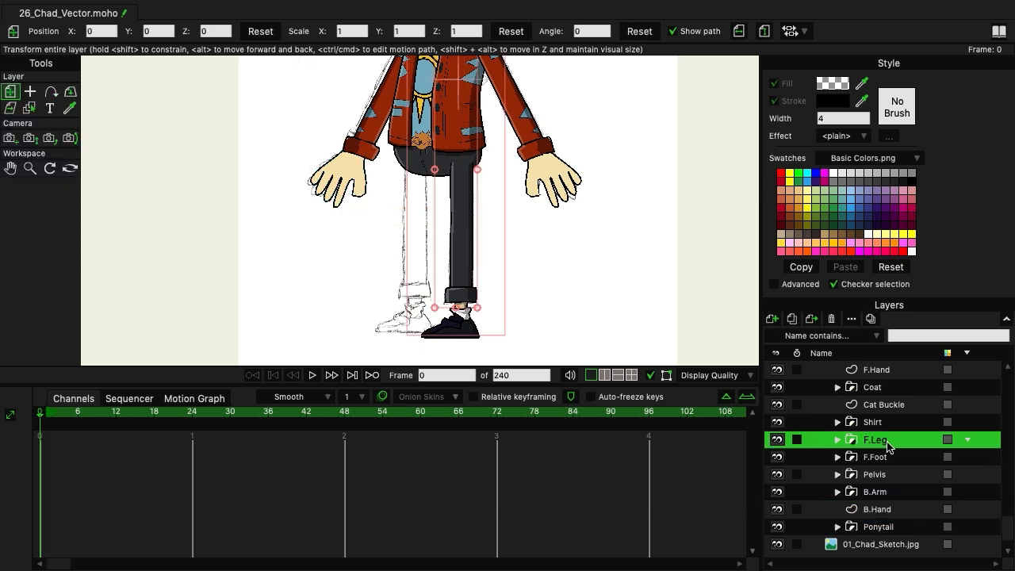
pyautogui.click(791, 318)
pyautogui.click(877, 425)
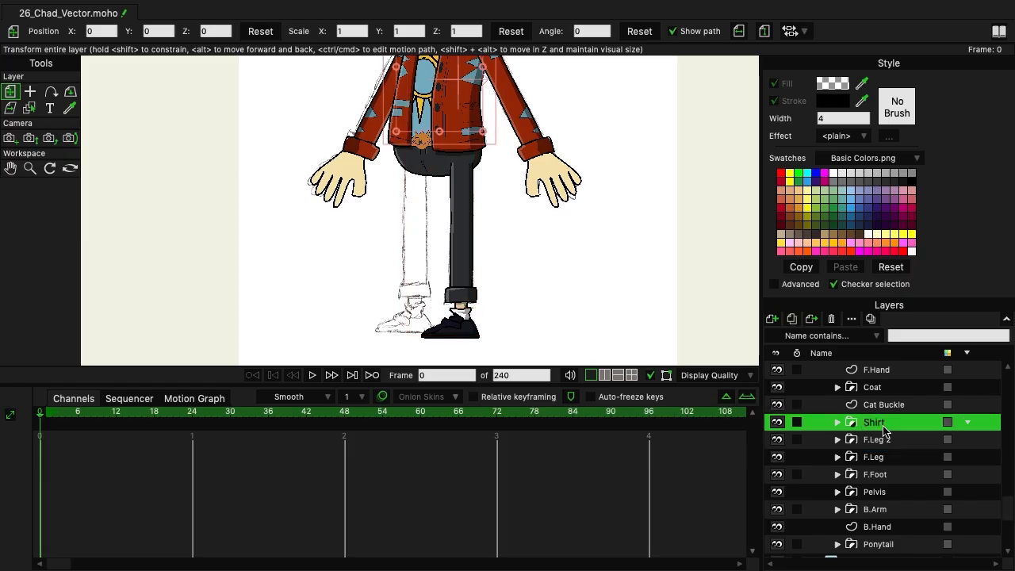
pyautogui.click(885, 442)
pyautogui.doubleClick(886, 444)
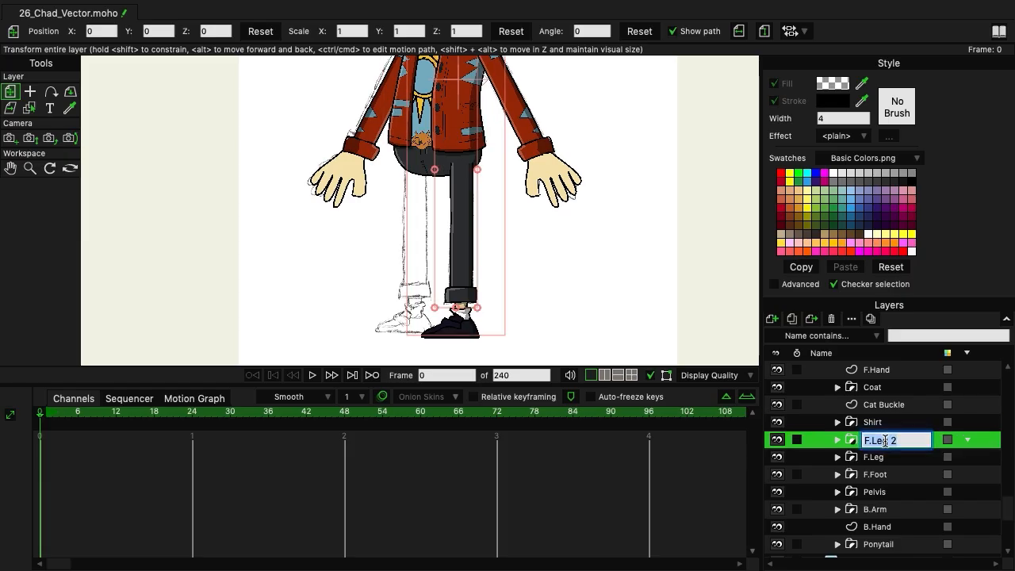
pyautogui.write('B.Leg')
pyautogui.press('Return')
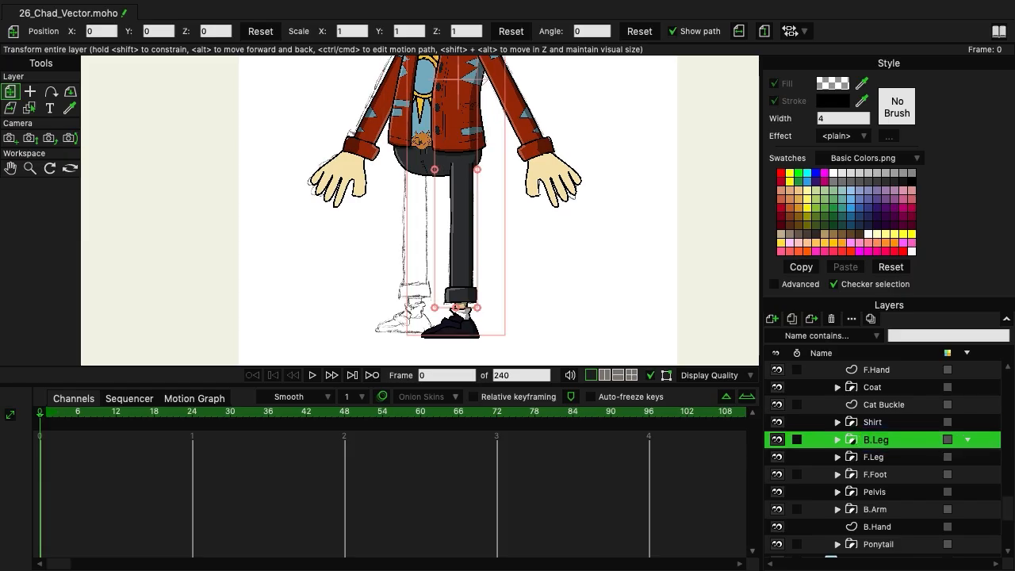
# Rename the F.Leg layer inside the B.Leg group as B.Leg and collapse the group.
pyautogui.click(837, 441)
pyautogui.click(890, 493)
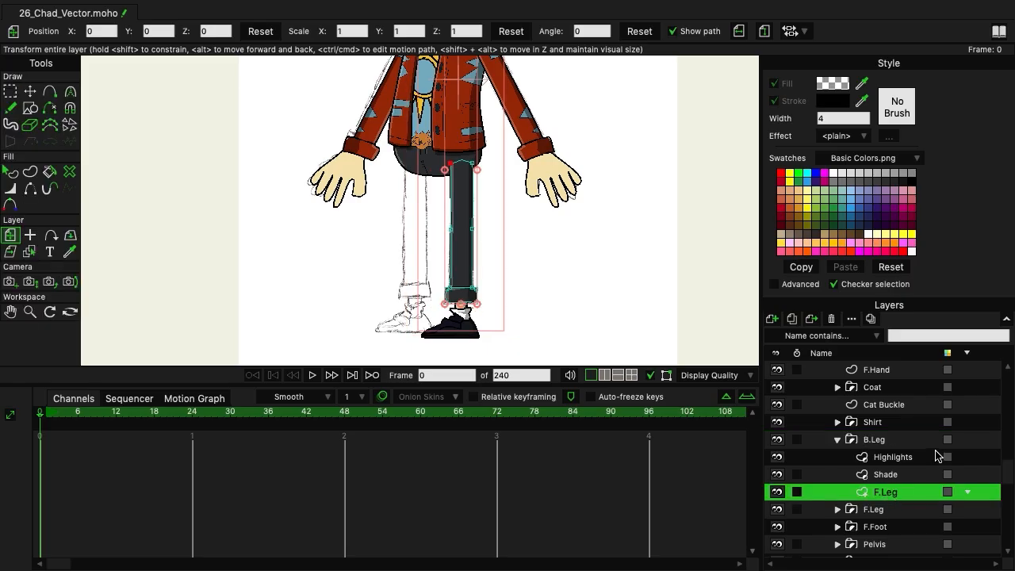
pyautogui.doubleClick(898, 496)
pyautogui.write('B')
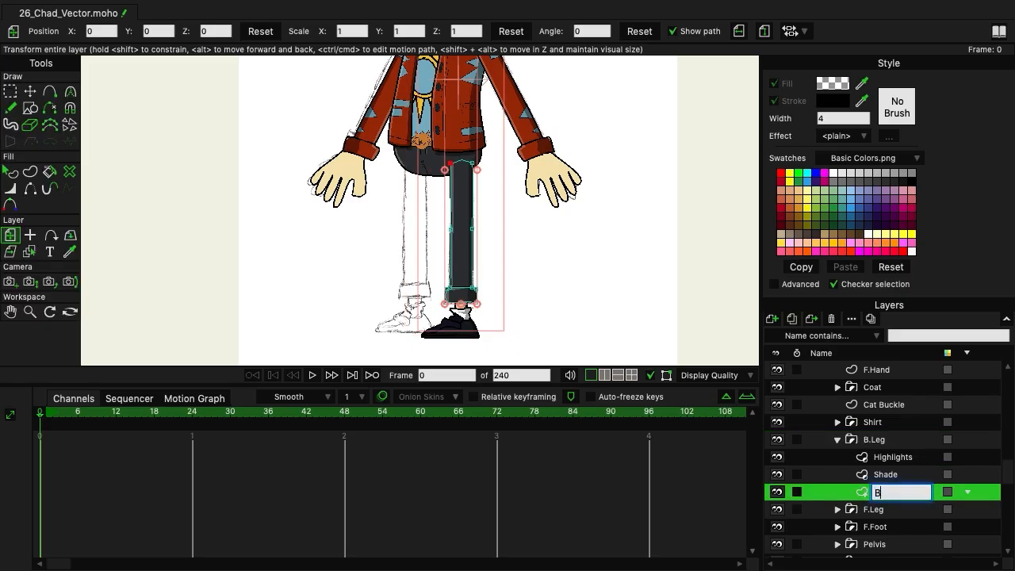
pyautogui.write('.Leg')
pyautogui.press('Return')
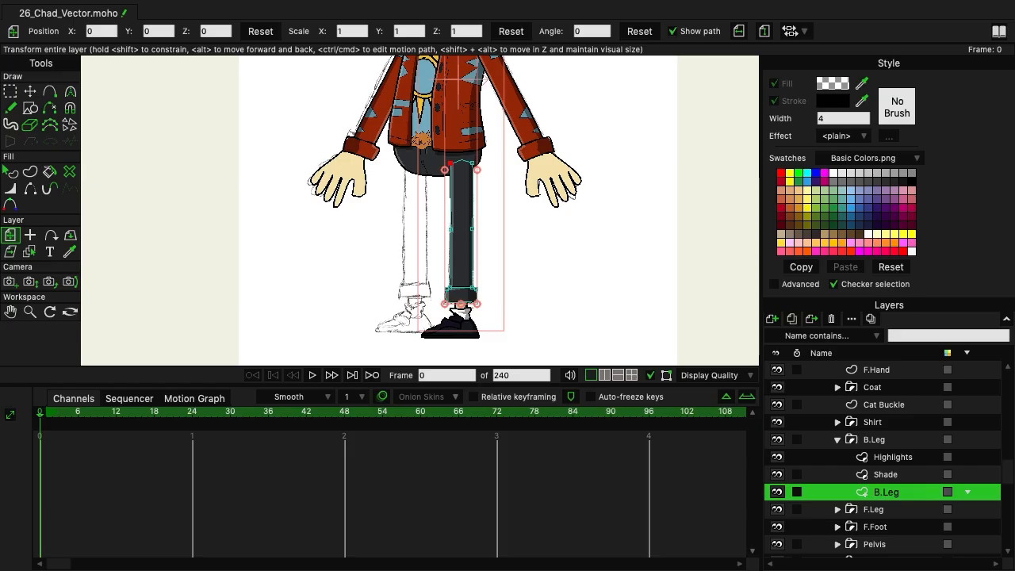
pyautogui.click(837, 440)
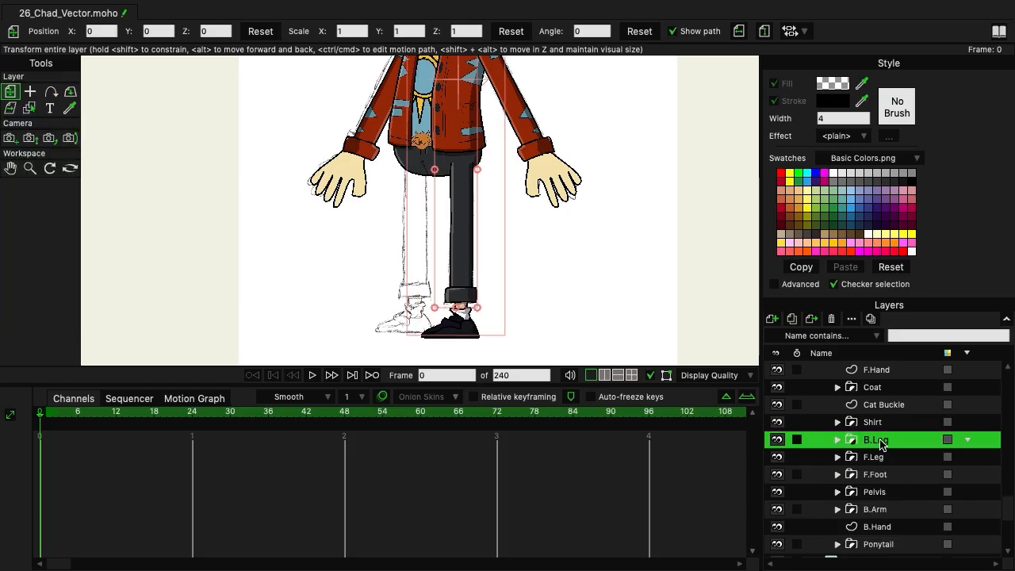
# Place the B.Leg group just below Pelvis in the layer order and move it over the sketched back leg, to about X -0.153, Y 0.013.
pyautogui.moveTo(880, 444); pyautogui.dragTo(885, 510)
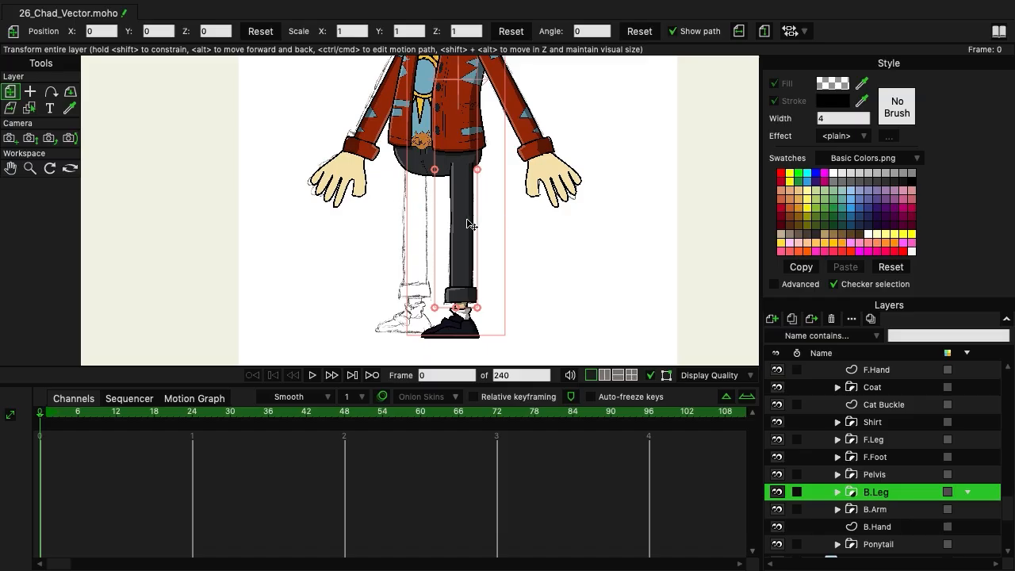
pyautogui.moveTo(469, 223); pyautogui.dragTo(421, 220)
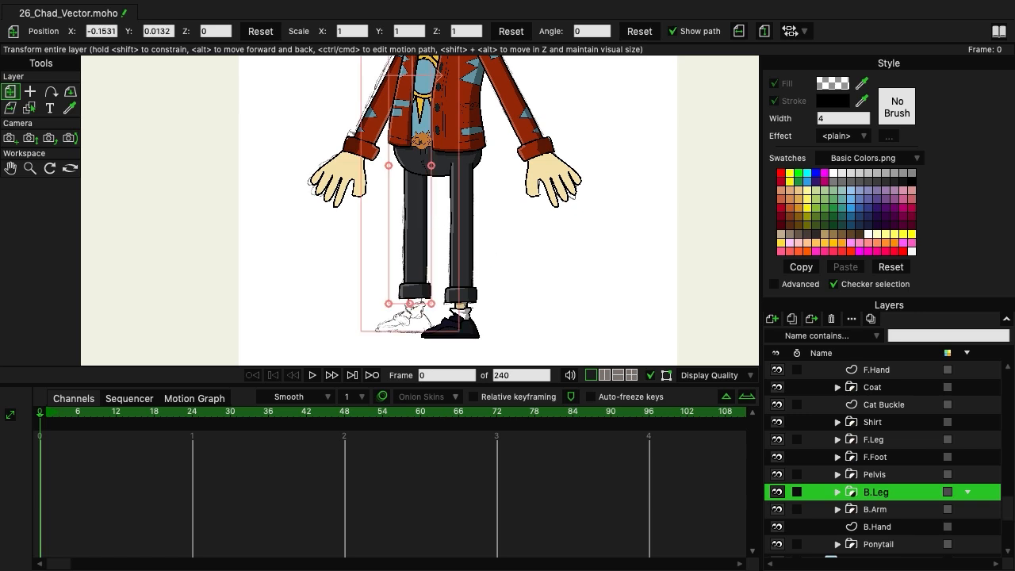
# Duplicate the F.Foot group as B.Foot and place it between B.Leg and B.Arm in the layer order.
pyautogui.click(894, 459)
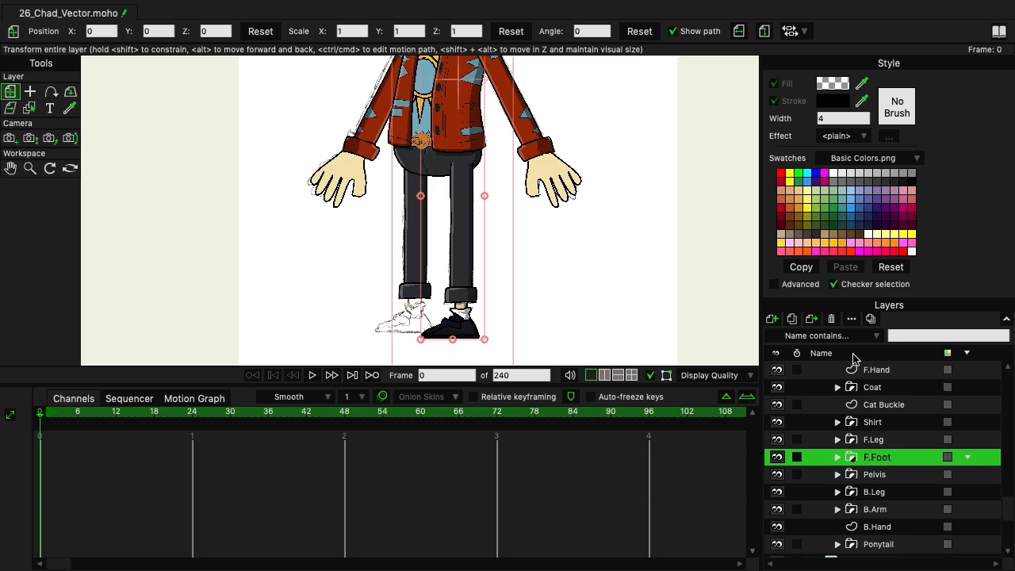
pyautogui.click(791, 318)
pyautogui.doubleClick(887, 456)
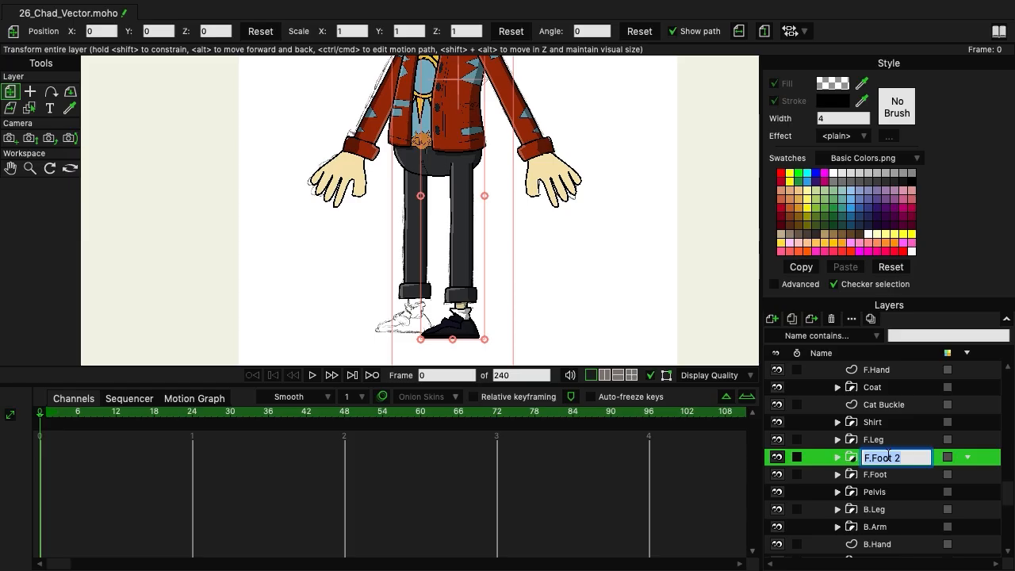
pyautogui.write('B.Foot')
pyautogui.press('Return')
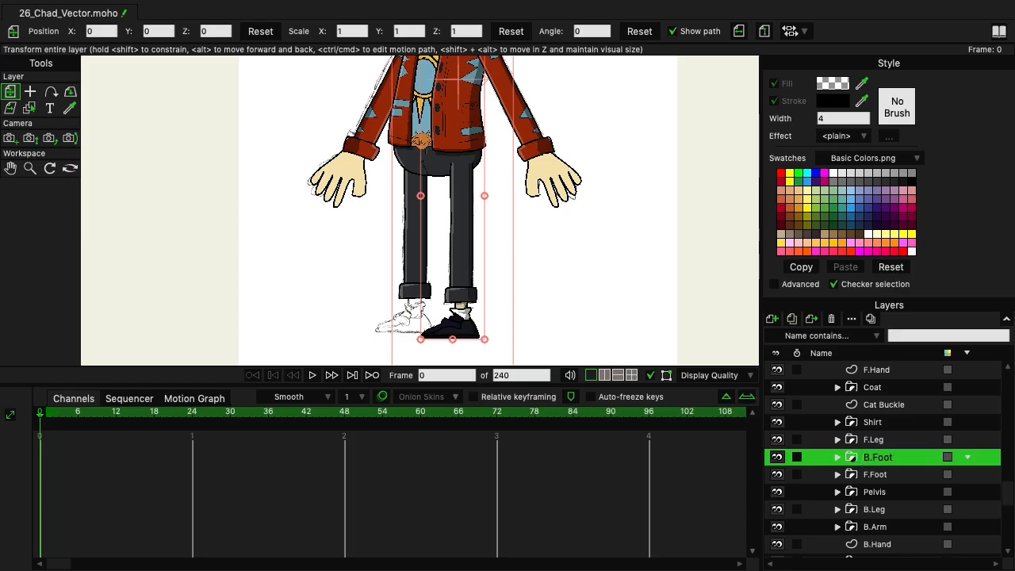
pyautogui.moveTo(886, 466); pyautogui.dragTo(847, 516)
# Rename the F.Foot layer inside the B.Foot group as B.Foot and collapse the group.
pyautogui.click(839, 511)
pyautogui.scroll(-3, 871, 499)
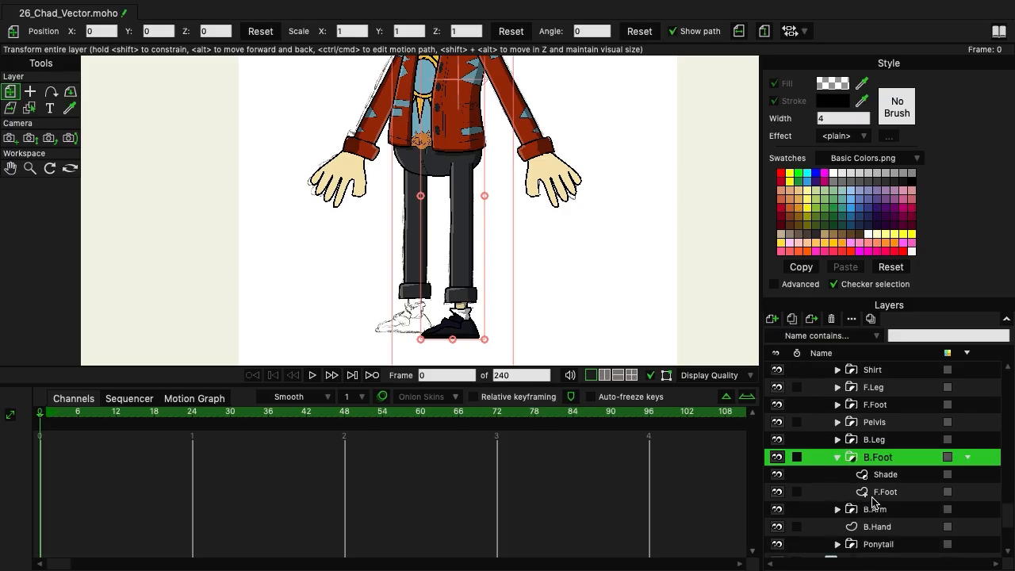
pyautogui.click(881, 492)
pyautogui.doubleClick(881, 492)
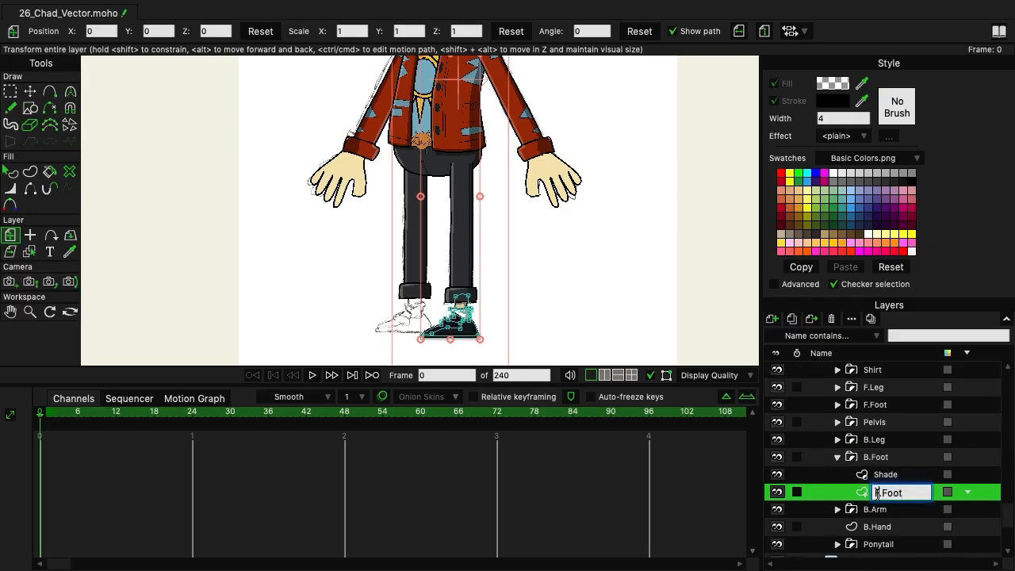
pyautogui.write('B')
pyautogui.press('Return')
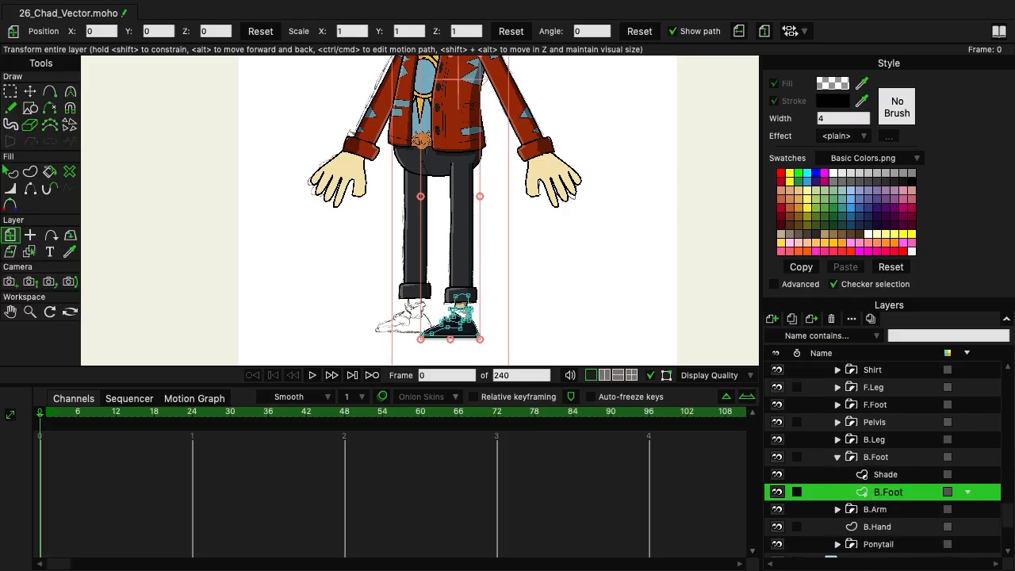
pyautogui.click(837, 459)
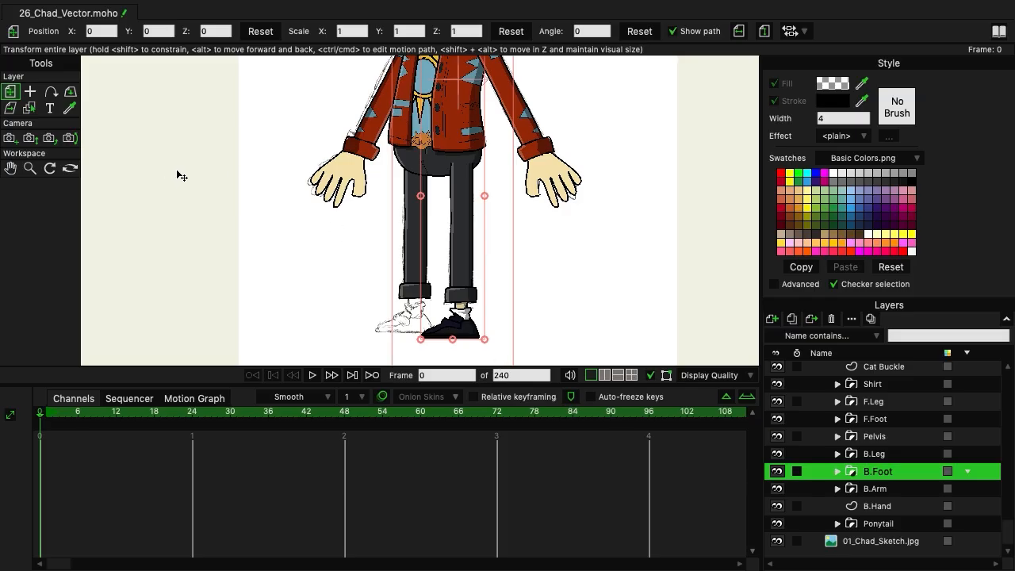
# Move the B.Foot group over the sketched back foot under the back leg, to about X -0.153, Y 0.013.
pyautogui.moveTo(463, 332); pyautogui.dragTo(415, 331)
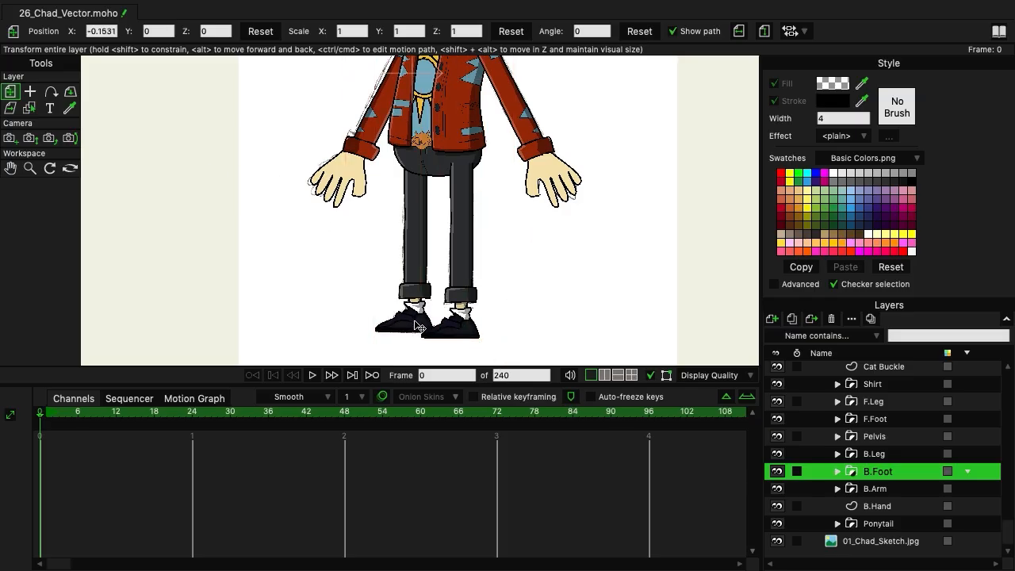
pyautogui.moveTo(414, 322); pyautogui.dragTo(415, 325)
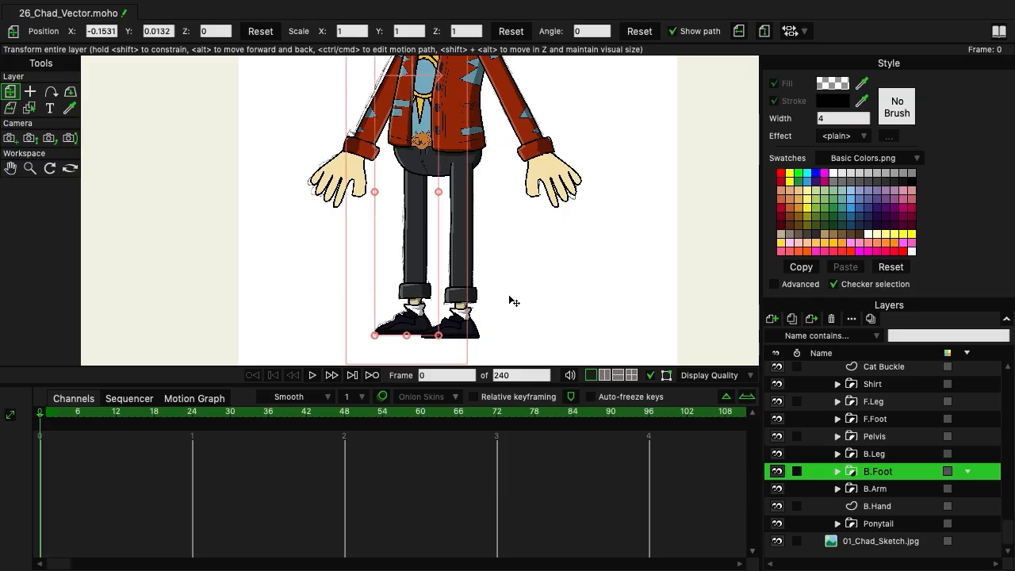
pyautogui.scroll(-3, 526, 267)
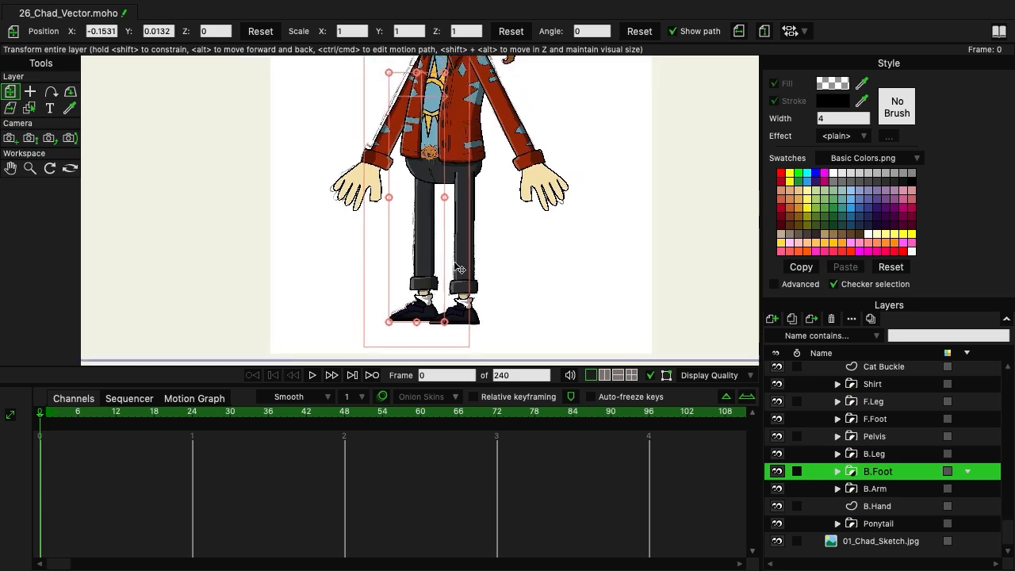
pyautogui.scroll(3, 539, 211)
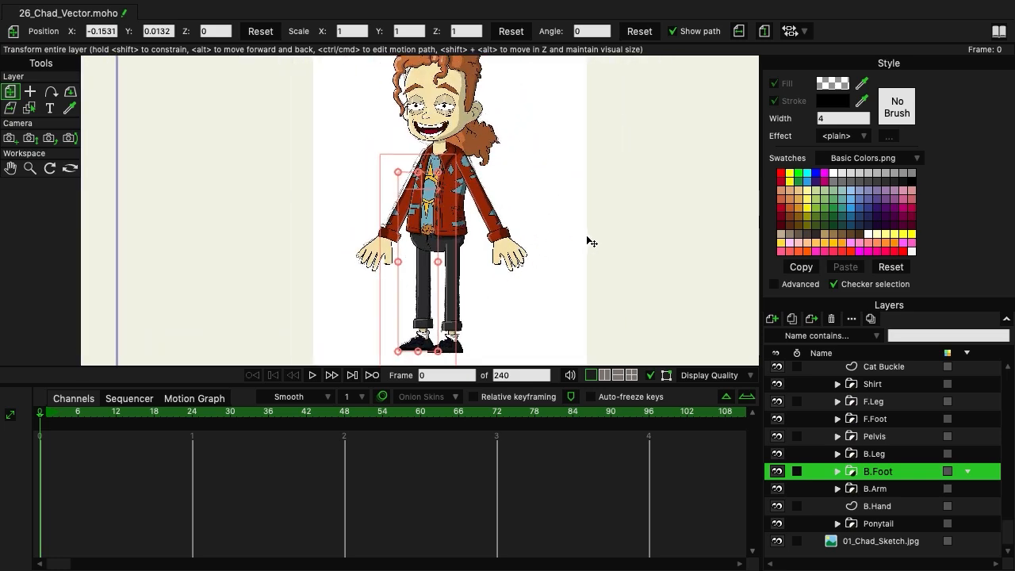
pyautogui.scroll(-2, 591, 241)
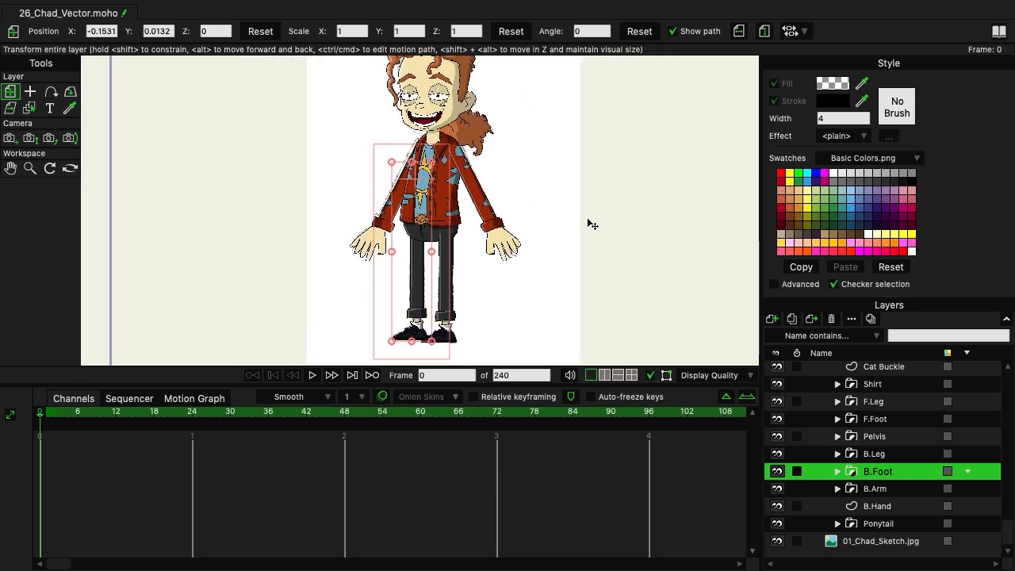
pyautogui.moveTo(587, 219); pyautogui.dragTo(586, 228)
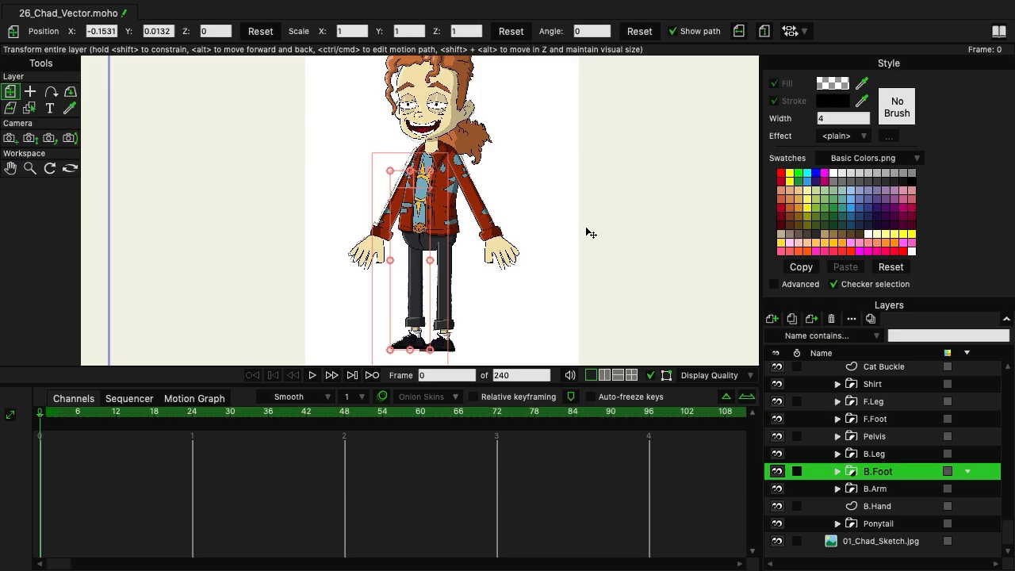
pyautogui.scroll(4, 603, 222)
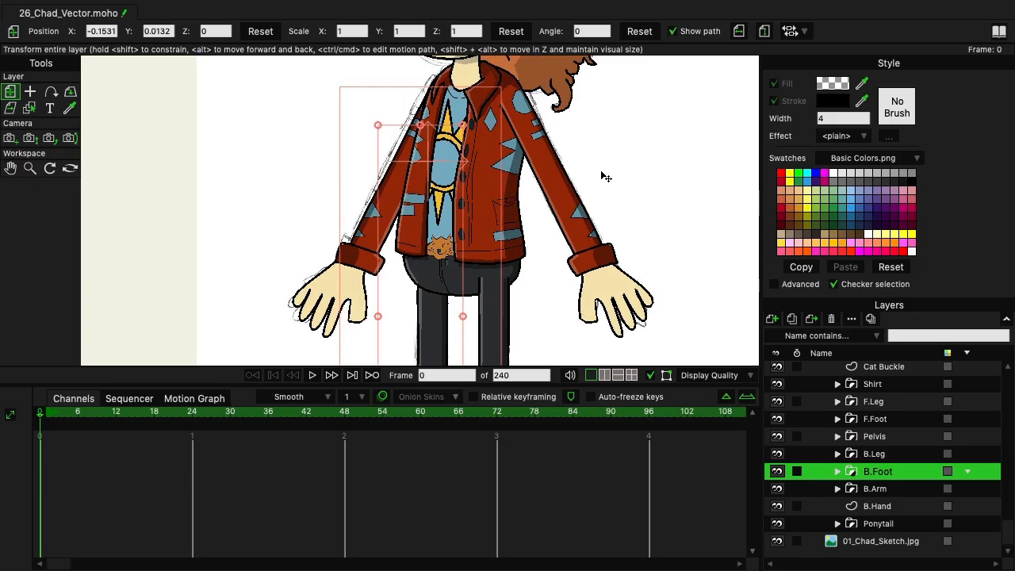
pyautogui.scroll(3, 600, 323)
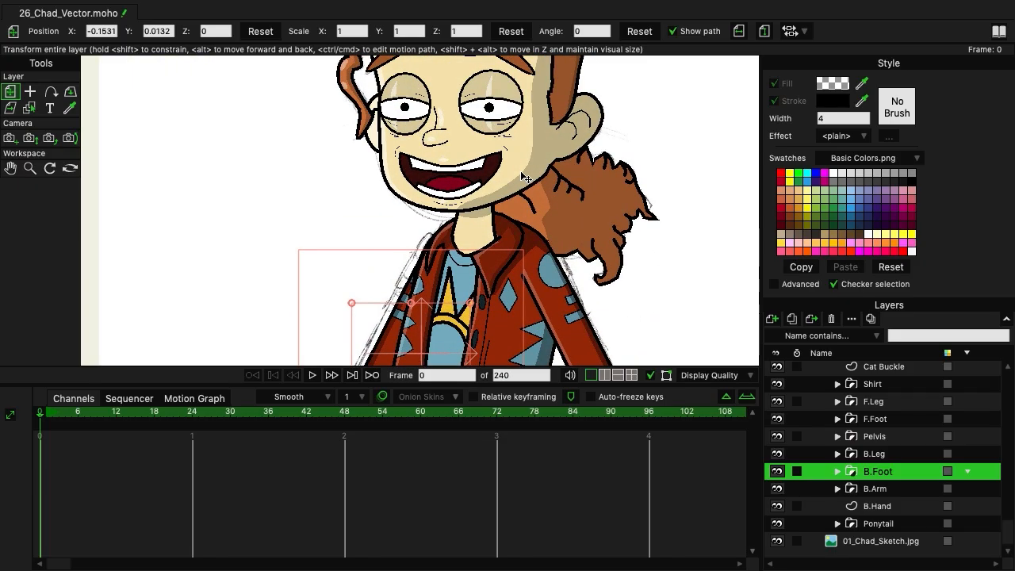
# Examine the assembled character as a whole and the line weight around its head up close.
pyautogui.moveTo(523, 177); pyautogui.dragTo(510, 336)
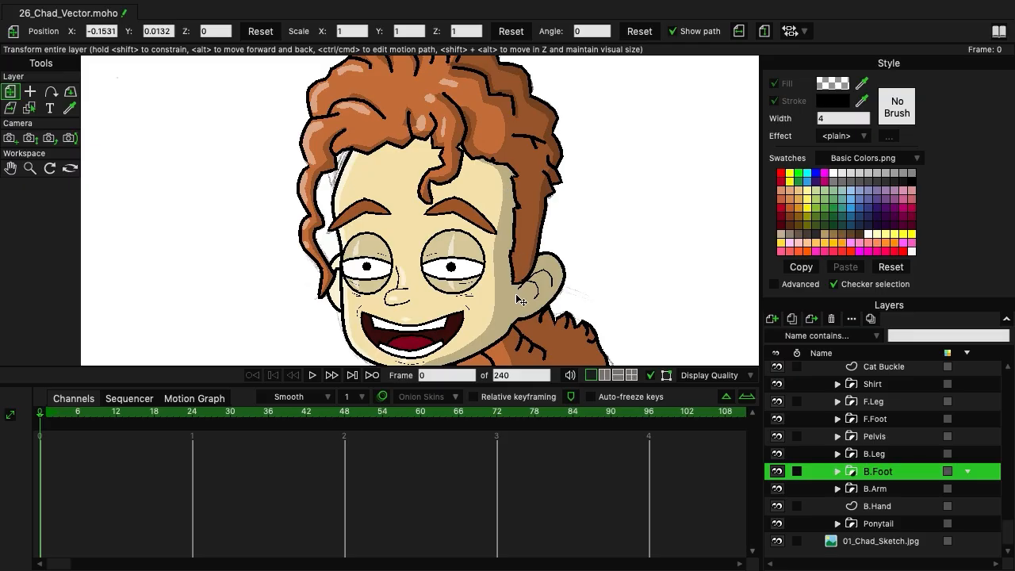
pyautogui.scroll(-3, 575, 268)
pyautogui.moveTo(464, 261); pyautogui.dragTo(428, 205)
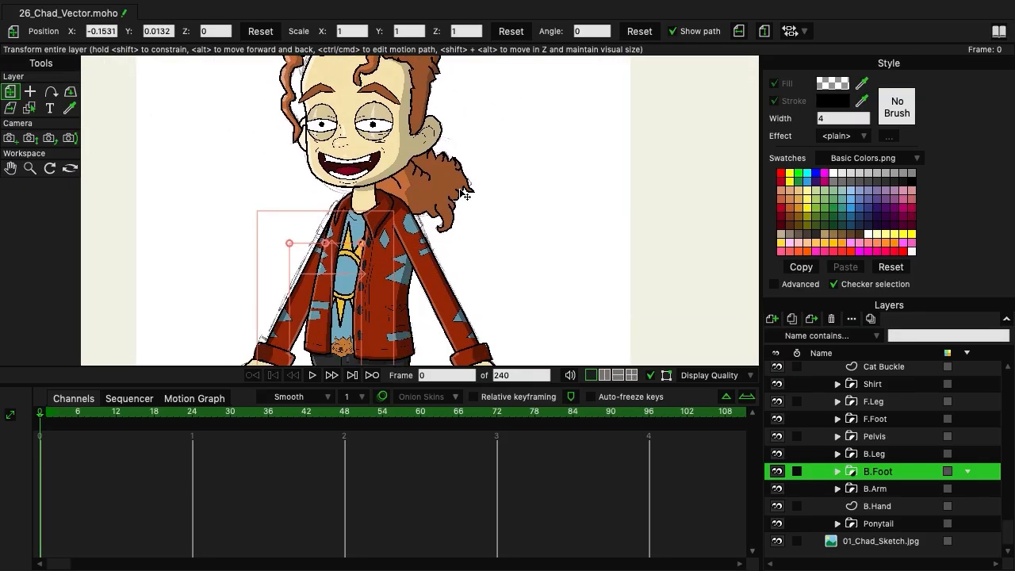
pyautogui.scroll(-2, 426, 204)
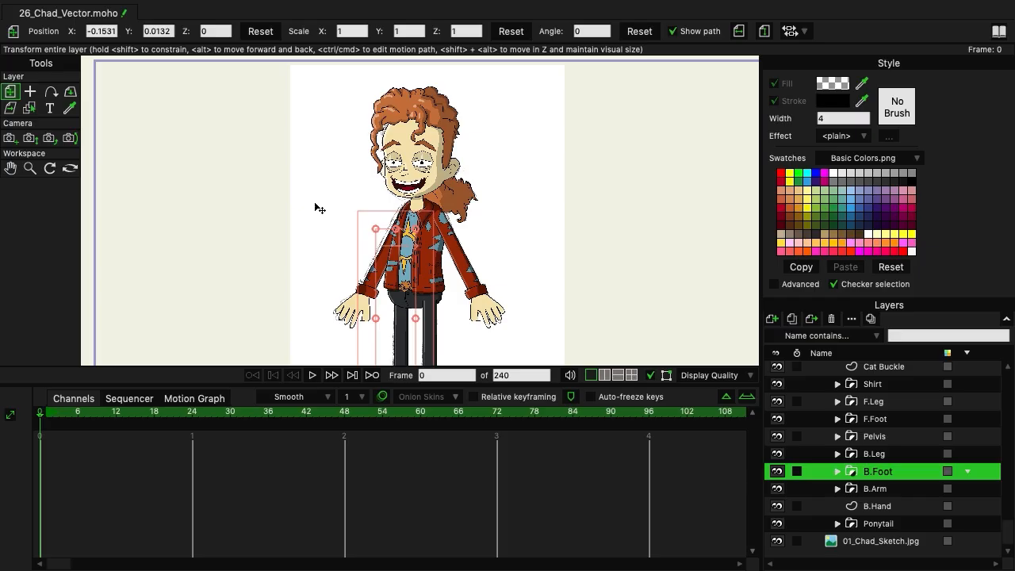
pyautogui.scroll(-2, 406, 193)
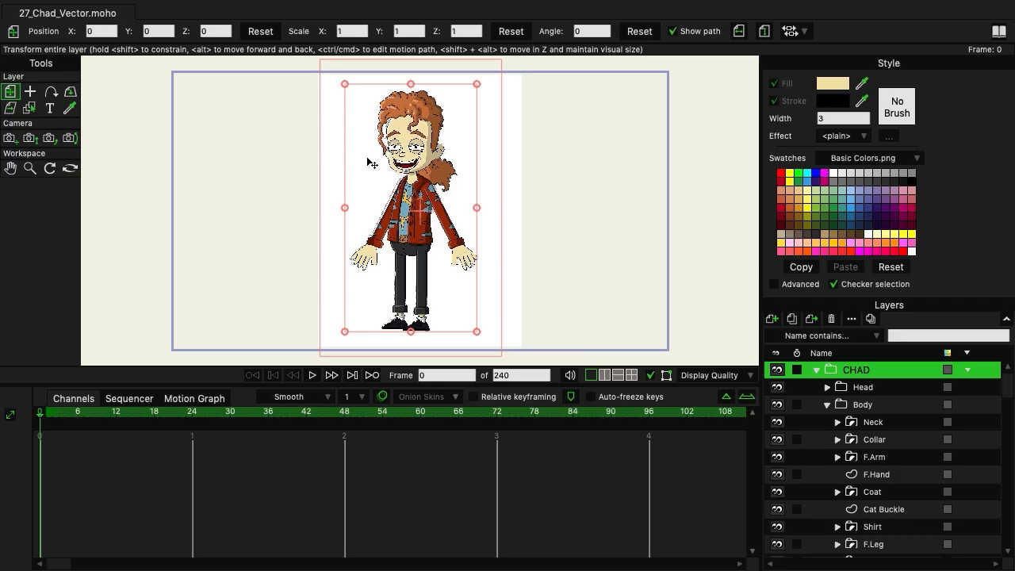
pyautogui.scroll(4, 369, 161)
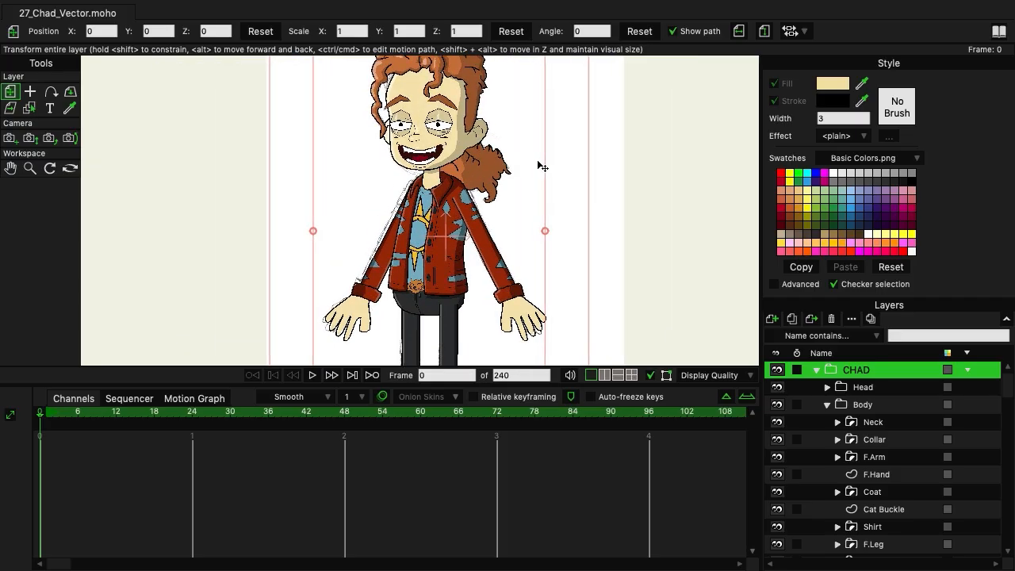
pyautogui.moveTo(525, 191); pyautogui.dragTo(527, 264)
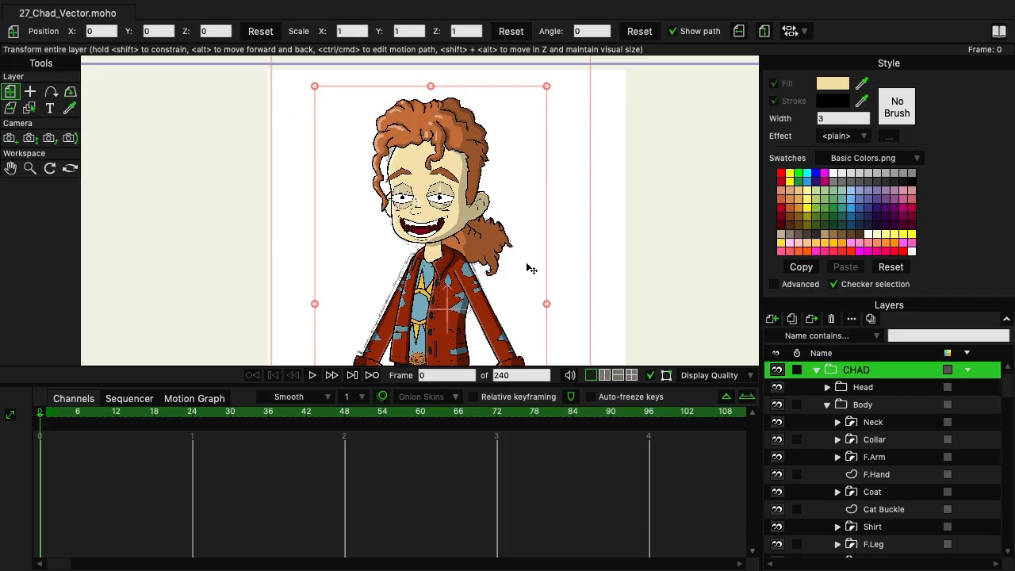
pyautogui.scroll(3, 536, 266)
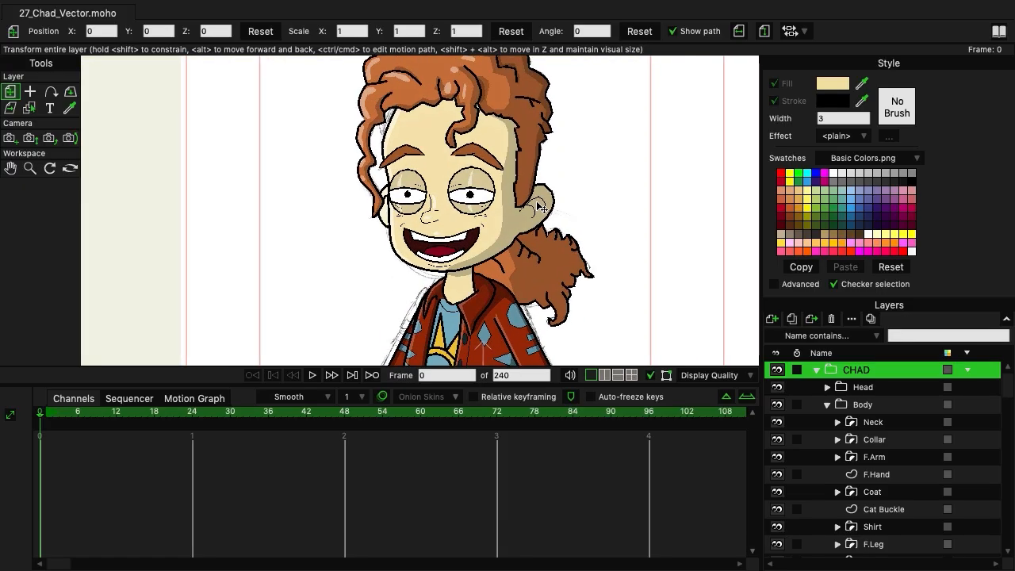
pyautogui.moveTo(537, 208); pyautogui.dragTo(530, 236)
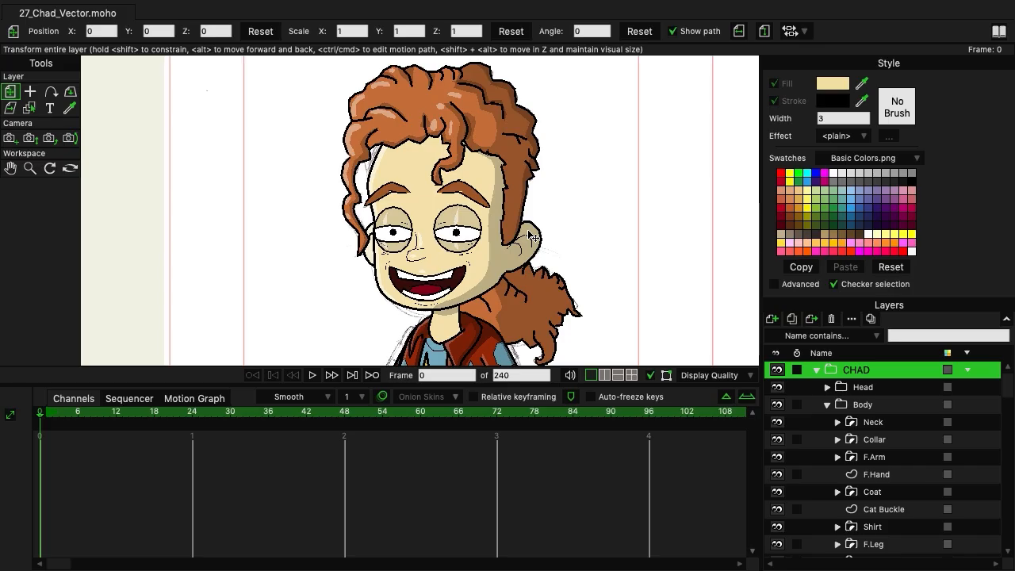
# Set the stroke width of the unfilled line shape in the Hair layer of the Head group to 3.
pyautogui.click(826, 389)
pyautogui.click(837, 405)
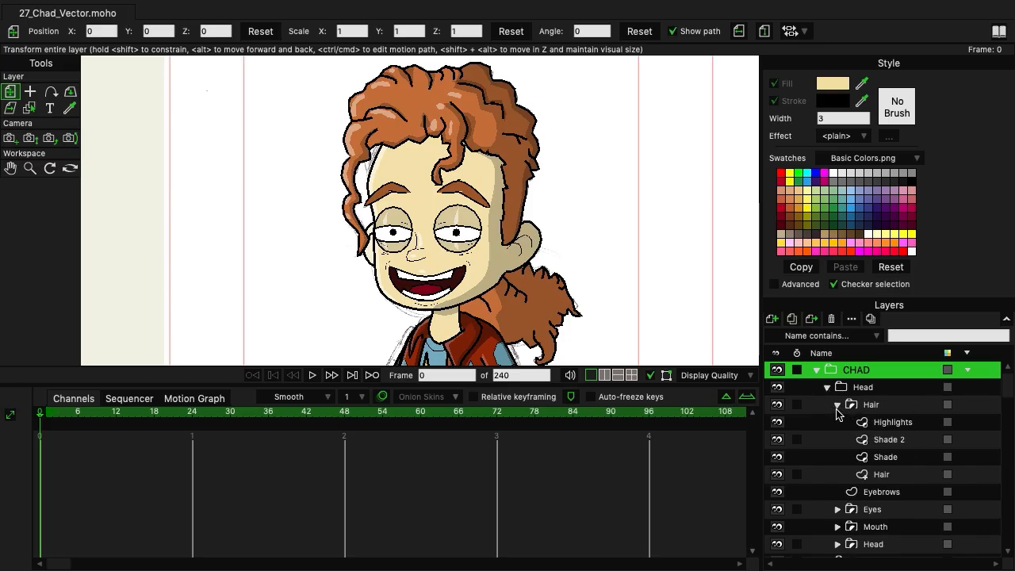
pyautogui.click(880, 476)
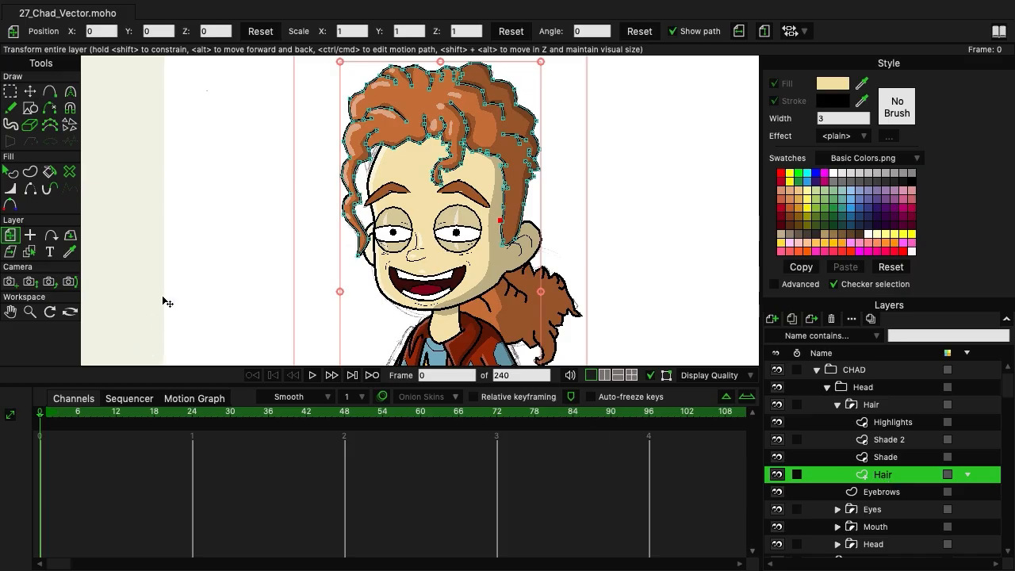
pyautogui.press('q')
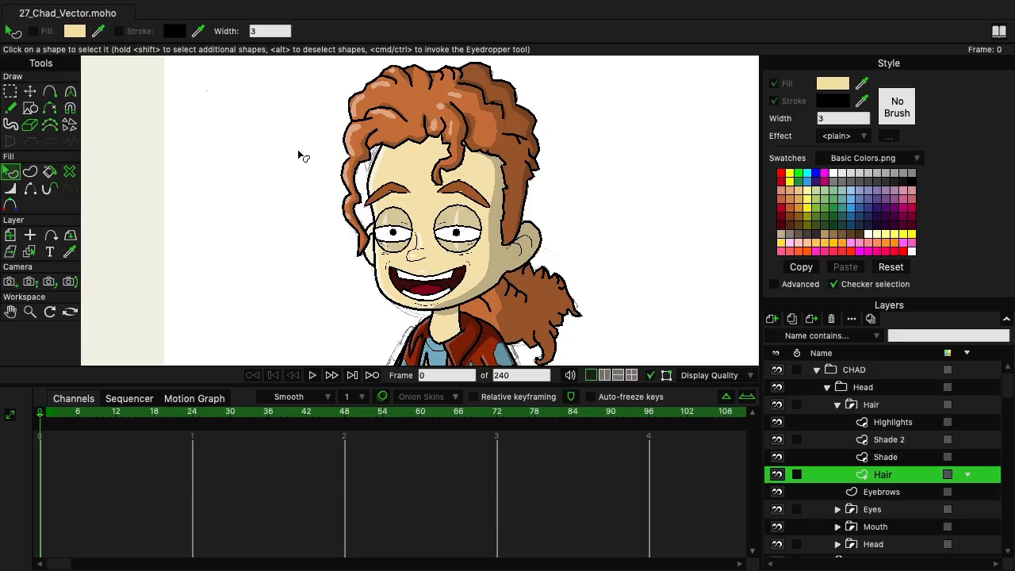
pyautogui.click(347, 143)
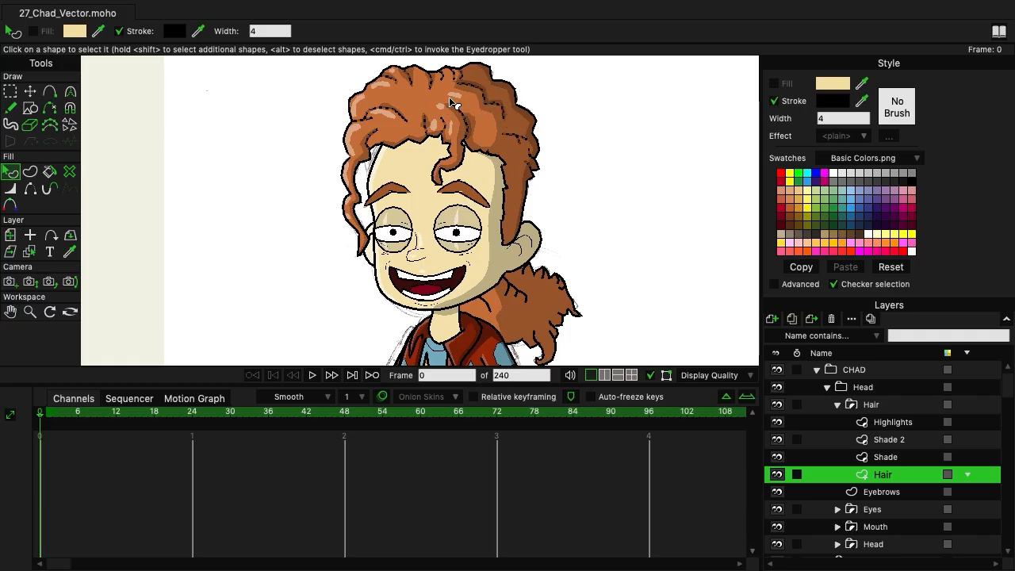
pyautogui.click(836, 118)
pyautogui.write('3')
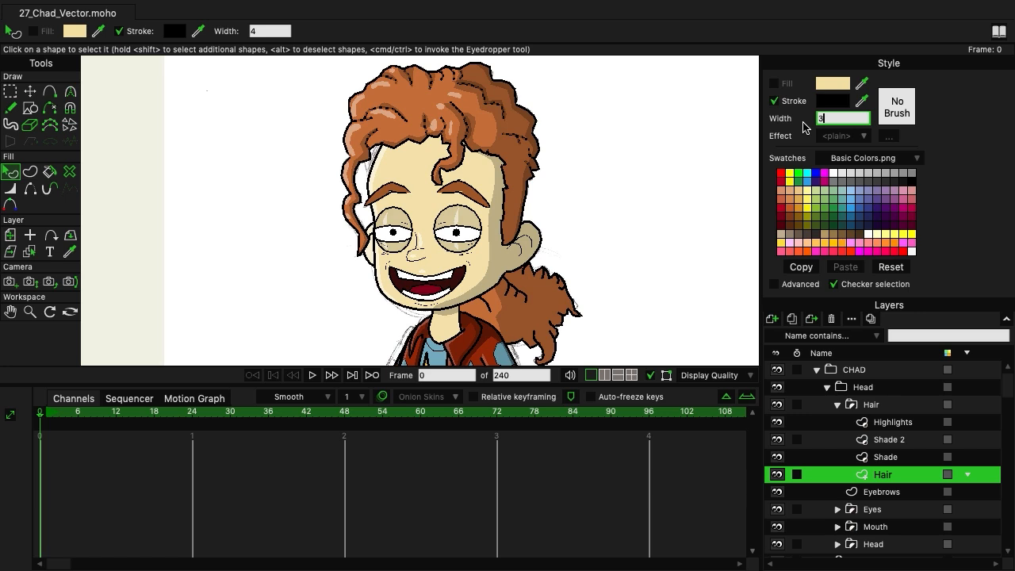
pyautogui.press('Return')
# Set the stroke width of the orange filled hair shape in the Hair layer to 3 and deselect it.
pyautogui.click(509, 184)
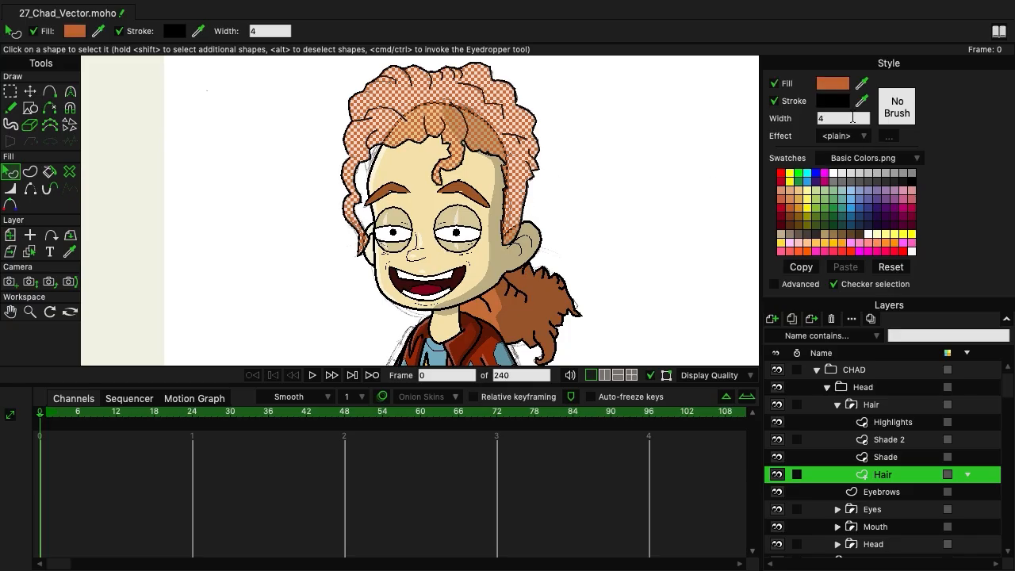
pyautogui.click(842, 119)
pyautogui.write('3')
pyautogui.press('Return')
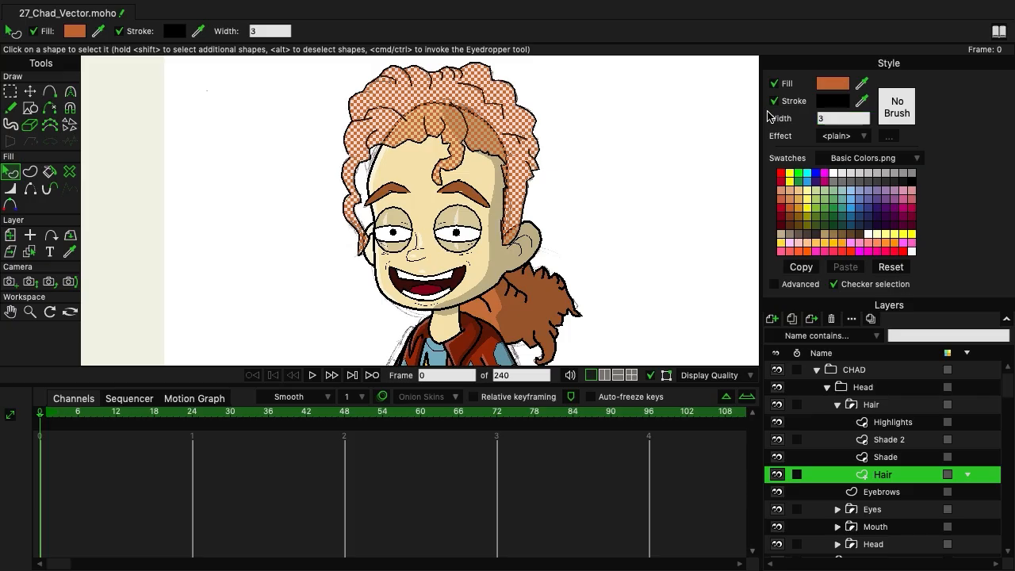
pyautogui.click(647, 132)
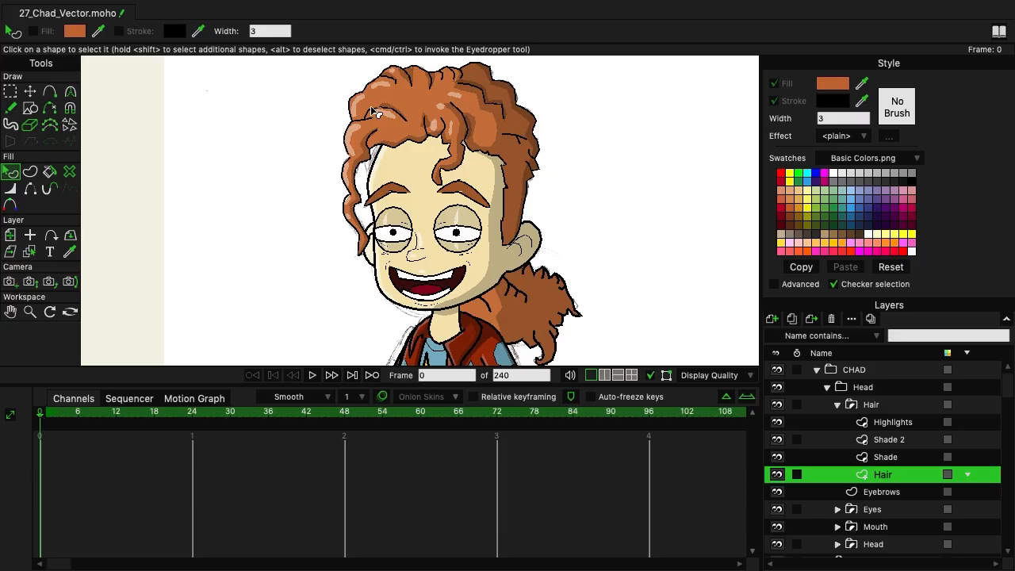
pyautogui.scroll(2, 516, 116)
pyautogui.moveTo(541, 126); pyautogui.dragTo(470, 178)
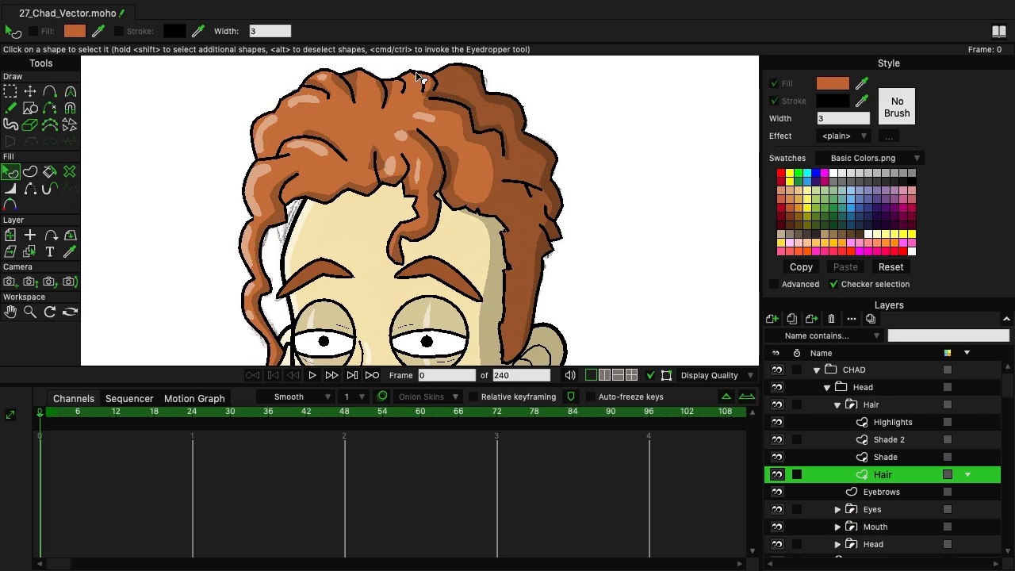
pyautogui.moveTo(556, 288); pyautogui.dragTo(566, 199)
pyautogui.scroll(-3, 566, 199)
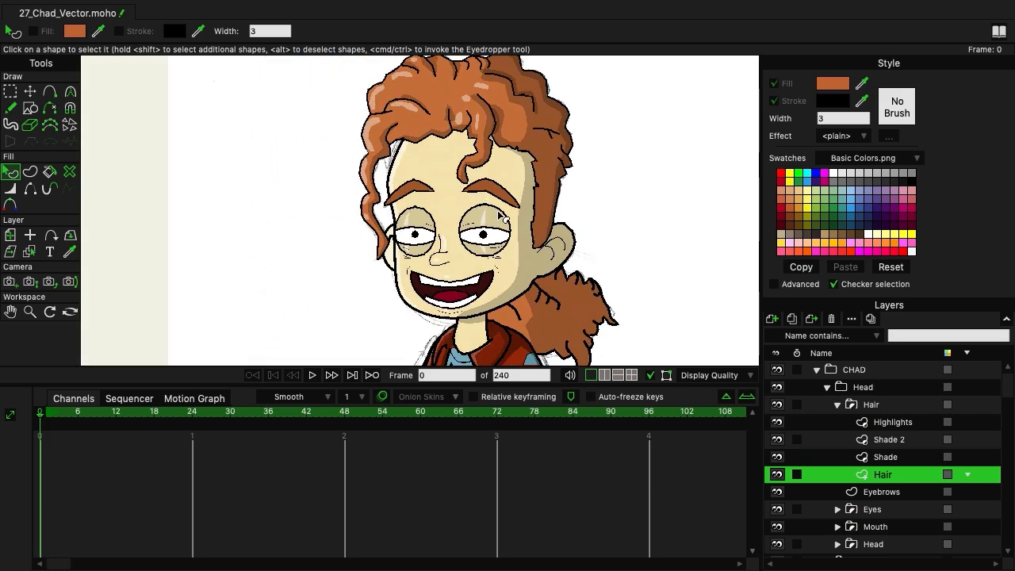
# Set the stroke width of the filled face shape in the Head layer to 3 and deselect it.
pyautogui.scroll(-2, 900, 501)
pyautogui.click(837, 509)
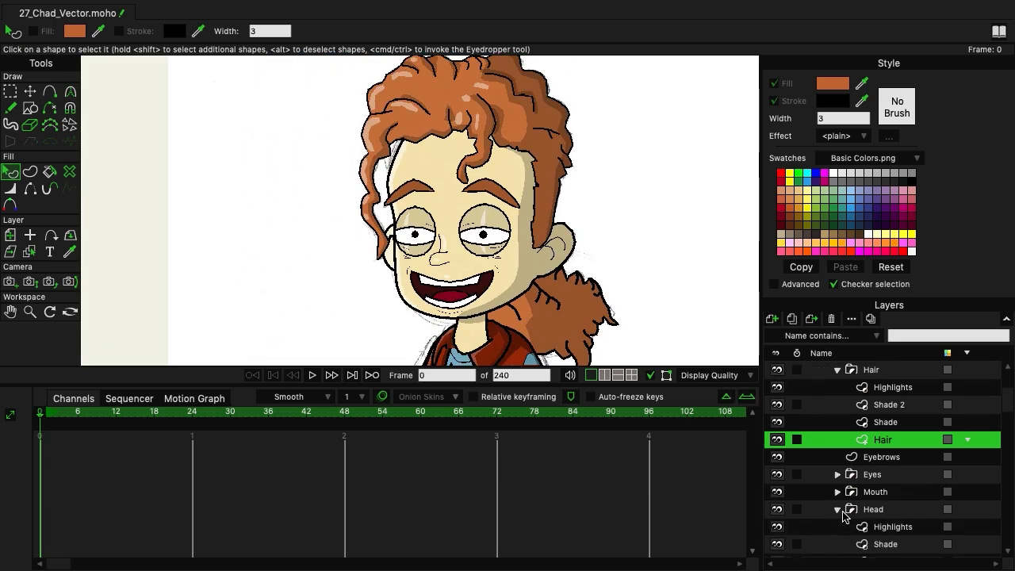
pyautogui.scroll(-2, 900, 489)
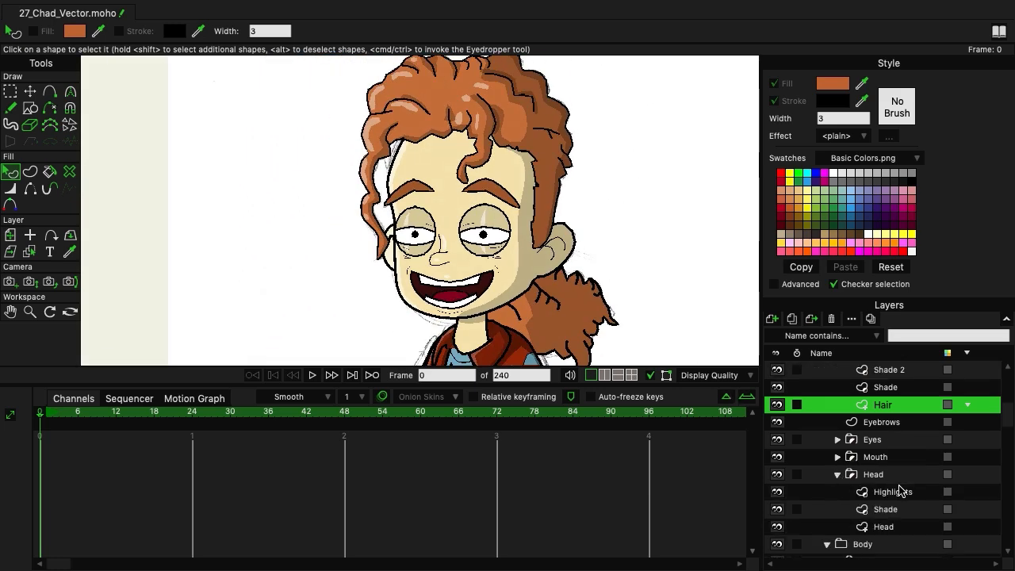
pyautogui.click(902, 529)
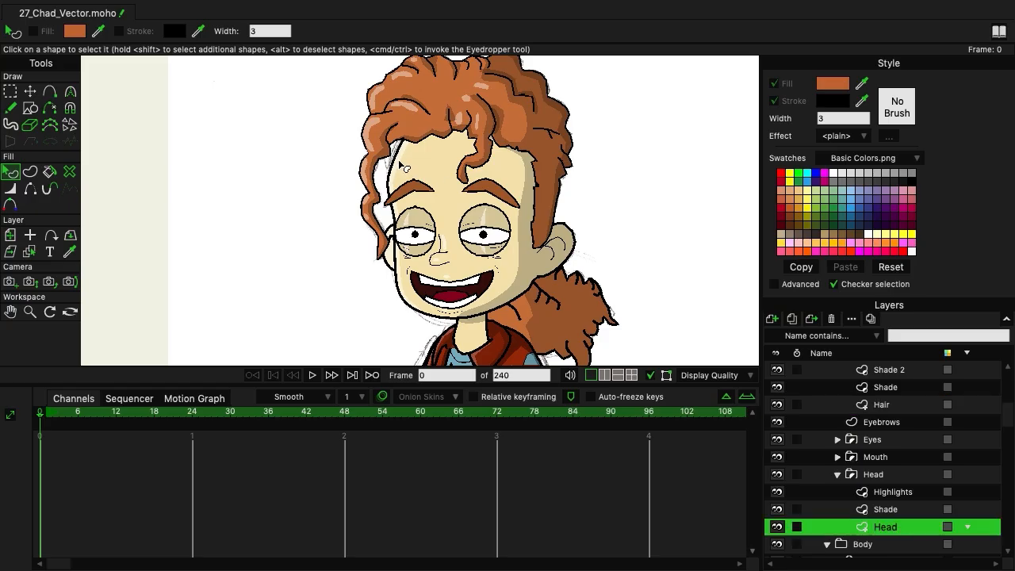
pyautogui.click(434, 167)
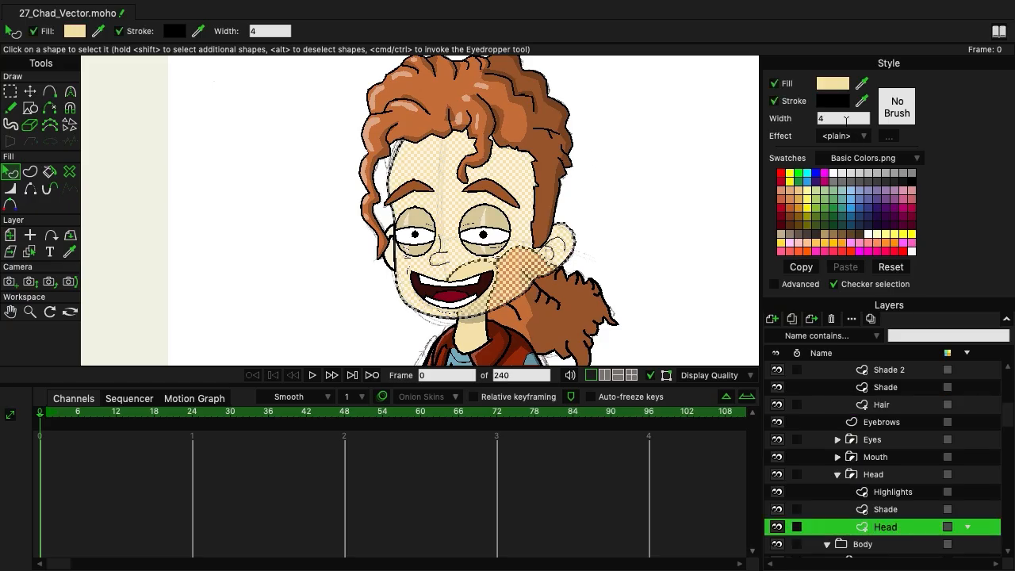
pyautogui.click(845, 120)
pyautogui.write('3')
pyautogui.press('Return')
pyautogui.click(634, 238)
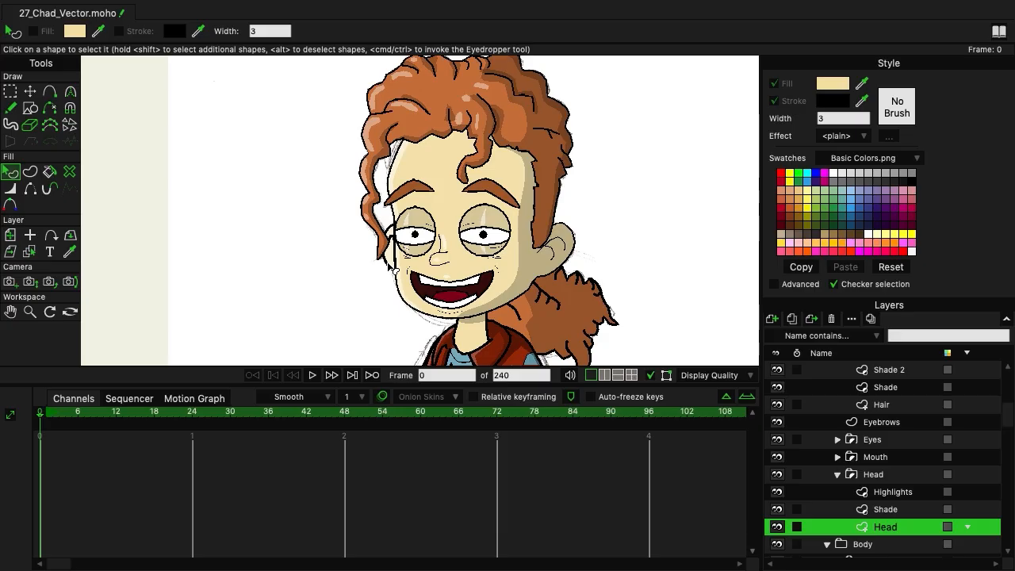
# Set the stroke width of the small ear behind the left side of the face to 3 and deselect it.
pyautogui.click(390, 238)
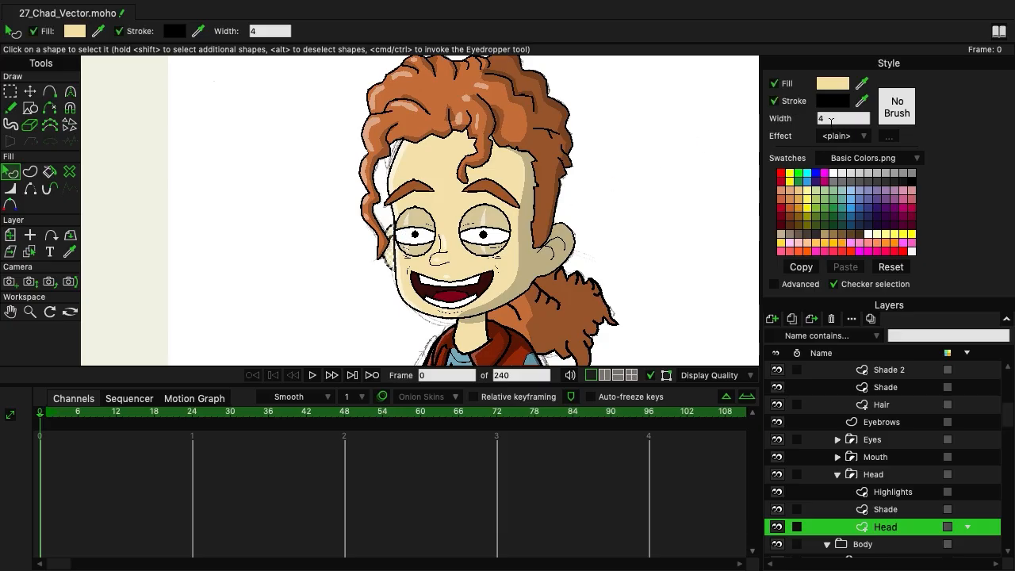
pyautogui.click(830, 119)
pyautogui.write('3')
pyautogui.click(679, 130)
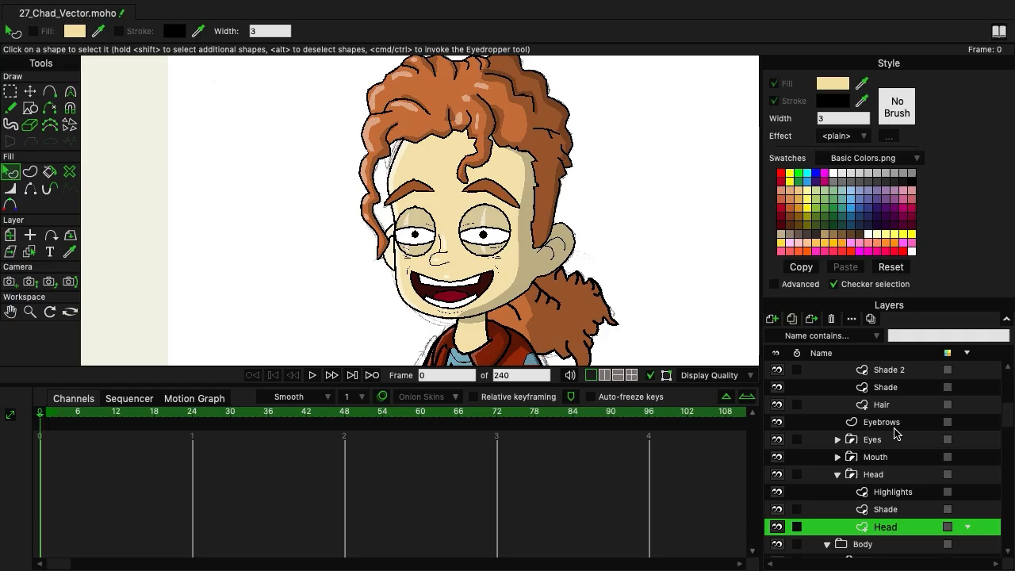
# Set the stroke width of the left eyebrow in the Eyebrows layer to 2.
pyautogui.scroll(1, 847, 444)
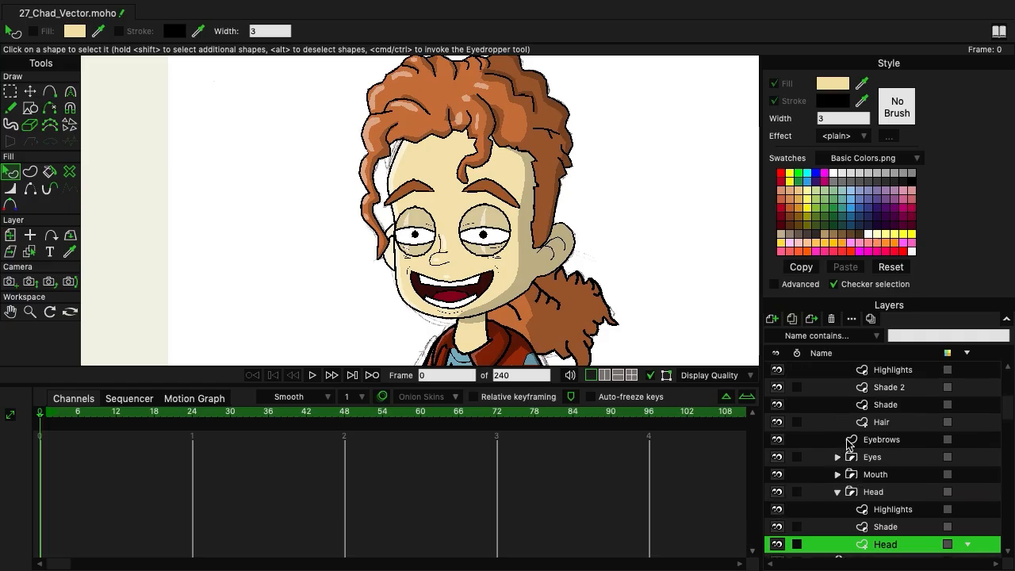
pyautogui.scroll(3, 846, 444)
pyautogui.click(883, 492)
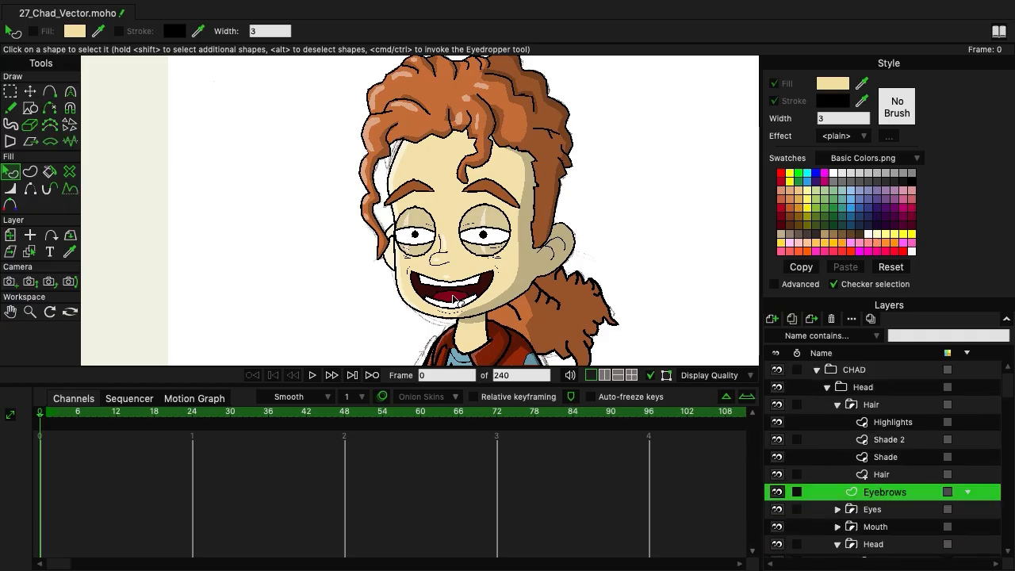
pyautogui.scroll(5, 414, 260)
pyautogui.moveTo(534, 146); pyautogui.dragTo(478, 226)
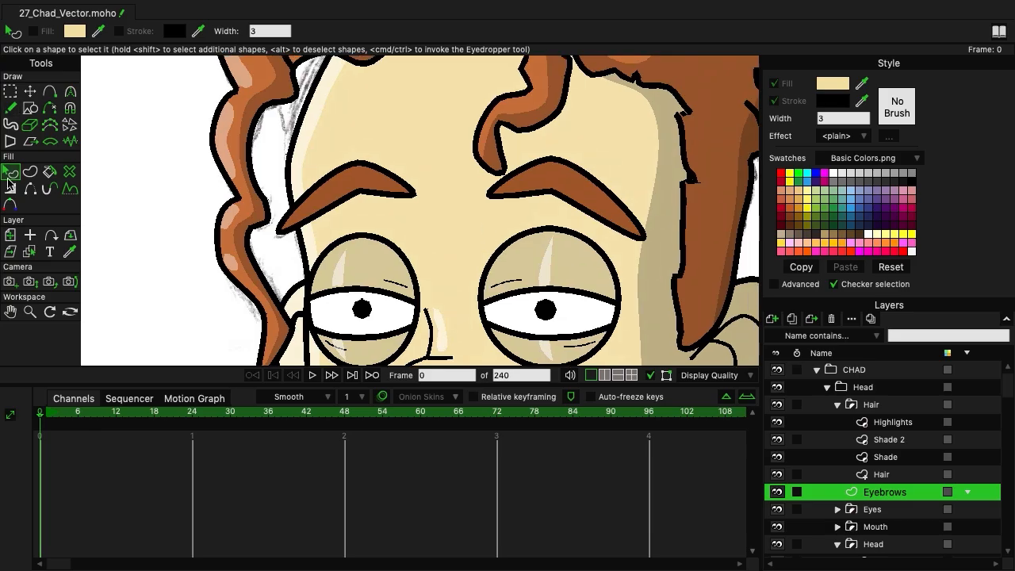
pyautogui.click(340, 184)
pyautogui.doubleClick(856, 117)
pyautogui.write('2')
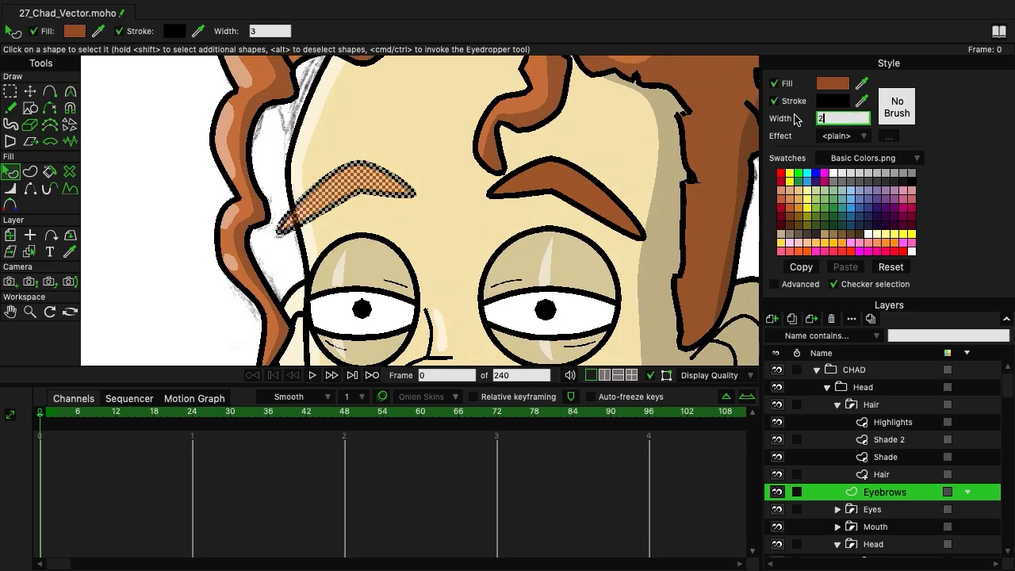
pyautogui.press('Return')
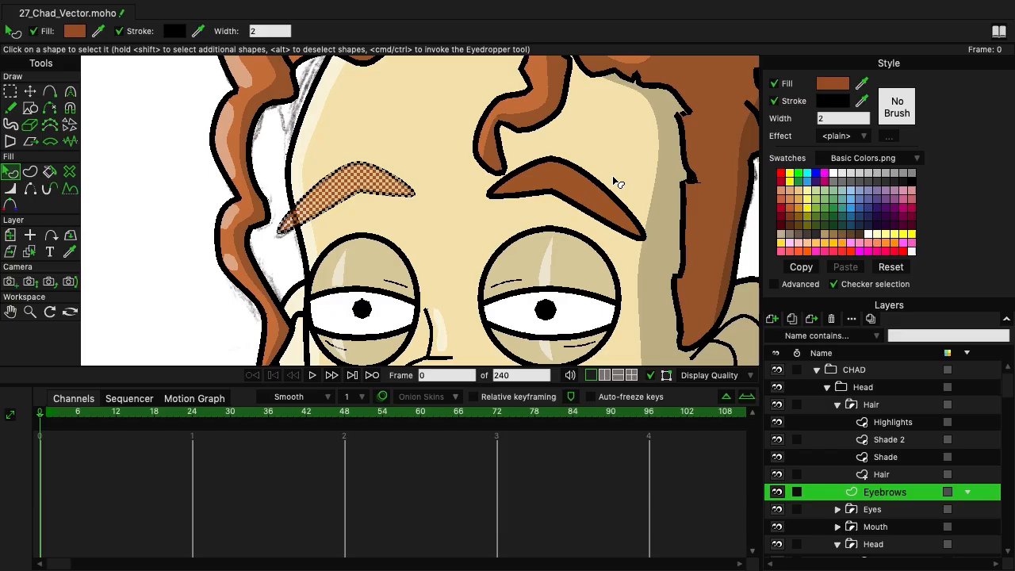
# Set the stroke width of the right eyebrow to 2 as well.
pyautogui.click(567, 170)
pyautogui.write('2')
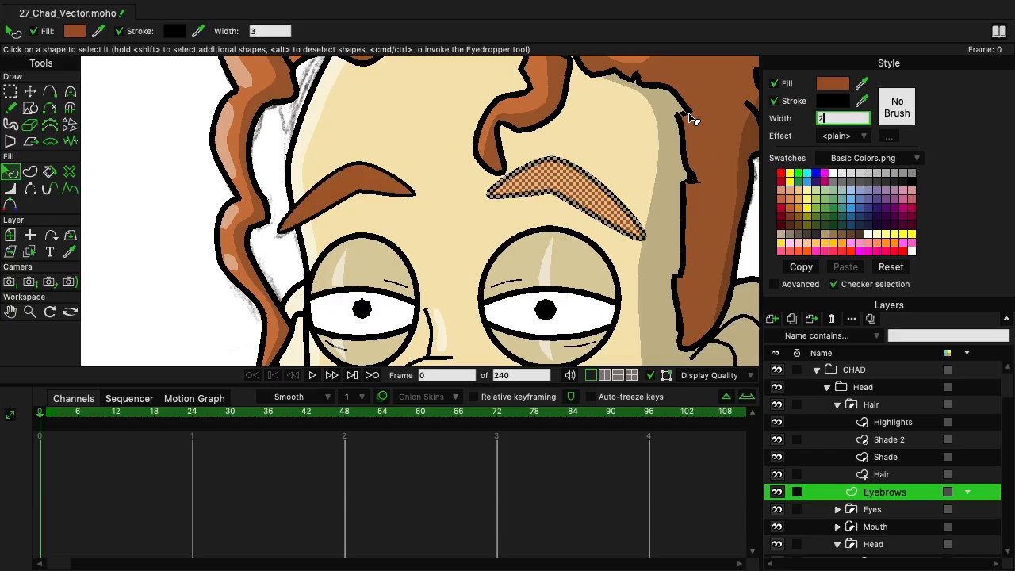
pyautogui.press('Return')
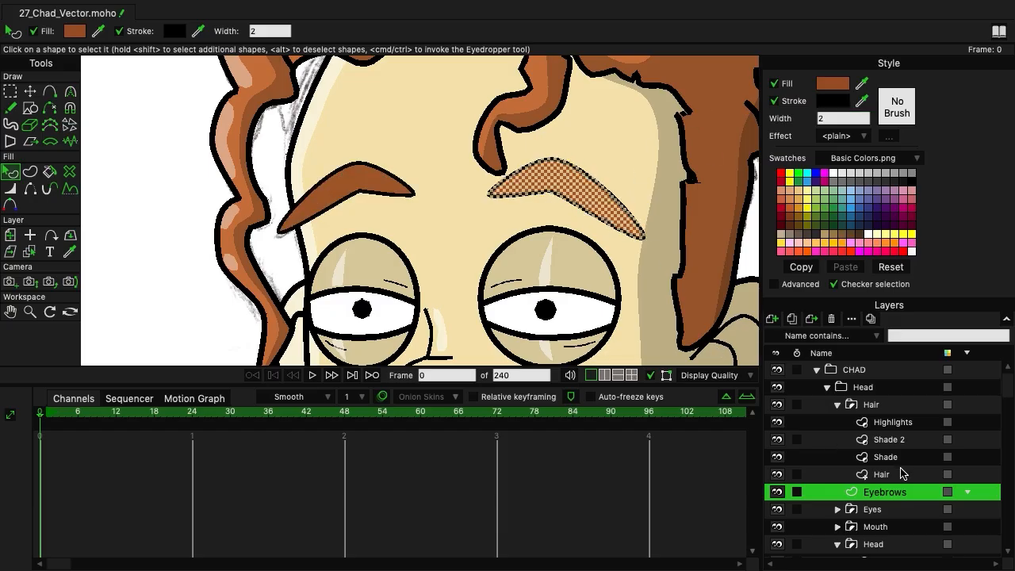
# Set the stroke width of the right eyeball in the Eyes group's Eyeballs layer to 2.
pyautogui.click(837, 510)
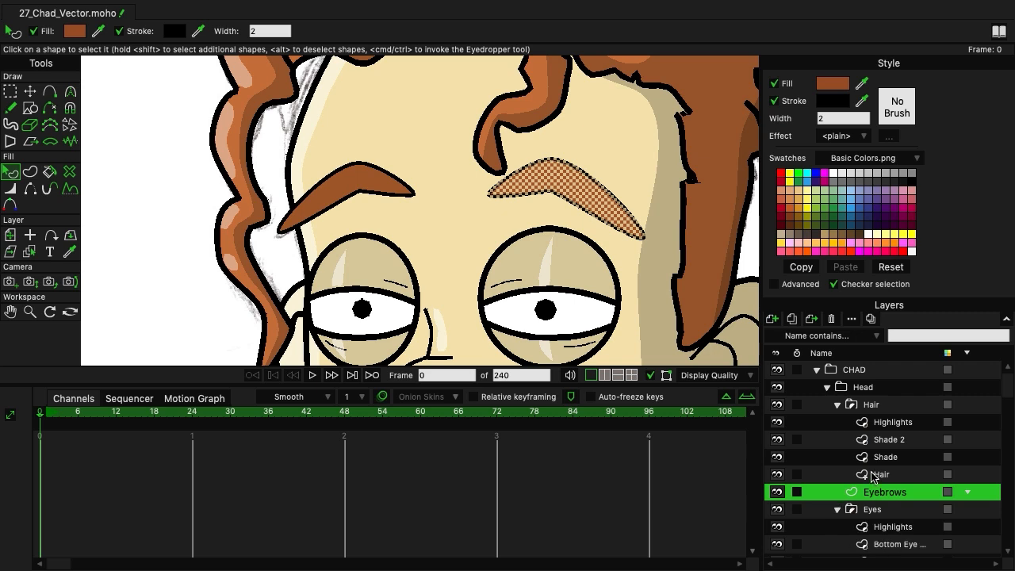
pyautogui.scroll(-3, 875, 476)
pyautogui.click(896, 514)
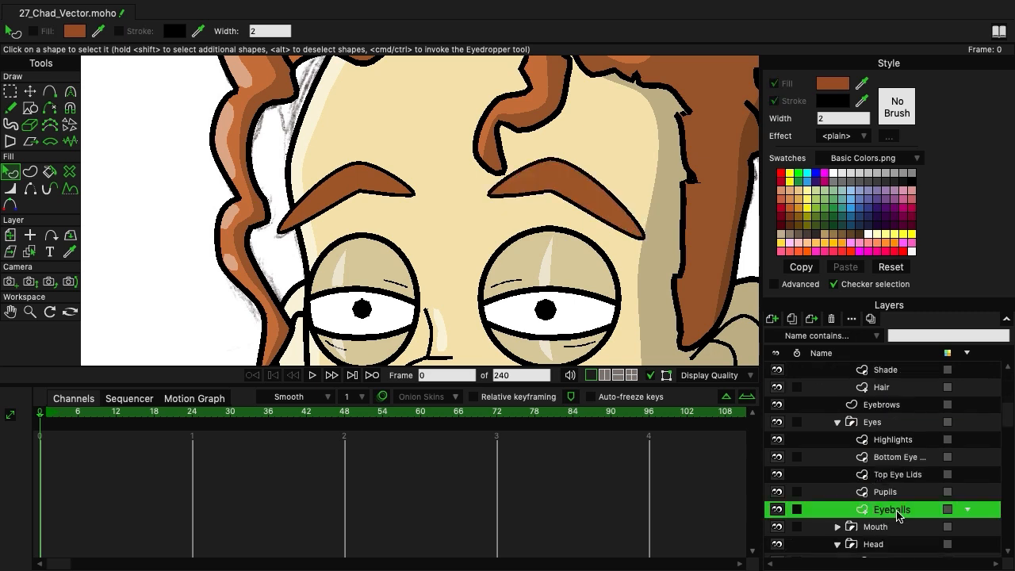
pyautogui.click(616, 323)
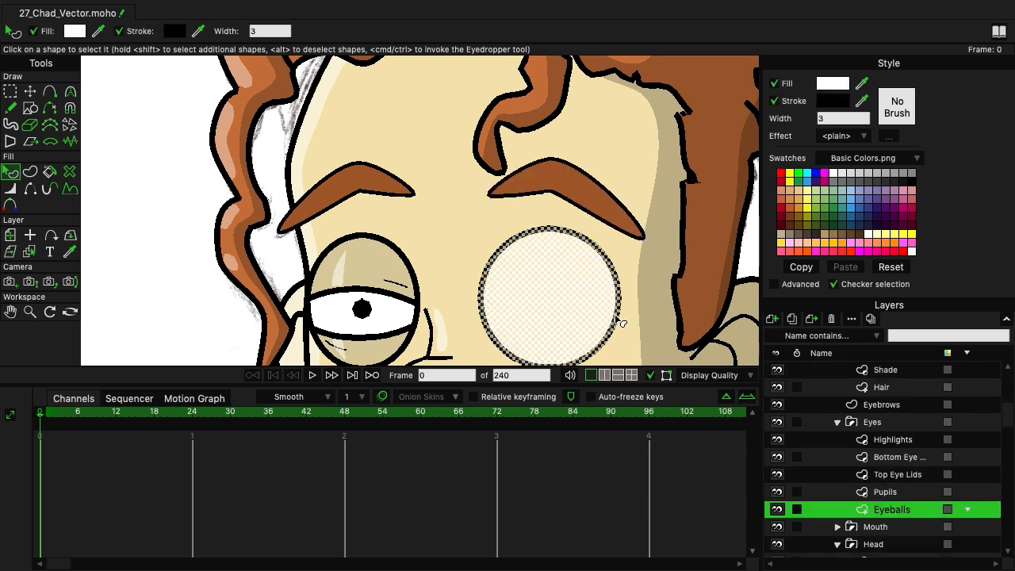
pyautogui.moveTo(844, 117); pyautogui.dragTo(783, 118)
pyautogui.write('2')
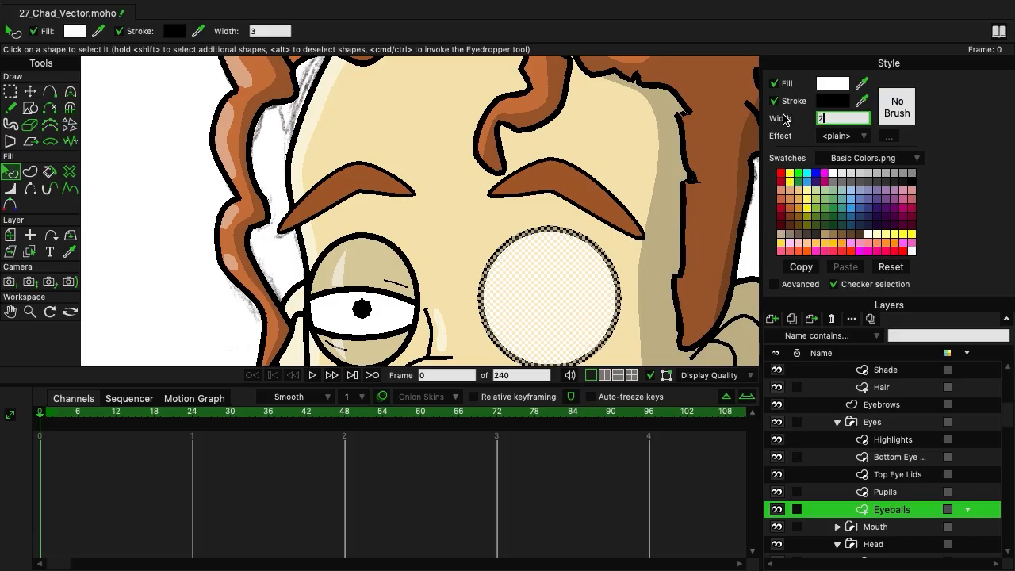
pyautogui.press('Return')
# Set the stroke width of the left eyeball to 2 as well.
pyautogui.click(419, 288)
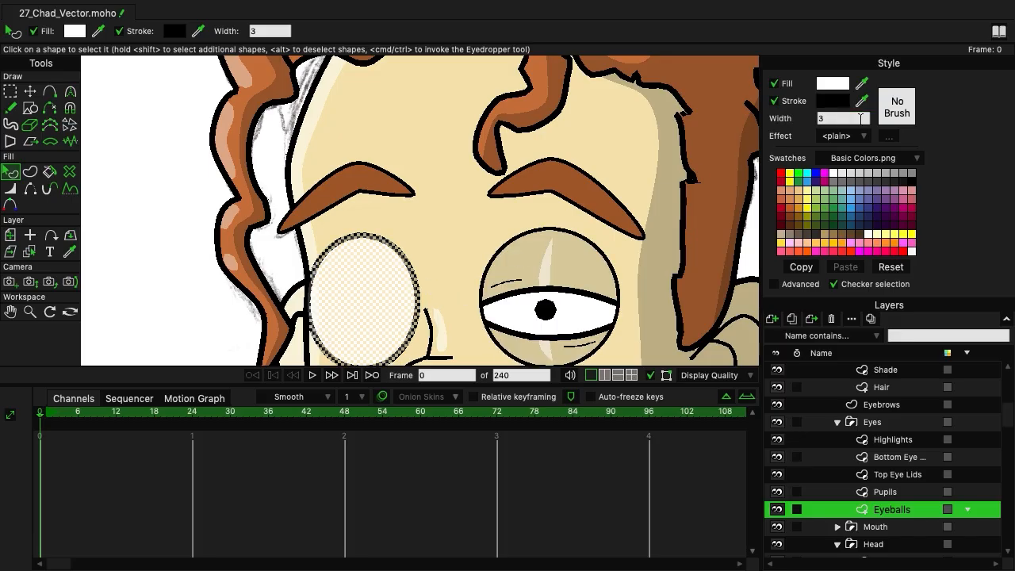
pyautogui.moveTo(860, 117); pyautogui.dragTo(717, 119)
pyautogui.write('2')
pyautogui.press('Return')
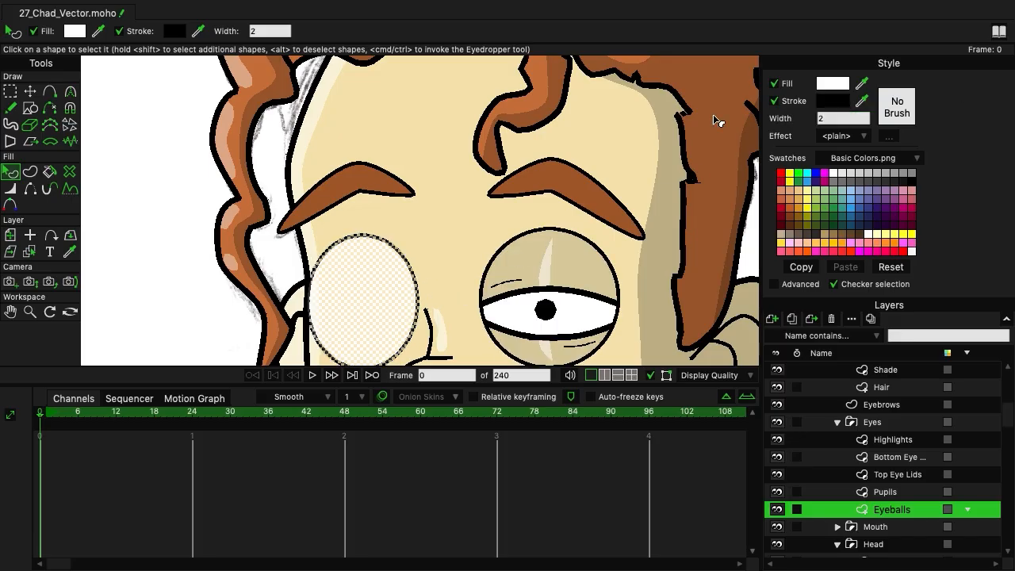
# Set the stroke width of the right eye's upper lid in the Top Eye Lids layer to 2.
pyautogui.click(901, 475)
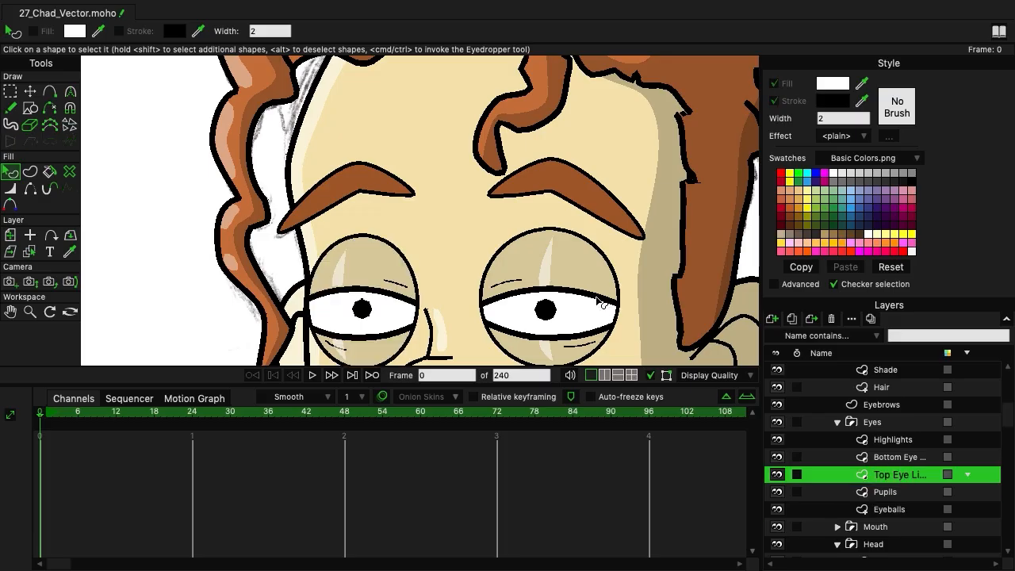
pyautogui.click(574, 295)
pyautogui.click(843, 117)
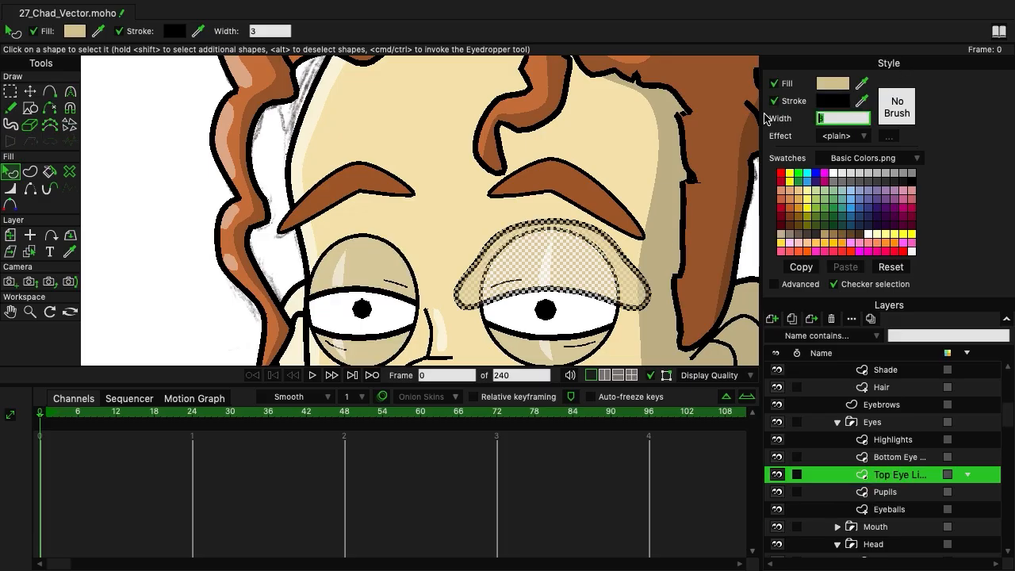
pyautogui.write('2')
pyautogui.press('Return')
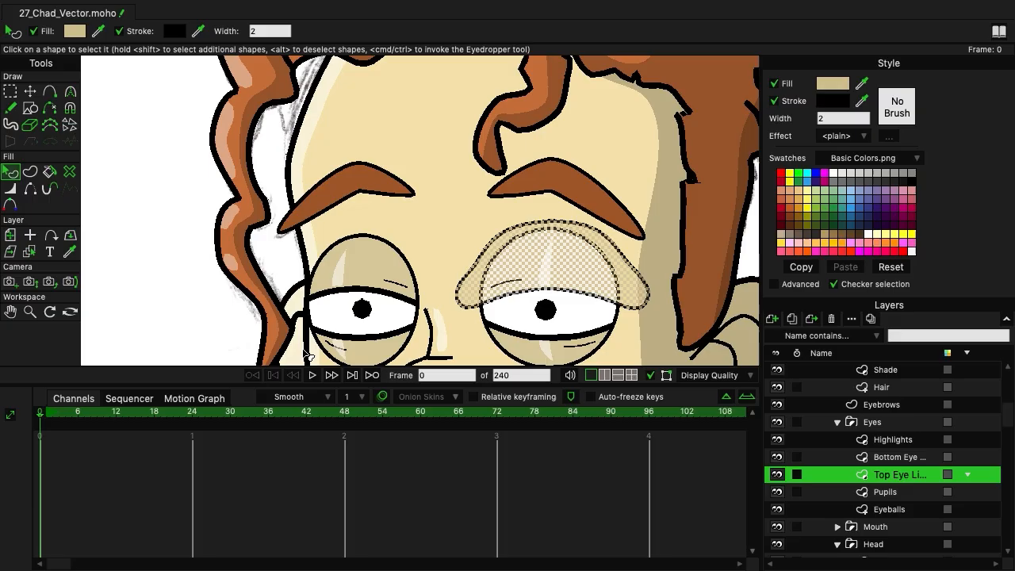
# Set the stroke width of the left eye's upper lid to 2.
pyautogui.click(377, 295)
pyautogui.click(845, 117)
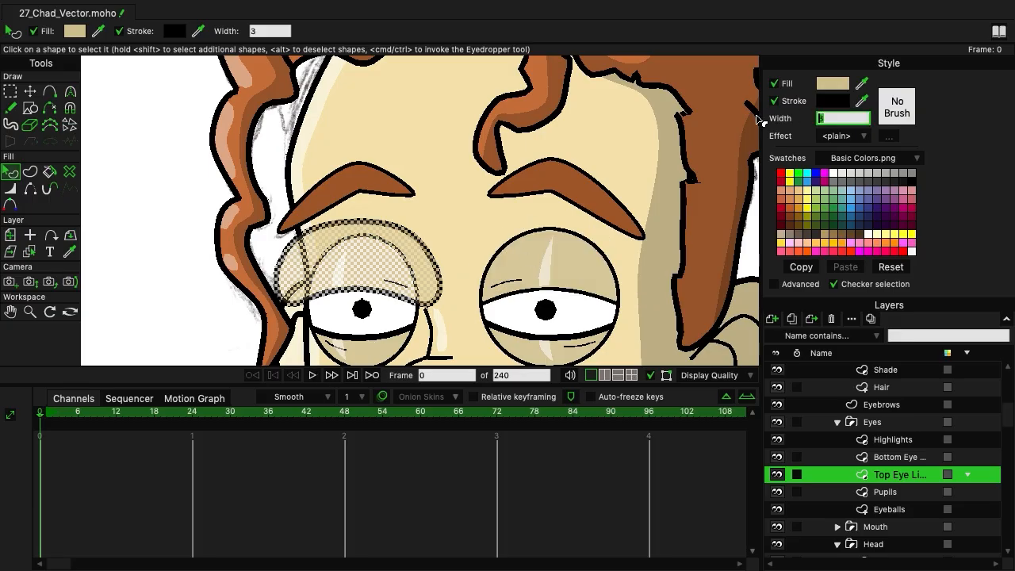
pyautogui.write('2')
pyautogui.press('Return')
# Set the stroke width of the left eye's lower lid in the bottom eyelids layer to 2.
pyautogui.click(920, 458)
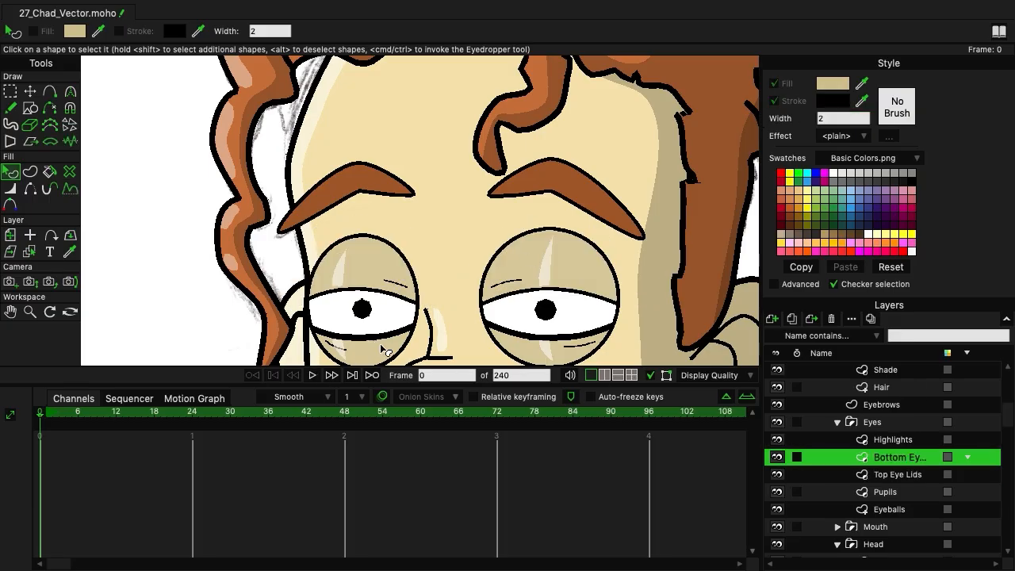
pyautogui.click(369, 347)
pyautogui.click(842, 118)
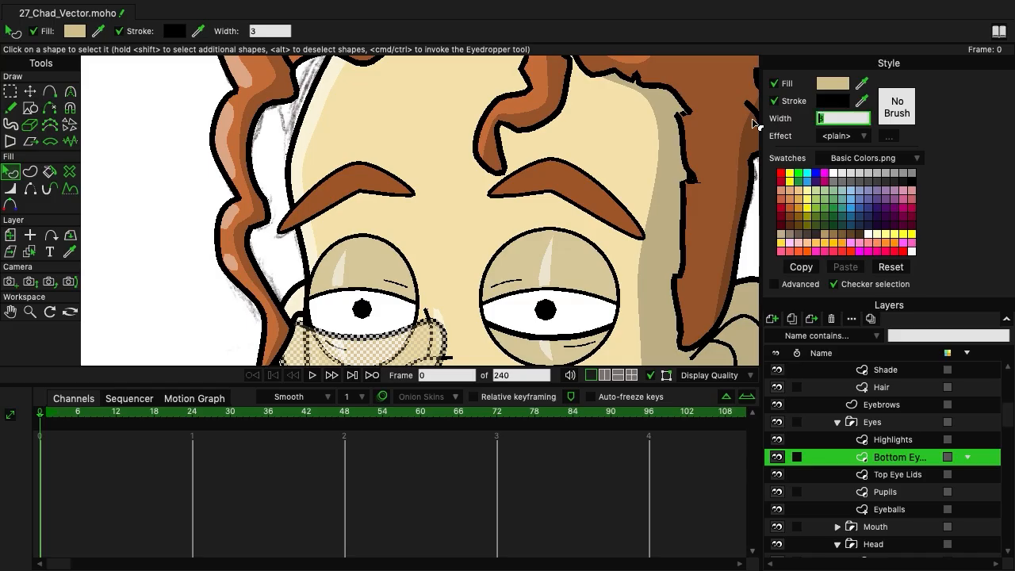
pyautogui.write('2')
pyautogui.press('Return')
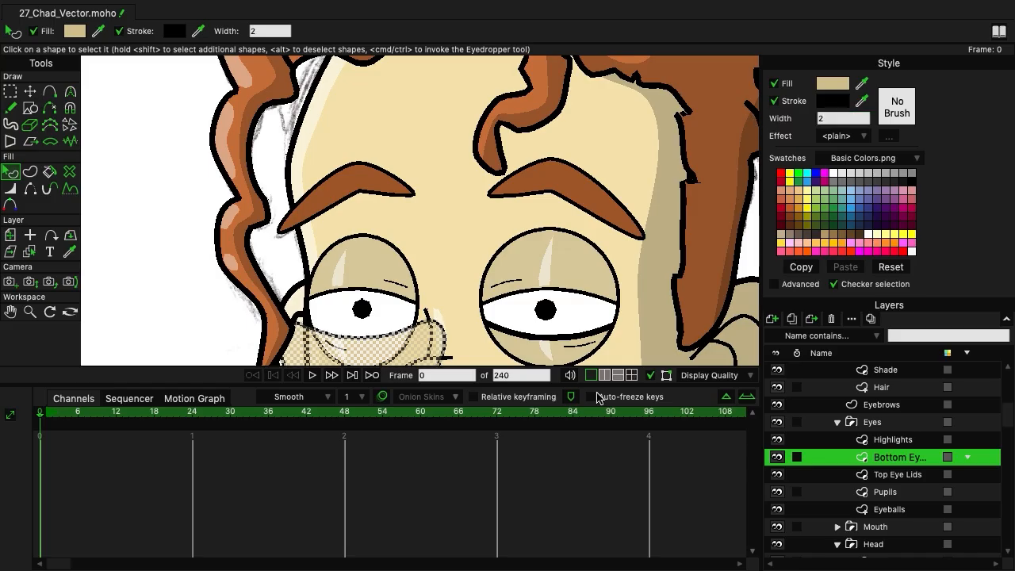
# Set the stroke width of the right eye's lower lid to 2.
pyautogui.click(565, 341)
pyautogui.click(839, 119)
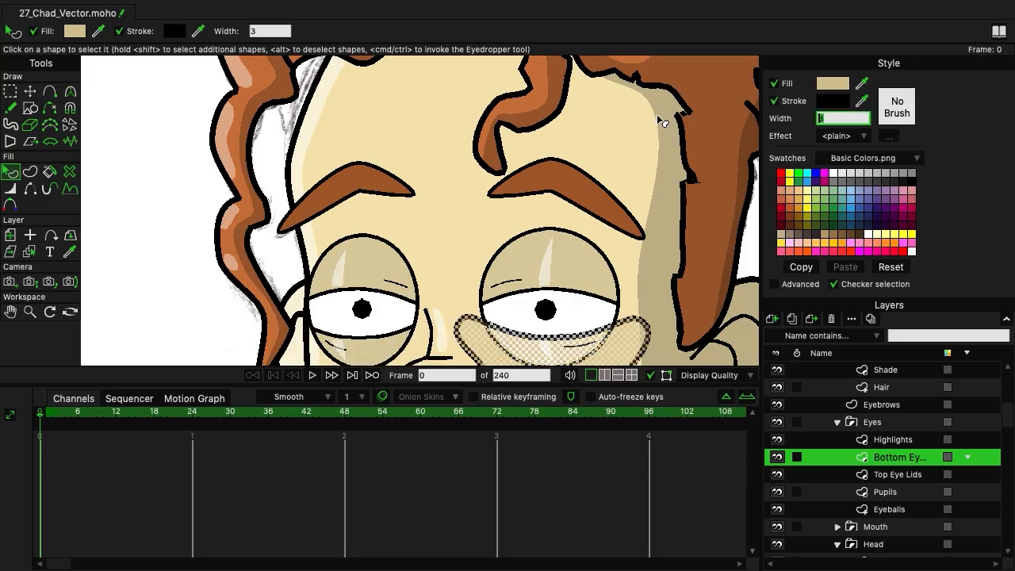
pyautogui.write('2')
pyautogui.press('Return')
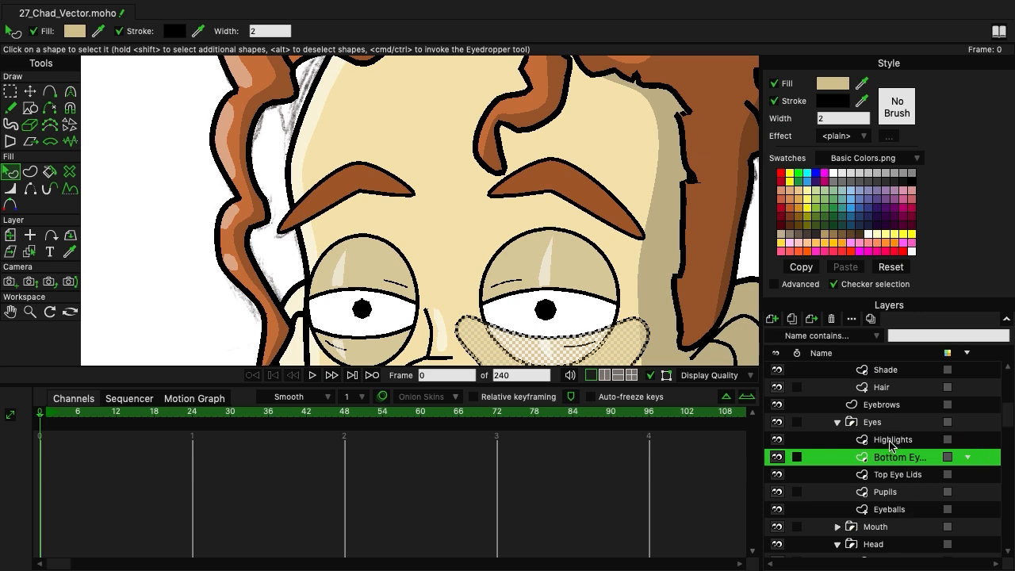
# Collapse the Eyes group and set the stroke width of the dark mouth shape in the Mouth group's Opening layer to 2.
pyautogui.click(903, 493)
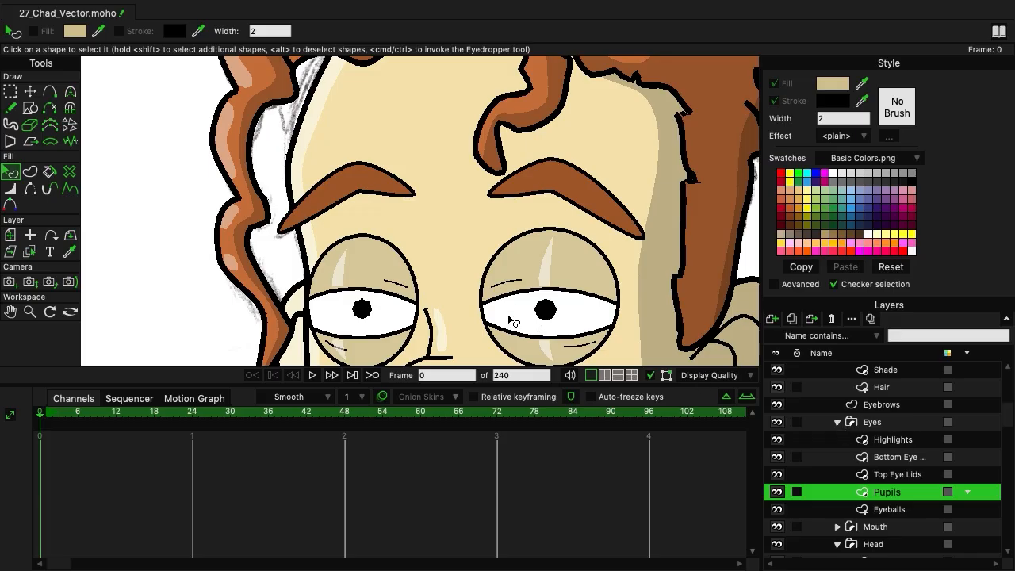
pyautogui.moveTo(508, 316); pyautogui.dragTo(507, 232)
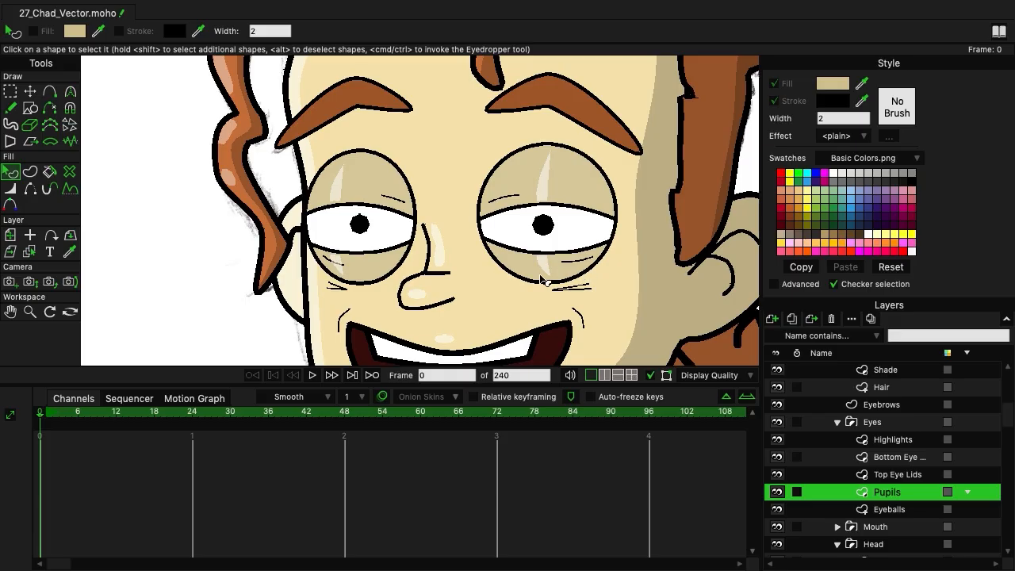
pyautogui.moveTo(533, 287); pyautogui.dragTo(534, 262)
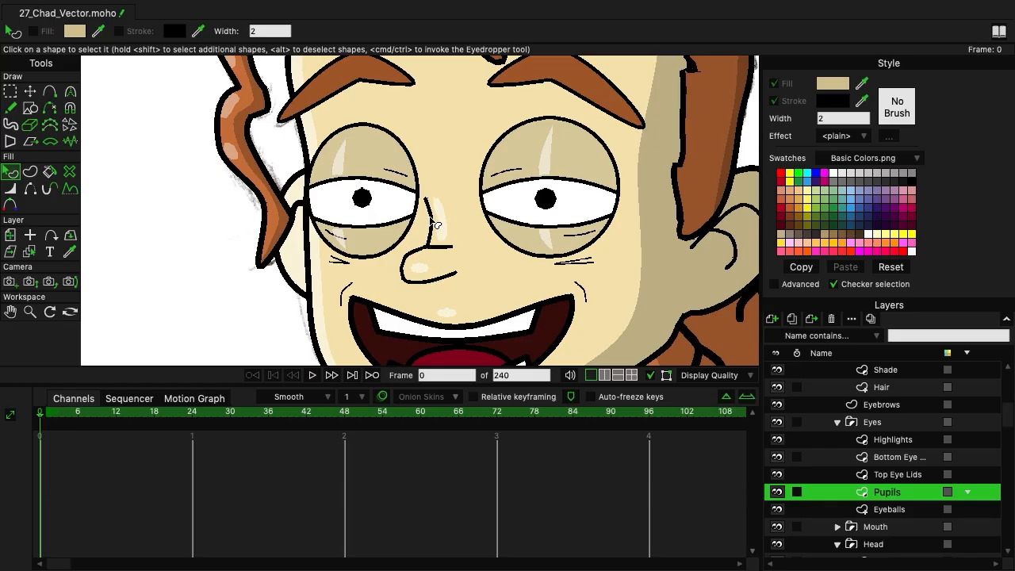
pyautogui.moveTo(530, 290); pyautogui.dragTo(528, 216)
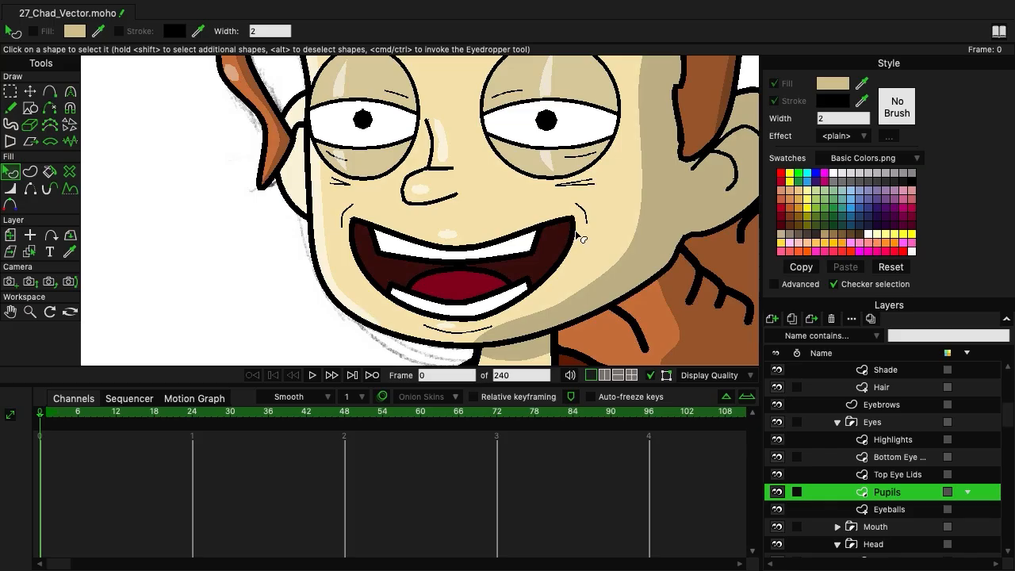
pyautogui.hscroll(3, 560, 240)
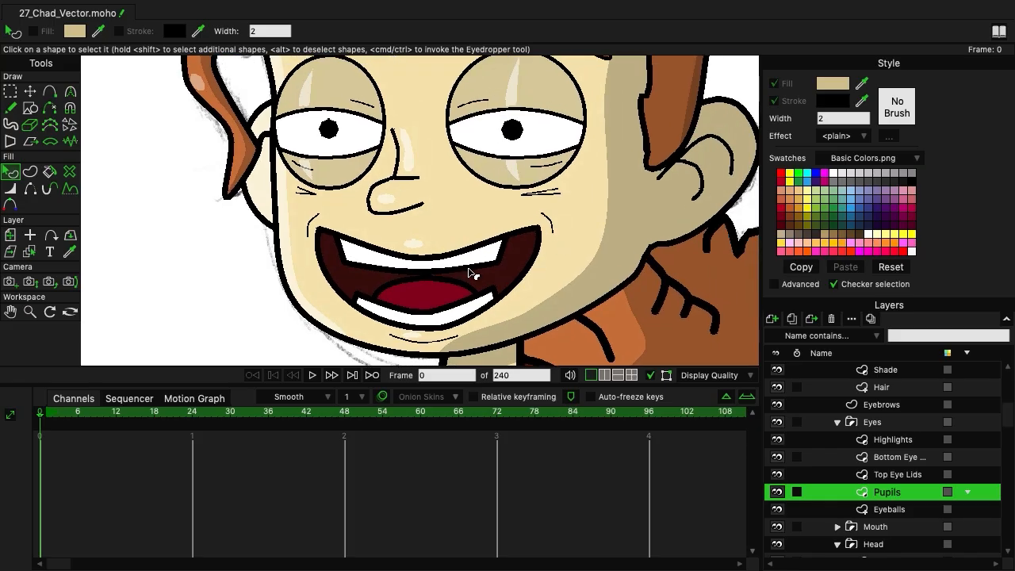
pyautogui.scroll(-3, 476, 270)
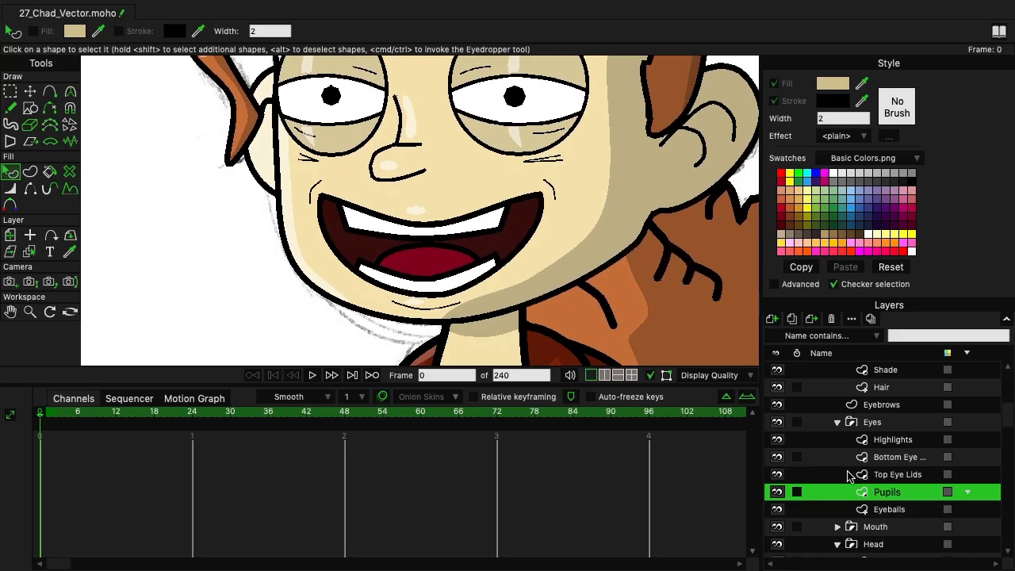
pyautogui.click(837, 422)
pyautogui.click(837, 439)
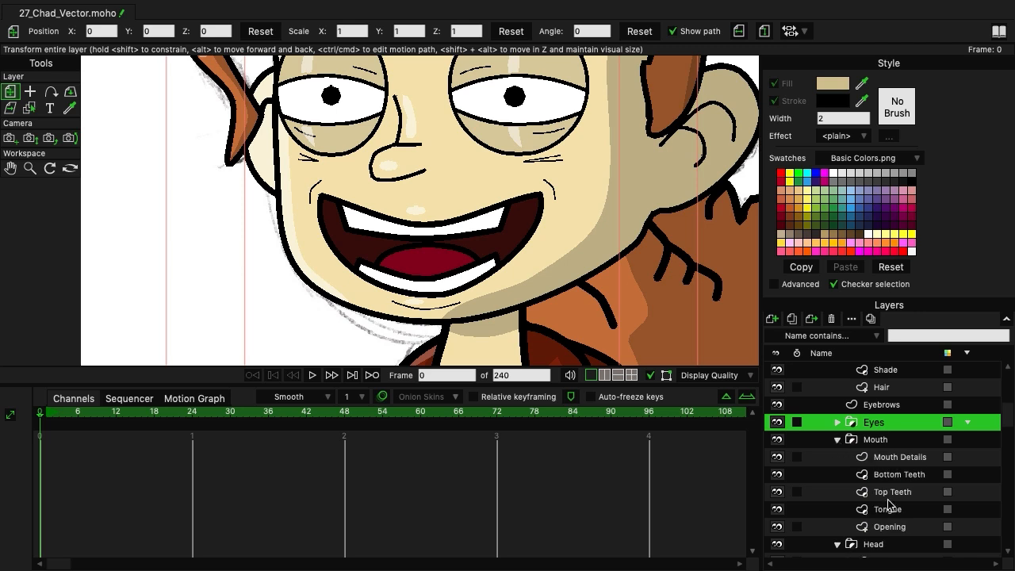
pyautogui.click(892, 527)
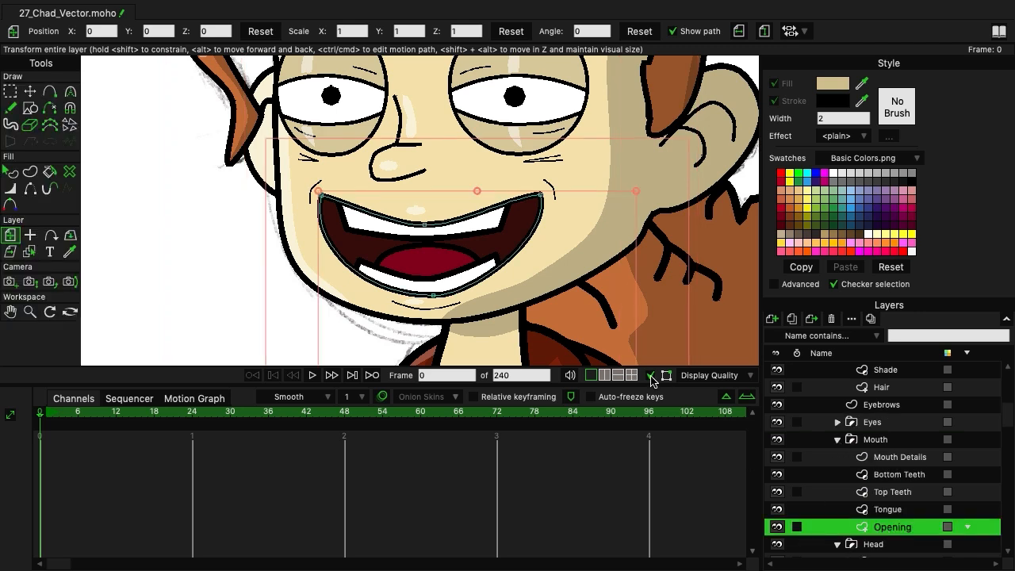
pyautogui.click(10, 171)
pyautogui.click(372, 217)
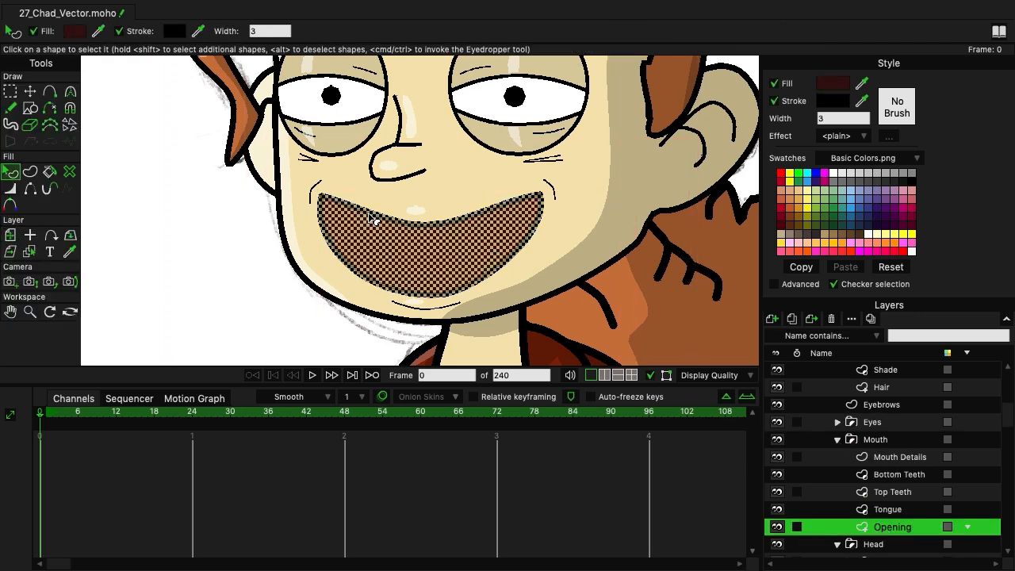
pyautogui.click(836, 119)
pyautogui.press('Return')
# Set the stroke width of the red tongue shape in the Tongue layer to 2.
pyautogui.click(898, 508)
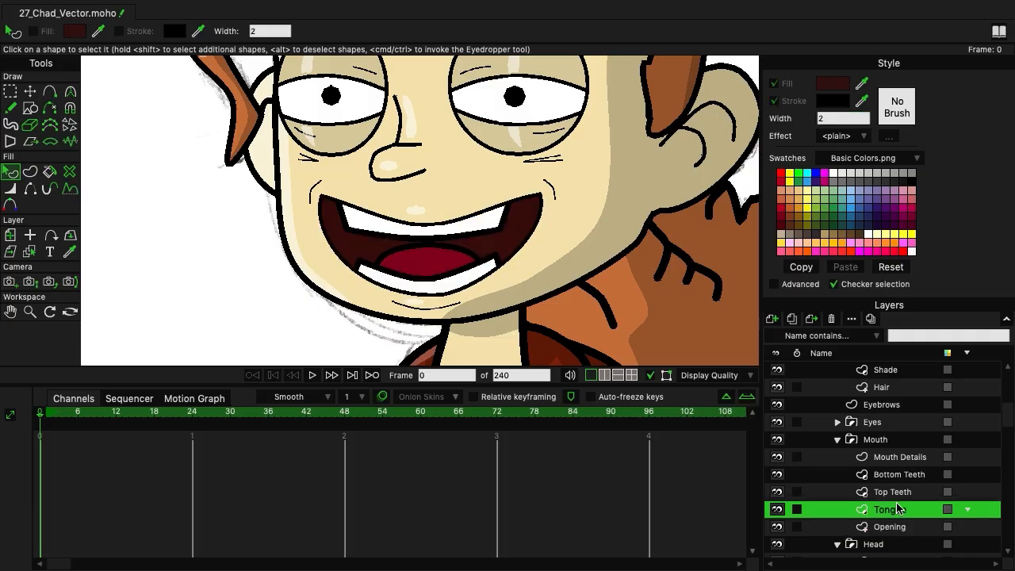
pyautogui.click(423, 259)
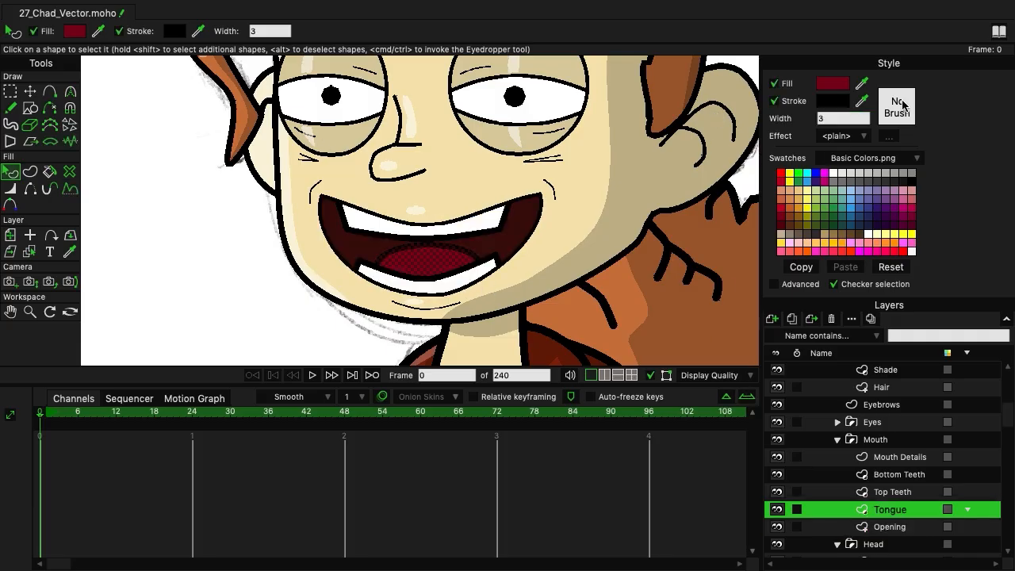
pyautogui.click(825, 117)
pyautogui.write('2')
pyautogui.press('Return')
# Set the stroke width of the upper teeth shape in the Top Teeth layer to 2.
pyautogui.click(889, 496)
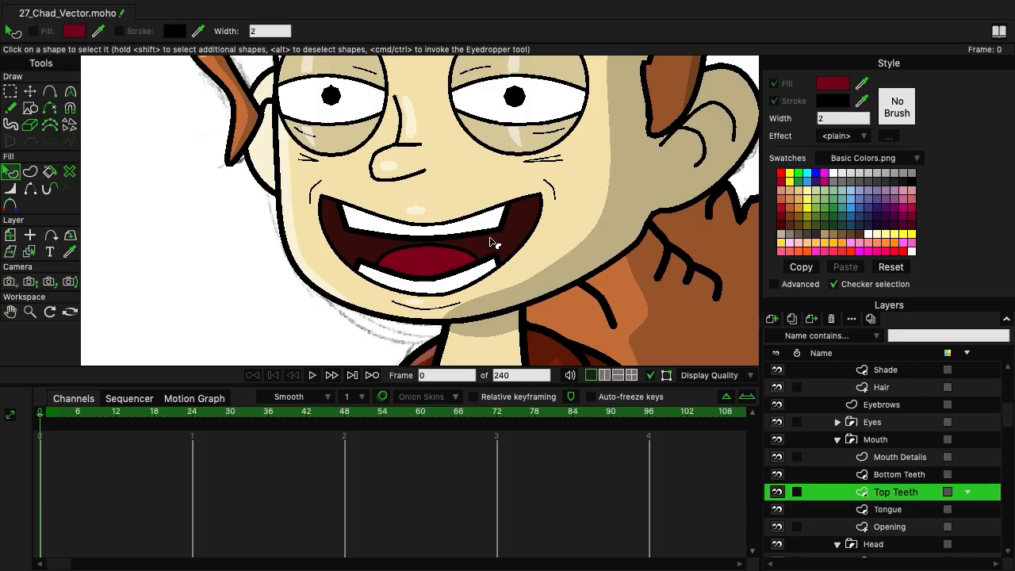
pyautogui.click(492, 236)
pyautogui.doubleClick(843, 118)
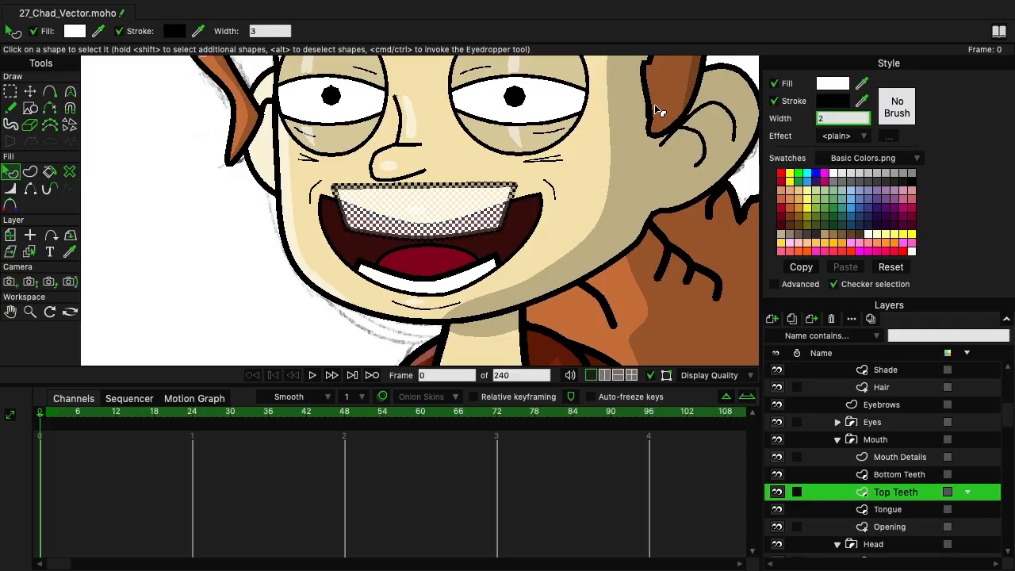
pyautogui.write('2')
pyautogui.press('Return')
# Set the stroke width of the lower teeth shape in the Bottom Teeth layer to 2 and deselect it.
pyautogui.click(894, 474)
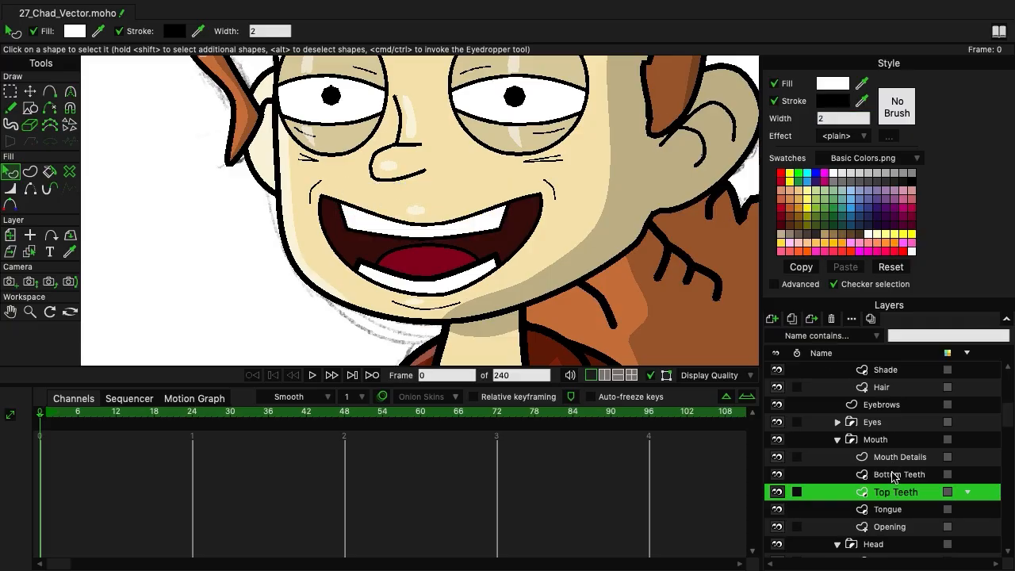
pyautogui.click(426, 283)
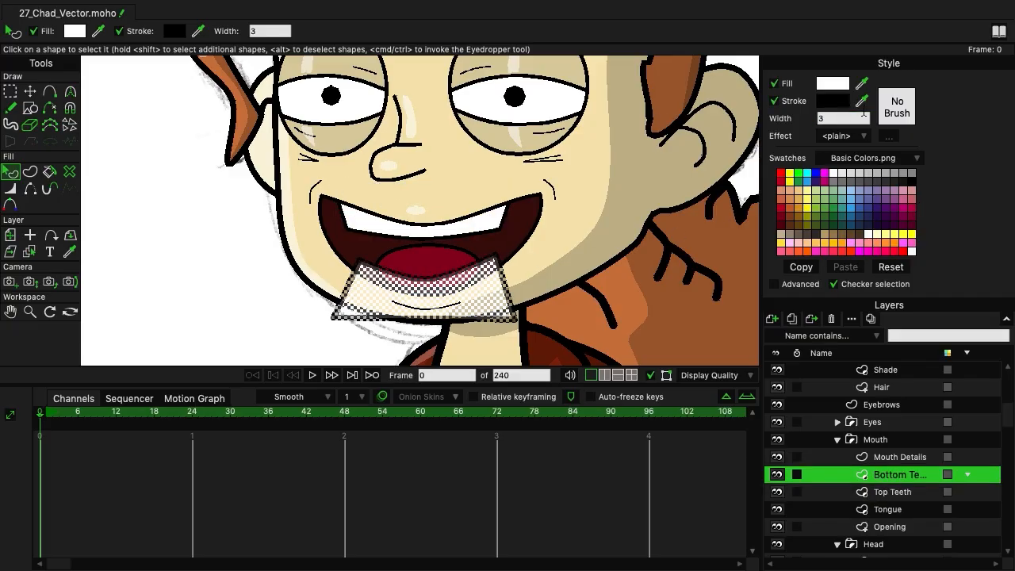
pyautogui.doubleClick(852, 119)
pyautogui.press('Return')
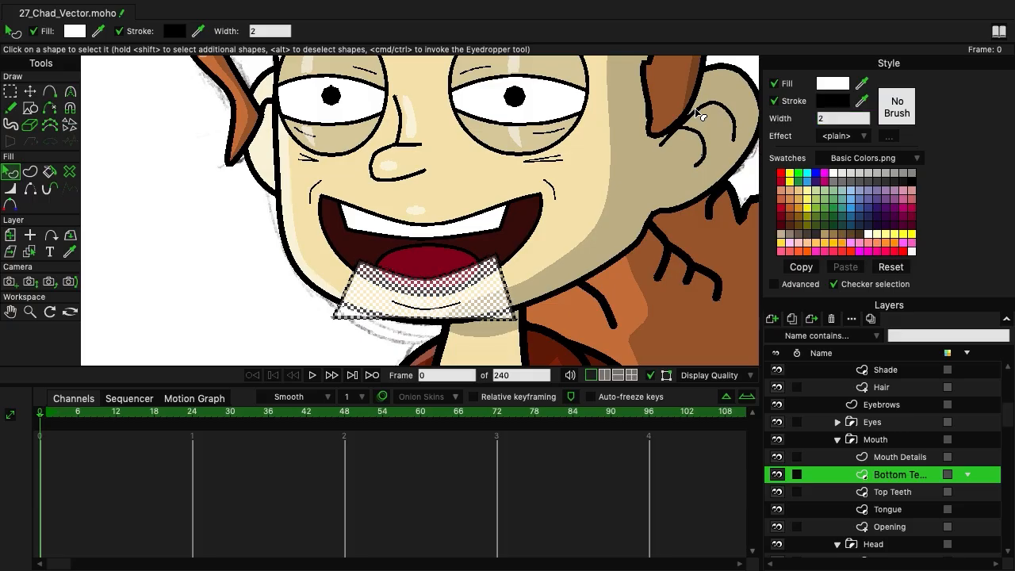
pyautogui.click(689, 358)
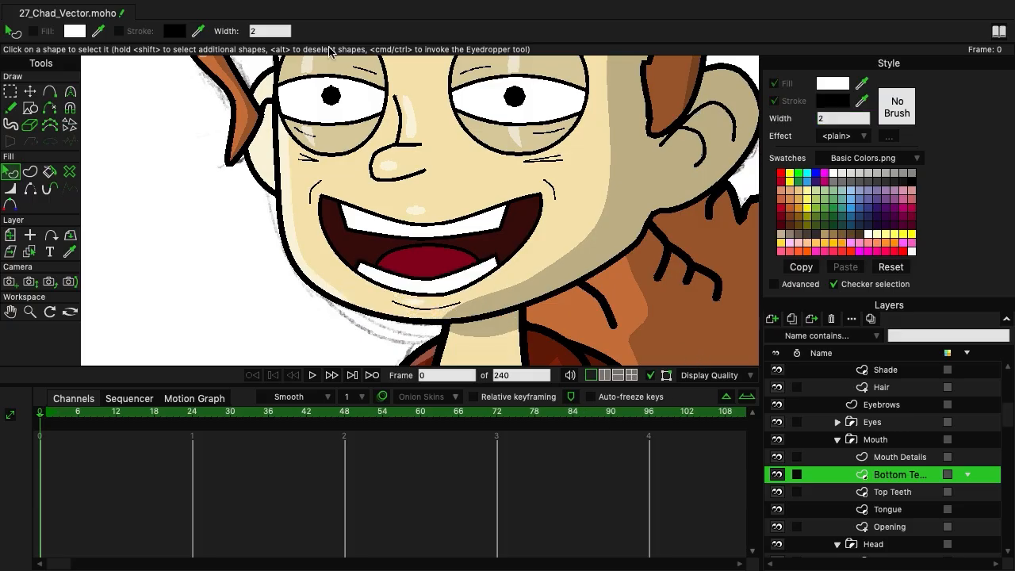
# Expand the Body's Neck group, set the stroke width of the neck shape in the Neck layer to 3 and deselect it.
pyautogui.moveTo(539, 229); pyautogui.dragTo(353, 229)
pyautogui.moveTo(481, 329); pyautogui.dragTo(419, 225)
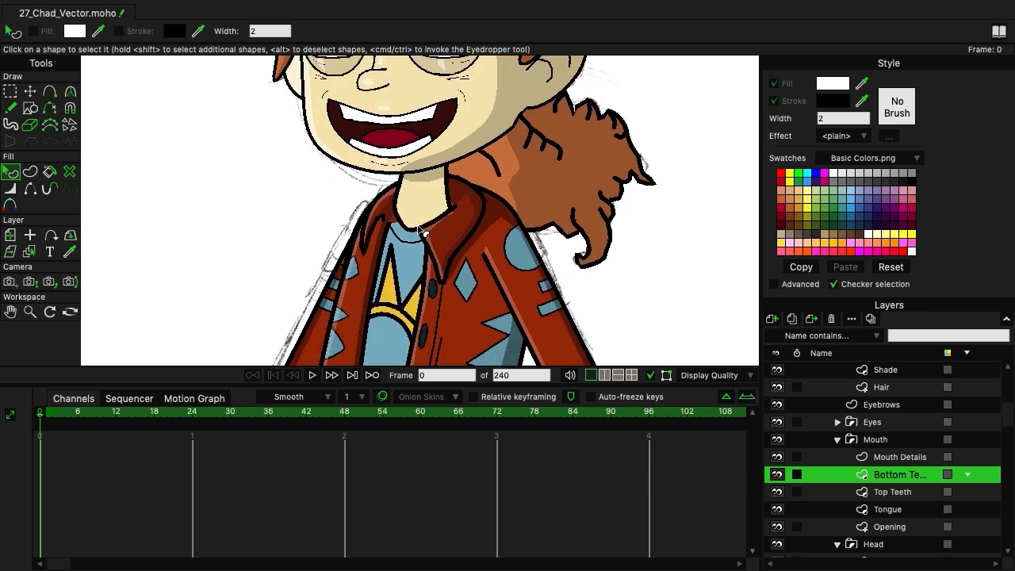
pyautogui.scroll(-2, 885, 496)
pyautogui.scroll(-4, 884, 496)
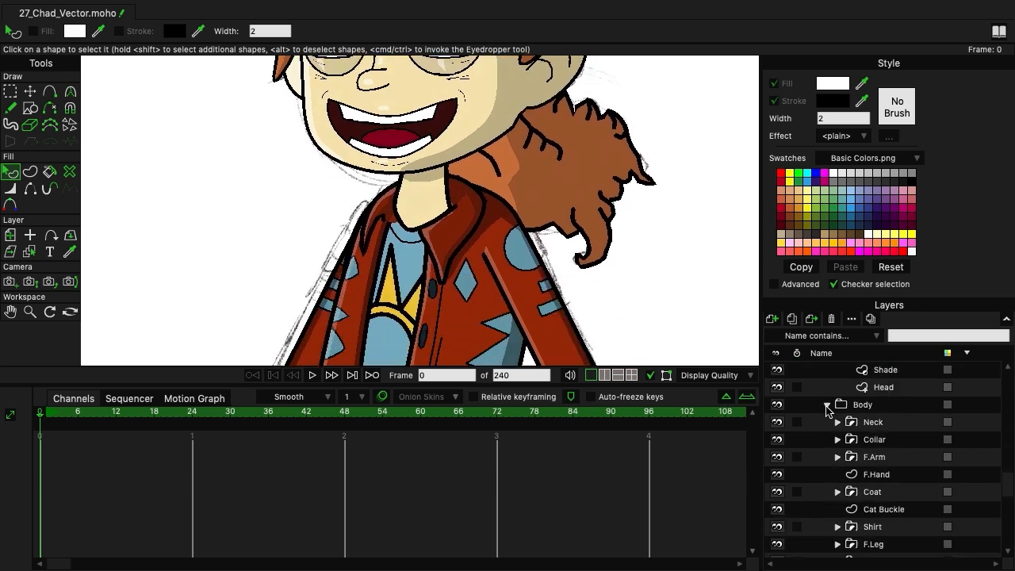
pyautogui.click(838, 423)
pyautogui.click(892, 459)
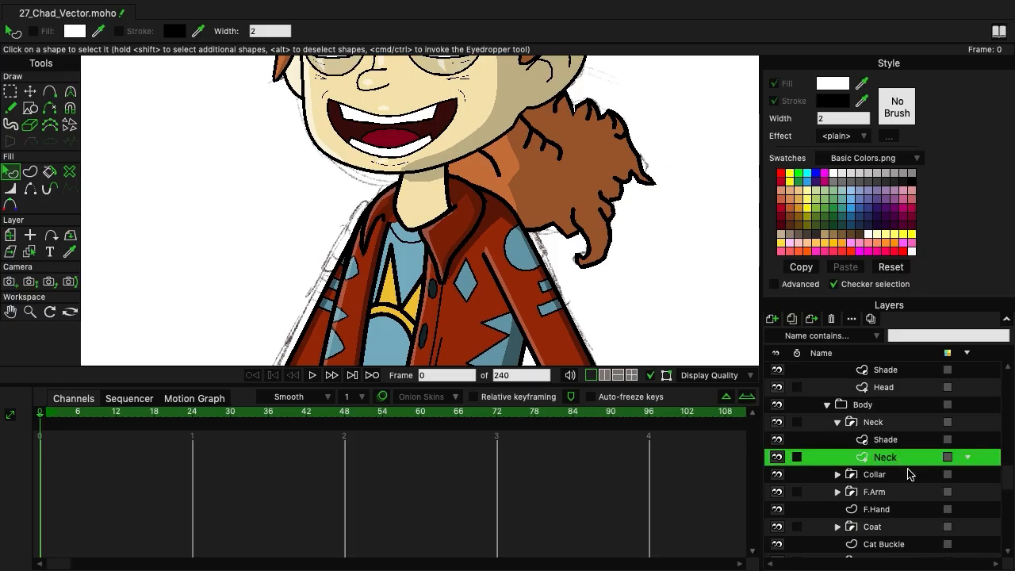
pyautogui.click(402, 199)
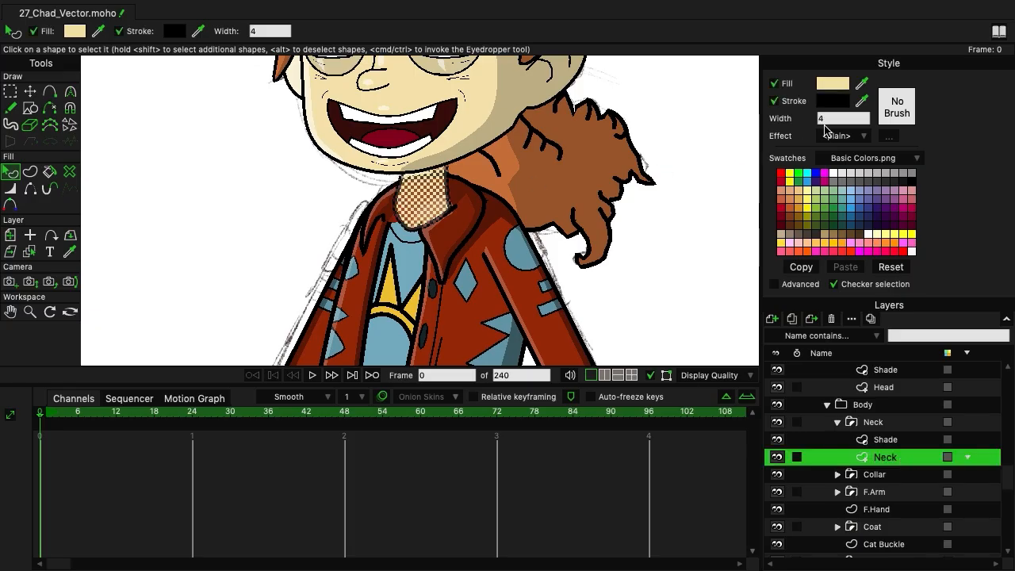
pyautogui.click(824, 120)
pyautogui.press('Return')
pyautogui.click(645, 233)
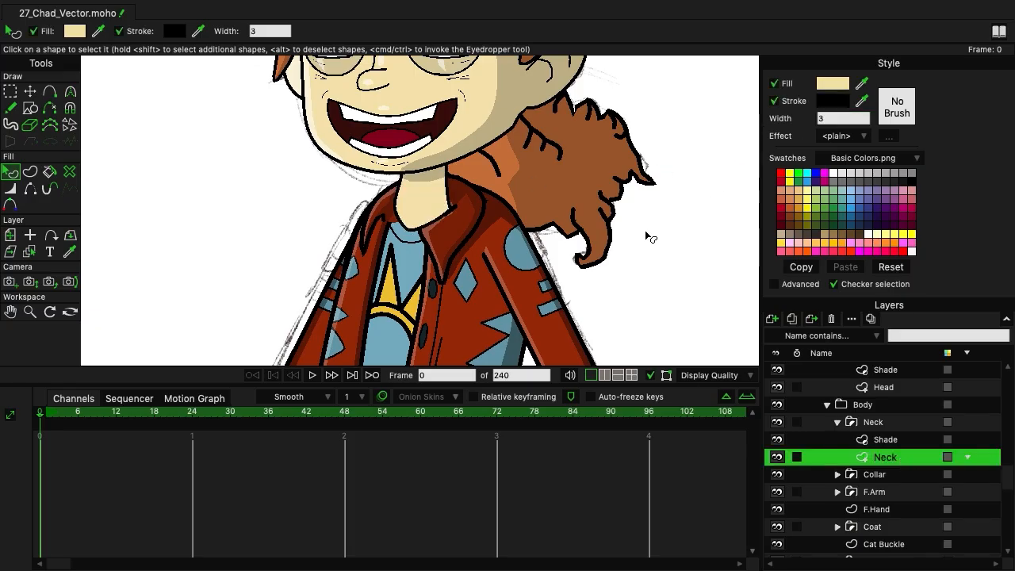
# Expand the Collar group and set the stroke width of the dark red collar shape in the Collar layer to 3.
pyautogui.click(837, 475)
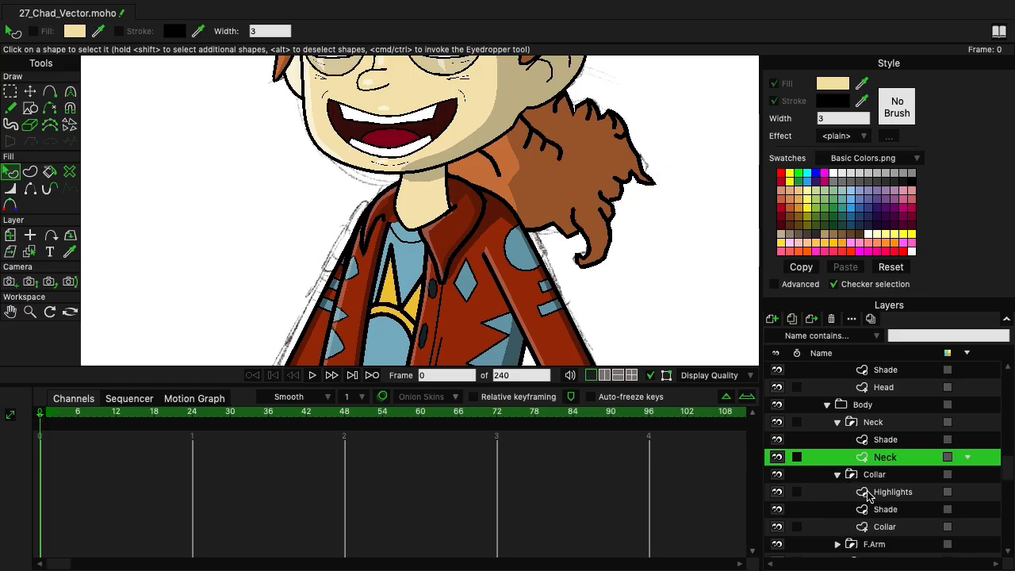
pyautogui.click(896, 528)
pyautogui.click(474, 231)
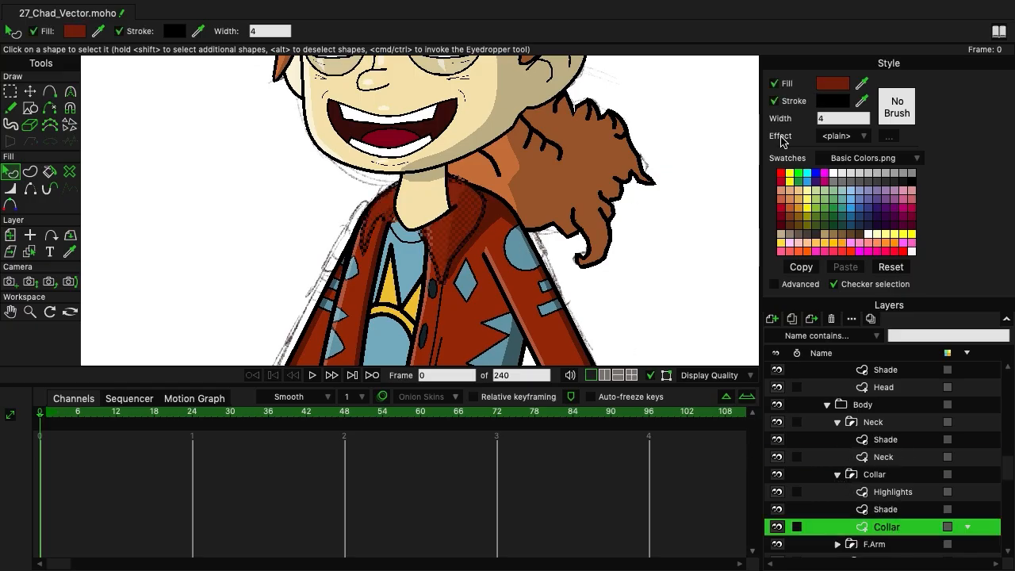
pyautogui.click(829, 119)
pyautogui.write('3')
pyautogui.press('Return')
# Expand the F.Arm group and set the stroke width of the red sleeve shape in the F.Arm layer to 3.
pyautogui.scroll(-5, 623, 215)
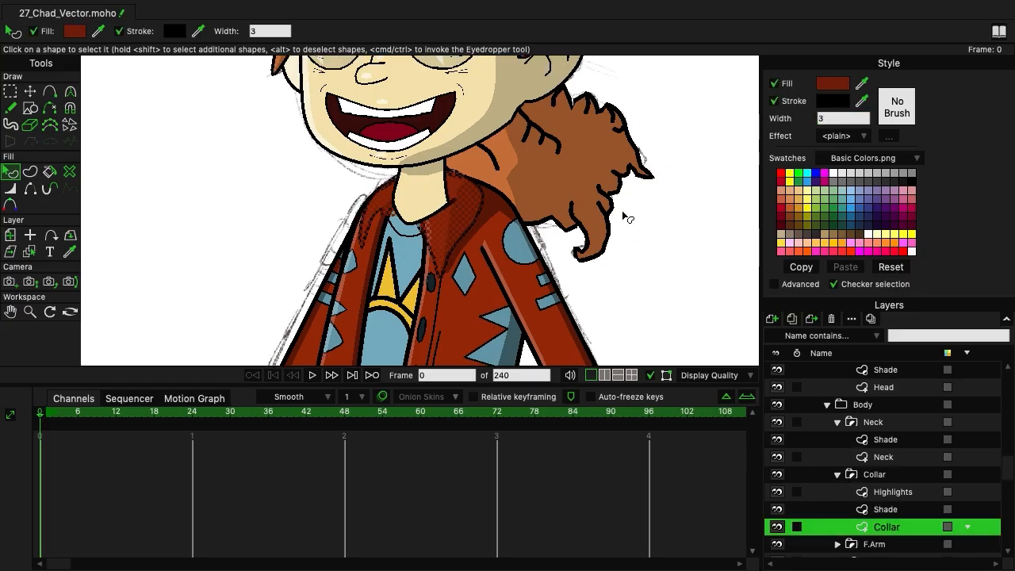
pyautogui.scroll(-5, 943, 465)
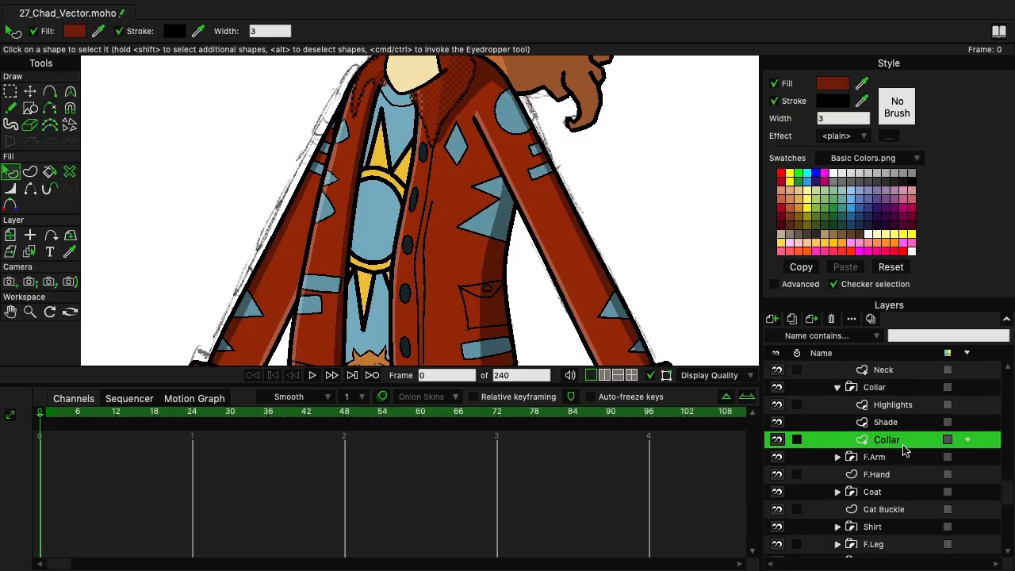
pyautogui.click(837, 457)
pyautogui.click(893, 527)
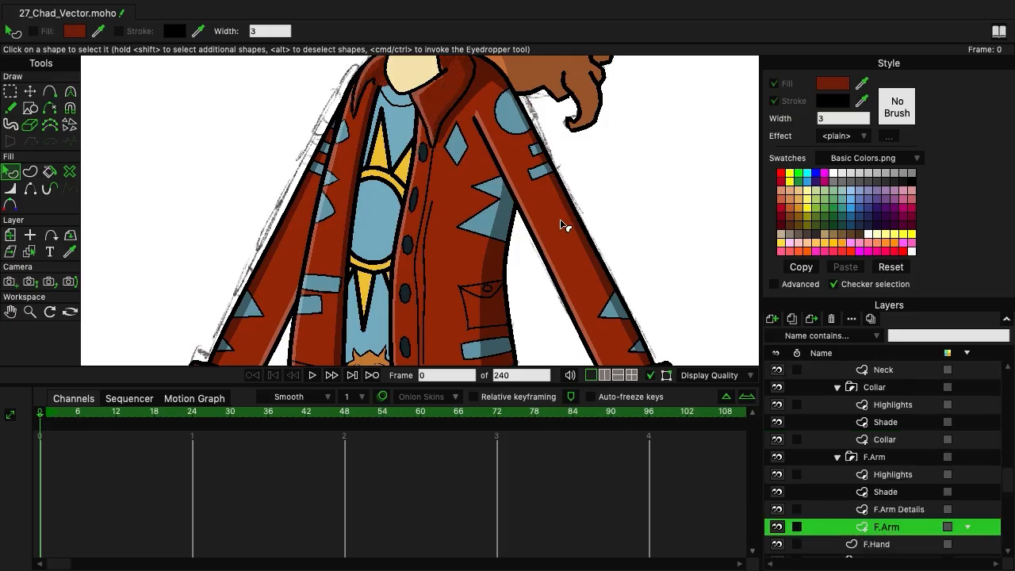
pyautogui.click(558, 174)
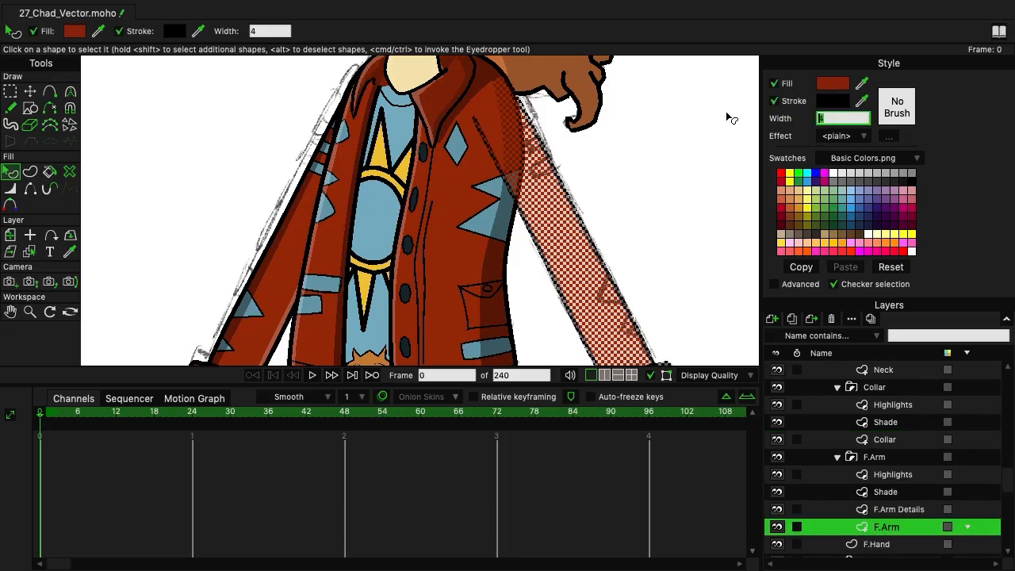
pyautogui.press('Return')
# Expand the Coat group and set the stroke width of the coat's base shape in the Coat layer to 3.
pyautogui.scroll(-3, 837, 531)
pyautogui.click(837, 508)
pyautogui.scroll(-3, 896, 507)
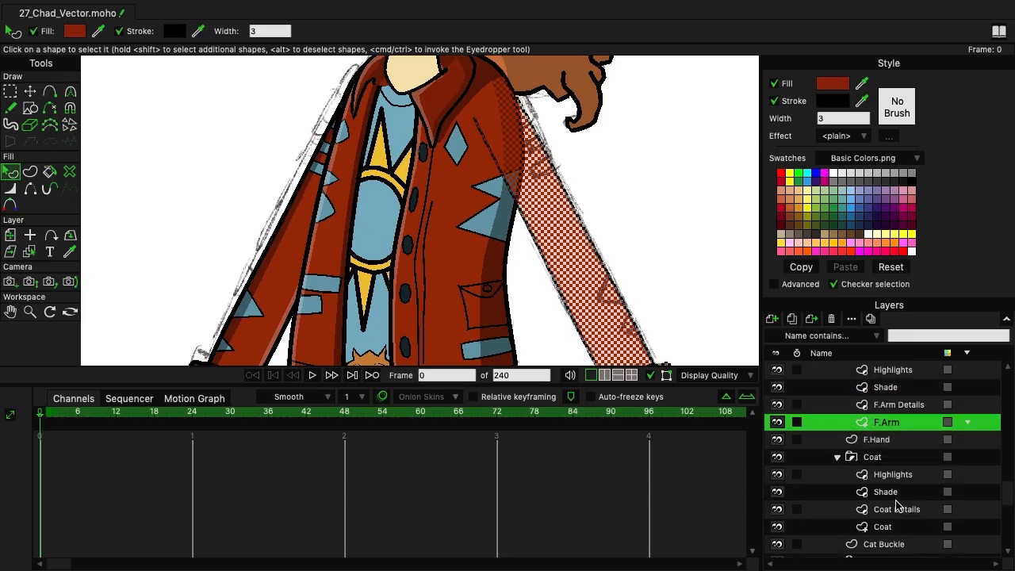
pyautogui.click(893, 528)
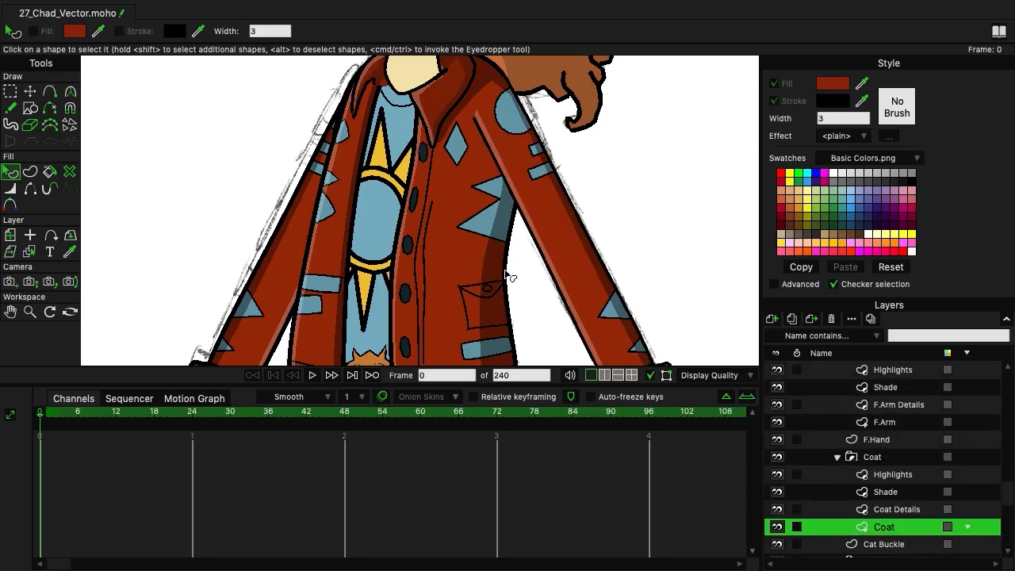
pyautogui.click(506, 272)
pyautogui.write('3')
pyautogui.press('Return')
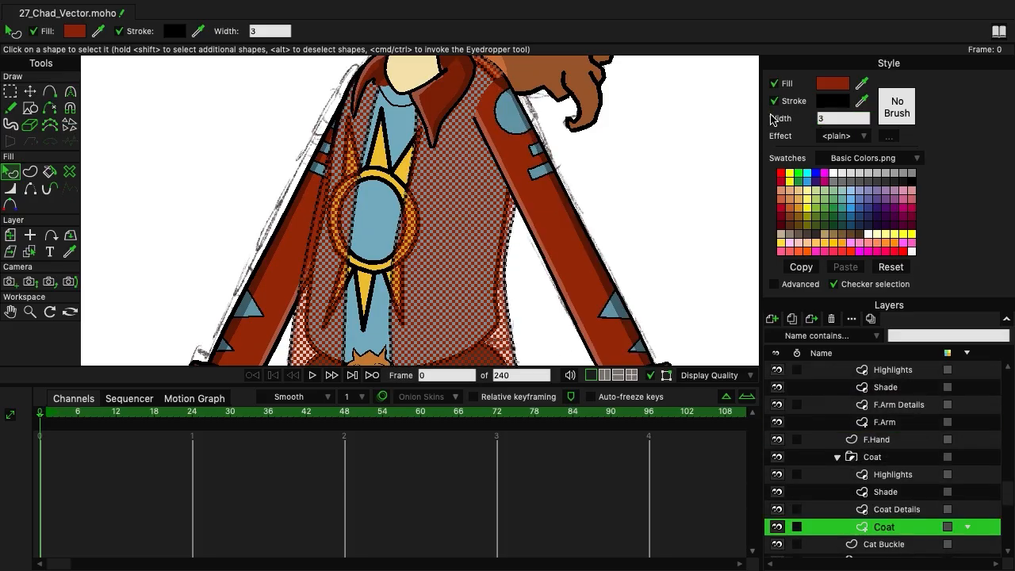
# Expand the Shirt group and hide the Coat group to expose the whole shirt.
pyautogui.scroll(-4, 894, 481)
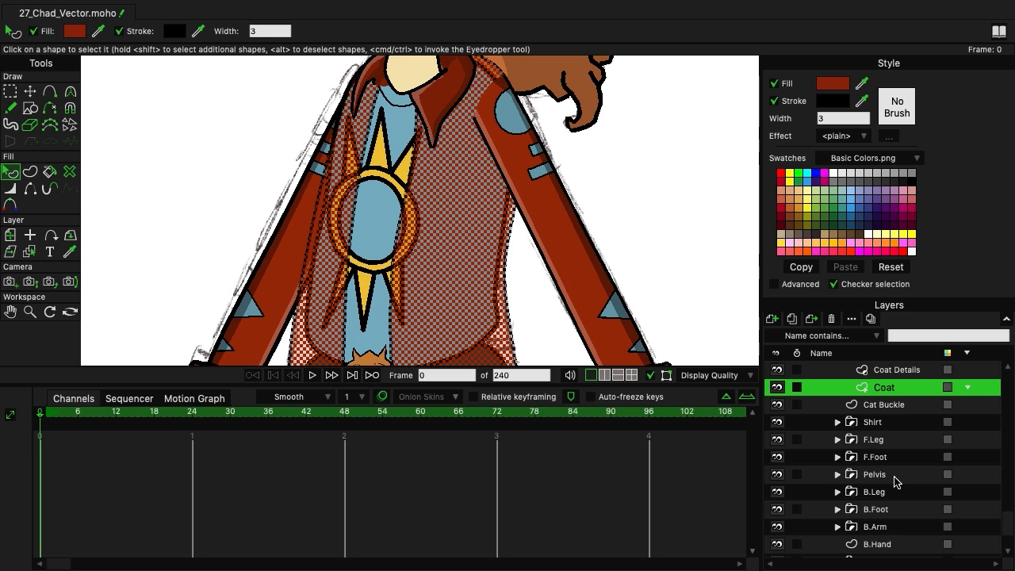
pyautogui.click(837, 422)
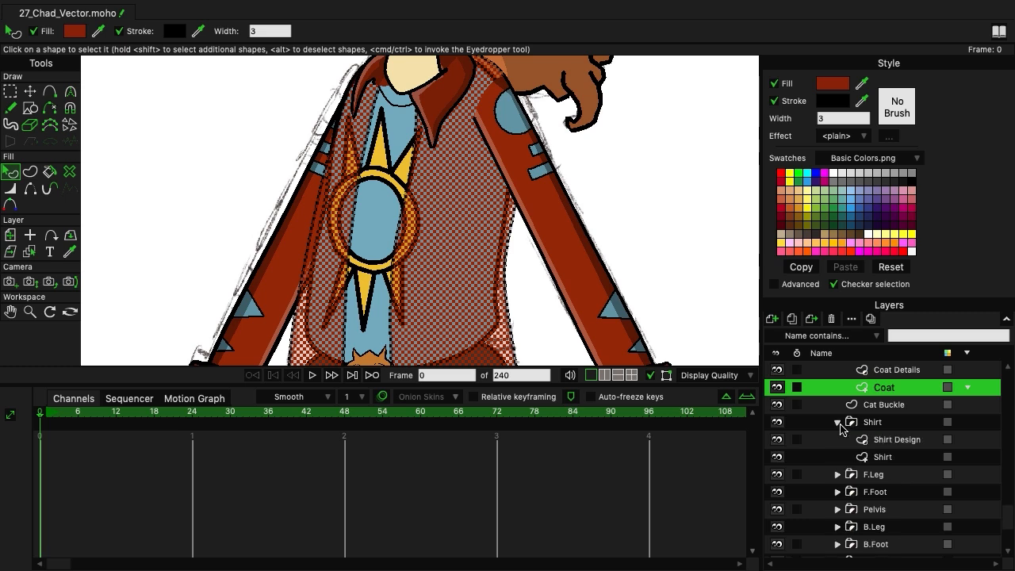
pyautogui.click(900, 442)
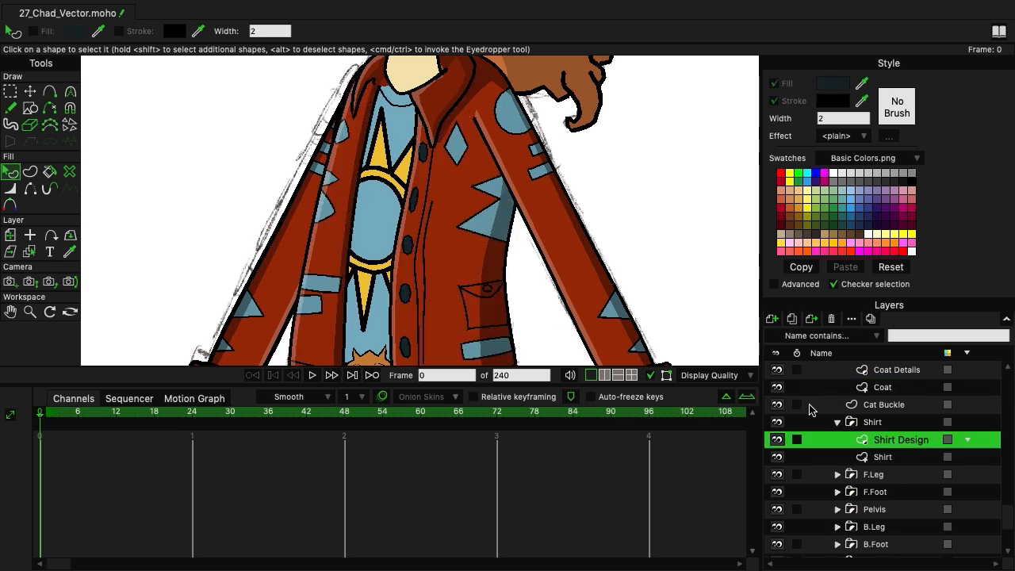
pyautogui.scroll(3, 809, 409)
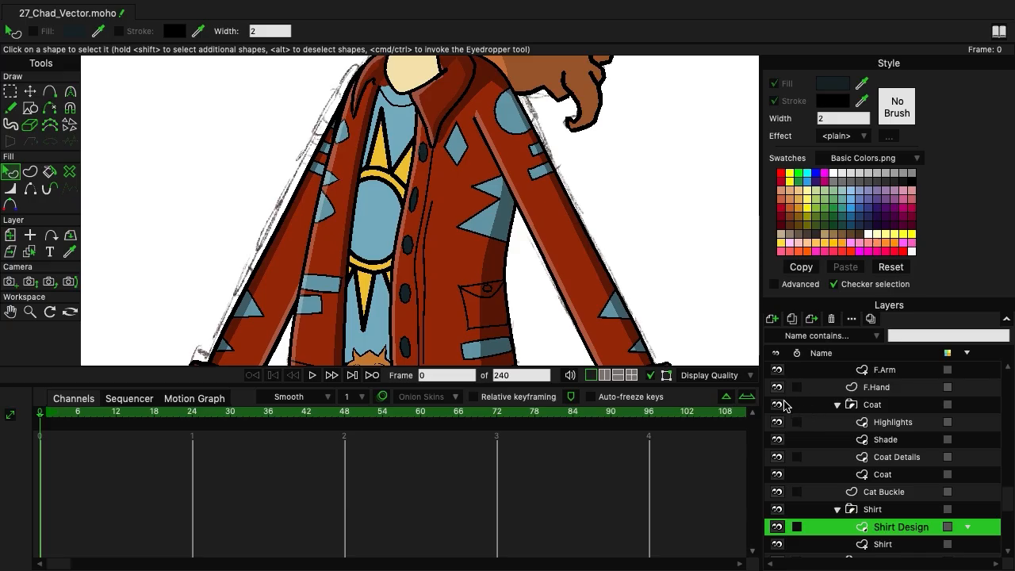
pyautogui.click(772, 405)
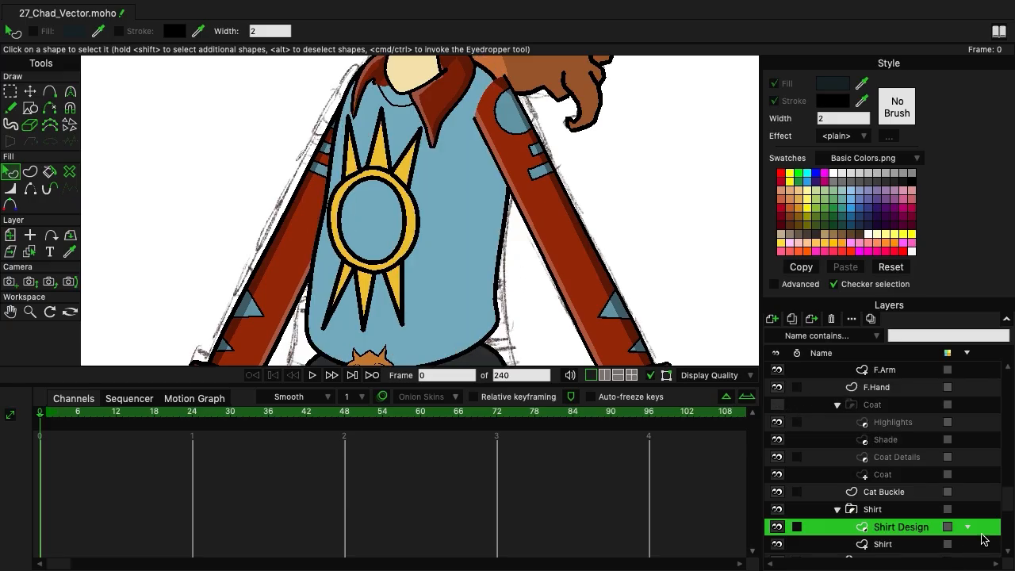
# Reduce the stroke width of the blue shirt shape in the Shirt layer.
pyautogui.click(877, 547)
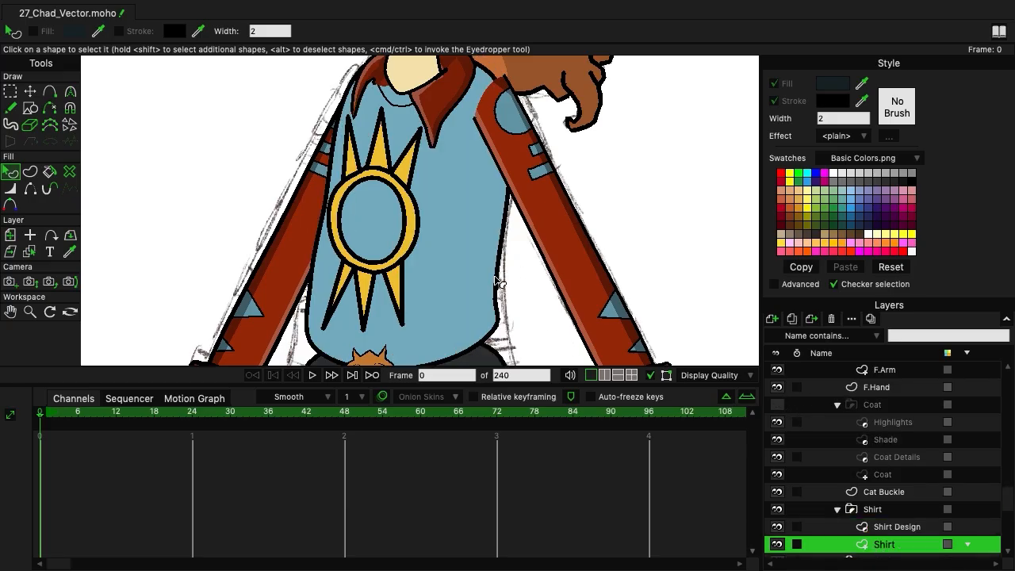
pyautogui.click(504, 288)
pyautogui.click(850, 117)
pyautogui.doubleClick(820, 118)
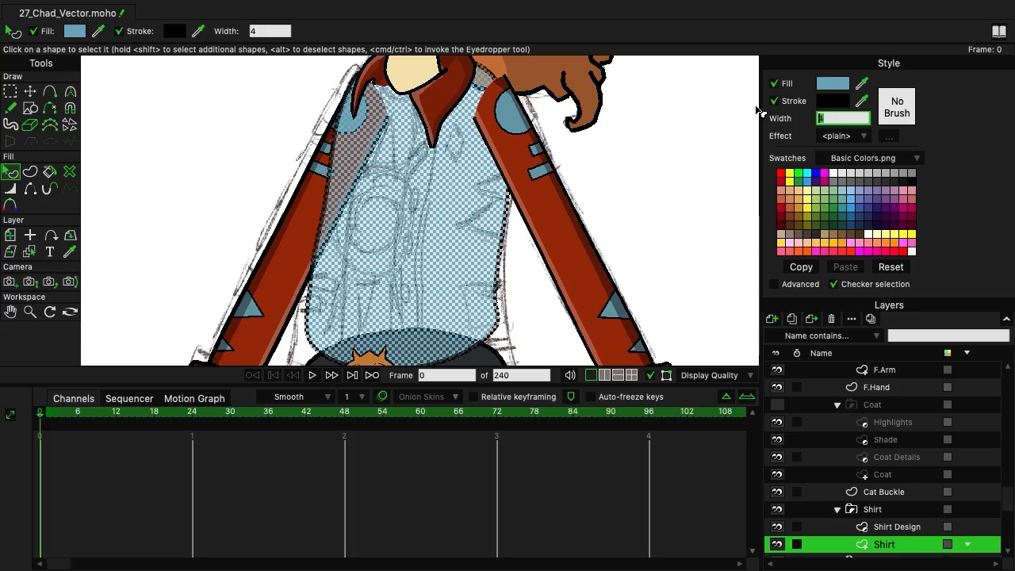
pyautogui.press('Return')
# Select the yellow sun ring and all six rays in the Shirt Design layer, set their stroke width to 2 and deselect them.
pyautogui.click(882, 529)
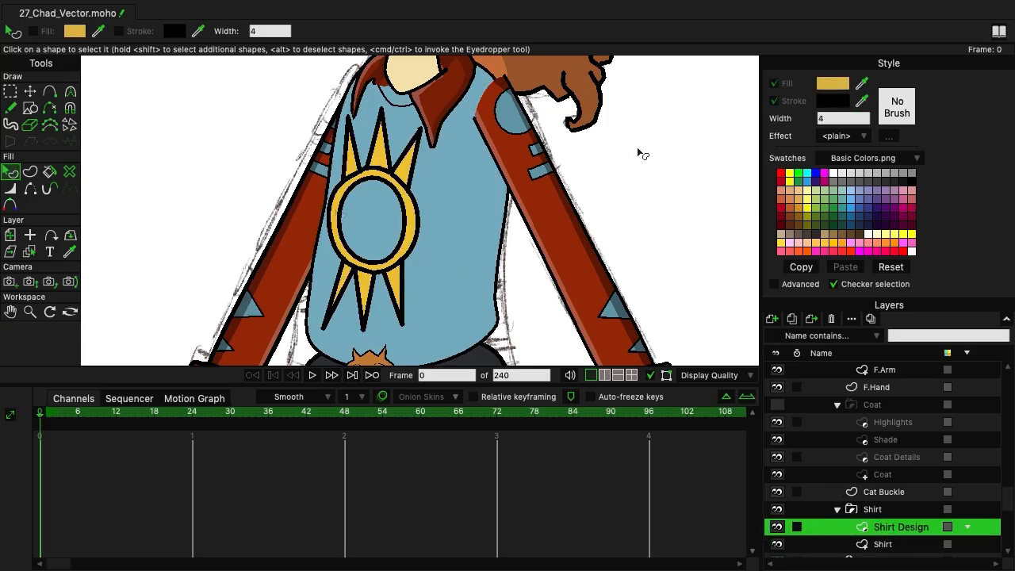
pyautogui.click(412, 195)
pyautogui.keyDown('shift'); pyautogui.click(415, 174); pyautogui.keyUp('shift')
pyautogui.keyDown('shift'); pyautogui.click(386, 157); pyautogui.keyUp('shift')
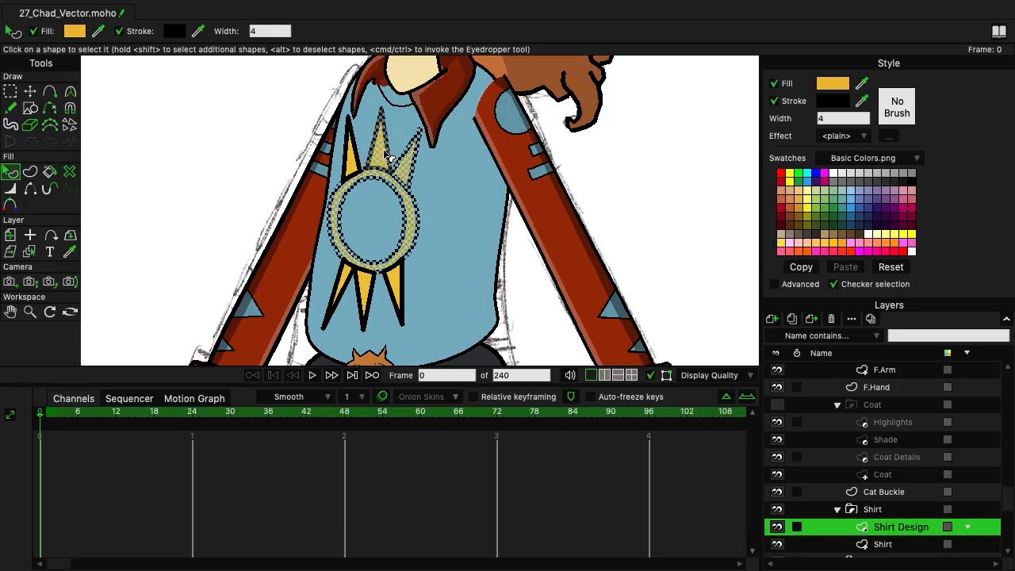
pyautogui.keyDown('shift'); pyautogui.click(358, 153); pyautogui.keyUp('shift')
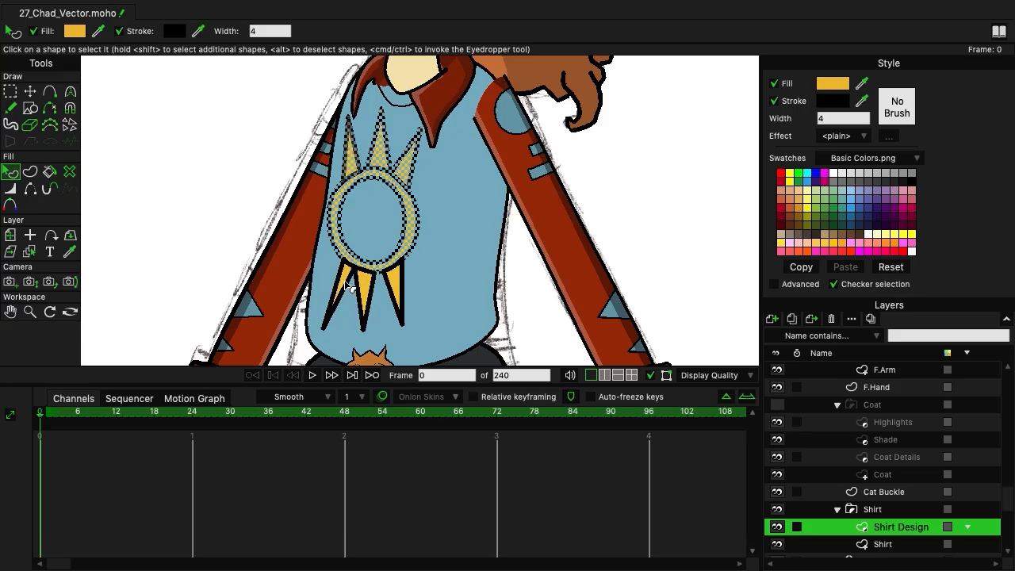
pyautogui.keyDown('shift'); pyautogui.click(354, 290); pyautogui.keyUp('shift')
pyautogui.keyDown('shift'); pyautogui.click(374, 291); pyautogui.keyUp('shift')
pyautogui.keyDown('shift'); pyautogui.click(393, 289); pyautogui.keyUp('shift')
pyautogui.click(818, 120)
pyautogui.press('Return')
pyautogui.click(678, 200)
# Make the Coat group visible again over the shirt.
pyautogui.scroll(3, 491, 308)
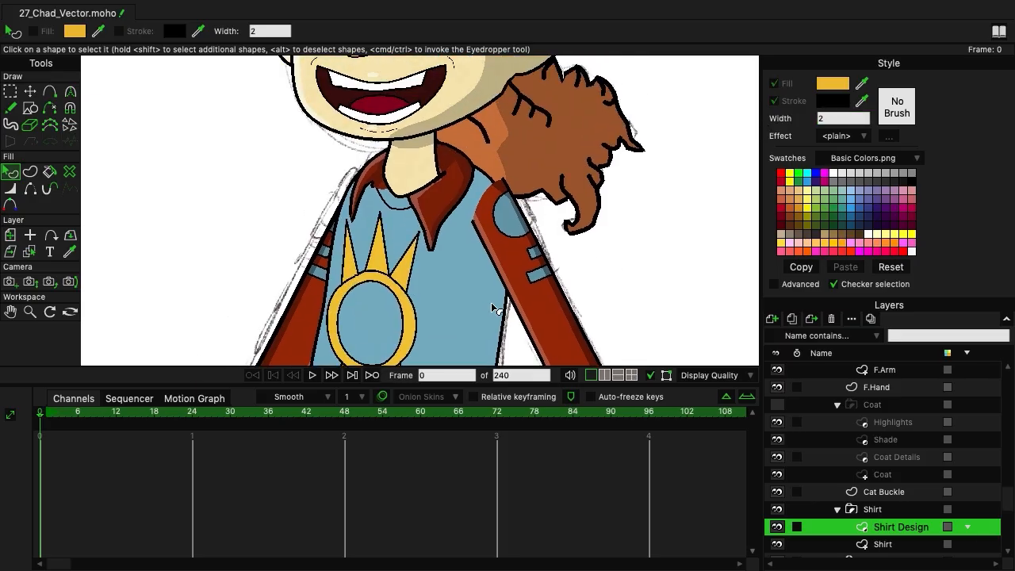
pyautogui.moveTo(571, 242); pyautogui.dragTo(591, 160)
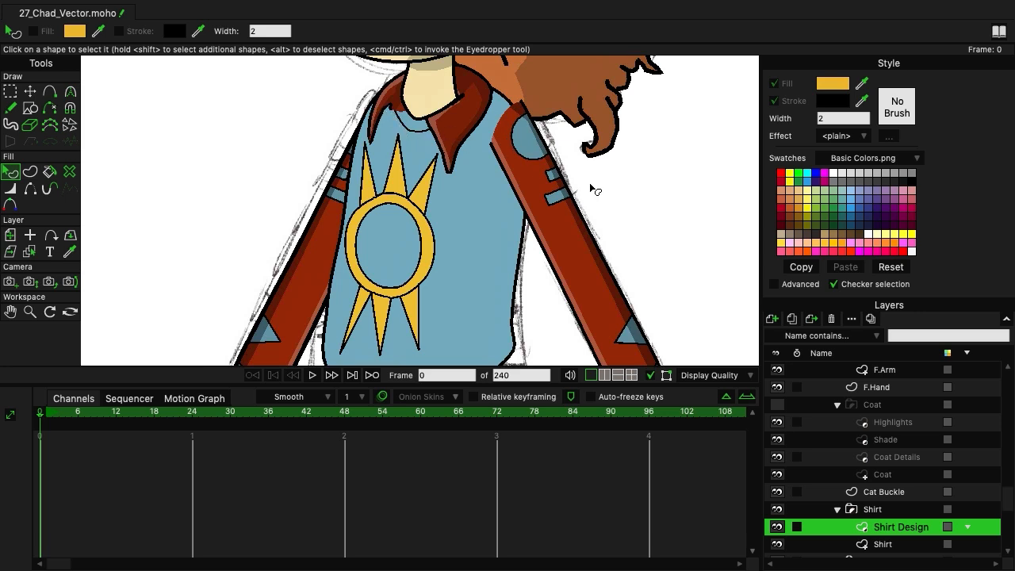
pyautogui.moveTo(594, 188); pyautogui.dragTo(579, 163)
pyautogui.scroll(-1, 845, 496)
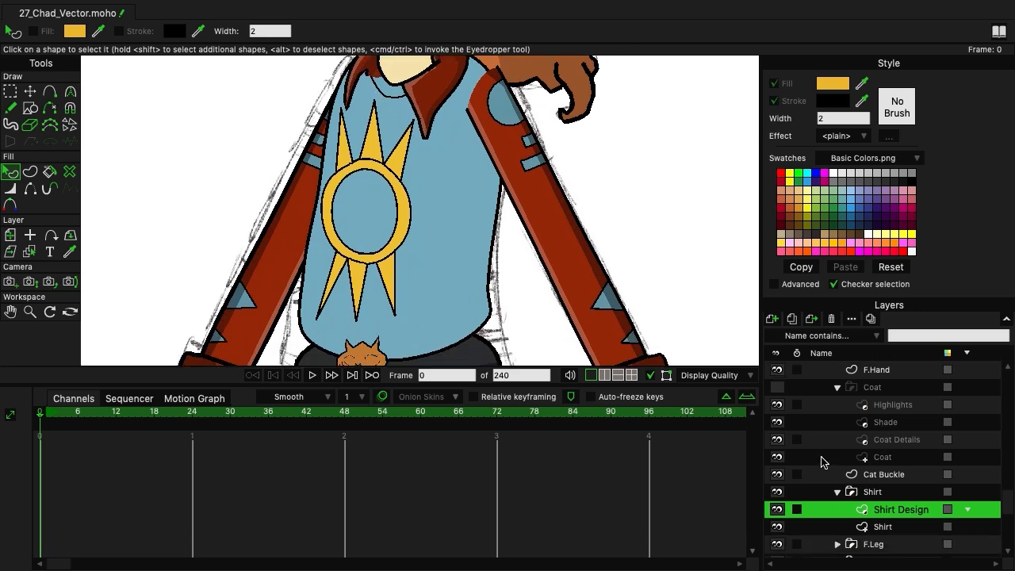
pyautogui.scroll(1, 821, 461)
pyautogui.click(778, 405)
# Check the stroke width of the seam and pocket lines in the Coat Details layer, deselect them and review the jacket.
pyautogui.scroll(-2, 523, 242)
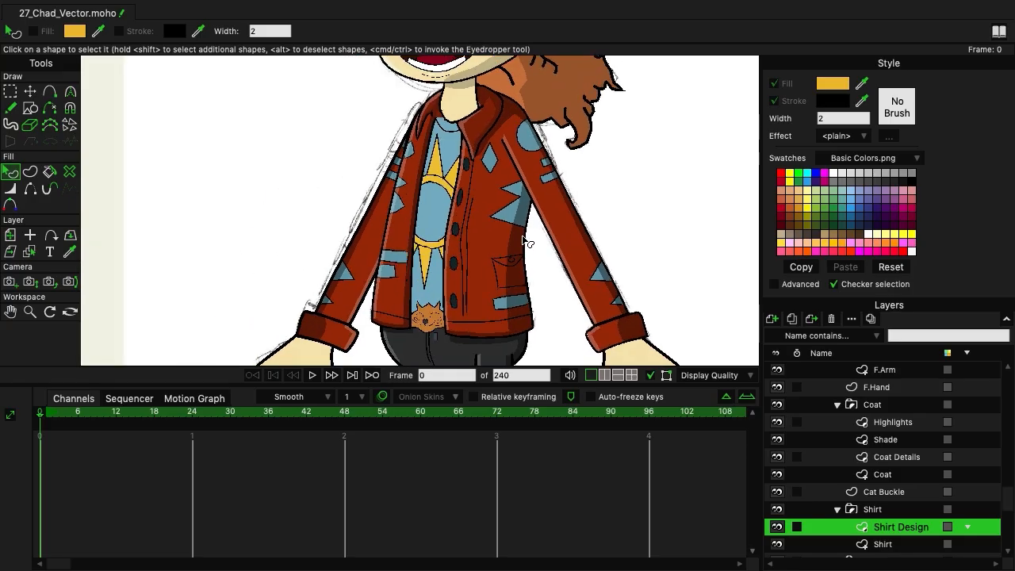
pyautogui.click(876, 457)
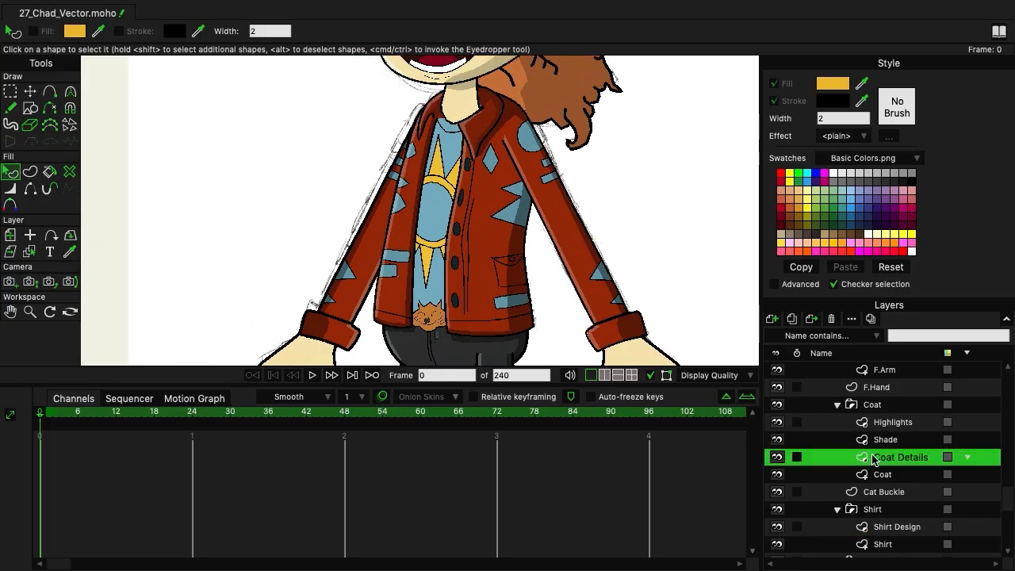
pyautogui.scroll(4, 501, 251)
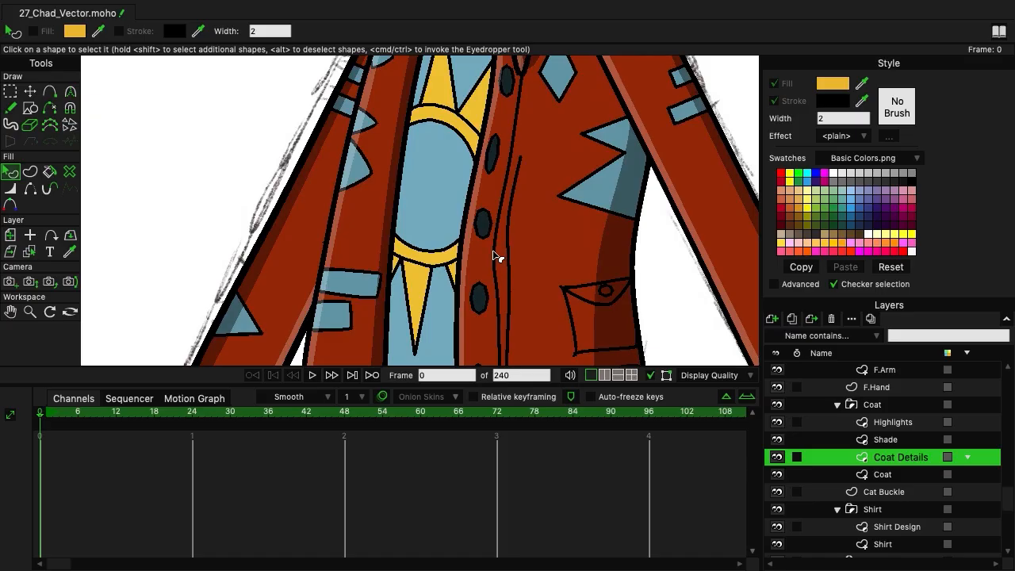
pyautogui.click(495, 255)
pyautogui.click(264, 30)
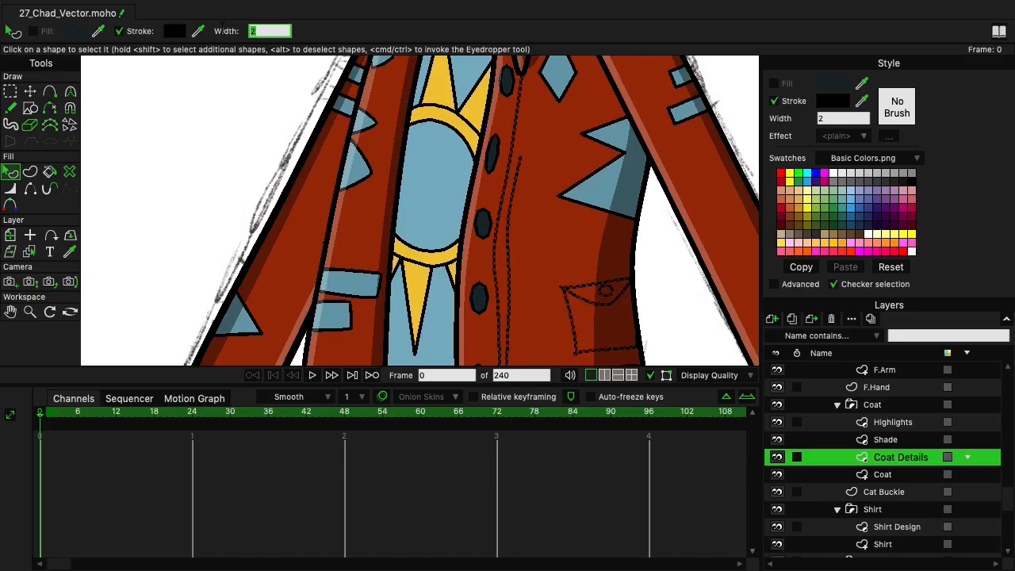
pyautogui.scroll(5, 596, 233)
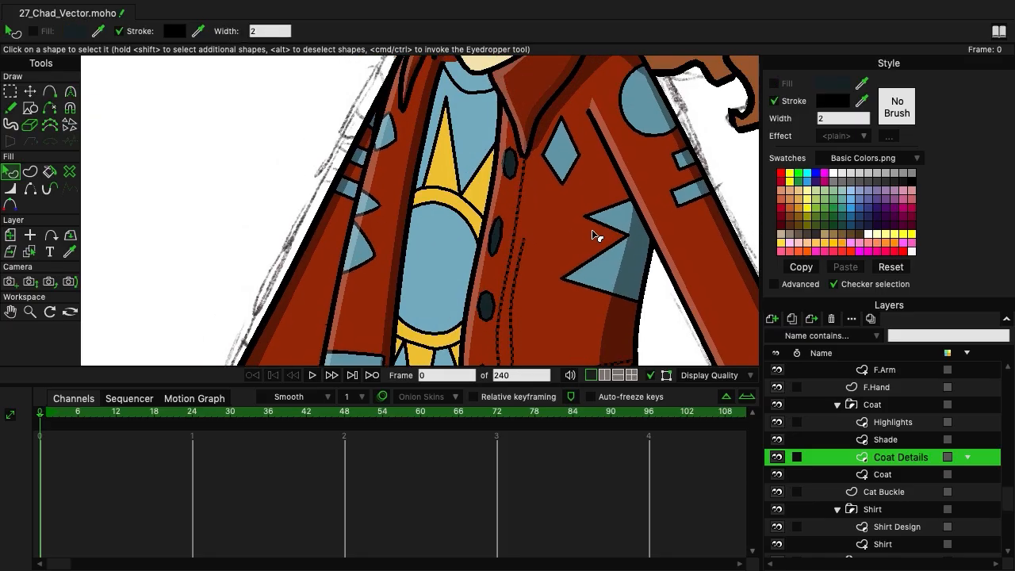
pyautogui.moveTo(729, 139); pyautogui.dragTo(689, 126)
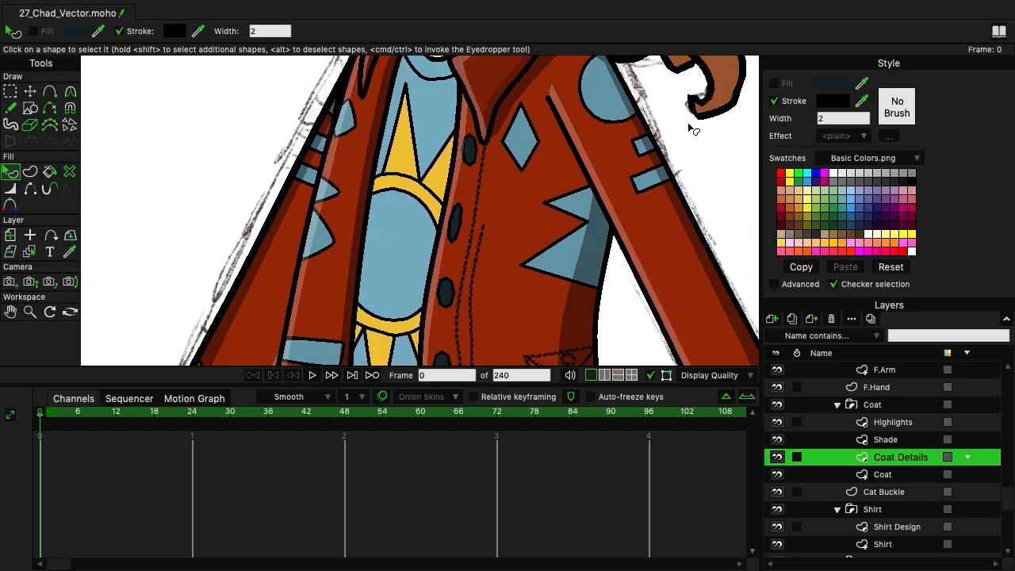
pyautogui.click(735, 127)
pyautogui.scroll(-5, 547, 252)
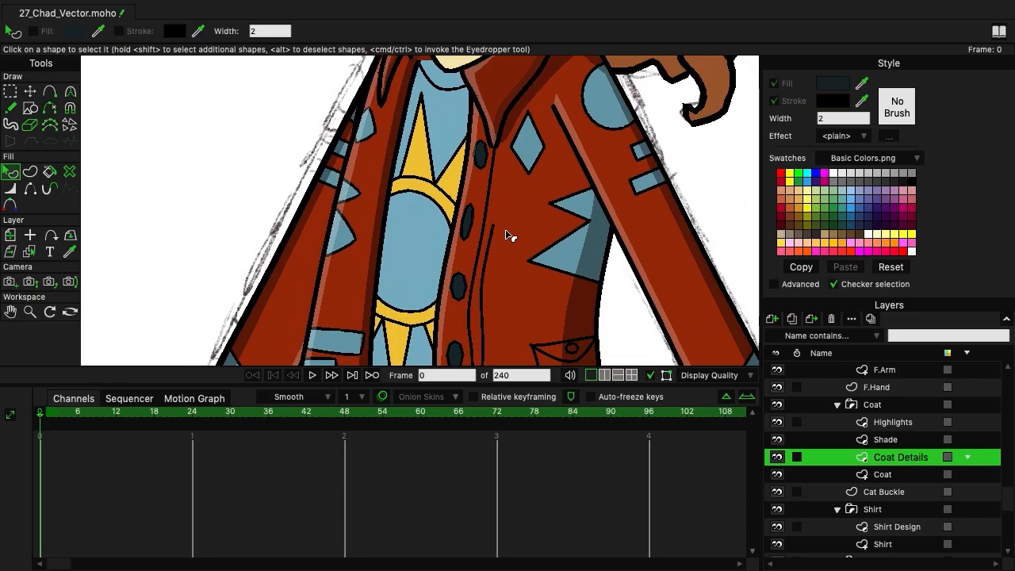
pyautogui.scroll(-2, 520, 258)
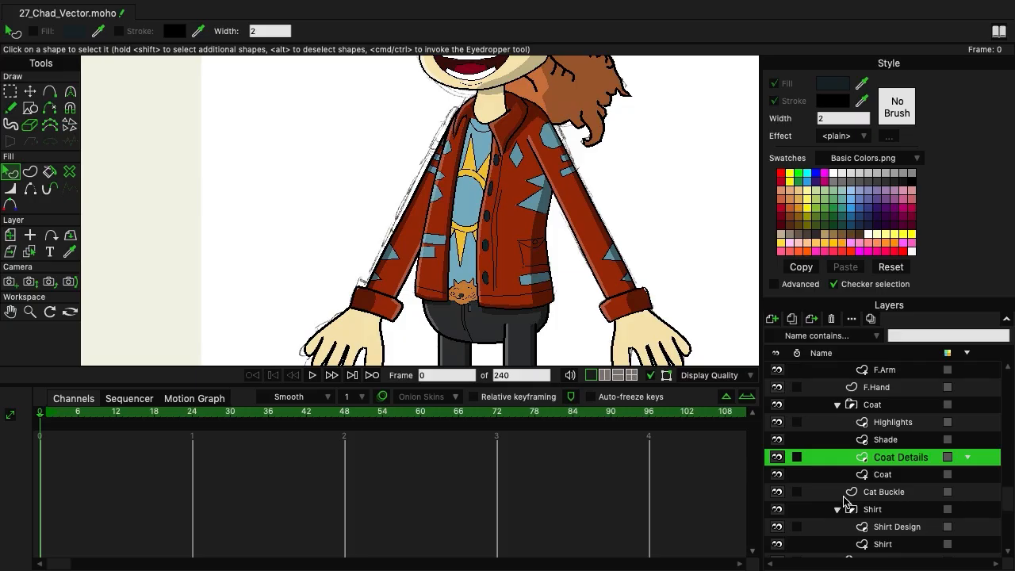
# Set the stroke width of the trouser hip shape in the Pelvis layer to 3 and deselect it.
pyautogui.scroll(-3, 879, 501)
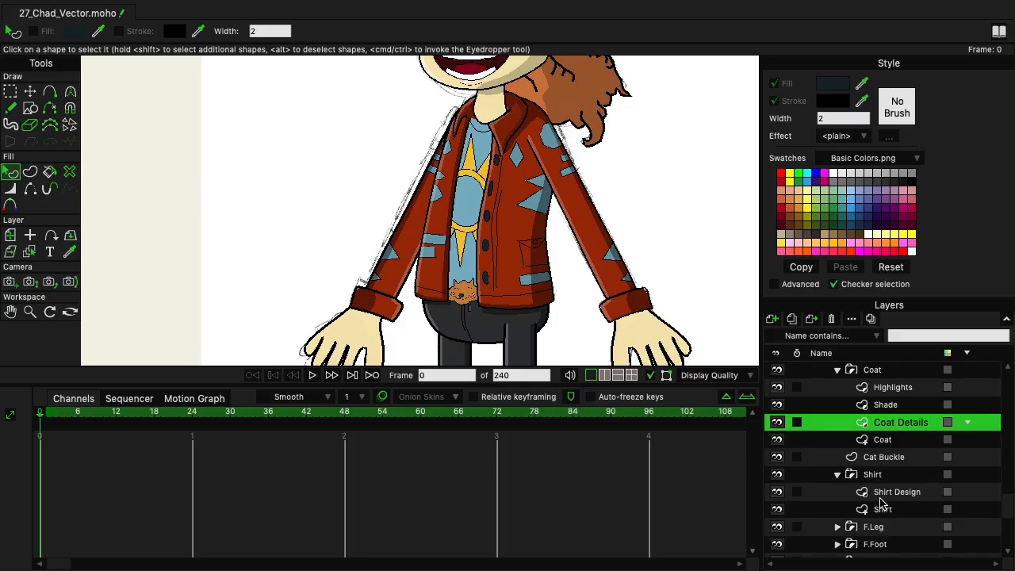
pyautogui.click(837, 491)
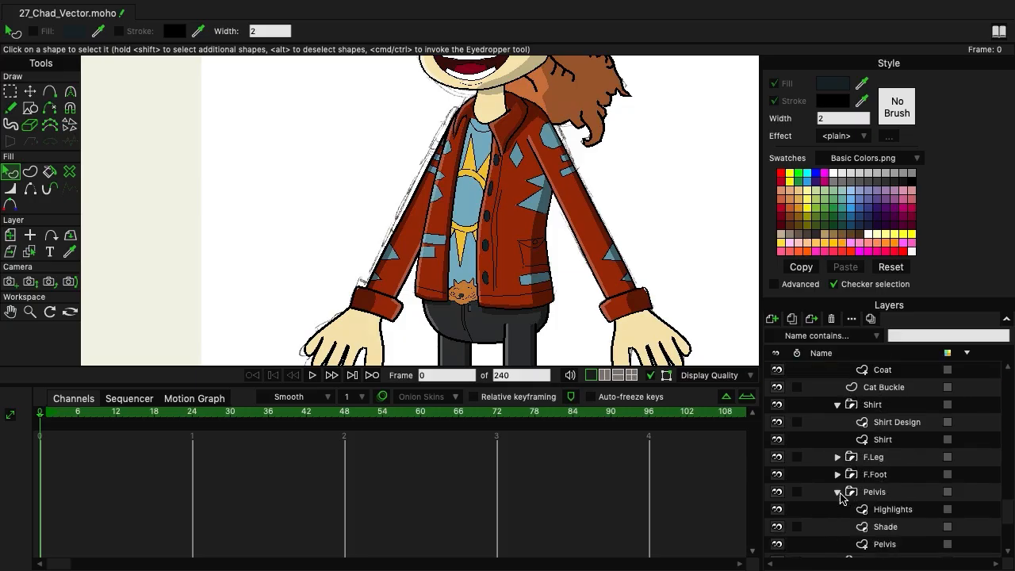
pyautogui.click(891, 544)
pyautogui.scroll(5, 531, 278)
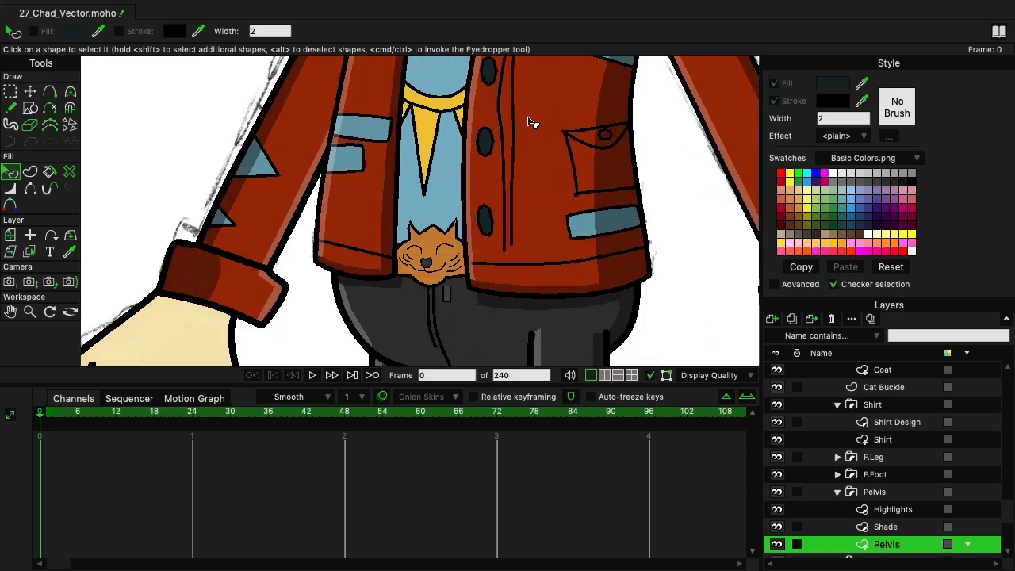
pyautogui.click(289, 282)
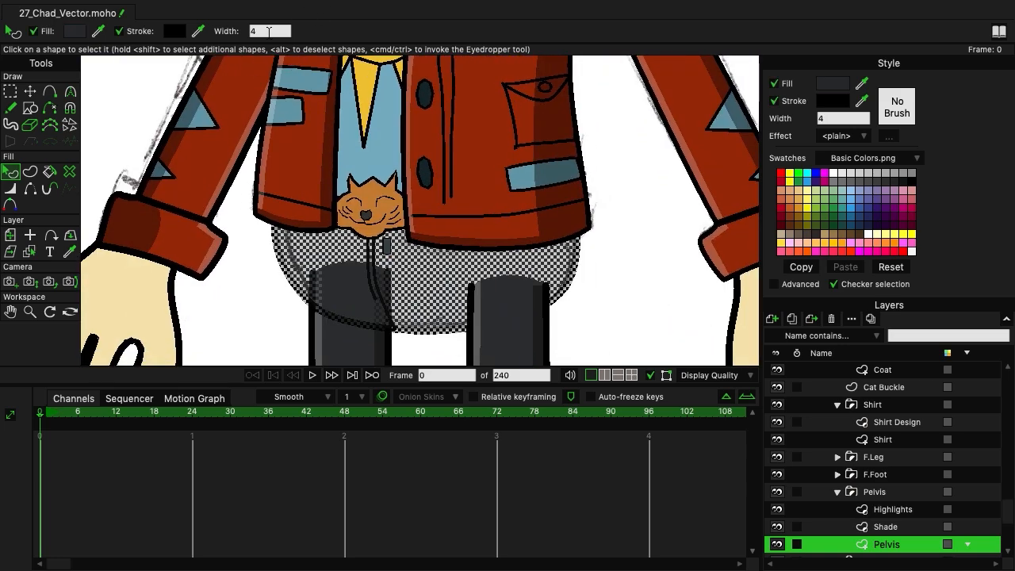
pyautogui.click(268, 30)
pyautogui.write('3')
pyautogui.press('Return')
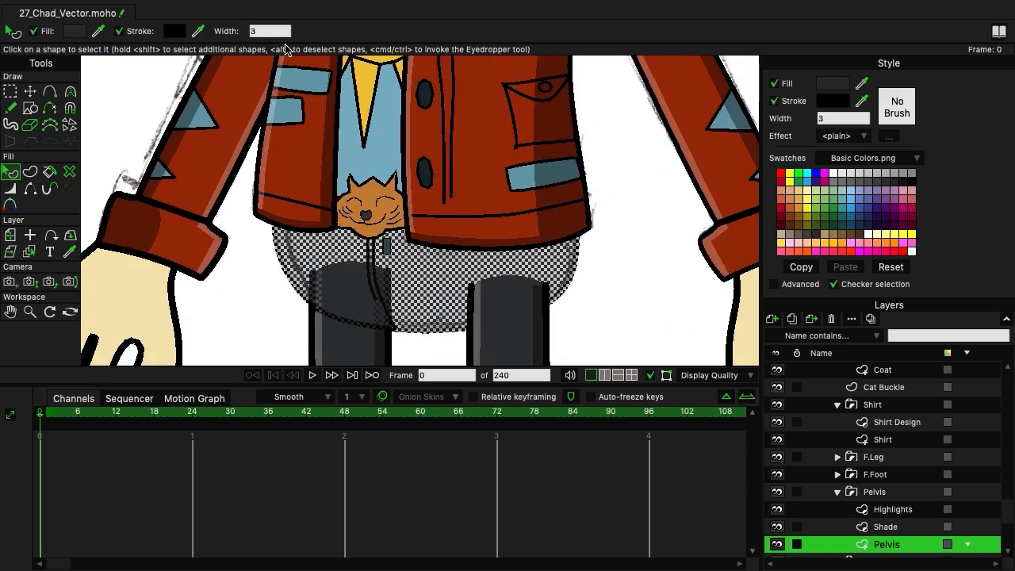
pyautogui.click(241, 323)
# Set the stroke width of the front trouser leg shape in the F.Leg layer to 3 and deselect it.
pyautogui.moveTo(279, 327); pyautogui.dragTo(283, 211)
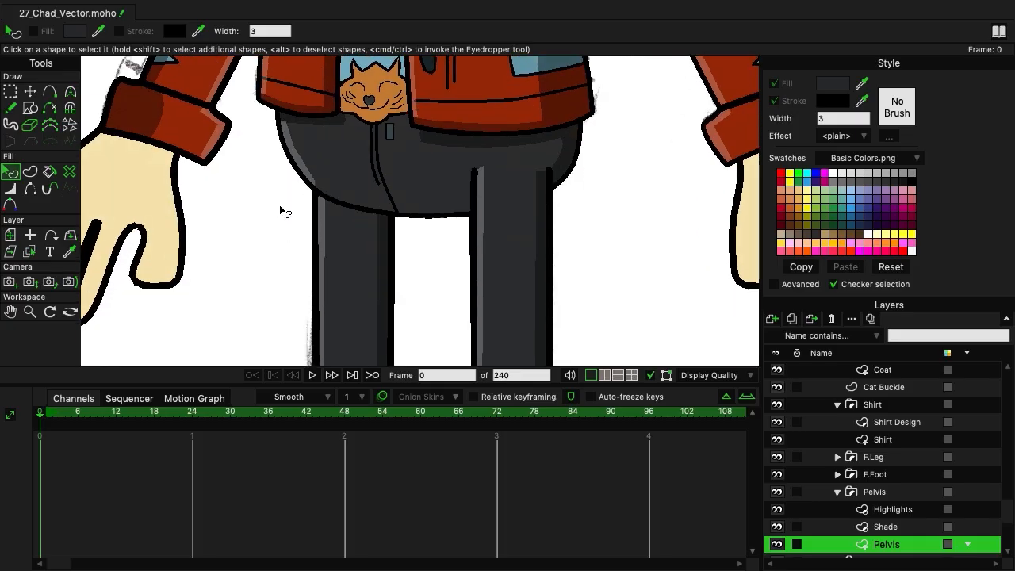
pyautogui.scroll(-1, 882, 497)
pyautogui.scroll(-5, 883, 498)
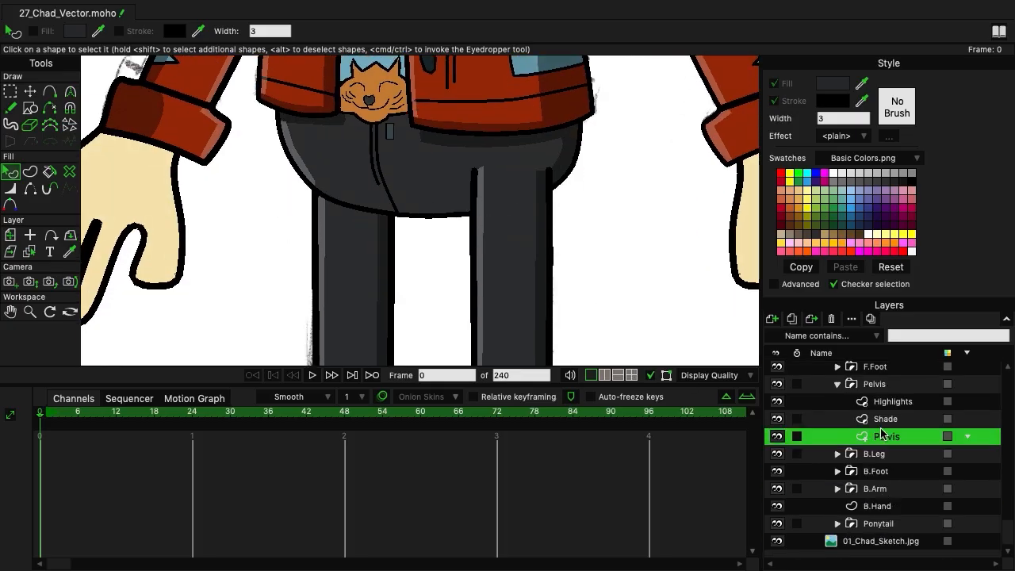
pyautogui.scroll(4, 850, 458)
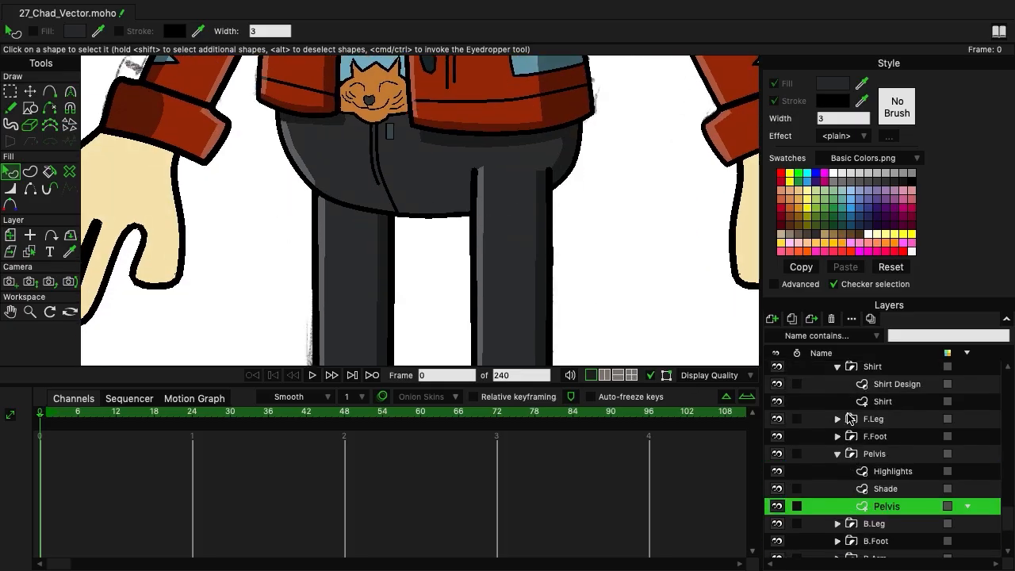
pyautogui.click(837, 419)
pyautogui.click(878, 471)
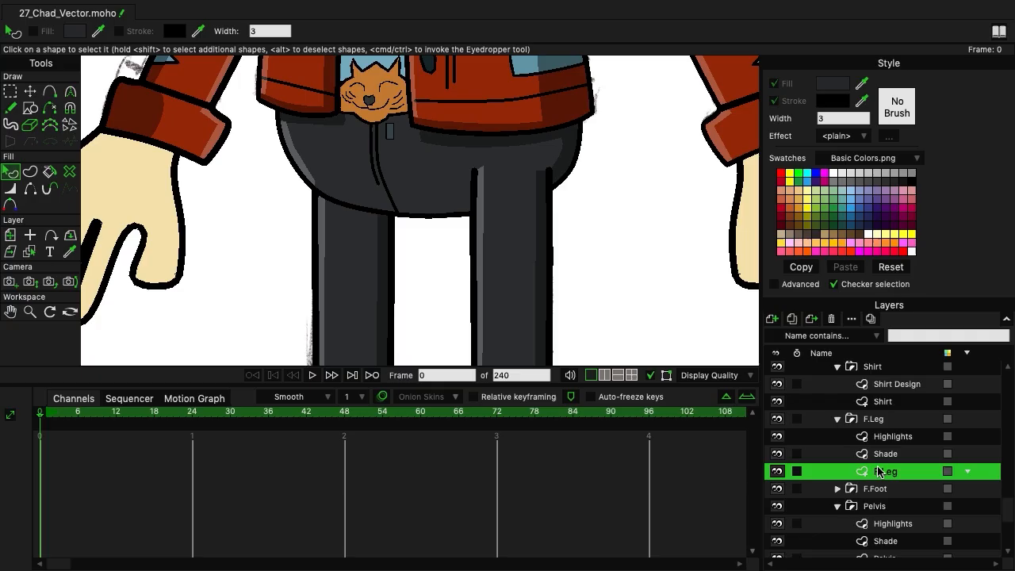
pyautogui.click(553, 250)
pyautogui.scroll(-3, 639, 268)
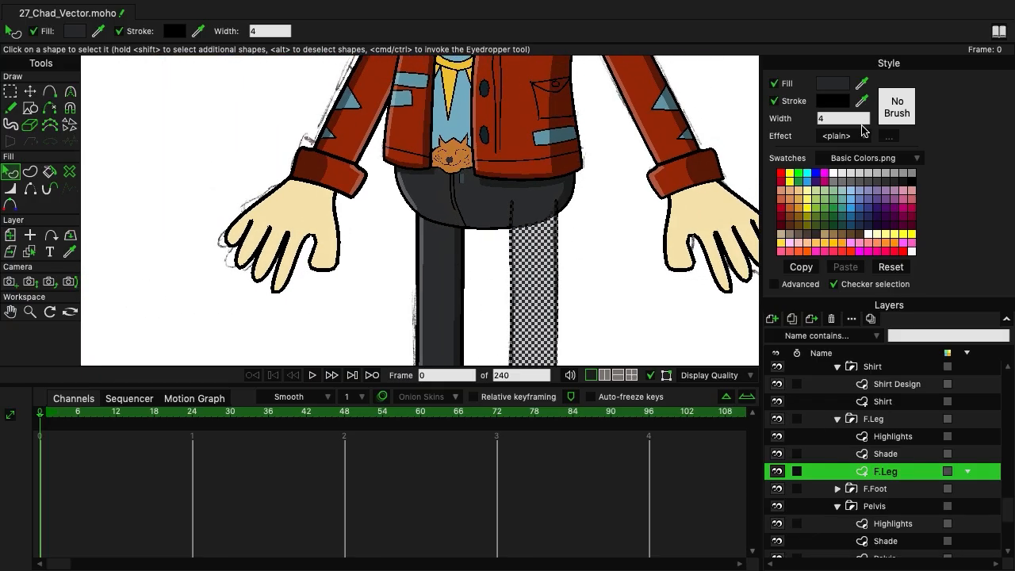
pyautogui.moveTo(642, 309); pyautogui.dragTo(539, 127)
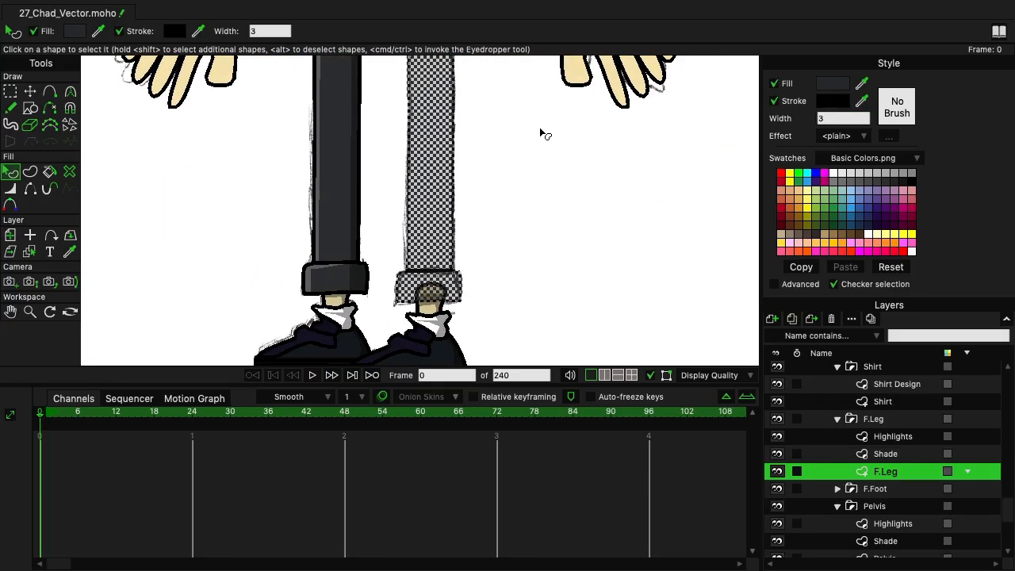
pyautogui.press('Return')
pyautogui.click(578, 243)
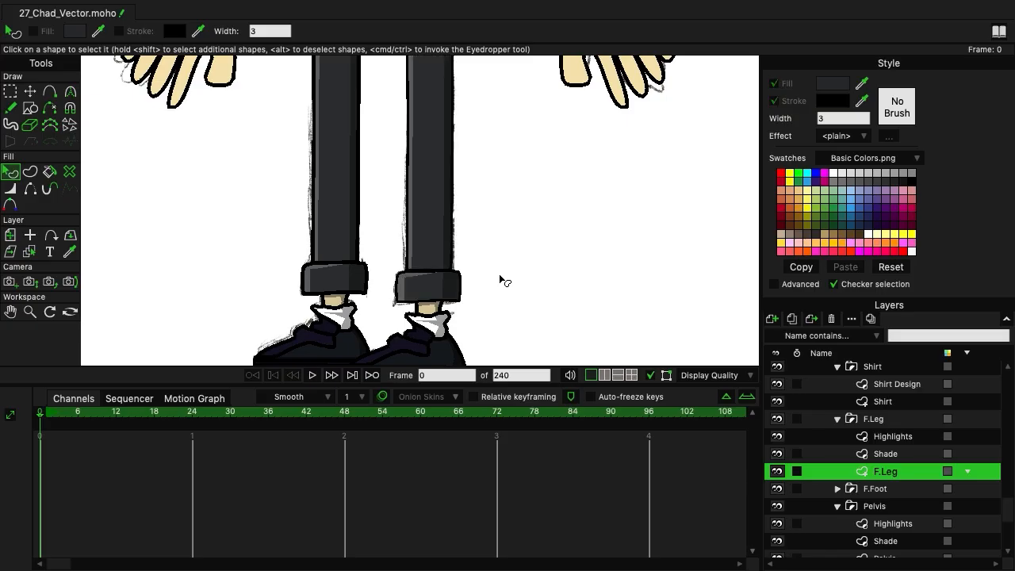
# Select the main dark shoe shape in the F.Foot layer and set its stroke width to 3.
pyautogui.moveTo(499, 278)
pyautogui.mouseDown()
pyautogui.moveTo(515, 224)
pyautogui.moveTo(517, 234)
pyautogui.mouseUp()
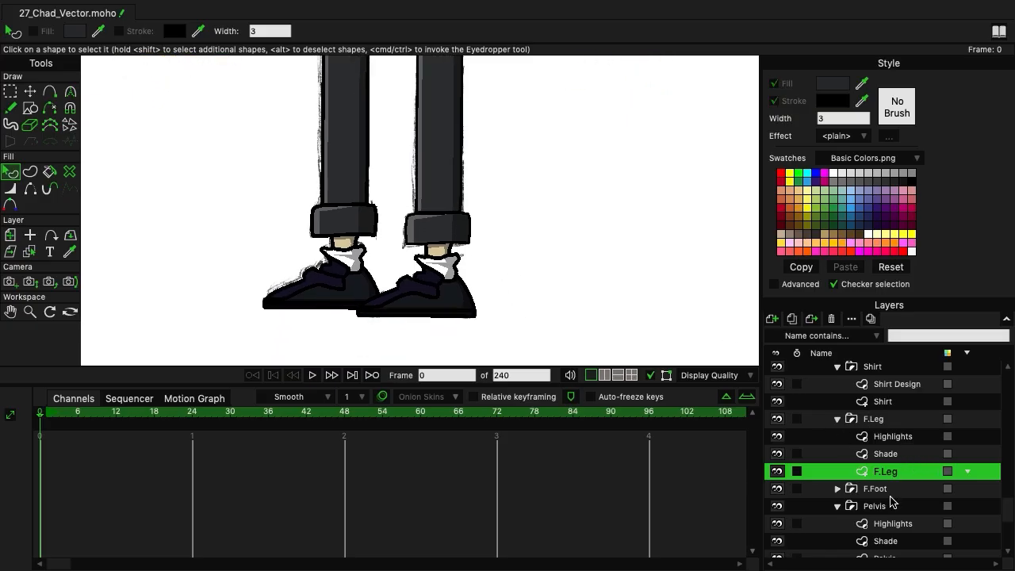
pyautogui.click(837, 491)
pyautogui.click(916, 525)
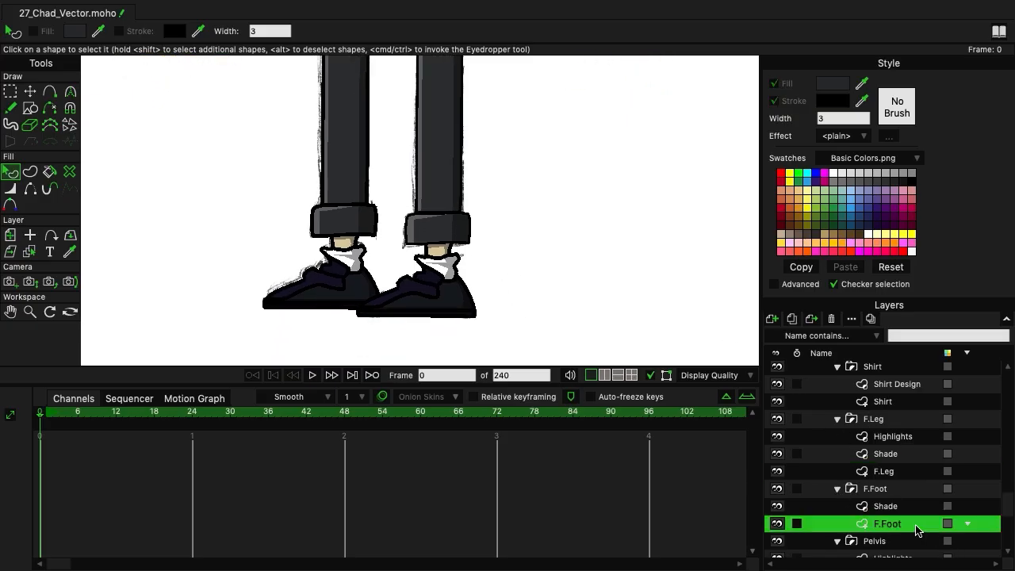
pyautogui.click(449, 314)
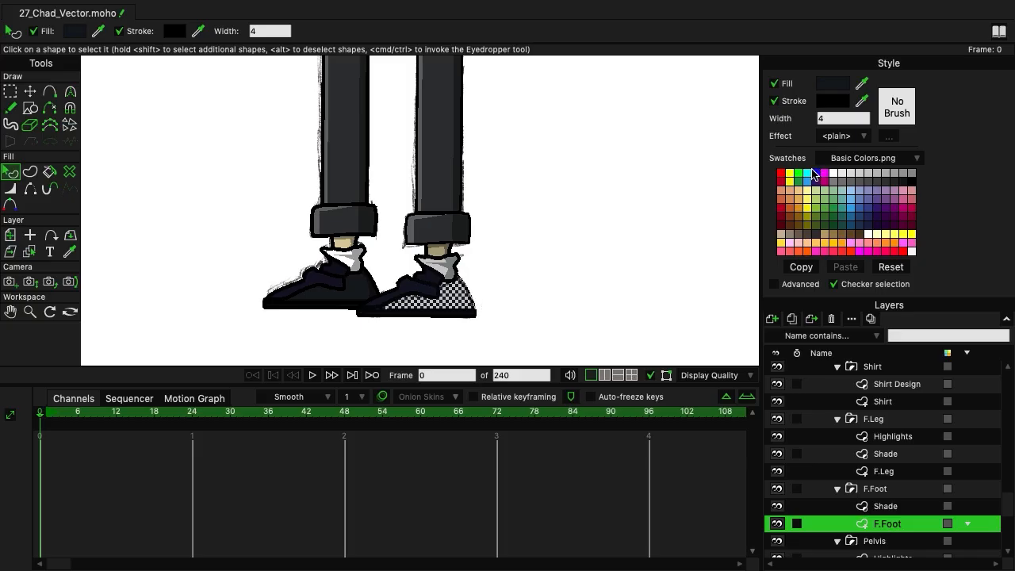
pyautogui.click(821, 118)
pyautogui.press('Return')
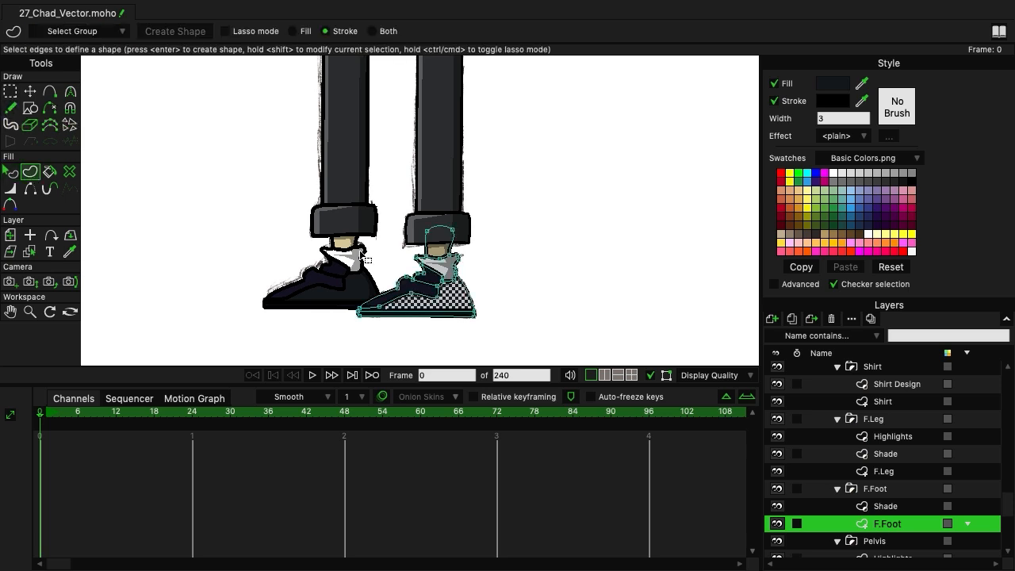
# Select all edges of the front foot in the F.Foot layer and create a stroke-only shape from them with width 3.
pyautogui.hotkey('ctrl', 'a')
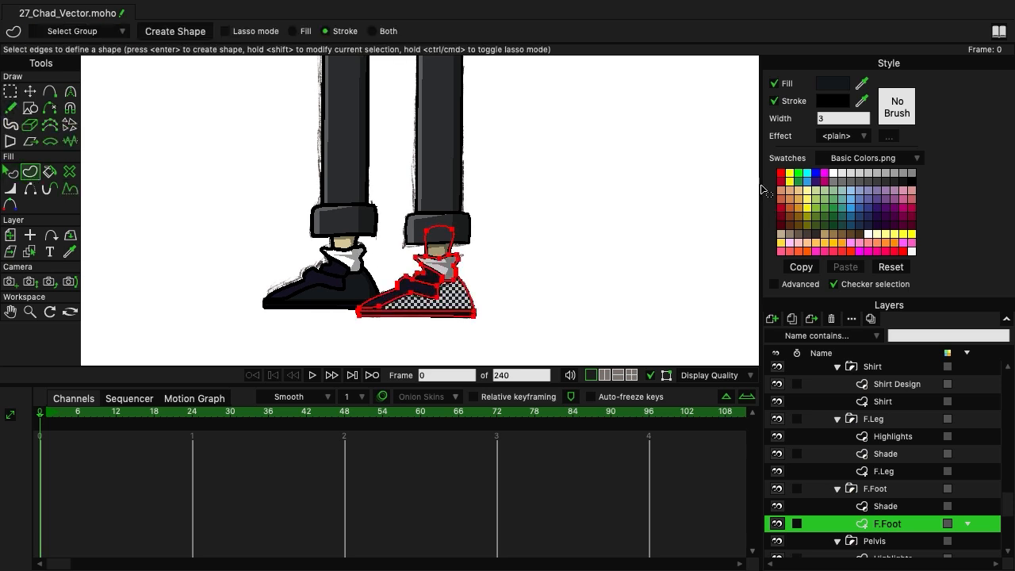
pyautogui.click(843, 119)
pyautogui.write('3')
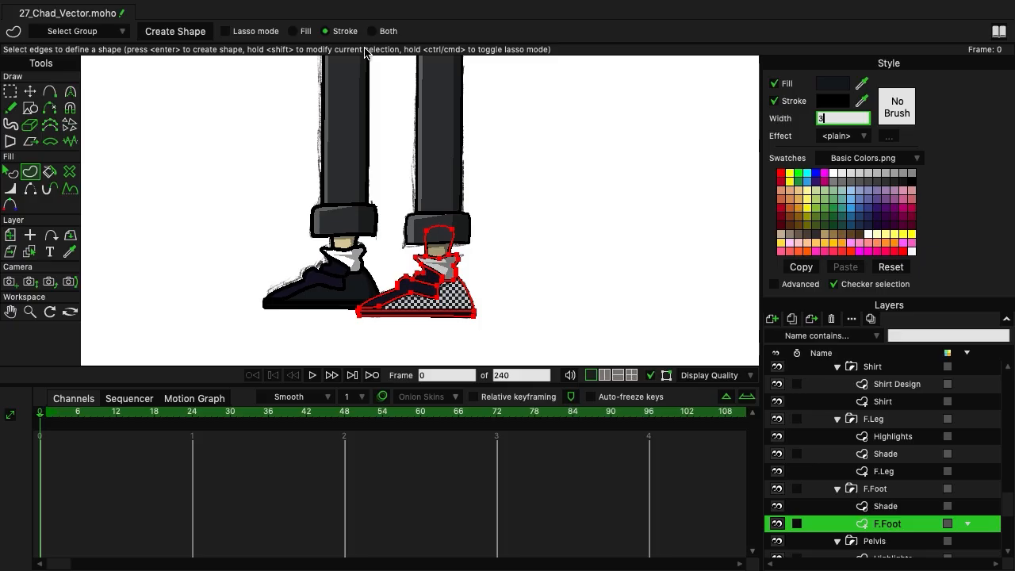
pyautogui.click(194, 34)
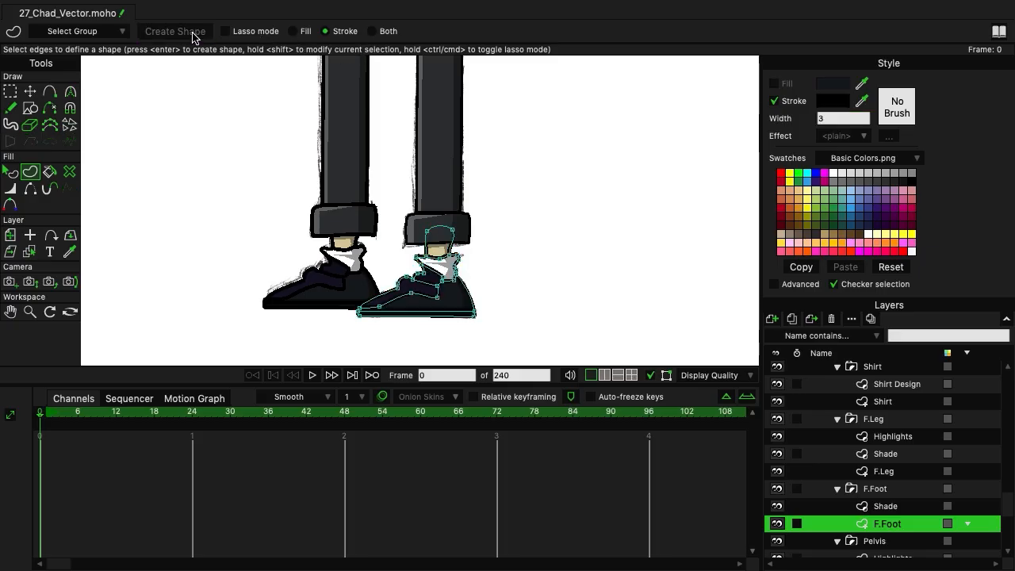
pyautogui.click(9, 90)
pyautogui.scroll(5, 671, 328)
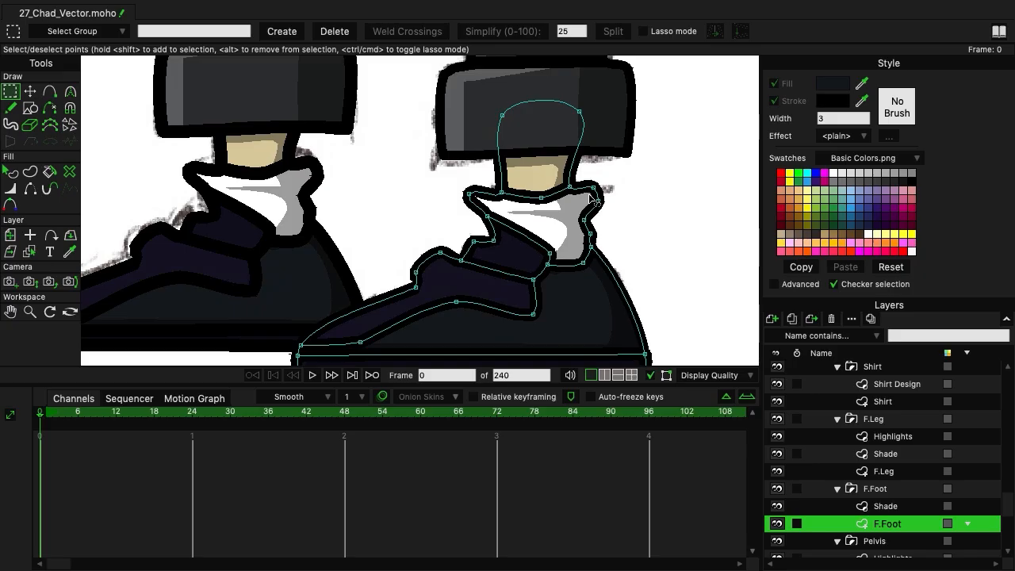
pyautogui.press('q')
# Set the stroke width of the back trouser leg shape in the B.Leg layer to 3.
pyautogui.scroll(-5, 227, 252)
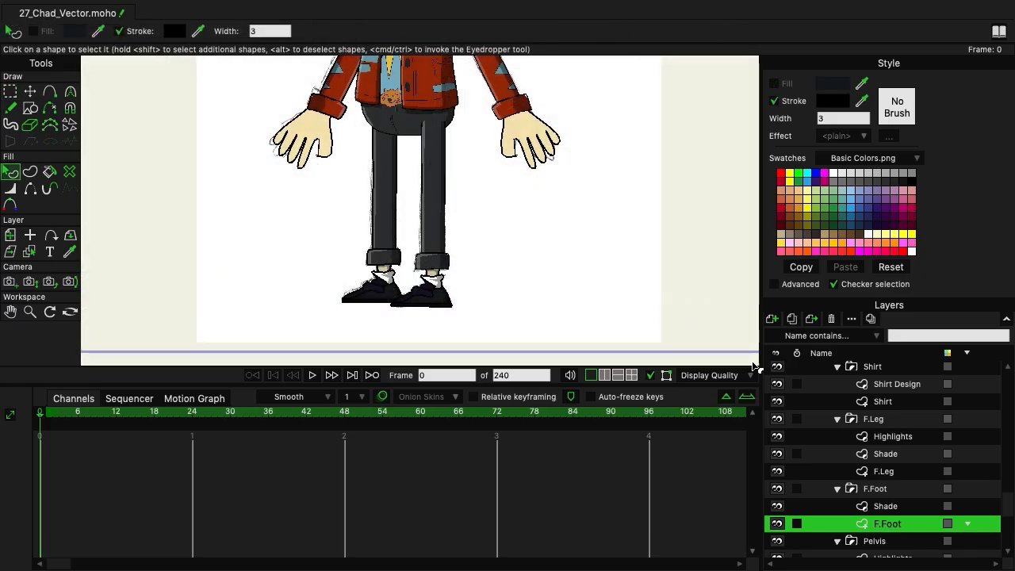
pyautogui.scroll(-4, 947, 444)
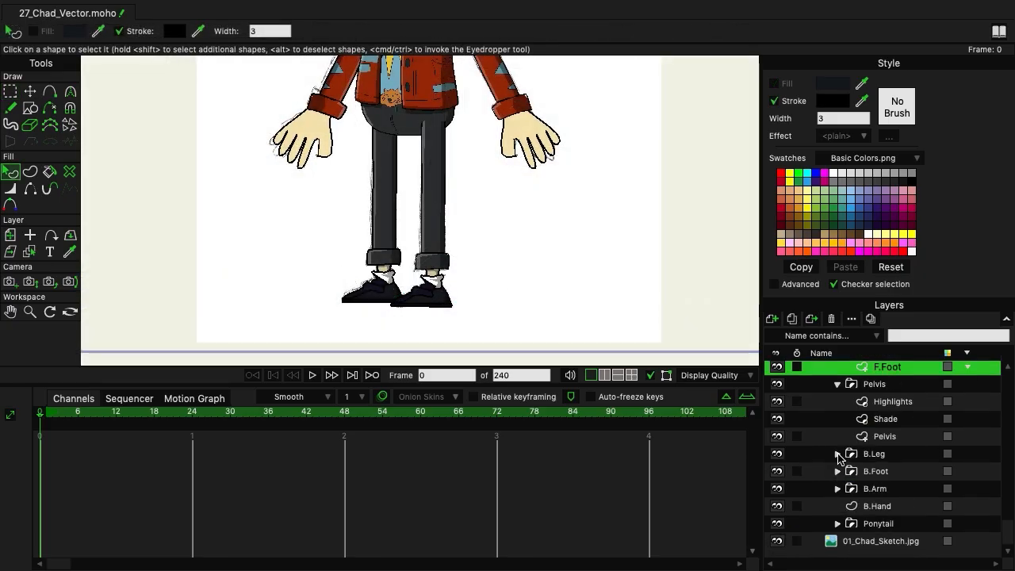
pyautogui.click(837, 454)
pyautogui.click(896, 507)
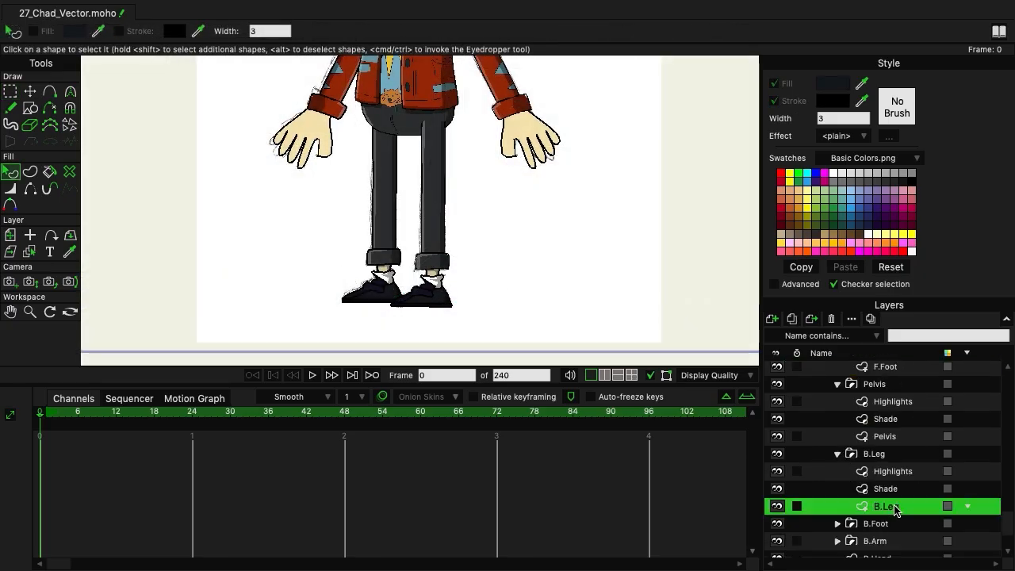
pyautogui.click(397, 190)
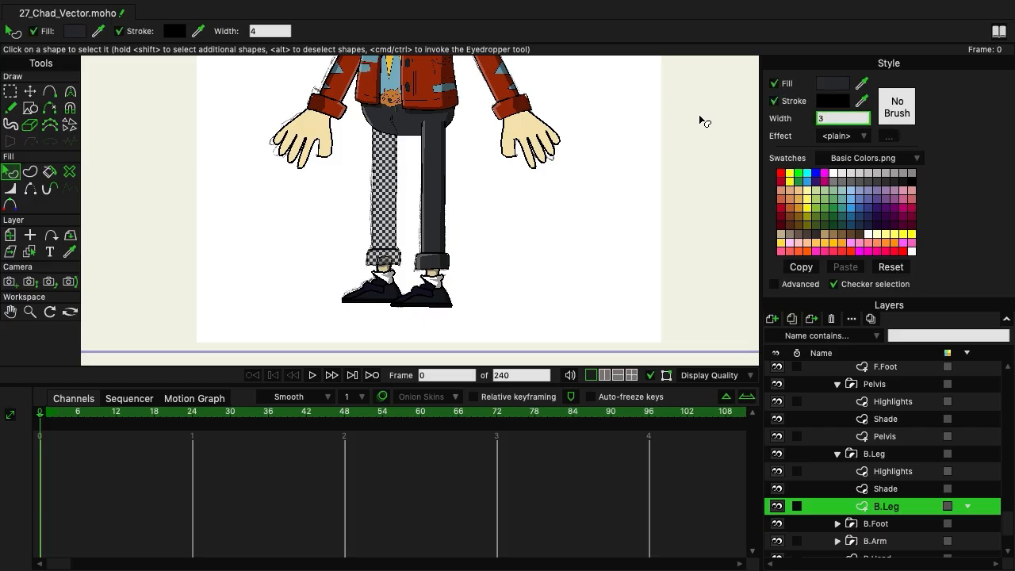
pyautogui.press('Return')
# Create a stroke-only shape with width 3 from all edges of the back foot in the B.Foot layer.
pyautogui.scroll(-3, 895, 500)
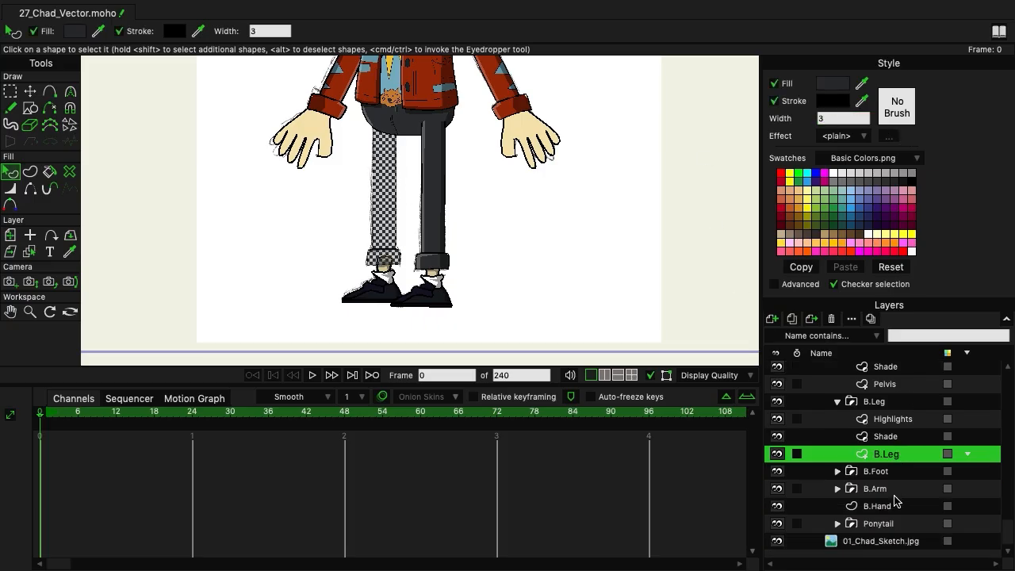
pyautogui.click(837, 471)
pyautogui.click(899, 507)
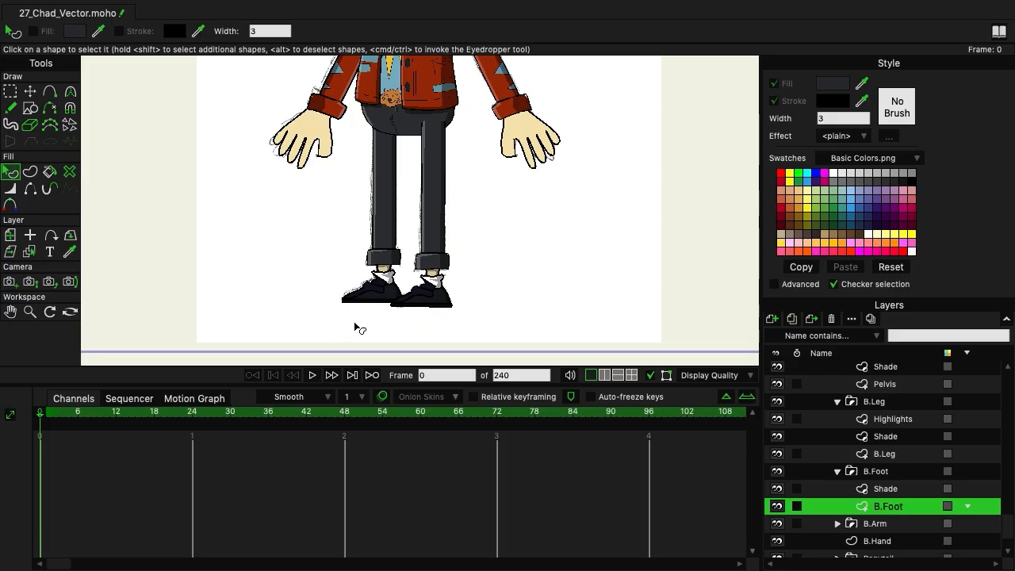
pyautogui.click(31, 171)
pyautogui.hotkey('ctrl', 'a')
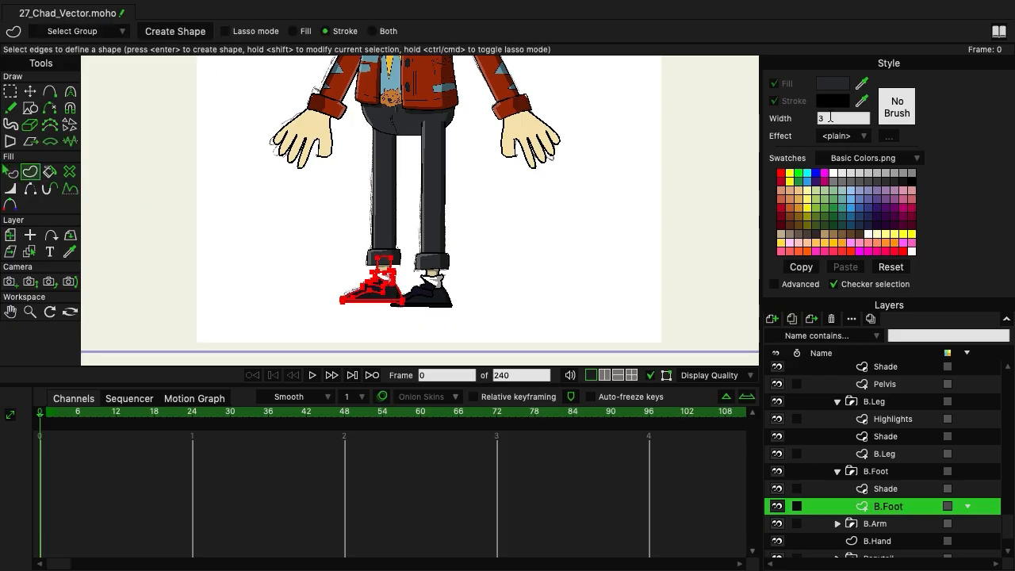
pyautogui.click(199, 39)
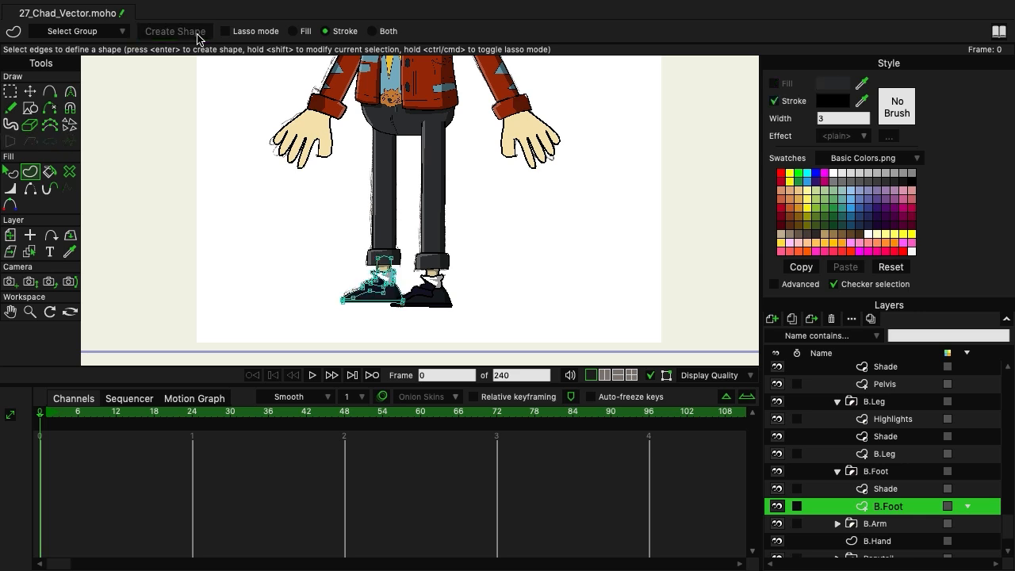
pyautogui.click(13, 93)
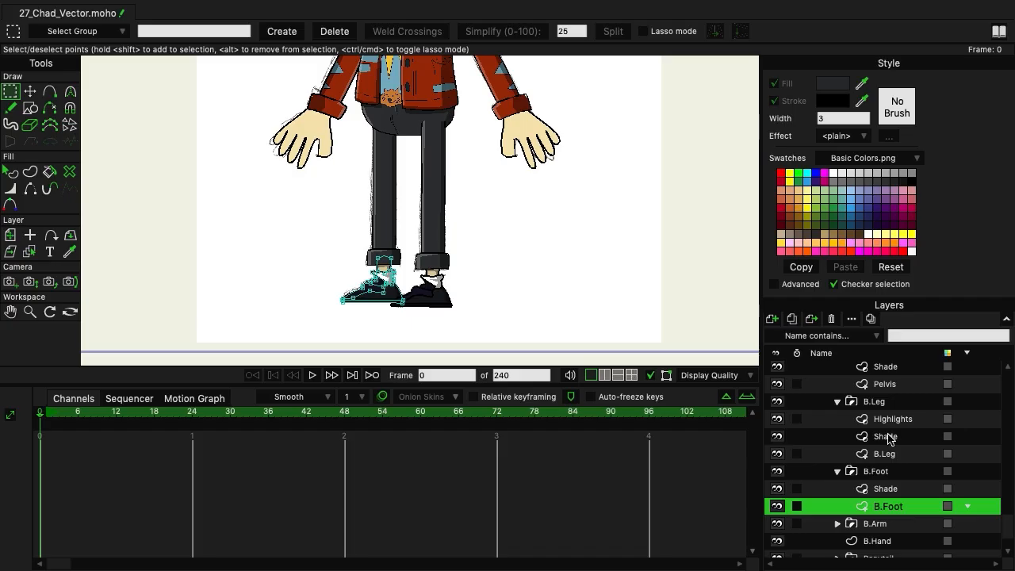
# Set the stroke width of the hand shape in the F.Hand layer to 3 and deselect it.
pyautogui.scroll(2, 891, 438)
pyautogui.scroll(7, 891, 439)
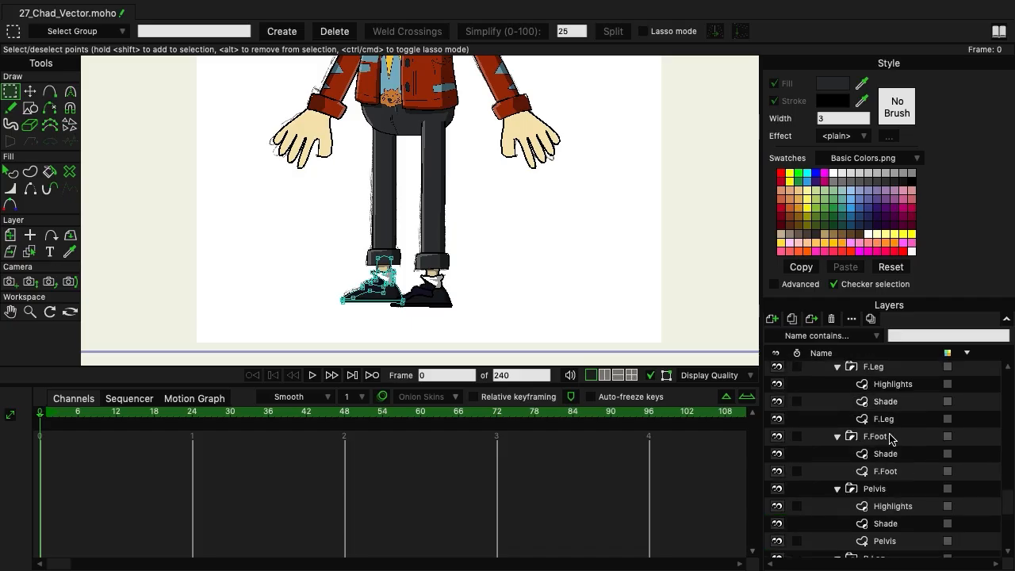
pyautogui.scroll(2, 891, 438)
pyautogui.scroll(6, 890, 439)
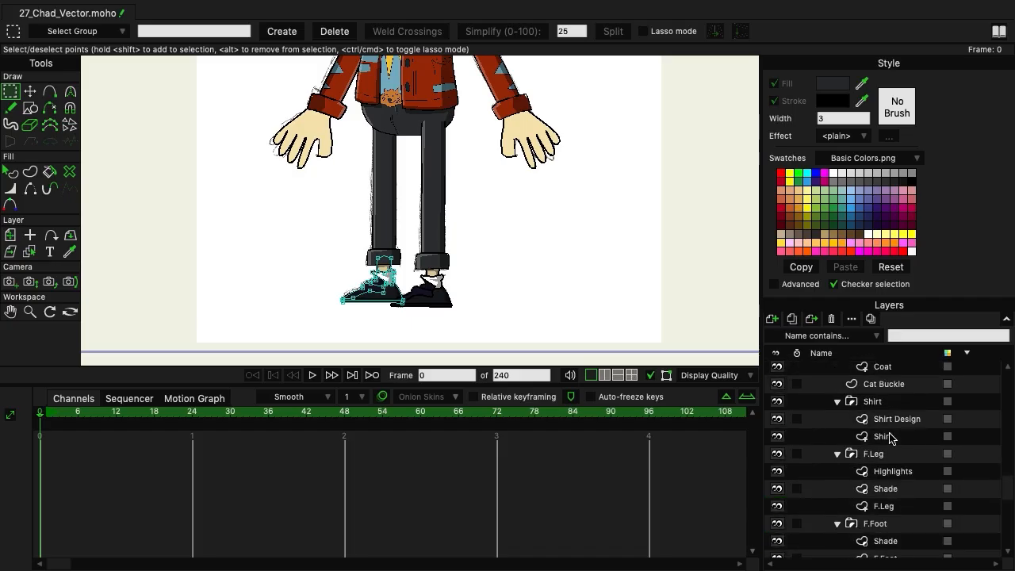
pyautogui.click(889, 453)
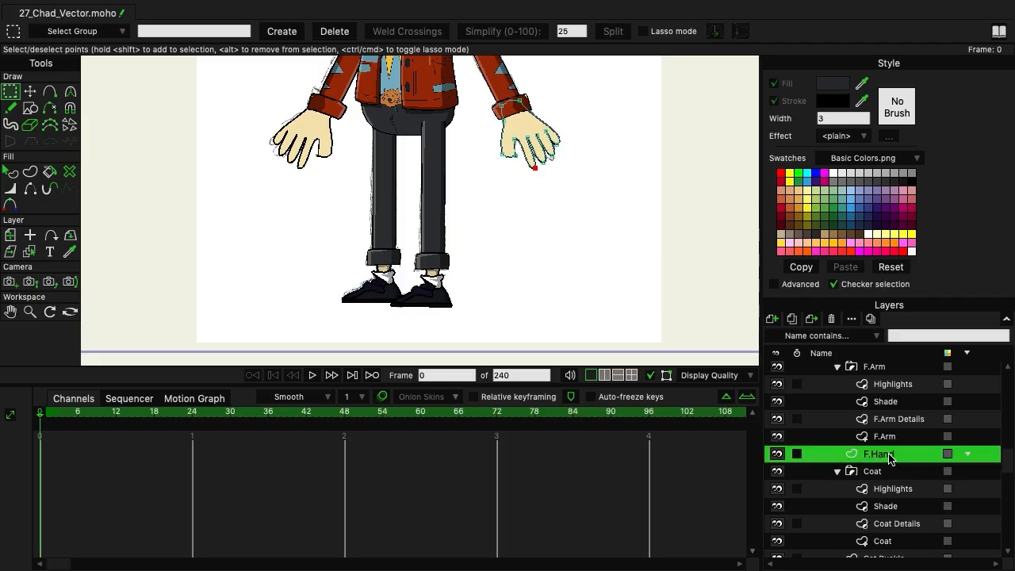
pyautogui.scroll(5, 539, 181)
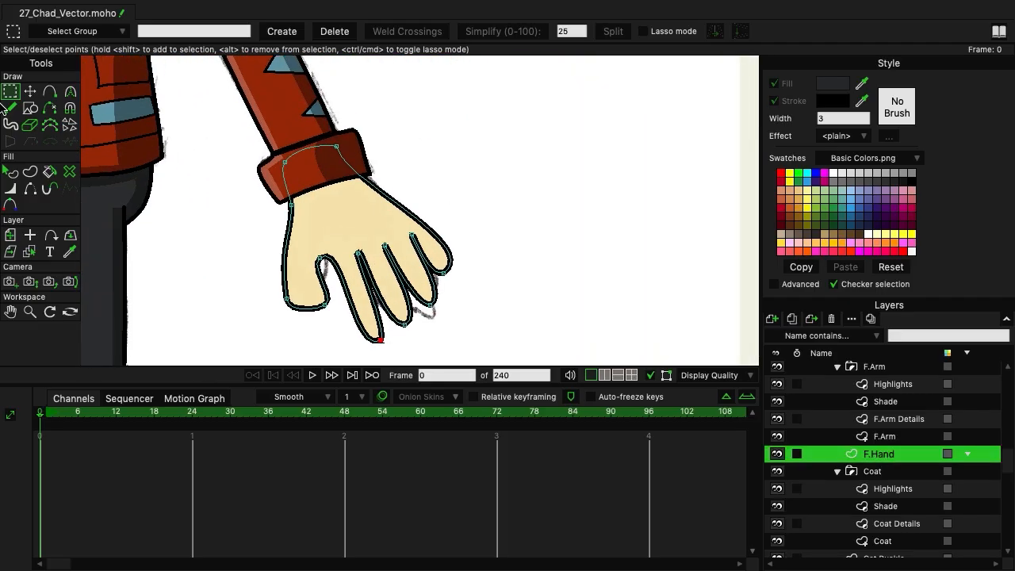
pyautogui.press('q')
pyautogui.click(293, 224)
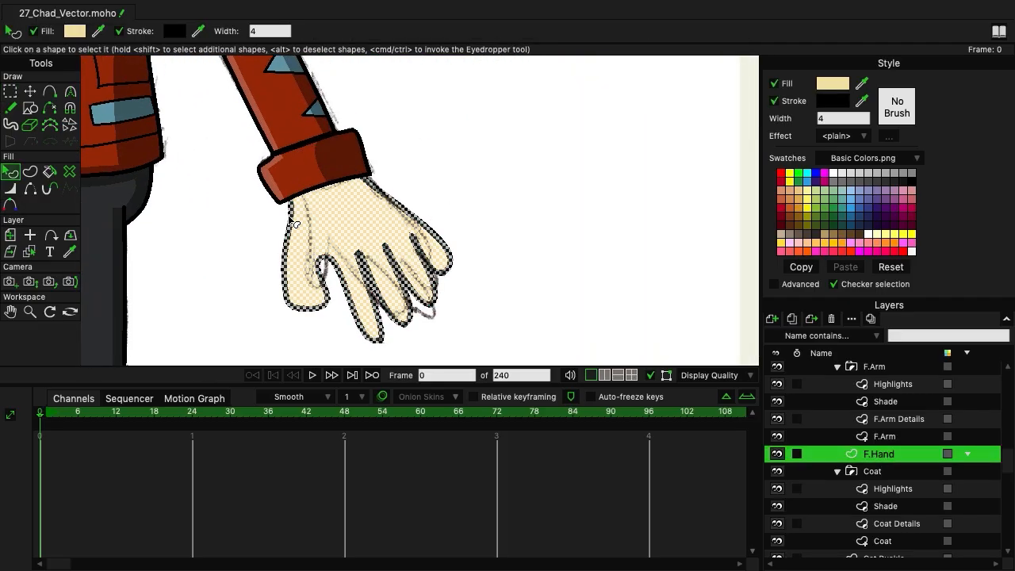
pyautogui.moveTo(829, 119); pyautogui.dragTo(706, 121)
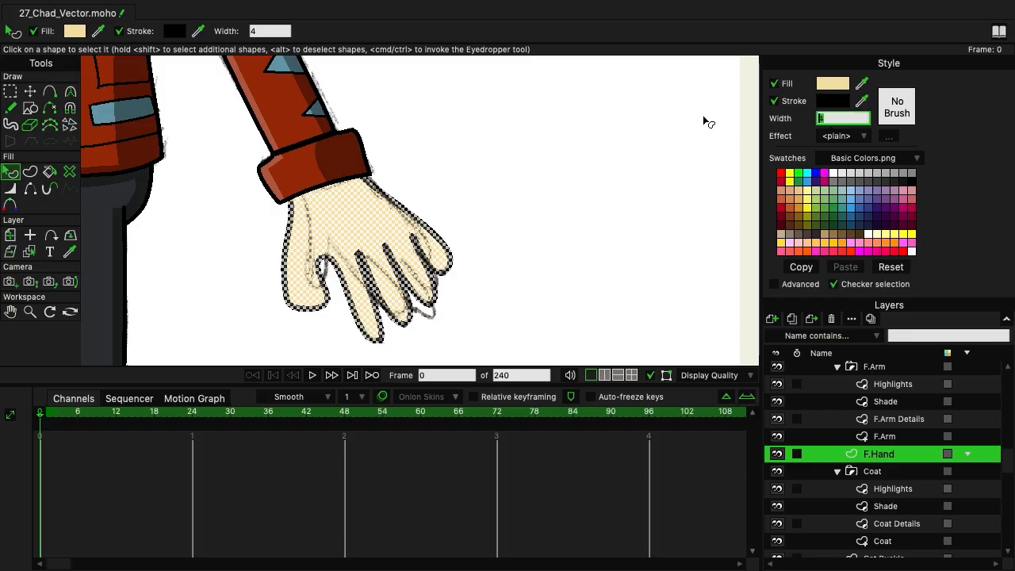
pyautogui.press('Return')
pyautogui.click(521, 195)
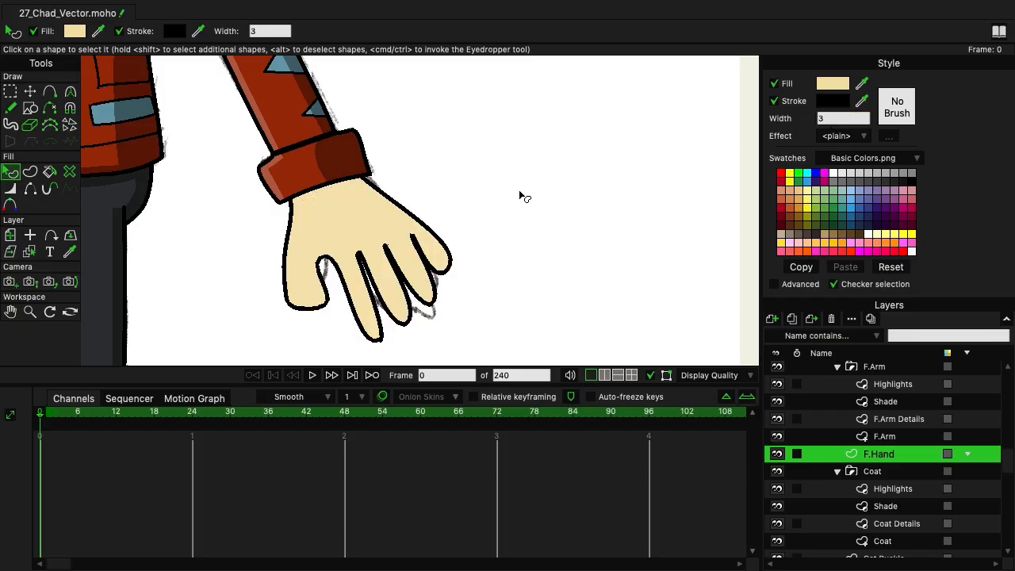
# Set the stroke width of the hand shape on the B.Hand layer to 3.
pyautogui.scroll(-3, 521, 197)
pyautogui.hscroll(-2, 493, 279)
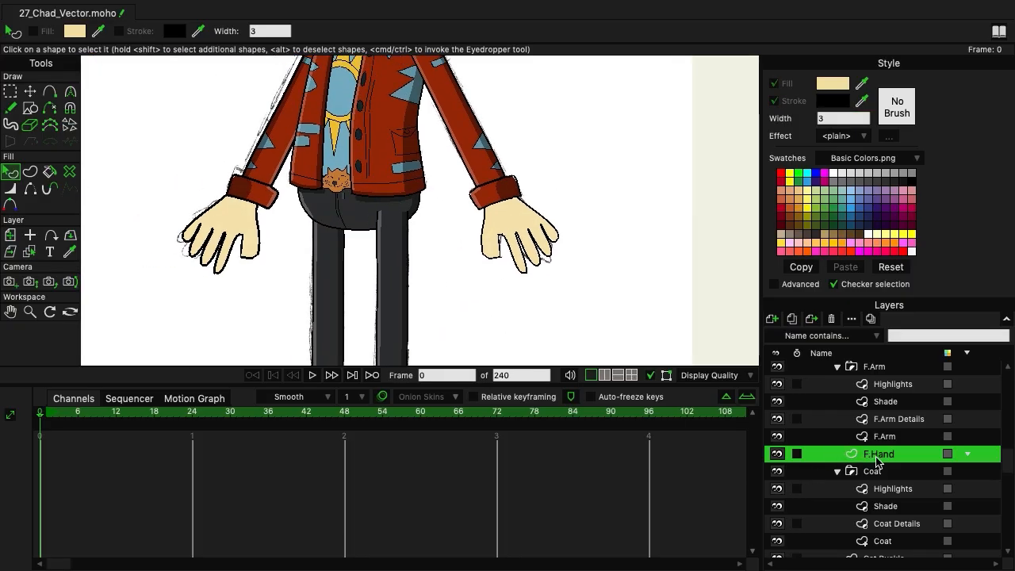
pyautogui.scroll(-10, 888, 479)
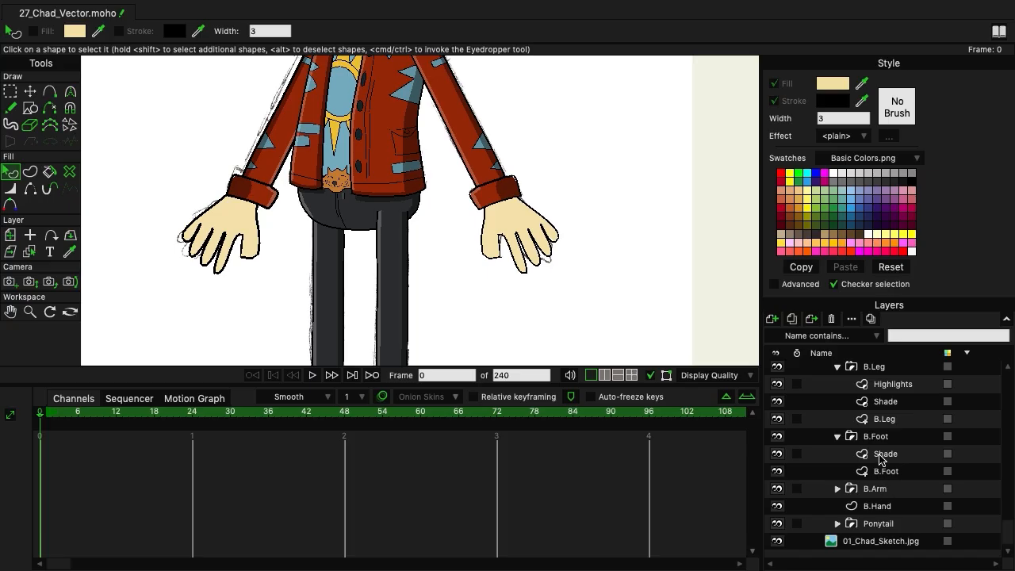
pyautogui.click(888, 509)
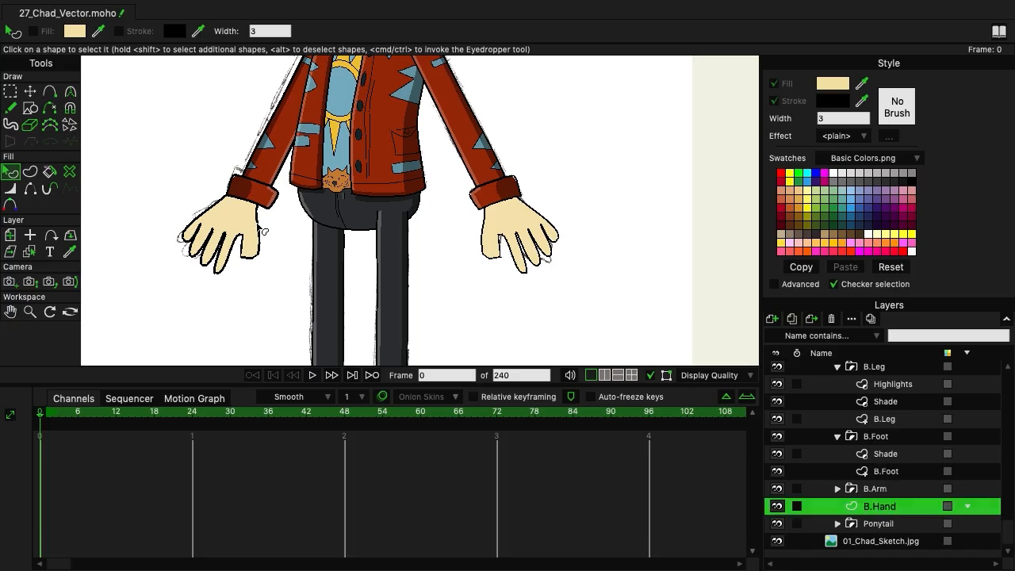
pyautogui.click(263, 231)
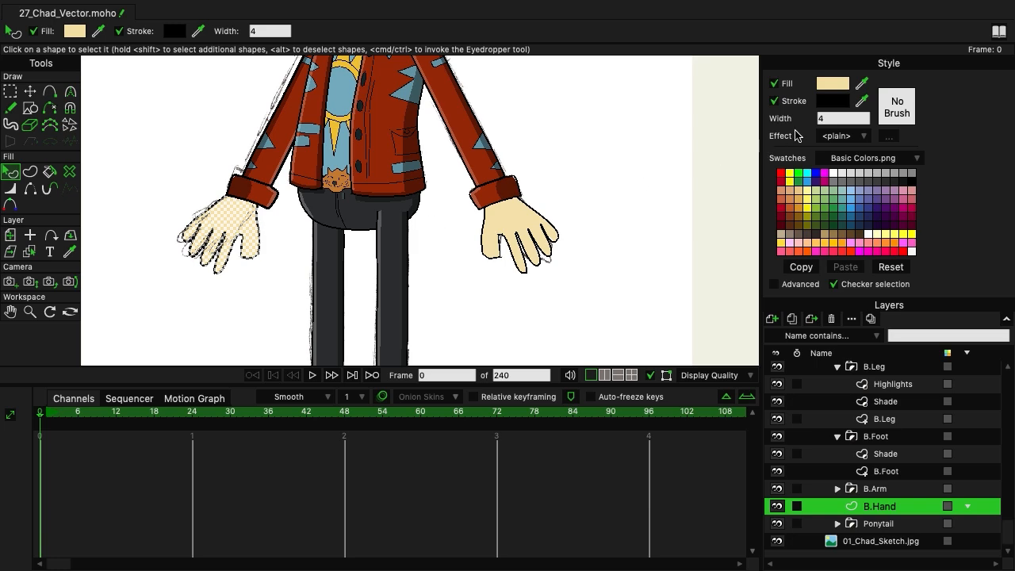
pyautogui.click(829, 119)
pyautogui.click(749, 117)
# Expand the Ponytail group and set the stroke width of the inner hair lines on its Ponytail layer to 3.
pyautogui.scroll(5, 573, 227)
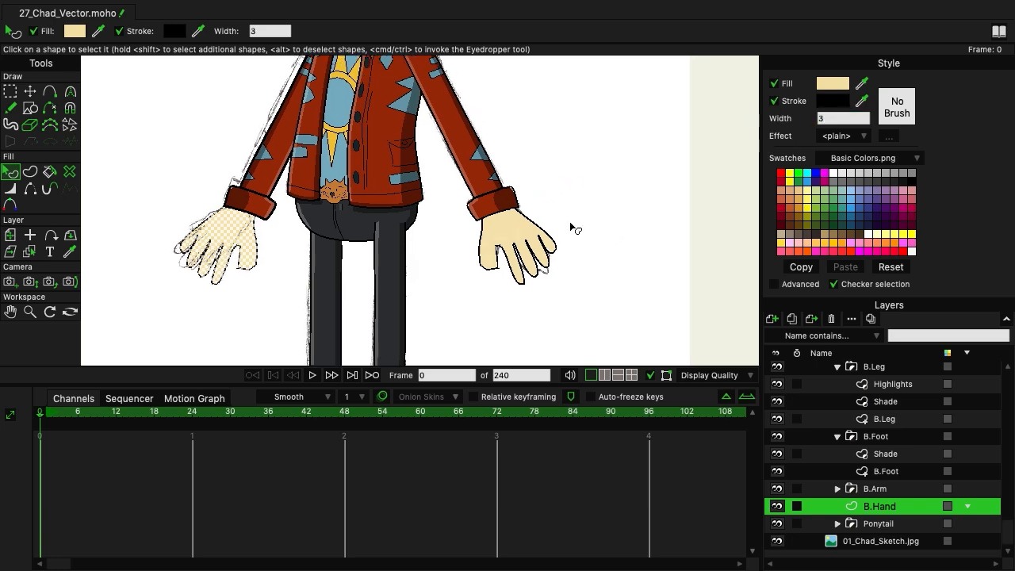
pyautogui.click(837, 523)
pyautogui.click(887, 524)
pyautogui.scroll(3, 528, 214)
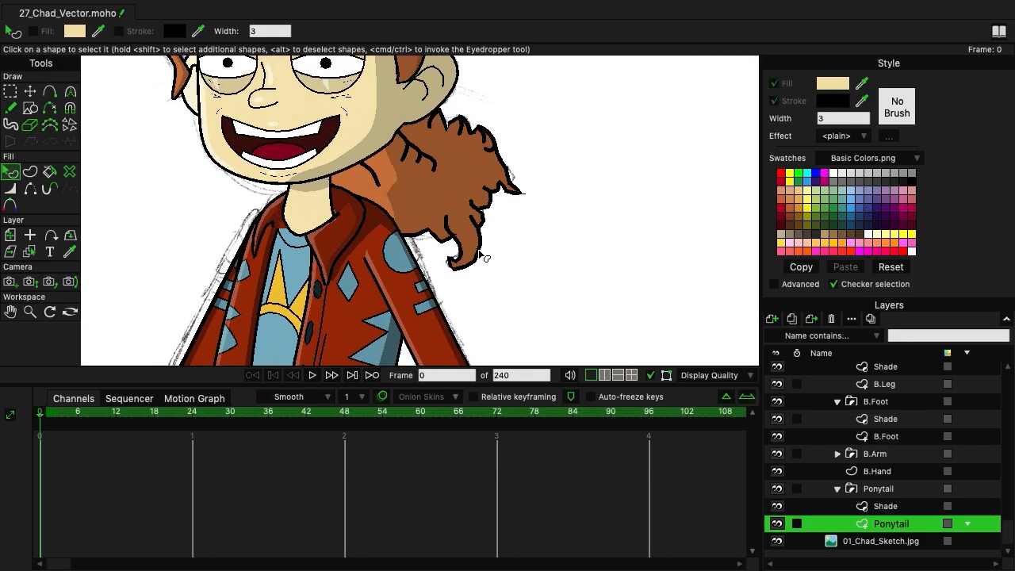
pyautogui.click(485, 252)
pyautogui.click(839, 118)
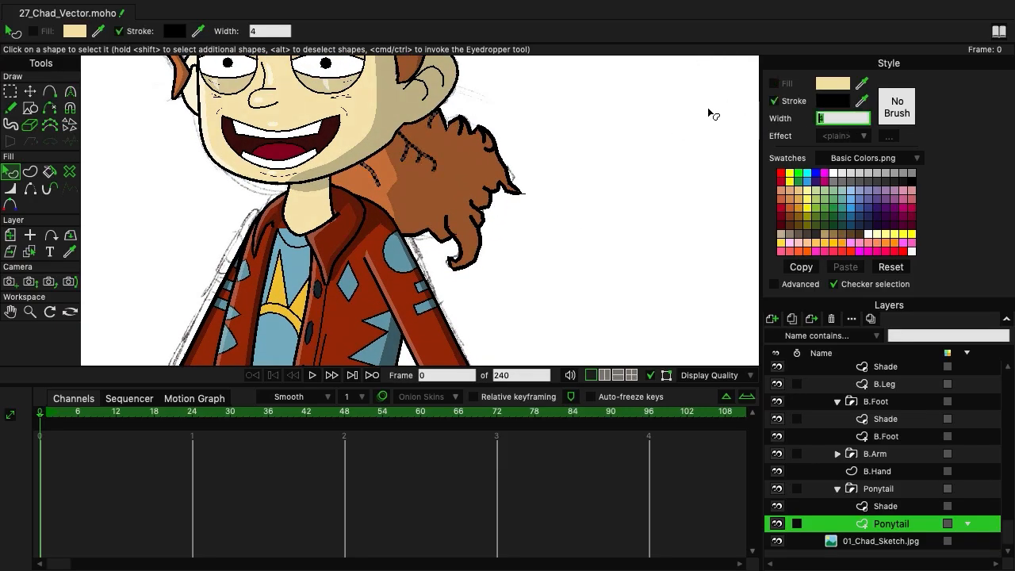
pyautogui.click(482, 152)
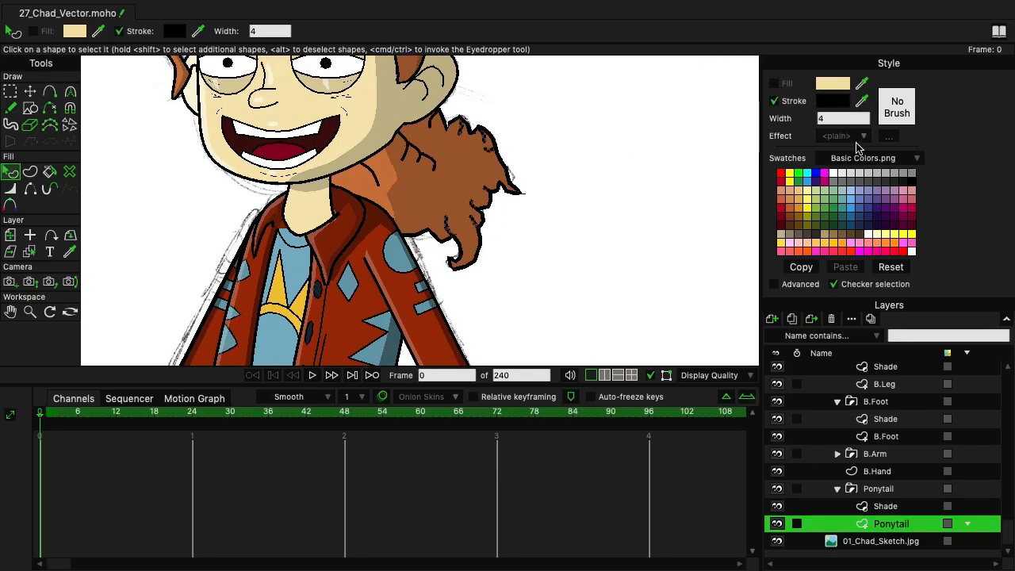
pyautogui.click(825, 119)
pyautogui.write('3')
pyautogui.press('Return')
# Set the stroke width of the filled ponytail shape to 3 and deselect it.
pyautogui.click(394, 188)
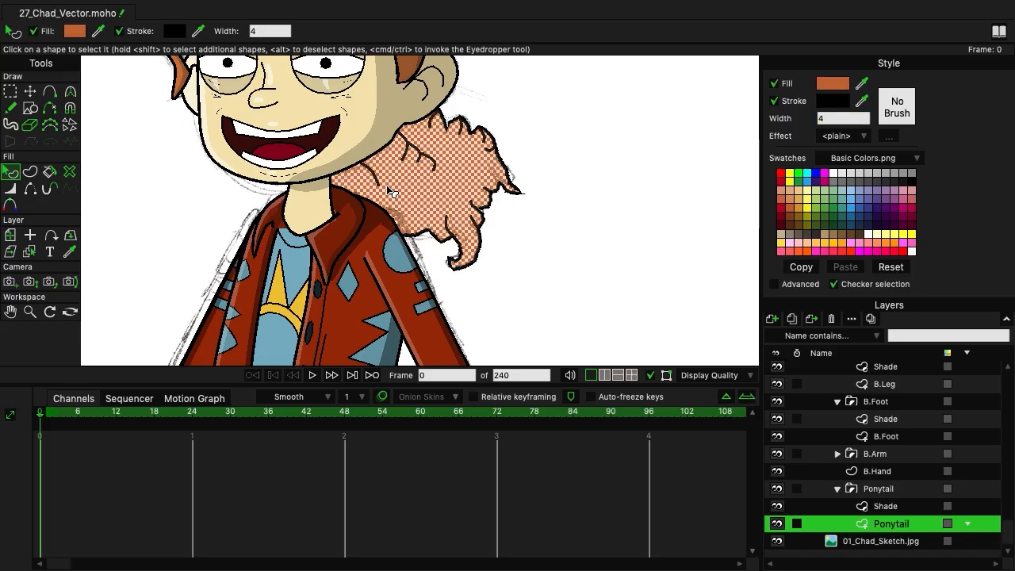
pyautogui.click(830, 119)
pyautogui.write('3')
pyautogui.press('Return')
pyautogui.click(606, 218)
pyautogui.scroll(-5, 613, 224)
pyautogui.scroll(2, 358, 232)
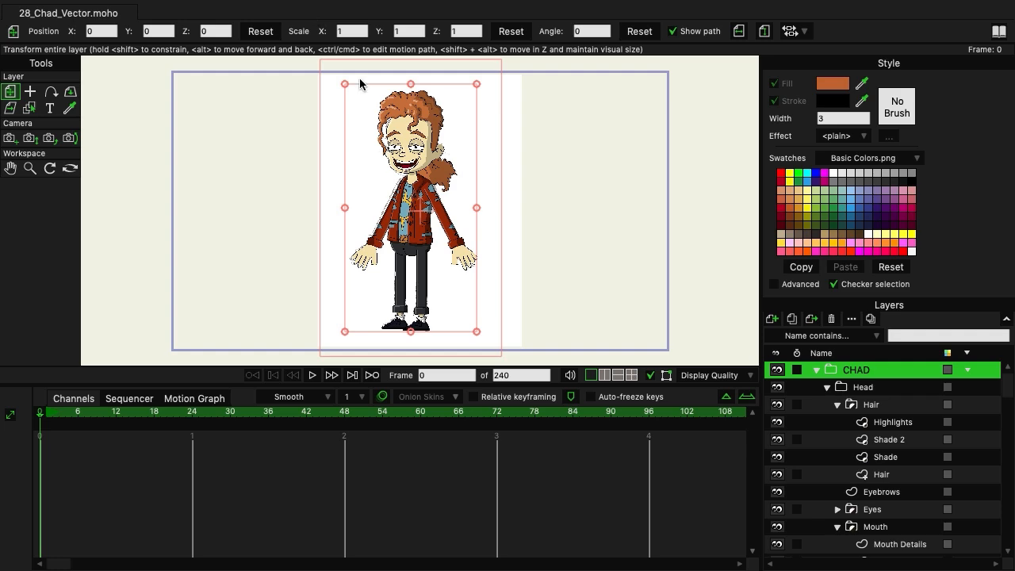
# On the Hair layer, nudge the outline point in the notch between the first two curls at the top of the head.
pyautogui.scroll(5, 396, 164)
pyautogui.scroll(4, 600, 153)
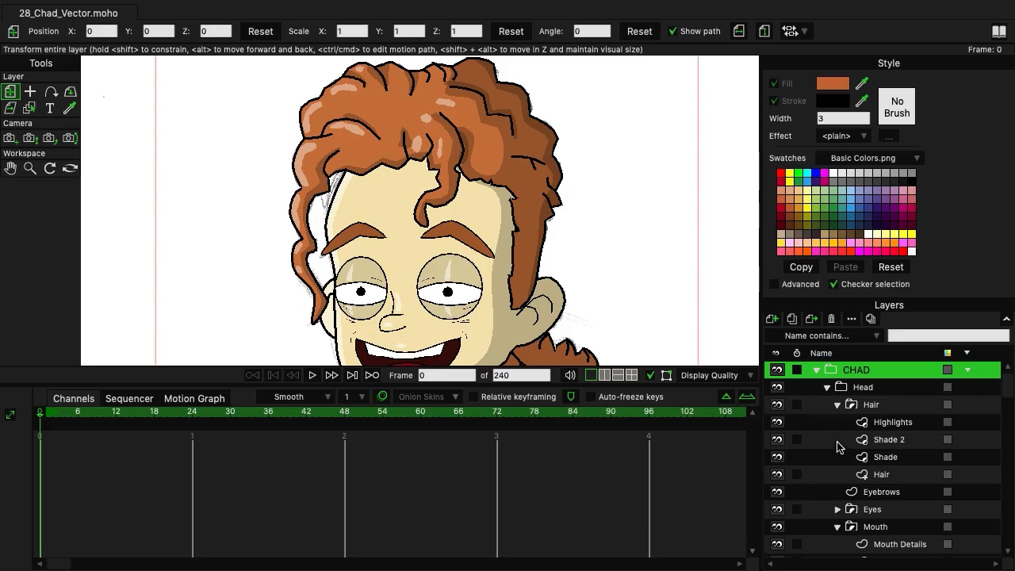
pyautogui.moveTo(525, 178); pyautogui.dragTo(547, 243)
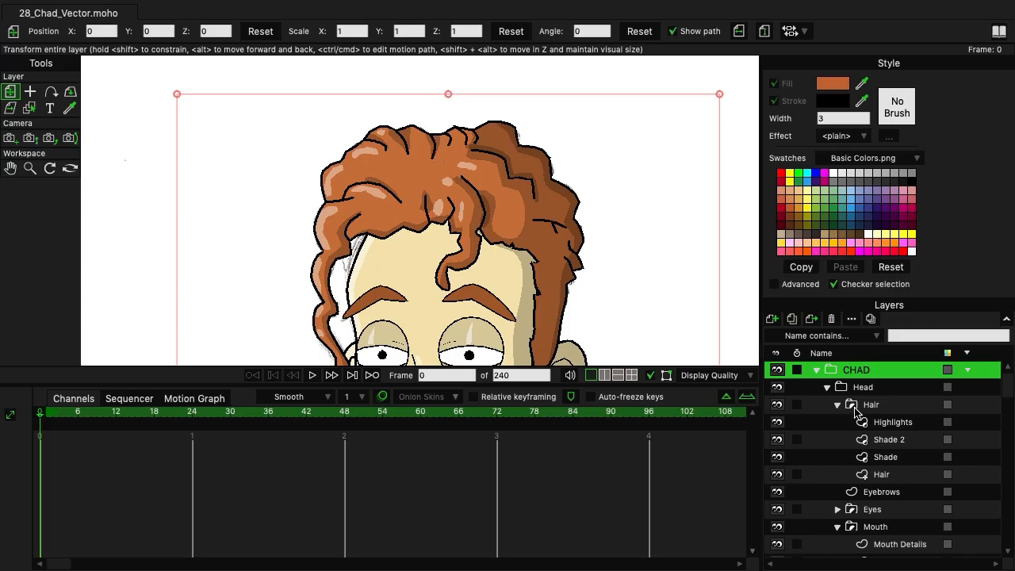
pyautogui.click(880, 474)
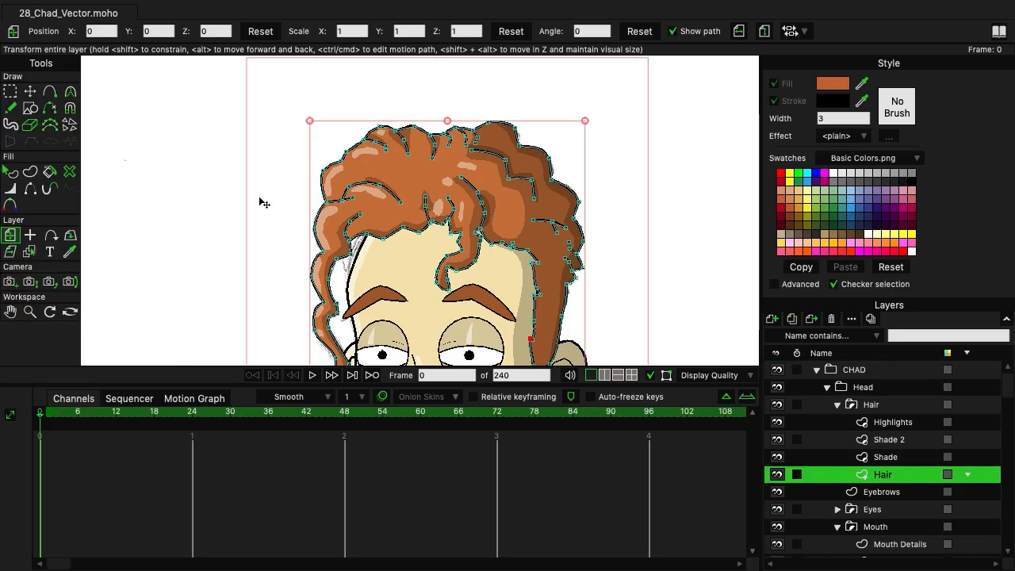
pyautogui.click(30, 91)
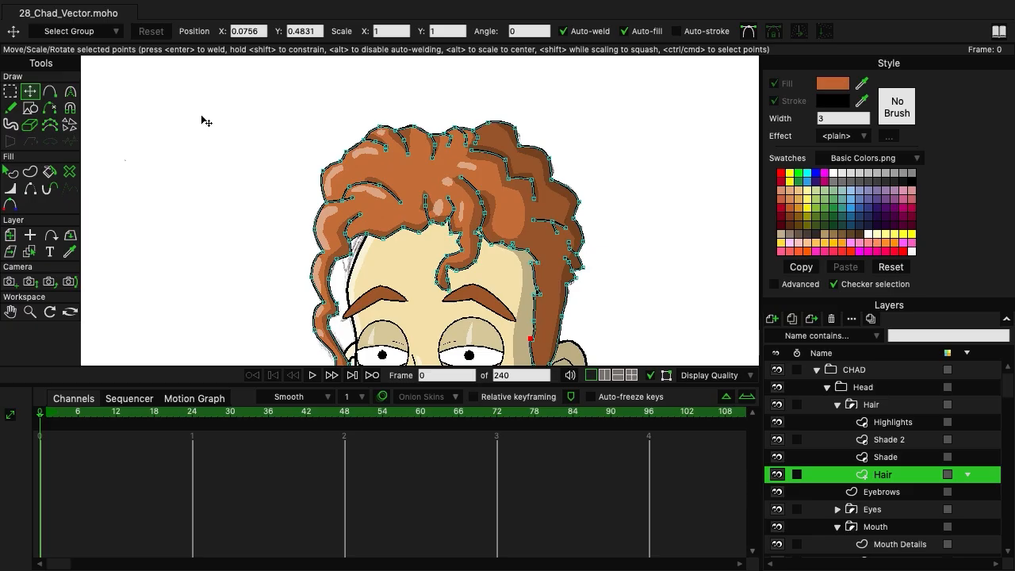
pyautogui.scroll(5, 428, 170)
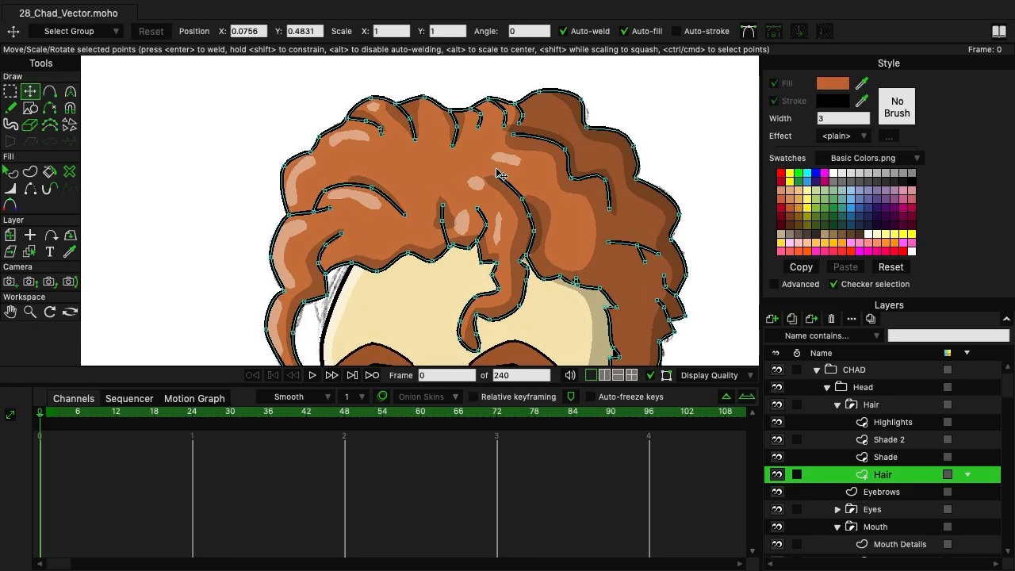
pyautogui.moveTo(446, 173); pyautogui.dragTo(421, 192)
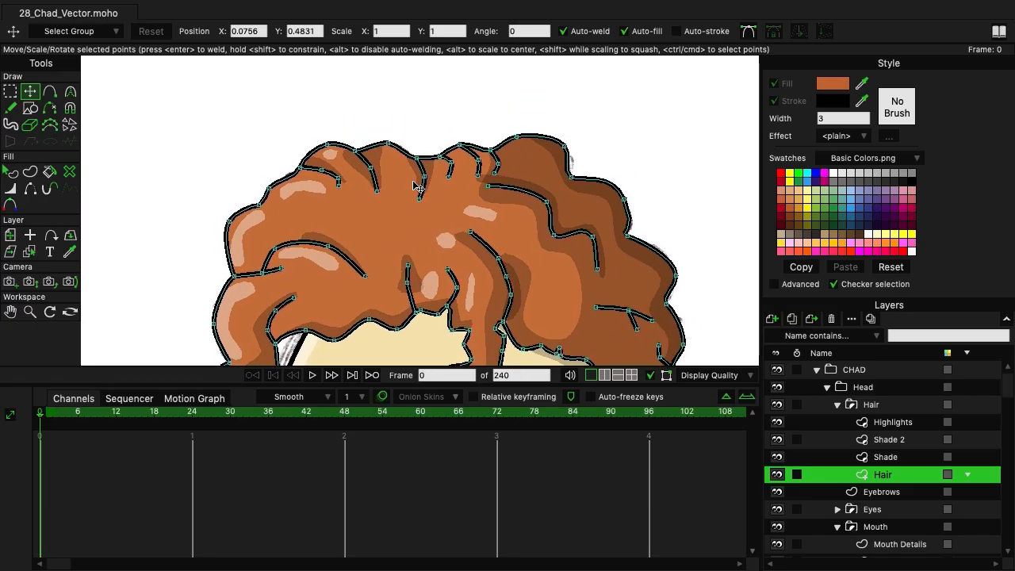
pyautogui.click(358, 154)
pyautogui.moveTo(359, 155); pyautogui.dragTo(360, 158)
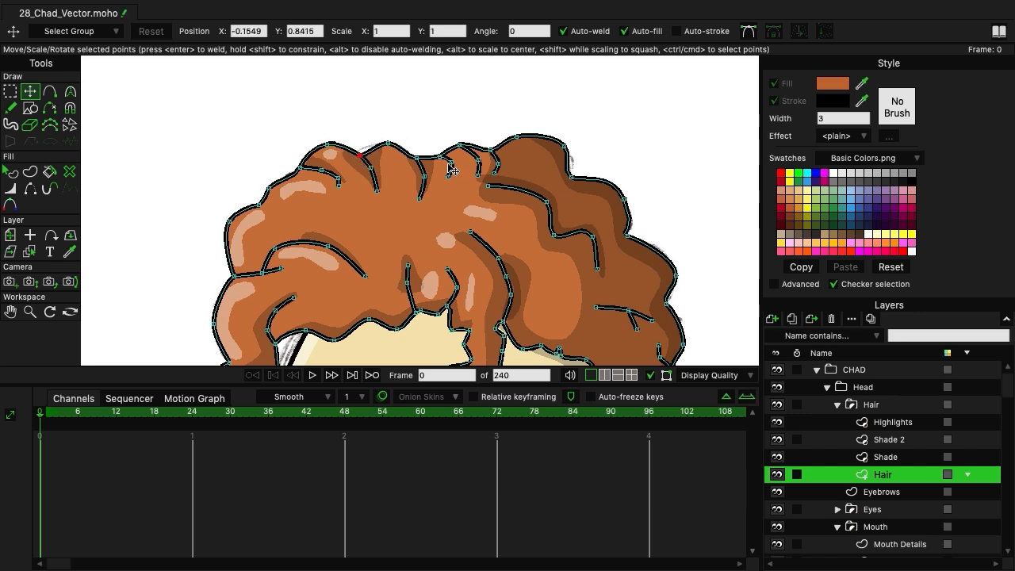
# Reshape the notch and neighbouring curl at the hair's top centre by adjusting Bezier handles and moving the curl's outline point up and right.
pyautogui.click(70, 92)
pyautogui.moveTo(397, 143)
pyautogui.mouseDown()
pyautogui.moveTo(415, 142)
pyautogui.moveTo(364, 143)
pyautogui.moveTo(412, 150)
pyautogui.moveTo(421, 172)
pyautogui.mouseUp()
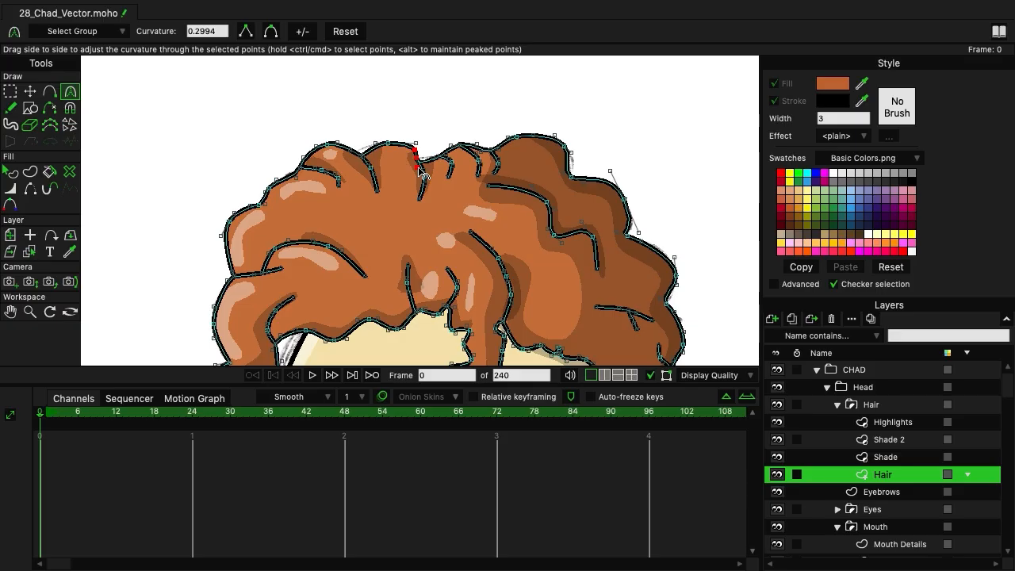
pyautogui.click(30, 92)
pyautogui.moveTo(440, 158); pyautogui.dragTo(436, 144)
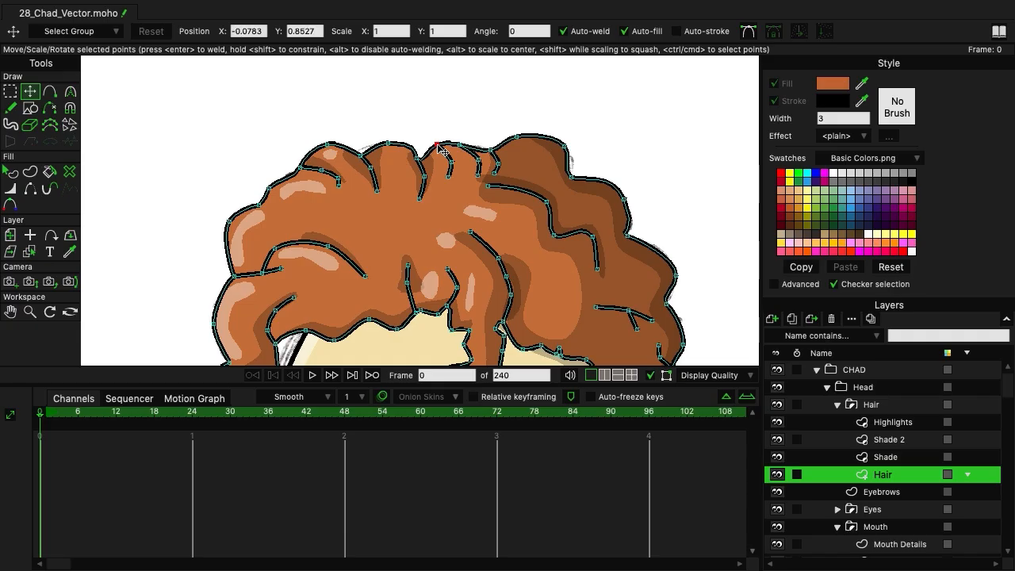
pyautogui.click(69, 92)
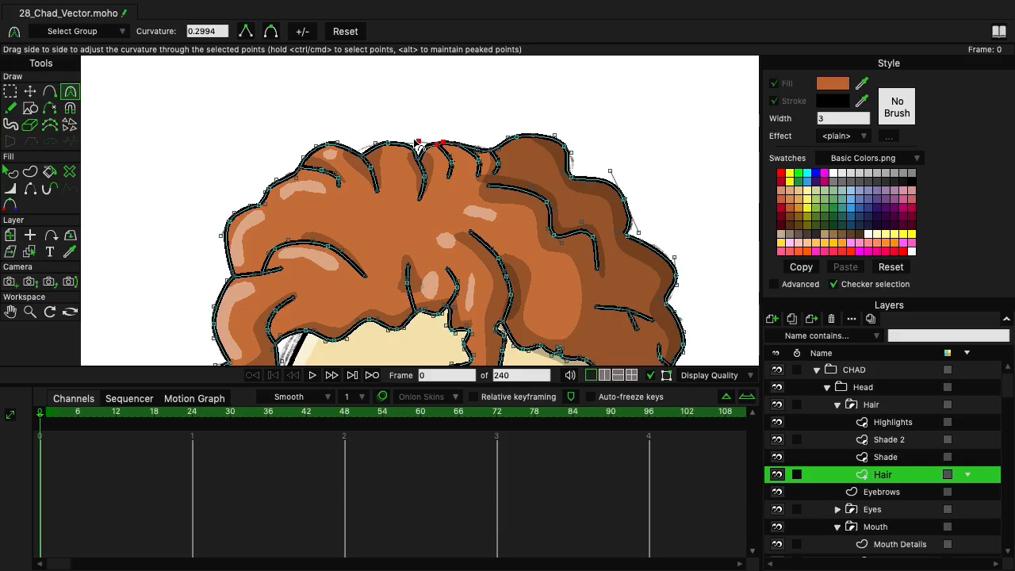
pyautogui.keyDown('ctrl'); pyautogui.click(415, 137); pyautogui.keyUp('ctrl')
pyautogui.click(29, 91)
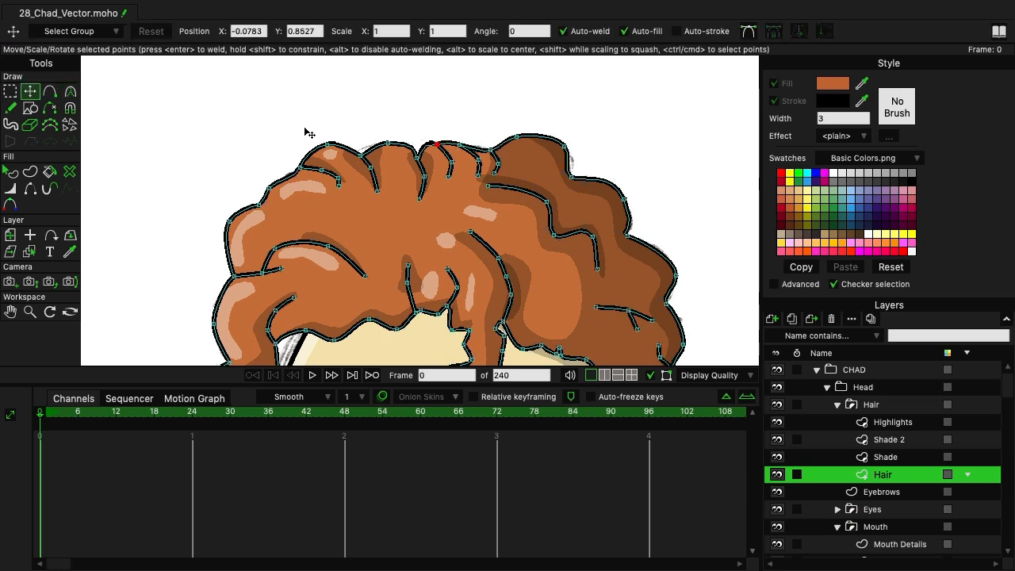
pyautogui.moveTo(439, 149); pyautogui.dragTo(446, 147)
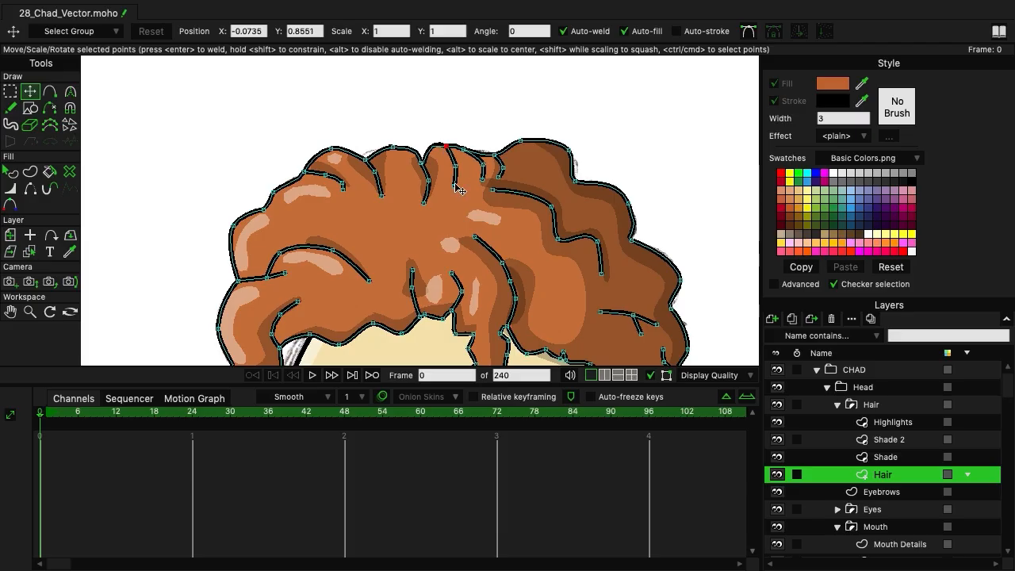
# Delete the two points of the short inner strand line hanging from the top centre curl.
pyautogui.click(453, 187)
pyautogui.press('Delete')
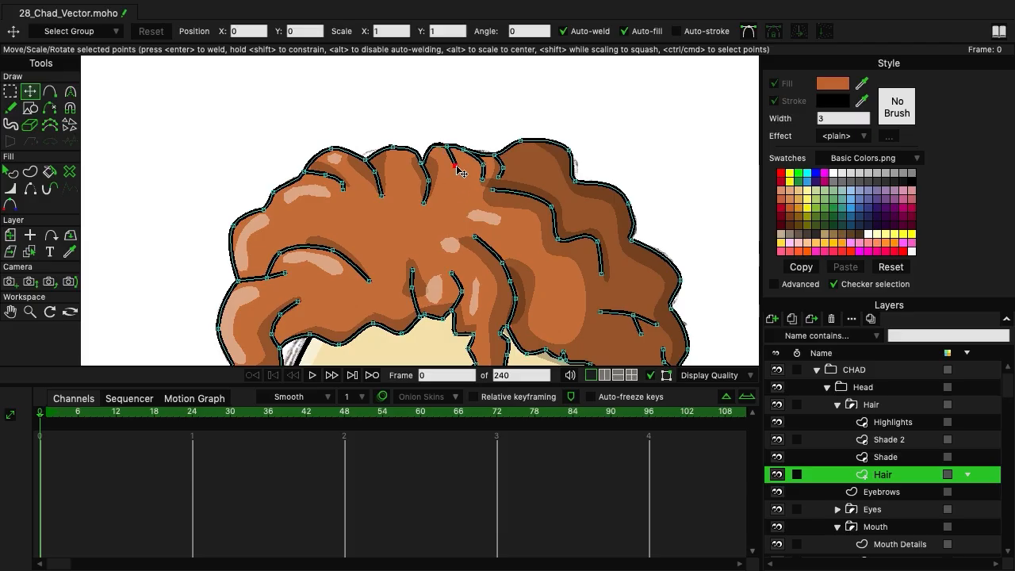
pyautogui.click(456, 166)
pyautogui.press('Delete')
# Reposition the points of the next short strand, the notch beside it and the crest of the large back curl.
pyautogui.click(421, 162)
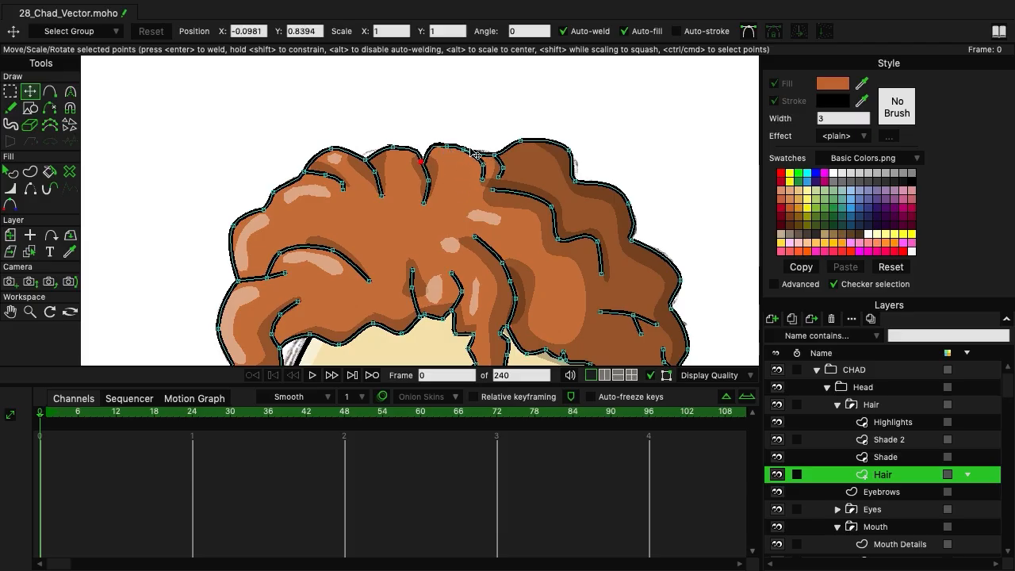
pyautogui.click(463, 146)
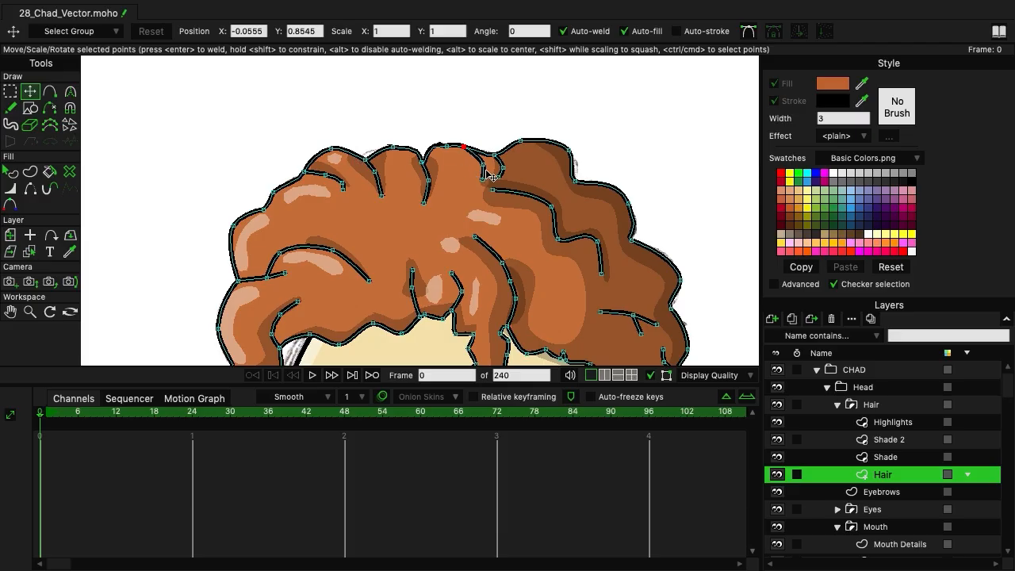
pyautogui.click(481, 172)
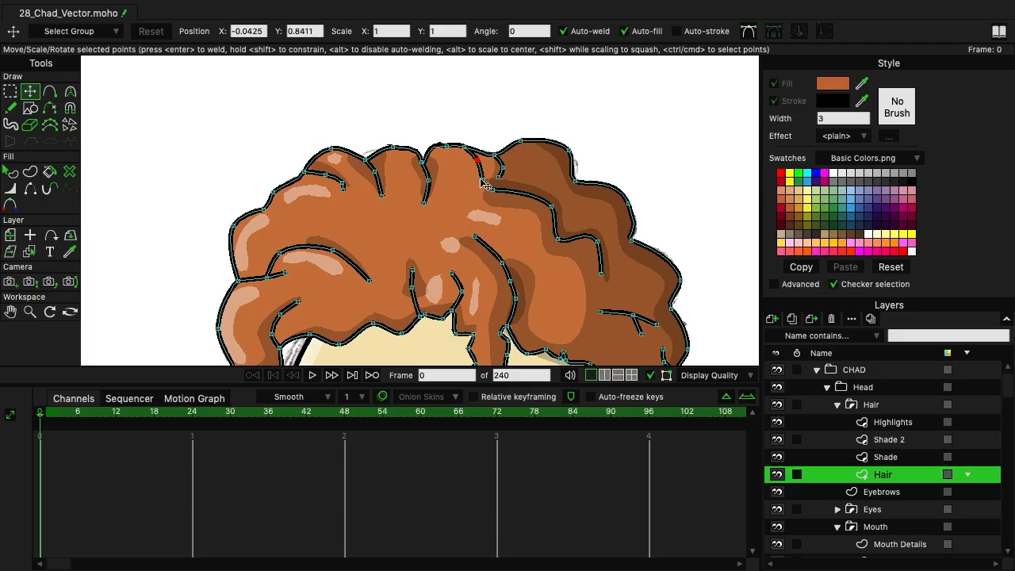
pyautogui.moveTo(493, 155); pyautogui.dragTo(487, 156)
pyautogui.moveTo(519, 141); pyautogui.dragTo(500, 139)
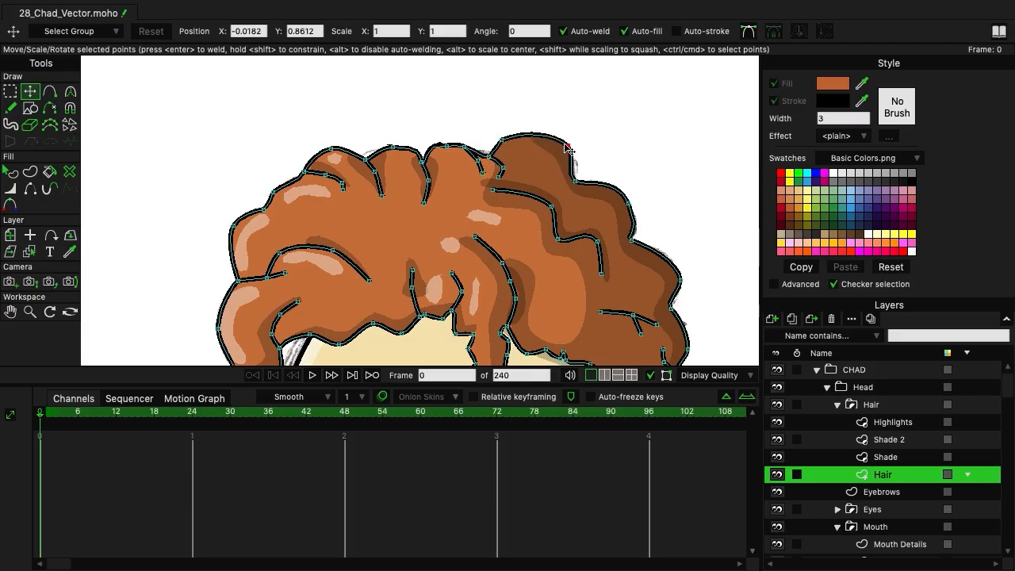
# Adjust the Bezier handles of the back curls so the hair outline bulges more roundly.
pyautogui.moveTo(565, 145); pyautogui.dragTo(530, 117)
pyautogui.click(74, 95)
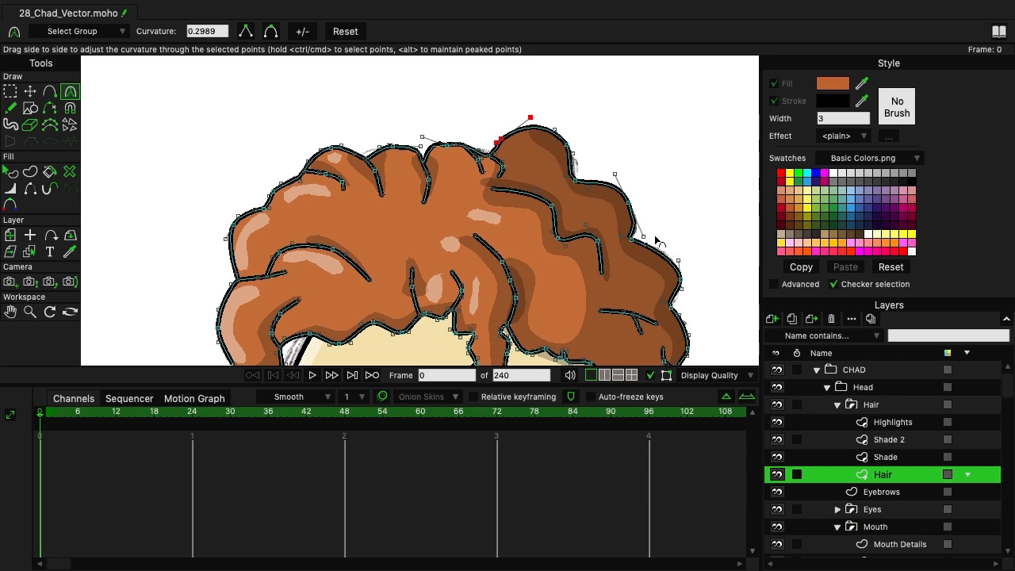
pyautogui.moveTo(655, 236); pyautogui.dragTo(525, 176)
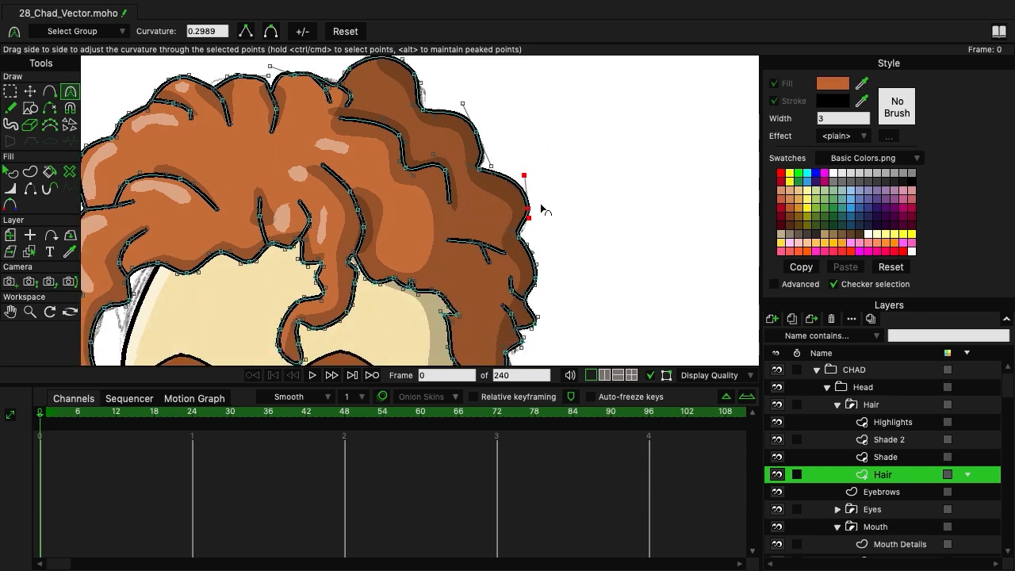
pyautogui.click(530, 245)
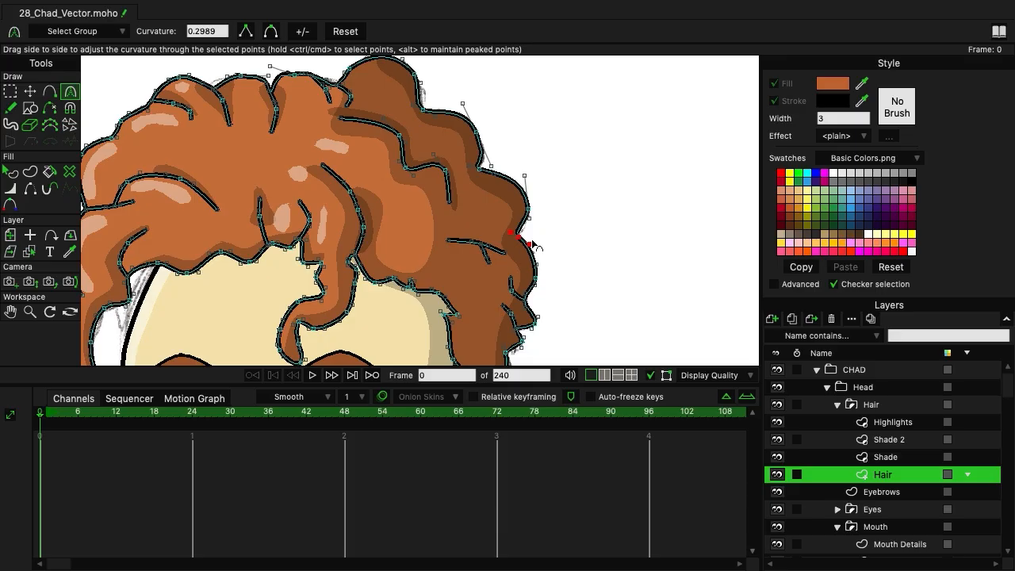
# Reposition the lower end point of the short strand line beside the large back curl.
pyautogui.moveTo(501, 199); pyautogui.dragTo(640, 237)
pyautogui.click(10, 91)
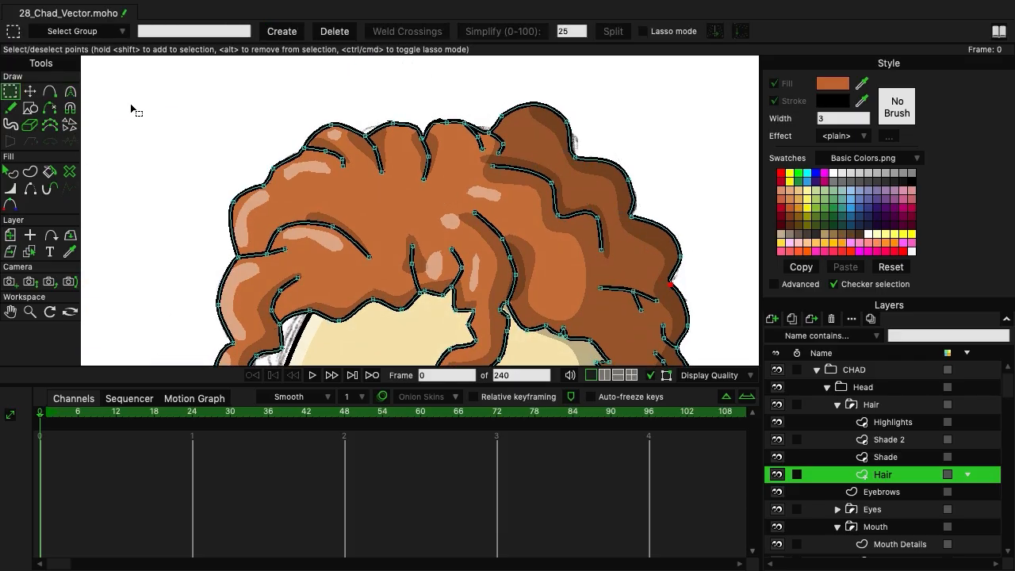
pyautogui.click(29, 91)
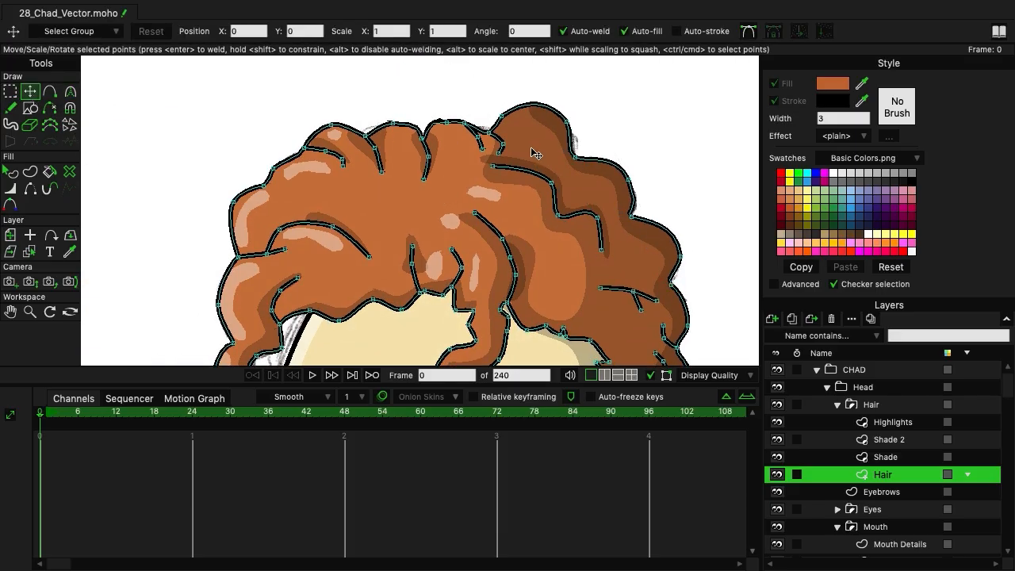
pyautogui.moveTo(500, 158); pyautogui.dragTo(483, 151)
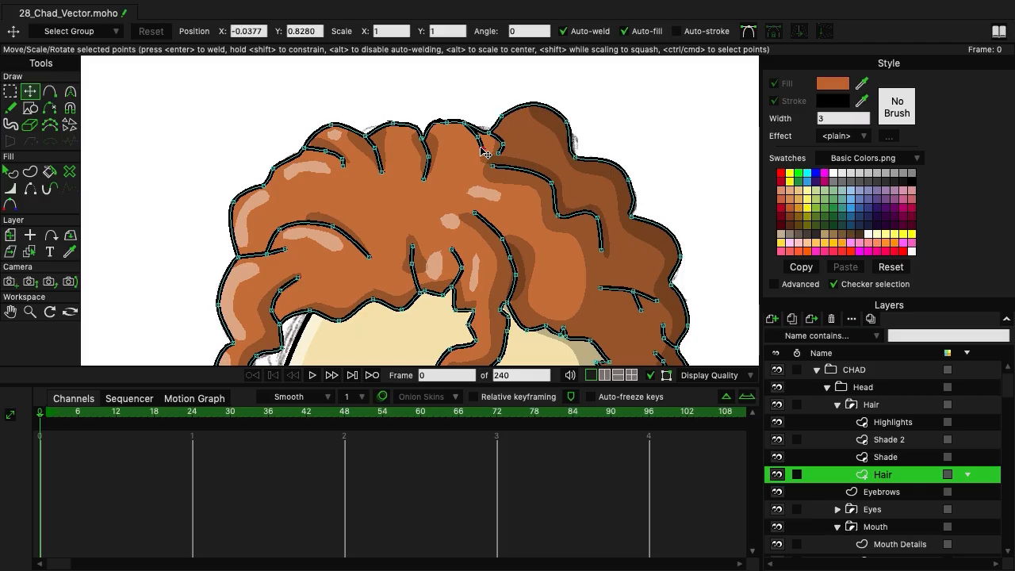
pyautogui.hotkey('ctrl', 'a')
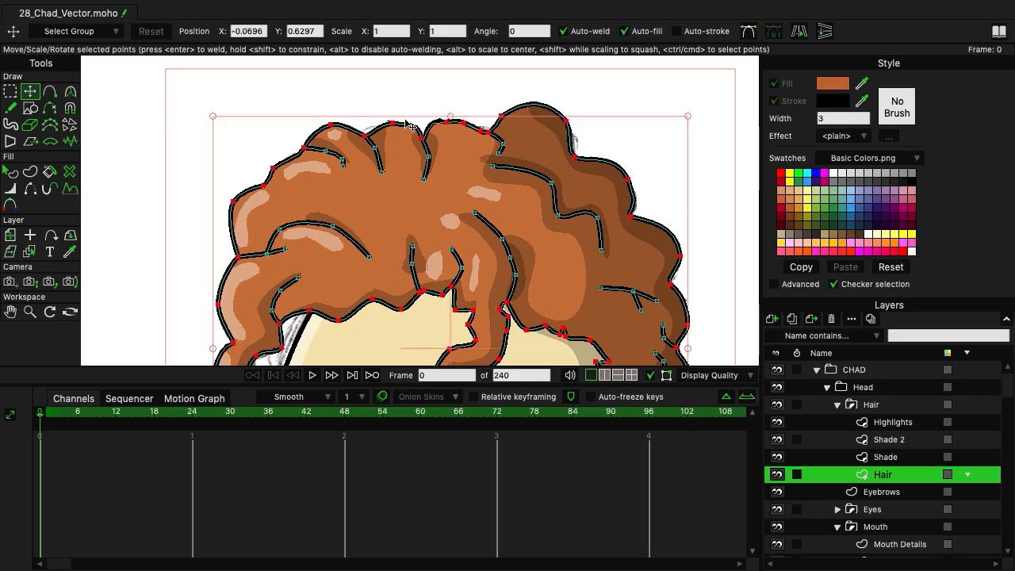
pyautogui.click(10, 92)
pyautogui.click(211, 127)
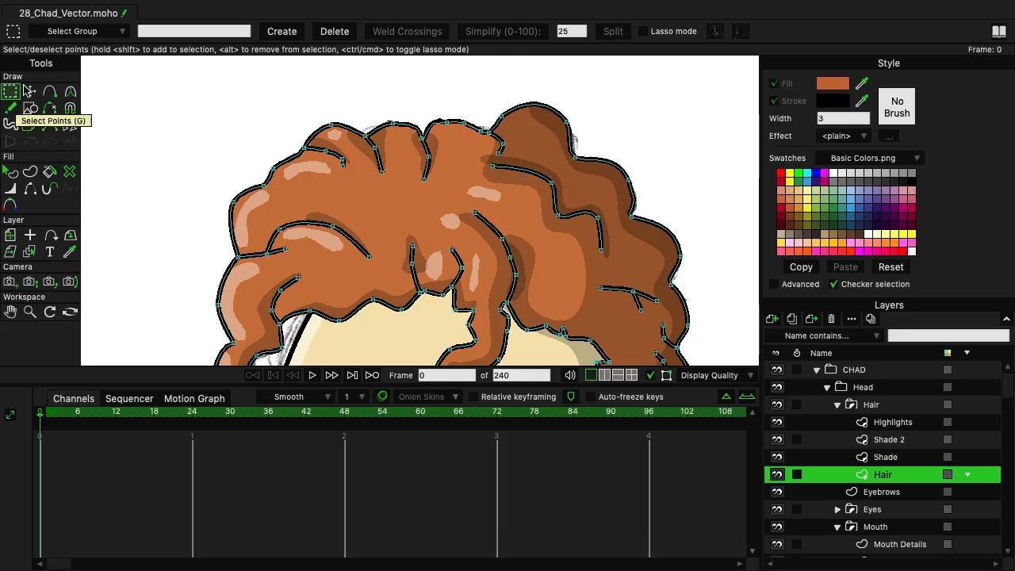
# Adjust the Bezier handles of the wavy inner strand line below the back curls so both of its arcs bend more roundly.
pyautogui.click(70, 92)
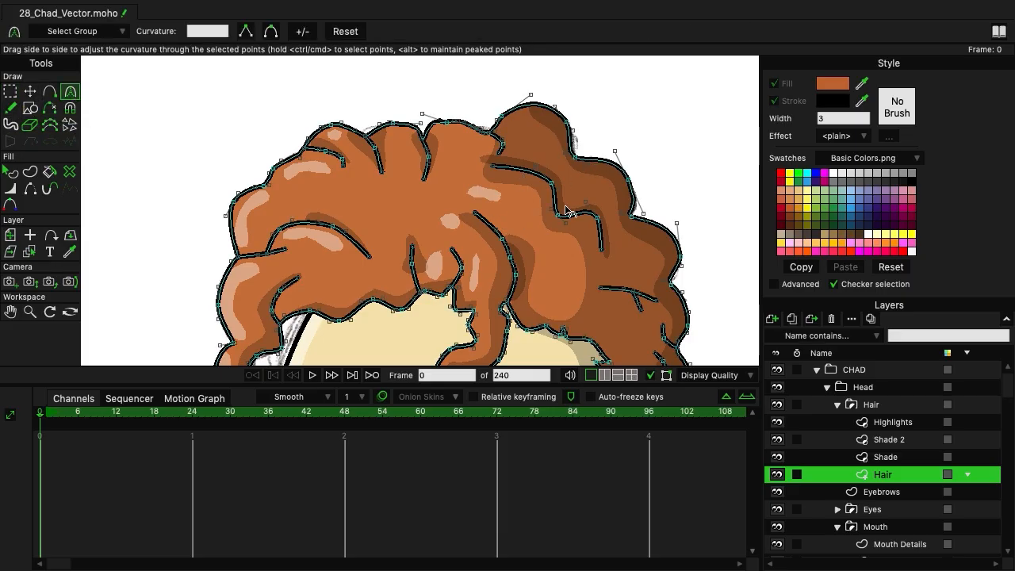
pyautogui.moveTo(552, 212); pyautogui.dragTo(575, 210)
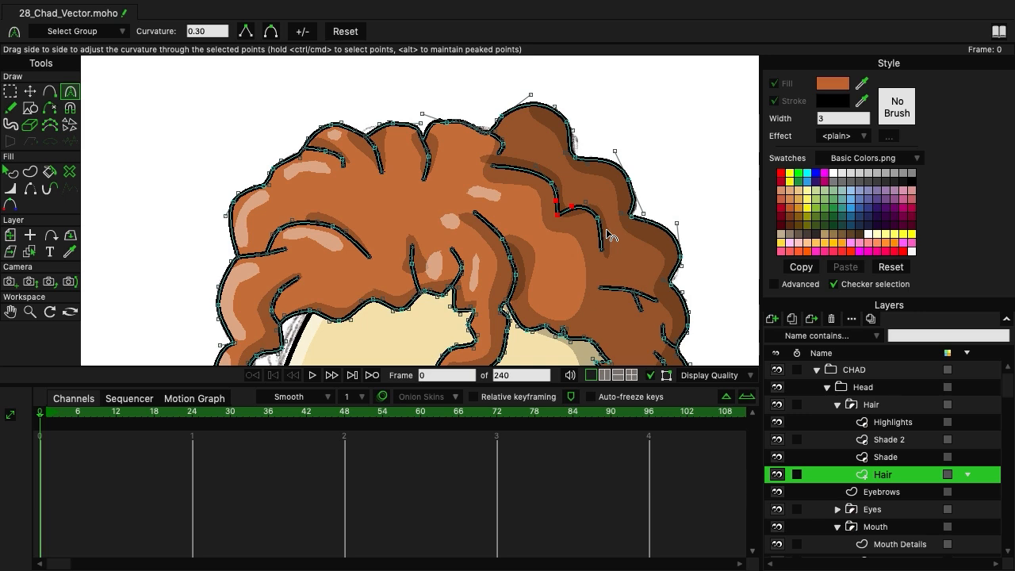
pyautogui.click(605, 230)
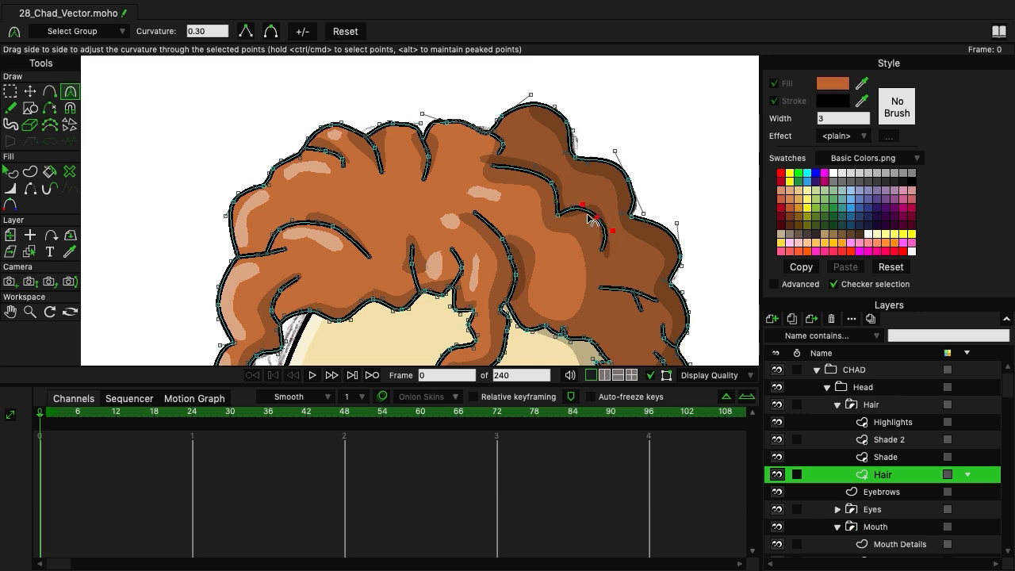
pyautogui.click(552, 184)
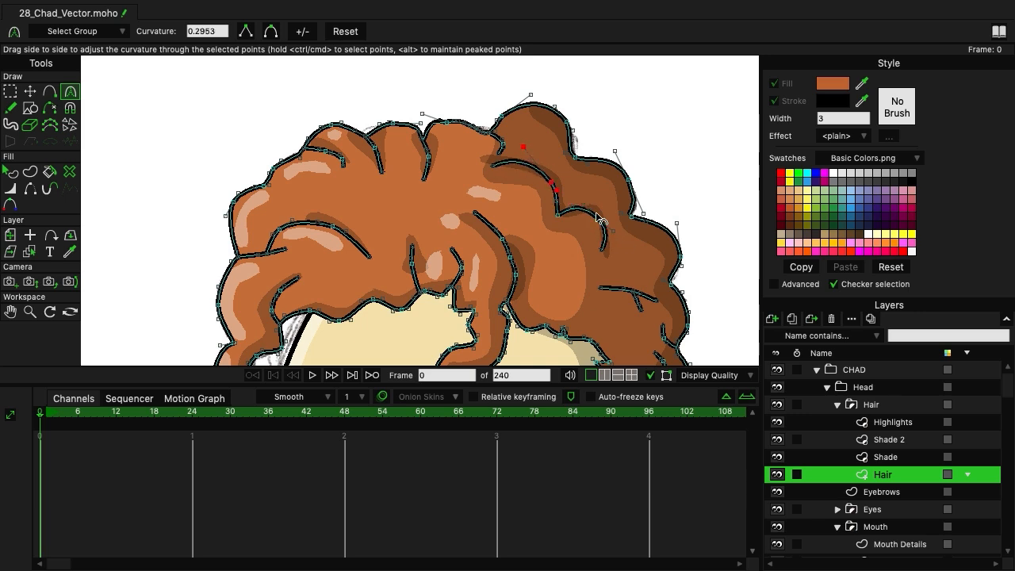
pyautogui.click(619, 238)
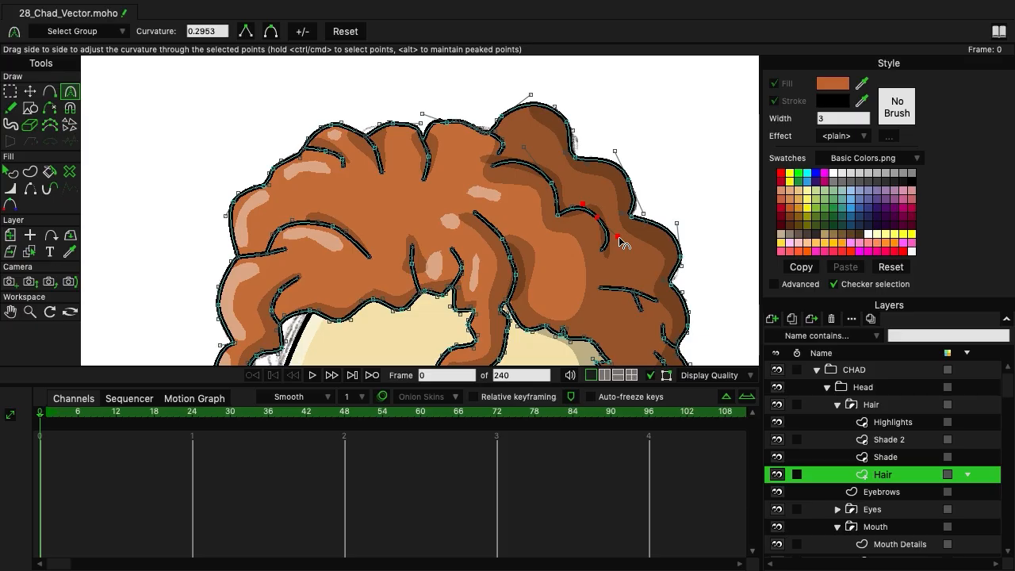
# Raise the branch point of the short forked strand line in the back hair and round the curve through it.
pyautogui.click(626, 291)
pyautogui.moveTo(626, 291)
pyautogui.mouseDown()
pyautogui.moveTo(646, 283)
pyautogui.moveTo(618, 297)
pyautogui.mouseUp()
pyautogui.click(30, 92)
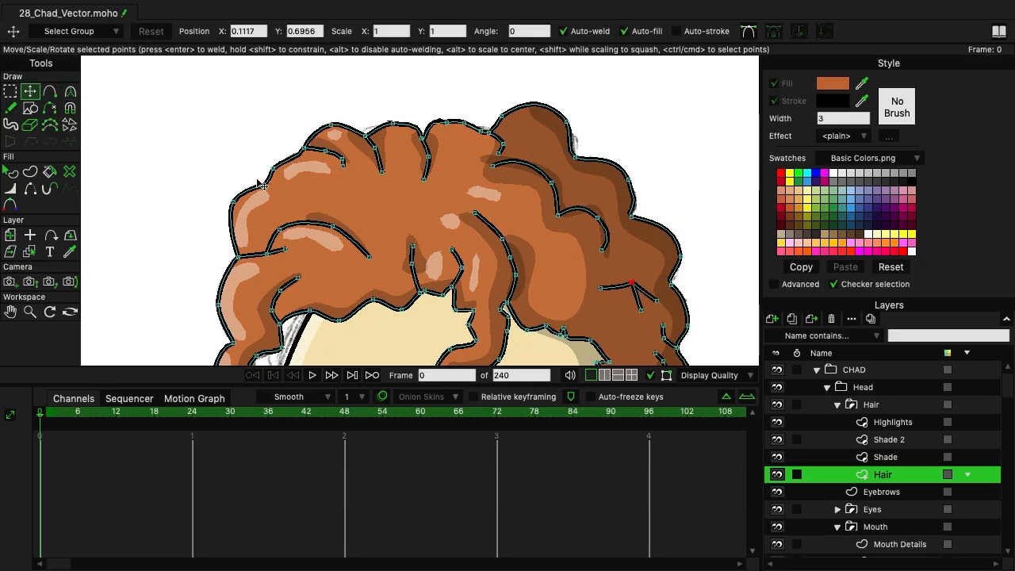
pyautogui.click(70, 92)
pyautogui.moveTo(621, 288)
pyautogui.mouseDown()
pyautogui.moveTo(618, 274)
pyautogui.moveTo(644, 288)
pyautogui.moveTo(649, 277)
pyautogui.mouseUp()
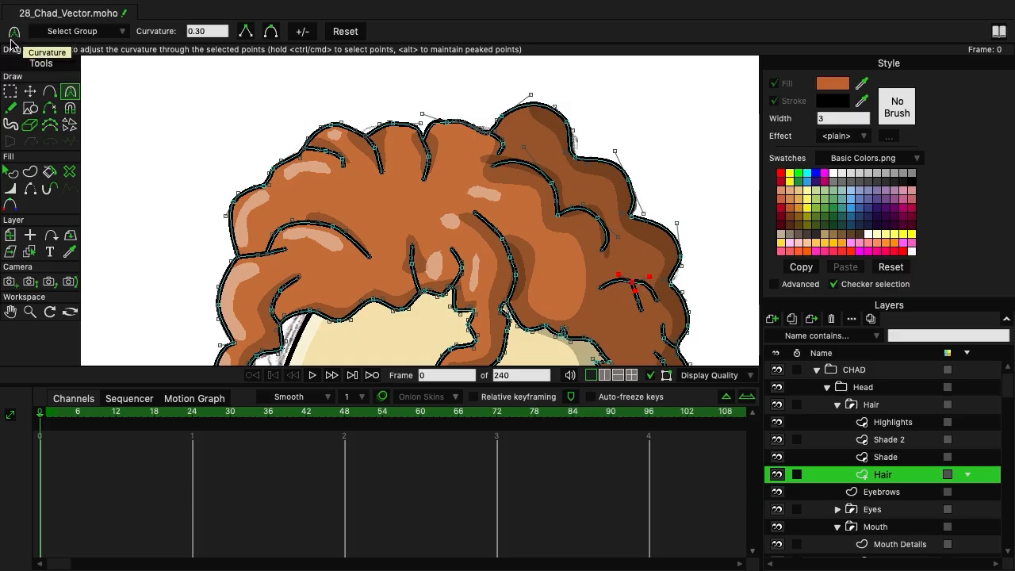
# Add a point midway along the short prong of the forked strand line and shift it outward to bend the prong.
pyautogui.click(30, 91)
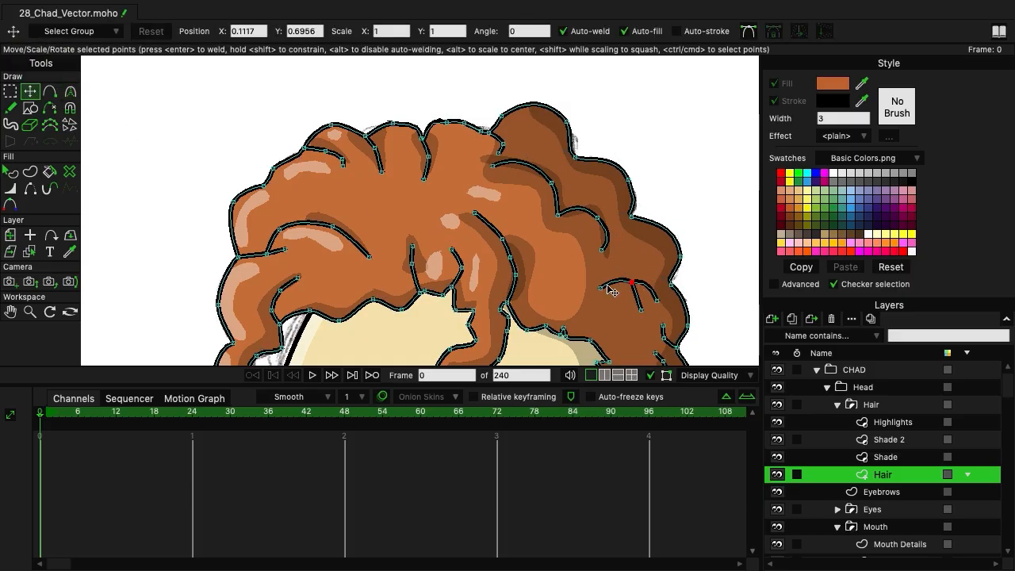
pyautogui.click(50, 109)
pyautogui.click(50, 92)
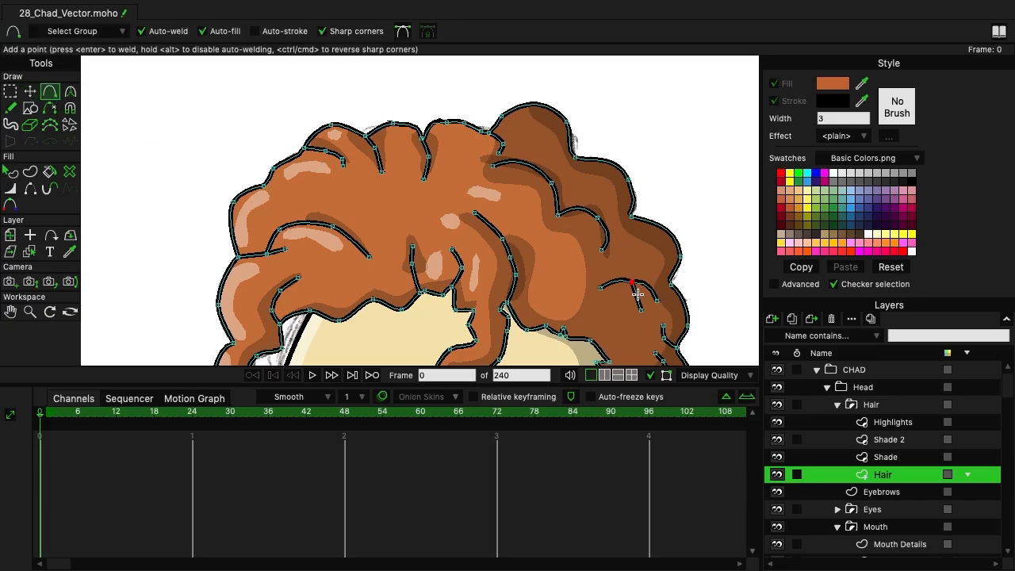
pyautogui.click(29, 92)
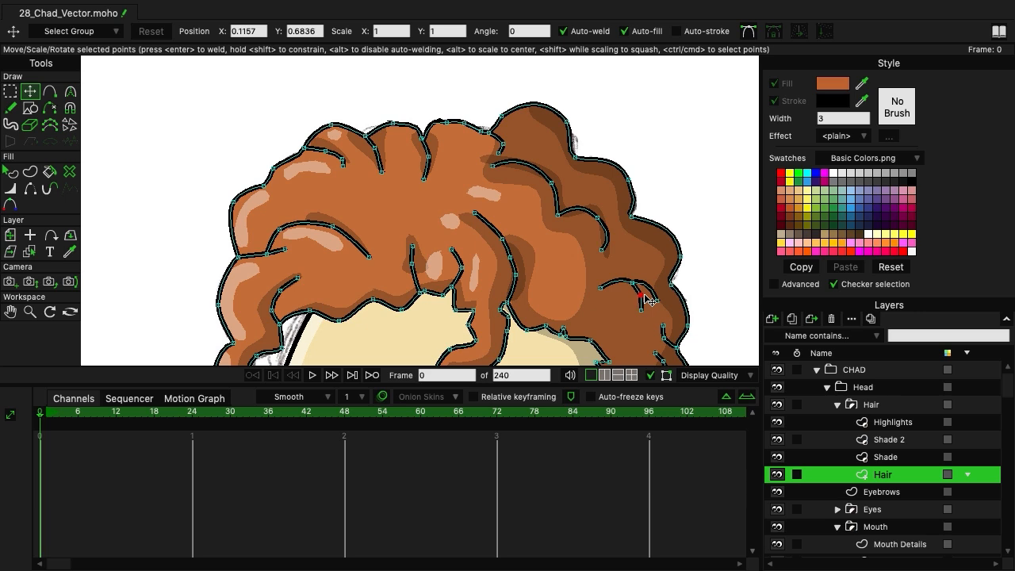
pyautogui.moveTo(644, 295); pyautogui.dragTo(644, 295)
# Reposition the middle points of the long curved strand line above the forehead curl to smooth its arc.
pyautogui.moveTo(592, 325); pyautogui.dragTo(510, 239)
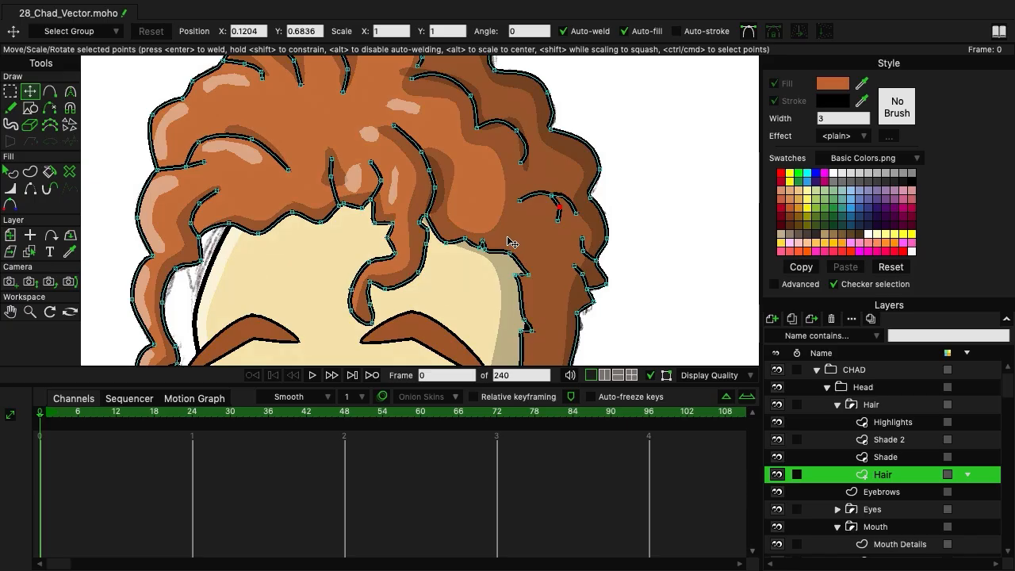
pyautogui.moveTo(467, 219); pyautogui.dragTo(540, 248)
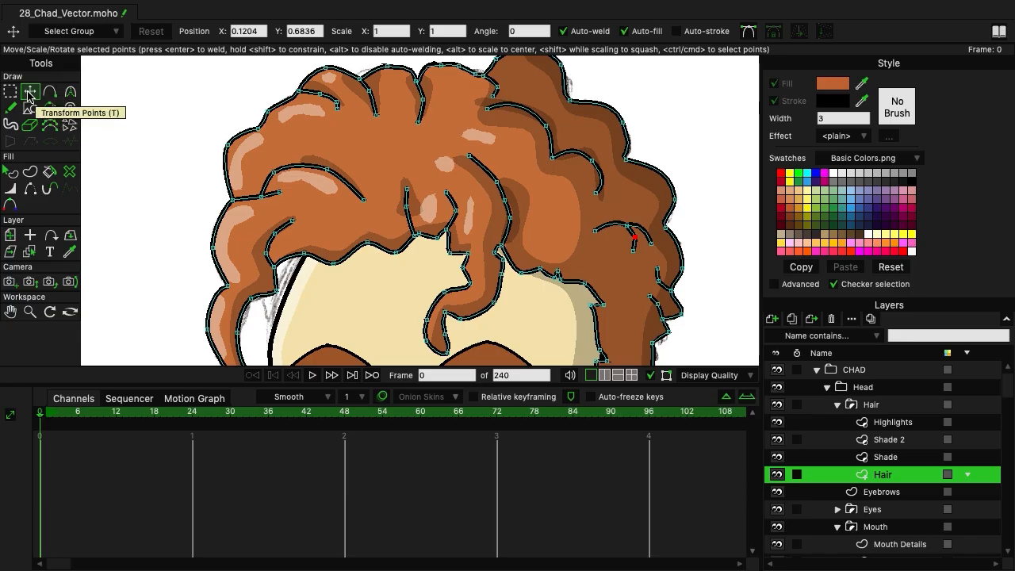
pyautogui.click(497, 183)
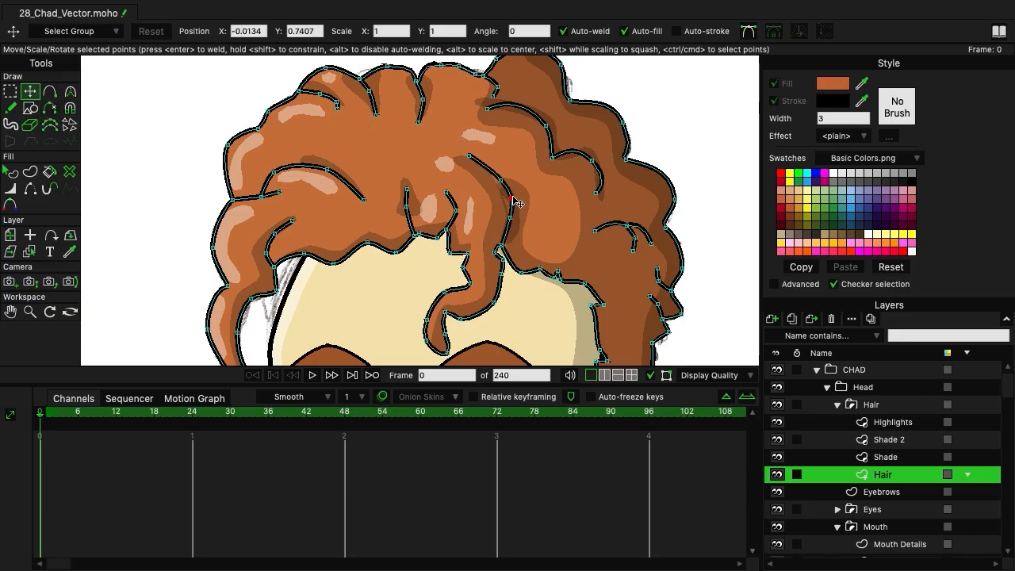
pyautogui.moveTo(510, 197); pyautogui.dragTo(509, 217)
pyautogui.click(501, 197)
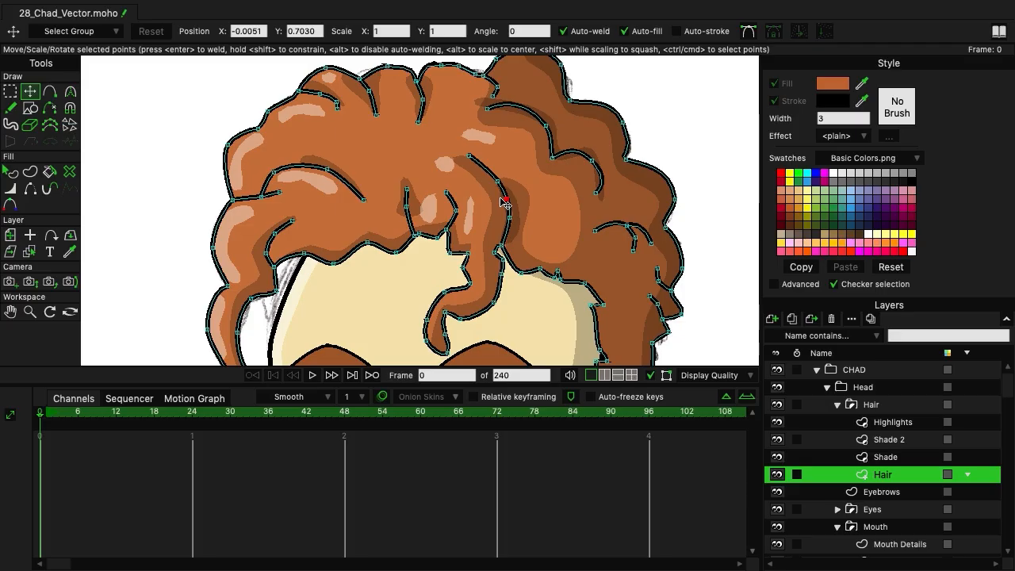
pyautogui.click(495, 183)
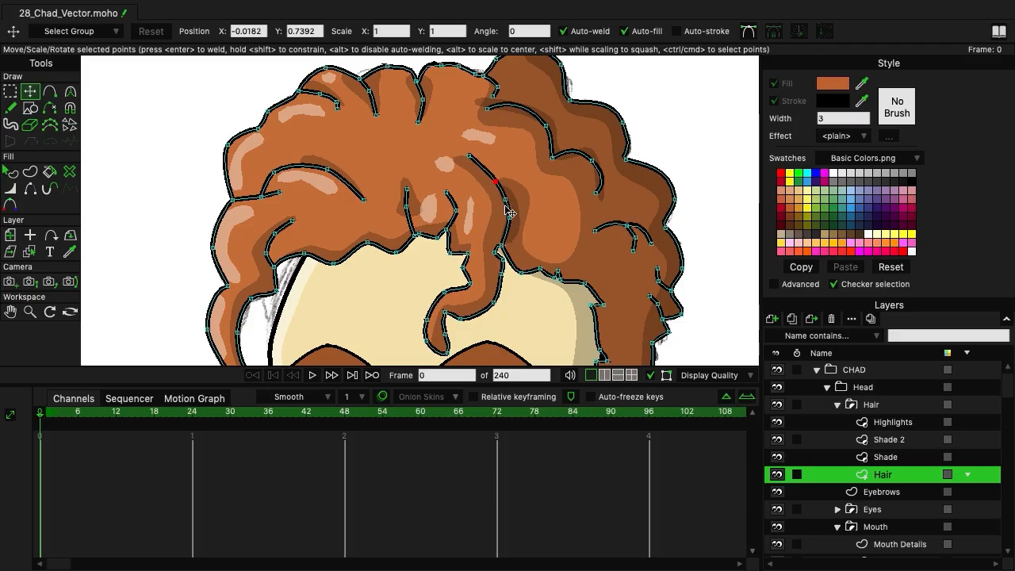
pyautogui.click(507, 202)
pyautogui.click(496, 185)
pyautogui.doubleClick(654, 188)
pyautogui.click(681, 176)
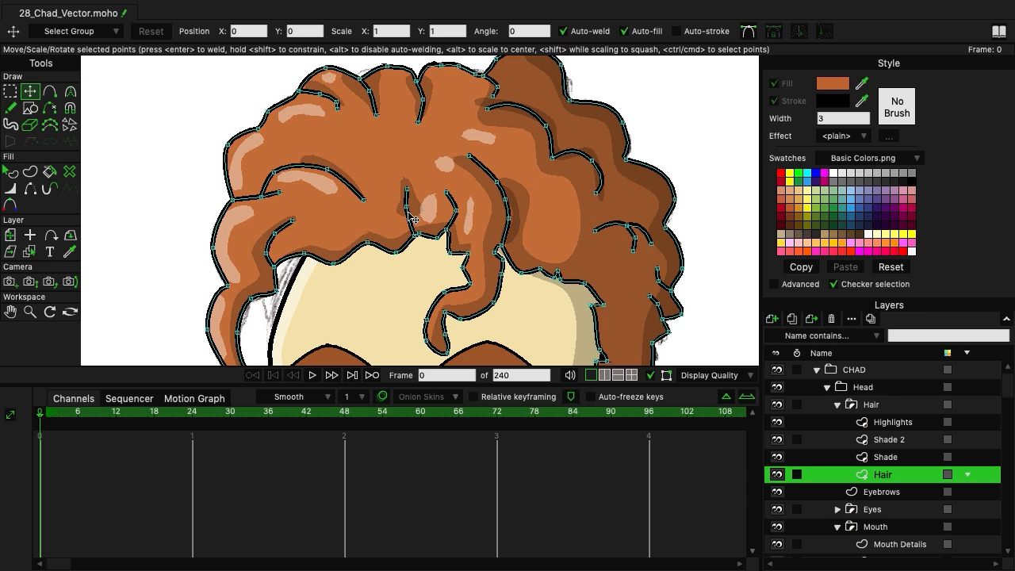
# Shorten the small strand line above the forehead and lower the hairline point between the two small strands.
pyautogui.click(405, 190)
pyautogui.moveTo(412, 199); pyautogui.dragTo(413, 218)
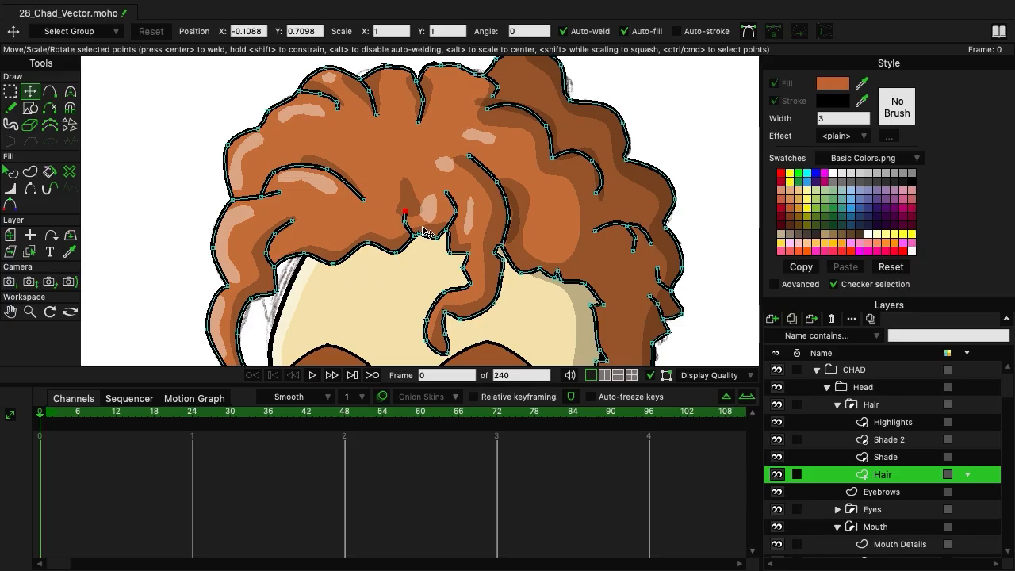
pyautogui.click(438, 236)
pyautogui.moveTo(441, 244); pyautogui.dragTo(442, 248)
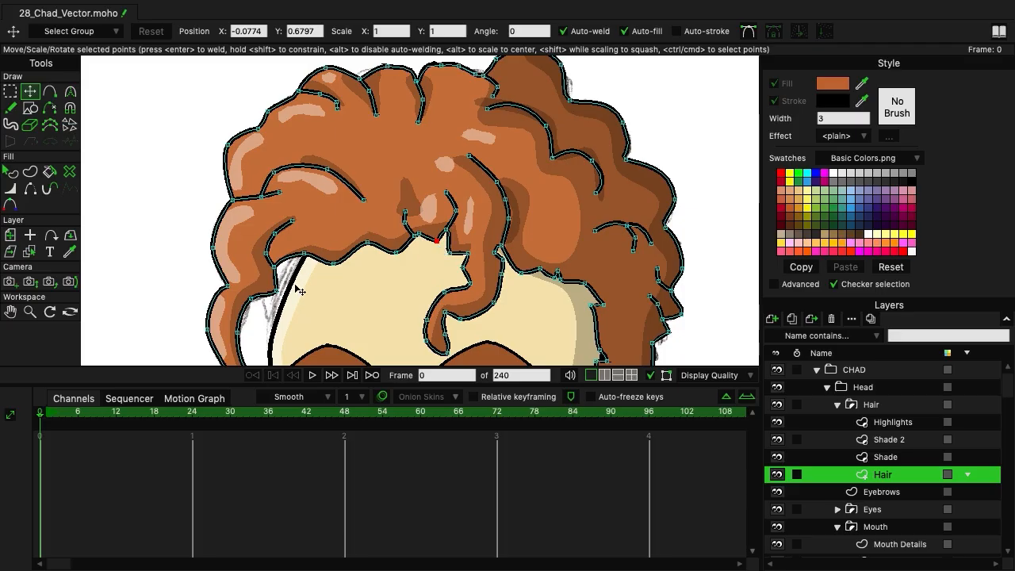
# Reshape the hairline at the temple and across the forehead by moving its points and adjusting the temple curve handles.
pyautogui.moveTo(237, 284); pyautogui.dragTo(290, 240)
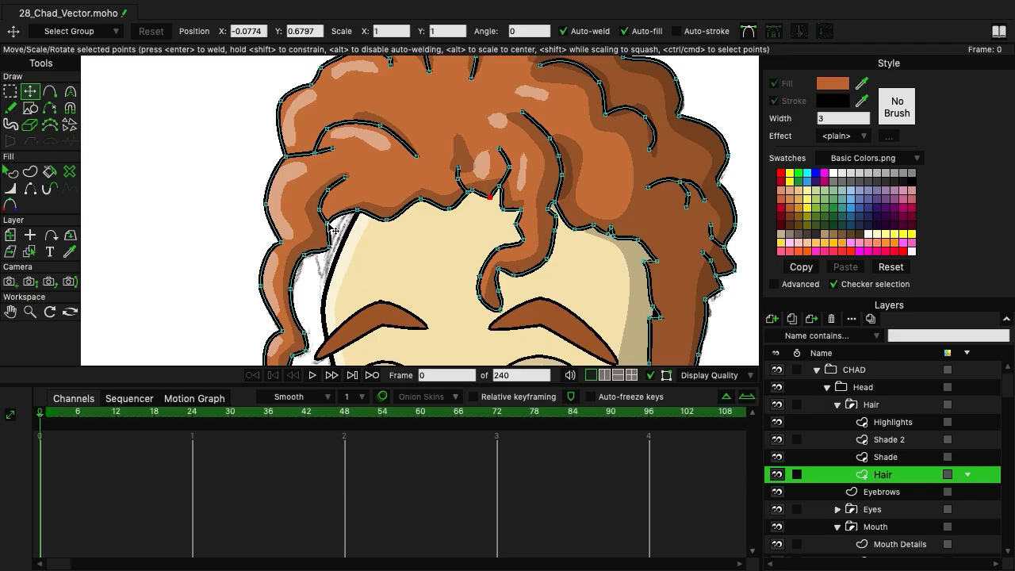
pyautogui.moveTo(329, 224); pyautogui.dragTo(361, 213)
pyautogui.click(69, 91)
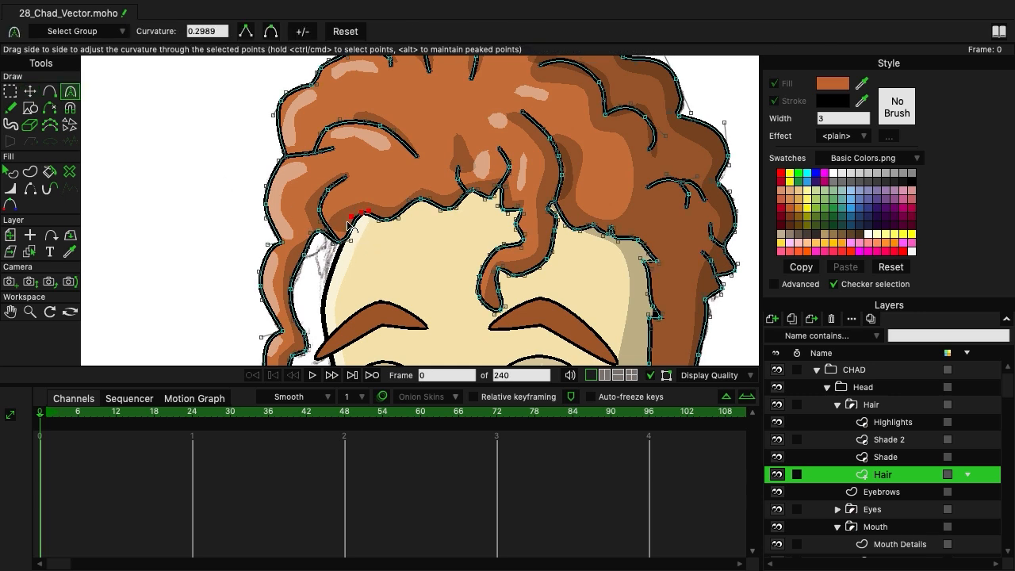
pyautogui.click(320, 205)
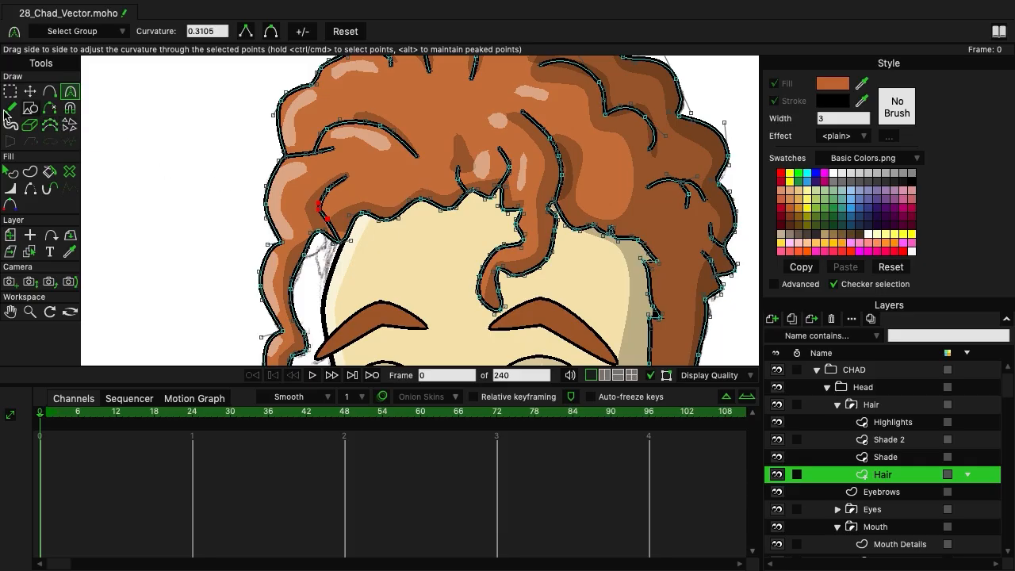
pyautogui.click(29, 91)
pyautogui.moveTo(386, 221); pyautogui.dragTo(448, 215)
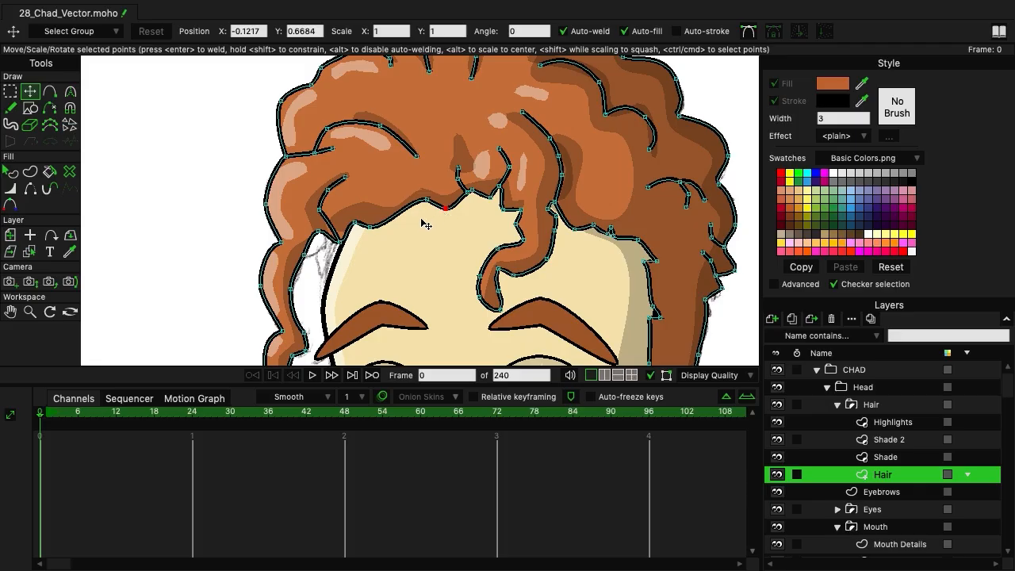
# Draw a short strand line extending into the hair from the forehead hairline.
pyautogui.click(49, 91)
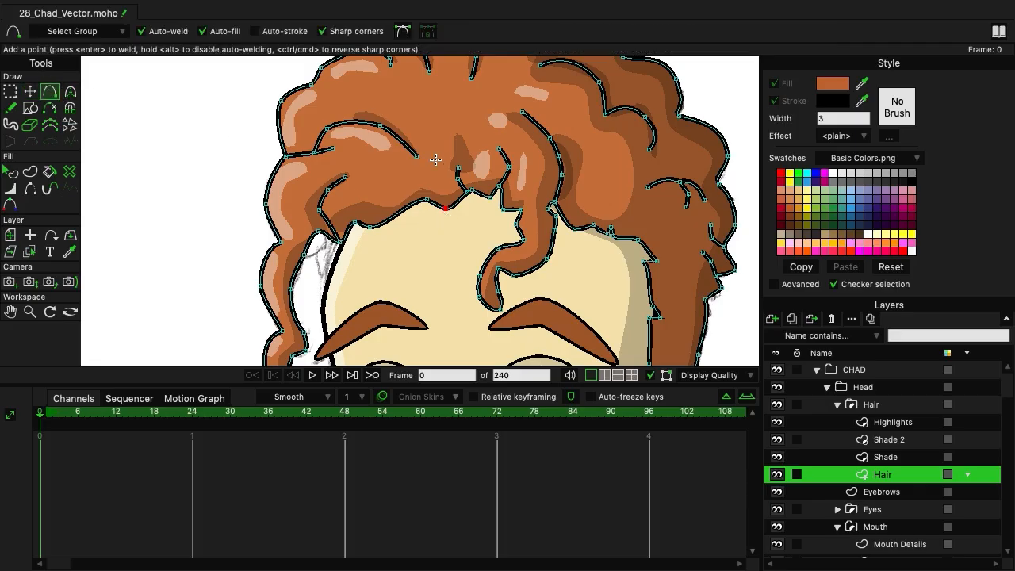
pyautogui.hscroll(1, 442, 175)
pyautogui.click(424, 199)
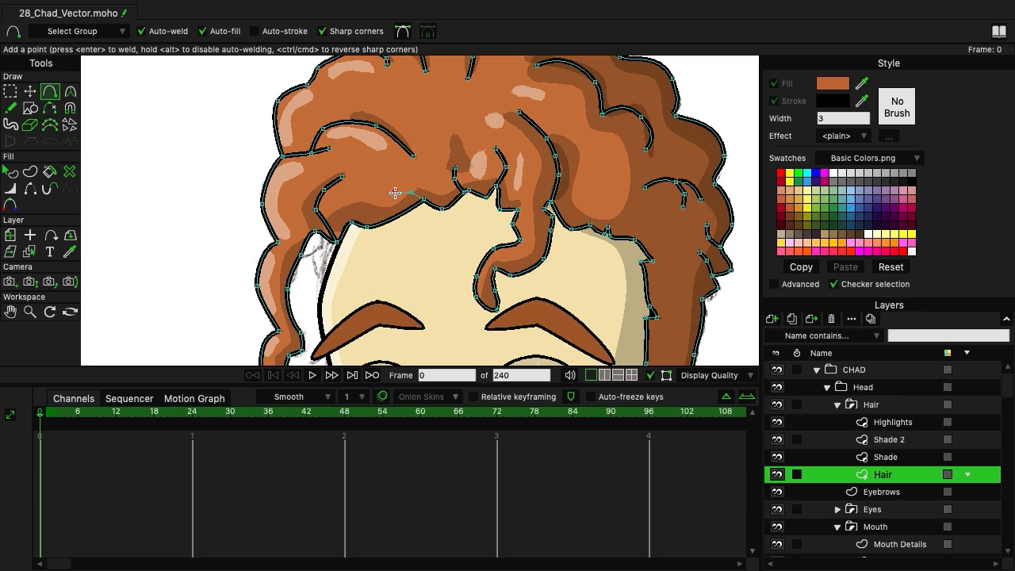
pyautogui.moveTo(435, 227); pyautogui.dragTo(350, 183)
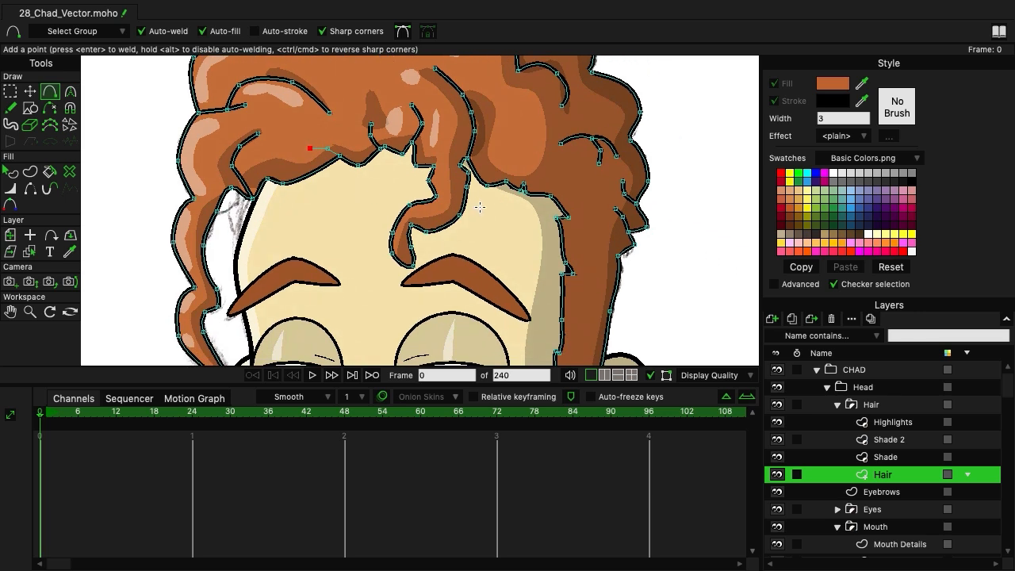
# Draw a branching strand line in the side hair and short strand lines inward from the two notches between the back curls.
pyautogui.click(569, 217)
pyautogui.scroll(3, 591, 188)
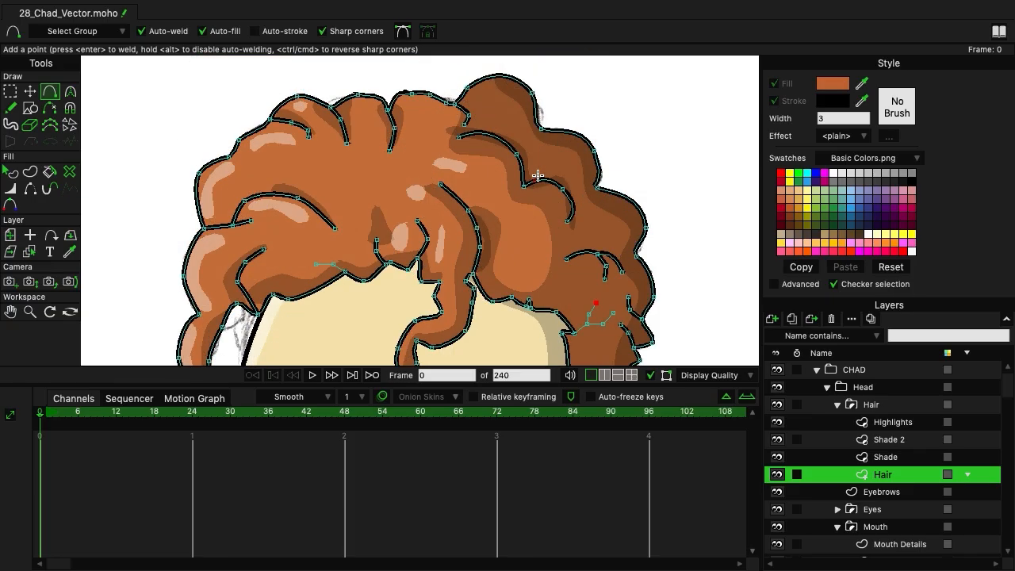
pyautogui.click(539, 127)
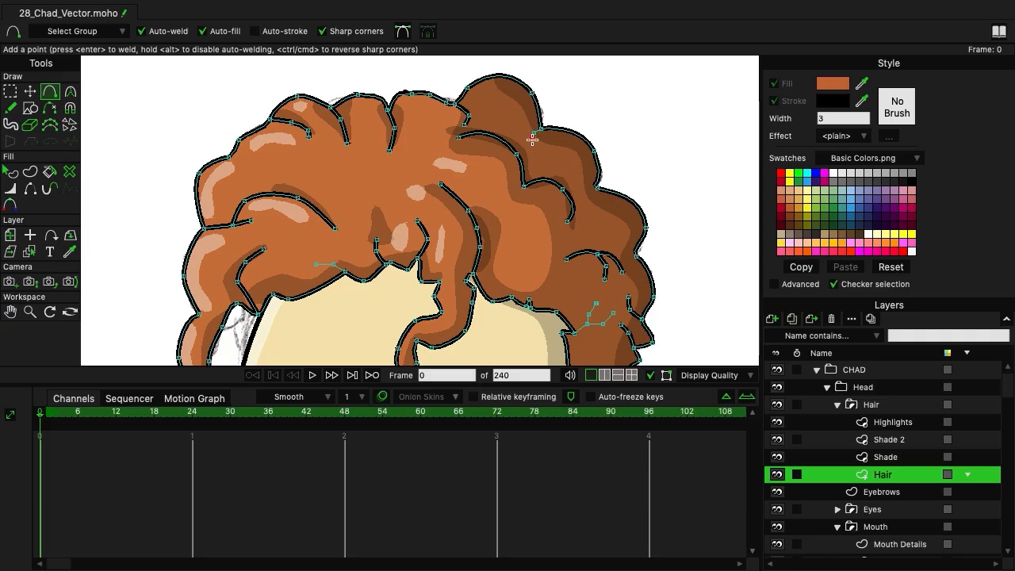
pyautogui.click(593, 197)
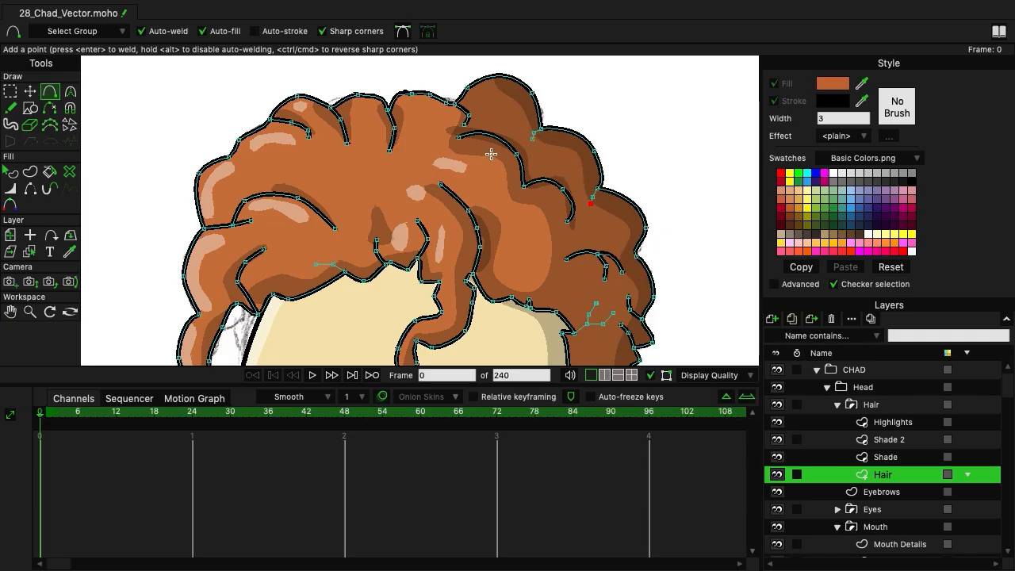
# Create a stroke shape of width 3 from all edges of the Hair layer.
pyautogui.scroll(-5, 491, 153)
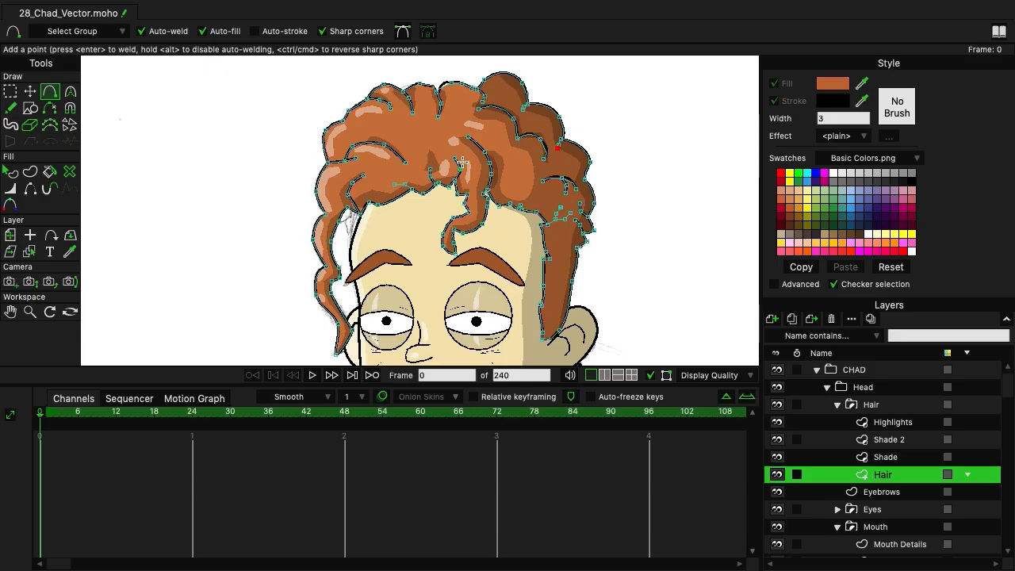
pyautogui.click(29, 171)
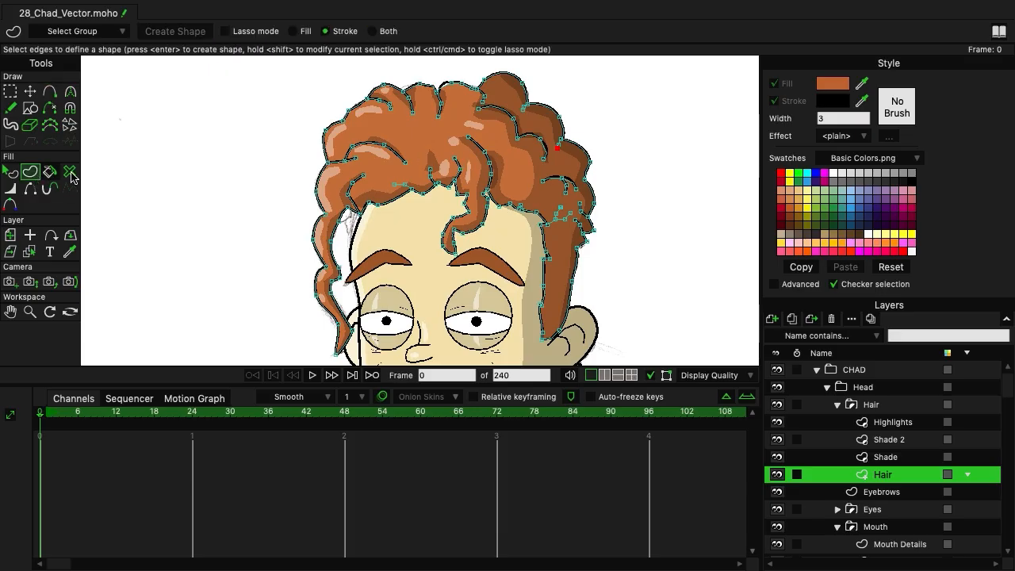
pyautogui.hotkey('ctrl', 'a')
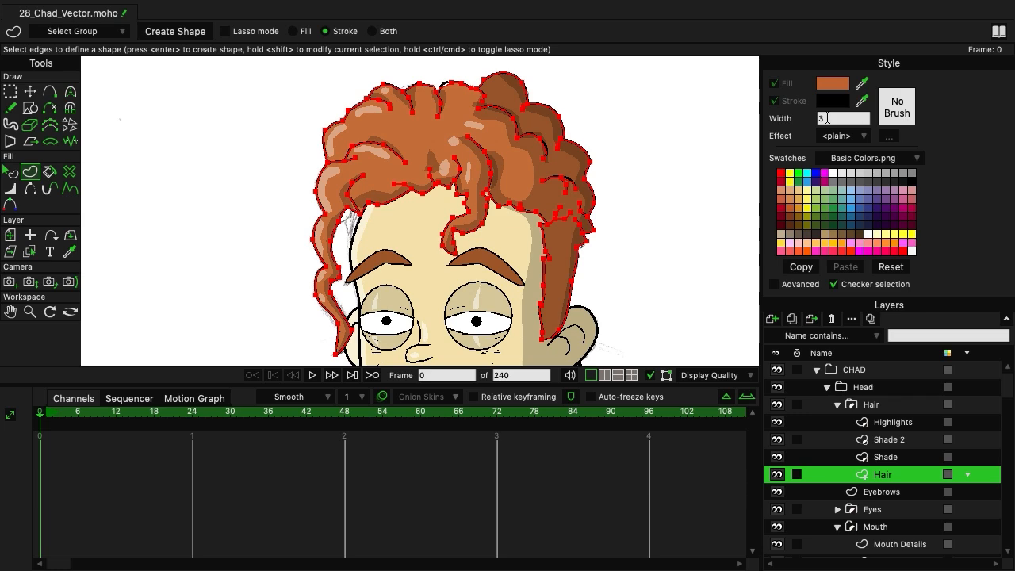
pyautogui.click(171, 35)
# Examine the new hair strokes up close, and the whole head with the CHAD group layer selected.
pyautogui.press('g')
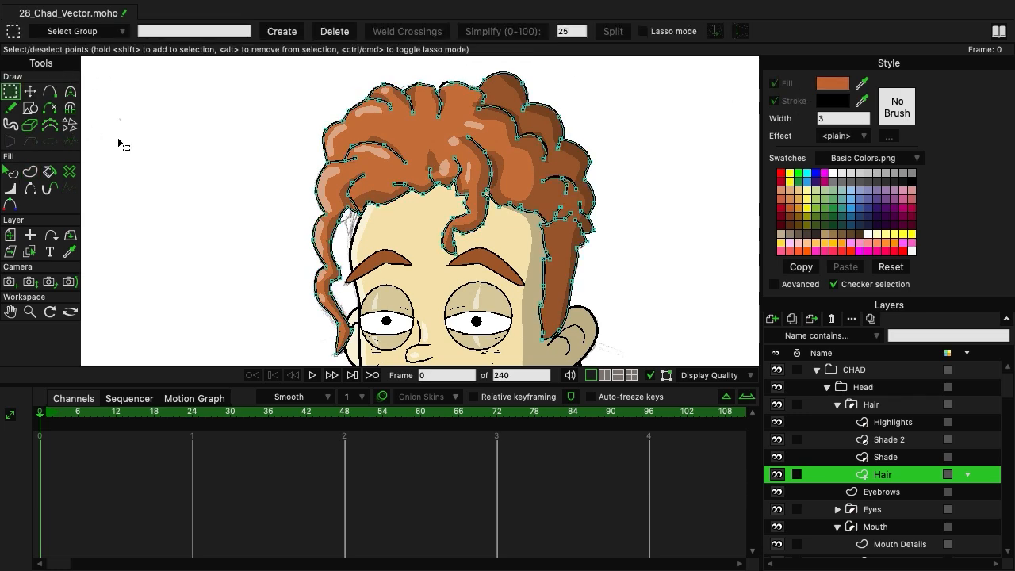
pyautogui.scroll(5, 311, 164)
pyautogui.moveTo(567, 112); pyautogui.dragTo(304, 208)
pyautogui.scroll(3, 317, 203)
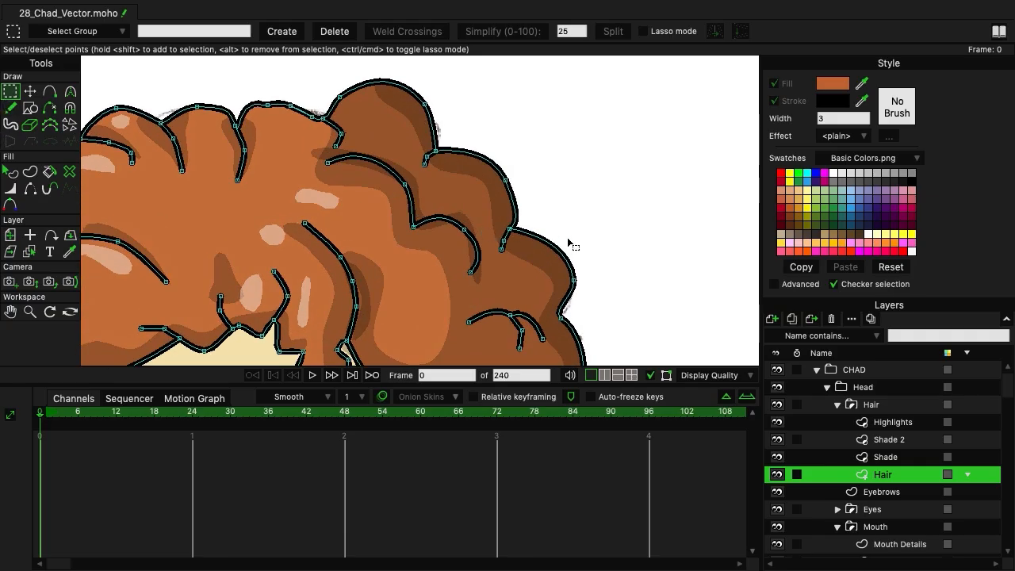
pyautogui.scroll(-5, 589, 237)
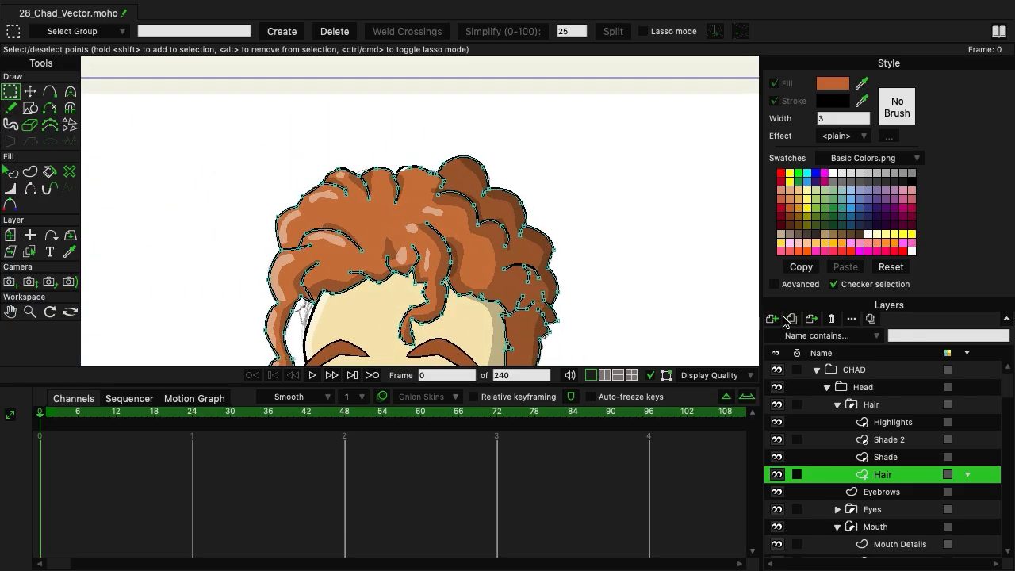
pyautogui.click(828, 368)
pyautogui.moveTo(606, 214); pyautogui.dragTo(609, 93)
pyautogui.scroll(-2, 563, 133)
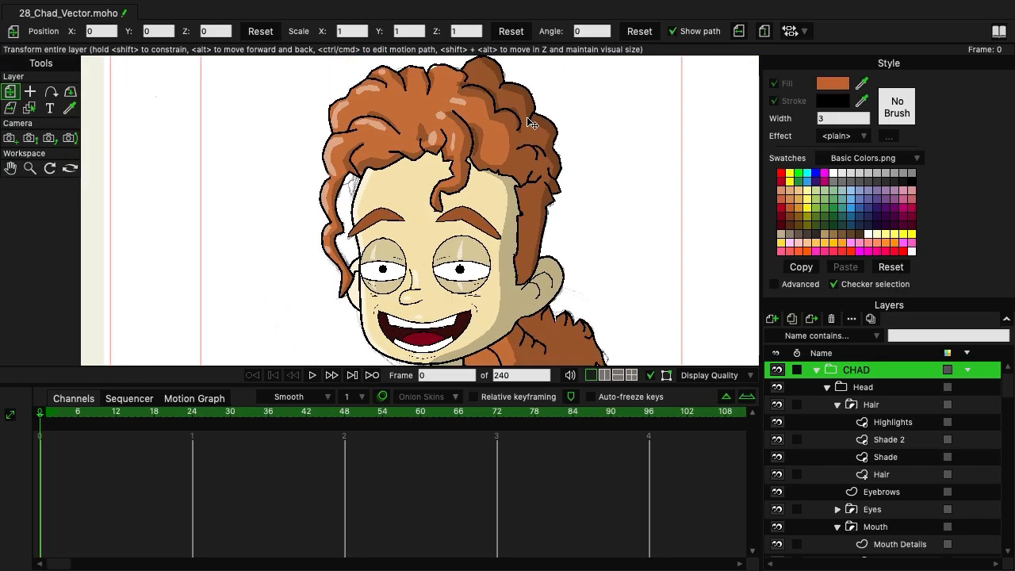
# Reposition an outline point of the topmost back curl on the Hair layer.
pyautogui.moveTo(527, 118); pyautogui.dragTo(524, 151)
pyautogui.scroll(4, 532, 154)
pyautogui.moveTo(596, 134); pyautogui.dragTo(596, 192)
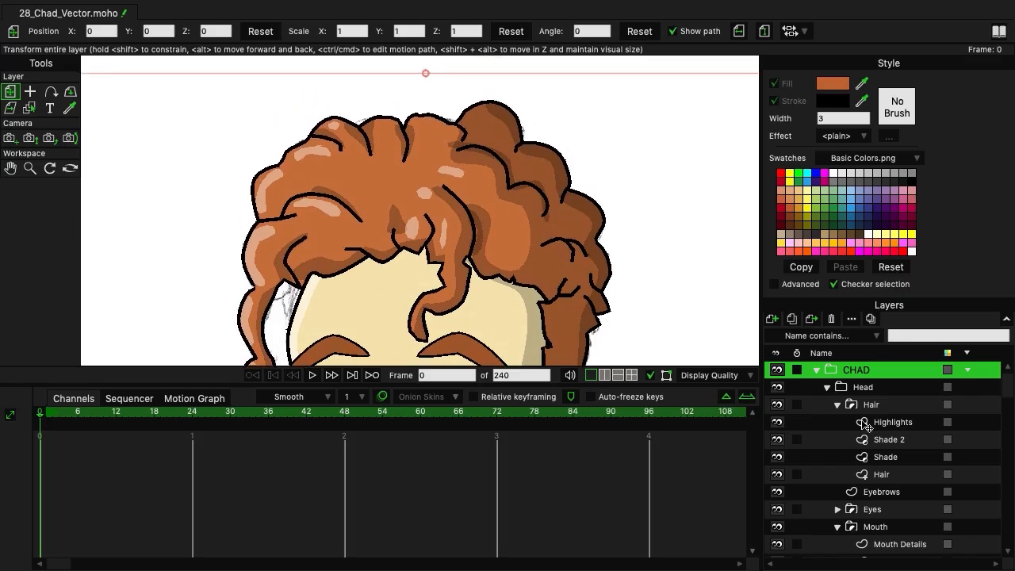
pyautogui.click(881, 474)
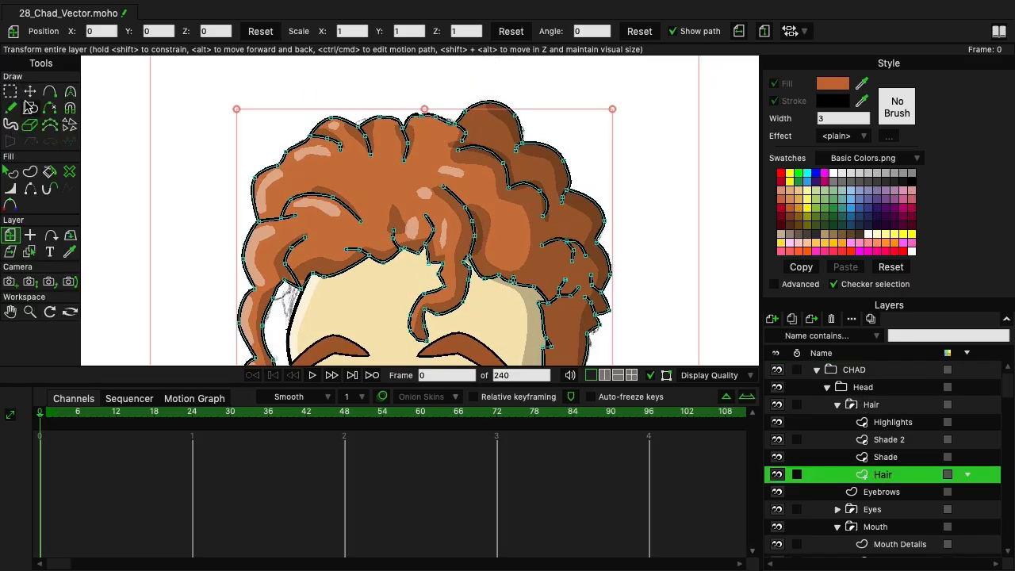
pyautogui.press('t')
pyautogui.moveTo(489, 103); pyautogui.dragTo(523, 141)
pyautogui.scroll(-5, 640, 154)
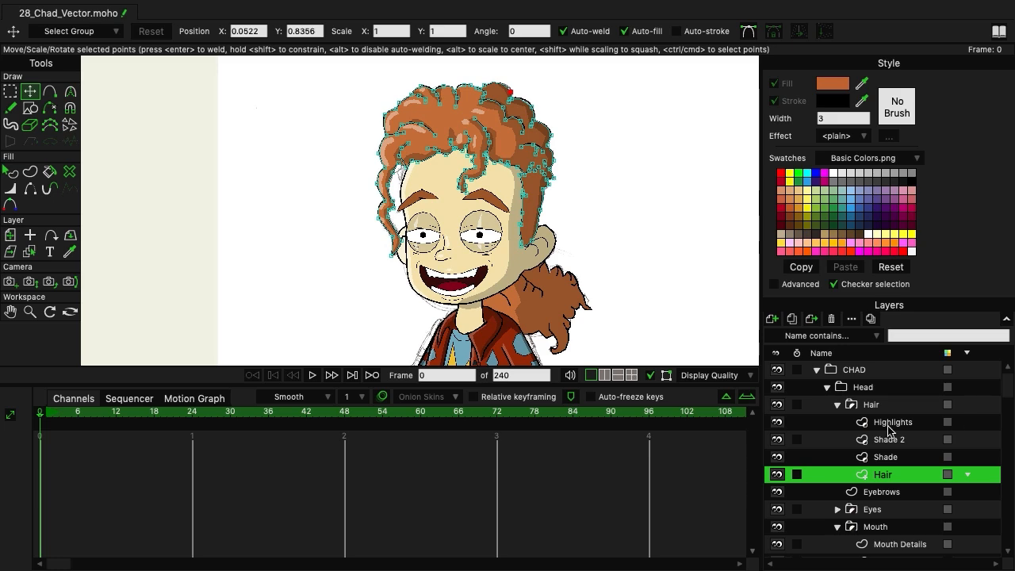
# Pull the pointed right-hand tip of the ponytail slightly further outward on the Ponytail layer.
pyautogui.scroll(-6, 891, 432)
pyautogui.scroll(-8, 892, 435)
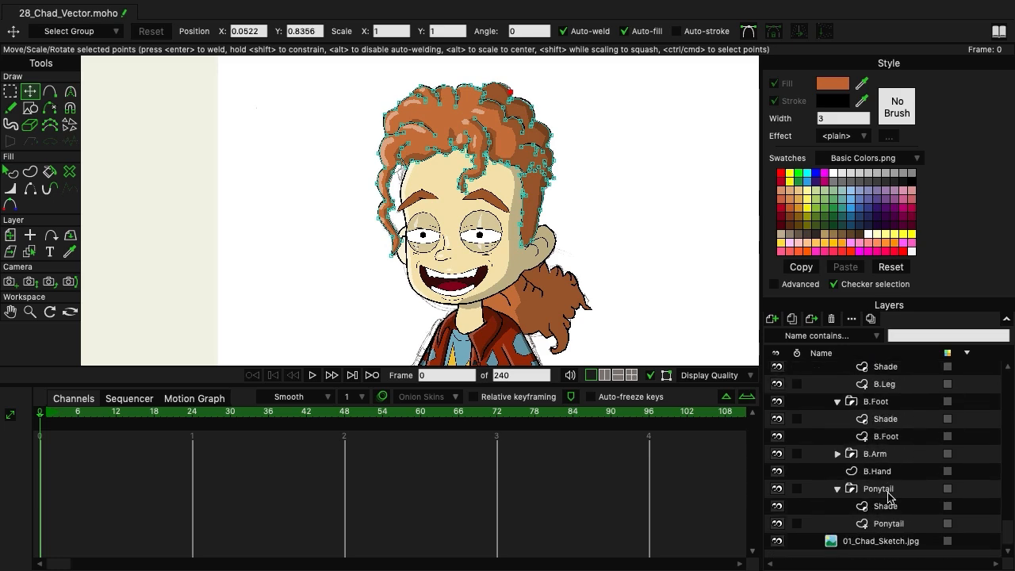
pyautogui.click(901, 520)
pyautogui.scroll(6, 486, 127)
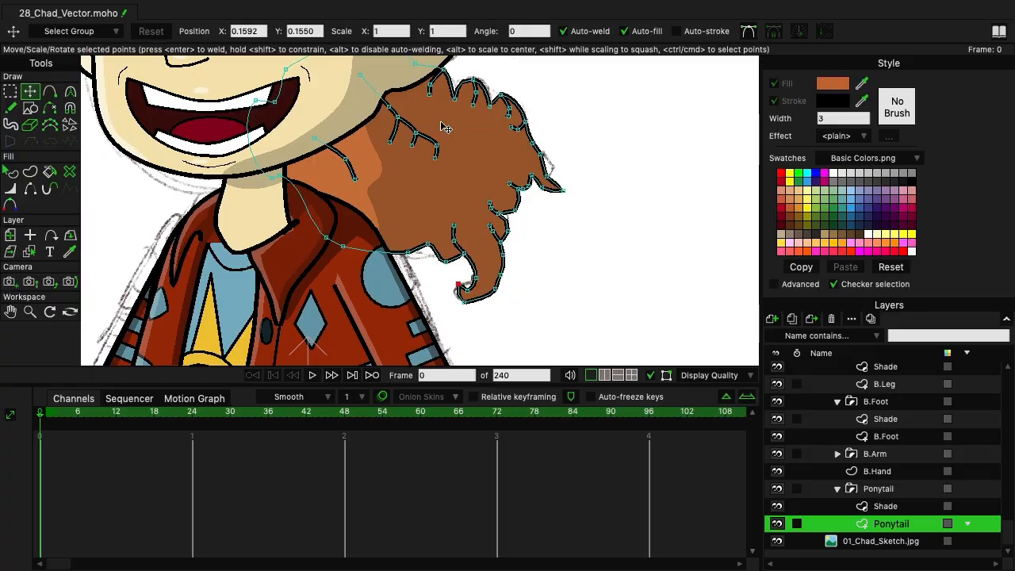
pyautogui.click(551, 181)
pyautogui.moveTo(550, 181); pyautogui.dragTo(572, 192)
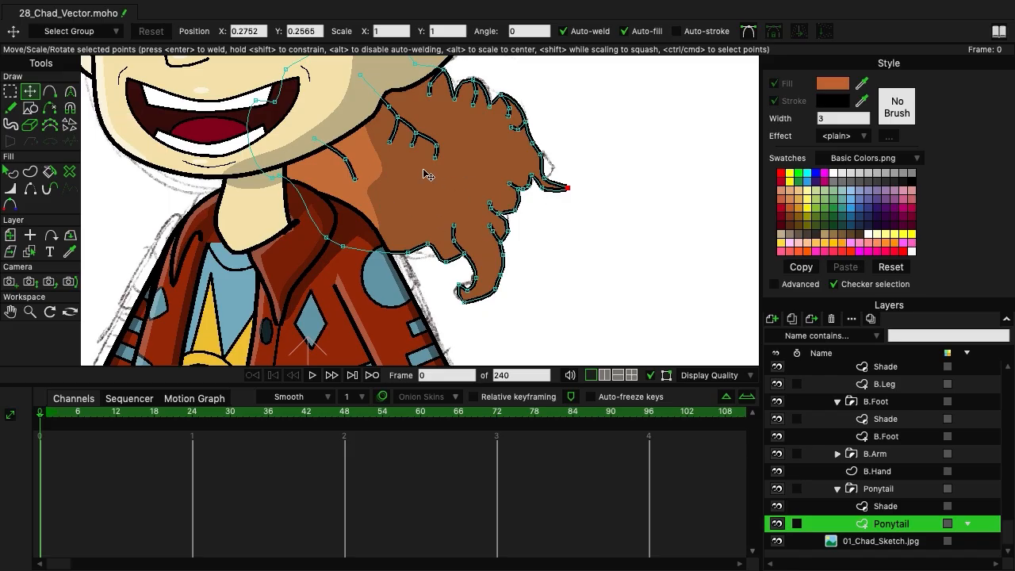
# Shift the outline points of the ponytail's upper curls and delete the surplus point to leave one wider curl.
pyautogui.click(509, 127)
pyautogui.click(473, 106)
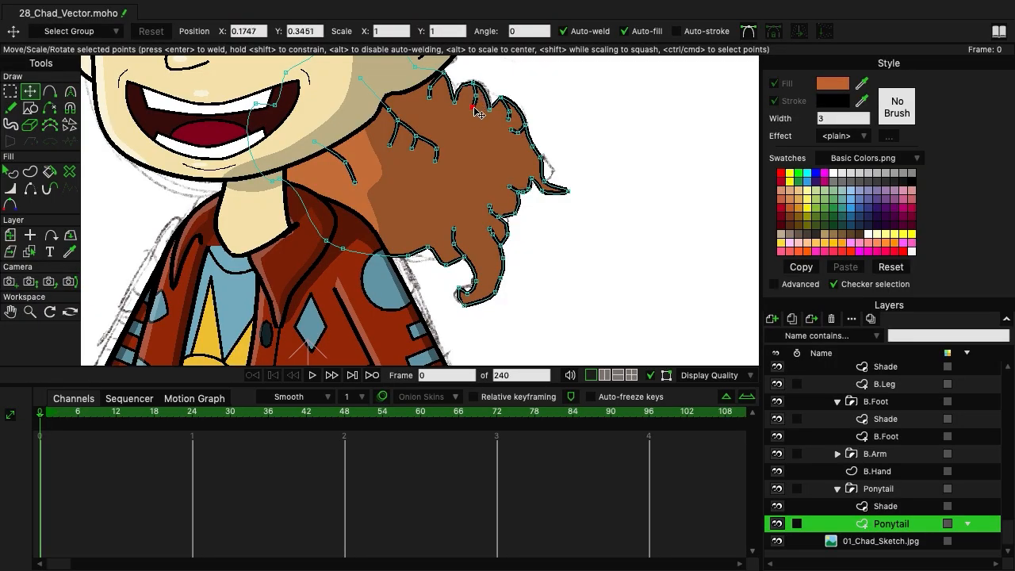
pyautogui.doubleClick(480, 103)
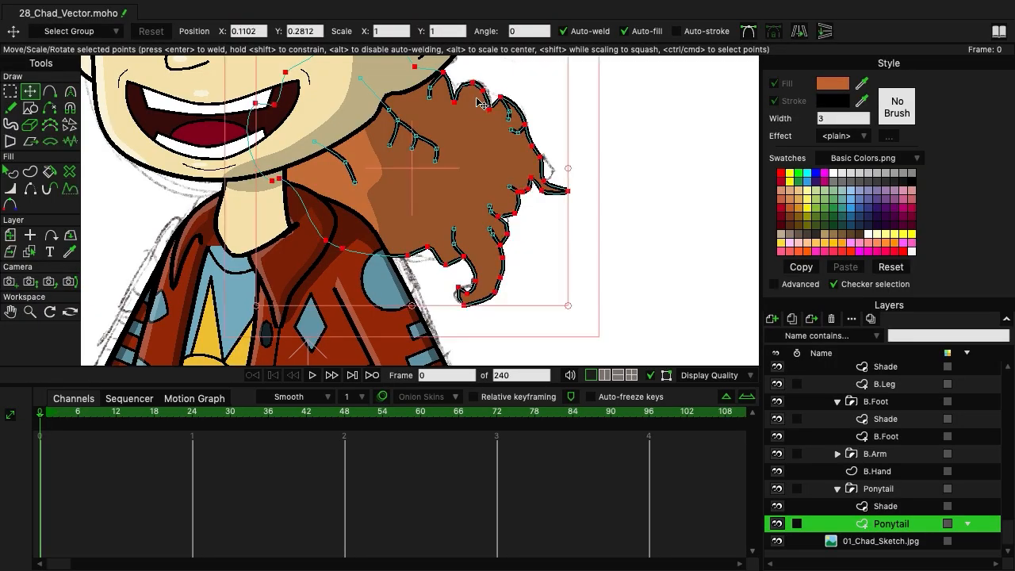
pyautogui.click(650, 88)
pyautogui.moveTo(474, 82); pyautogui.dragTo(496, 109)
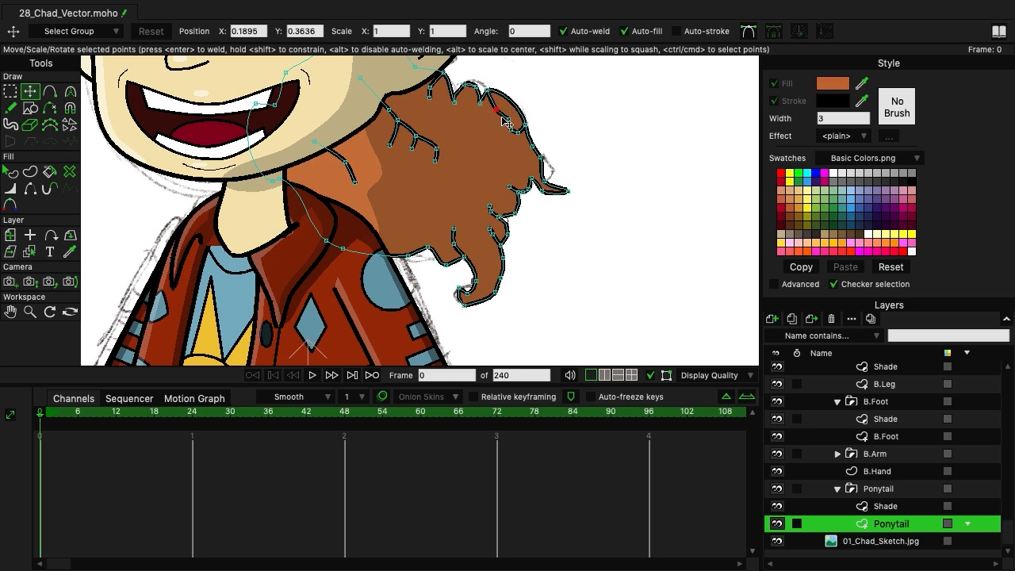
pyautogui.click(508, 124)
pyautogui.click(495, 115)
pyautogui.click(496, 110)
pyautogui.press('Delete')
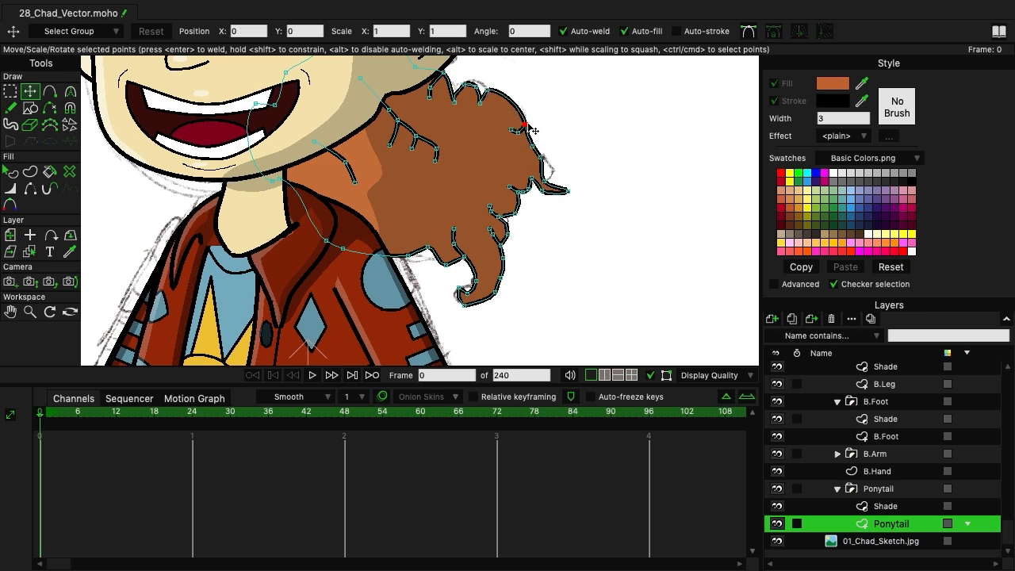
# Move the outline point beside the ponytail's upper-right strand line outward to bulge the curl, and refine the neighbouring curl's peak.
pyautogui.moveTo(527, 124); pyautogui.dragTo(546, 141)
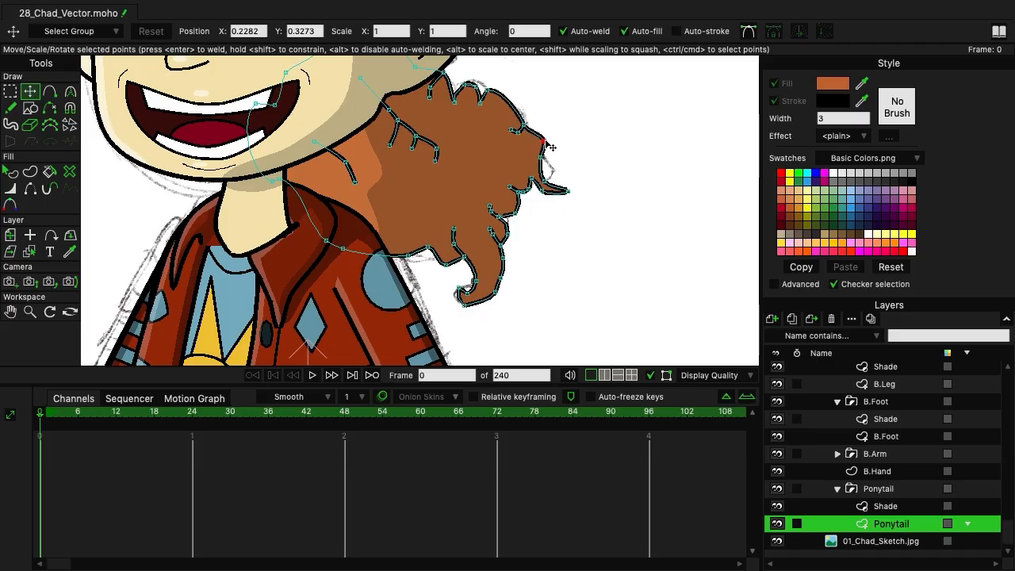
pyautogui.moveTo(488, 89); pyautogui.dragTo(497, 88)
pyautogui.click(543, 142)
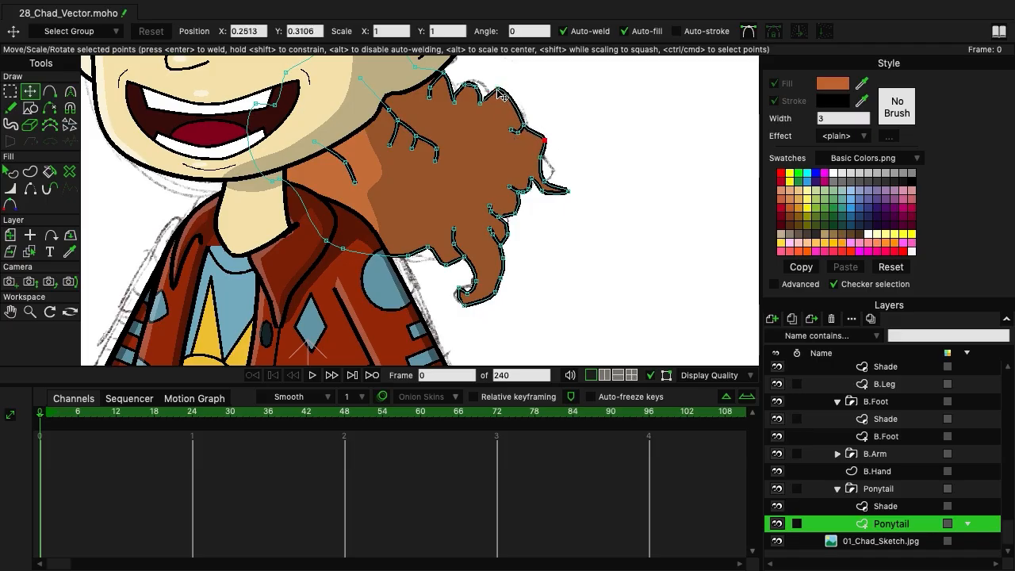
pyautogui.click(526, 126)
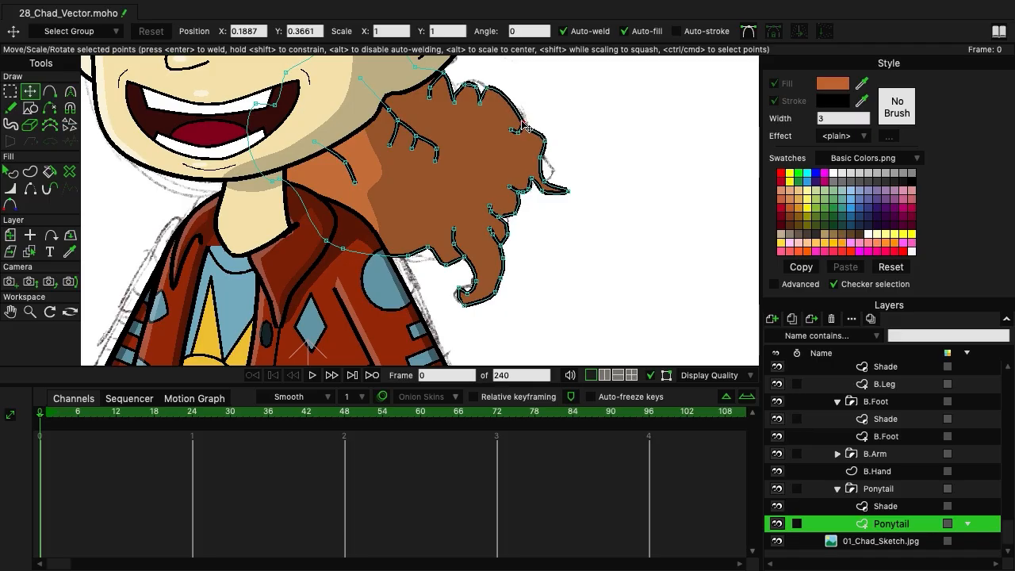
pyautogui.click(544, 140)
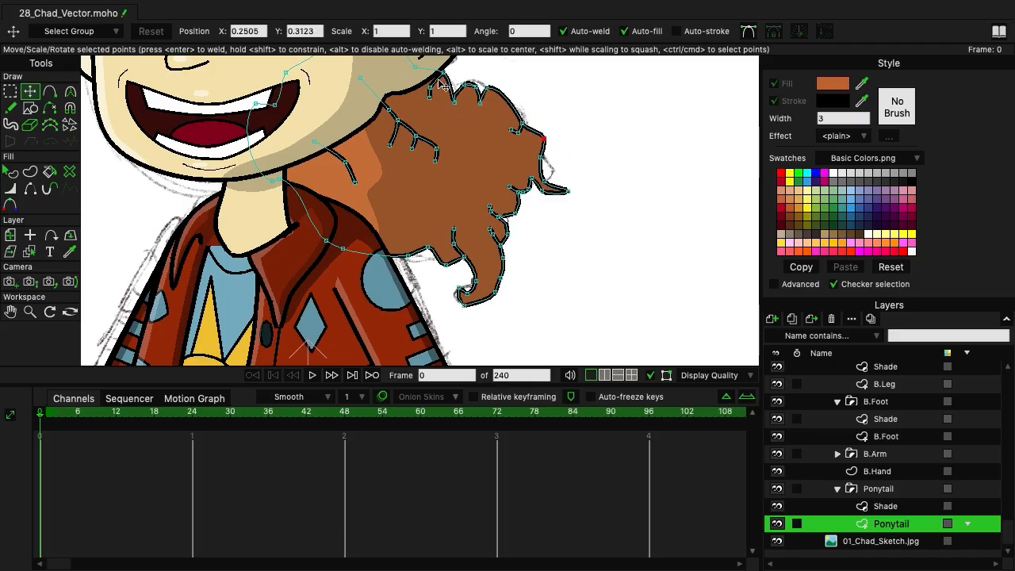
# Adjust the curvature handles at the peak of the ponytail's wide upper curl to round its outline.
pyautogui.press('c')
pyautogui.moveTo(433, 66); pyautogui.dragTo(509, 91)
pyautogui.click(481, 87)
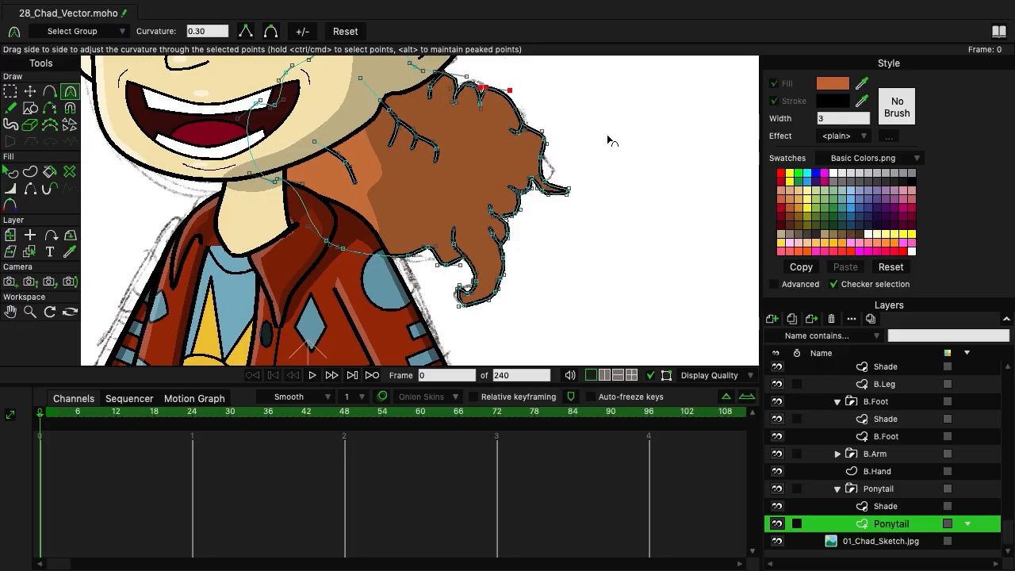
pyautogui.scroll(-3, 587, 198)
pyautogui.press('g')
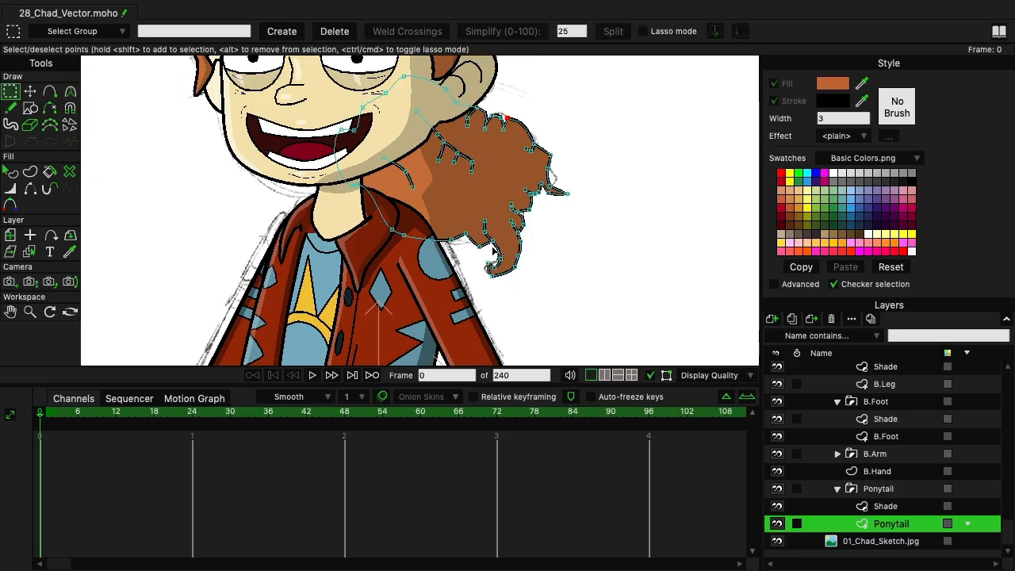
# Add two points near each end of the lower edge of the teeth on the Top Teeth layer.
pyautogui.scroll(-3, 475, 277)
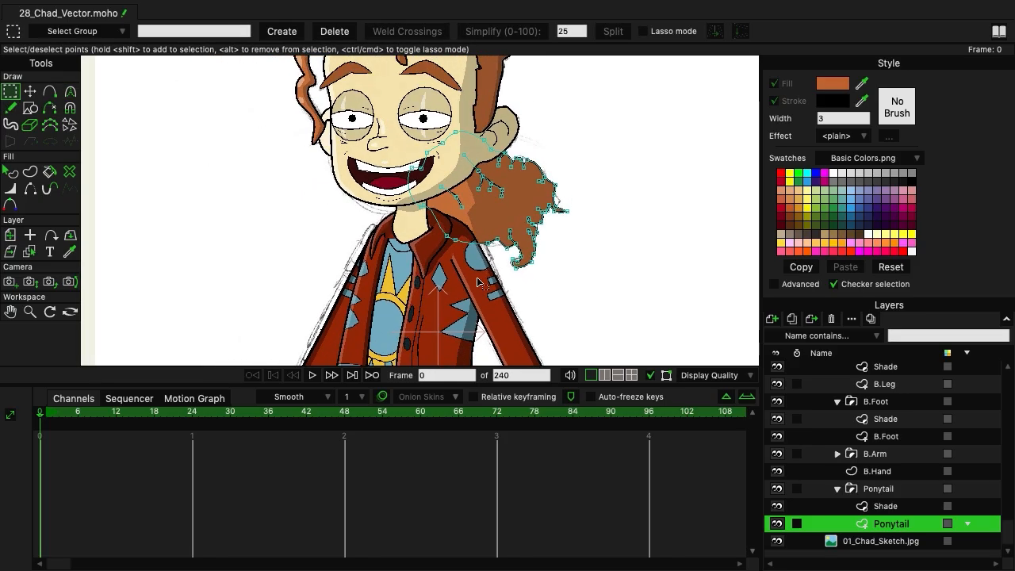
pyautogui.scroll(5, 360, 169)
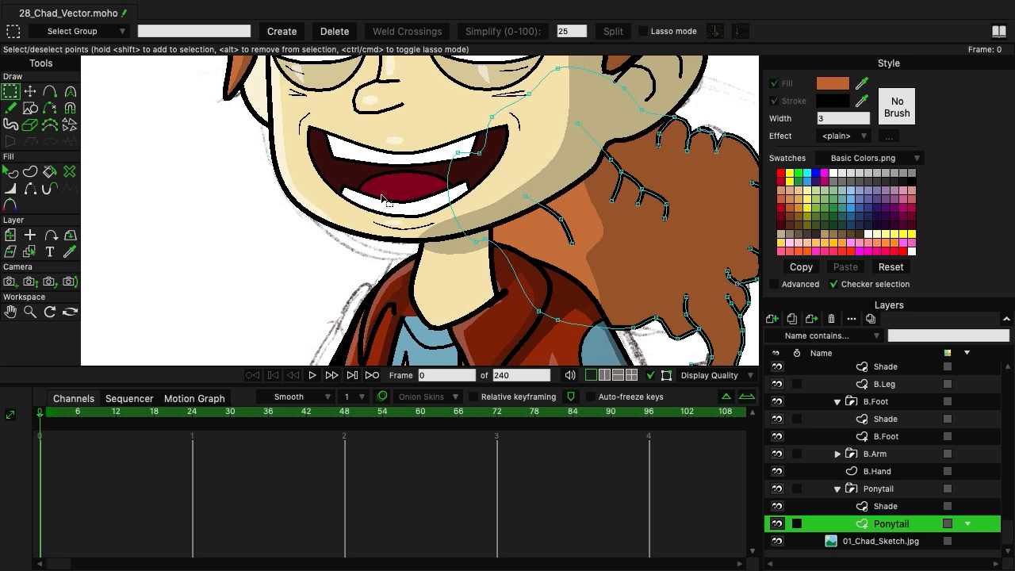
pyautogui.scroll(10, 924, 460)
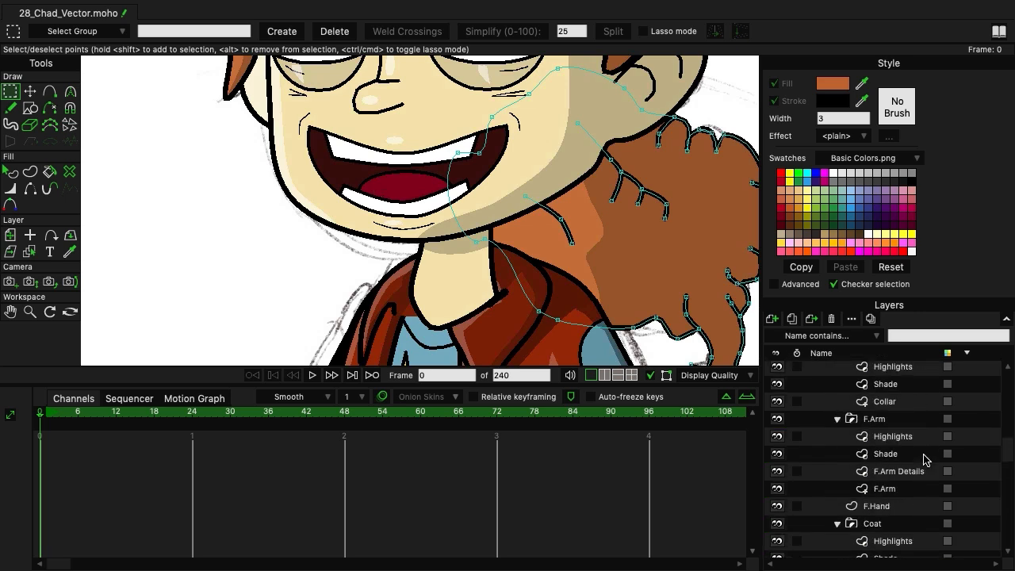
pyautogui.scroll(5, 924, 459)
pyautogui.scroll(3, 924, 460)
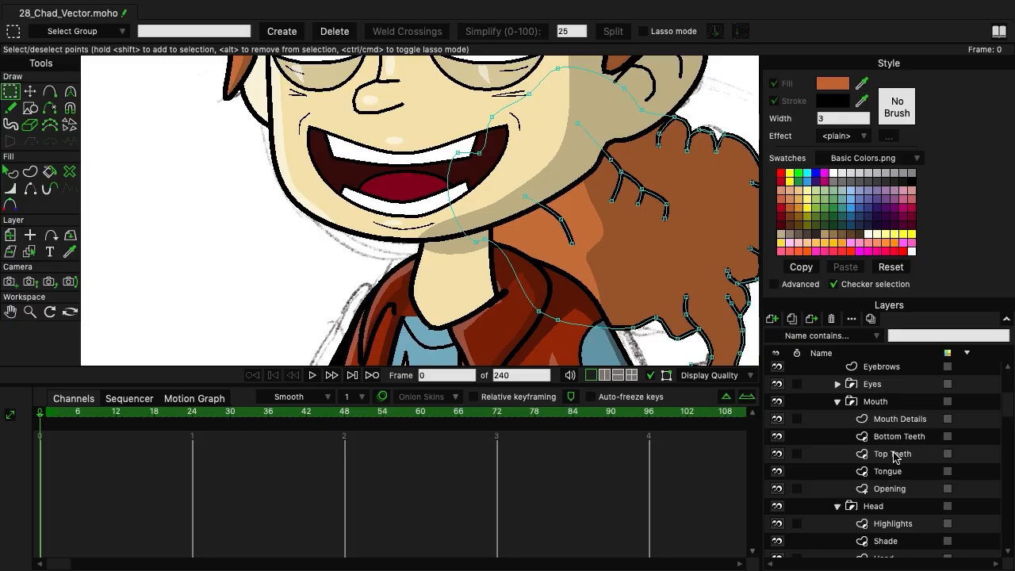
pyautogui.click(894, 455)
pyautogui.scroll(5, 592, 237)
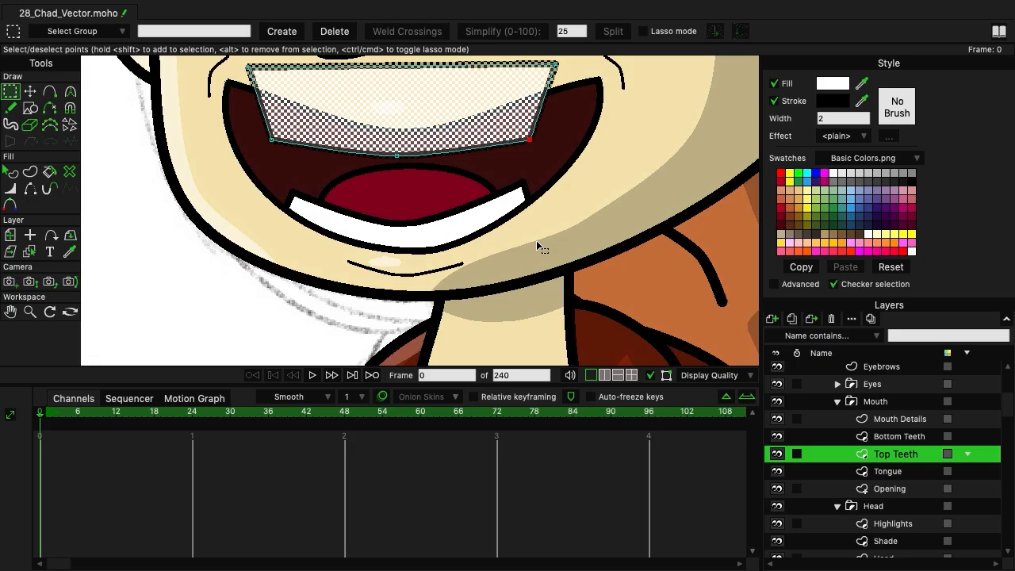
pyautogui.click(149, 180)
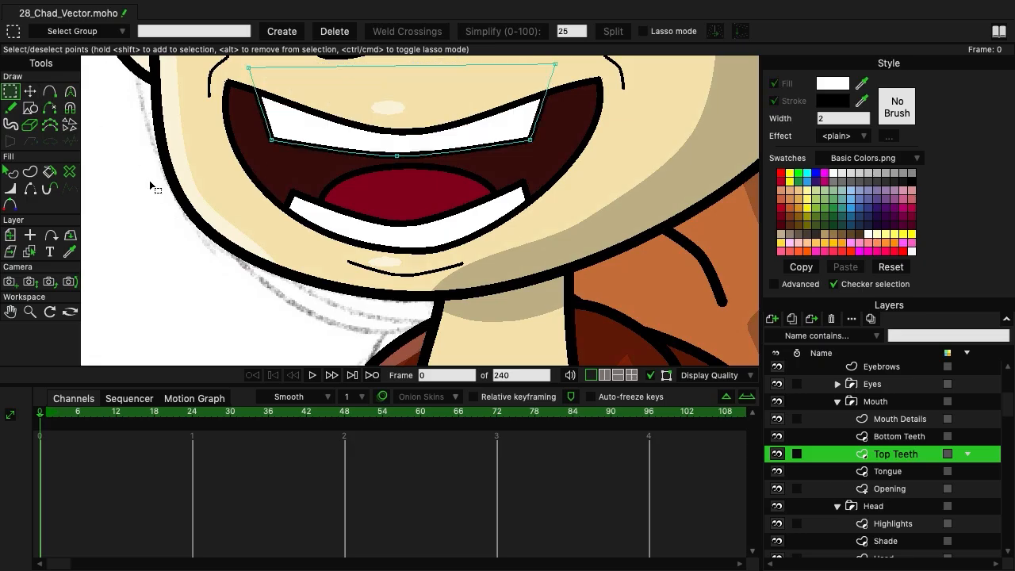
pyautogui.press('a')
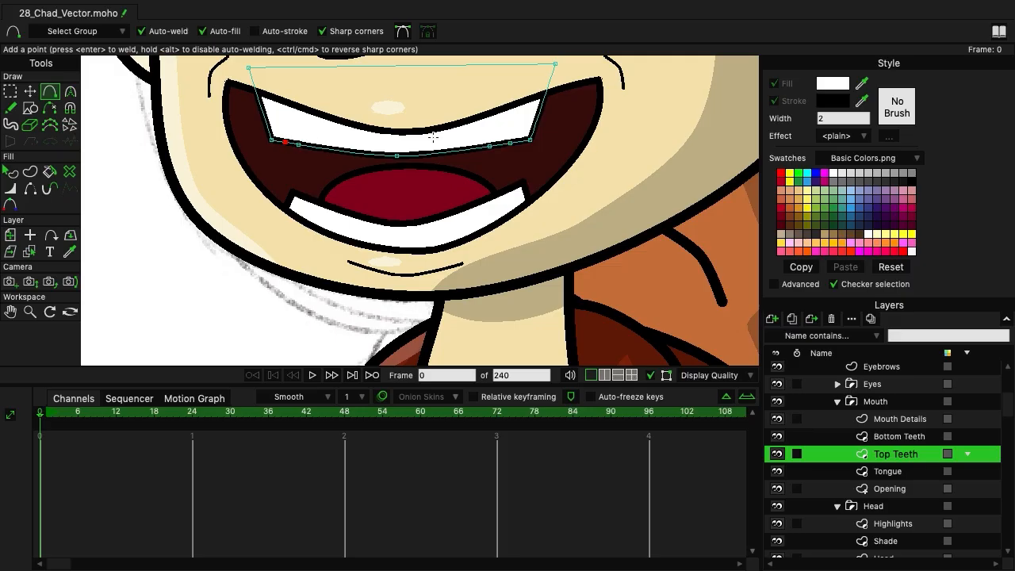
# Raise the added points nearest both lower corners of the top teeth into notches and move the right corner inward to form fangs.
pyautogui.click(29, 91)
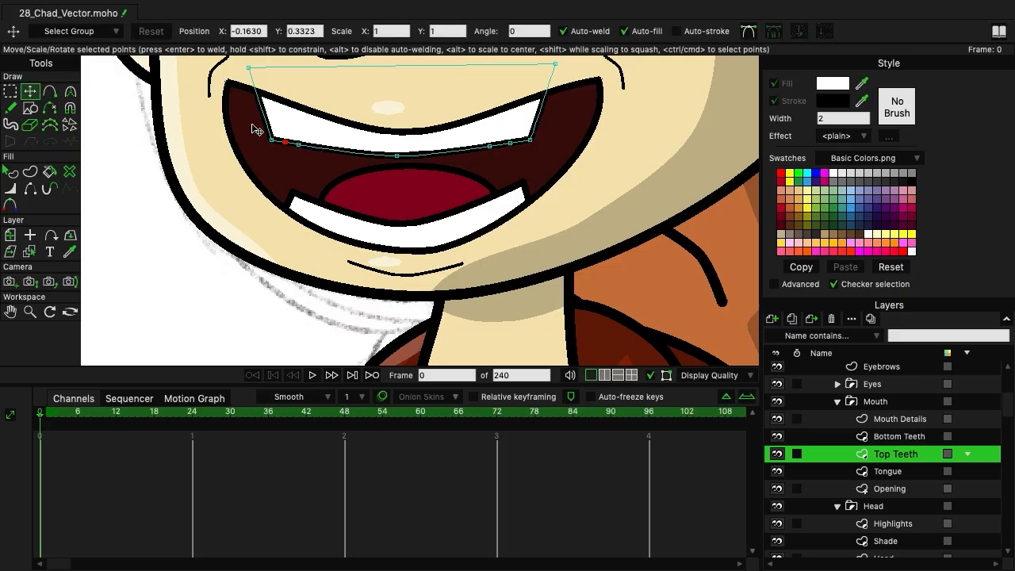
pyautogui.moveTo(284, 143); pyautogui.dragTo(287, 130)
pyautogui.click(286, 131)
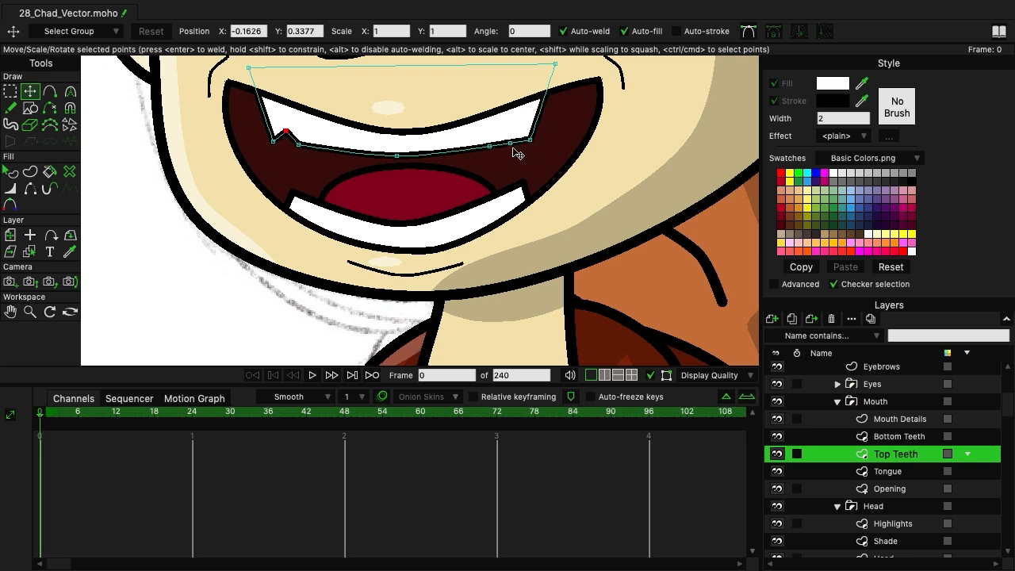
pyautogui.moveTo(511, 145)
pyautogui.mouseDown()
pyautogui.moveTo(508, 135)
pyautogui.moveTo(525, 152)
pyautogui.mouseUp()
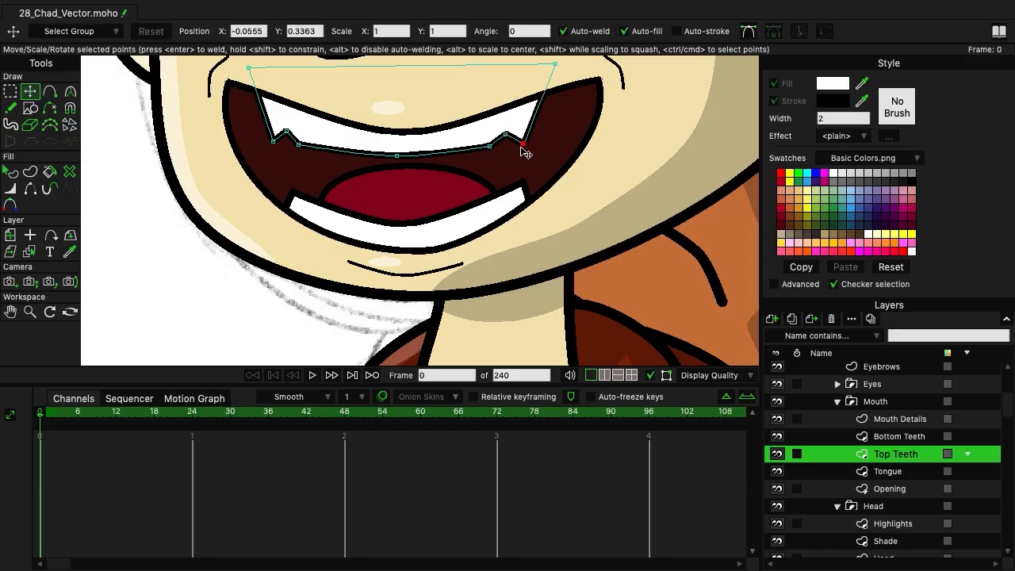
pyautogui.click(504, 133)
# Round the right notch of the top teeth by increasing its point's curvature.
pyautogui.click(56, 94)
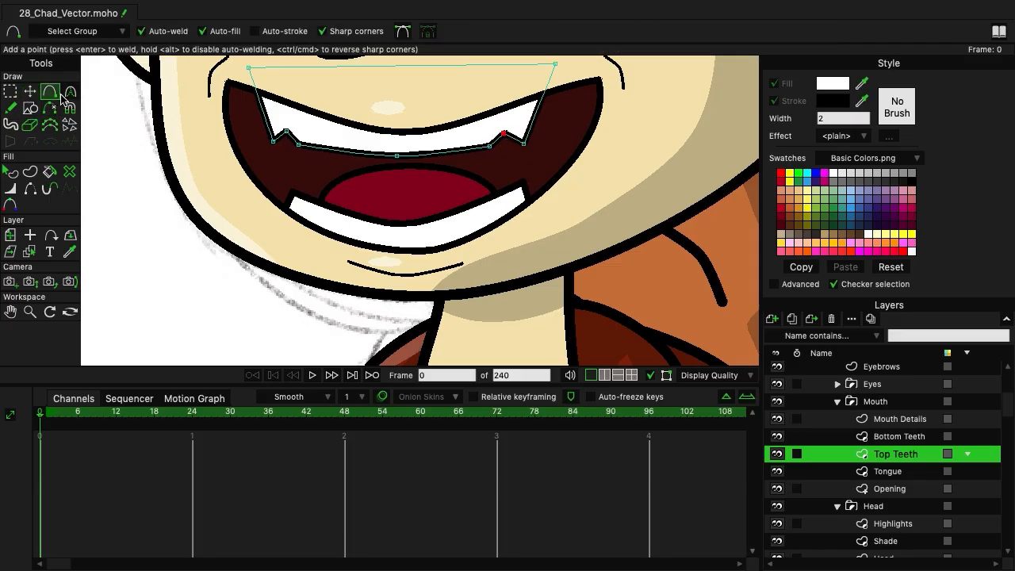
pyautogui.click(70, 92)
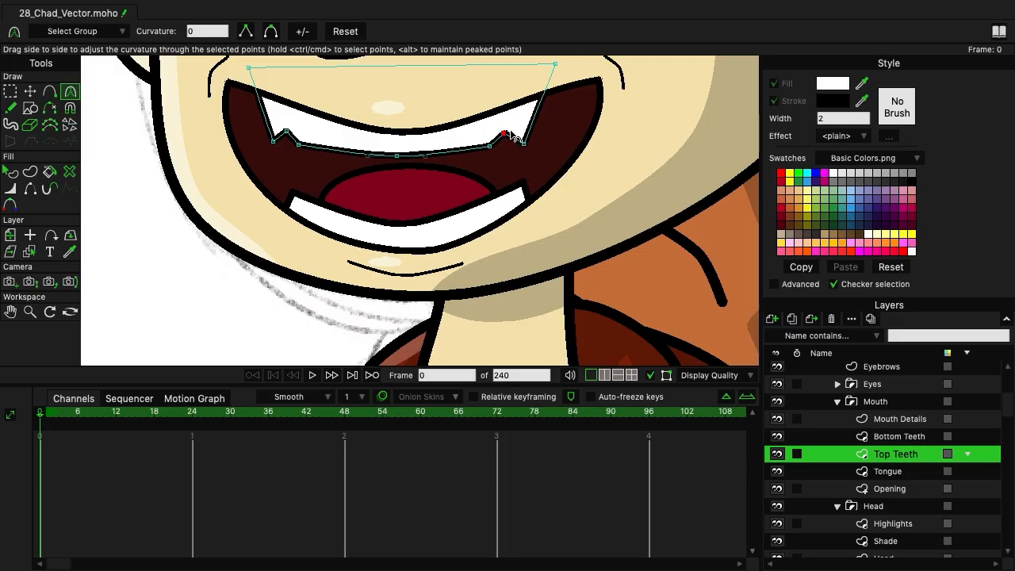
pyautogui.click(11, 91)
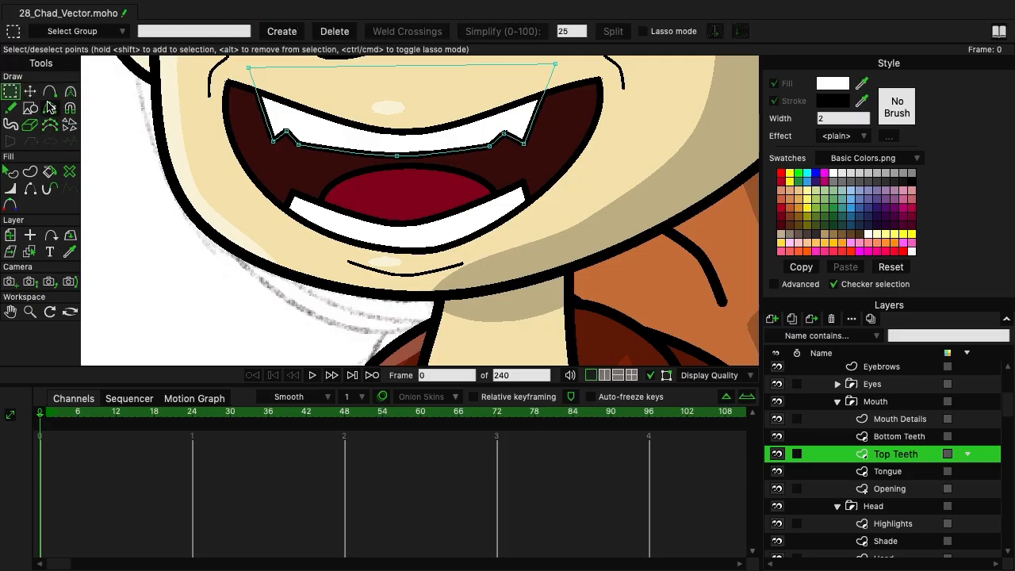
pyautogui.click(69, 92)
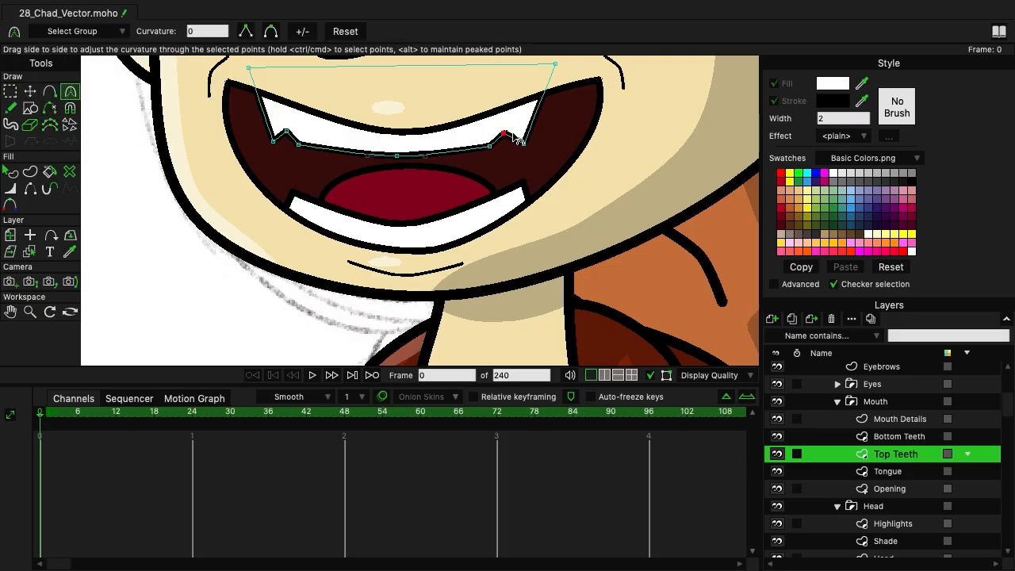
pyautogui.click(498, 134)
# Add two points near the left end of the teeth's upper edge on the Bottom Teeth layer.
pyautogui.click(901, 473)
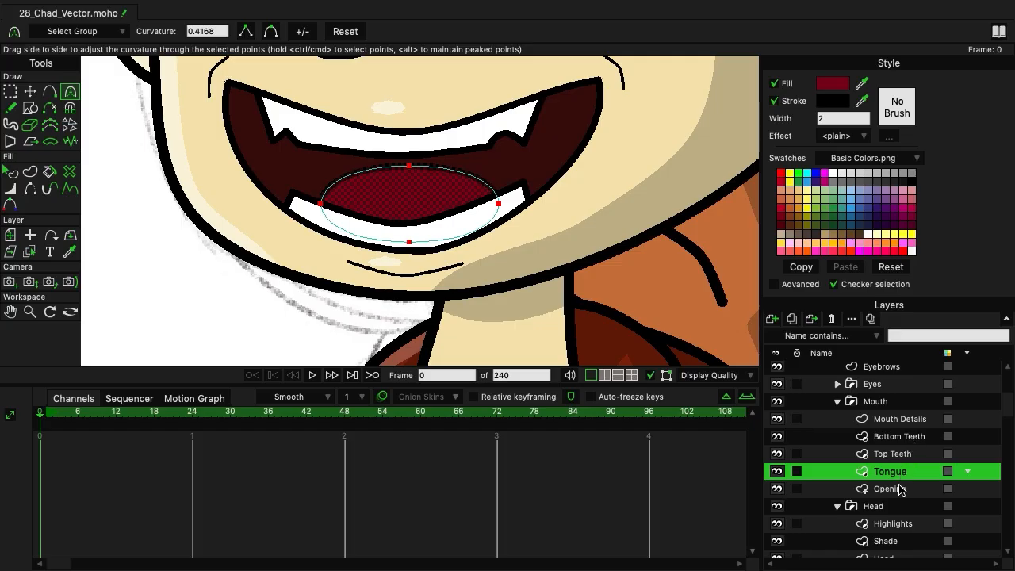
pyautogui.click(894, 439)
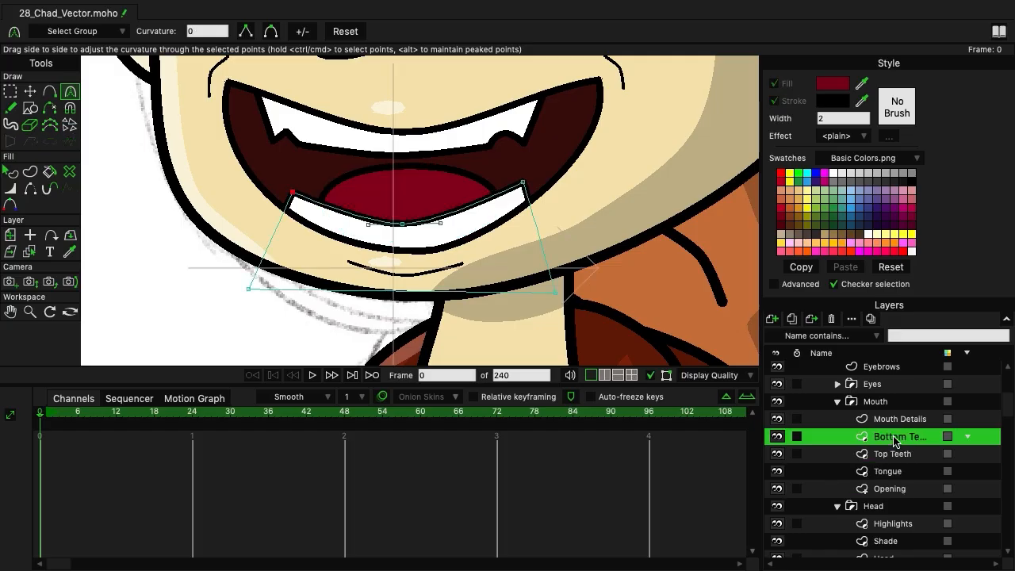
pyautogui.click(30, 92)
pyautogui.scroll(3, 370, 195)
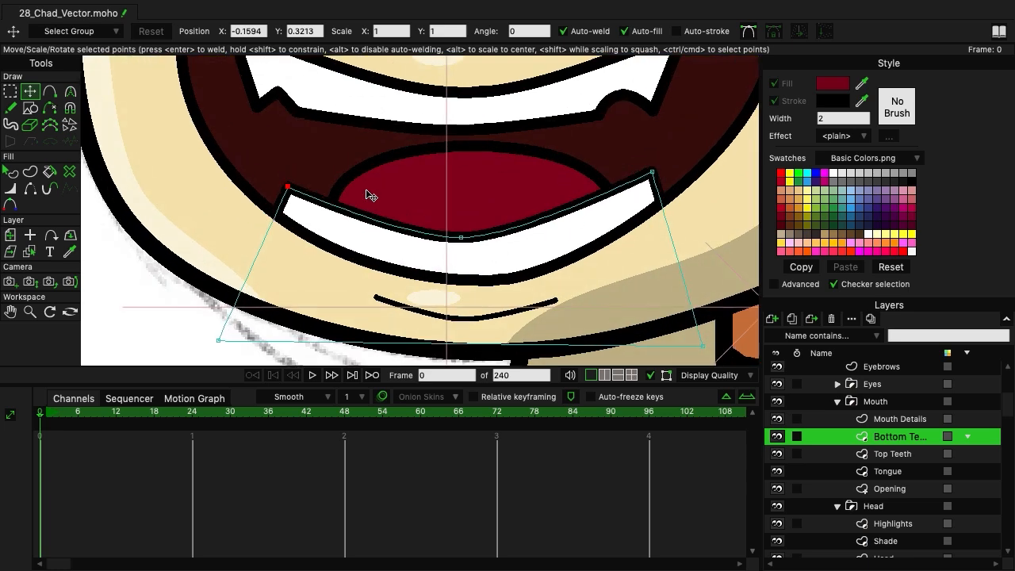
pyautogui.click(49, 92)
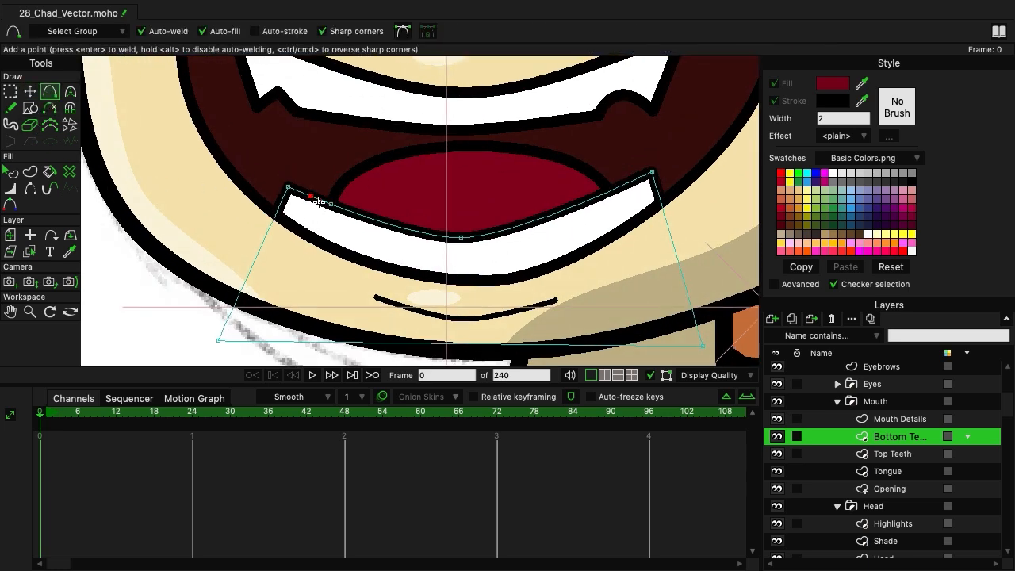
# Reshape the left end of the bottom teeth into an inward-hooking fang, adding one more point beside the corner.
pyautogui.press('t')
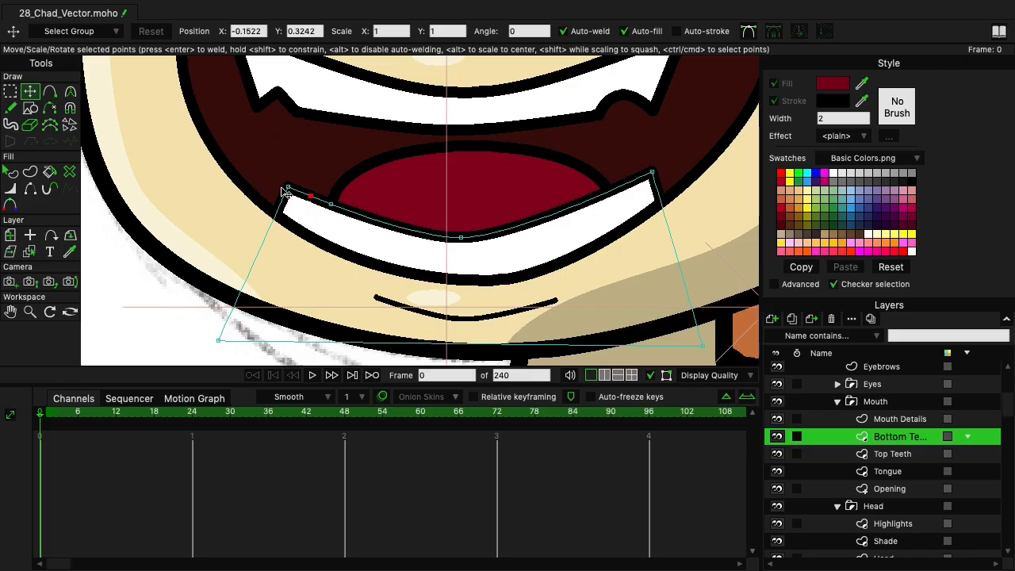
pyautogui.moveTo(289, 188); pyautogui.dragTo(320, 175)
pyautogui.moveTo(319, 195); pyautogui.dragTo(321, 208)
pyautogui.moveTo(317, 176)
pyautogui.mouseDown()
pyautogui.moveTo(319, 206)
pyautogui.moveTo(308, 176)
pyautogui.mouseUp()
pyautogui.click(49, 93)
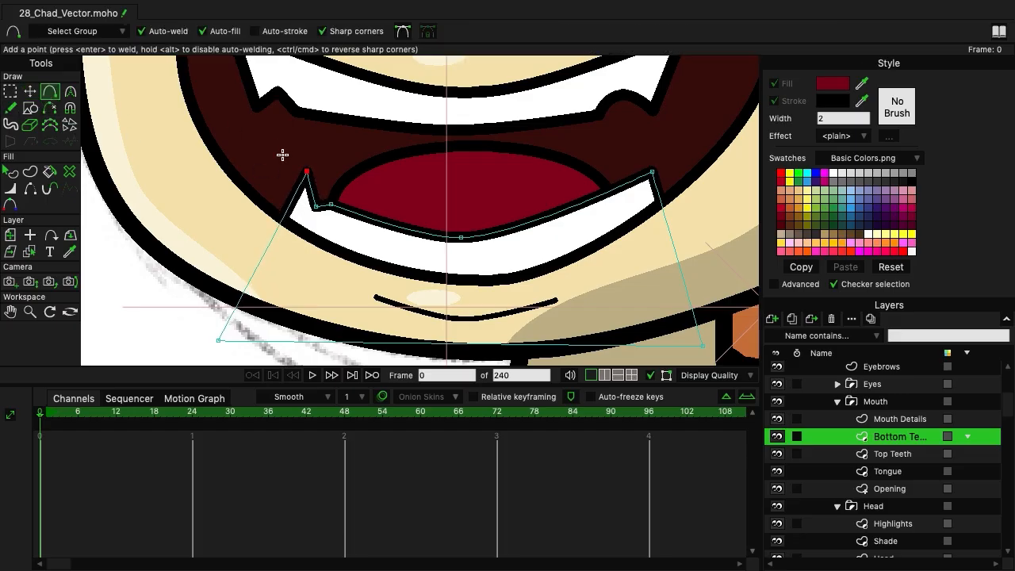
pyautogui.click(311, 195)
pyautogui.click(31, 92)
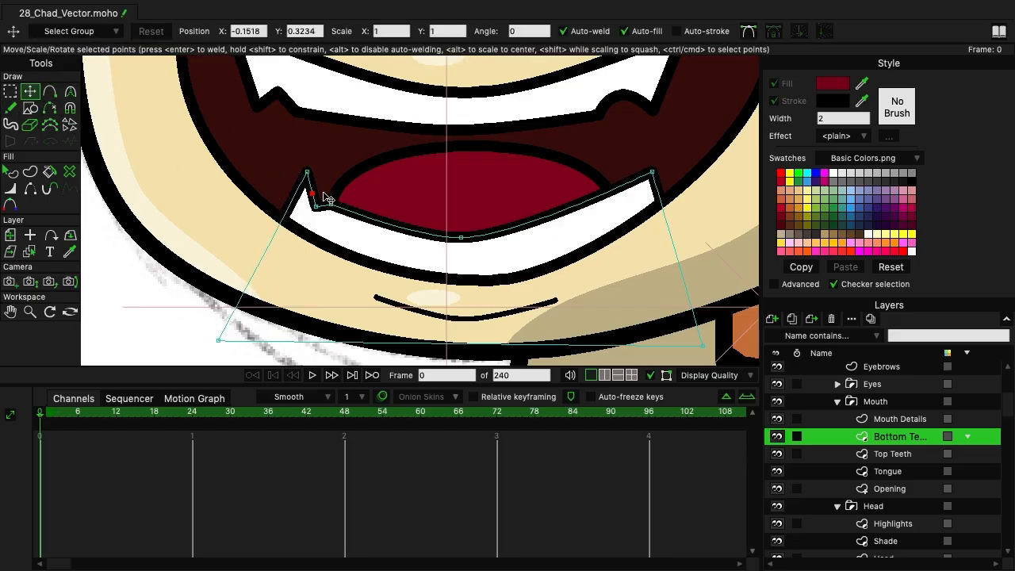
pyautogui.moveTo(317, 194)
pyautogui.mouseDown()
pyautogui.moveTo(339, 189)
pyautogui.moveTo(305, 179)
pyautogui.moveTo(290, 190)
pyautogui.moveTo(321, 211)
pyautogui.mouseUp()
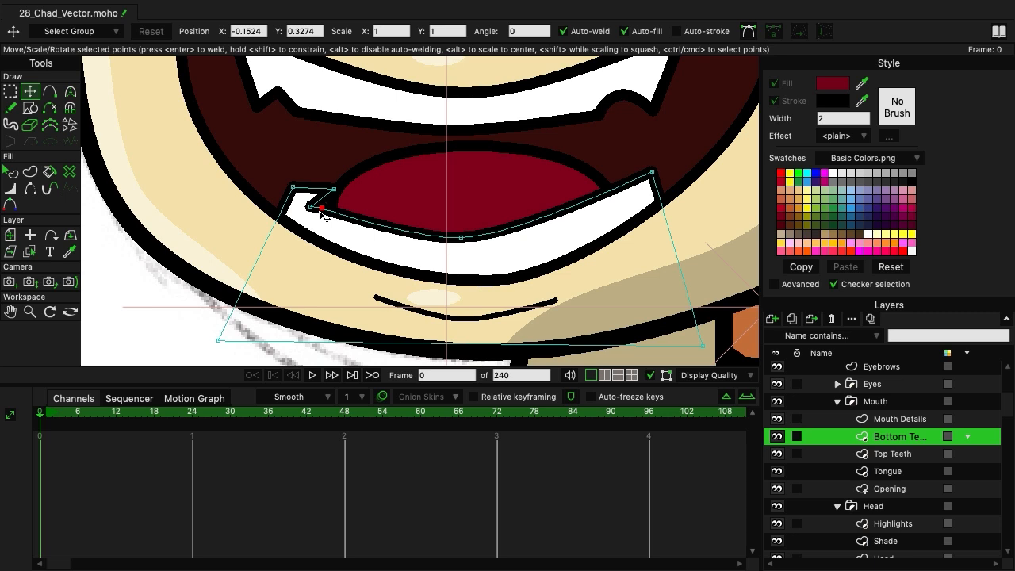
# Round the bottom teeth's left fang tip to a curvature of about 0.41 and nudge its corner and tip points.
pyautogui.click(70, 91)
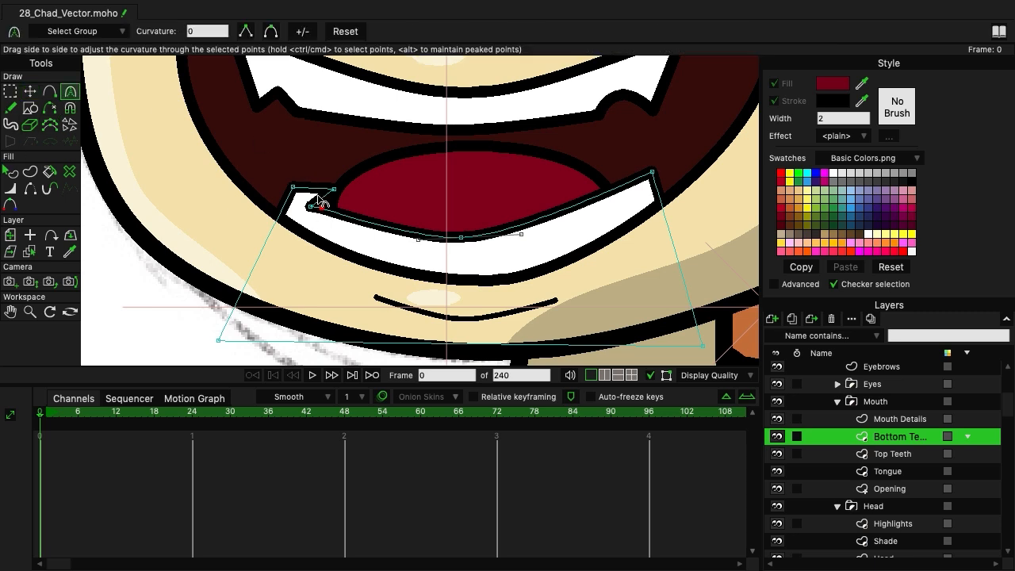
pyautogui.keyDown('ctrl'); pyautogui.click(334, 189); pyautogui.keyUp('ctrl')
pyautogui.moveTo(380, 199); pyautogui.dragTo(337, 227)
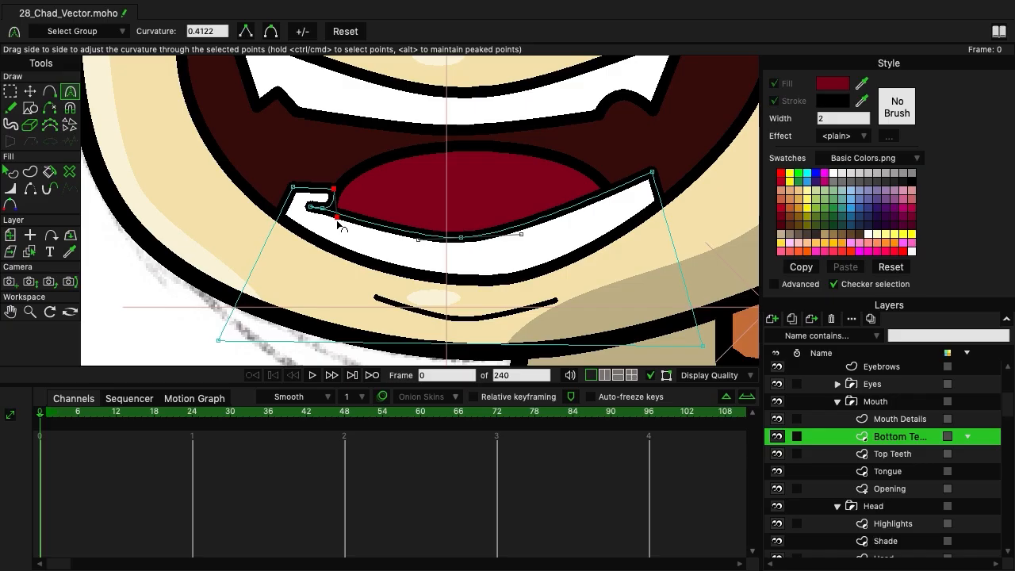
pyautogui.click(29, 91)
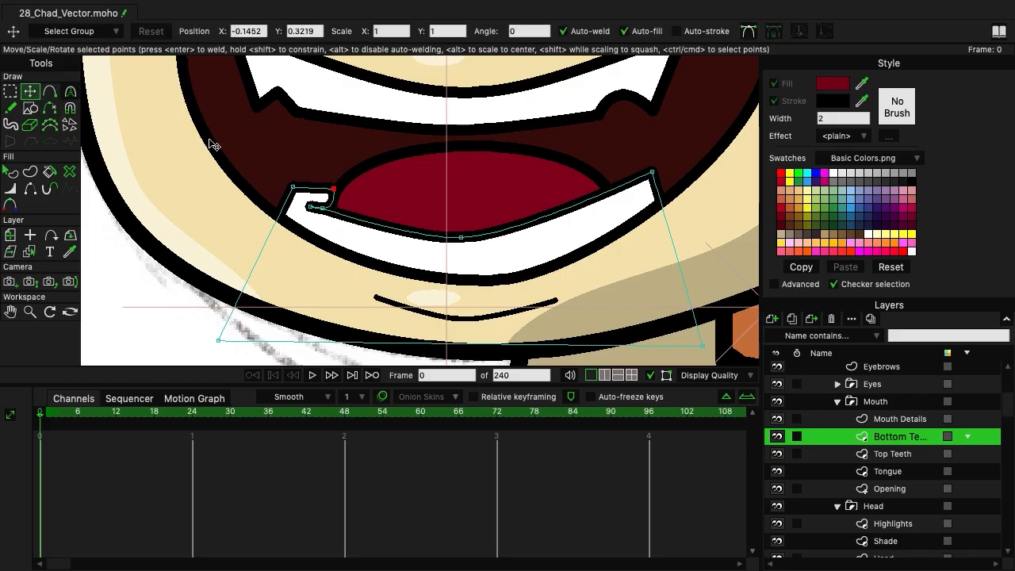
pyautogui.moveTo(292, 188)
pyautogui.mouseDown()
pyautogui.moveTo(325, 190)
pyautogui.moveTo(293, 197)
pyautogui.mouseUp()
pyautogui.click(330, 191)
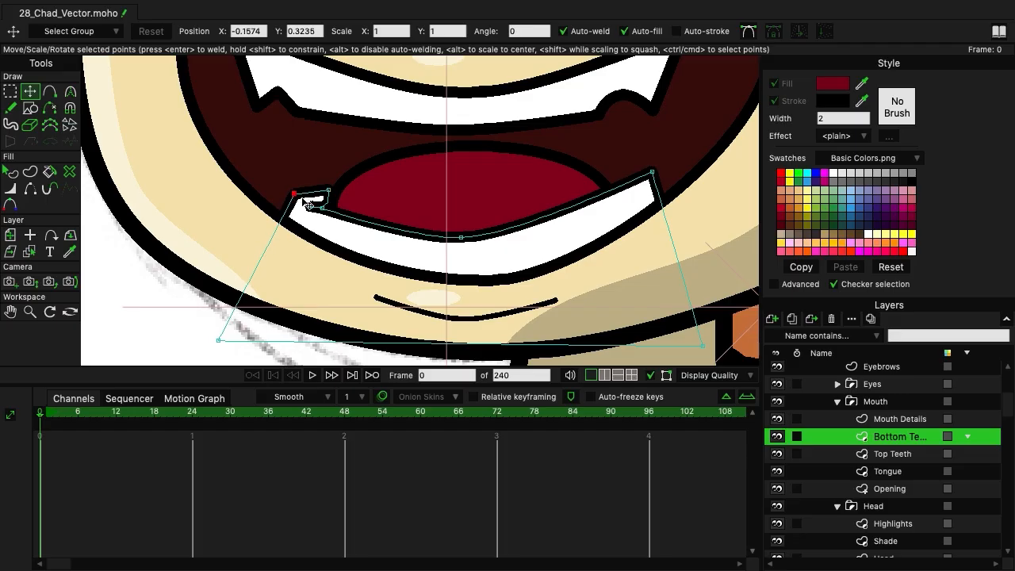
pyautogui.click(325, 191)
# Add three points near the right end of the bottom teeth's upper edge and shape them into an inward-hooking fang.
pyautogui.click(49, 92)
pyautogui.click(639, 177)
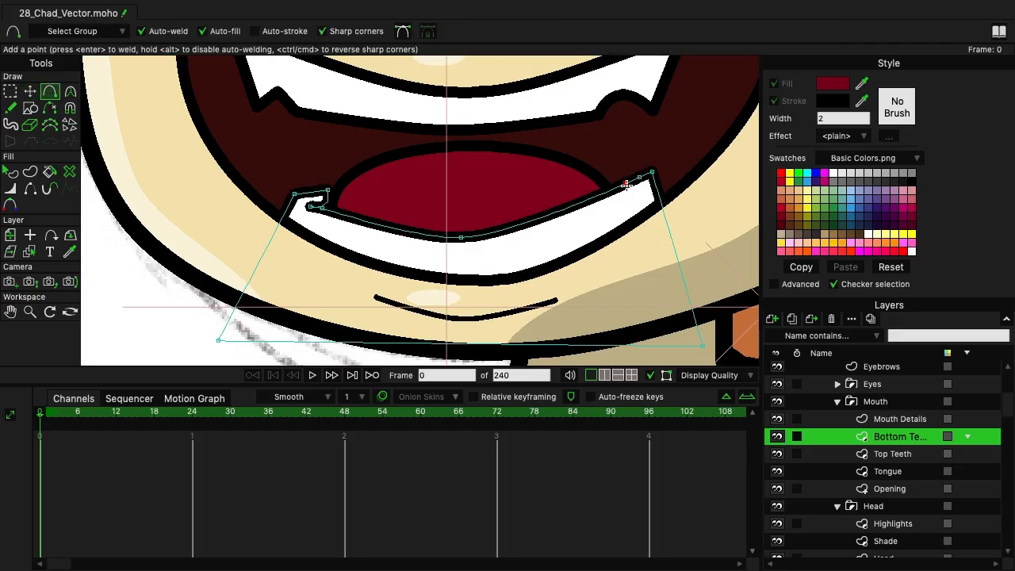
pyautogui.click(30, 91)
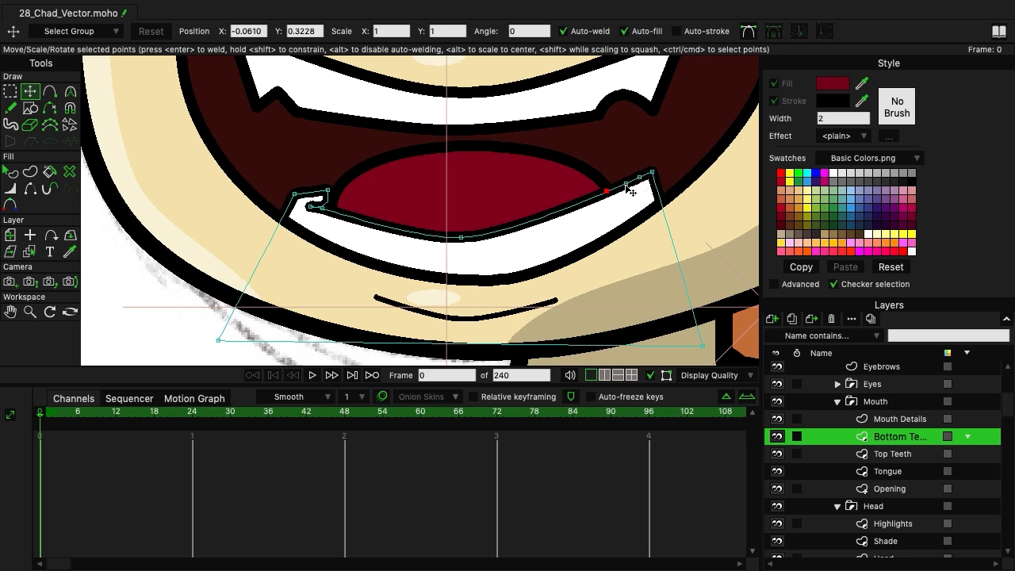
pyautogui.moveTo(609, 193); pyautogui.dragTo(657, 198)
pyautogui.moveTo(661, 205); pyautogui.dragTo(656, 174)
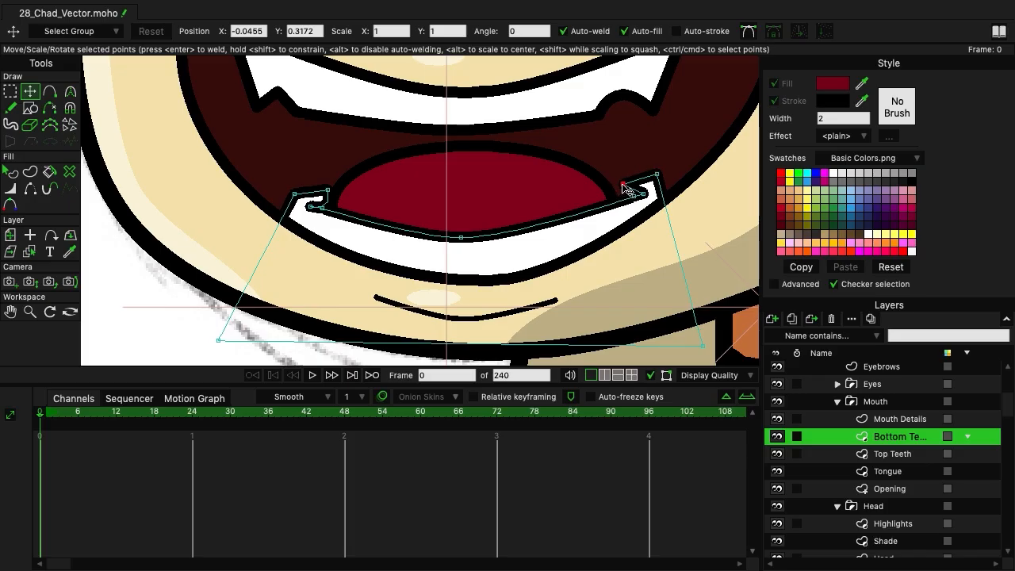
# Round the bottom teeth's right fang tip to a curvature of about 0.32 and fine-tune its position.
pyautogui.click(70, 91)
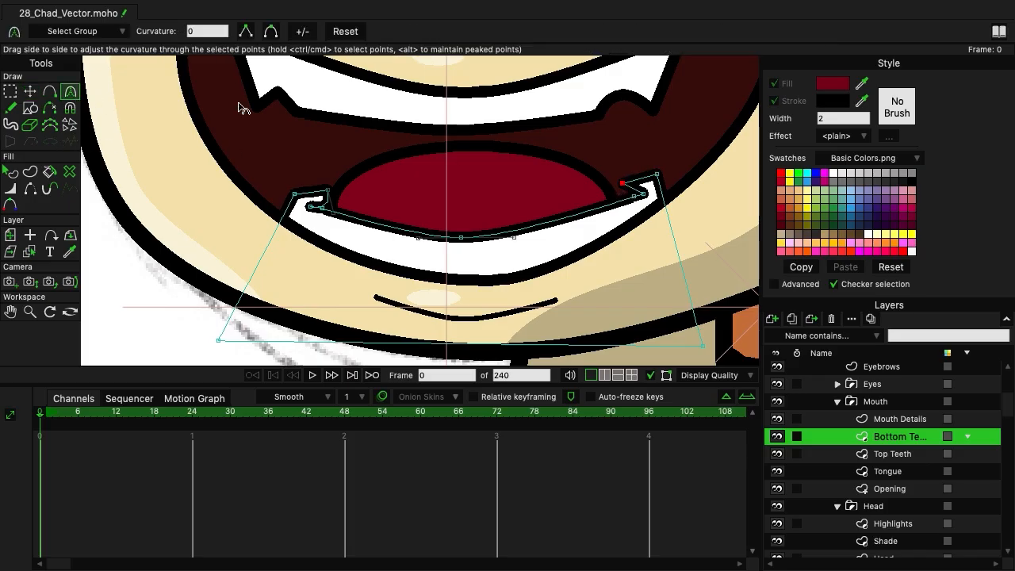
pyautogui.moveTo(623, 182); pyautogui.dragTo(634, 186)
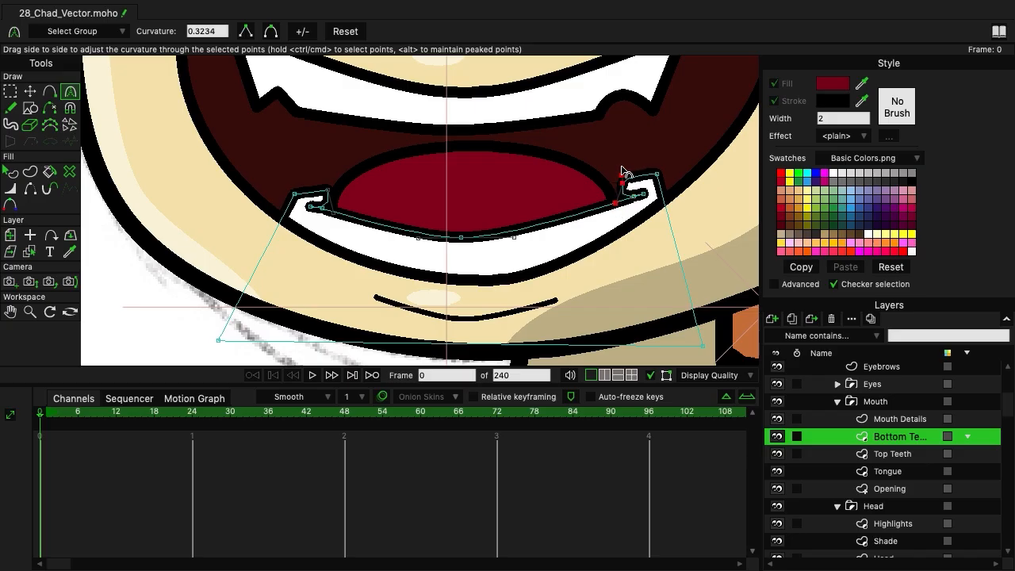
pyautogui.press('t')
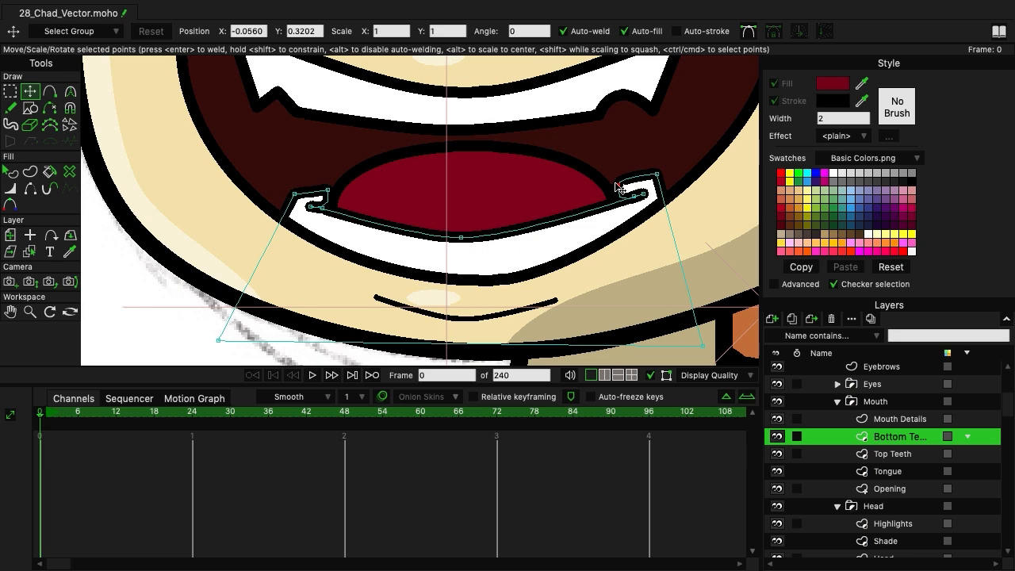
pyautogui.moveTo(615, 184); pyautogui.dragTo(613, 180)
pyautogui.moveTo(623, 179); pyautogui.dragTo(625, 181)
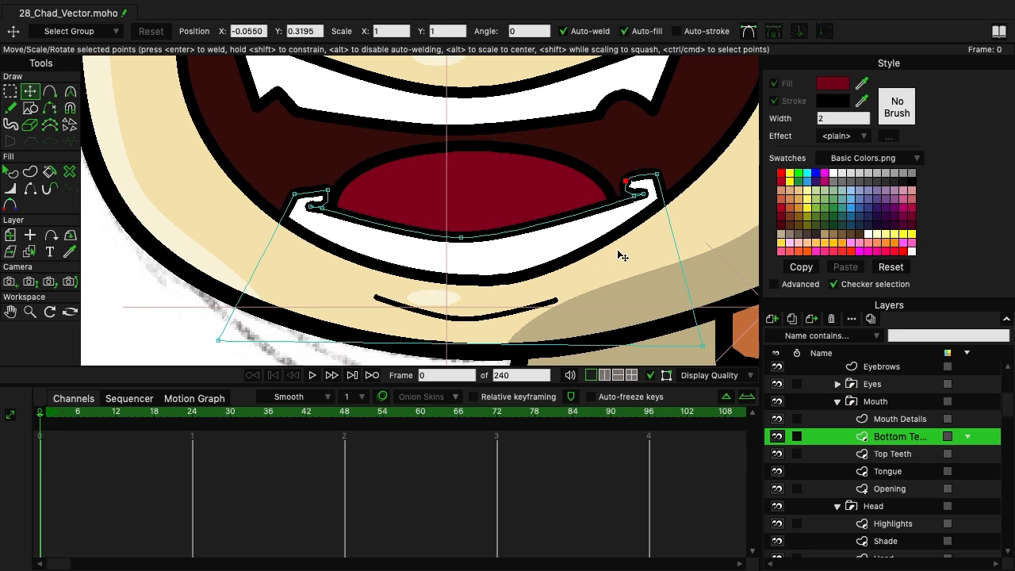
# Shift the whole tongue shape on the Tongue layer to the right inside the mouth and deselect its points.
pyautogui.scroll(-5, 618, 257)
pyautogui.moveTo(488, 211); pyautogui.dragTo(362, 241)
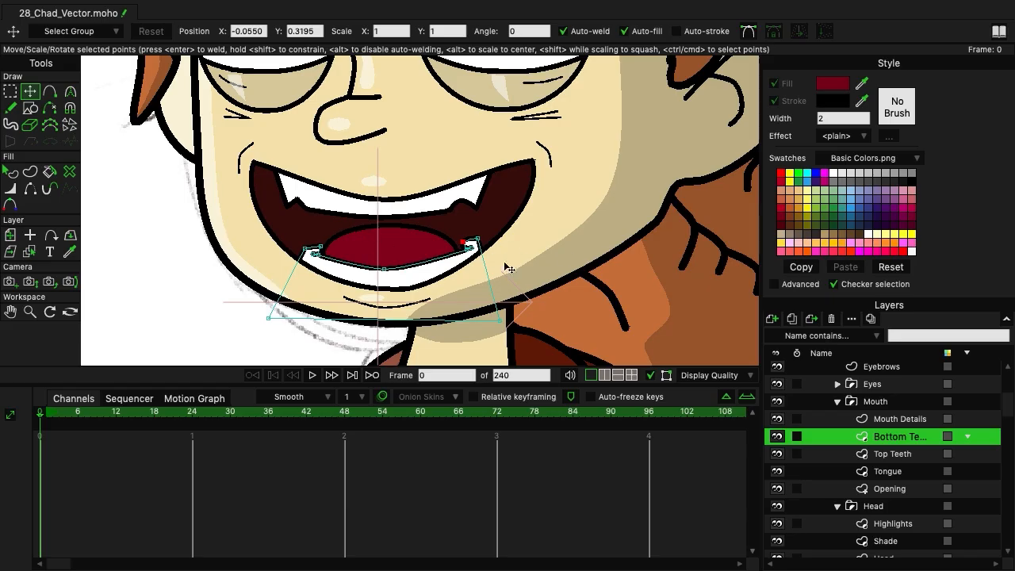
pyautogui.click(889, 469)
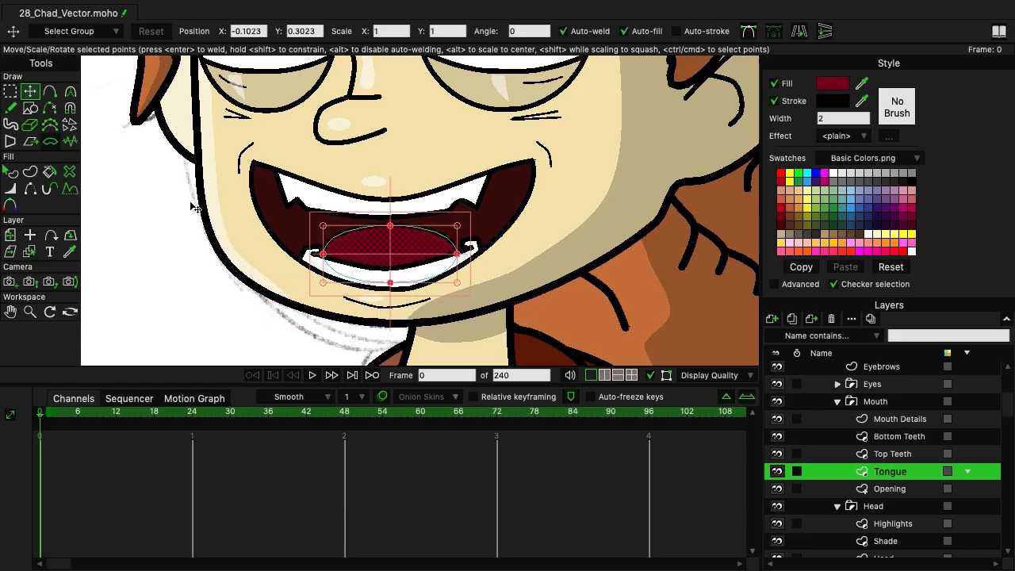
pyautogui.moveTo(392, 244); pyautogui.dragTo(414, 246)
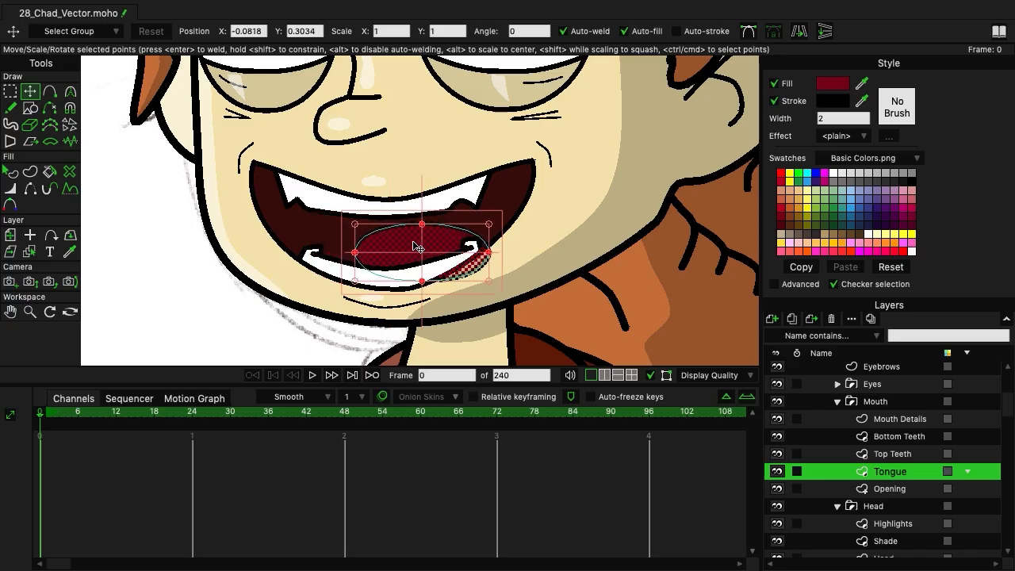
pyautogui.scroll(4, 414, 247)
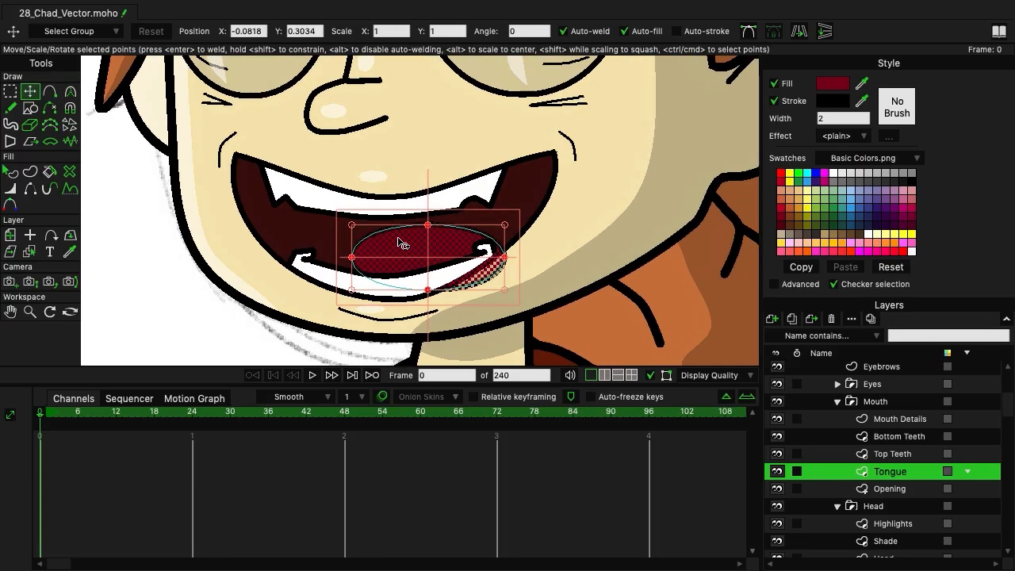
pyautogui.click(11, 92)
pyautogui.click(92, 242)
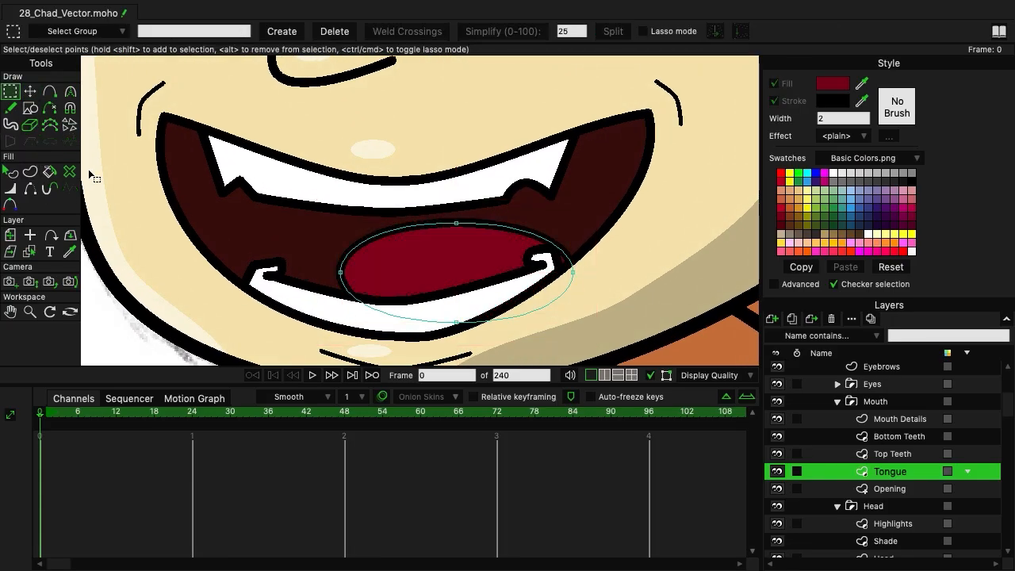
# Try to dent the tongue's upper edge by adding two sharp points and lowering the top point between them.
pyautogui.click(49, 92)
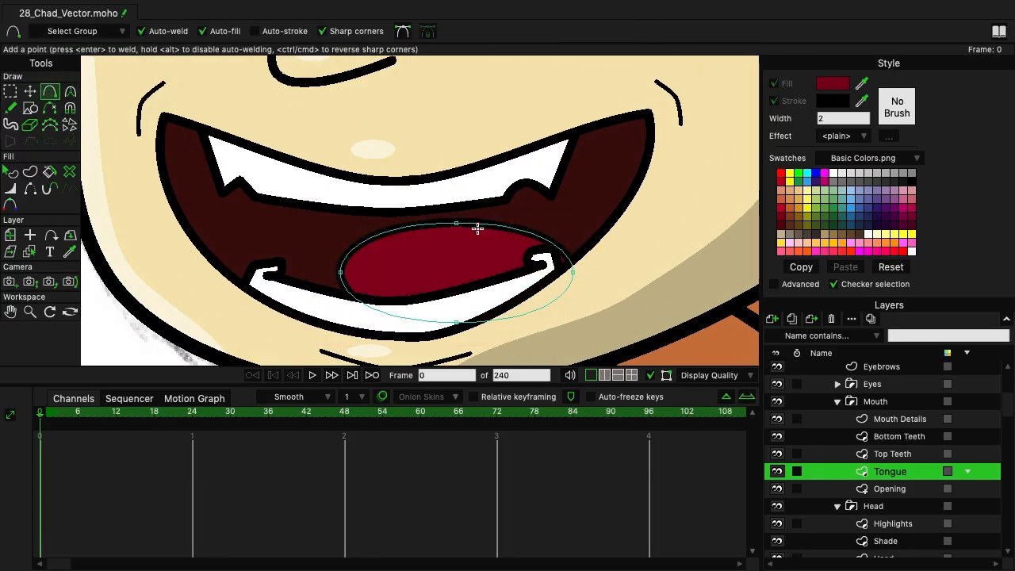
pyautogui.click(406, 227)
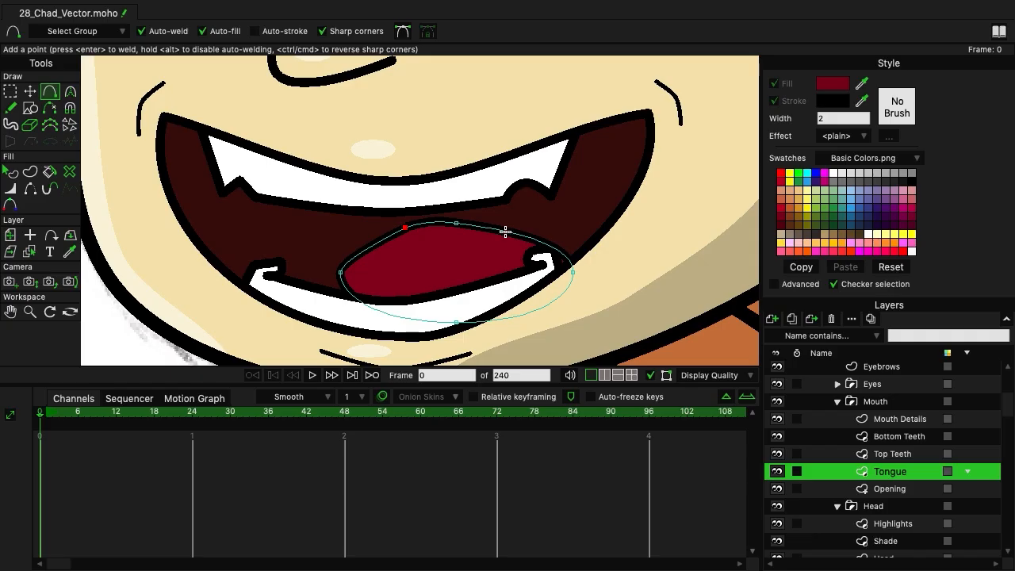
pyautogui.click(505, 232)
pyautogui.click(29, 92)
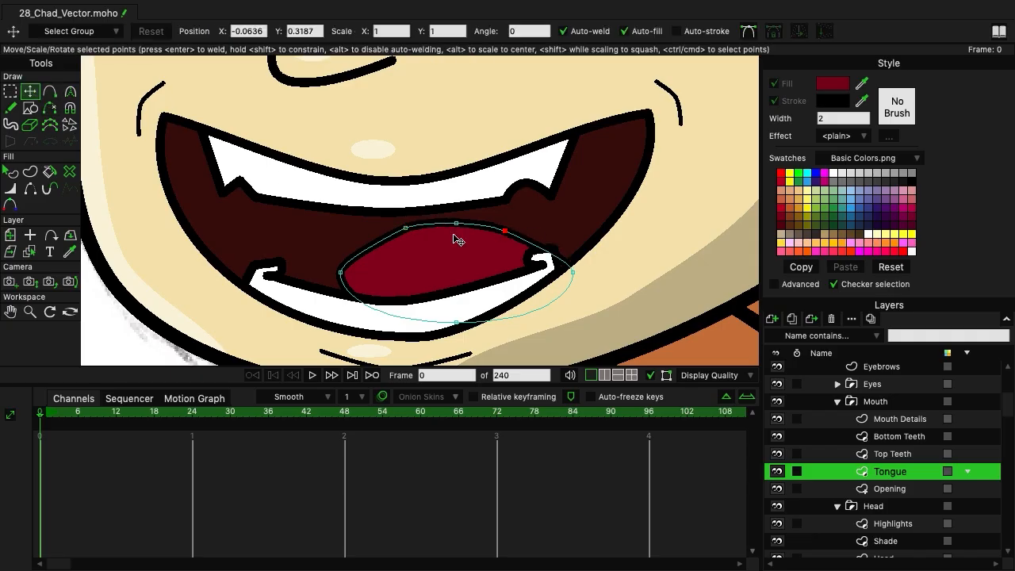
pyautogui.moveTo(454, 234); pyautogui.dragTo(448, 260)
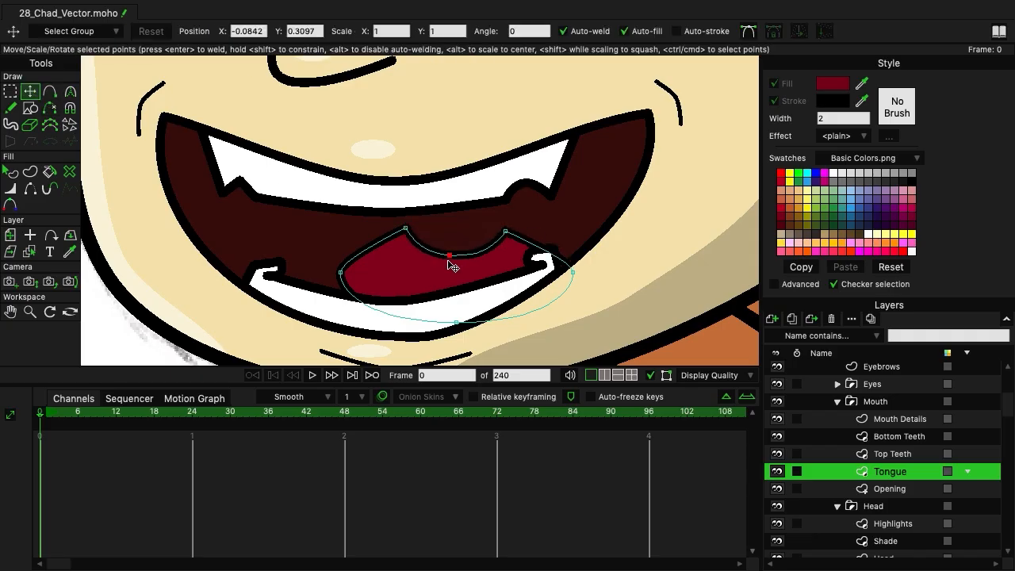
pyautogui.hotkey('ctrl', 'z')
pyautogui.hotkey('ctrl', 'z')
pyautogui.hotkey('ctrl', 'z')
# With Sharp corners off, add points on both sides of the tongue's top to form a small notch, and lower its side points.
pyautogui.click(49, 92)
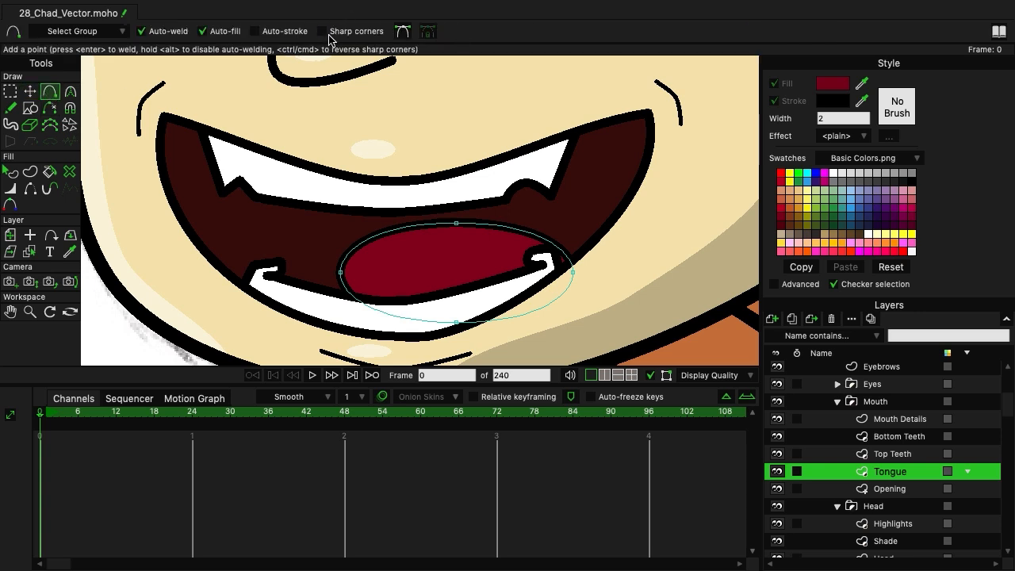
pyautogui.moveTo(384, 237); pyautogui.dragTo(517, 233)
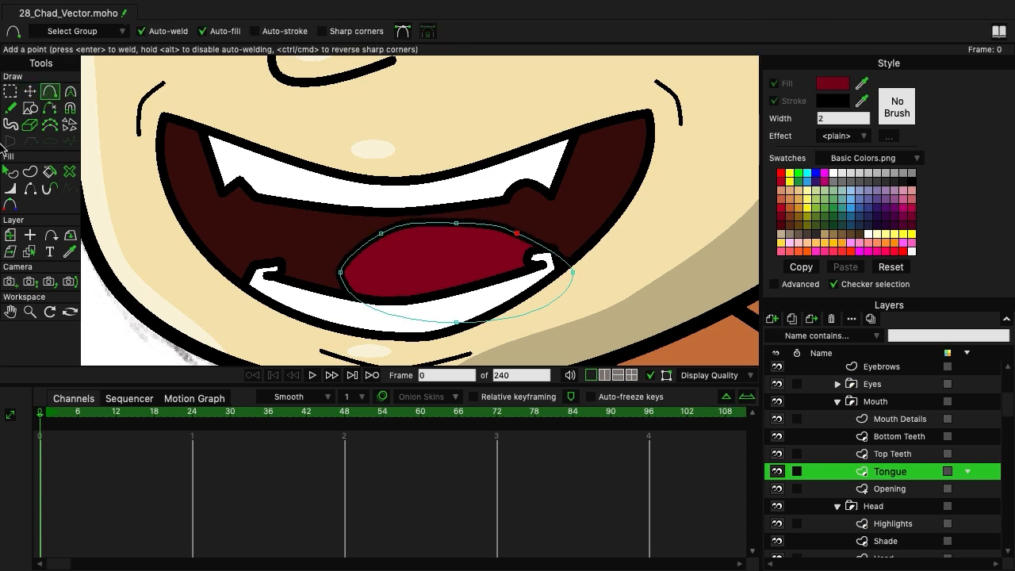
pyautogui.click(30, 92)
pyautogui.moveTo(453, 227)
pyautogui.mouseDown()
pyautogui.moveTo(456, 243)
pyautogui.moveTo(399, 242)
pyautogui.moveTo(452, 242)
pyautogui.mouseUp()
pyautogui.click(465, 233)
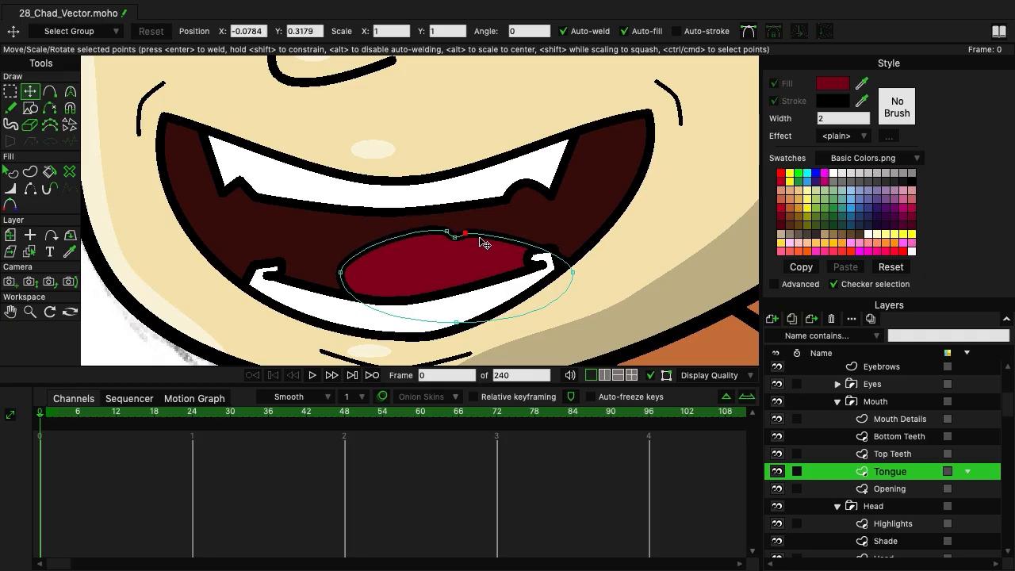
pyautogui.moveTo(340, 272); pyautogui.dragTo(337, 305)
pyautogui.moveTo(573, 271)
pyautogui.mouseDown()
pyautogui.moveTo(583, 289)
pyautogui.moveTo(573, 283)
pyautogui.mouseUp()
# Draw a short, slightly curved crease line from the tongue's top notch down into its middle.
pyautogui.press('a')
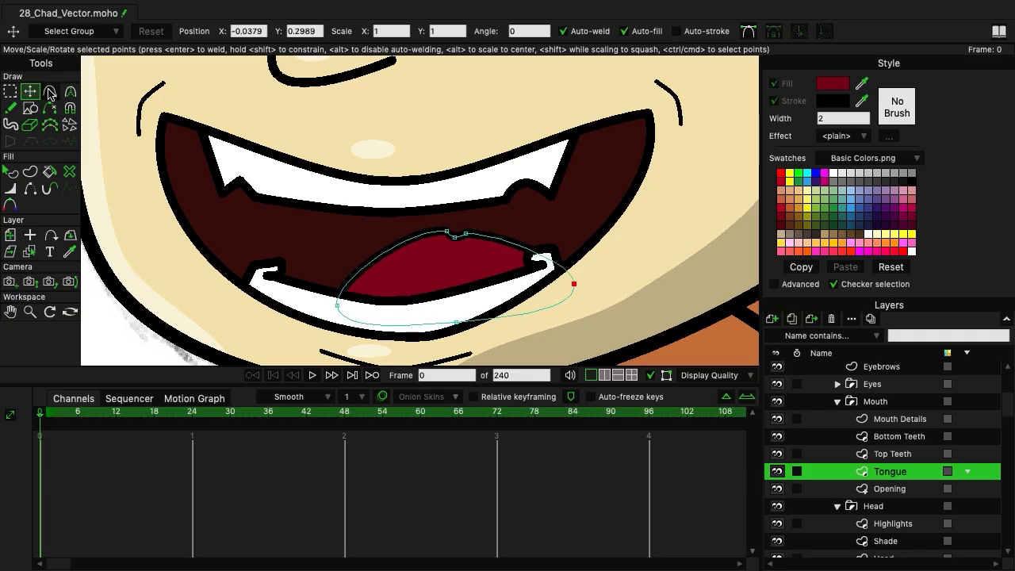
pyautogui.moveTo(455, 243); pyautogui.dragTo(435, 272)
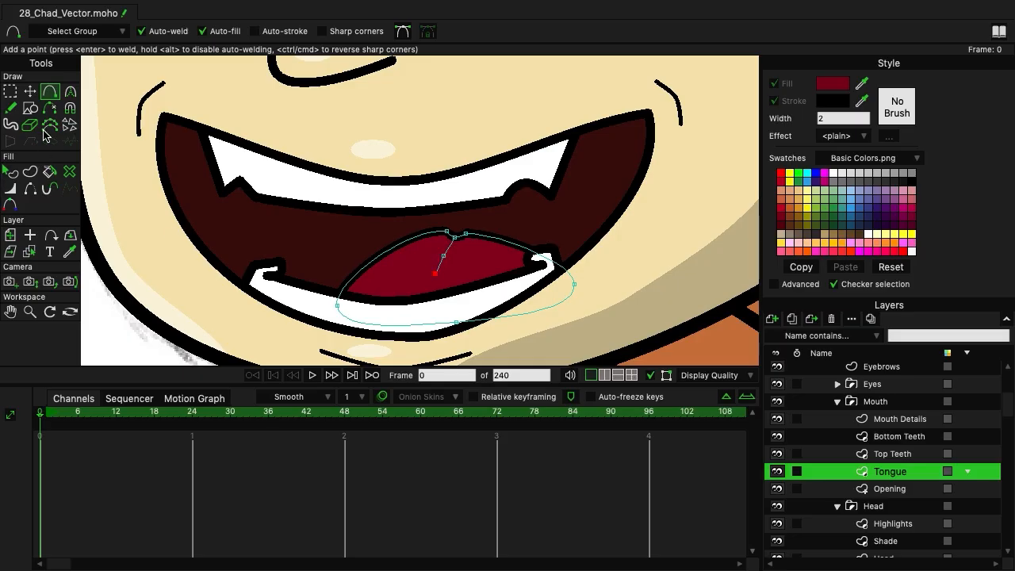
pyautogui.press('t')
pyautogui.moveTo(445, 264); pyautogui.dragTo(438, 266)
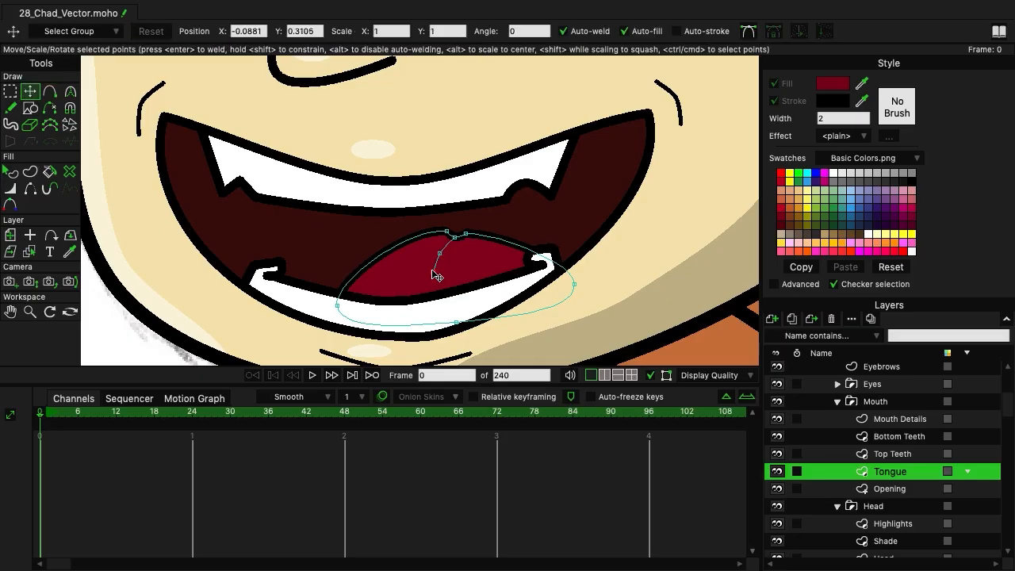
# Create a stroke-only shape along both segments of the tongue's crease line.
pyautogui.click(11, 91)
pyautogui.click(32, 172)
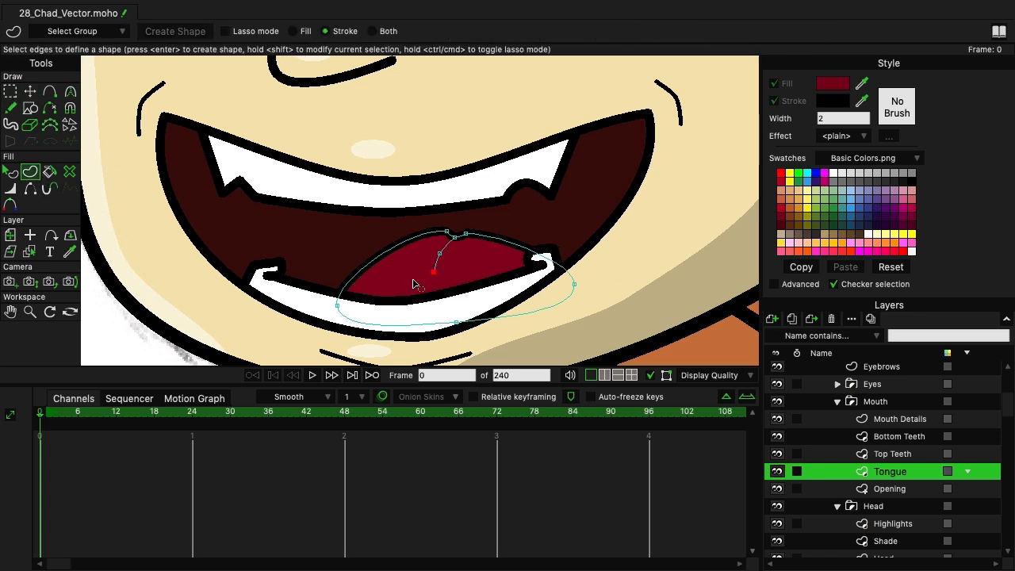
pyautogui.click(443, 248)
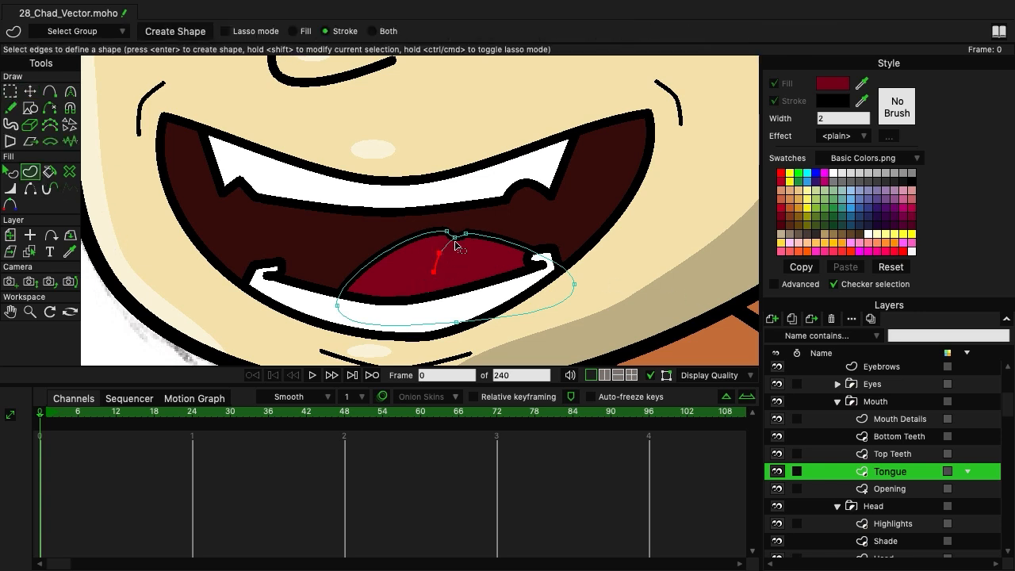
pyautogui.click(199, 34)
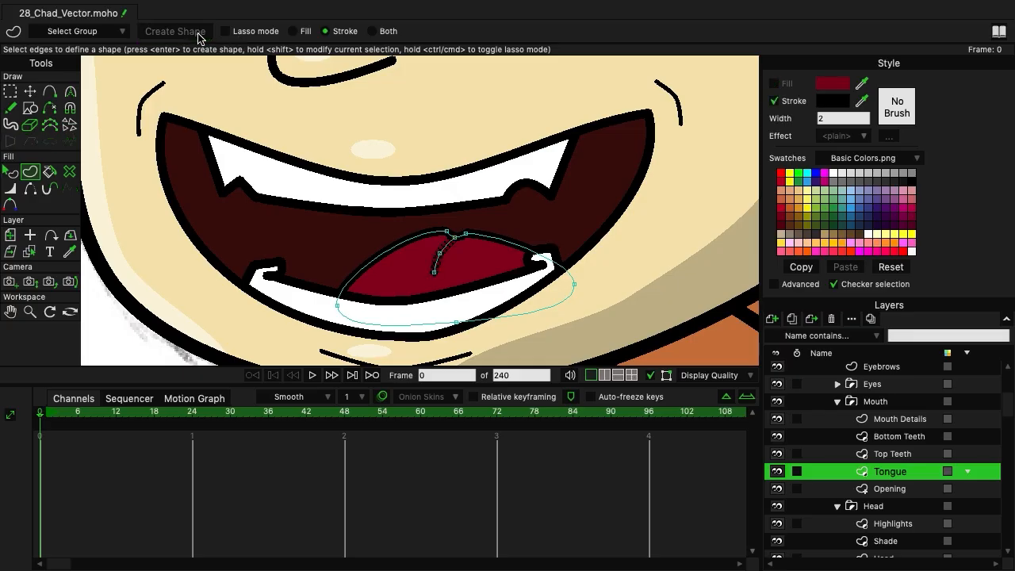
pyautogui.click(11, 91)
pyautogui.scroll(-5, 677, 220)
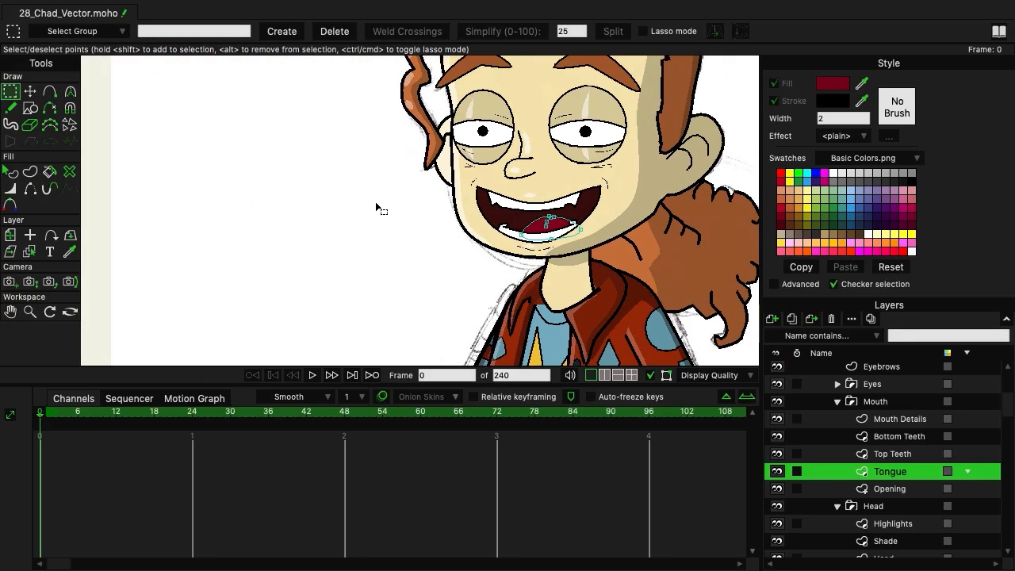
# On the Bottom Teeth layer, select the points of the right fang and shift them slightly left and down.
pyautogui.click(888, 455)
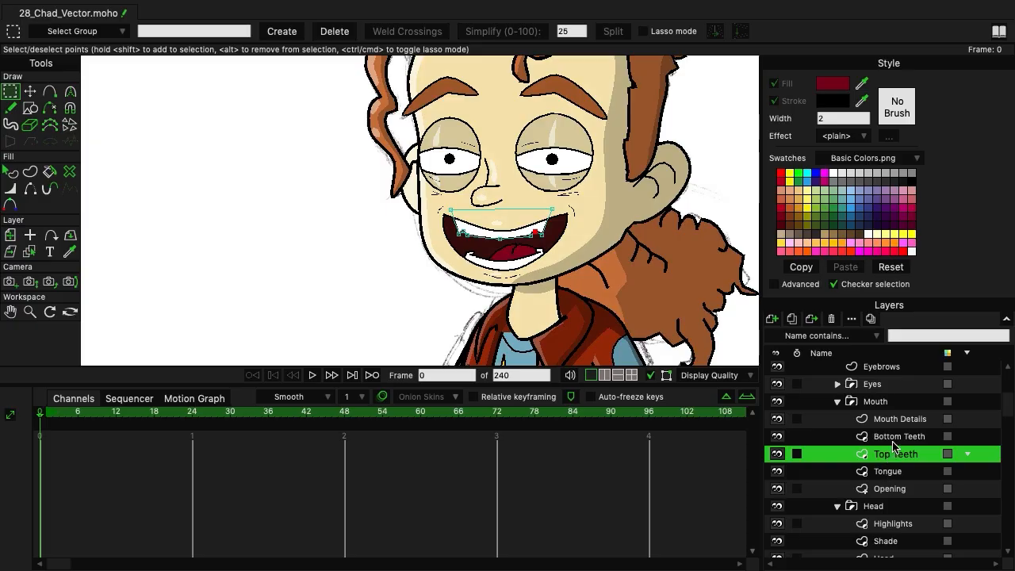
pyautogui.click(894, 440)
pyautogui.scroll(6, 554, 228)
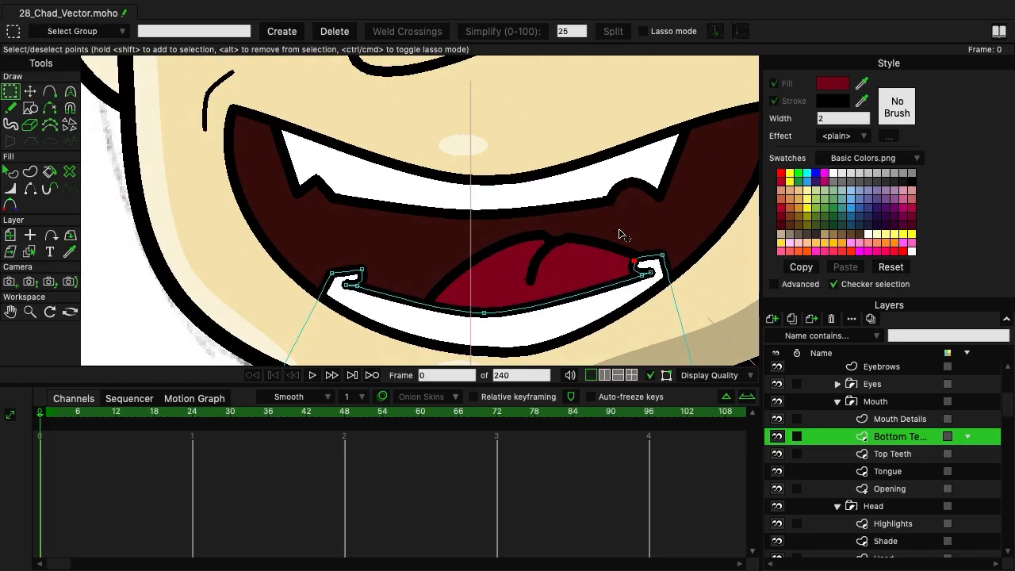
pyautogui.moveTo(620, 235); pyautogui.dragTo(698, 285)
pyautogui.click(31, 91)
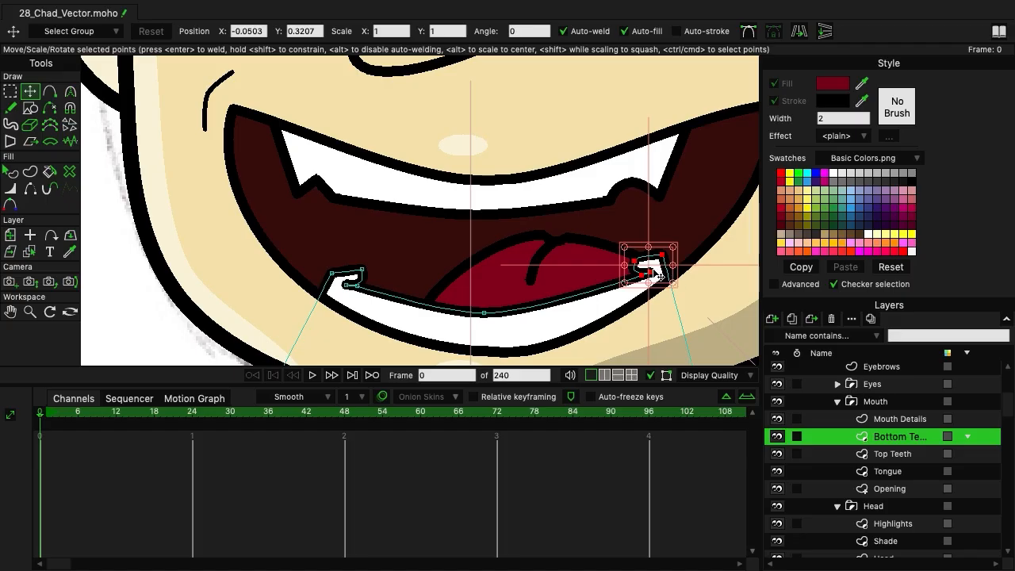
pyautogui.moveTo(657, 274); pyautogui.dragTo(644, 275)
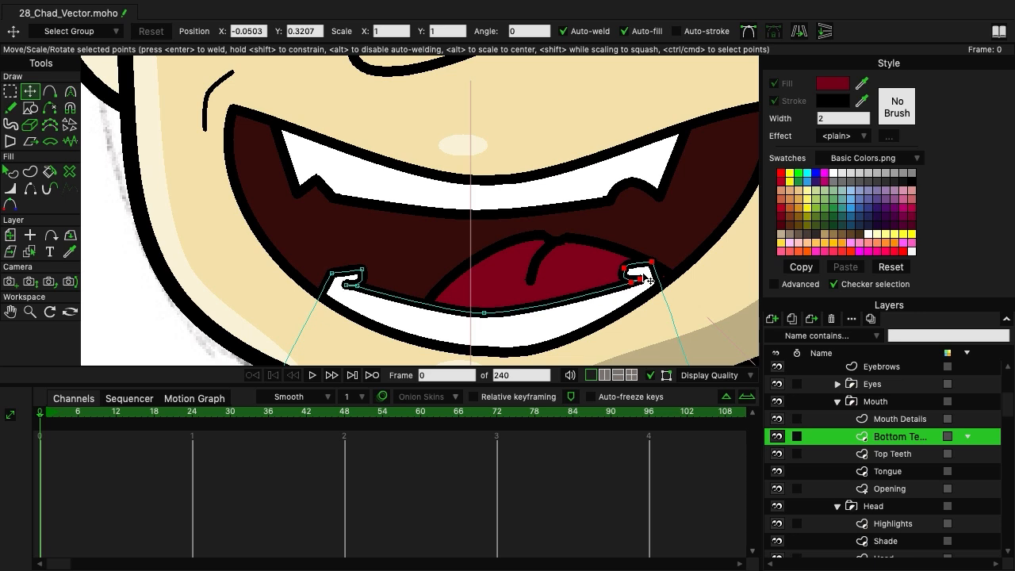
# On the Tongue layer, pull the tongue's far right side point slightly inward and down.
pyautogui.click(888, 471)
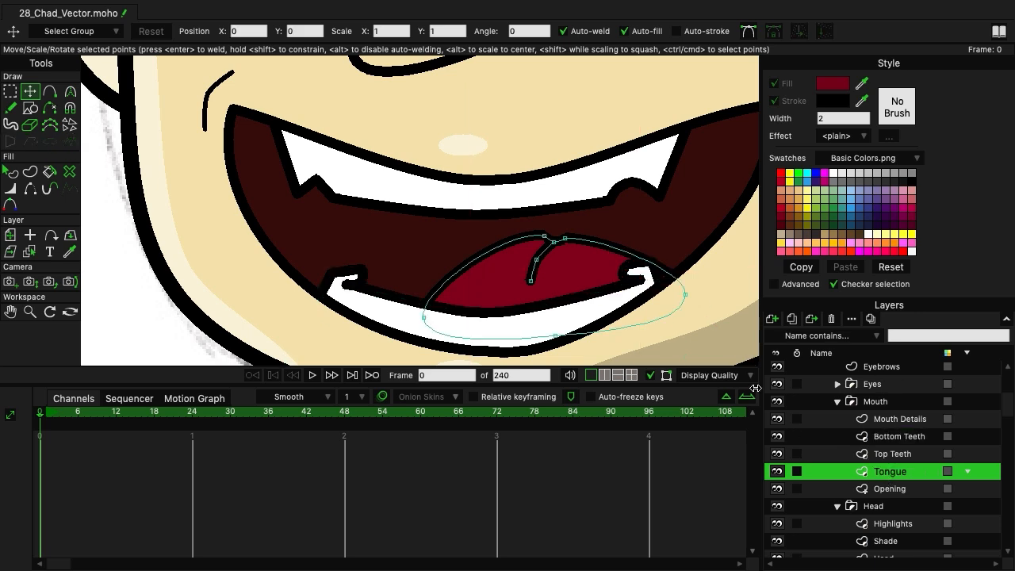
pyautogui.moveTo(688, 301)
pyautogui.mouseDown()
pyautogui.moveTo(684, 293)
pyautogui.moveTo(672, 306)
pyautogui.mouseUp()
pyautogui.scroll(-5, 587, 279)
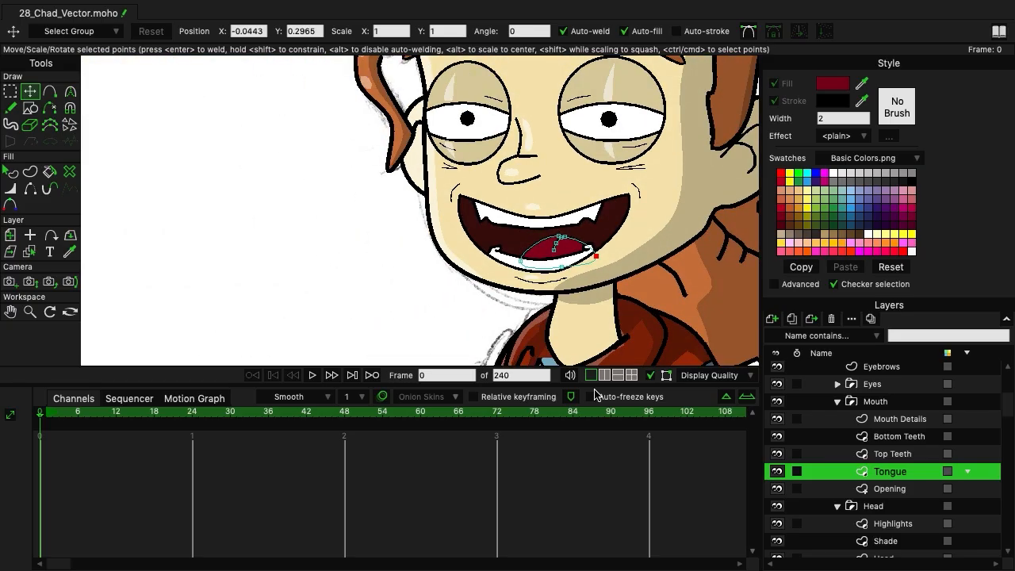
# Examine the teeth and mouth detail layers and the whole character from head to shoes for areas needing refinement.
pyautogui.click(932, 457)
pyautogui.scroll(-4, 475, 258)
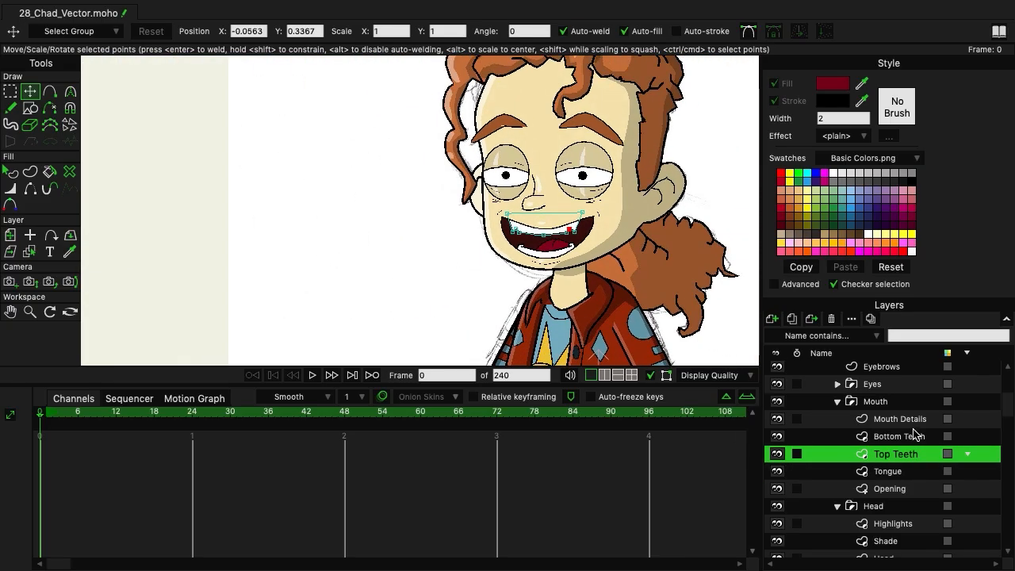
pyautogui.click(913, 436)
pyautogui.hscroll(2, 657, 306)
pyautogui.click(920, 423)
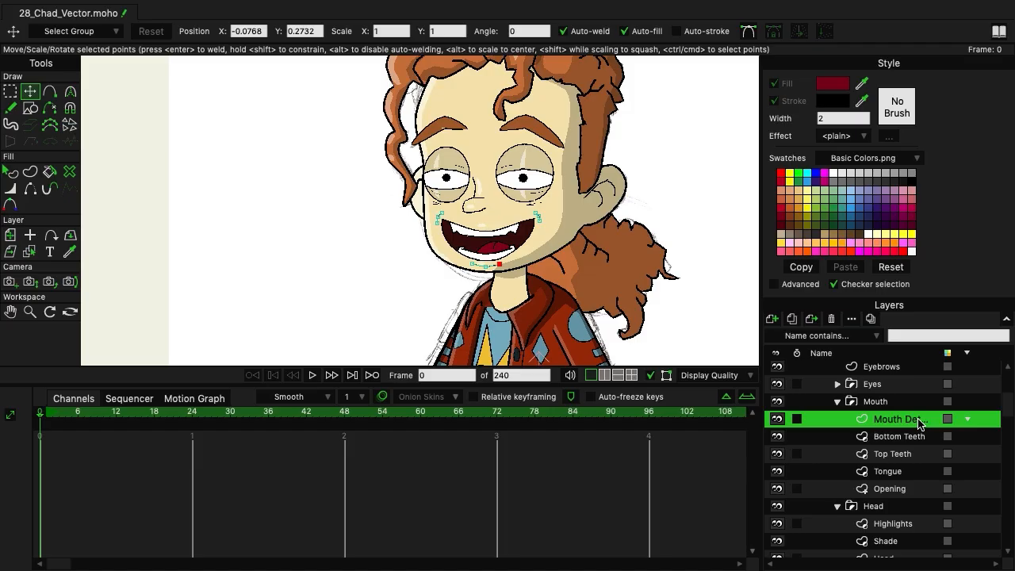
pyautogui.scroll(-5, 410, 299)
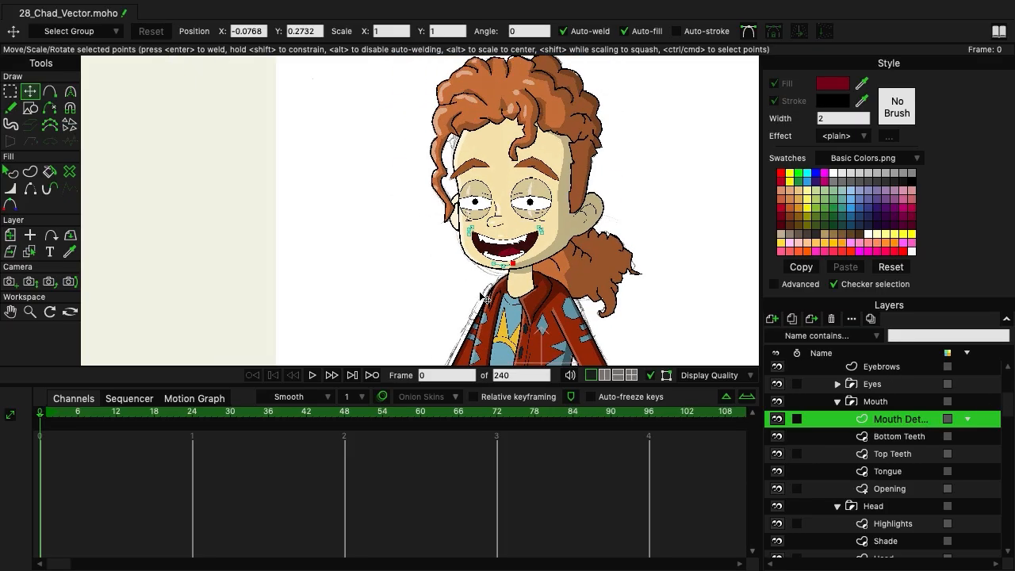
pyautogui.scroll(-3, 486, 249)
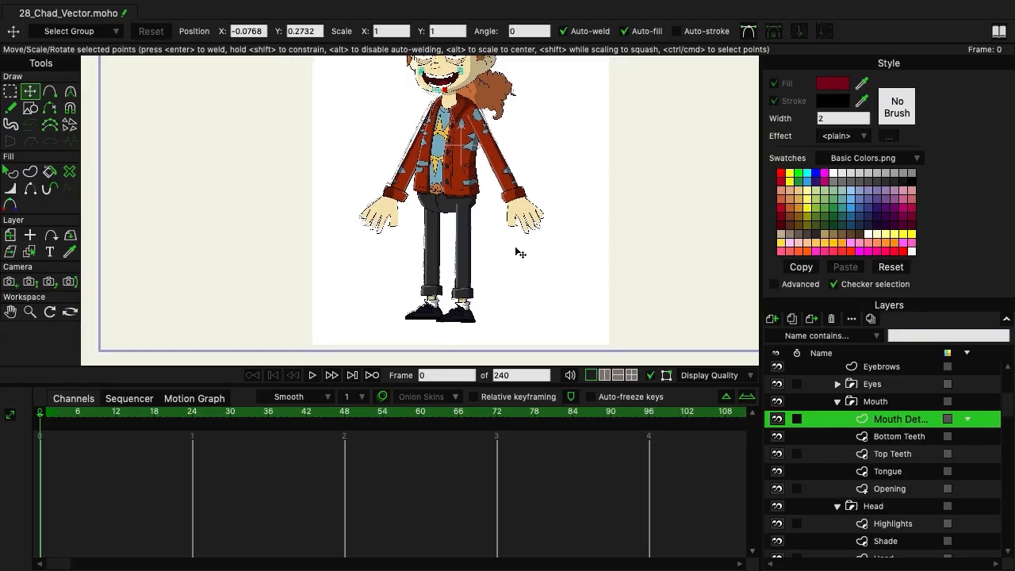
pyautogui.scroll(5, 518, 248)
pyautogui.scroll(-2, 602, 210)
pyautogui.scroll(4, 559, 222)
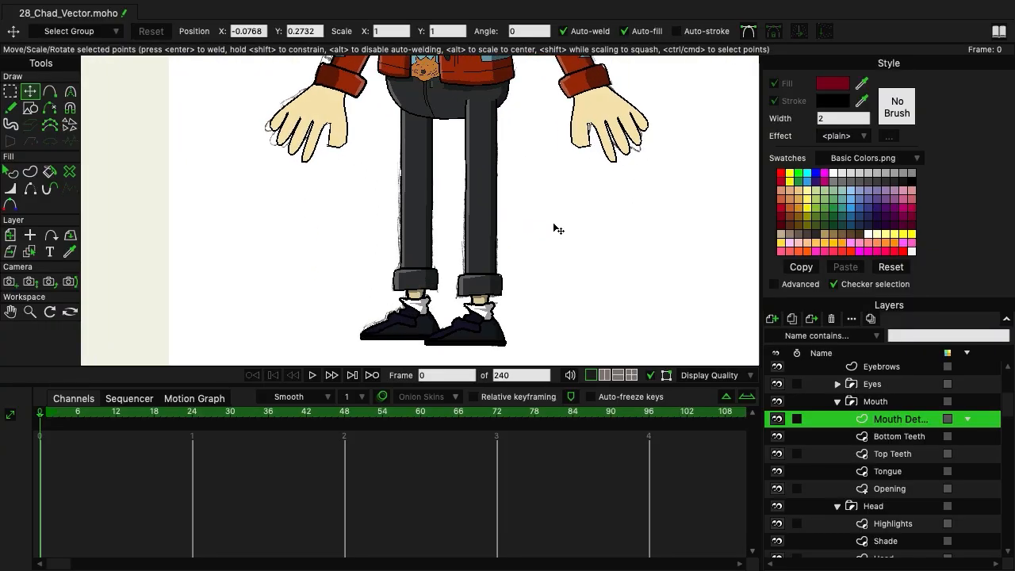
pyautogui.moveTo(558, 215); pyautogui.dragTo(549, 339)
pyautogui.moveTo(544, 178); pyautogui.dragTo(553, 234)
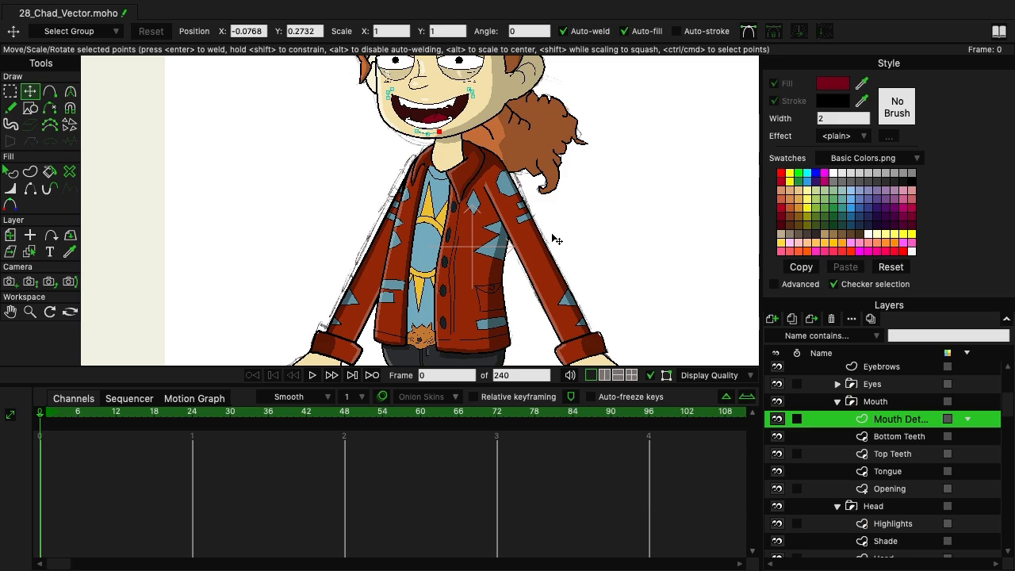
pyautogui.scroll(-3, 554, 234)
pyautogui.scroll(3, 380, 254)
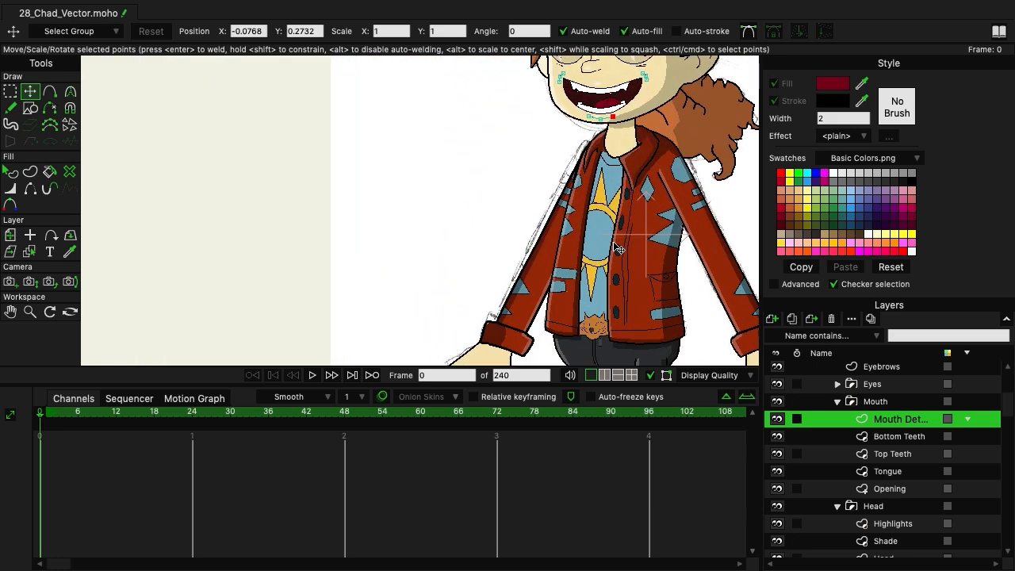
pyautogui.scroll(-2, 610, 249)
pyautogui.scroll(4, 598, 270)
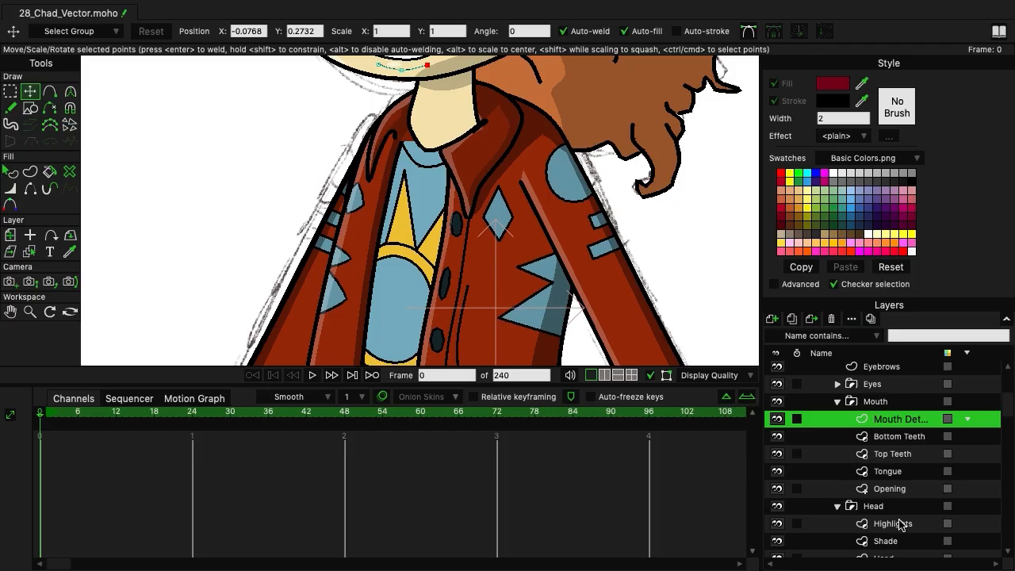
# On the Collar layer, raise the inner point beside the neck on the left, then check the collar's Shade and Highlights layers.
pyautogui.scroll(3, 904, 470)
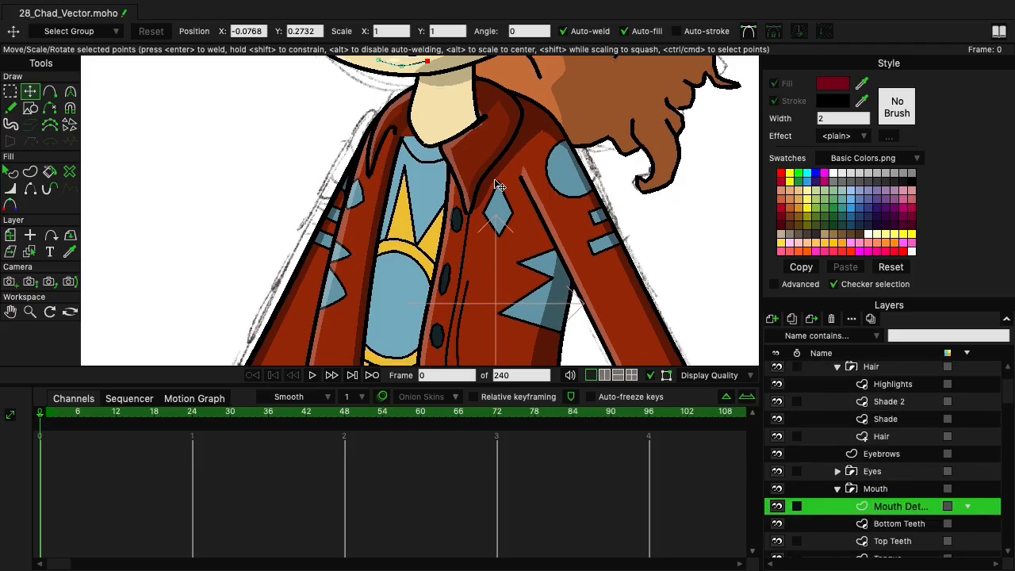
pyautogui.scroll(-1, 495, 181)
pyautogui.scroll(1, 904, 441)
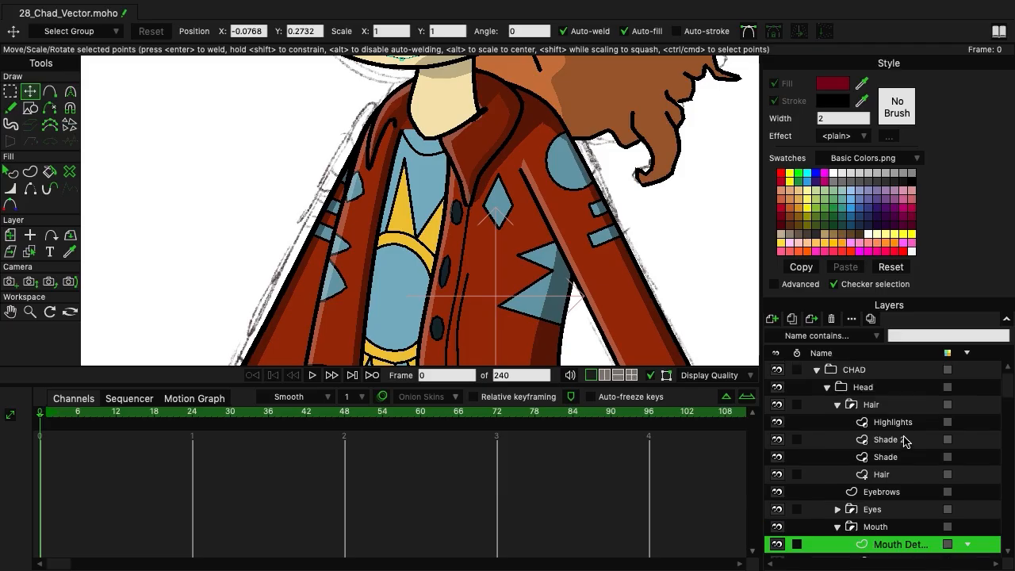
pyautogui.scroll(-7, 903, 441)
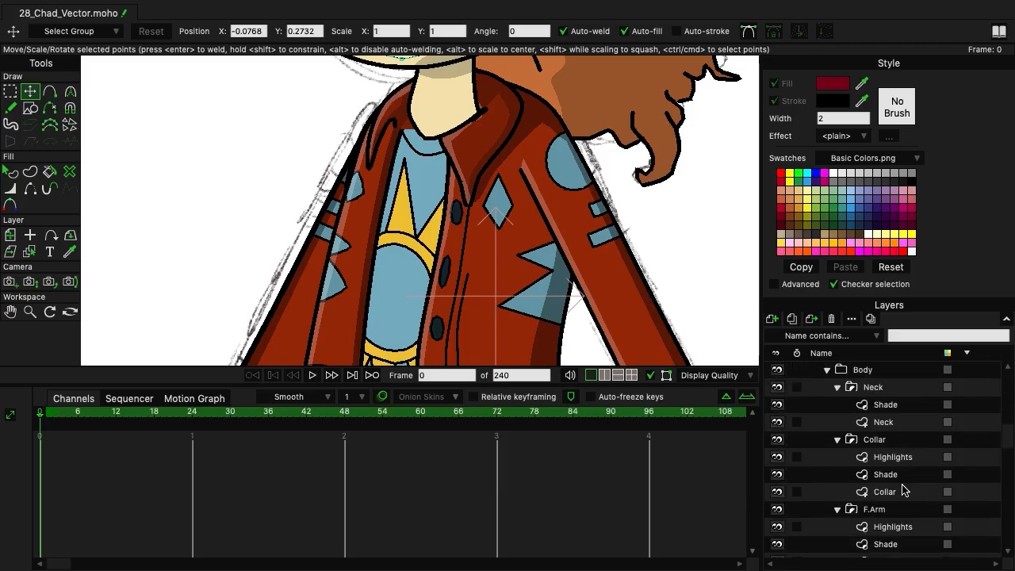
pyautogui.click(904, 491)
pyautogui.click(194, 167)
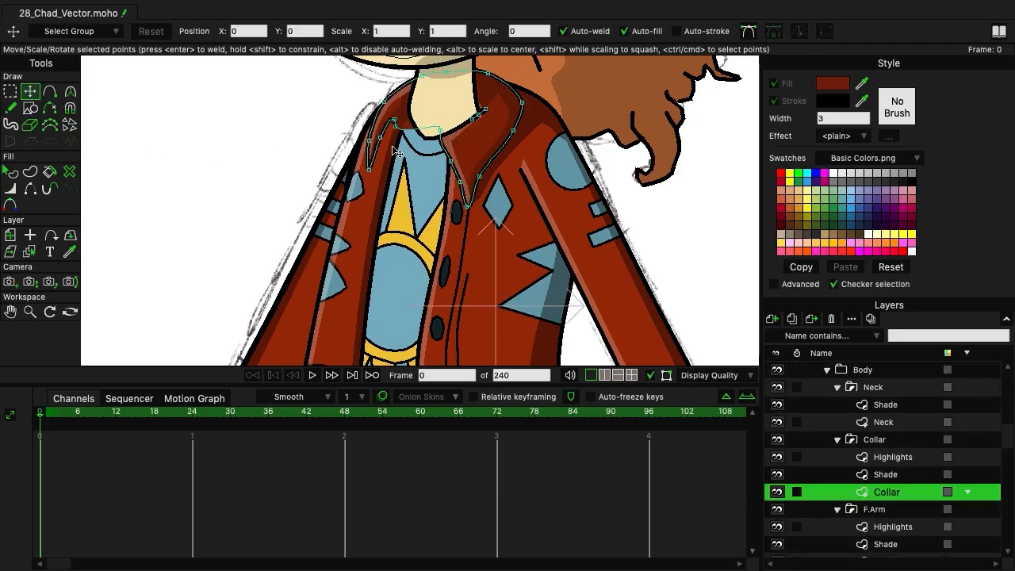
pyautogui.moveTo(397, 128); pyautogui.dragTo(411, 119)
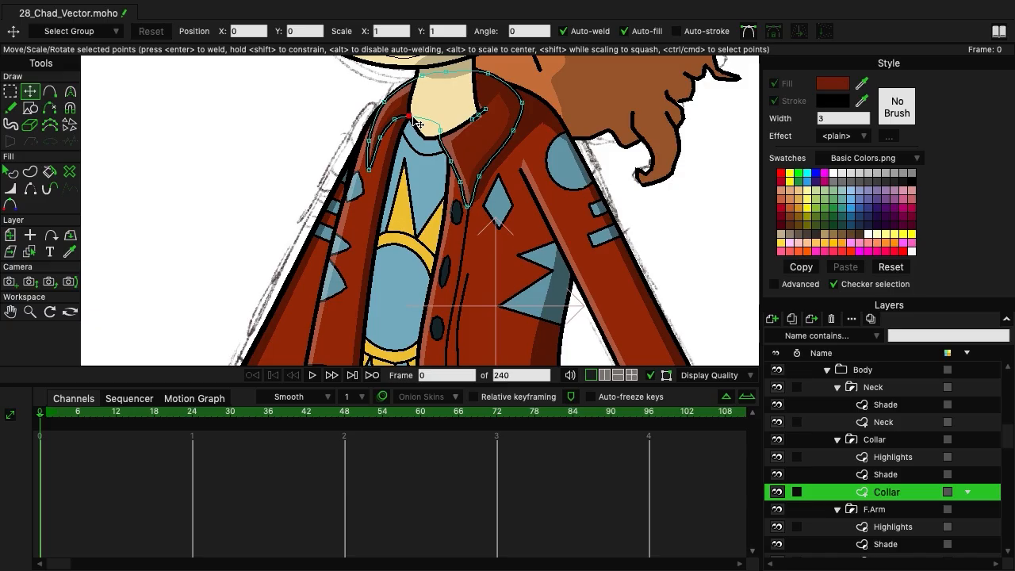
pyautogui.click(924, 480)
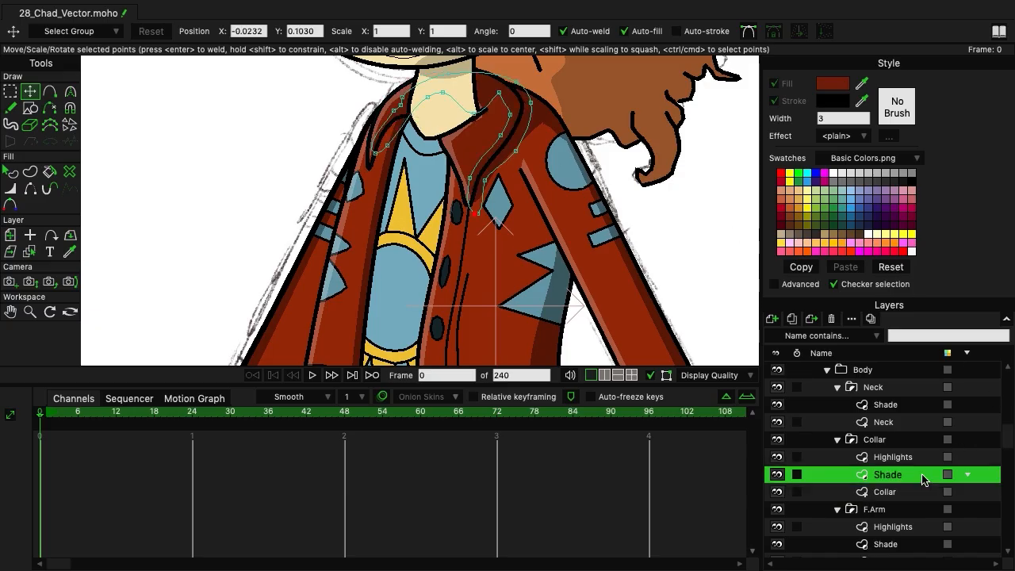
pyautogui.click(907, 460)
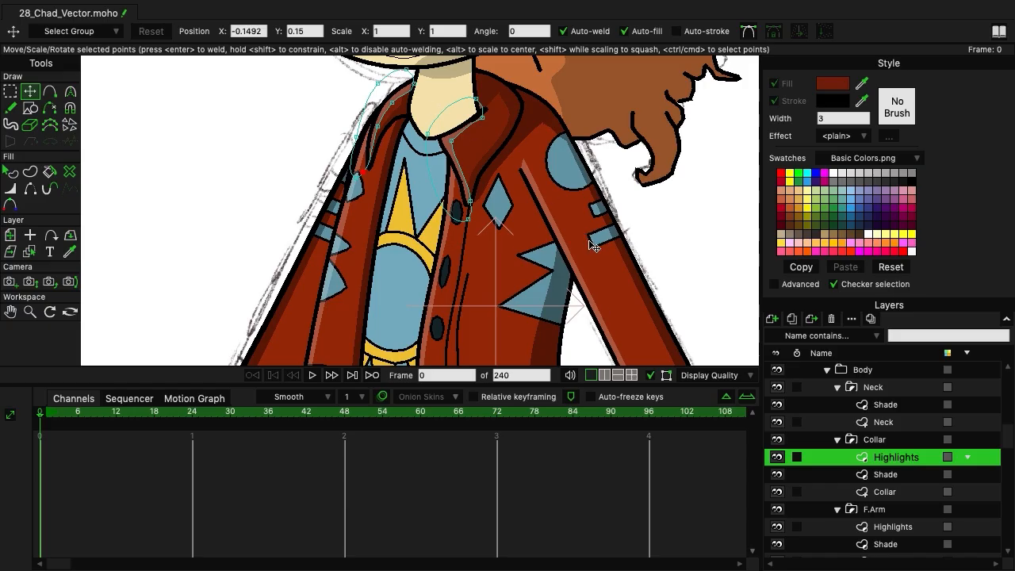
# On the Coat Details layer, adjust the corners of the two blue patches on the coat's left panel, widening the upper and deepening the lower.
pyautogui.scroll(-1, 558, 247)
pyautogui.scroll(-5, 558, 248)
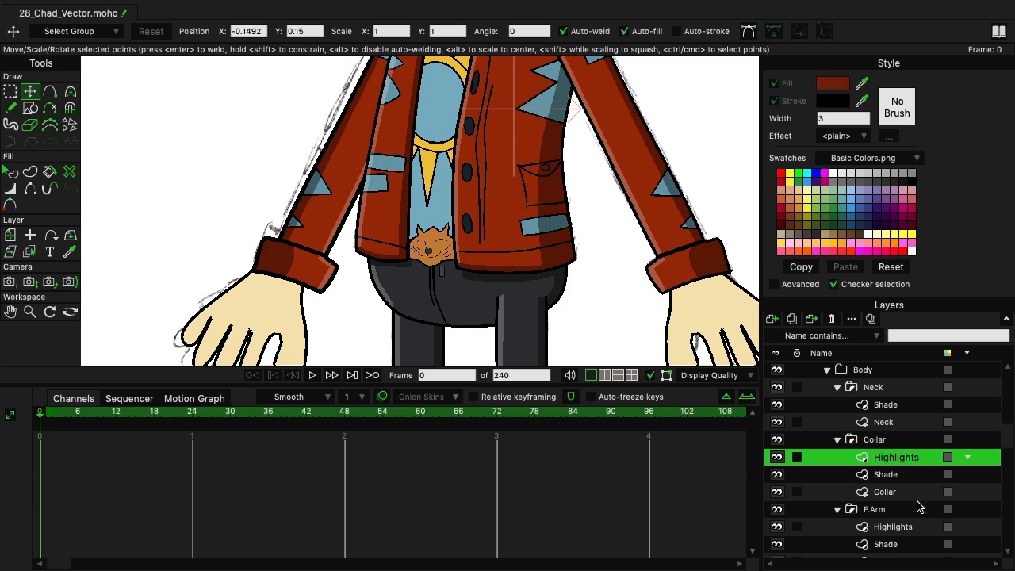
pyautogui.scroll(-3, 917, 508)
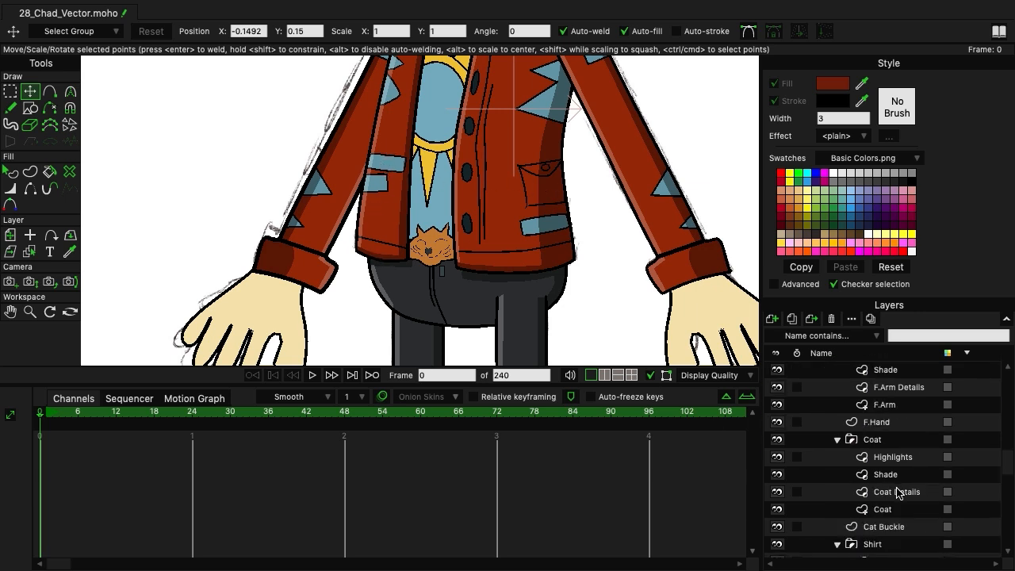
pyautogui.click(898, 493)
pyautogui.scroll(5, 371, 166)
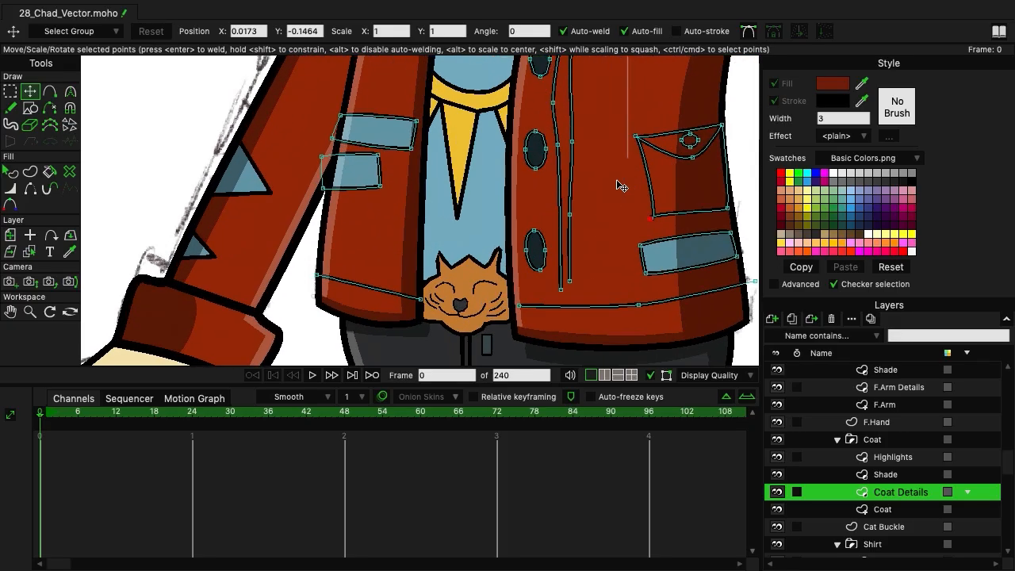
pyautogui.moveTo(378, 185); pyautogui.dragTo(377, 195)
pyautogui.moveTo(375, 155); pyautogui.dragTo(331, 109)
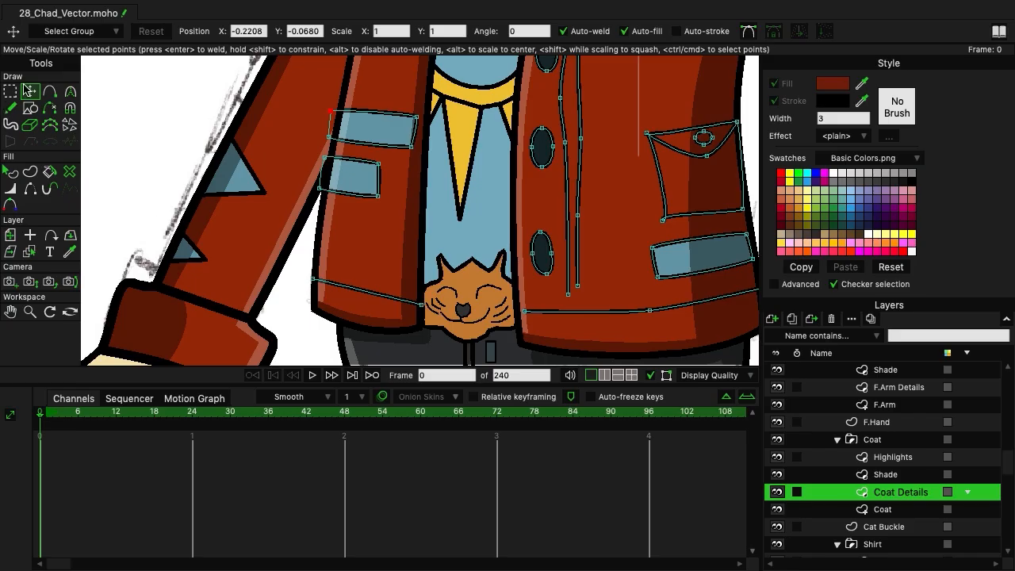
# Add a point to the hem line on the coat's left panel, lower it to curve the line, and adjust the hem's end points.
pyautogui.click(49, 91)
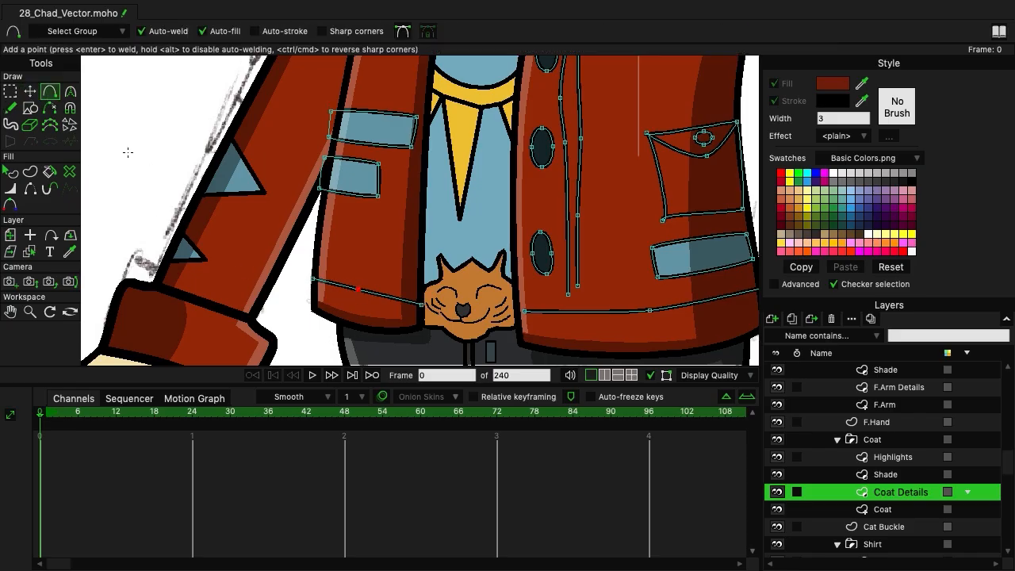
pyautogui.click(26, 93)
pyautogui.moveTo(357, 291); pyautogui.dragTo(358, 298)
pyautogui.click(421, 303)
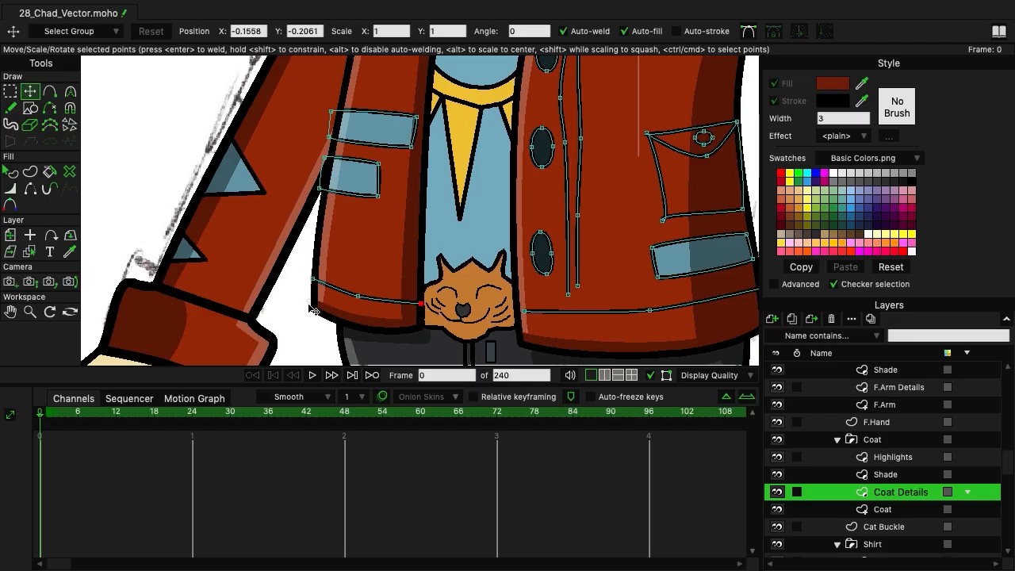
pyautogui.scroll(-6, 632, 264)
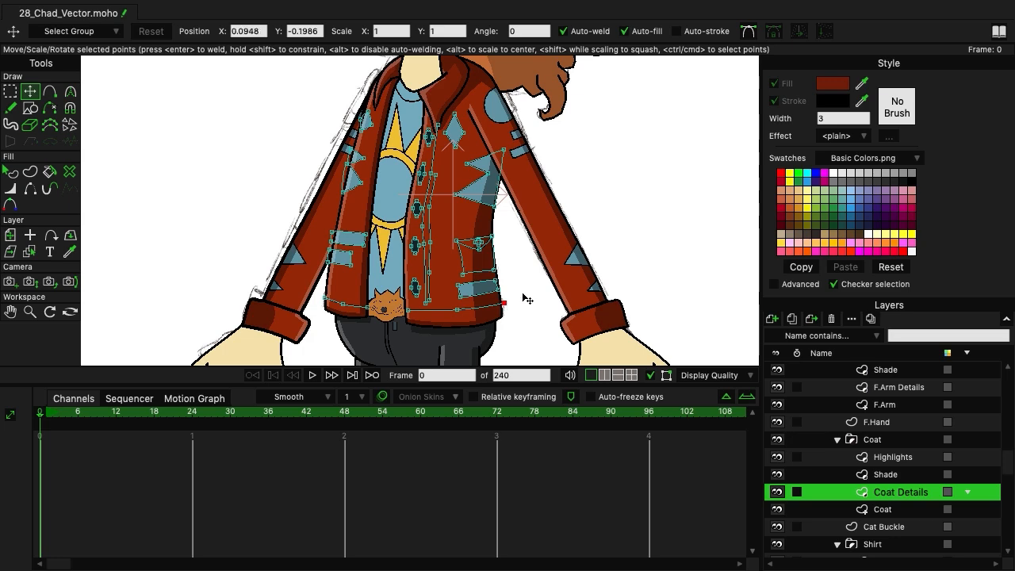
pyautogui.scroll(-4, 521, 294)
# Check the coat's Shade and Highlights layers and the whole character, from the head down to the trousers and shoes.
pyautogui.click(886, 474)
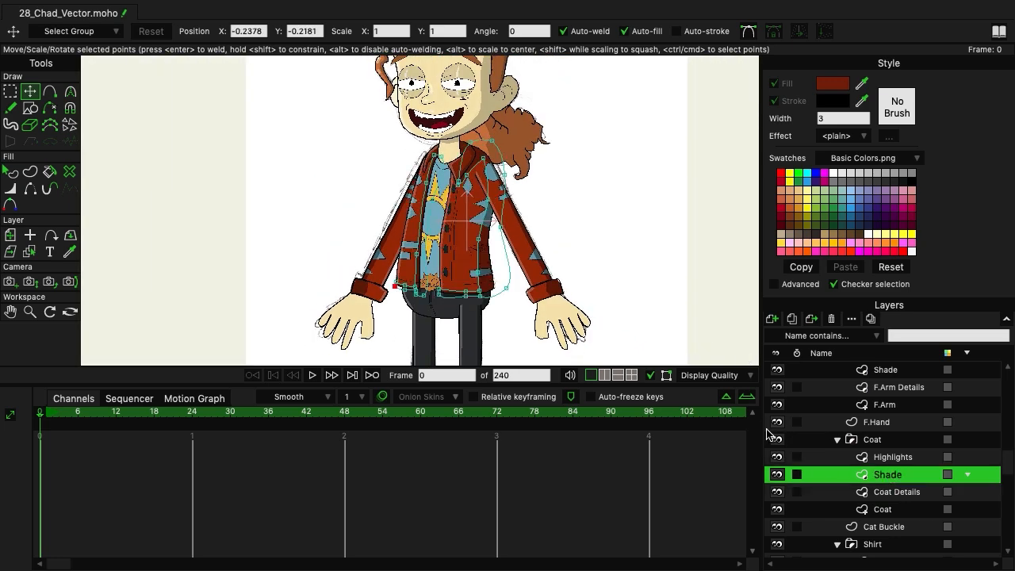
pyautogui.scroll(4, 442, 138)
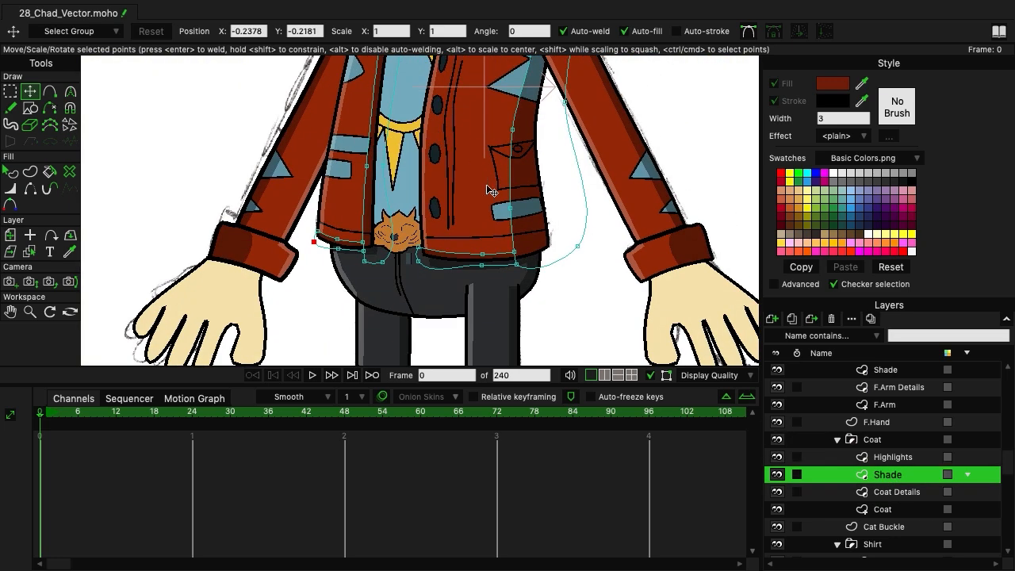
pyautogui.moveTo(591, 147); pyautogui.dragTo(598, 312)
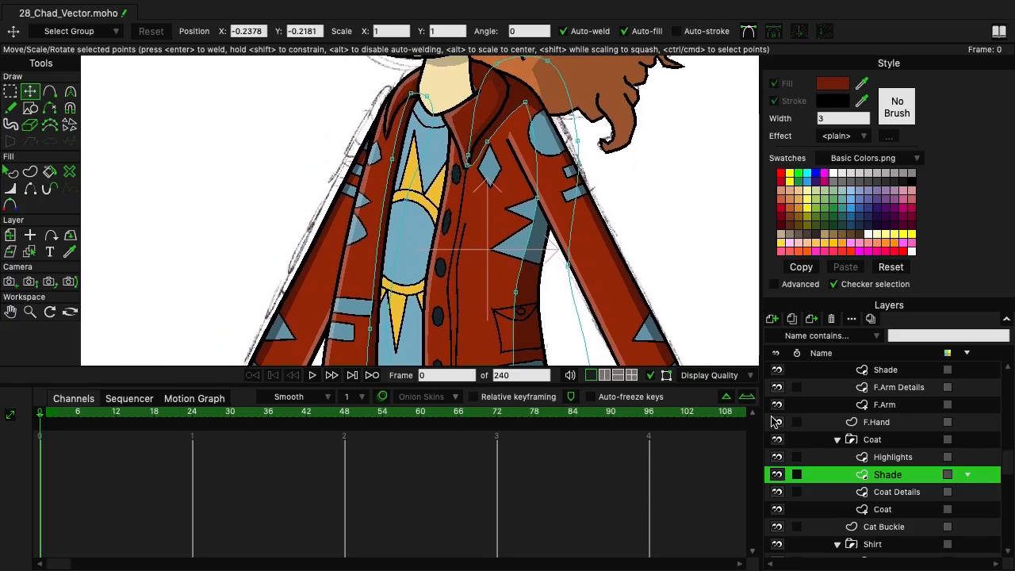
pyautogui.click(897, 459)
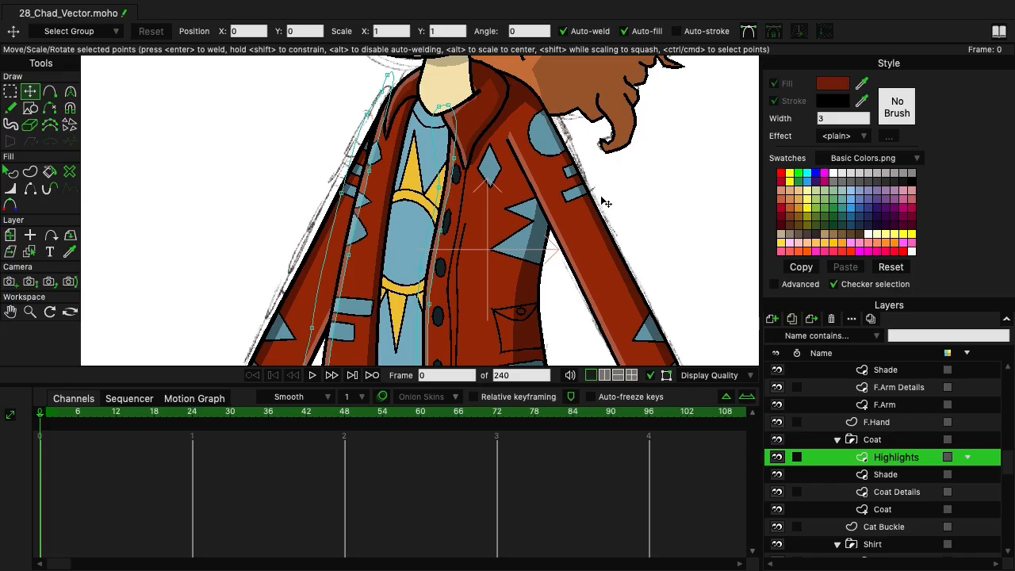
pyautogui.moveTo(603, 170); pyautogui.dragTo(580, 206)
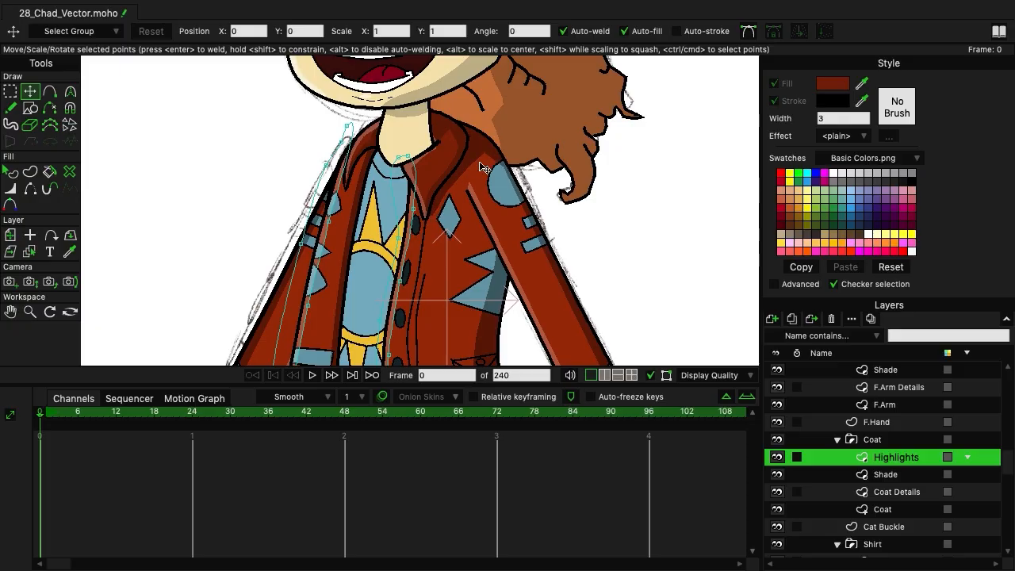
pyautogui.moveTo(597, 318); pyautogui.dragTo(562, 67)
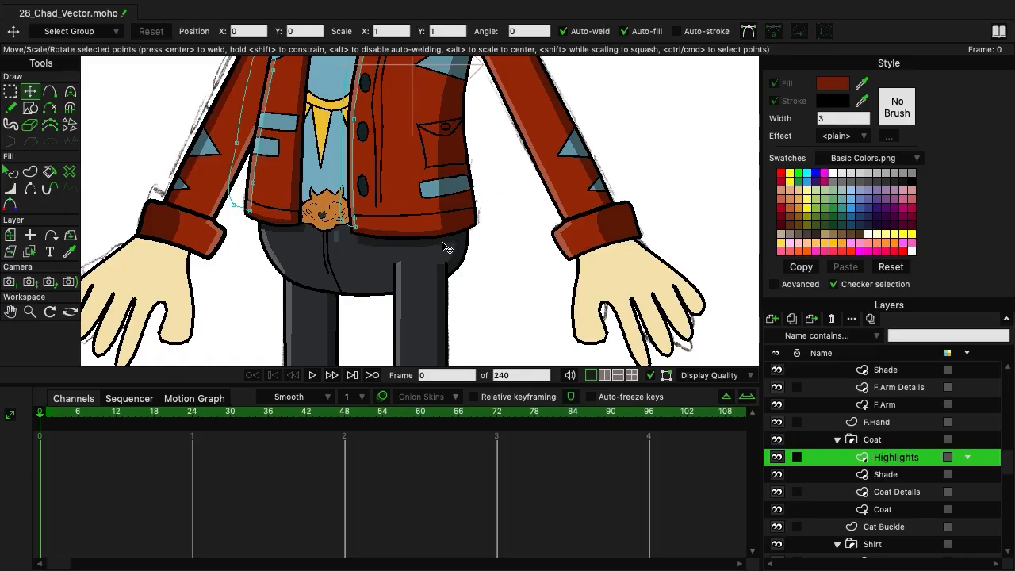
pyautogui.moveTo(440, 317); pyautogui.dragTo(456, 133)
pyautogui.moveTo(452, 289); pyautogui.dragTo(457, 91)
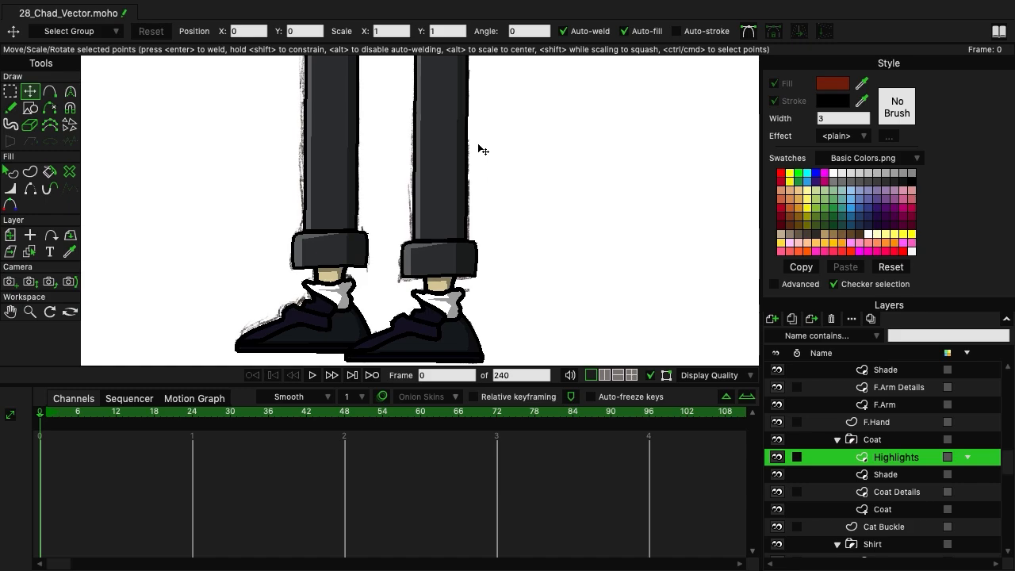
pyautogui.moveTo(478, 149); pyautogui.dragTo(486, 347)
pyautogui.moveTo(502, 120); pyautogui.dragTo(518, 303)
pyautogui.scroll(-5, 546, 216)
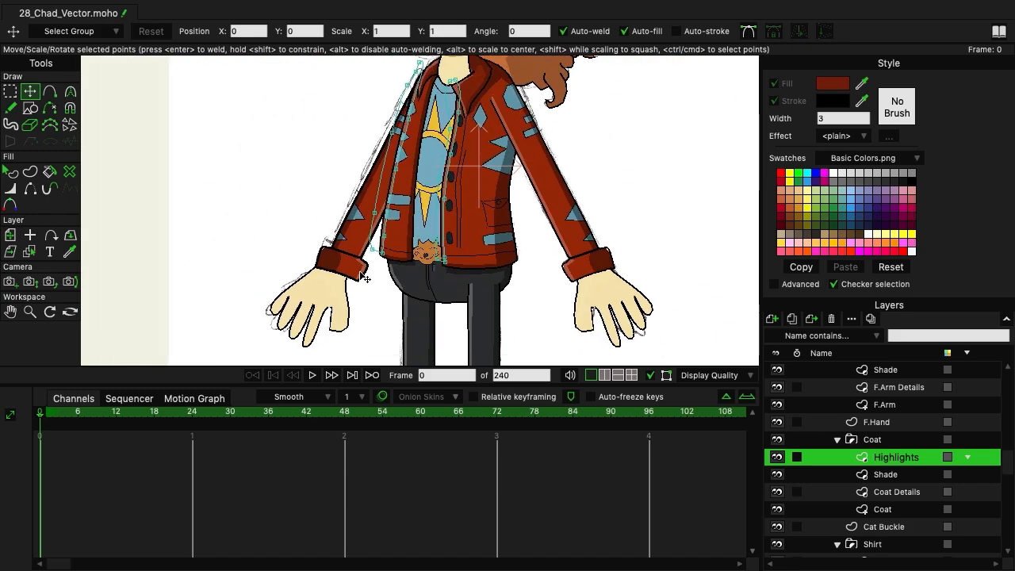
pyautogui.scroll(-5, 373, 277)
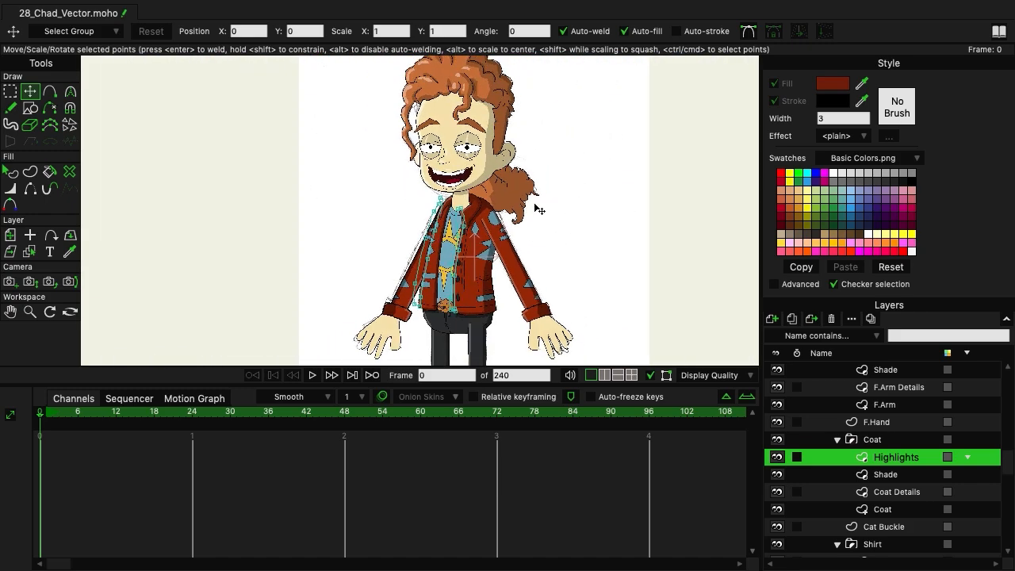
pyautogui.scroll(-4, 535, 209)
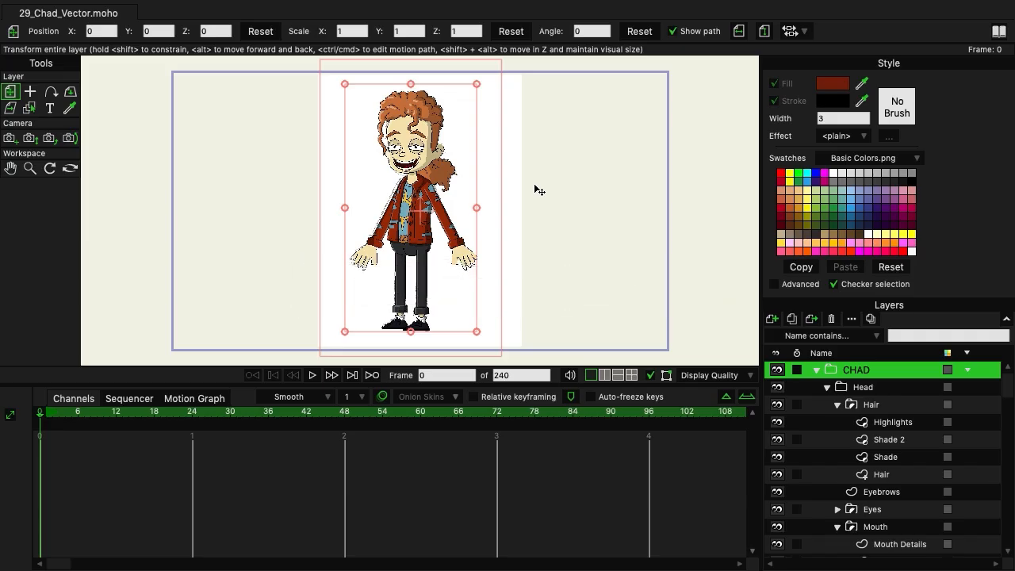
# Collapse the Mouth and Head layer groups to shorten the layer list.
pyautogui.scroll(5, 516, 203)
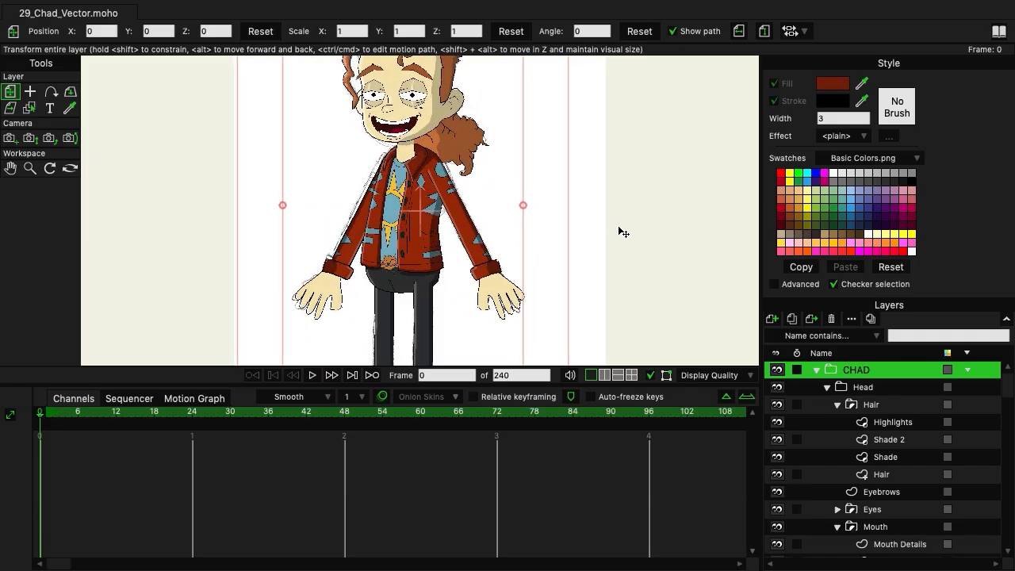
pyautogui.scroll(6, 383, 242)
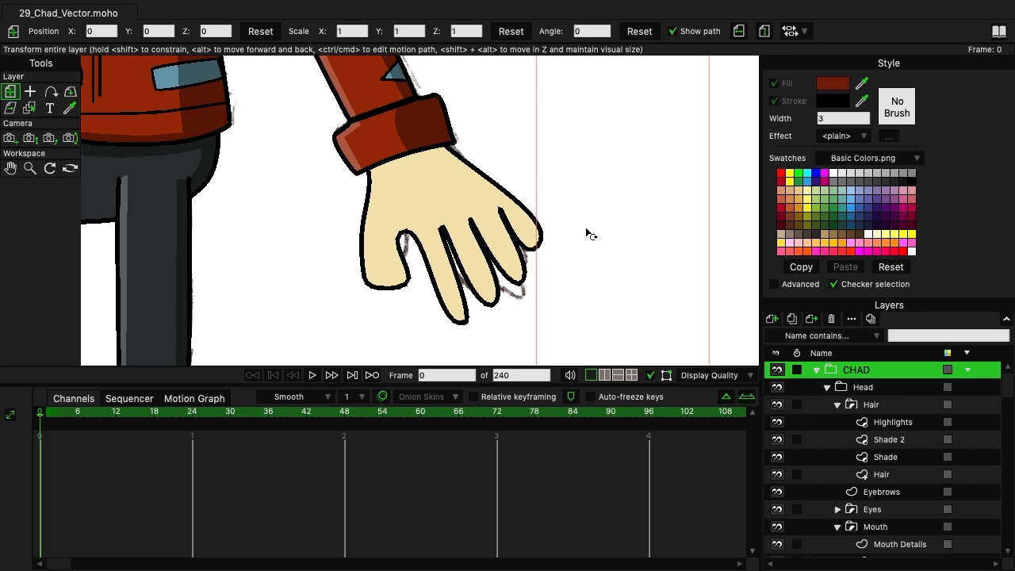
pyautogui.scroll(-1, 940, 444)
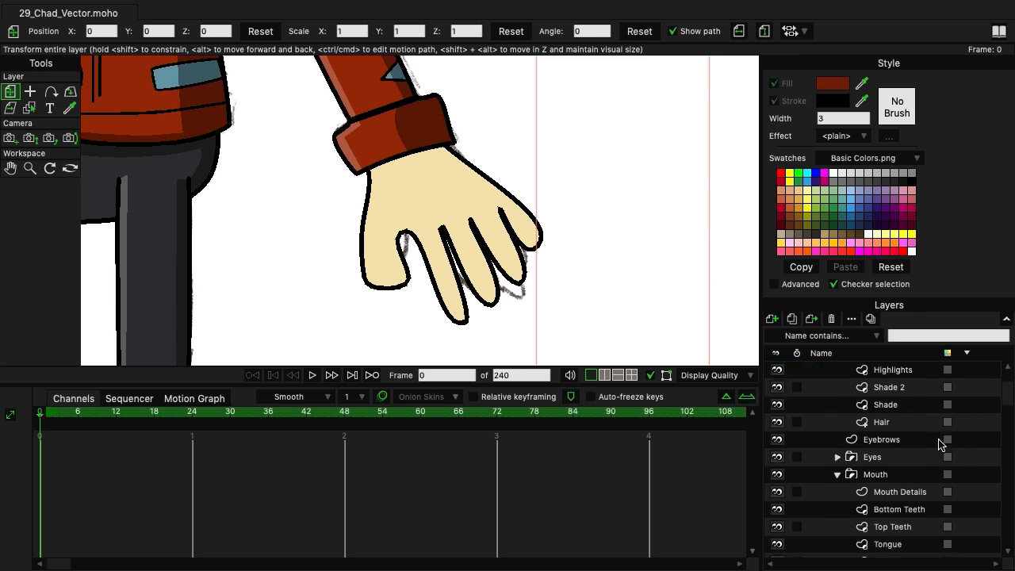
pyautogui.click(836, 474)
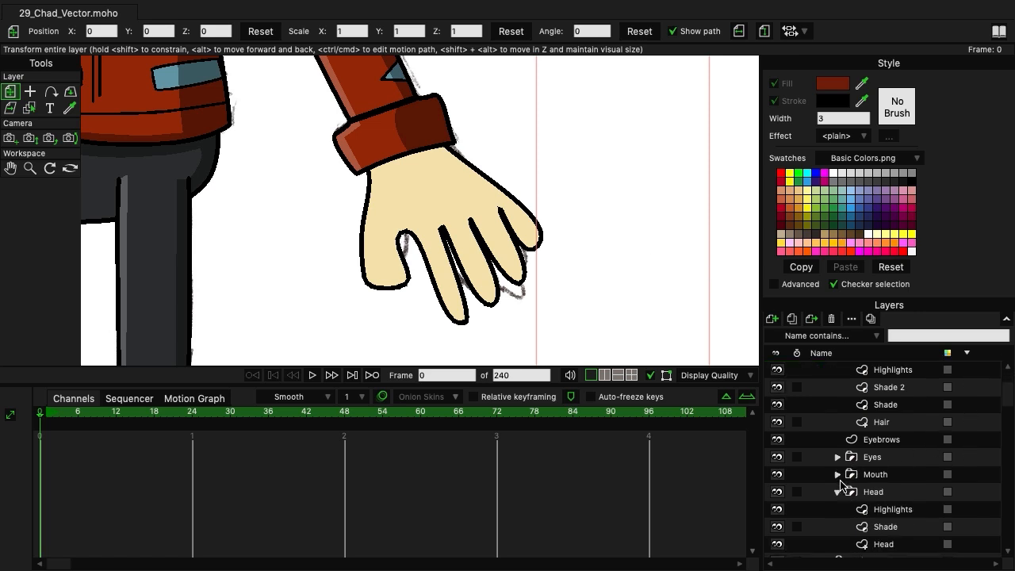
pyautogui.click(837, 492)
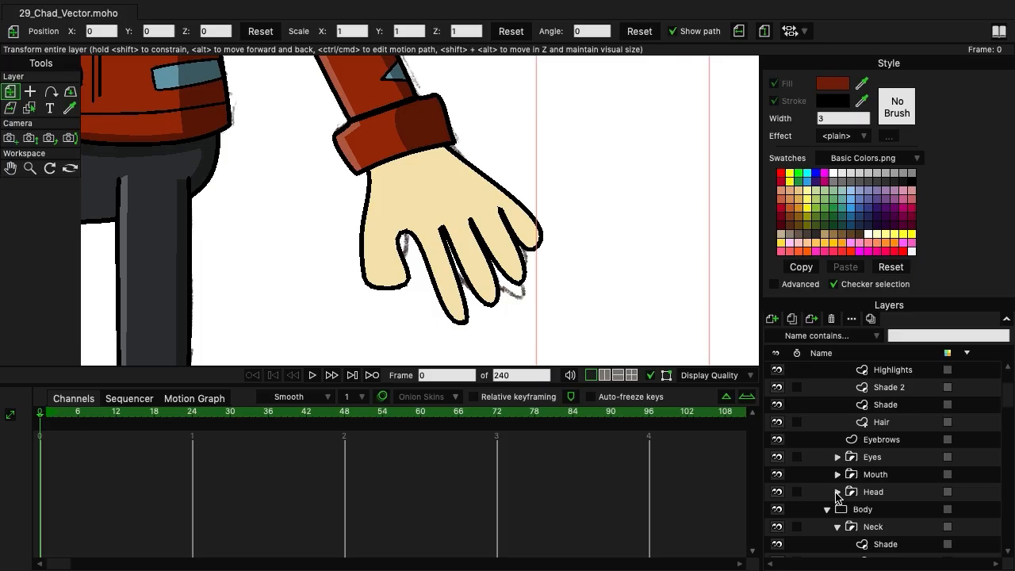
# On the F.Hand layer, lengthen the middle finger, slightly shorten the finger beside the thumb, and adjust the next fingertip.
pyautogui.scroll(-3, 837, 498)
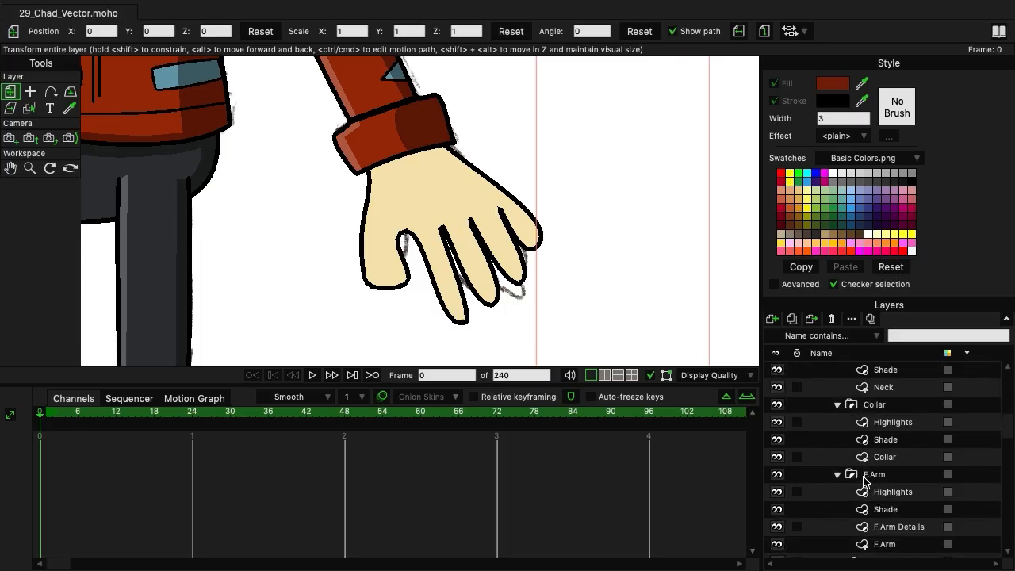
pyautogui.scroll(-3, 866, 485)
pyautogui.click(868, 509)
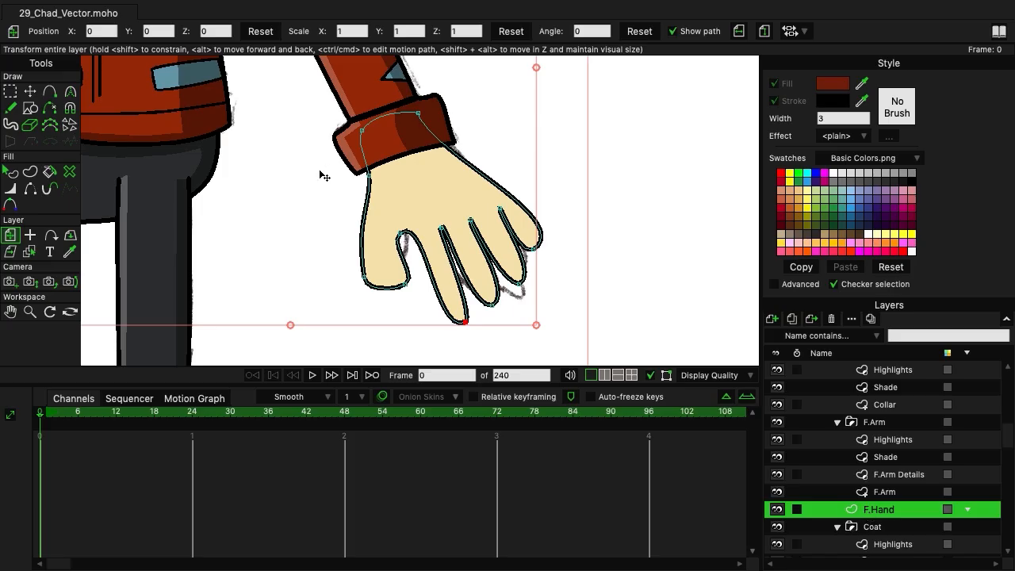
pyautogui.click(29, 91)
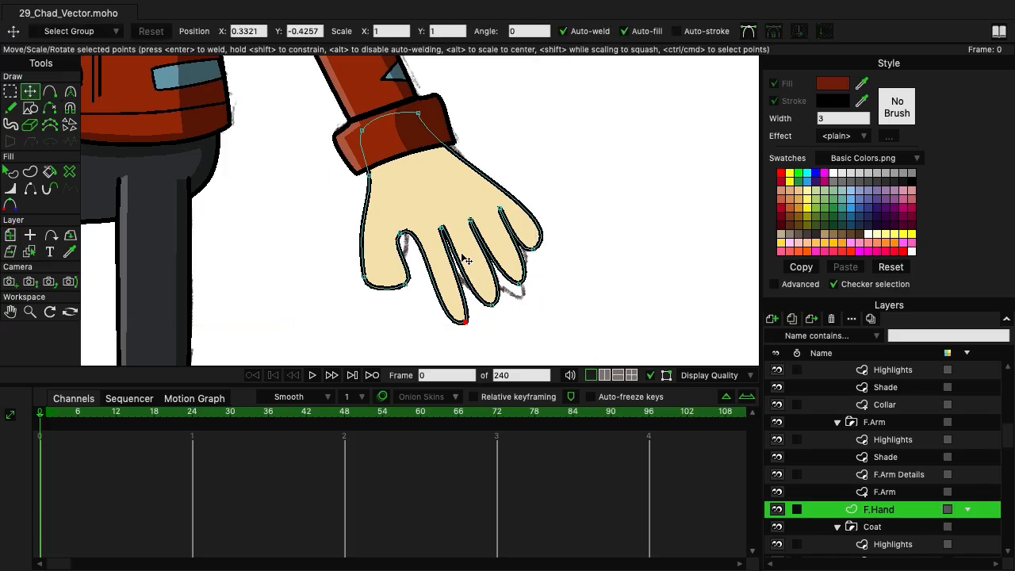
pyautogui.moveTo(495, 306); pyautogui.dragTo(466, 317)
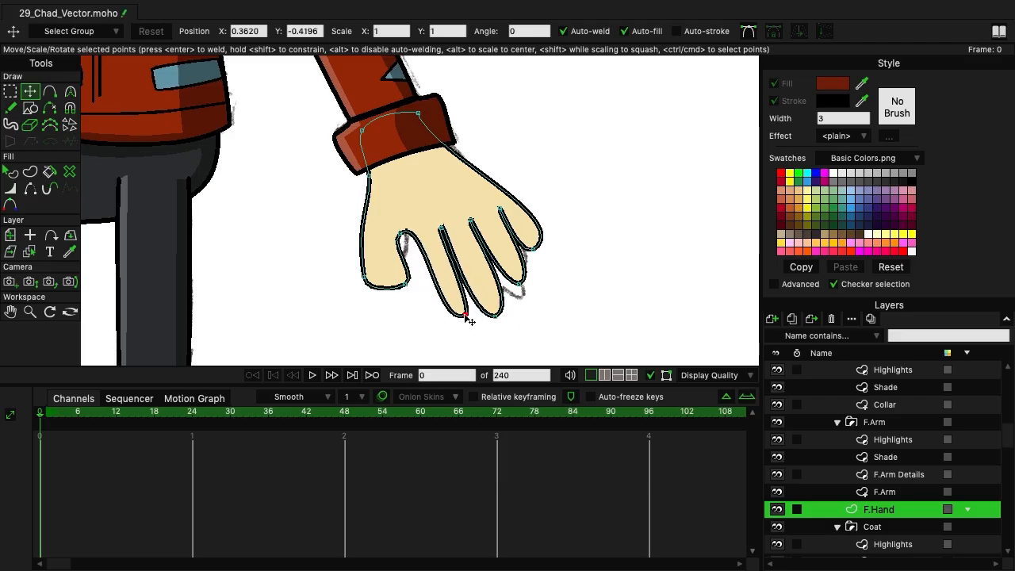
pyautogui.moveTo(521, 287); pyautogui.dragTo(543, 260)
# With the Curvature tool, round the outer edge of the hand and adjust the curve handles at the fingertips.
pyautogui.click(70, 91)
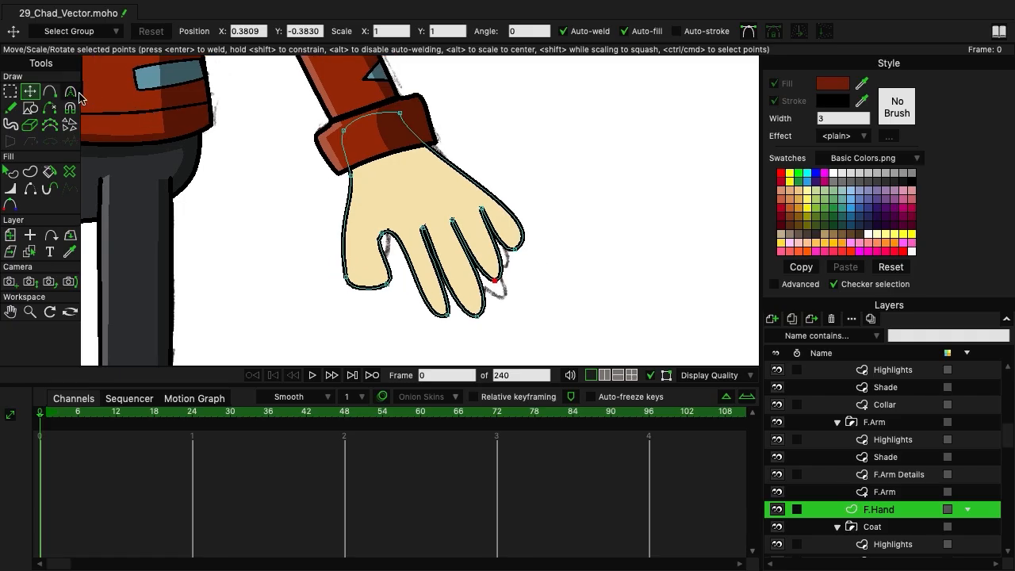
pyautogui.moveTo(557, 220); pyautogui.dragTo(476, 120)
pyautogui.moveTo(502, 277); pyautogui.dragTo(507, 262)
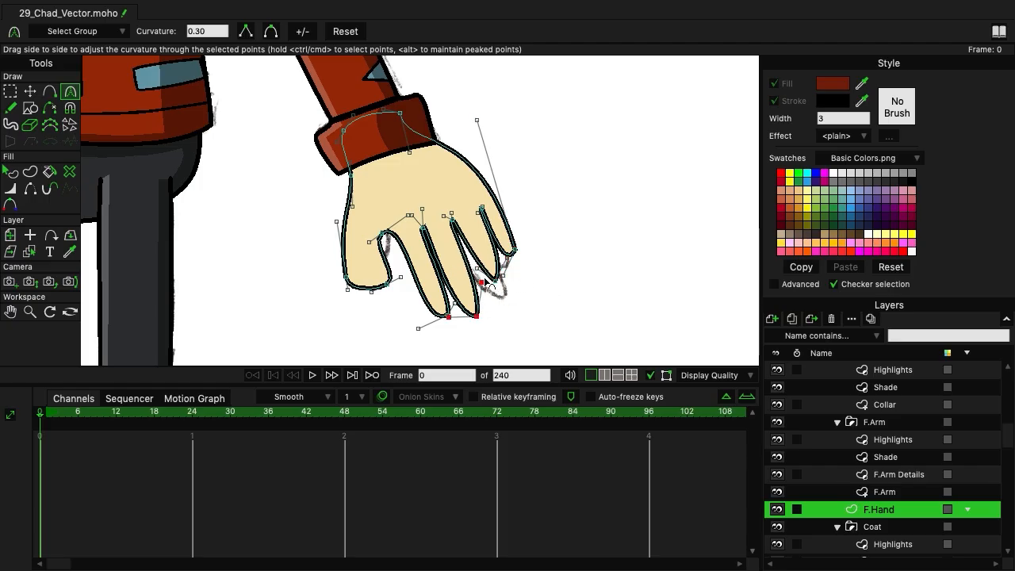
pyautogui.keyDown('ctrl'); pyautogui.click(450, 315); pyautogui.keyUp('ctrl')
pyautogui.moveTo(460, 309); pyautogui.dragTo(518, 253)
# Raise the tip point of the finger beside the thumb to shorten that finger.
pyautogui.press('t')
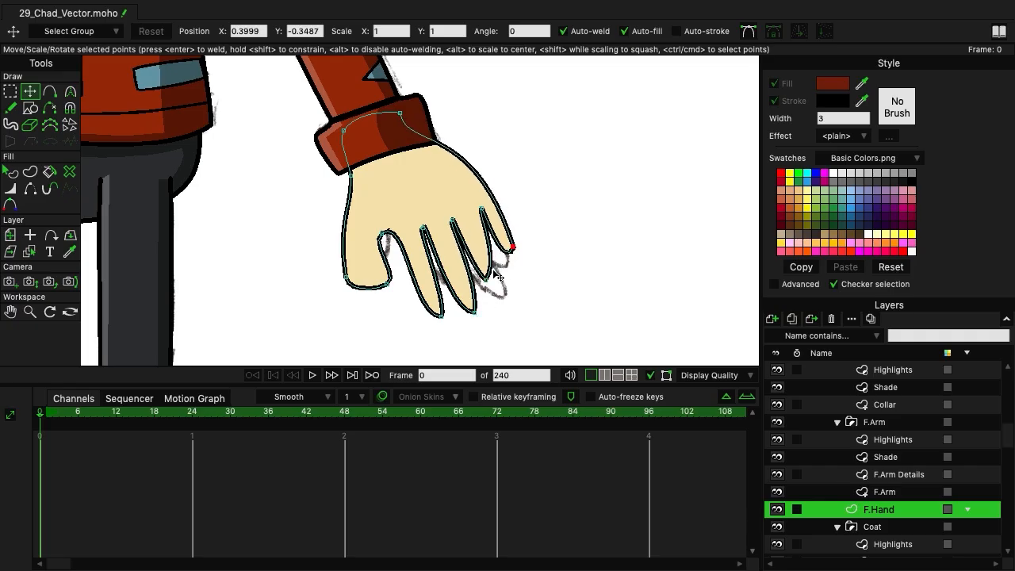
pyautogui.hotkey('ctrl', 'z')
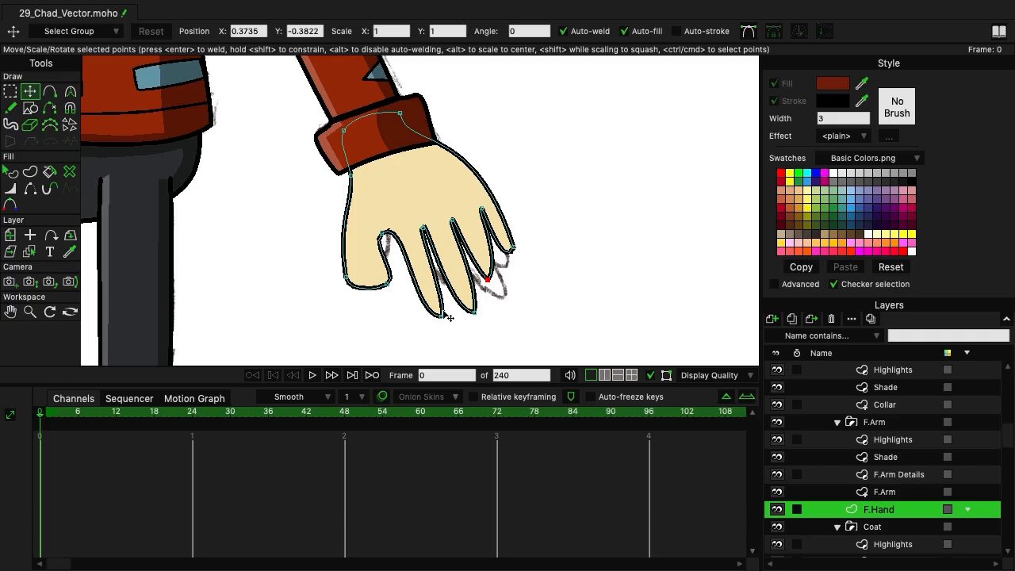
pyautogui.moveTo(449, 317); pyautogui.dragTo(453, 311)
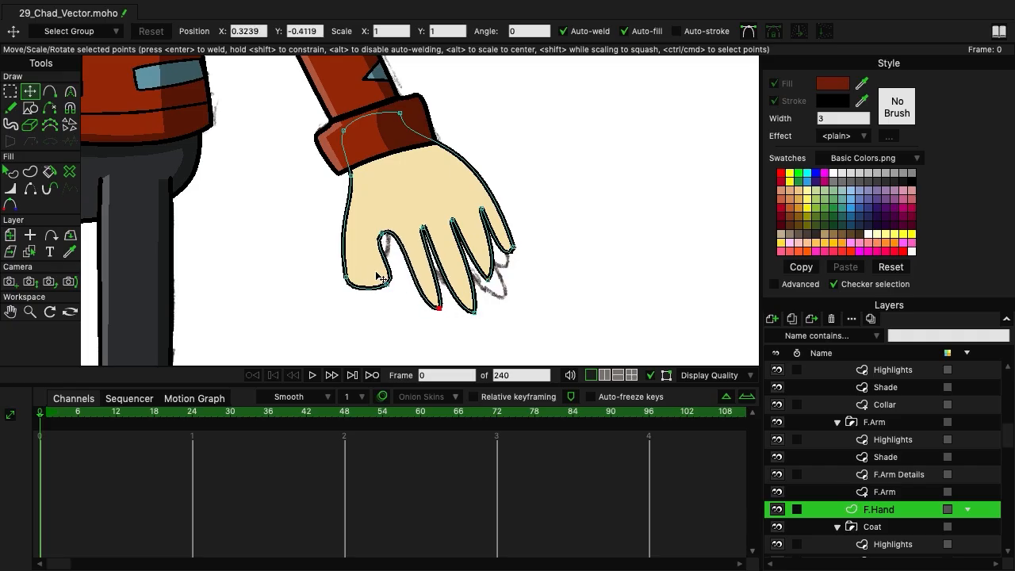
# Select all the hand's points, then make the hand narrower, rotate it slightly and reposition it under the cuff.
pyautogui.hotkey('ctrl', 'a')
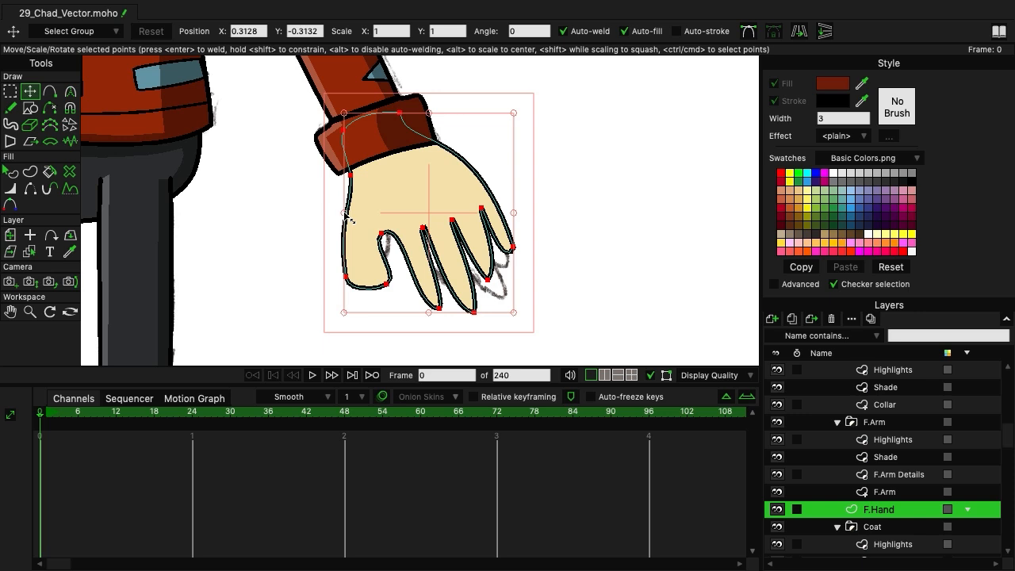
pyautogui.moveTo(349, 219); pyautogui.dragTo(394, 198)
pyautogui.moveTo(504, 325); pyautogui.dragTo(513, 317)
pyautogui.moveTo(412, 203); pyautogui.dragTo(406, 191)
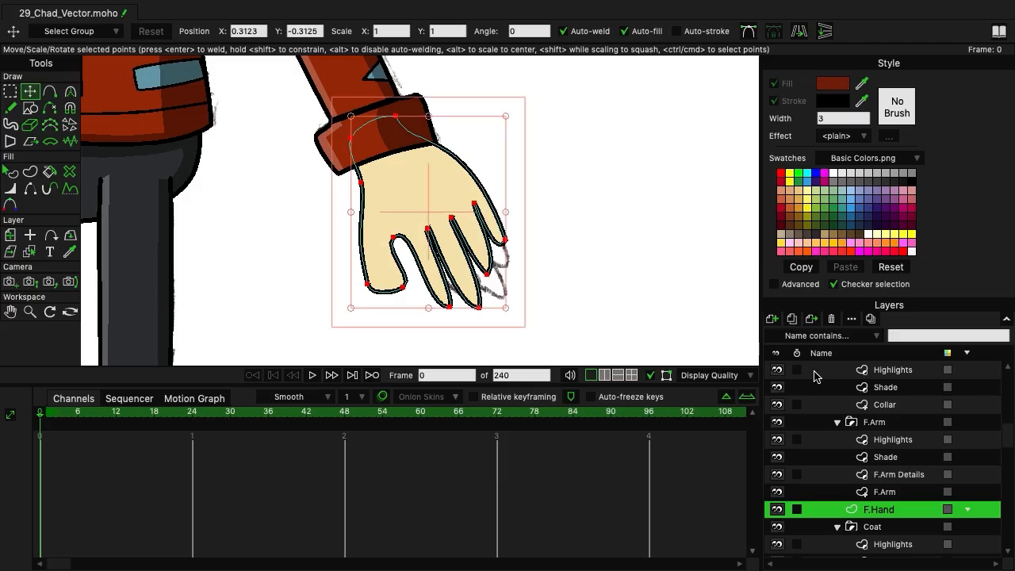
# On the F.Hand layer, thin the outline at the creases between the fingers, setting the one beside the index finger to 70 percent.
pyautogui.click(919, 476)
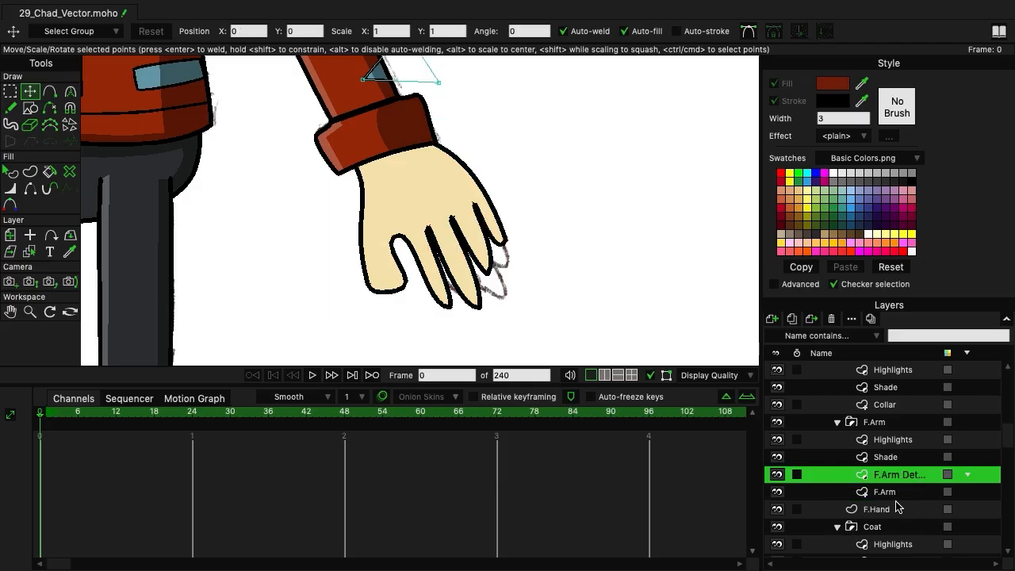
pyautogui.click(899, 493)
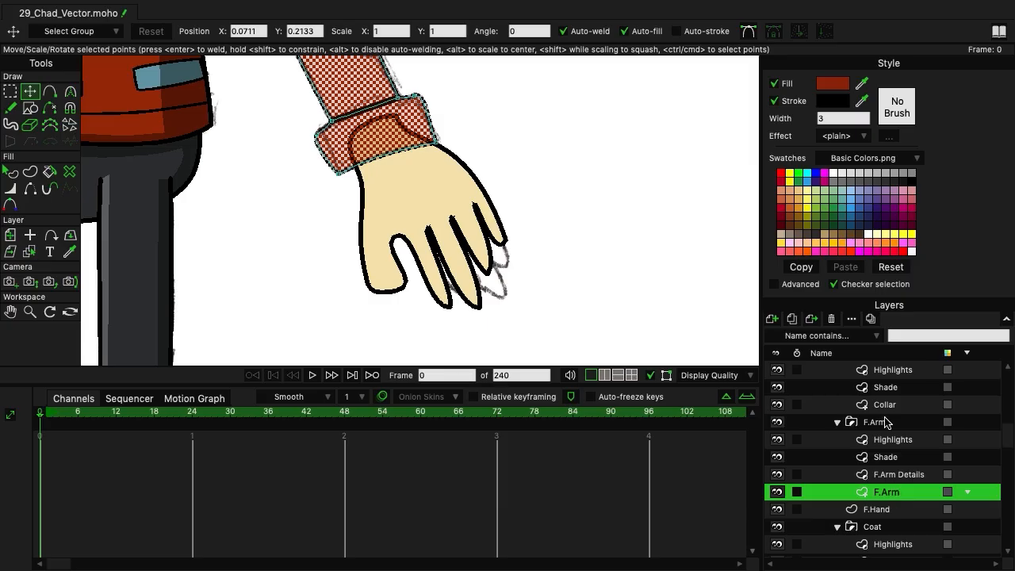
pyautogui.click(882, 510)
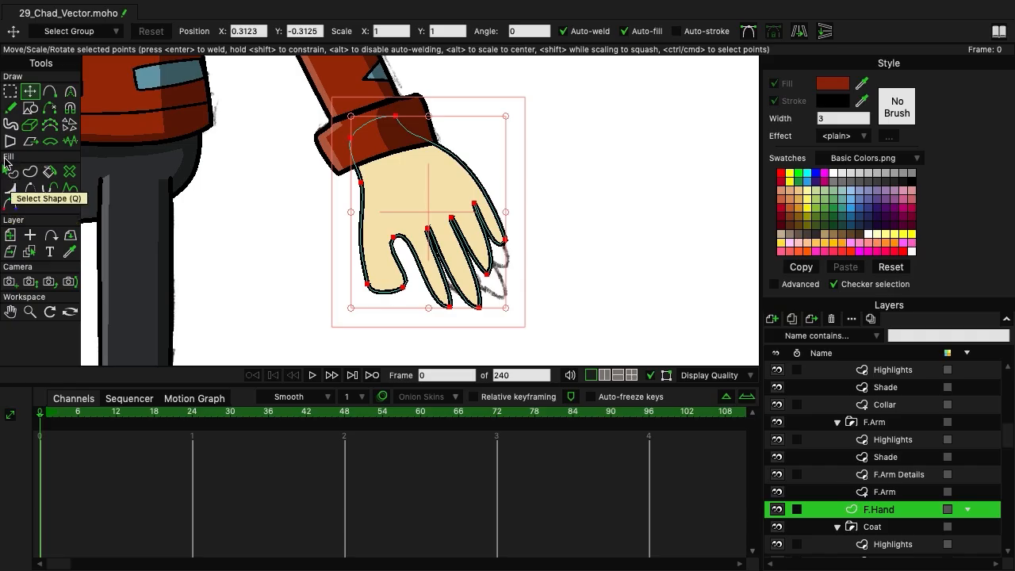
pyautogui.click(11, 91)
pyautogui.click(10, 205)
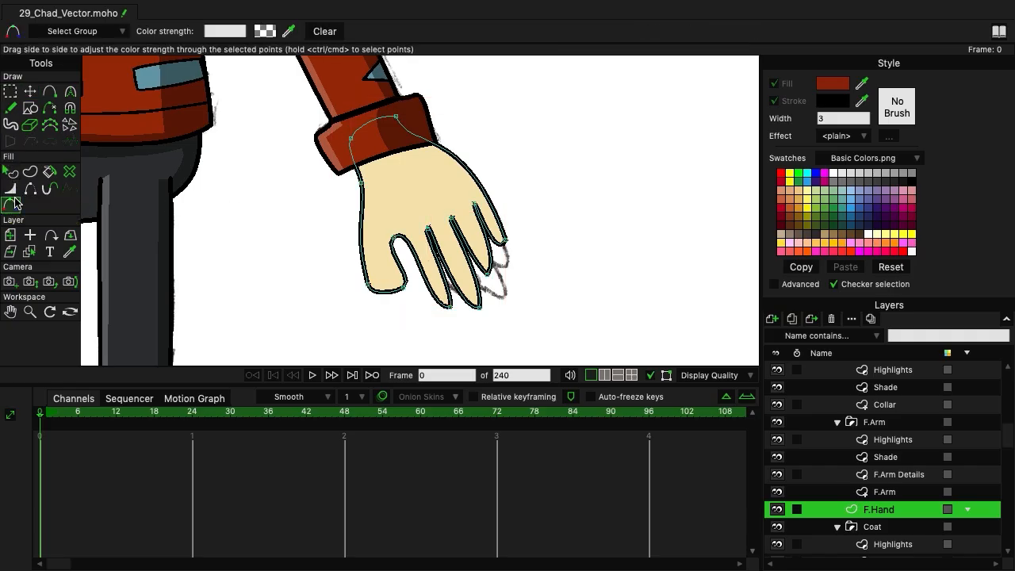
pyautogui.click(9, 189)
pyautogui.moveTo(475, 206); pyautogui.dragTo(411, 237)
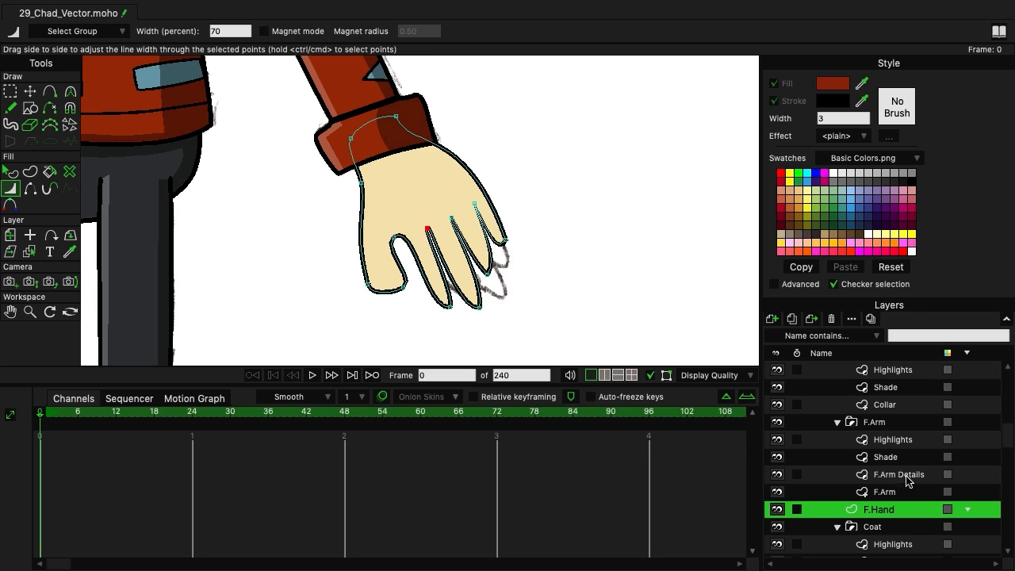
# On the F.Hand layer, add a point to the hand's outer edge above the little finger, pull it outward and smooth the curve.
pyautogui.click(894, 424)
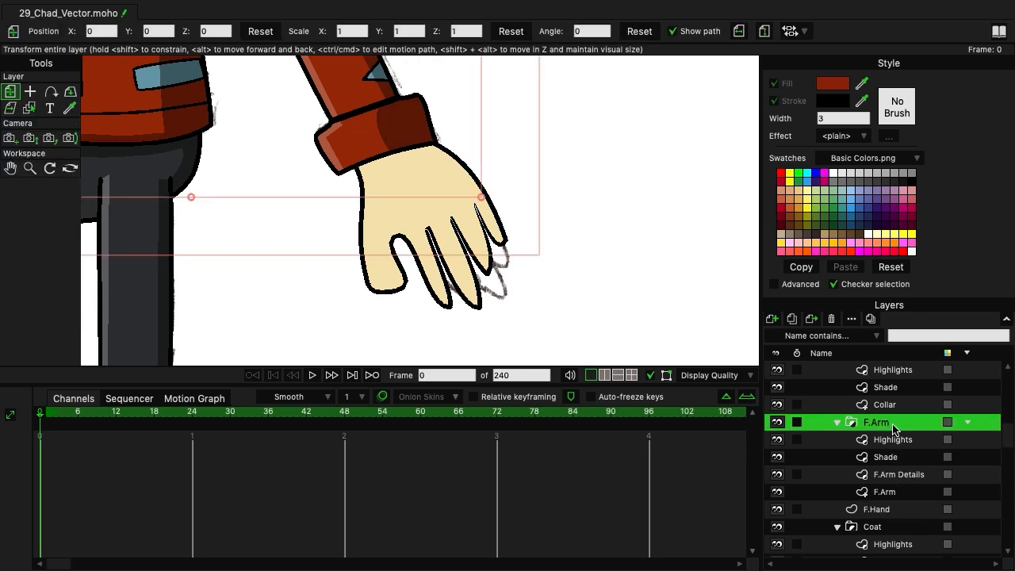
pyautogui.click(886, 510)
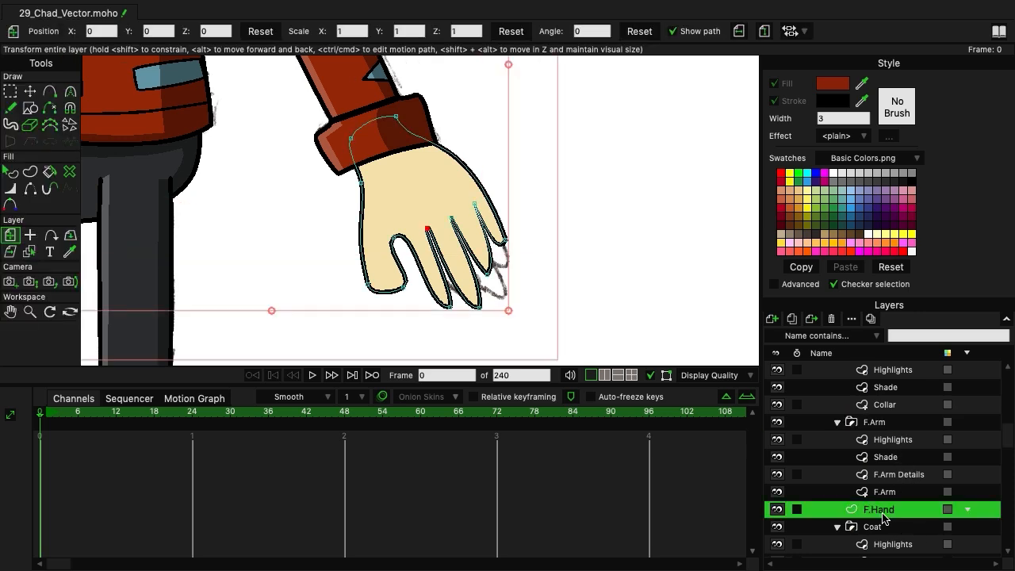
pyautogui.click(30, 91)
pyautogui.click(474, 205)
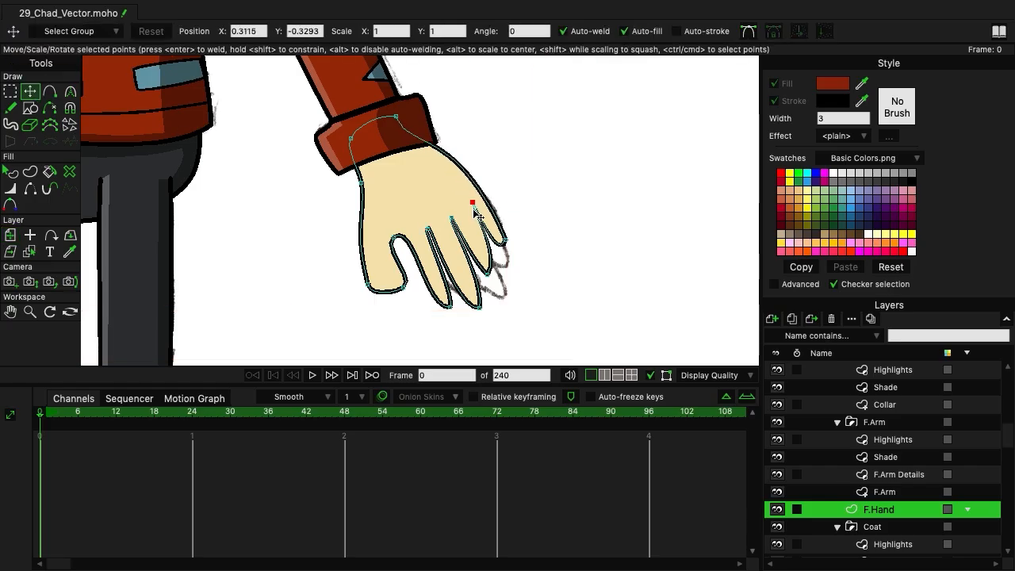
pyautogui.press('a')
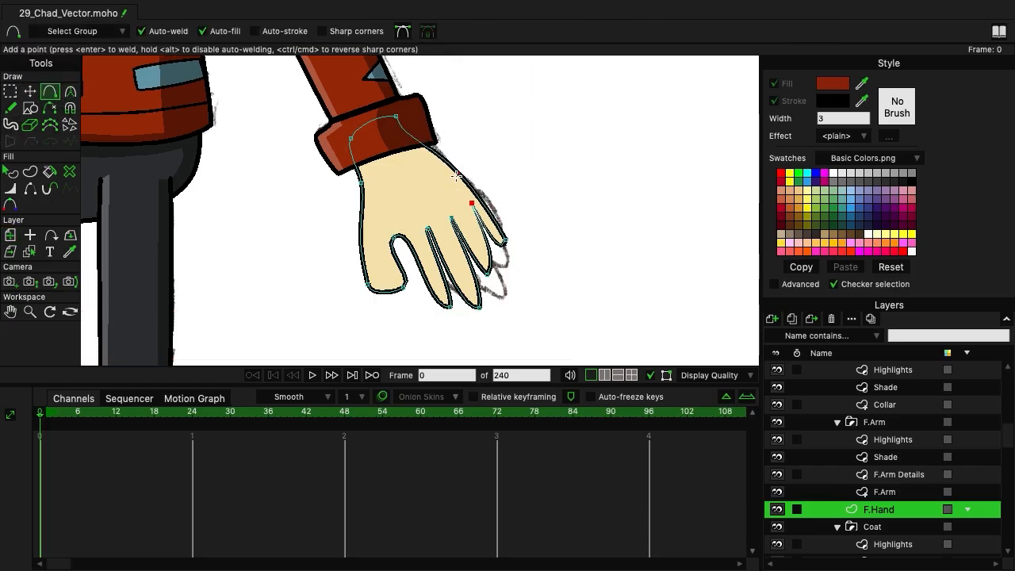
pyautogui.moveTo(456, 176)
pyautogui.mouseDown()
pyautogui.moveTo(483, 179)
pyautogui.moveTo(467, 176)
pyautogui.mouseUp()
pyautogui.click(29, 91)
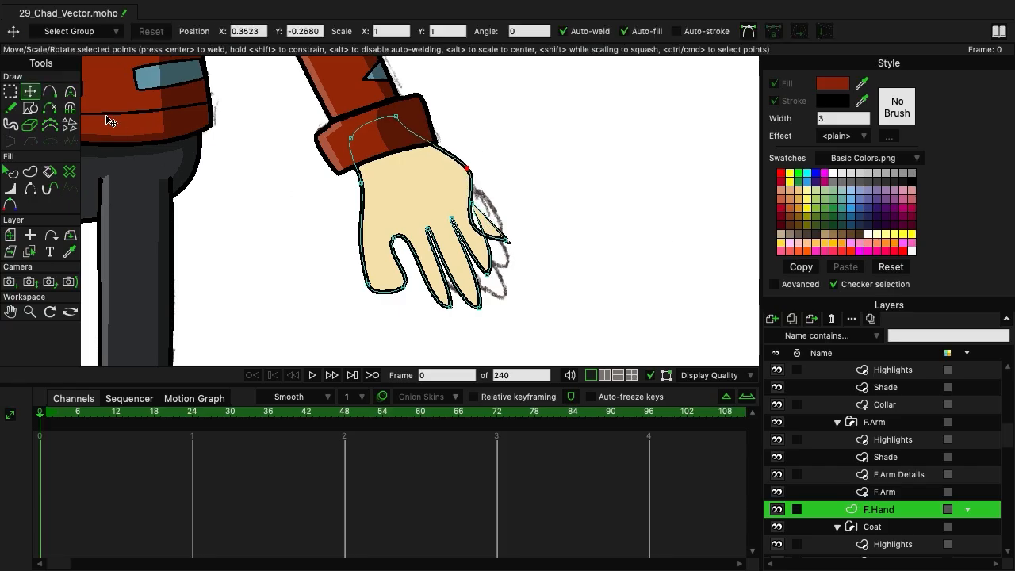
pyautogui.click(70, 91)
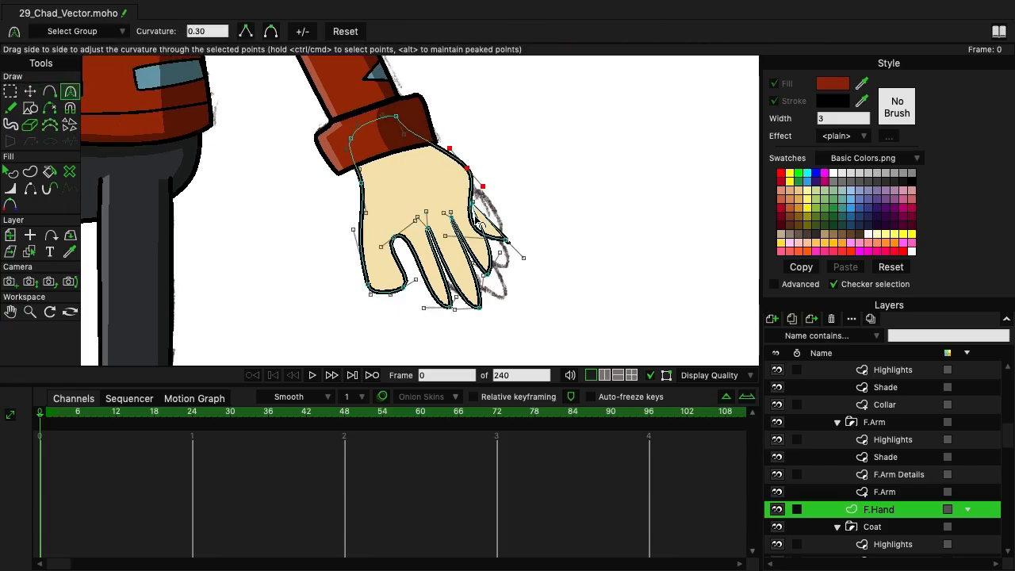
pyautogui.moveTo(444, 235); pyautogui.dragTo(504, 201)
# Move the outer-edge point and the tips of the outer fingers inward to slim that side of the hand.
pyautogui.press('t')
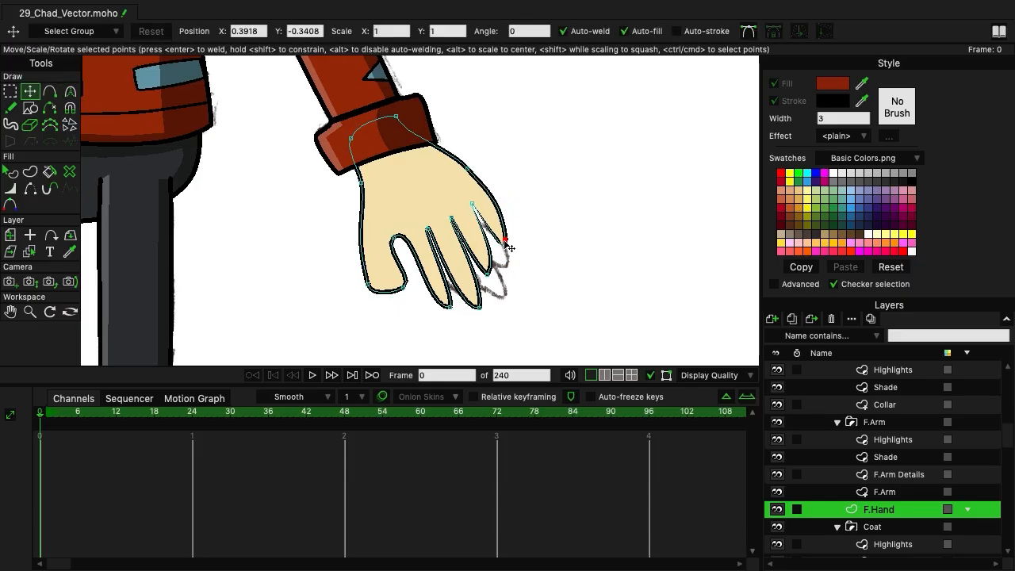
pyautogui.moveTo(510, 248); pyautogui.dragTo(504, 251)
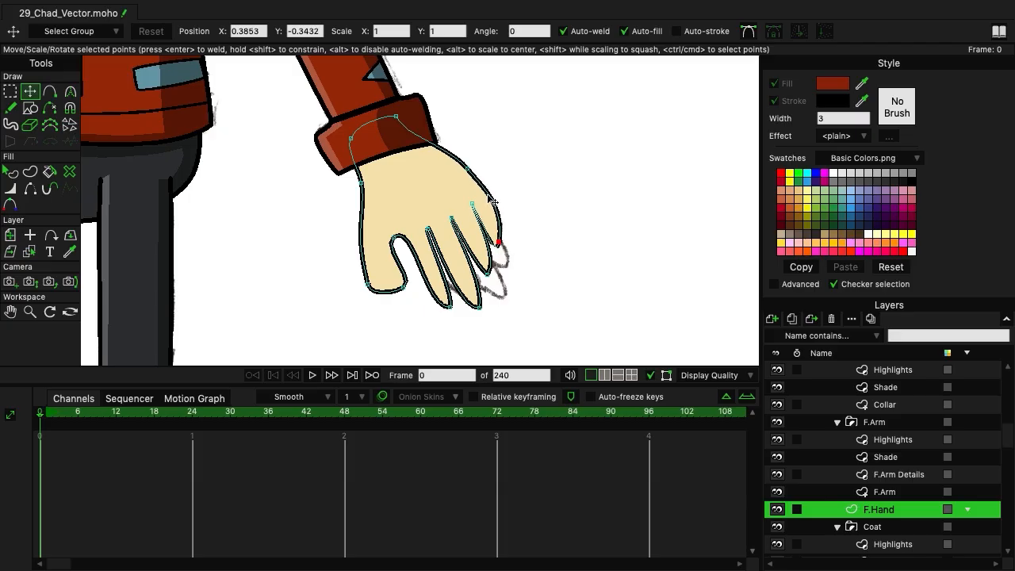
pyautogui.moveTo(477, 176); pyautogui.dragTo(481, 191)
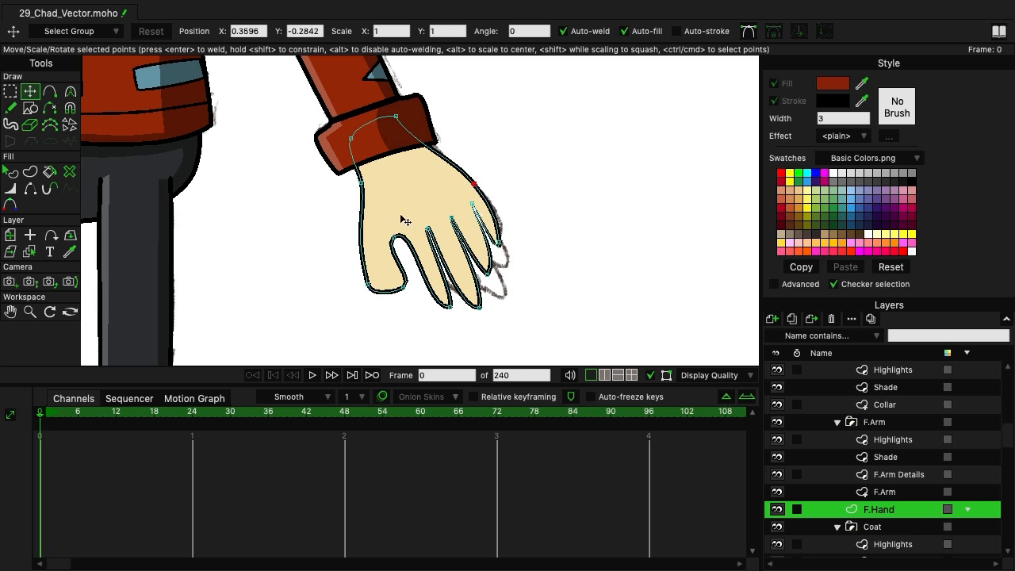
pyautogui.moveTo(478, 310); pyautogui.dragTo(499, 279)
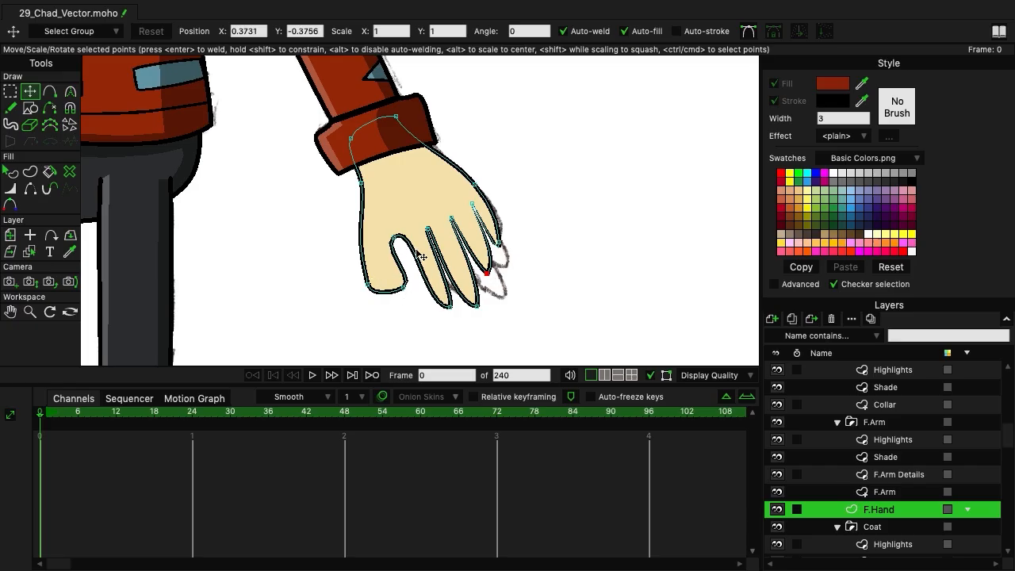
# With Auto-fill and Auto-stroke off, draw five short curved knuckle lines across the hand above the fingers.
pyautogui.scroll(5, 414, 255)
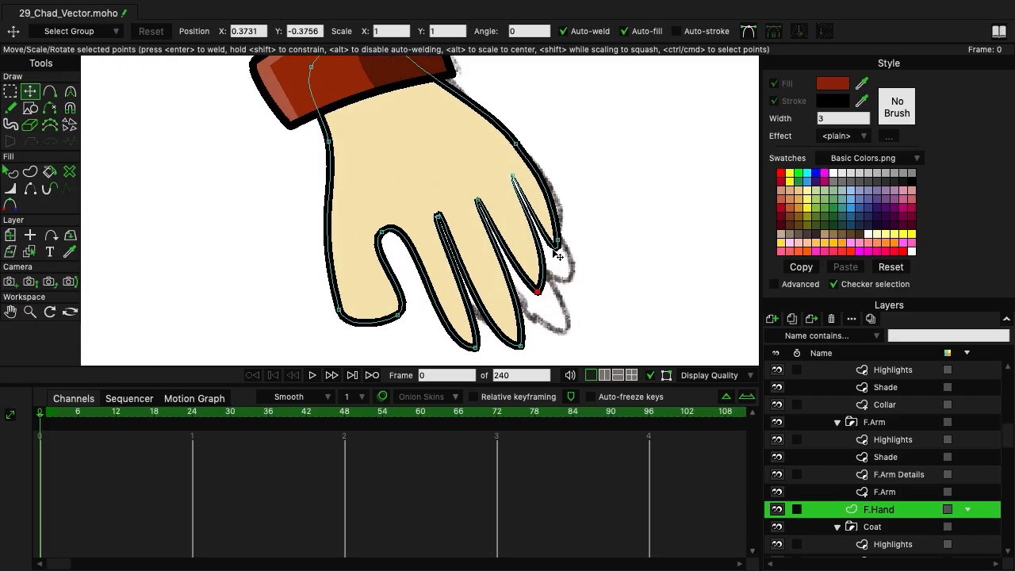
pyautogui.click(10, 91)
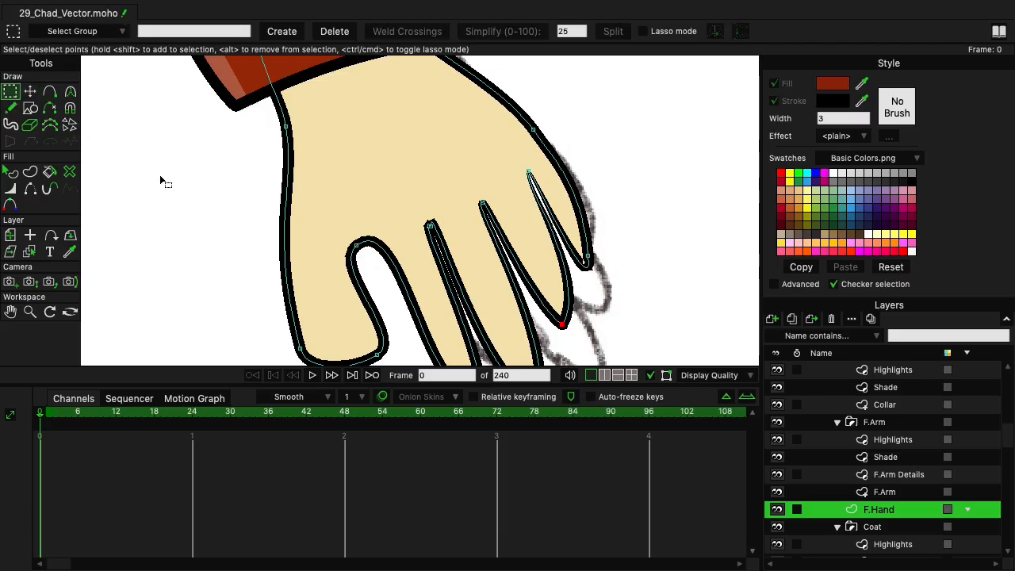
pyautogui.click(49, 94)
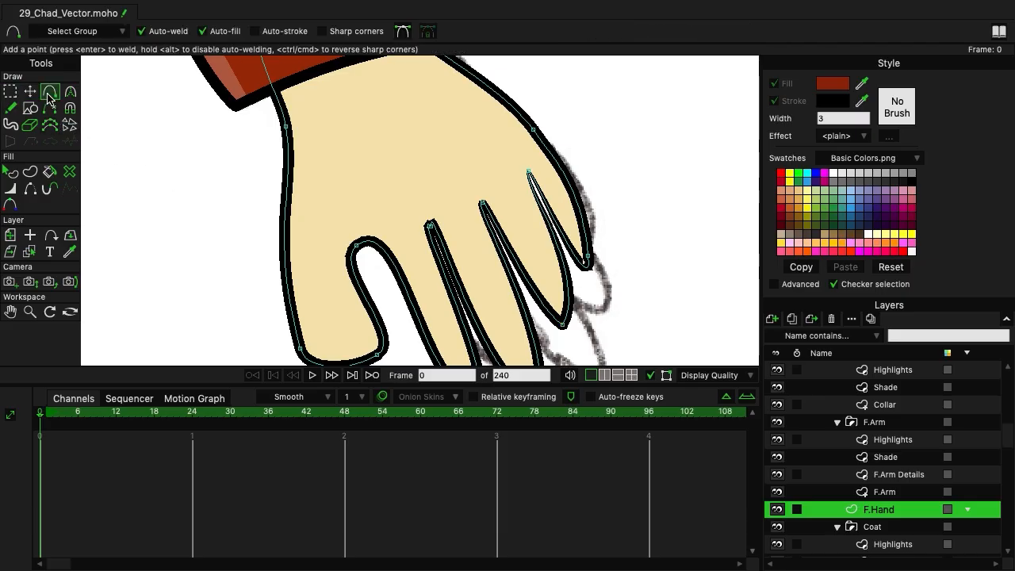
pyautogui.click(176, 33)
pyautogui.click(167, 34)
pyautogui.click(220, 35)
pyautogui.moveTo(309, 230); pyautogui.dragTo(411, 206)
pyautogui.moveTo(475, 196); pyautogui.dragTo(497, 188)
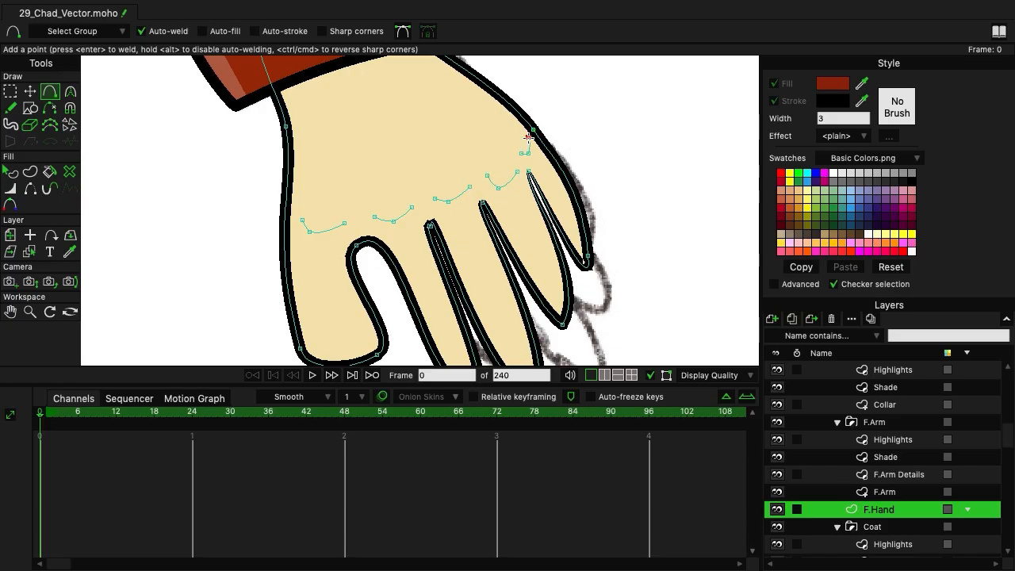
# Reposition the points of the knuckle lines to even out their curves and spacing along the hand.
pyautogui.click(30, 91)
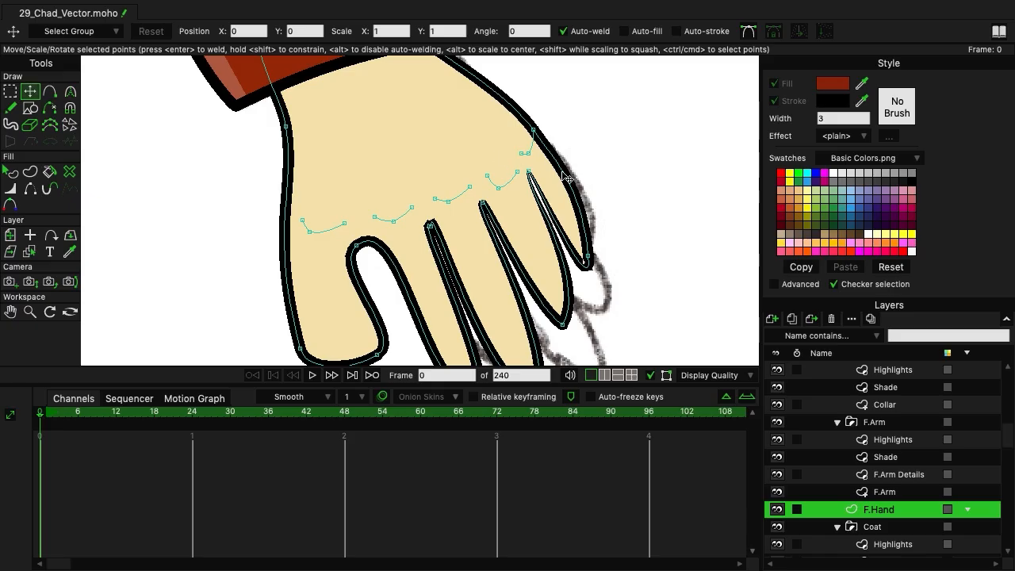
pyautogui.moveTo(528, 153); pyautogui.dragTo(531, 152)
pyautogui.click(520, 153)
pyautogui.click(517, 171)
pyautogui.moveTo(497, 187); pyautogui.dragTo(450, 201)
pyautogui.moveTo(394, 219); pyautogui.dragTo(385, 220)
pyautogui.moveTo(311, 231); pyautogui.dragTo(301, 222)
pyautogui.click(302, 221)
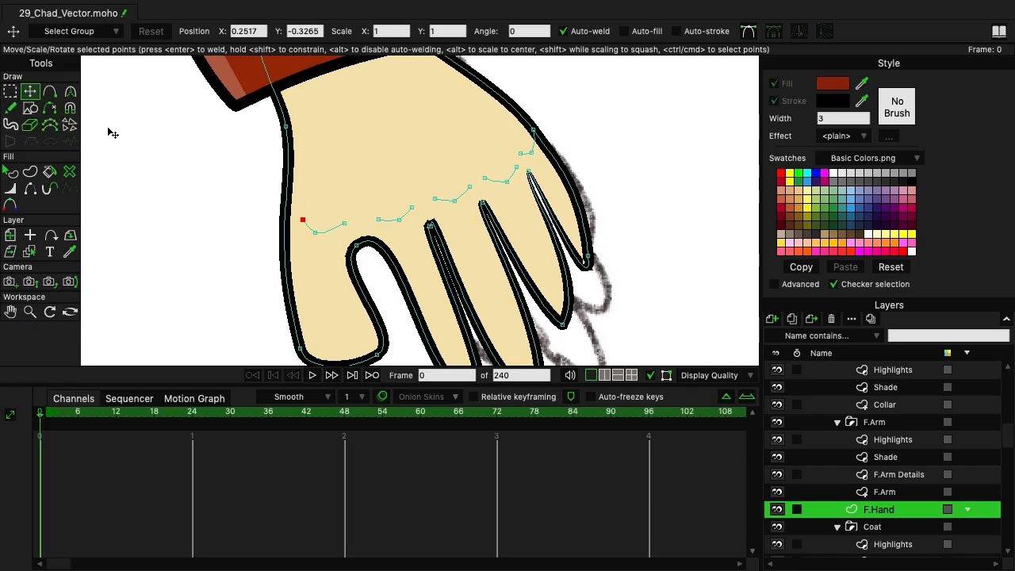
# Select the edges of all five knuckle lines and create a stroke-only shape from them.
pyautogui.click(34, 169)
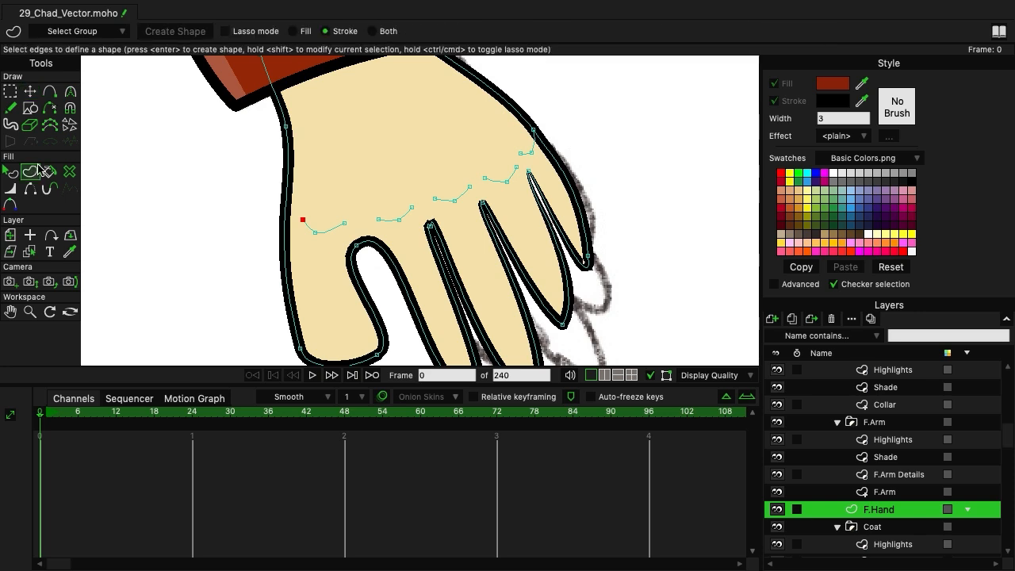
pyautogui.moveTo(220, 151); pyautogui.dragTo(628, 268)
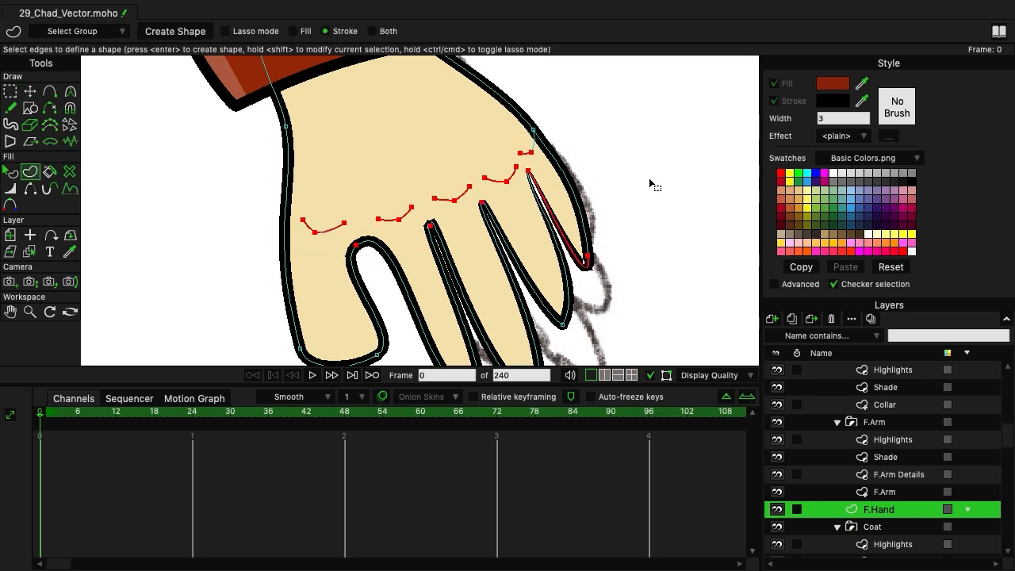
pyautogui.moveTo(587, 154); pyautogui.dragTo(529, 120)
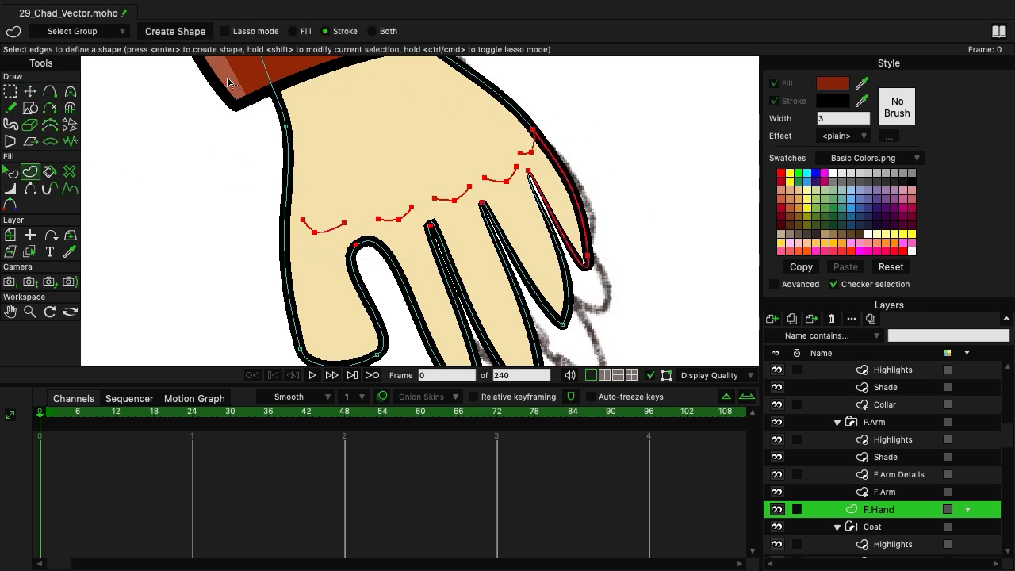
pyautogui.click(175, 31)
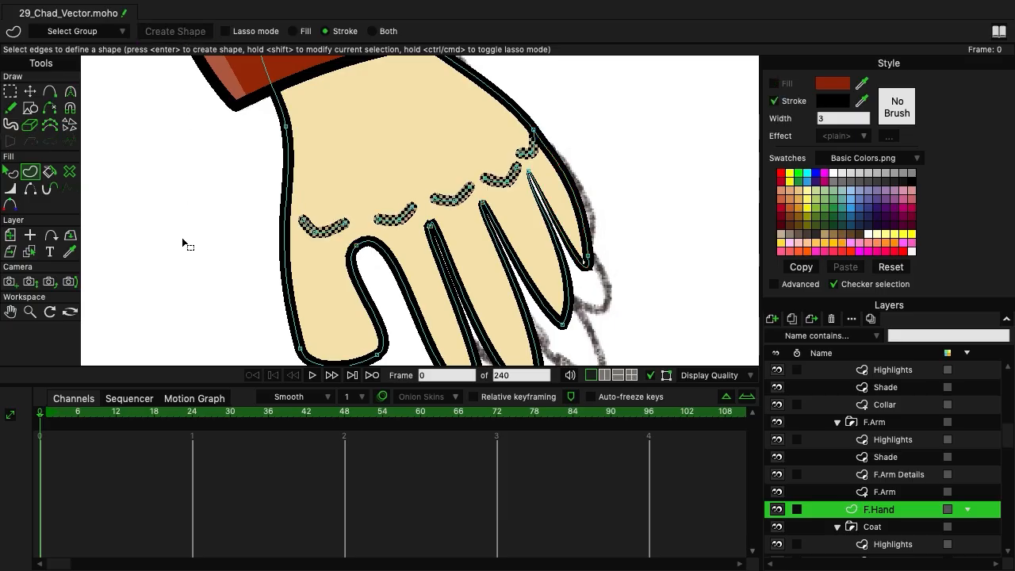
# Select the knuckle-line shape and set its stroke width to 2.
pyautogui.click(9, 175)
pyautogui.click(341, 228)
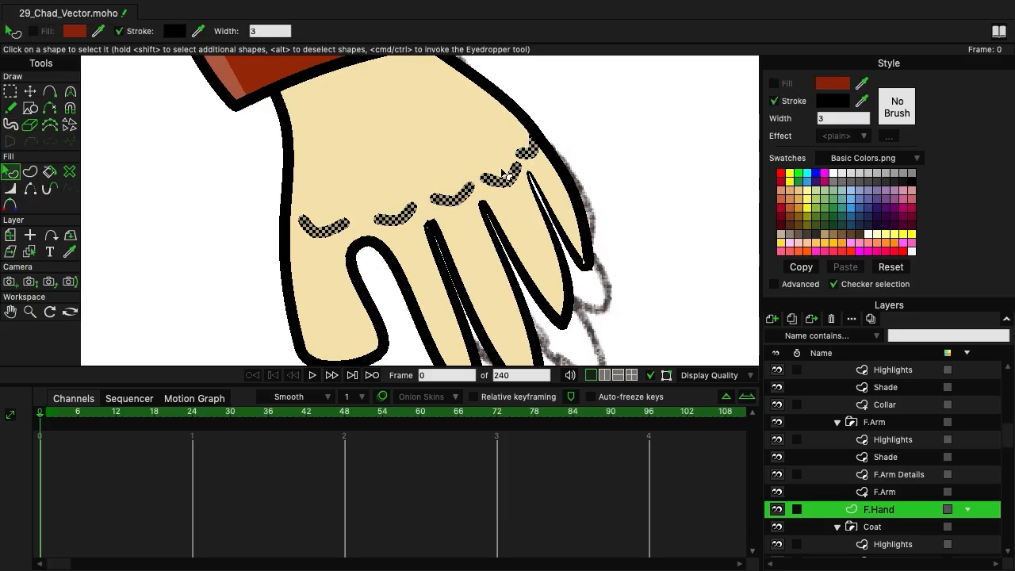
pyautogui.click(842, 118)
pyautogui.write('2')
pyautogui.press('Return')
pyautogui.click(660, 148)
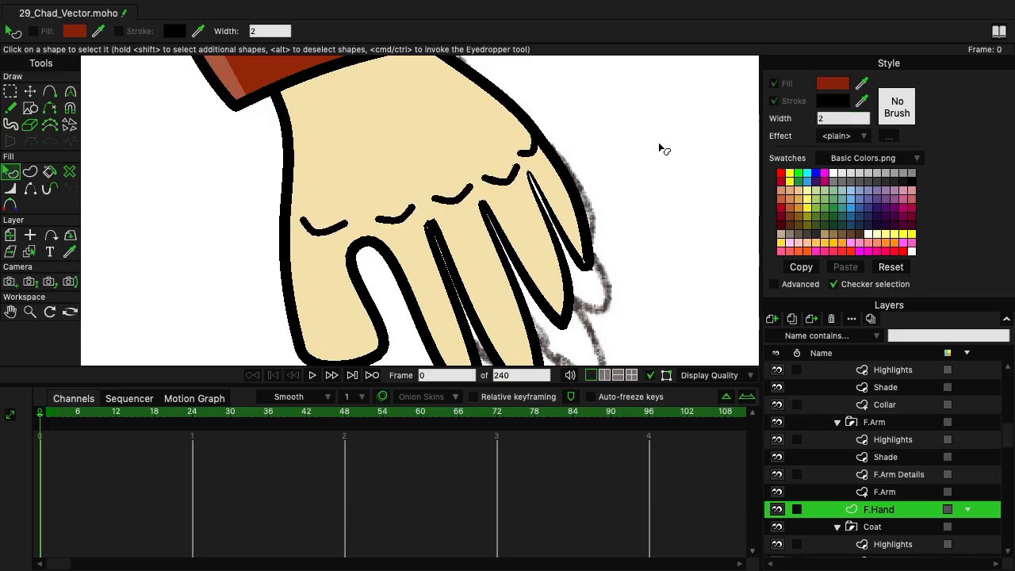
# Draw a closed four-point fingernail outline inside the tip of the thumb.
pyautogui.scroll(-6, 595, 151)
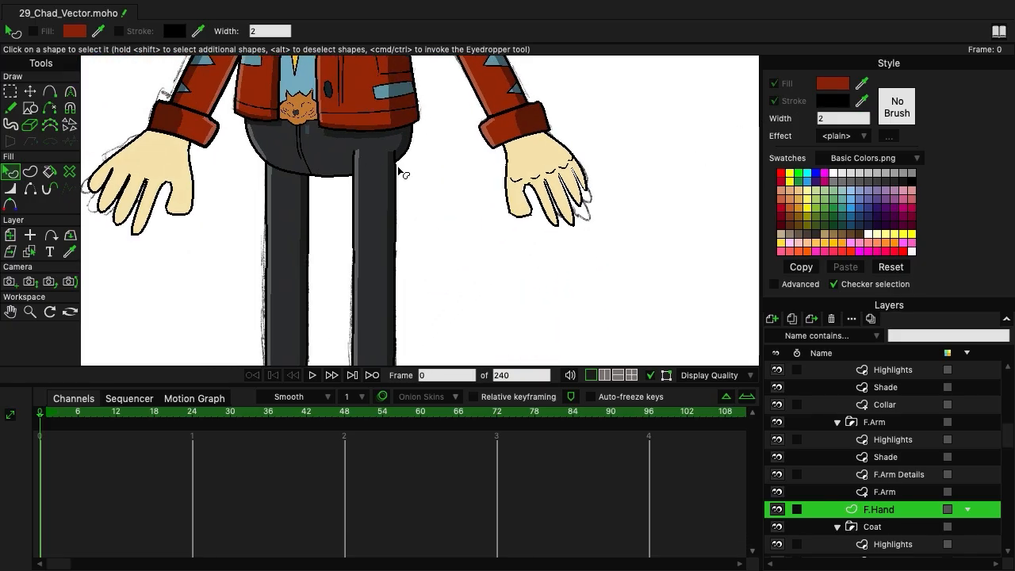
pyautogui.scroll(2, 402, 169)
pyautogui.scroll(4, 574, 222)
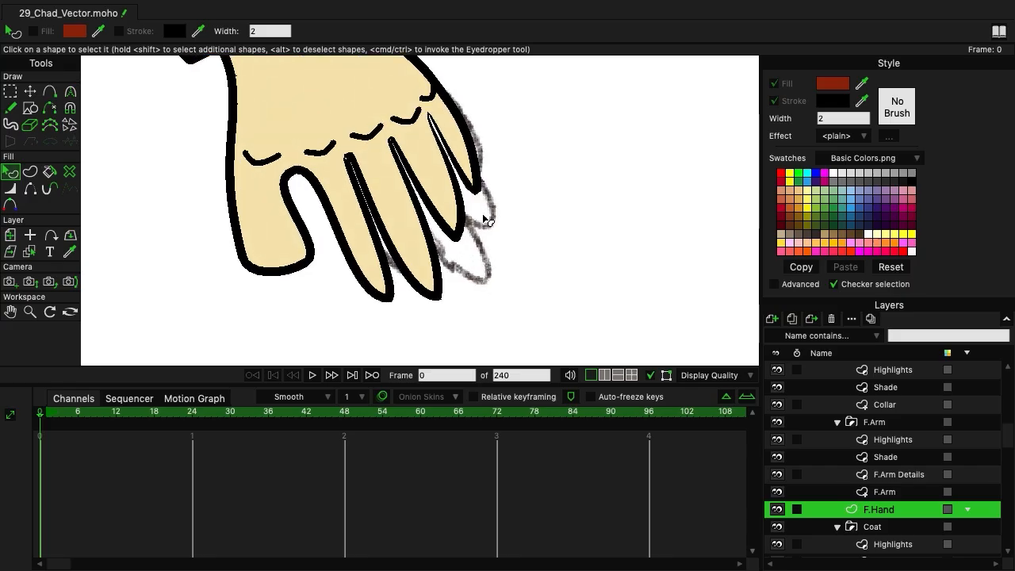
pyautogui.click(50, 91)
pyautogui.hscroll(-3, 332, 197)
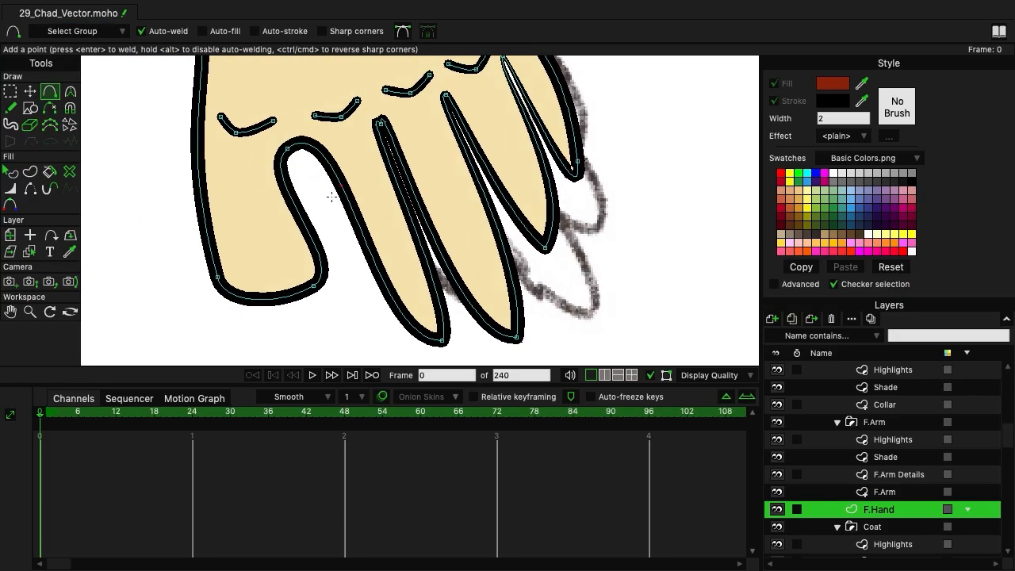
pyautogui.moveTo(265, 226)
pyautogui.mouseDown()
pyautogui.moveTo(276, 222)
pyautogui.moveTo(236, 245)
pyautogui.moveTo(242, 278)
pyautogui.moveTo(287, 276)
pyautogui.moveTo(275, 222)
pyautogui.mouseUp()
# With the Curvature tool, adjust the handles of the thumbnail outline to flatten its sides and square its corners.
pyautogui.click(10, 91)
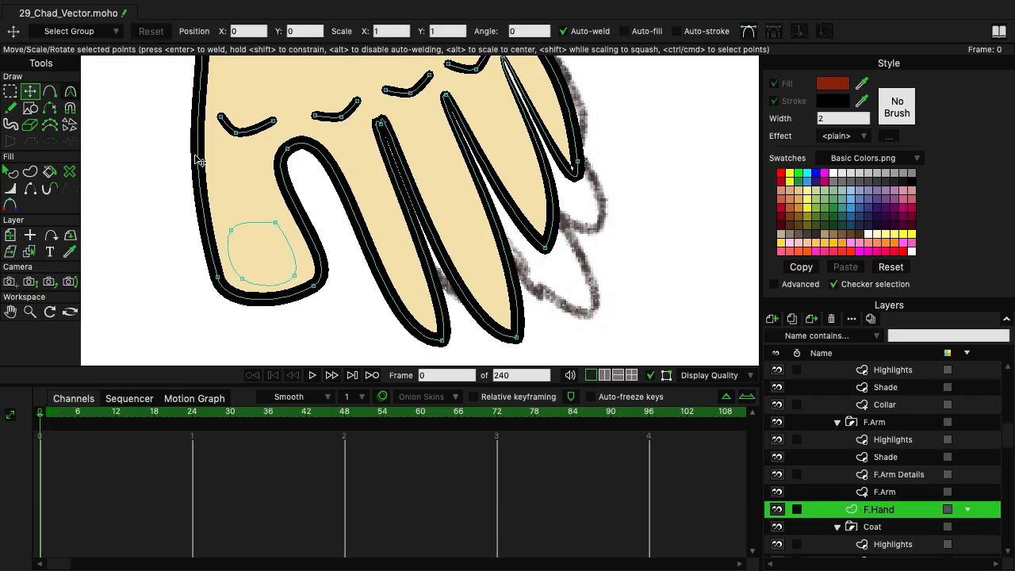
pyautogui.click(70, 92)
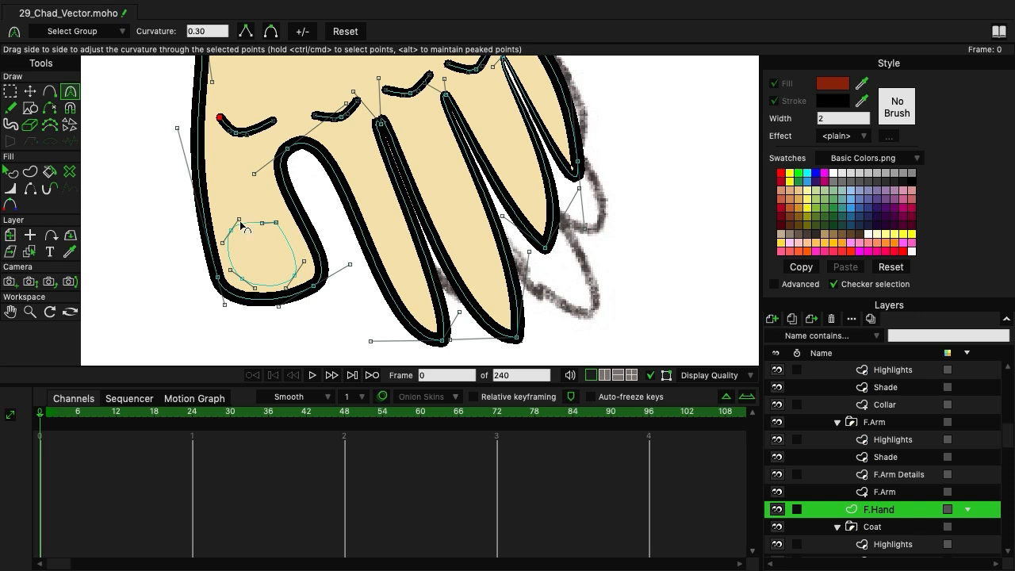
pyautogui.moveTo(239, 221); pyautogui.dragTo(243, 225)
pyautogui.moveTo(304, 262); pyautogui.dragTo(249, 299)
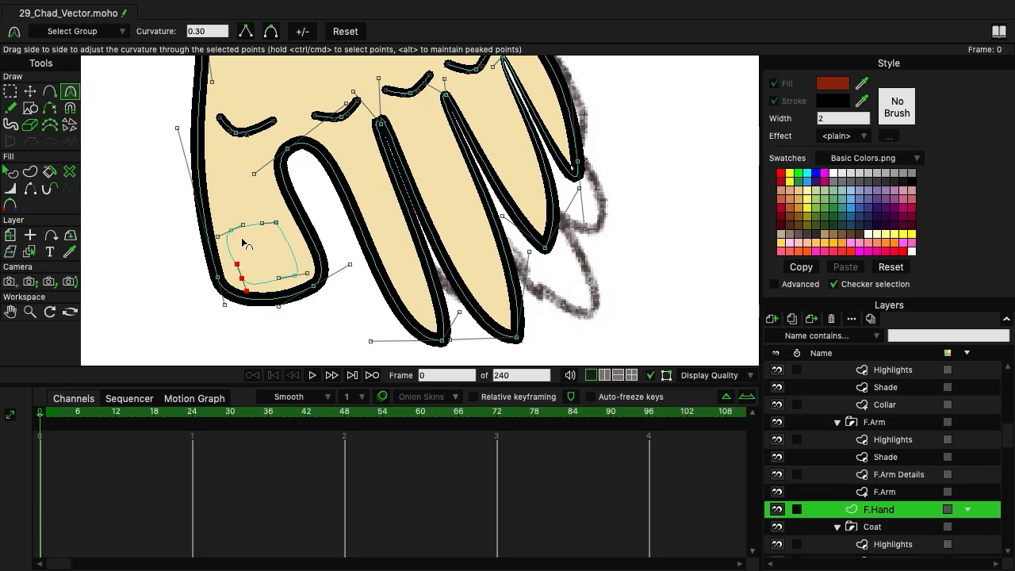
pyautogui.moveTo(243, 224); pyautogui.dragTo(244, 228)
pyautogui.click(277, 224)
pyautogui.hotkey('ctrl', 'z')
# Add a point to the thumbnail's lower edge and move its points so the nail widens and extends past the thumb tip.
pyautogui.click(49, 92)
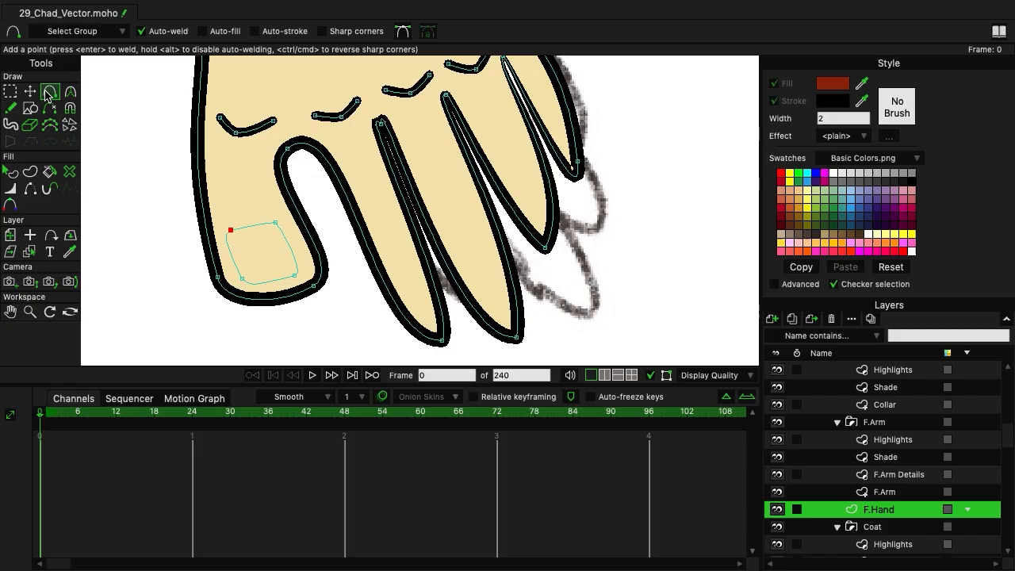
pyautogui.click(274, 281)
pyautogui.press('t')
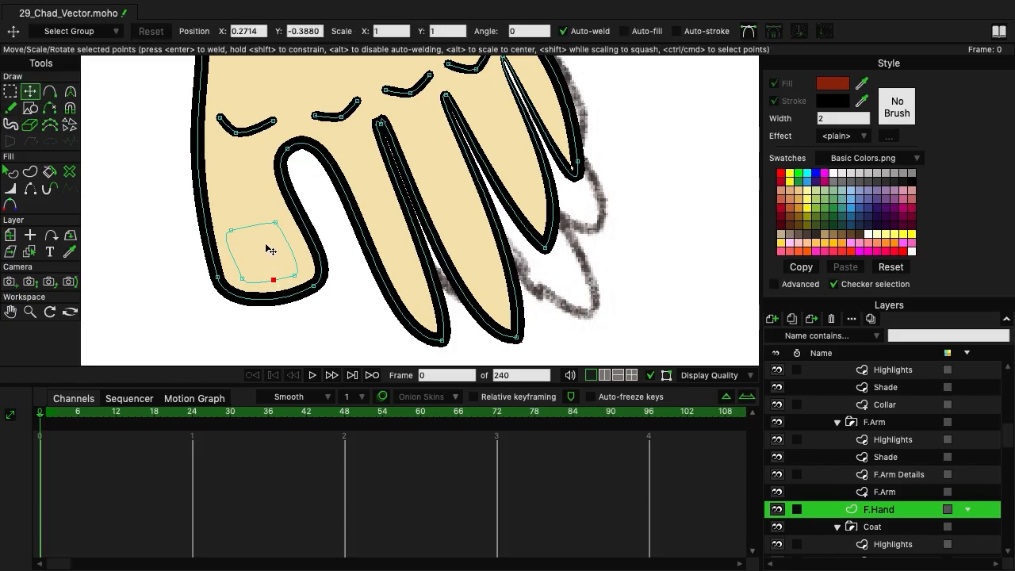
pyautogui.moveTo(277, 287); pyautogui.dragTo(307, 296)
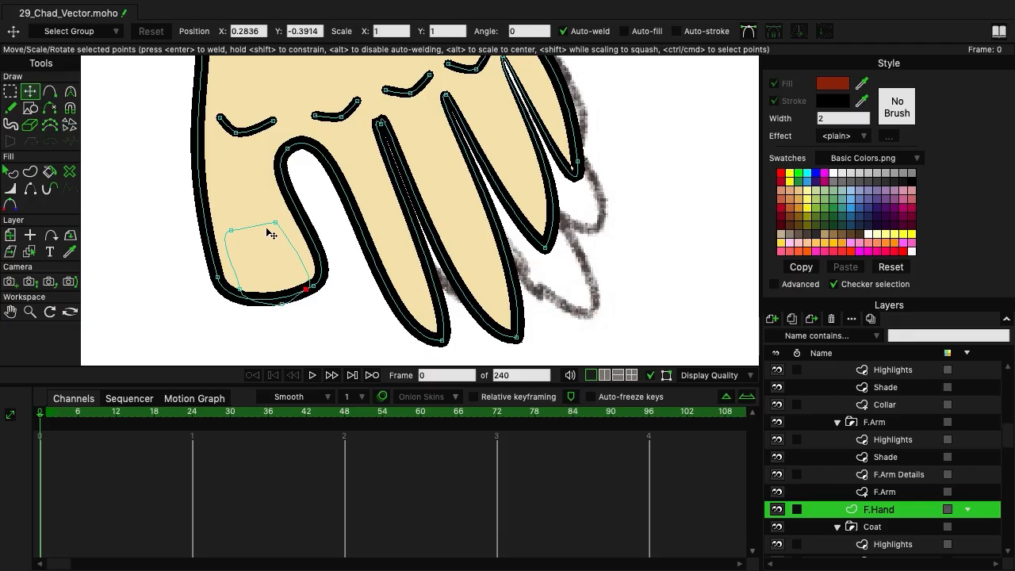
pyautogui.moveTo(275, 223); pyautogui.dragTo(321, 333)
# Create a shape with both fill and stroke from the thumbnail outline, using fill color FFFFFF at alpha 82.
pyautogui.click(30, 172)
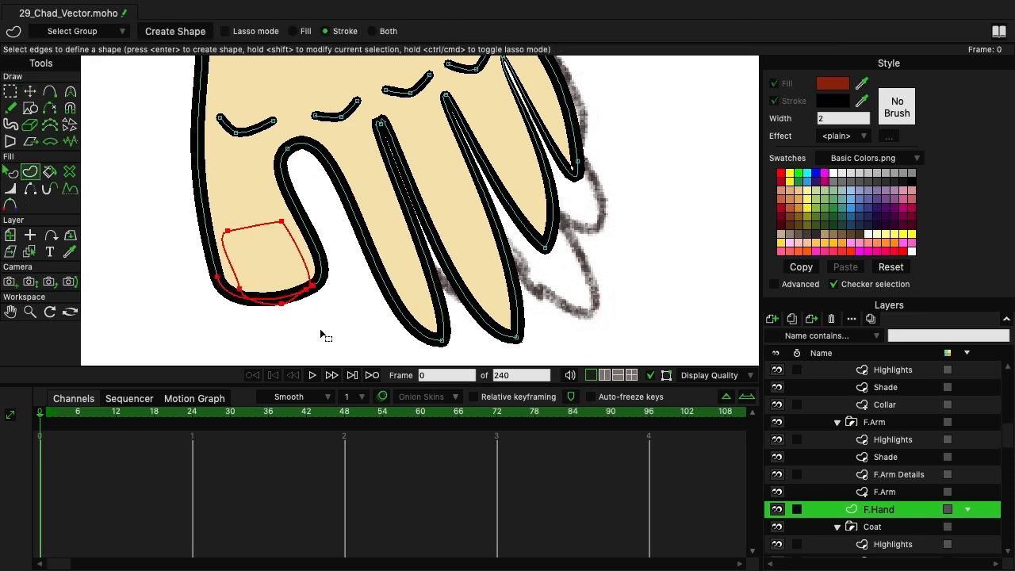
pyautogui.press('Return')
pyautogui.moveTo(283, 234); pyautogui.dragTo(222, 224)
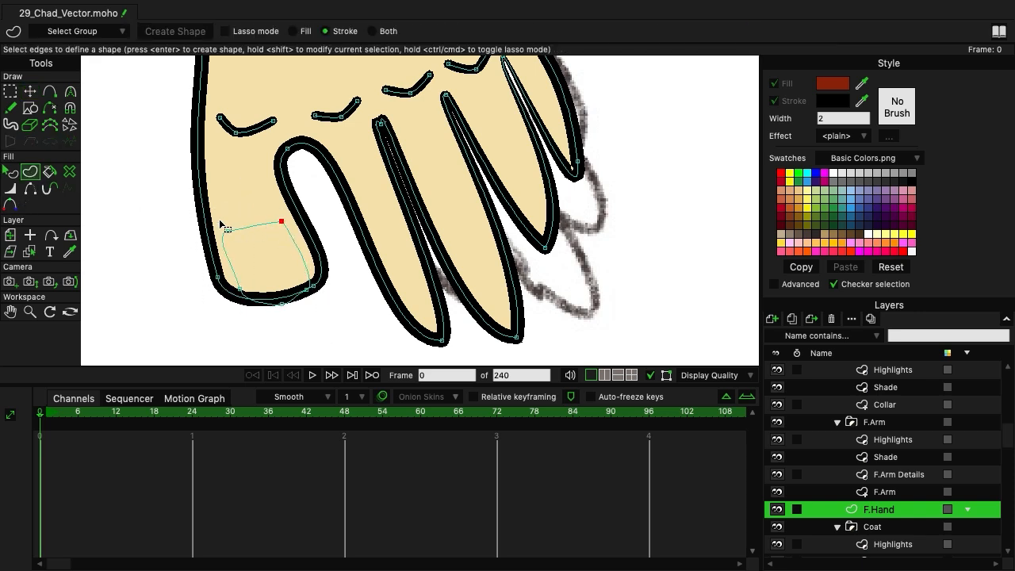
pyautogui.moveTo(238, 279); pyautogui.dragTo(304, 302)
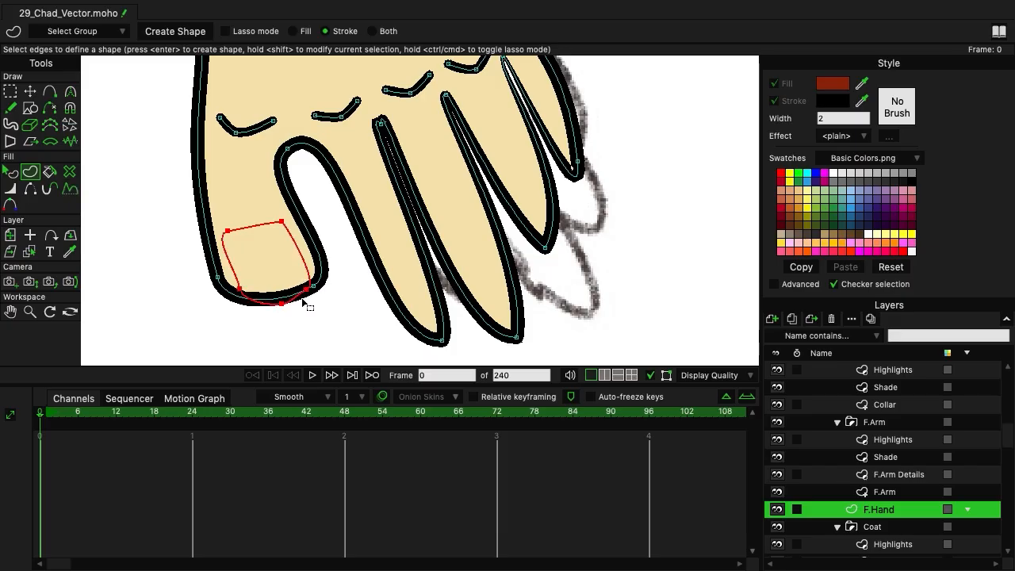
pyautogui.click(385, 33)
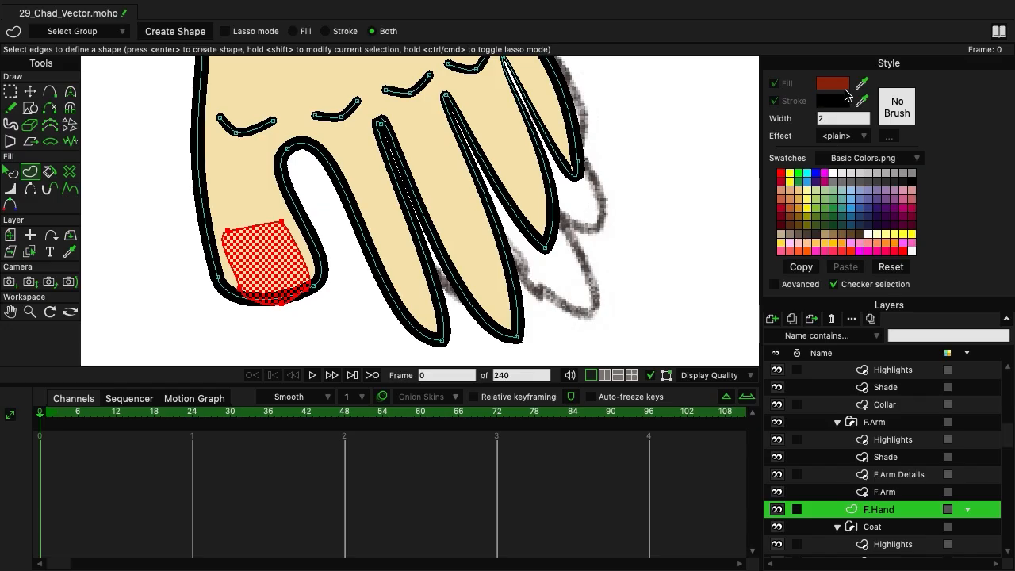
pyautogui.click(832, 84)
pyautogui.write('FFFFFF')
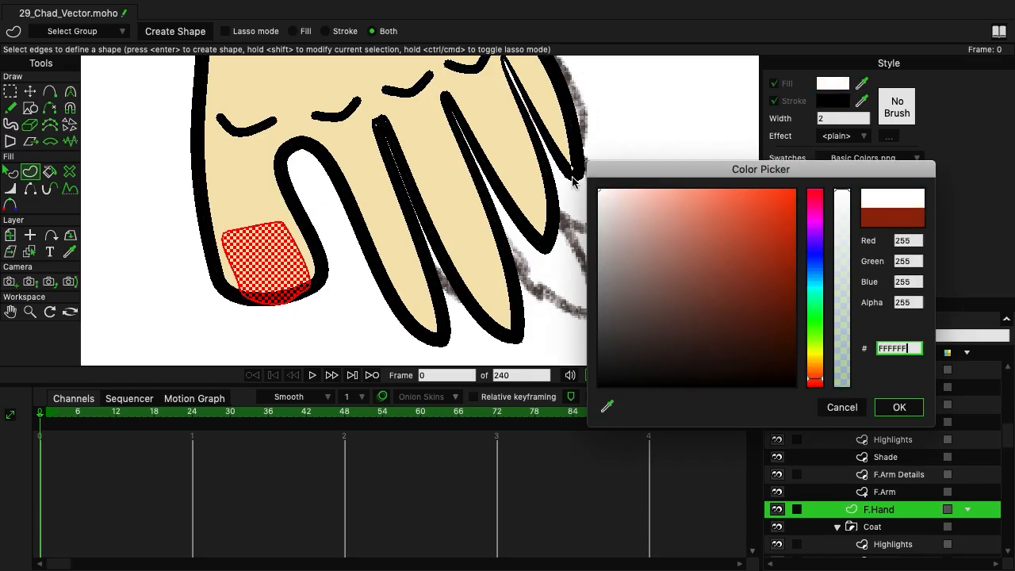
pyautogui.moveTo(846, 204); pyautogui.dragTo(846, 323)
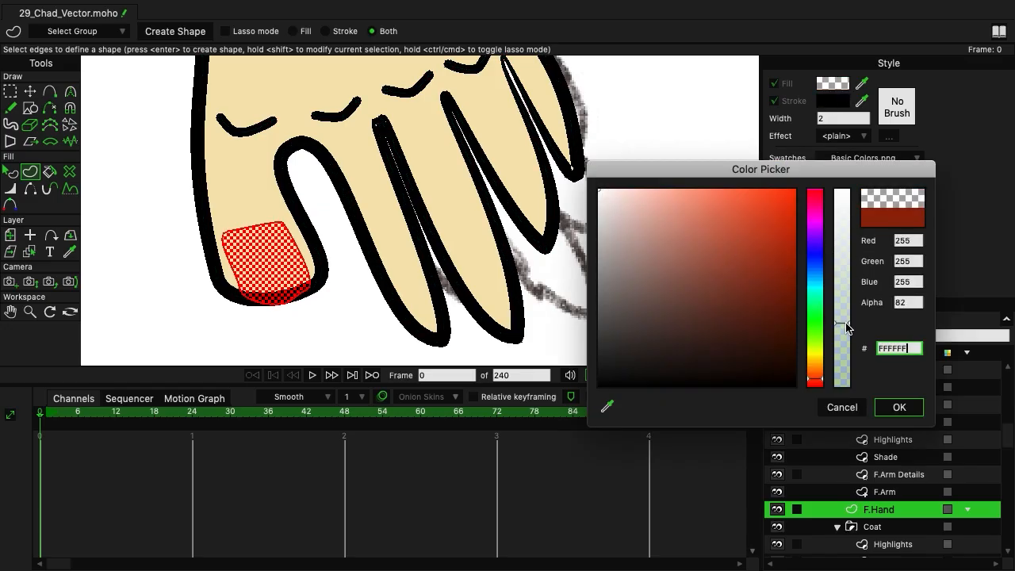
pyautogui.click(897, 408)
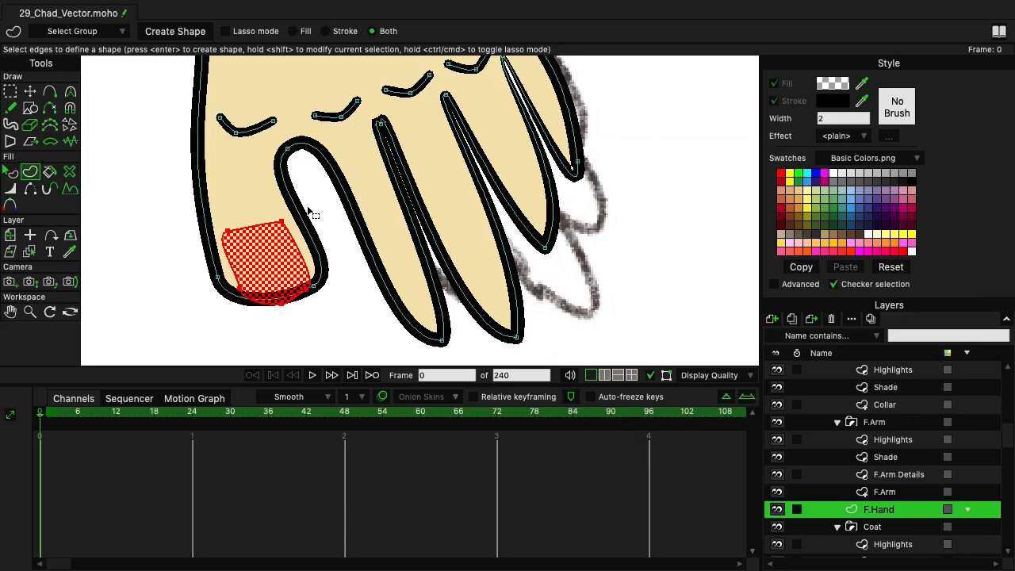
pyautogui.click(175, 31)
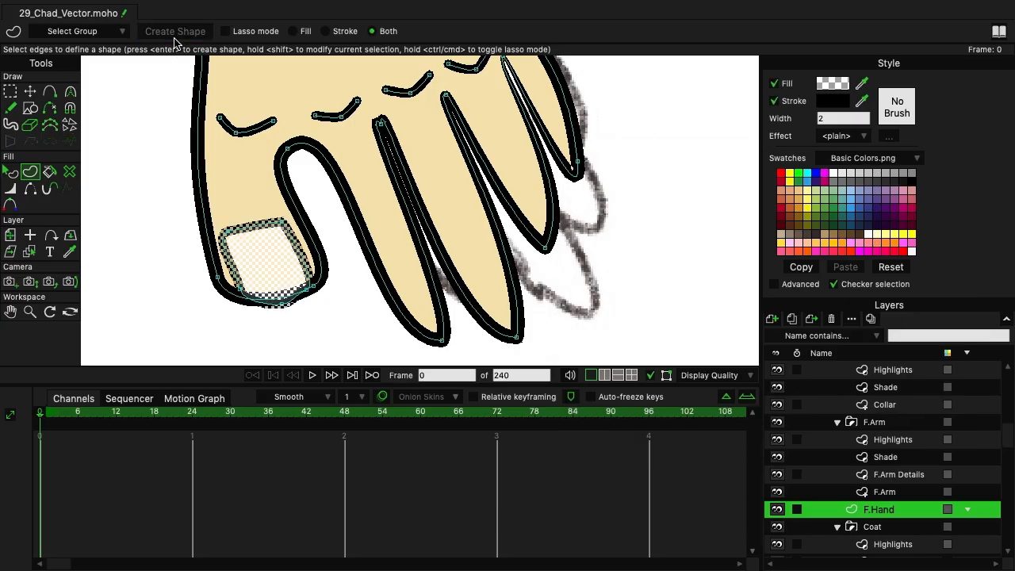
# Set the stroke width of the thumbnail shape and the knuckle lines to 1.
pyautogui.click(12, 173)
pyautogui.click(168, 257)
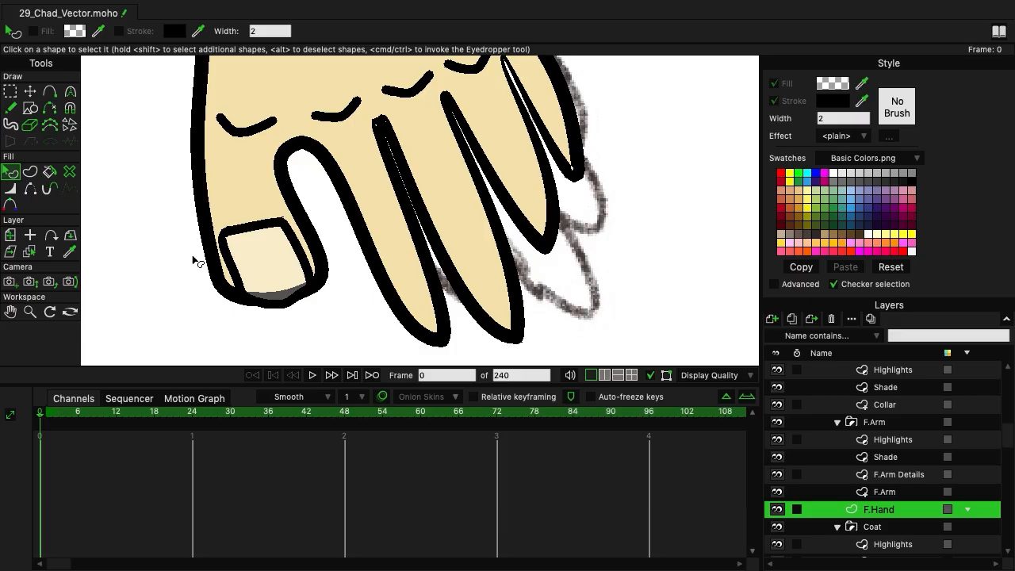
pyautogui.click(246, 236)
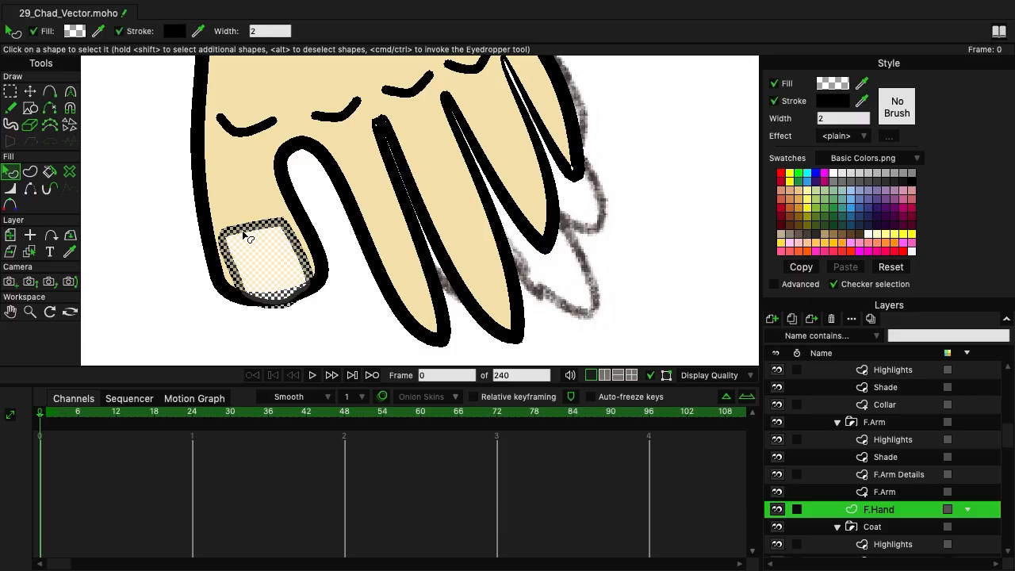
pyautogui.click(780, 120)
pyautogui.click(680, 221)
pyautogui.click(248, 130)
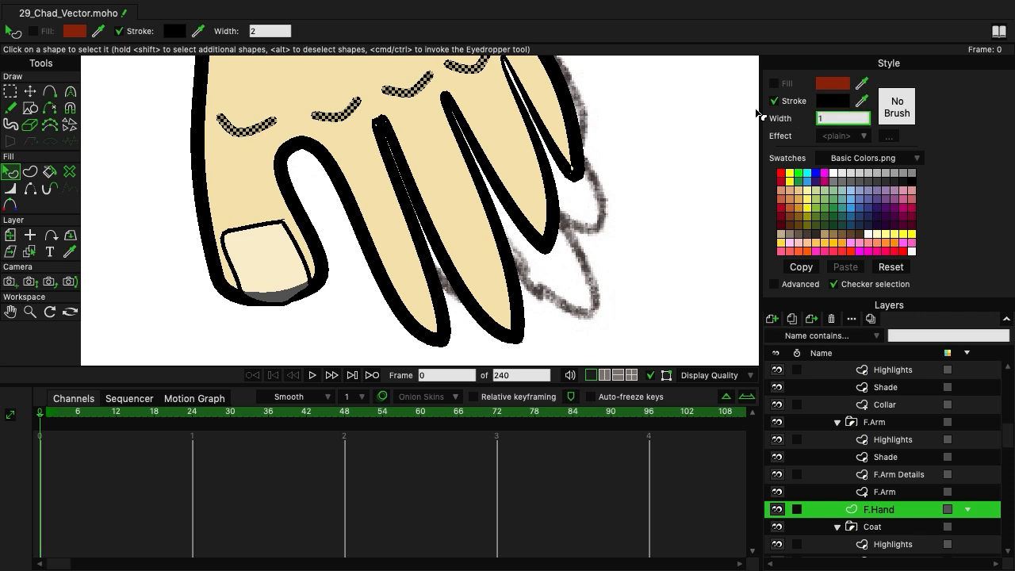
pyautogui.press('Return')
pyautogui.click(634, 182)
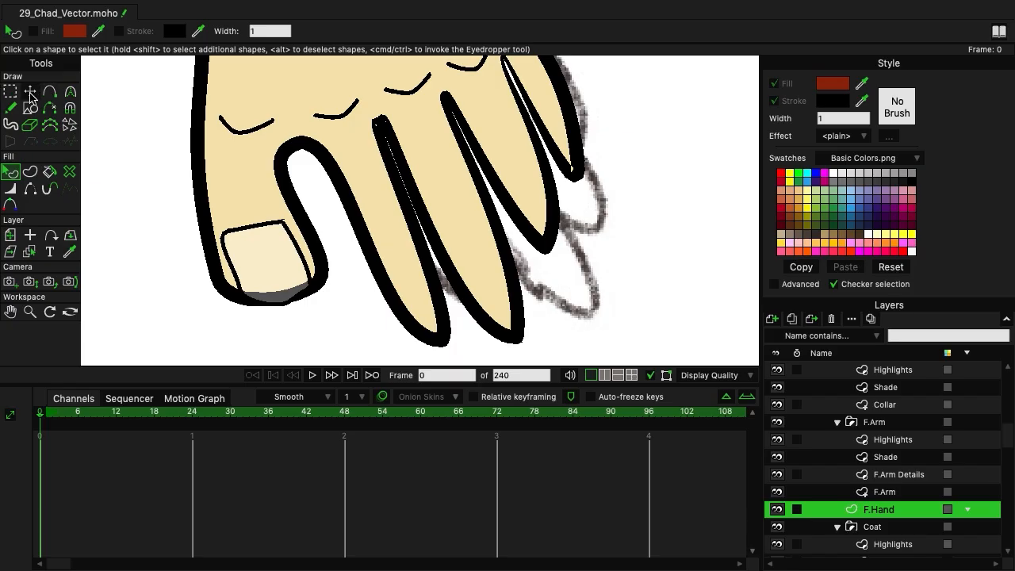
# Adjust the thumbnail's lower points and place a scaled-down copy of the nail on the index fingertip.
pyautogui.click(29, 91)
pyautogui.moveTo(239, 288); pyautogui.dragTo(280, 308)
pyautogui.doubleClick(257, 238)
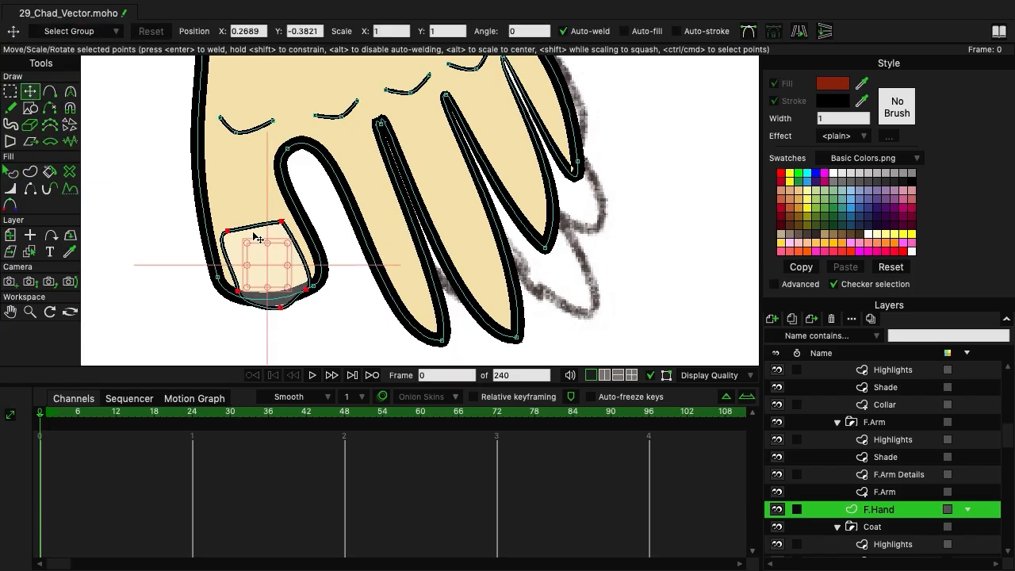
pyautogui.hotkey('ctrl', 'c')
pyautogui.hotkey('ctrl', 'v')
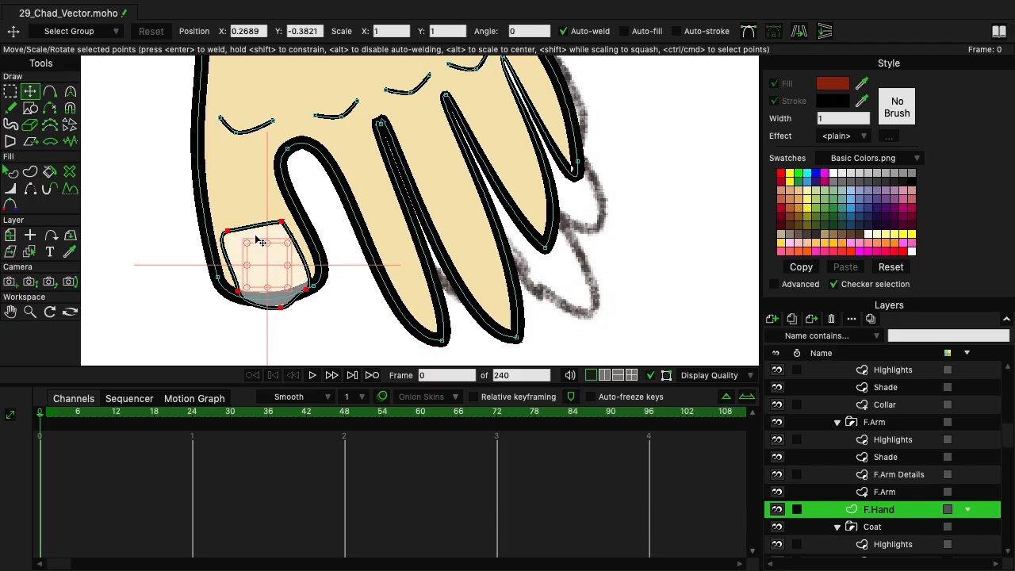
pyautogui.moveTo(257, 238); pyautogui.dragTo(436, 340)
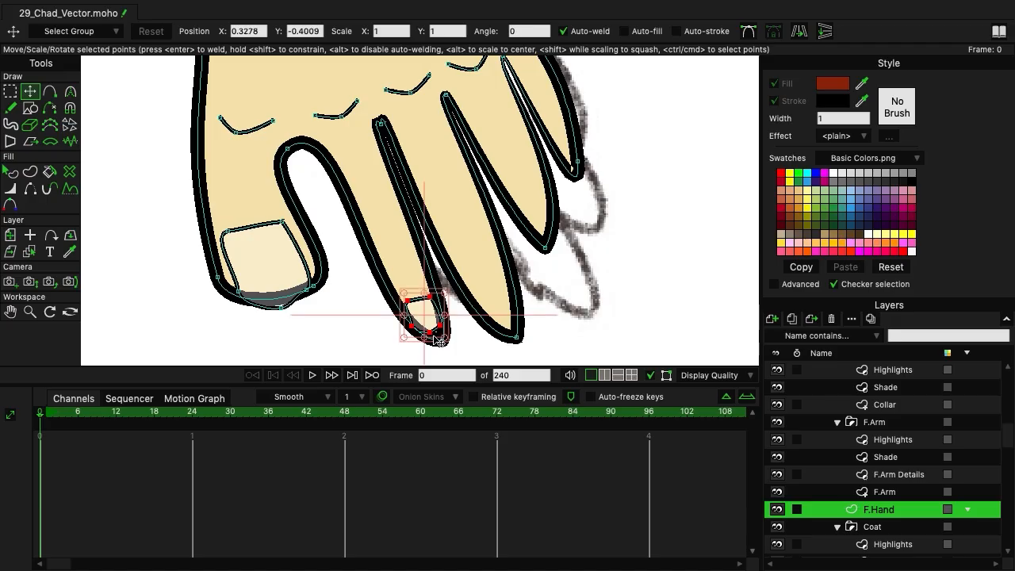
# Move the points of the index fingernail so it fits the tip of the finger.
pyautogui.click(16, 89)
pyautogui.click(119, 178)
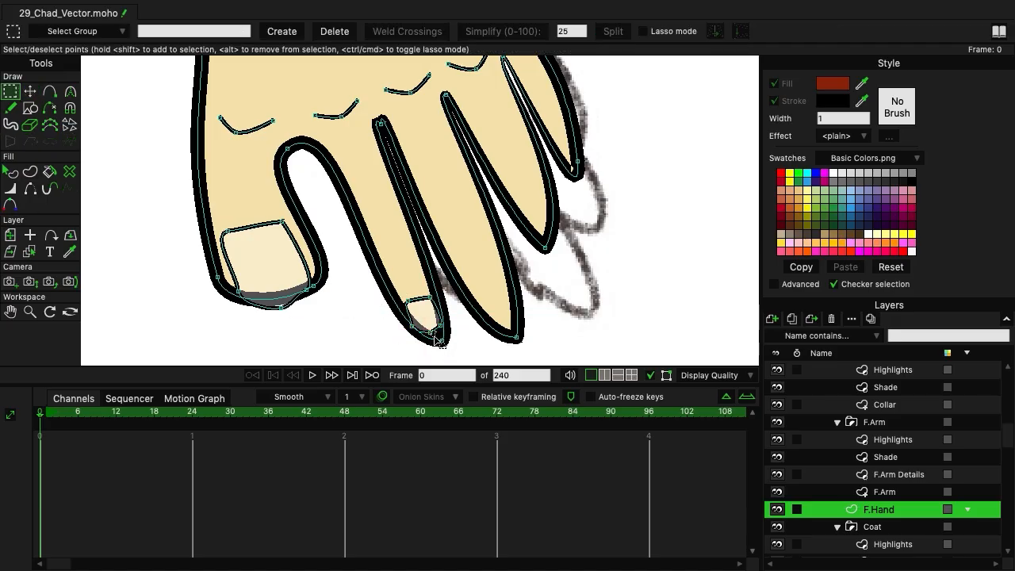
pyautogui.click(433, 335)
pyautogui.press('t')
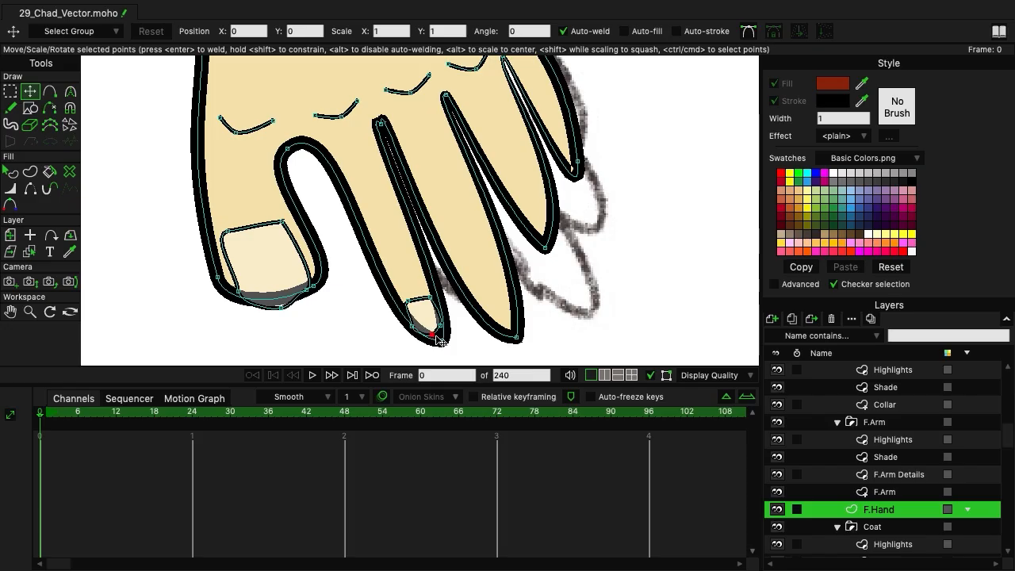
pyautogui.moveTo(438, 339); pyautogui.dragTo(566, 154)
# Duplicate the index fingernail onto the remaining three fingertips, moving and scaling each copy to fit its finger.
pyautogui.keyDown('super'); pyautogui.click(426, 309); pyautogui.keyUp('super')
pyautogui.press('super+c')
pyautogui.press('super+v')
pyautogui.click(478, 297)
pyautogui.doubleClick(499, 302)
pyautogui.press('super+c')
pyautogui.press('super+v')
pyautogui.press('Return')
pyautogui.doubleClick(541, 217)
pyautogui.press('super+c')
pyautogui.press('super+v')
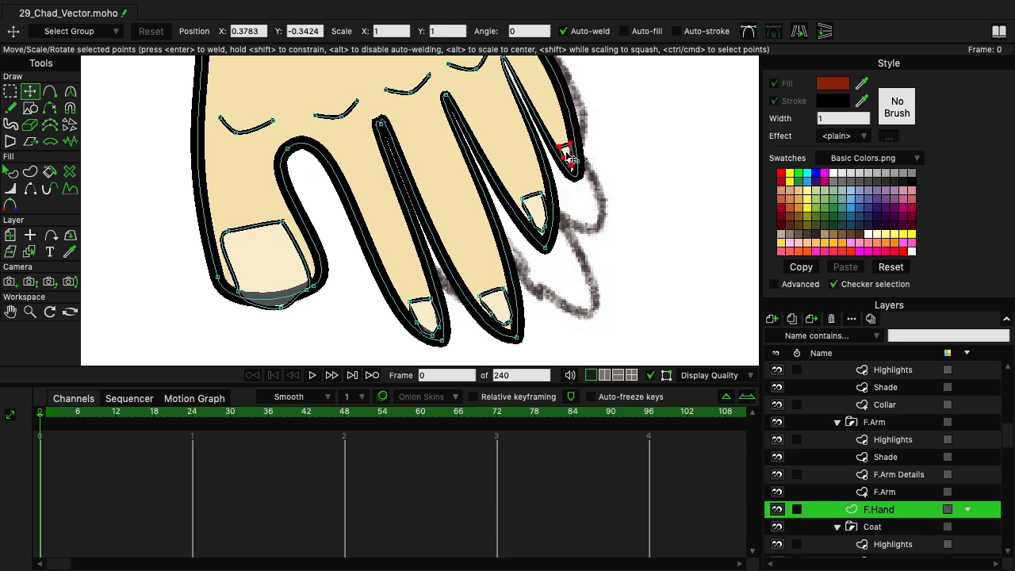
pyautogui.doubleClick(585, 163)
# Select the B.Hand layer for editing.
pyautogui.scroll(-5, 664, 174)
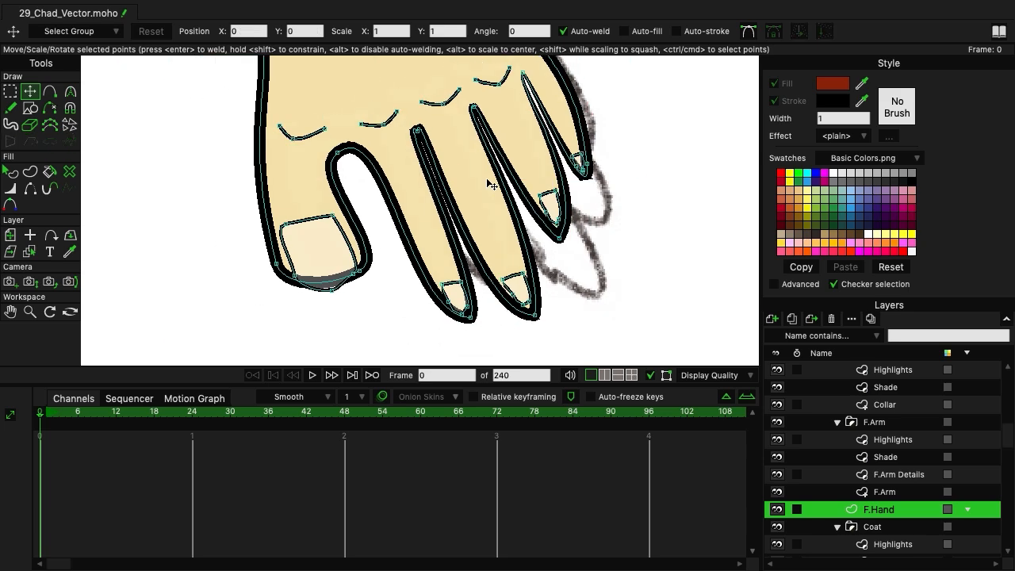
pyautogui.click(869, 474)
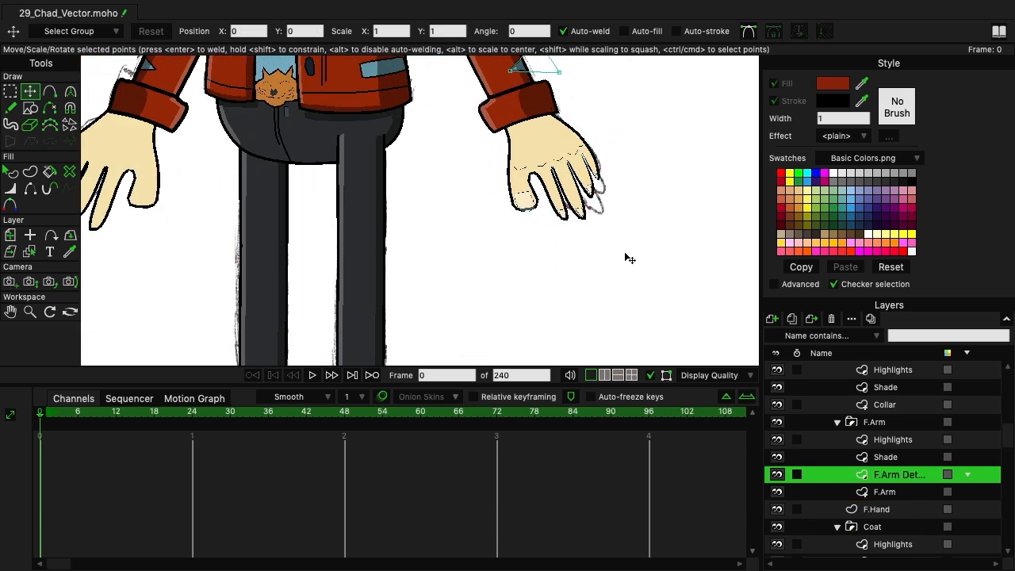
pyautogui.scroll(-3, 476, 278)
pyautogui.scroll(5, 459, 279)
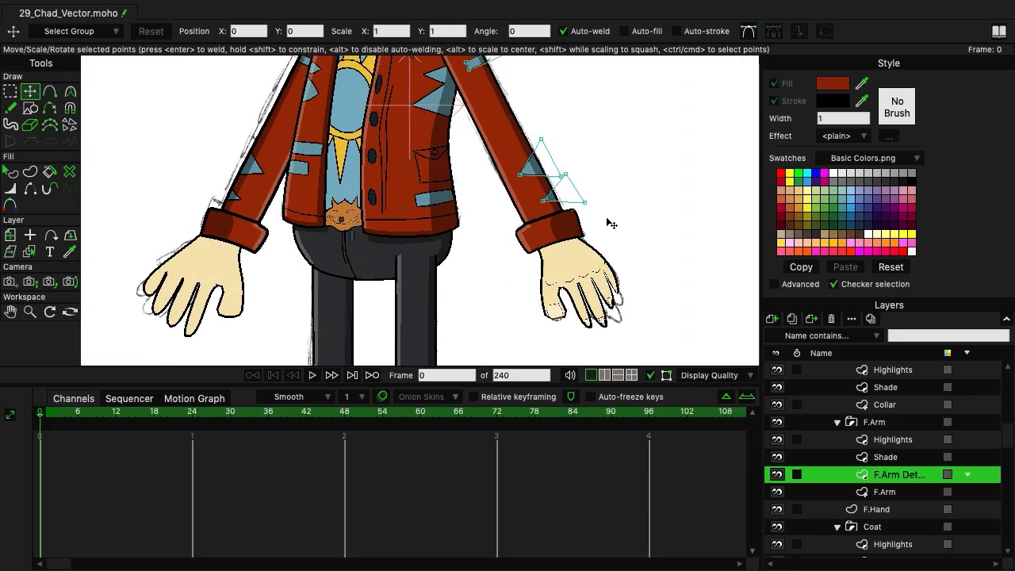
pyautogui.scroll(1, 610, 223)
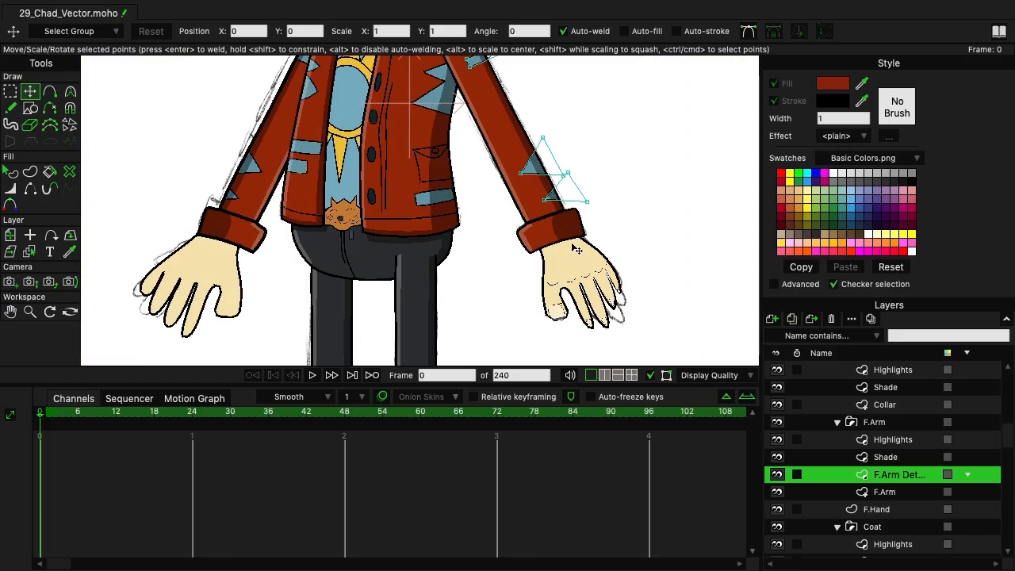
pyautogui.scroll(6, 258, 255)
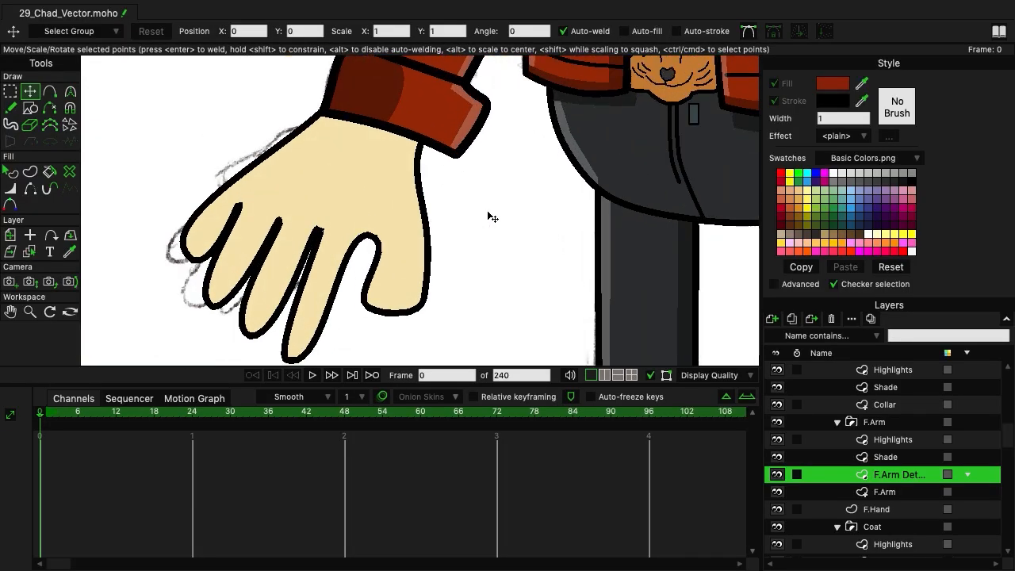
pyautogui.scroll(-5, 912, 471)
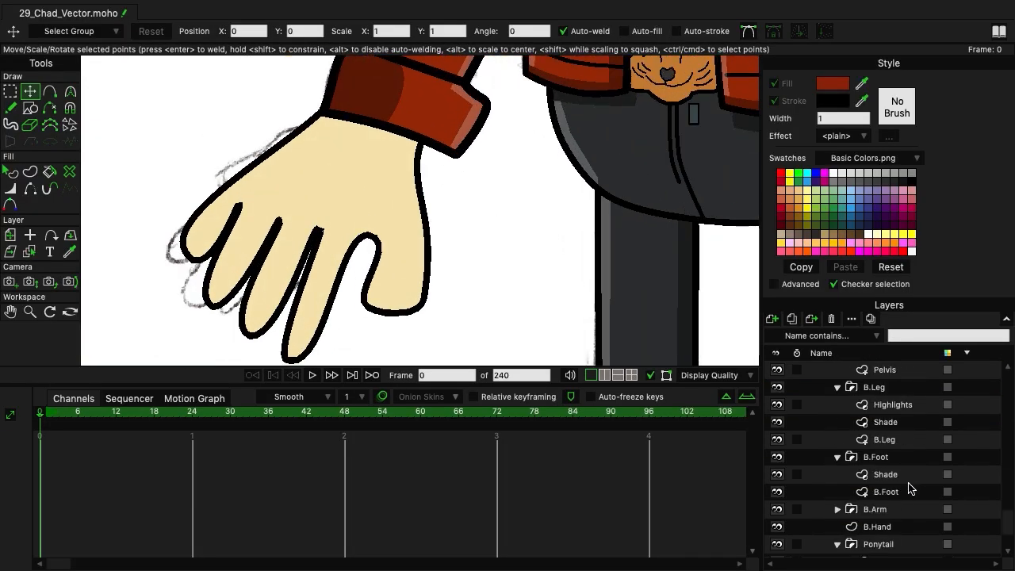
pyautogui.scroll(-2, 909, 488)
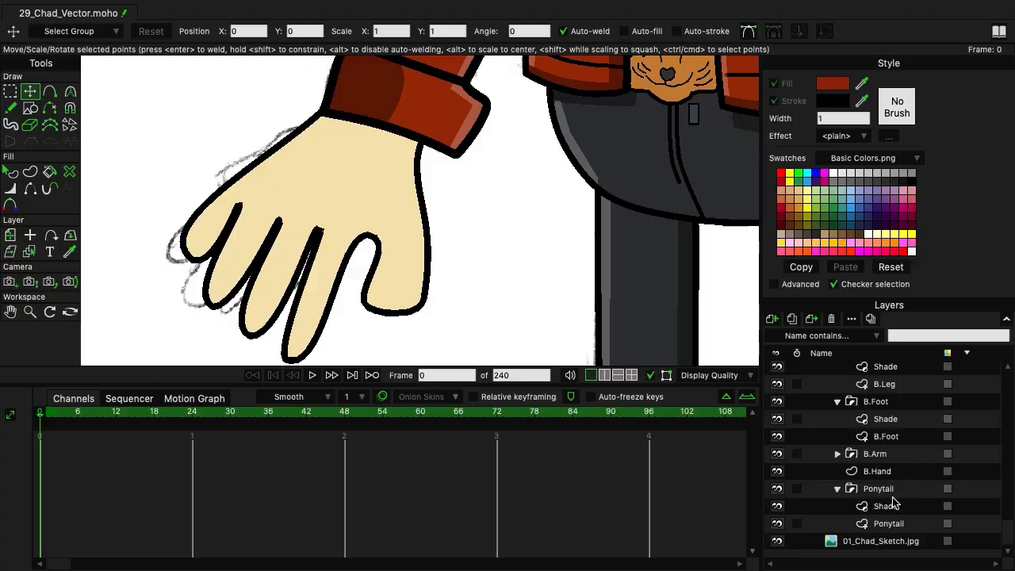
pyautogui.click(880, 470)
pyautogui.click(209, 111)
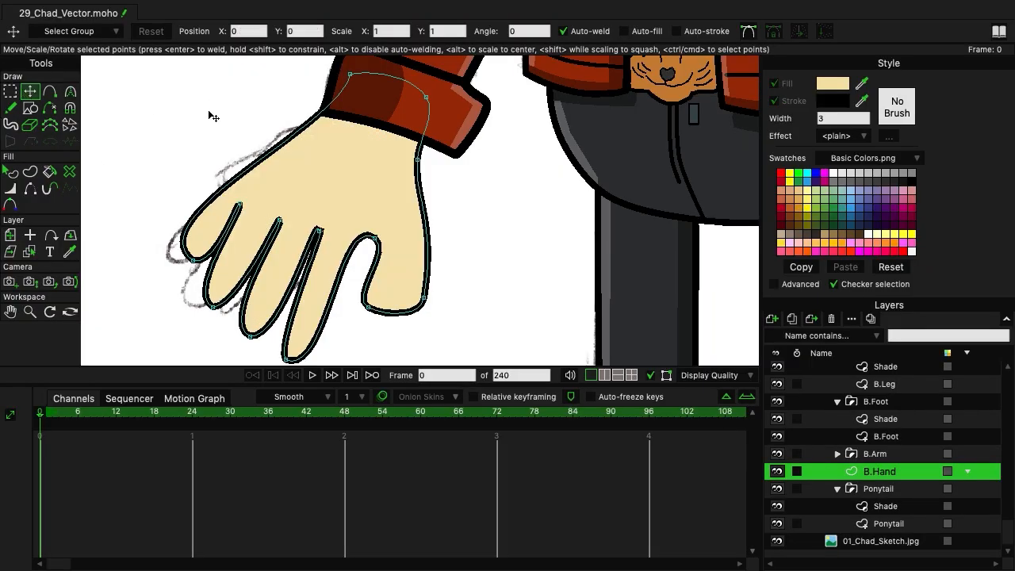
# Move the back hand's fingertip points to shorten the index finger and lengthen the middle finger.
pyautogui.moveTo(208, 146); pyautogui.dragTo(218, 111)
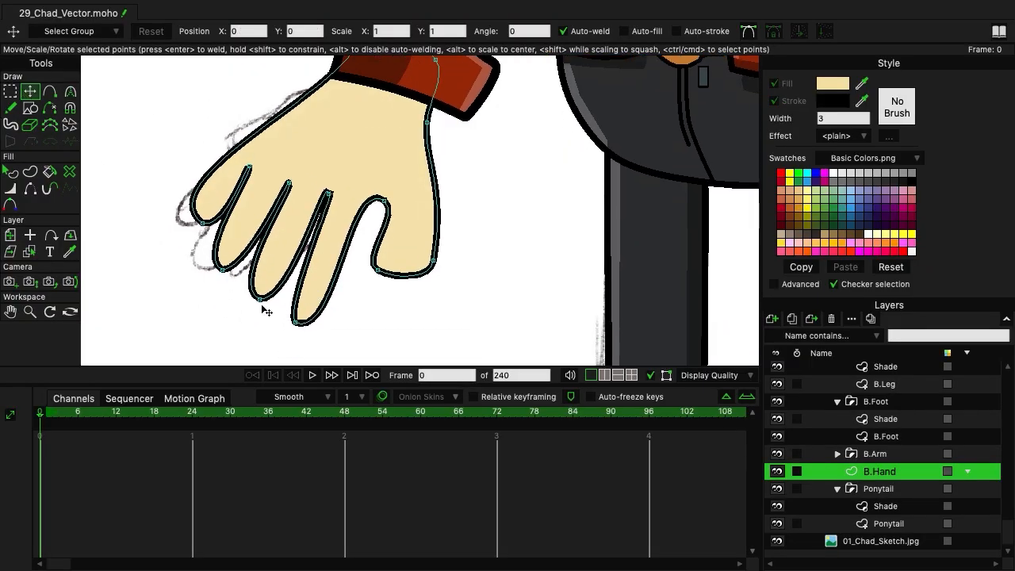
pyautogui.moveTo(260, 300); pyautogui.dragTo(302, 309)
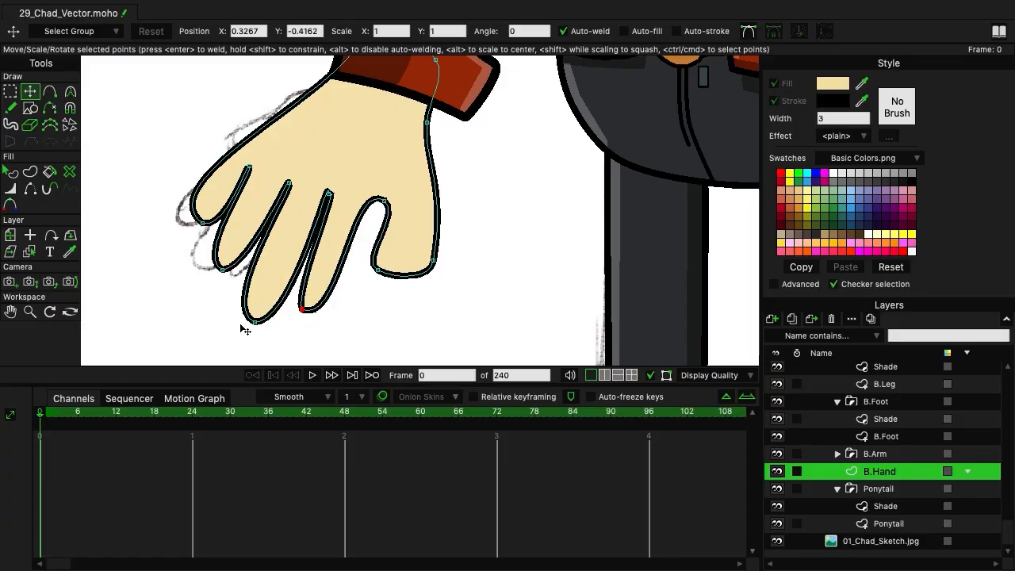
pyautogui.moveTo(224, 273); pyautogui.dragTo(225, 274)
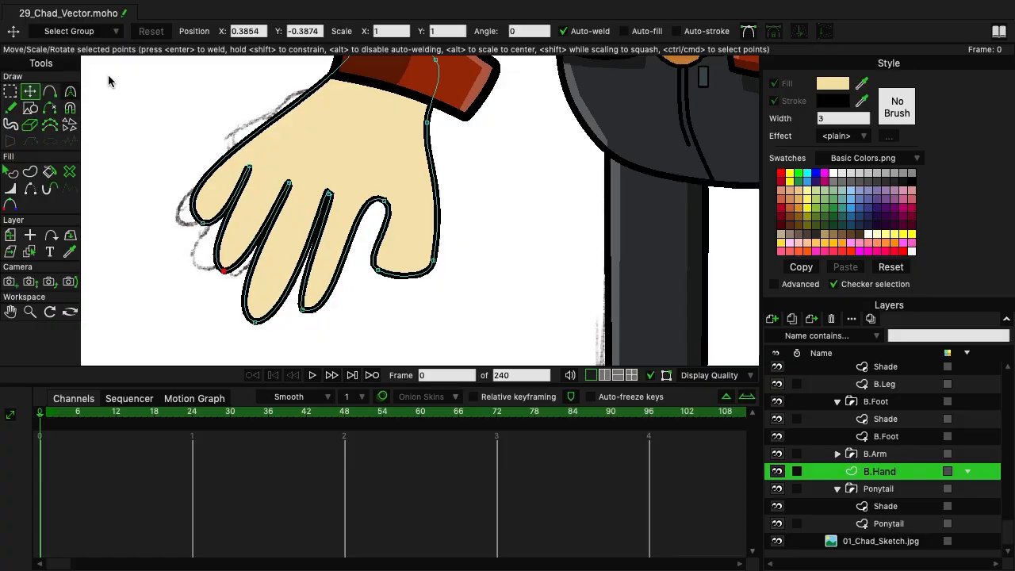
# Add a point on the back hand's outer edge above the little finger and adjust the curvature of that fingertip.
pyautogui.click(49, 91)
pyautogui.click(243, 140)
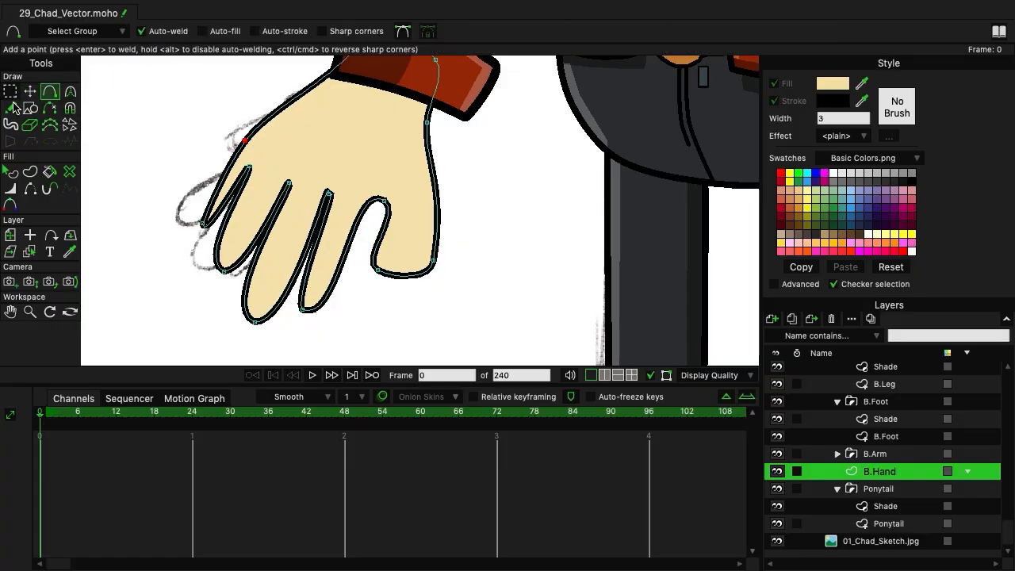
pyautogui.click(70, 92)
pyautogui.moveTo(201, 216); pyautogui.dragTo(220, 238)
pyautogui.moveTo(210, 197); pyautogui.dragTo(201, 221)
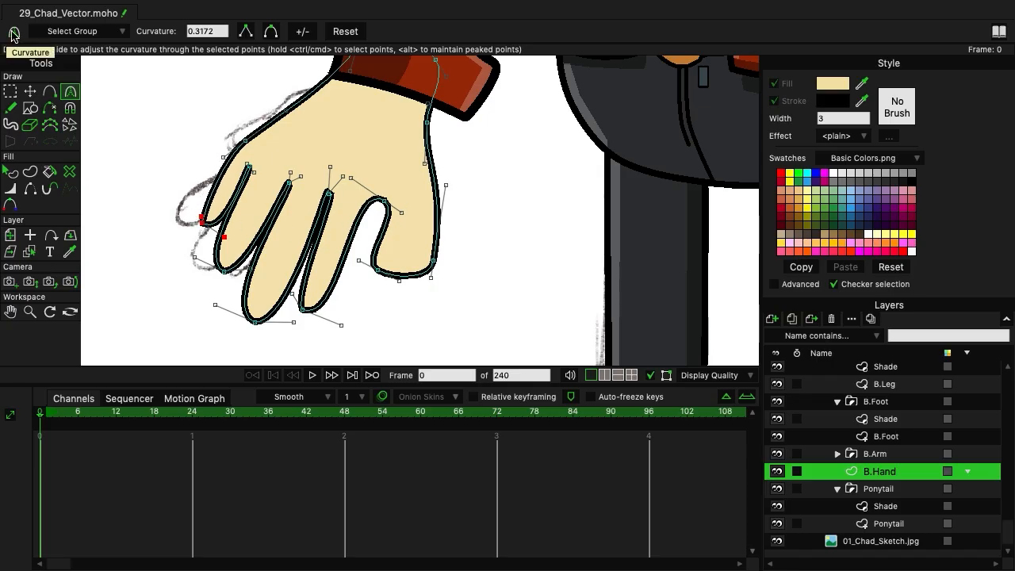
pyautogui.click(29, 92)
pyautogui.click(70, 92)
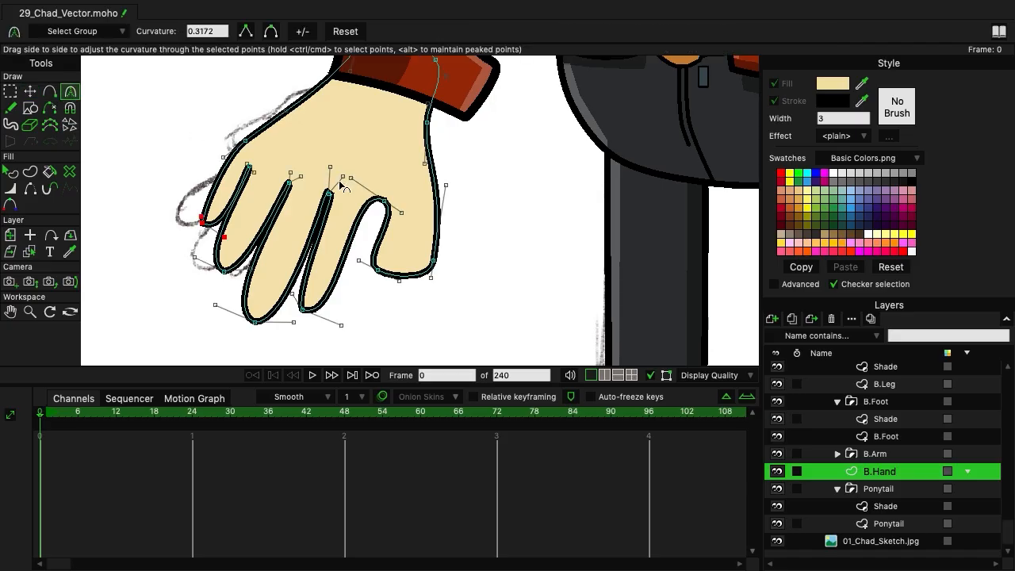
# Narrow the gap between the back hand's thumb and index finger, and reposition the thumb-tip points and the gaps between the fingers.
pyautogui.moveTo(383, 203)
pyautogui.mouseDown()
pyautogui.moveTo(377, 229)
pyautogui.moveTo(370, 184)
pyautogui.moveTo(374, 195)
pyautogui.mouseUp()
pyautogui.click(30, 92)
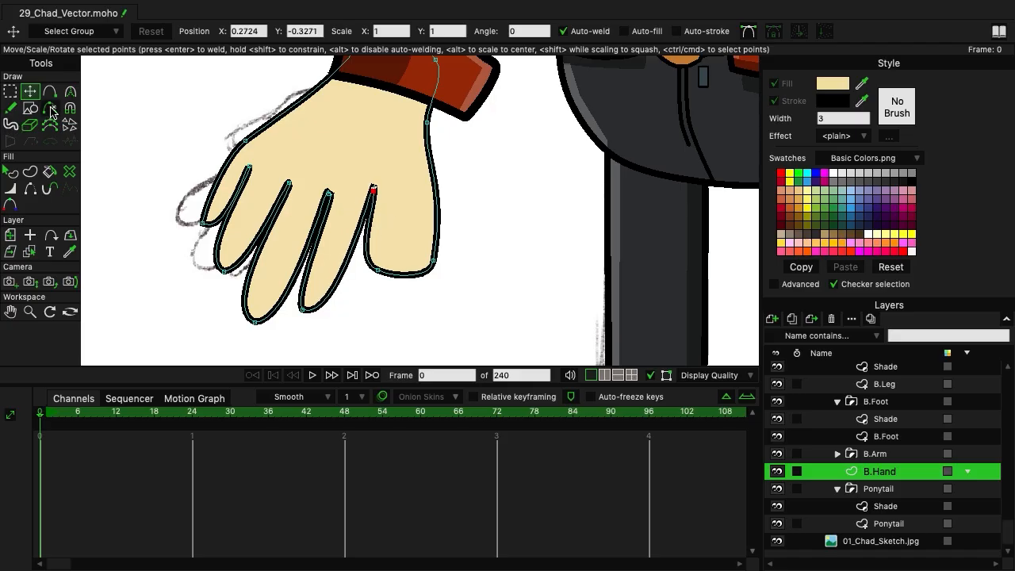
pyautogui.click(49, 92)
pyautogui.click(30, 92)
pyautogui.moveTo(386, 275); pyautogui.dragTo(430, 263)
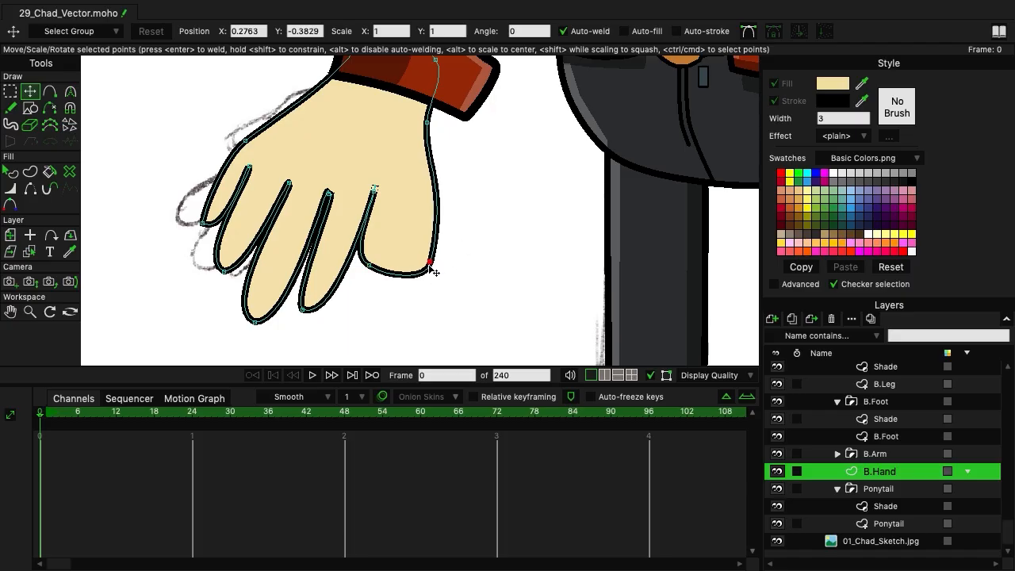
pyautogui.moveTo(250, 168); pyautogui.dragTo(332, 196)
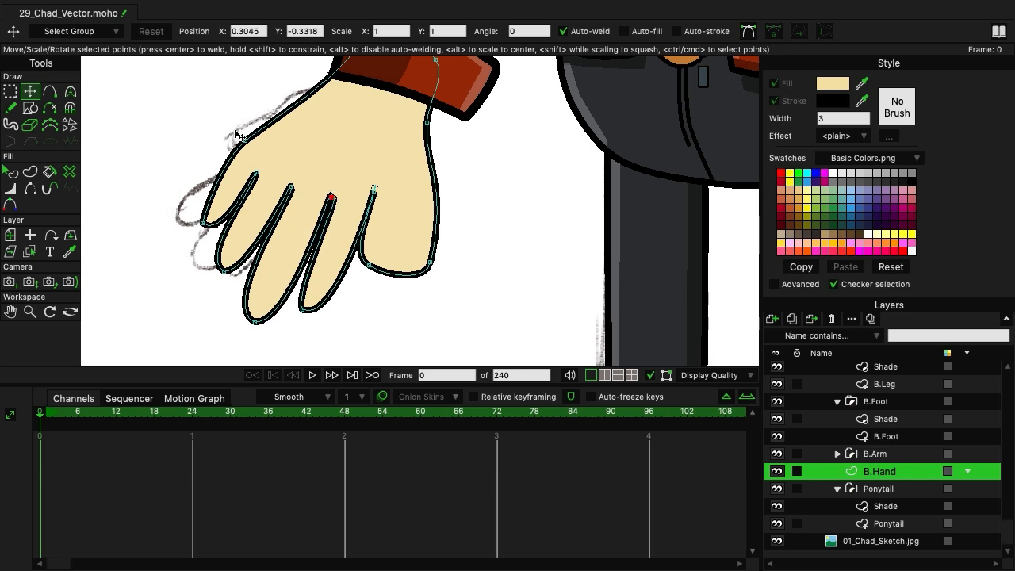
# Shift the point on the back hand's outer edge above the little finger and adjust the curvature there.
pyautogui.moveTo(245, 140); pyautogui.dragTo(239, 133)
pyautogui.click(70, 91)
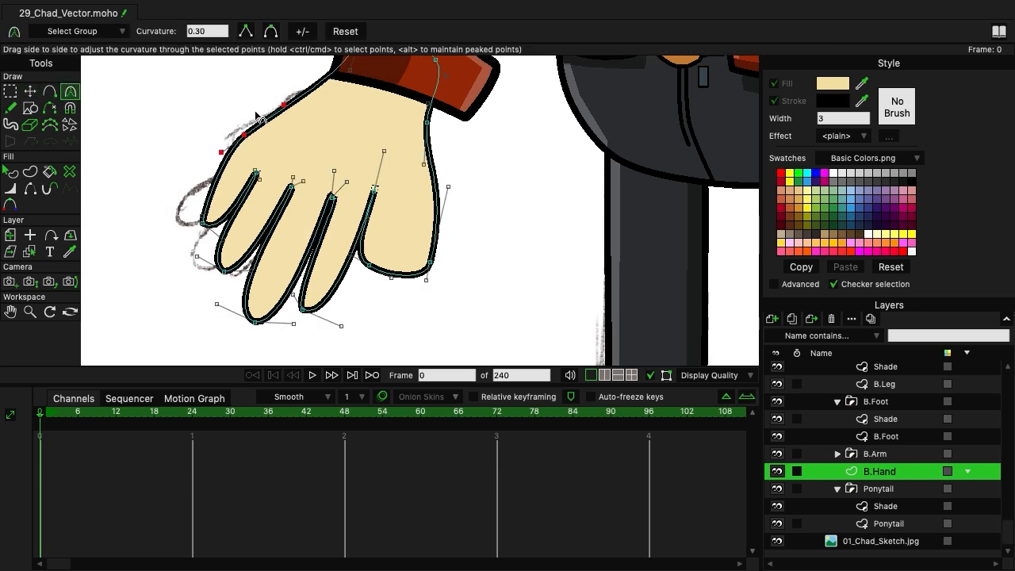
pyautogui.moveTo(289, 72); pyautogui.dragTo(293, 110)
pyautogui.scroll(-5, 498, 199)
pyautogui.scroll(-3, 367, 253)
pyautogui.scroll(2, 277, 256)
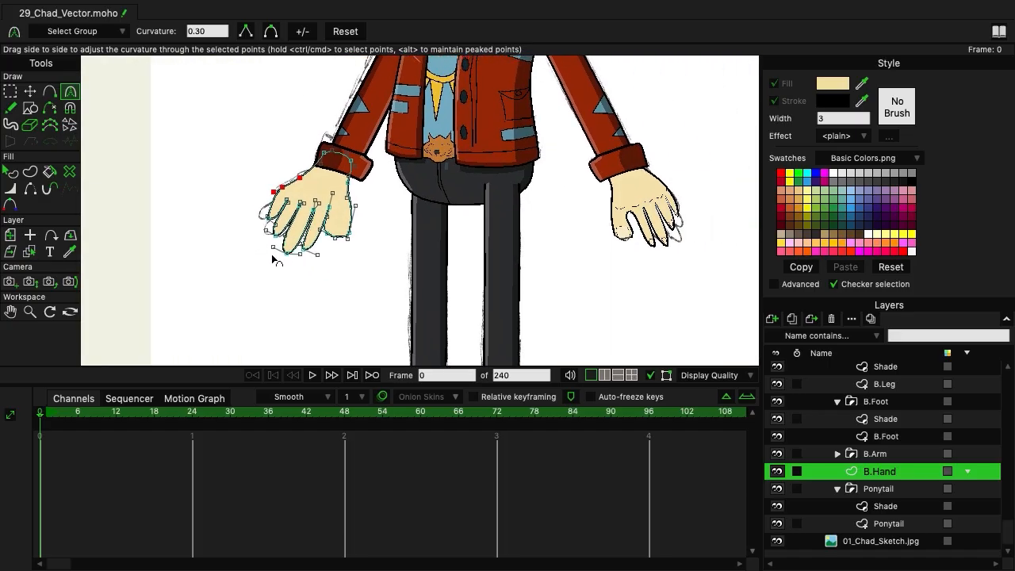
pyautogui.scroll(2, 357, 265)
# Select all points of the back hand and place the whole shape beside the front hand for a size comparison.
pyautogui.click(29, 91)
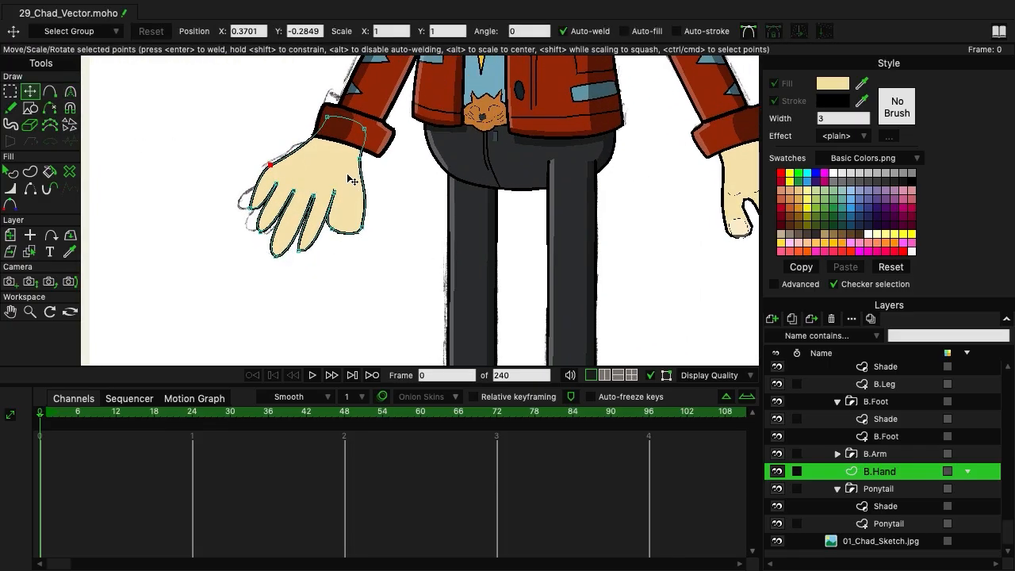
pyautogui.hotkey('ctrl', 'a')
pyautogui.moveTo(365, 189); pyautogui.dragTo(339, 191)
pyautogui.moveTo(418, 240); pyautogui.dragTo(292, 290)
pyautogui.moveTo(191, 251); pyautogui.dragTo(537, 267)
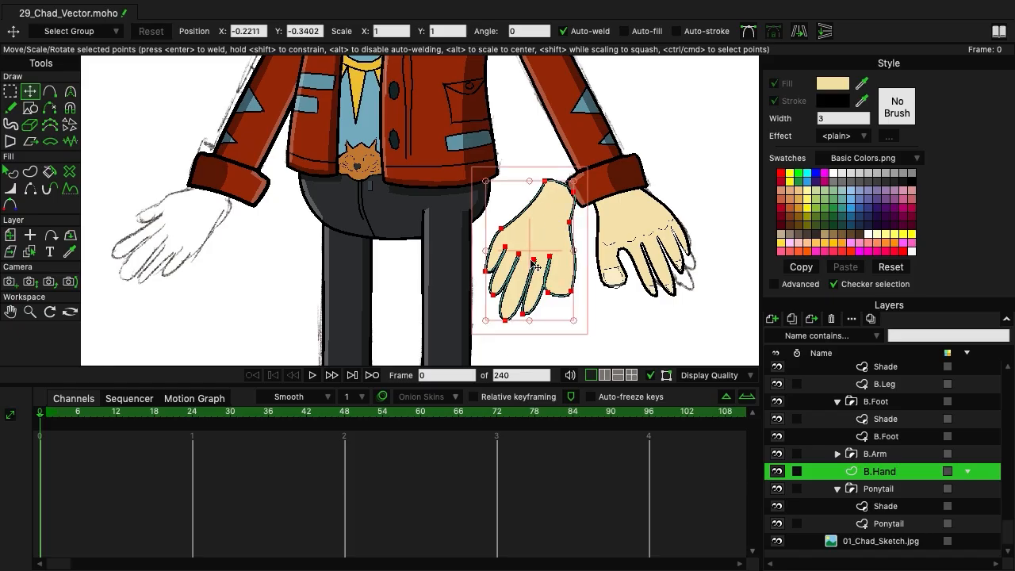
# Reduce the back hand's height and width slightly, rotate it a little, and place it back under its own sleeve cuff.
pyautogui.moveTo(529, 325); pyautogui.dragTo(531, 309)
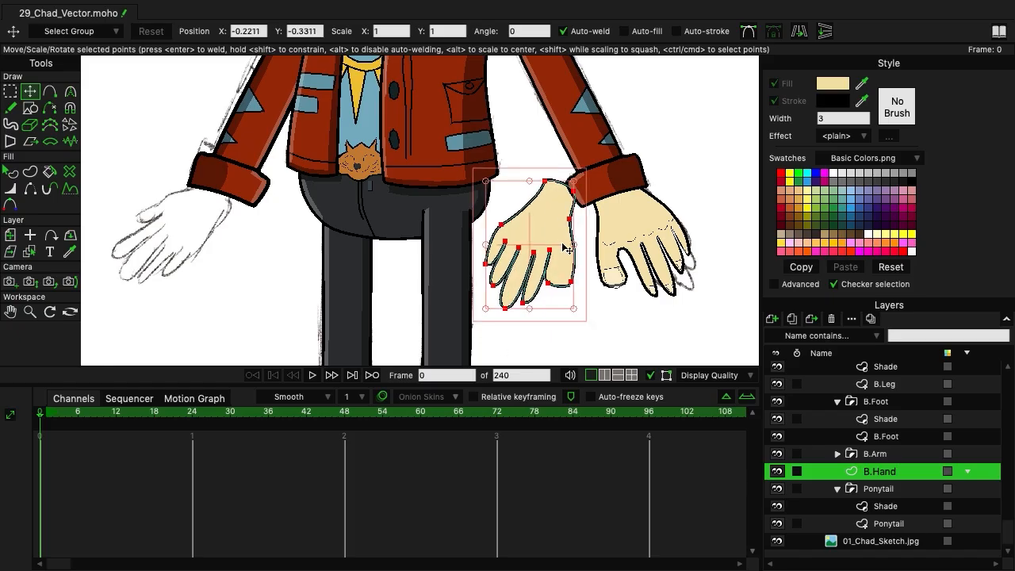
pyautogui.moveTo(574, 248); pyautogui.dragTo(568, 245)
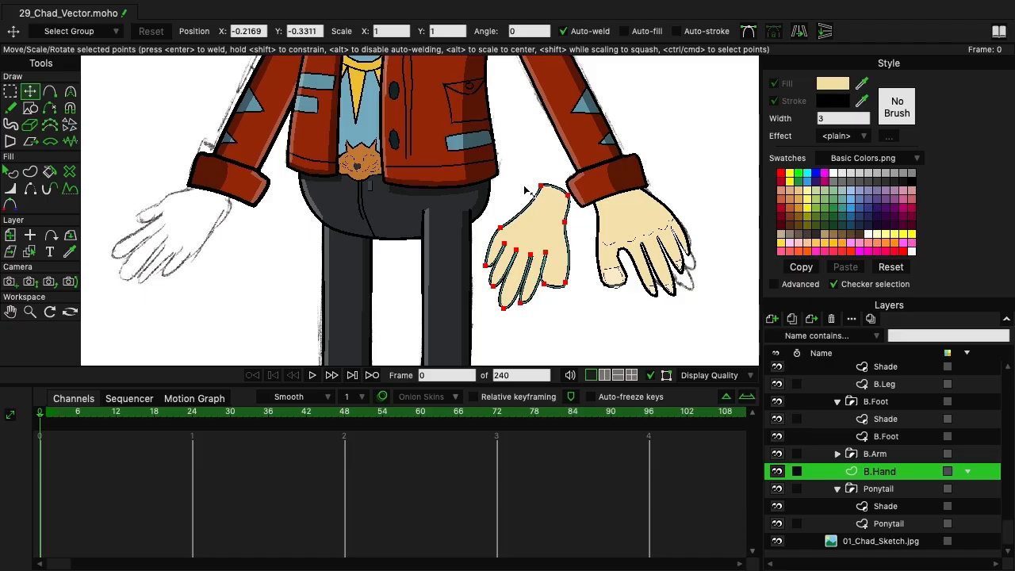
pyautogui.moveTo(524, 188); pyautogui.dragTo(524, 186)
pyautogui.moveTo(549, 222); pyautogui.dragTo(219, 207)
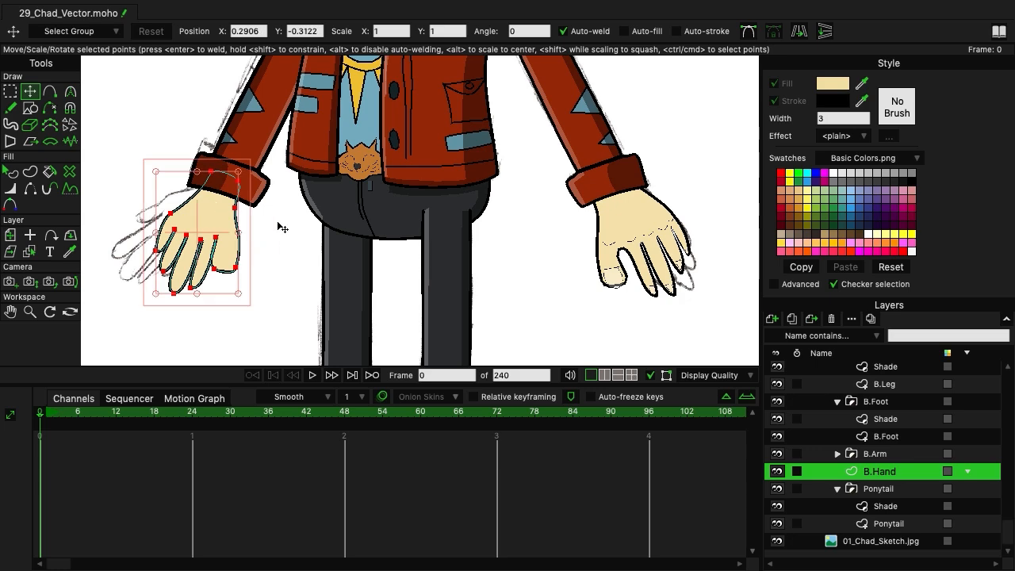
# Adjust the curve handles at the gaps between the back hand's thumb and fingers.
pyautogui.scroll(5, 275, 264)
pyautogui.moveTo(275, 264); pyautogui.dragTo(500, 294)
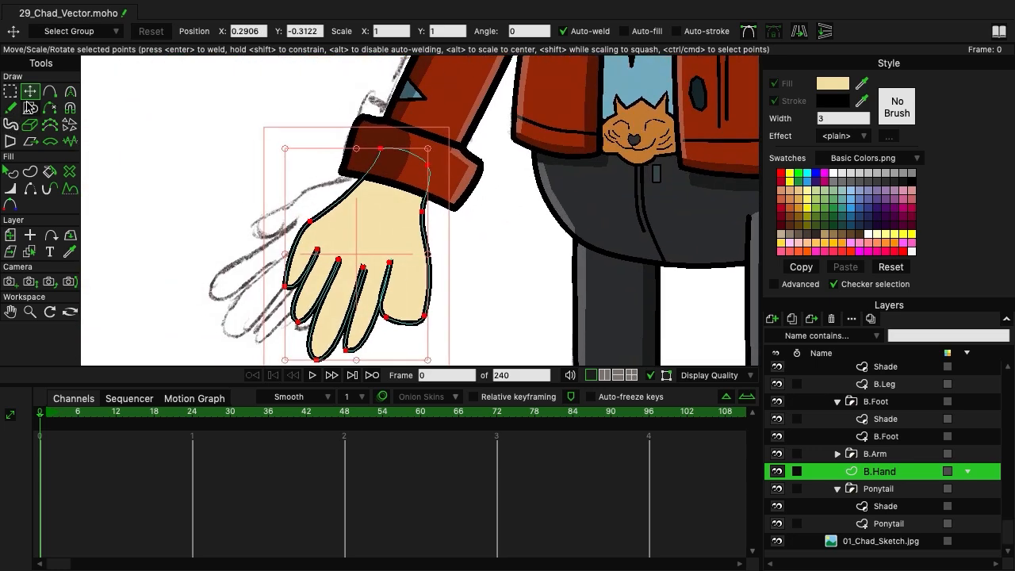
pyautogui.click(71, 91)
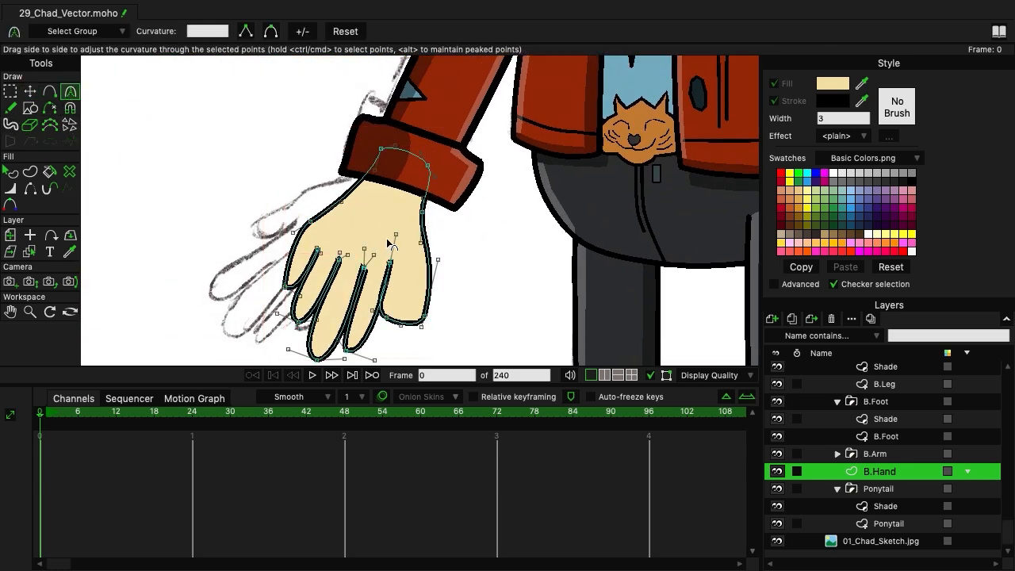
pyautogui.moveTo(394, 235); pyautogui.dragTo(313, 249)
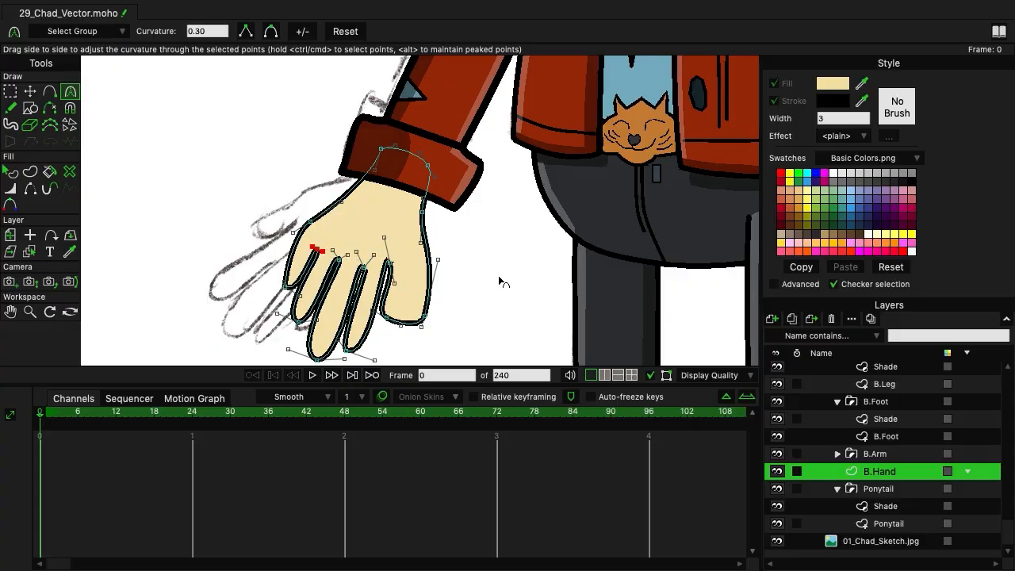
# Draw a crease above the thumb gap, short creases at the three finger gaps, and a curved crease across the back hand's palm.
pyautogui.scroll(1, 515, 295)
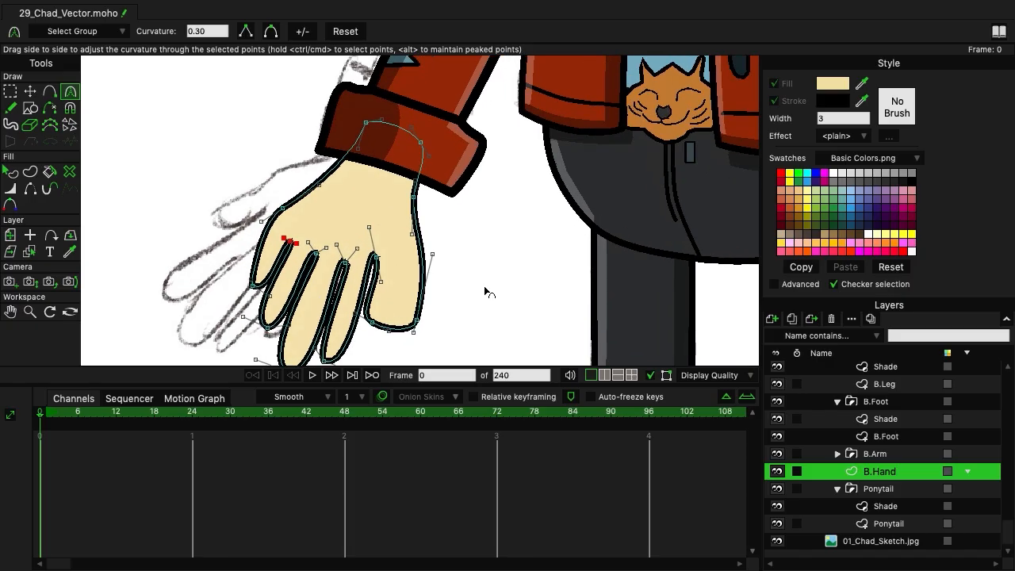
pyautogui.moveTo(486, 282); pyautogui.dragTo(579, 262)
pyautogui.scroll(2, 580, 262)
pyautogui.moveTo(638, 205); pyautogui.dragTo(534, 222)
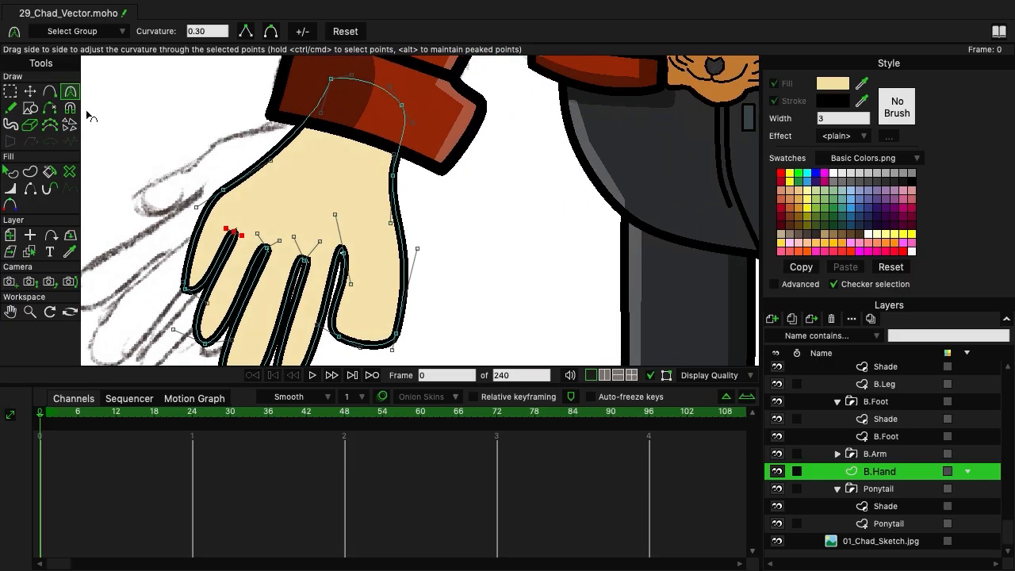
pyautogui.click(50, 91)
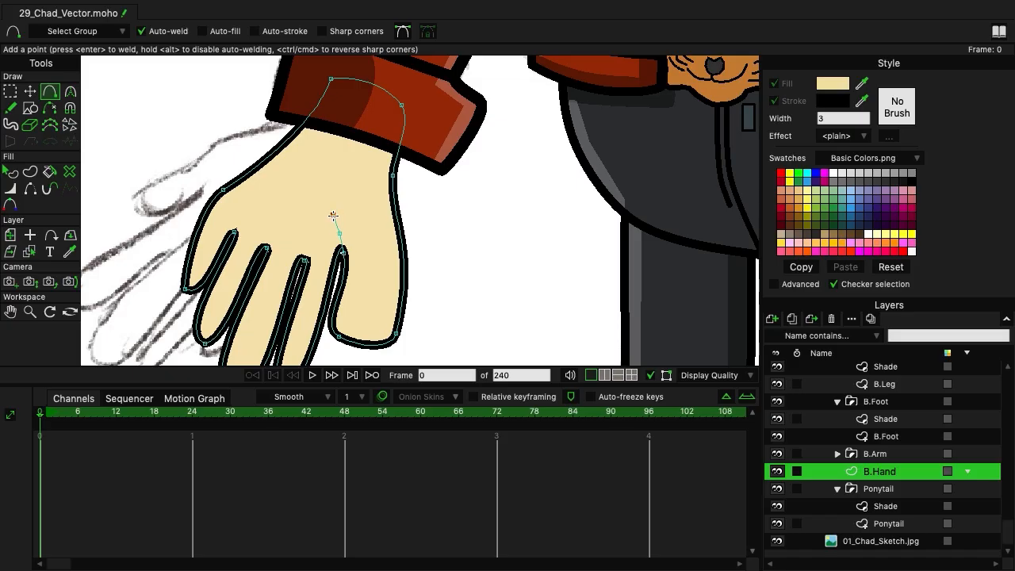
pyautogui.click(227, 226)
pyautogui.click(240, 231)
pyautogui.click(256, 246)
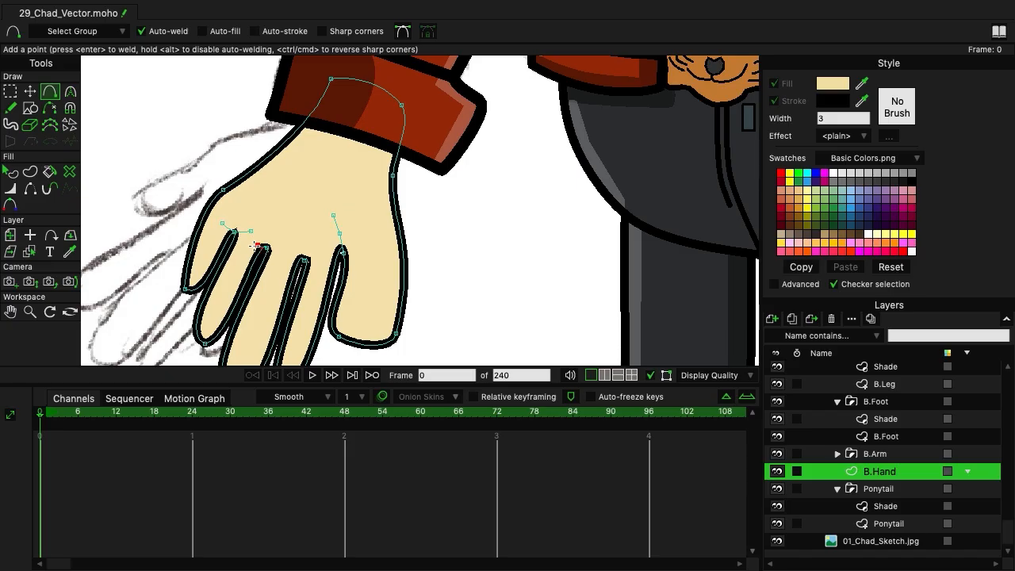
pyautogui.click(297, 264)
pyautogui.press('super+z')
pyautogui.moveTo(281, 252)
pyautogui.mouseDown()
pyautogui.moveTo(303, 265)
pyautogui.moveTo(295, 249)
pyautogui.mouseUp()
pyautogui.moveTo(320, 177); pyautogui.dragTo(289, 188)
# Turn the back hand's crease lines into a stroke-only shape with a line width of 1.
pyautogui.click(30, 175)
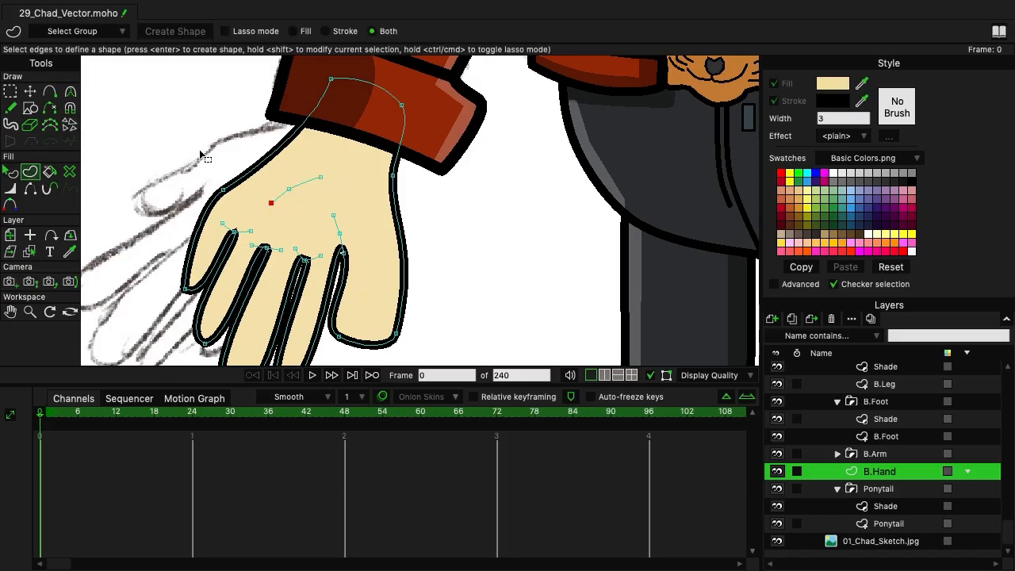
pyautogui.moveTo(202, 157); pyautogui.dragTo(364, 301)
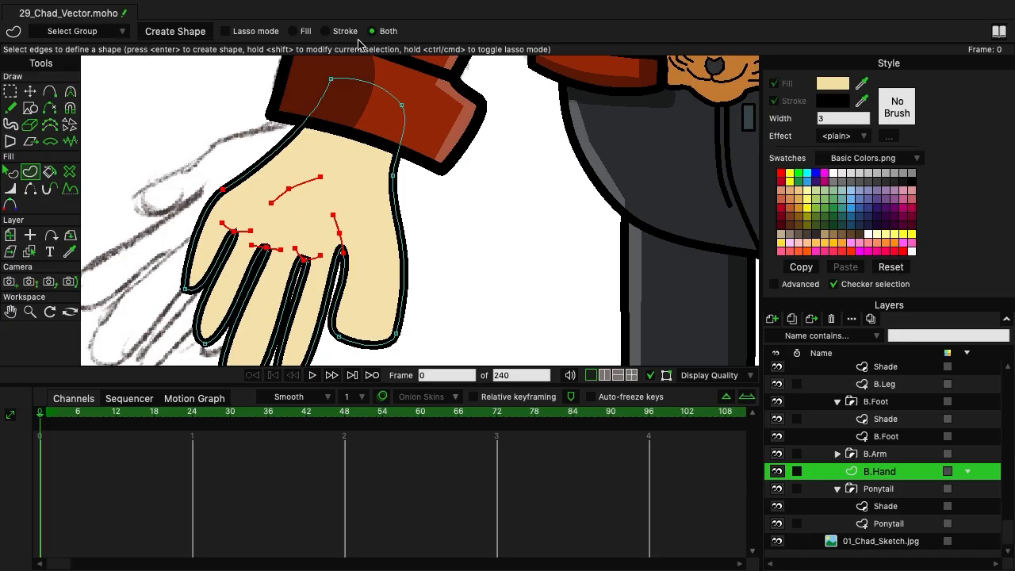
pyautogui.click(347, 31)
pyautogui.click(845, 118)
pyautogui.write('1')
pyautogui.click(174, 32)
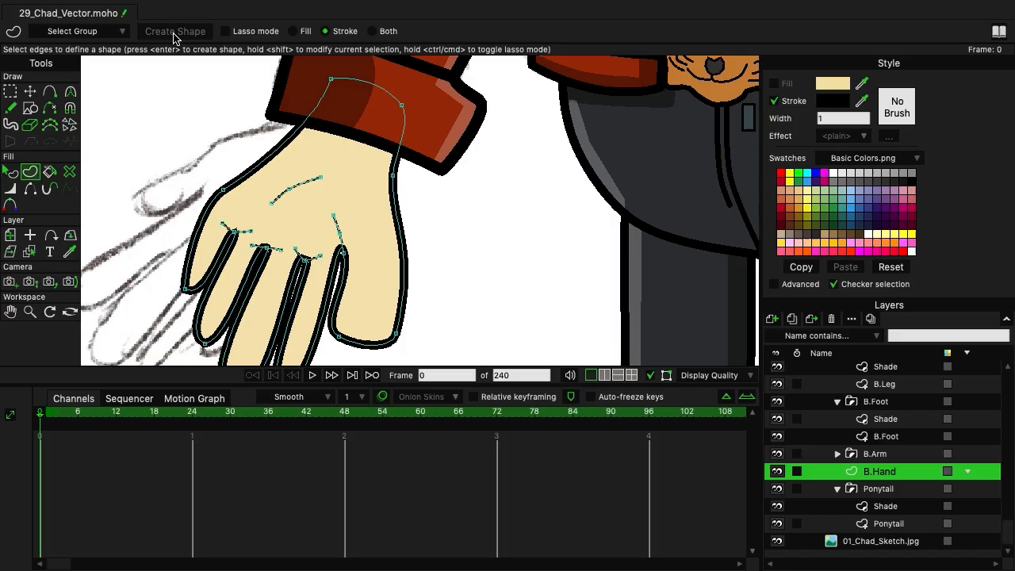
# Reposition the end points of the short crease lines at the back hand's middle finger gaps.
pyautogui.click(11, 91)
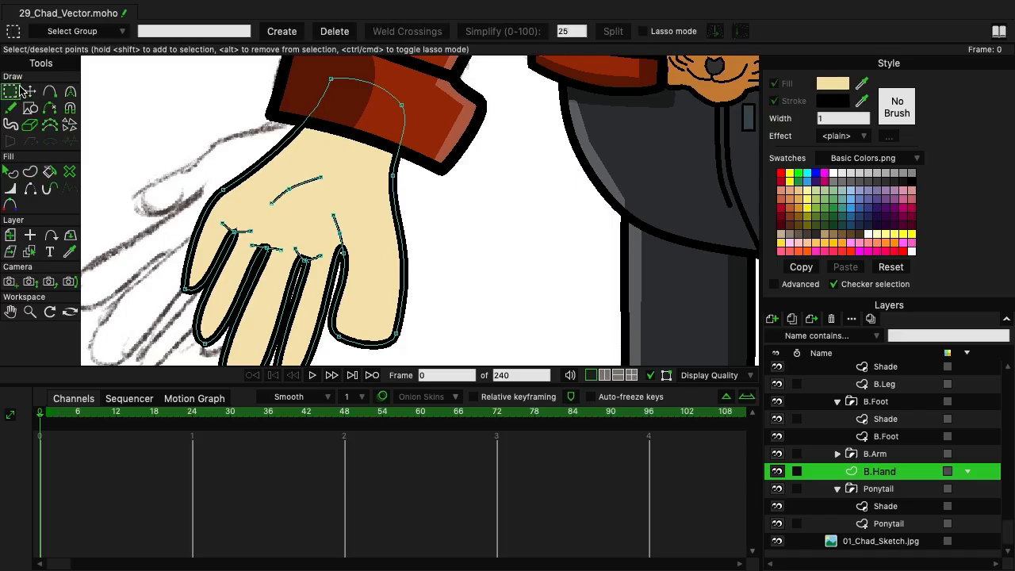
pyautogui.doubleClick(259, 249)
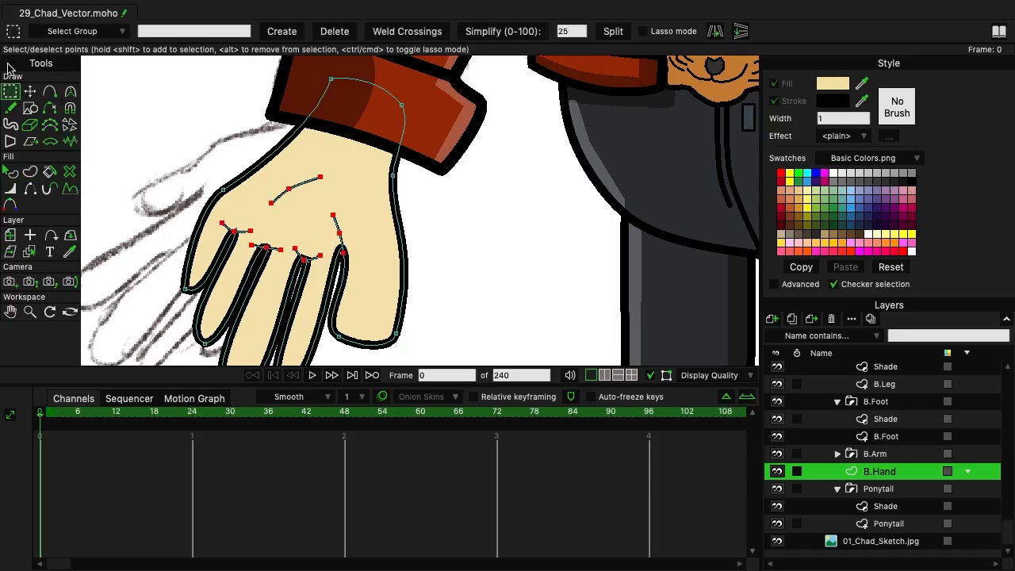
pyautogui.click(127, 145)
pyautogui.click(30, 91)
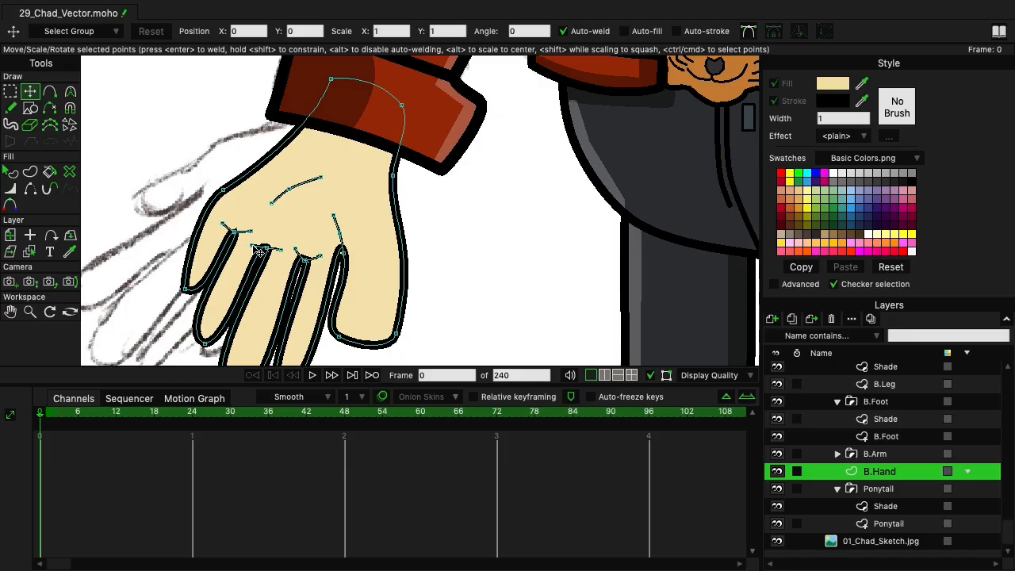
pyautogui.moveTo(253, 246); pyautogui.dragTo(272, 227)
pyautogui.hotkey('ctrl', 'z')
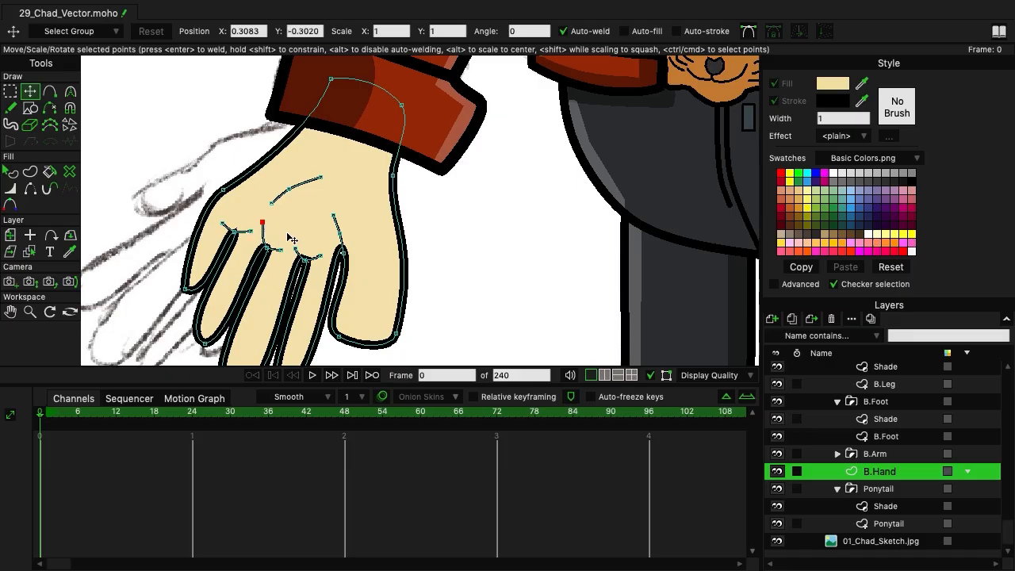
pyautogui.scroll(5, 291, 239)
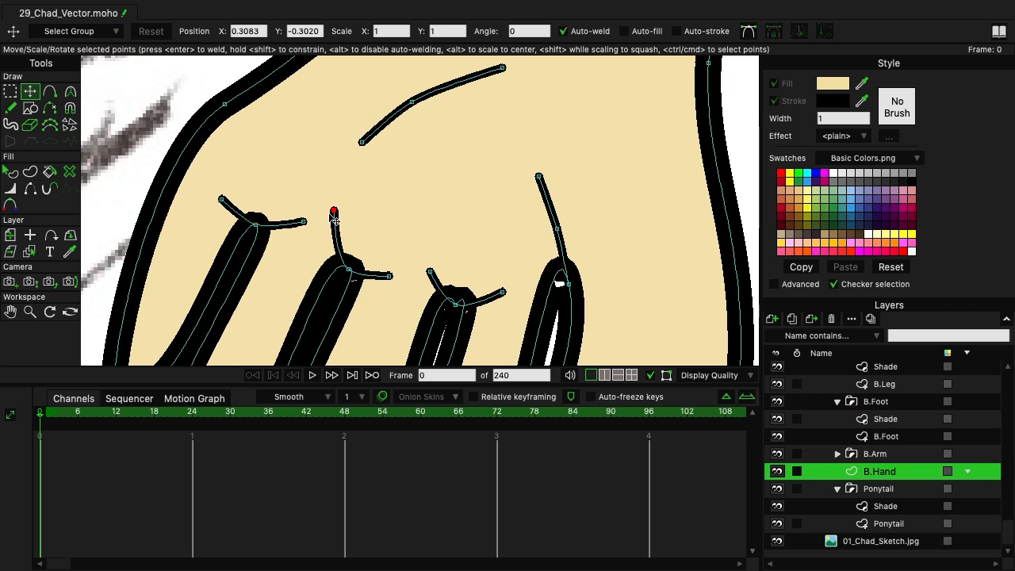
pyautogui.moveTo(389, 276); pyautogui.dragTo(397, 278)
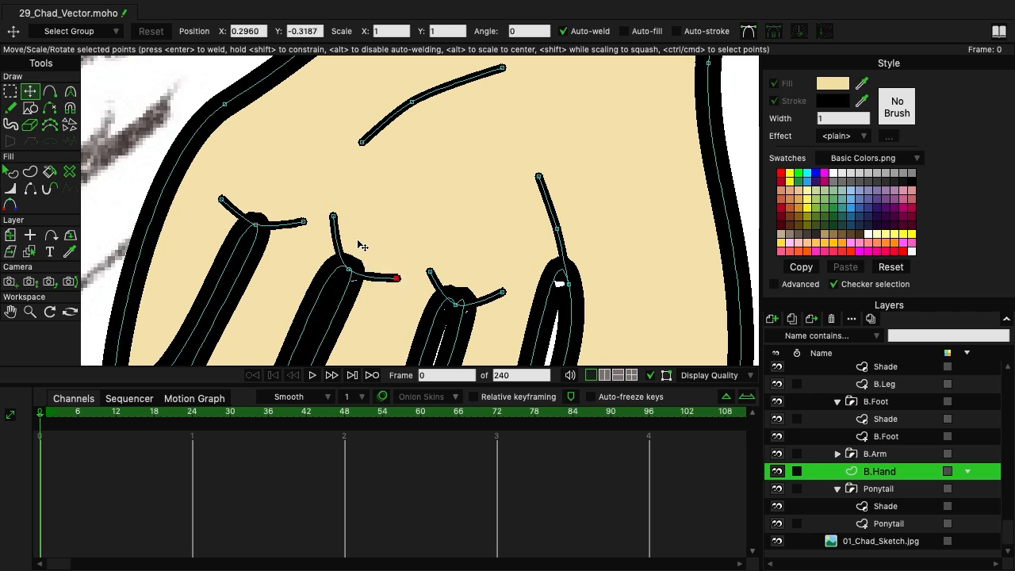
pyautogui.moveTo(333, 215); pyautogui.dragTo(325, 232)
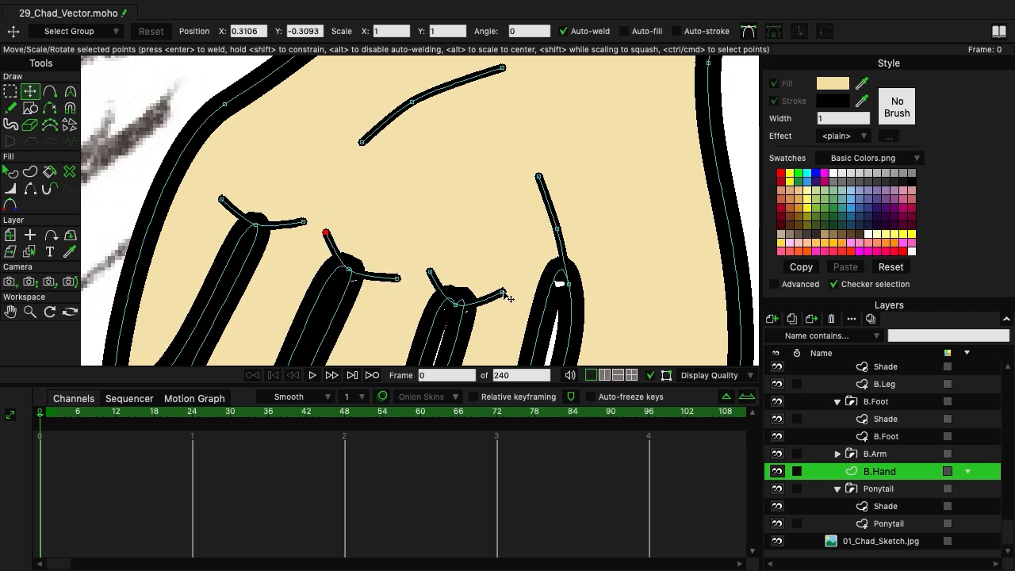
pyautogui.moveTo(430, 272); pyautogui.dragTo(427, 276)
pyautogui.scroll(-3, 475, 151)
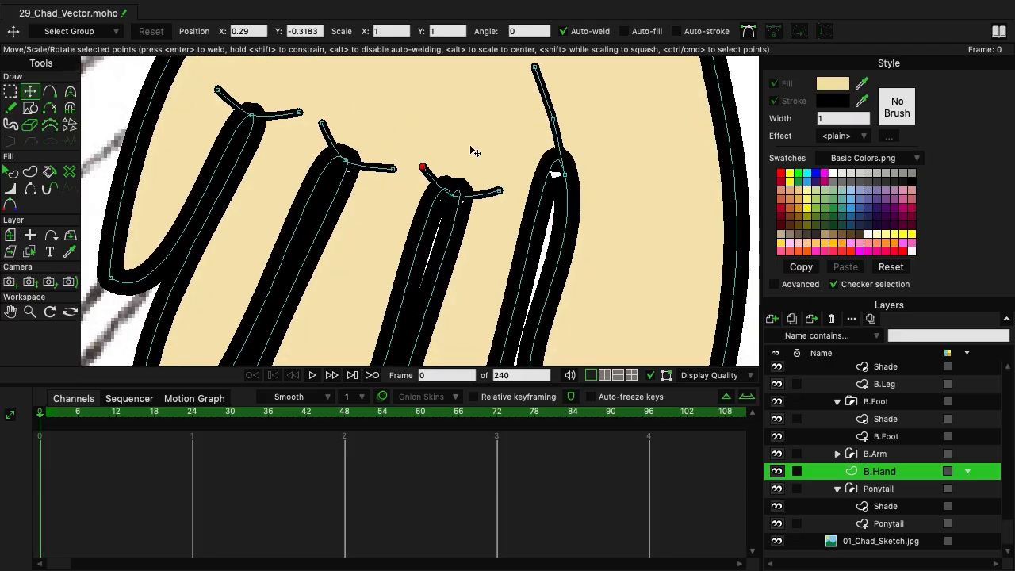
# Adjust the curve handles at the tops of the back hand's finger and thumb gaps to clean up the outlines.
pyautogui.click(71, 93)
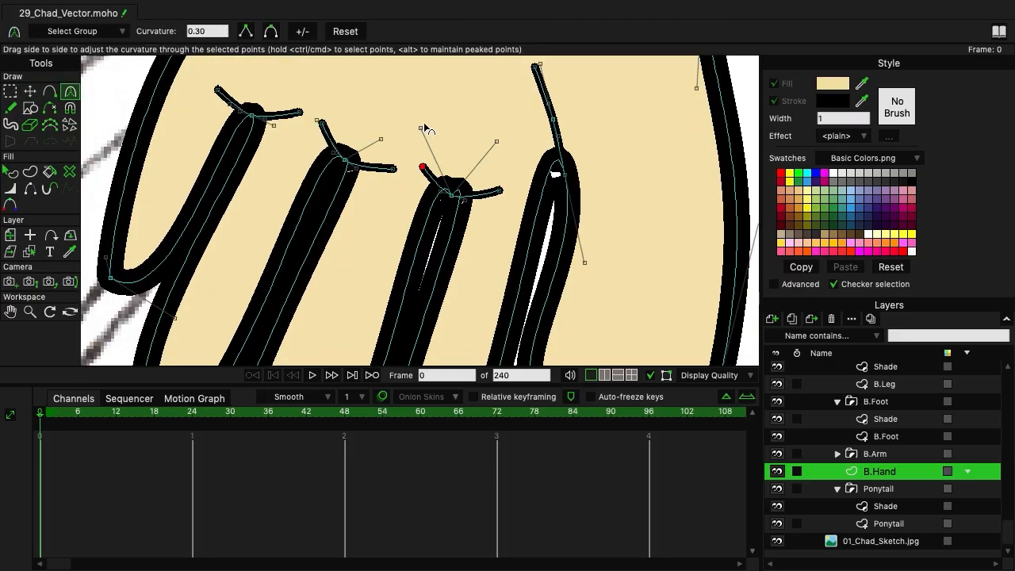
pyautogui.moveTo(425, 128); pyautogui.dragTo(473, 133)
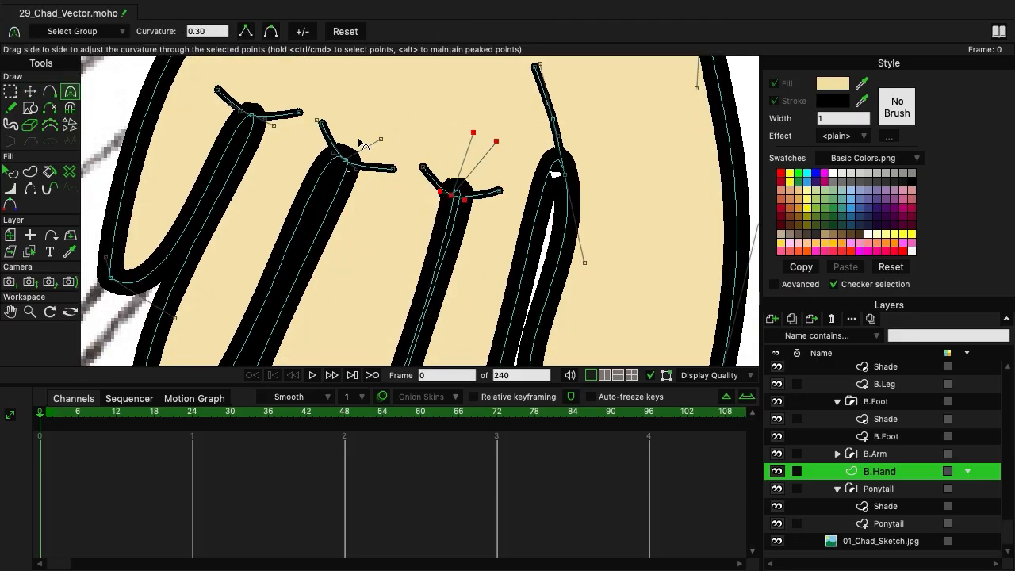
pyautogui.click(326, 120)
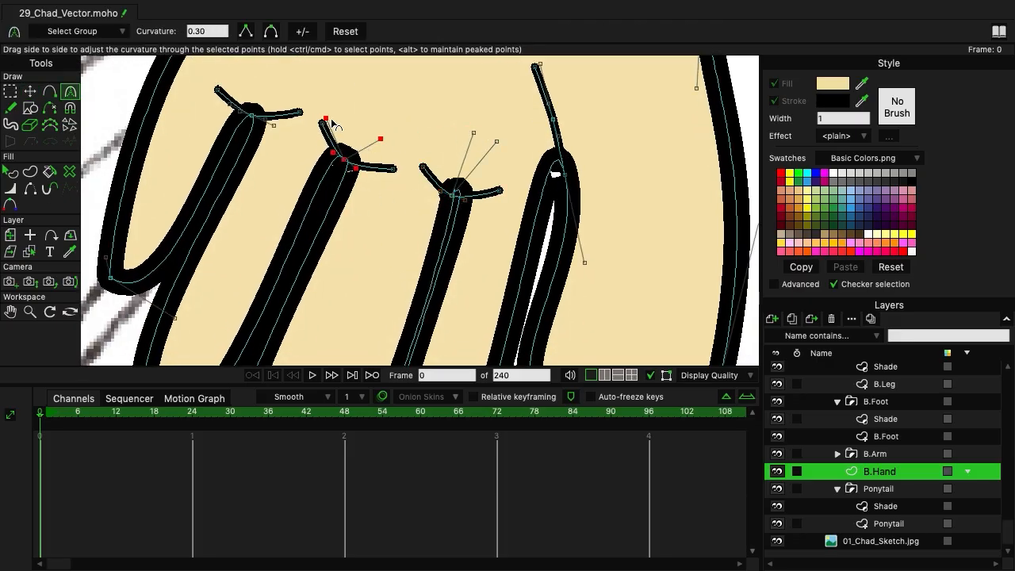
pyautogui.click(260, 104)
pyautogui.moveTo(260, 101); pyautogui.dragTo(250, 102)
pyautogui.scroll(-2, 547, 240)
pyautogui.scroll(-3, 412, 255)
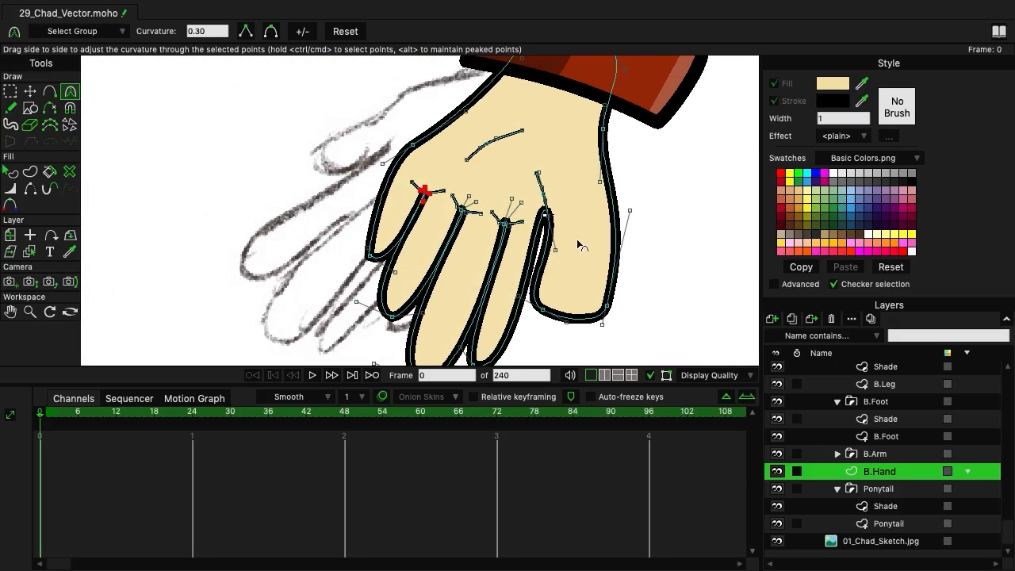
pyautogui.click(550, 255)
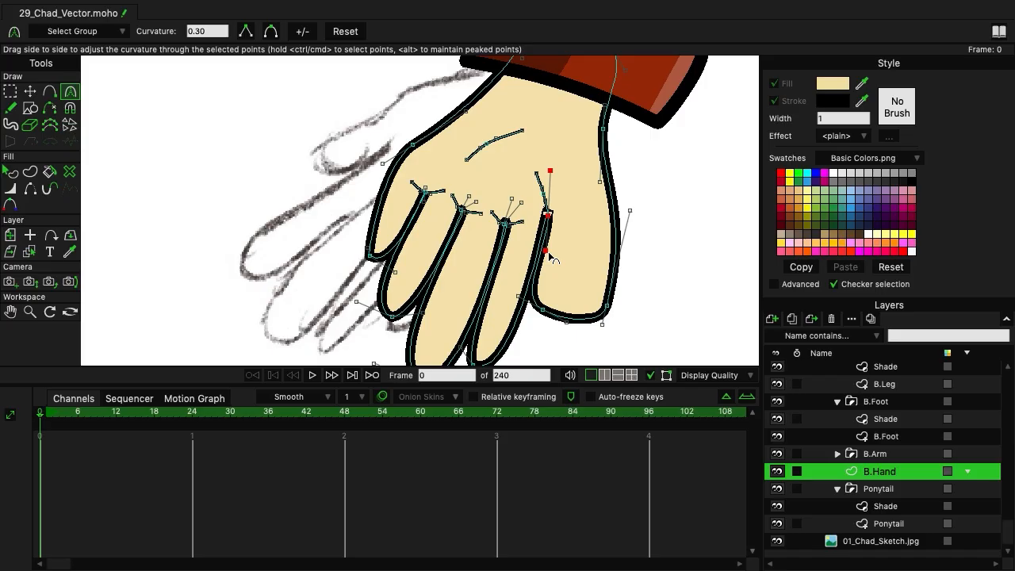
# Select the B.Arm layer to examine the hands without their points, and return to the B.Hand layer.
pyautogui.scroll(-5, 550, 255)
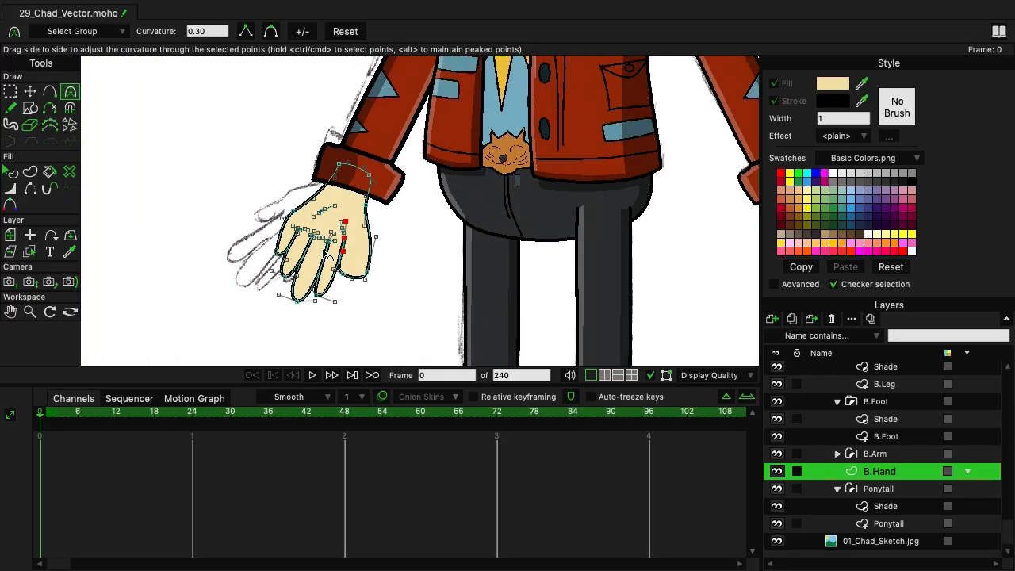
pyautogui.scroll(-3, 329, 256)
pyautogui.click(894, 458)
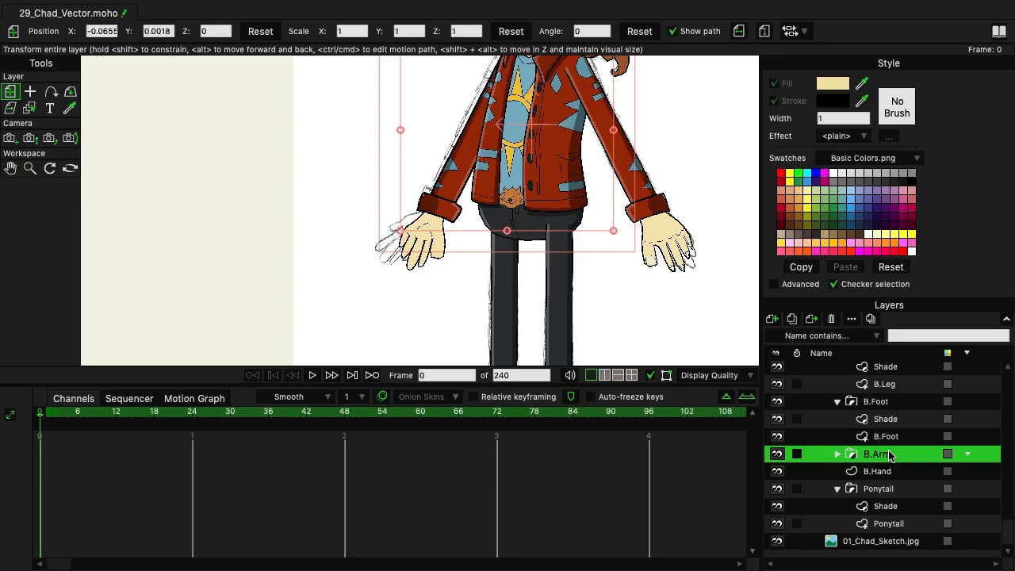
pyautogui.click(878, 471)
pyautogui.scroll(5, 435, 290)
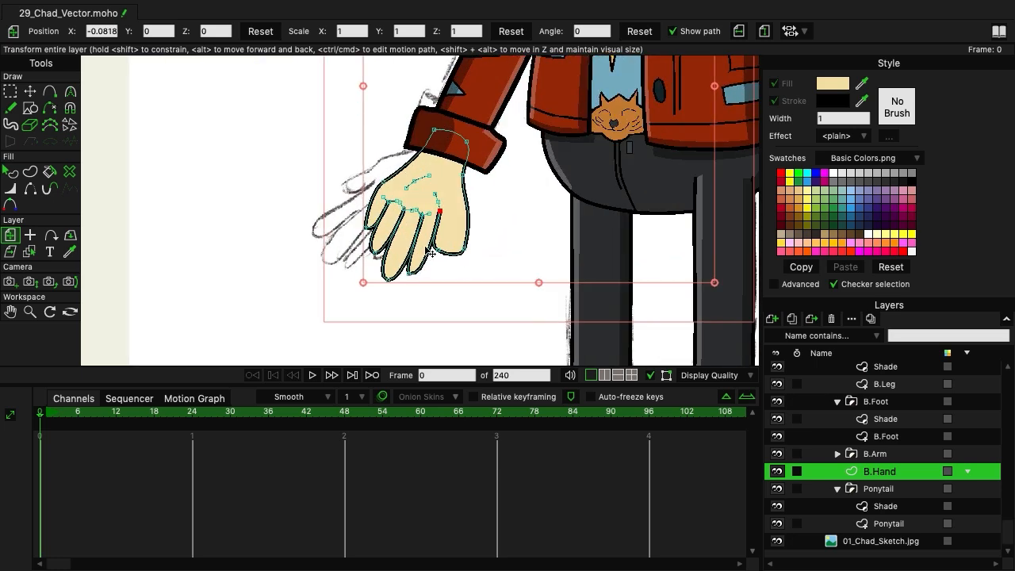
pyautogui.click(29, 91)
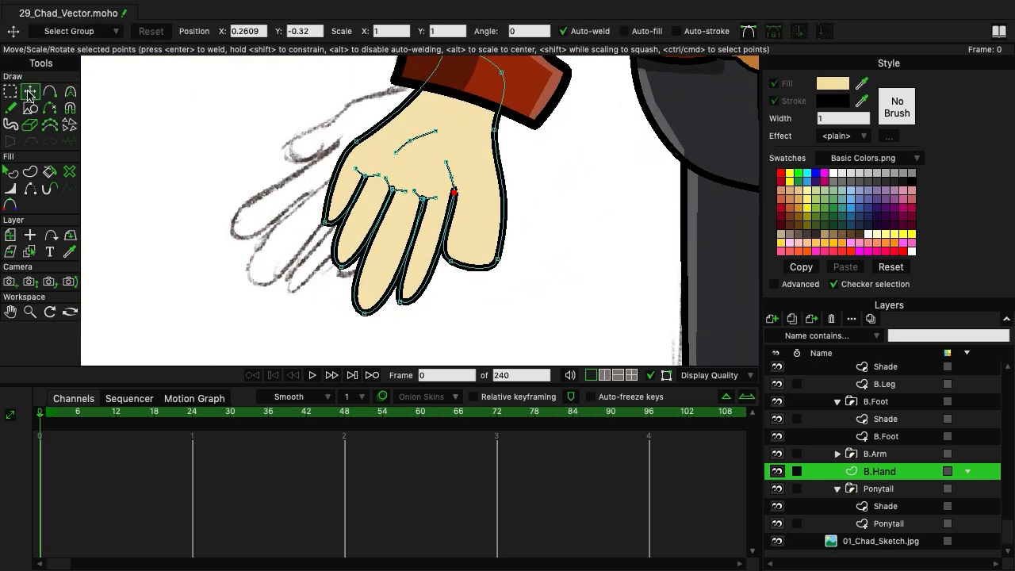
pyautogui.click(70, 125)
pyautogui.click(267, 188)
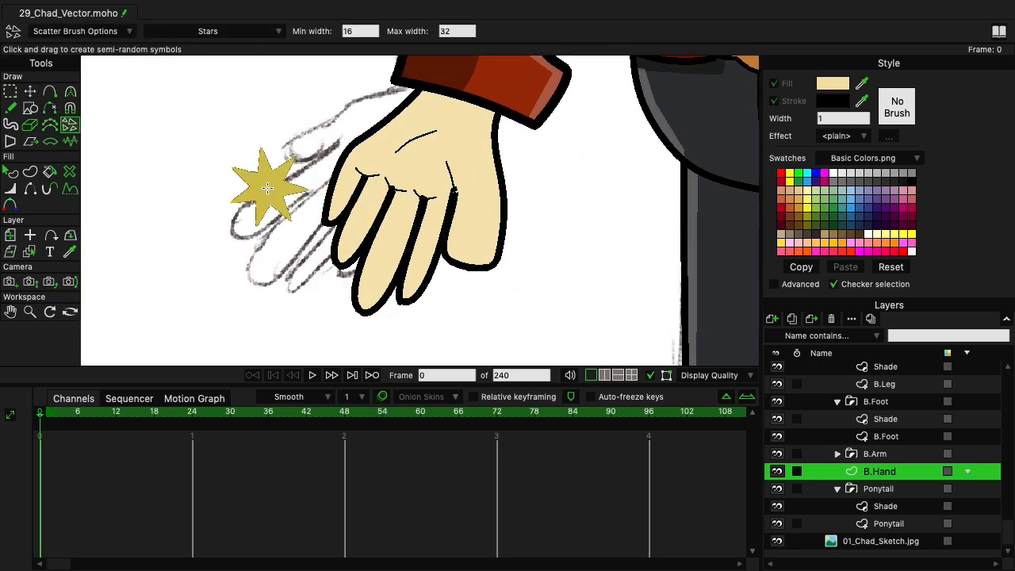
pyautogui.hotkey('ctrl', 'z')
# Refine the curve handles of the thumb crease and the short finger creases on the back hand.
pyautogui.click(70, 92)
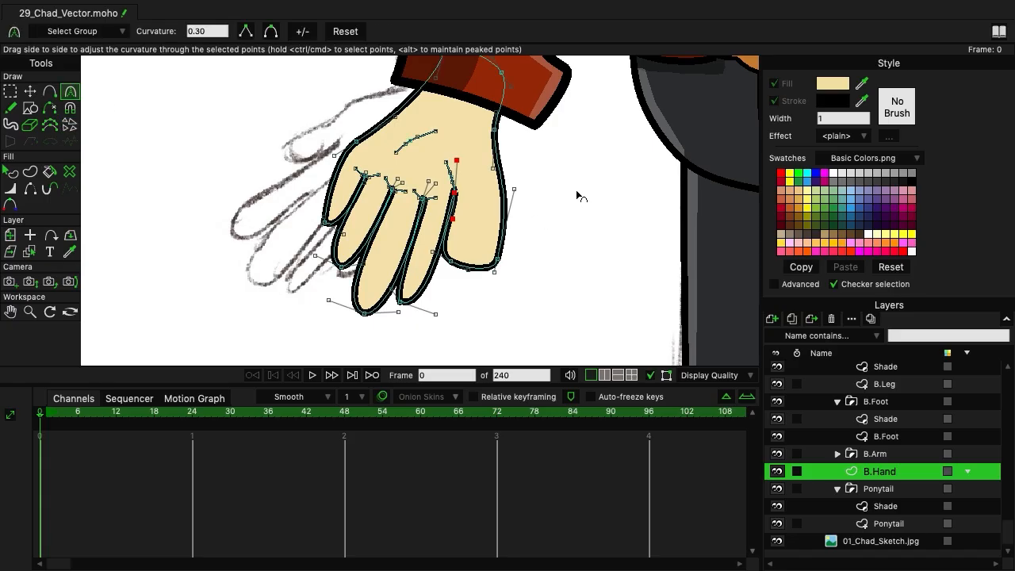
pyautogui.moveTo(459, 160)
pyautogui.mouseDown()
pyautogui.moveTo(471, 165)
pyautogui.moveTo(447, 163)
pyautogui.mouseUp()
pyautogui.click(435, 196)
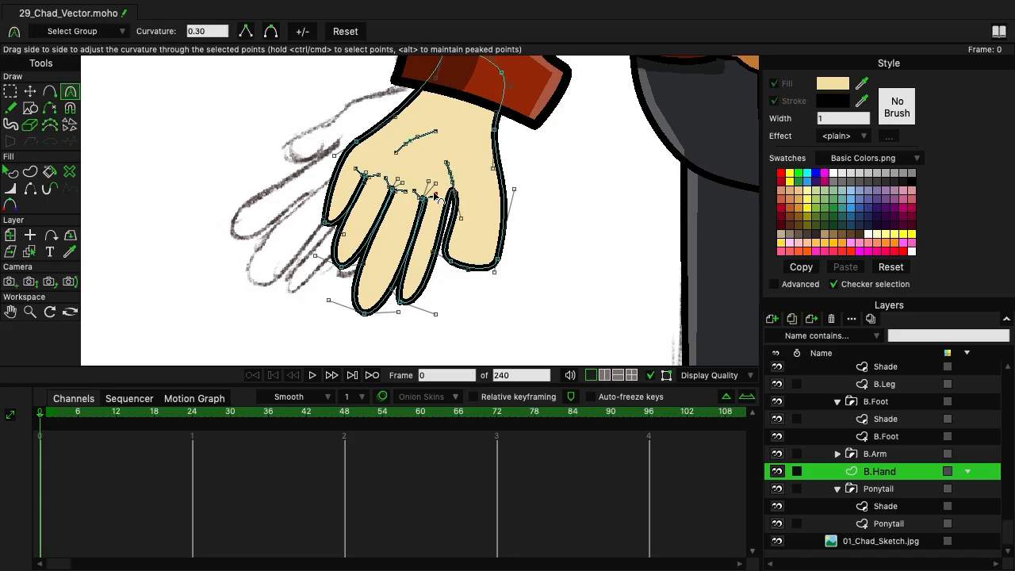
pyautogui.moveTo(413, 191); pyautogui.dragTo(380, 176)
# Select the B.Arm layer and compare the finished back hand with the front hand.
pyautogui.moveTo(561, 216); pyautogui.dragTo(308, 227)
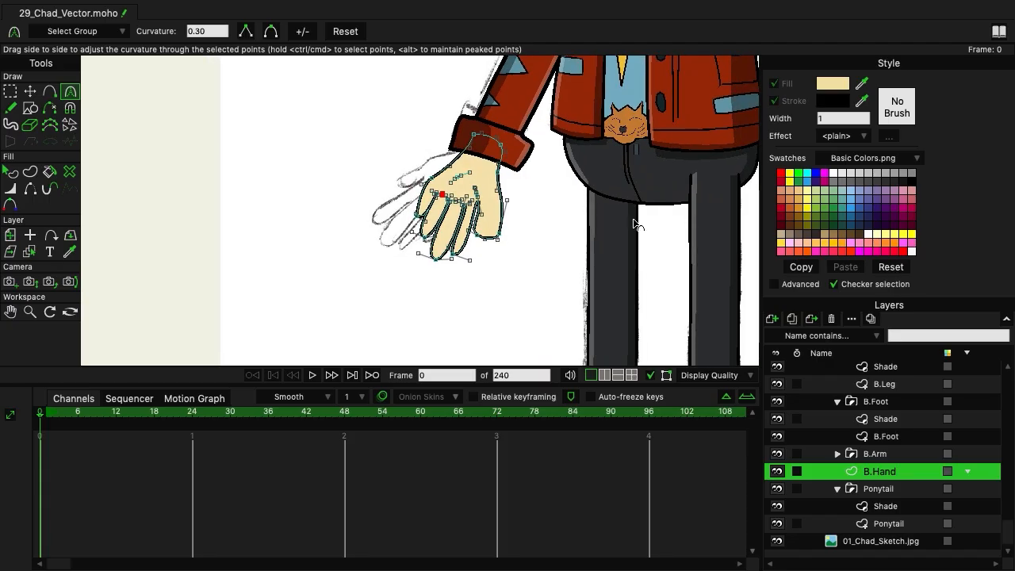
pyautogui.moveTo(637, 222); pyautogui.dragTo(492, 228)
pyautogui.click(910, 456)
pyautogui.scroll(-5, 480, 272)
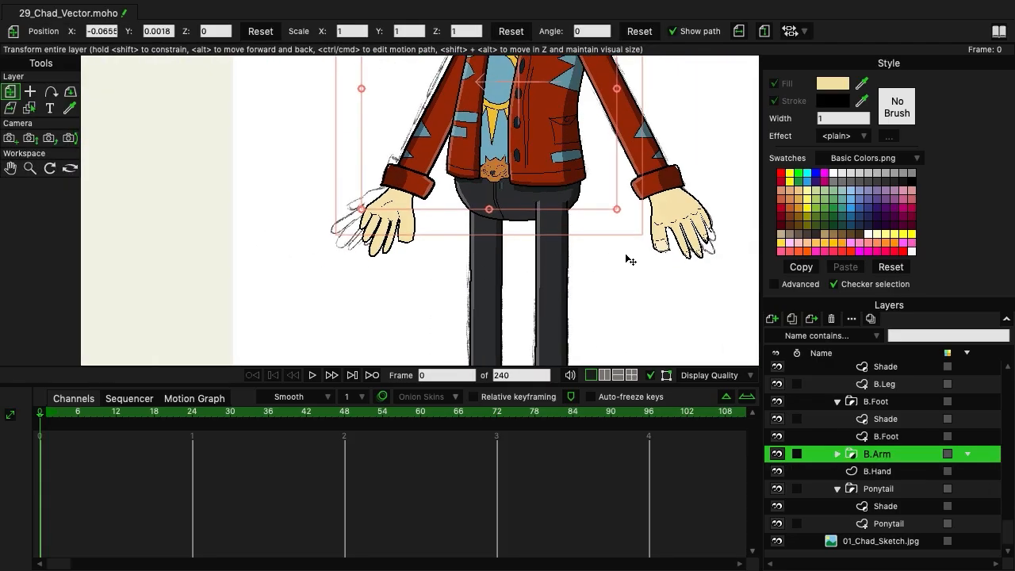